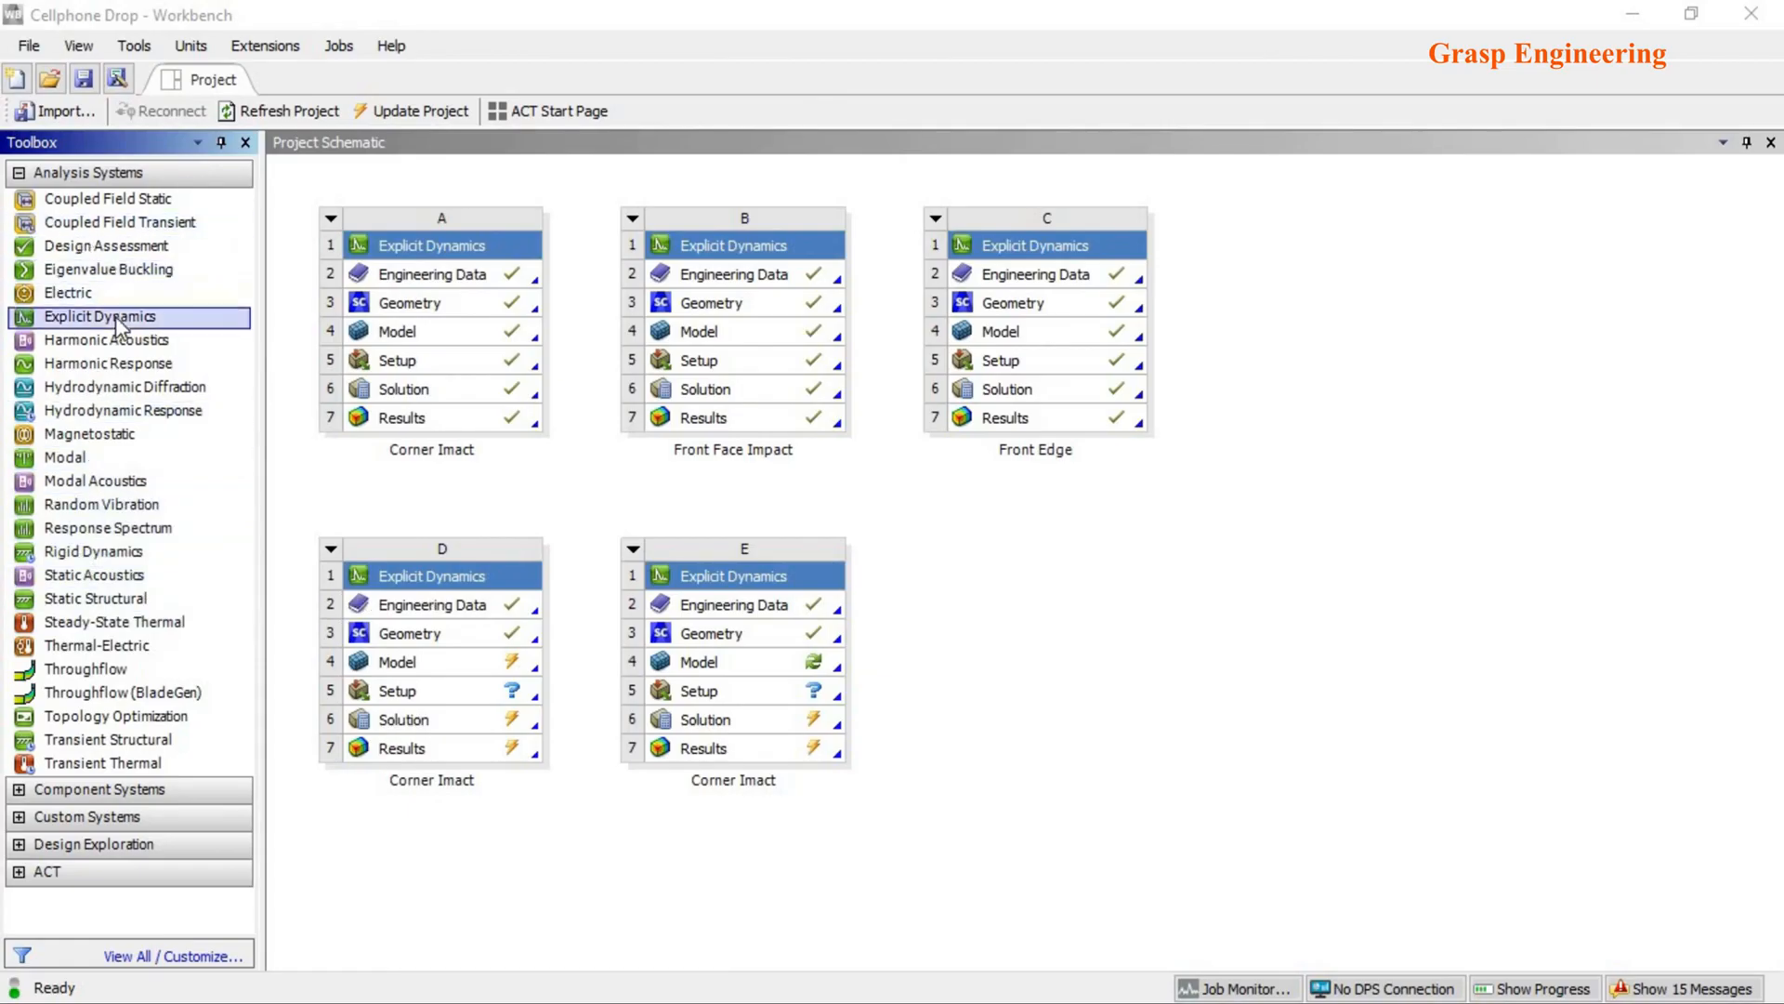
- Add a standalone Explicit Dynamics system to the project schematic beside system E and keep its default name
{"action": "left_click_drag", "start_coordinate": [118, 318], "coordinate": [957, 613]}
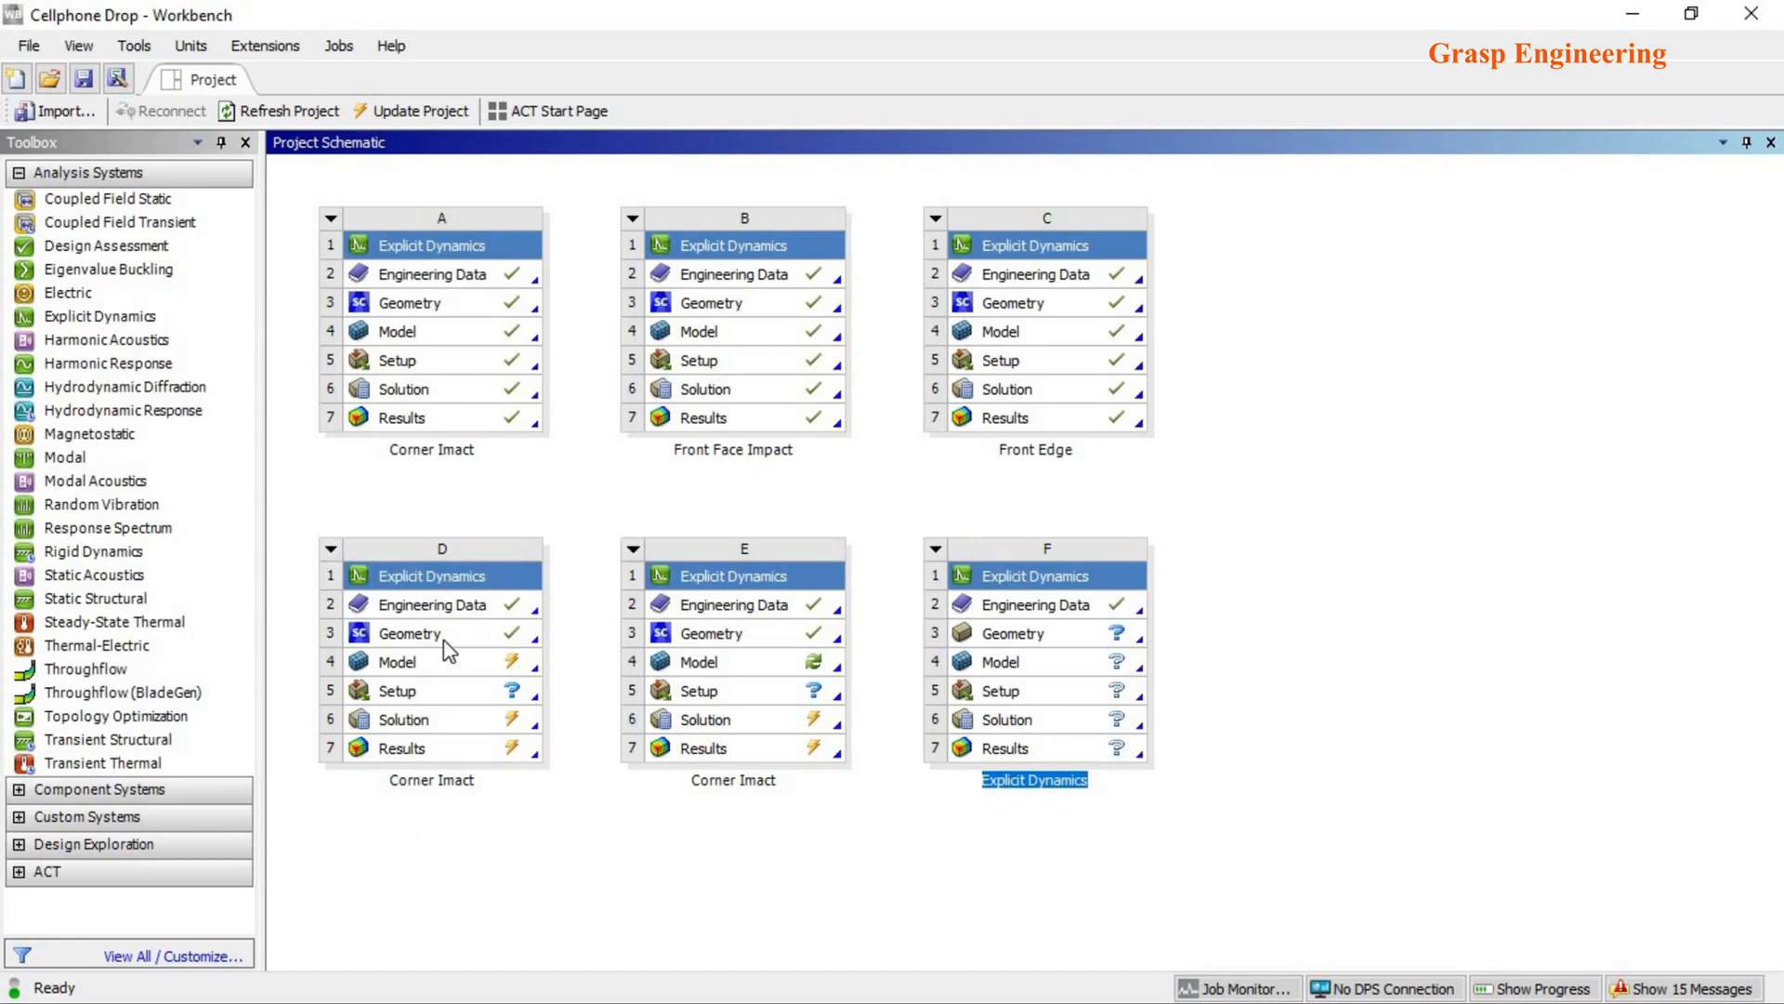
{"action": "left_click", "coordinate": [940, 894]}
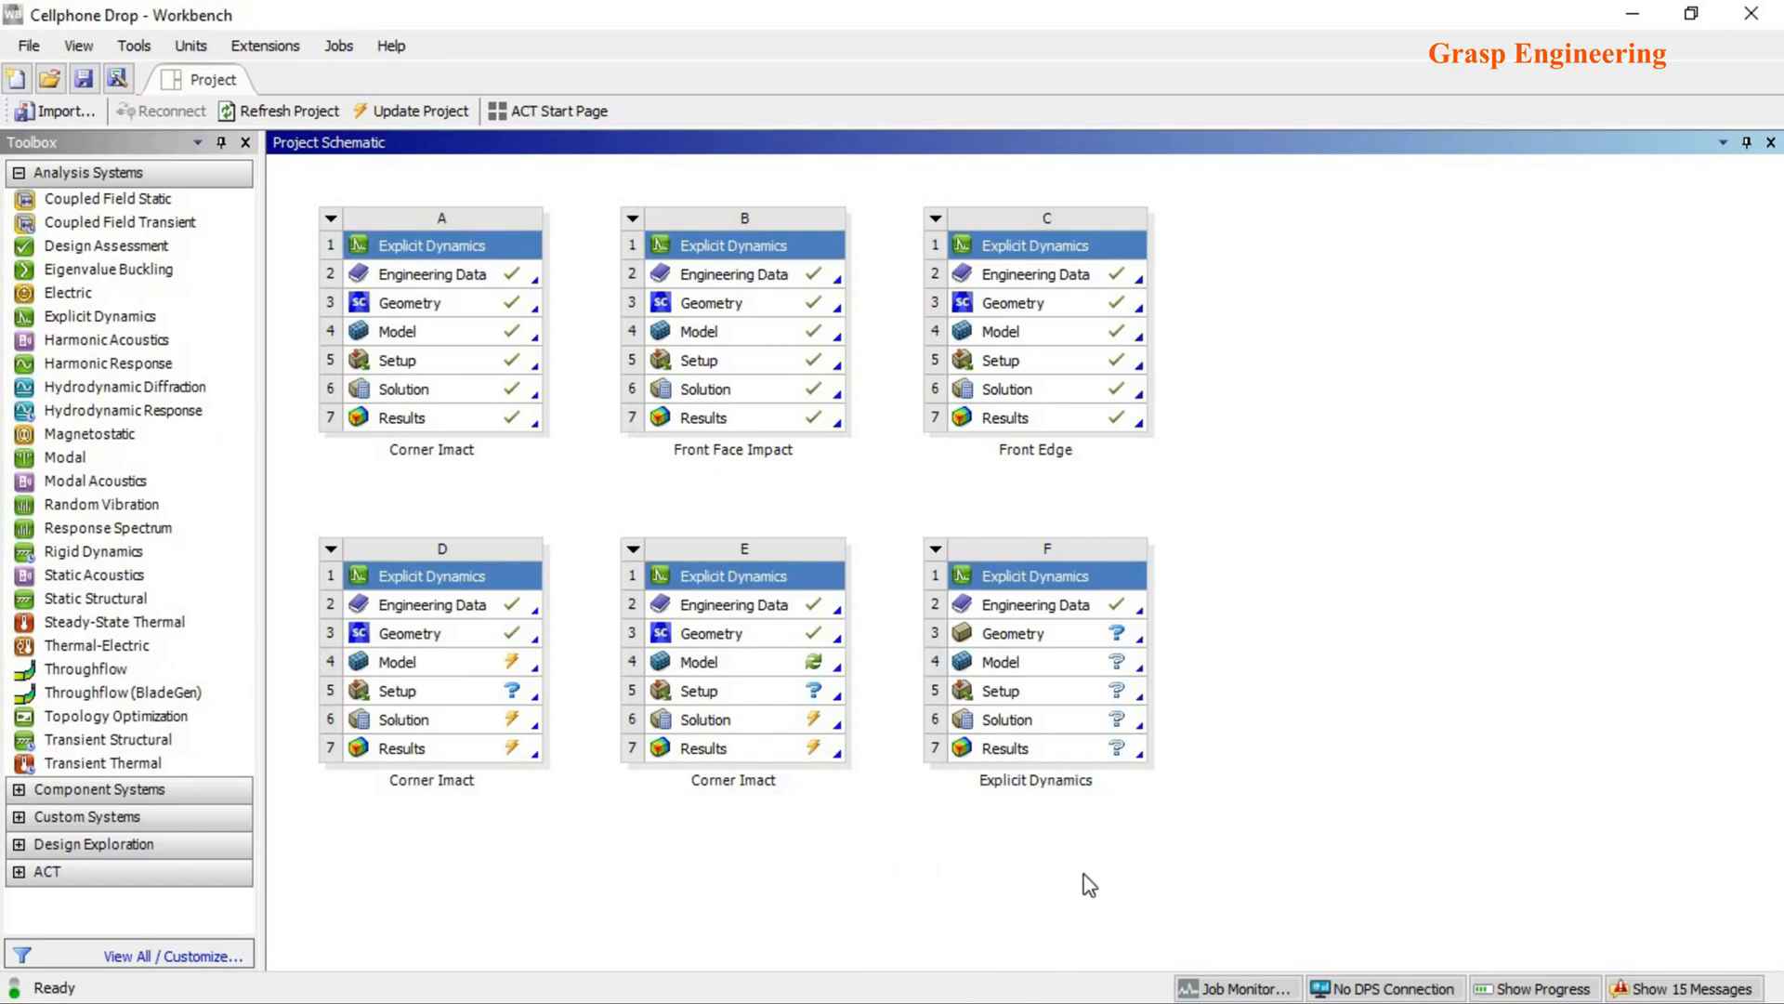
- Switch to the phone model in SpaceClaim and hide the front glass body
{"action": "key", "text": "alt+Tab"}
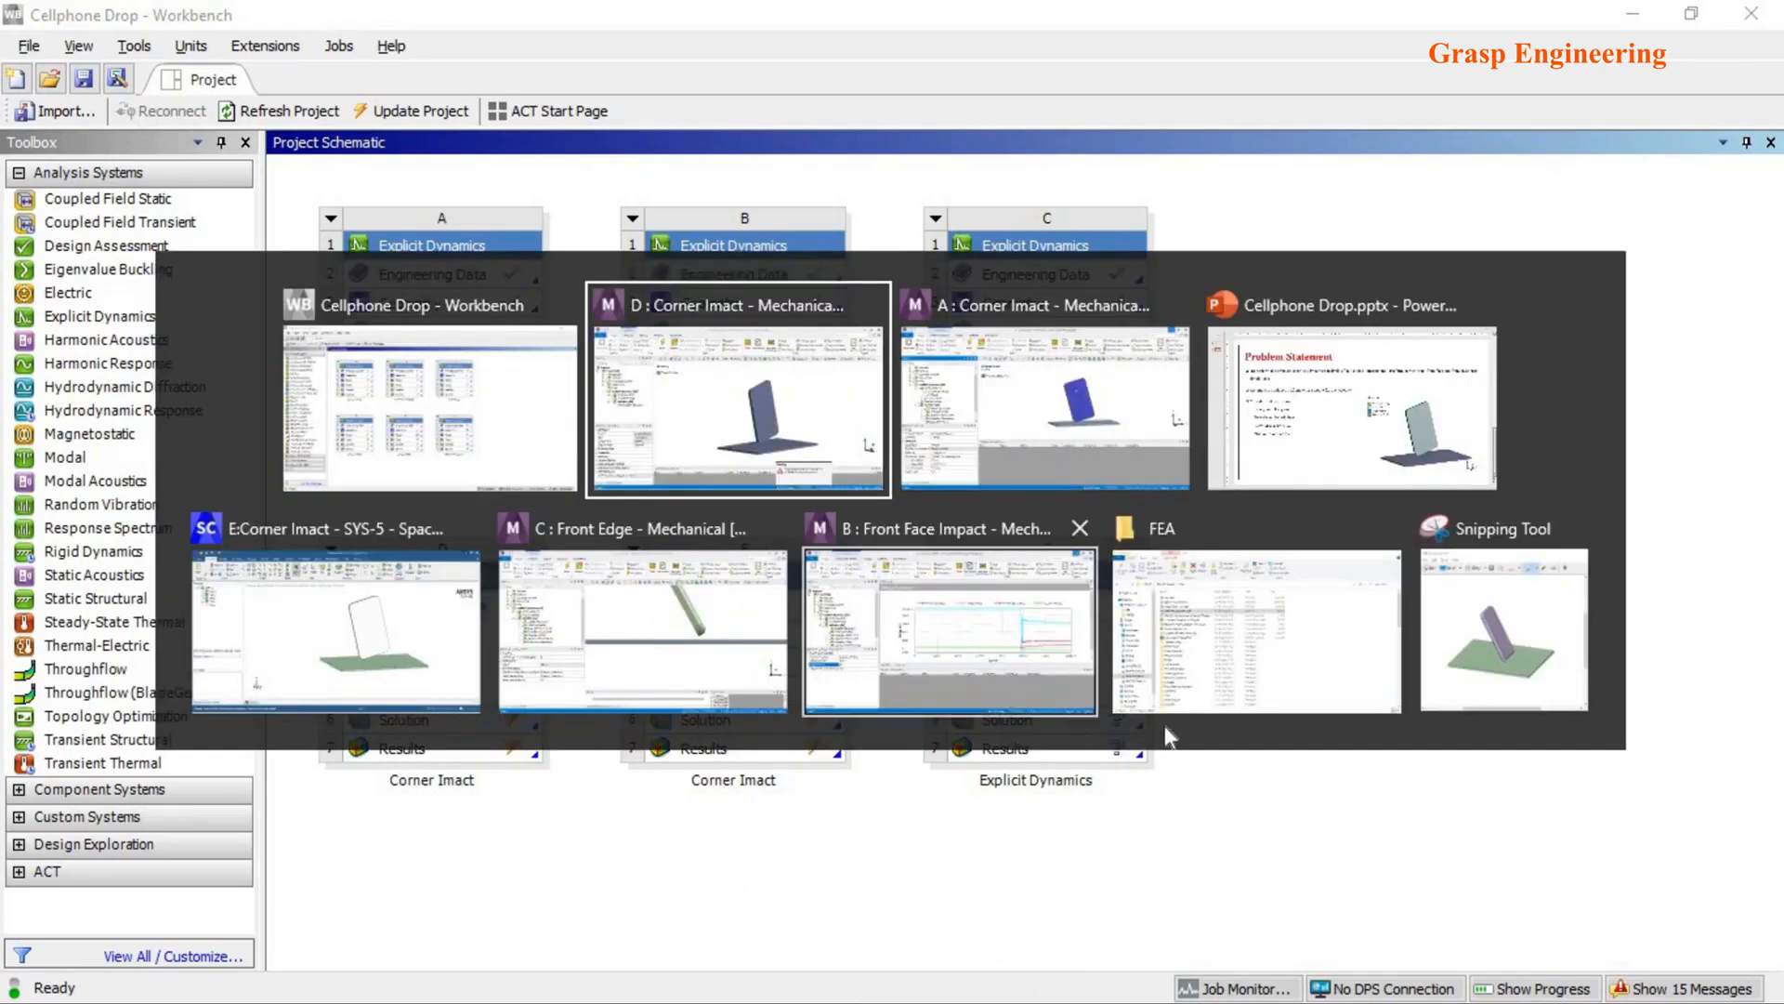
{"action": "left_click", "coordinate": [420, 619]}
{"action": "middle_click_drag", "start_coordinate": [935, 567], "coordinate": [1078, 648]}
{"action": "scroll", "coordinate": [1116, 651], "scroll_direction": "down", "scroll_amount": 1}
{"action": "scroll", "coordinate": [1119, 446], "scroll_direction": "up", "scroll_amount": 4}
{"action": "middle_click_drag", "start_coordinate": [1197, 469], "coordinate": [959, 510]}
{"action": "left_click", "coordinate": [959, 509]}
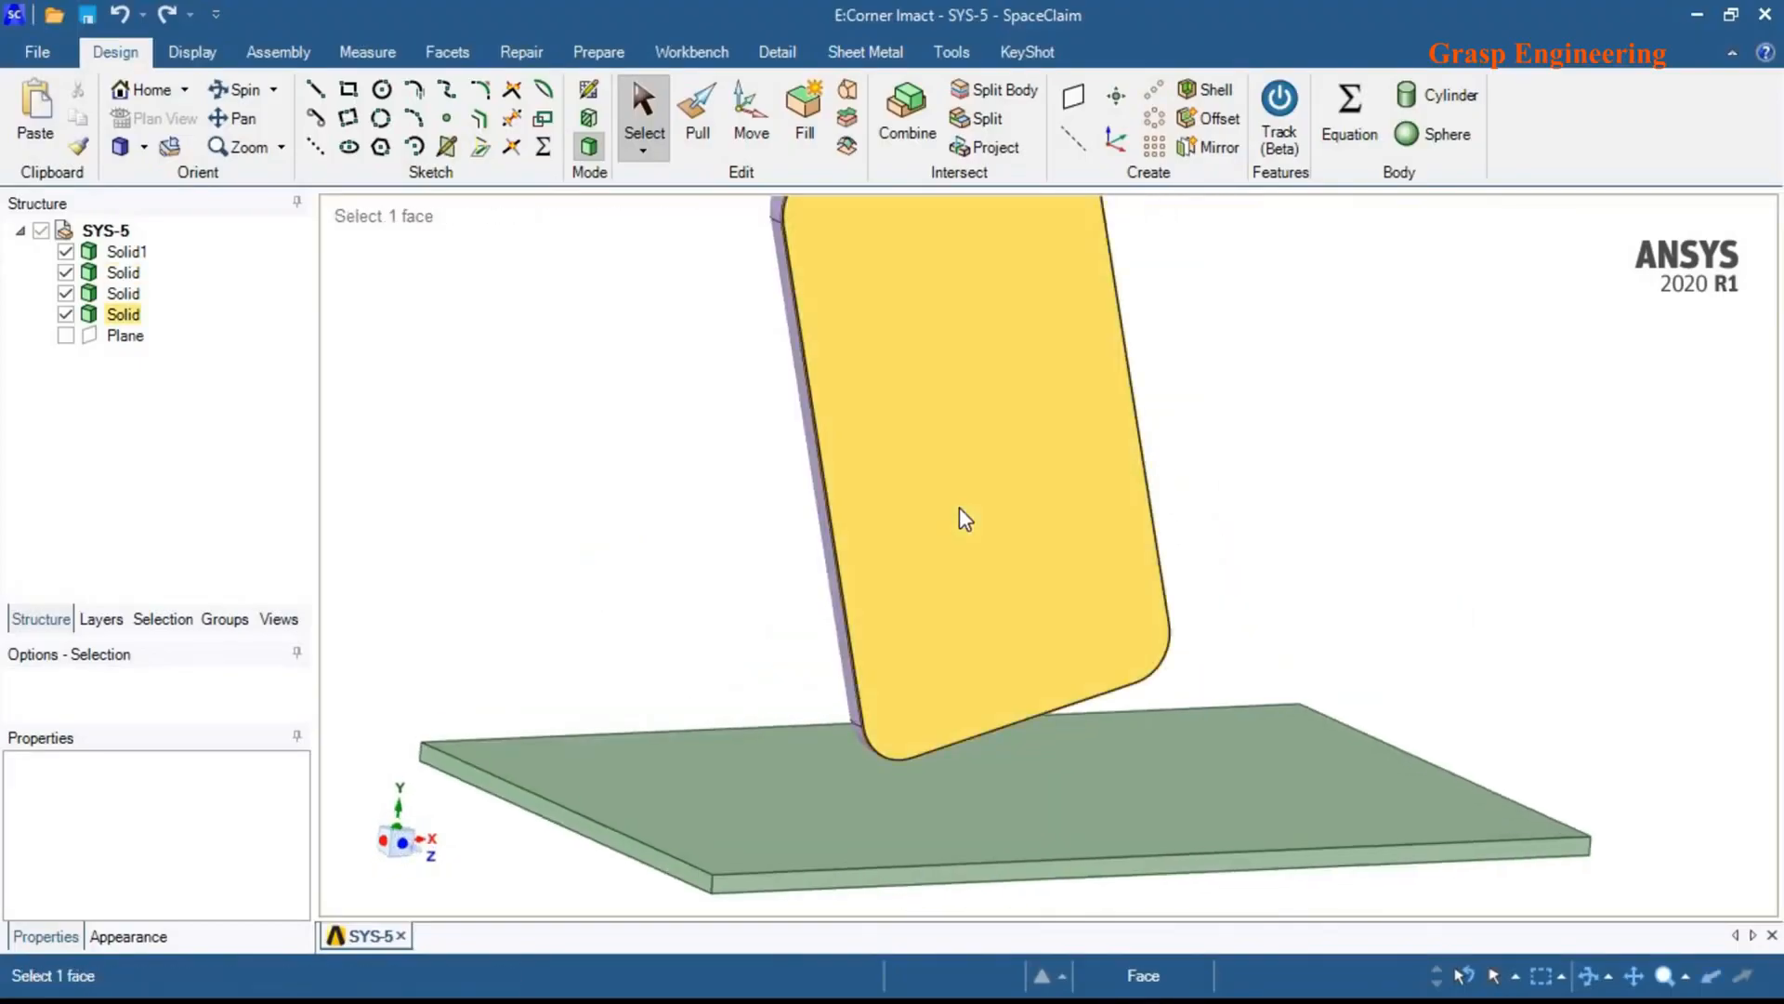
{"action": "left_click", "coordinate": [959, 510]}
{"action": "right_click", "coordinate": [959, 510]}
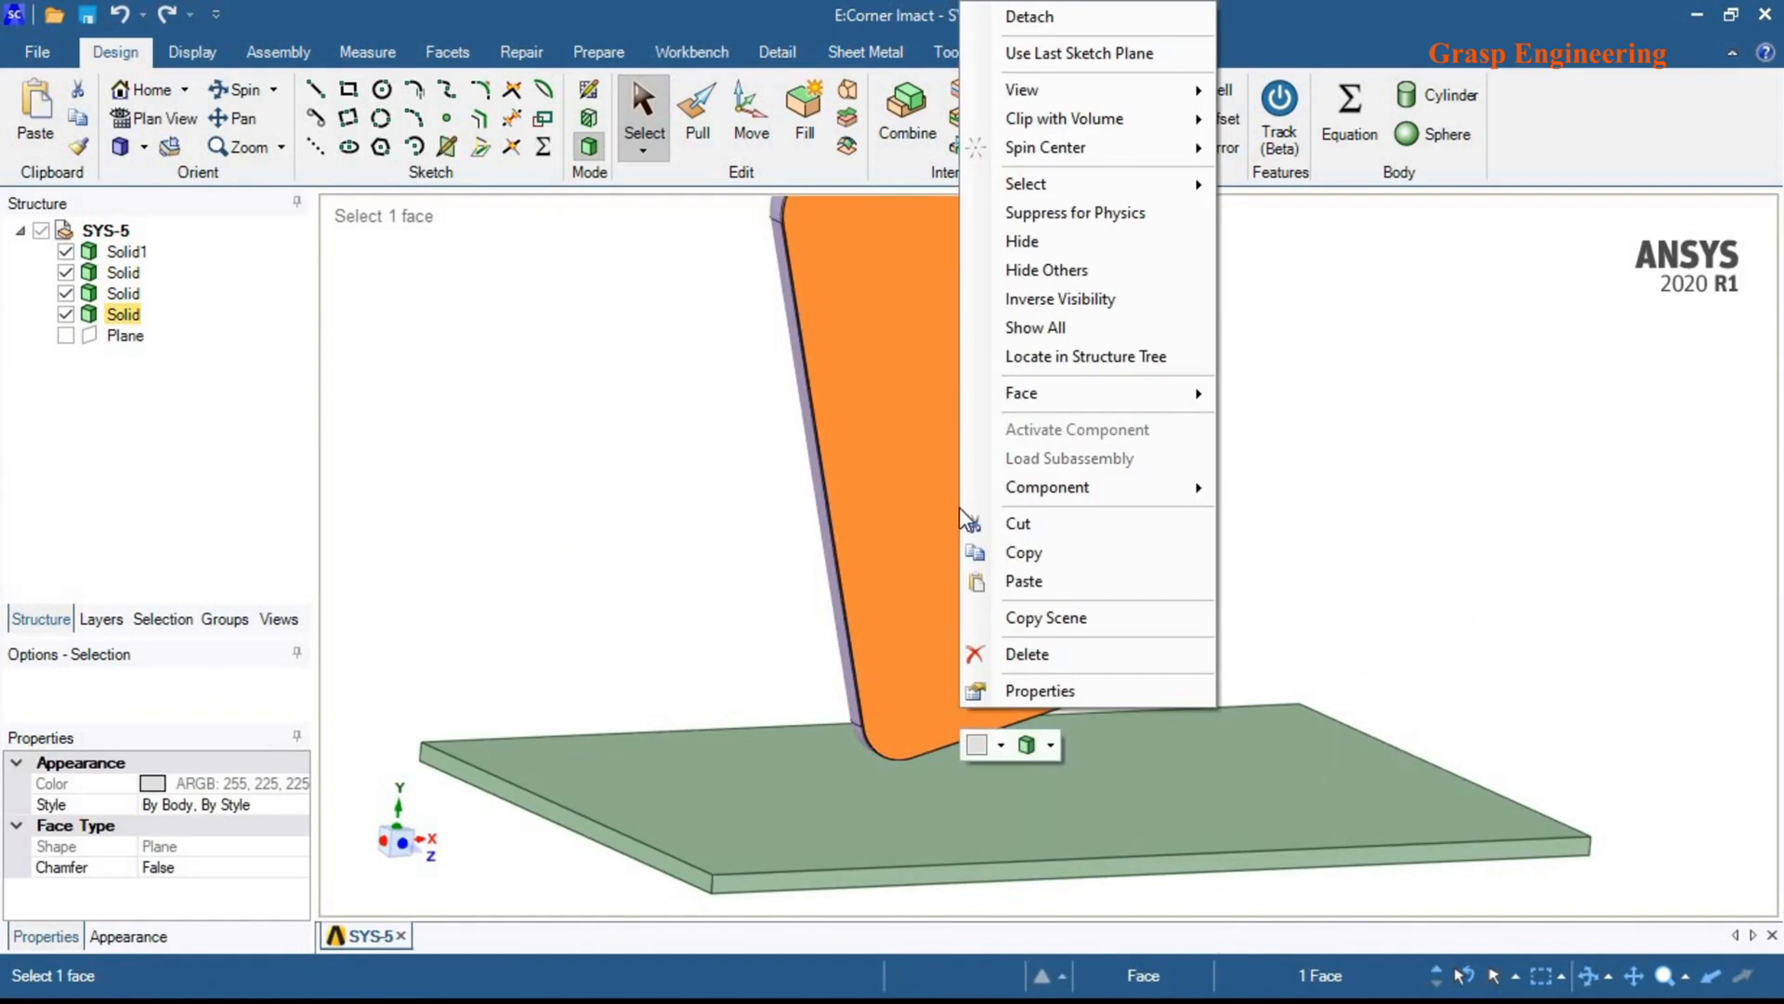
{"action": "left_click", "coordinate": [1056, 241]}
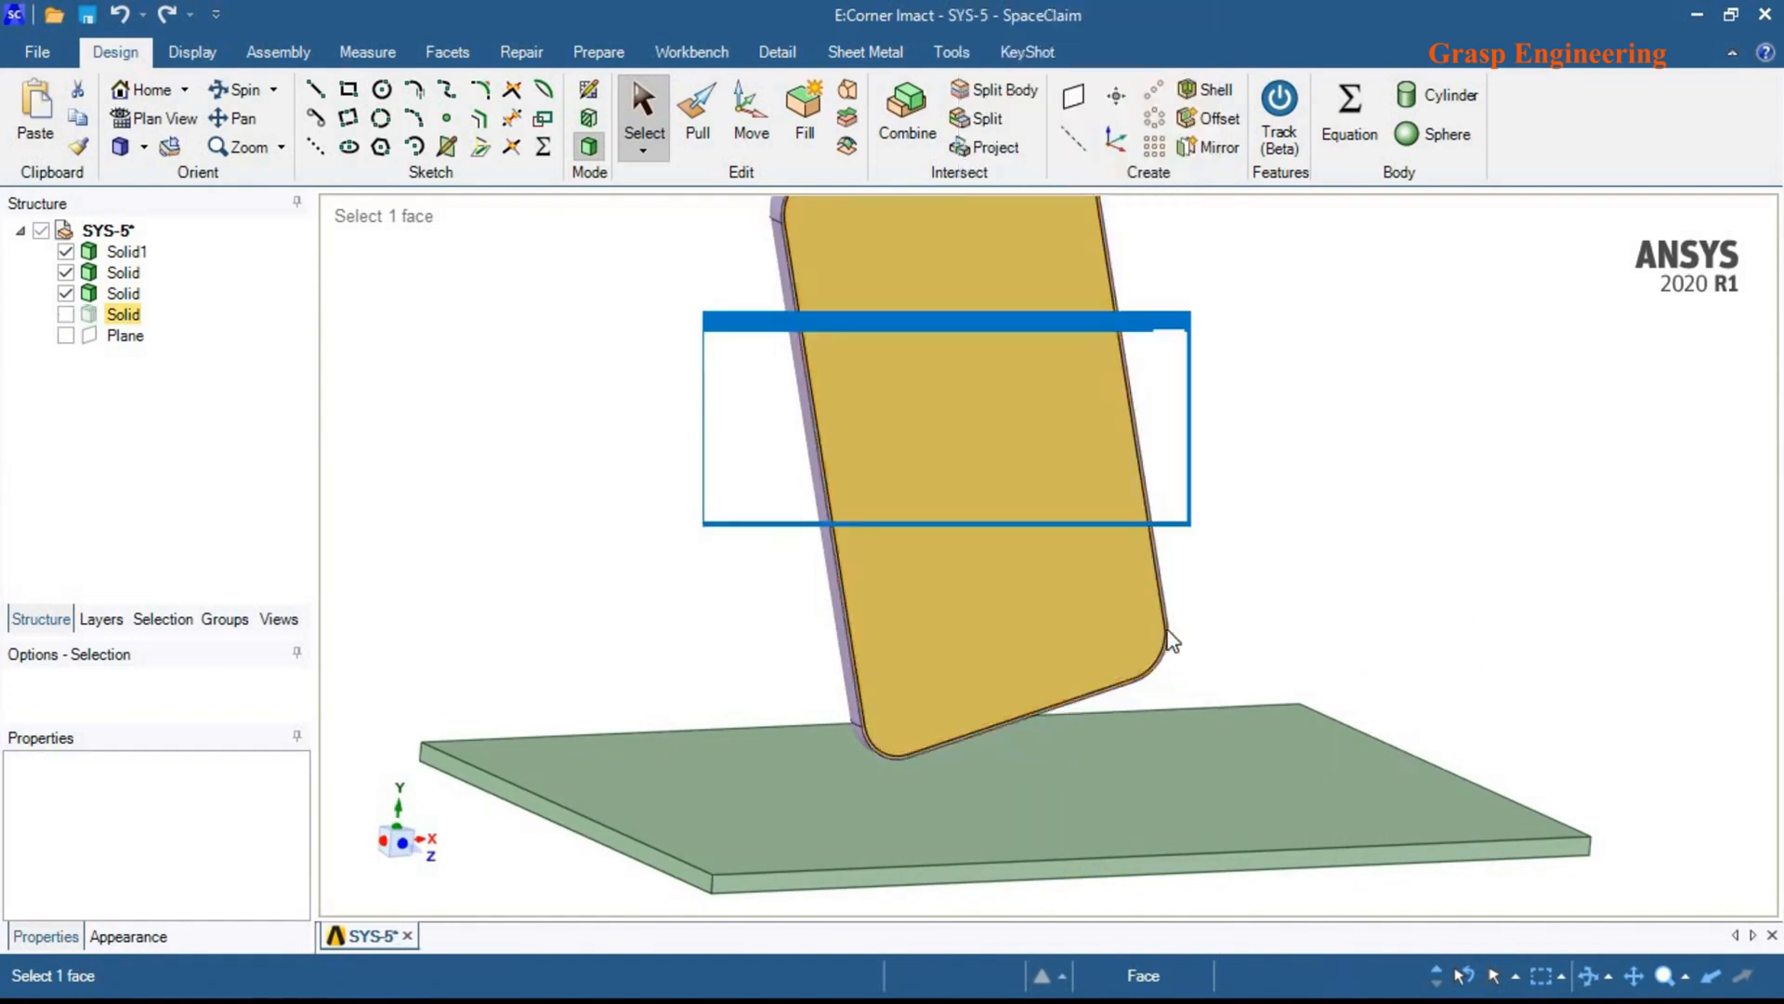
- Hide the purple body cover solid that surrounds the phone's inner body
{"action": "left_click", "coordinate": [1169, 348]}
{"action": "middle_click_drag", "start_coordinate": [1037, 613], "coordinate": [1191, 509]}
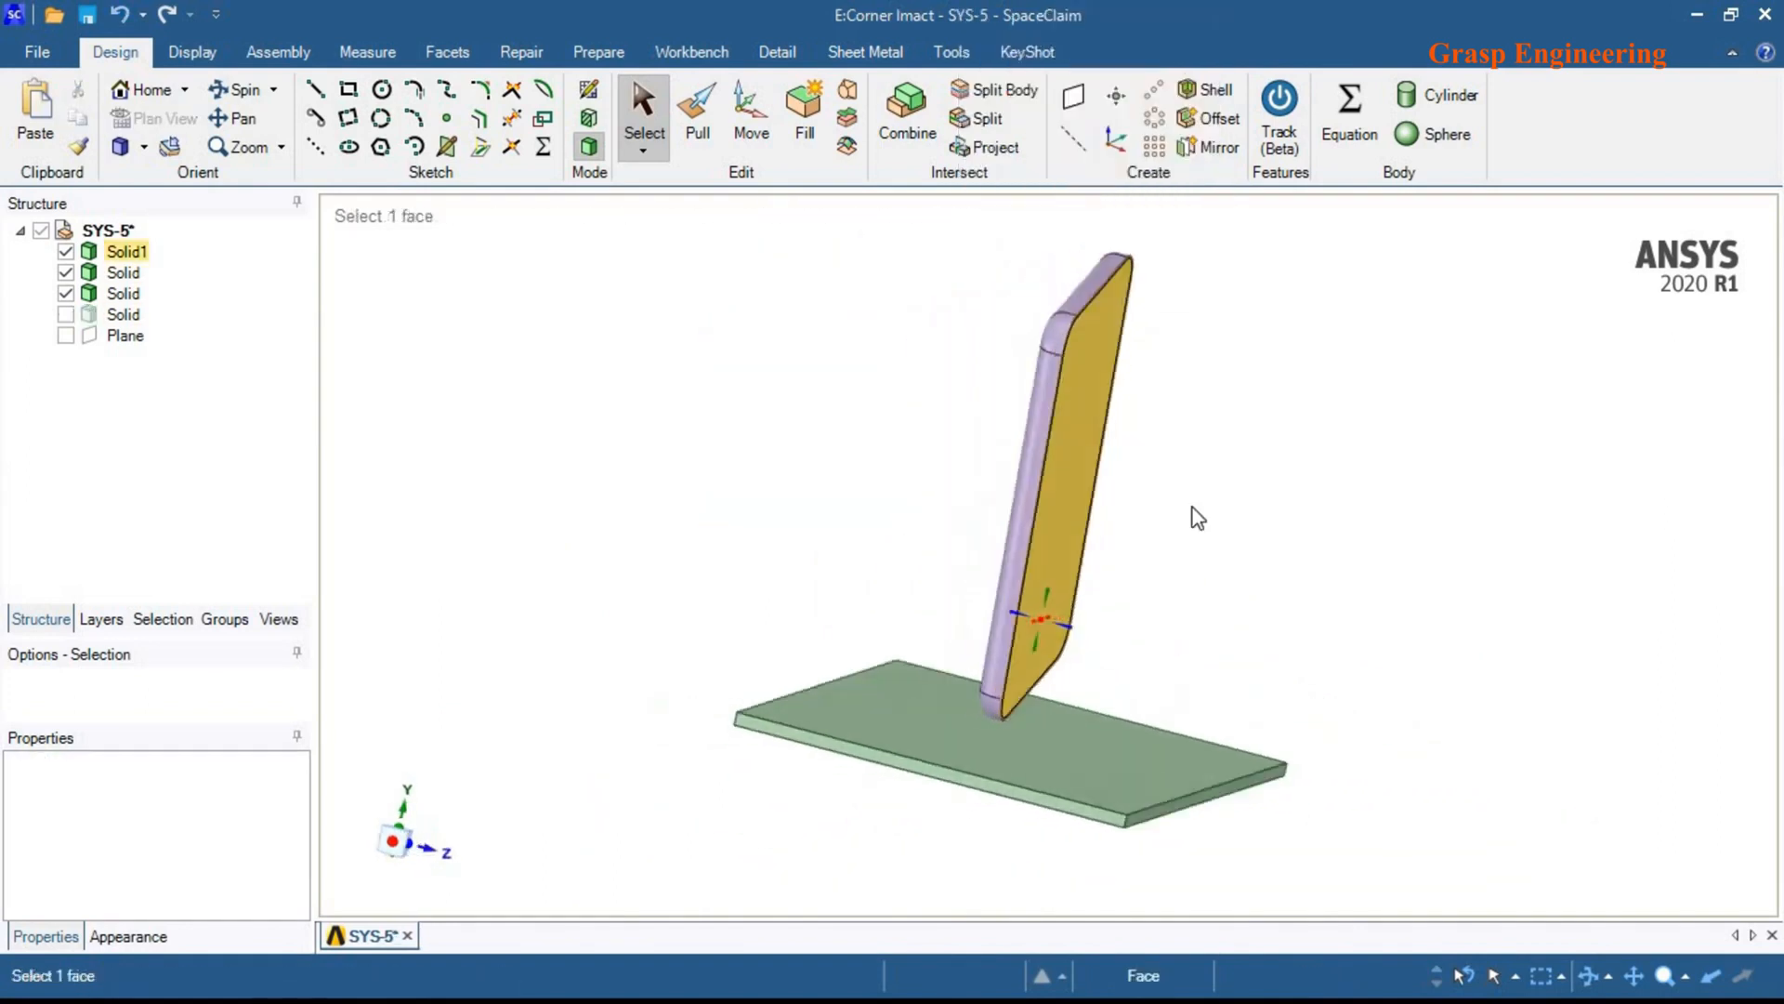
{"action": "scroll", "coordinate": [1160, 355], "scroll_direction": "up", "scroll_amount": 4}
{"action": "middle_click_drag", "start_coordinate": [1165, 362], "coordinate": [1073, 386]}
{"action": "left_click", "coordinate": [1071, 377]}
{"action": "left_click", "coordinate": [1037, 389]}
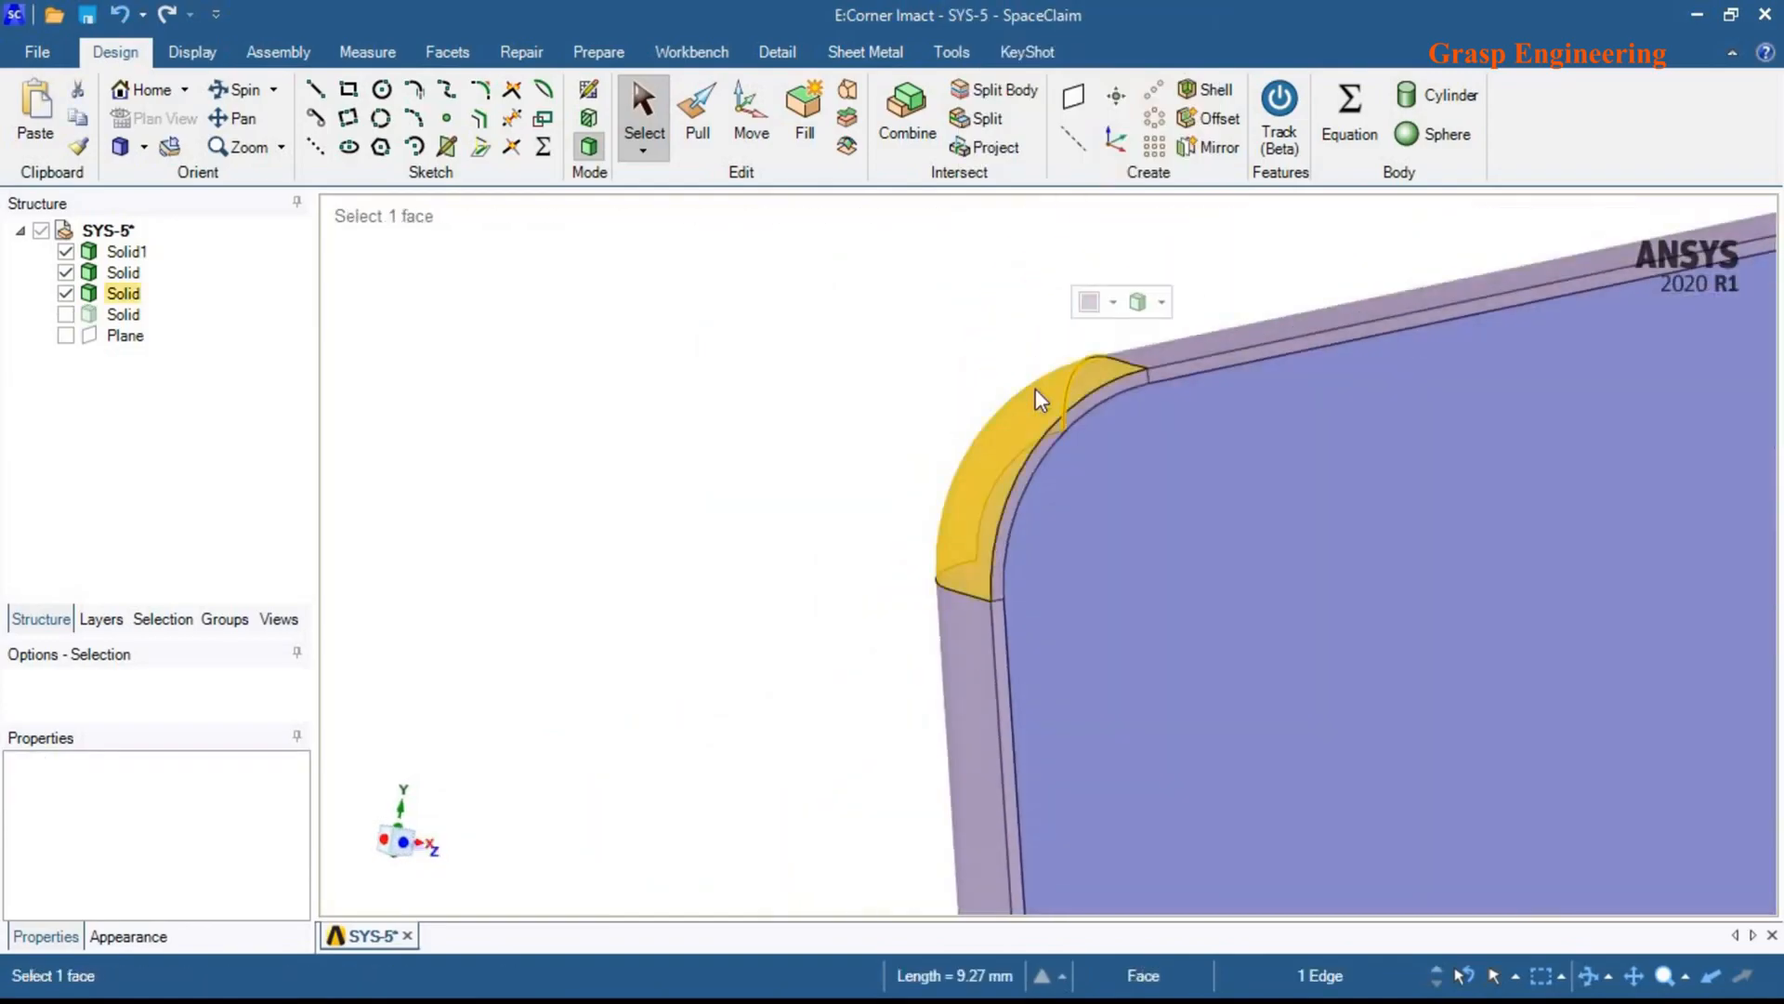
{"action": "right_click", "coordinate": [1035, 388]}
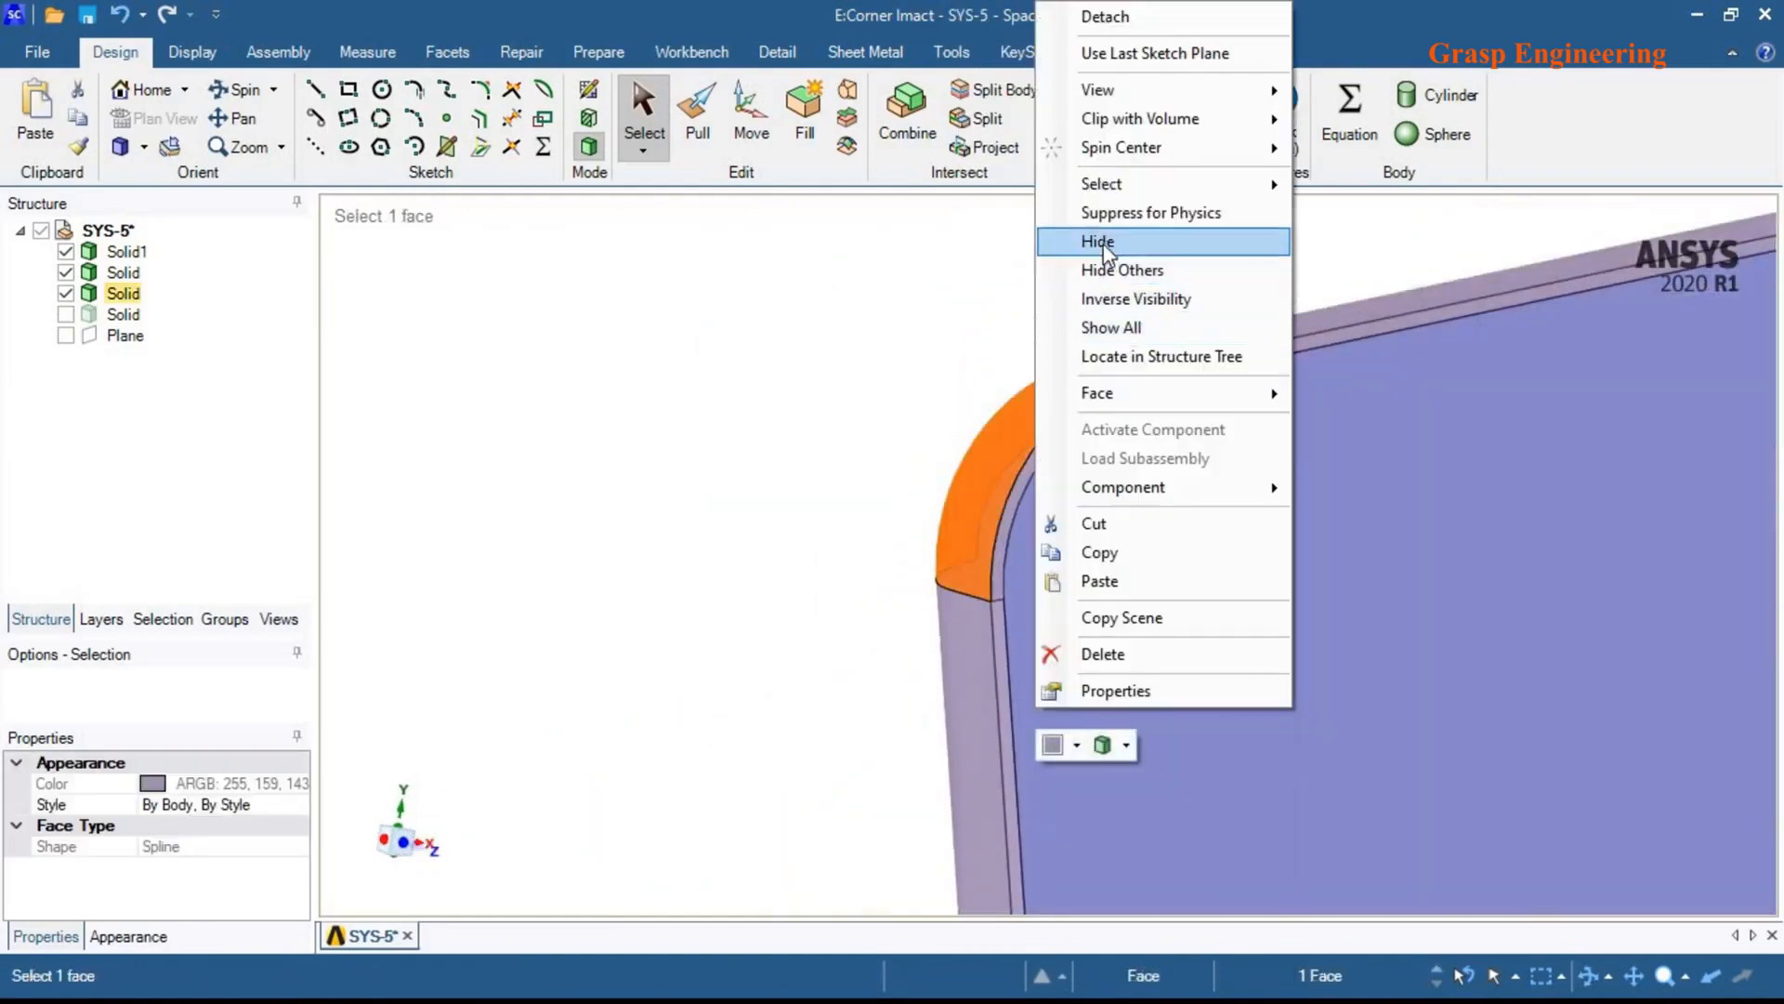
{"action": "left_click", "coordinate": [1195, 239]}
- Inspect the phone's inner body above the platform and show all hidden bodies again
{"action": "scroll", "coordinate": [984, 464], "scroll_direction": "down", "scroll_amount": 6}
{"action": "mouse_move", "coordinate": [1250, 645]}
{"action": "middle_mouse_down"}
{"action": "mouse_move", "coordinate": [1155, 621]}
{"action": "mouse_move", "coordinate": [1255, 632]}
{"action": "middle_mouse_up"}
{"action": "scroll", "coordinate": [1113, 459], "scroll_direction": "up", "scroll_amount": 3}
{"action": "scroll", "coordinate": [1121, 469], "scroll_direction": "down", "scroll_amount": 6}
{"action": "middle_click_drag", "start_coordinate": [1044, 673], "coordinate": [862, 541]}
{"action": "right_click", "coordinate": [859, 494]}
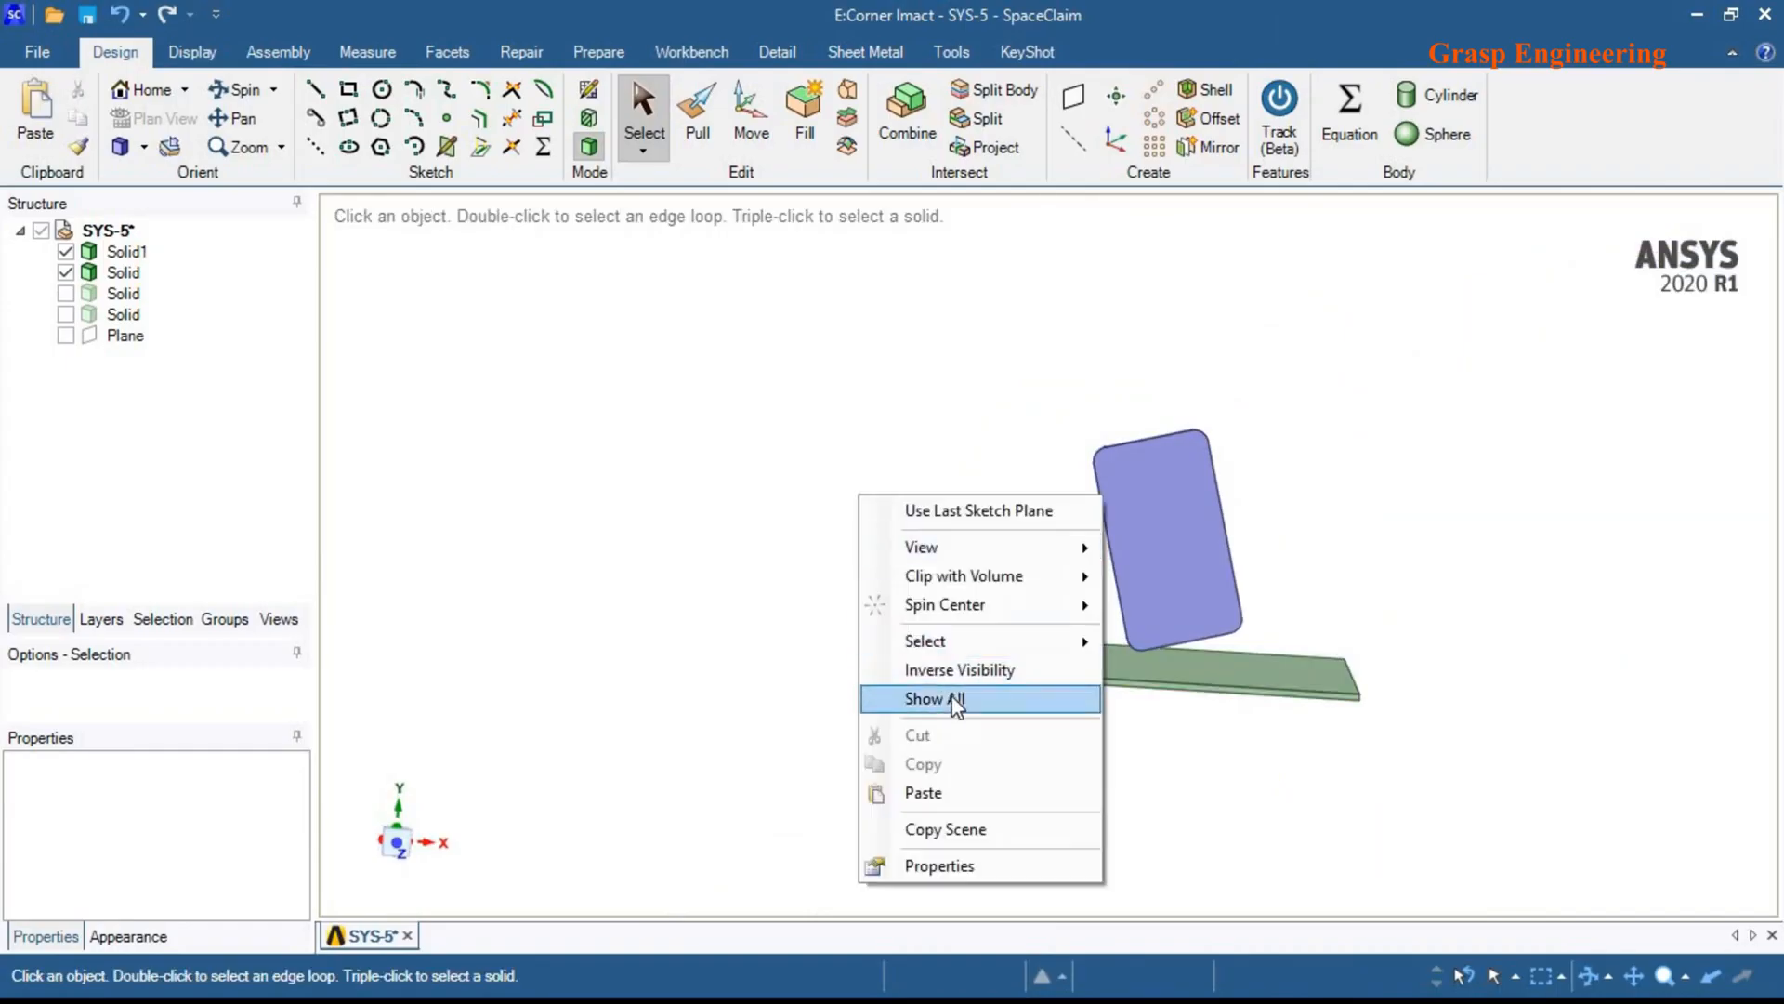
{"action": "left_click", "coordinate": [920, 700]}
{"action": "left_click", "coordinate": [400, 847]}
{"action": "middle_click_drag", "start_coordinate": [1128, 623], "coordinate": [1301, 708]}
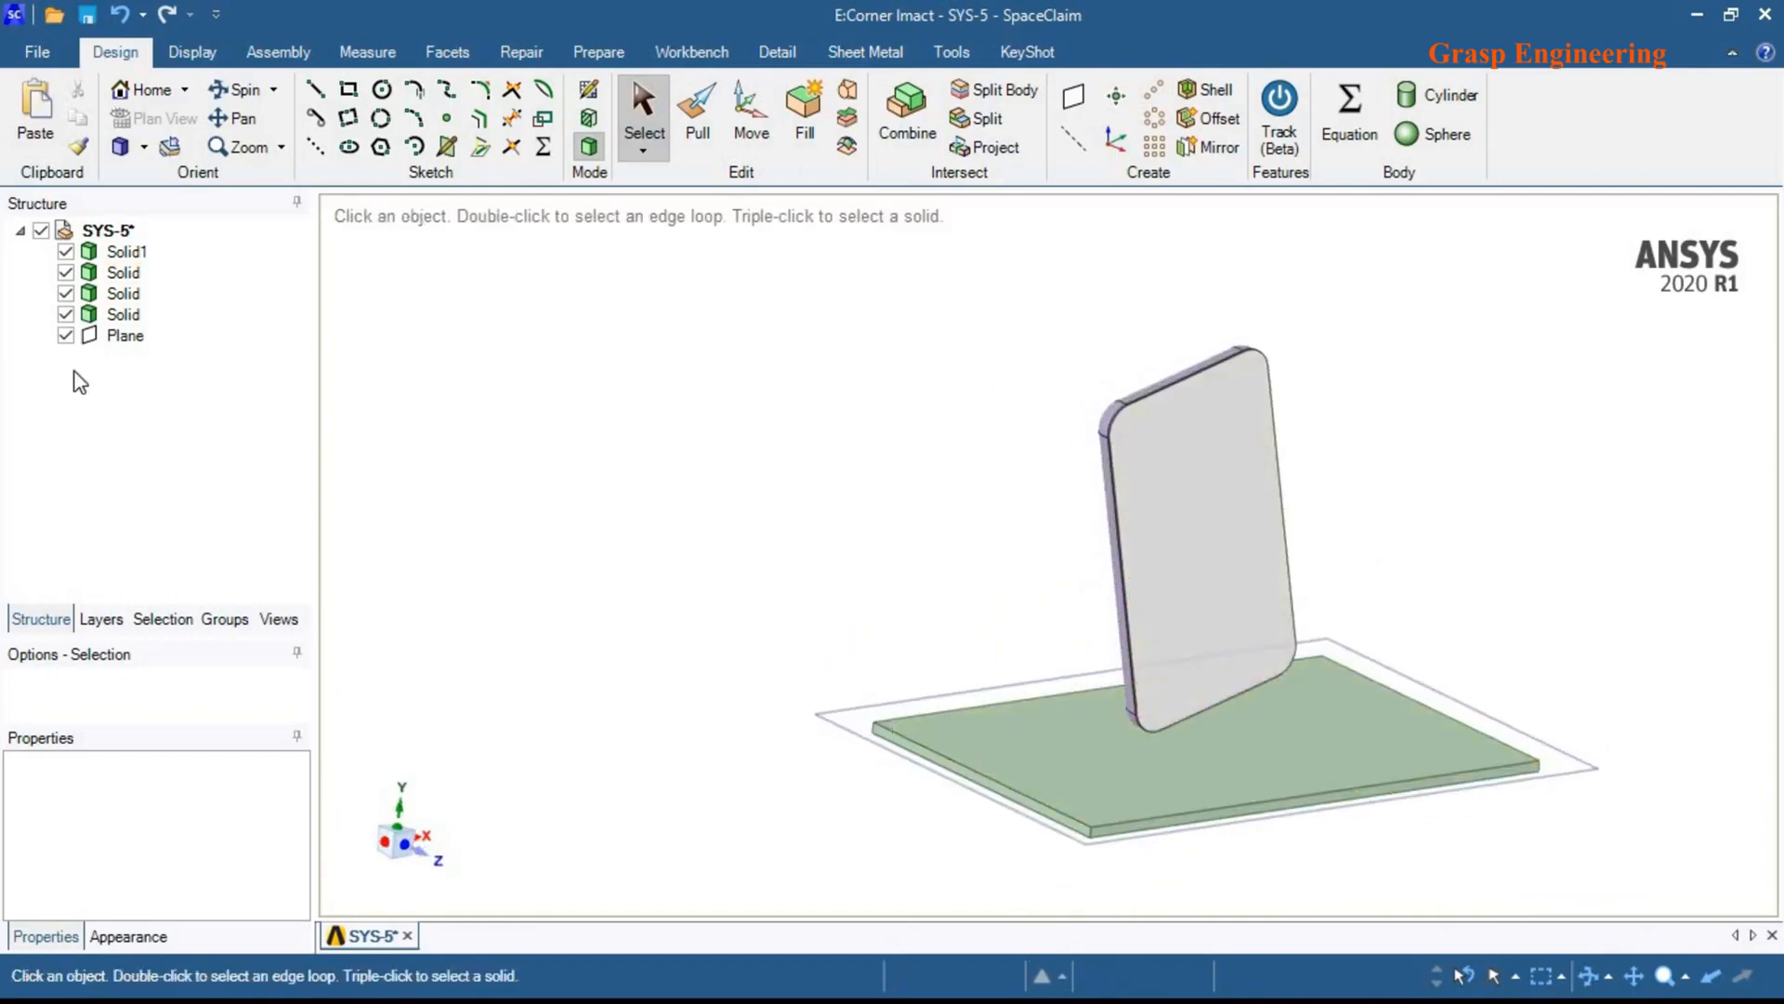
- Examine the phone's tilt and its lower corner relative to the platform from several angles and the front view
{"action": "middle_click_drag", "start_coordinate": [781, 602], "coordinate": [1195, 570]}
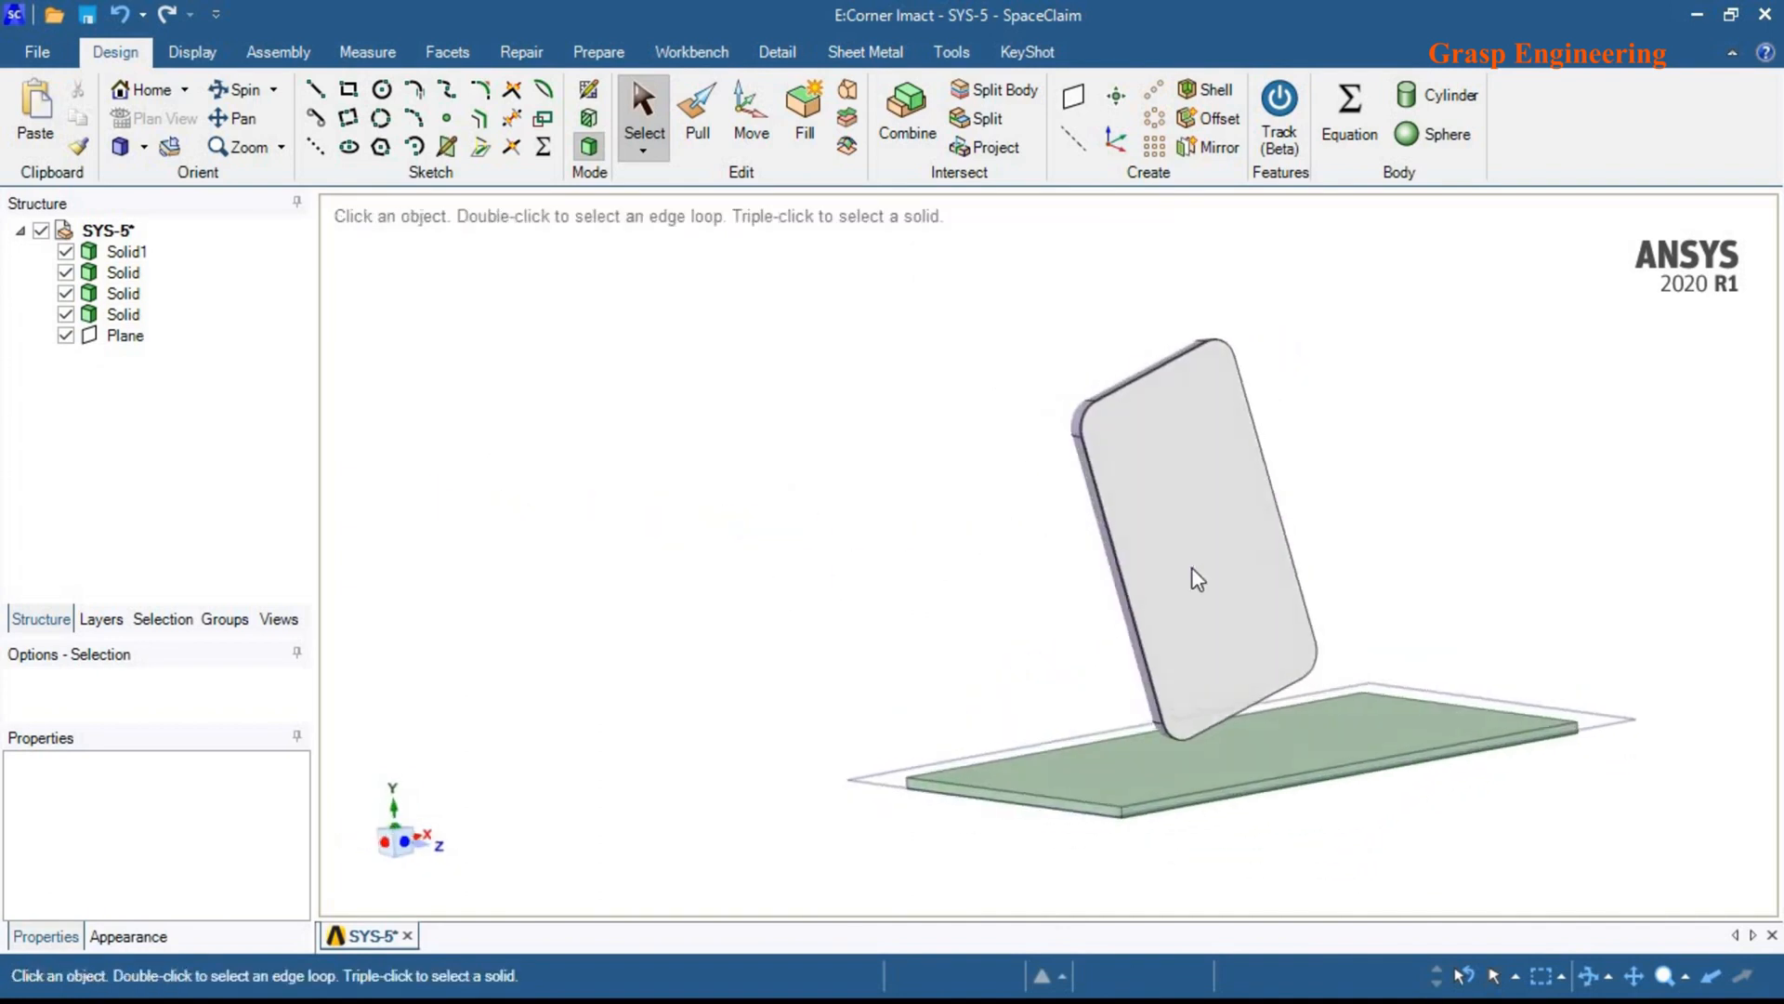
{"action": "middle_click_drag", "start_coordinate": [968, 605], "coordinate": [638, 793]}
{"action": "middle_click_drag", "start_coordinate": [1156, 758], "coordinate": [999, 721]}
{"action": "left_click", "coordinate": [401, 846]}
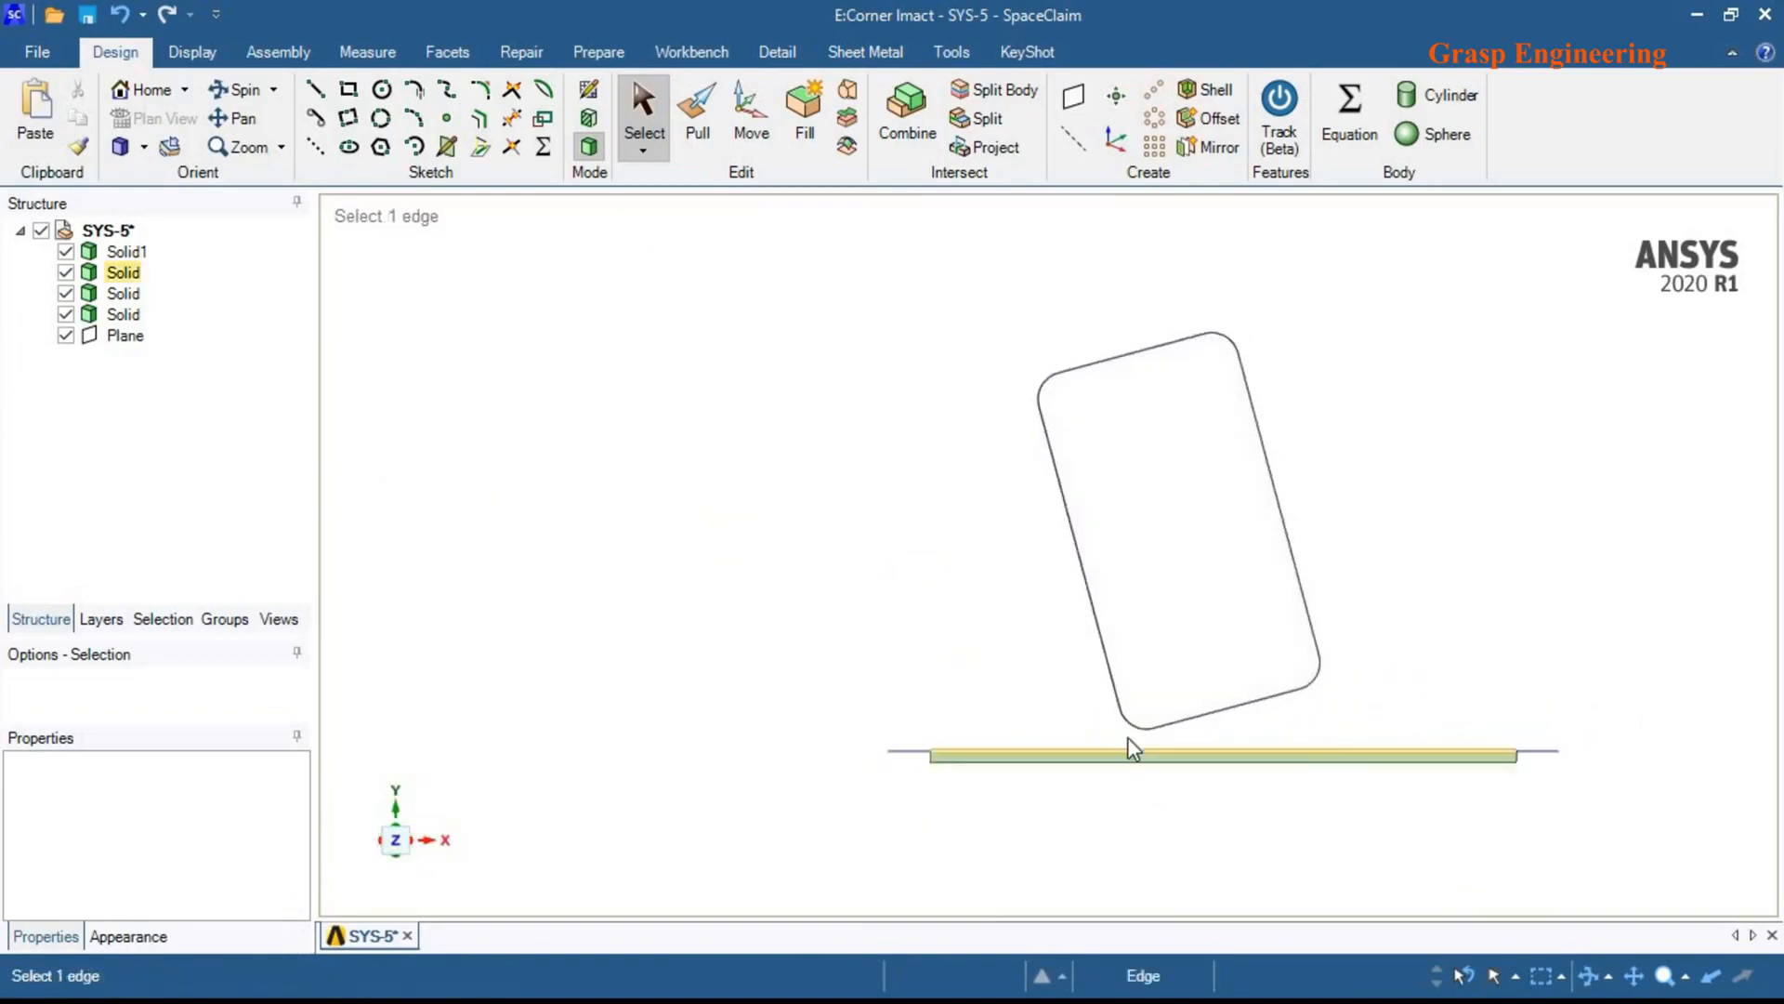
{"action": "left_click", "coordinate": [1143, 670]}
{"action": "left_click", "coordinate": [1144, 786]}
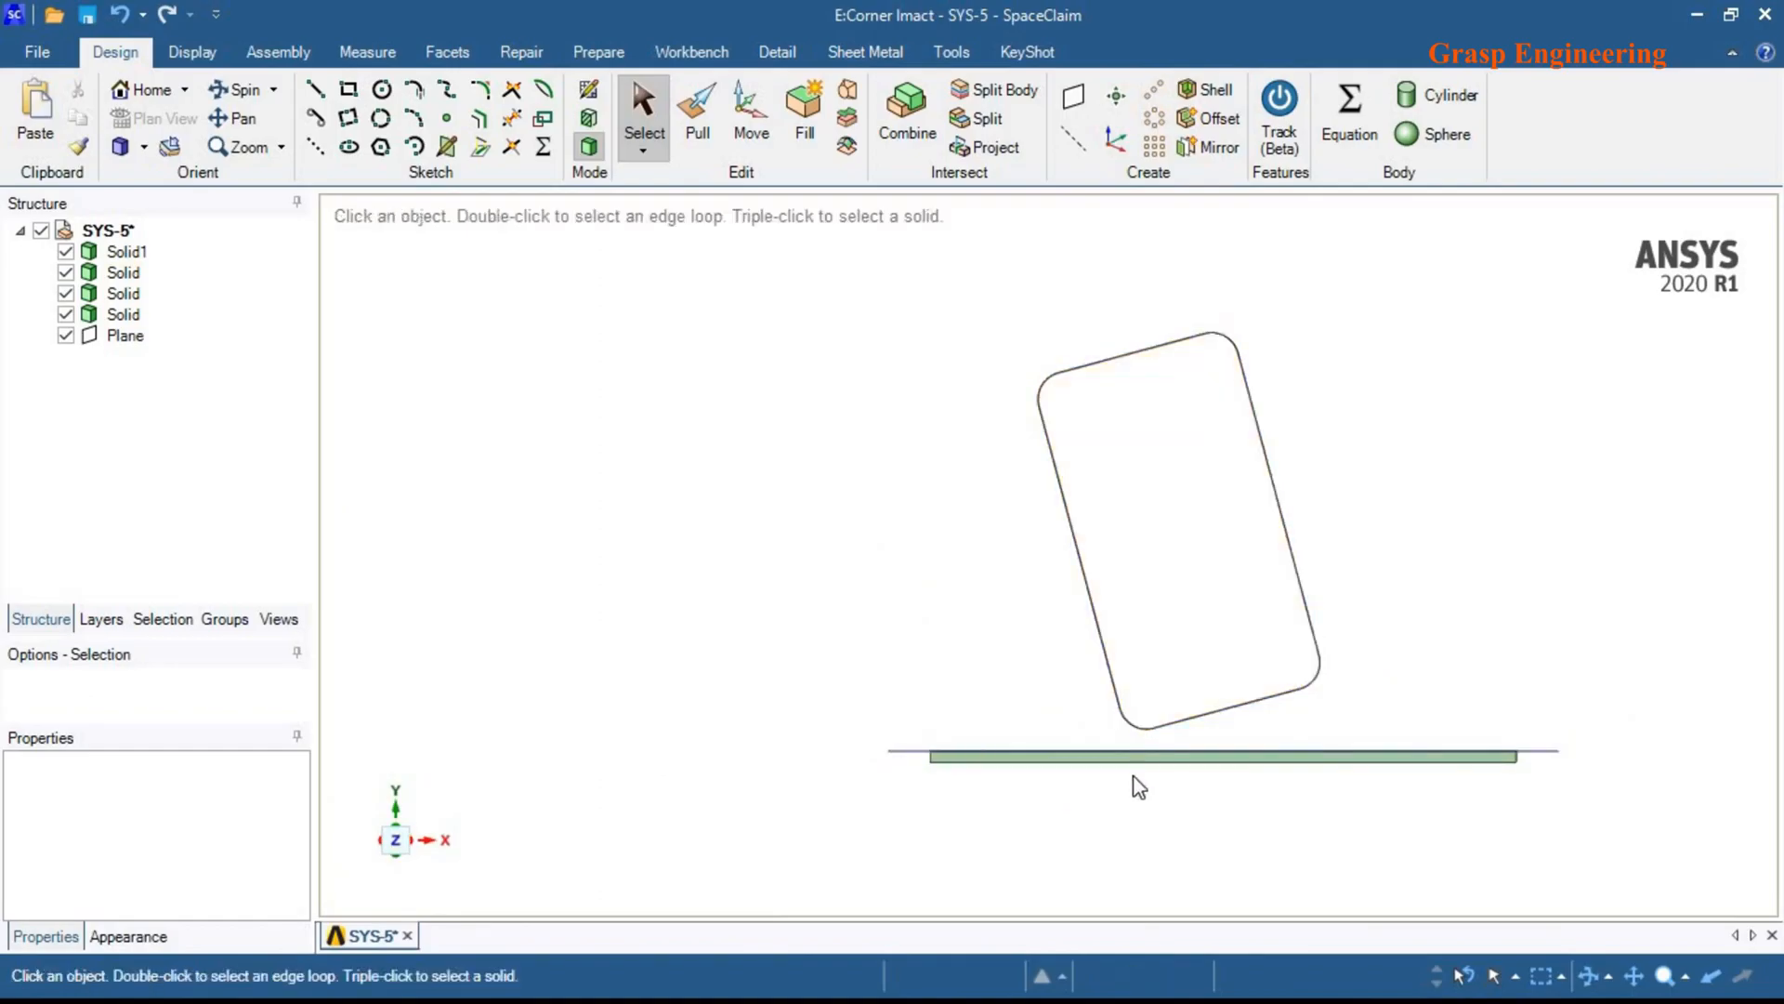
{"action": "left_click", "coordinate": [1144, 725]}
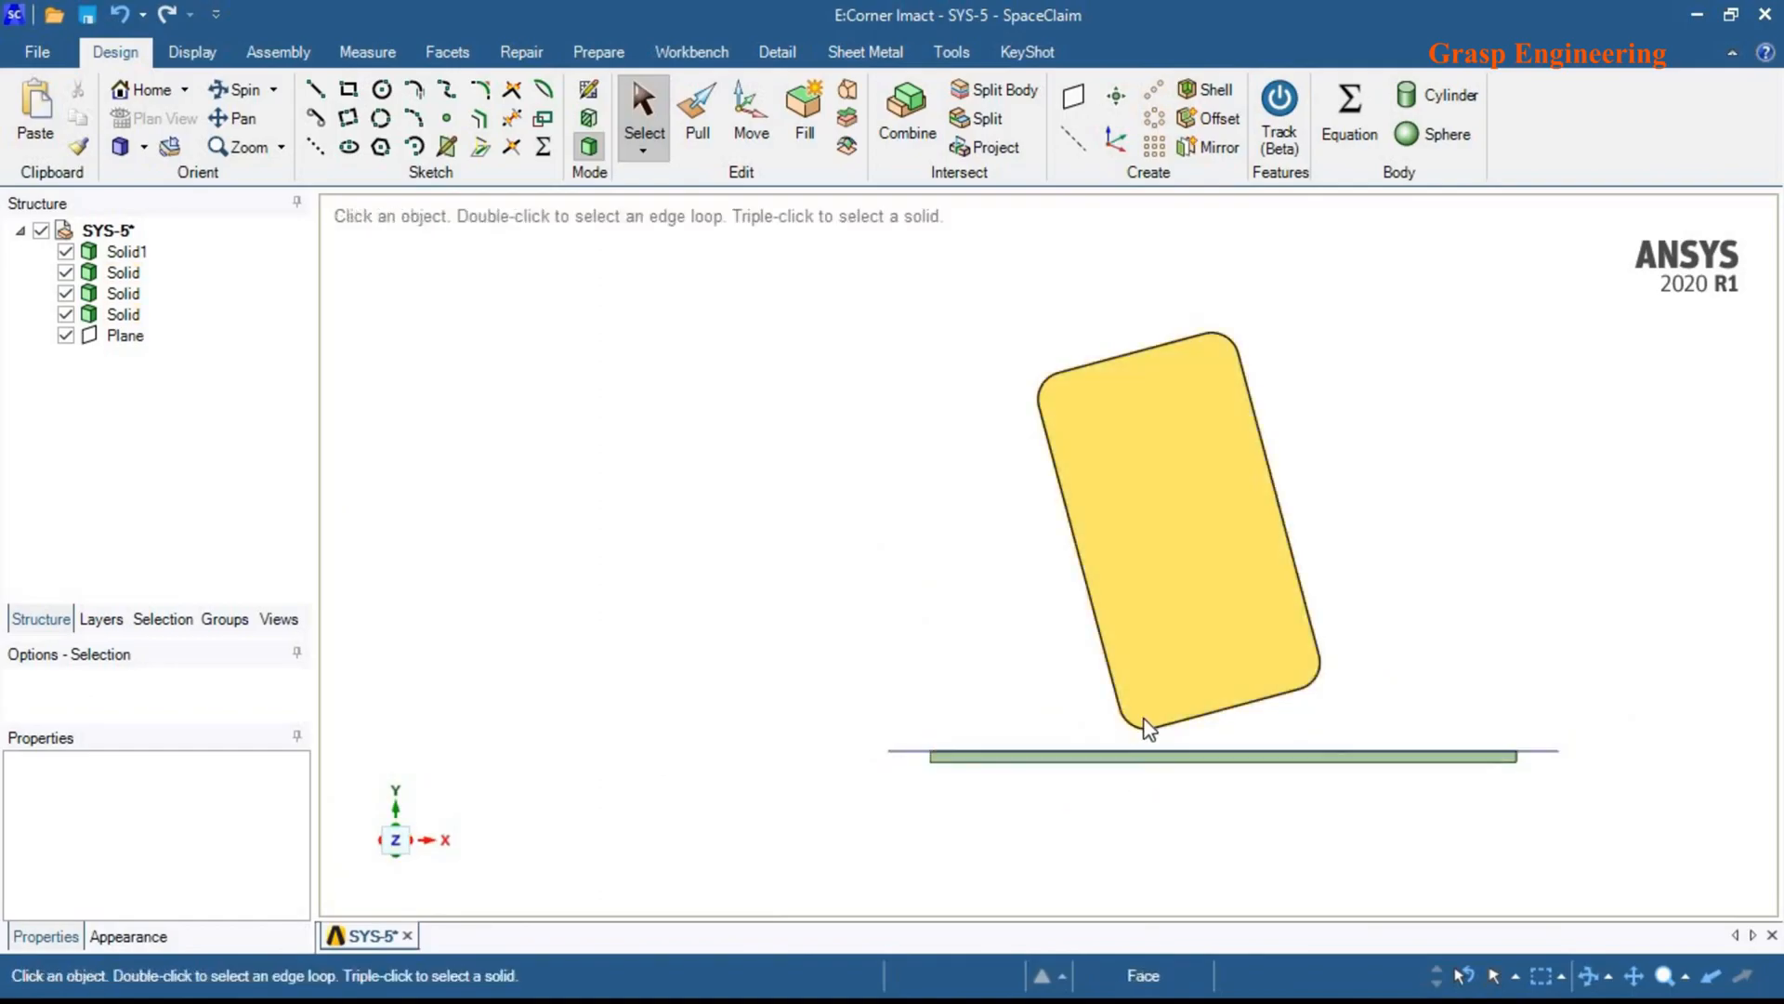
{"action": "left_click", "coordinate": [1178, 800]}
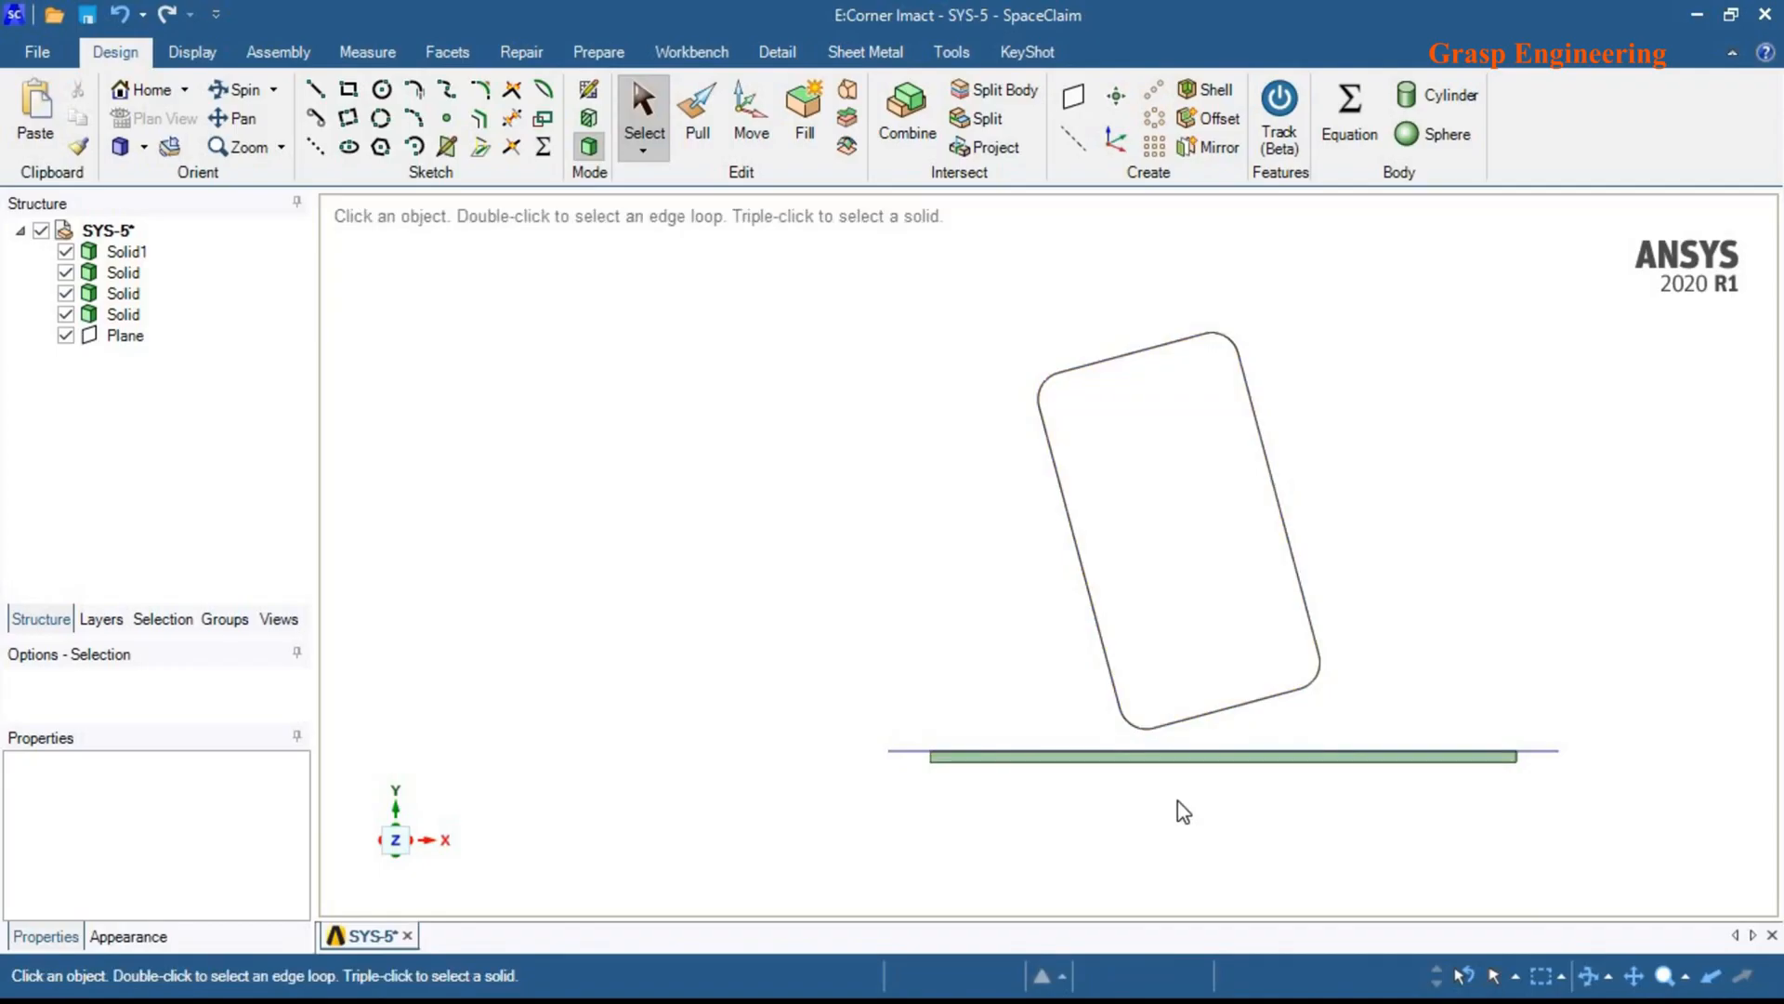
{"action": "middle_click_drag", "start_coordinate": [1035, 816], "coordinate": [1187, 662]}
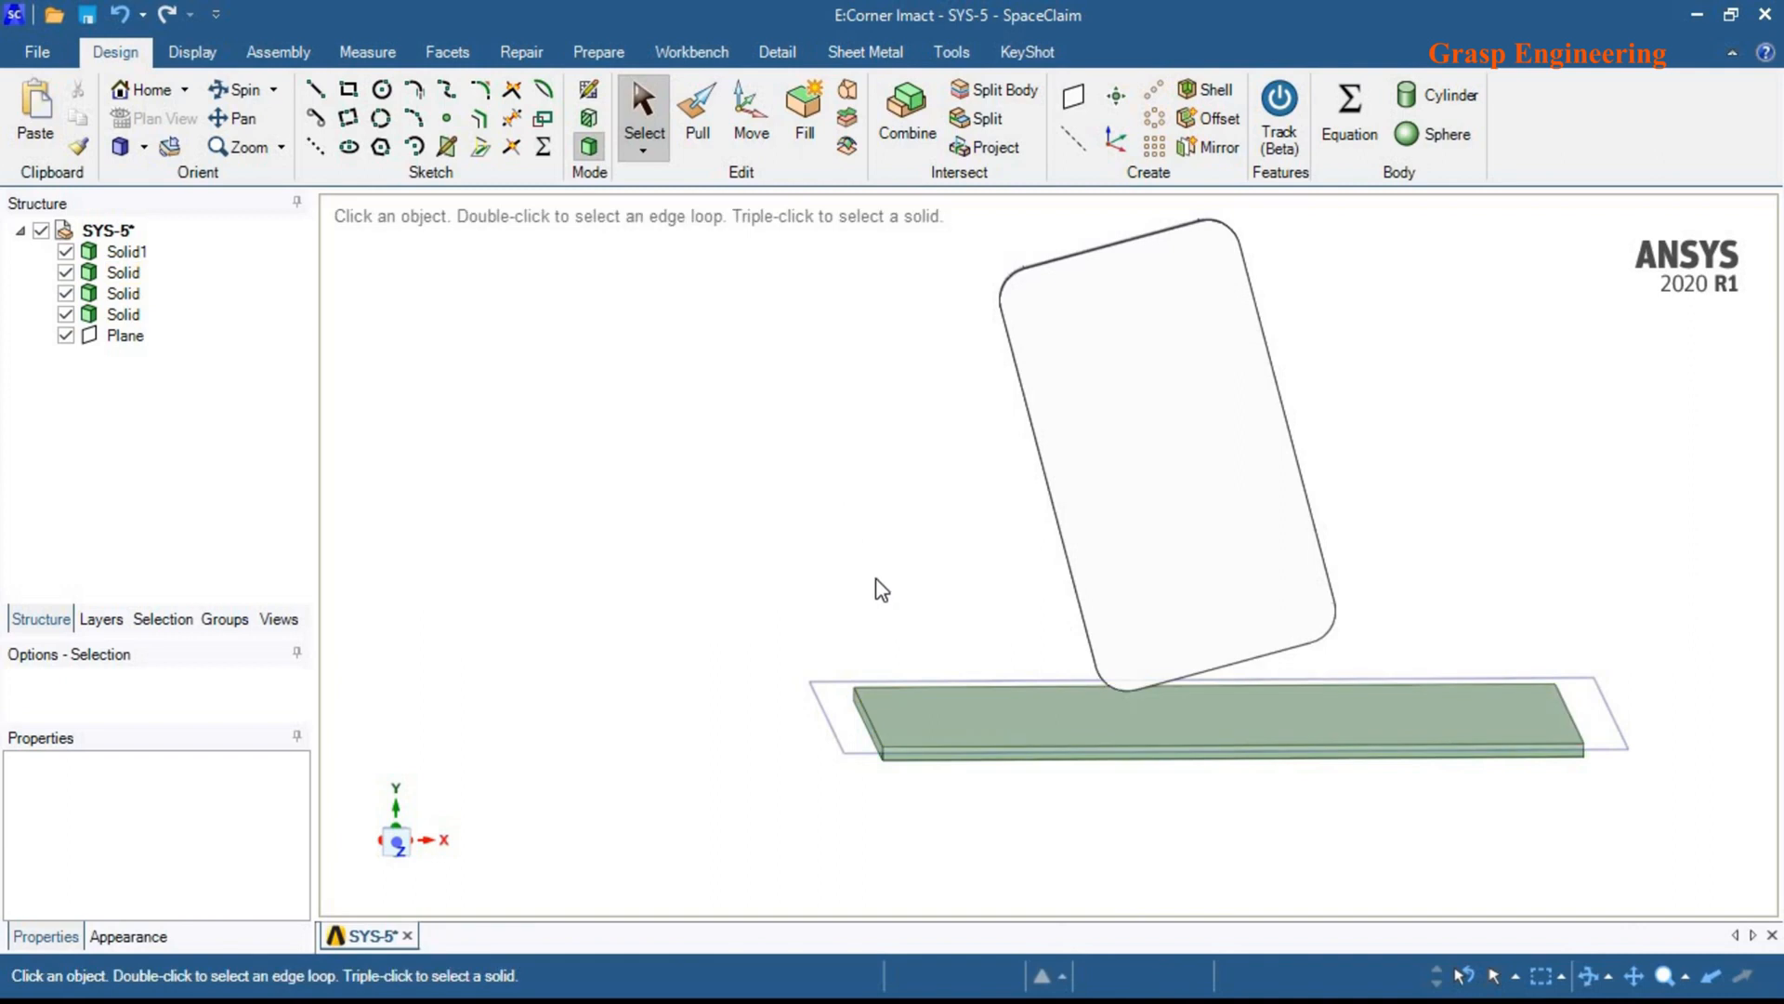
- Switch to Workbench, open system D's Model in Mechanical, and view the material assigned to the geometry
{"action": "key", "text": "alt+Tab"}
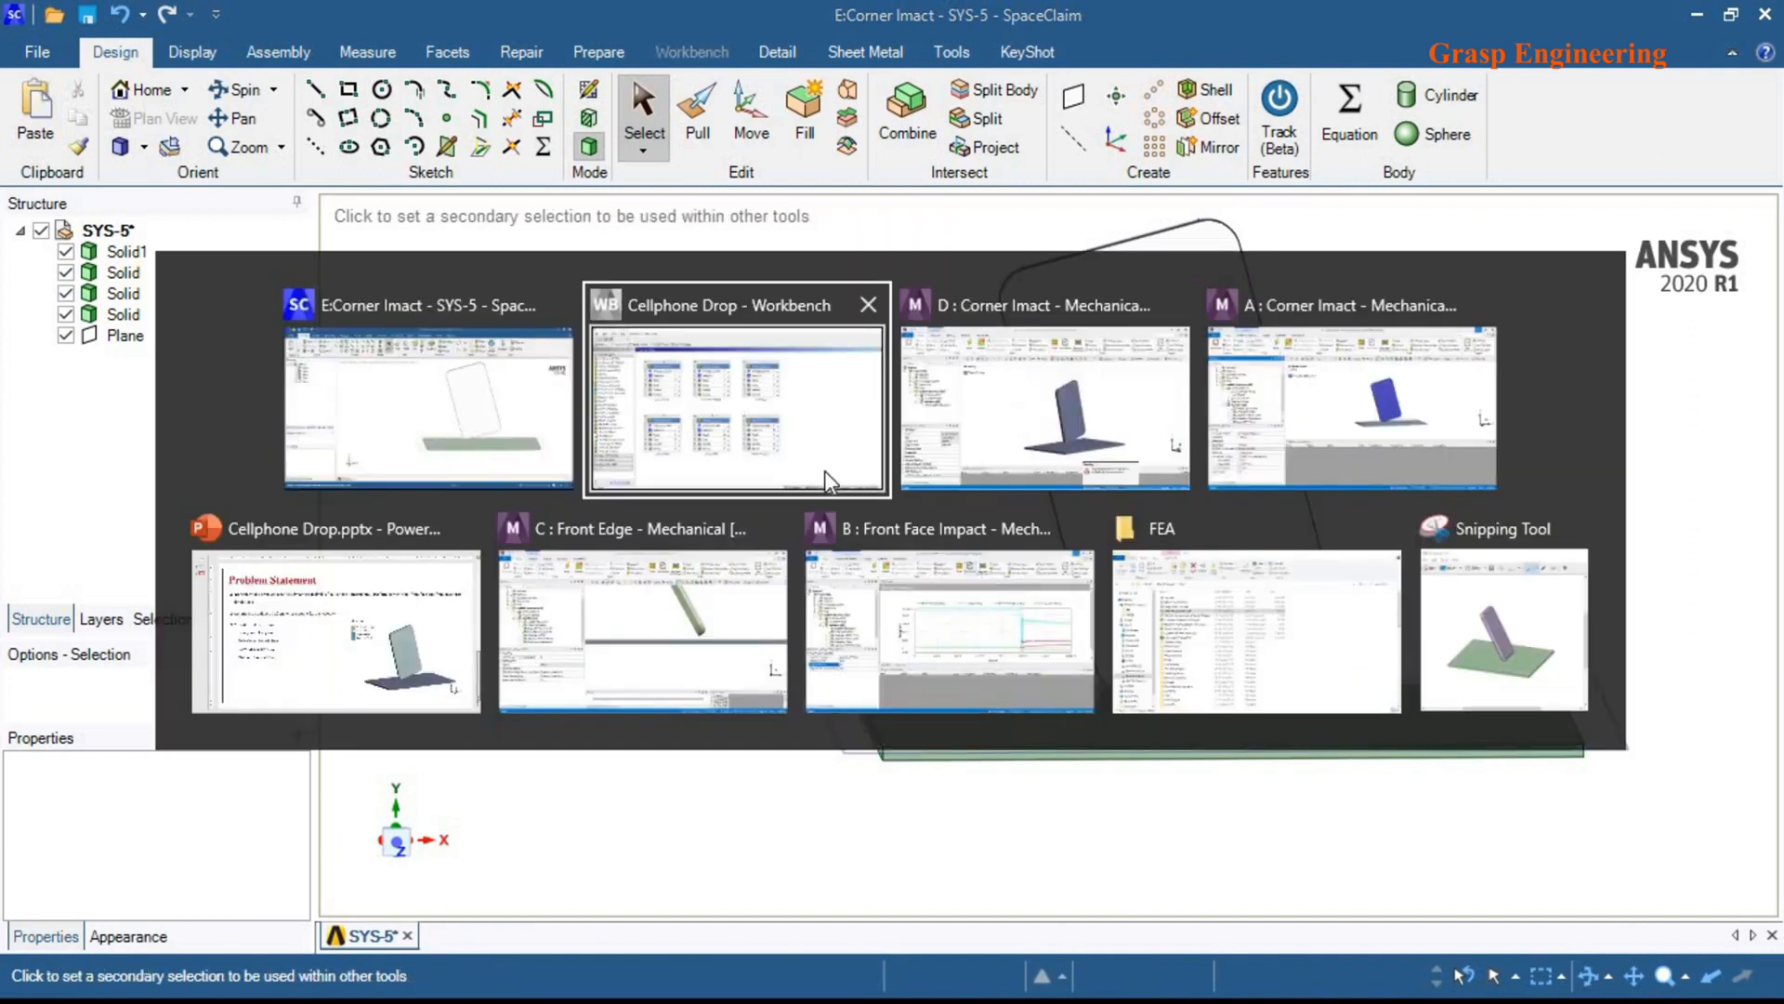
{"action": "double_click", "coordinate": [455, 663]}
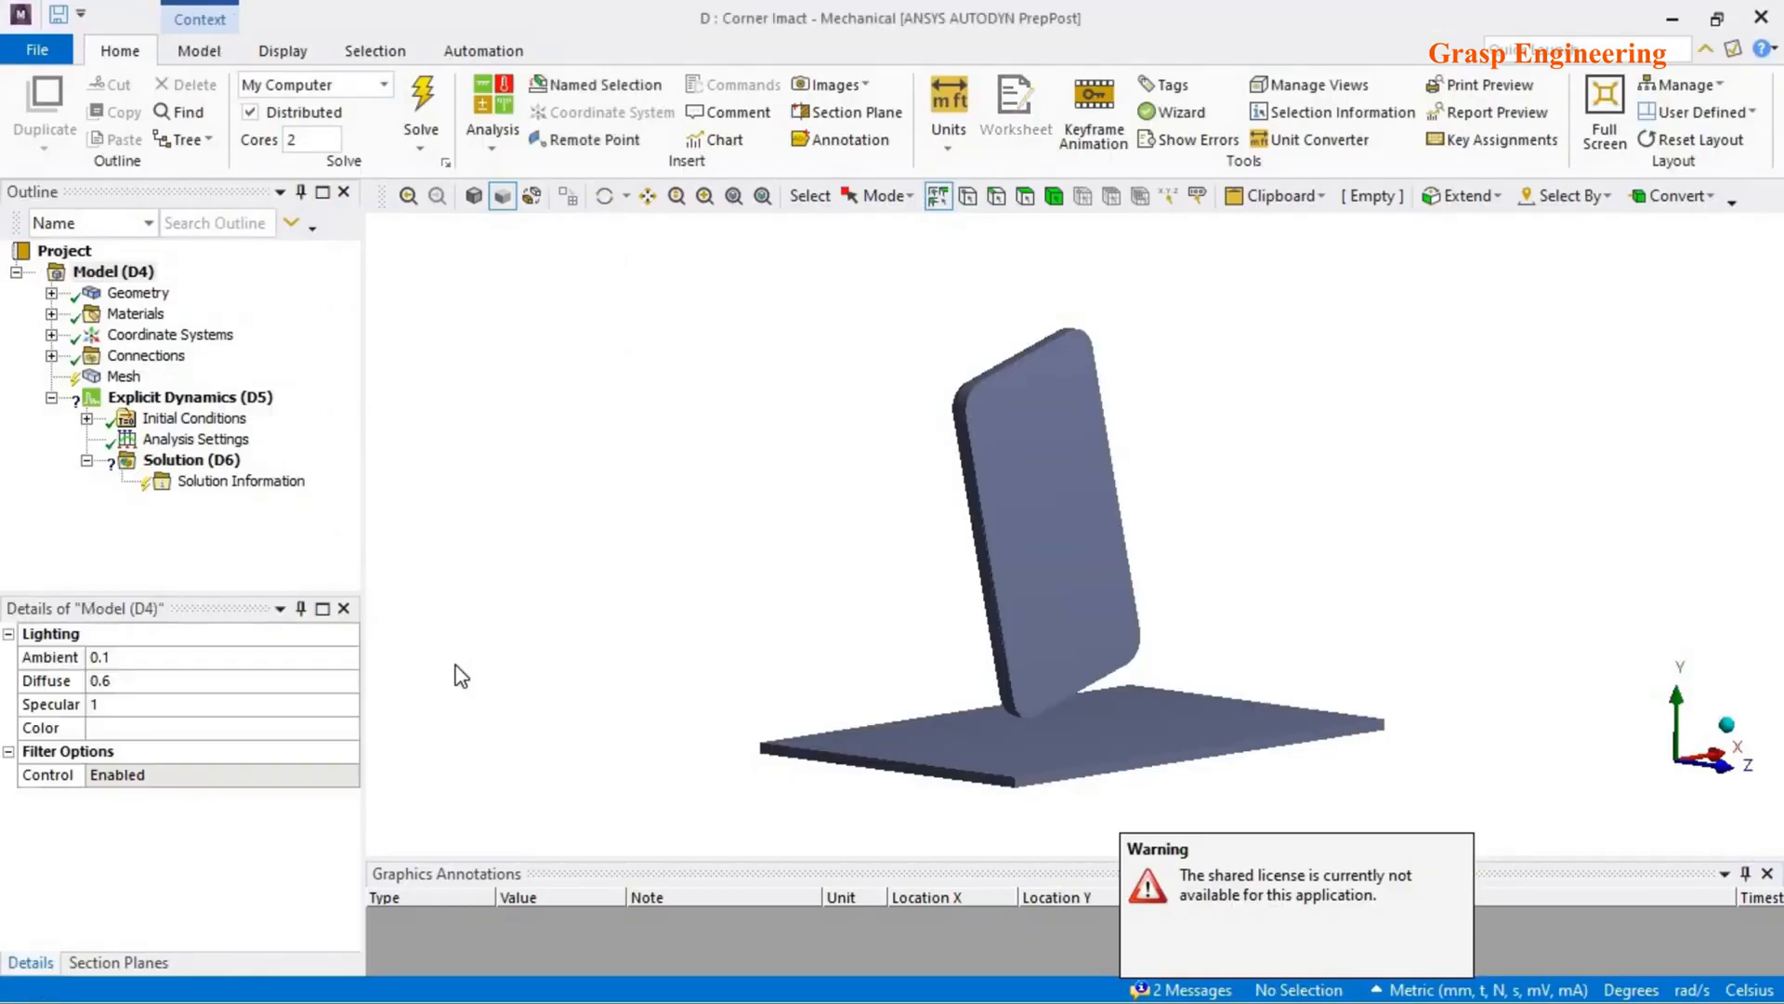
{"action": "left_click", "coordinate": [137, 293]}
{"action": "middle_click_drag", "start_coordinate": [837, 517], "coordinate": [506, 349]}
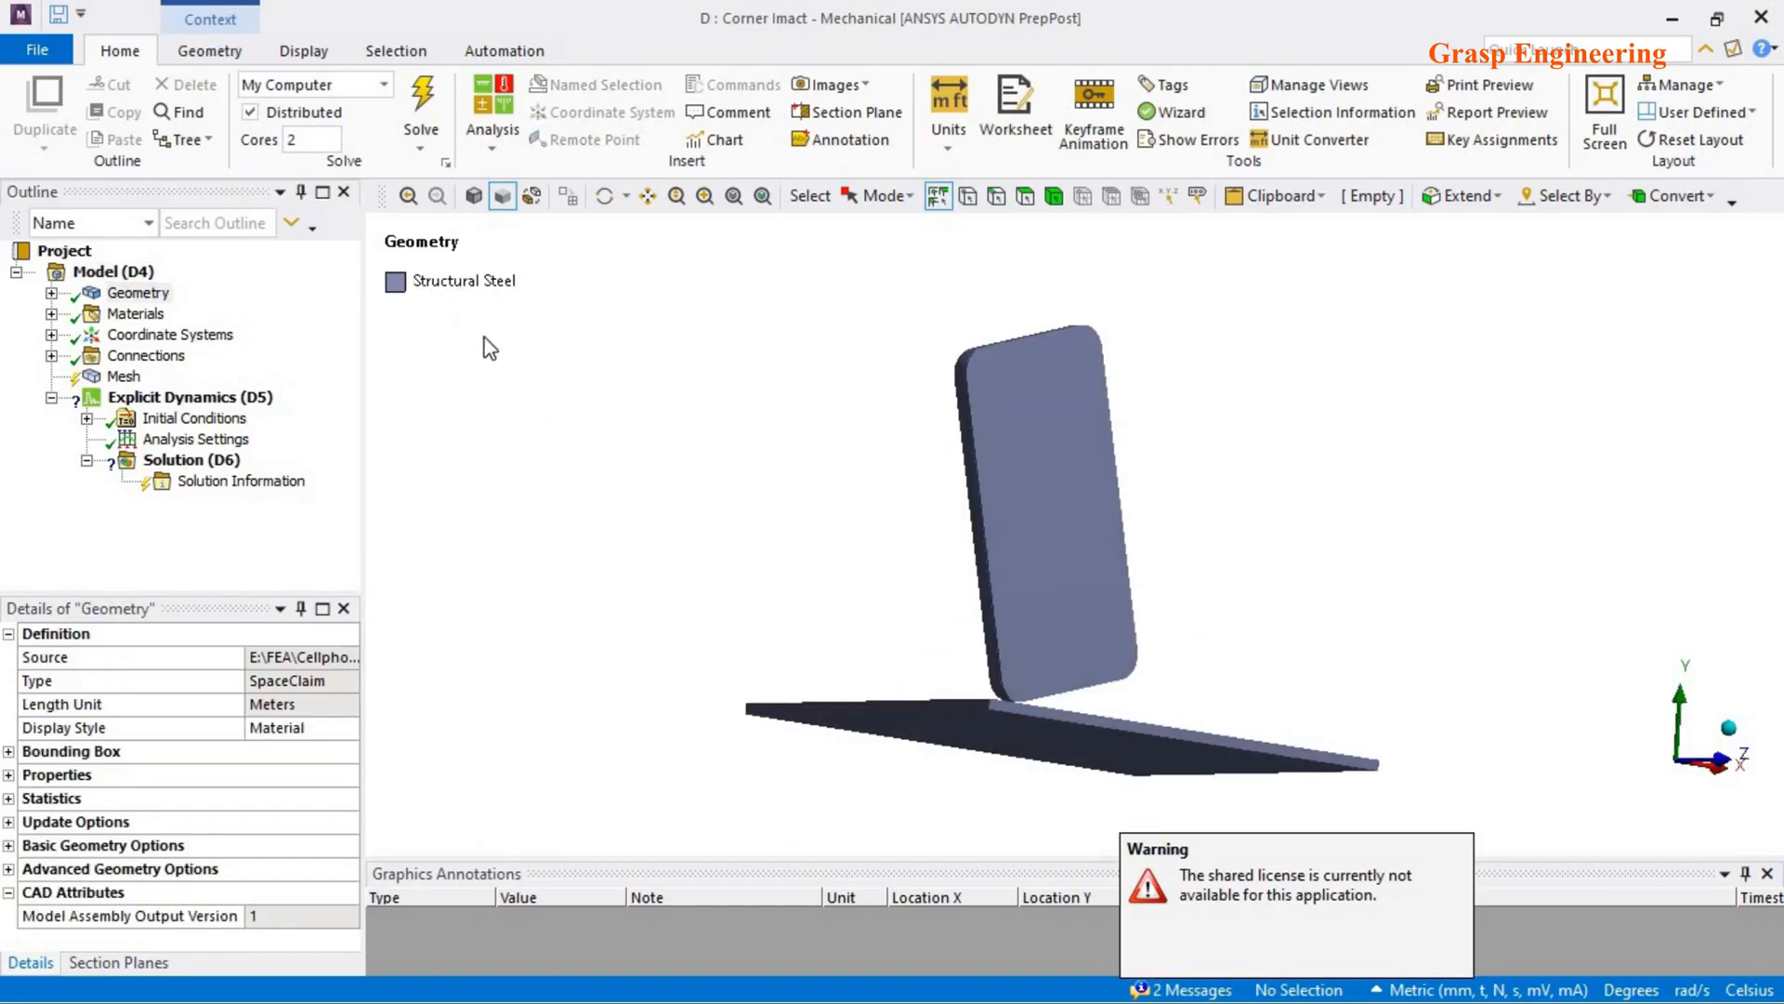
- Check the required materials on the PowerPoint Problem Statement slide and open system D's Engineering Data in Workbench
{"action": "key", "text": "alt+Tab"}
{"action": "left_click", "coordinate": [393, 635]}
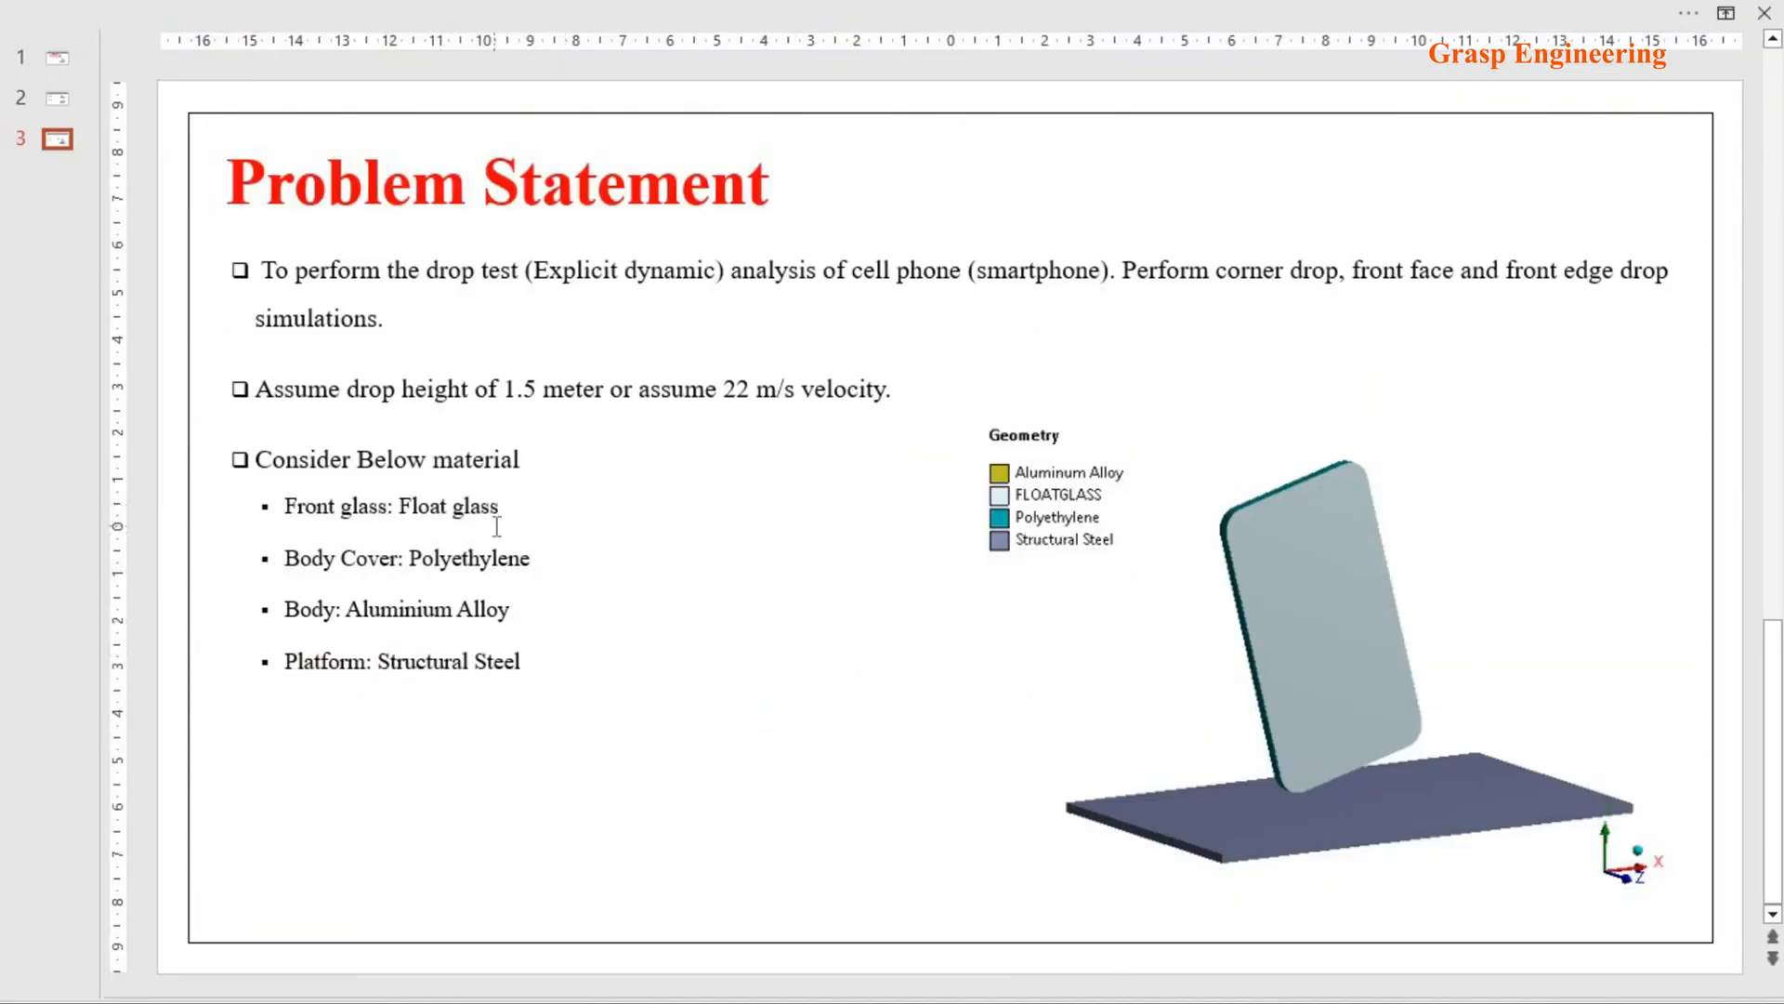
{"action": "key", "text": "alt+Tab"}
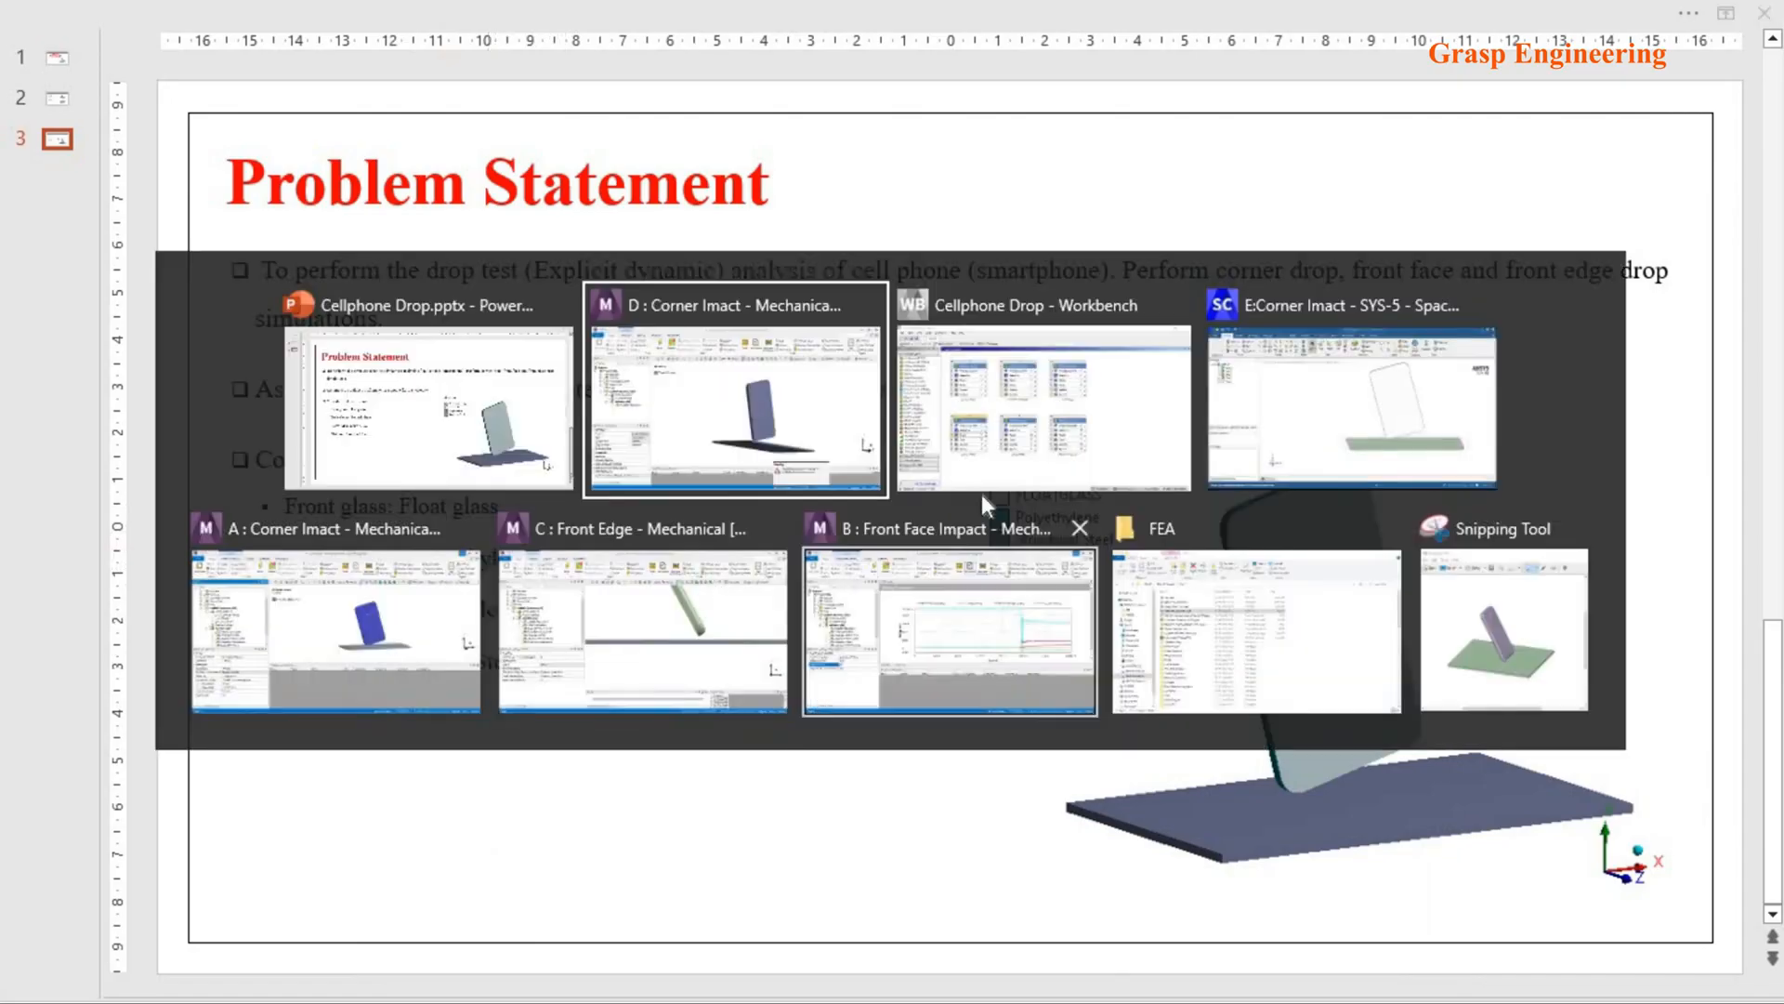
{"action": "left_click", "coordinate": [993, 467]}
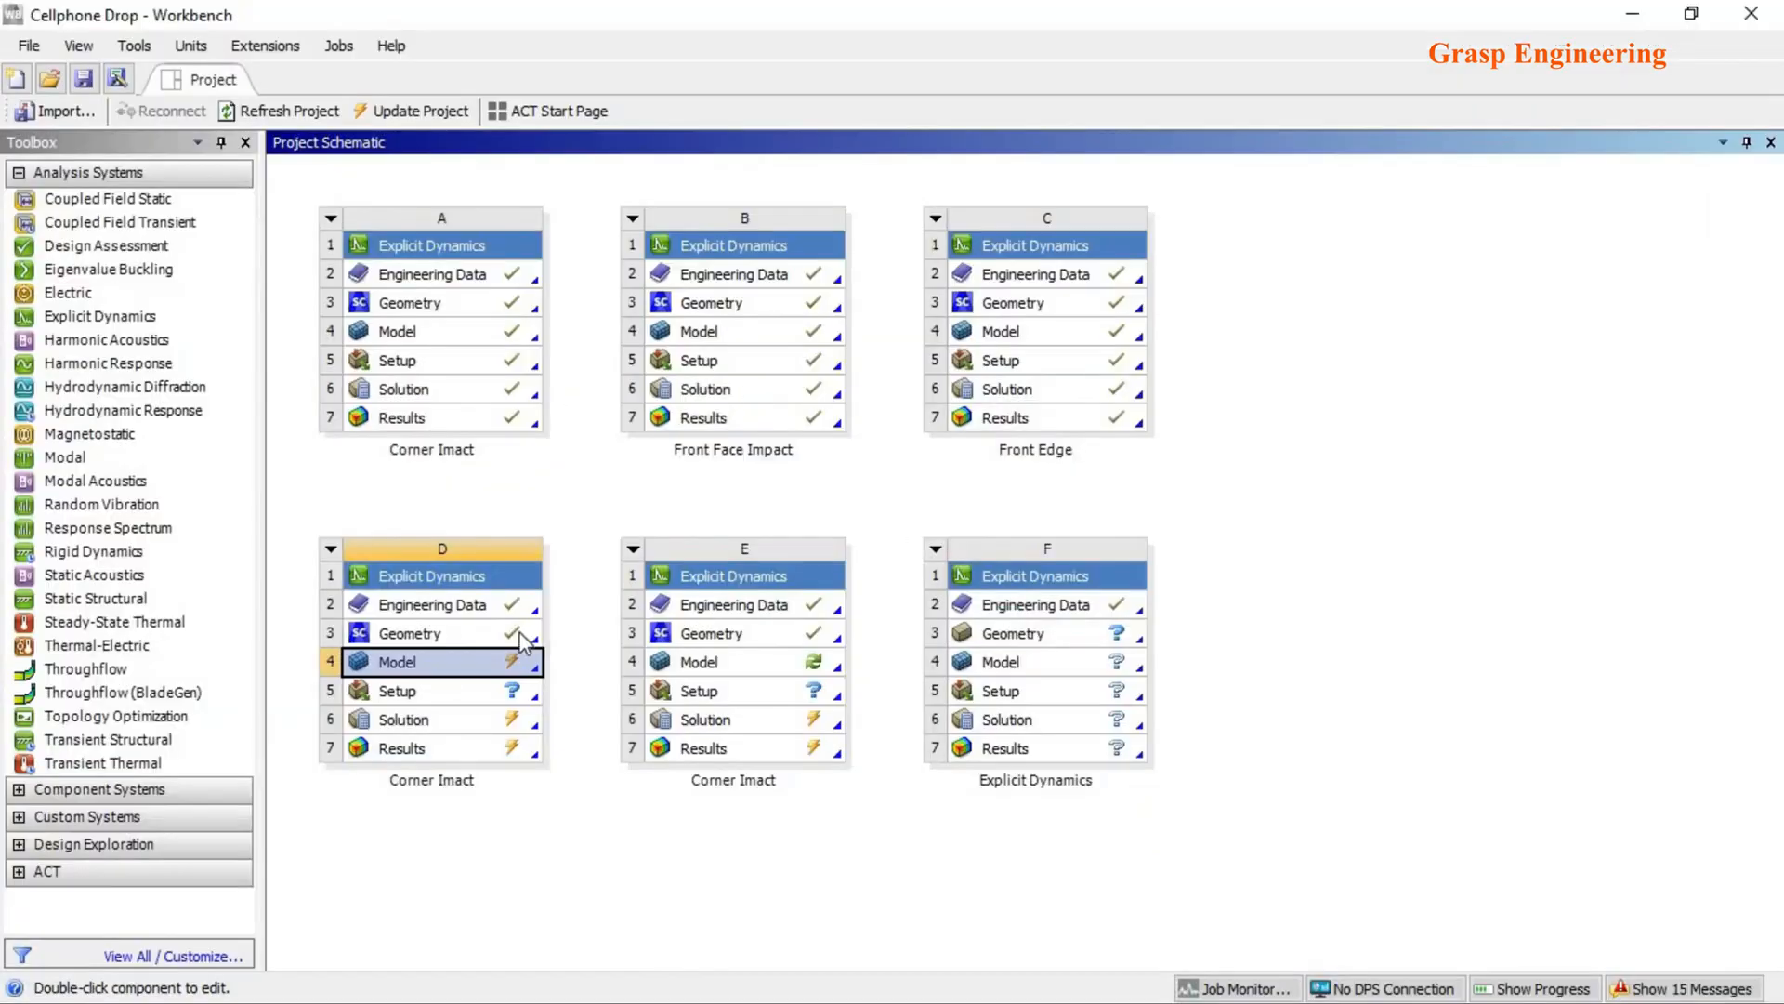
{"action": "double_click", "coordinate": [468, 606]}
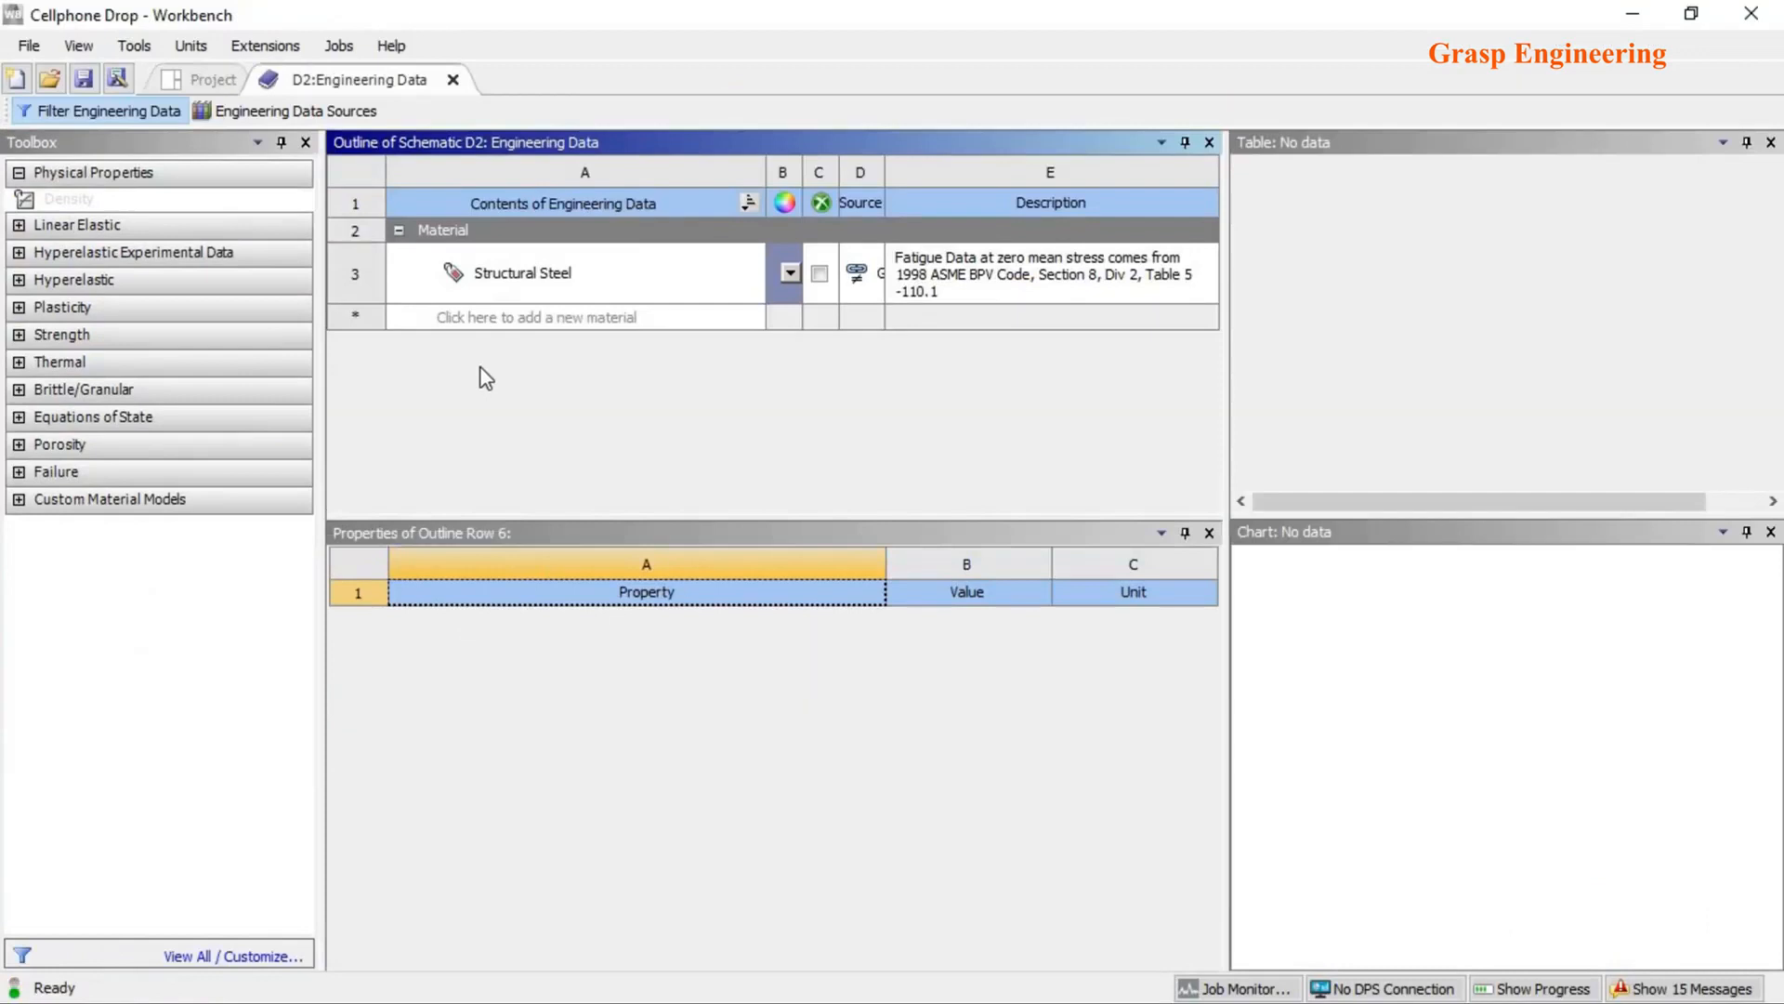
- Display the Engineering Data Sources, choose the Explicit Materials library, and enlarge its material list
{"action": "left_click", "coordinate": [463, 321]}
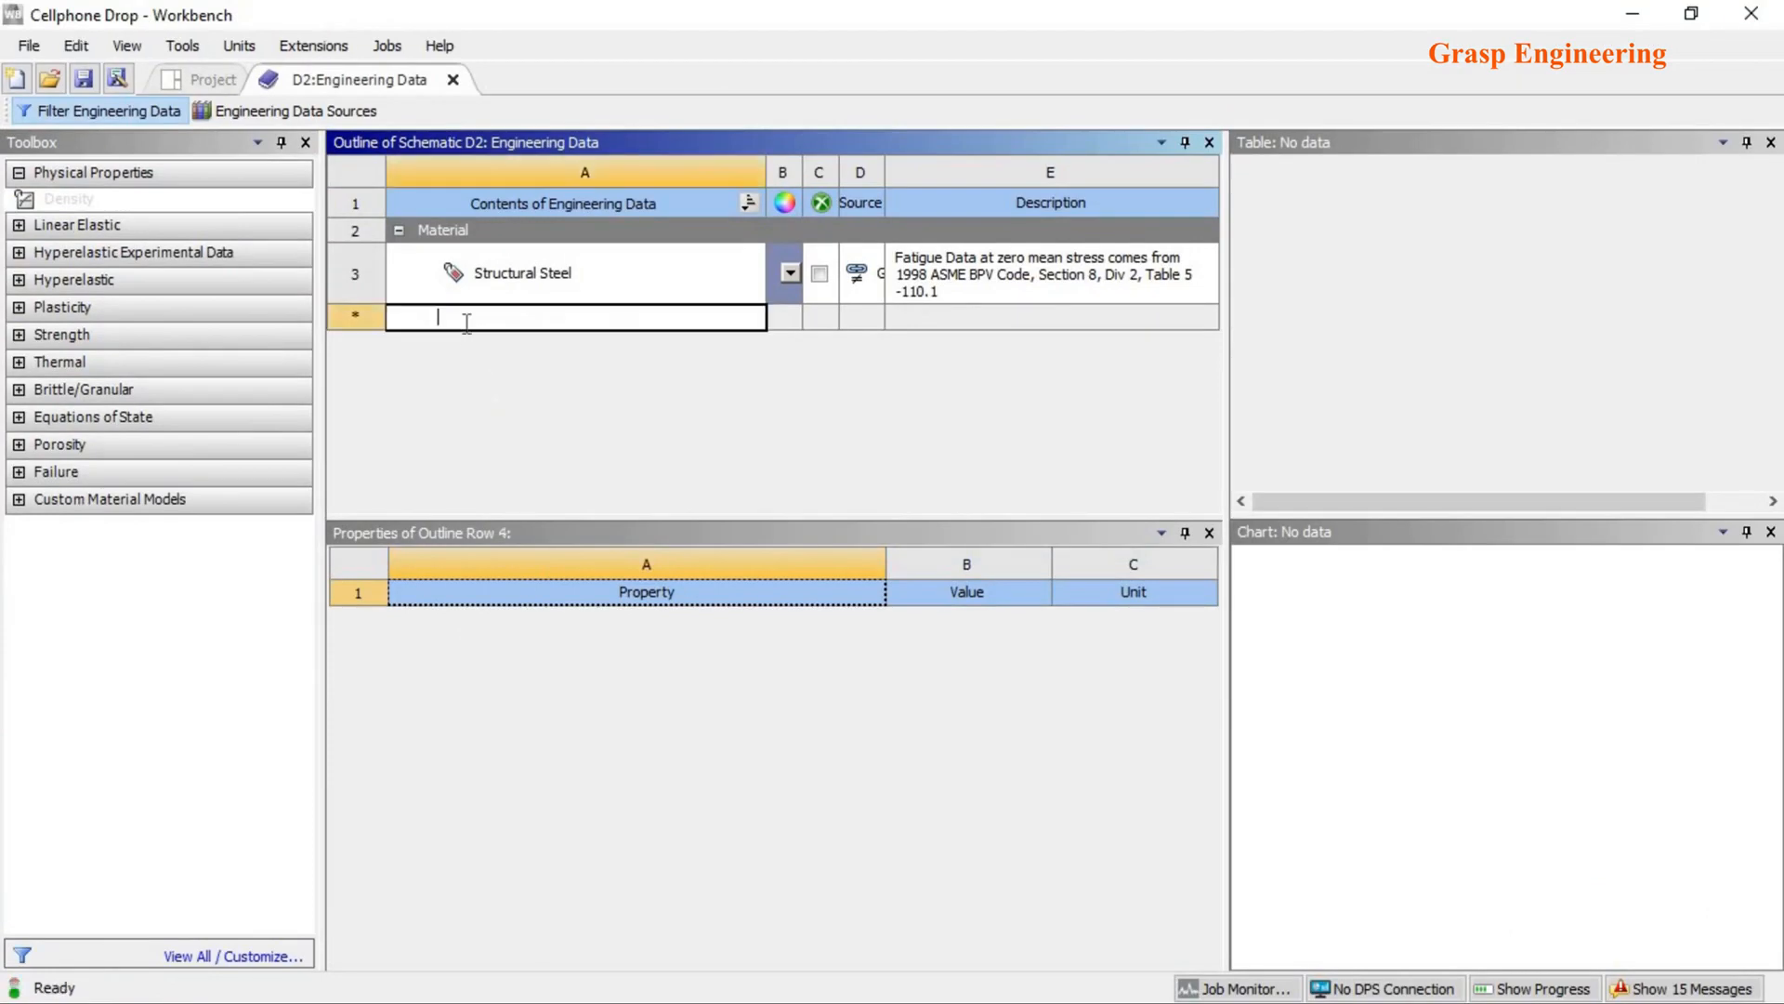
{"action": "left_click", "coordinate": [265, 112]}
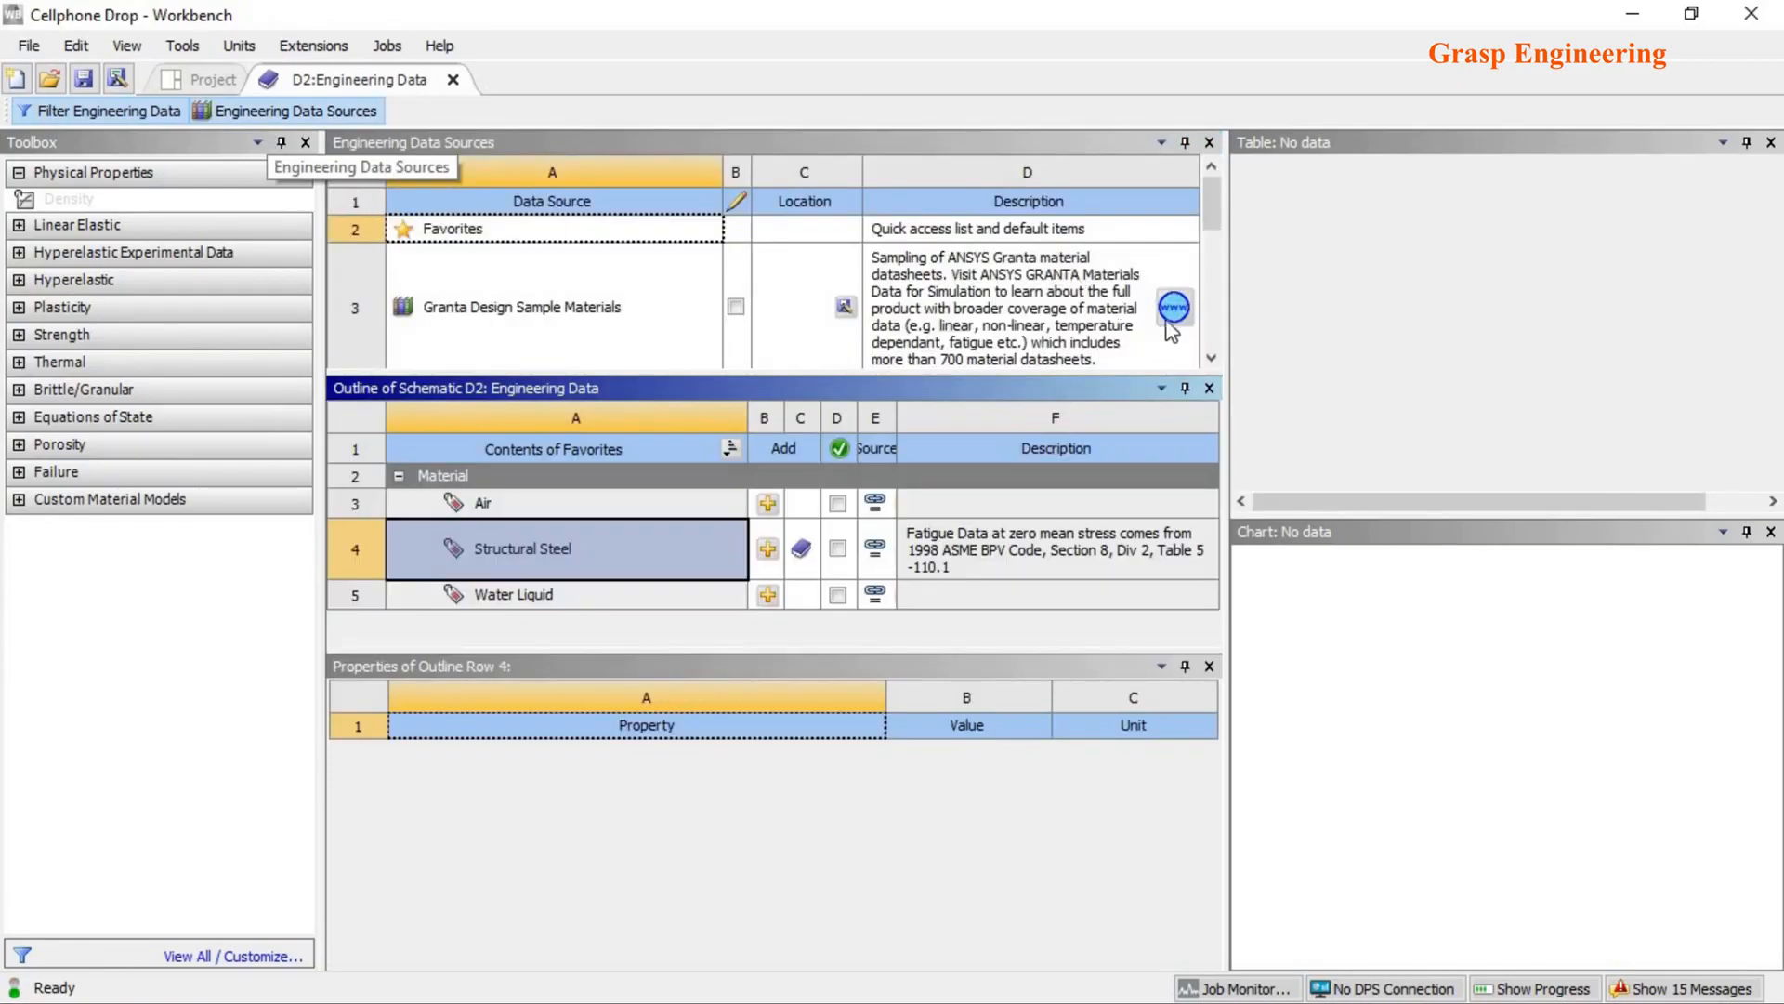
{"action": "left_click_drag", "start_coordinate": [1219, 223], "coordinate": [1211, 288]}
{"action": "left_click", "coordinate": [499, 337]}
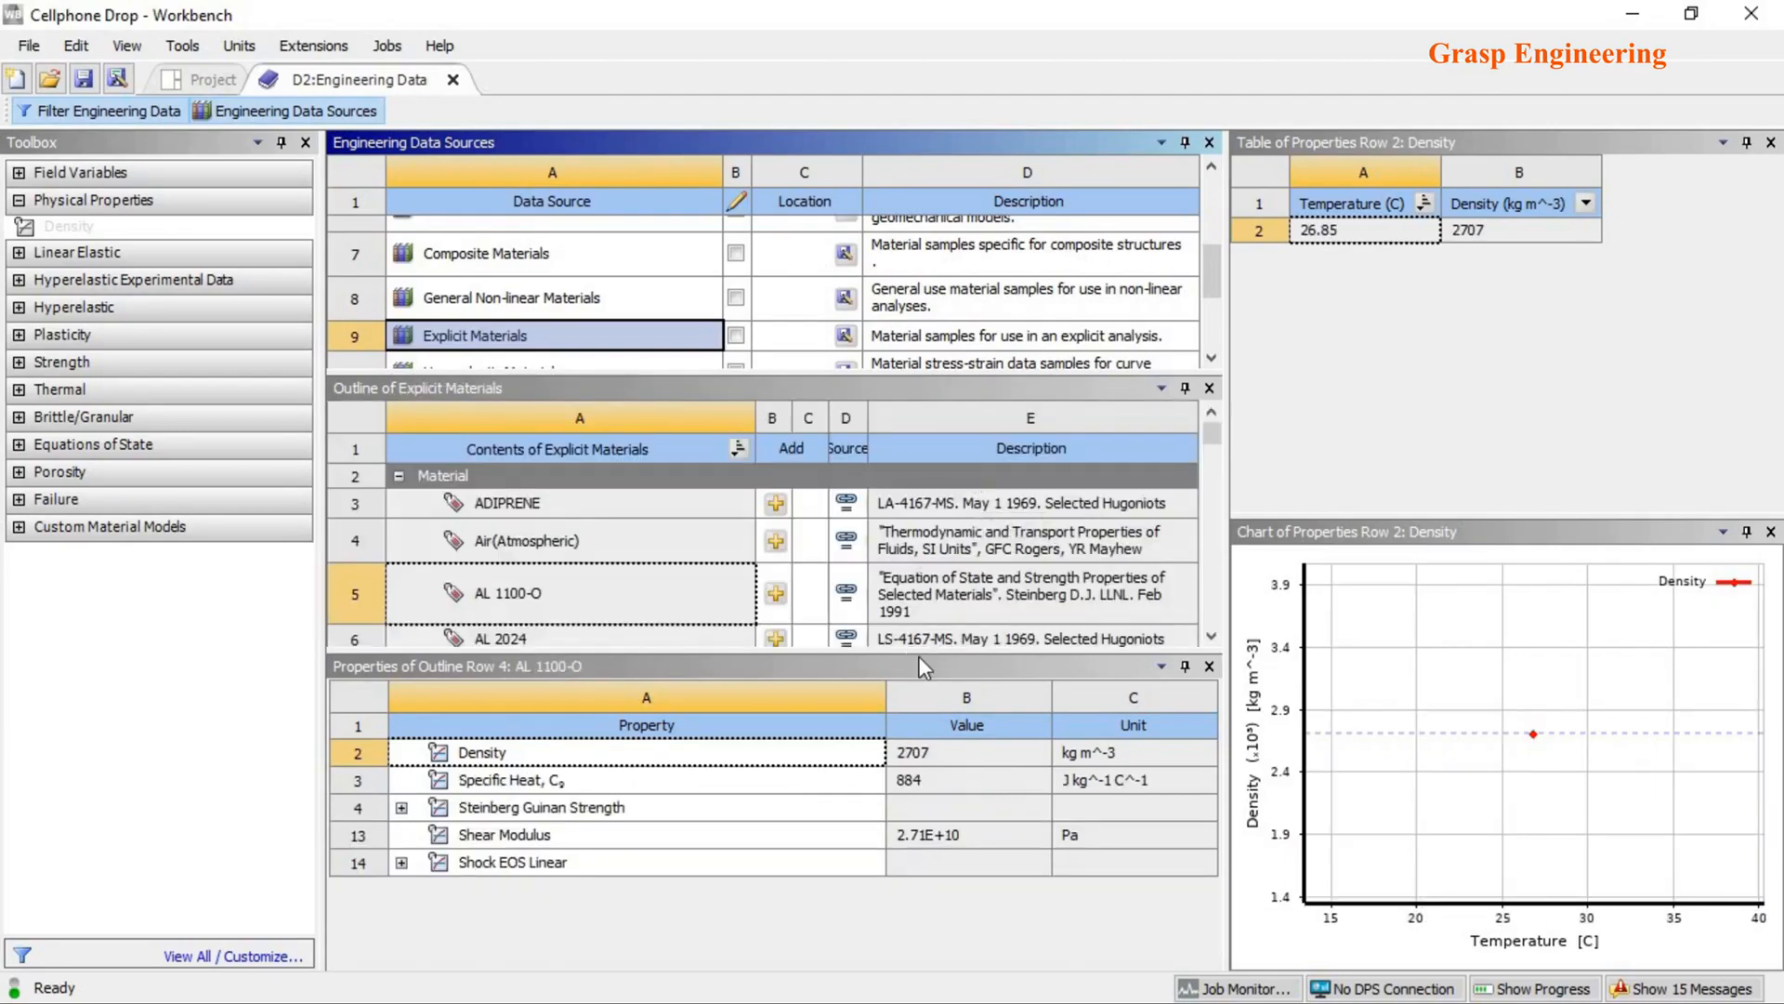
{"action": "left_click_drag", "start_coordinate": [916, 648], "coordinate": [916, 900]}
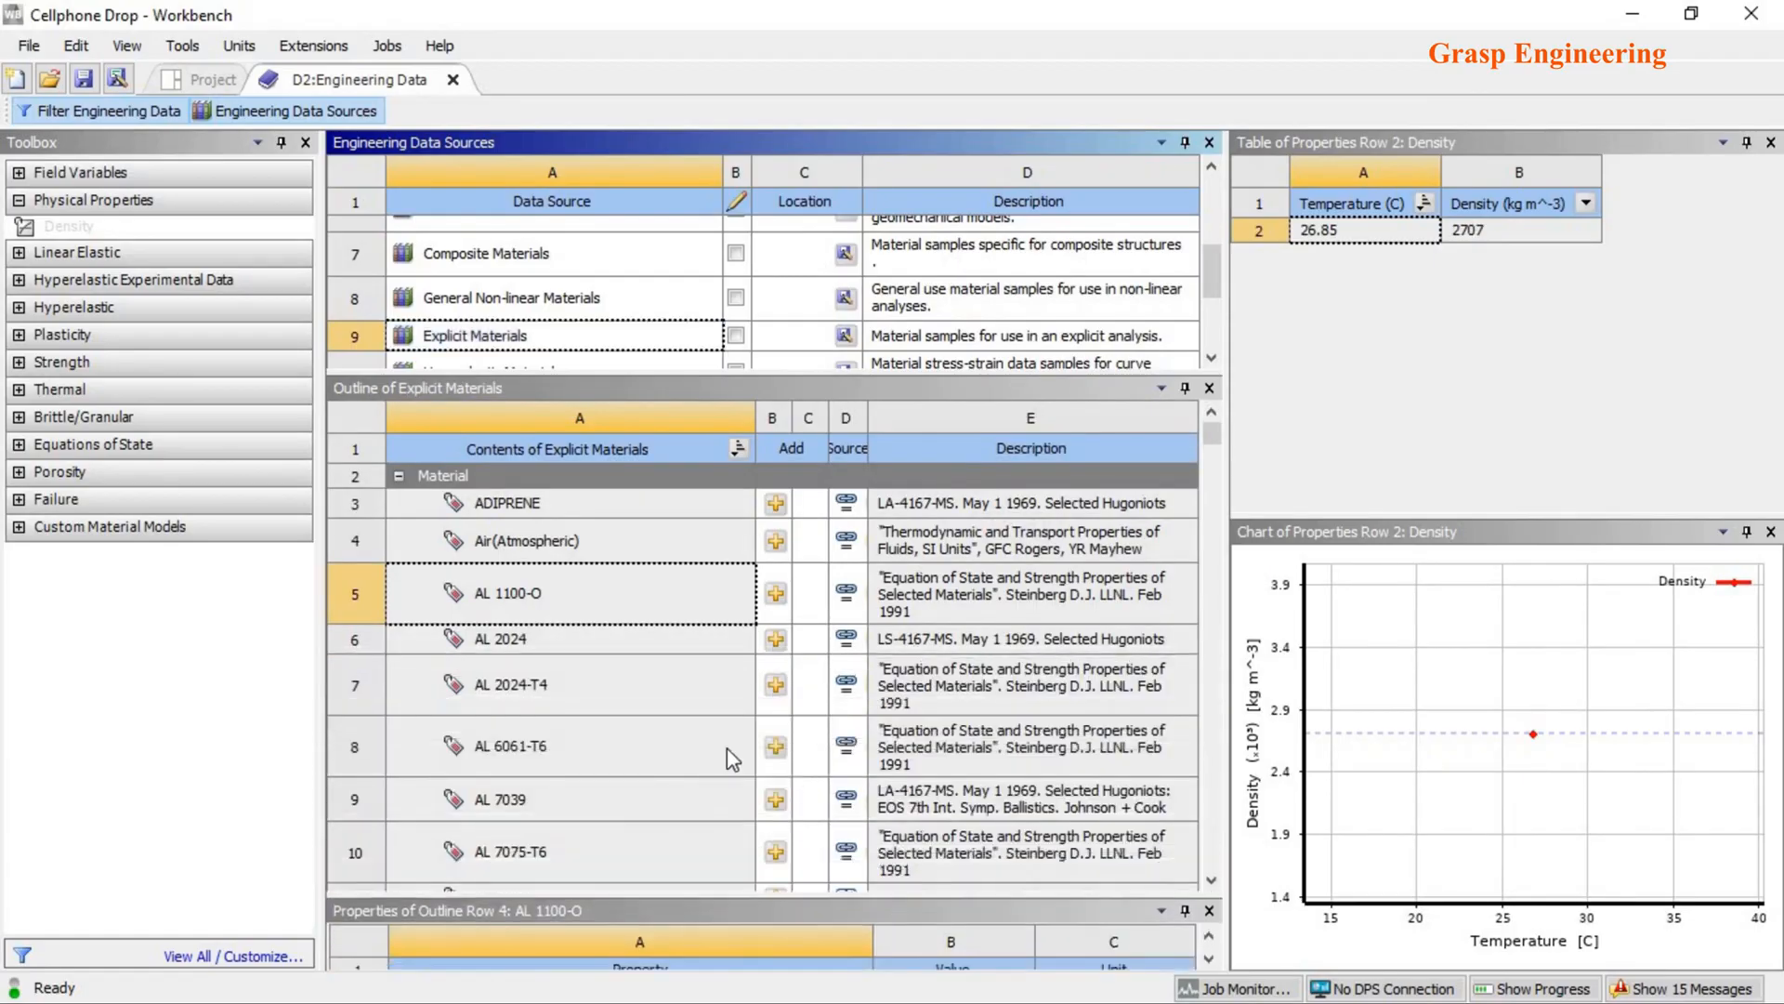
- Add AL 6061-T6 from the Explicit Materials library to system D's Engineering Data
{"action": "left_click", "coordinate": [598, 735]}
{"action": "scroll", "coordinate": [608, 734], "scroll_direction": "down", "scroll_amount": 4}
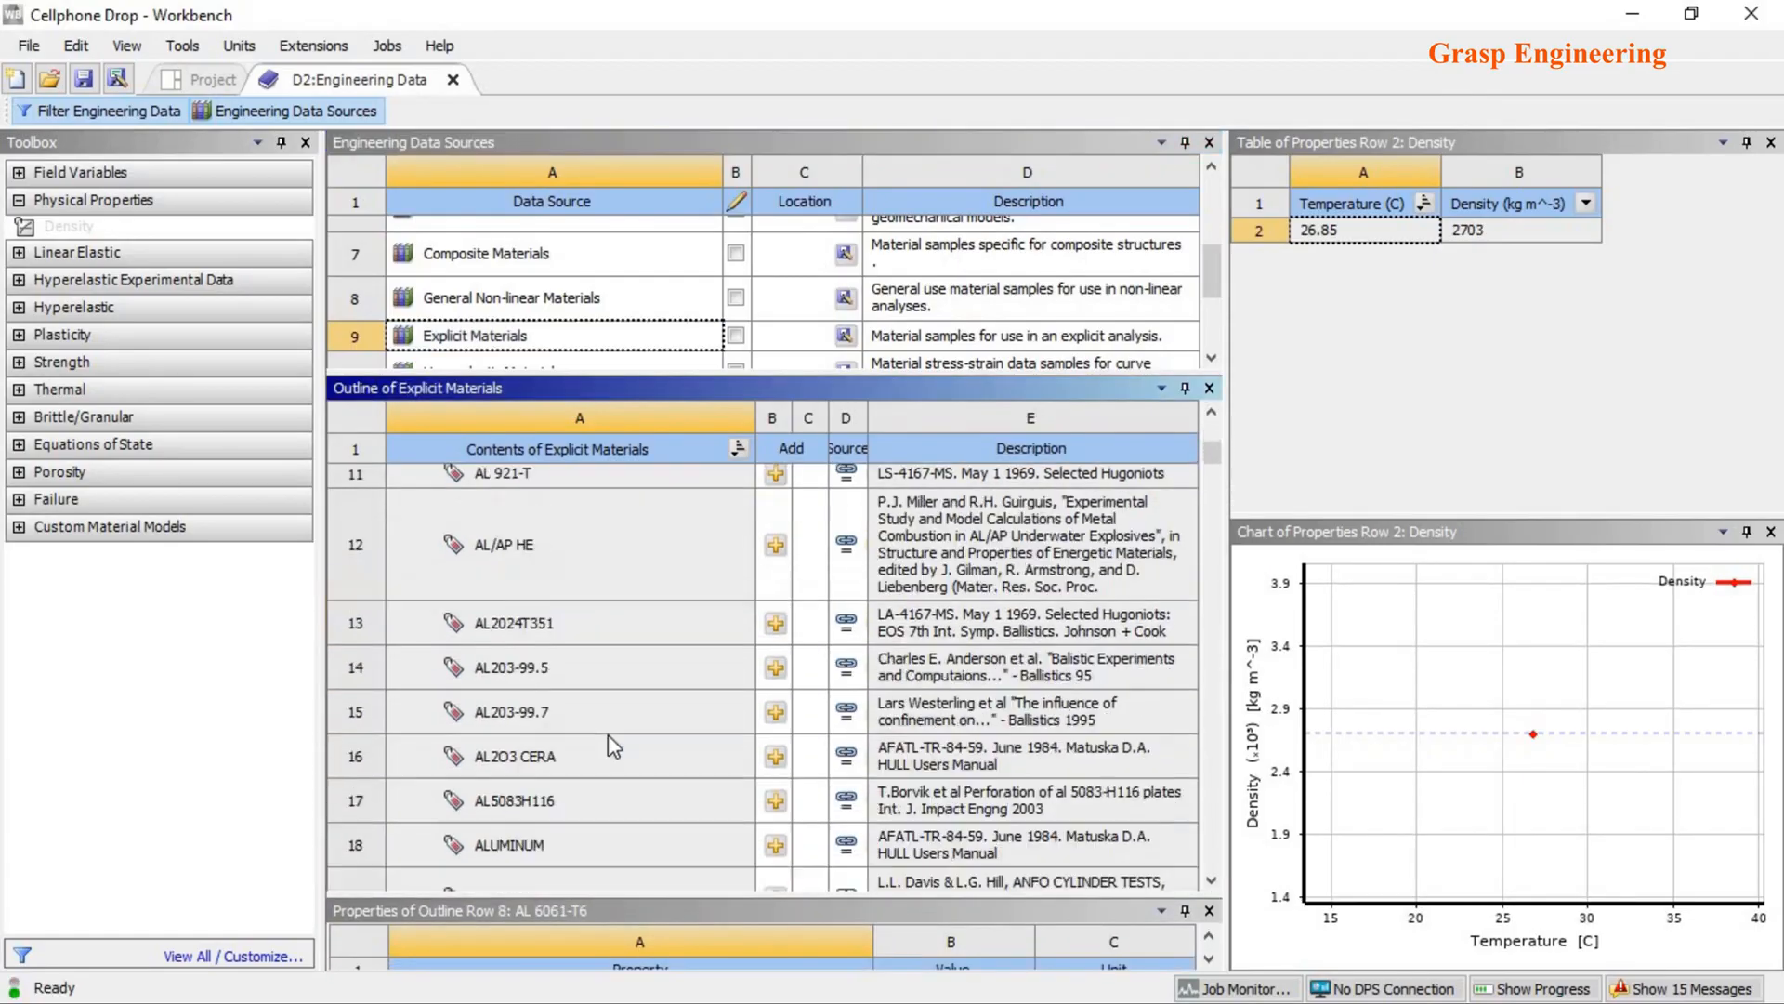
{"action": "scroll", "coordinate": [608, 734], "scroll_direction": "down", "scroll_amount": 3}
{"action": "scroll", "coordinate": [608, 734], "scroll_direction": "up", "scroll_amount": 1}
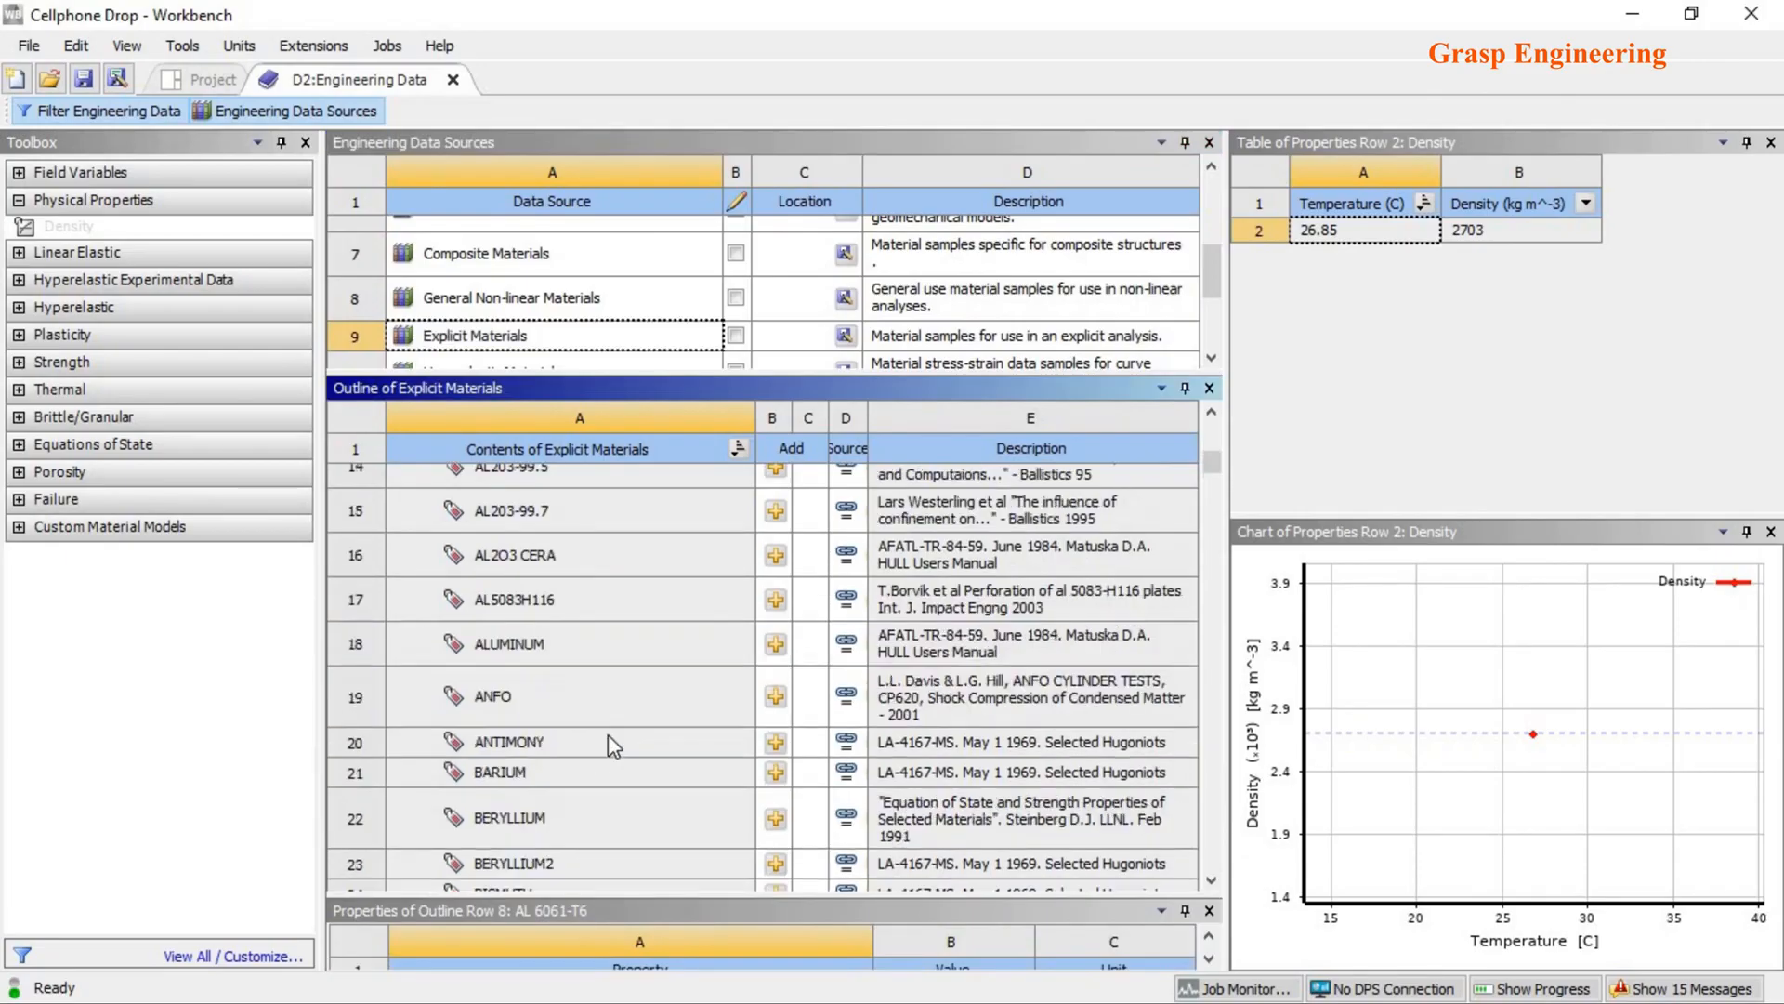
{"action": "scroll", "coordinate": [608, 734], "scroll_direction": "down", "scroll_amount": 2}
{"action": "scroll", "coordinate": [608, 734], "scroll_direction": "up", "scroll_amount": 5}
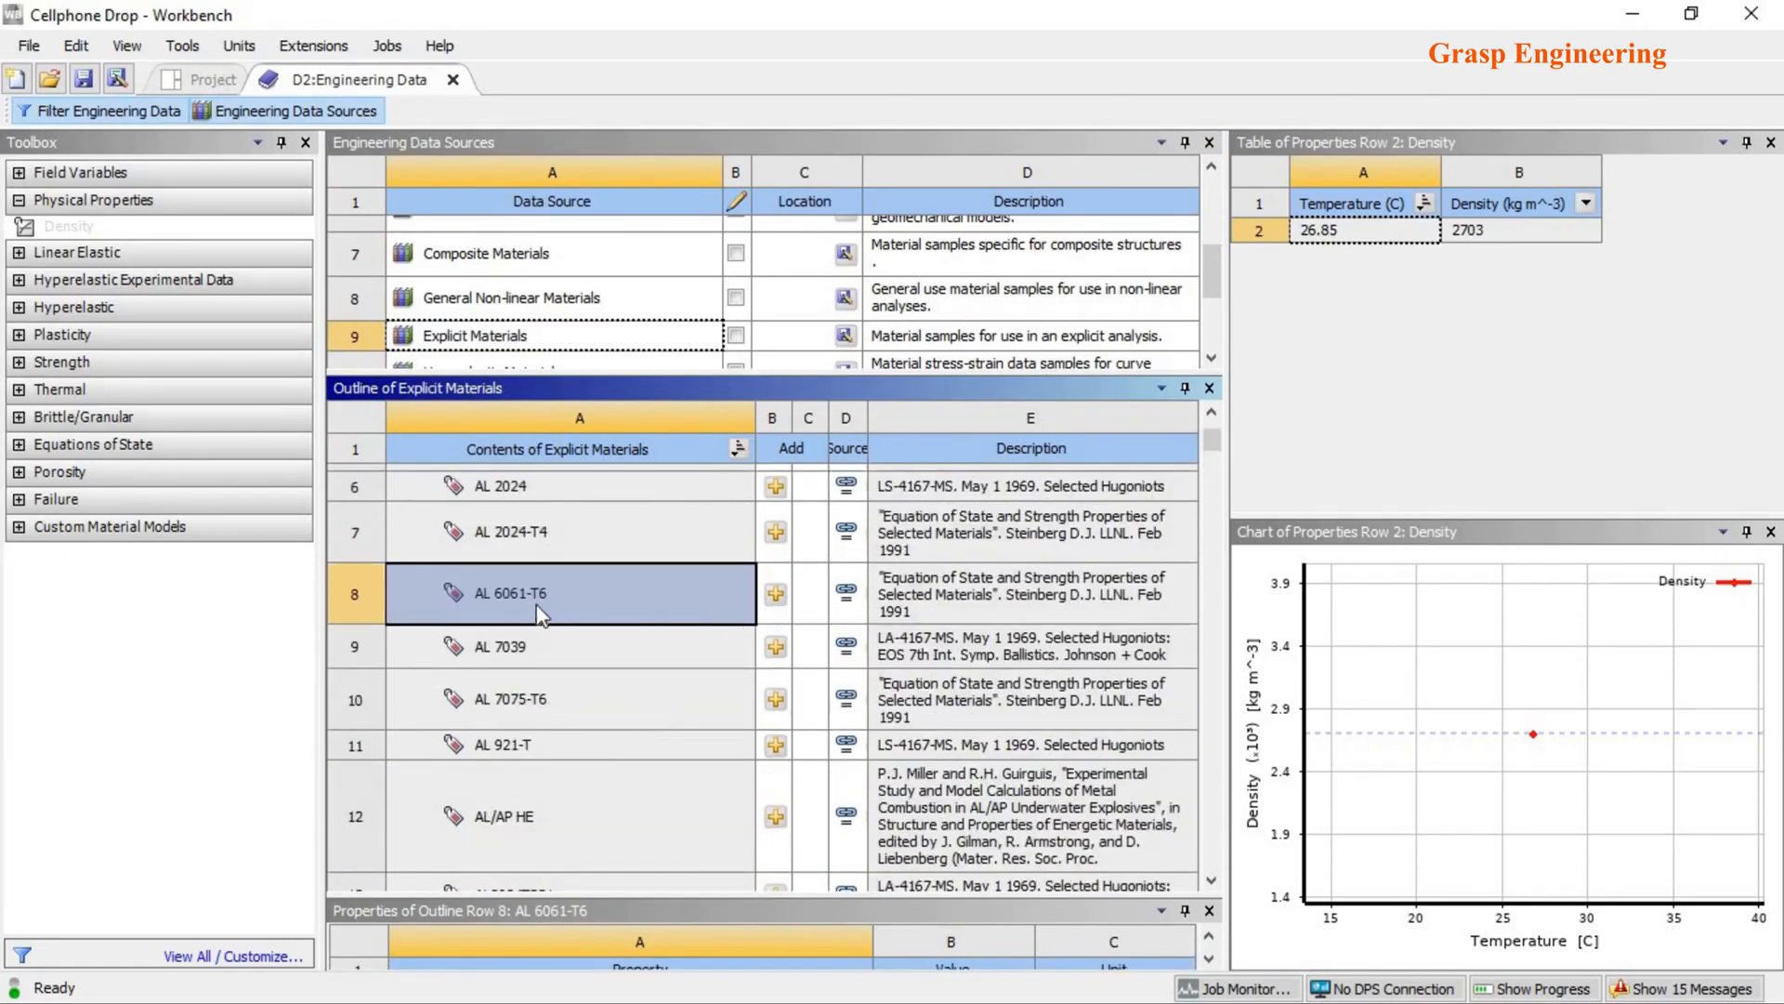
{"action": "left_click", "coordinate": [776, 596]}
{"action": "left_click", "coordinate": [776, 594]}
{"action": "mouse_move", "coordinate": [812, 606]}
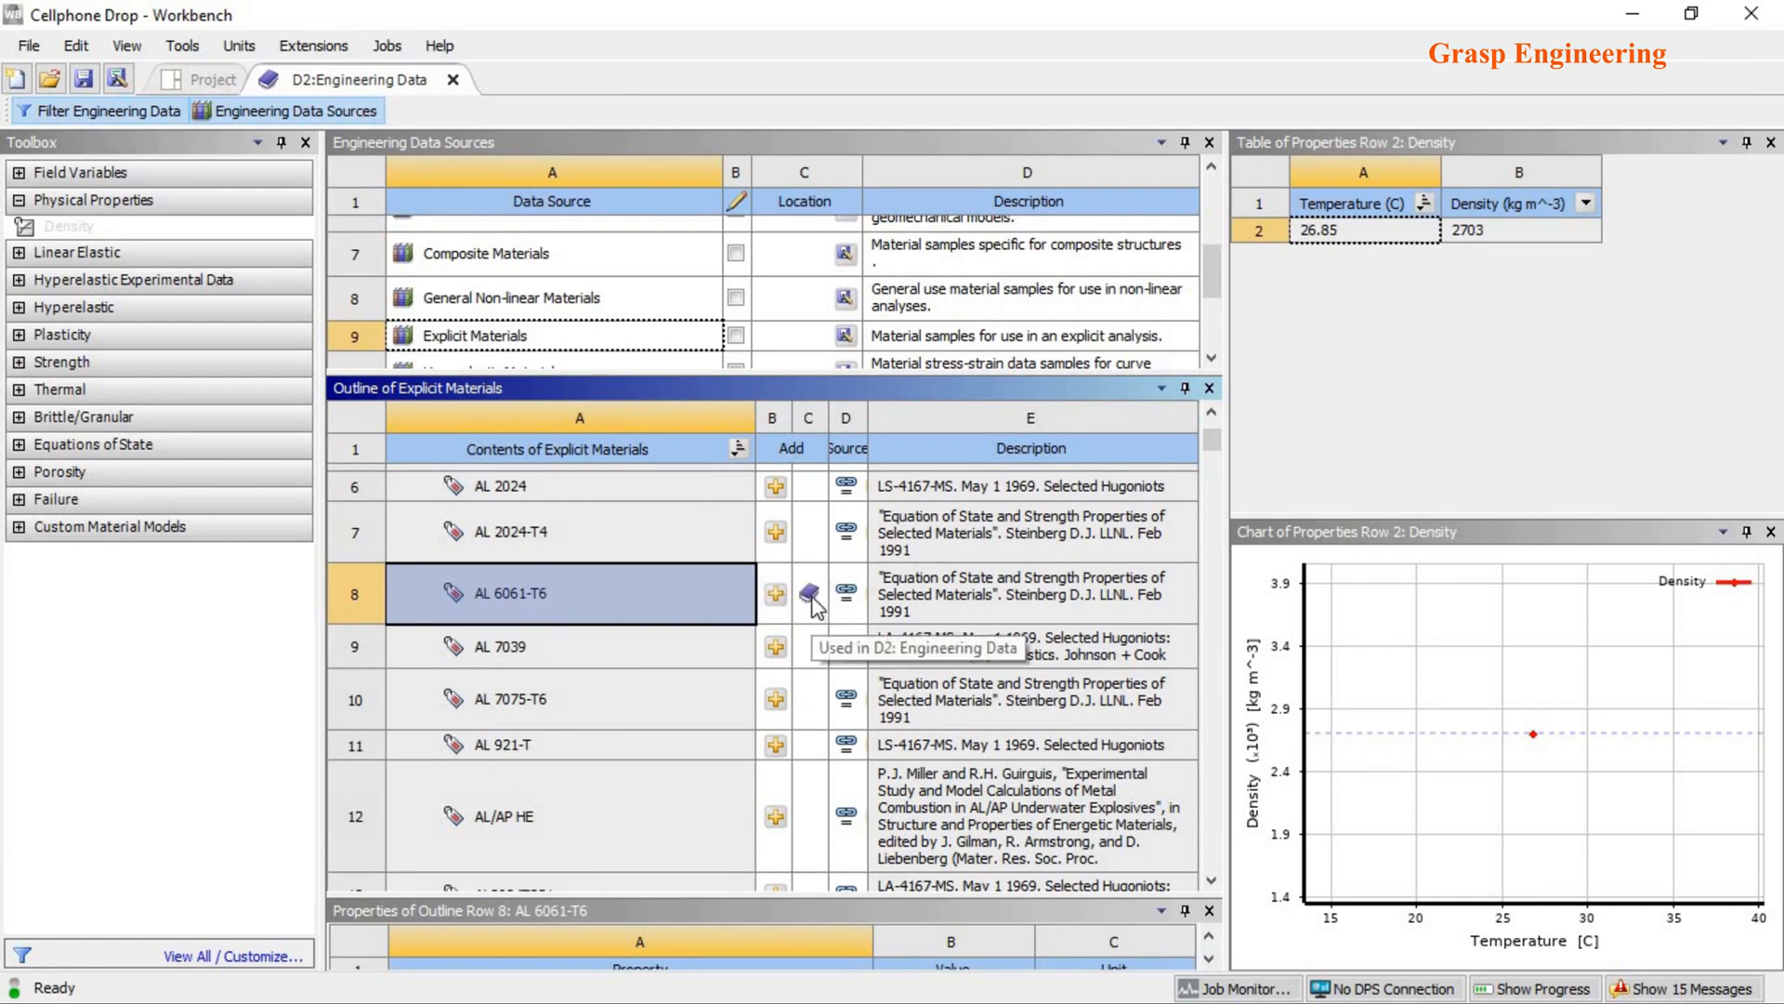
- Add FLOATGLASS from the Explicit Materials library to system D's Engineering Data
{"action": "scroll", "coordinate": [628, 637], "scroll_direction": "up", "scroll_amount": 3}
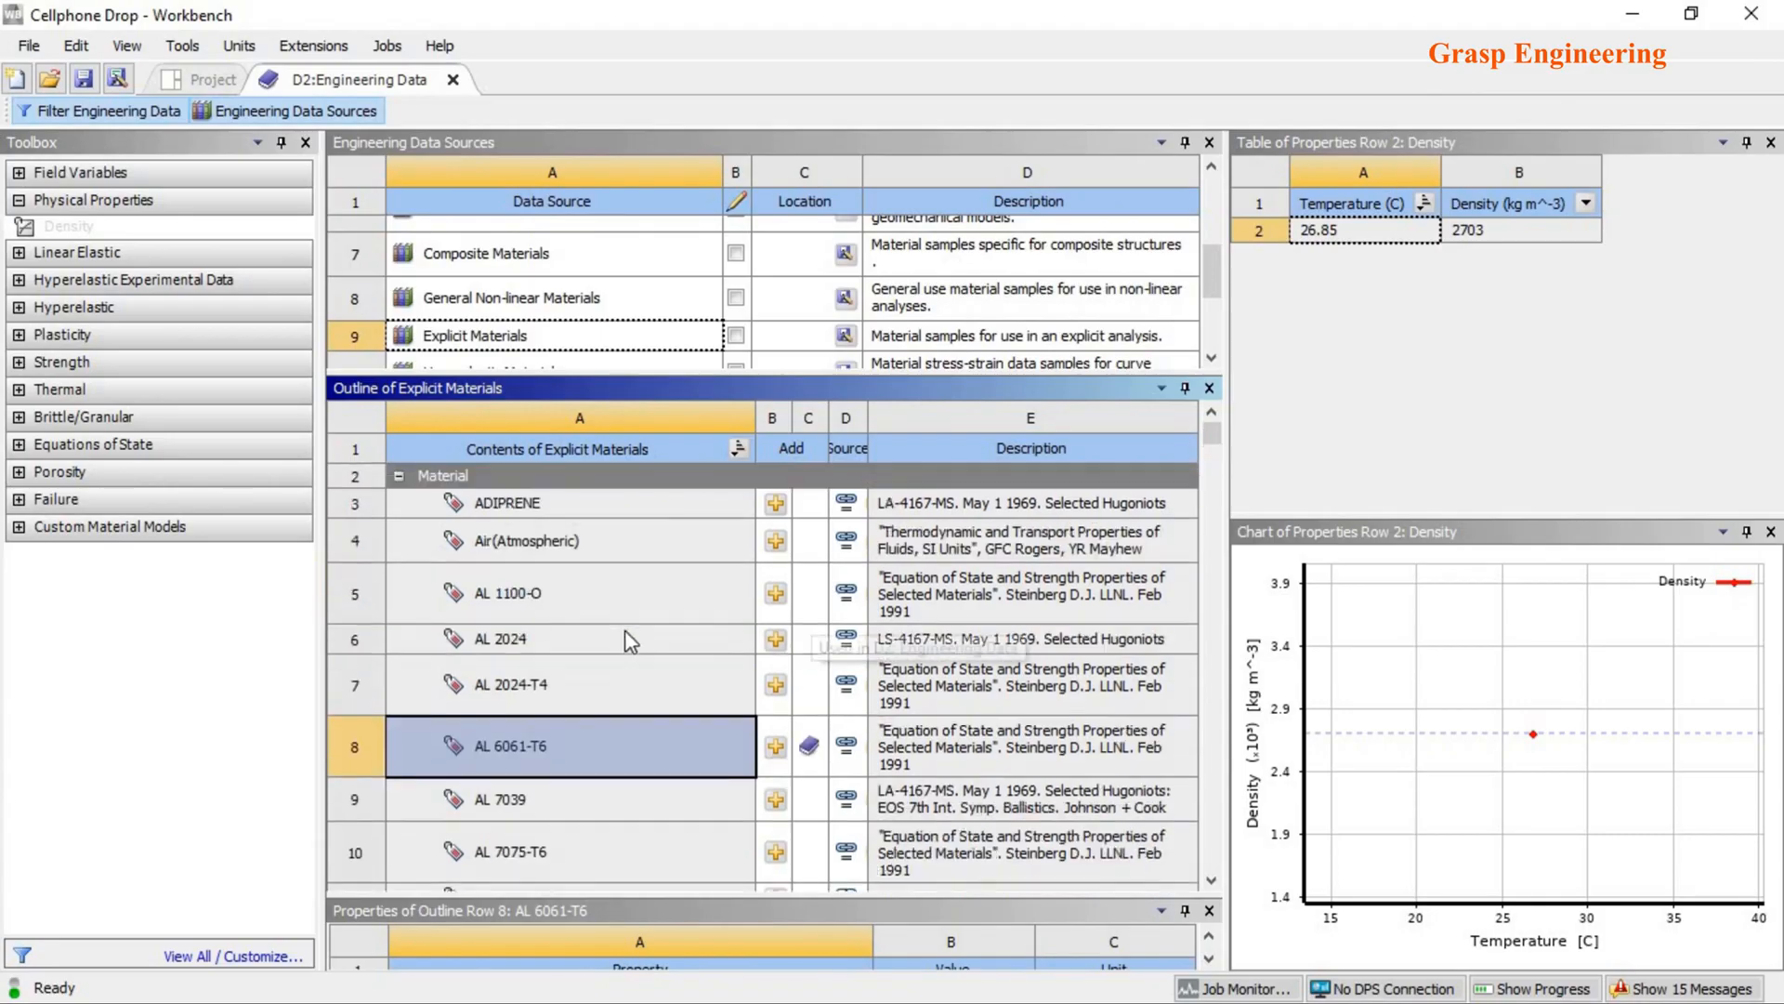
{"action": "scroll", "coordinate": [634, 651], "scroll_direction": "down", "scroll_amount": 4}
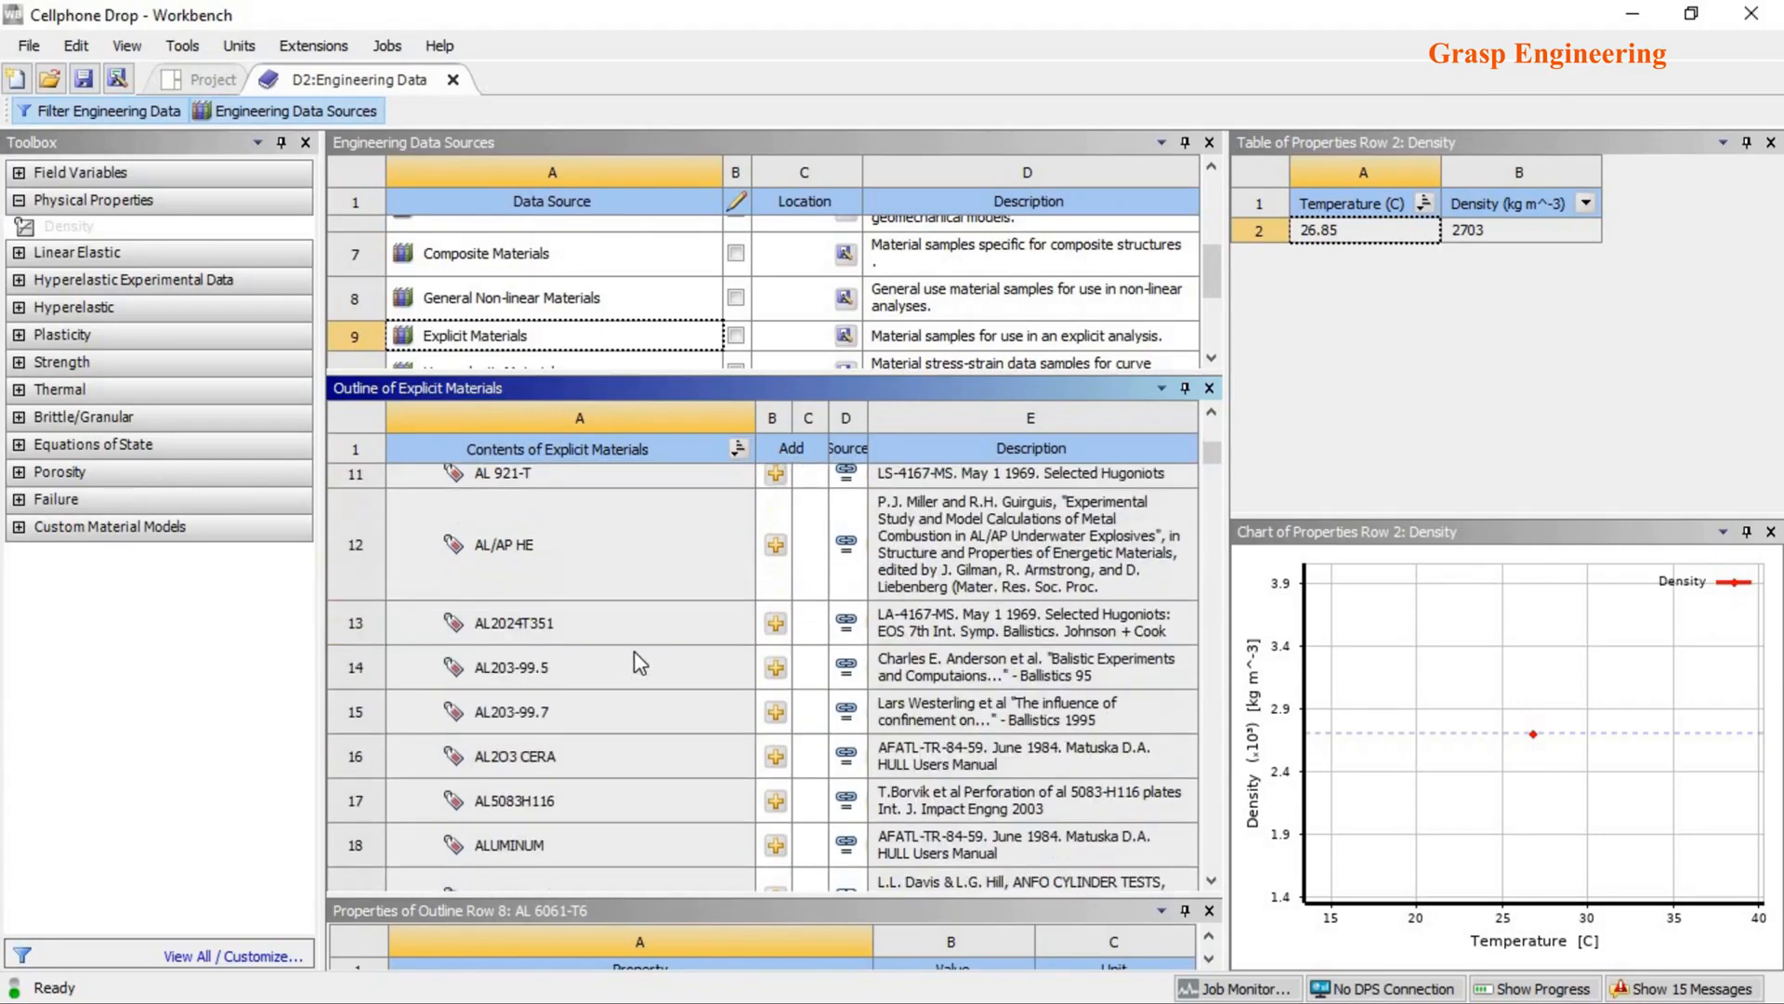
{"action": "left_click", "coordinate": [585, 653]}
{"action": "scroll", "coordinate": [598, 661], "scroll_direction": "down", "scroll_amount": 3}
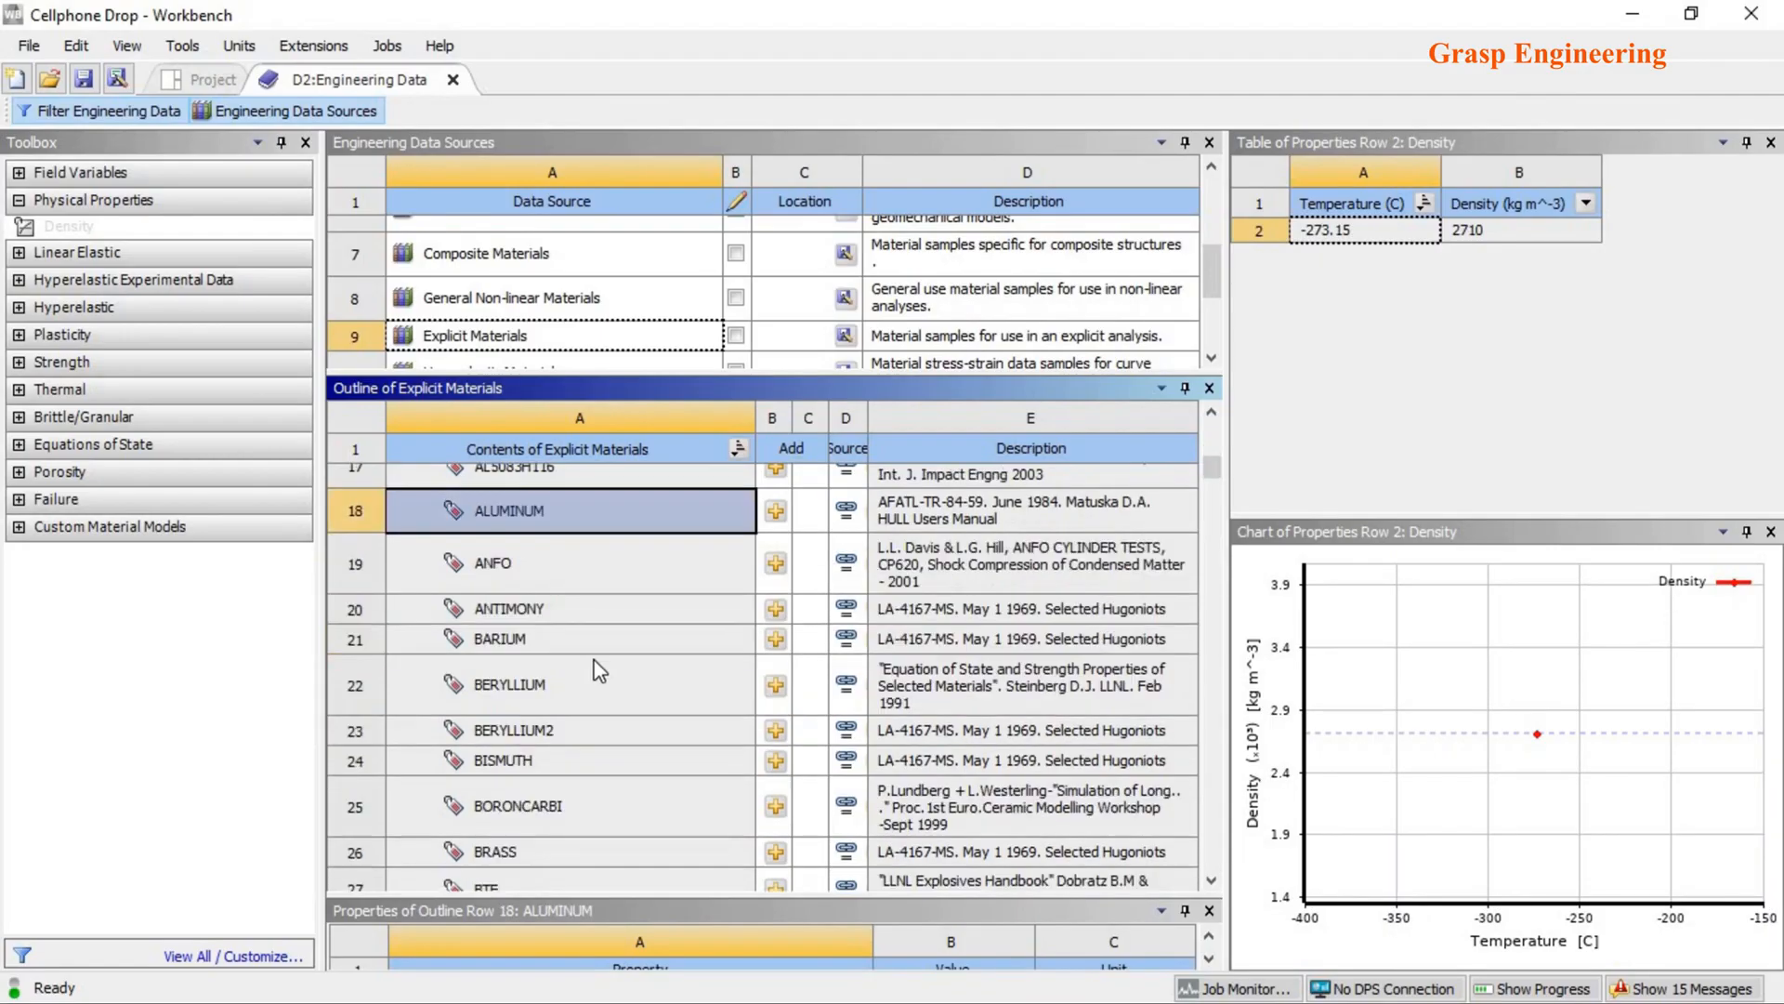
{"action": "scroll", "coordinate": [597, 662], "scroll_direction": "down", "scroll_amount": 2}
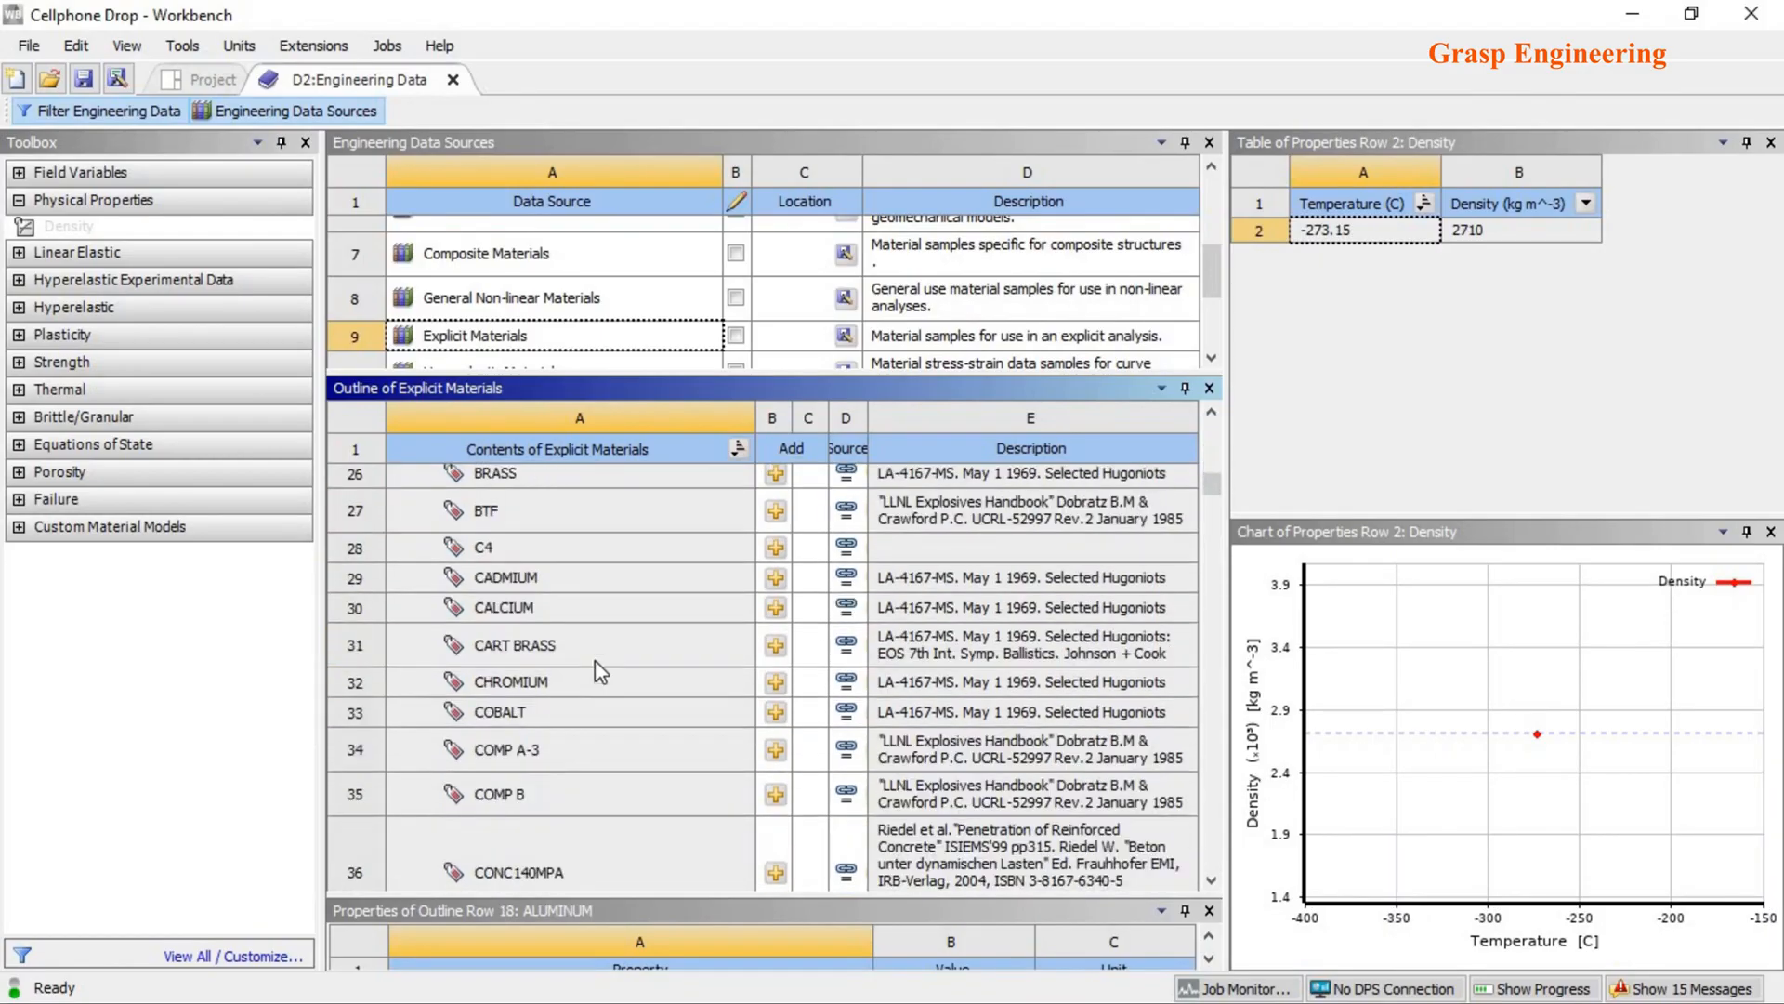
{"action": "scroll", "coordinate": [595, 664], "scroll_direction": "down", "scroll_amount": 5}
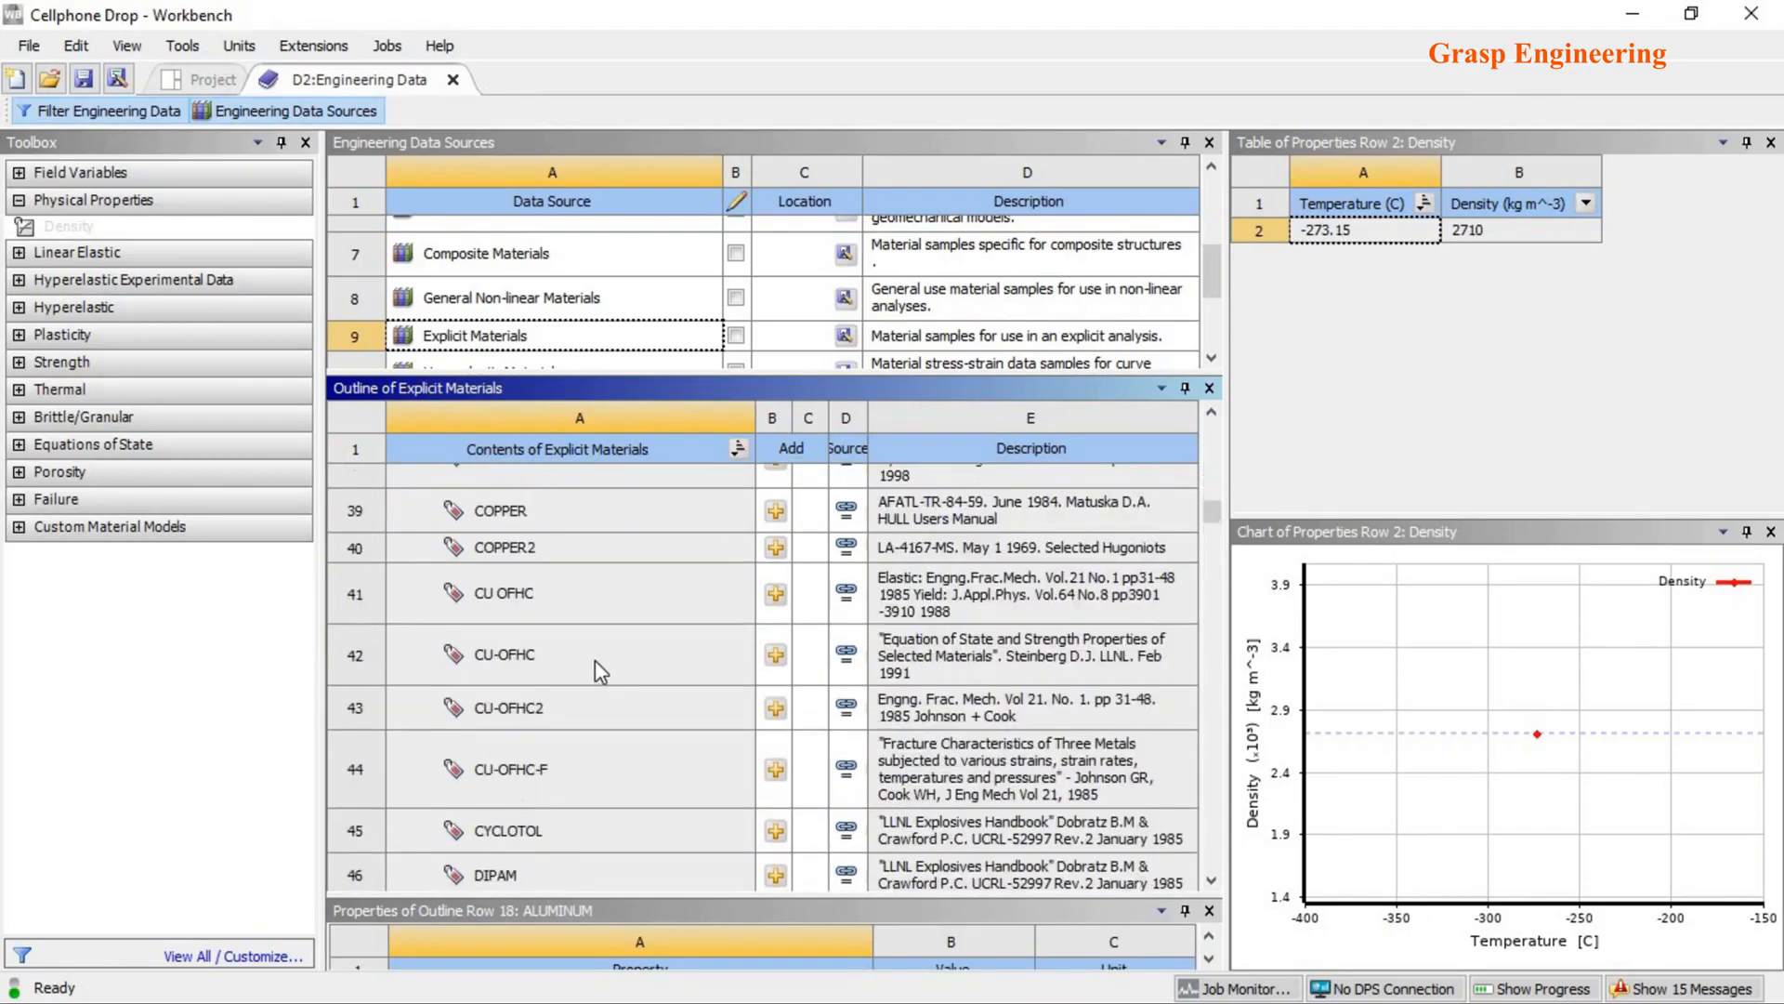
{"action": "scroll", "coordinate": [595, 666], "scroll_direction": "down", "scroll_amount": 2}
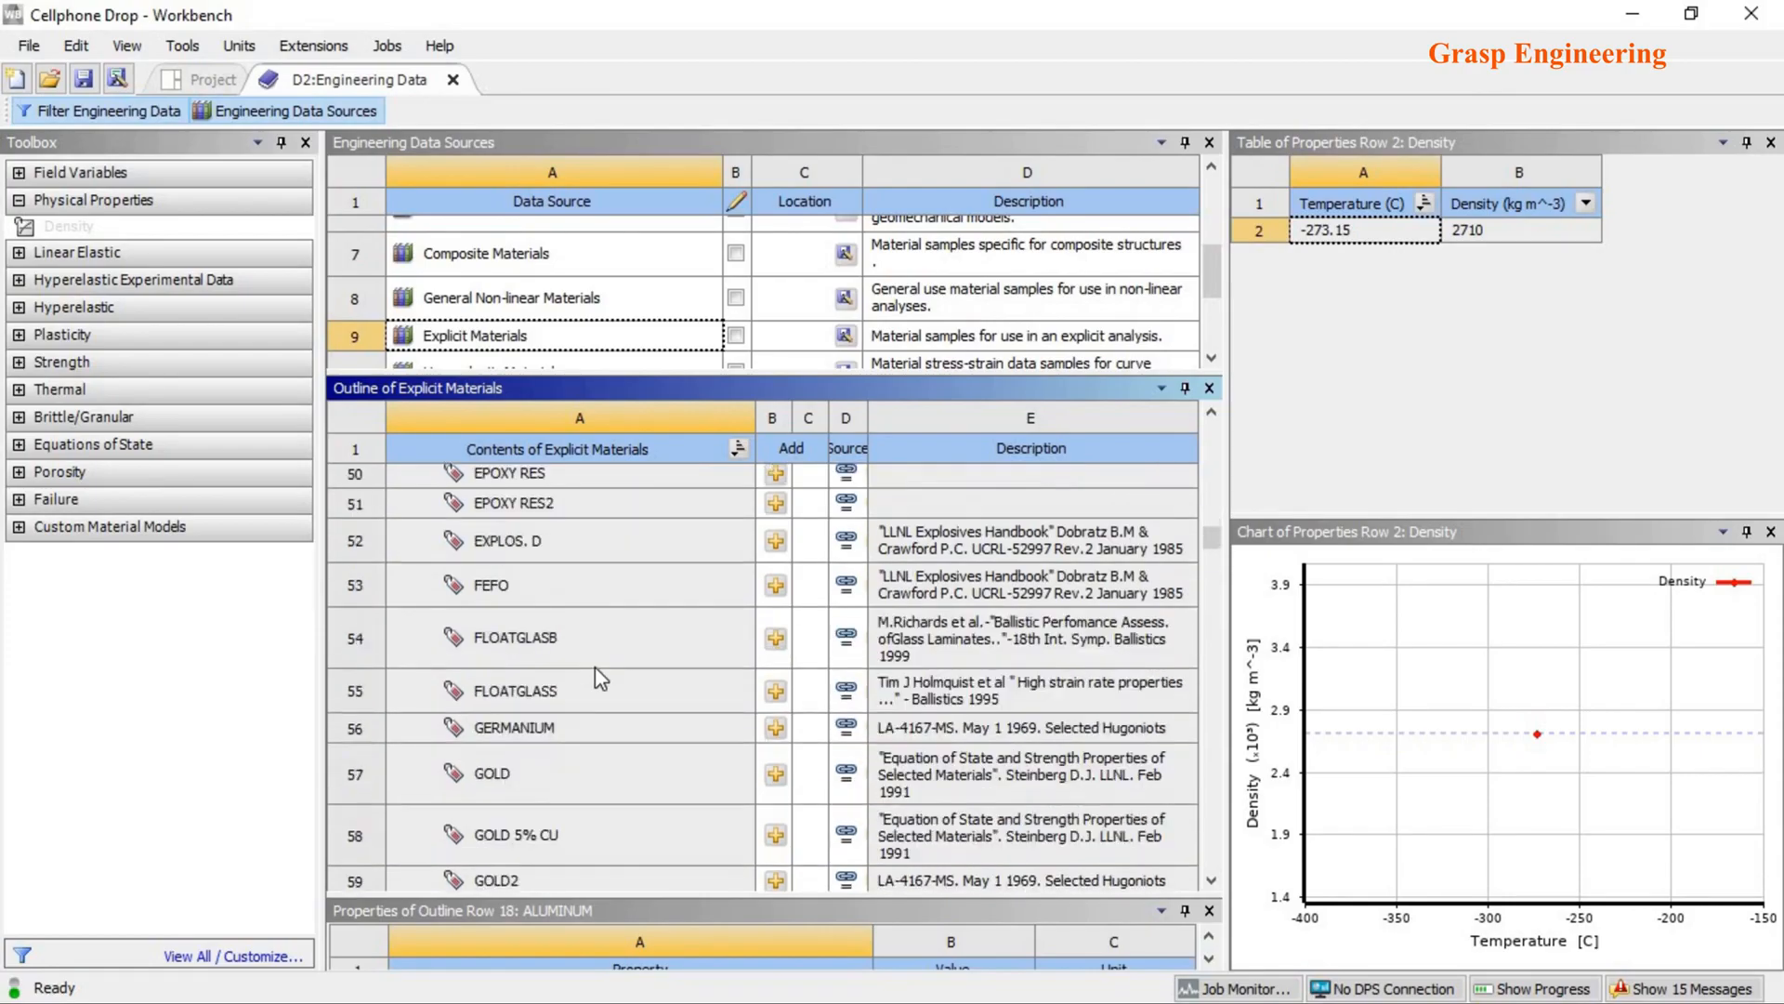
{"action": "left_click", "coordinate": [546, 693]}
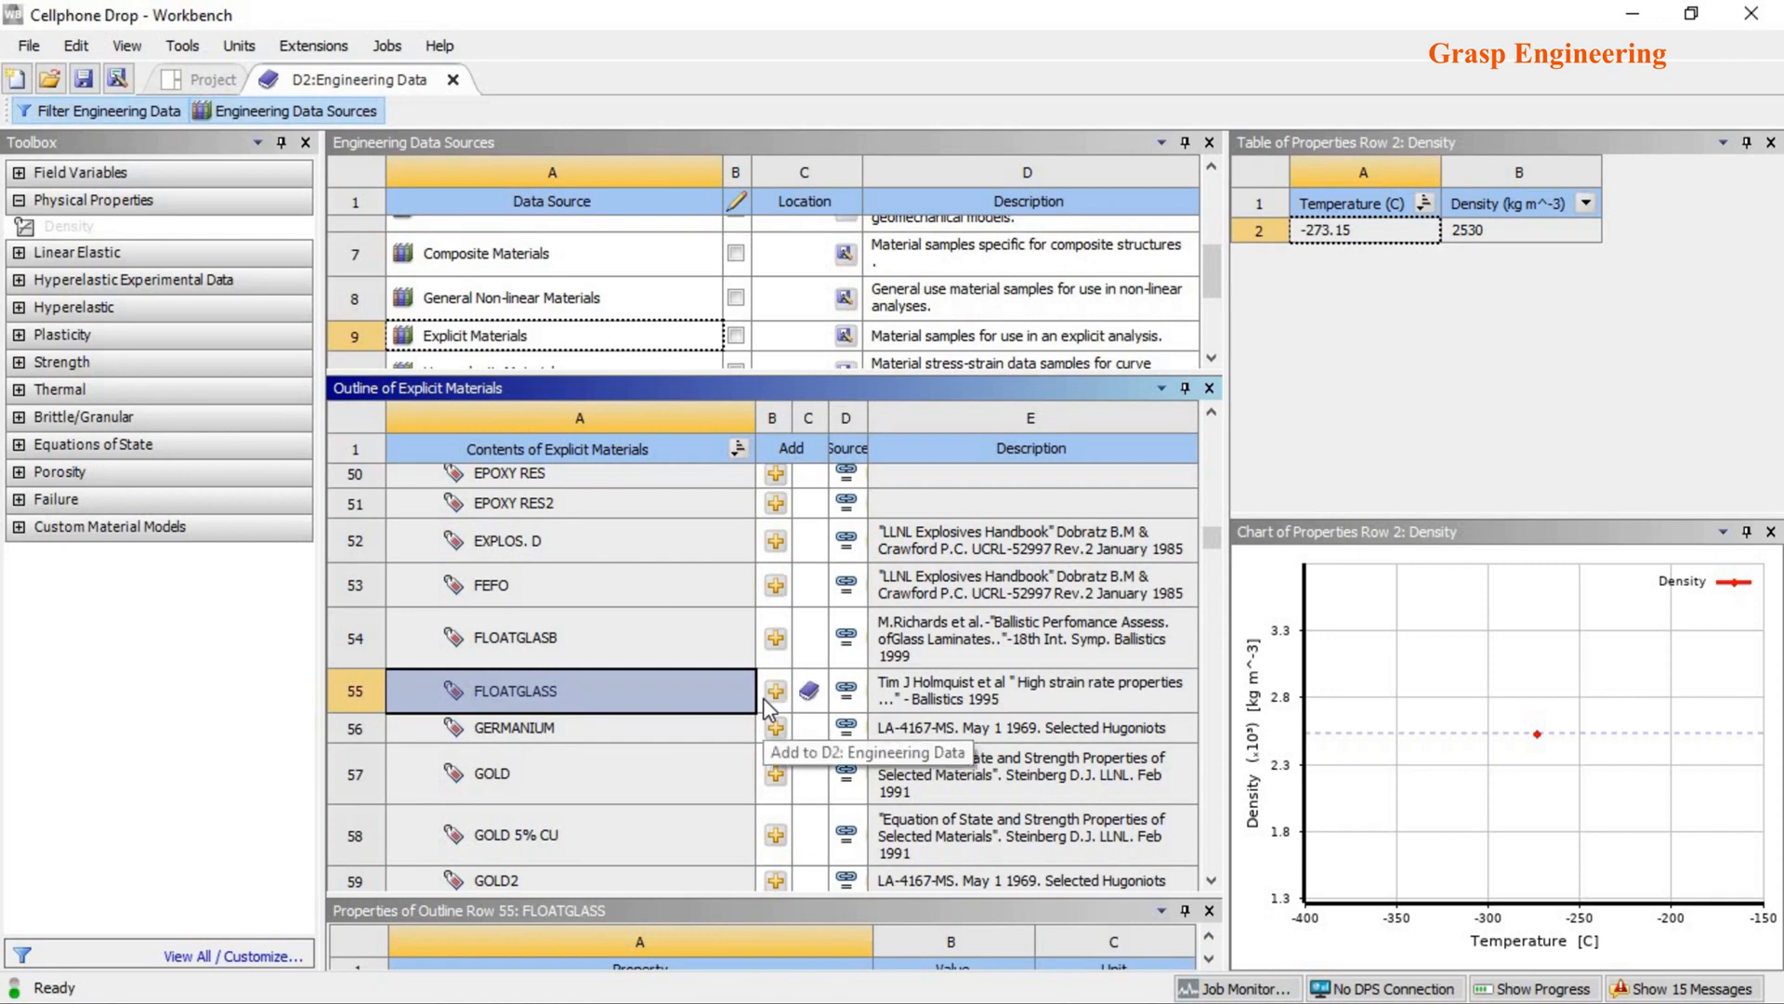
- Browse the Explicit Materials list for a polymer, inspecting NEOPRENE, POLYRUBBER, POLYETHYL. and POLYCARB
{"action": "left_click", "coordinate": [602, 749]}
{"action": "scroll", "coordinate": [609, 741], "scroll_direction": "down", "scroll_amount": 6}
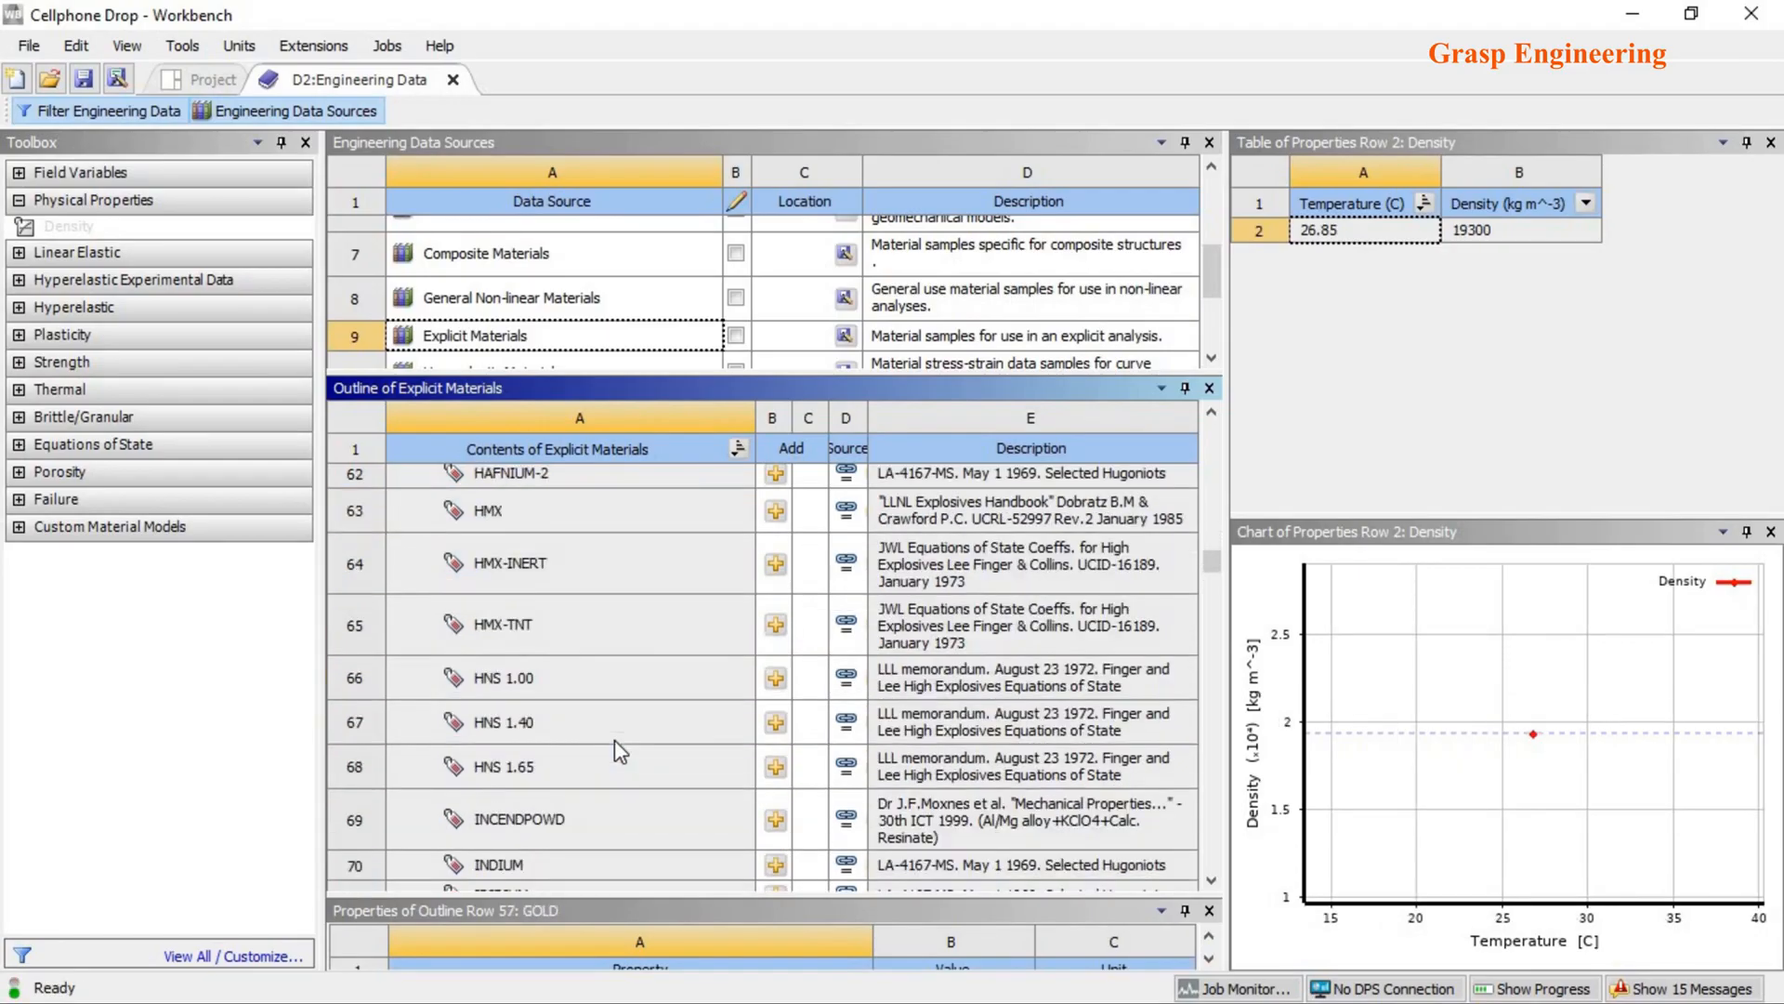
{"action": "scroll", "coordinate": [615, 706], "scroll_direction": "down", "scroll_amount": 5}
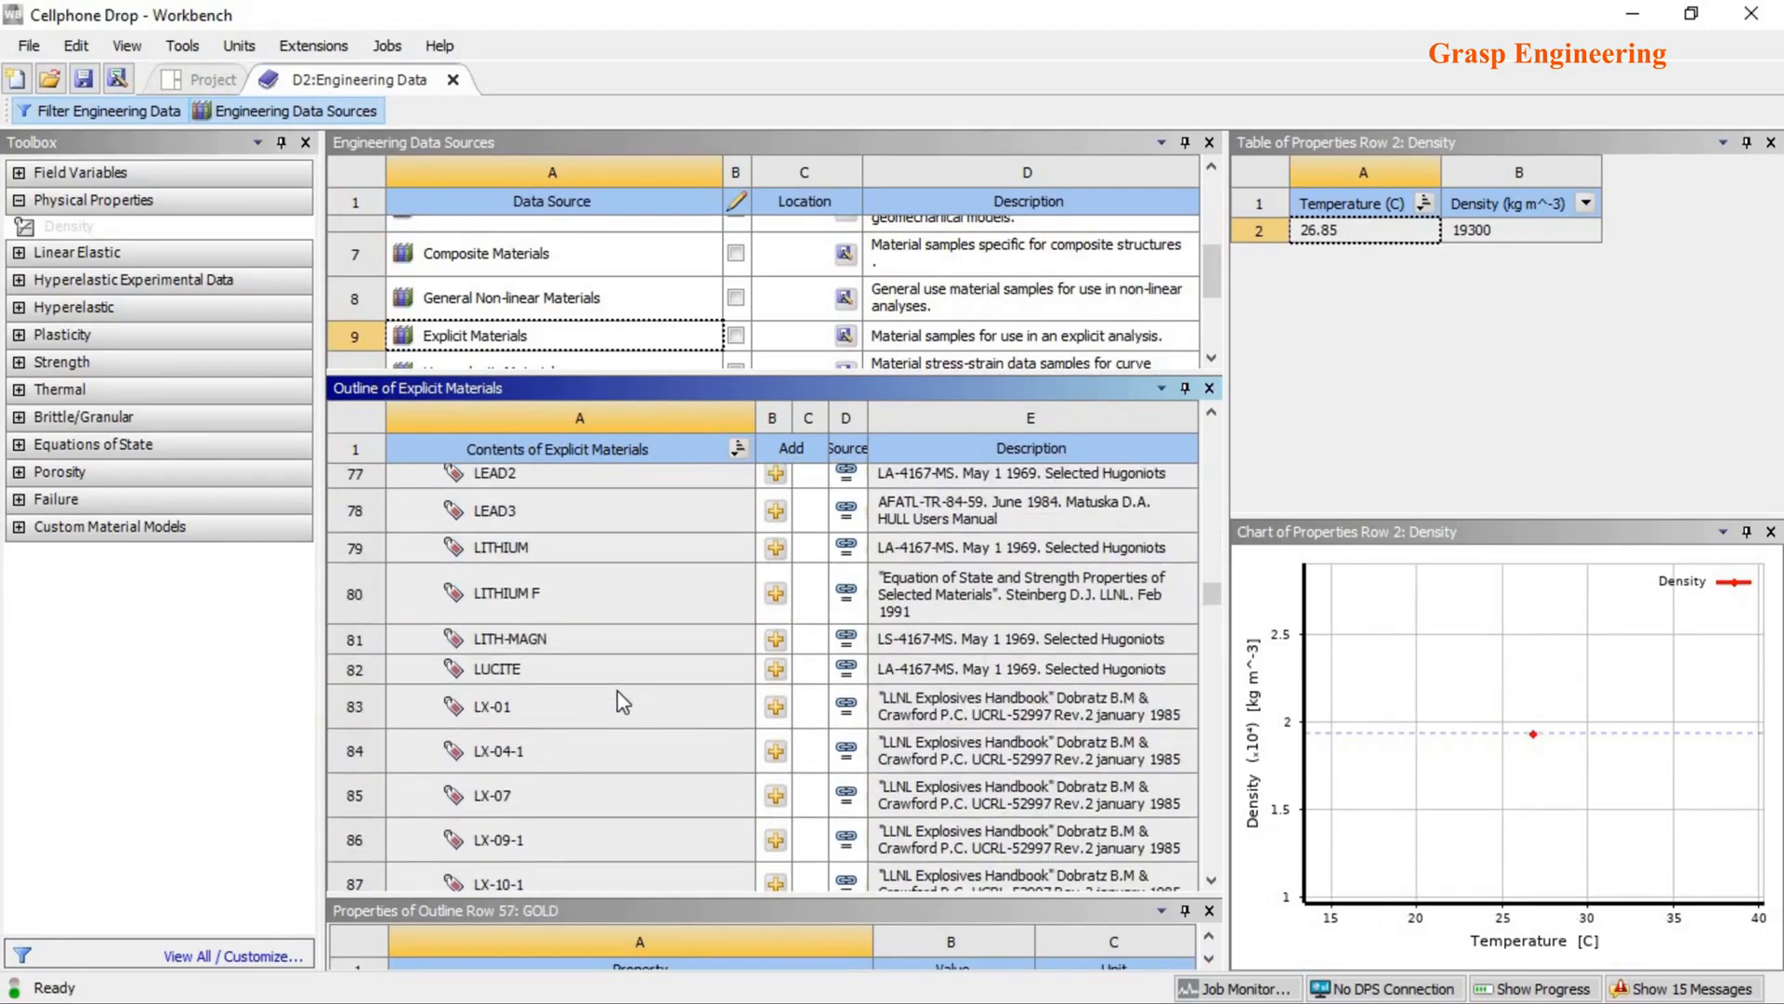
{"action": "scroll", "coordinate": [617, 689], "scroll_direction": "down", "scroll_amount": 5}
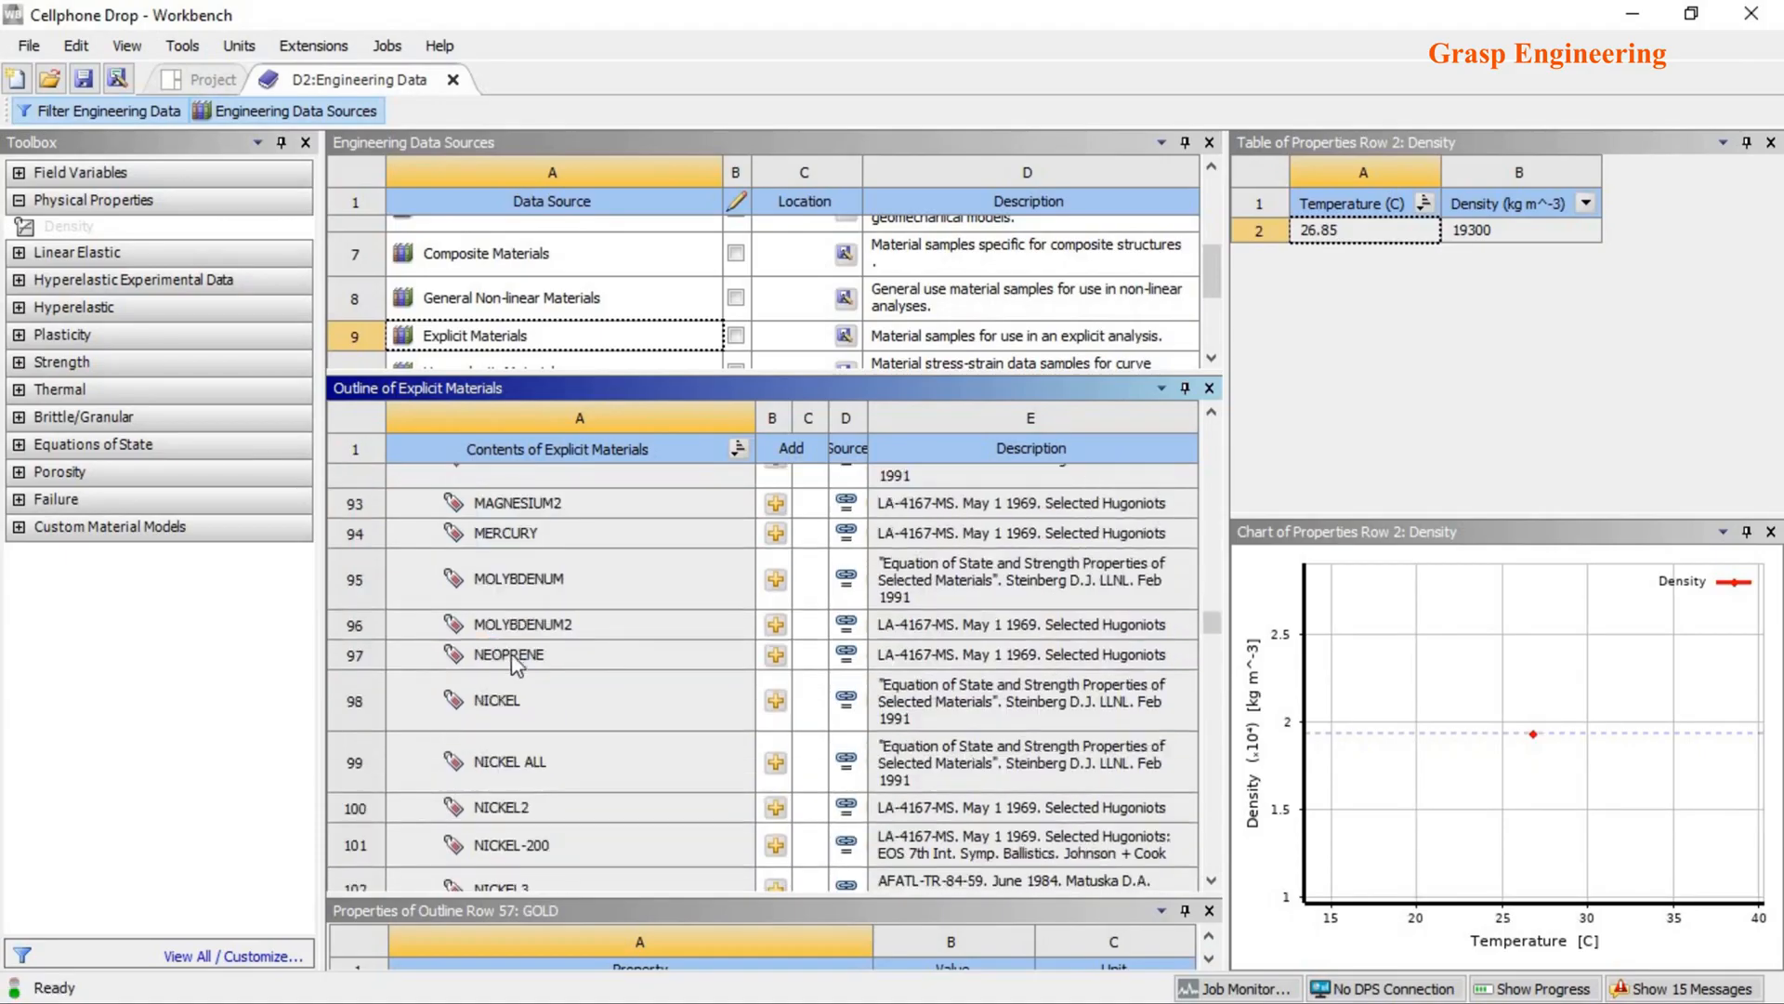
{"action": "left_click", "coordinate": [511, 654]}
{"action": "scroll", "coordinate": [537, 677], "scroll_direction": "down", "scroll_amount": 3}
{"action": "scroll", "coordinate": [538, 676], "scroll_direction": "down", "scroll_amount": 5}
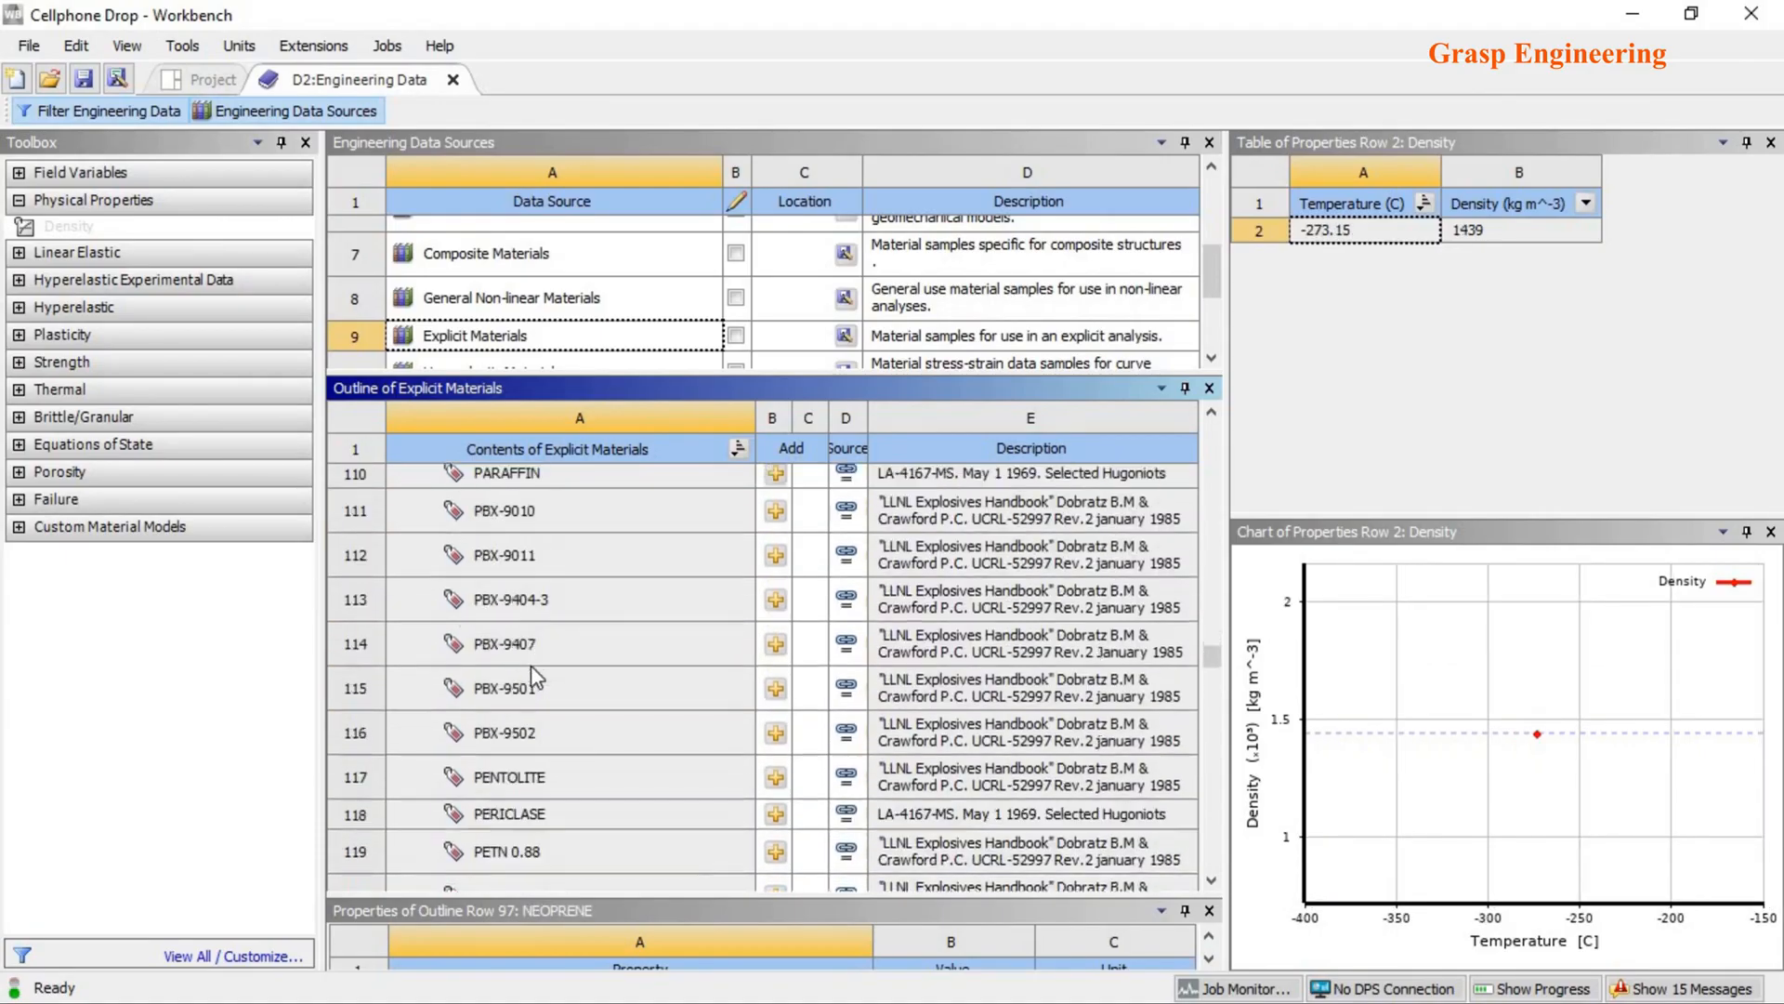
{"action": "scroll", "coordinate": [536, 681], "scroll_direction": "down", "scroll_amount": 5}
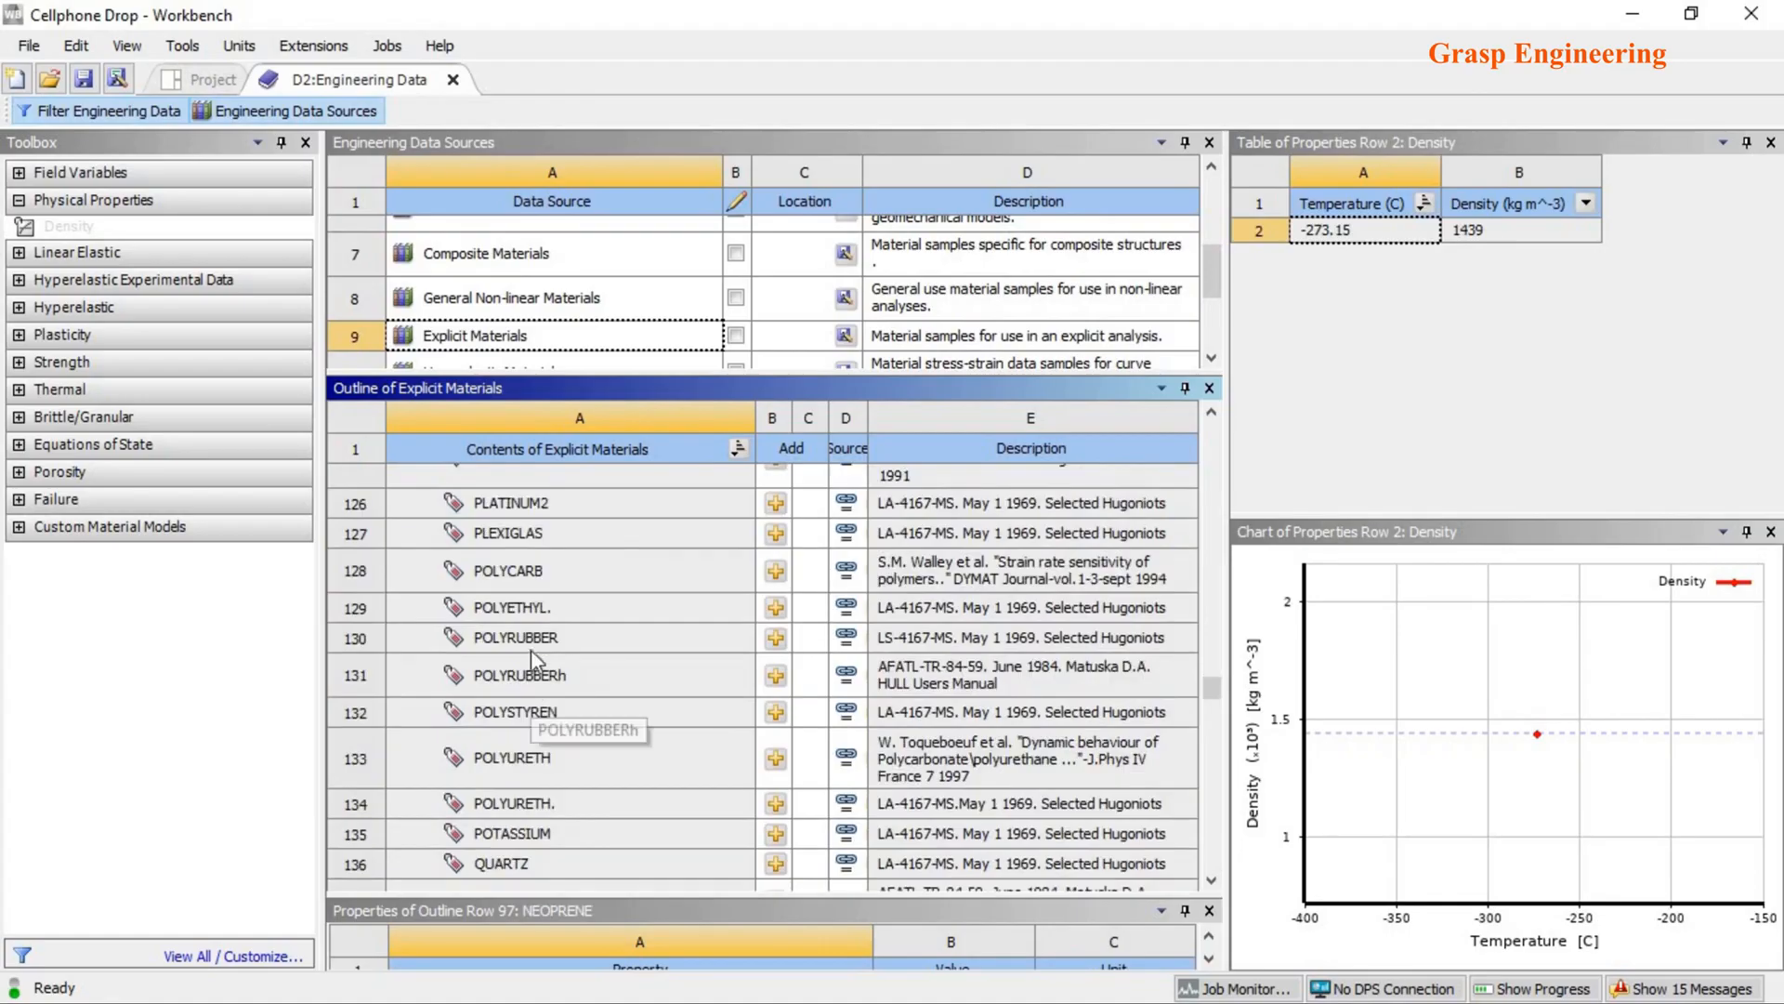
{"action": "left_click", "coordinate": [531, 642]}
{"action": "left_click", "coordinate": [520, 610]}
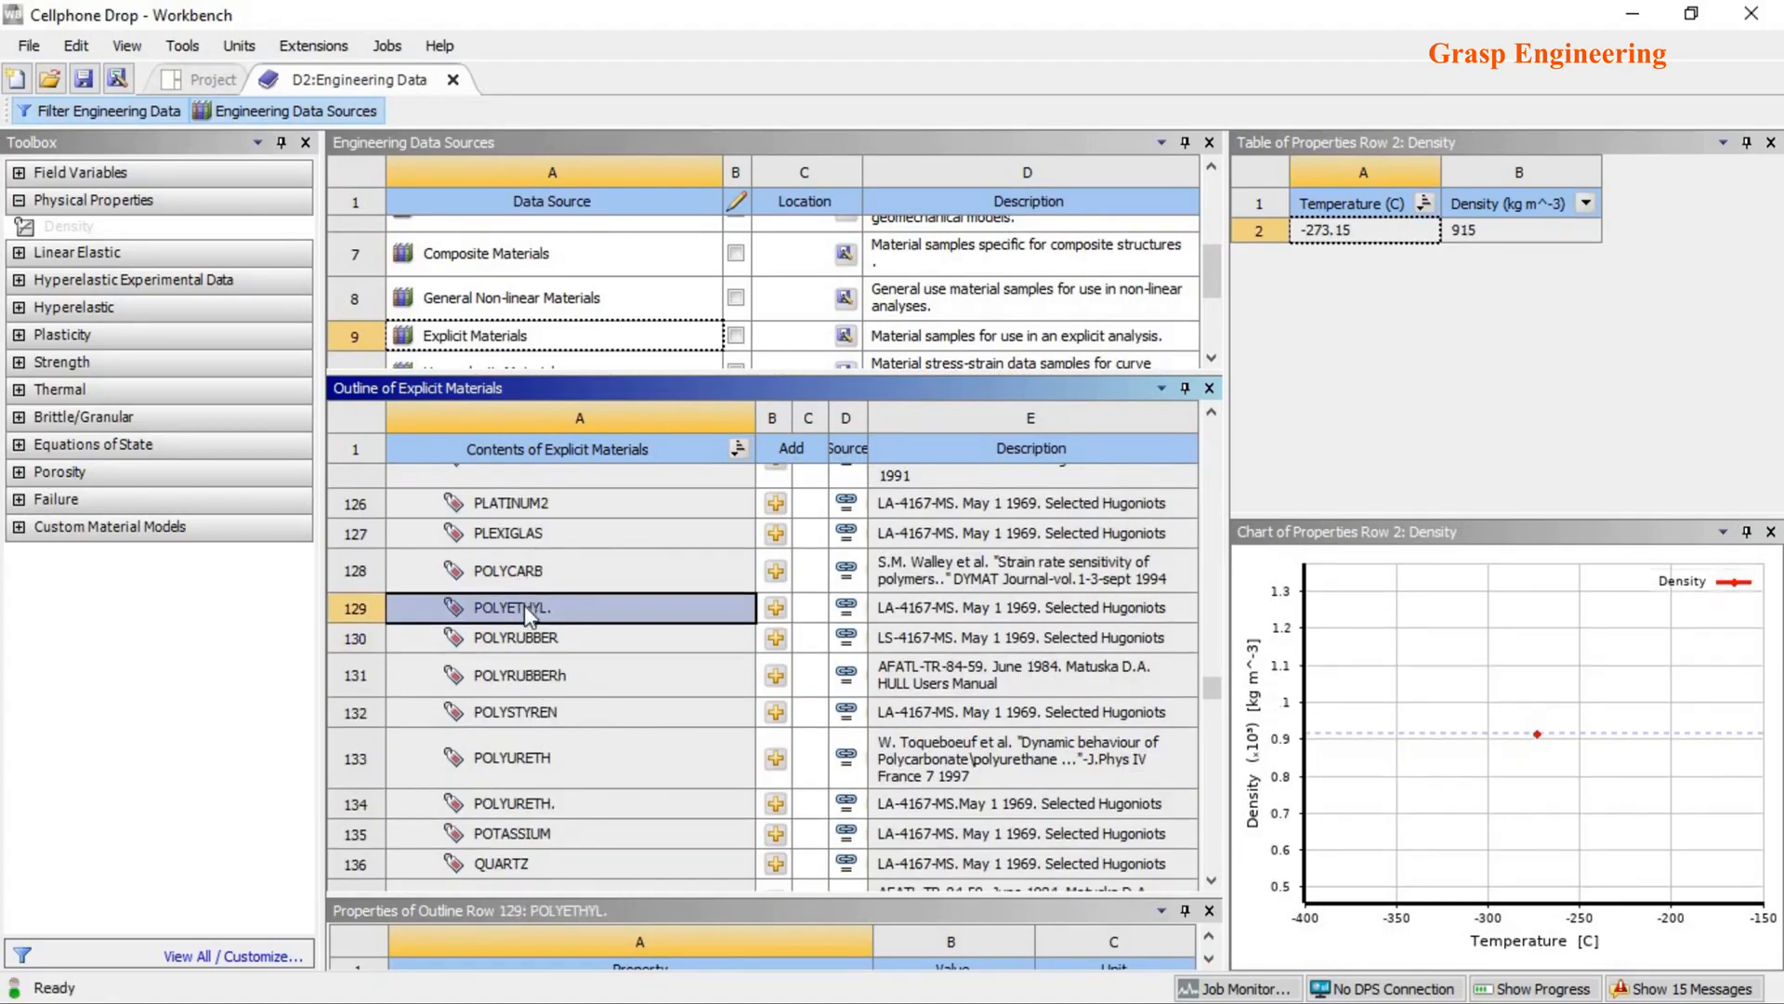
{"action": "left_click", "coordinate": [543, 567]}
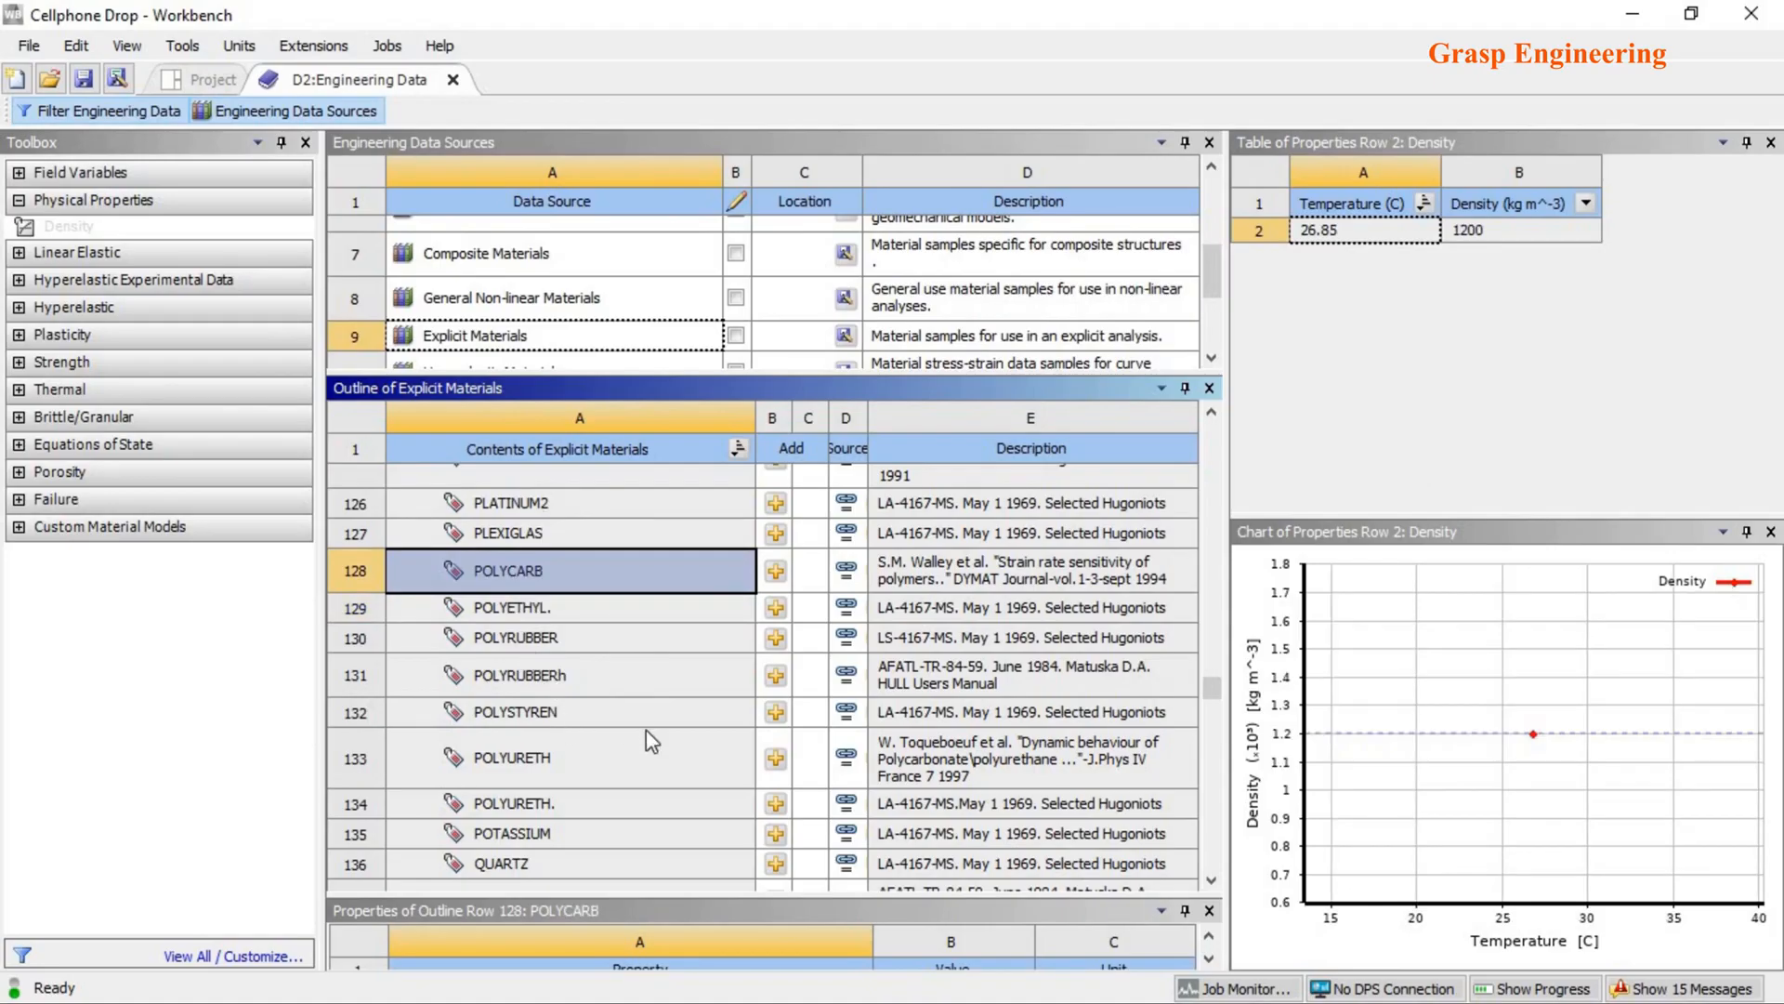
- Add POLYETHYL. from the Explicit Materials library to system D's Engineering Data
{"action": "scroll", "coordinate": [595, 725], "scroll_direction": "down", "scroll_amount": 1}
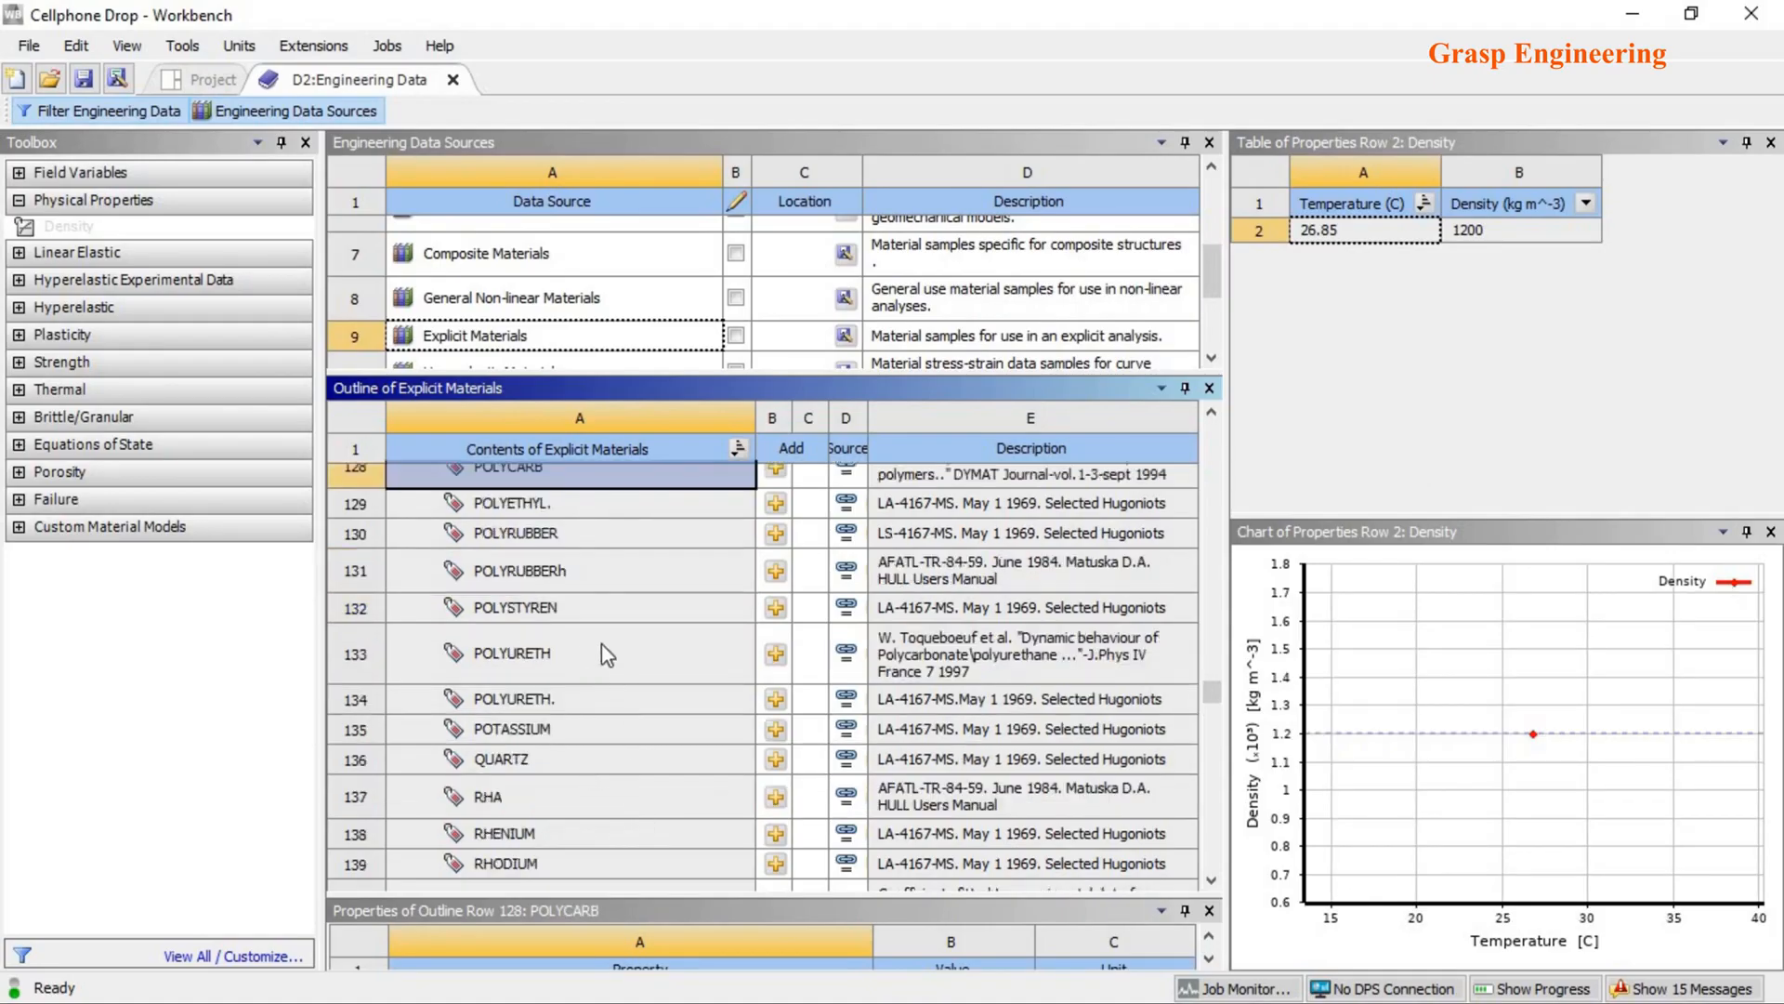
{"action": "scroll", "coordinate": [605, 666], "scroll_direction": "up", "scroll_amount": 1}
{"action": "left_click", "coordinate": [509, 607]}
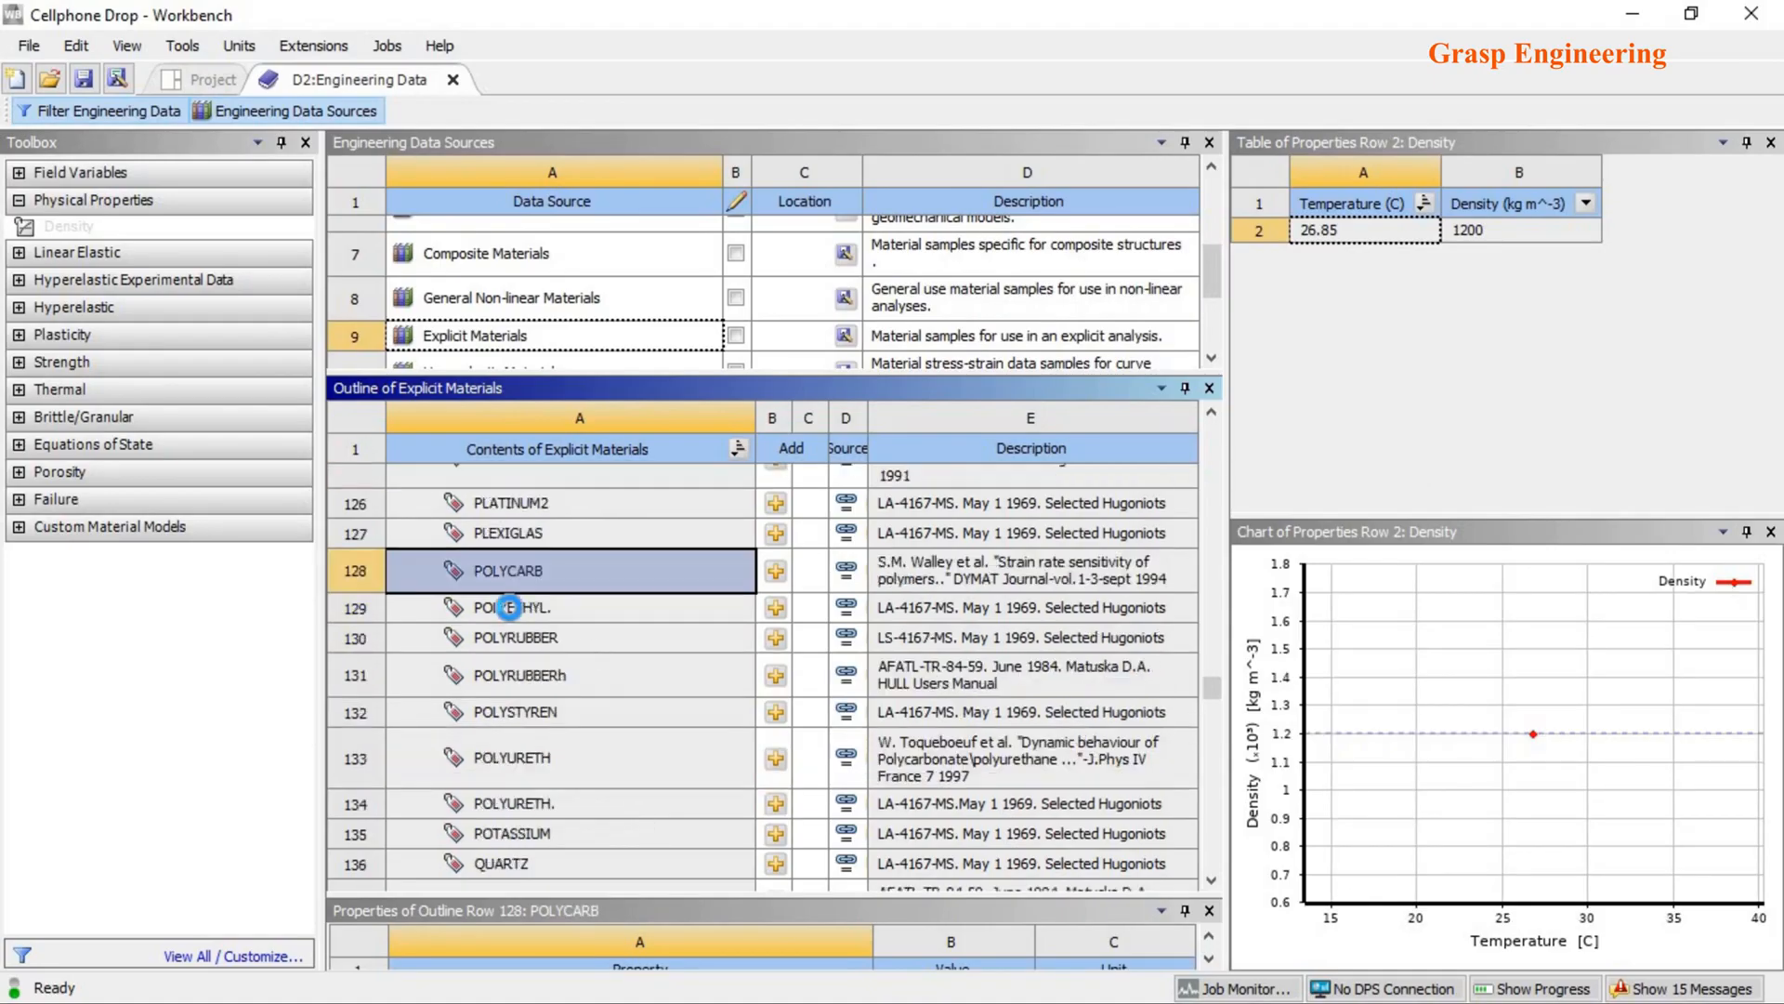
{"action": "left_click", "coordinate": [771, 610]}
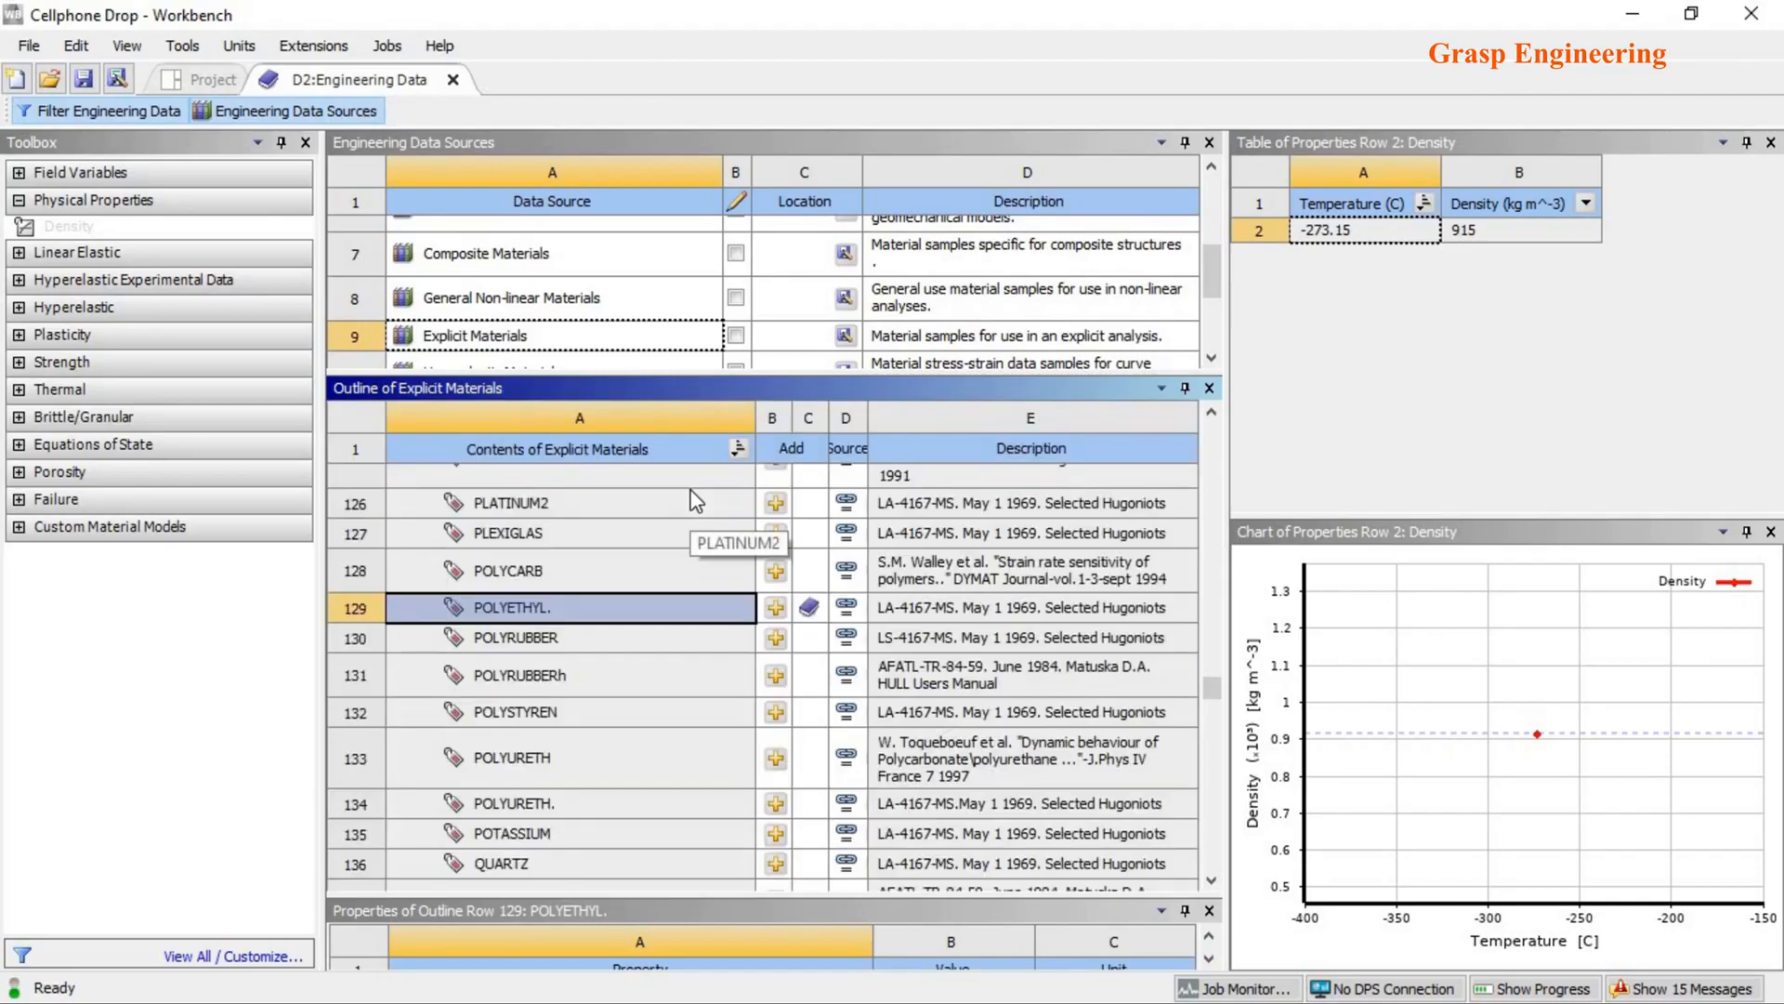
- Enlarge the material properties area and examine POLYETHYL.'s Shock EOS Linear and Density properties
{"action": "left_click_drag", "start_coordinate": [709, 892], "coordinate": [709, 602]}
{"action": "left_click", "coordinate": [484, 731]}
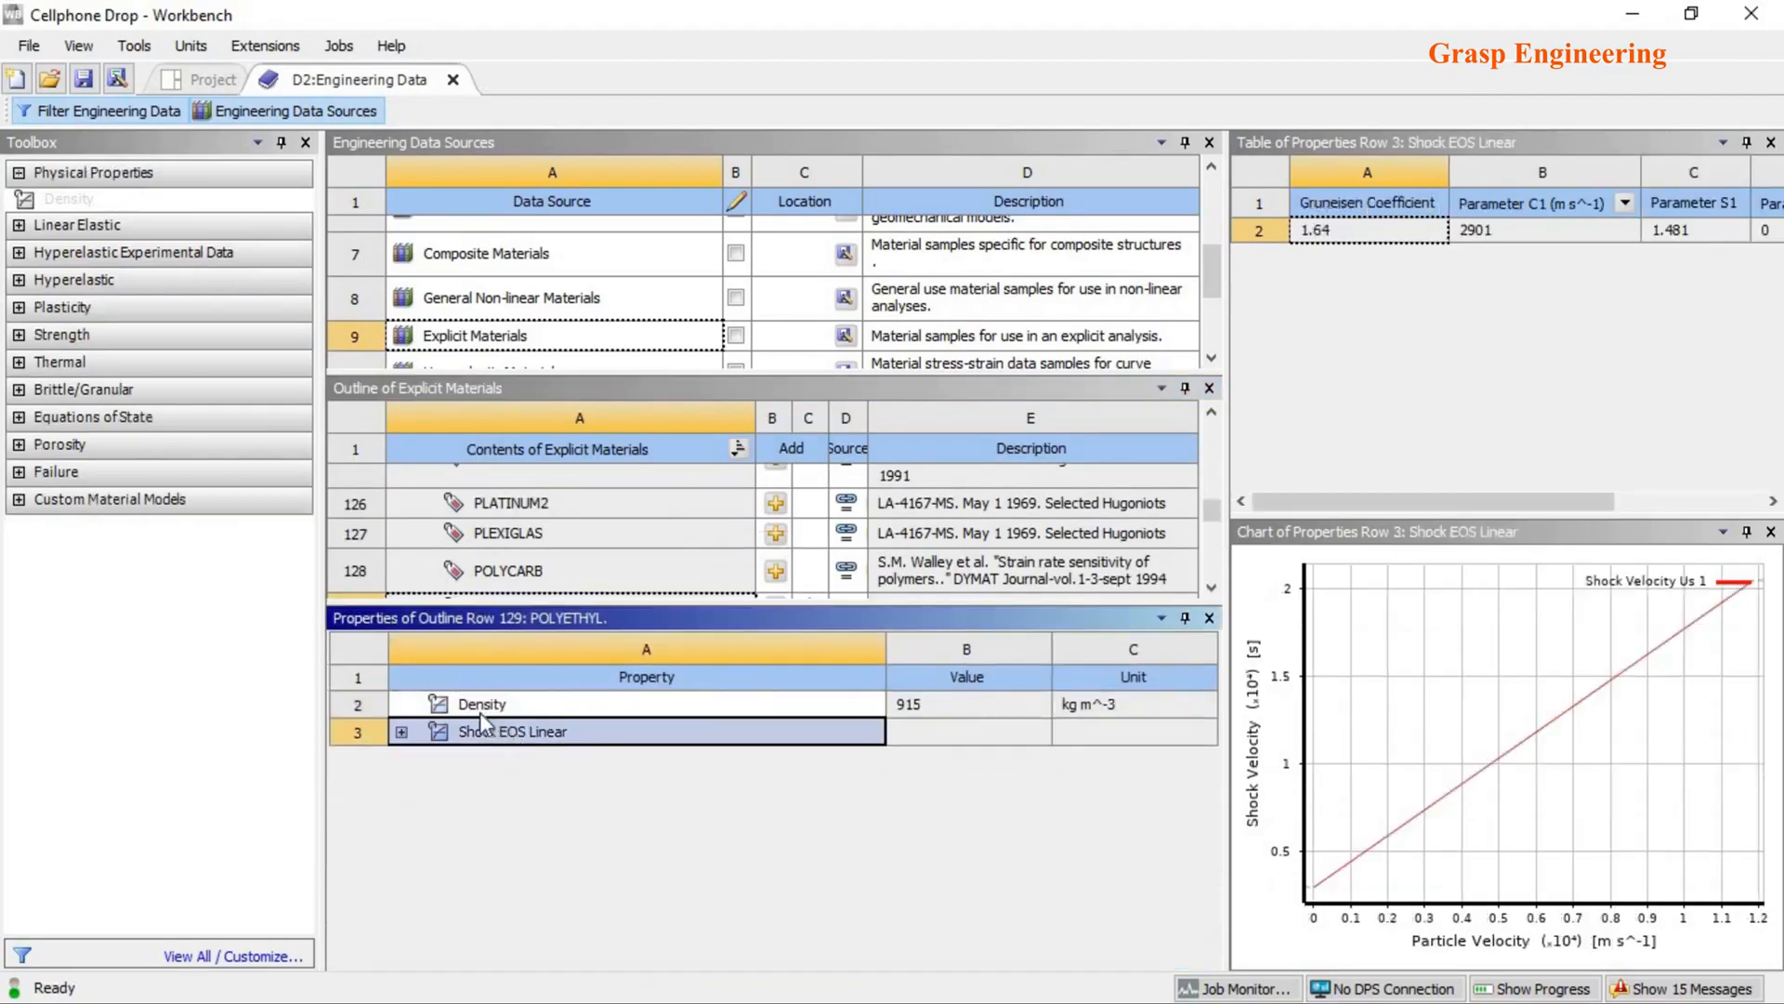
{"action": "left_click", "coordinate": [475, 707]}
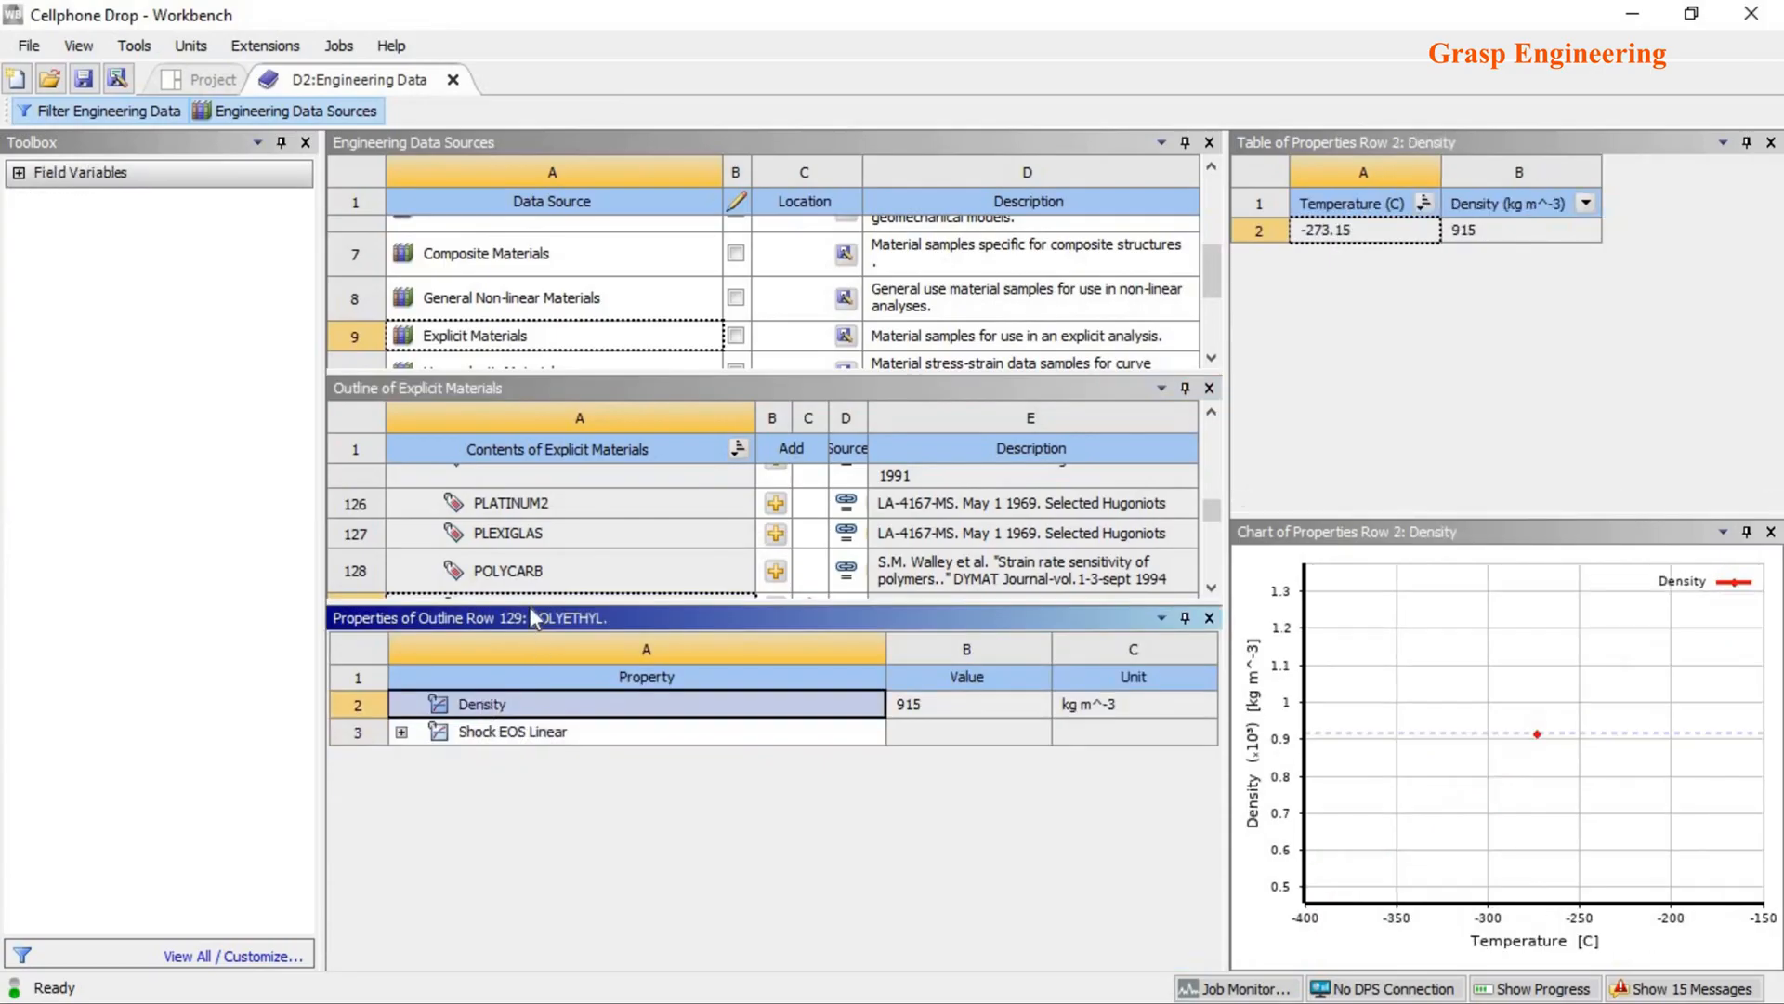
{"action": "left_click_drag", "start_coordinate": [529, 605], "coordinate": [528, 760]}
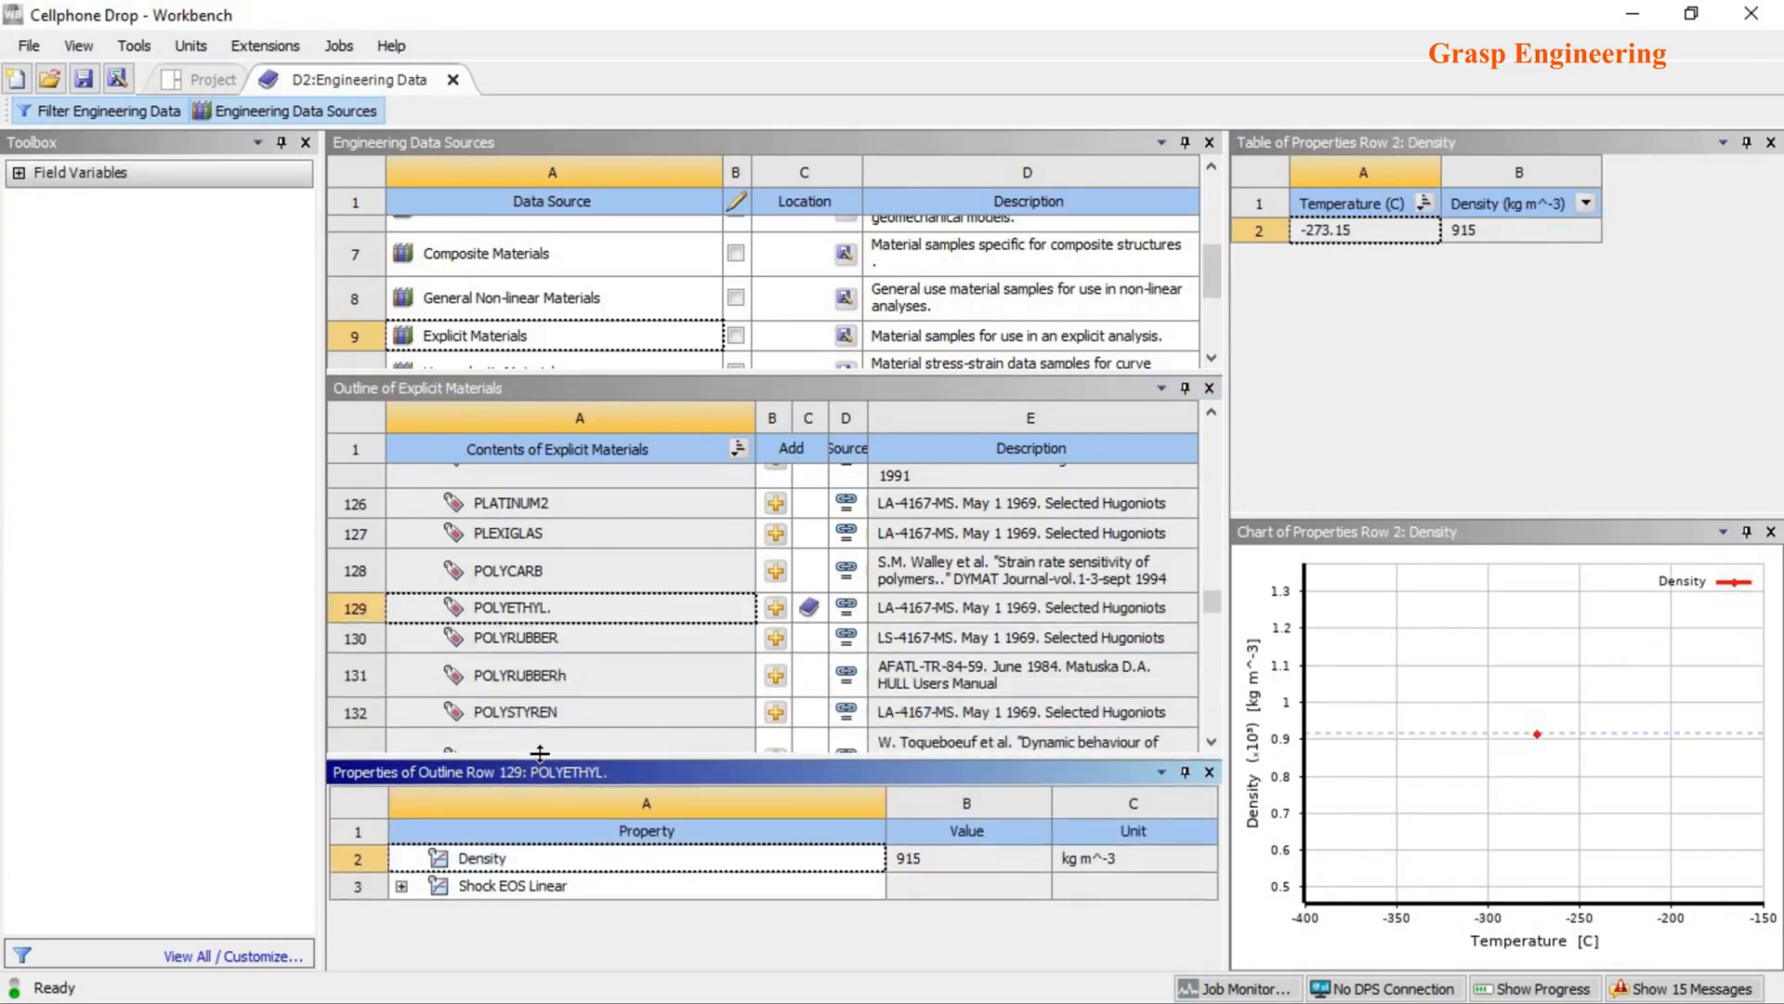
{"action": "left_click", "coordinate": [518, 610]}
- Examine the properties of FLOATGLASS in the Explicit Materials library
{"action": "scroll", "coordinate": [576, 581], "scroll_direction": "up", "scroll_amount": 10}
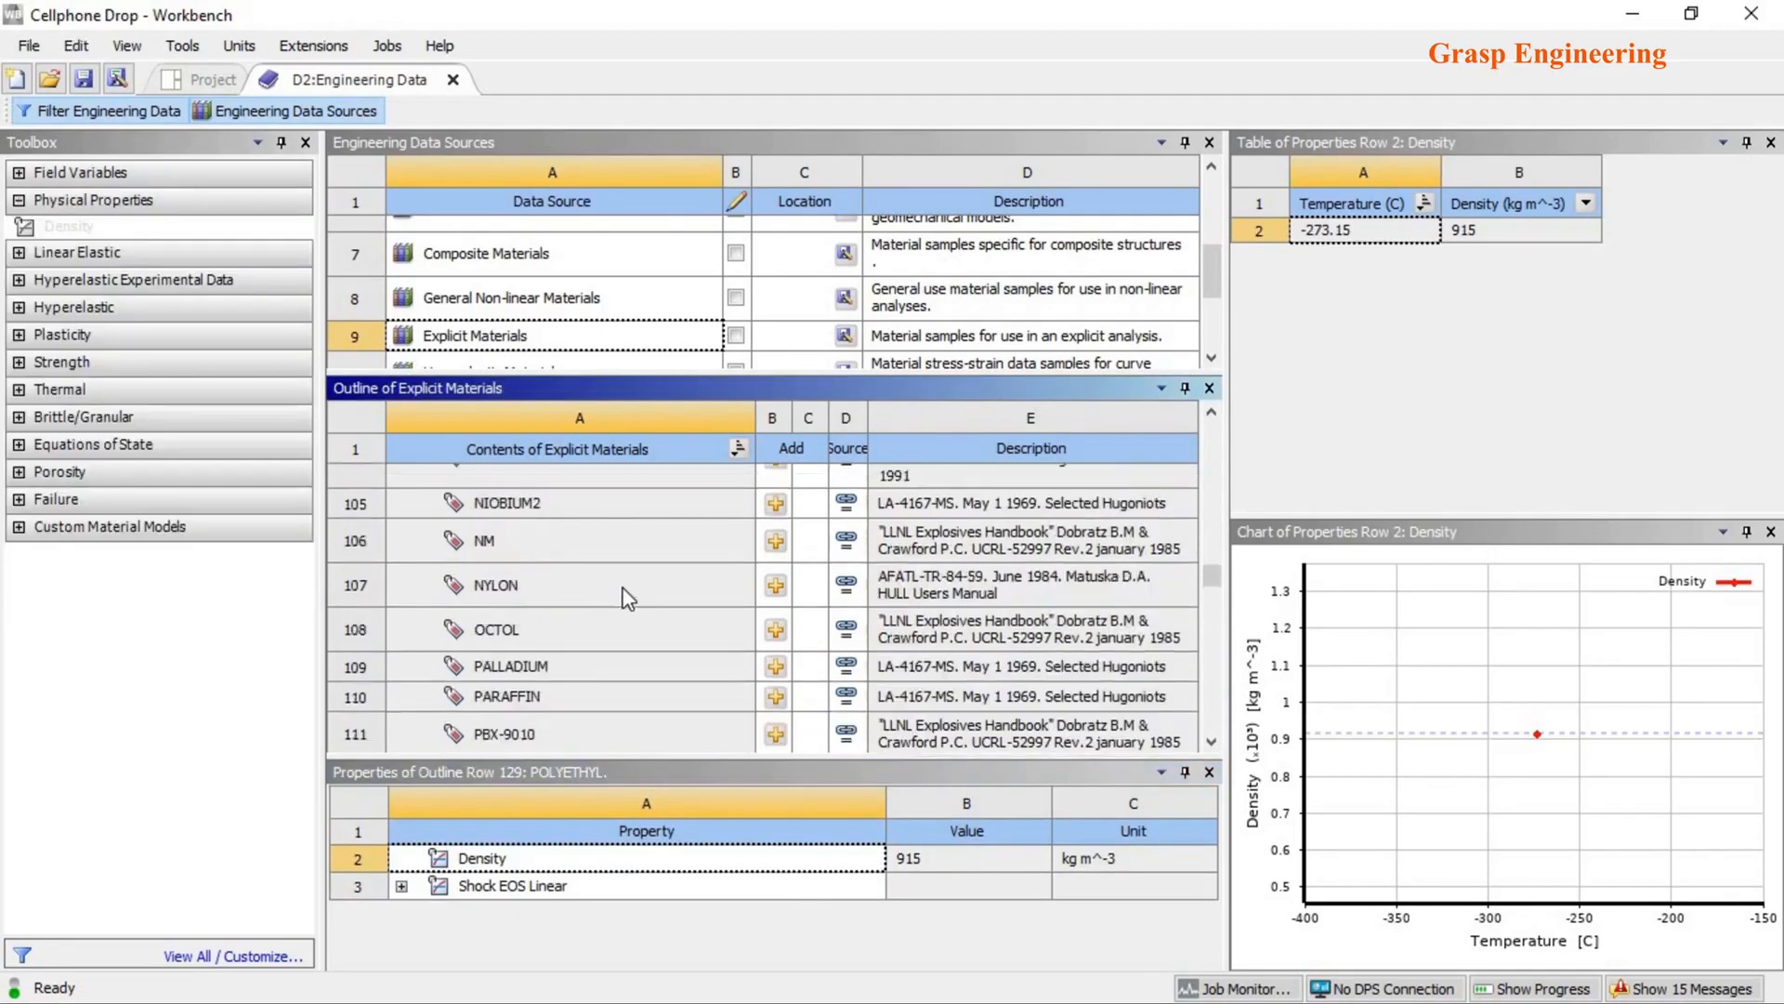
{"action": "scroll", "coordinate": [632, 595], "scroll_direction": "up", "scroll_amount": 15}
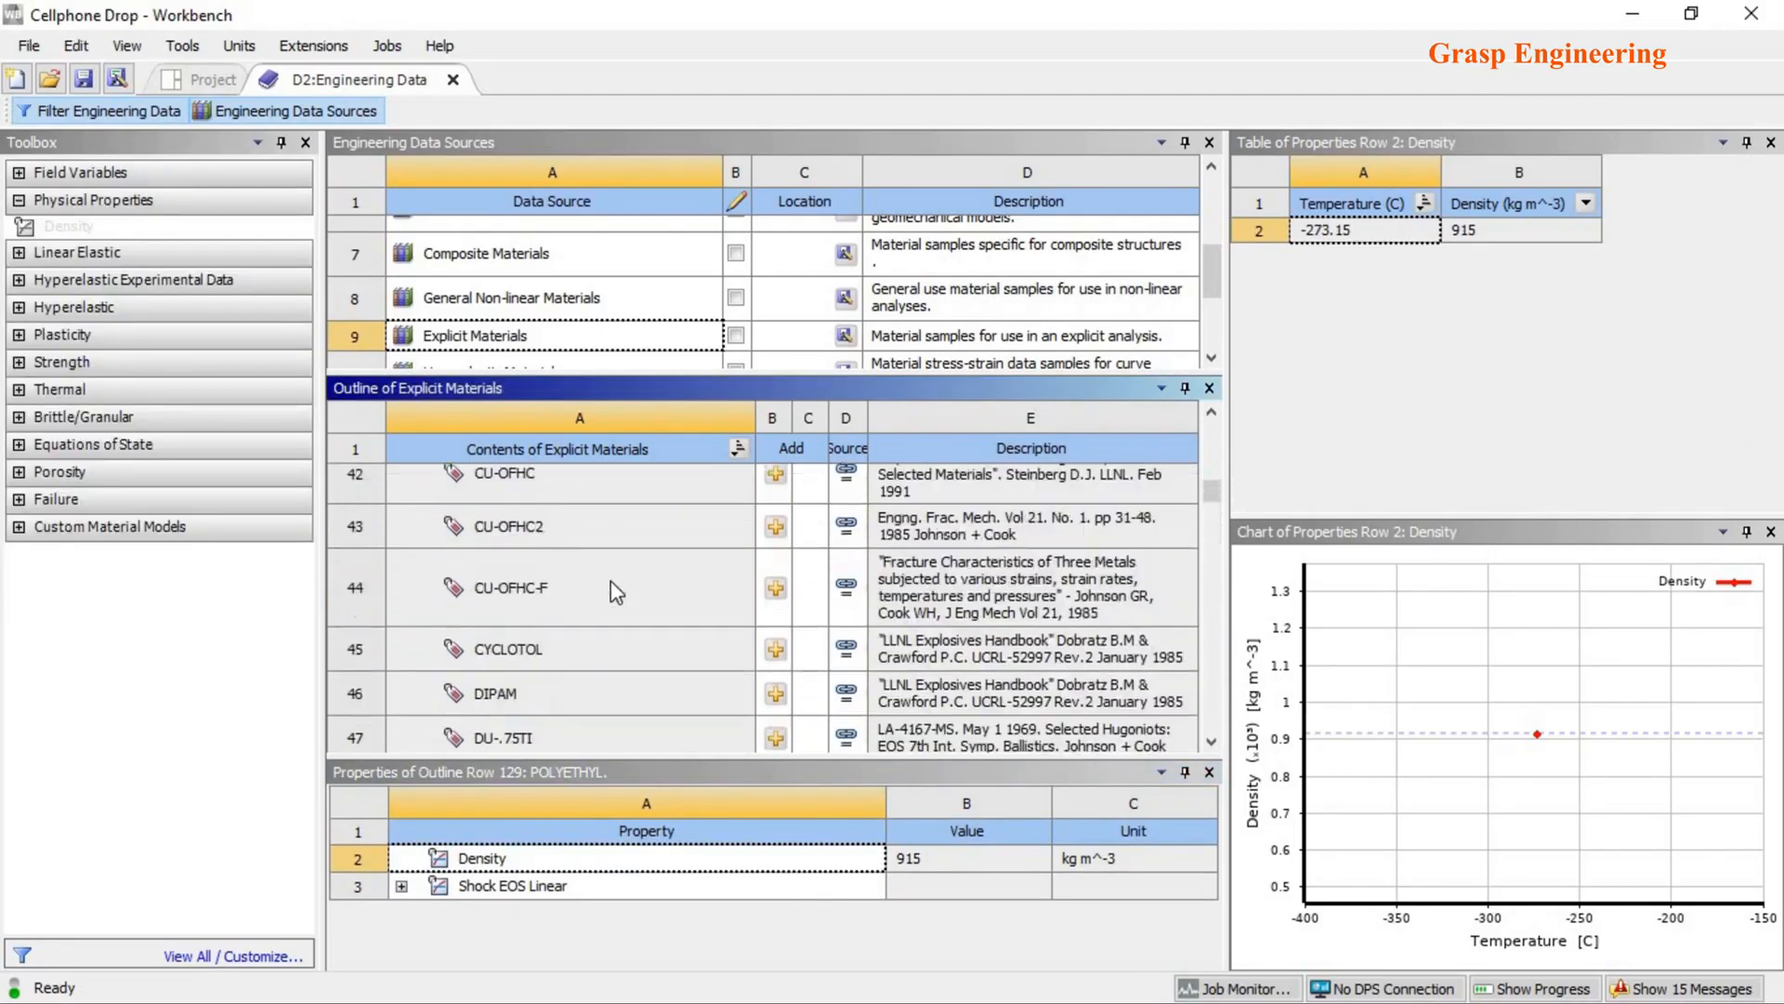
{"action": "scroll", "coordinate": [614, 599], "scroll_direction": "down", "scroll_amount": 2}
{"action": "left_click", "coordinate": [478, 561]}
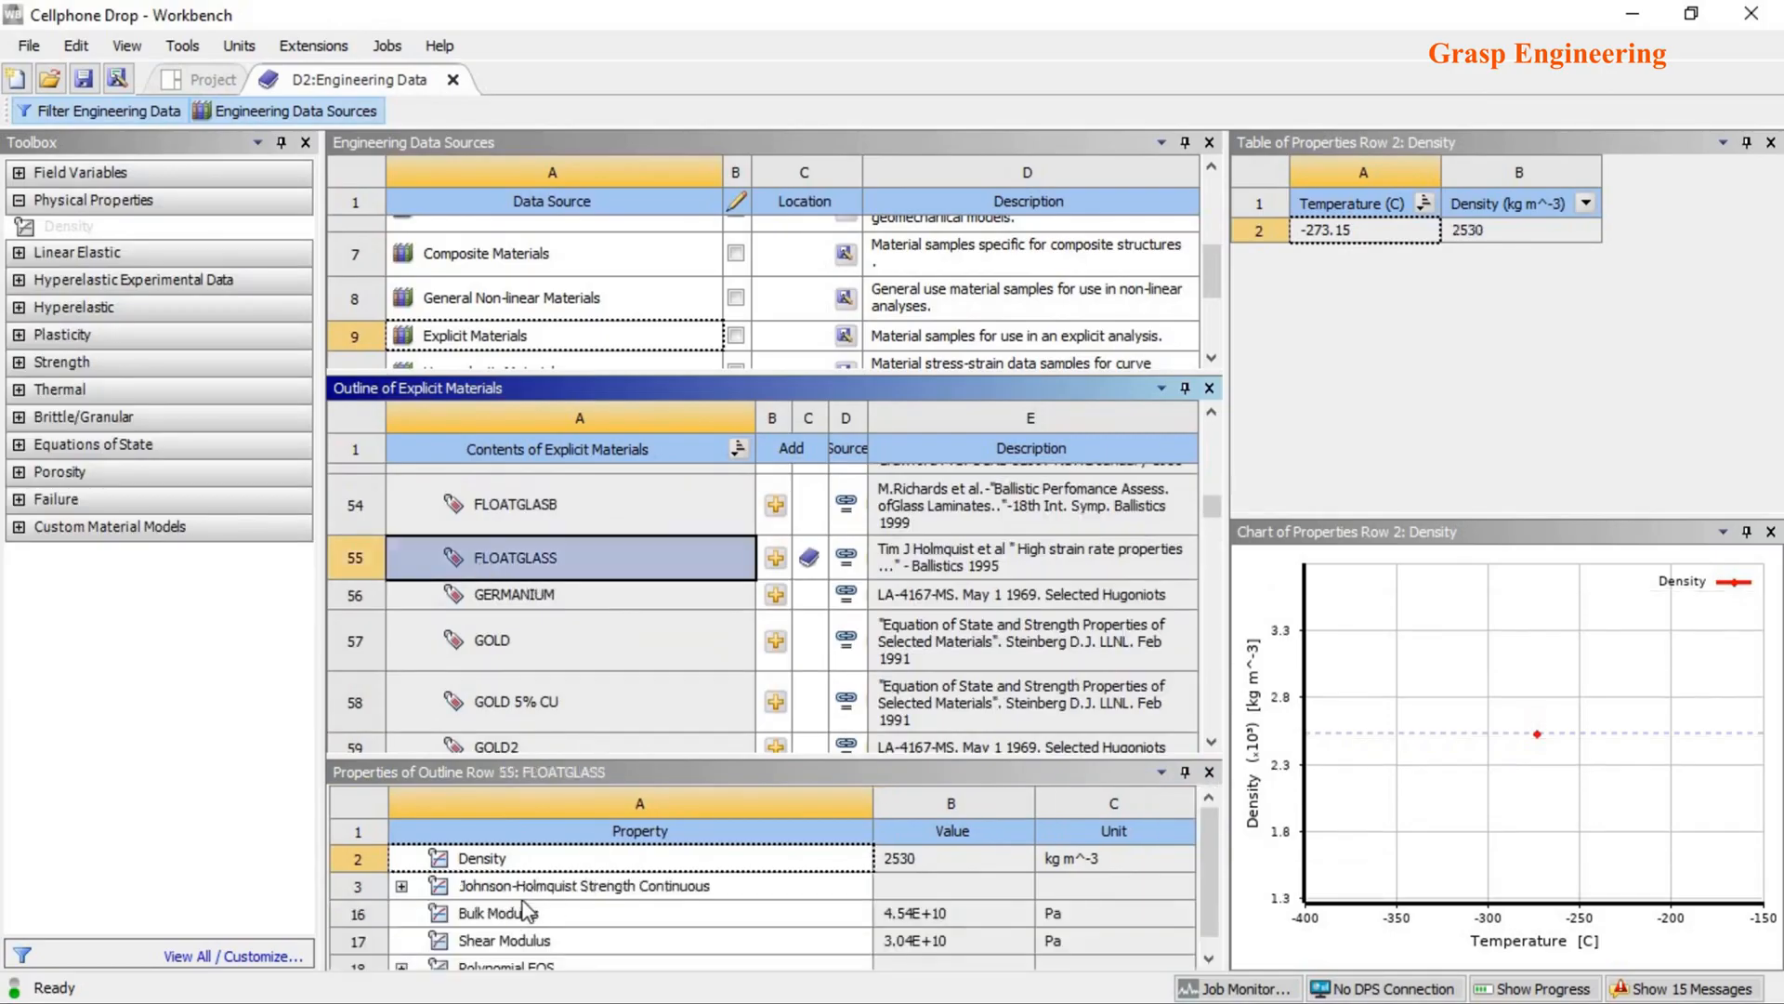
{"action": "scroll", "coordinate": [532, 901], "scroll_direction": "down", "scroll_amount": 1}
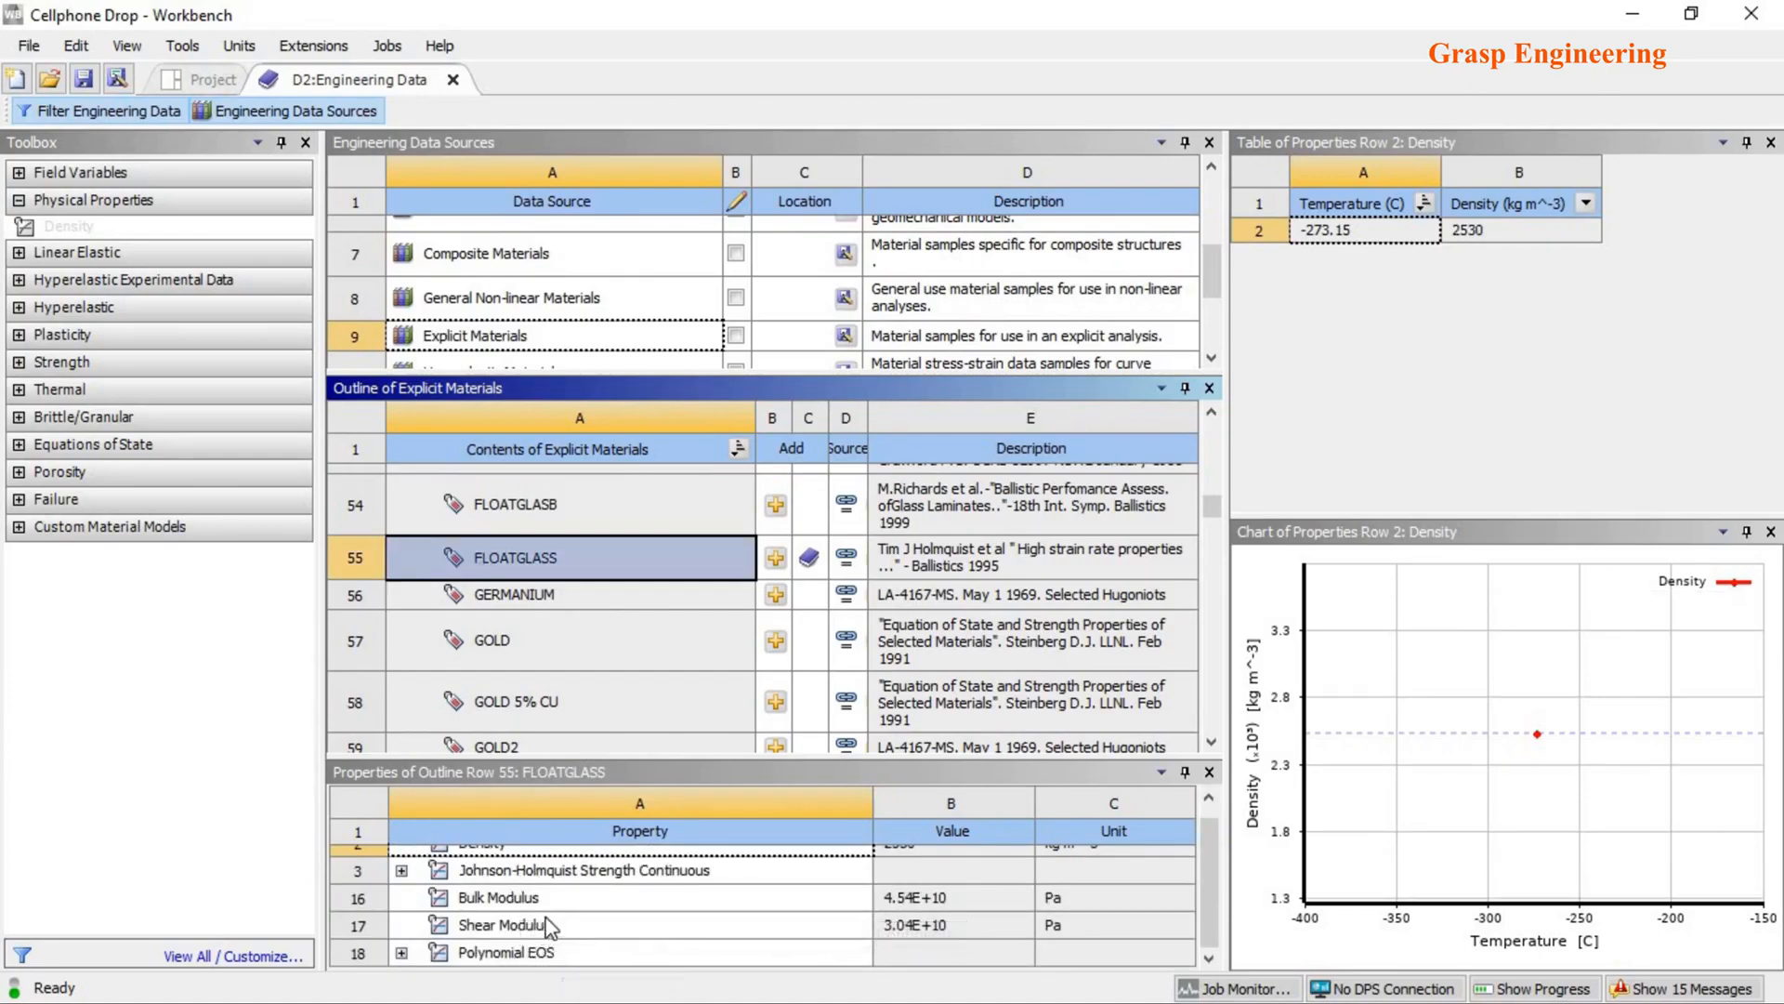
- Examine the Steinberg Guinan Strength and Shock EOS Linear properties of AL 6061-T6 in the Explicit Materials library
{"action": "scroll", "coordinate": [616, 595], "scroll_direction": "up", "scroll_amount": 2}
{"action": "scroll", "coordinate": [621, 596], "scroll_direction": "up", "scroll_amount": 15}
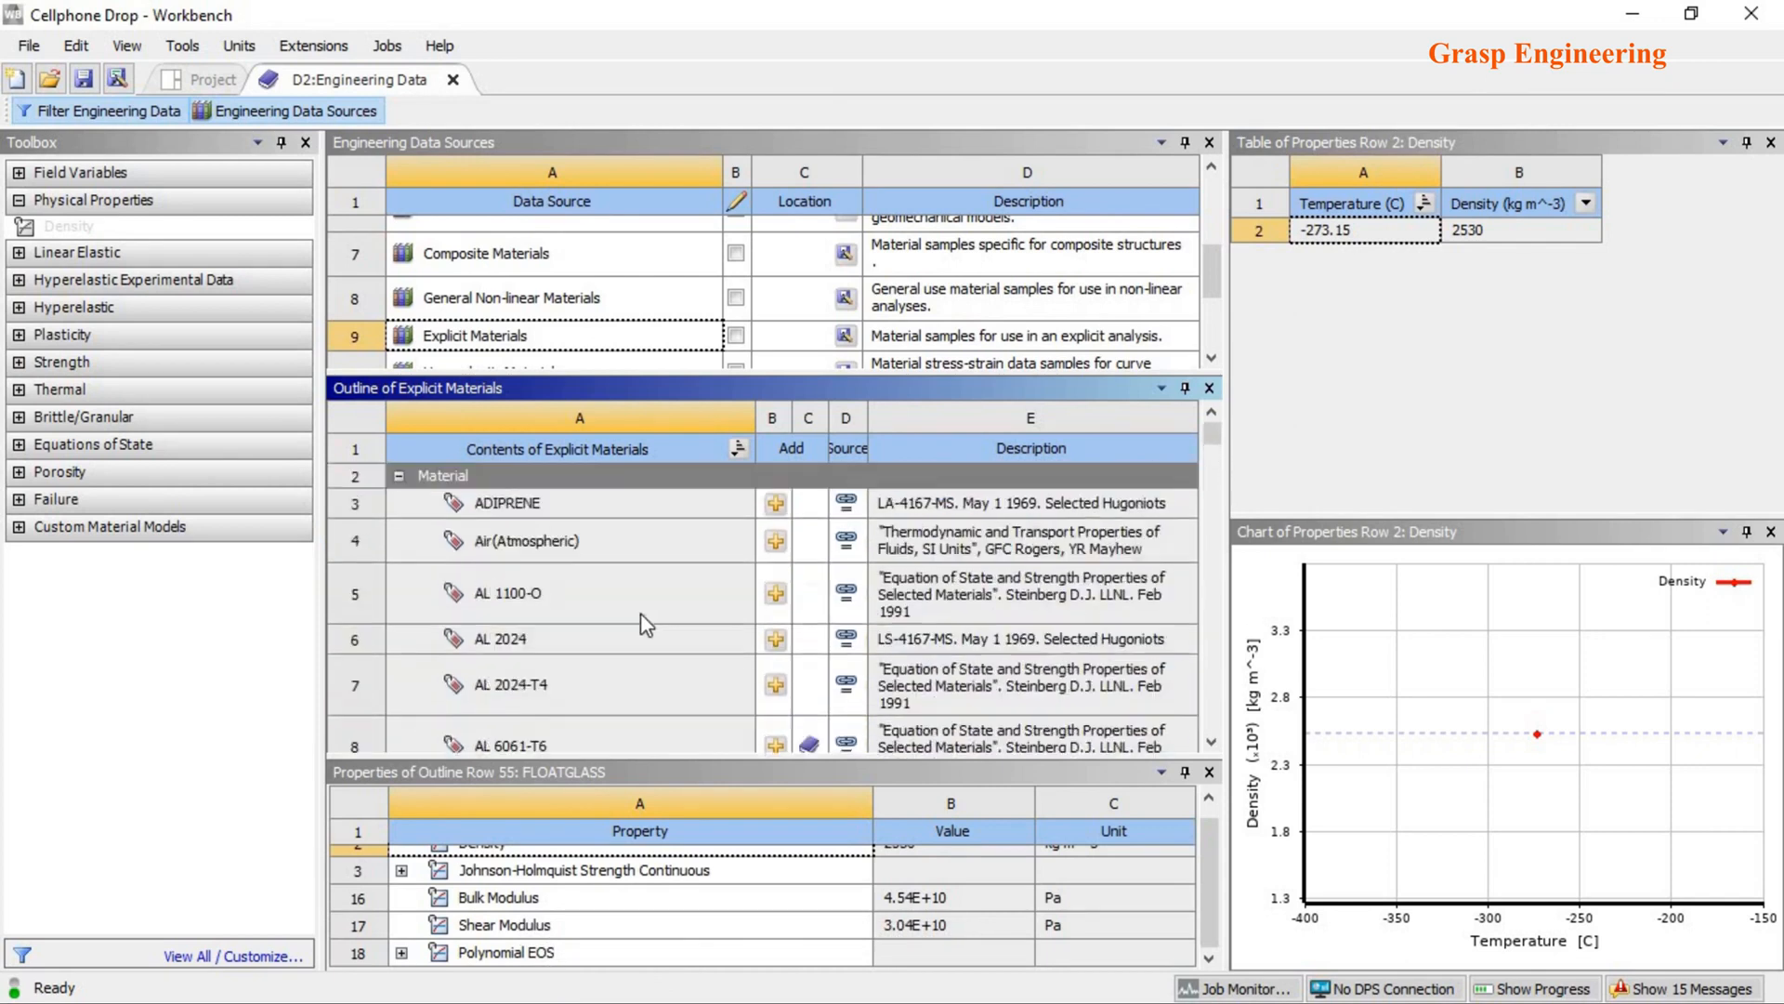
{"action": "left_click", "coordinate": [512, 739]}
{"action": "left_click", "coordinate": [569, 915]}
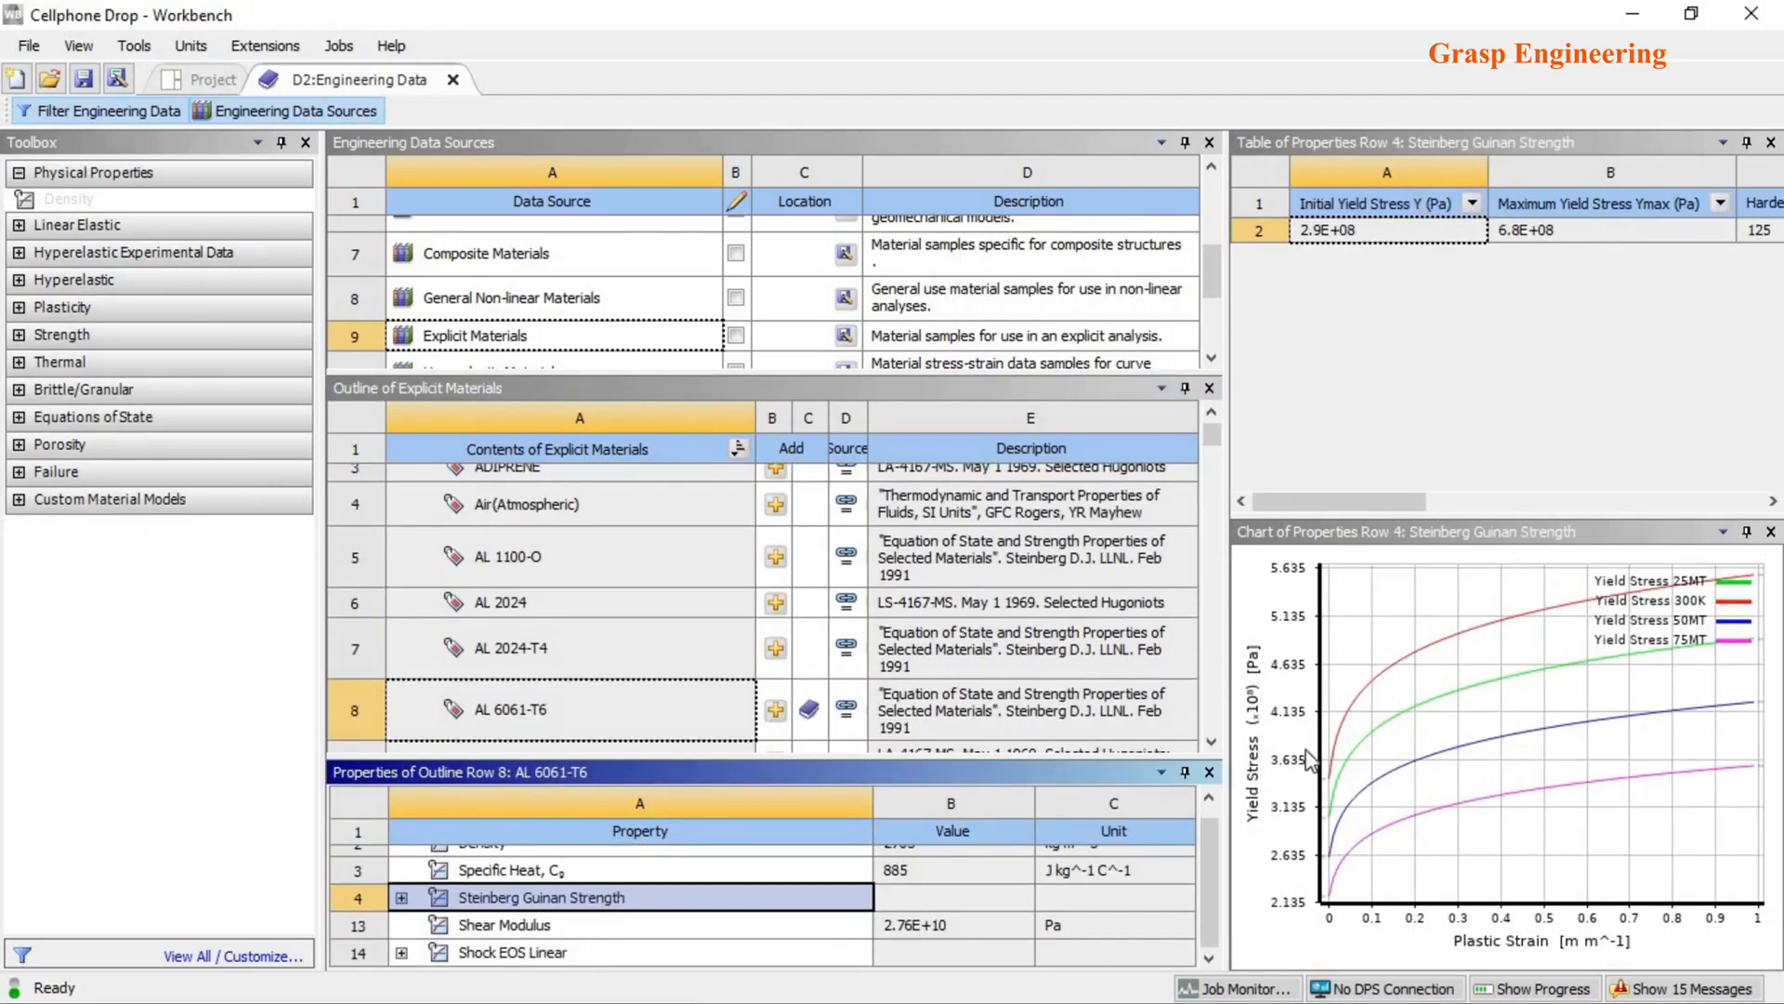
{"action": "left_click", "coordinate": [521, 953]}
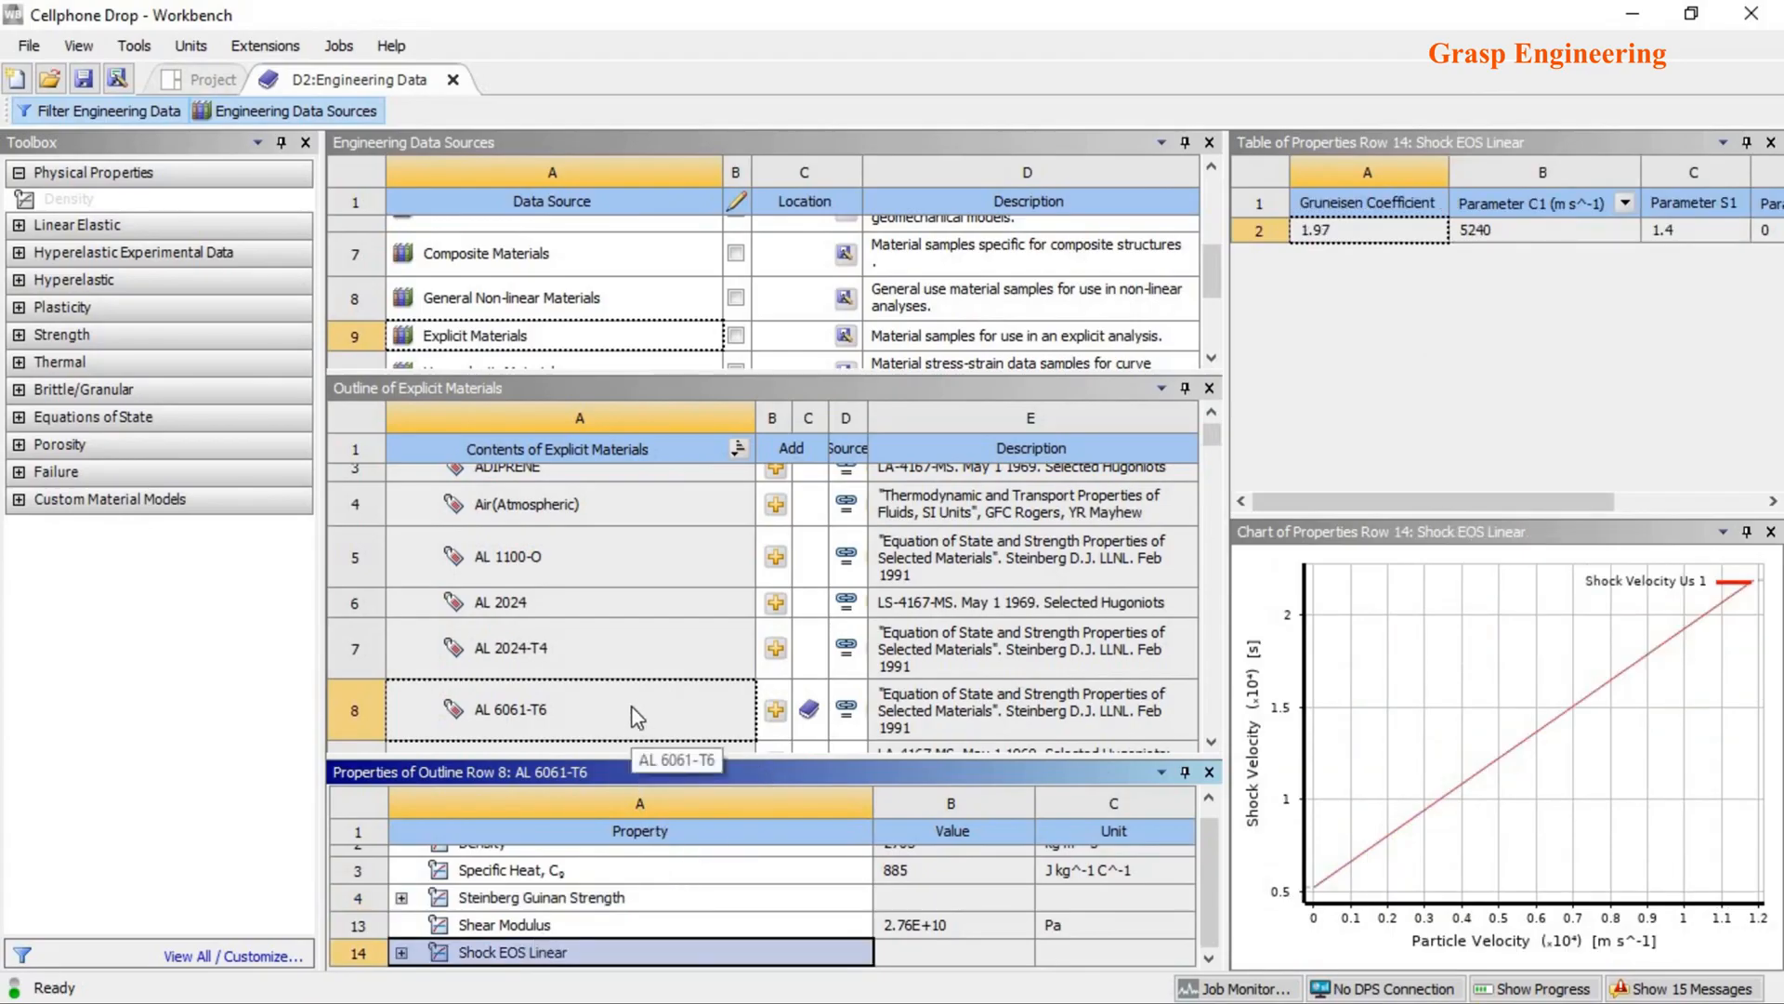
- Enlarge the data source list and display the contents of the General Materials library
{"action": "left_click_drag", "start_coordinate": [556, 379], "coordinate": [557, 511]}
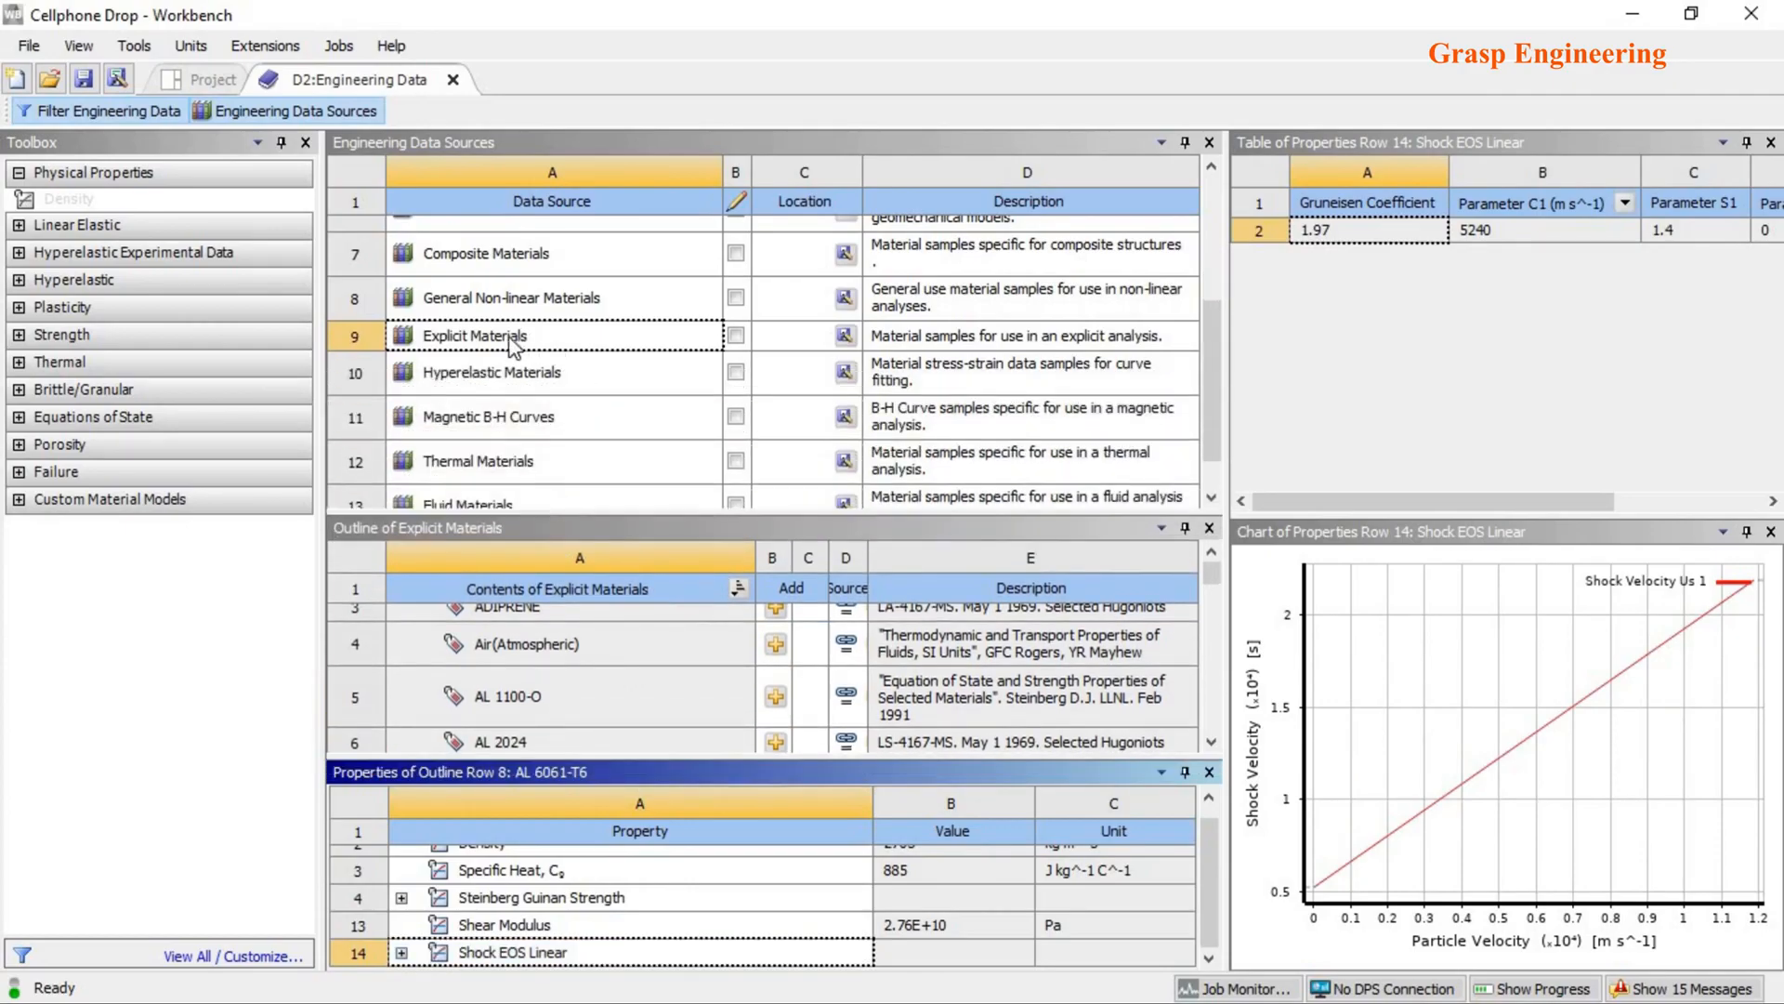
{"action": "scroll", "coordinate": [526, 360], "scroll_direction": "up", "scroll_amount": 3}
{"action": "scroll", "coordinate": [551, 432], "scroll_direction": "down", "scroll_amount": 3}
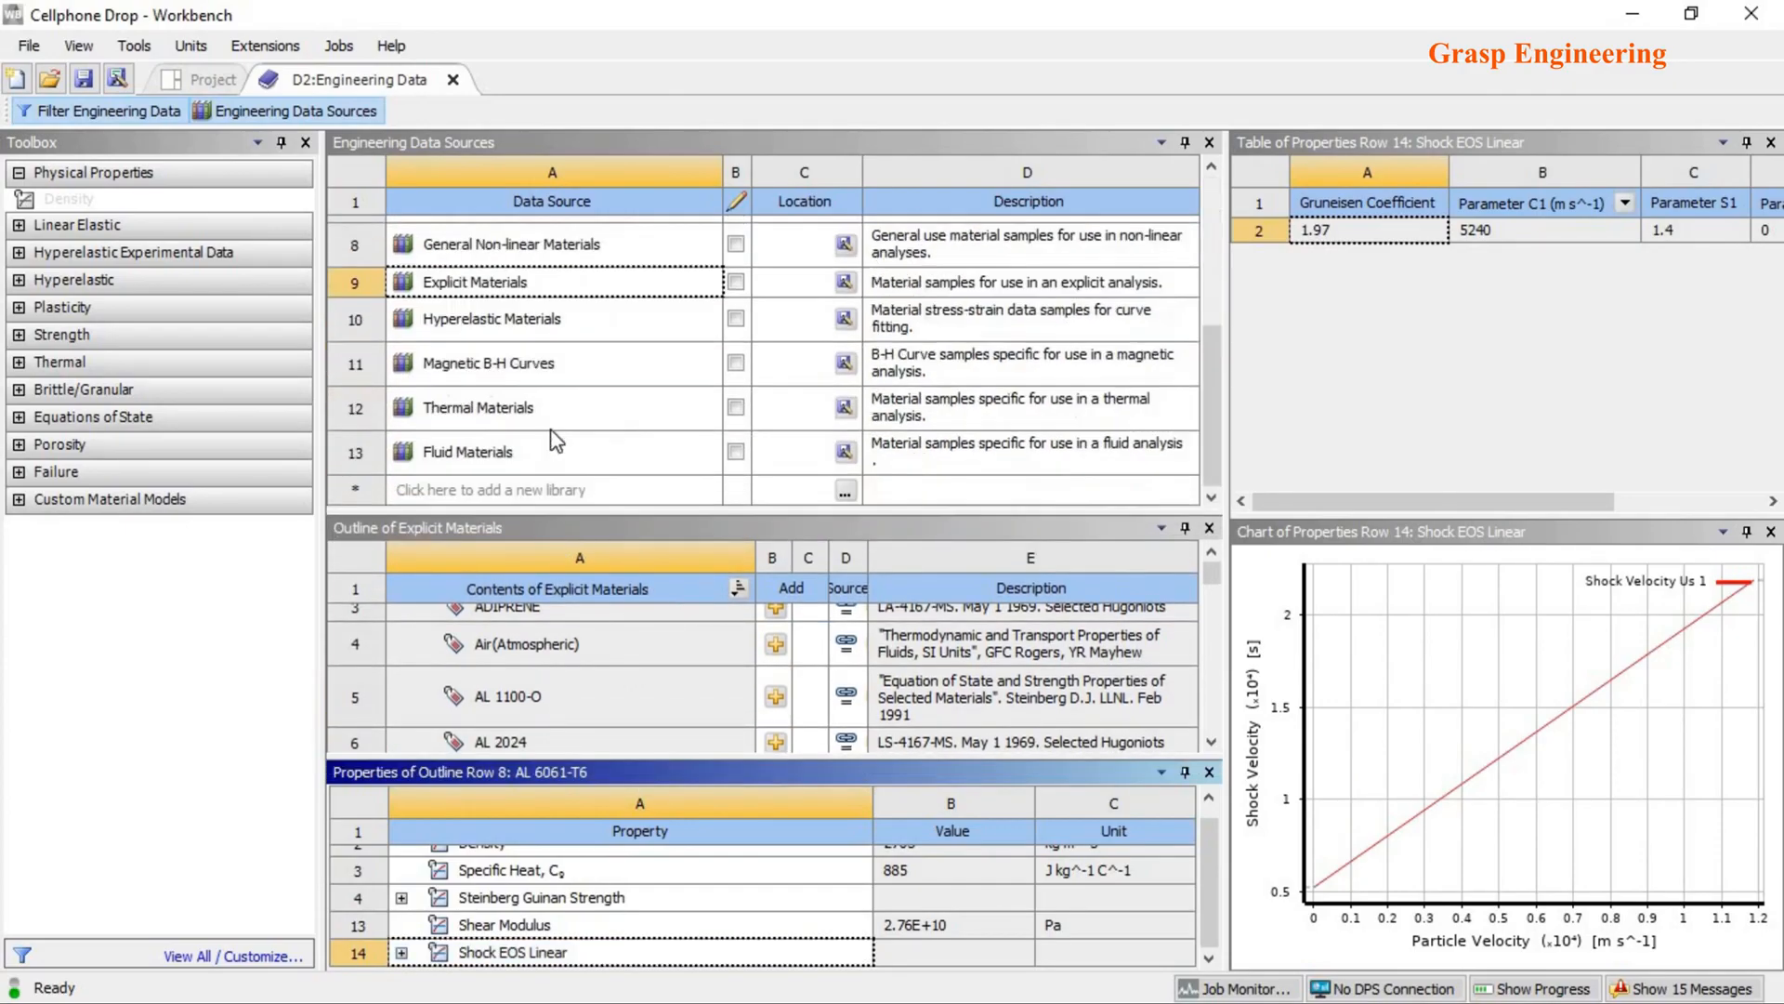
{"action": "scroll", "coordinate": [552, 432], "scroll_direction": "up", "scroll_amount": 5}
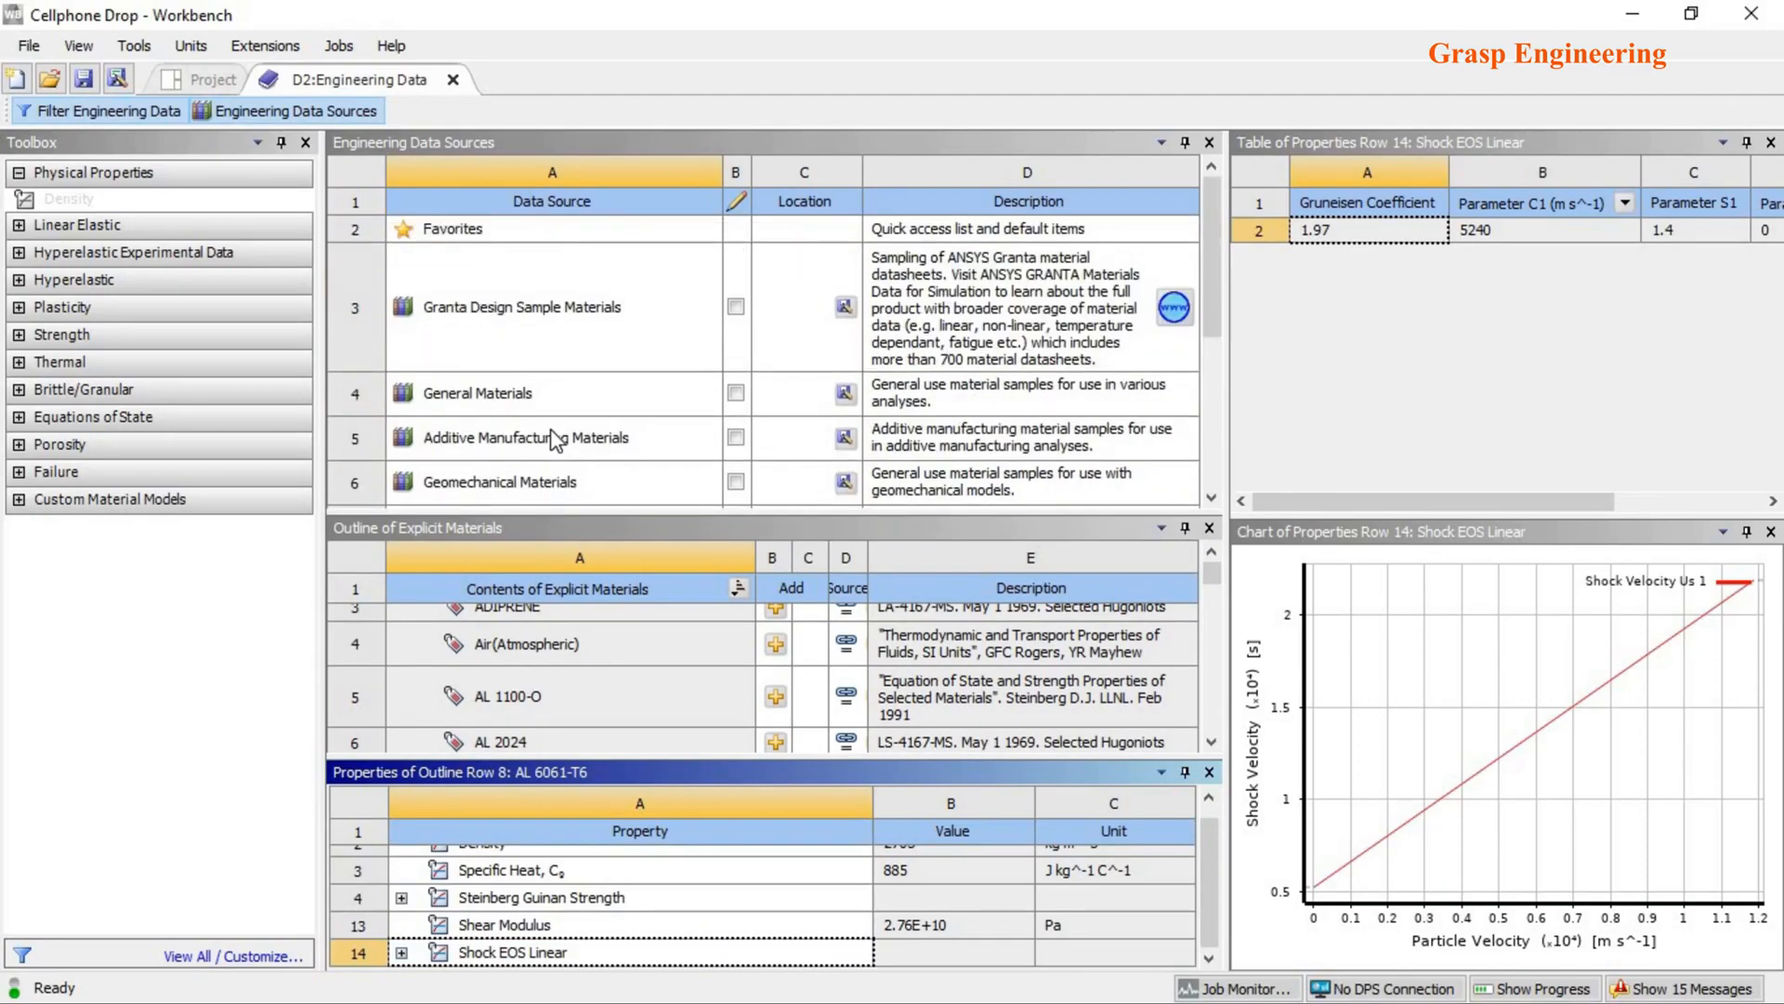
{"action": "left_click", "coordinate": [470, 399]}
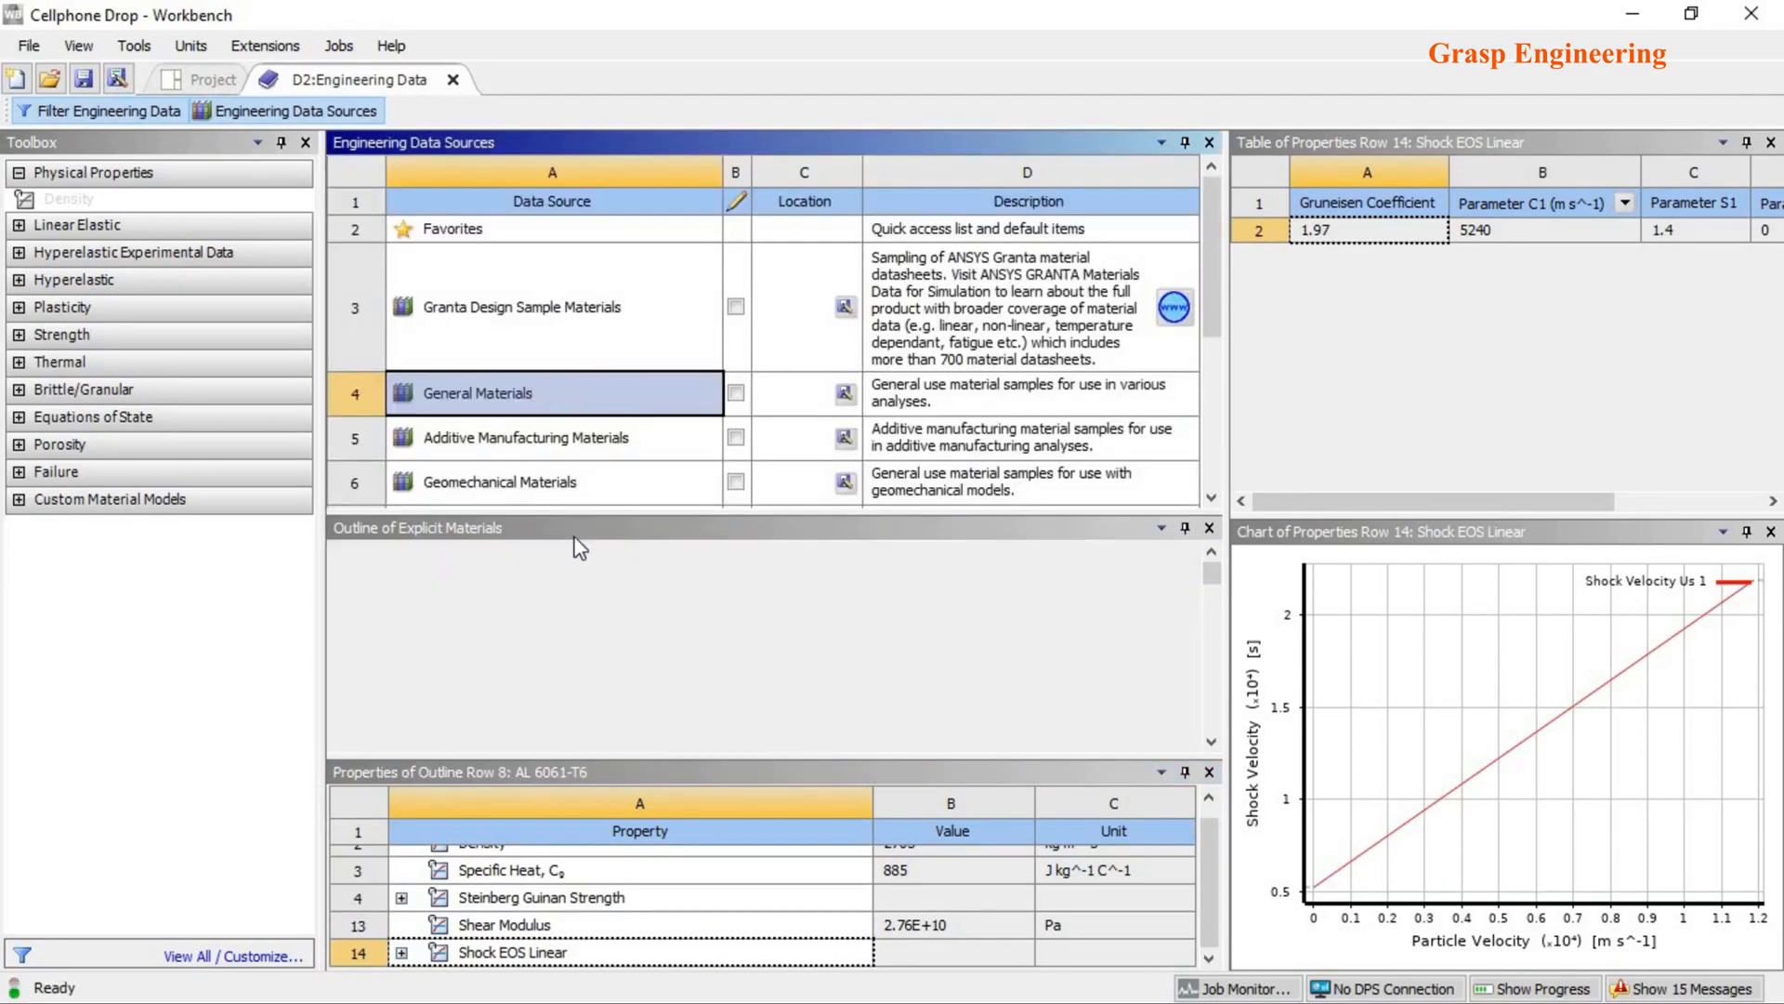
{"action": "left_click", "coordinate": [529, 665]}
{"action": "scroll", "coordinate": [529, 674], "scroll_direction": "up", "scroll_amount": 5}
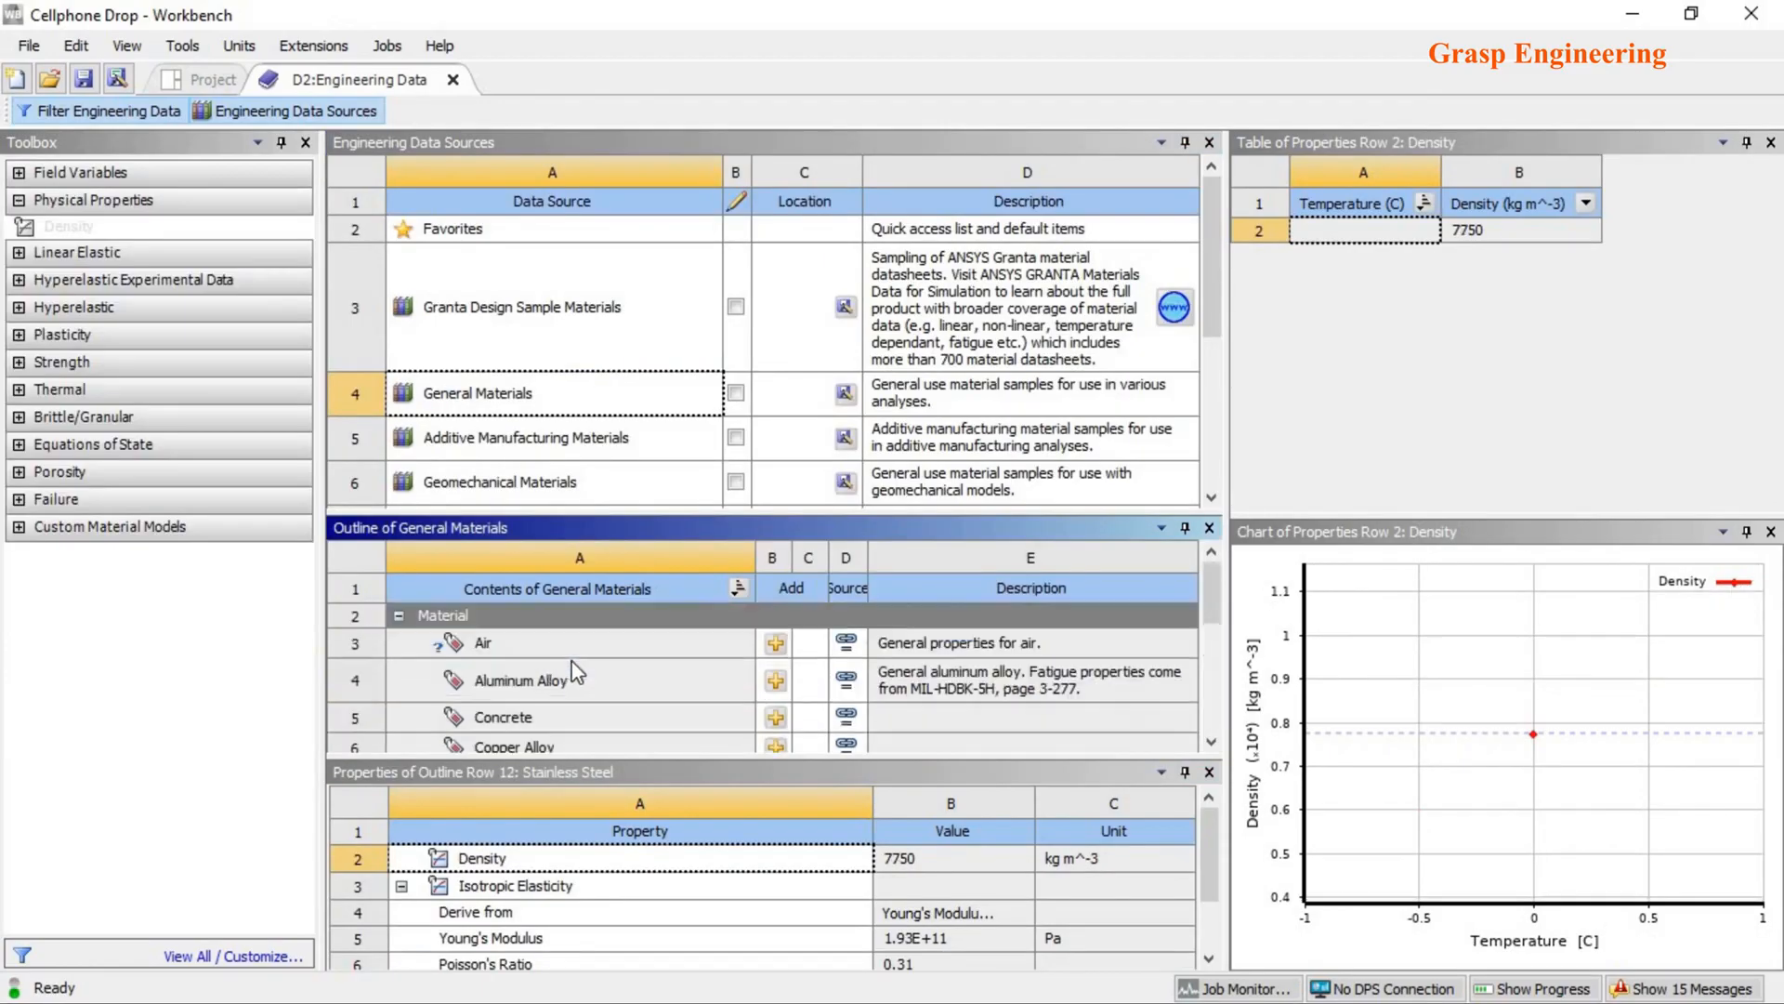
- Examine the Isotropic Elasticity properties of Aluminum Alloy in the General Materials library, enlarging the properties area
{"action": "left_click", "coordinate": [528, 682]}
{"action": "left_click_drag", "start_coordinate": [602, 759], "coordinate": [611, 654]}
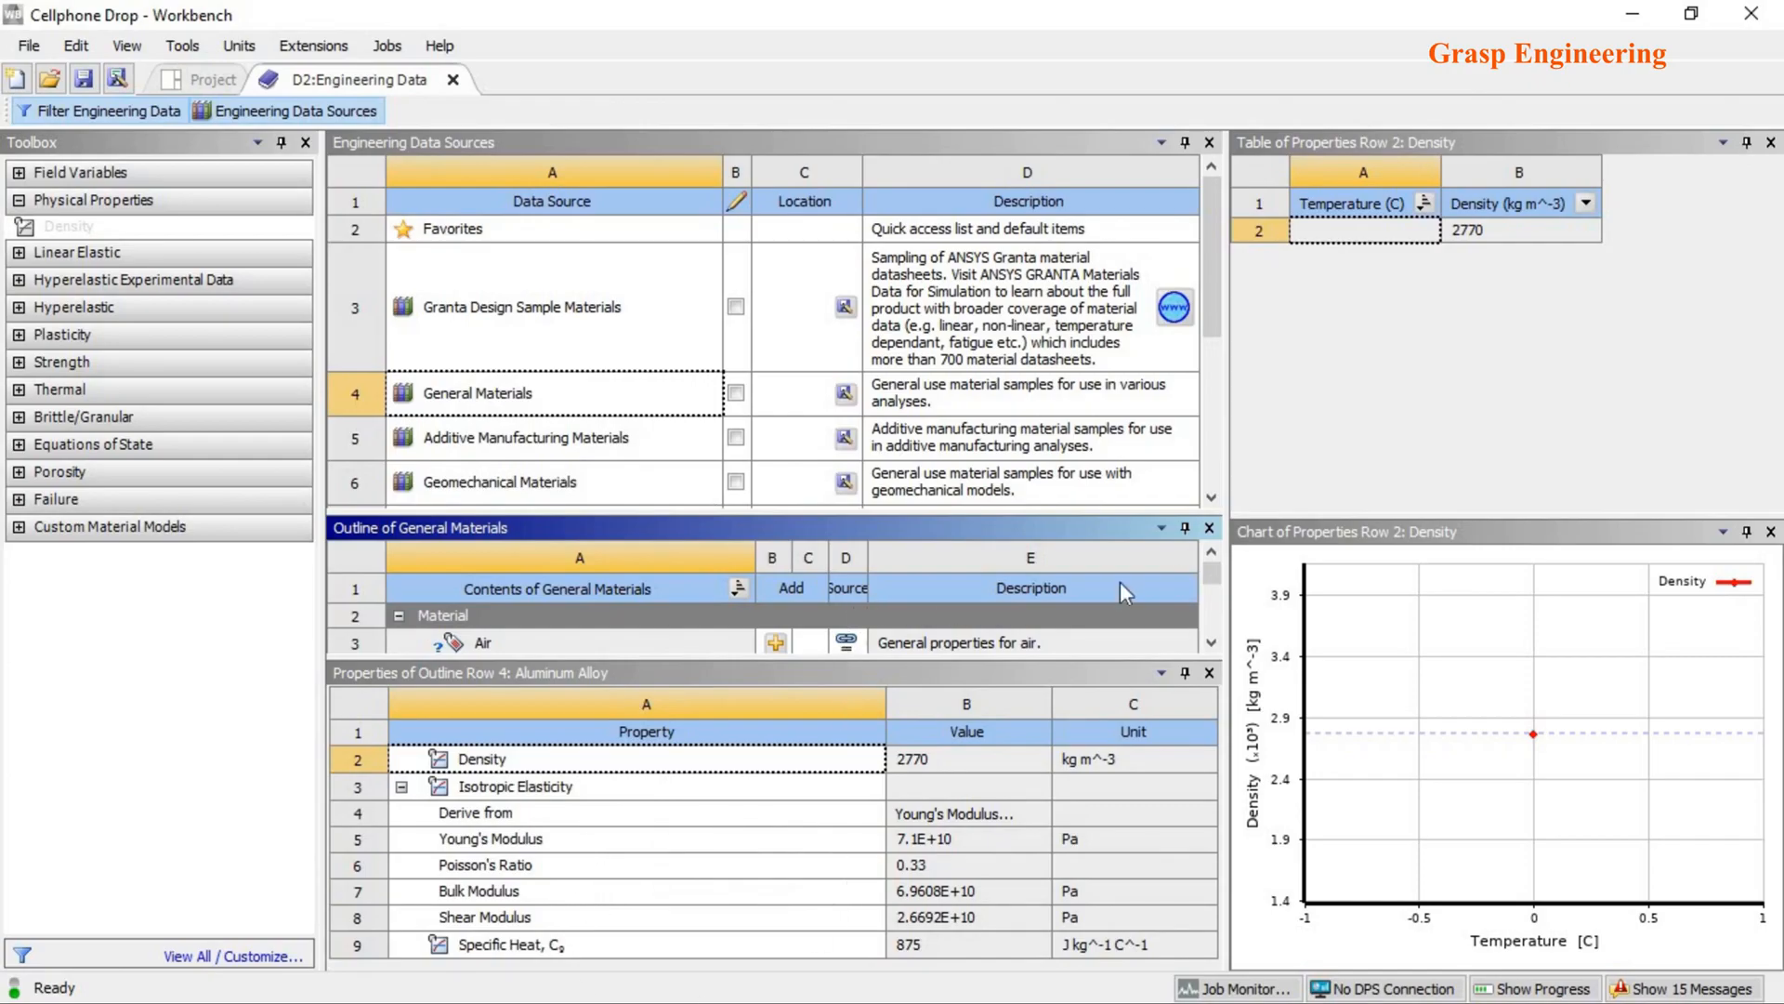
{"action": "left_click_drag", "start_coordinate": [1270, 408], "coordinate": [1343, 399]}
{"action": "left_click_drag", "start_coordinate": [707, 660], "coordinate": [753, 666]}
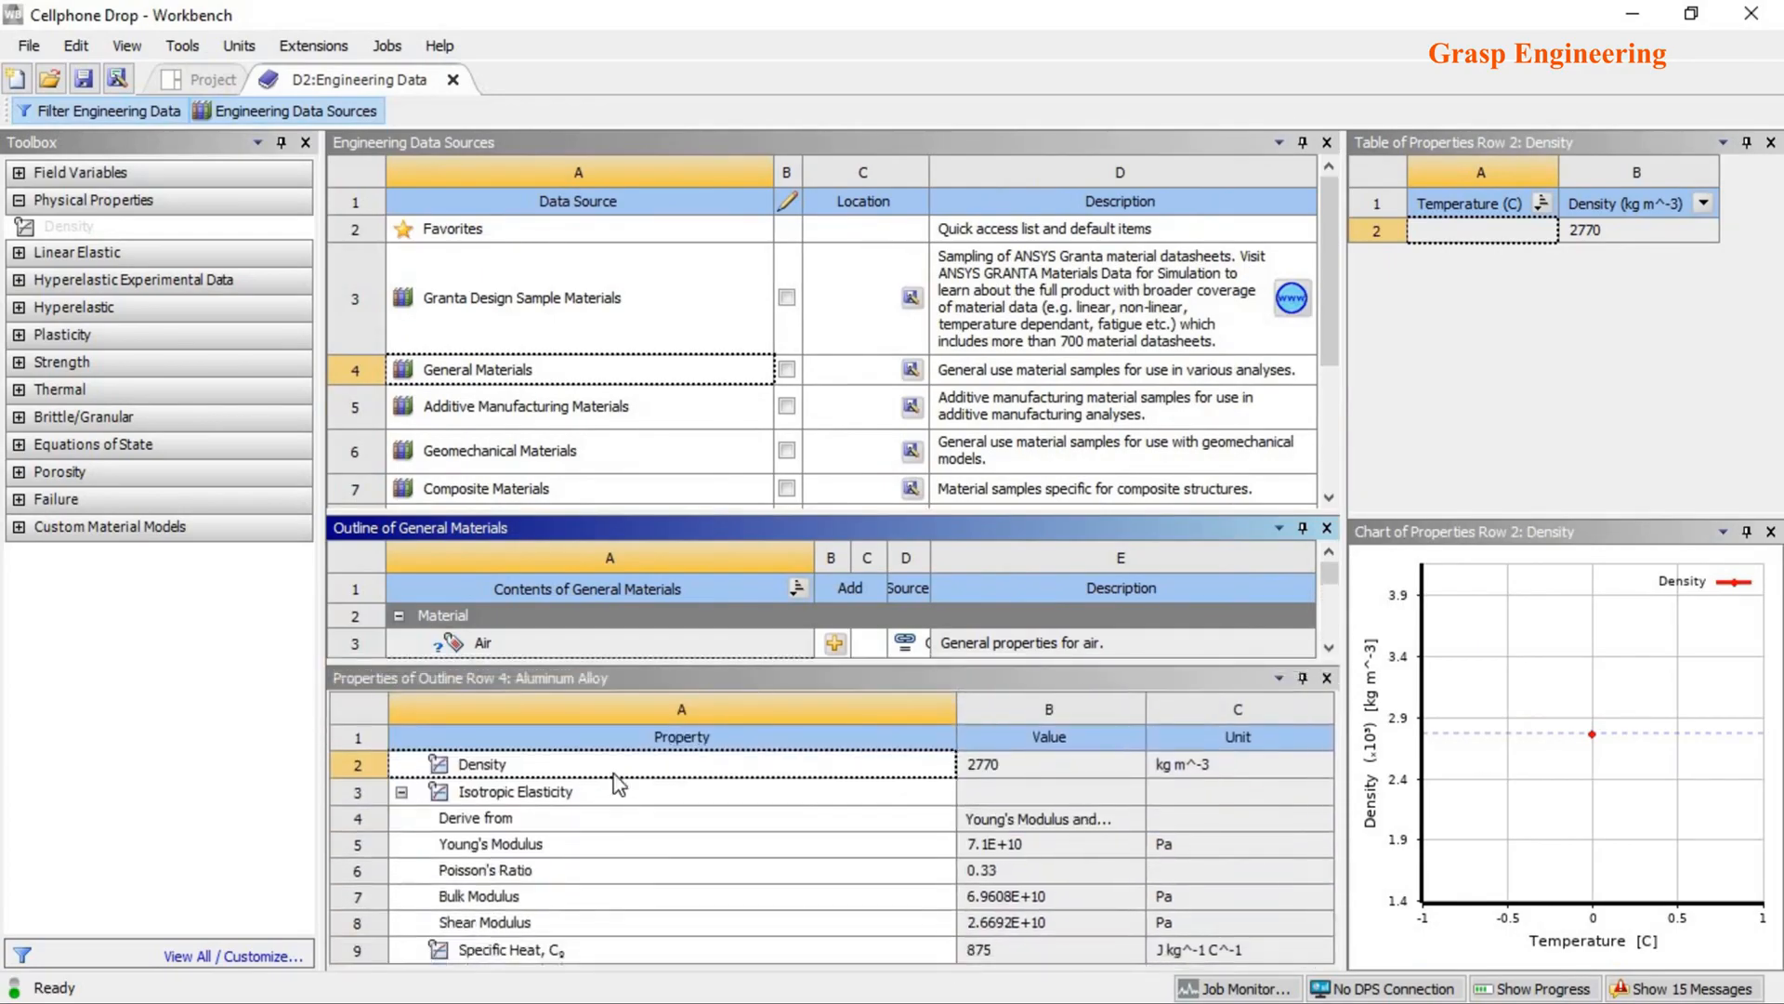
{"action": "left_click", "coordinate": [516, 791]}
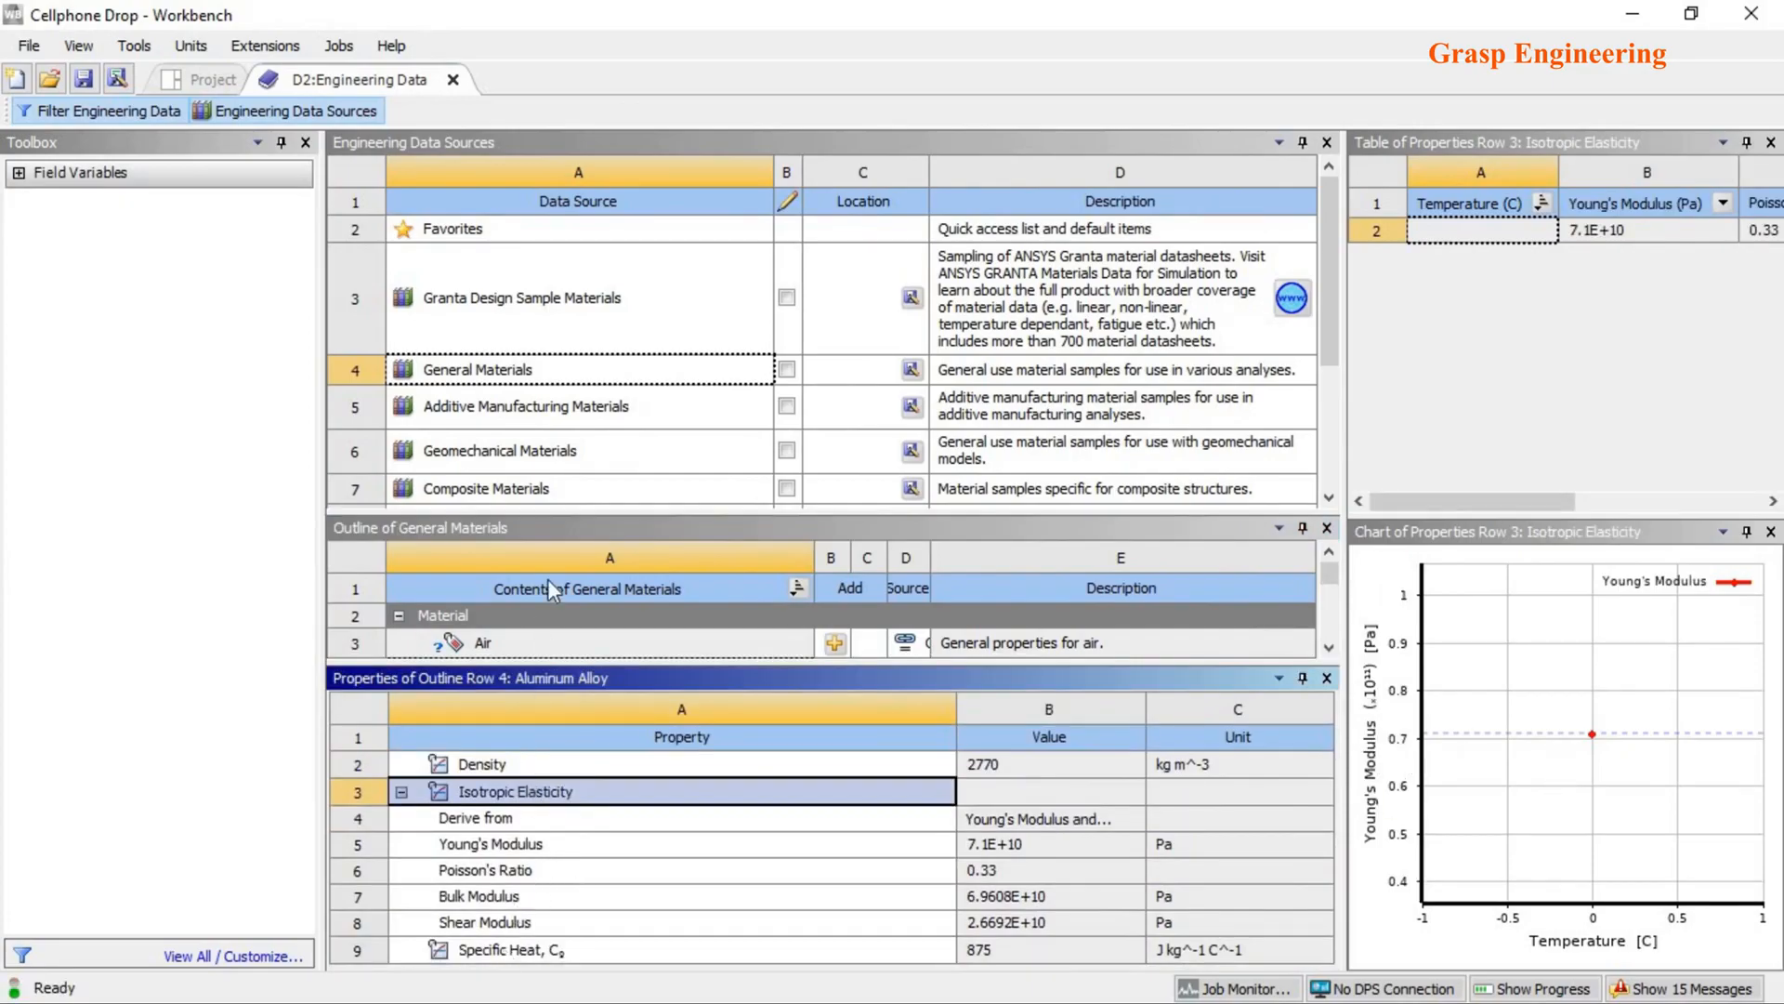
- Examine Aluminum Alloy's Bilinear Isotropic Hardening in the Engineering Data of system B (Front Face Impact), and the available plasticity models
{"action": "left_click", "coordinate": [210, 80]}
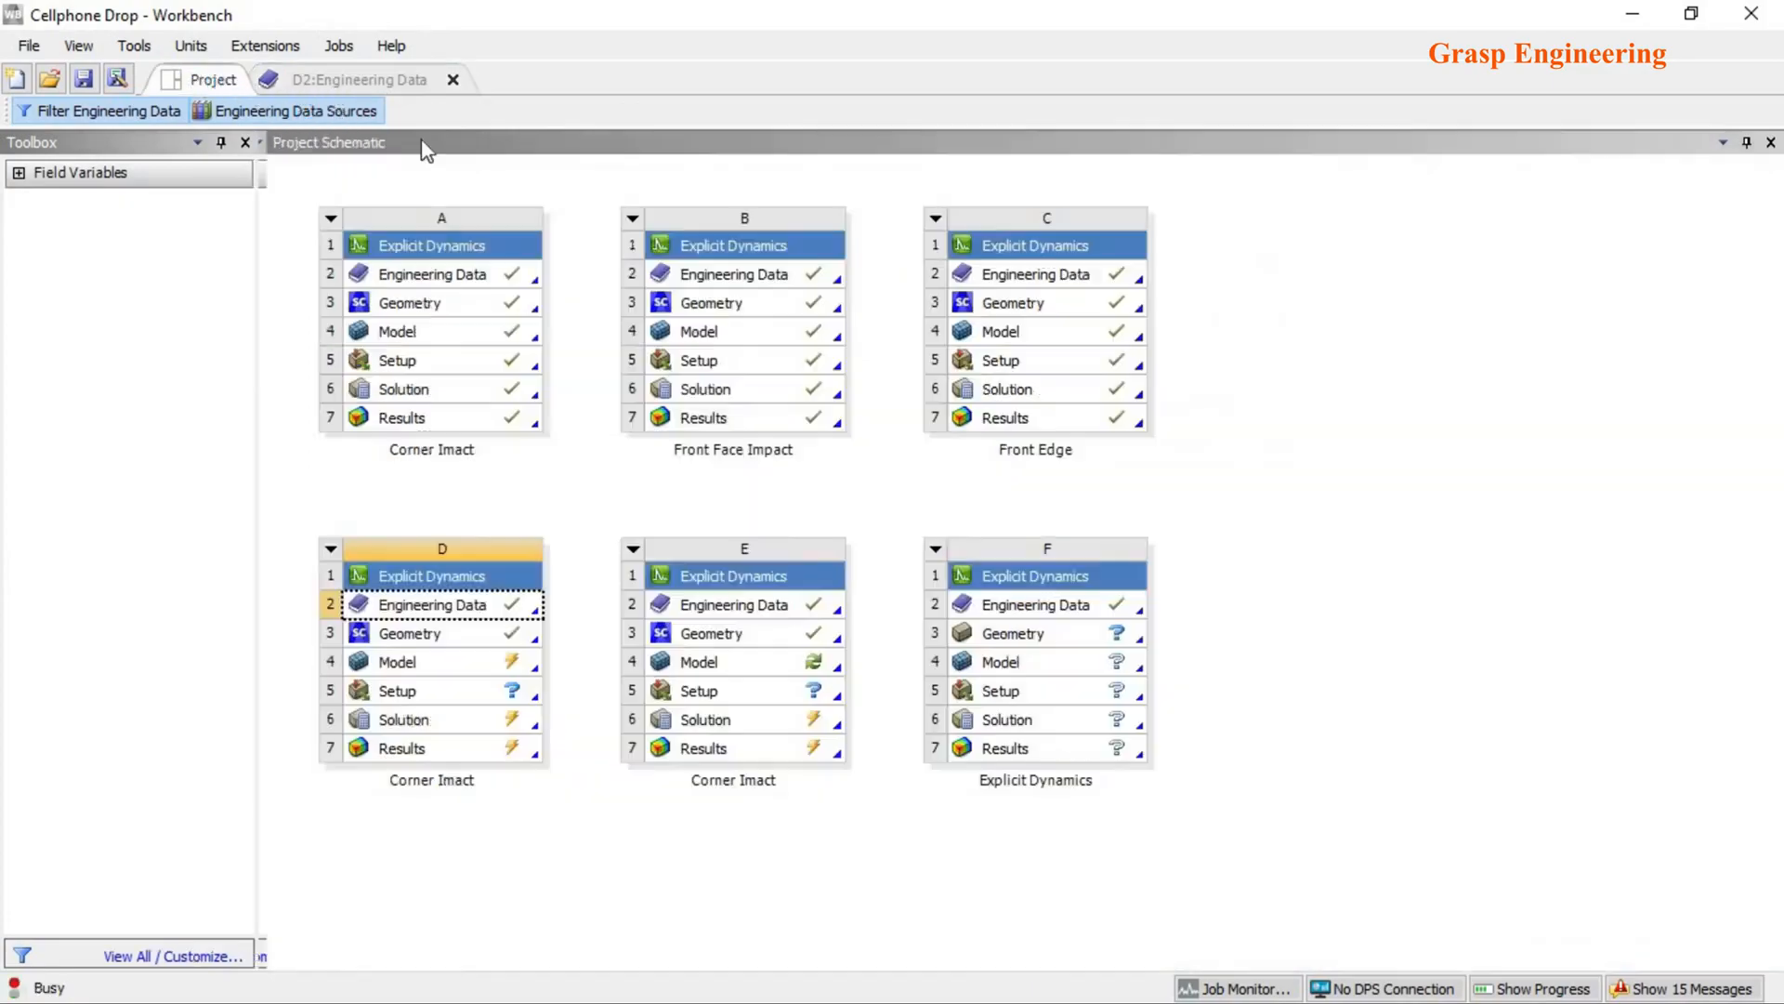
{"action": "double_click", "coordinate": [728, 278]}
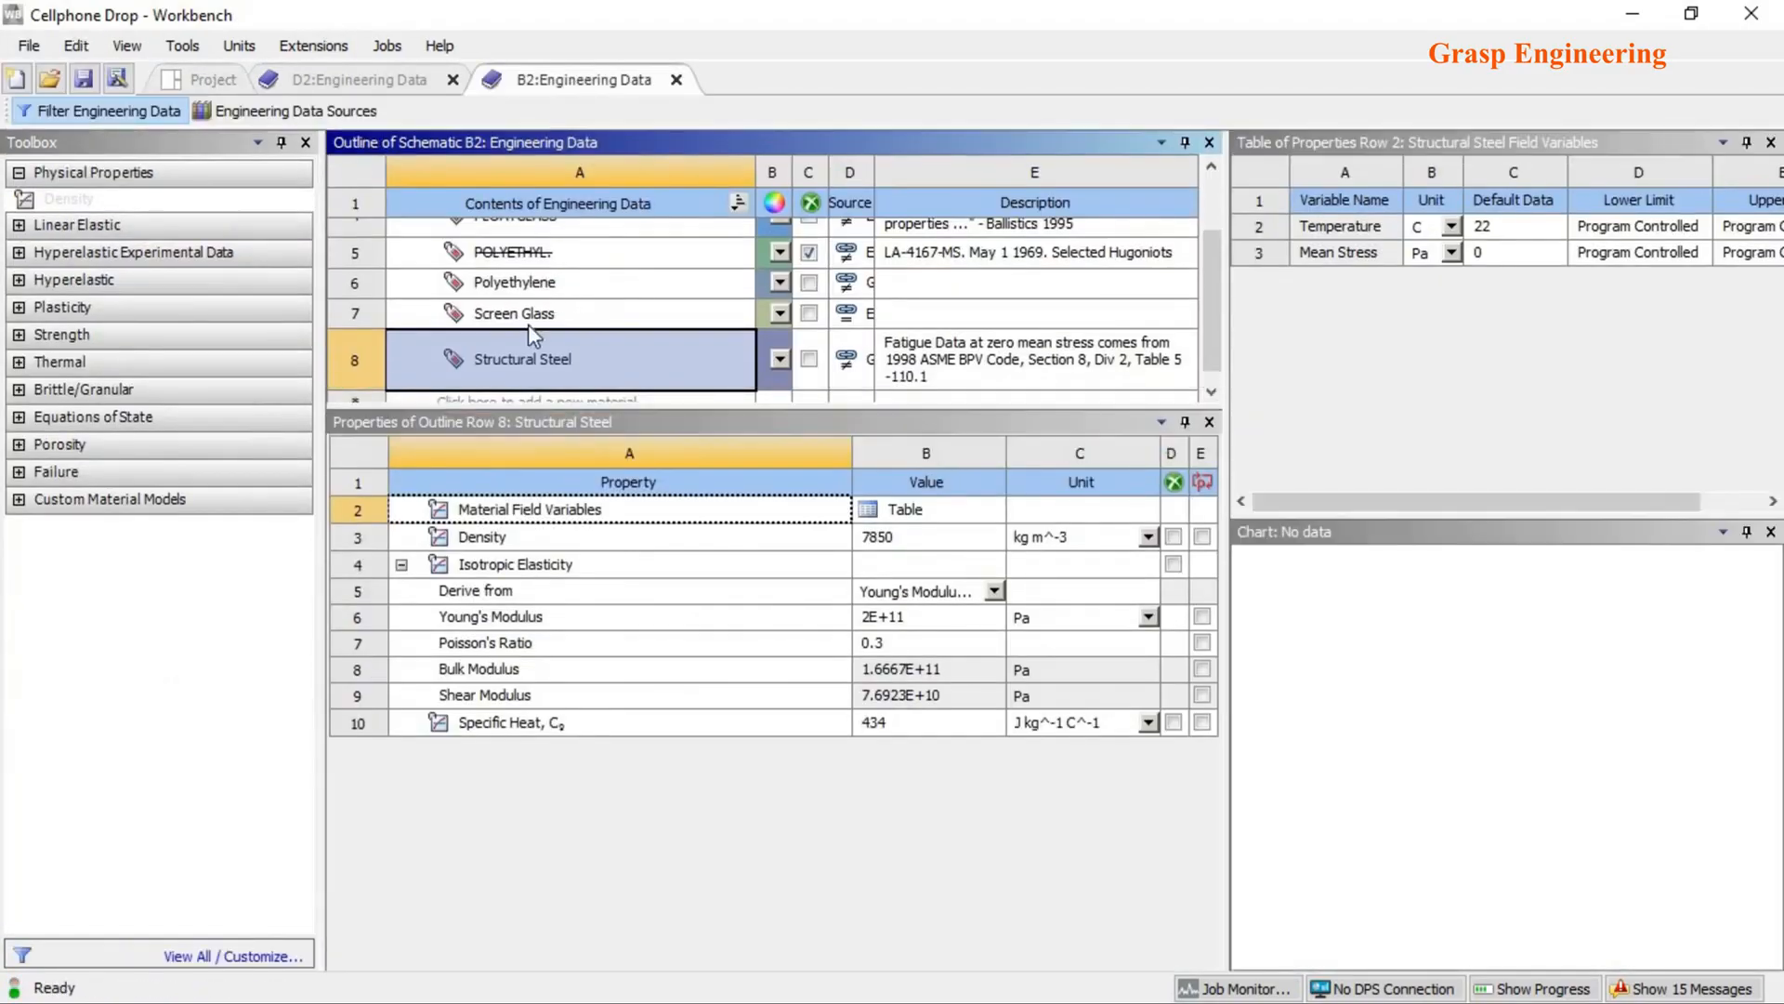
{"action": "left_click", "coordinate": [523, 278]}
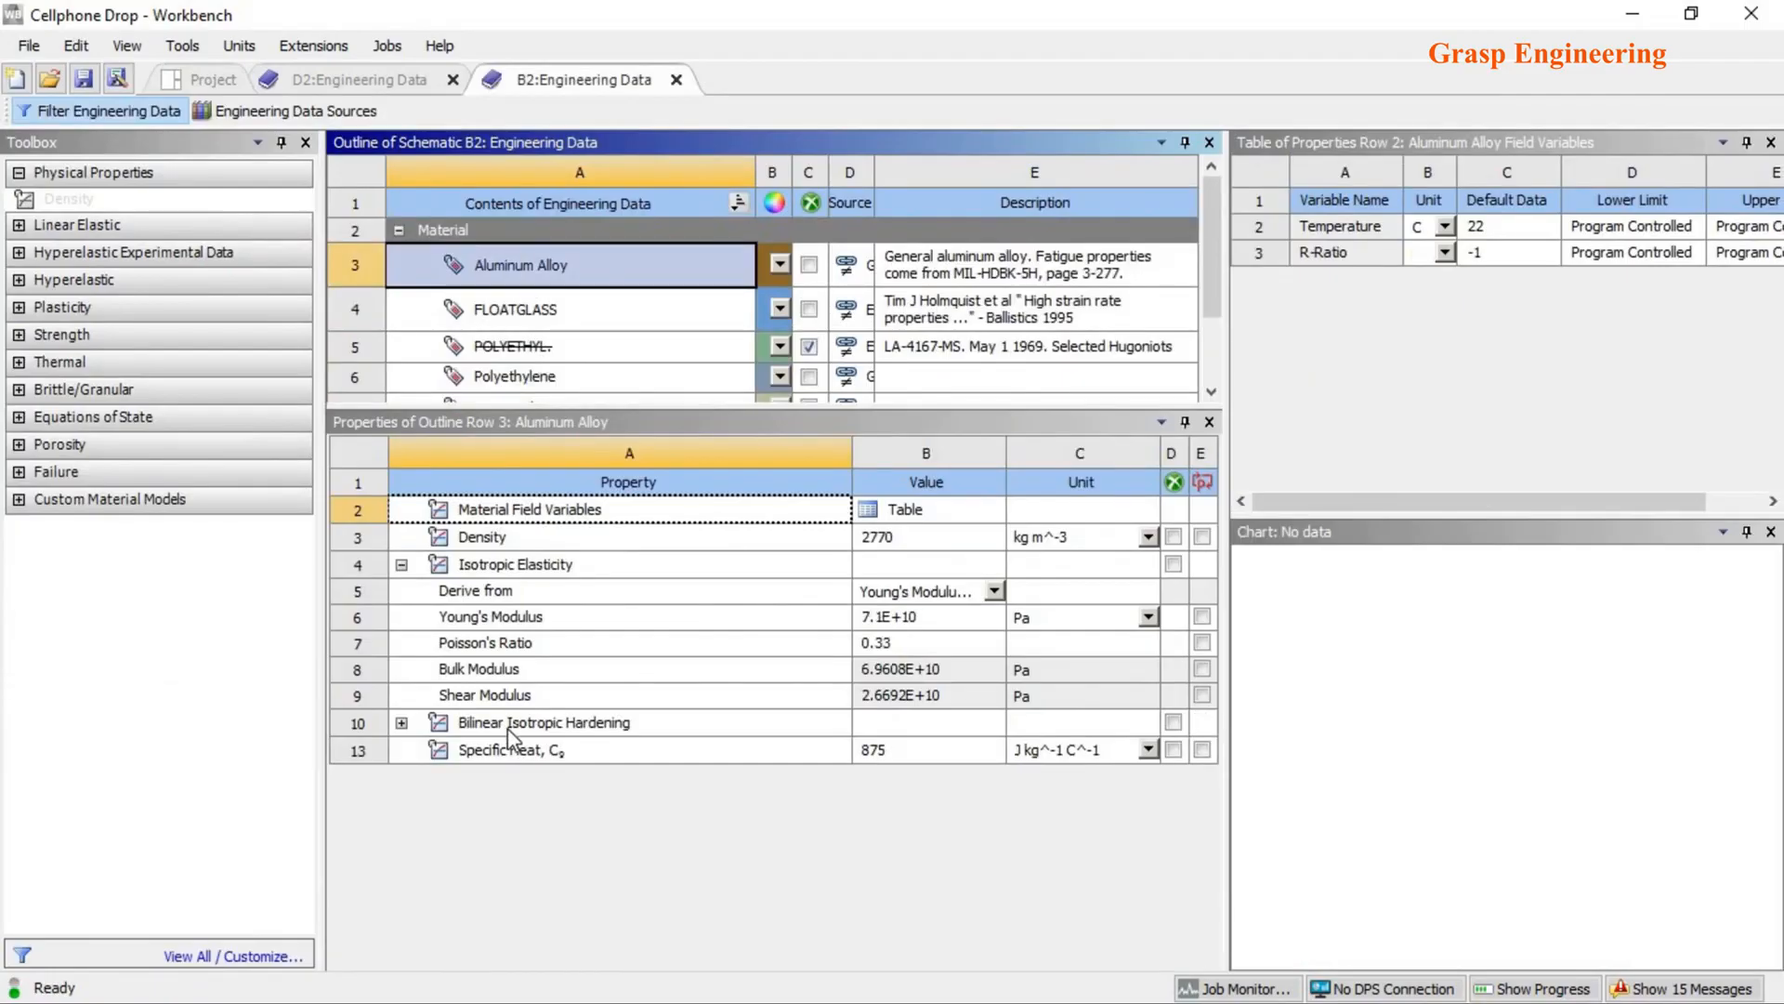
{"action": "left_click", "coordinate": [507, 725]}
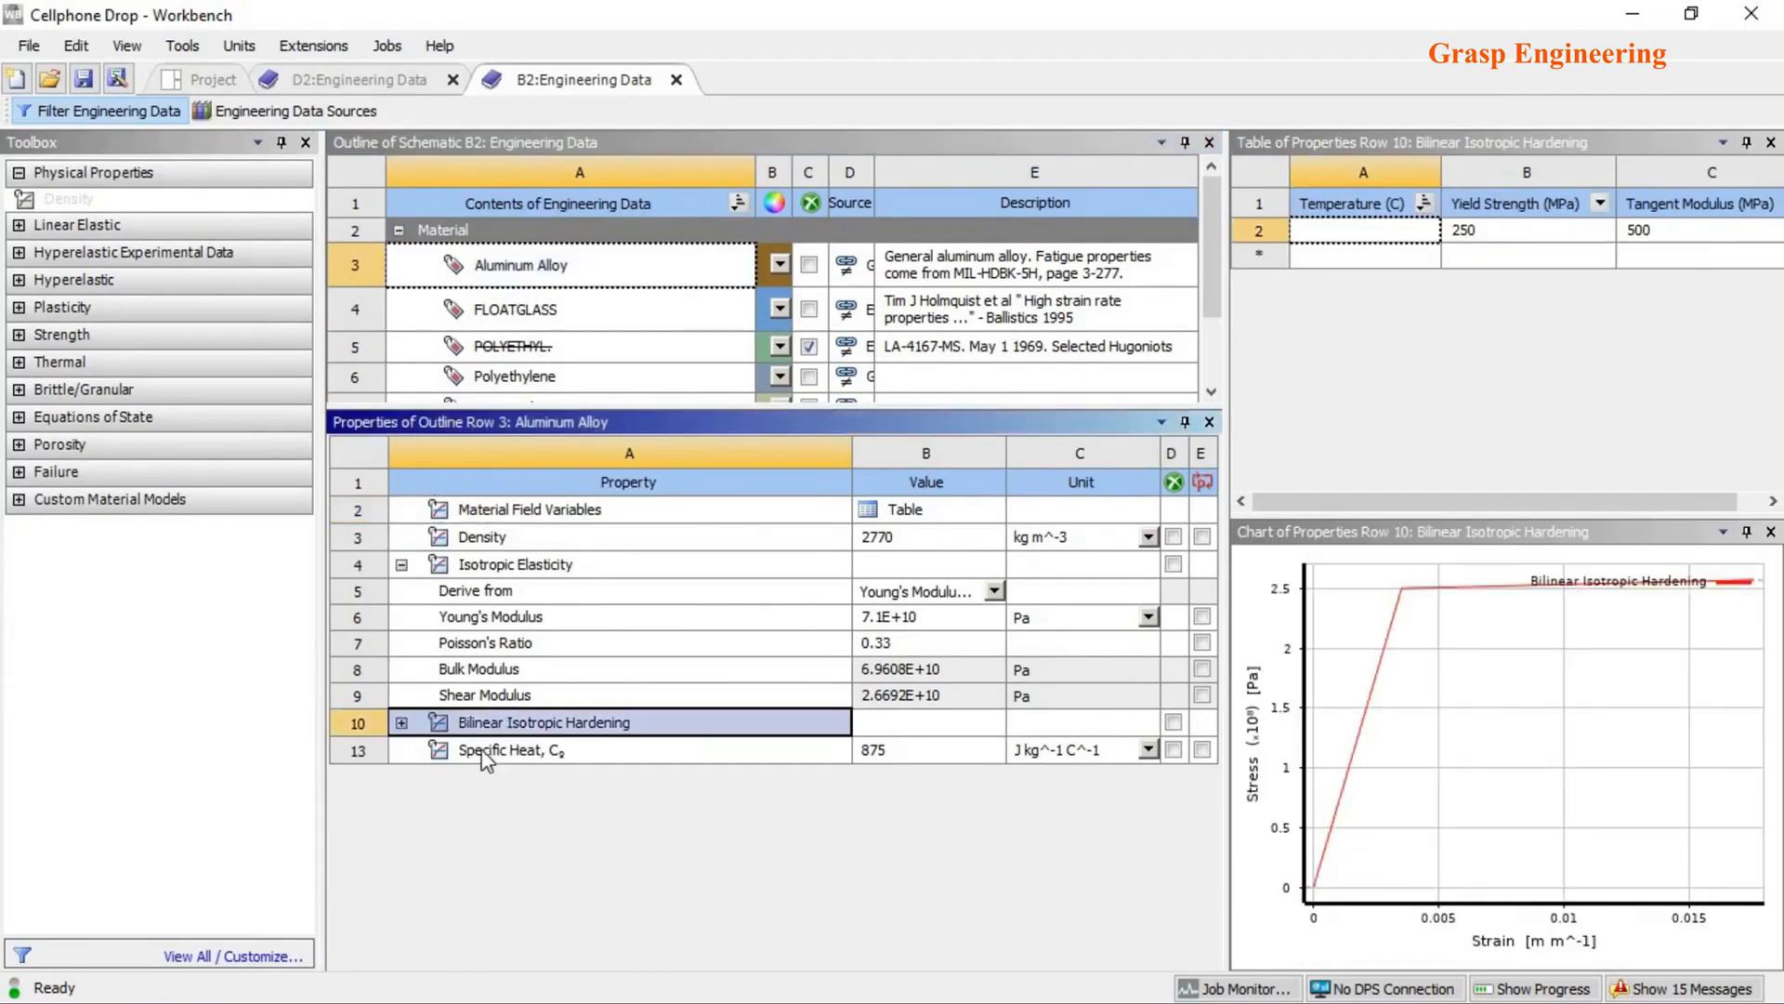
{"action": "left_click", "coordinate": [401, 724]}
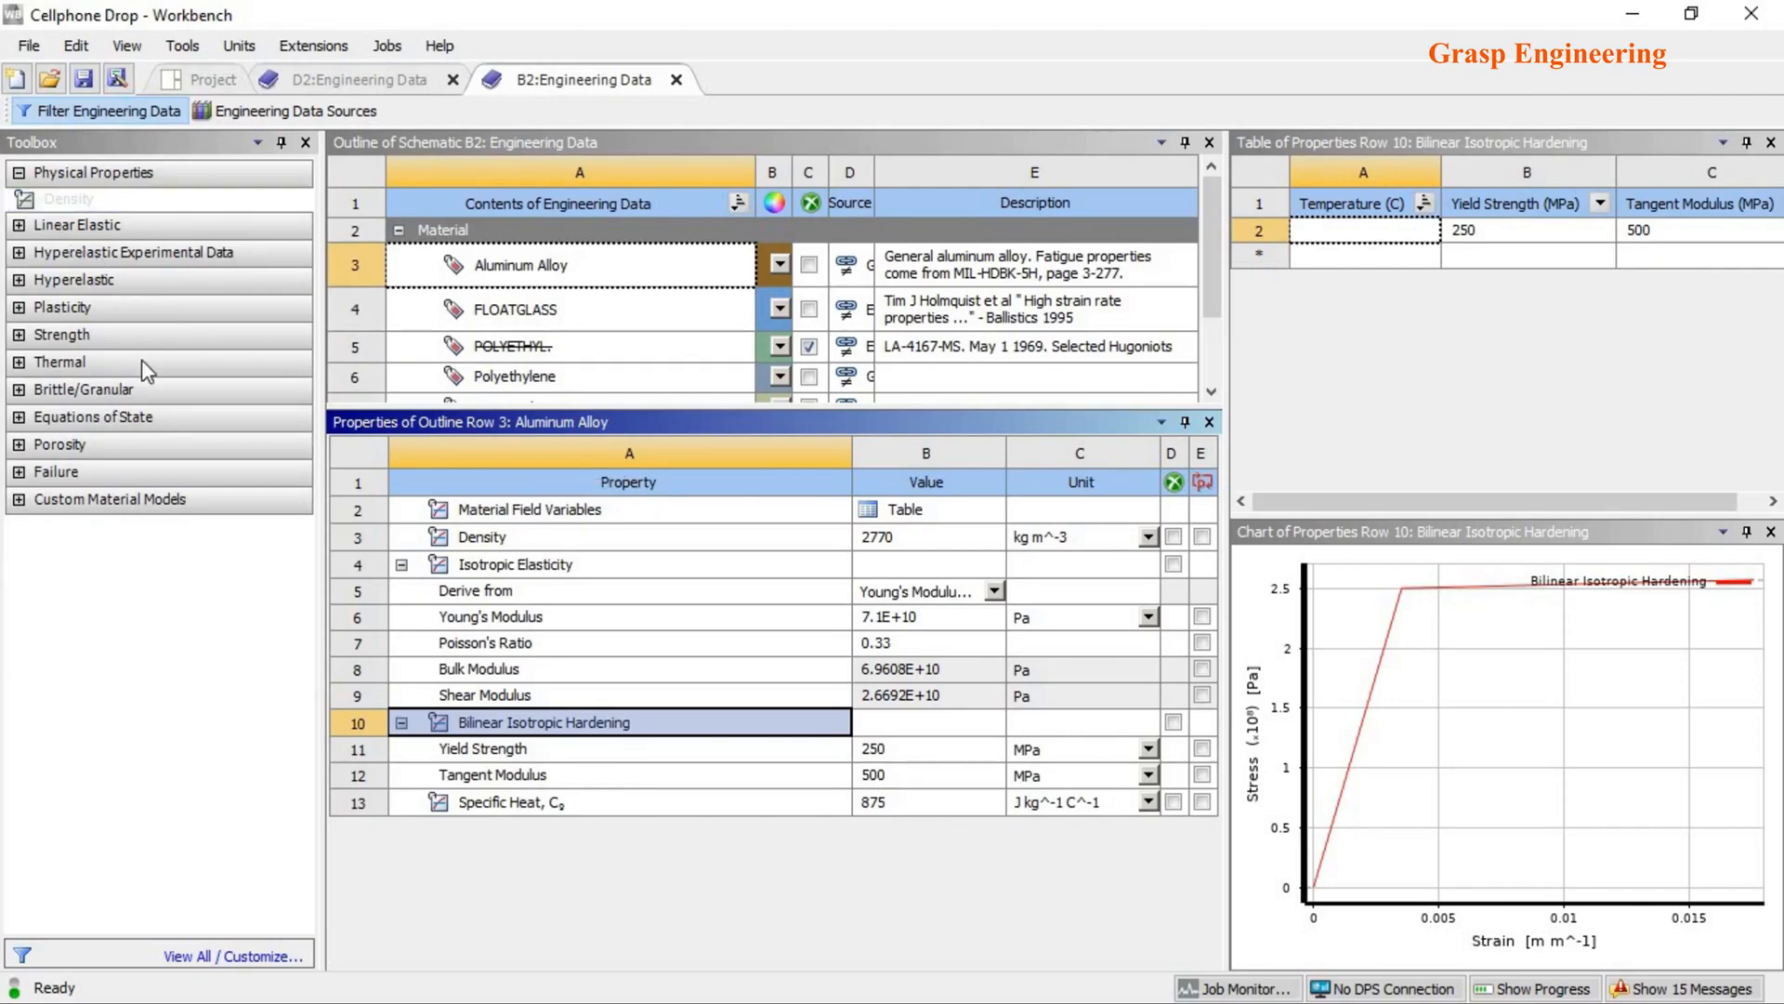
{"action": "left_click", "coordinate": [20, 308]}
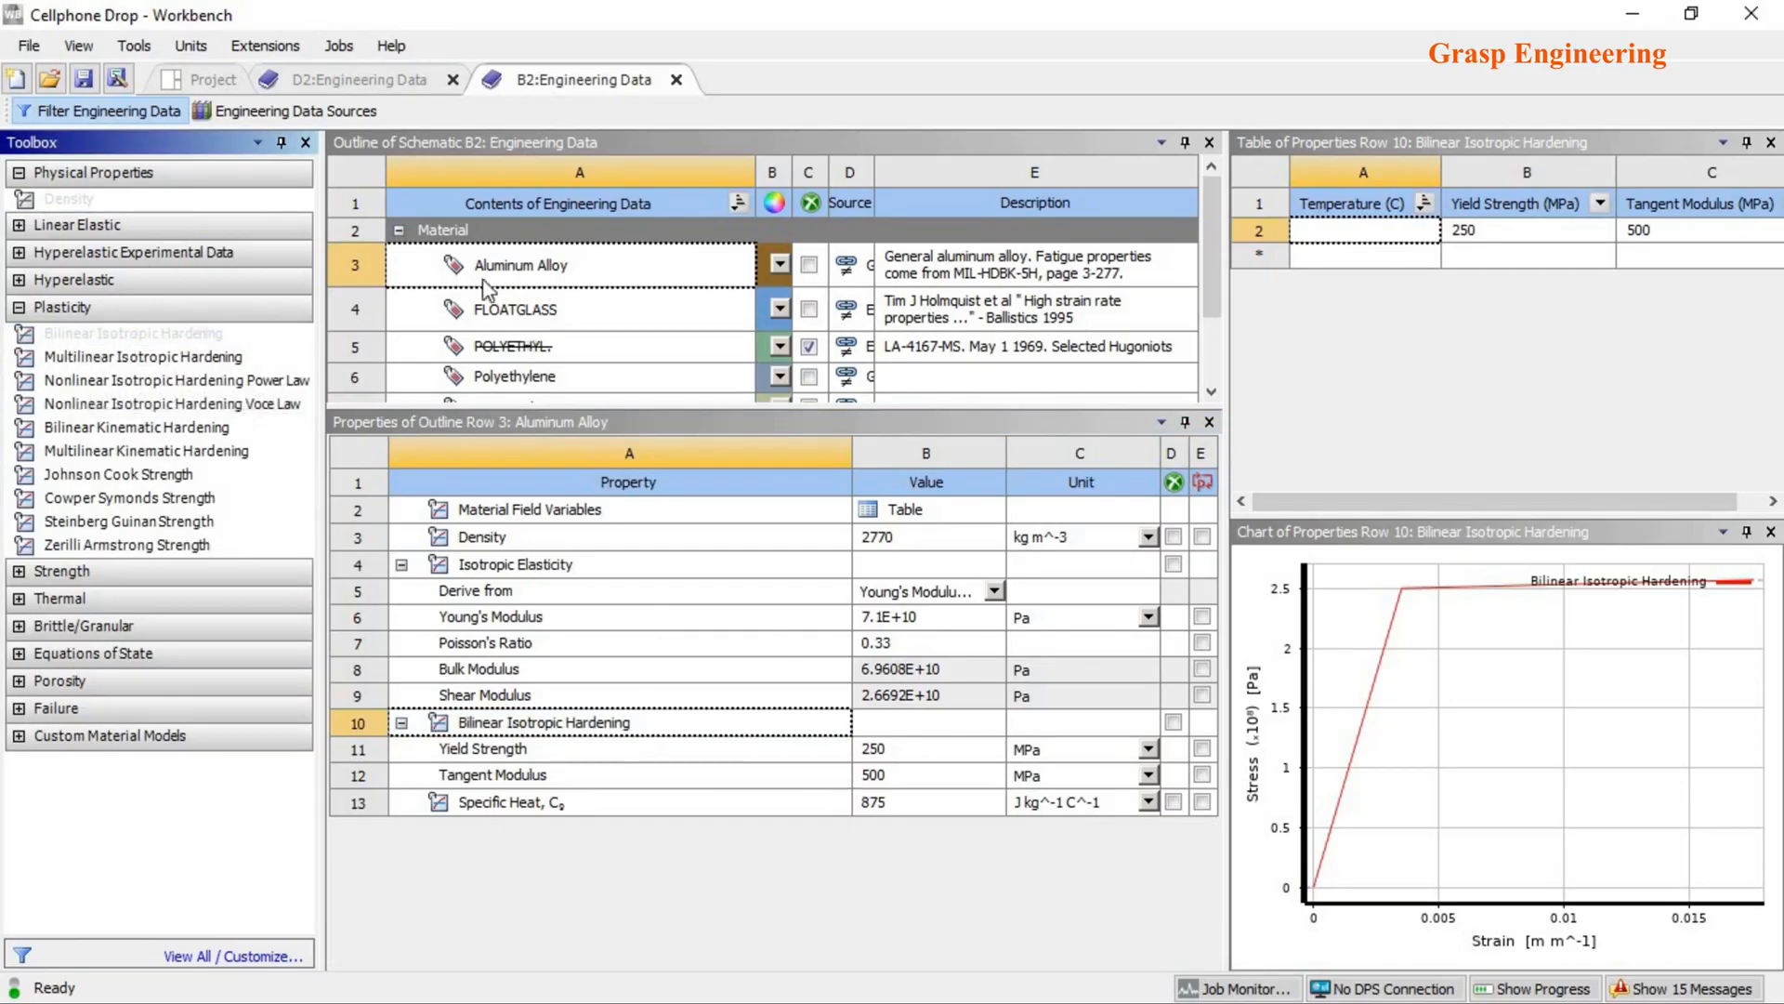
- Close both Engineering Data views and open the model of Corner Imact system D in Mechanical, re-reading the upstream data
{"action": "left_click", "coordinate": [677, 80]}
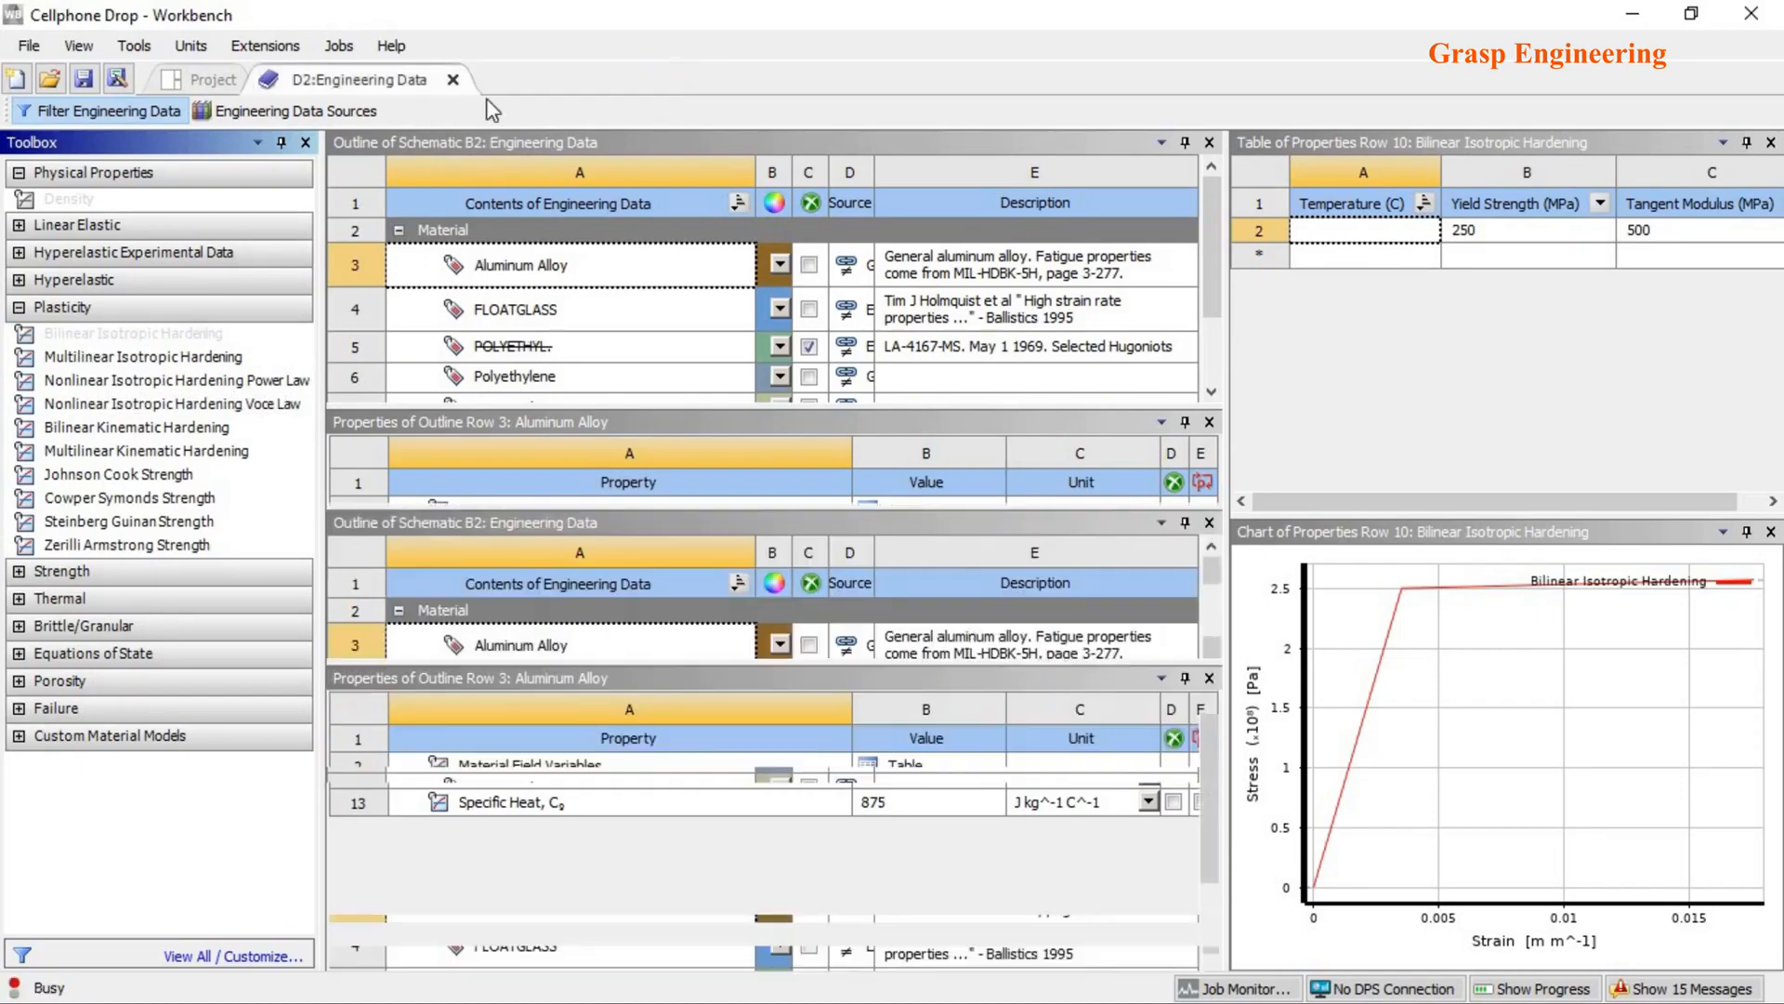
{"action": "left_click", "coordinate": [453, 80]}
{"action": "left_click", "coordinate": [452, 80]}
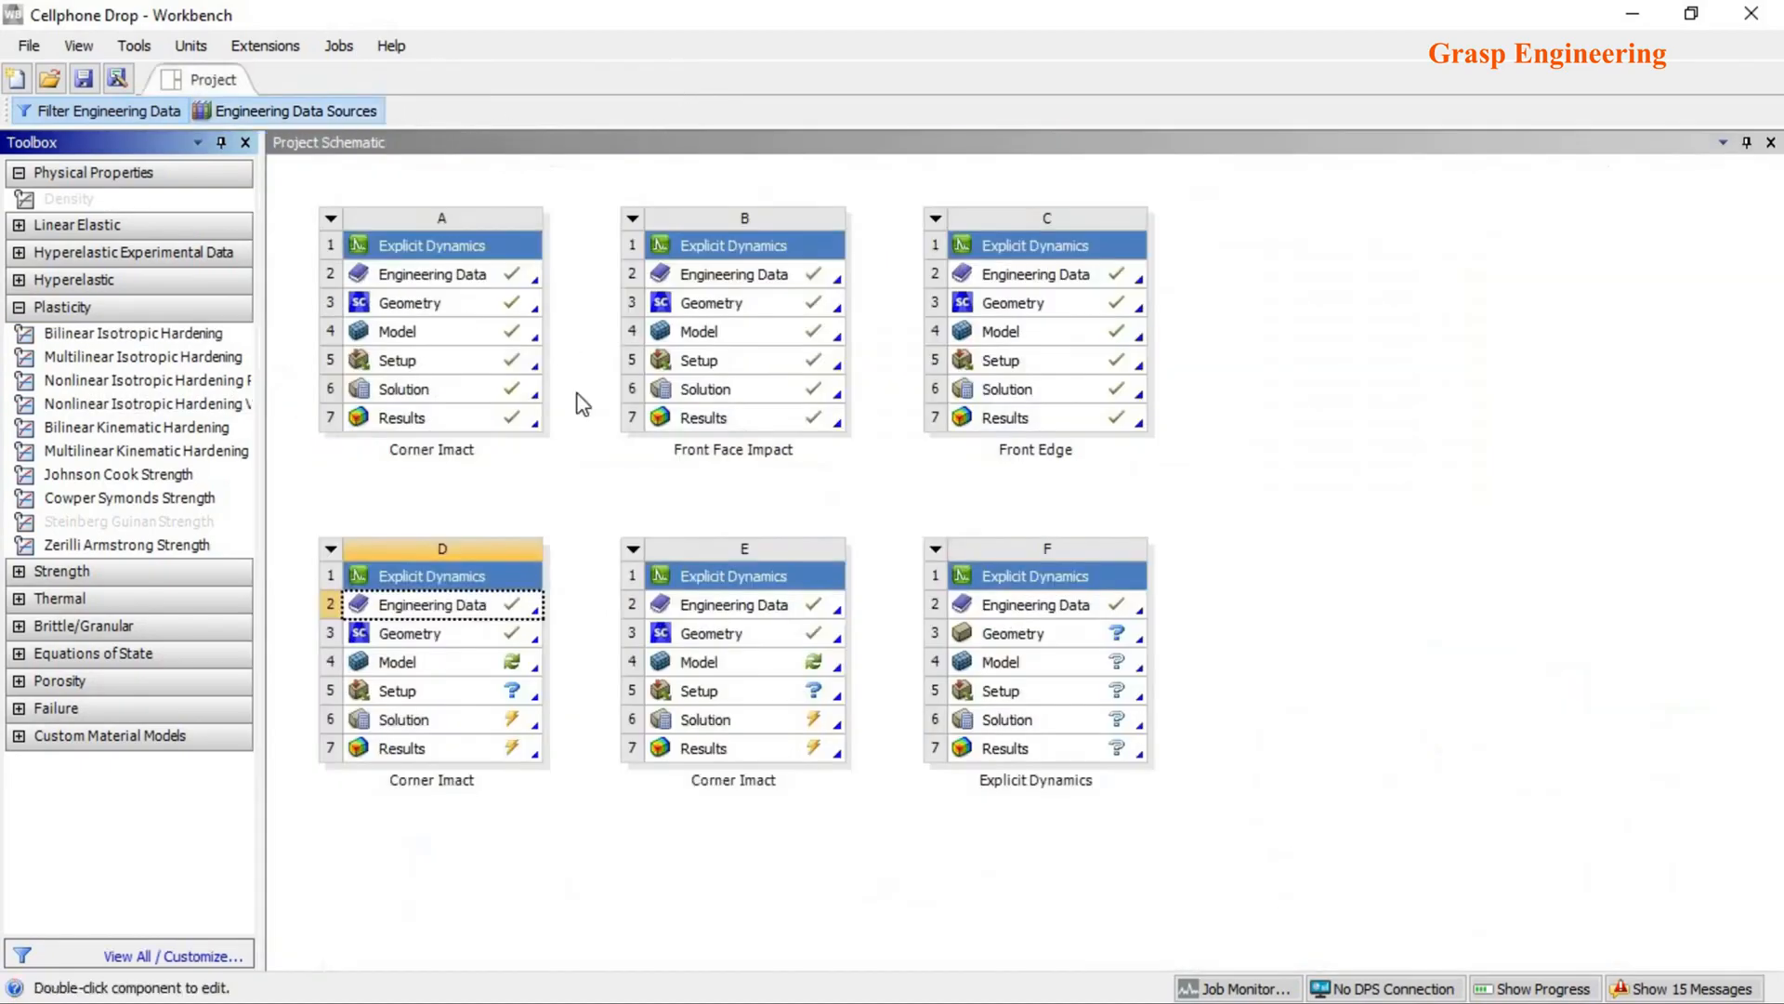
{"action": "right_click", "coordinate": [431, 663]}
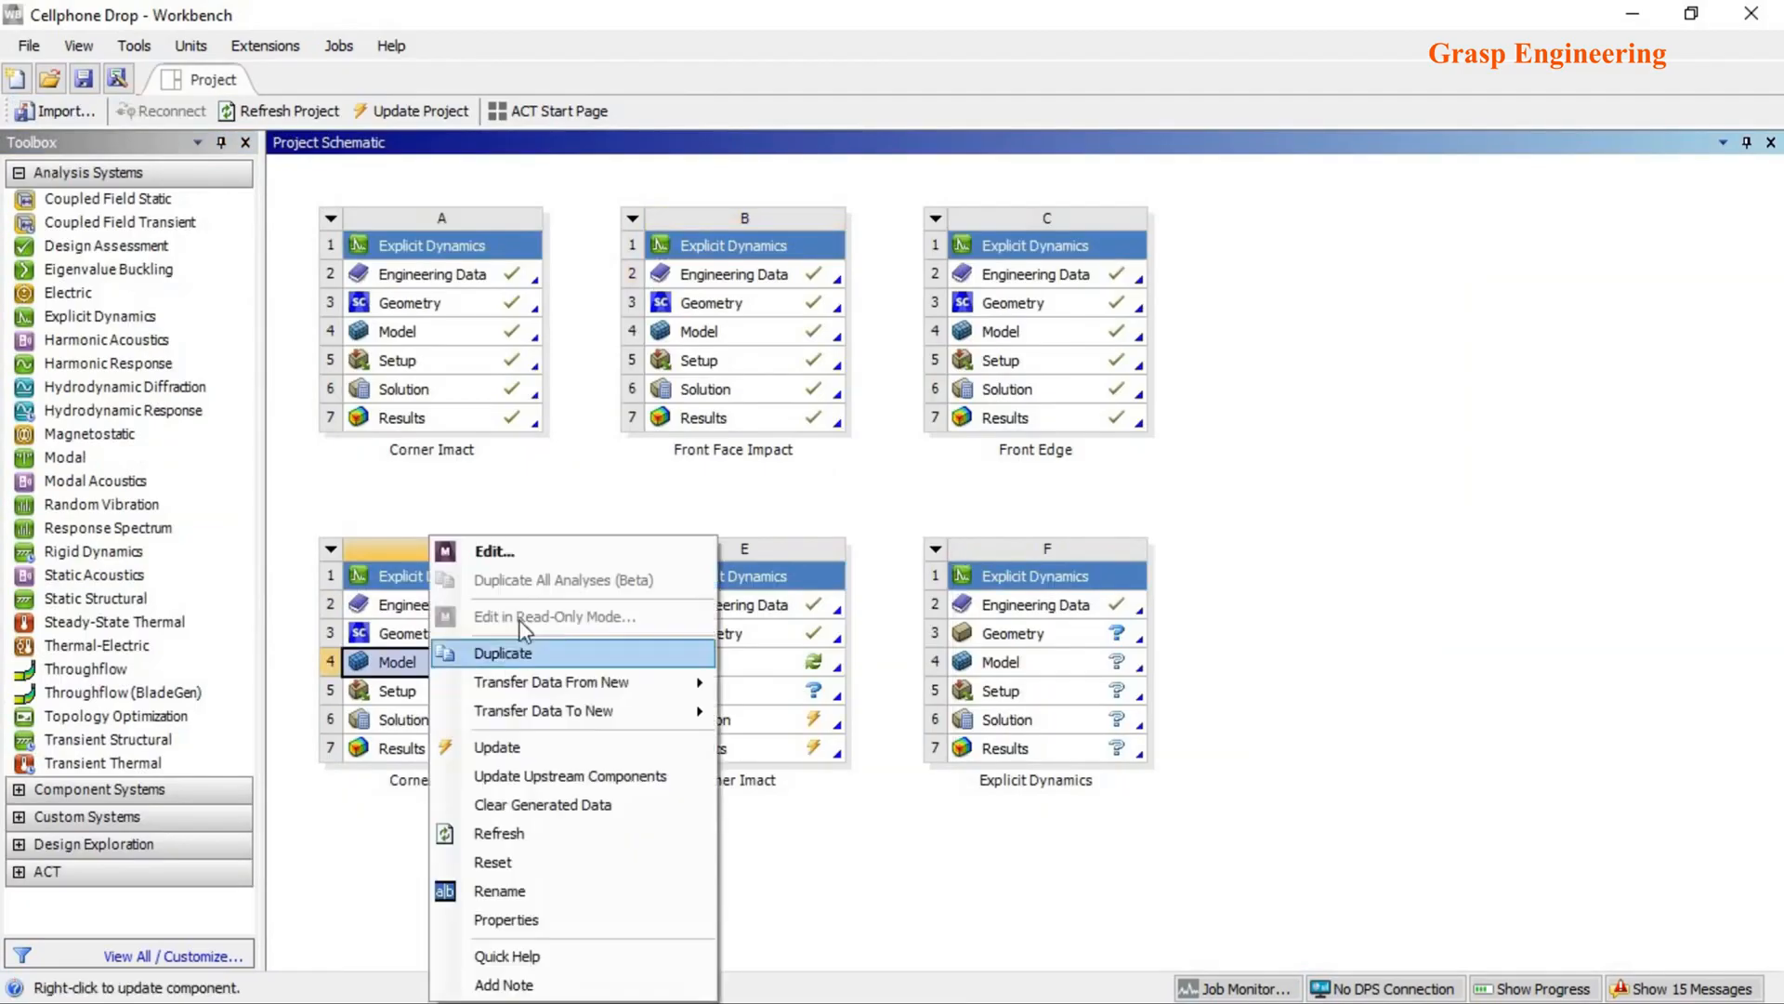
{"action": "left_click", "coordinate": [518, 553]}
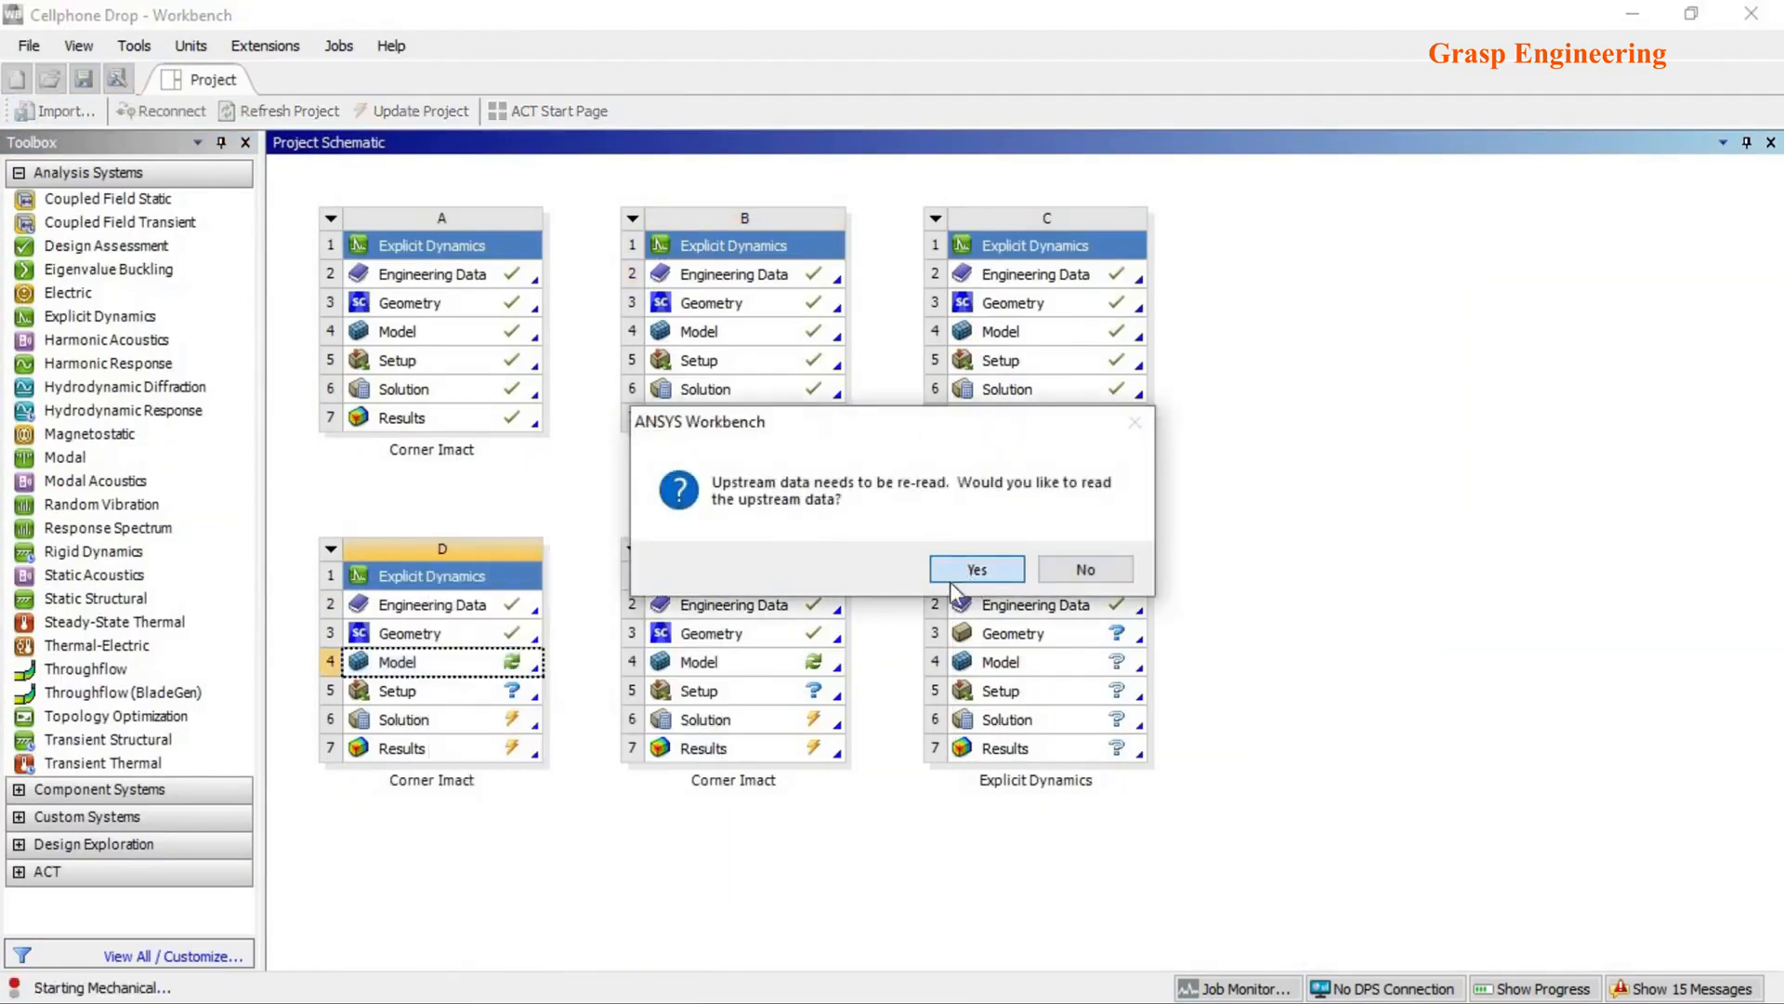
{"action": "left_click", "coordinate": [975, 568]}
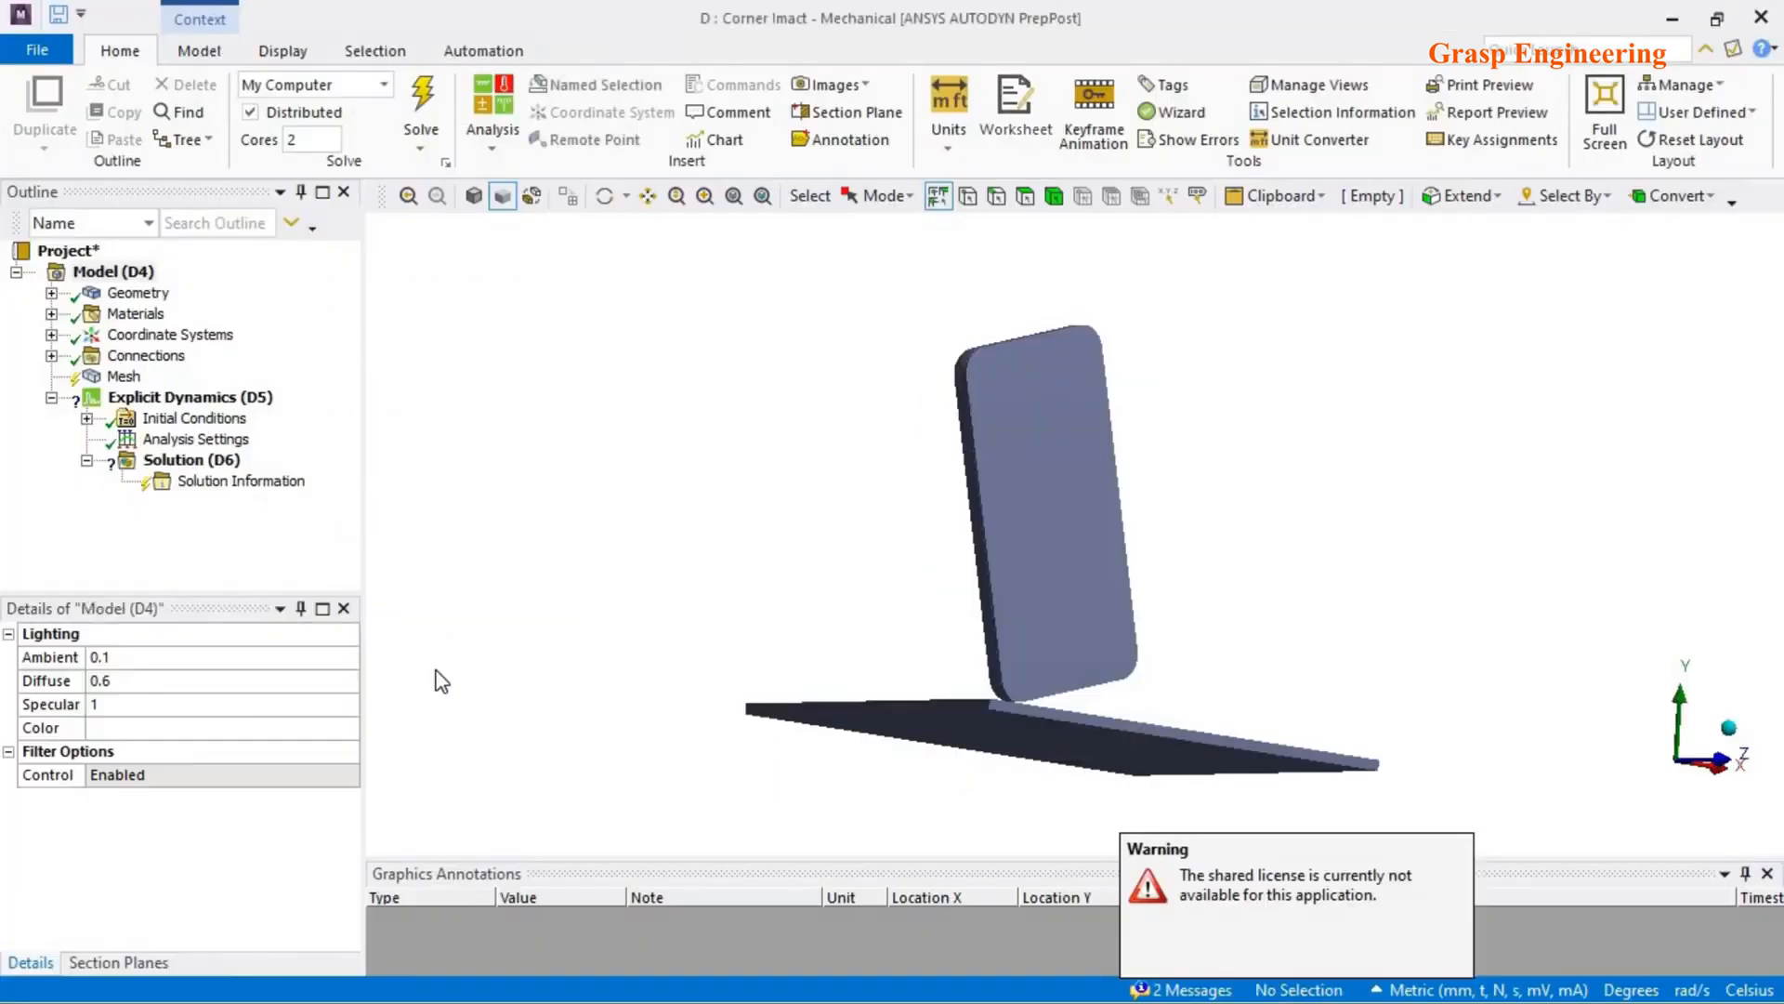
- Locate the phone's large front face body in the model tree and assign it the FLOATGLASS material
{"action": "middle_click_drag", "start_coordinate": [938, 693], "coordinate": [978, 372]}
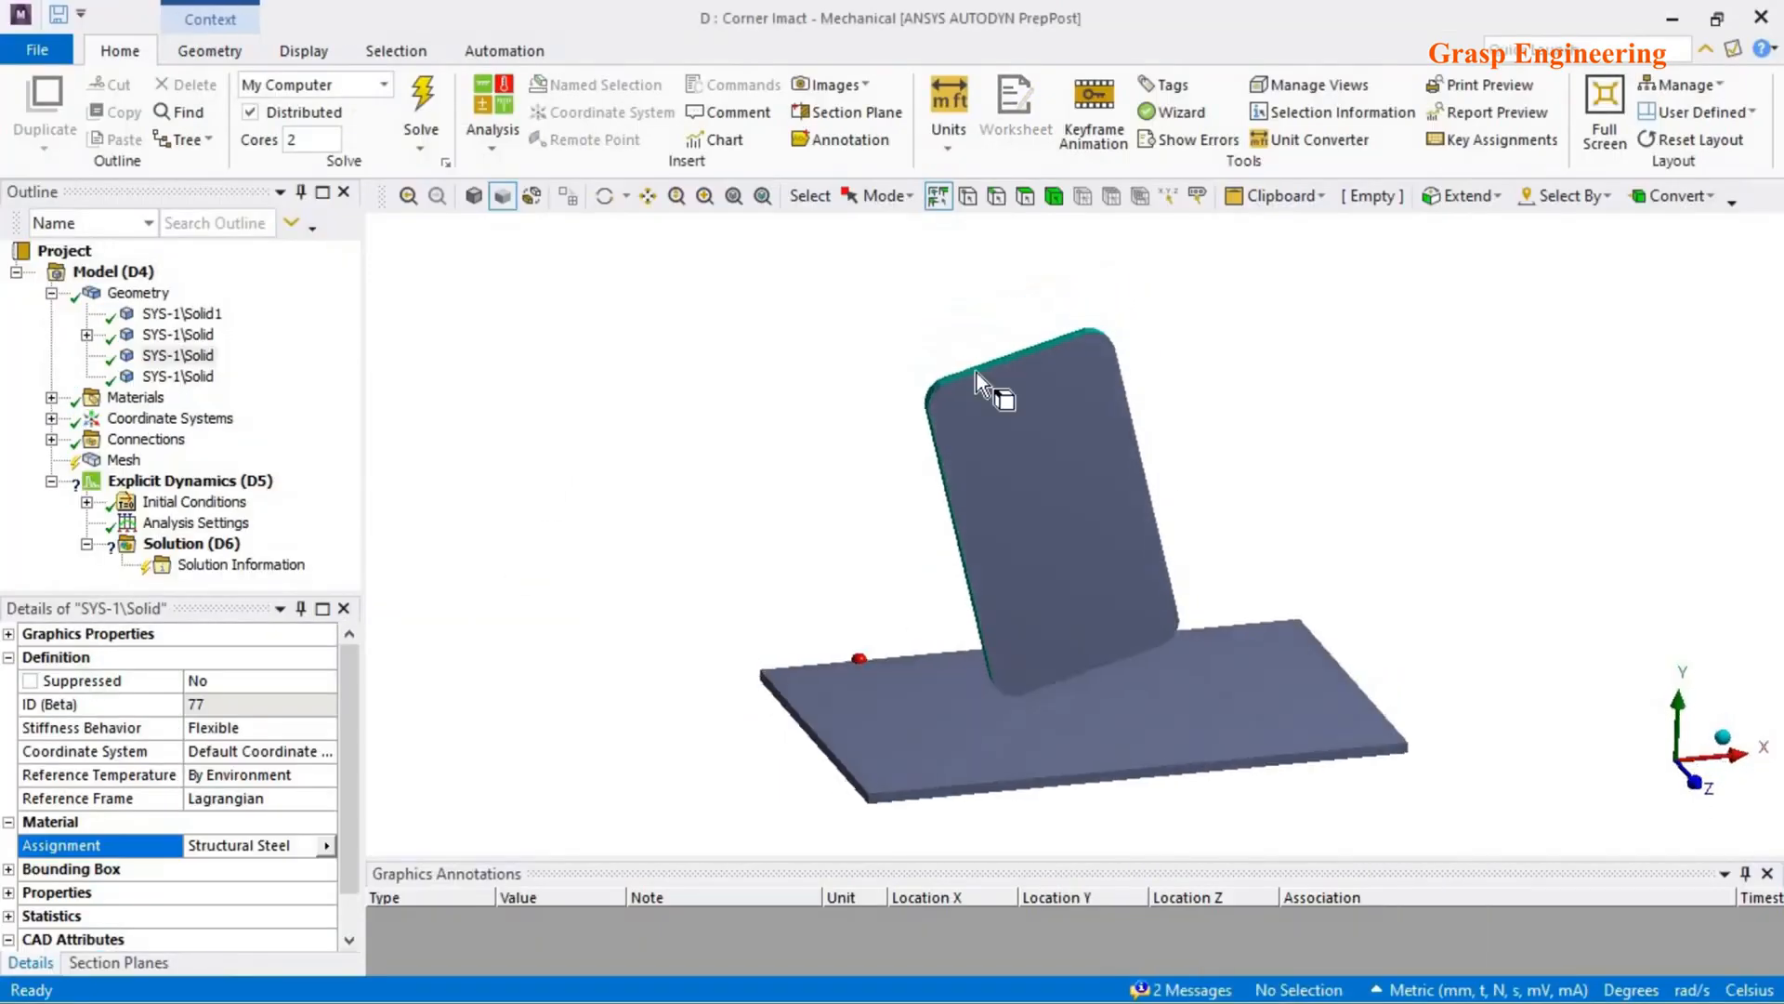
{"action": "left_click", "coordinate": [1053, 198]}
{"action": "middle_click_drag", "start_coordinate": [1083, 482], "coordinate": [1119, 493]}
{"action": "left_click", "coordinate": [1023, 397]}
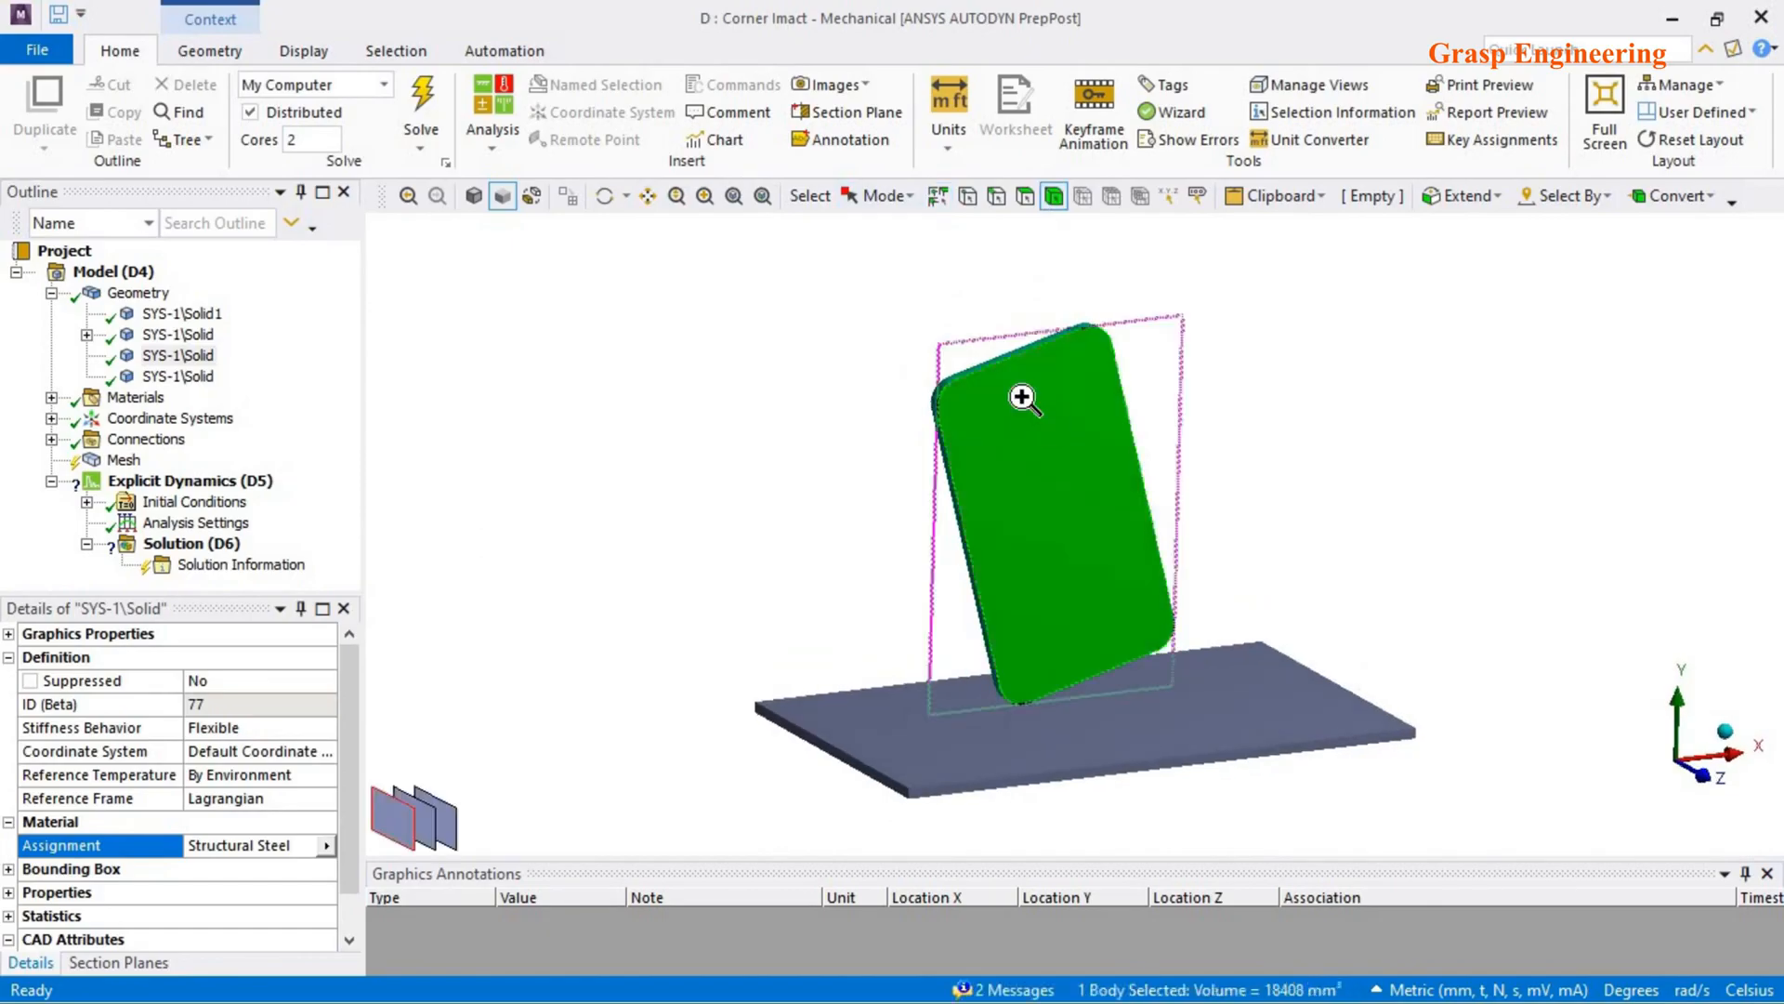
{"action": "right_click", "coordinate": [1022, 398]}
{"action": "mouse_move", "coordinate": [1153, 372]}
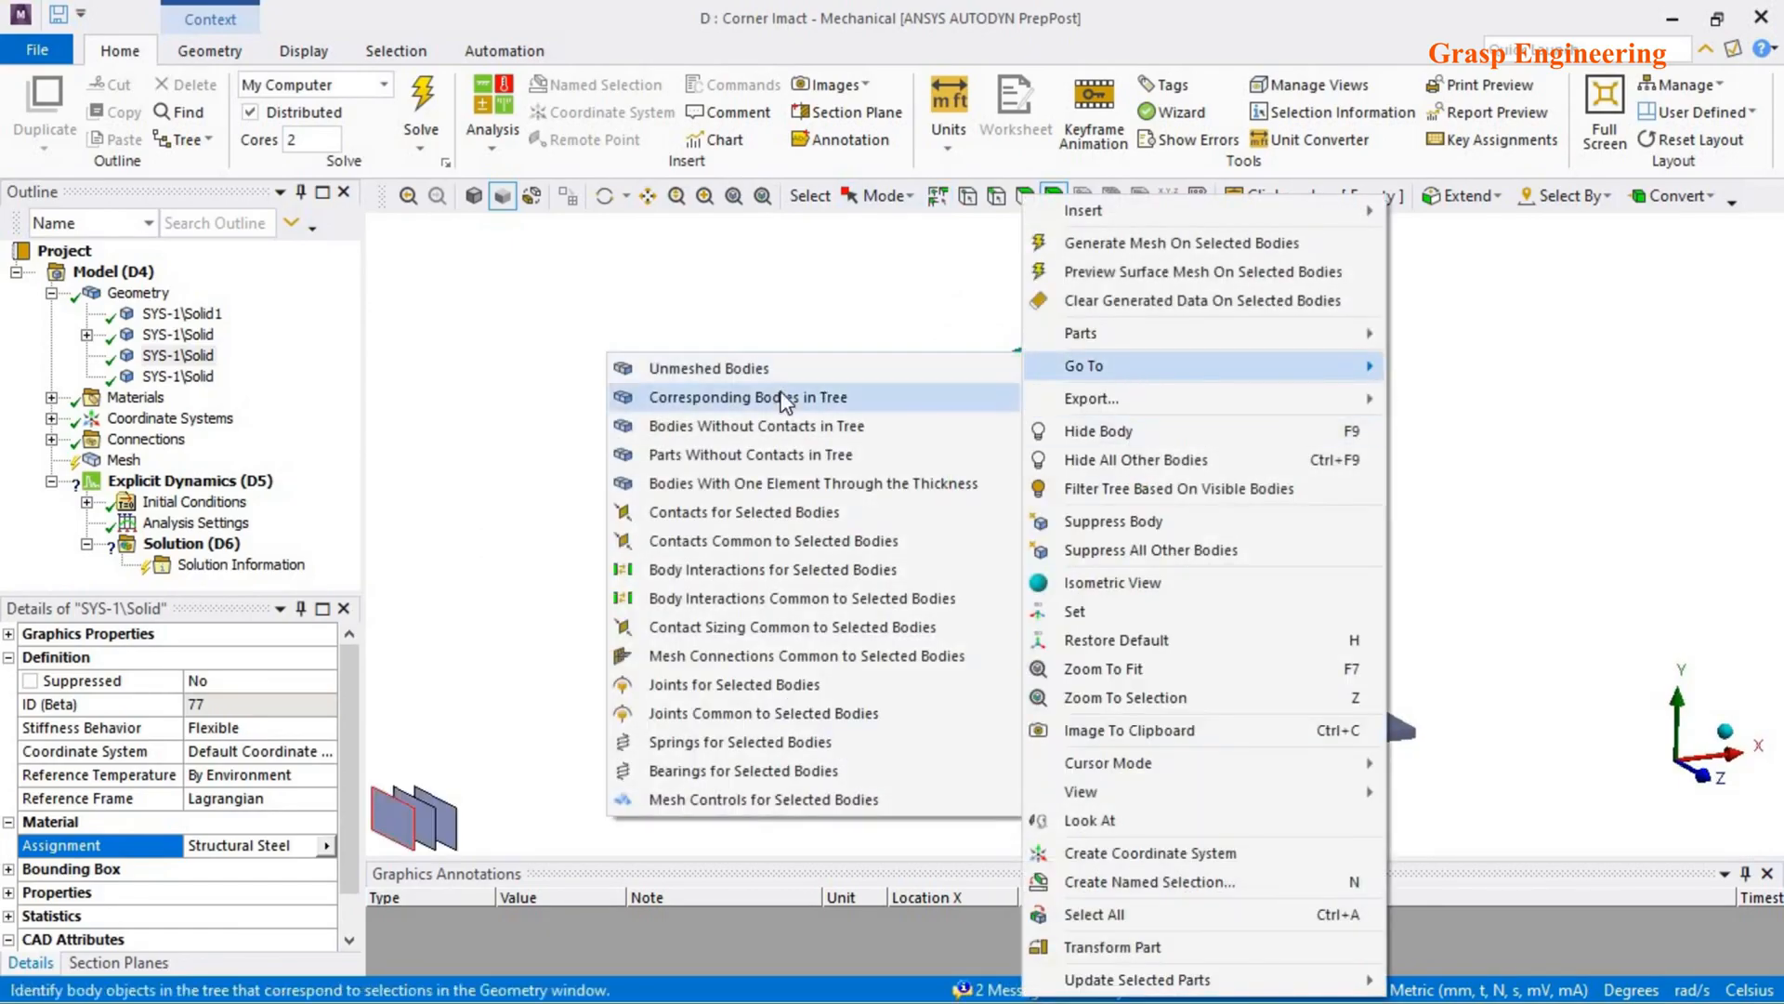
{"action": "left_click", "coordinate": [790, 397]}
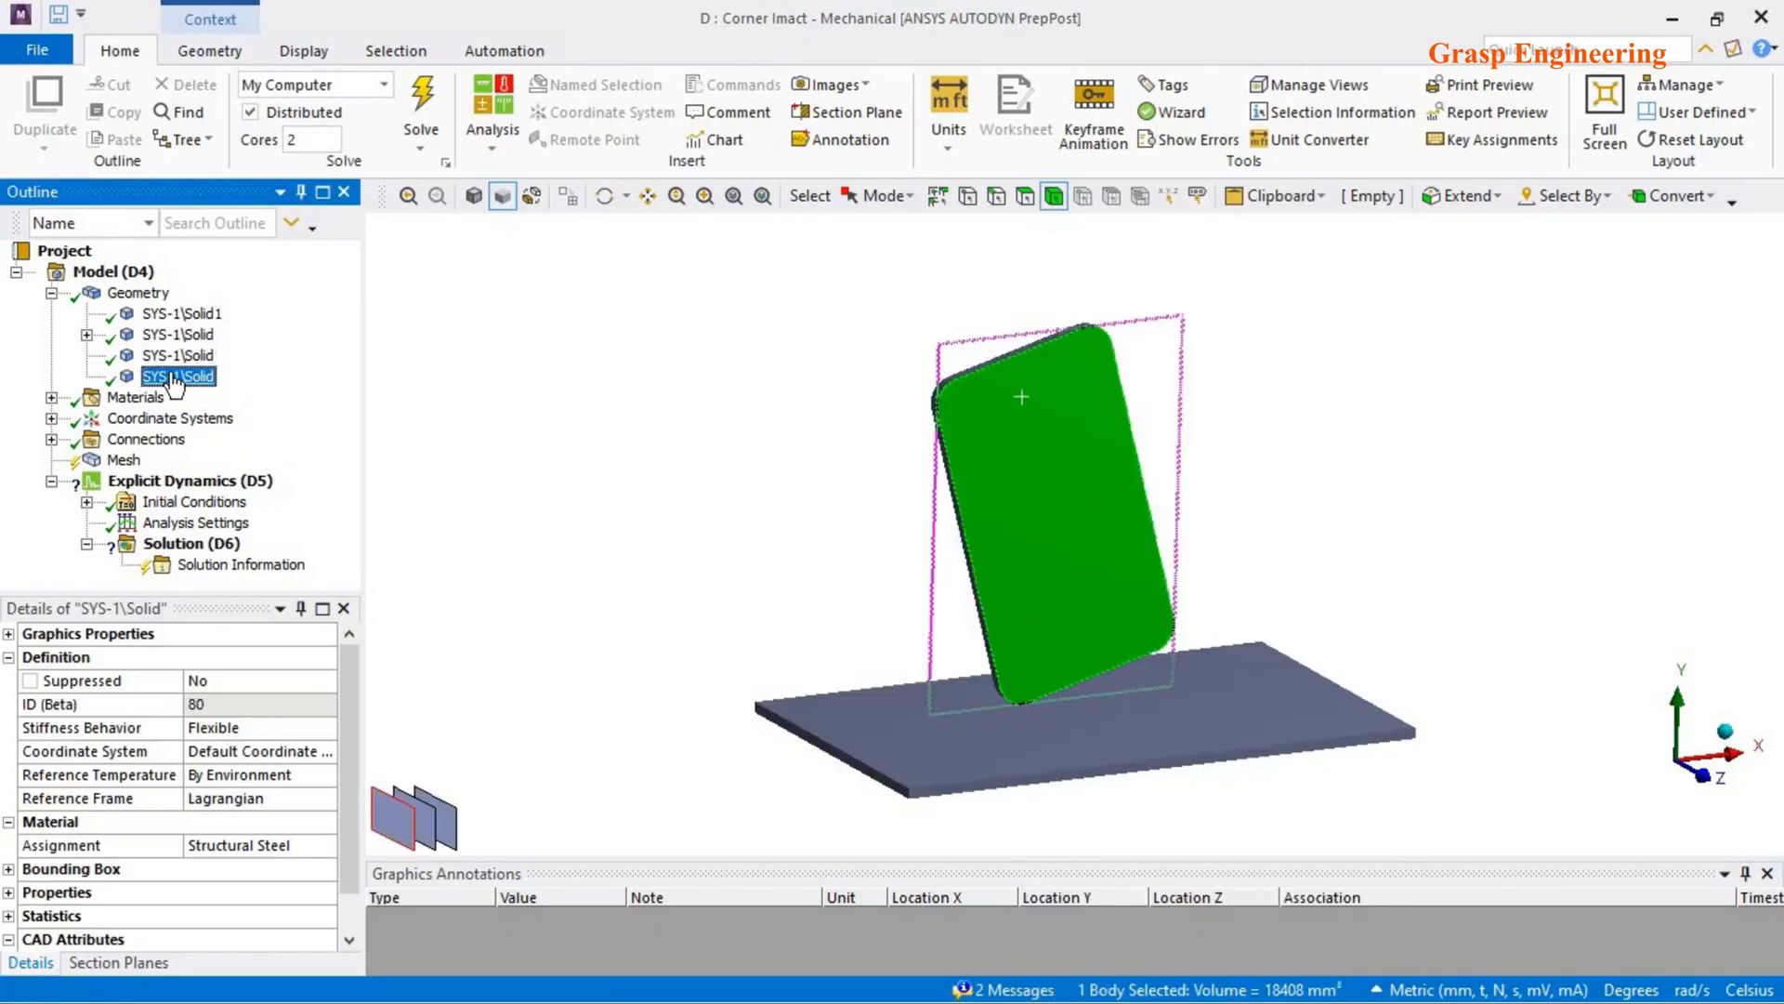
{"action": "left_click", "coordinate": [324, 846]}
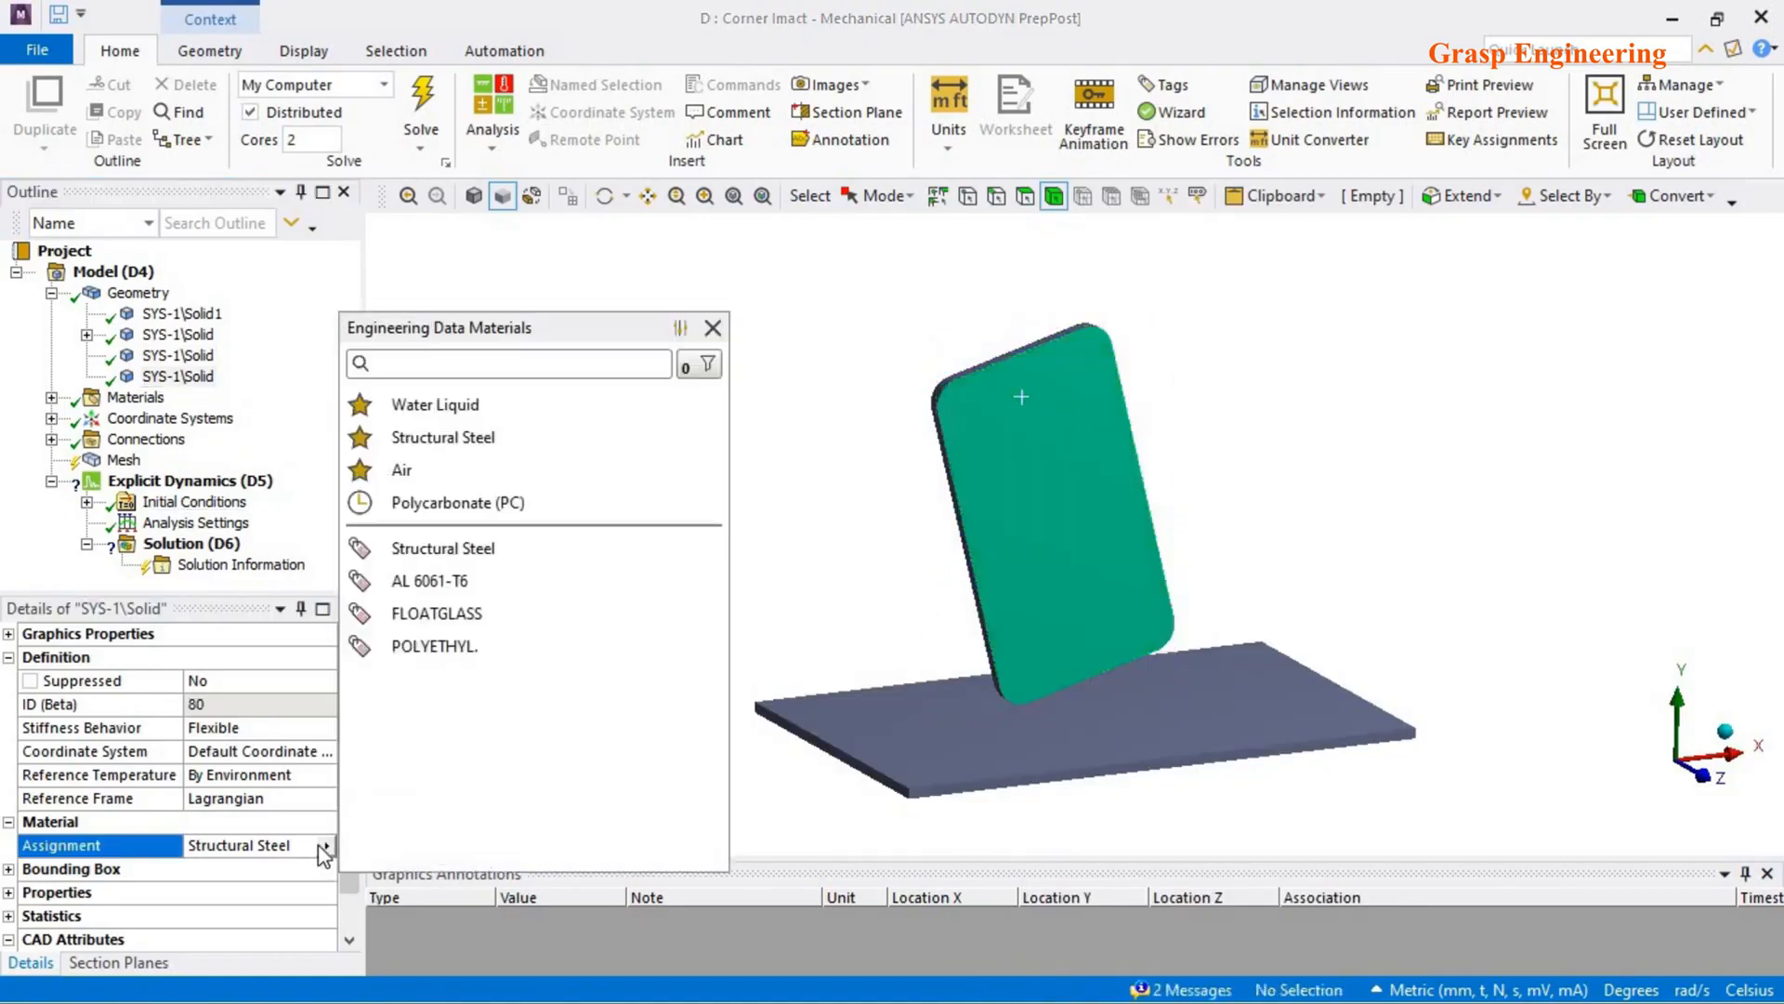
{"action": "left_click", "coordinate": [453, 617]}
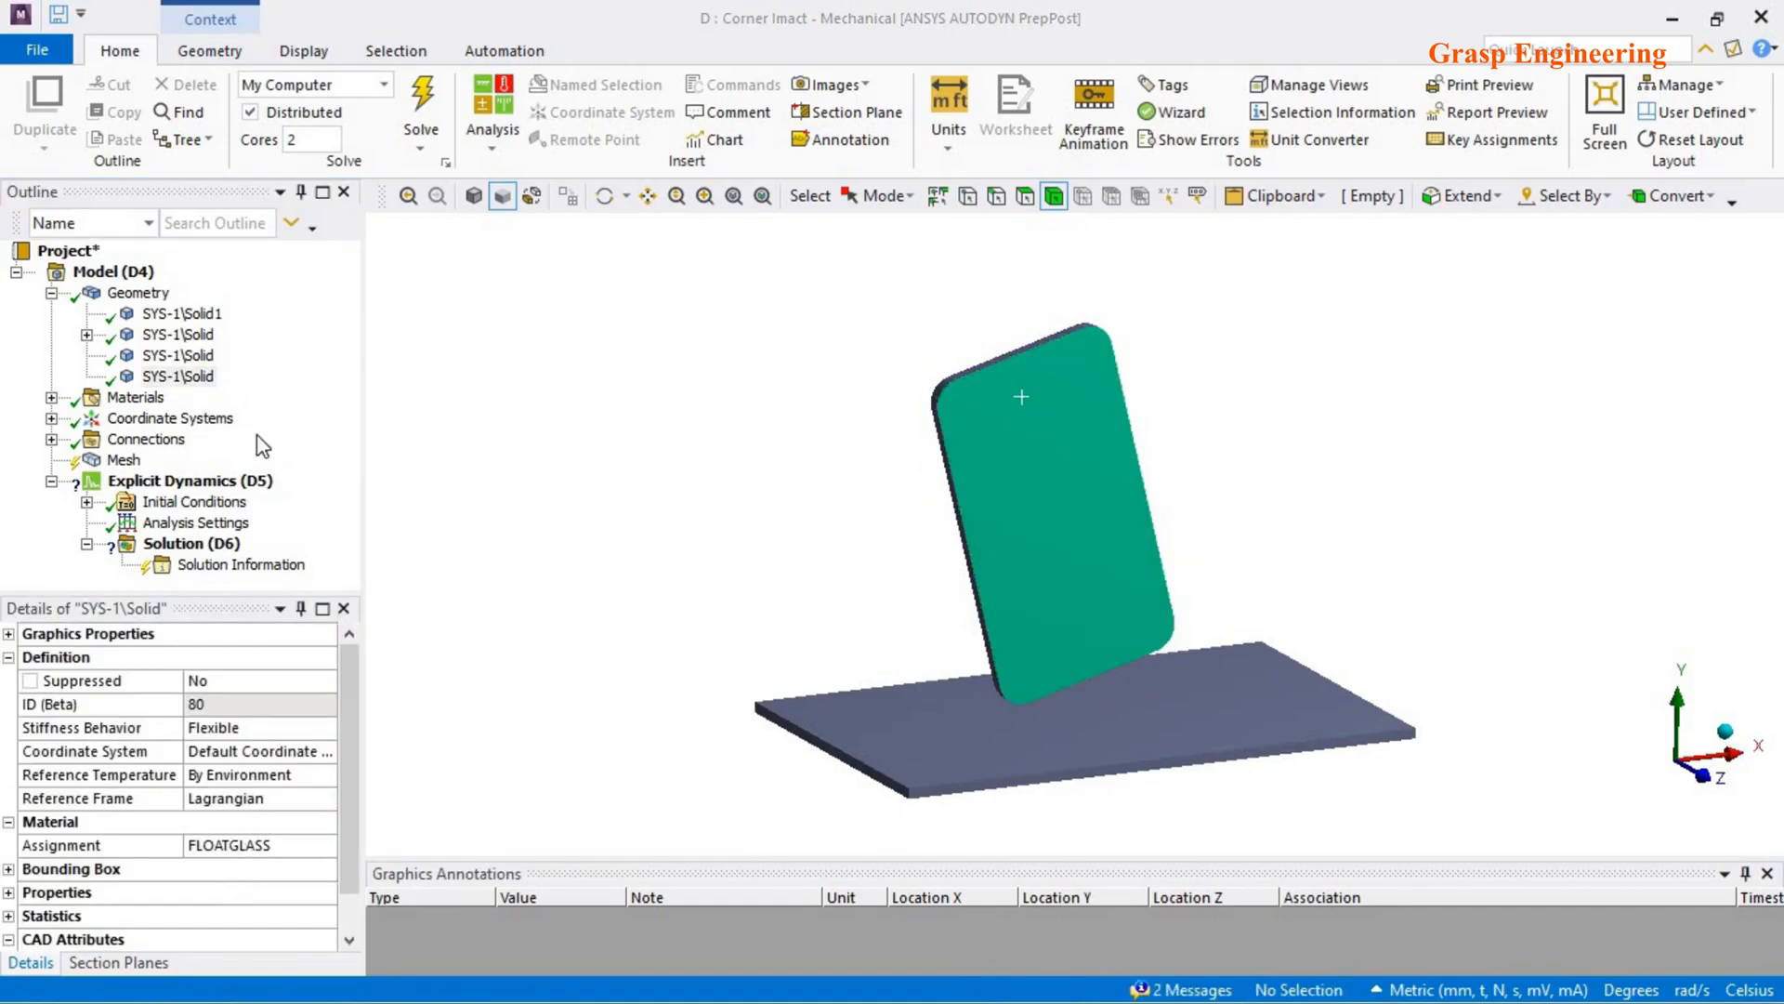
- Assign the POLYETHYL. material to the phone's outer casing, the third solid under Geometry
{"action": "left_click", "coordinate": [178, 355]}
{"action": "middle_click_drag", "start_coordinate": [1013, 581], "coordinate": [1228, 587]}
{"action": "left_click", "coordinate": [320, 847]}
{"action": "left_click", "coordinate": [326, 846]}
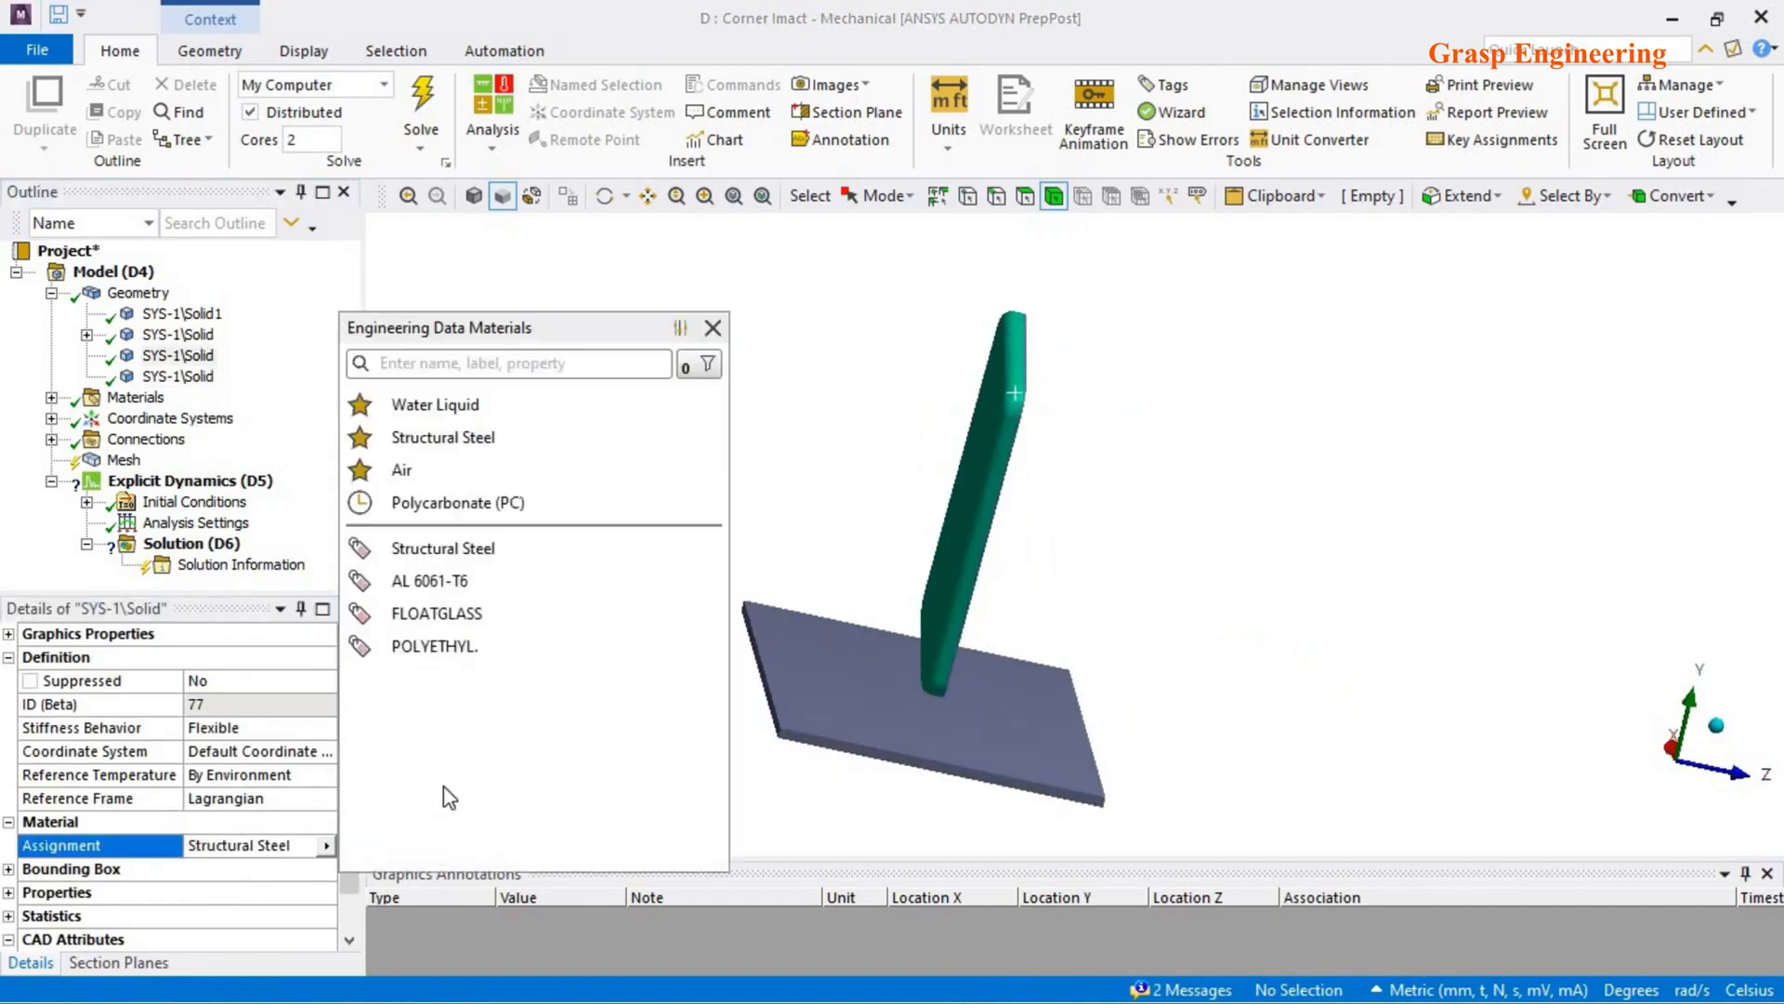
{"action": "left_click", "coordinate": [454, 648]}
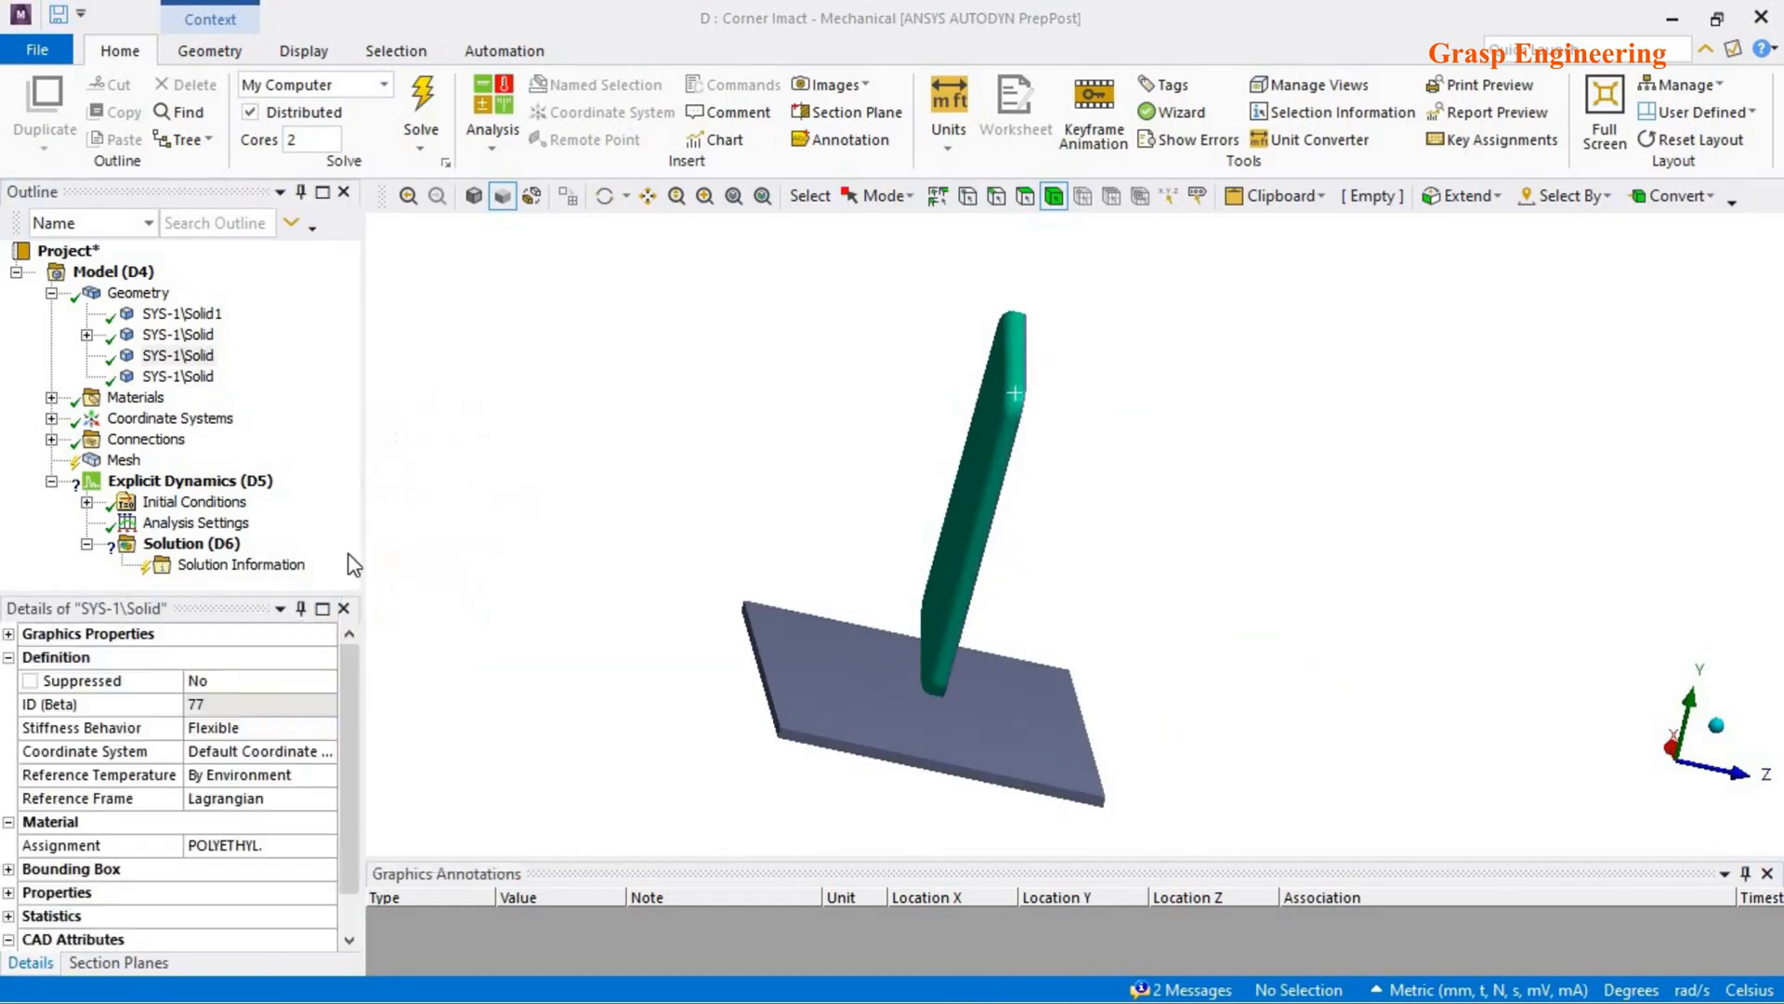
- Set the stiffness behavior of the floor plate, the second solid under Geometry, to Rigid
{"action": "left_click", "coordinate": [177, 340]}
{"action": "middle_click_drag", "start_coordinate": [1099, 656], "coordinate": [1010, 639]}
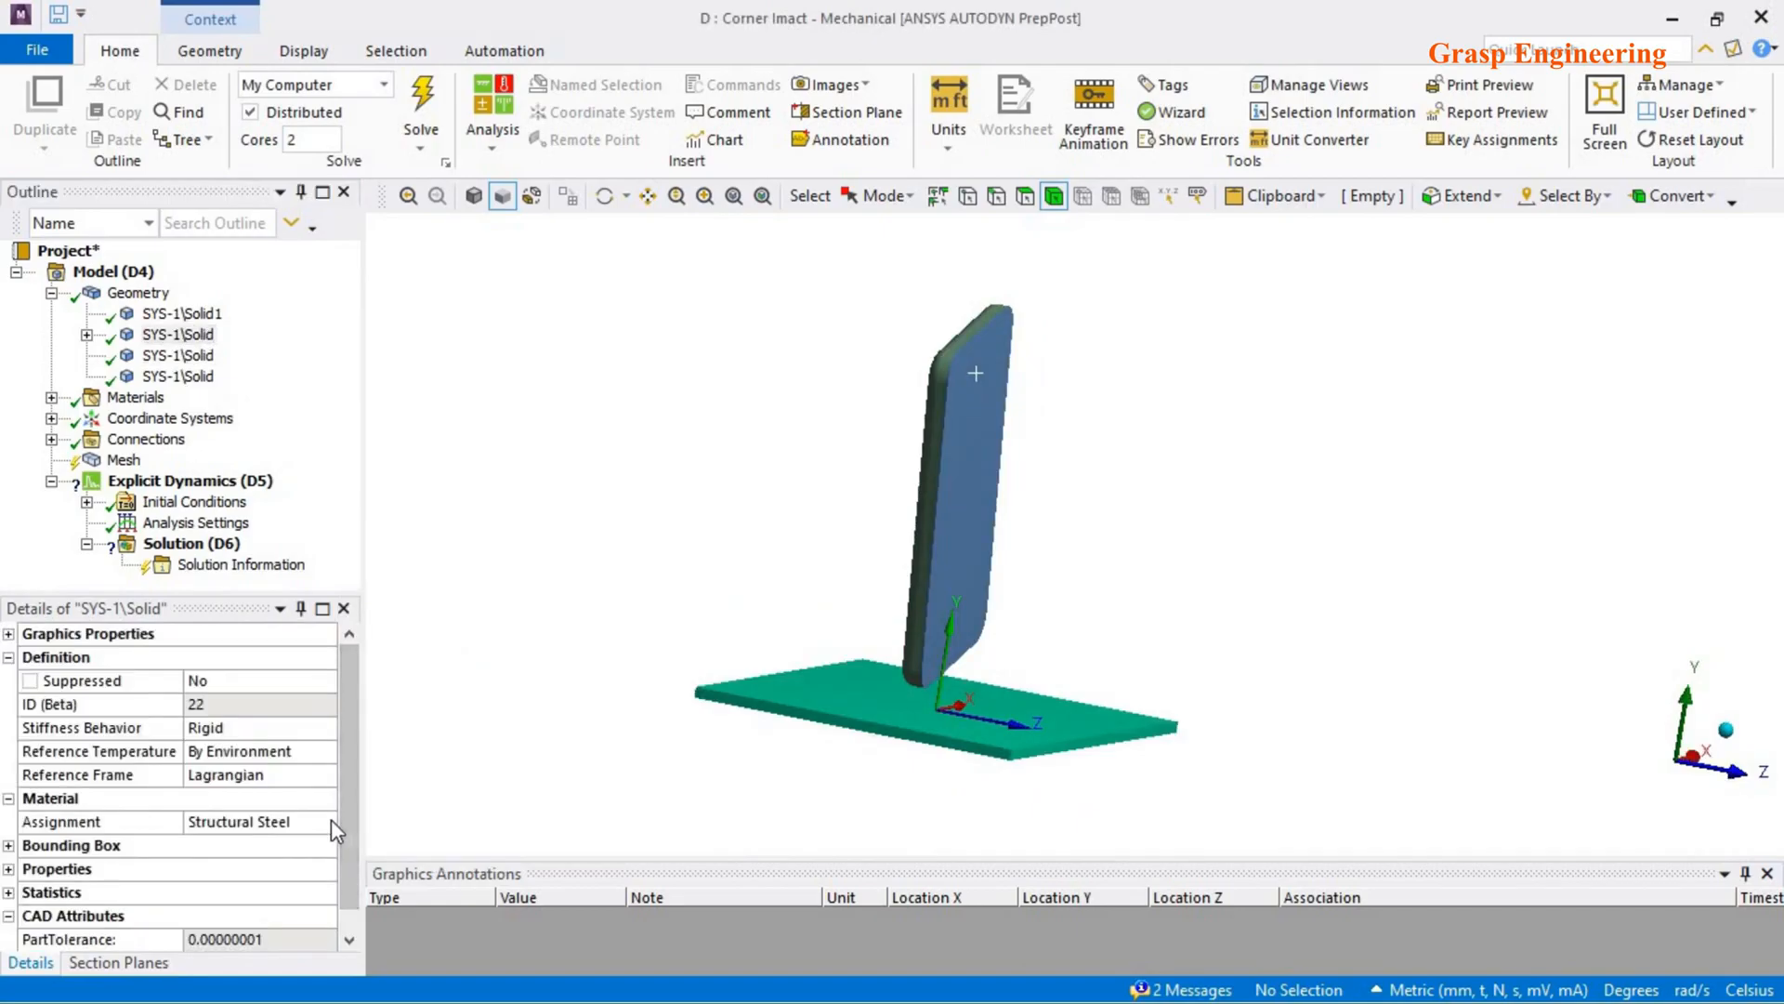
{"action": "left_click", "coordinate": [181, 315]}
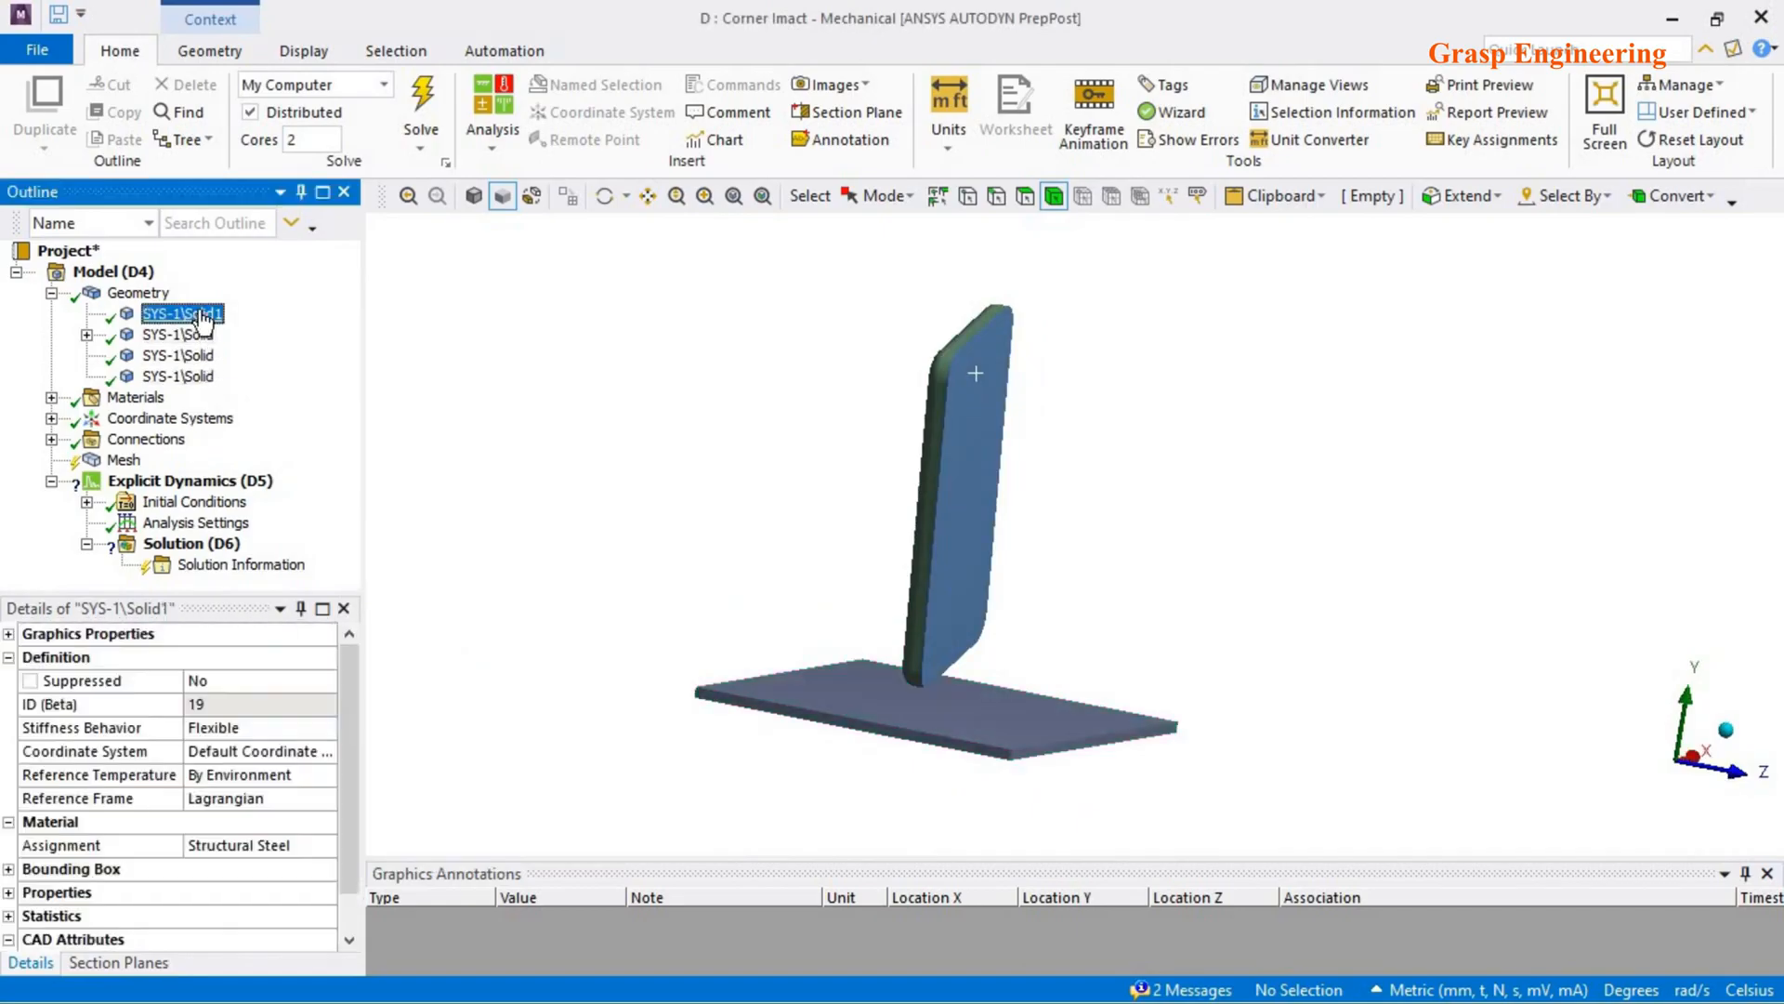
{"action": "left_click", "coordinate": [179, 339]}
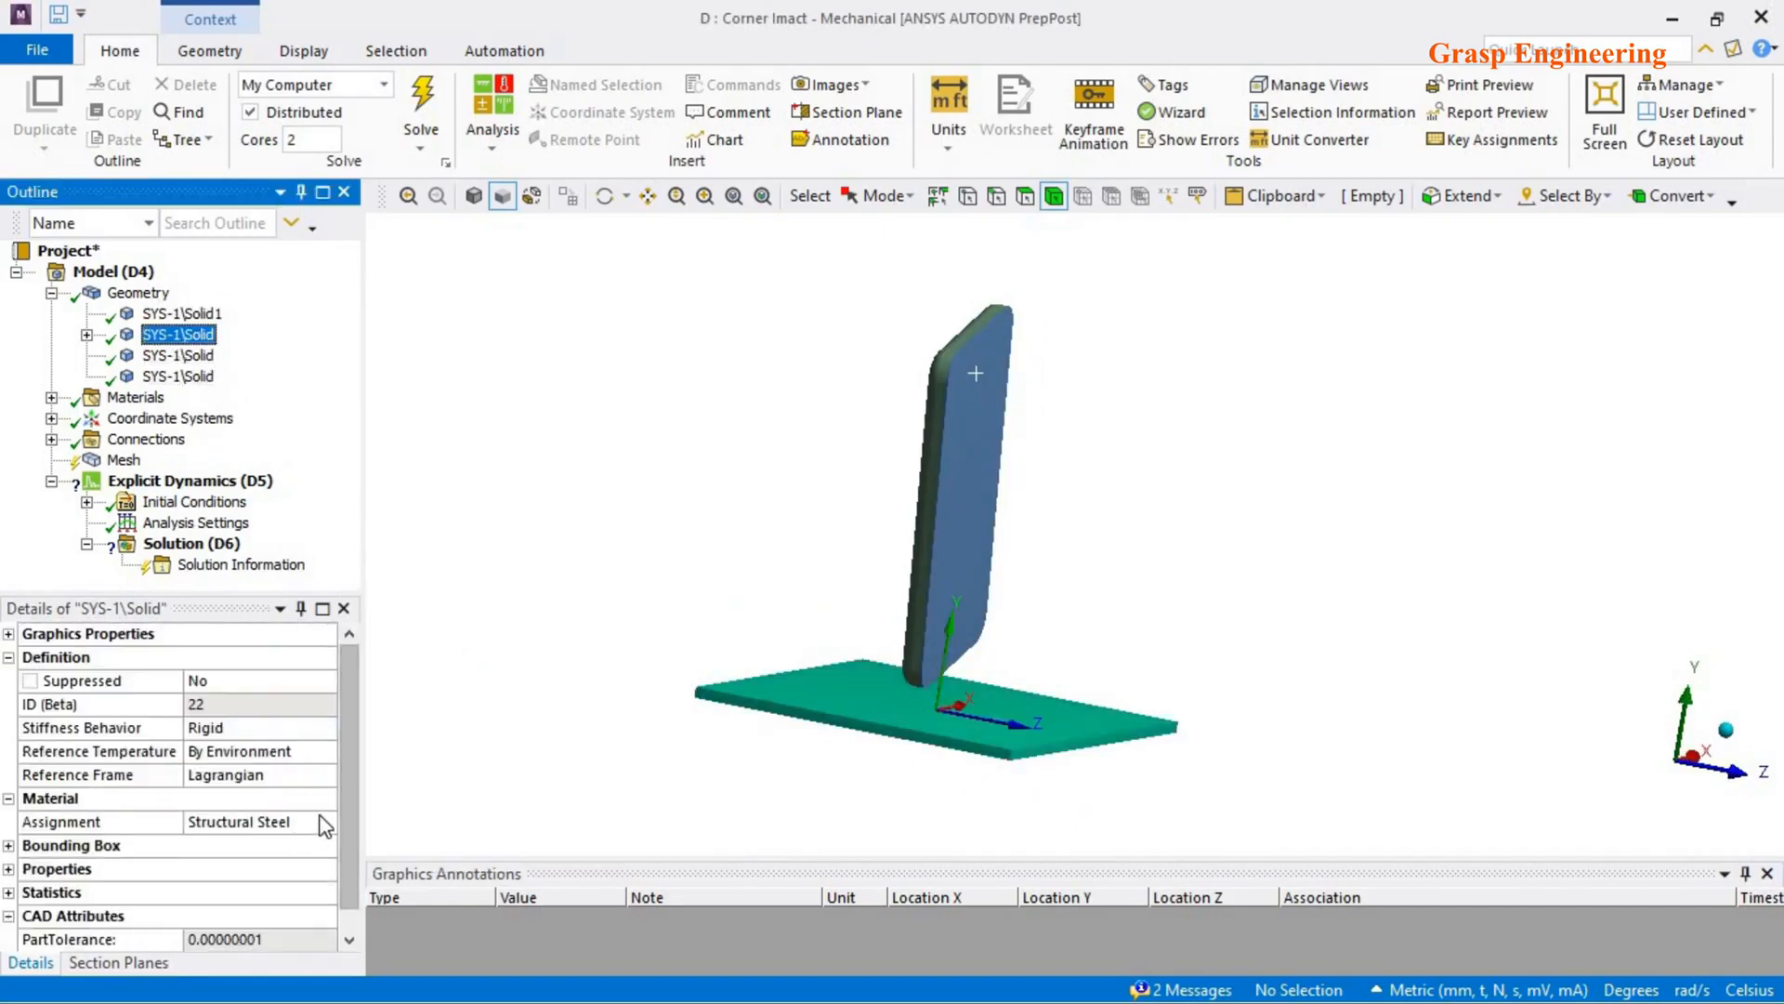
{"action": "middle_click_drag", "start_coordinate": [857, 730], "coordinate": [818, 748]}
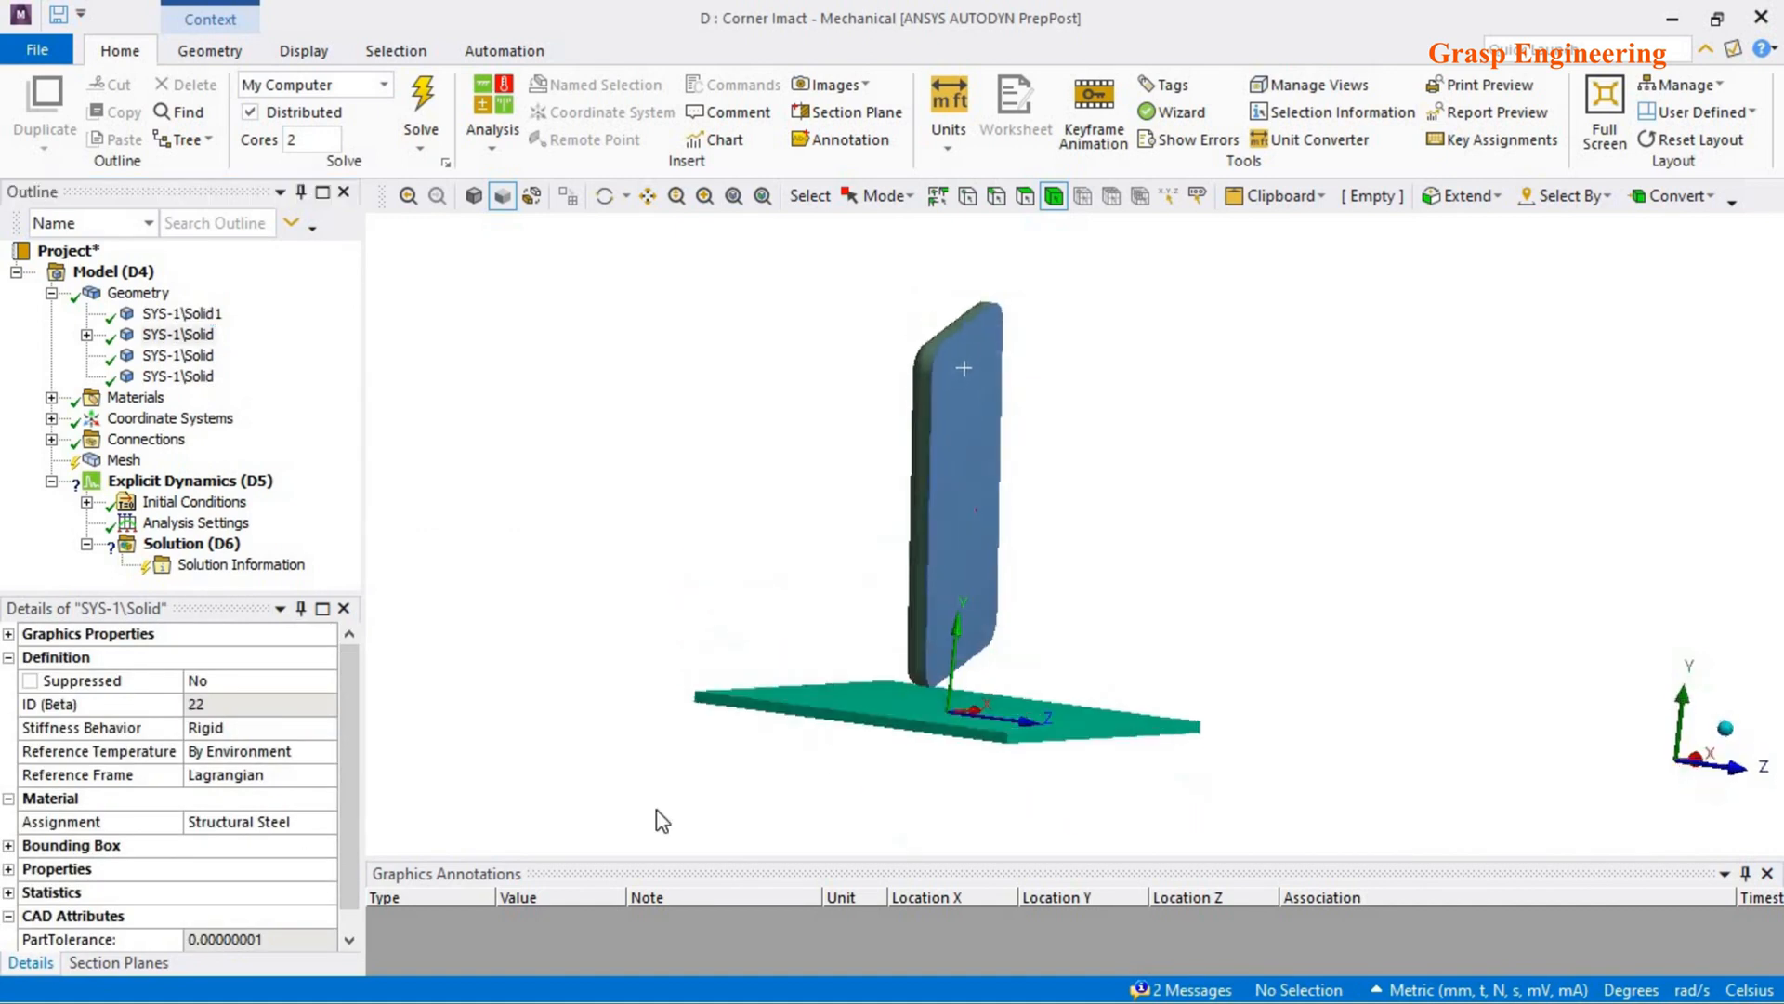
{"action": "left_click", "coordinate": [238, 727]}
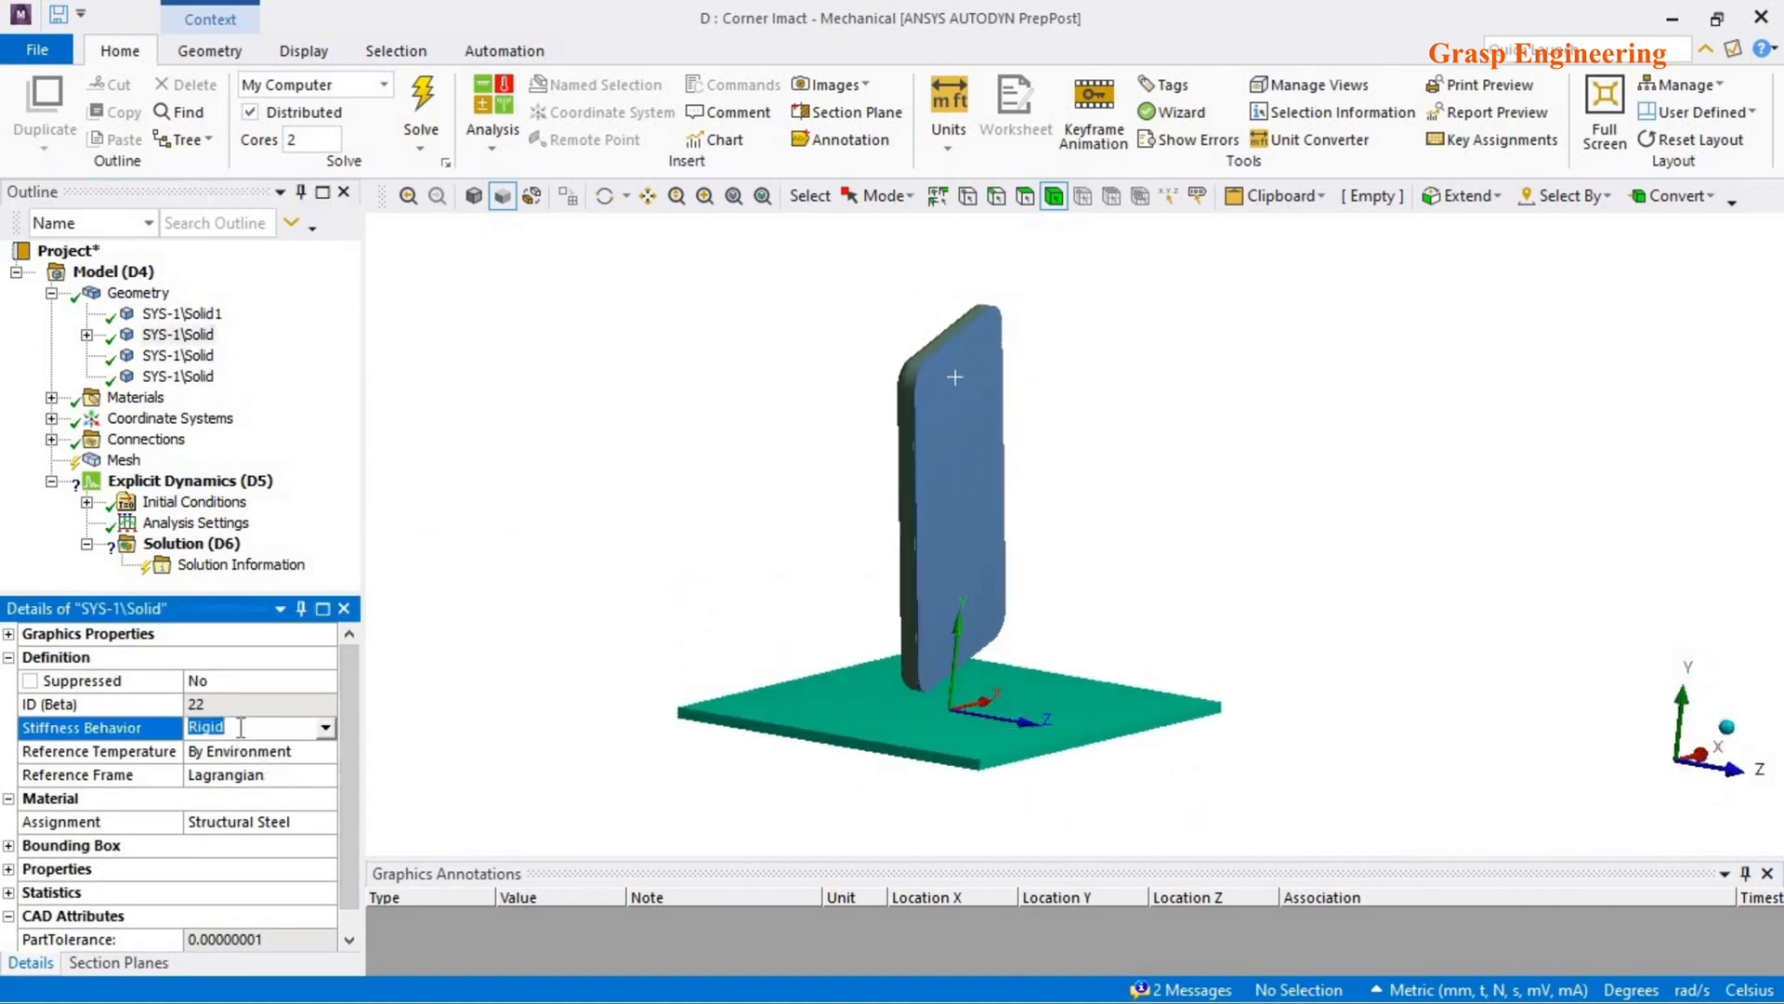
{"action": "left_click", "coordinate": [326, 729]}
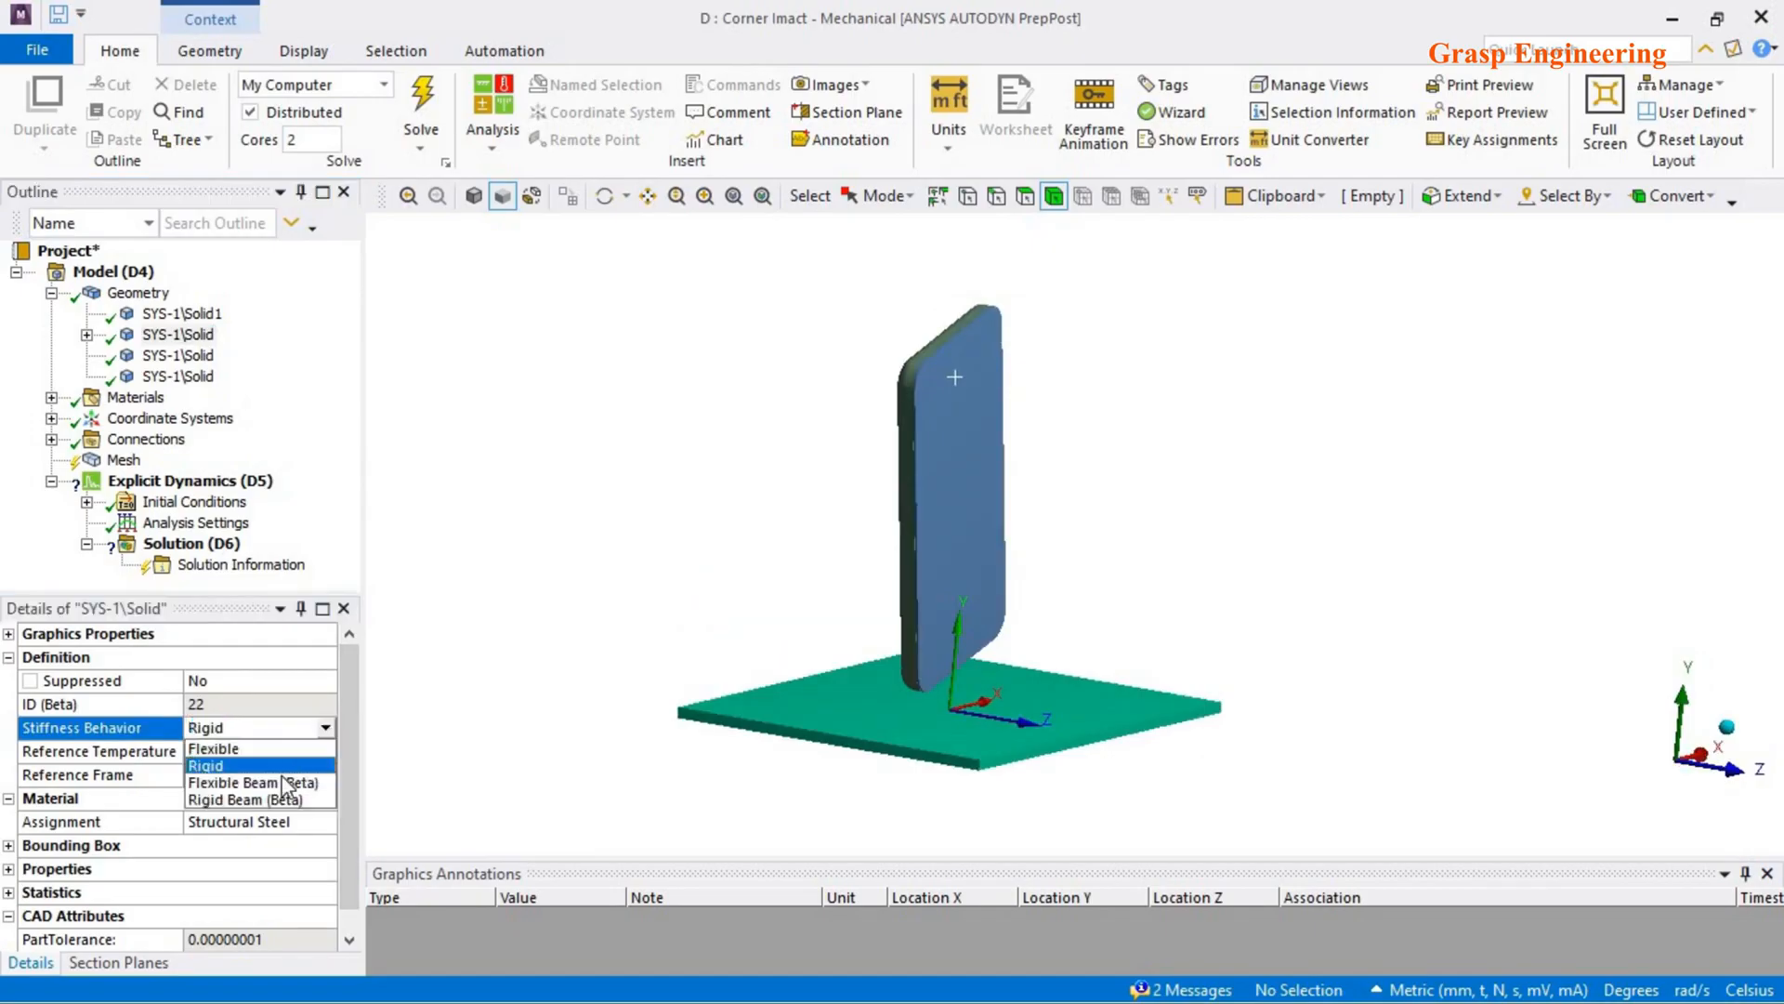
{"action": "left_click", "coordinate": [234, 768]}
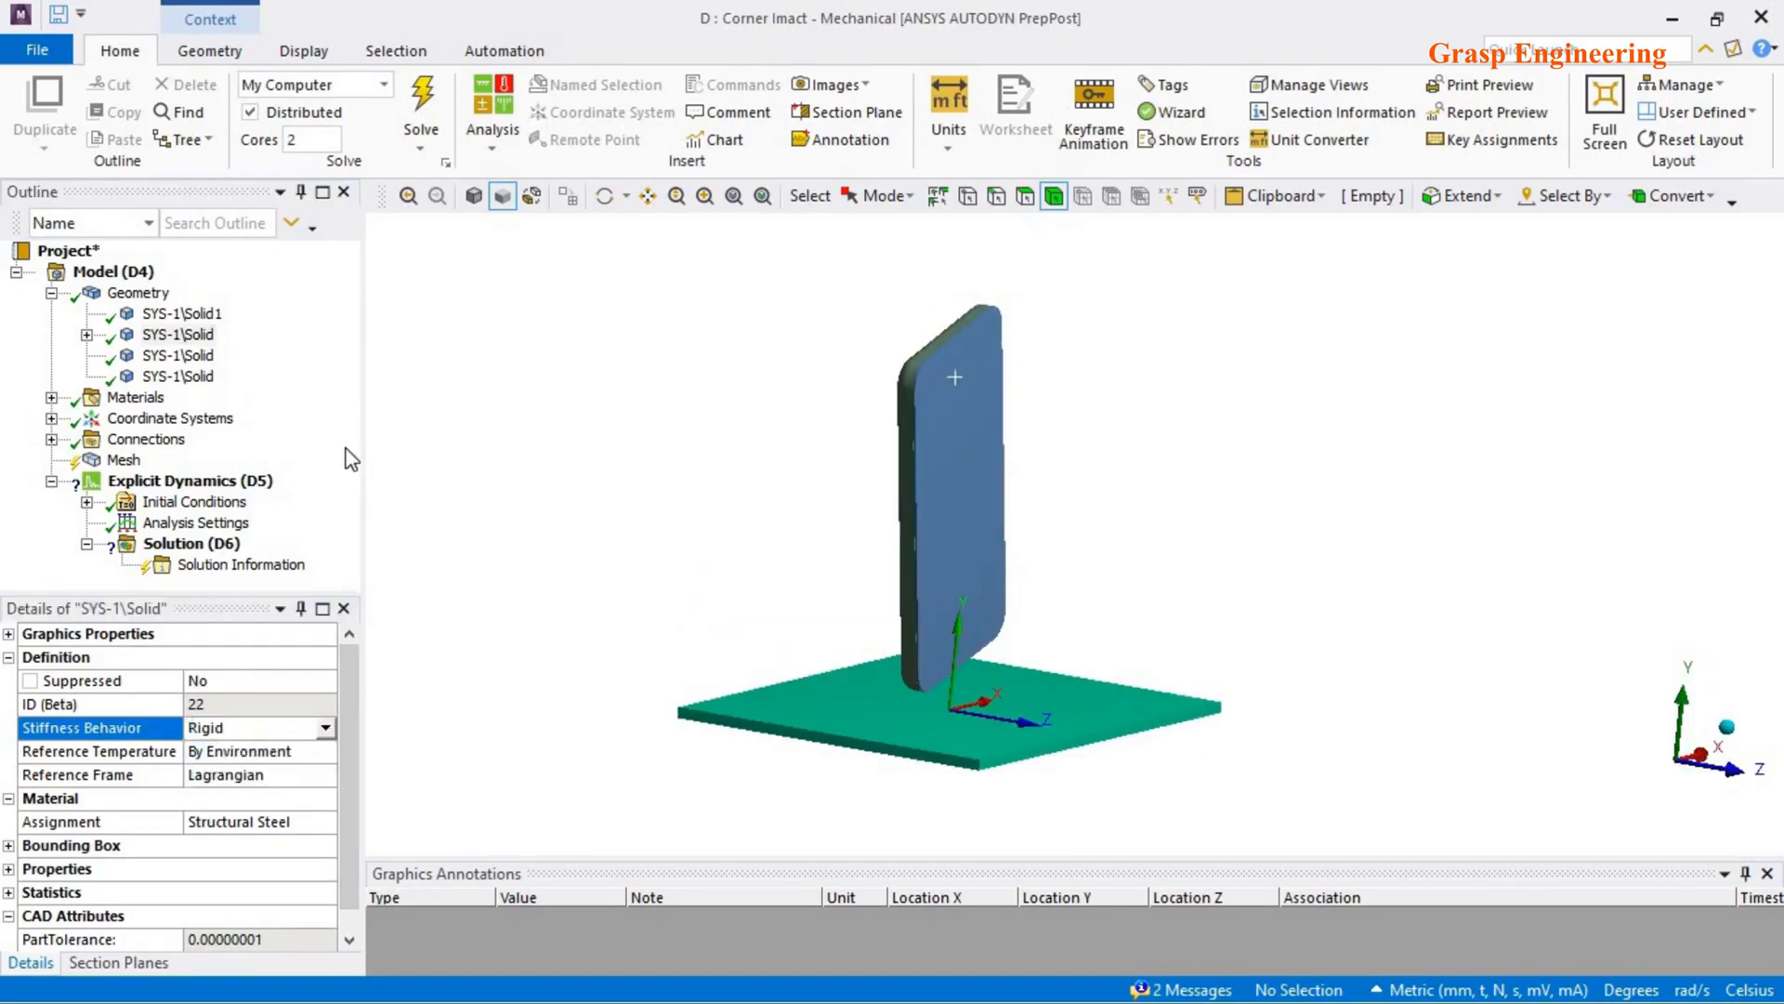
- Hide the front glass body, assign AL 6061-T6 to the inner body SYS-1\Solid1, and show all bodies again
{"action": "left_click", "coordinate": [202, 318]}
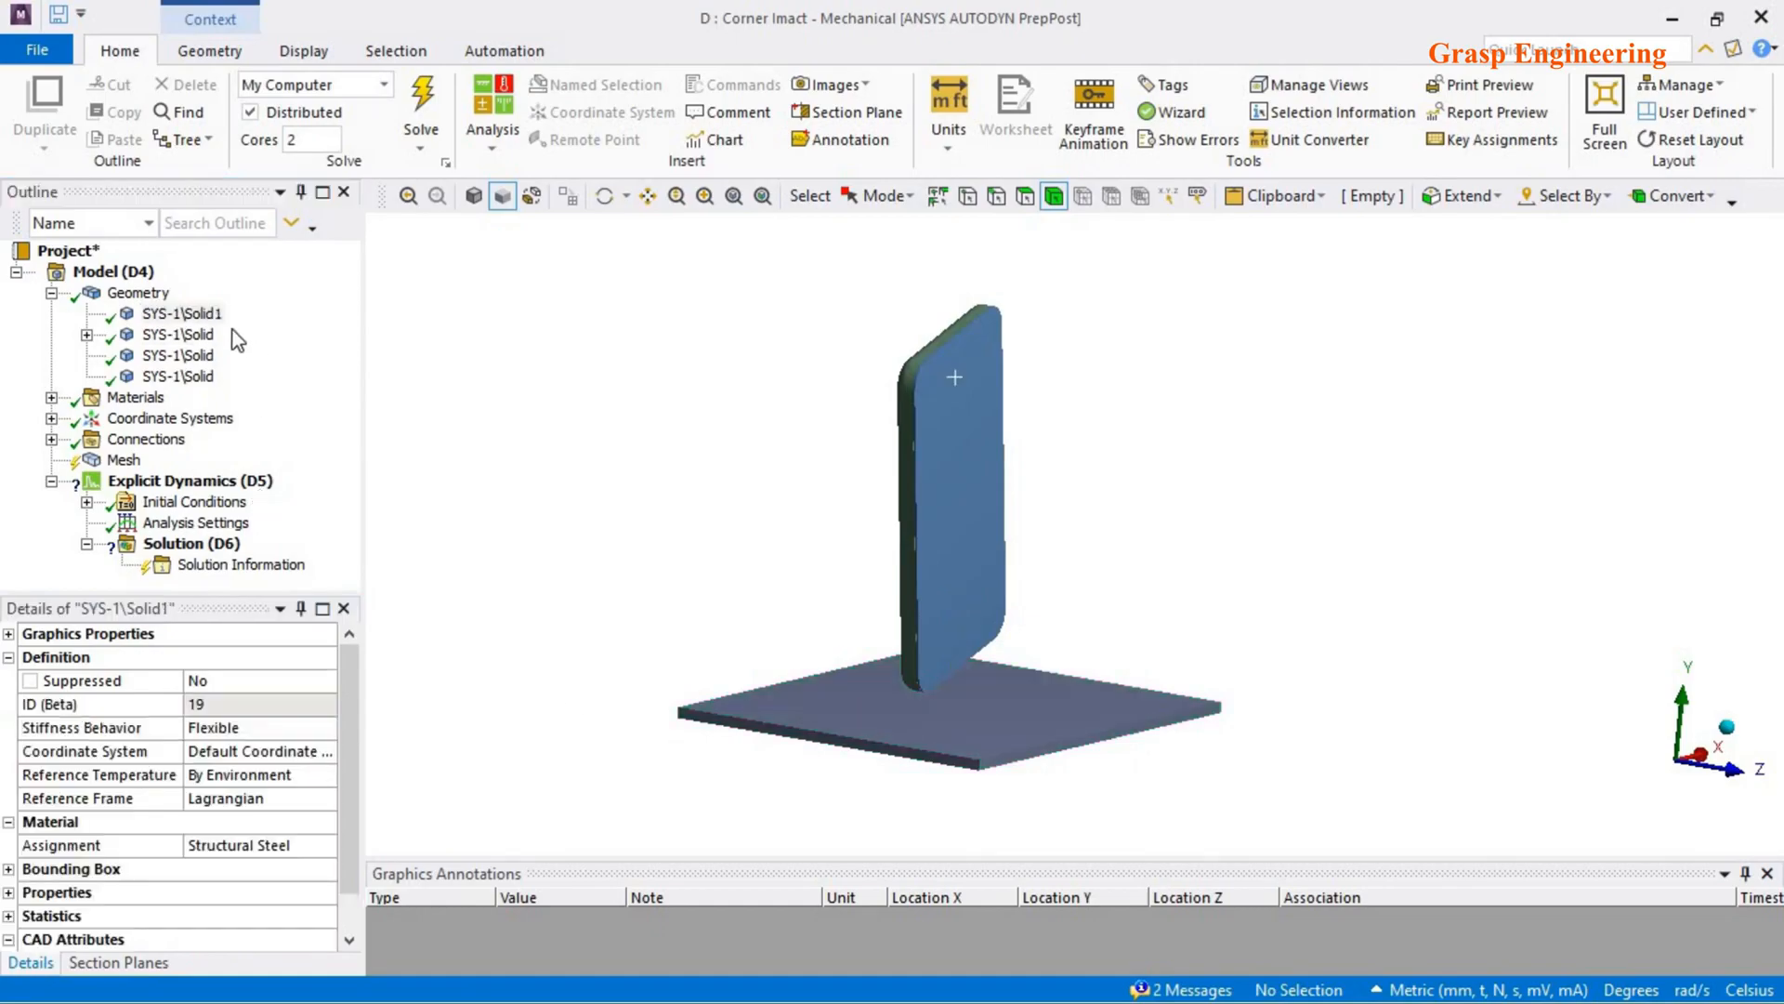
{"action": "left_click", "coordinate": [968, 521]}
{"action": "right_click", "coordinate": [968, 521]}
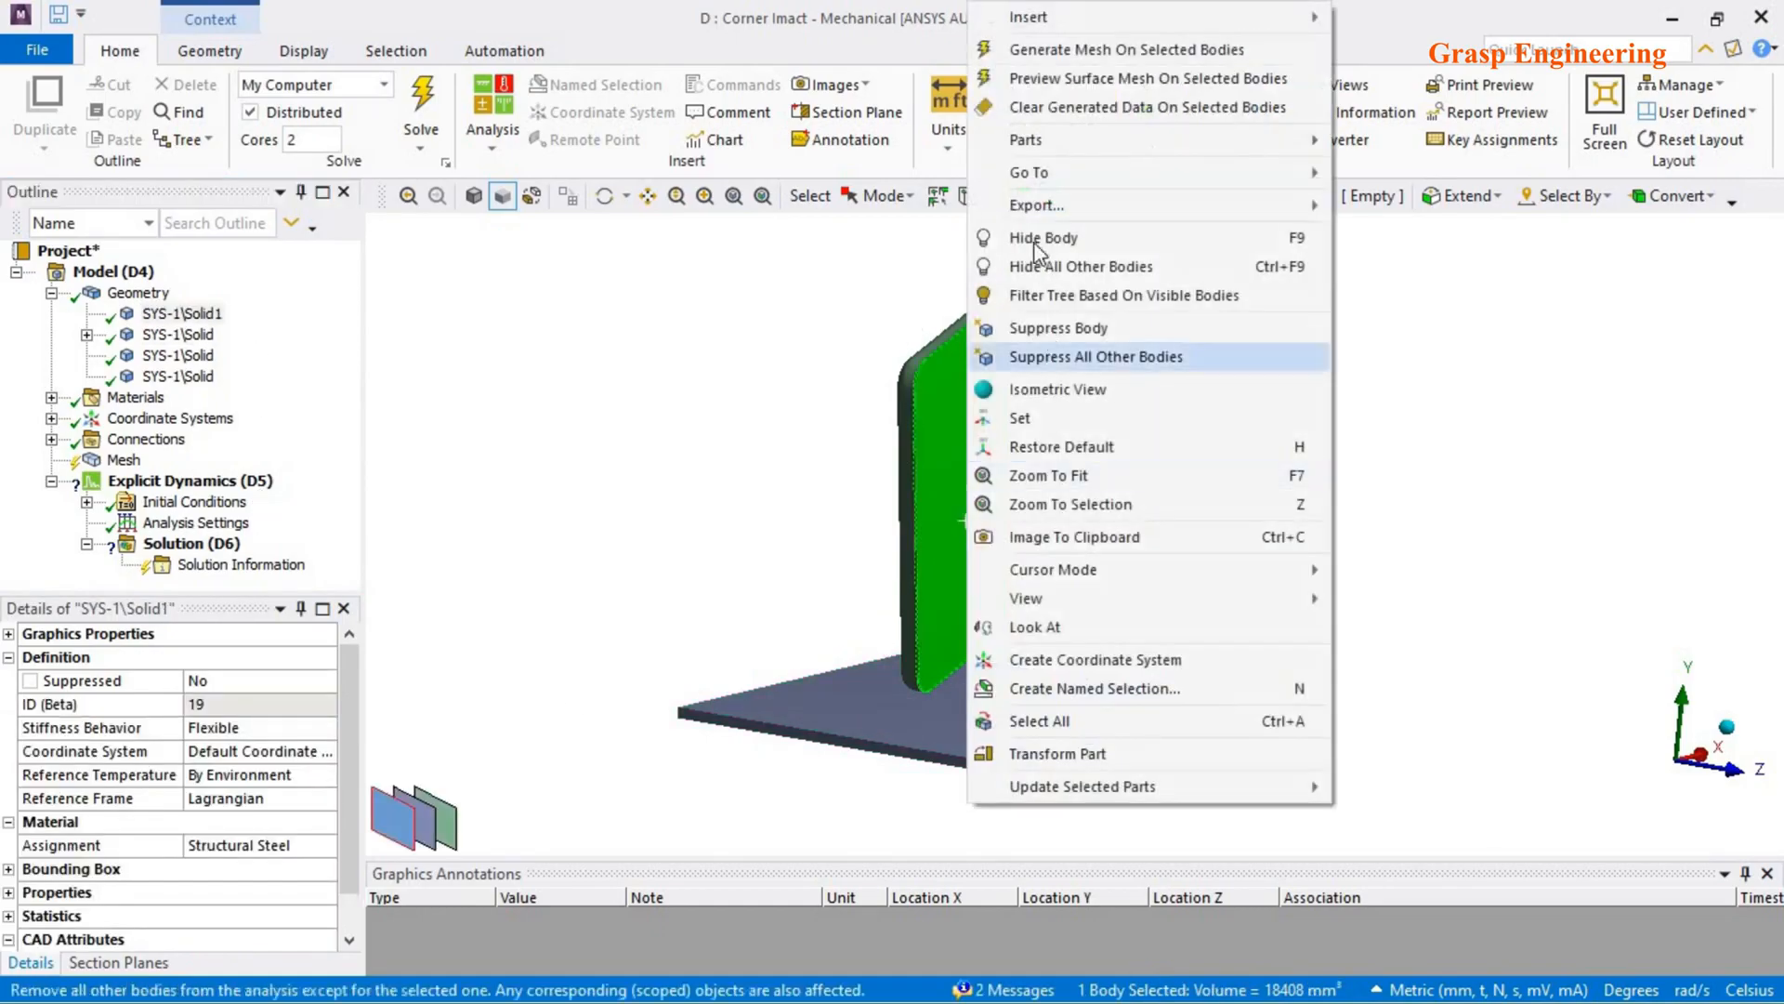
{"action": "left_click", "coordinate": [1206, 388]}
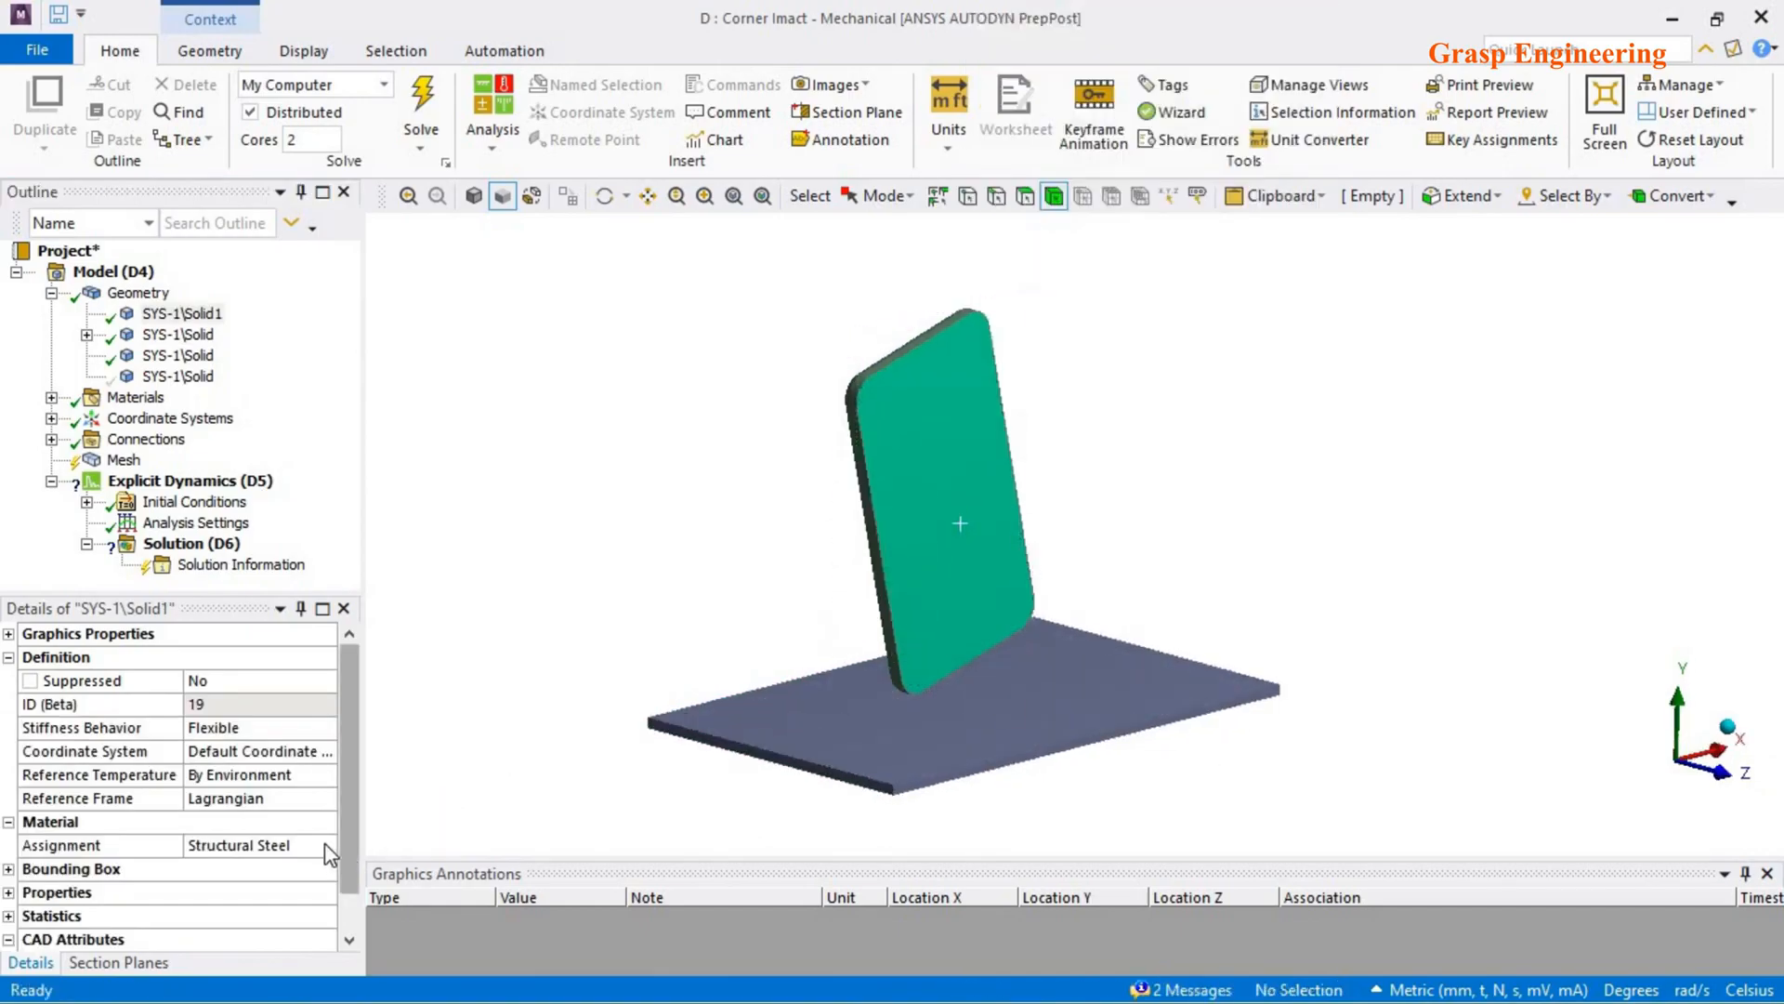
{"action": "left_click", "coordinate": [325, 844]}
{"action": "left_click", "coordinate": [326, 845]}
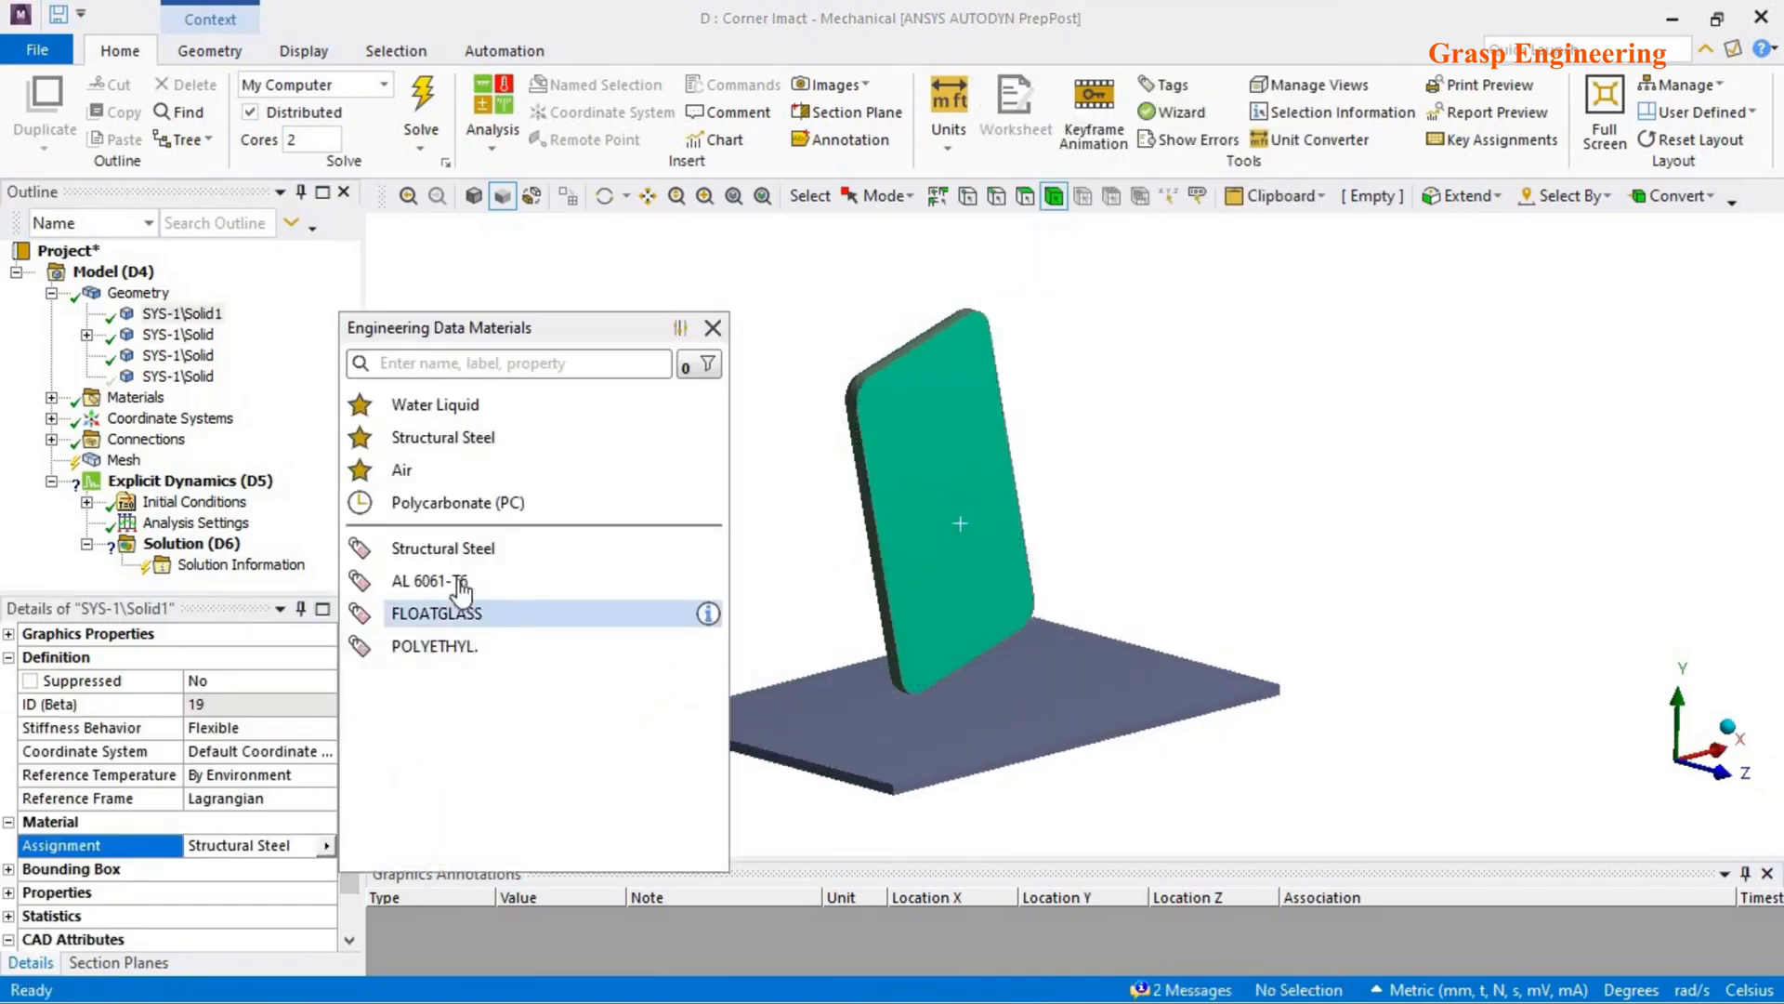
{"action": "left_click", "coordinate": [430, 580]}
{"action": "right_click", "coordinate": [549, 439]}
{"action": "left_click", "coordinate": [605, 515]}
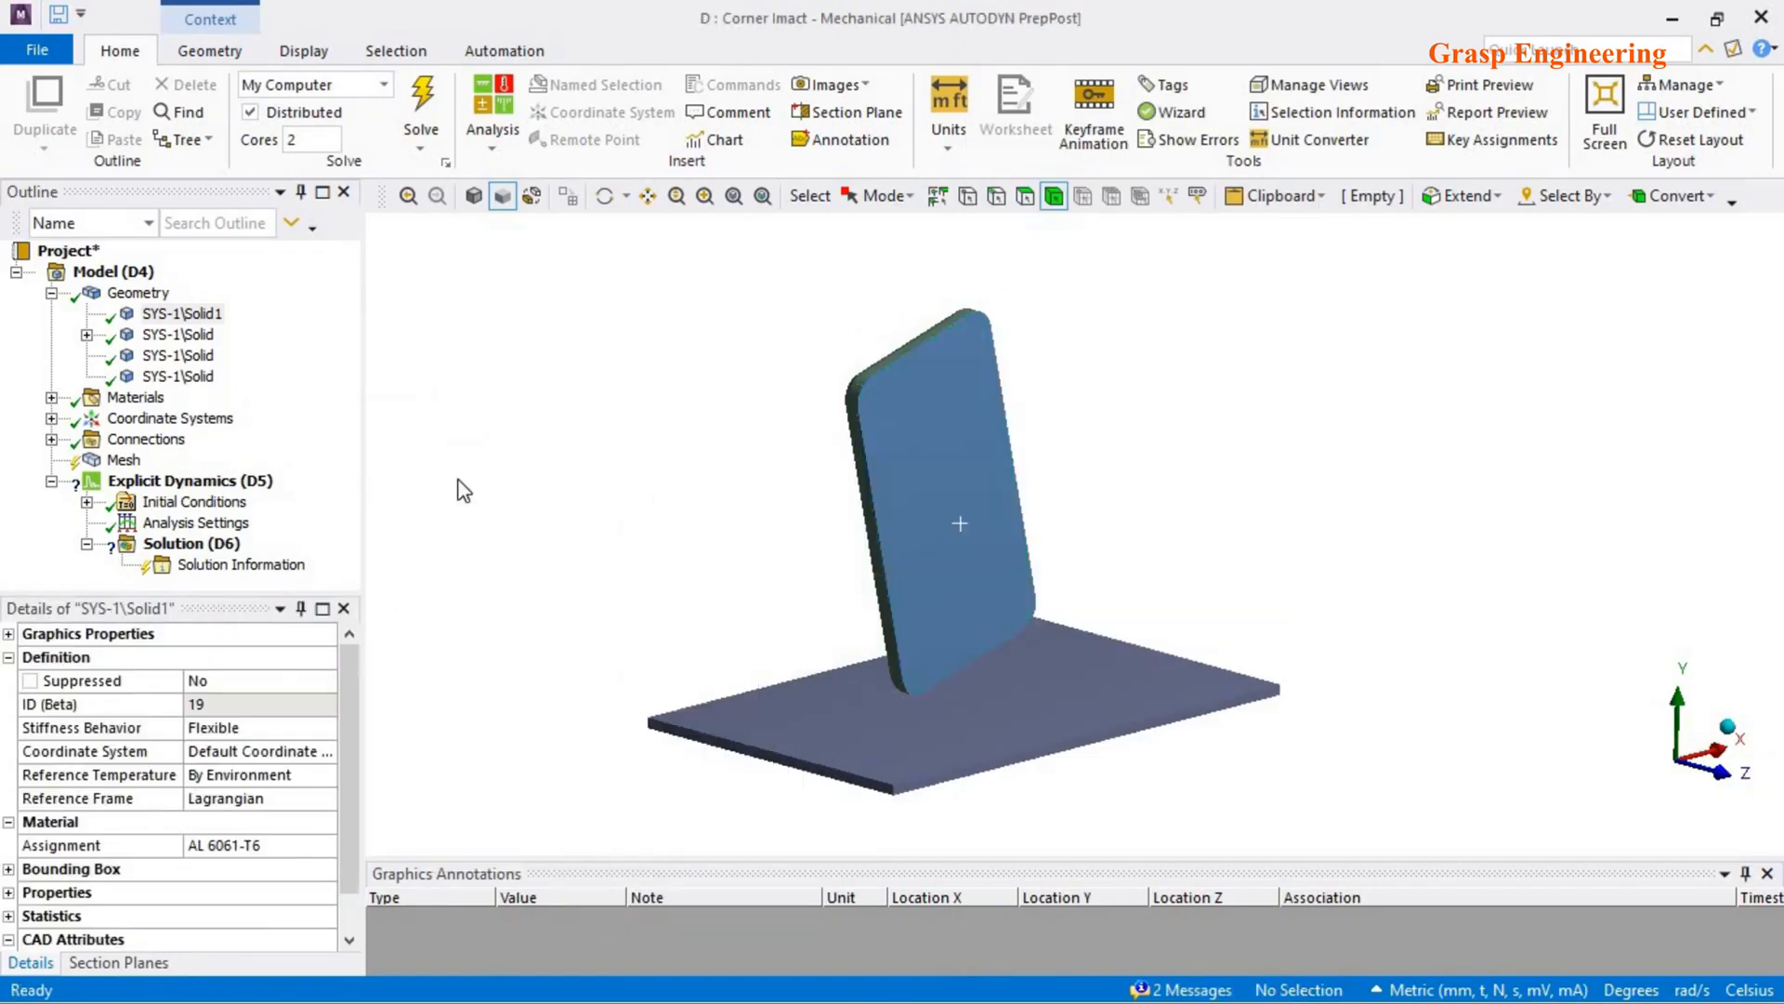
- Set the display style of the Geometry branch to Body Color
{"action": "left_click", "coordinate": [144, 294]}
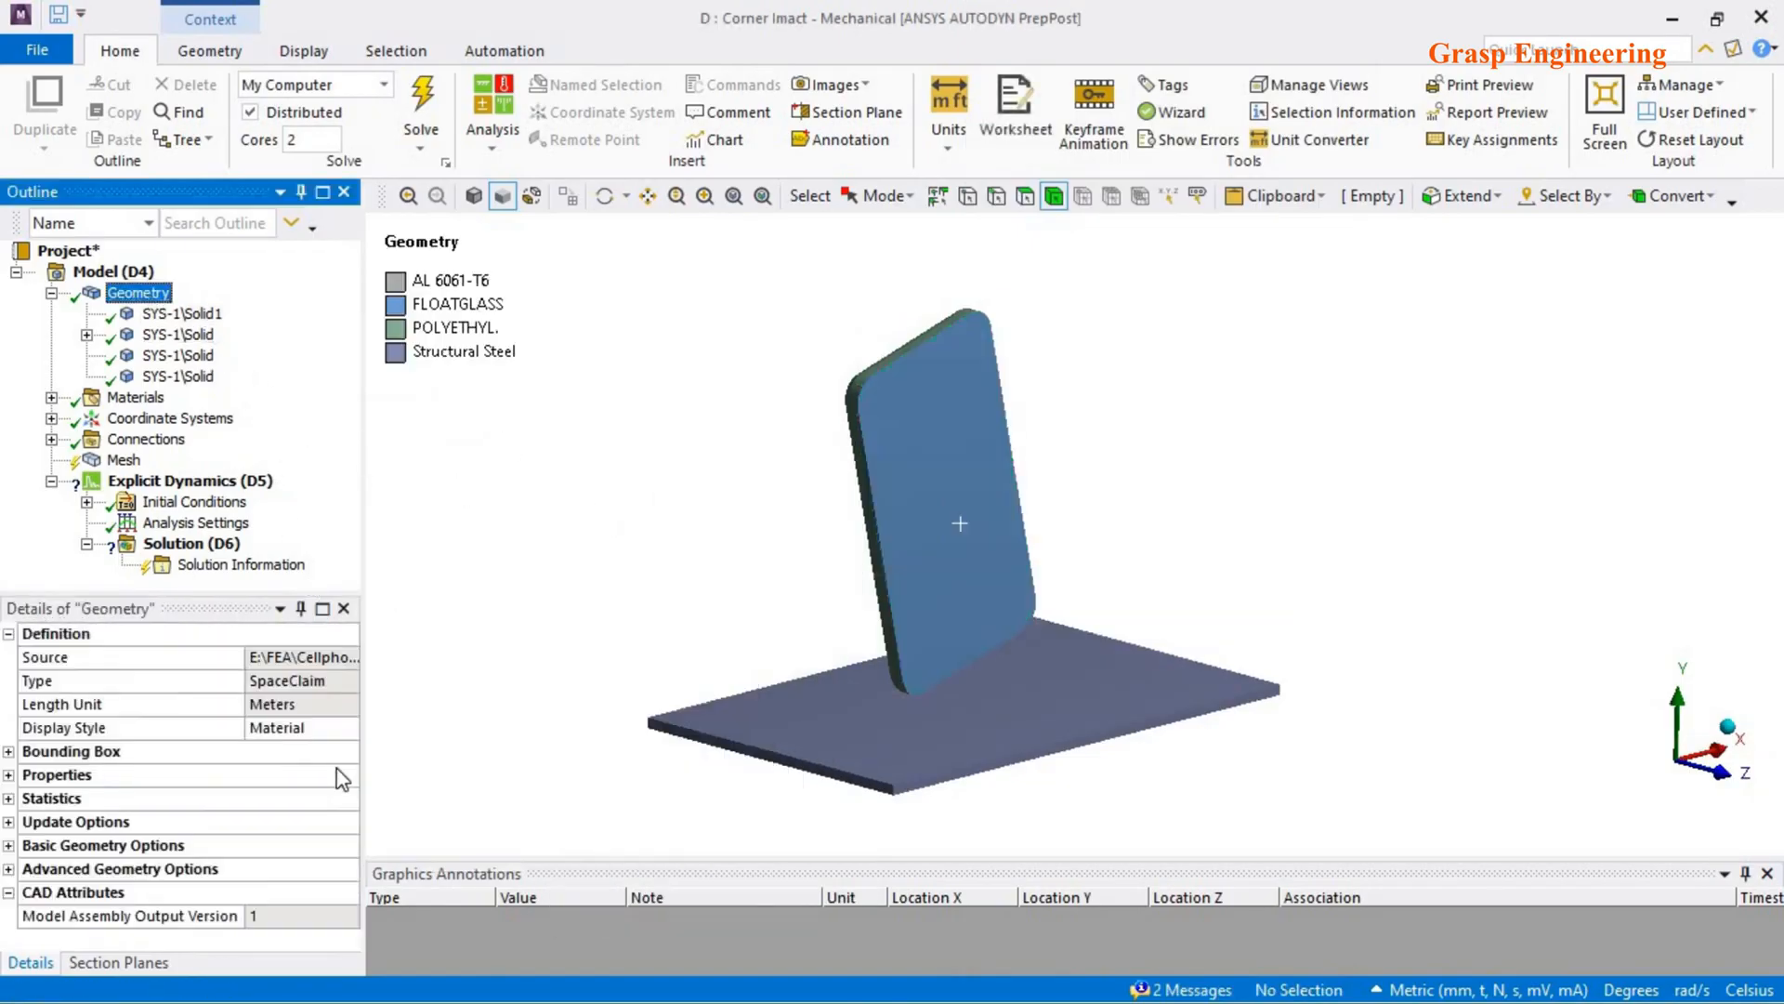
{"action": "left_click", "coordinate": [351, 726]}
{"action": "left_click", "coordinate": [348, 727]}
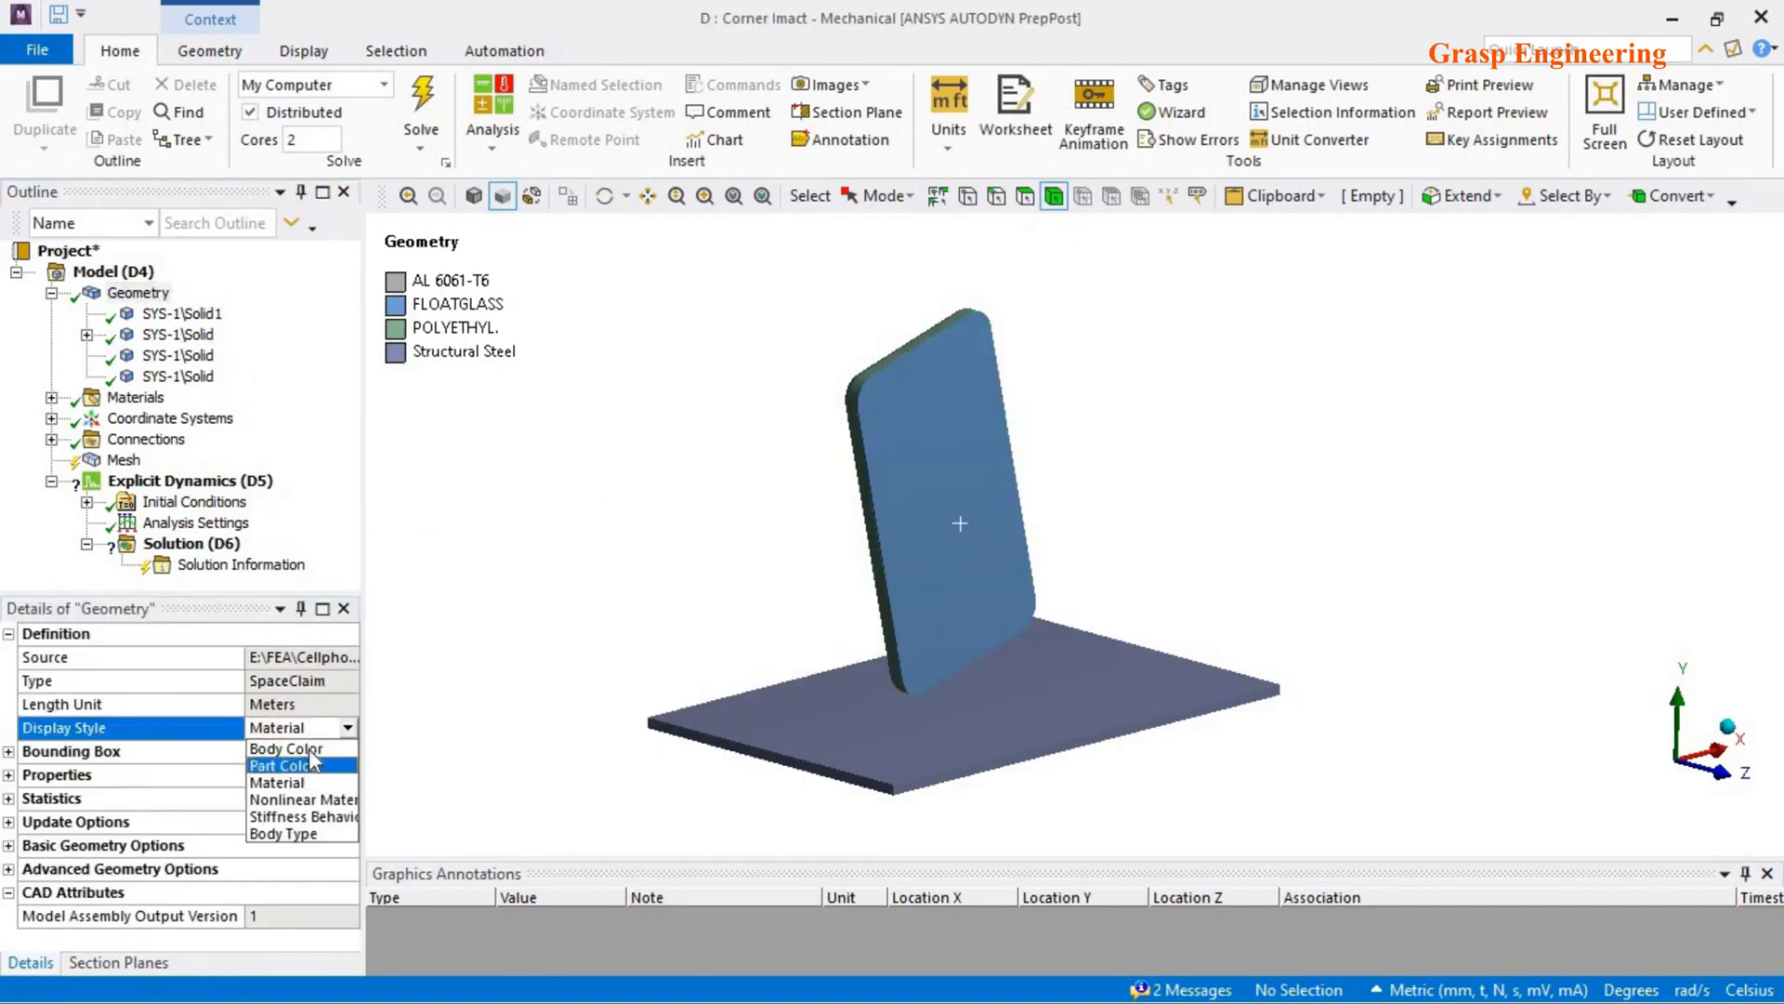
{"action": "left_click", "coordinate": [287, 749]}
{"action": "mouse_move", "coordinate": [979, 629]}
{"action": "middle_mouse_down"}
{"action": "mouse_move", "coordinate": [1044, 637]}
{"action": "mouse_move", "coordinate": [975, 632]}
{"action": "middle_mouse_up"}
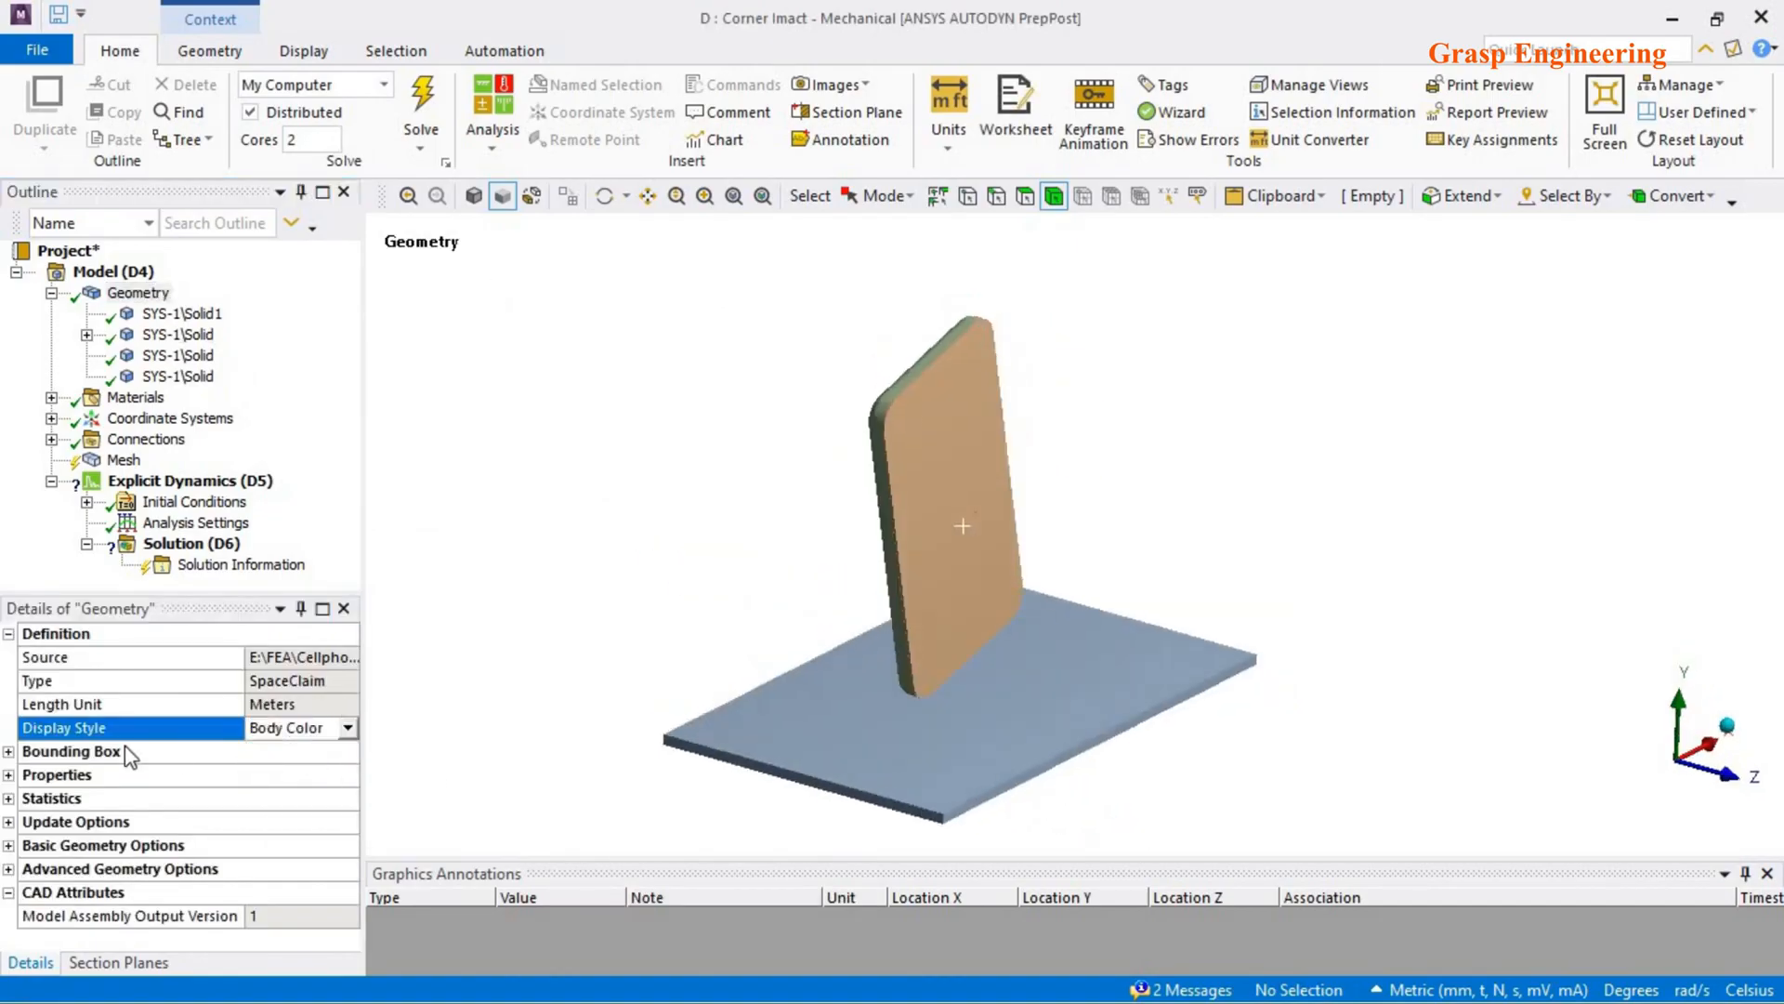
- Try the nonlinear material display style on the geometry and return it to Body Color
{"action": "left_click", "coordinate": [348, 728]}
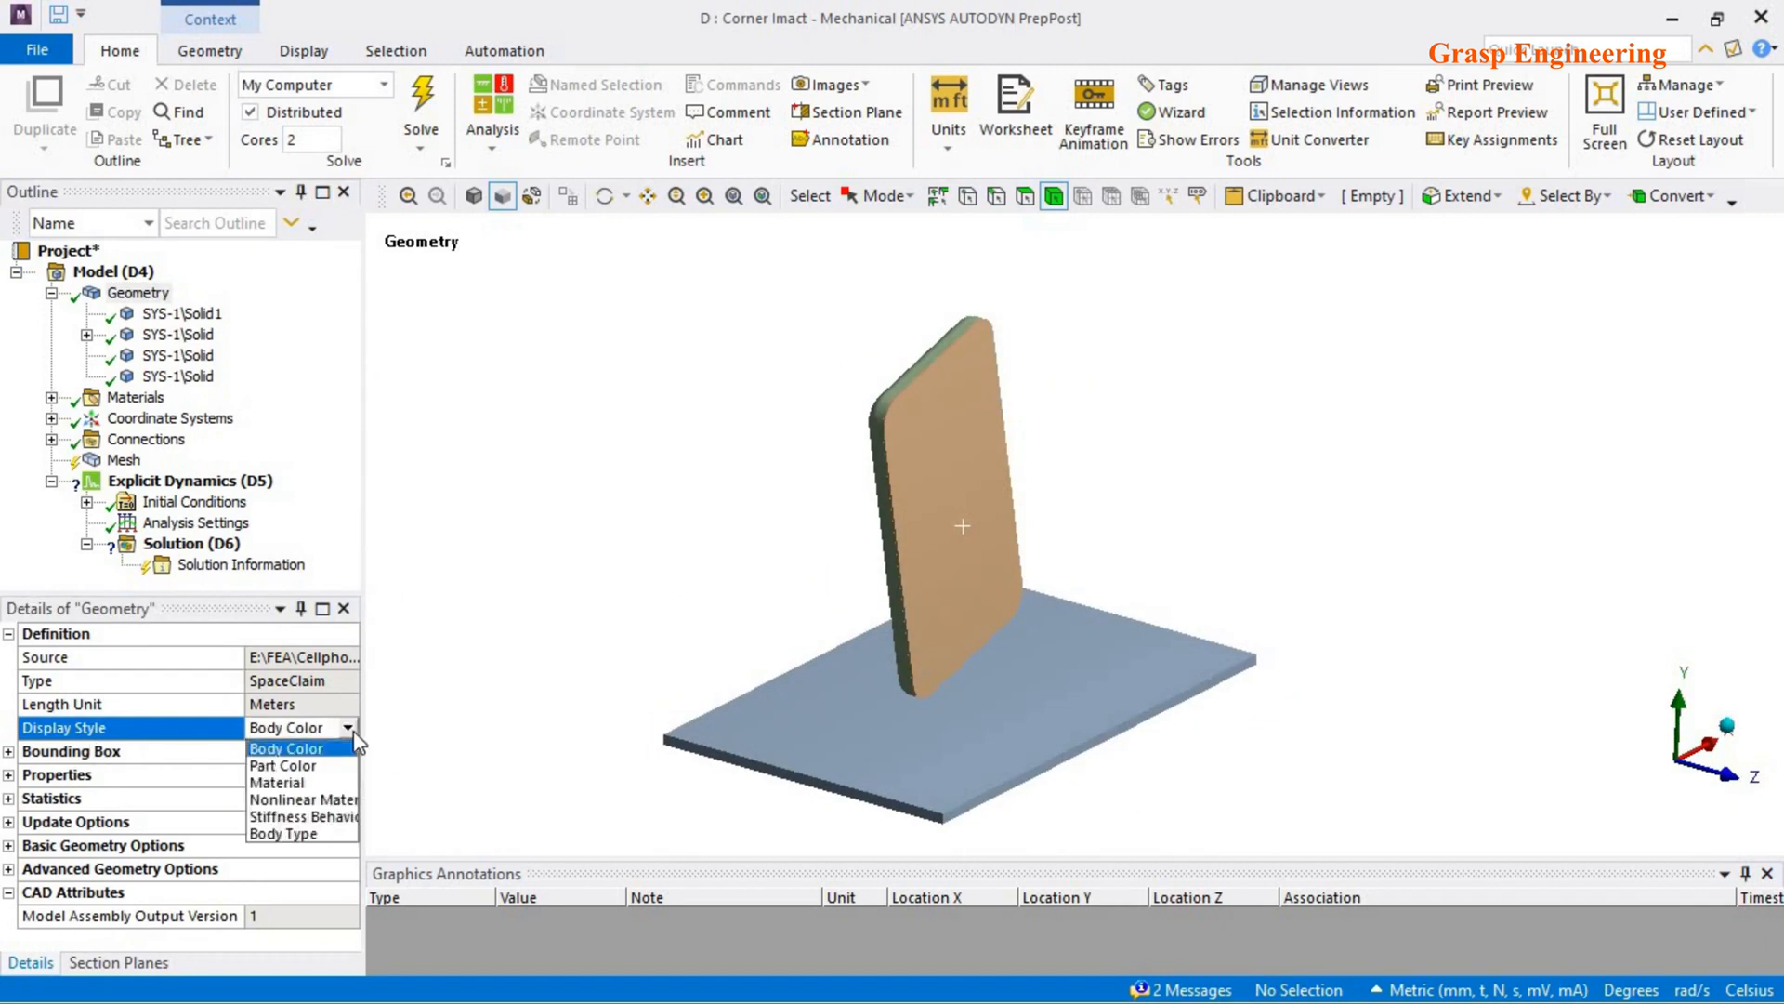
{"action": "left_click", "coordinate": [298, 799]}
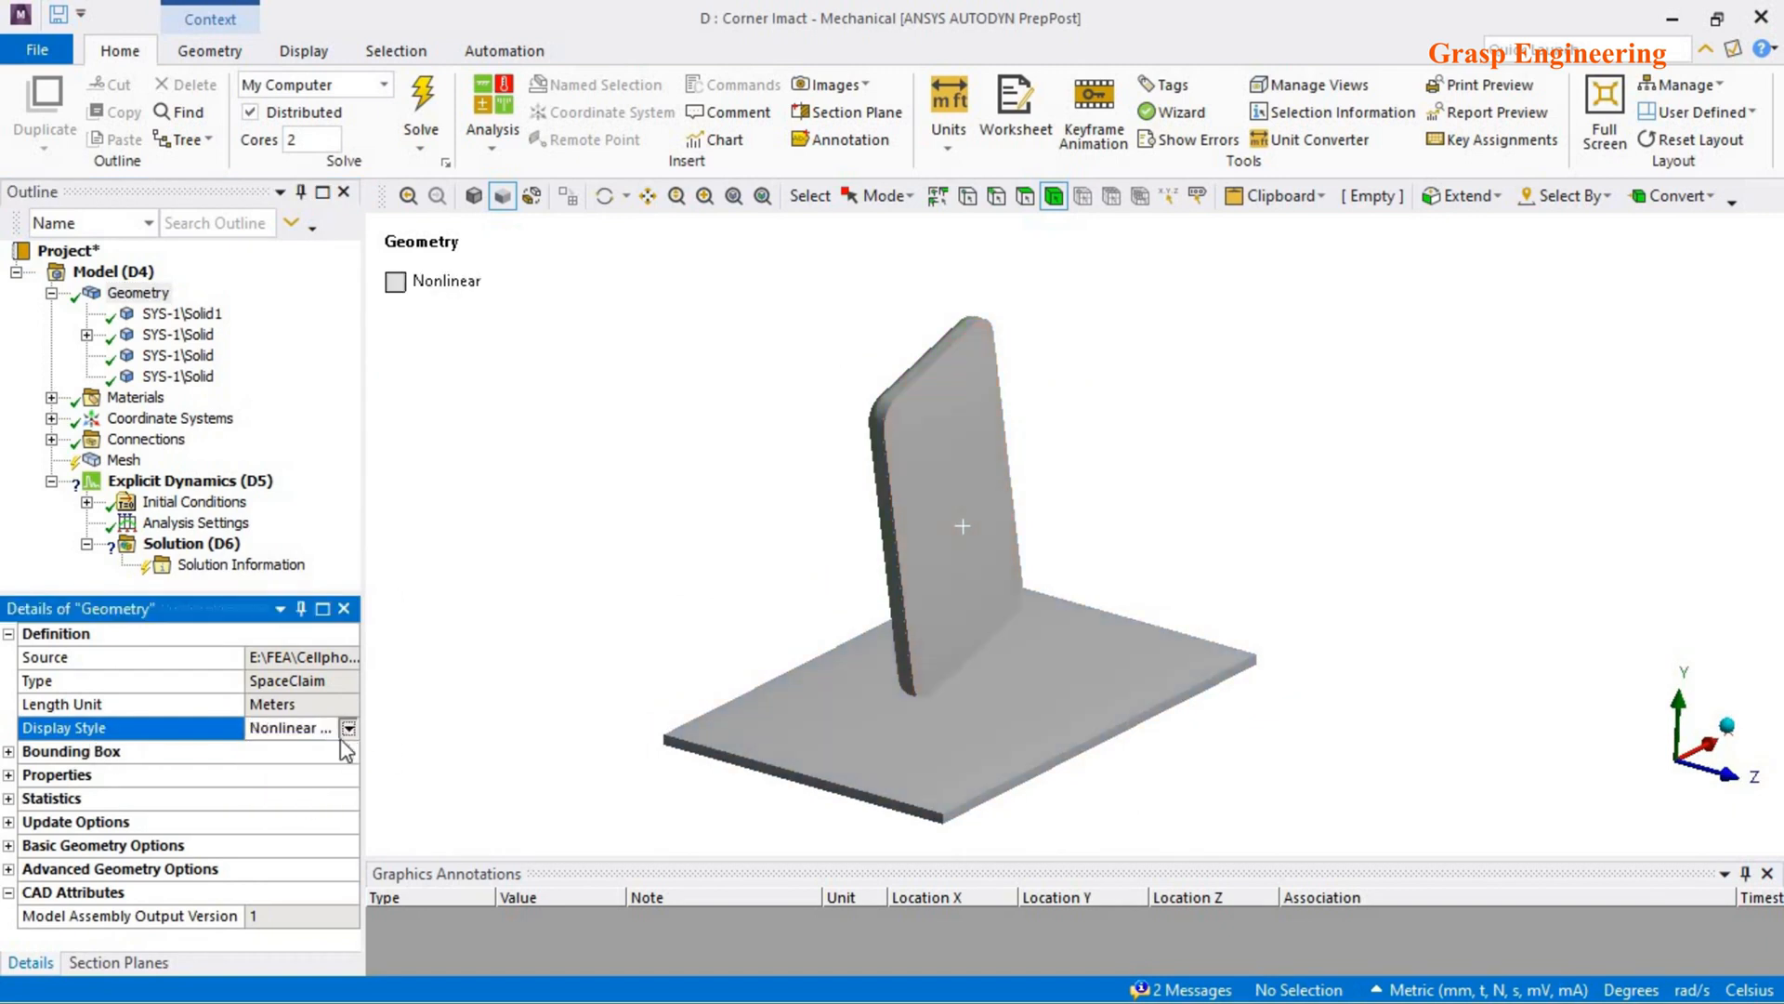
{"action": "left_click", "coordinate": [348, 728]}
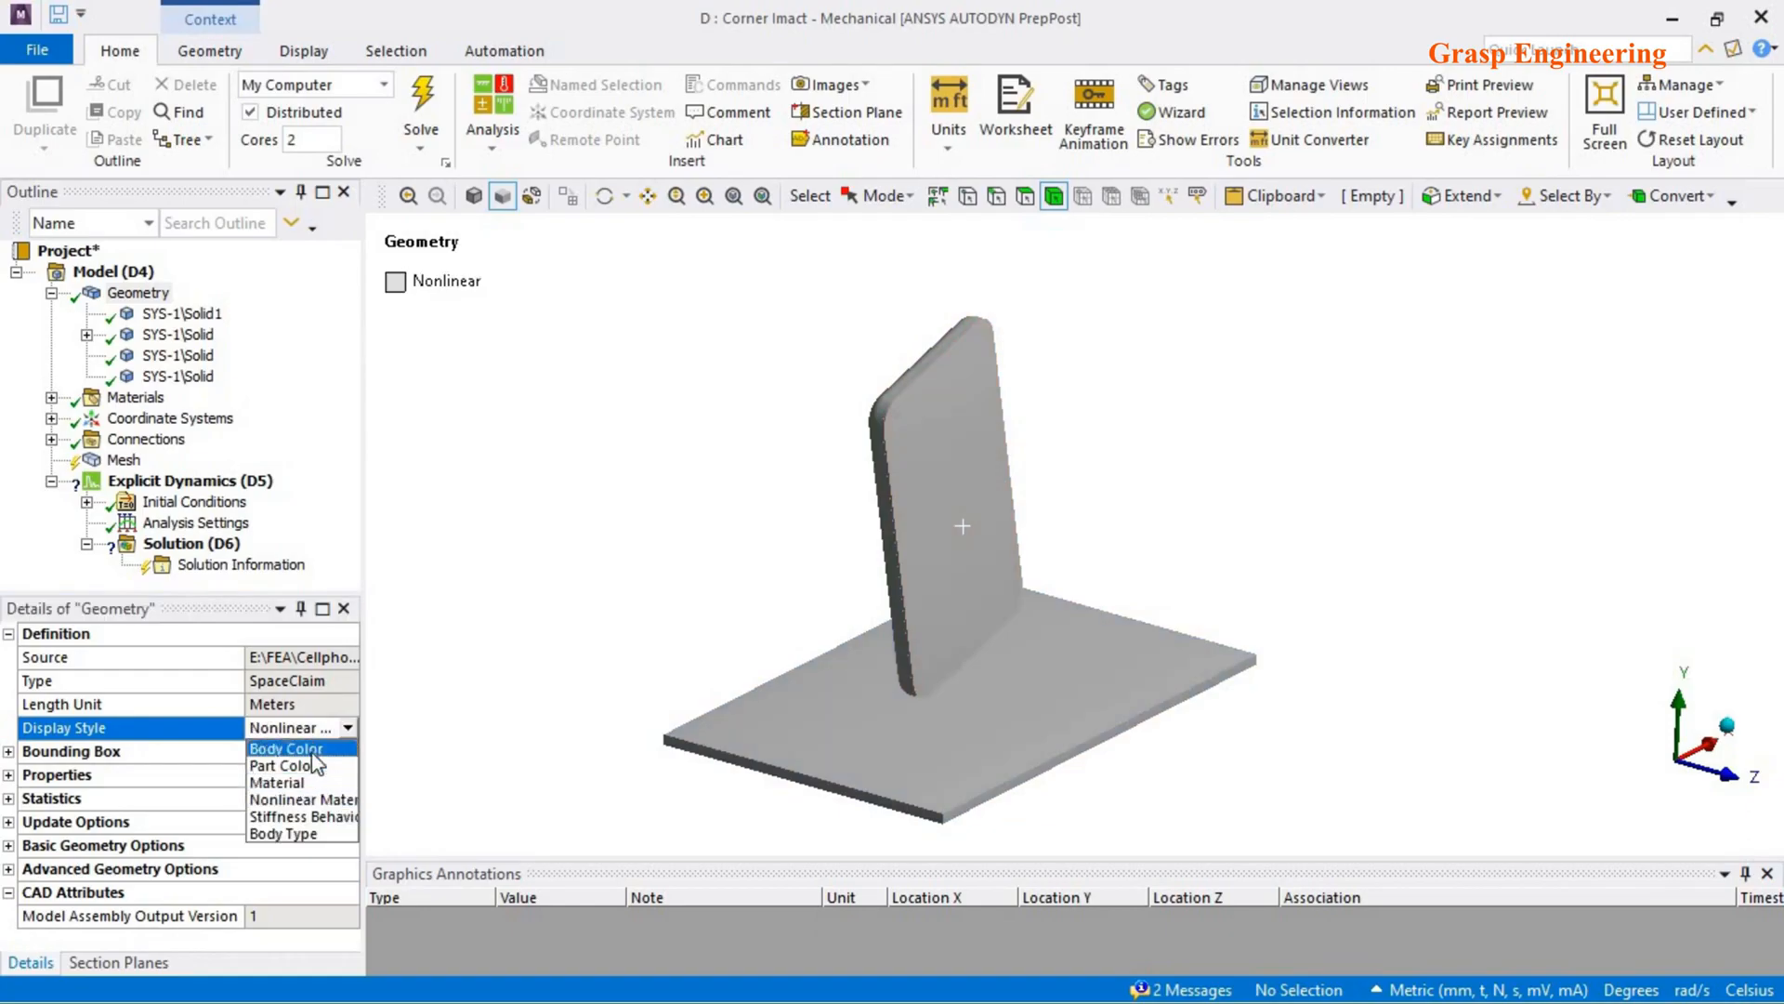
{"action": "left_click", "coordinate": [298, 749]}
{"action": "middle_click_drag", "start_coordinate": [1109, 606], "coordinate": [929, 595]}
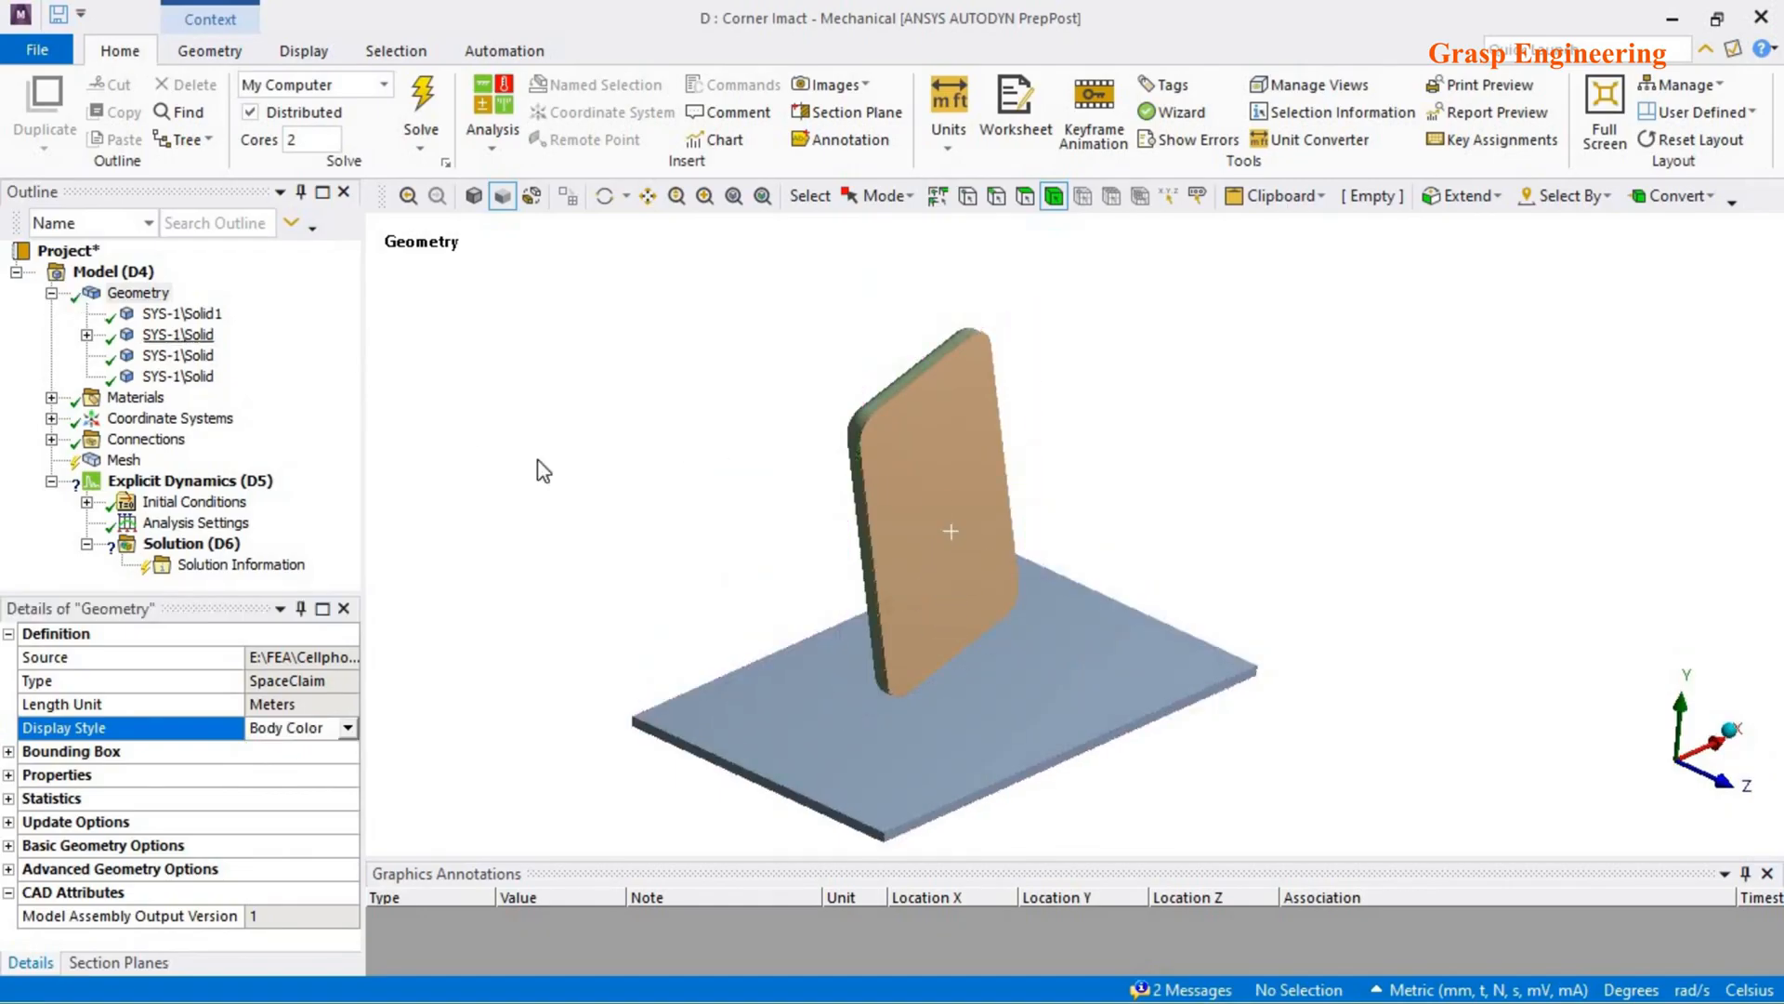
- Expand the Connections branch and open the existing all-bodies body interaction to review its scope and type
{"action": "left_click", "coordinate": [52, 440]}
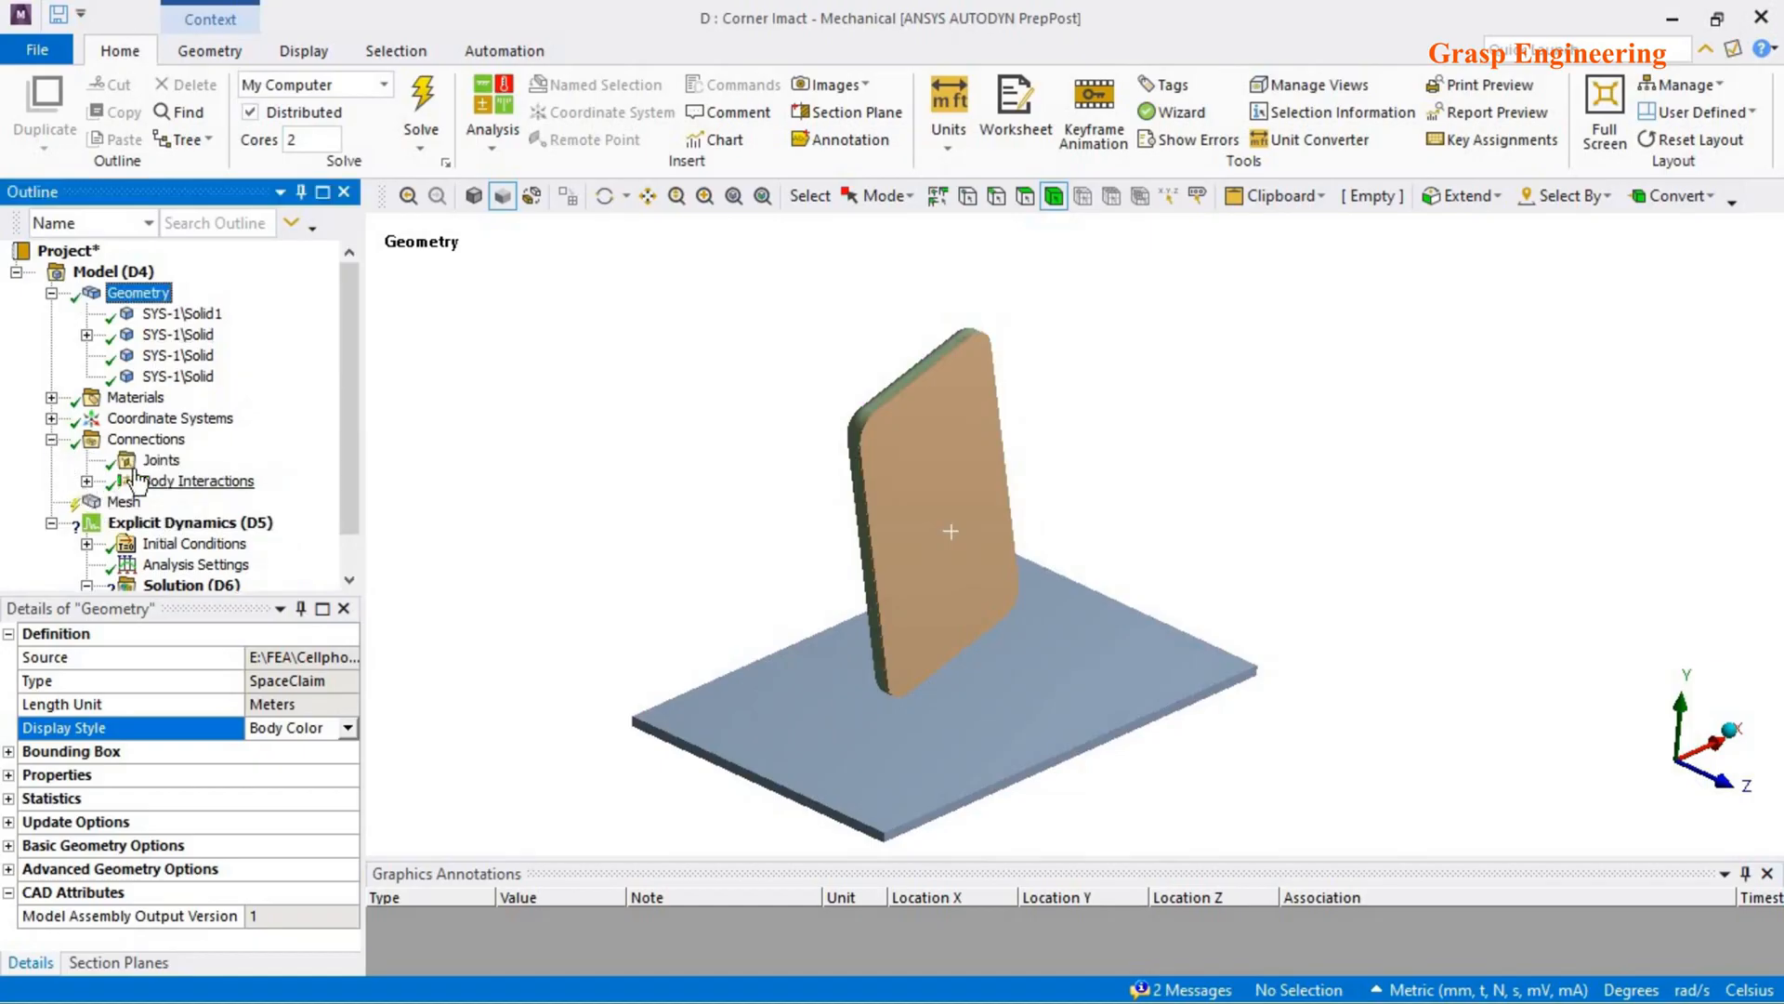
{"action": "middle_click_drag", "start_coordinate": [923, 493], "coordinate": [430, 521]}
{"action": "left_click", "coordinate": [192, 488]}
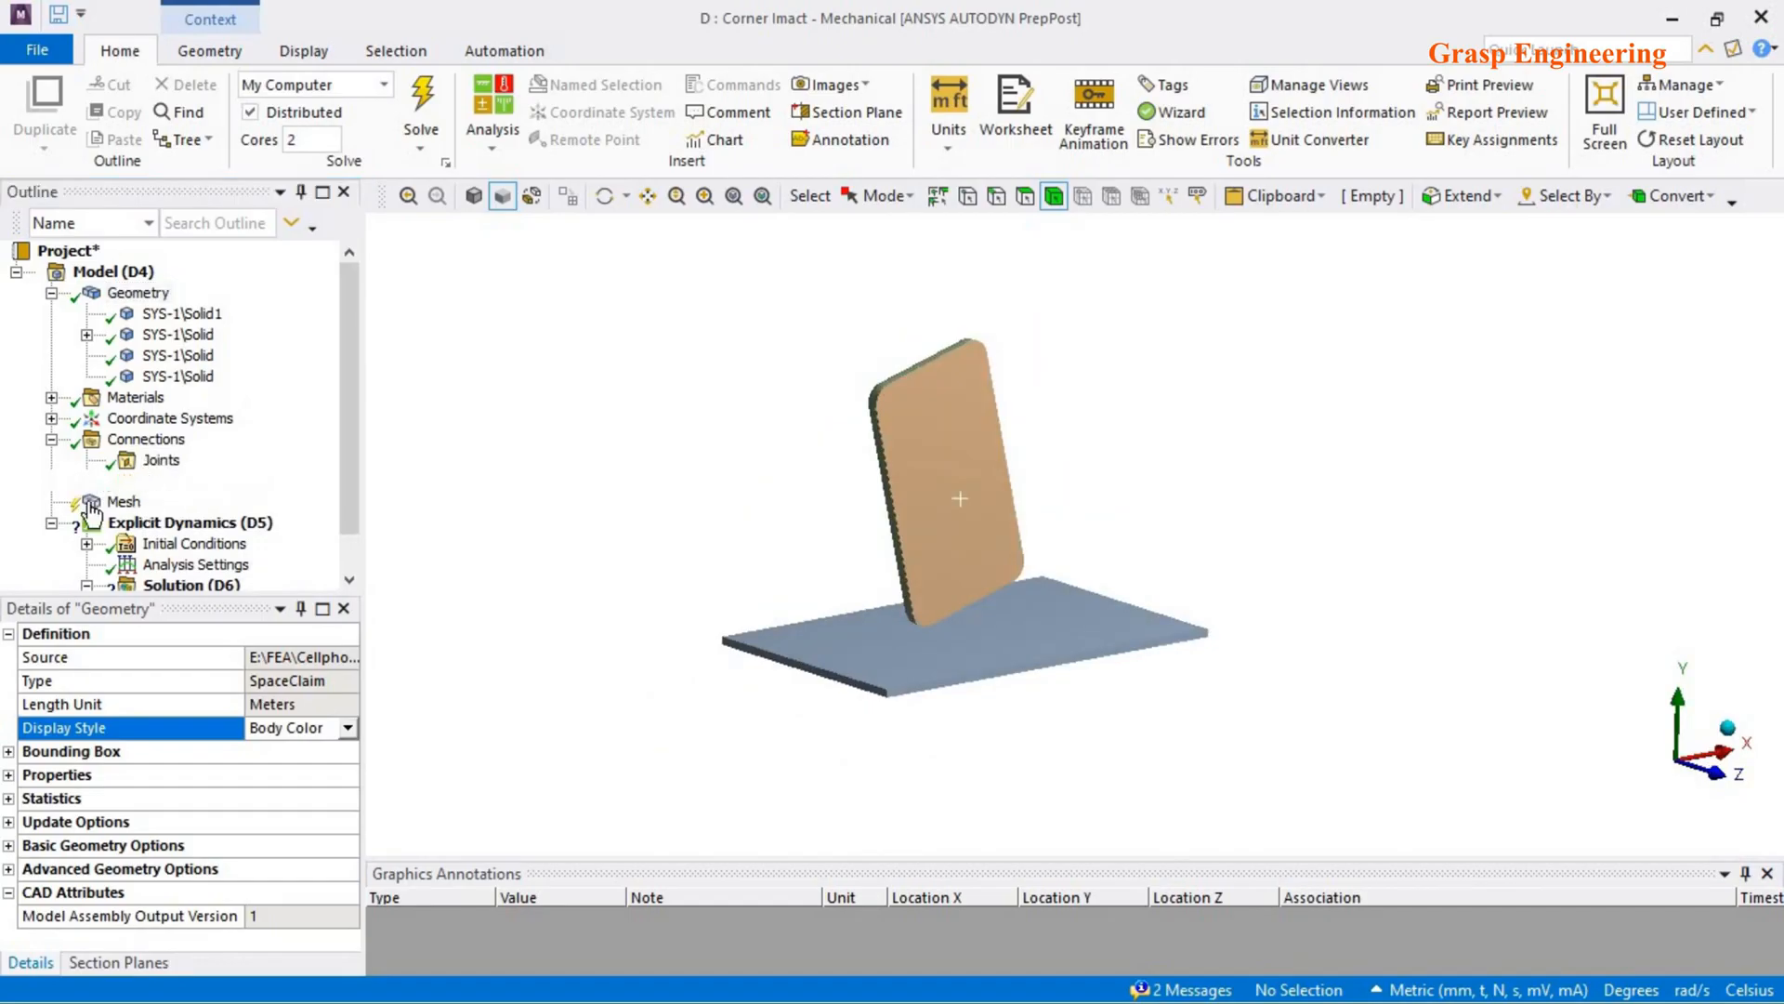
{"action": "double_click", "coordinate": [193, 483]}
{"action": "left_click", "coordinate": [206, 507]}
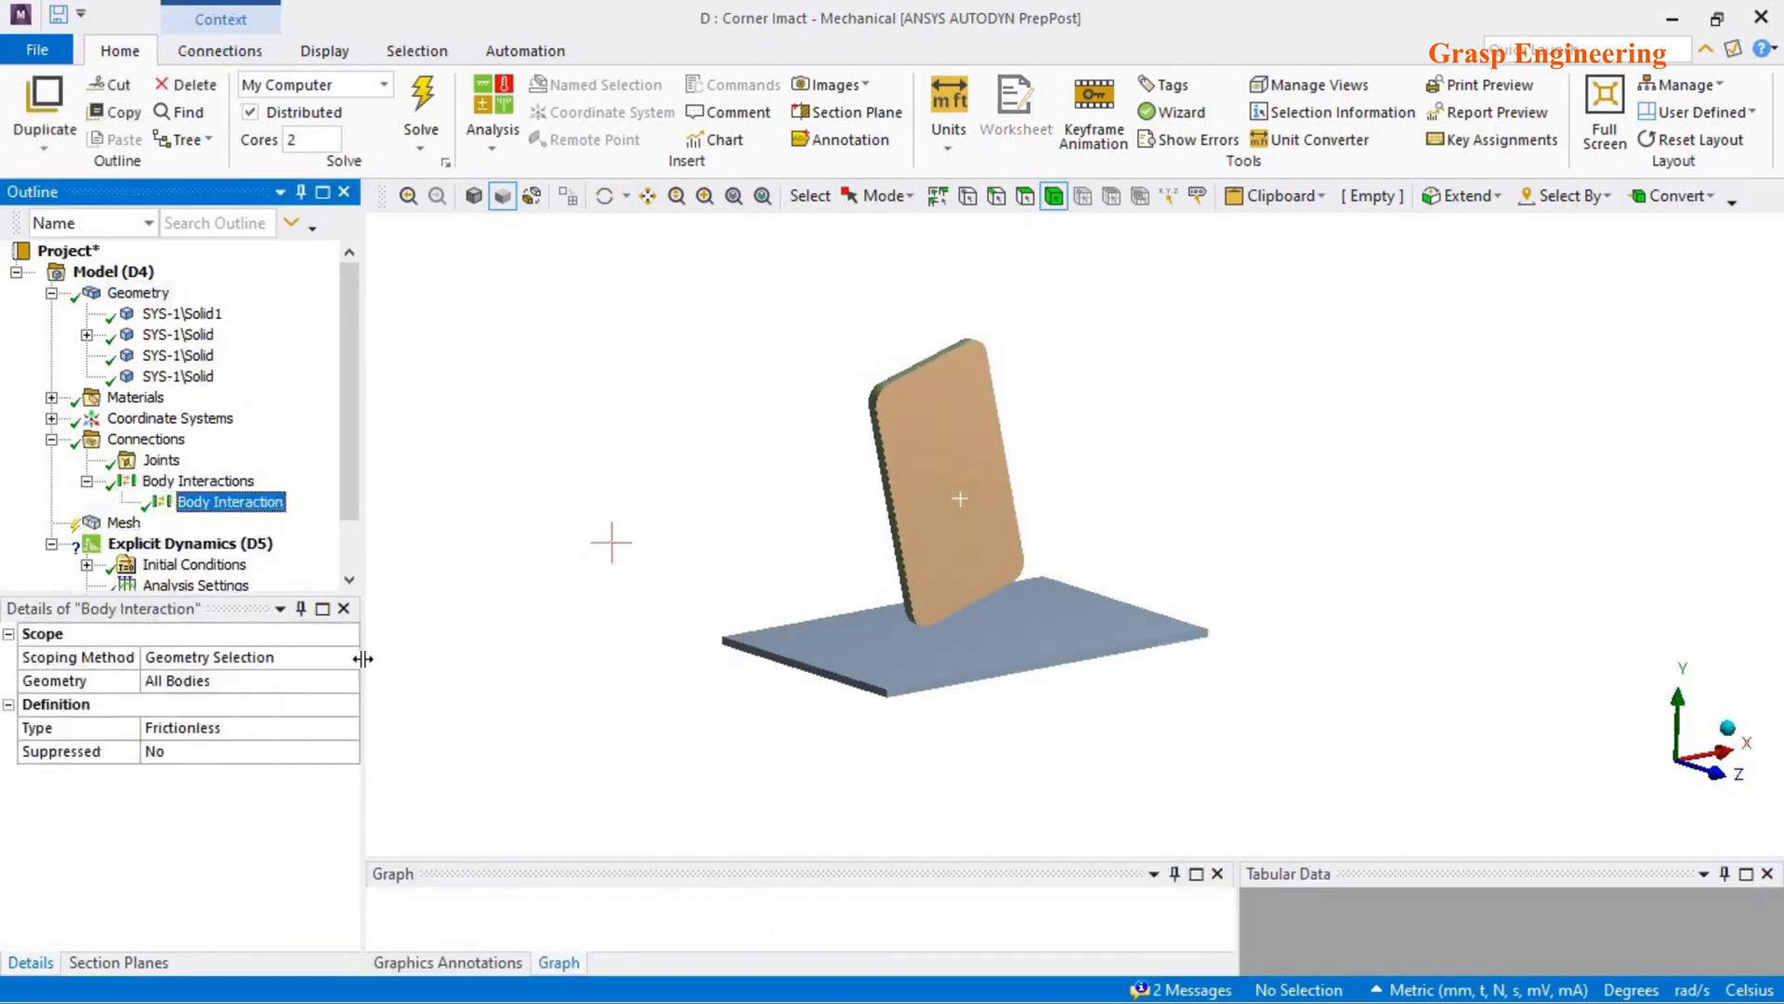
{"action": "middle_click_drag", "start_coordinate": [910, 595], "coordinate": [1035, 602]}
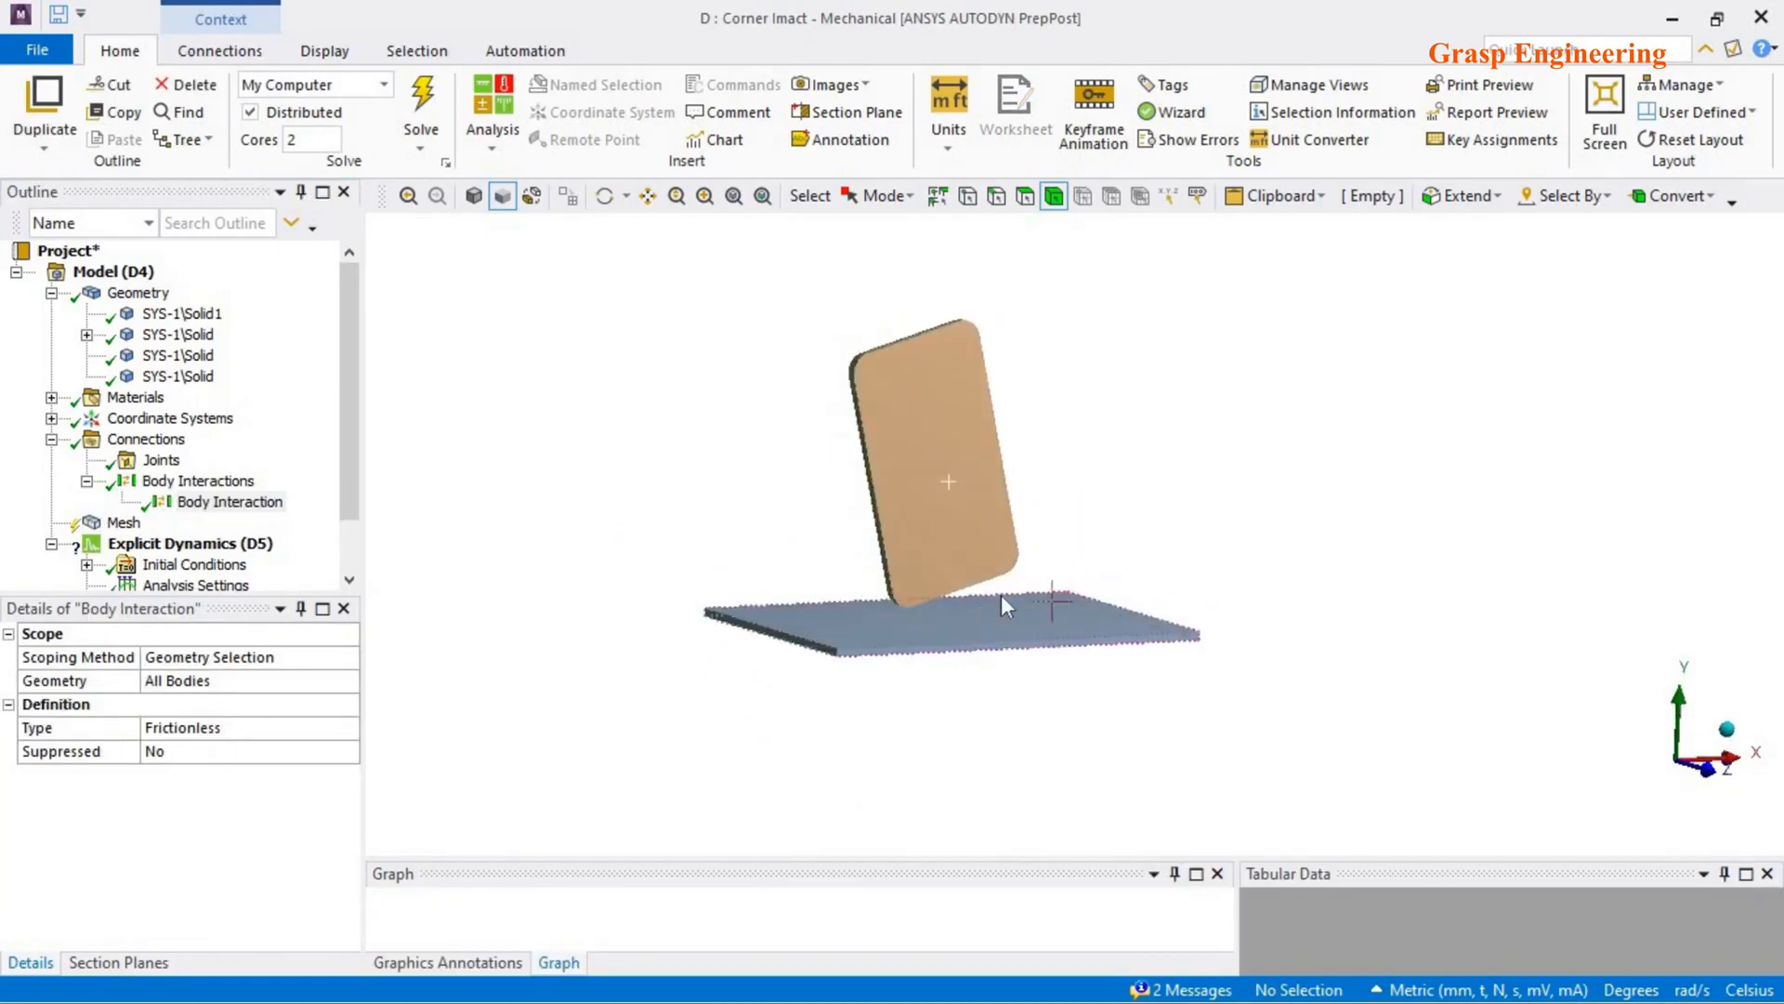
- Box-select the three phone bodies in a front view, excluding the floor plate, and insert a new body interaction scoped to them
{"action": "scroll", "coordinate": [1001, 594], "scroll_direction": "up", "scroll_amount": 2}
{"action": "left_click", "coordinate": [1710, 770]}
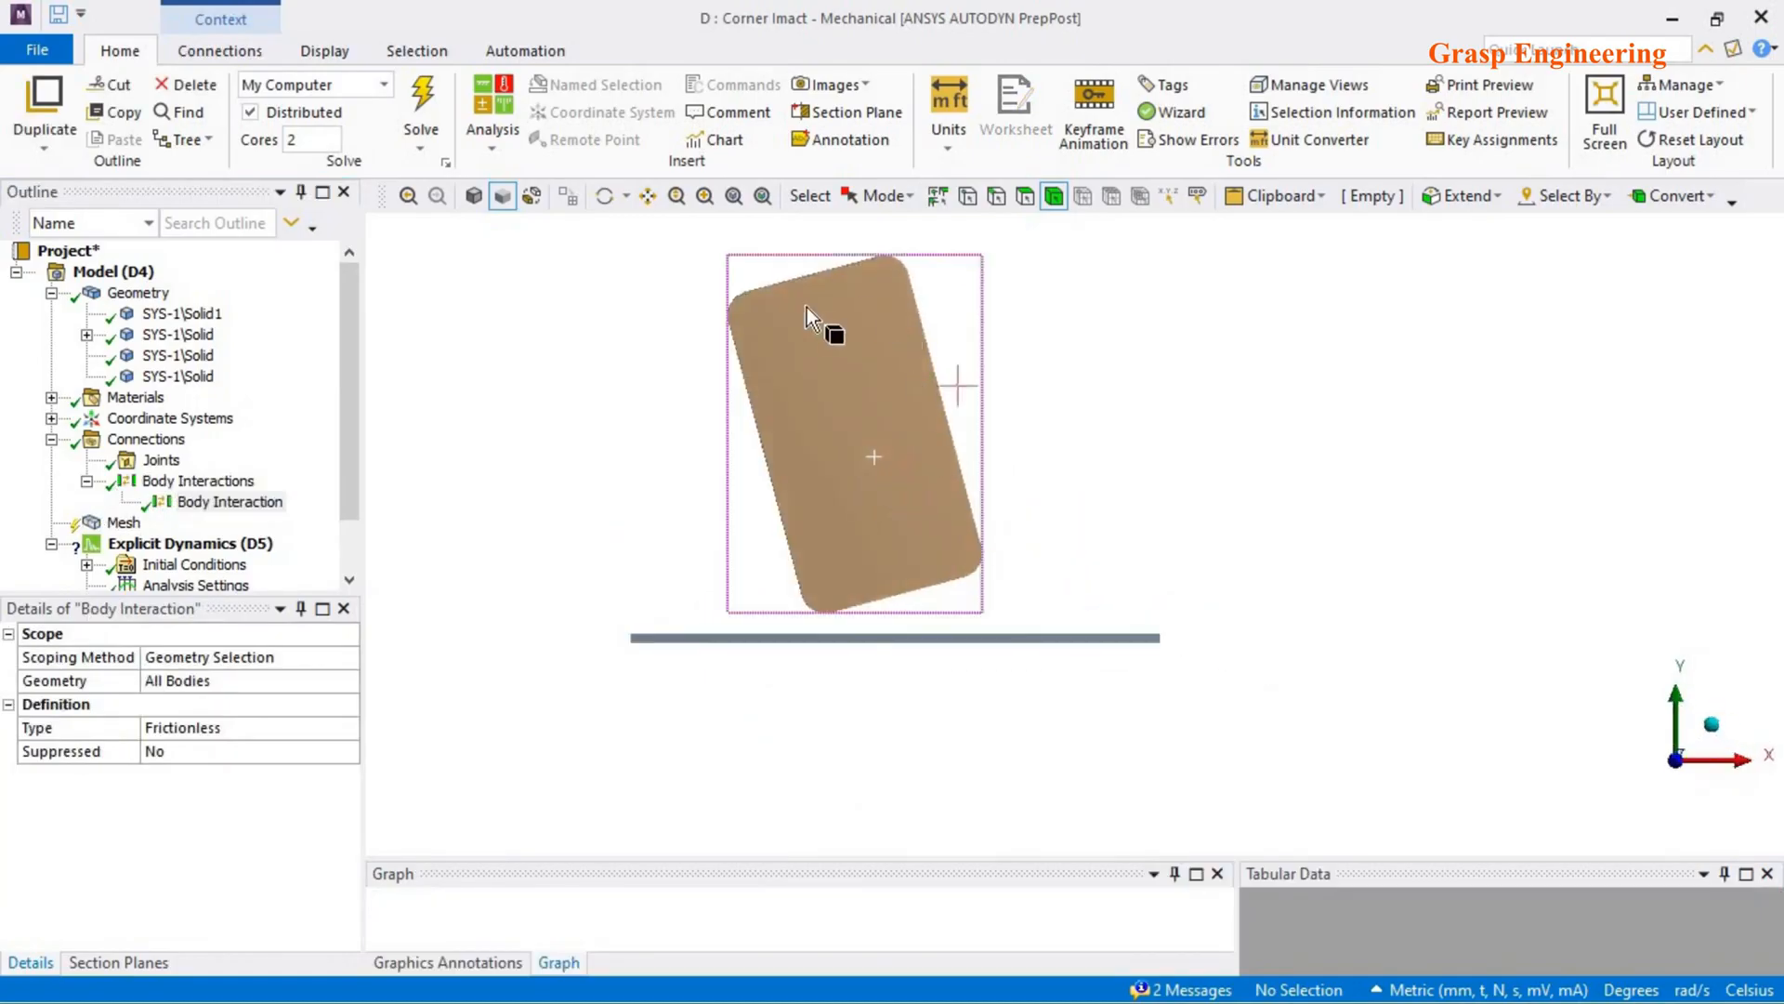
{"action": "left_click", "coordinate": [910, 197]}
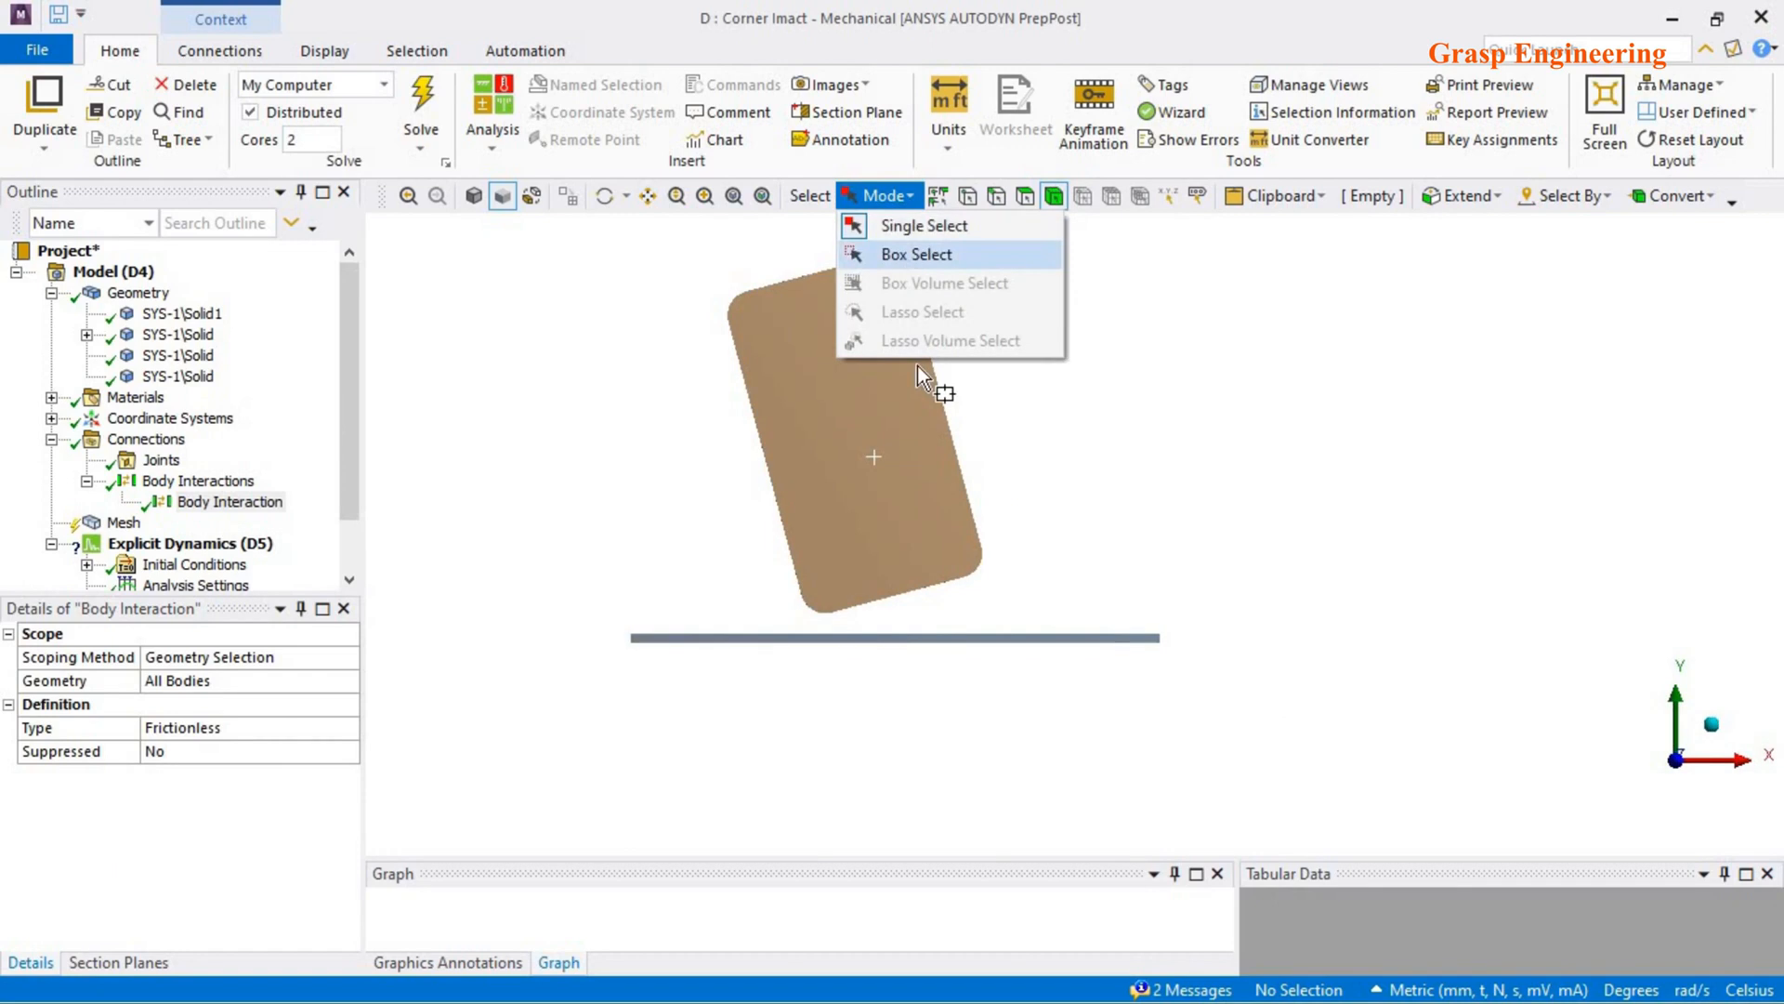
{"action": "left_click", "coordinate": [918, 251]}
{"action": "left_click_drag", "start_coordinate": [1208, 640], "coordinate": [620, 244]}
{"action": "right_click", "coordinate": [209, 481]}
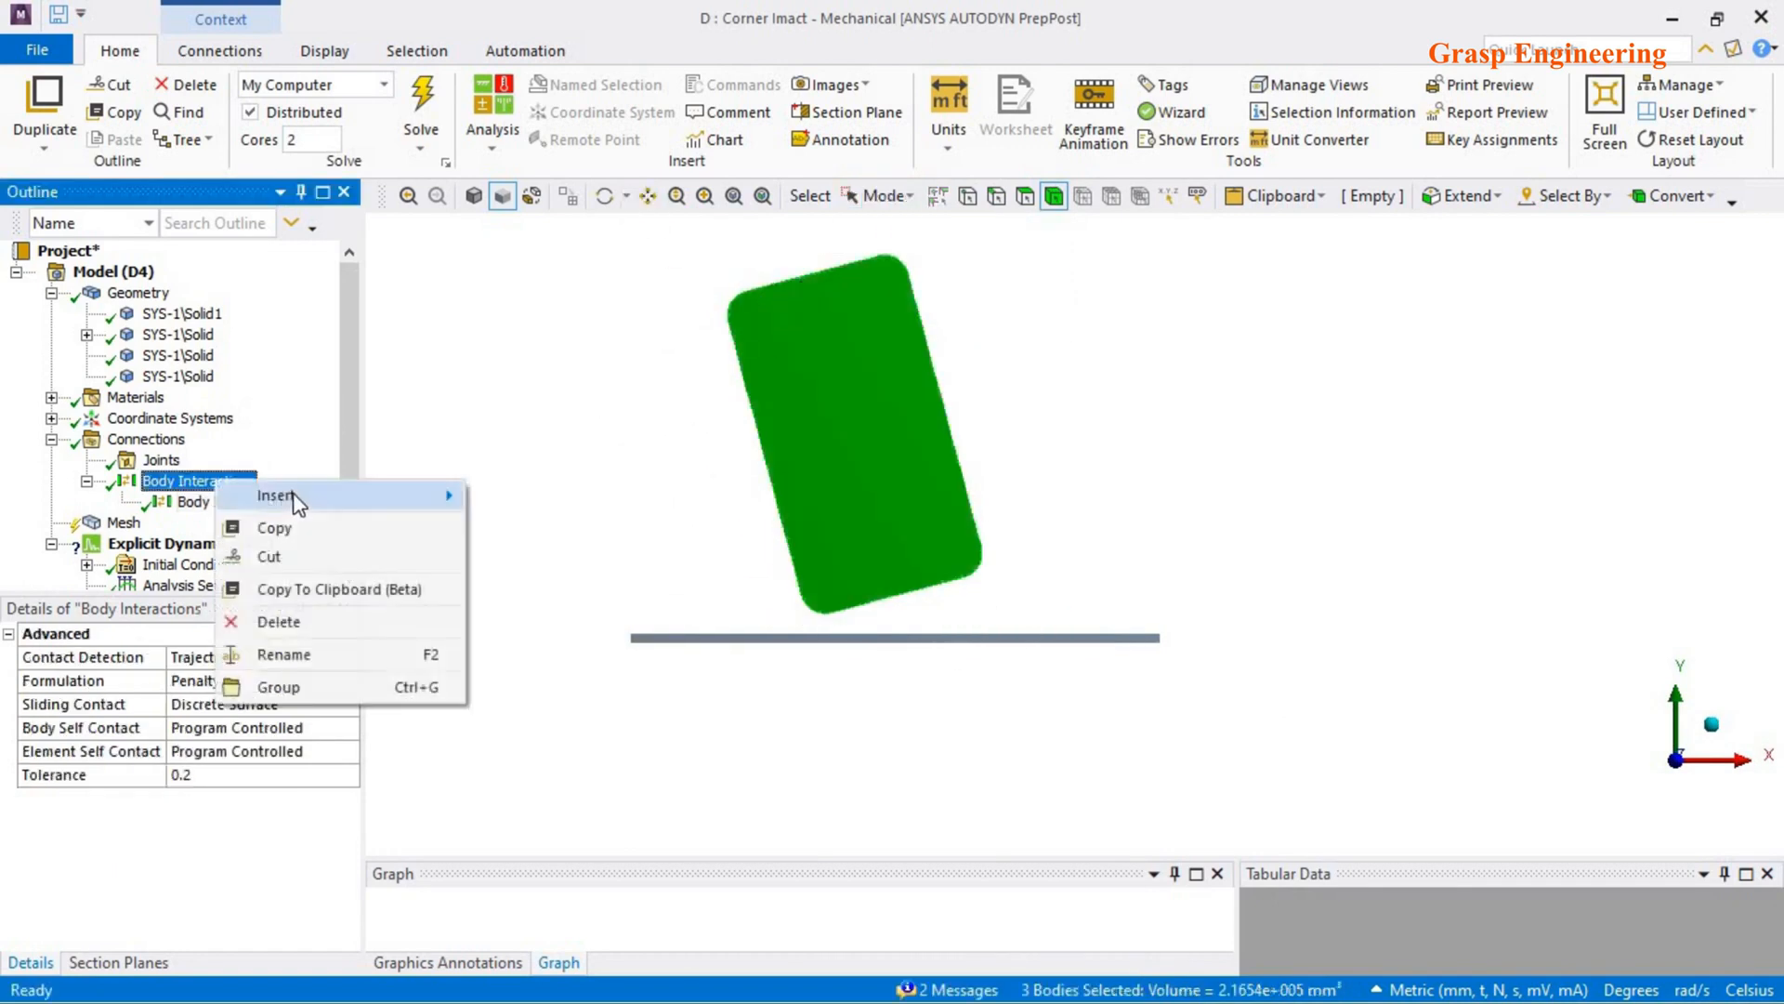
{"action": "mouse_move", "coordinate": [409, 496]}
{"action": "left_click", "coordinate": [557, 499]}
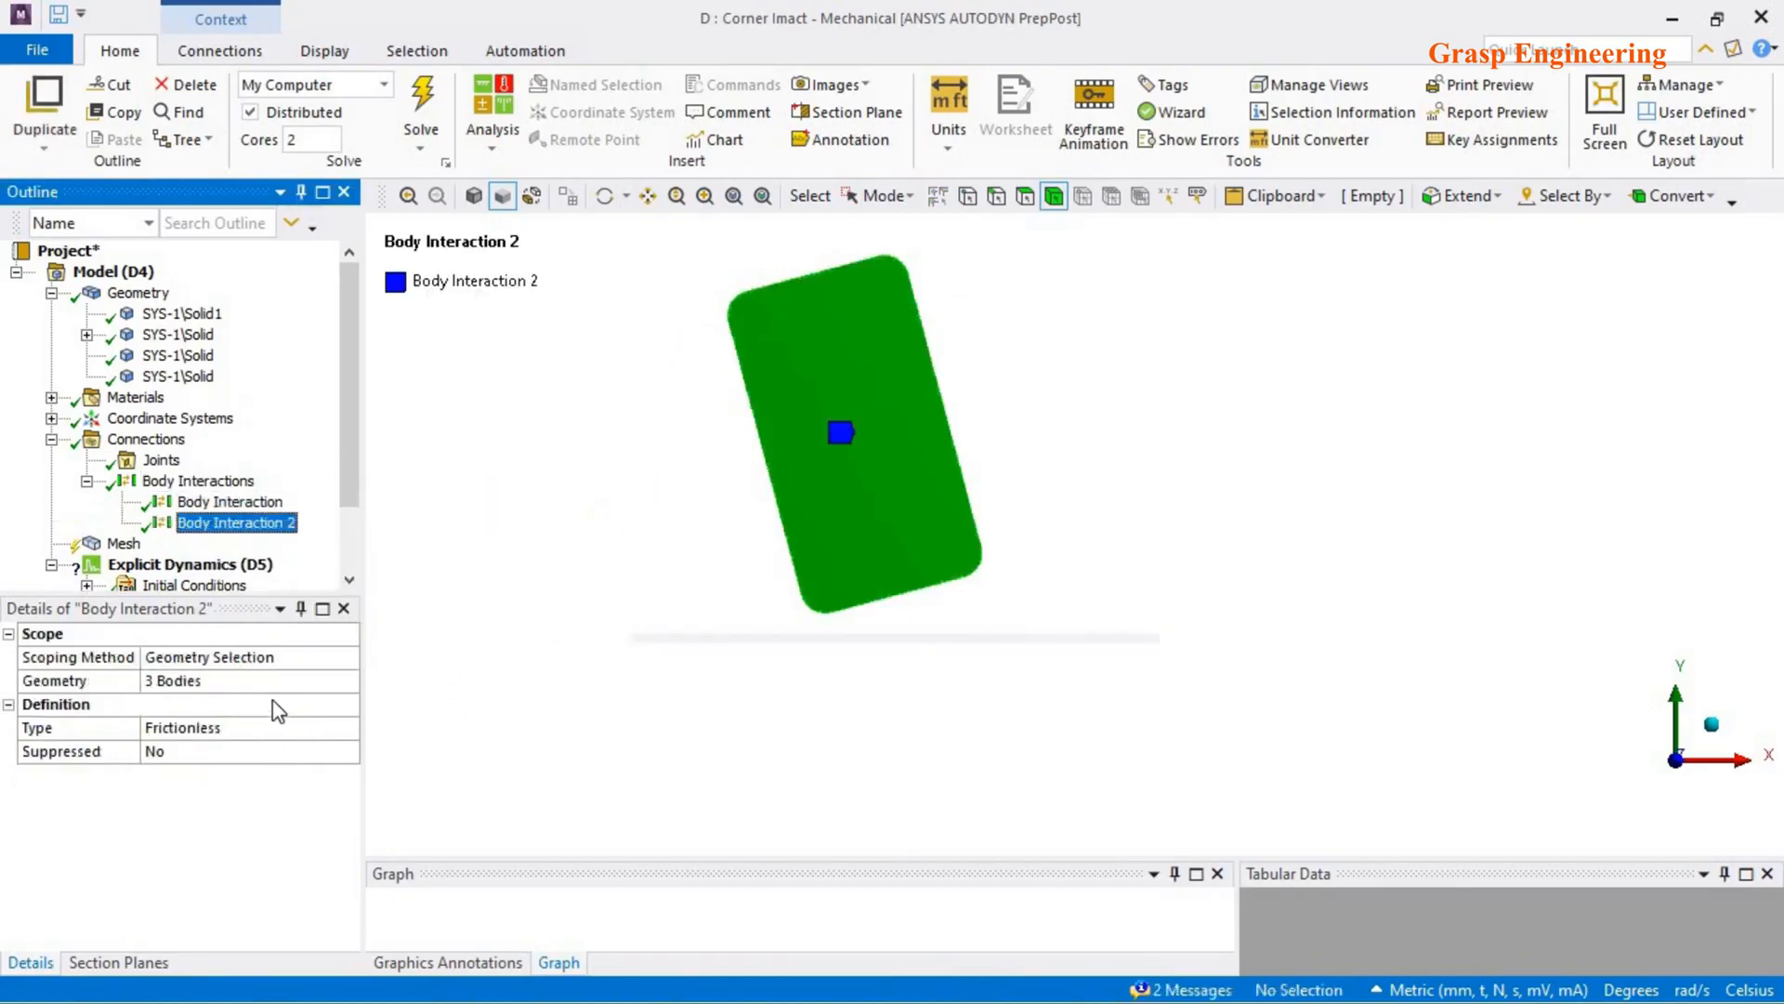
- Set the type of Body Interaction 2 to Bonded and inspect the bonded phone bodies
{"action": "left_click", "coordinate": [315, 735]}
{"action": "left_click", "coordinate": [348, 727]}
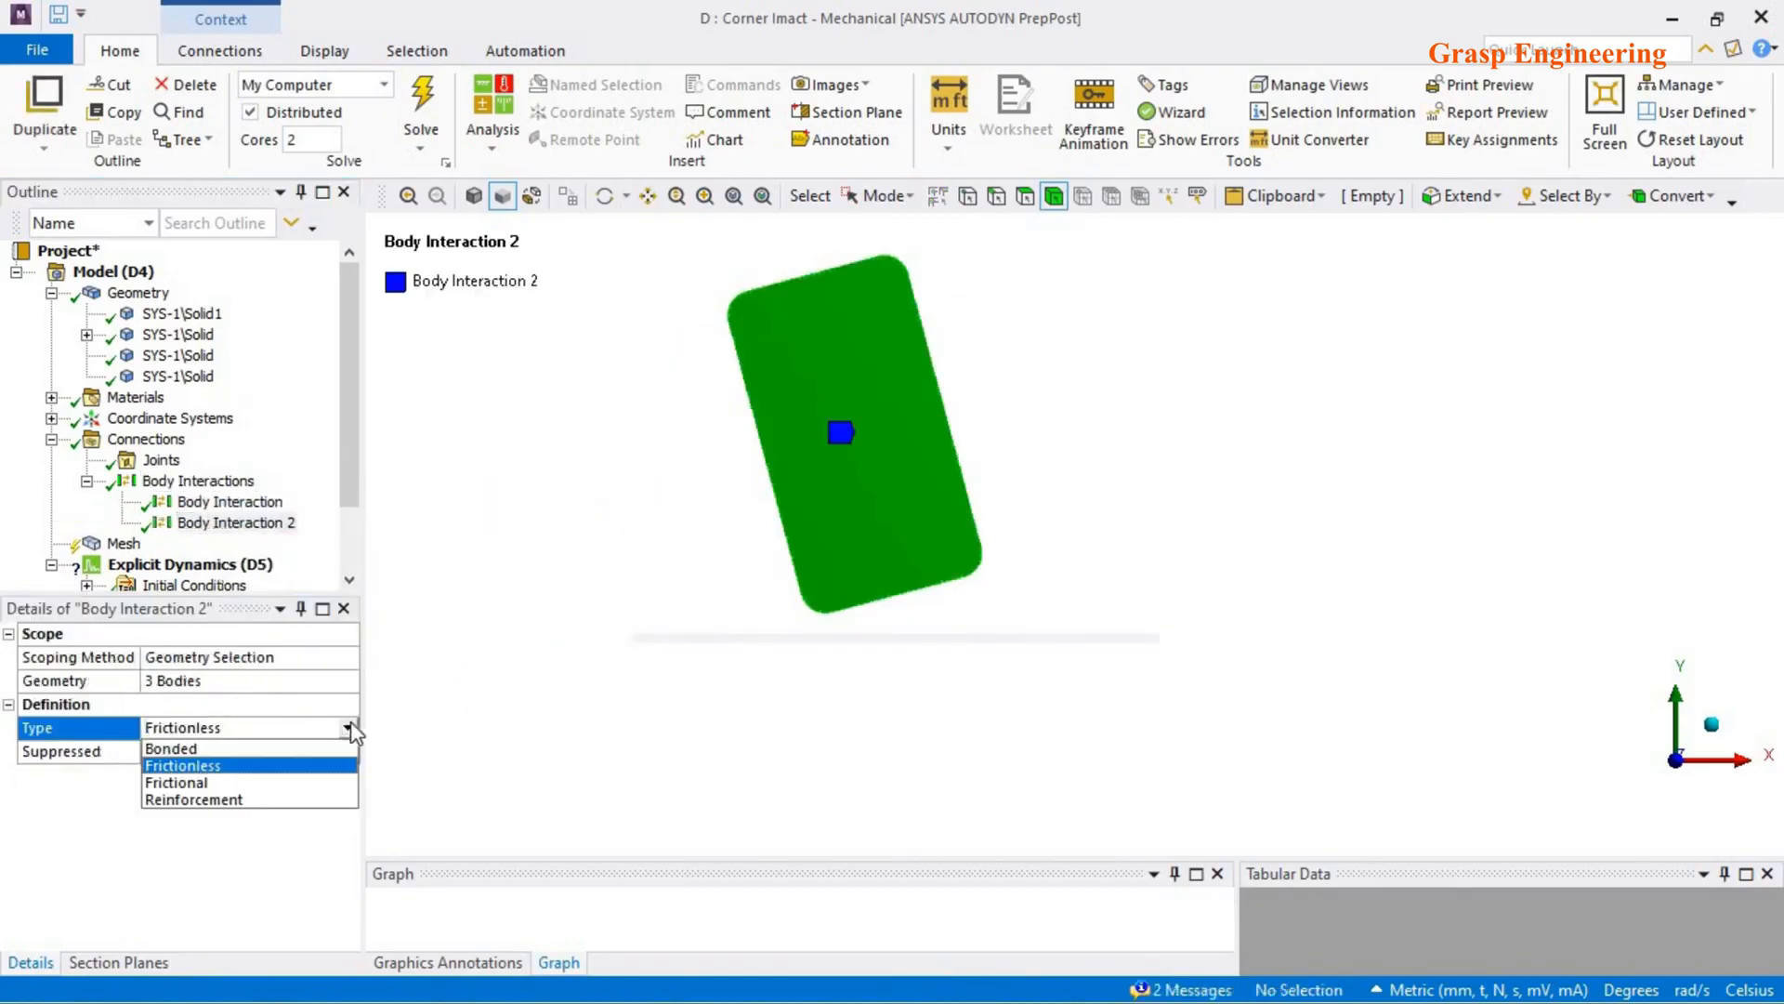
{"action": "left_click", "coordinate": [186, 748]}
{"action": "middle_click_drag", "start_coordinate": [1062, 538], "coordinate": [959, 578]}
{"action": "scroll", "coordinate": [963, 578], "scroll_direction": "up", "scroll_amount": 5}
{"action": "scroll", "coordinate": [963, 578], "scroll_direction": "down", "scroll_amount": 3}
{"action": "middle_click_drag", "start_coordinate": [729, 578], "coordinate": [921, 549]}
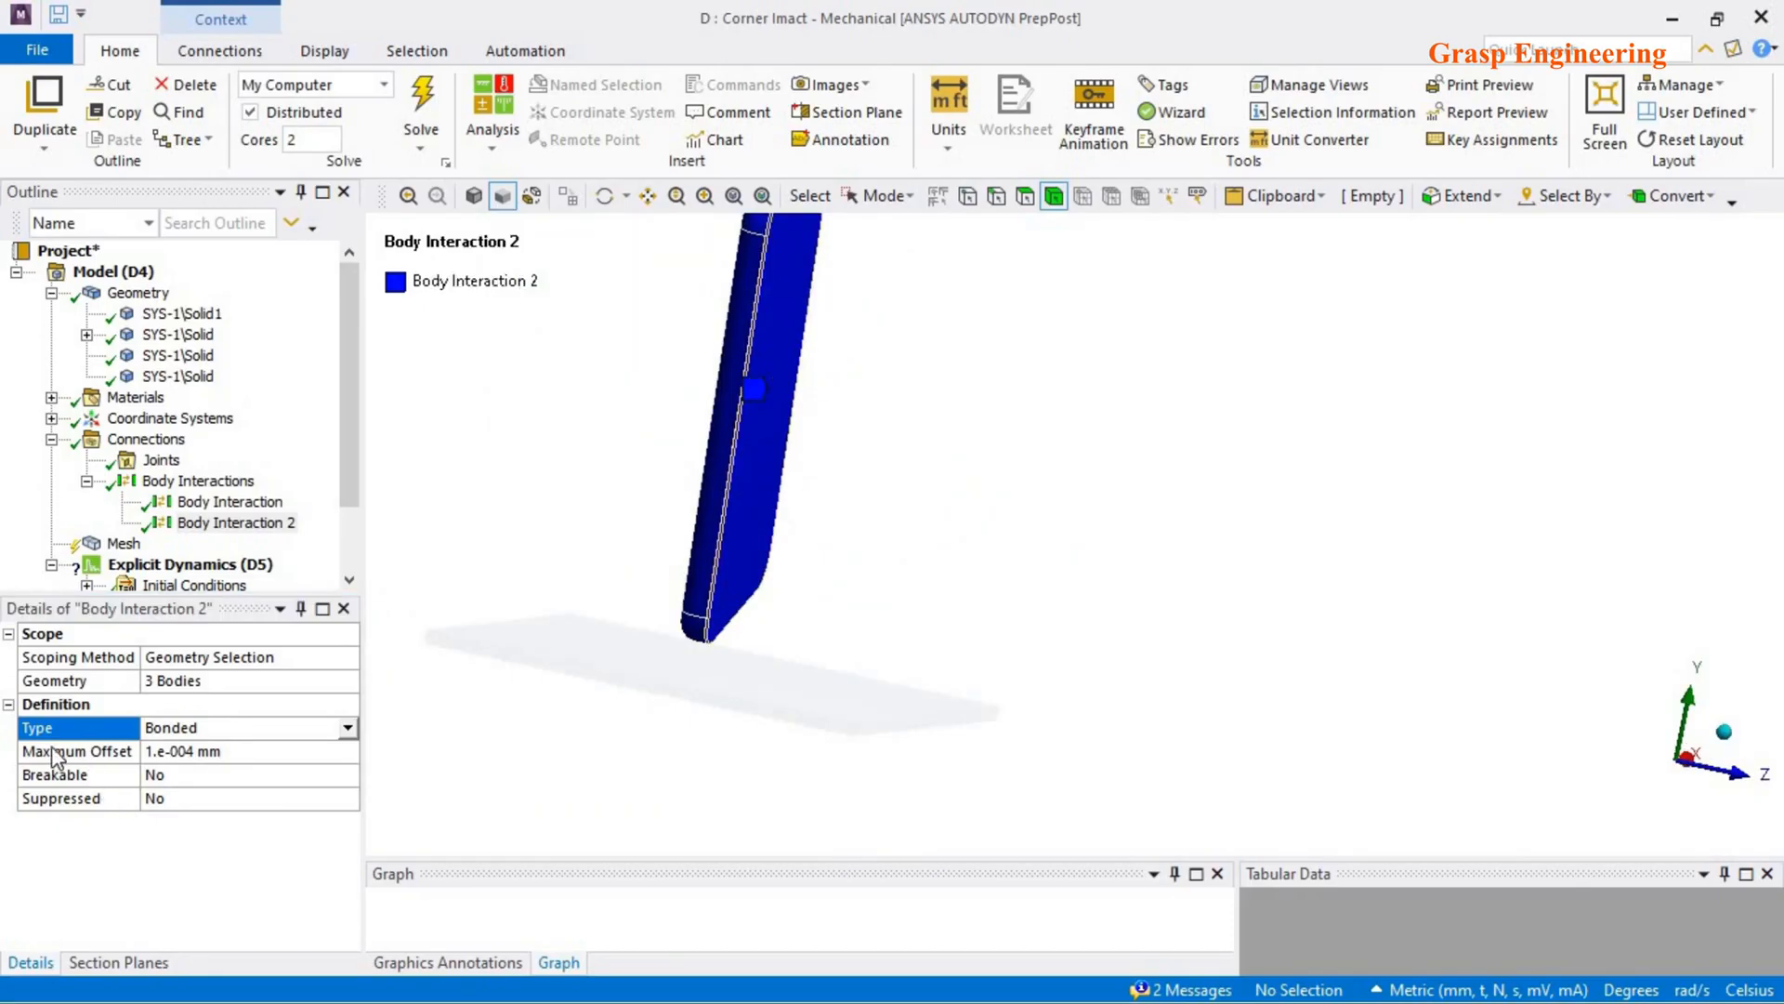
{"action": "scroll", "coordinate": [985, 617], "scroll_direction": "down", "scroll_amount": 5}
{"action": "middle_click_drag", "start_coordinate": [837, 596], "coordinate": [789, 605]}
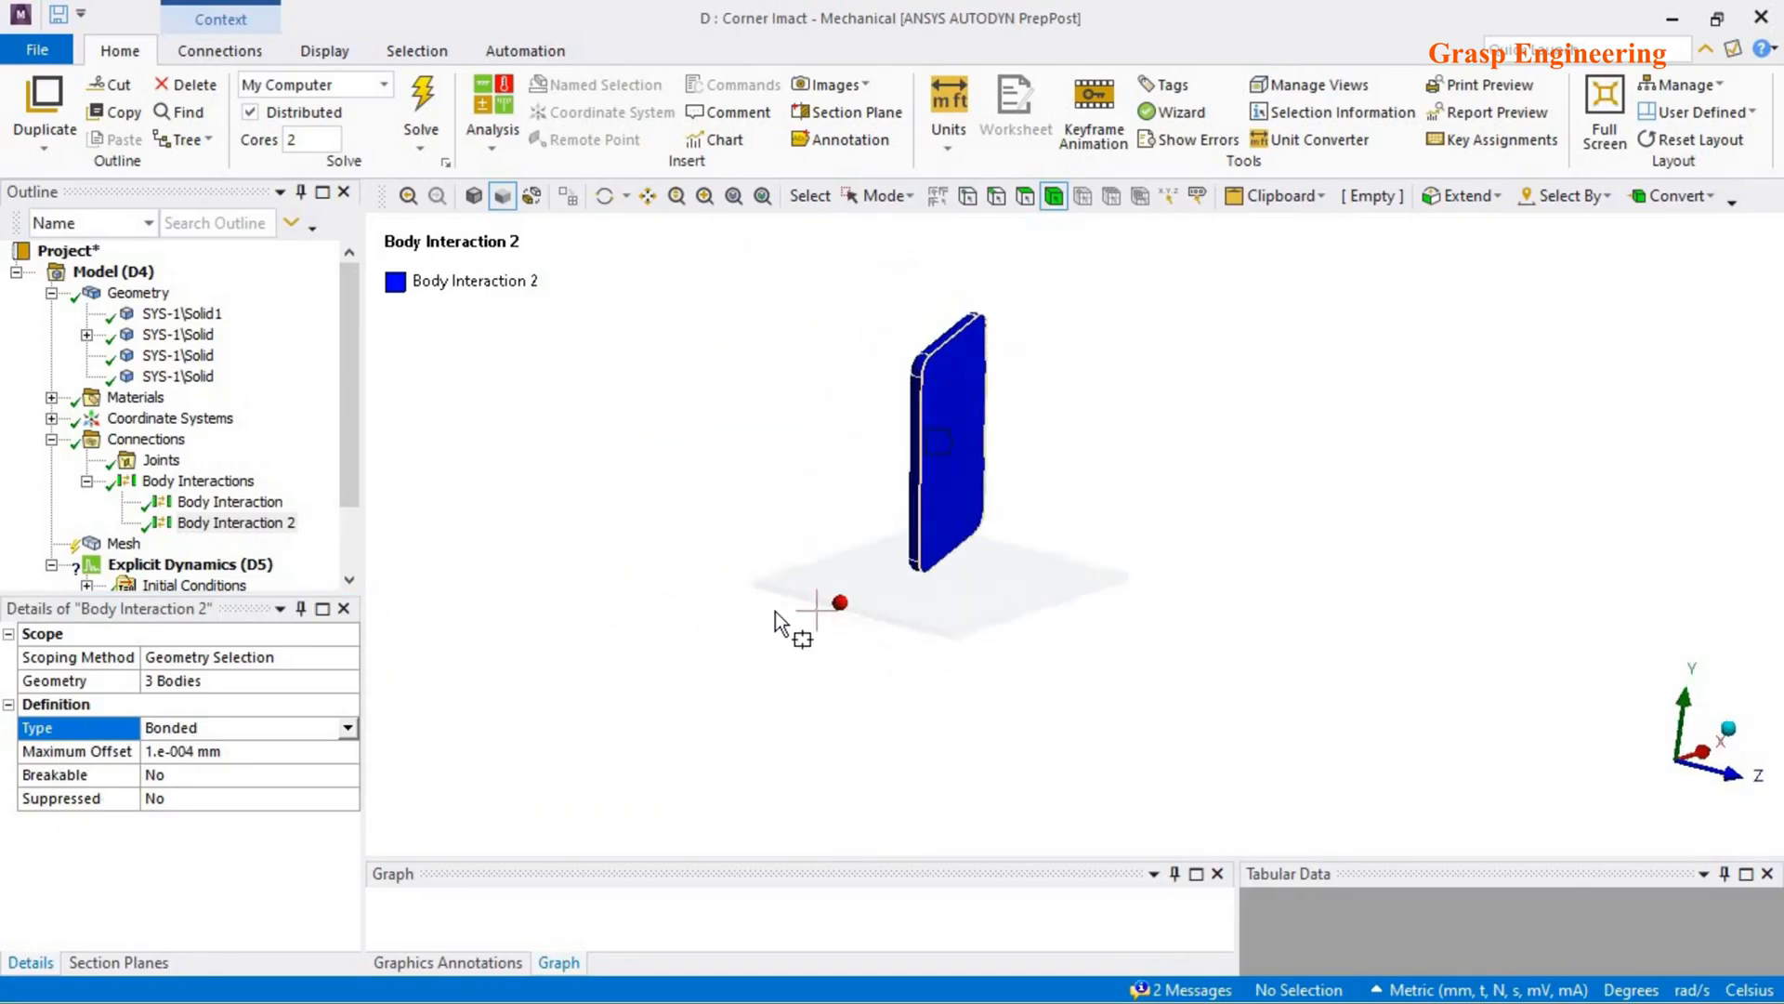
- Insert a joint under Joints on the underside face of the floor plate
{"action": "left_click", "coordinate": [161, 460]}
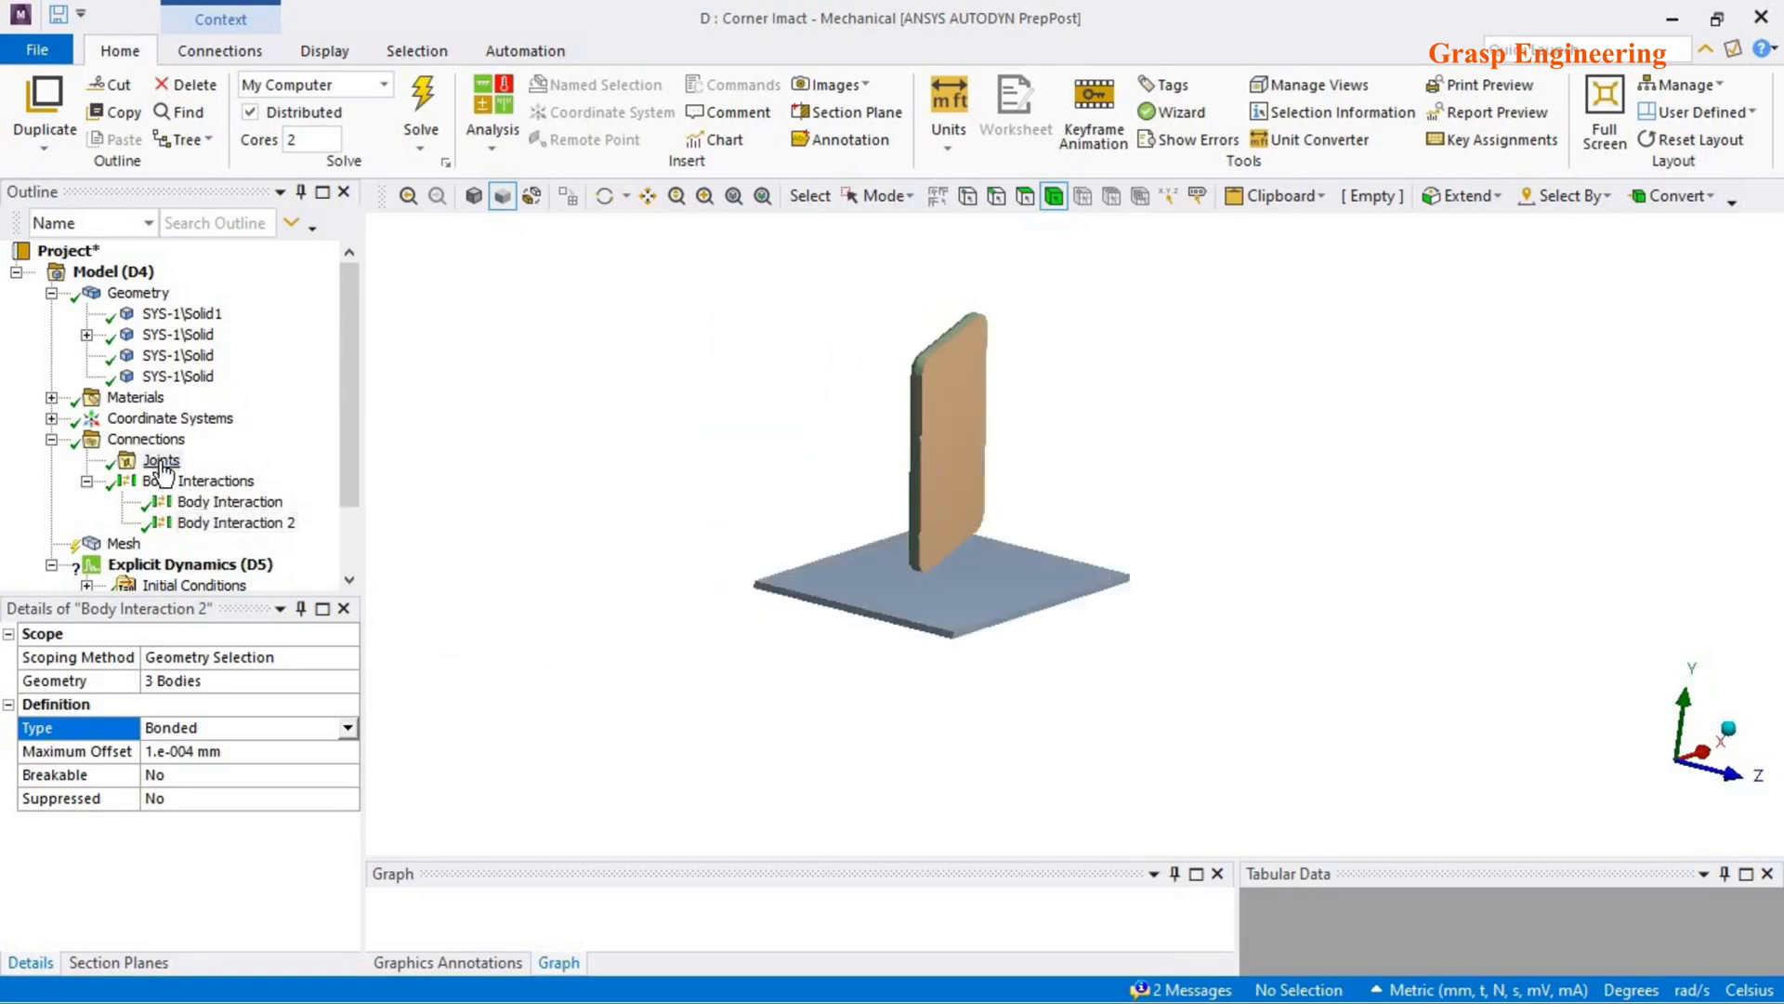
{"action": "middle_click_drag", "start_coordinate": [1195, 402], "coordinate": [1058, 277]}
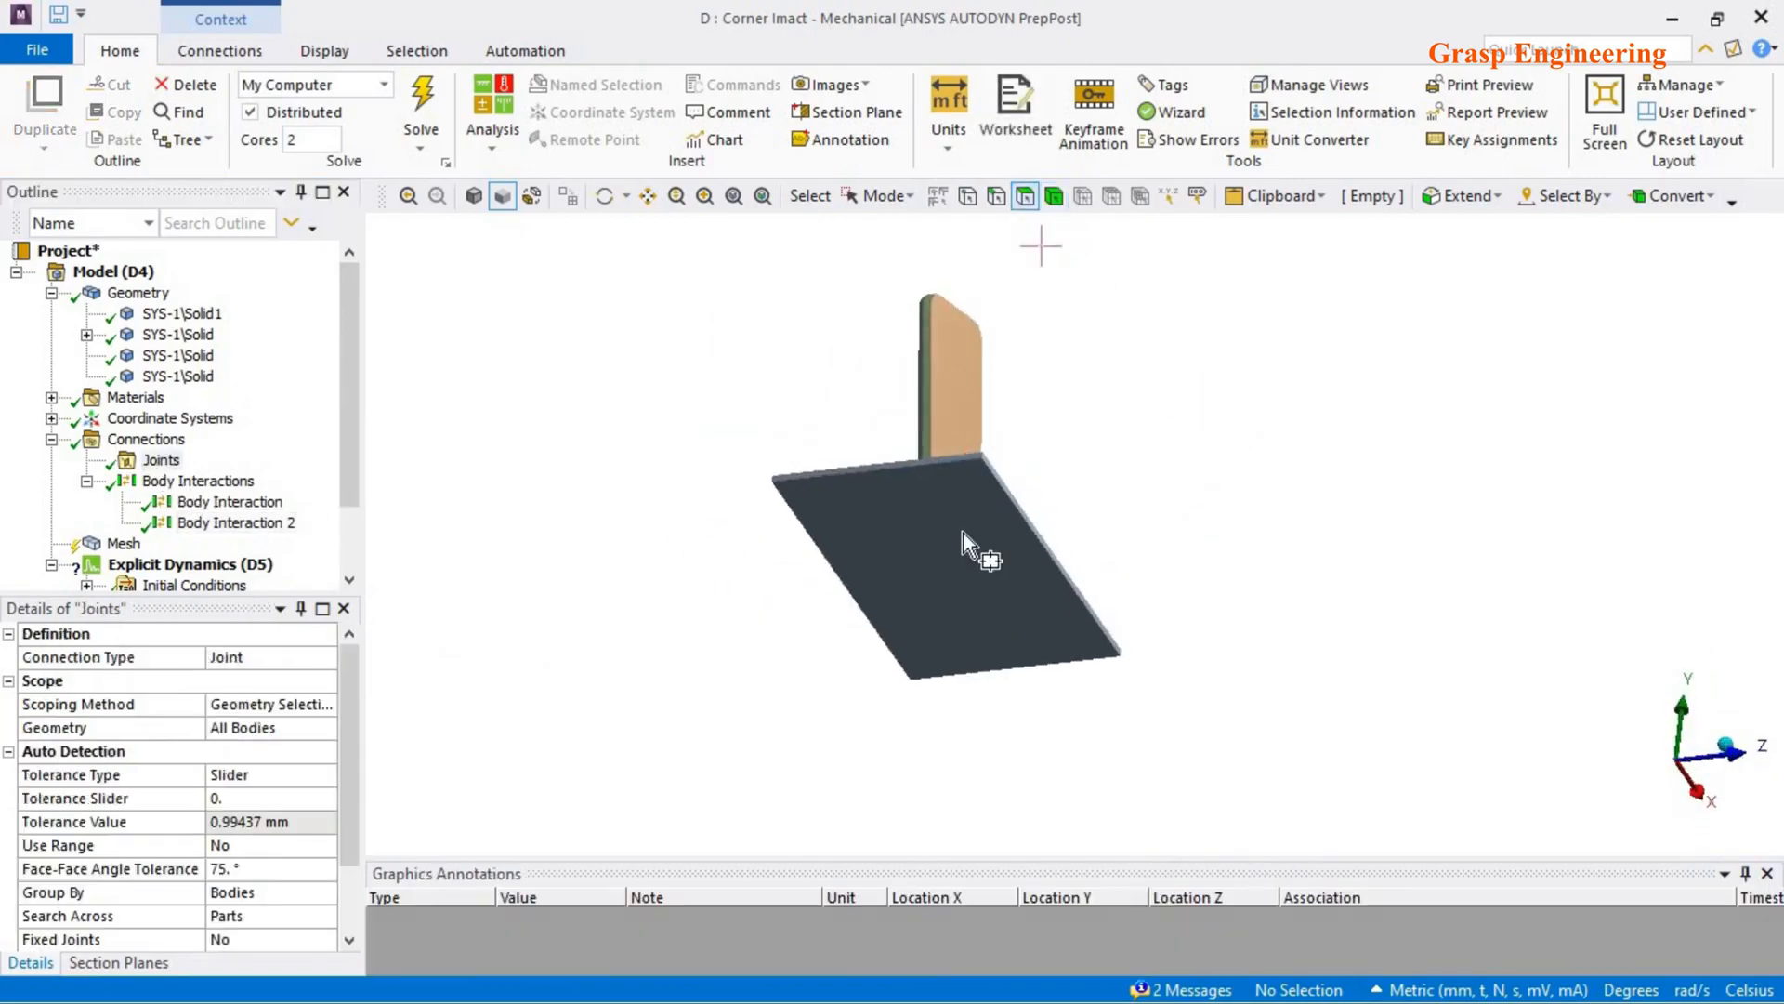
{"action": "left_click", "coordinate": [884, 195]}
{"action": "left_click", "coordinate": [892, 225]}
{"action": "left_click", "coordinate": [895, 533]}
{"action": "right_click", "coordinate": [885, 515]}
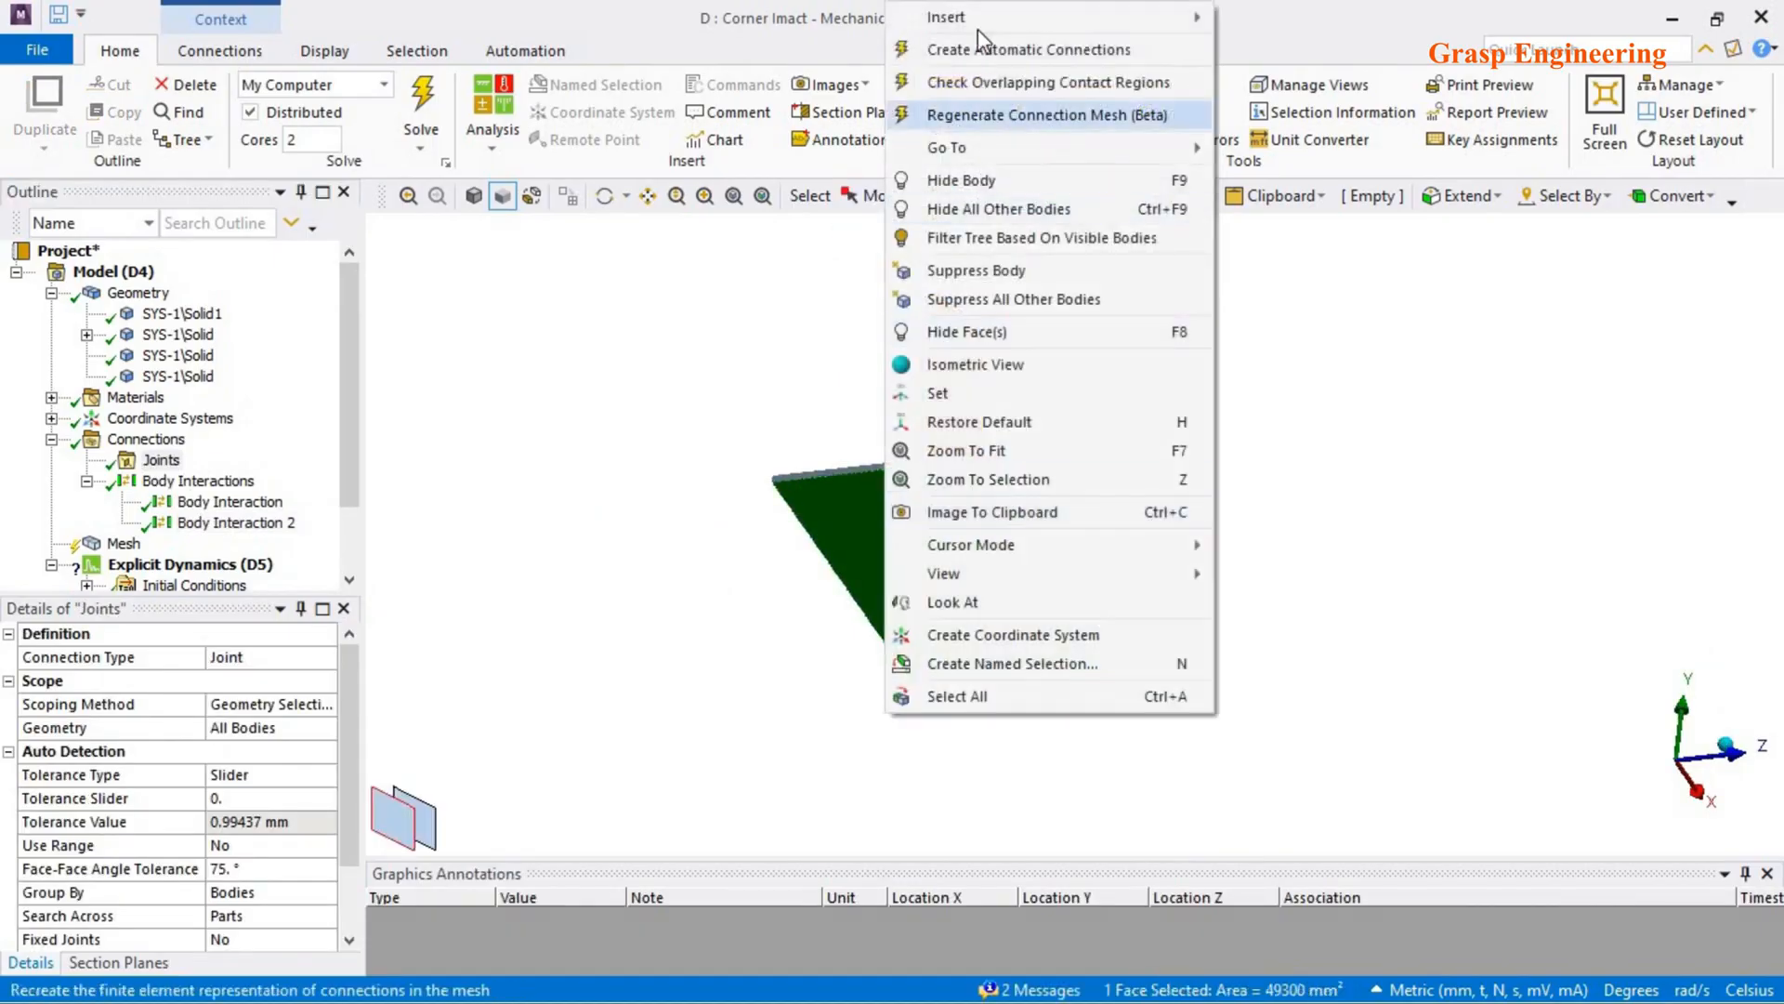
{"action": "mouse_move", "coordinate": [978, 20]}
{"action": "left_click", "coordinate": [1275, 81]}
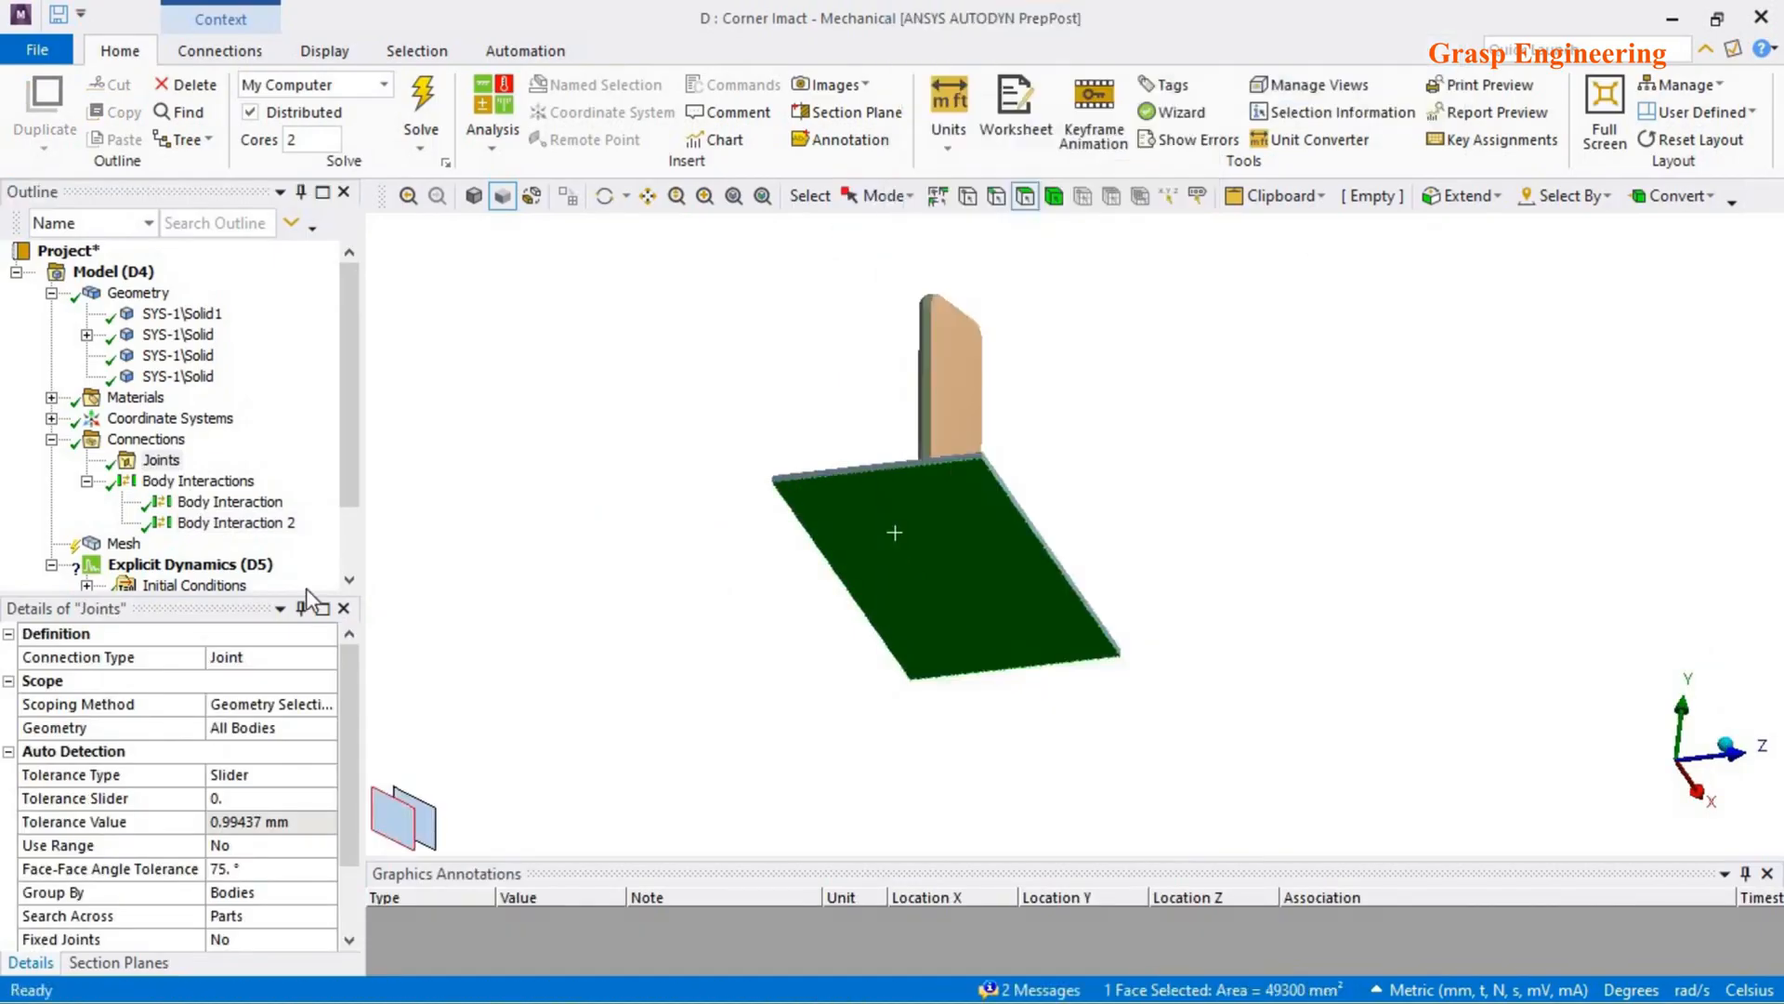
{"action": "middle_click_drag", "start_coordinate": [1078, 624], "coordinate": [1013, 723]}
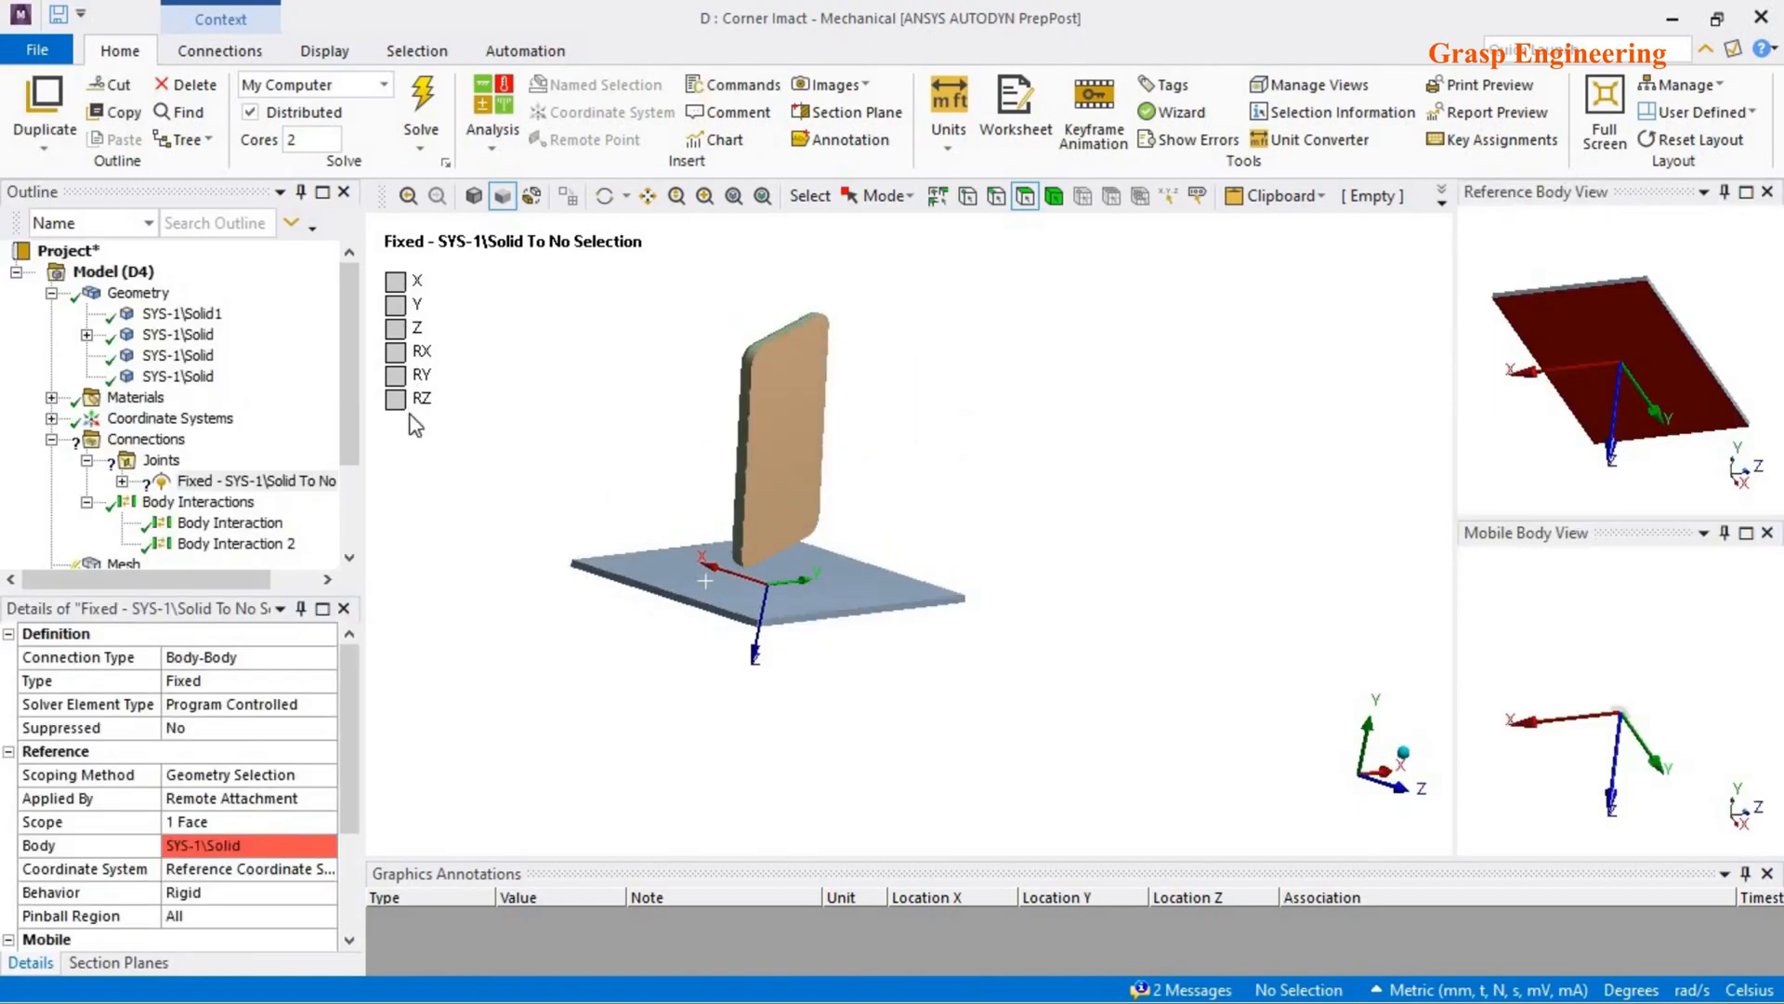
- Try to scope the mobile side of the body-body fixed joint to the floor plate's underside face
{"action": "left_click", "coordinate": [1405, 785]}
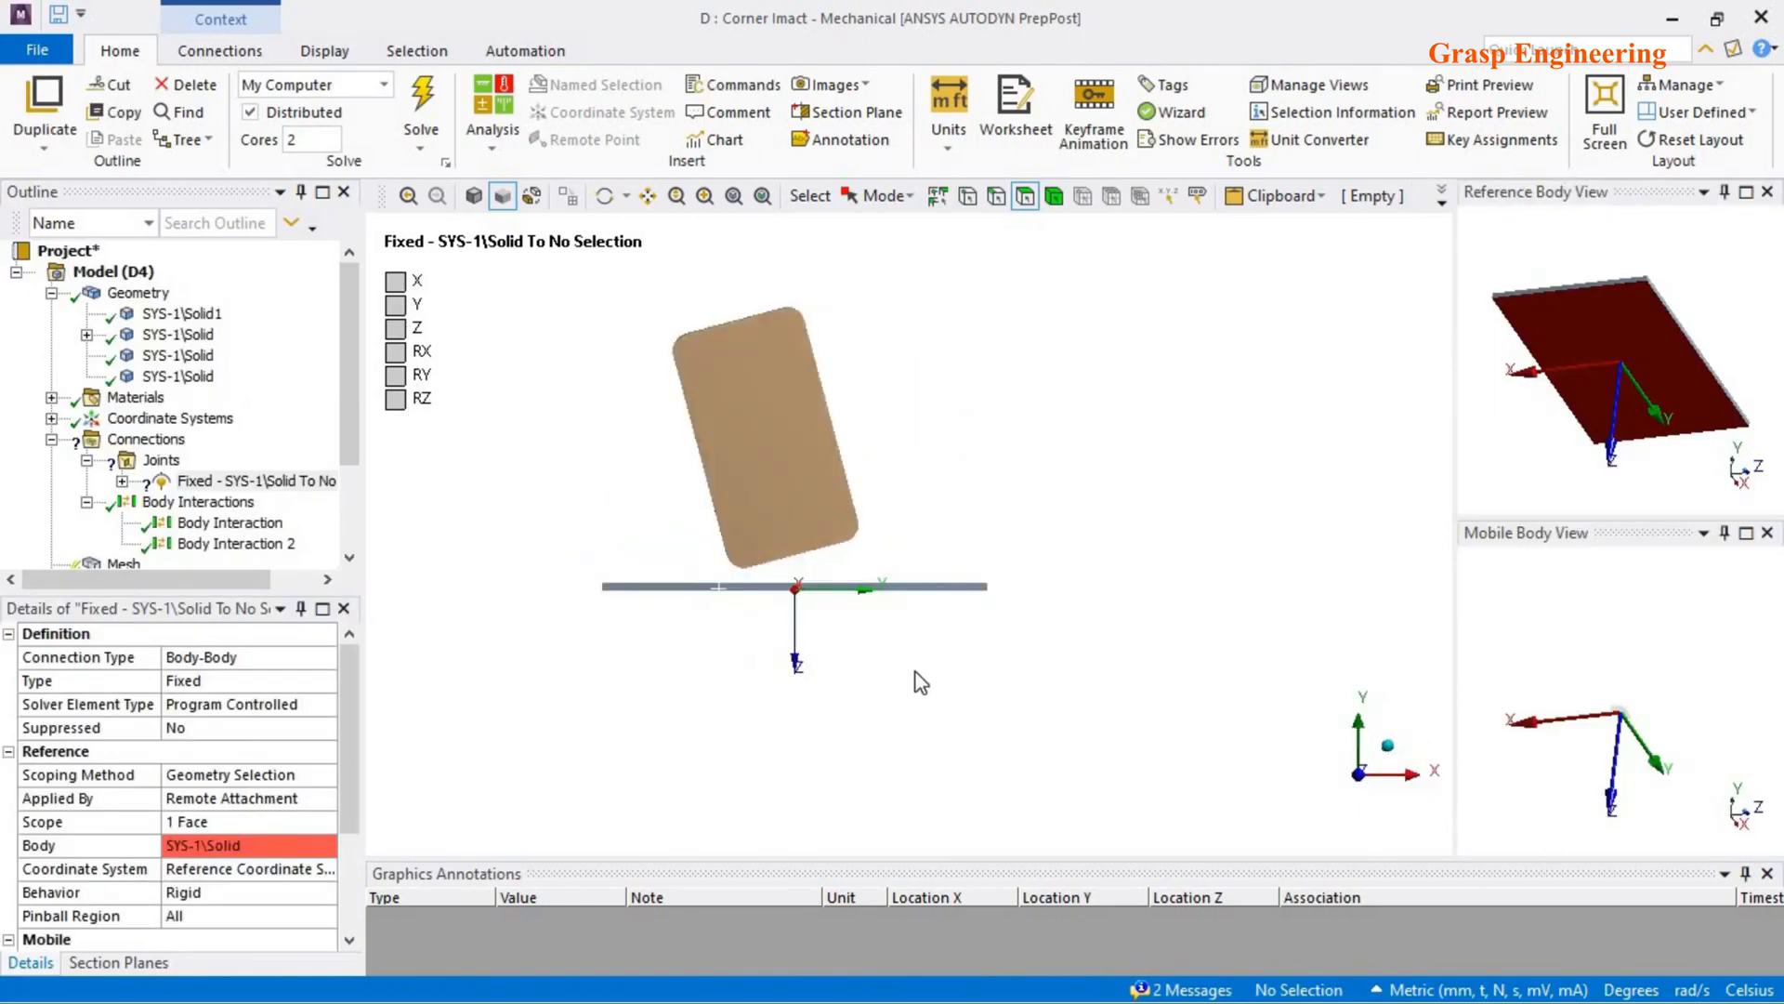
{"action": "middle_click_drag", "start_coordinate": [775, 634], "coordinate": [707, 640]}
{"action": "scroll", "coordinate": [710, 663], "scroll_direction": "down", "scroll_amount": 3}
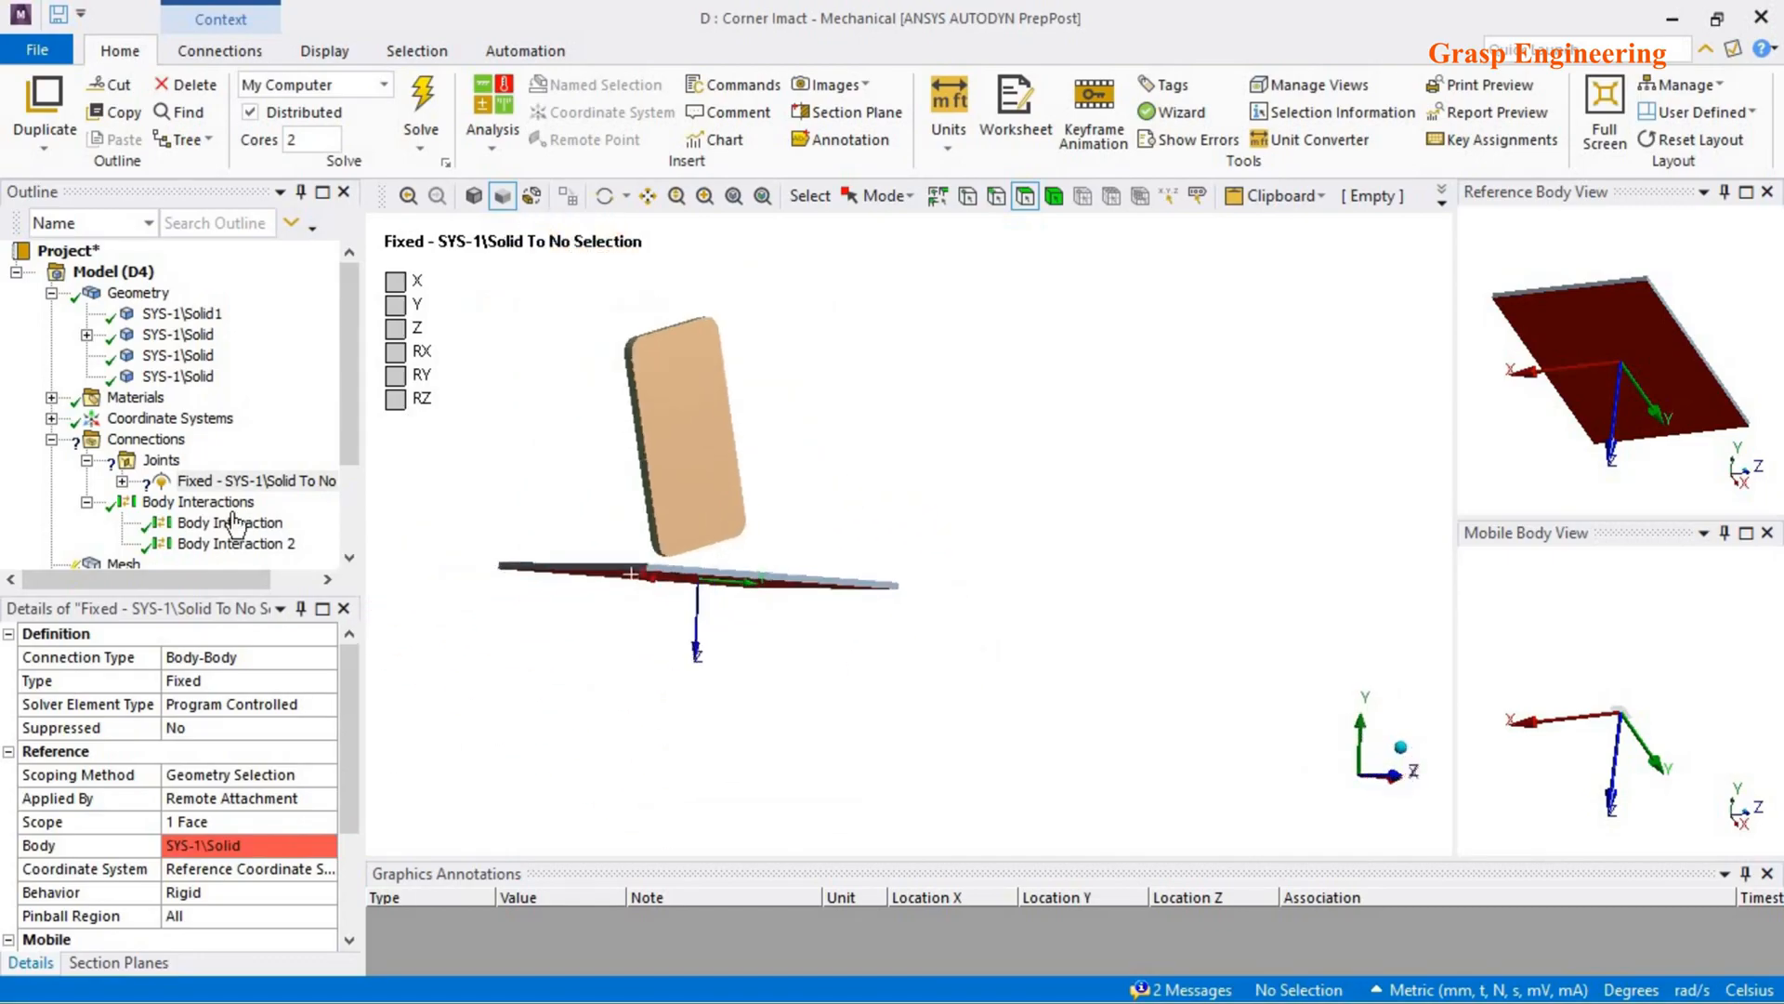
{"action": "scroll", "coordinate": [235, 522], "scroll_direction": "down", "scroll_amount": 2}
{"action": "middle_click_drag", "start_coordinate": [760, 617], "coordinate": [738, 510]}
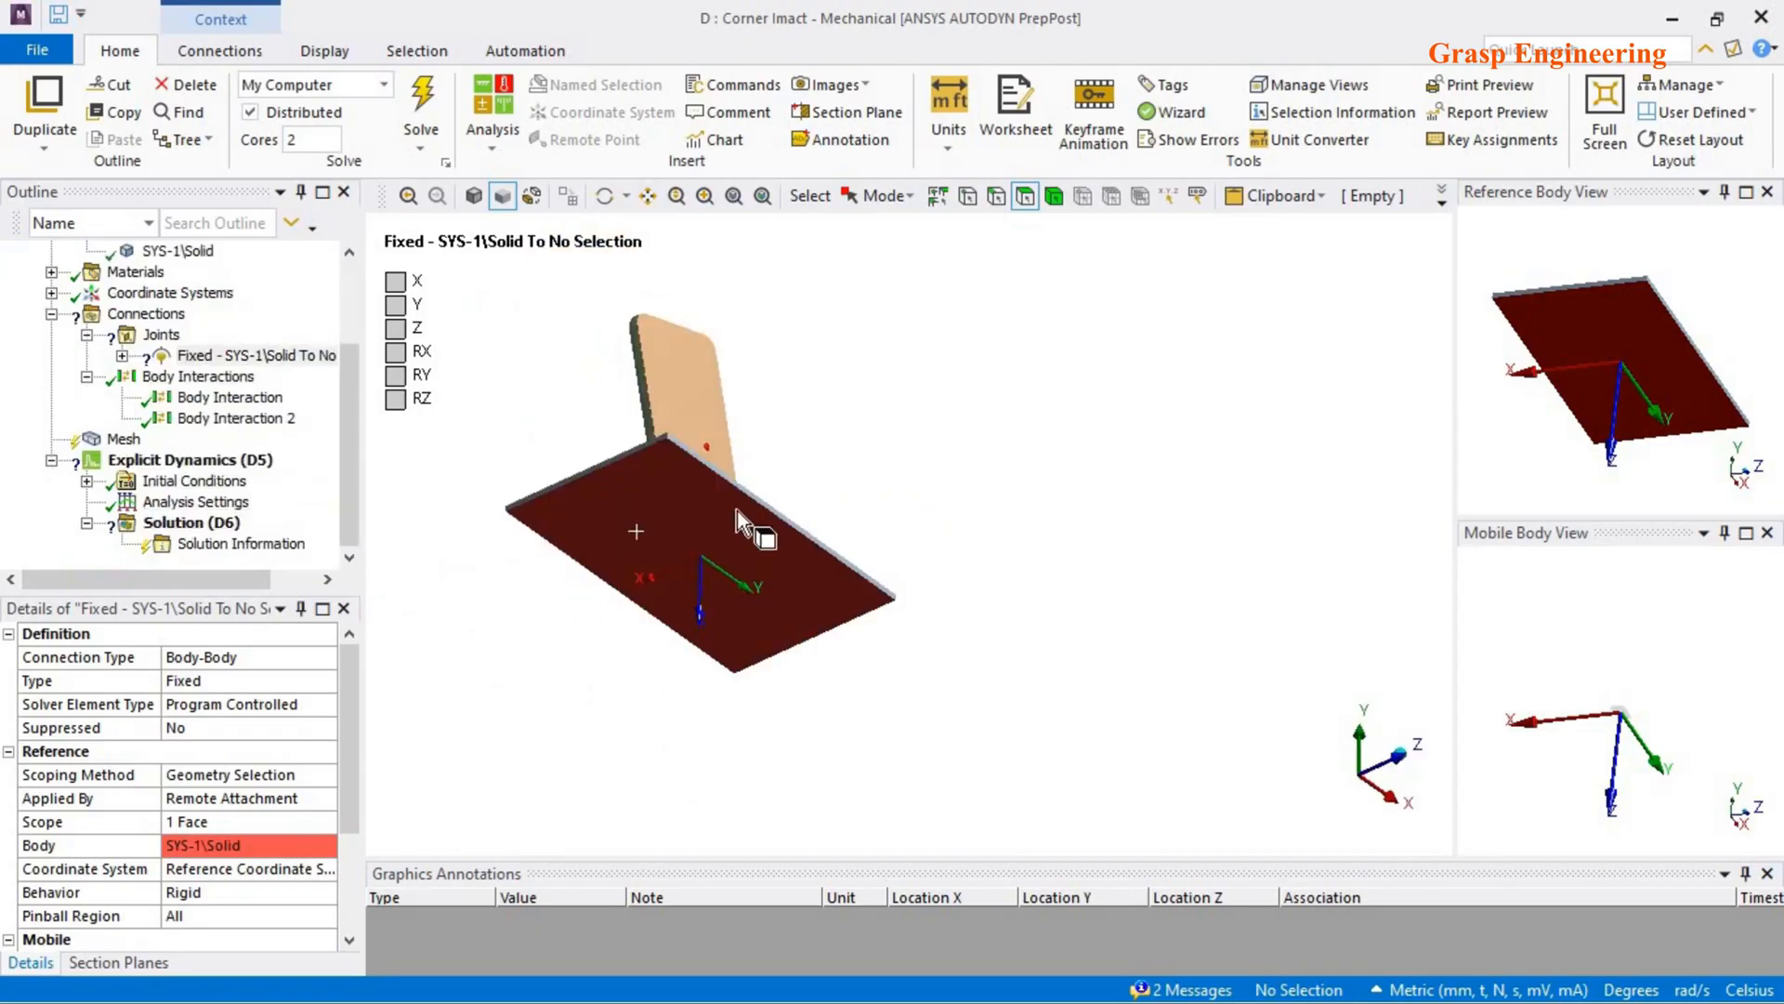
{"action": "scroll", "coordinate": [303, 869], "scroll_direction": "down", "scroll_amount": 3}
{"action": "left_click", "coordinate": [300, 870]}
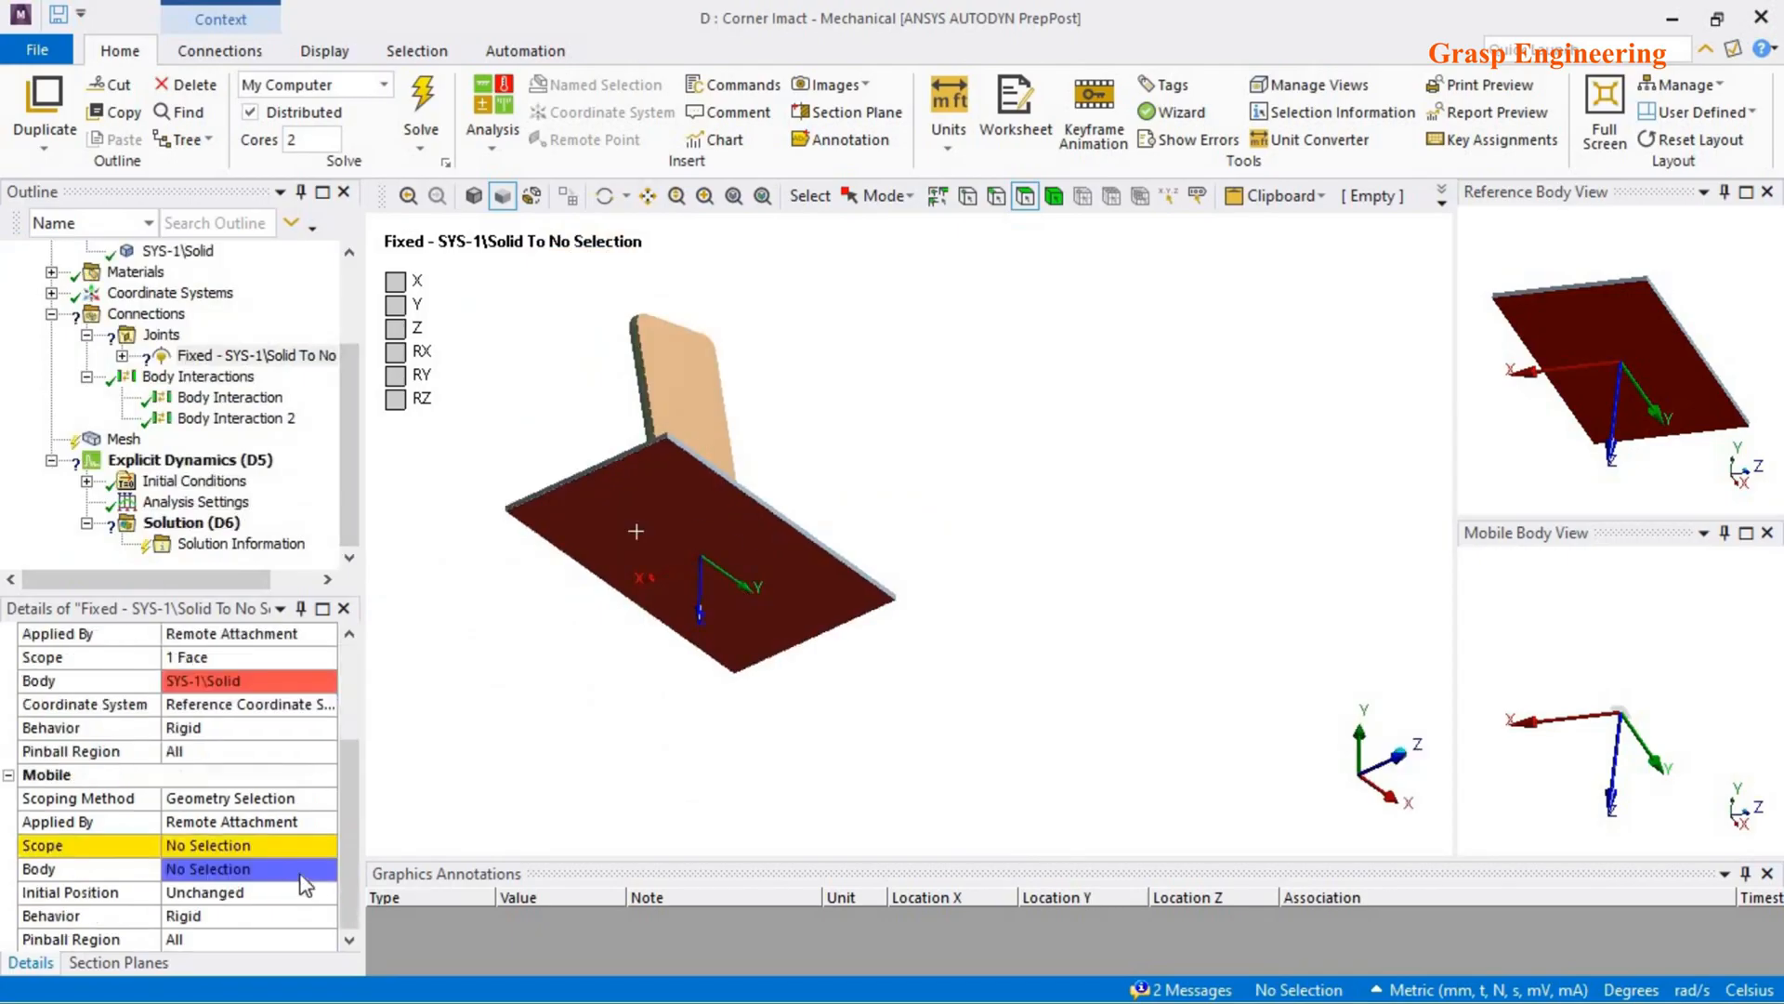
{"action": "left_click", "coordinate": [231, 848]}
{"action": "left_click", "coordinate": [749, 559]}
{"action": "left_click", "coordinate": [263, 846]}
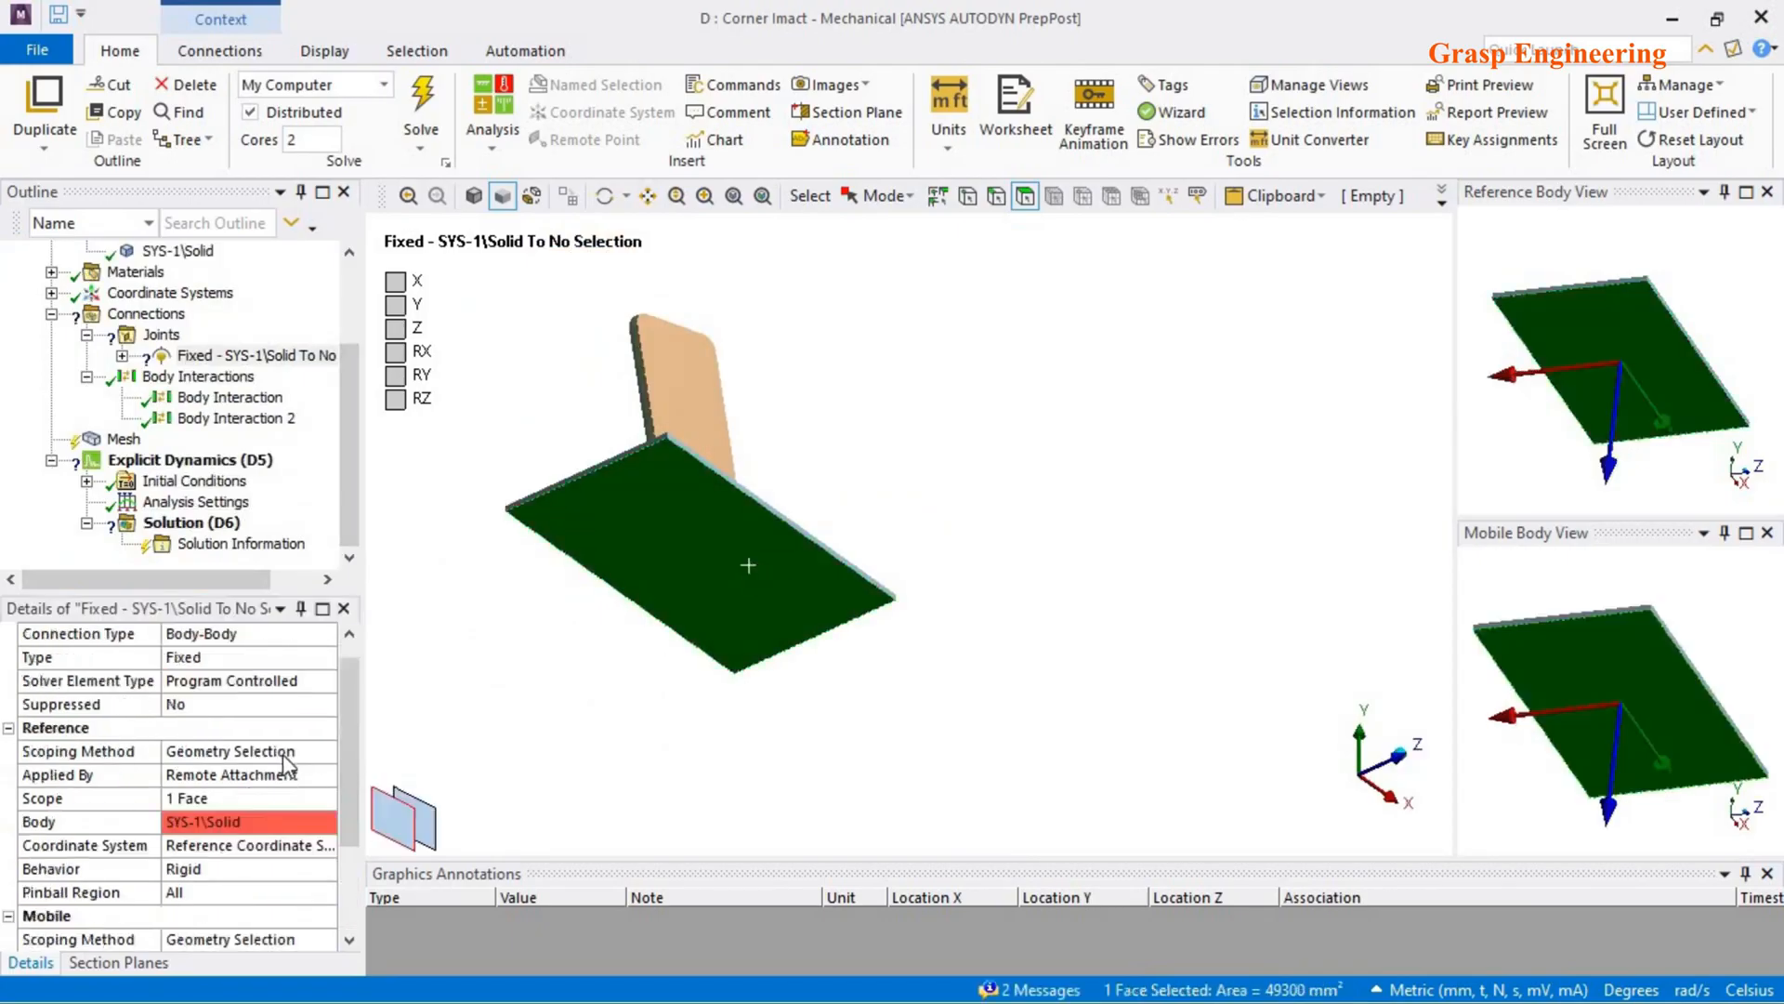
- Change the fixed joint's connection type to Body-Ground and scope its mobile side to the floor plate's underside face
{"action": "scroll", "coordinate": [282, 754], "scroll_direction": "up", "scroll_amount": 1}
{"action": "double_click", "coordinate": [295, 657]}
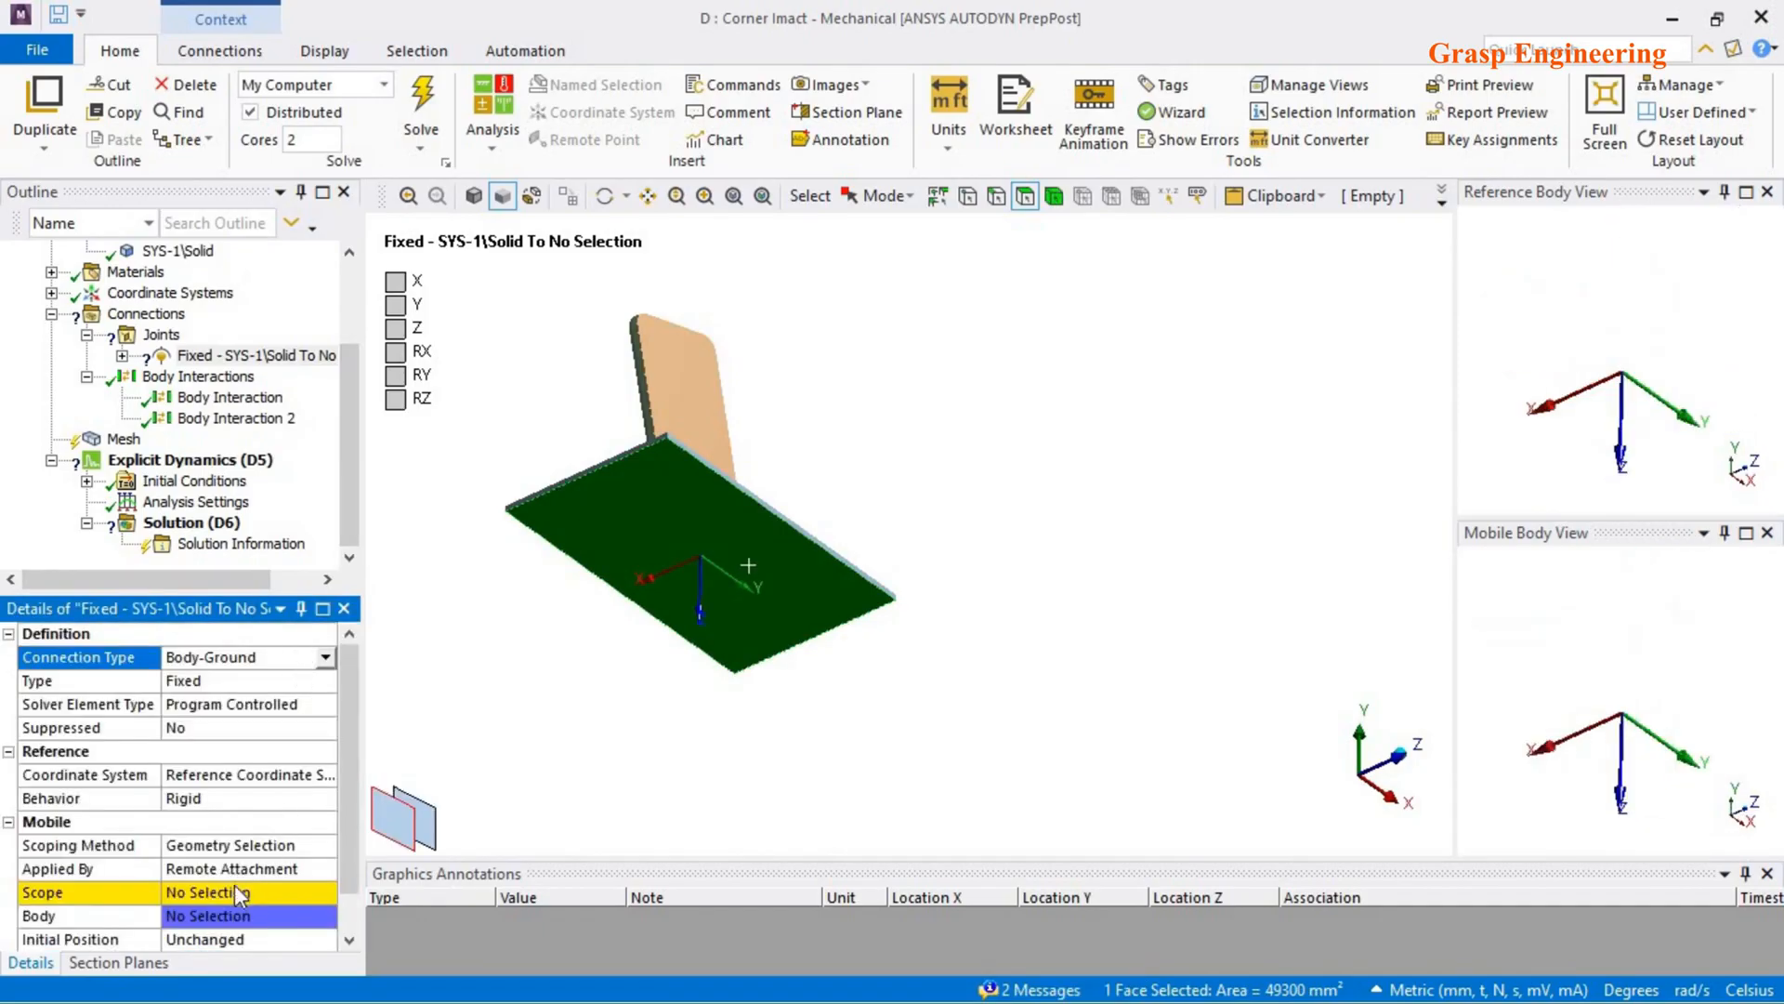
{"action": "left_click", "coordinate": [239, 894]}
{"action": "left_click", "coordinate": [808, 571]}
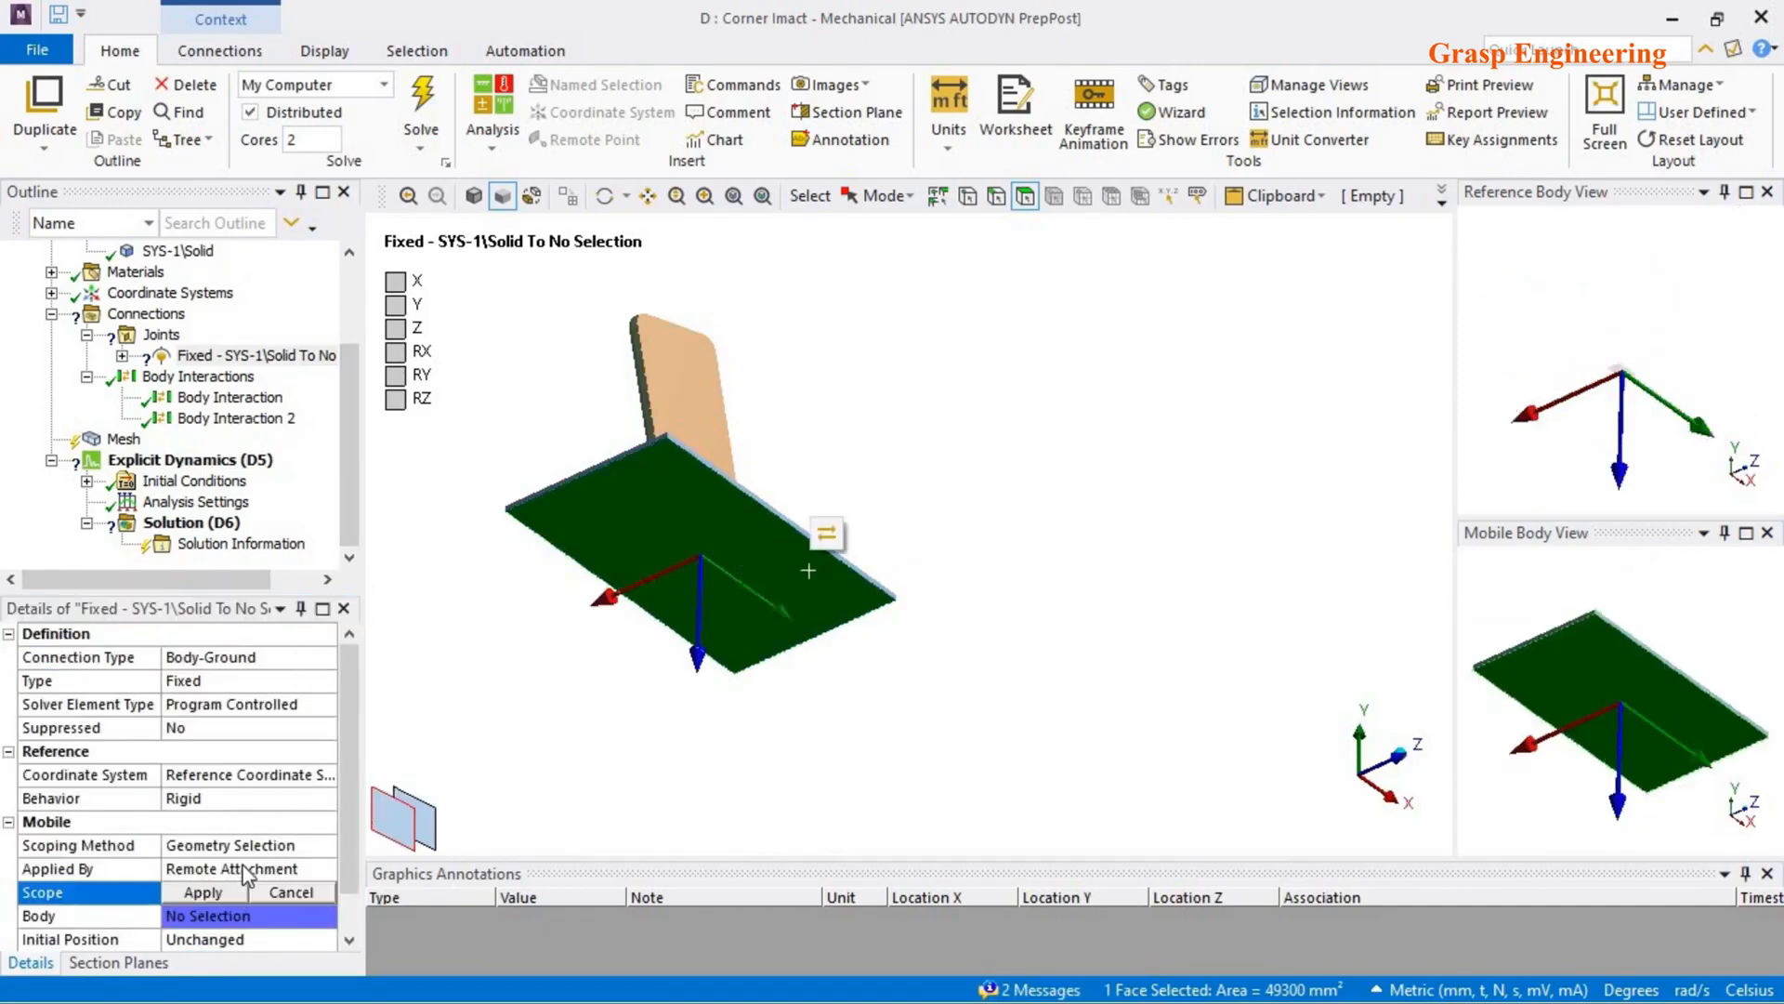
{"action": "left_click", "coordinate": [188, 892]}
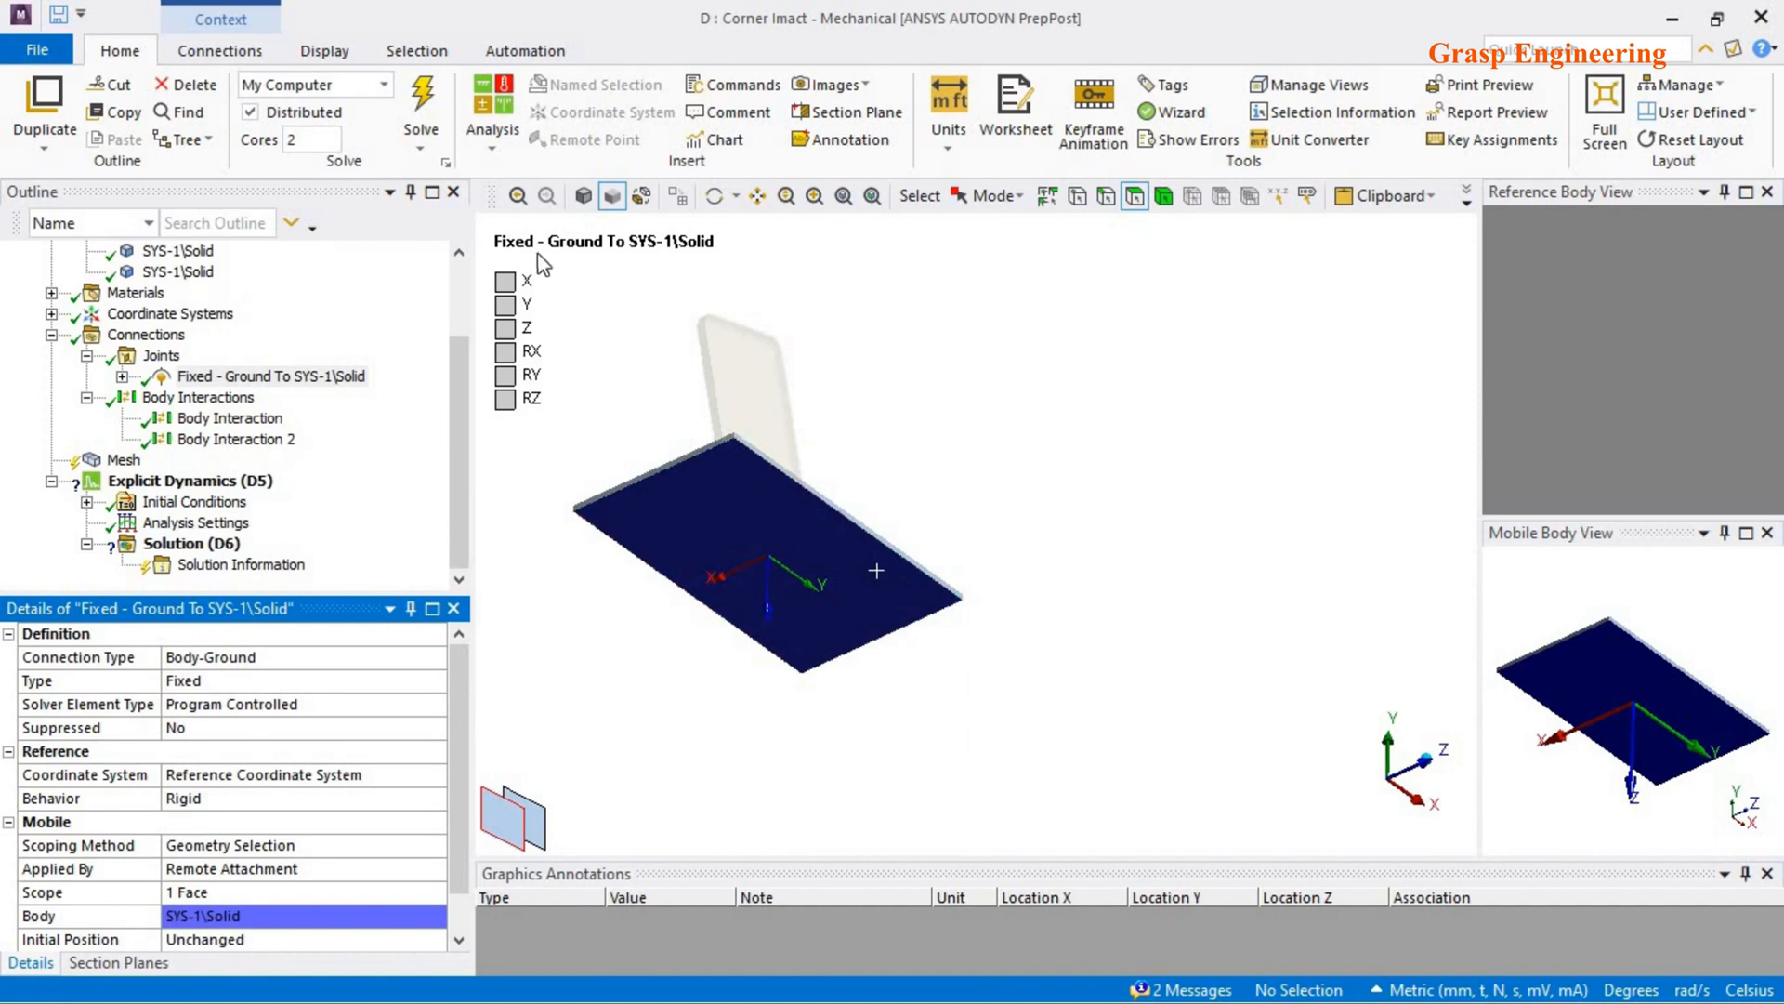
{"action": "middle_click_drag", "start_coordinate": [891, 497], "coordinate": [884, 546]}
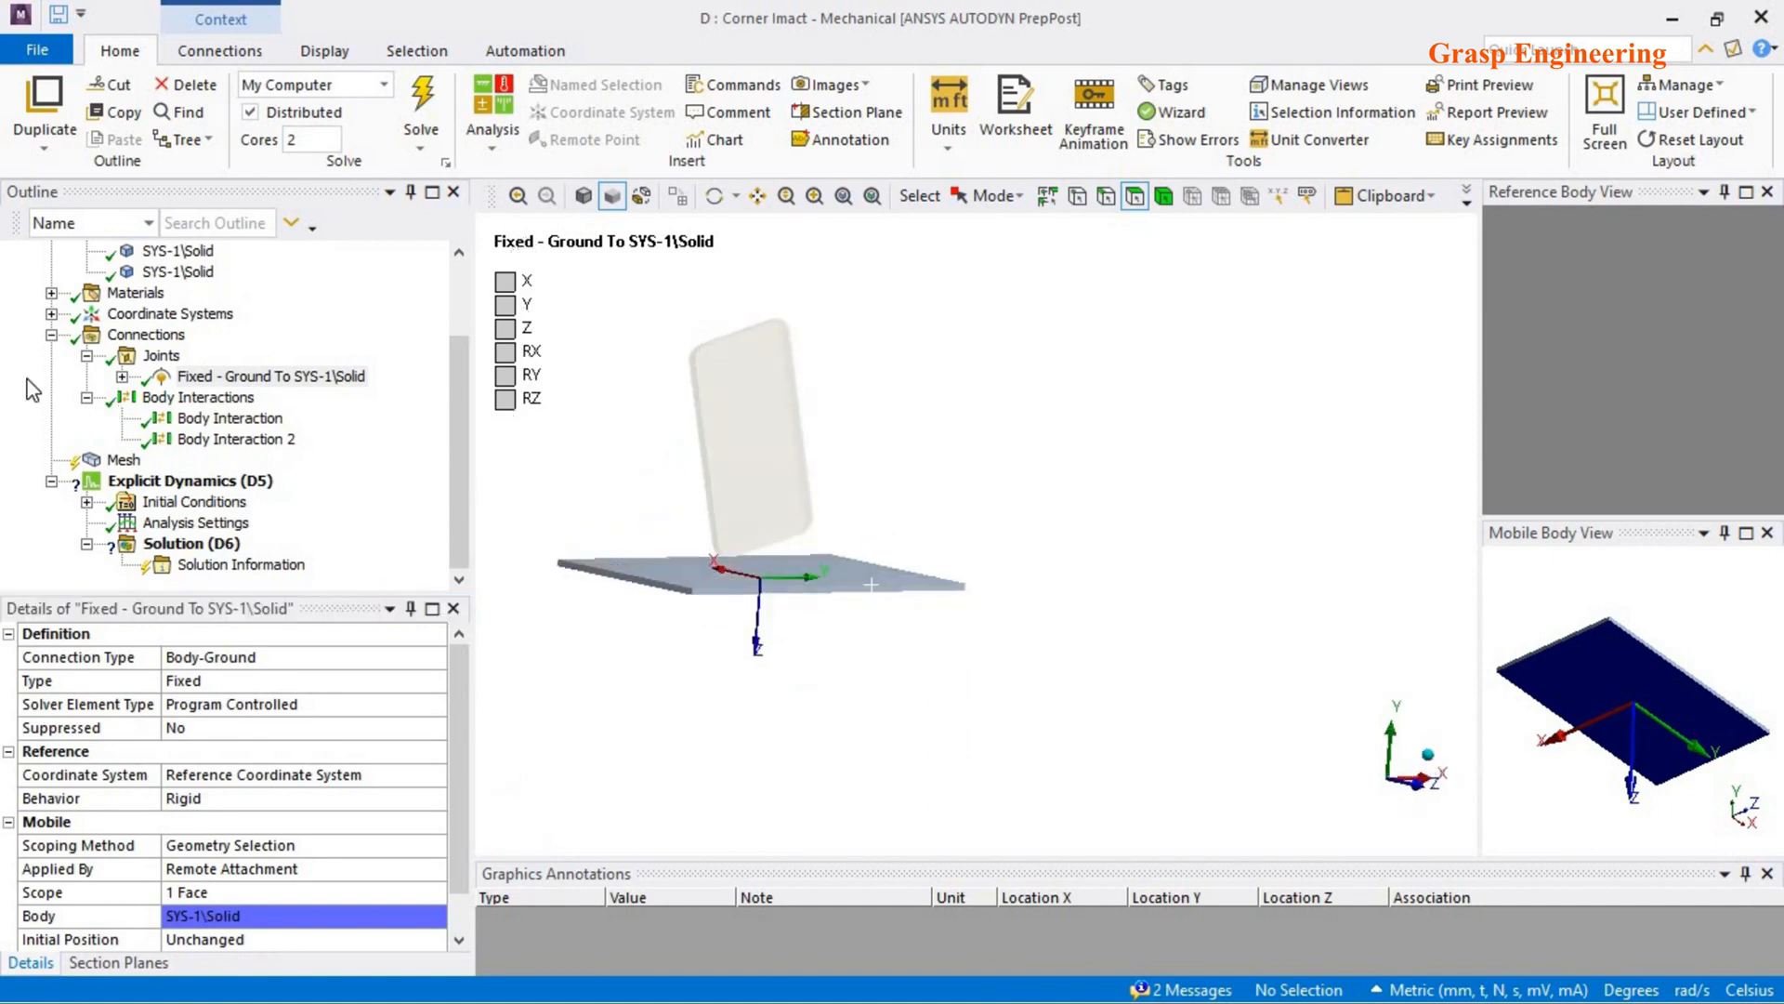
- Set the global mesh element size to 3 mm
{"action": "left_click", "coordinate": [116, 465]}
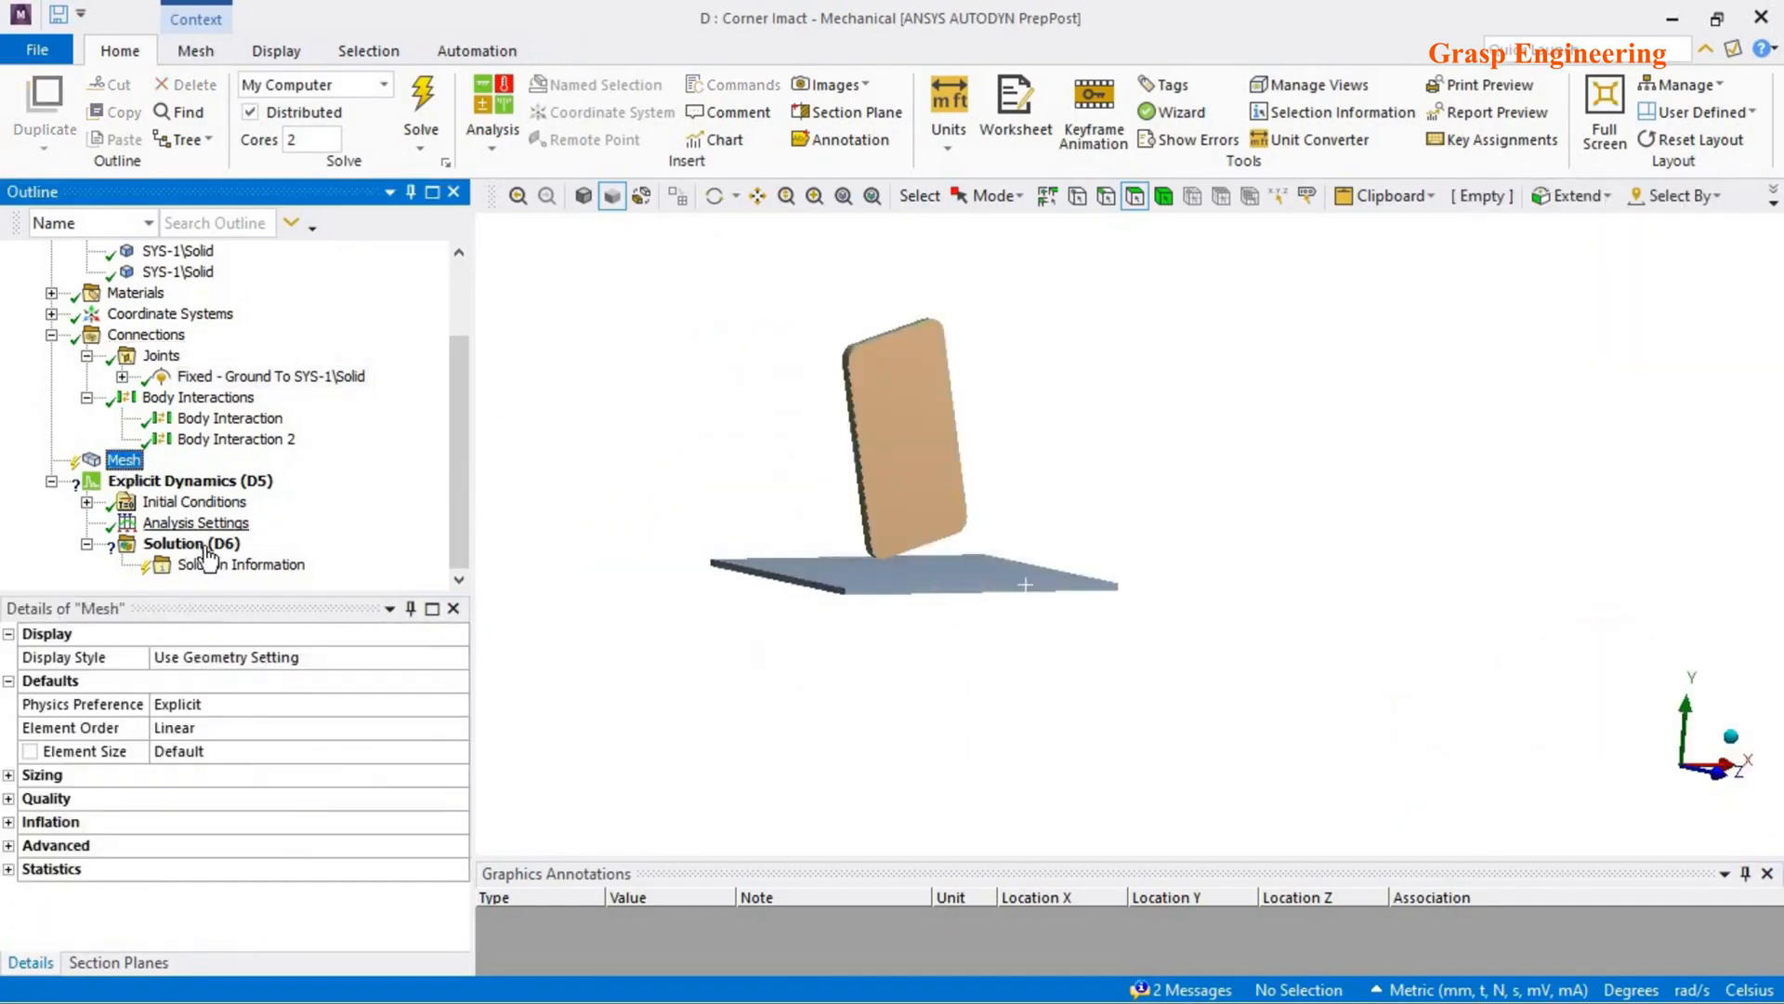
{"action": "scroll", "coordinate": [840, 558], "scroll_direction": "up", "scroll_amount": 3}
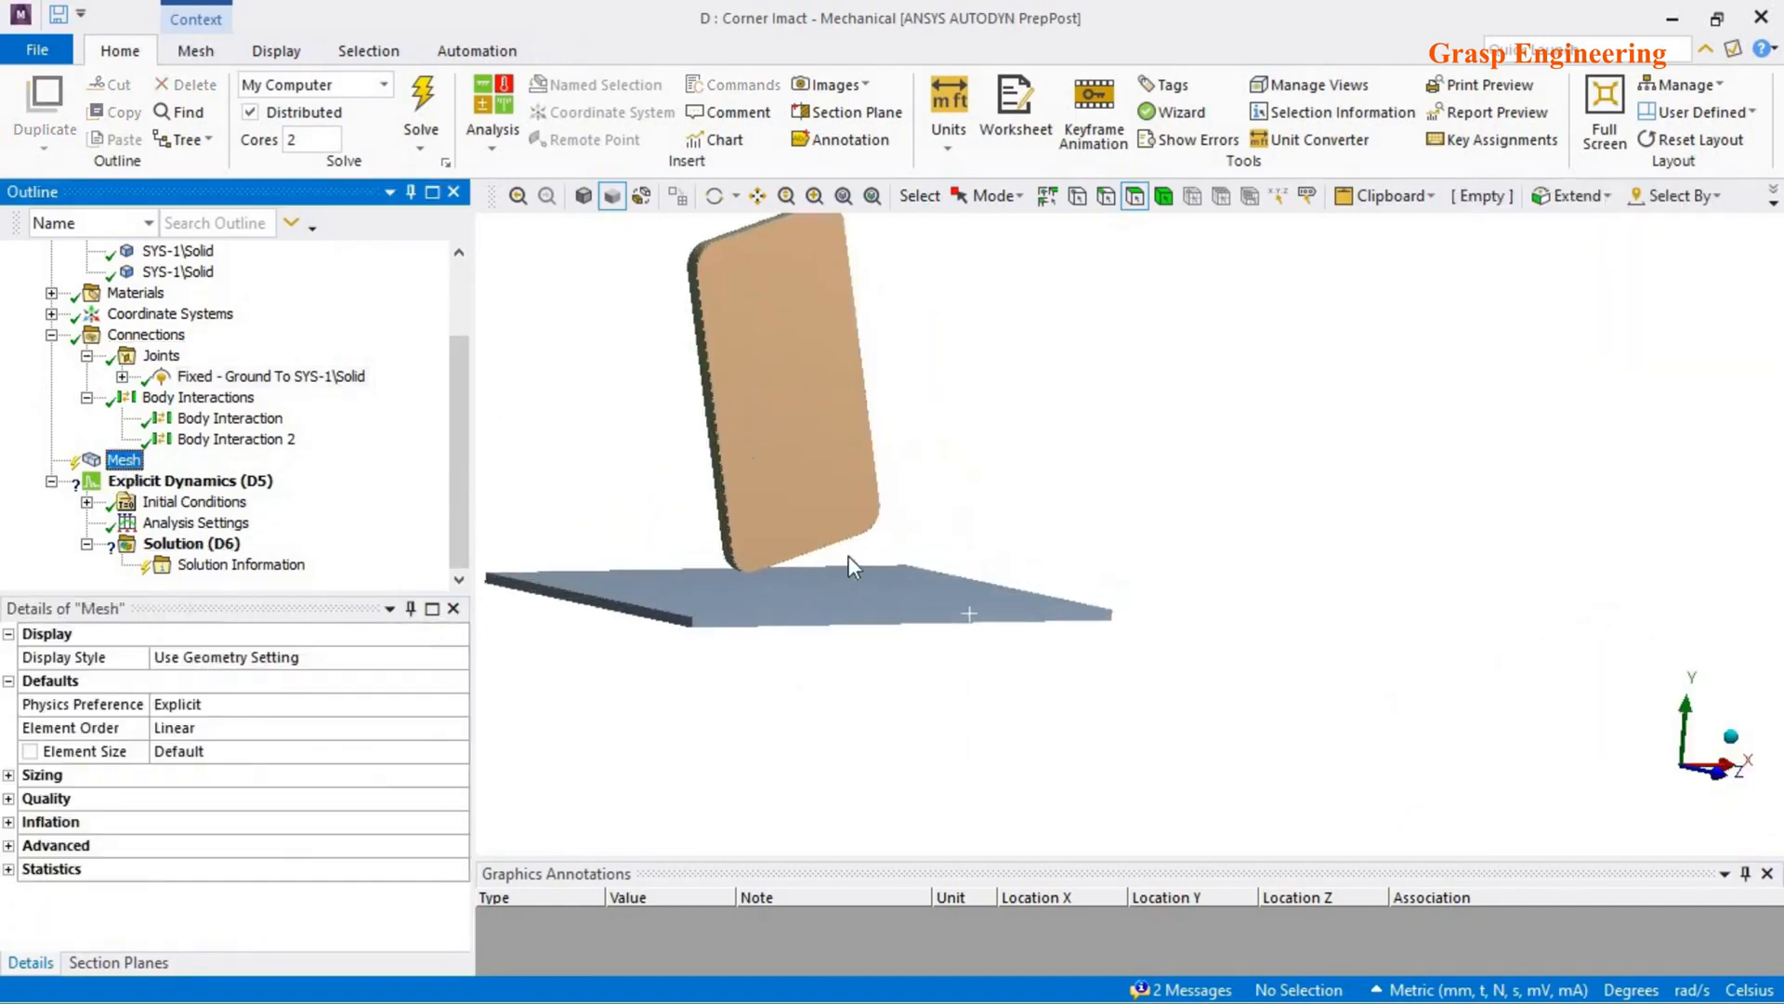
{"action": "left_click", "coordinate": [231, 752]}
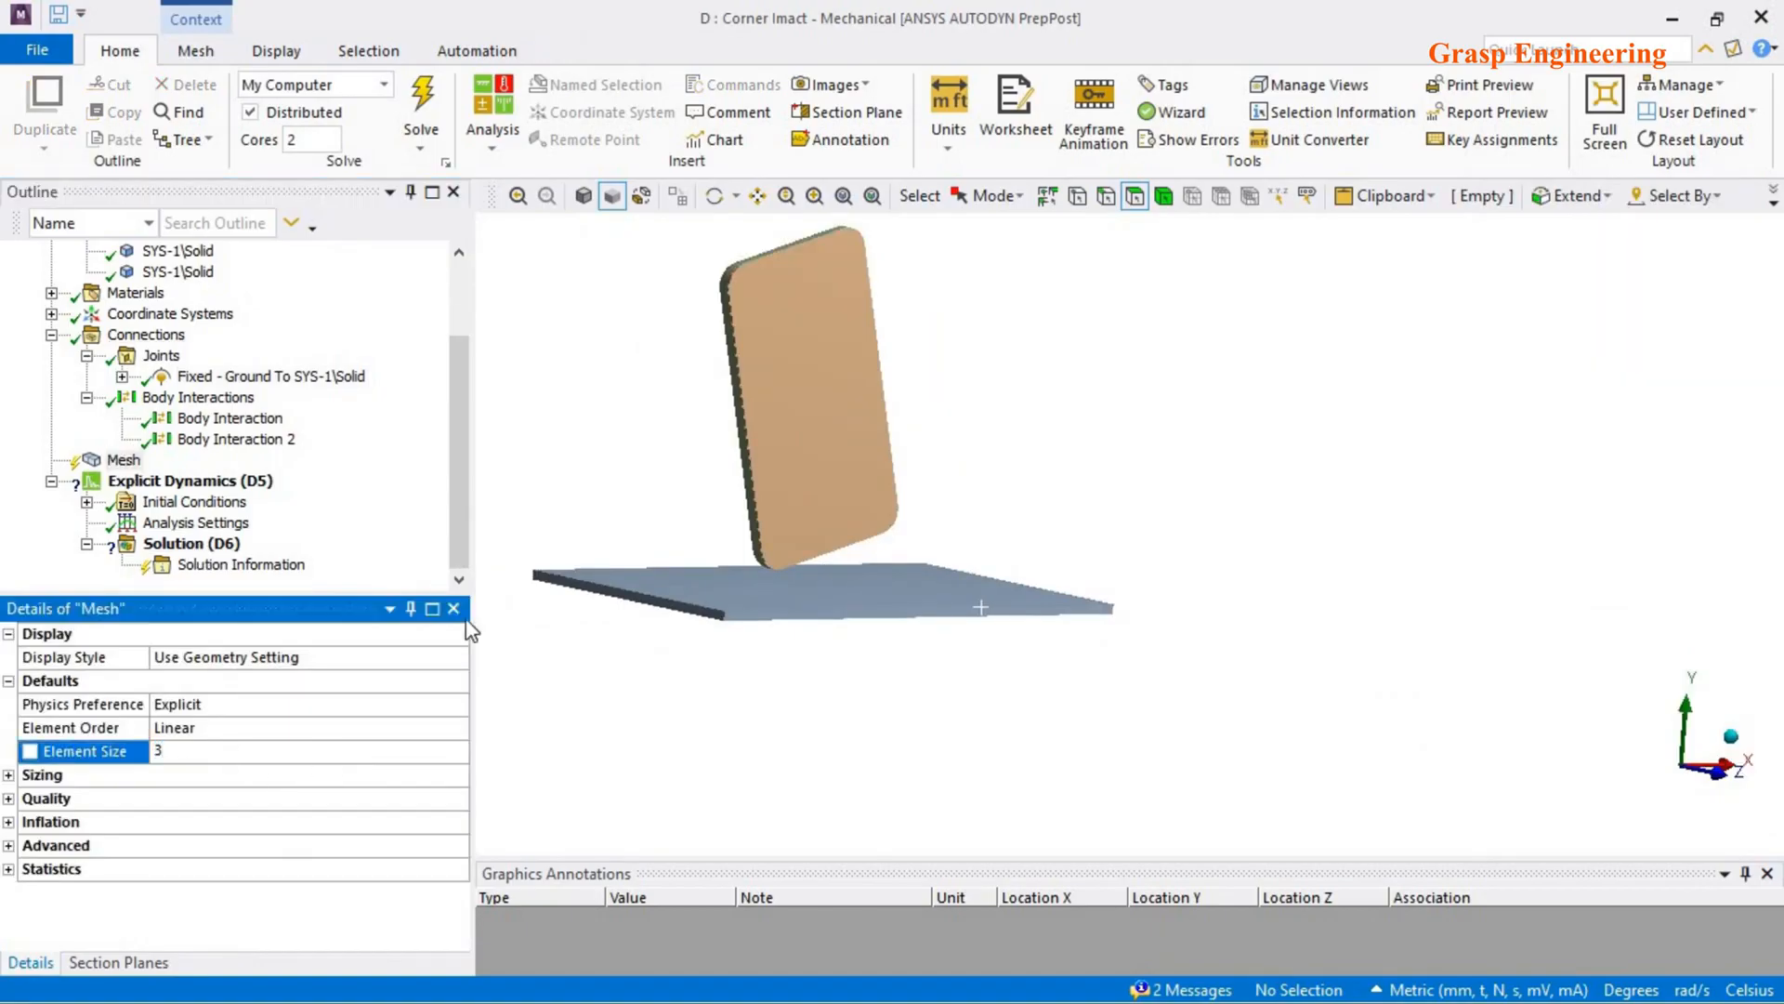
- Enter 3 mm as the default element size for the whole mesh
{"action": "type", "text": "3"}
{"action": "key", "text": "Return"}
{"action": "right_click", "coordinate": [121, 459]}
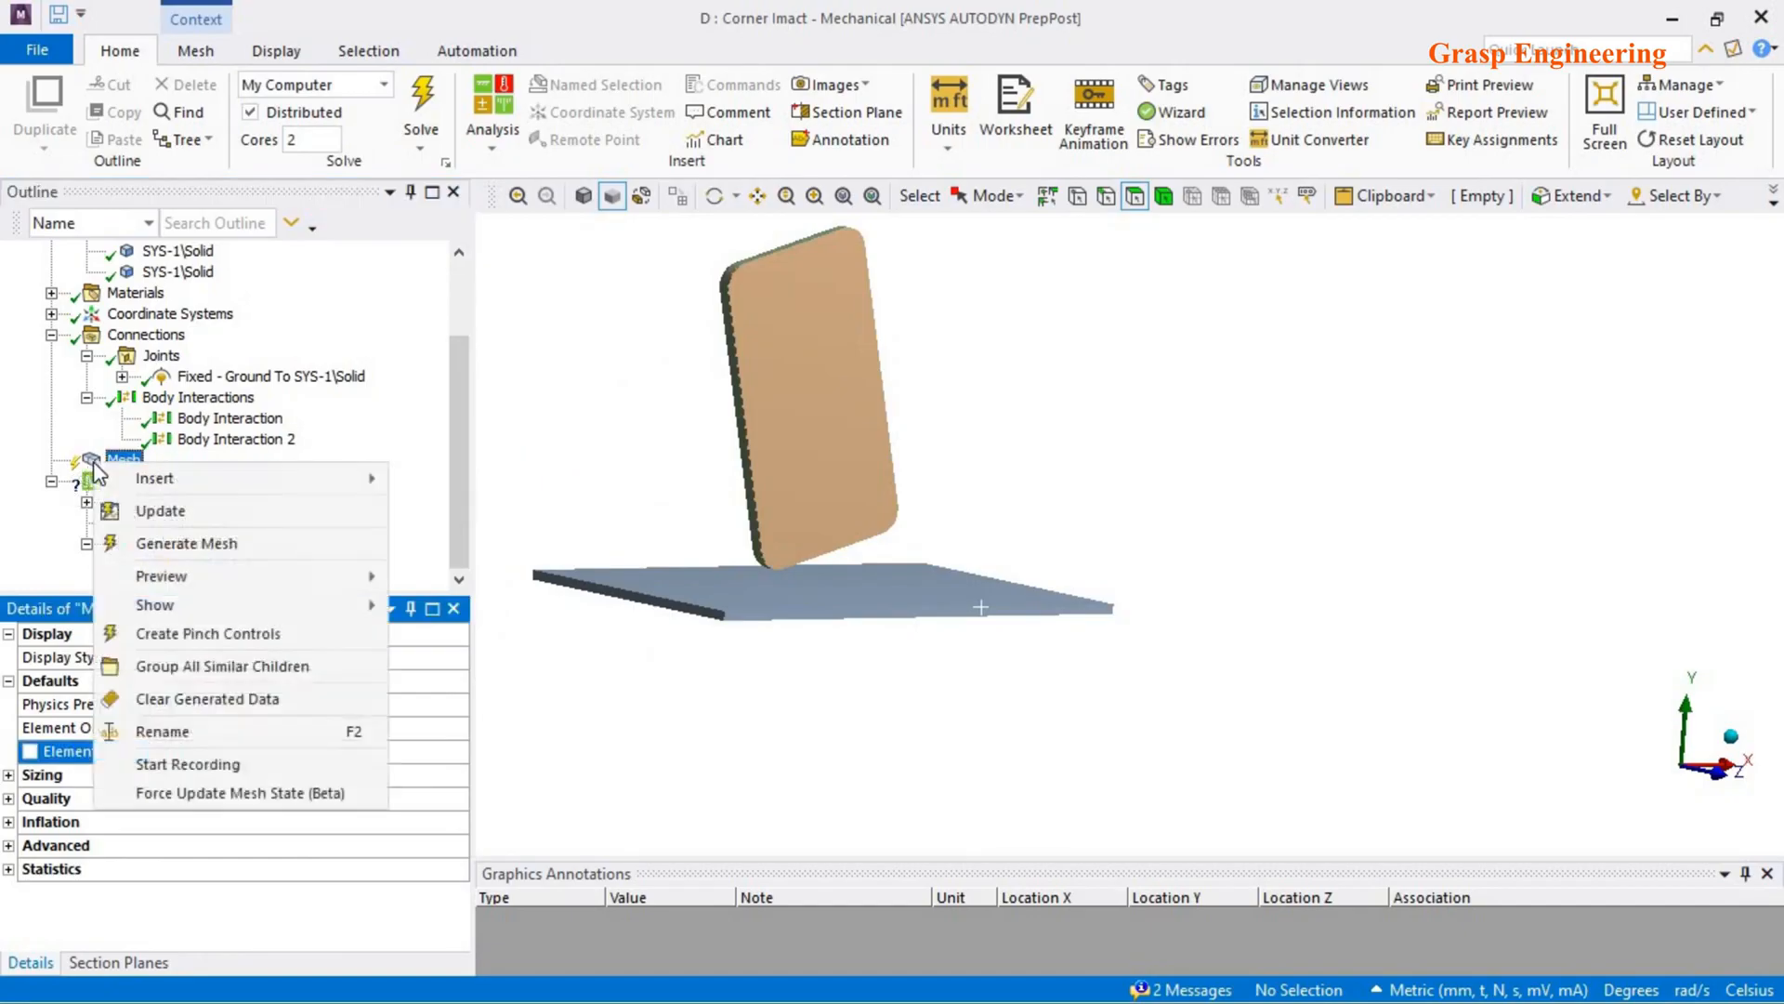
{"action": "left_click", "coordinate": [649, 760]}
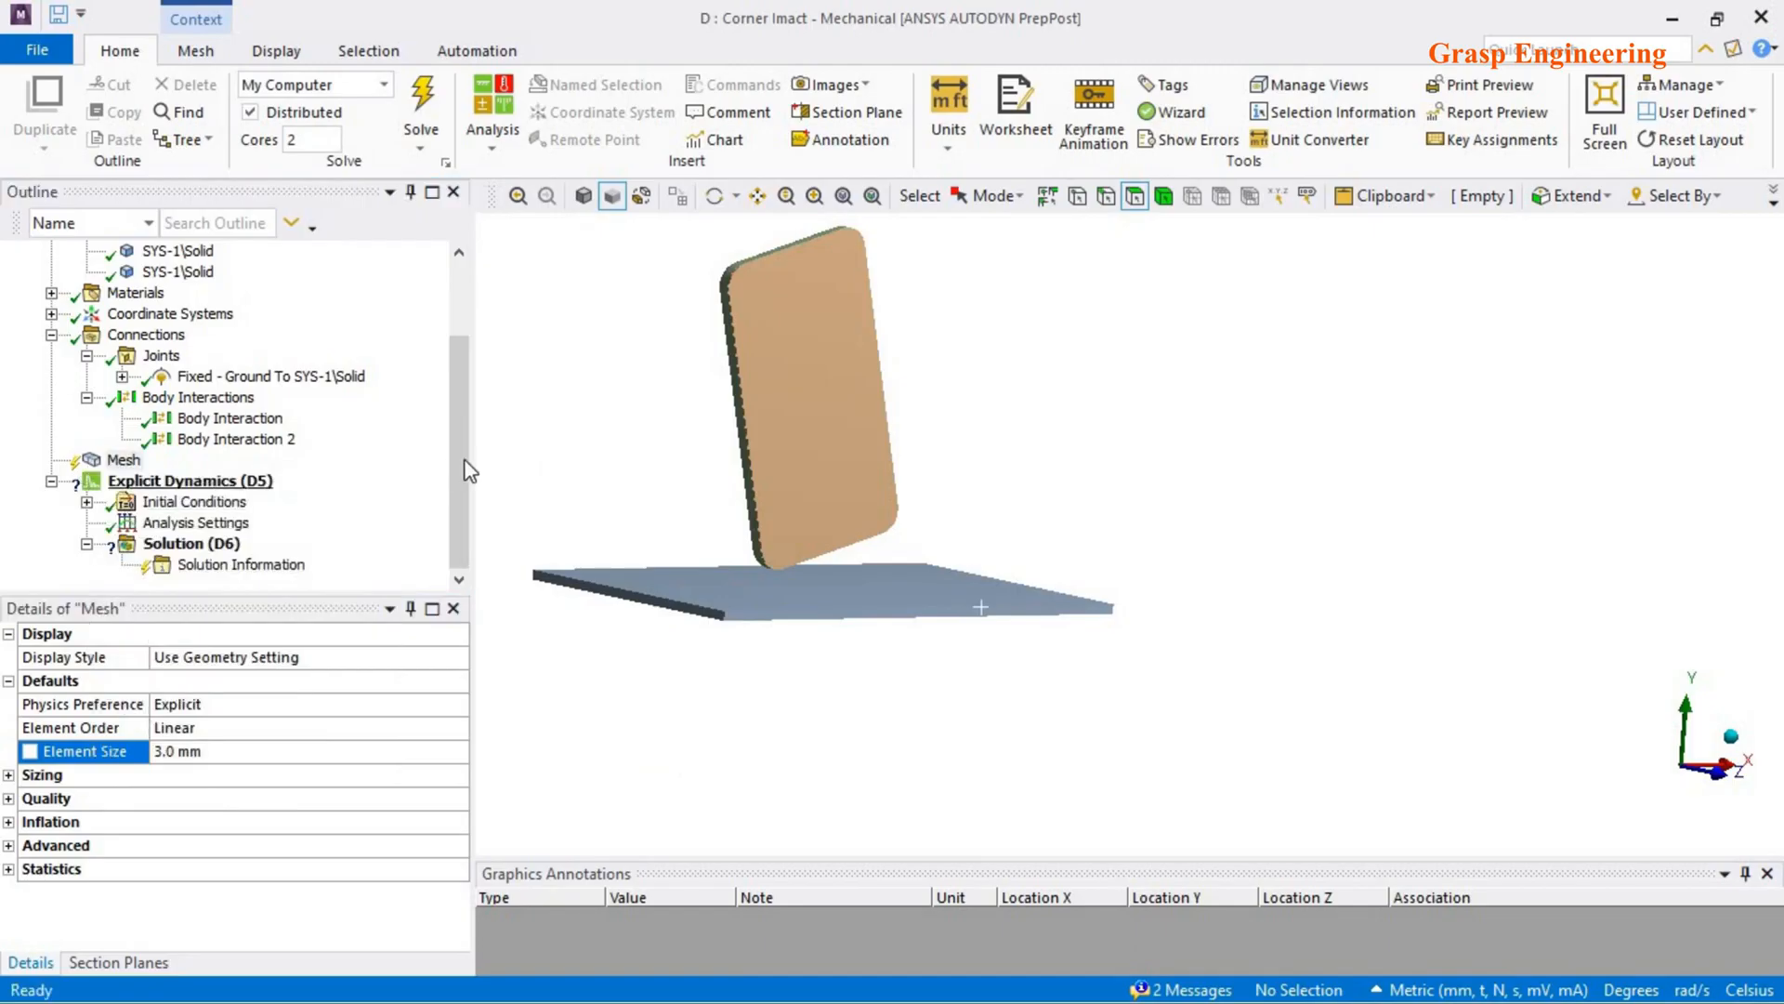
- Insert a body sizing control on the phone's front glass body
{"action": "left_click", "coordinate": [1162, 195]}
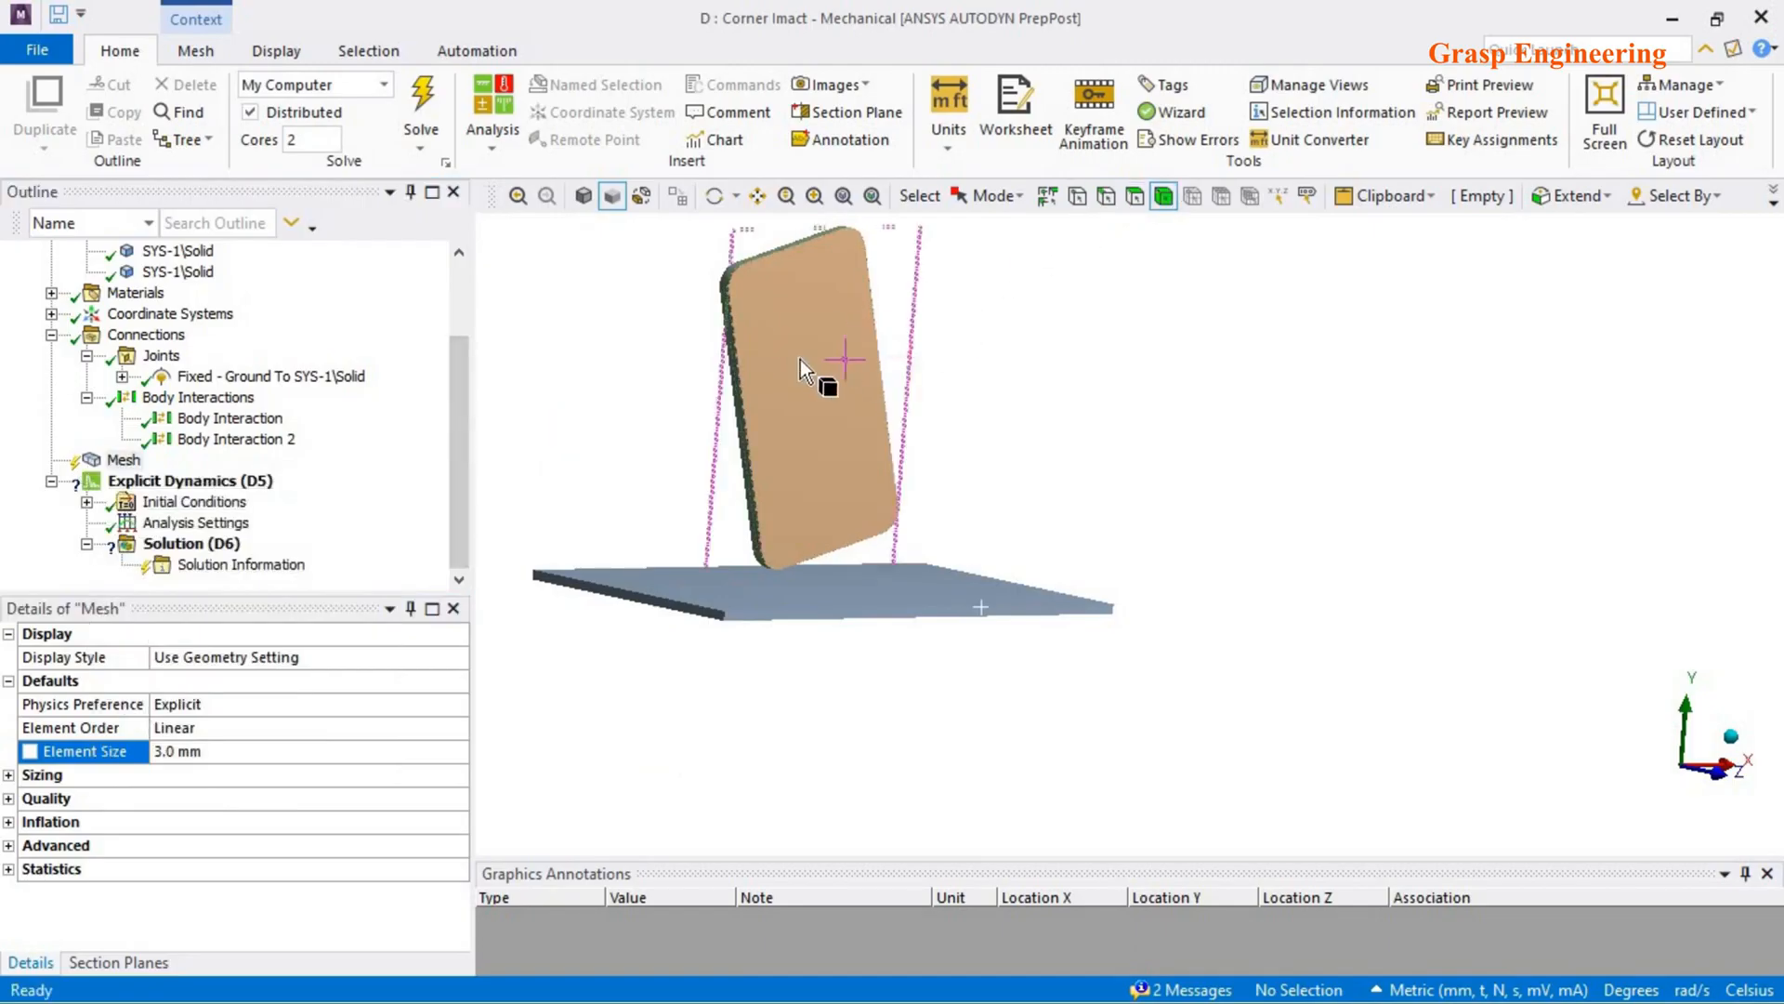
{"action": "right_click", "coordinate": [801, 359]}
{"action": "mouse_move", "coordinate": [864, 246]}
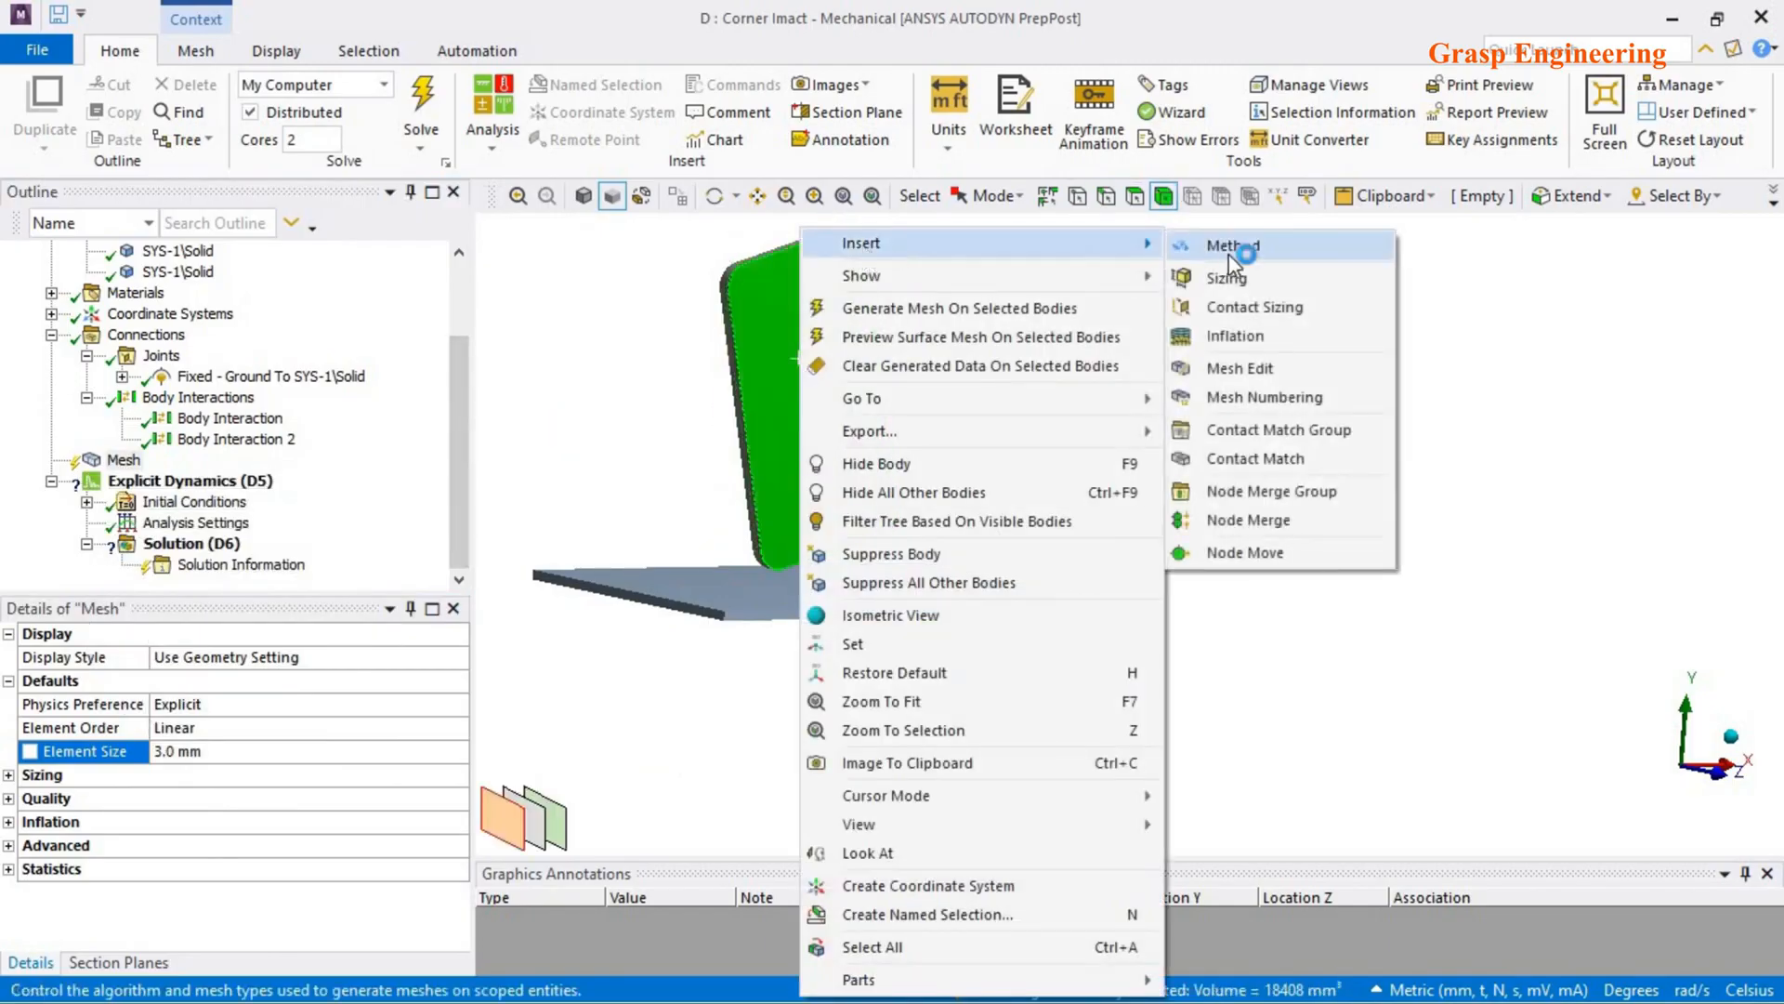
{"action": "left_click", "coordinate": [1239, 279]}
- Insert a second body sizing control on the phone's outer back cover body
{"action": "middle_click_drag", "start_coordinate": [871, 474], "coordinate": [920, 502]}
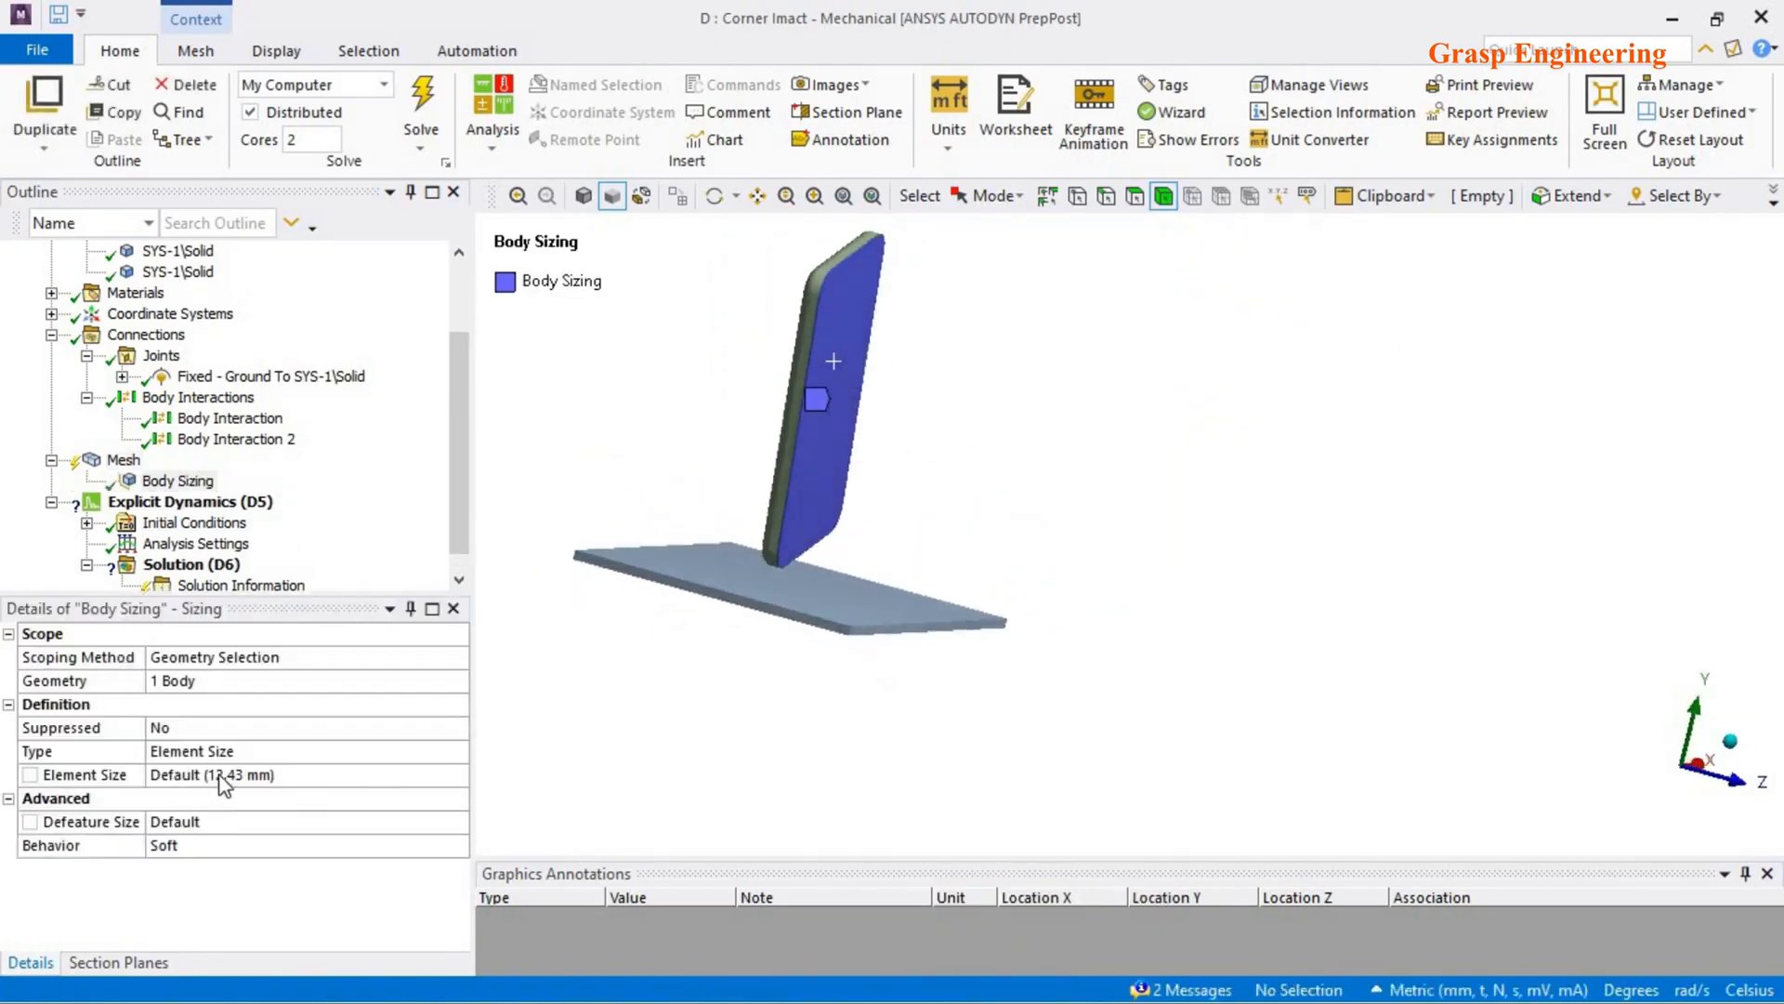
{"action": "right_click", "coordinate": [823, 270]}
{"action": "mouse_move", "coordinate": [891, 279]}
{"action": "left_click", "coordinate": [1292, 305]}
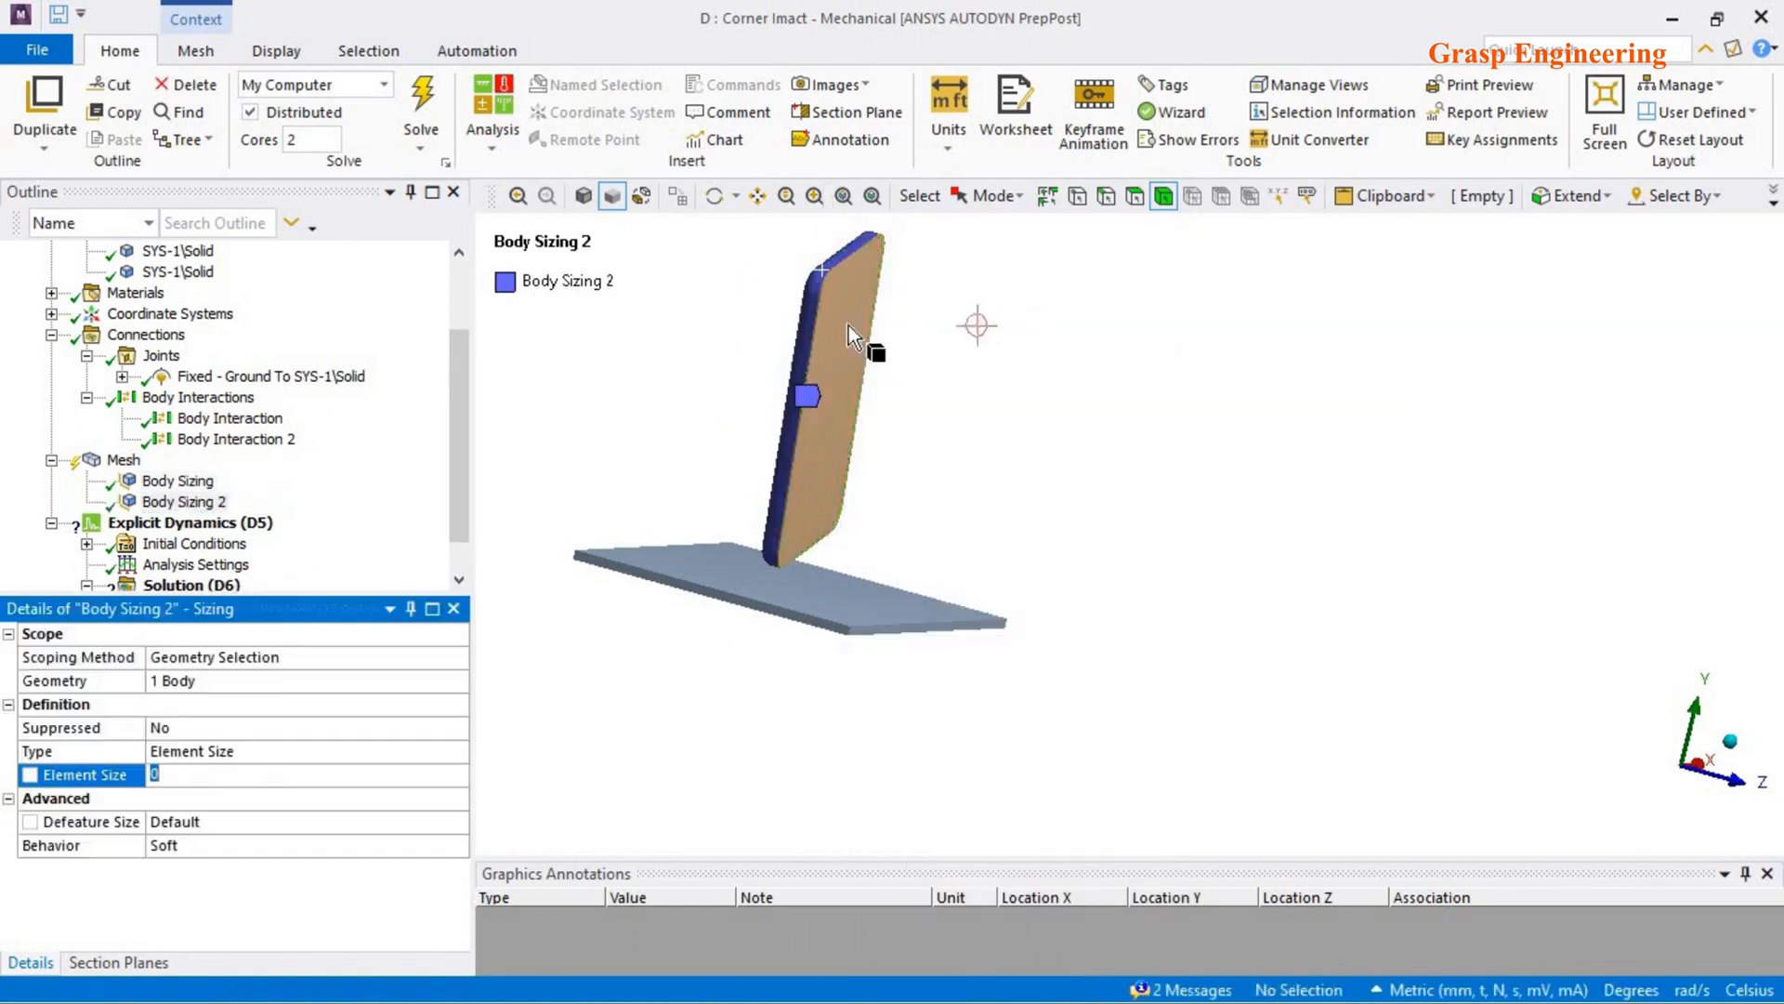
- Hide the front glass body and insert a third body sizing control on the phone's inner body
{"action": "right_click", "coordinate": [818, 325]}
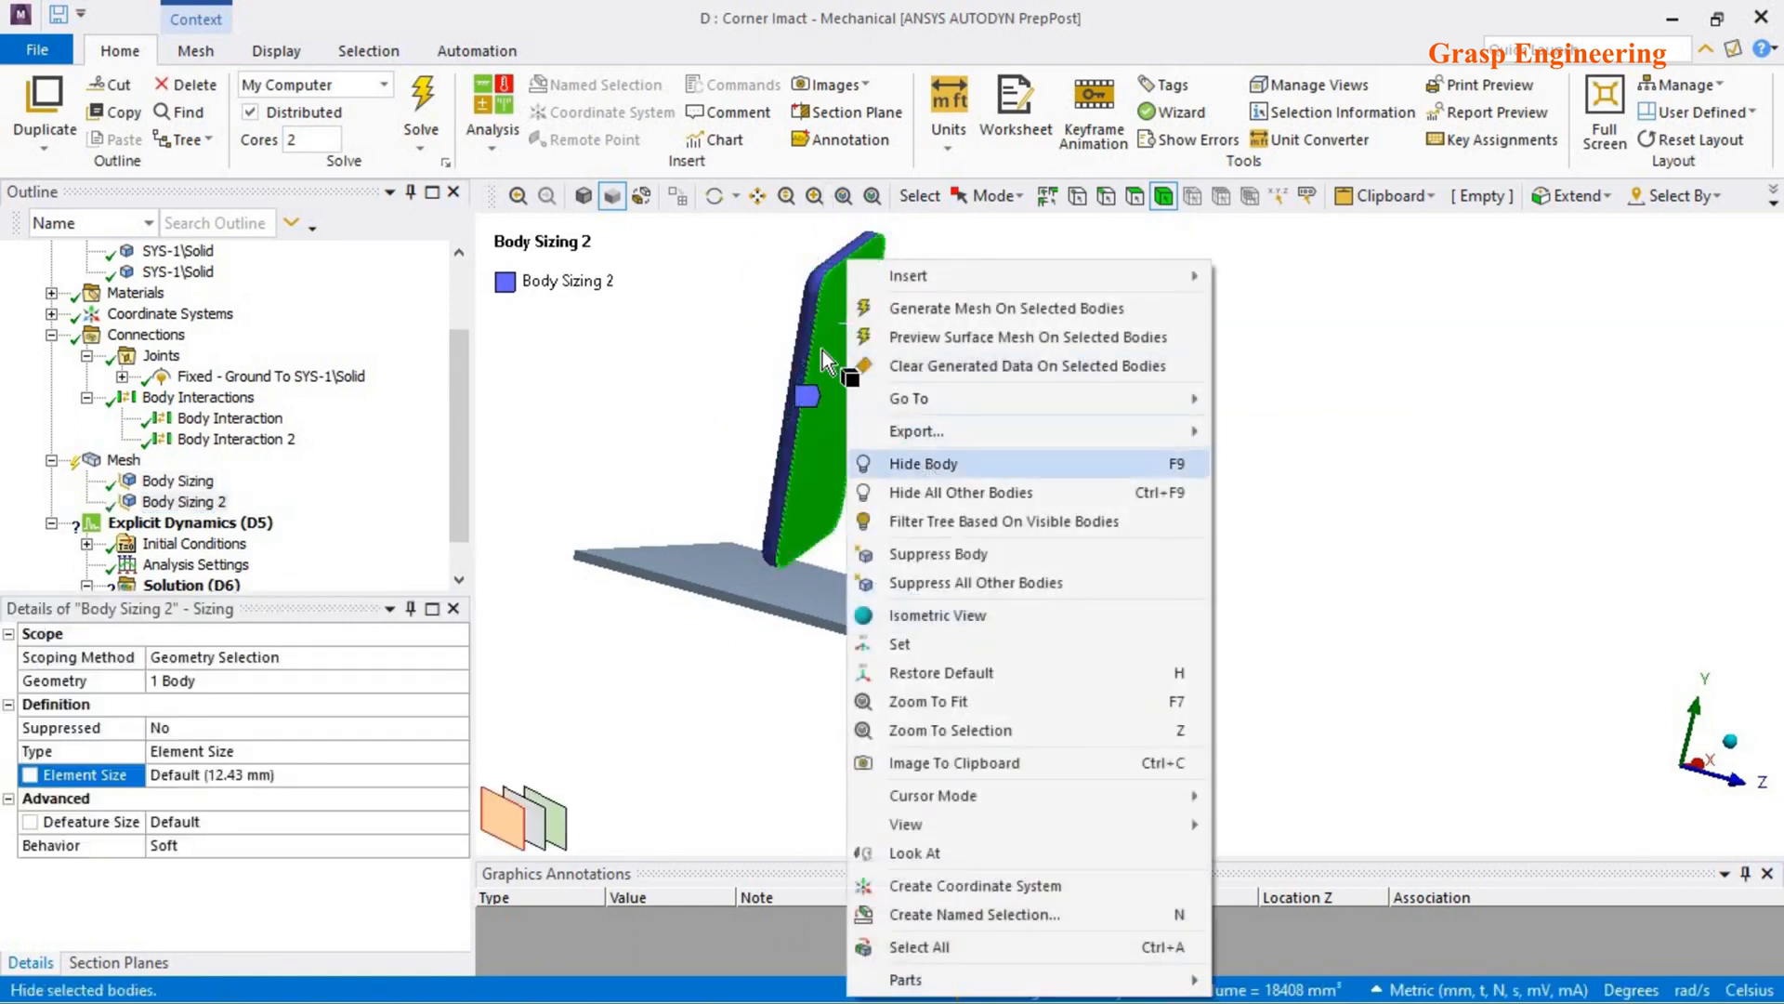
{"action": "left_click", "coordinate": [930, 462]}
{"action": "left_click", "coordinate": [814, 325]}
{"action": "right_click", "coordinate": [852, 261]}
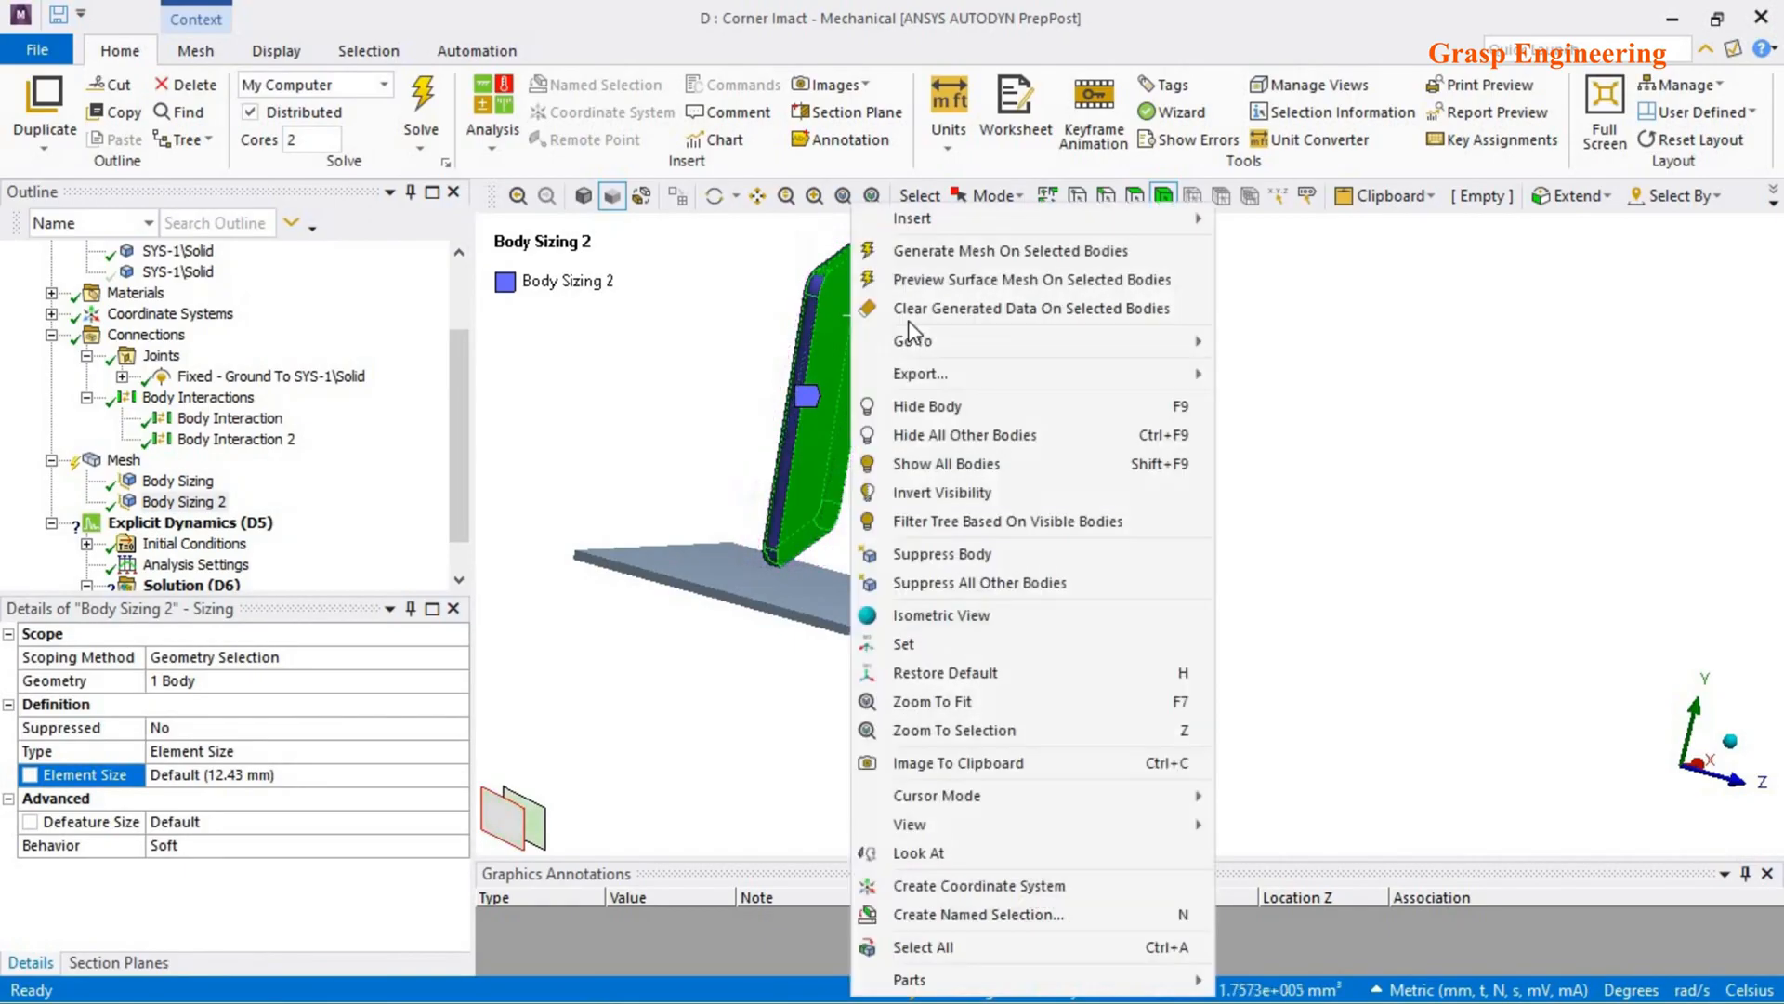
{"action": "mouse_move", "coordinate": [933, 223]}
{"action": "left_click", "coordinate": [1292, 254]}
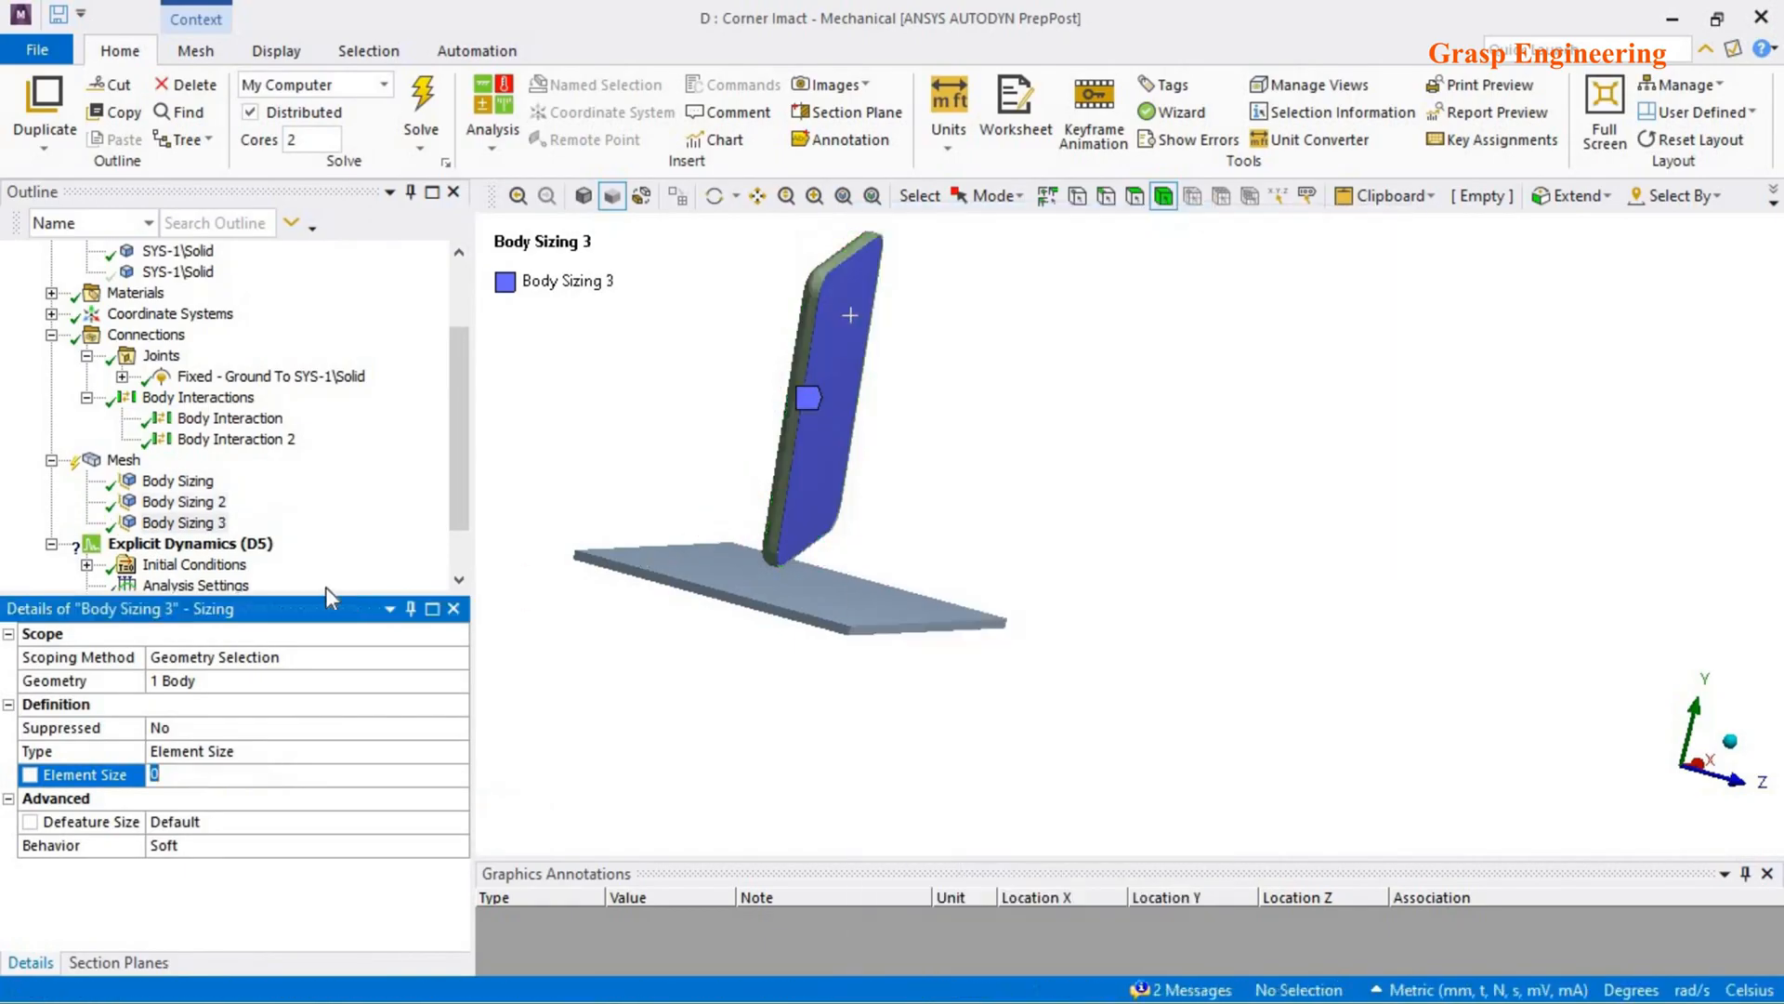
- Check which body each of the three body sizings is scoped to and show all bodies again
{"action": "left_click", "coordinate": [177, 481]}
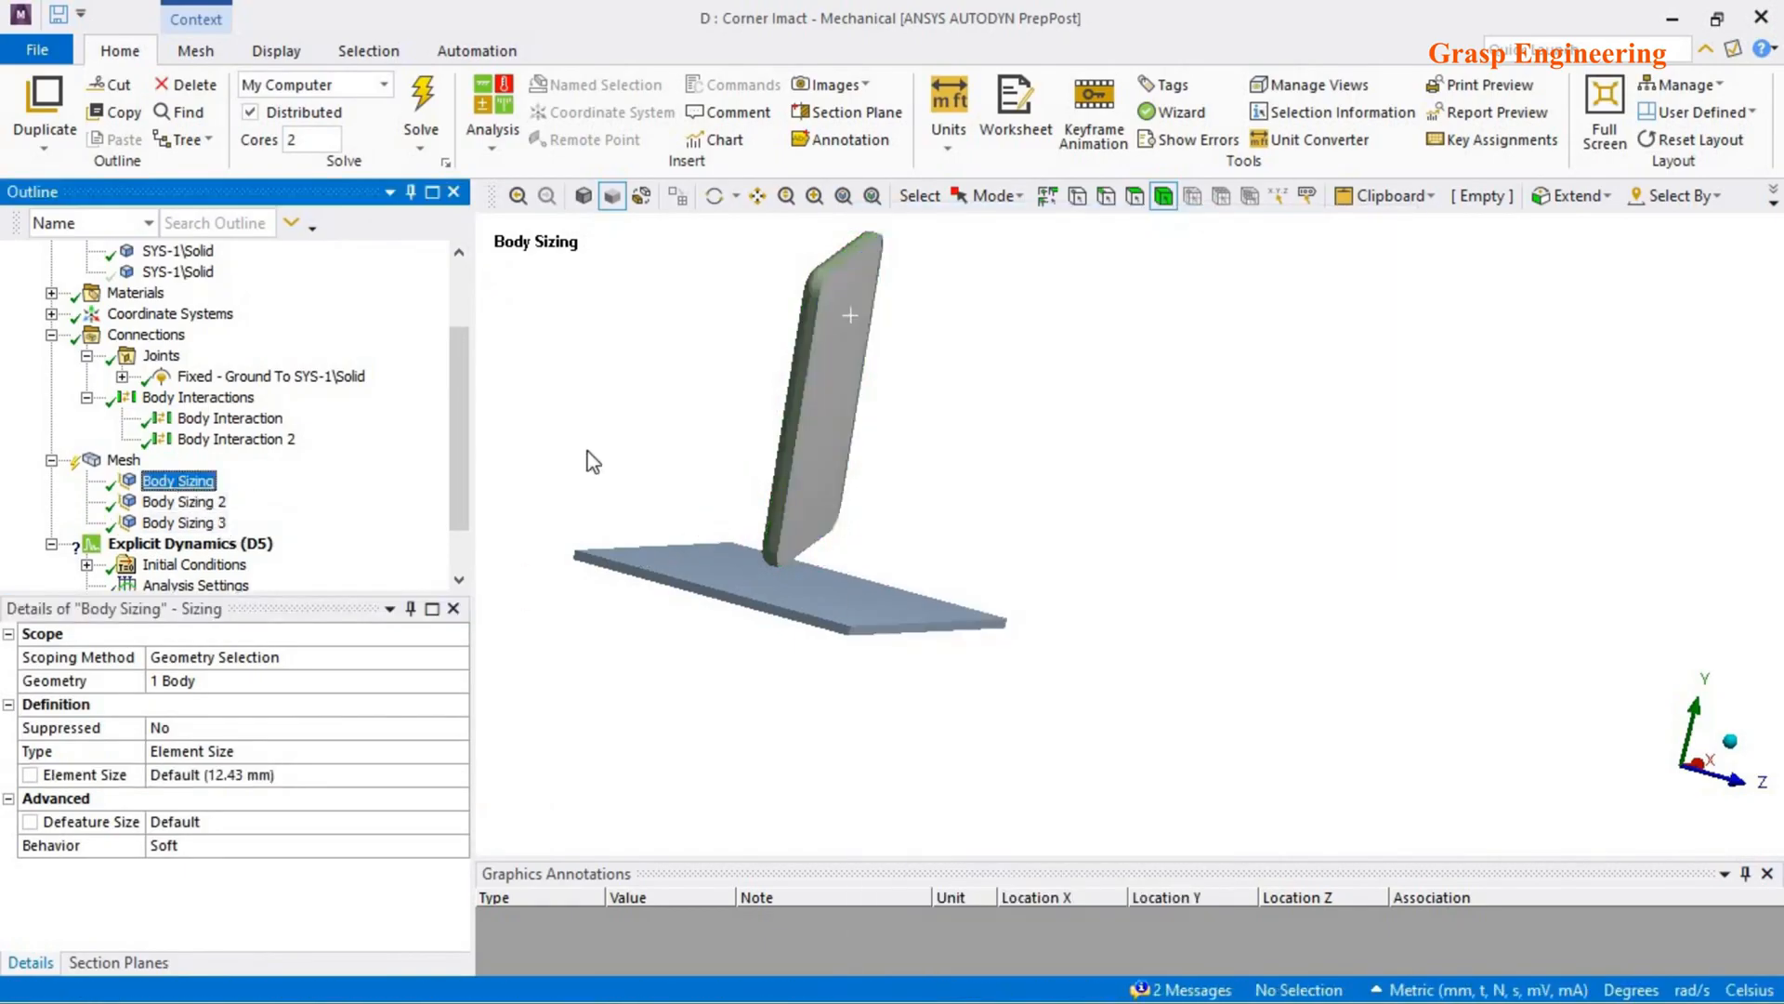
{"action": "left_click", "coordinate": [183, 502]}
{"action": "left_click", "coordinate": [183, 522]}
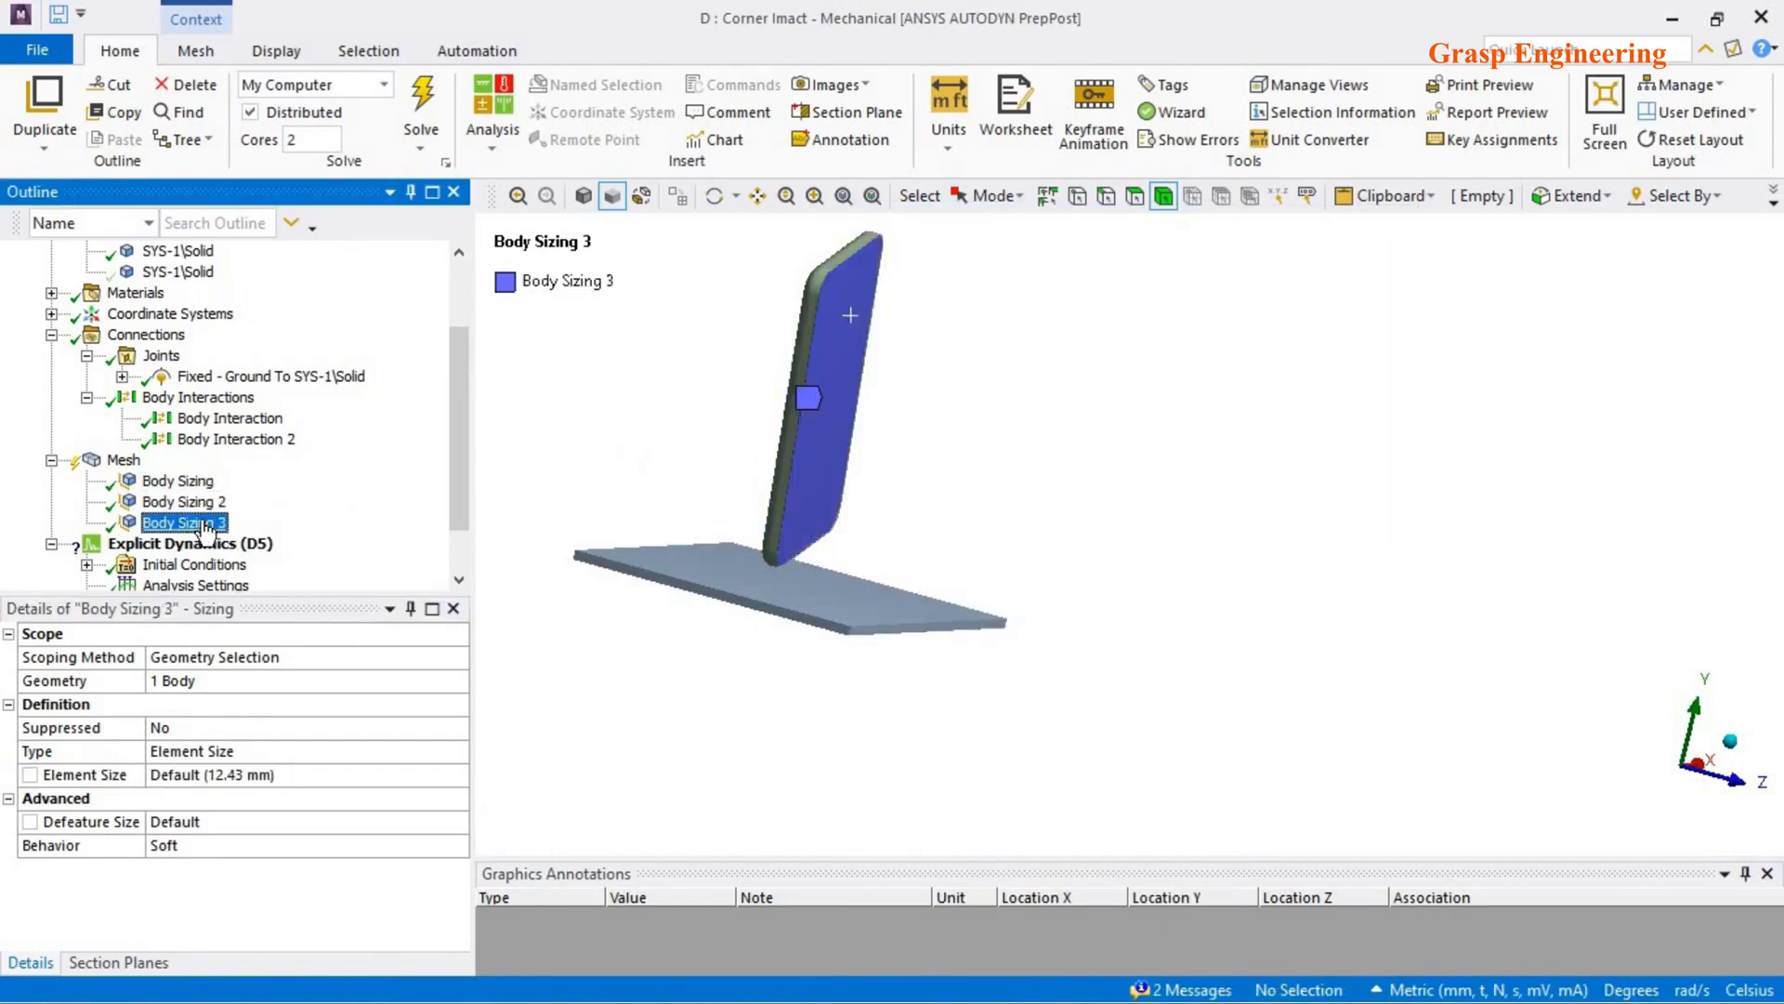
{"action": "left_click", "coordinate": [196, 485]}
{"action": "right_click", "coordinate": [530, 395]}
{"action": "left_click", "coordinate": [594, 476]}
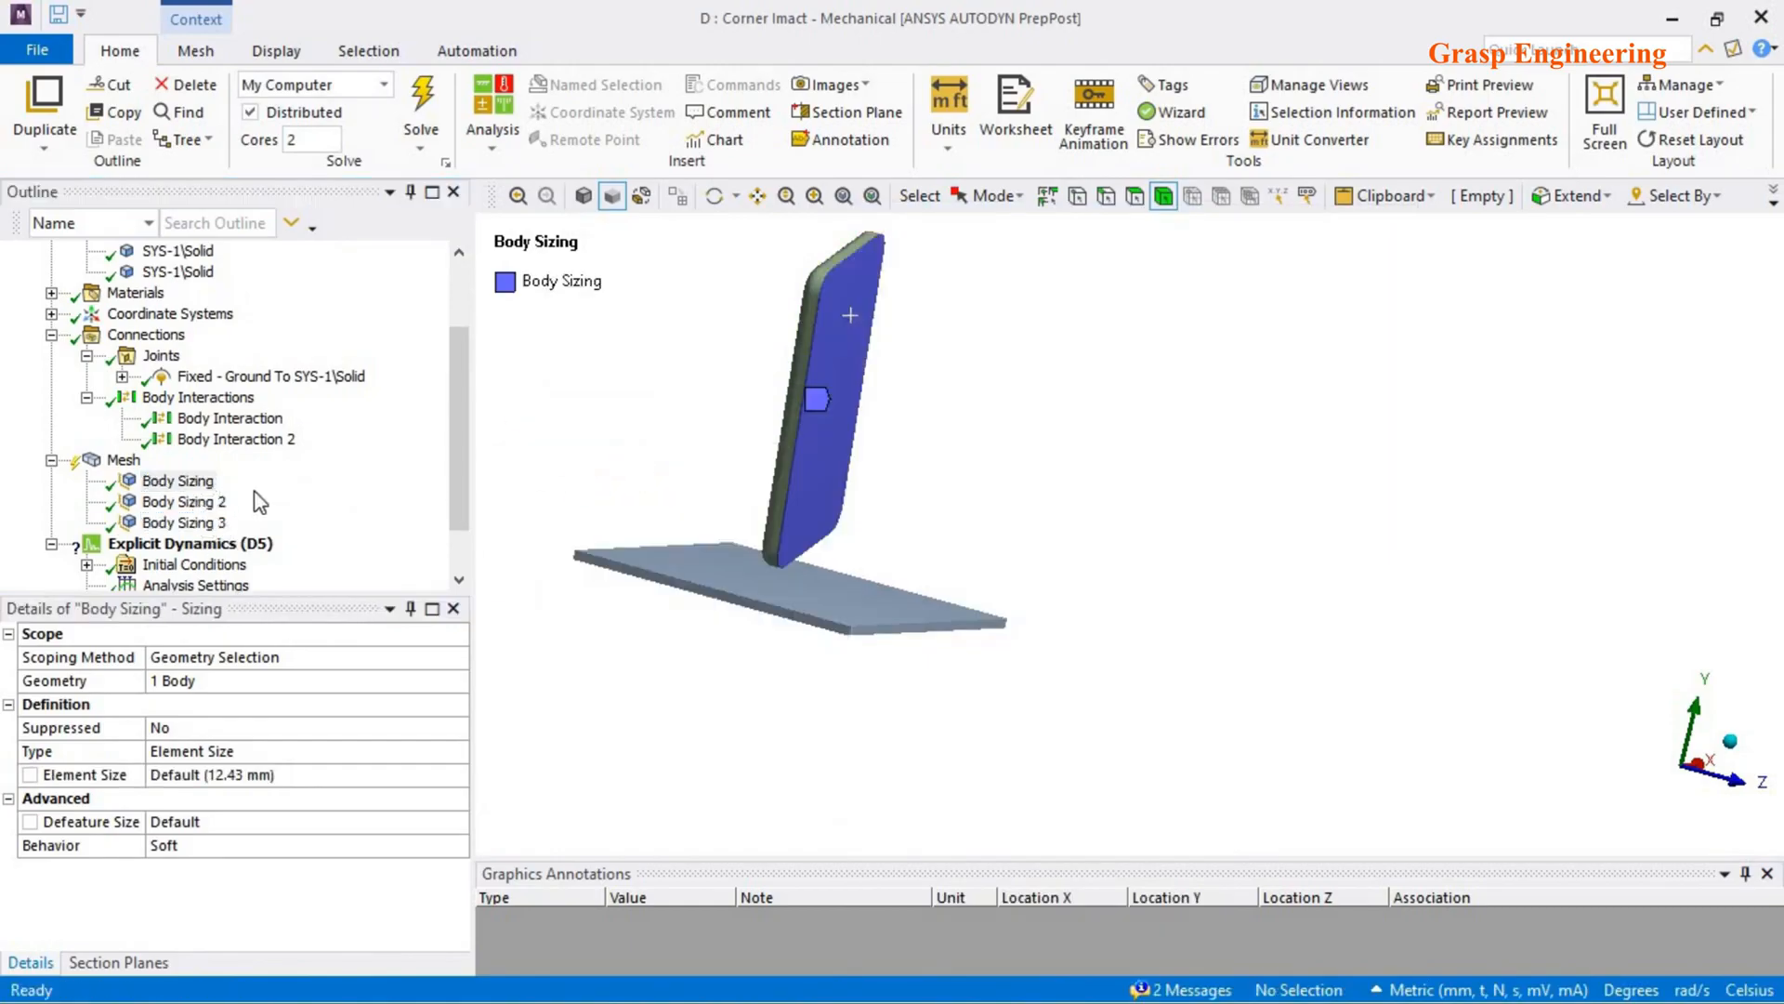
- Rename the first body sizing under Mesh as Body Cover
{"action": "right_click", "coordinate": [187, 481]}
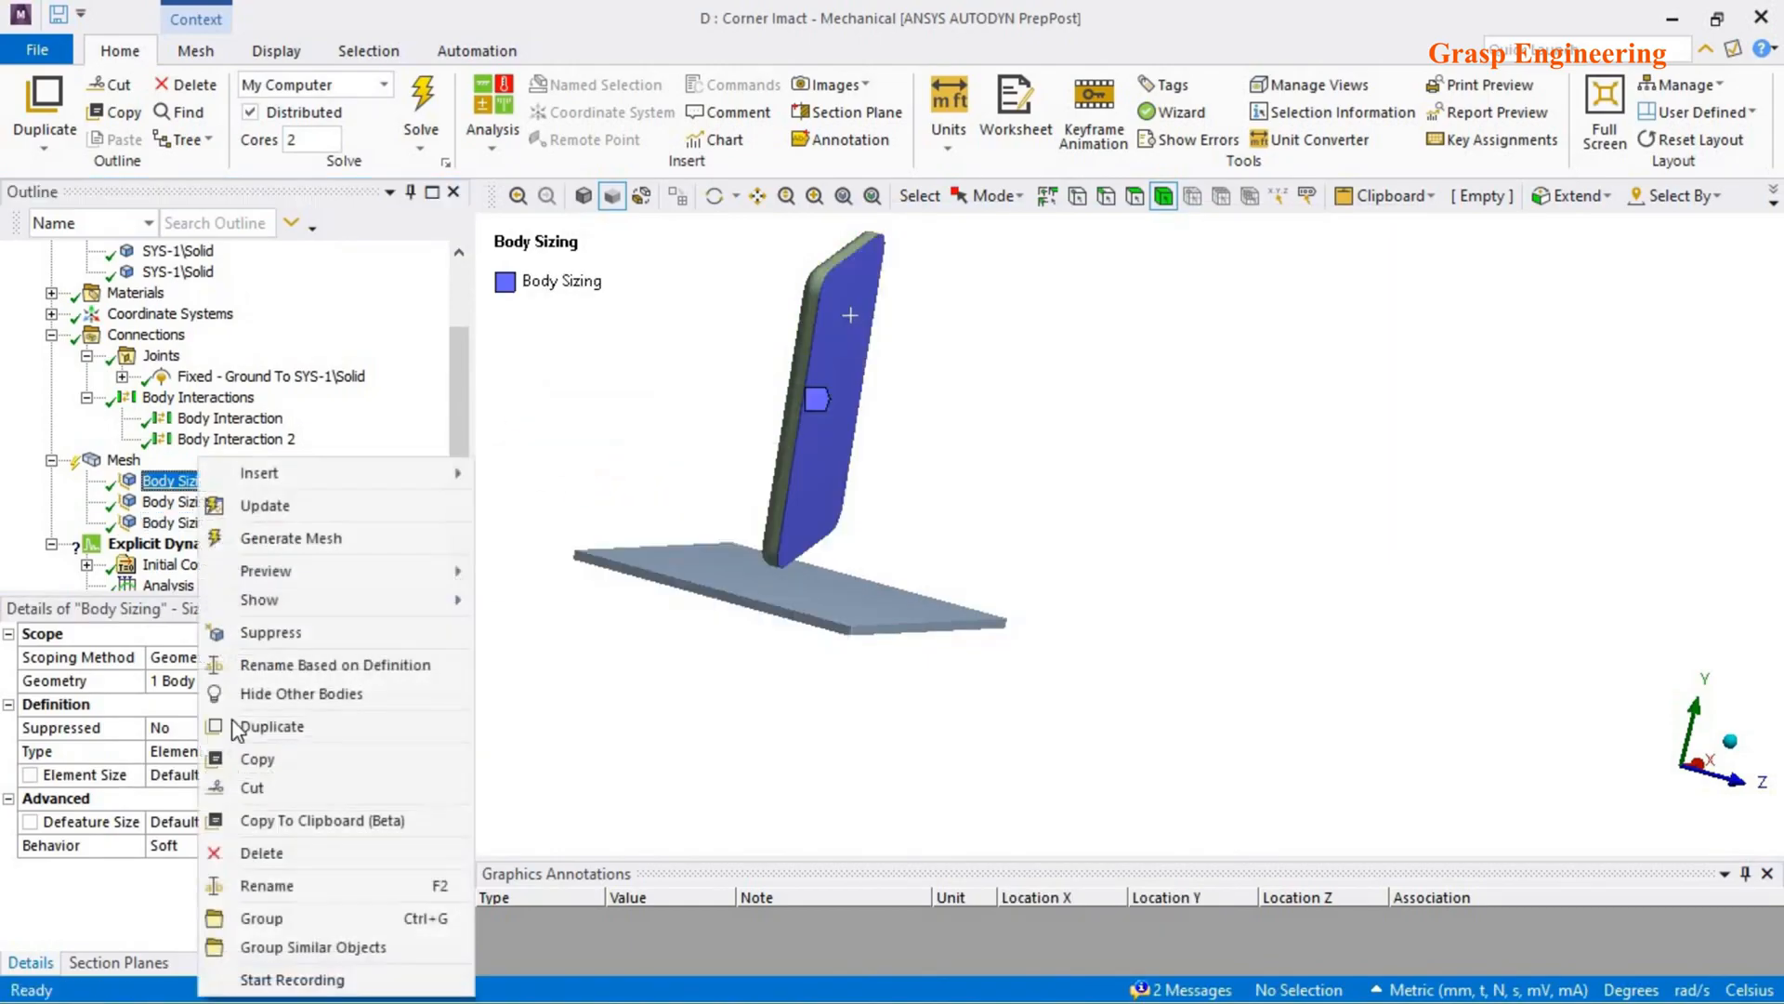
{"action": "left_click", "coordinate": [270, 882]}
{"action": "type", "text": "BO"}
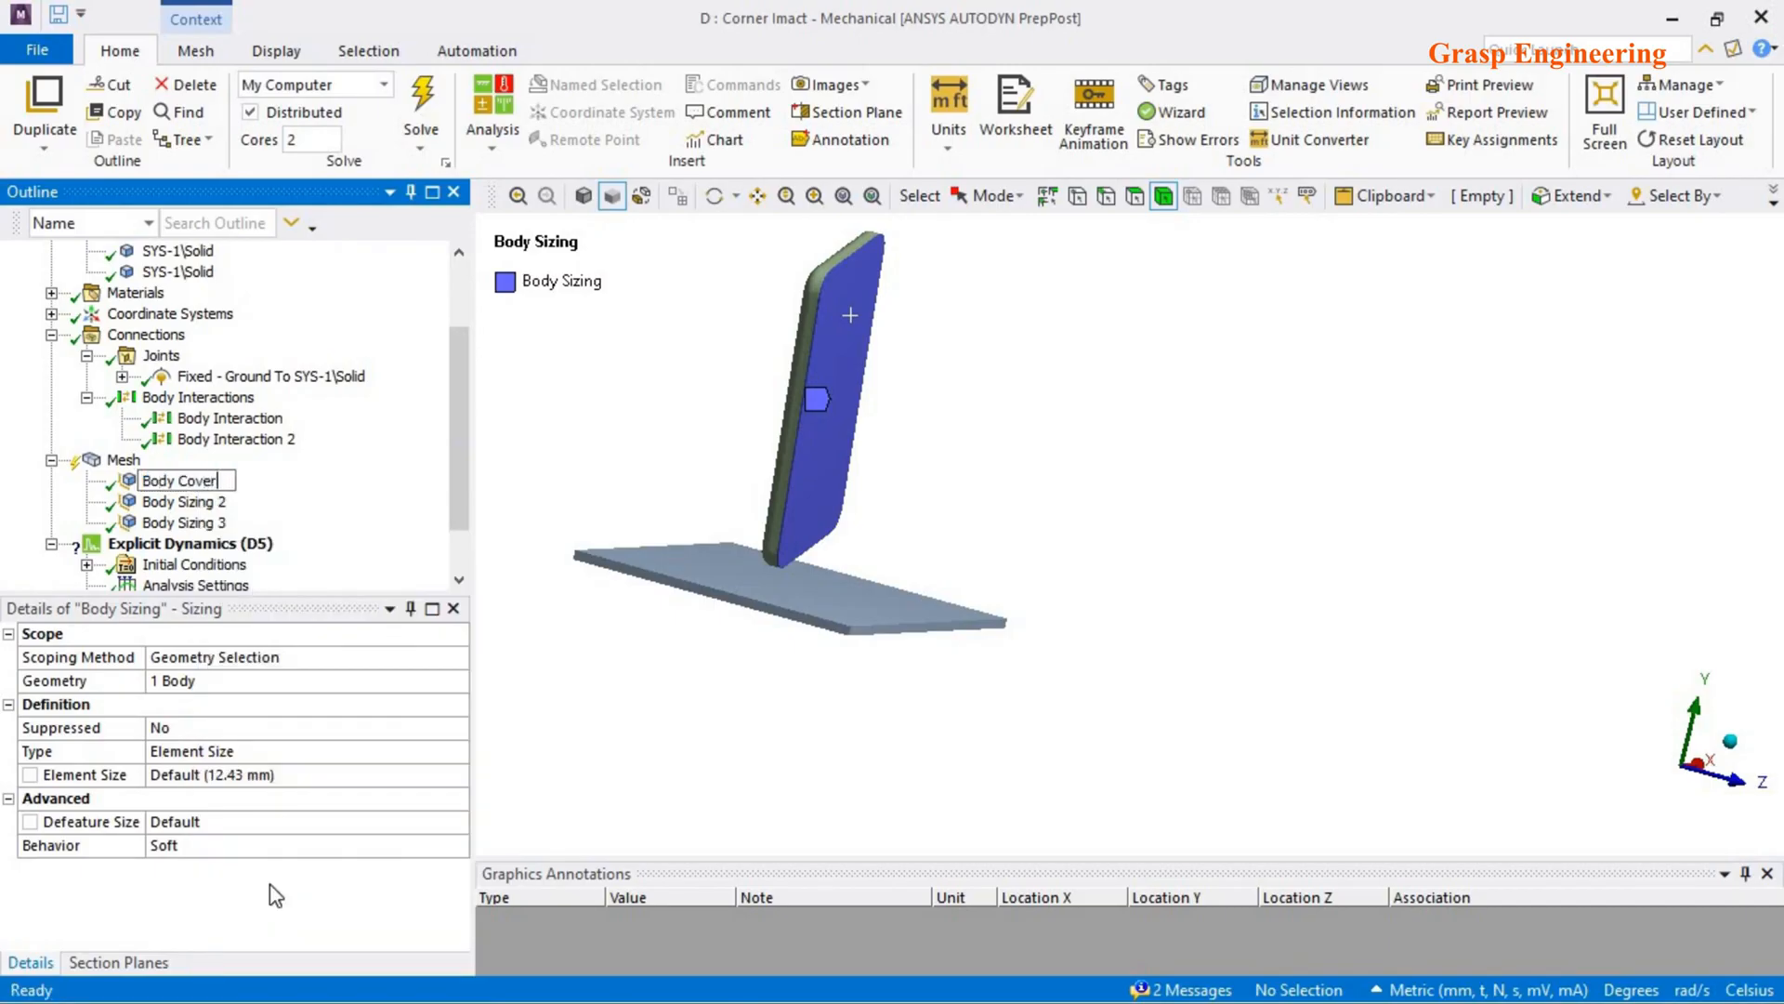
{"action": "key", "text": "Return"}
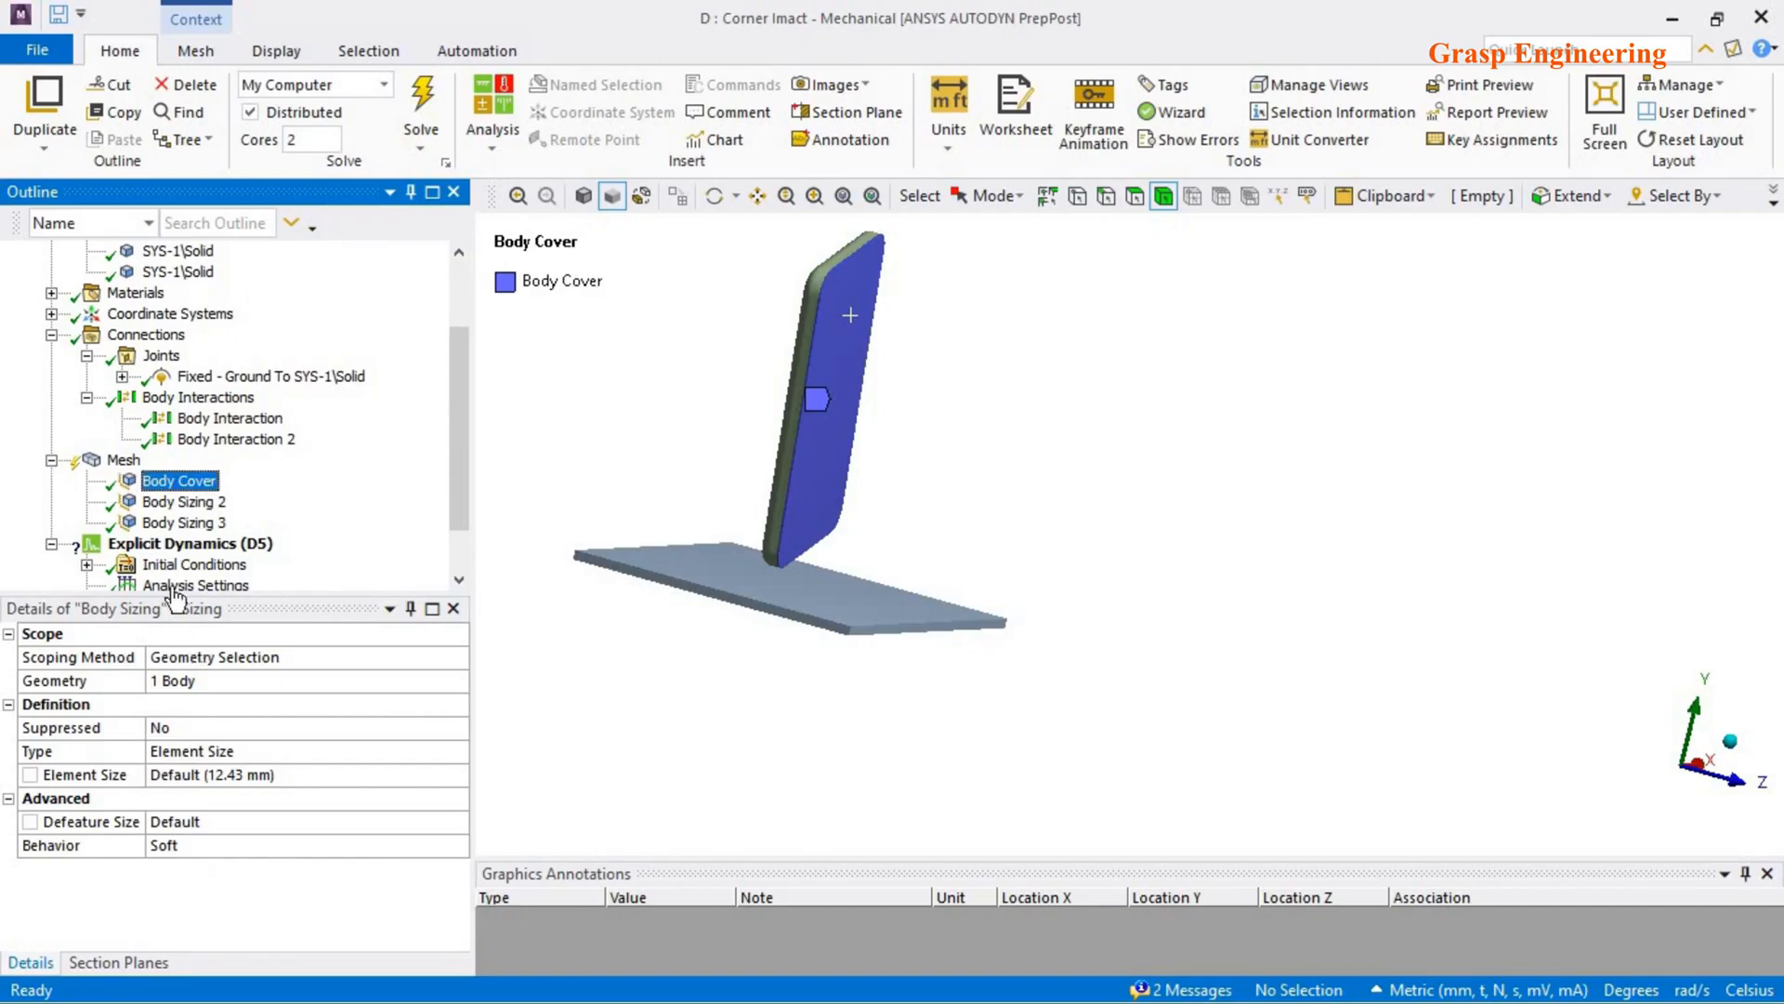
{"action": "right_click", "coordinate": [182, 502]}
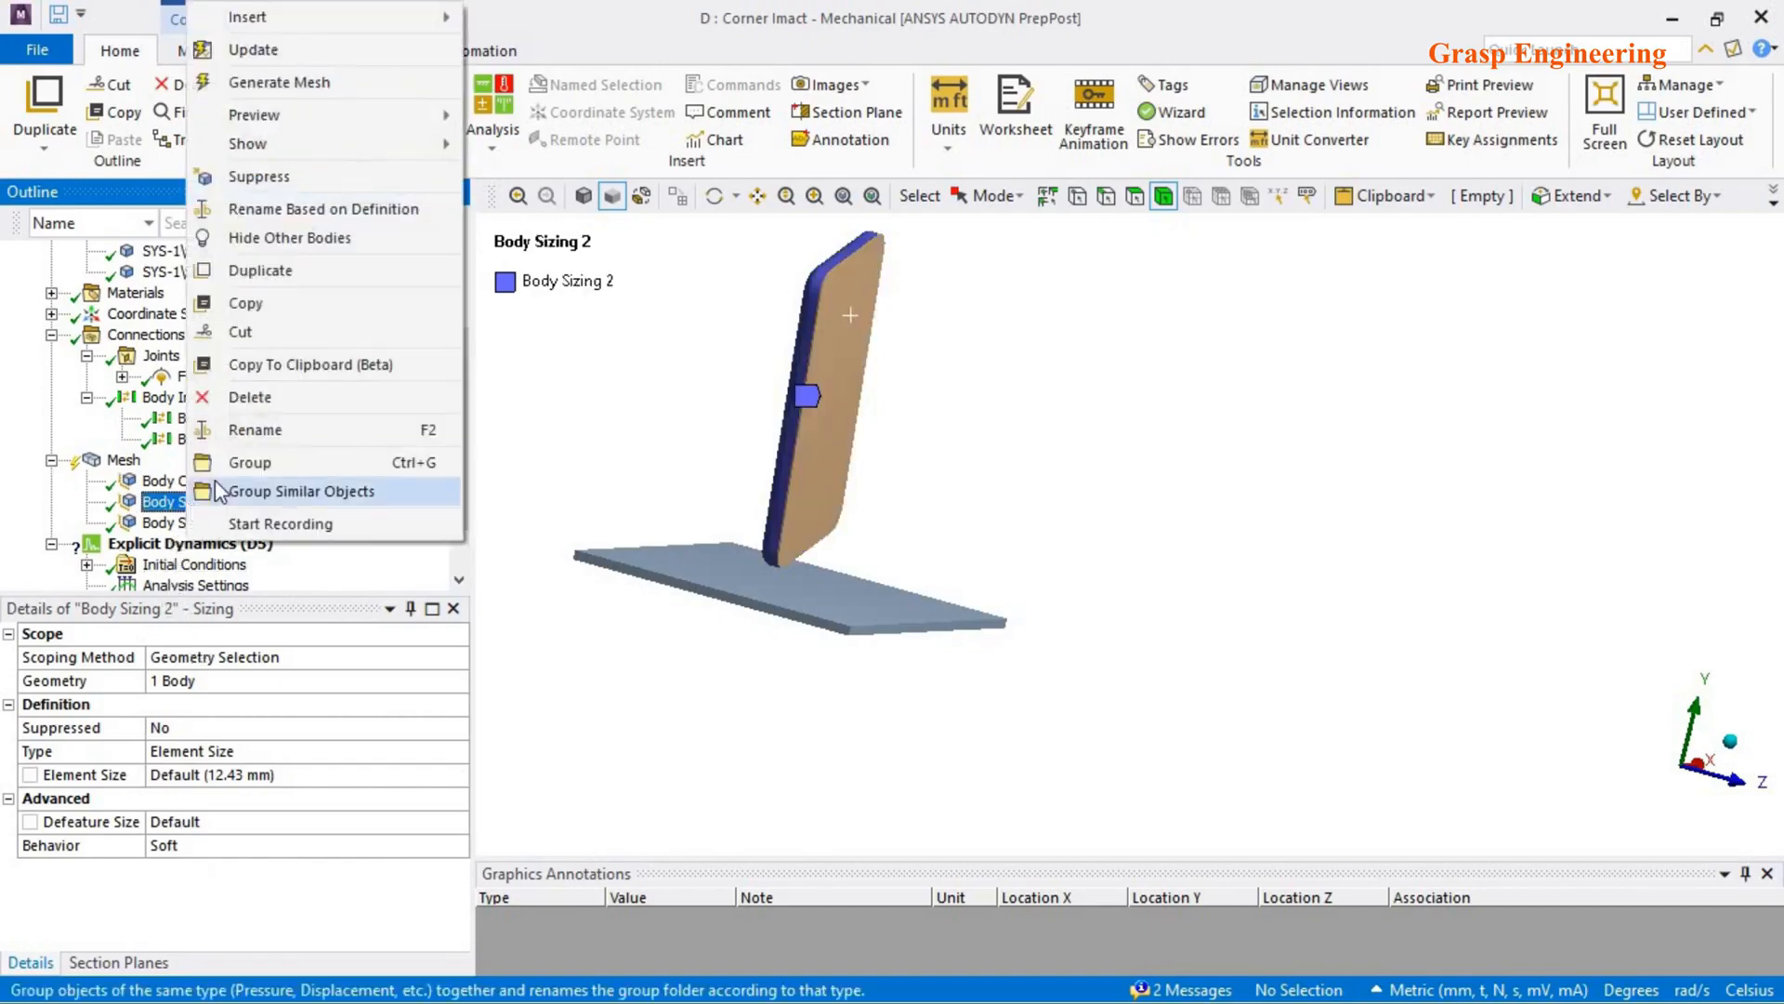
{"action": "left_click", "coordinate": [575, 361]}
- Rename the phone's FLOATGLASS body under Geometry as Cover
{"action": "left_click_drag", "start_coordinate": [456, 398], "coordinate": [455, 308]}
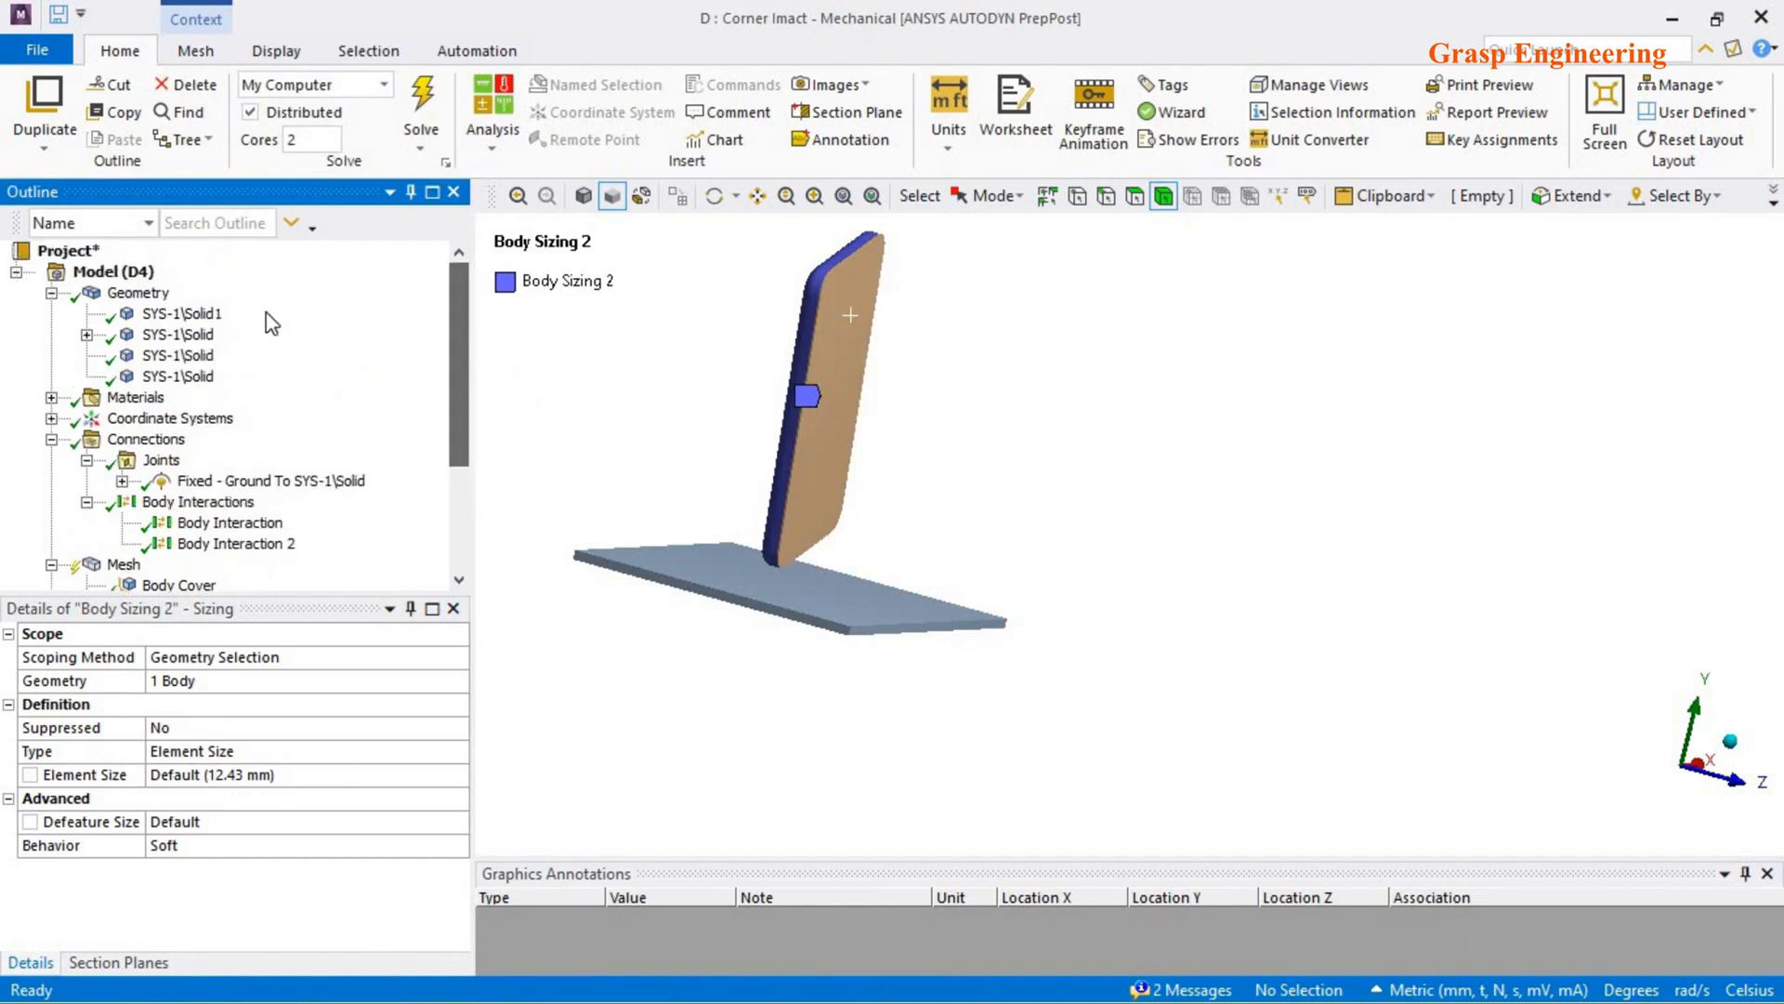
{"action": "left_click", "coordinate": [206, 317]}
{"action": "left_click", "coordinate": [198, 379]}
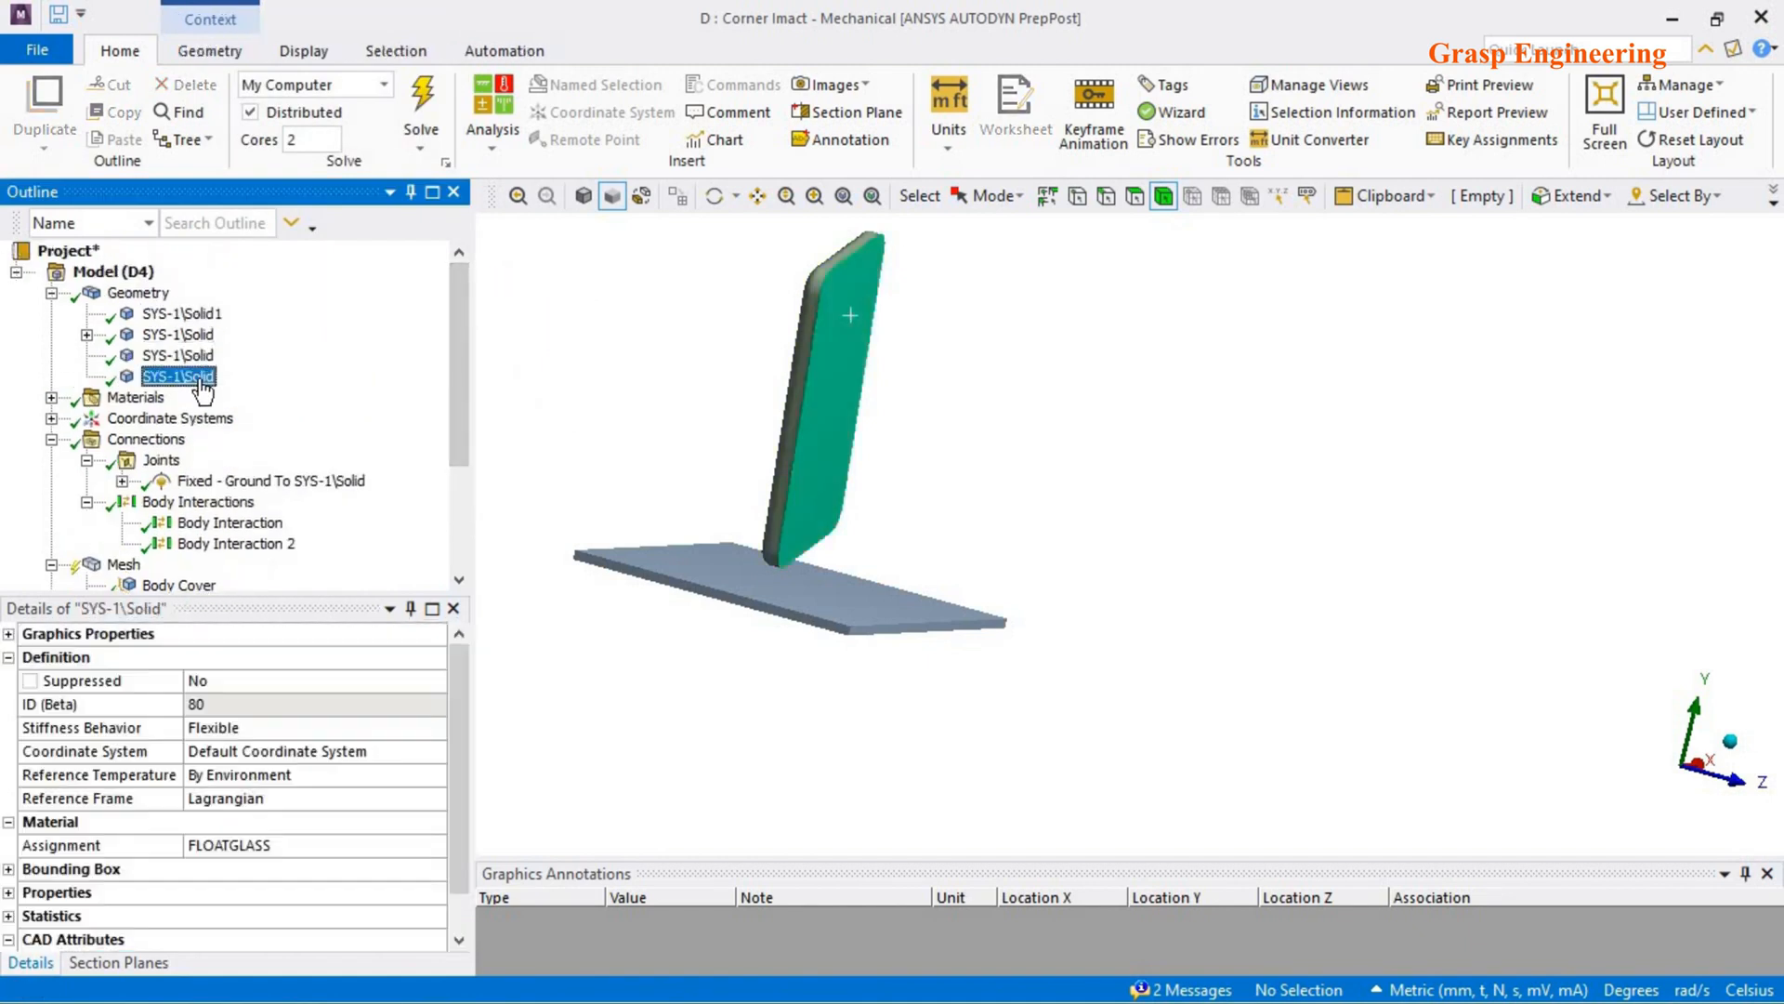
{"action": "right_click", "coordinate": [204, 378]}
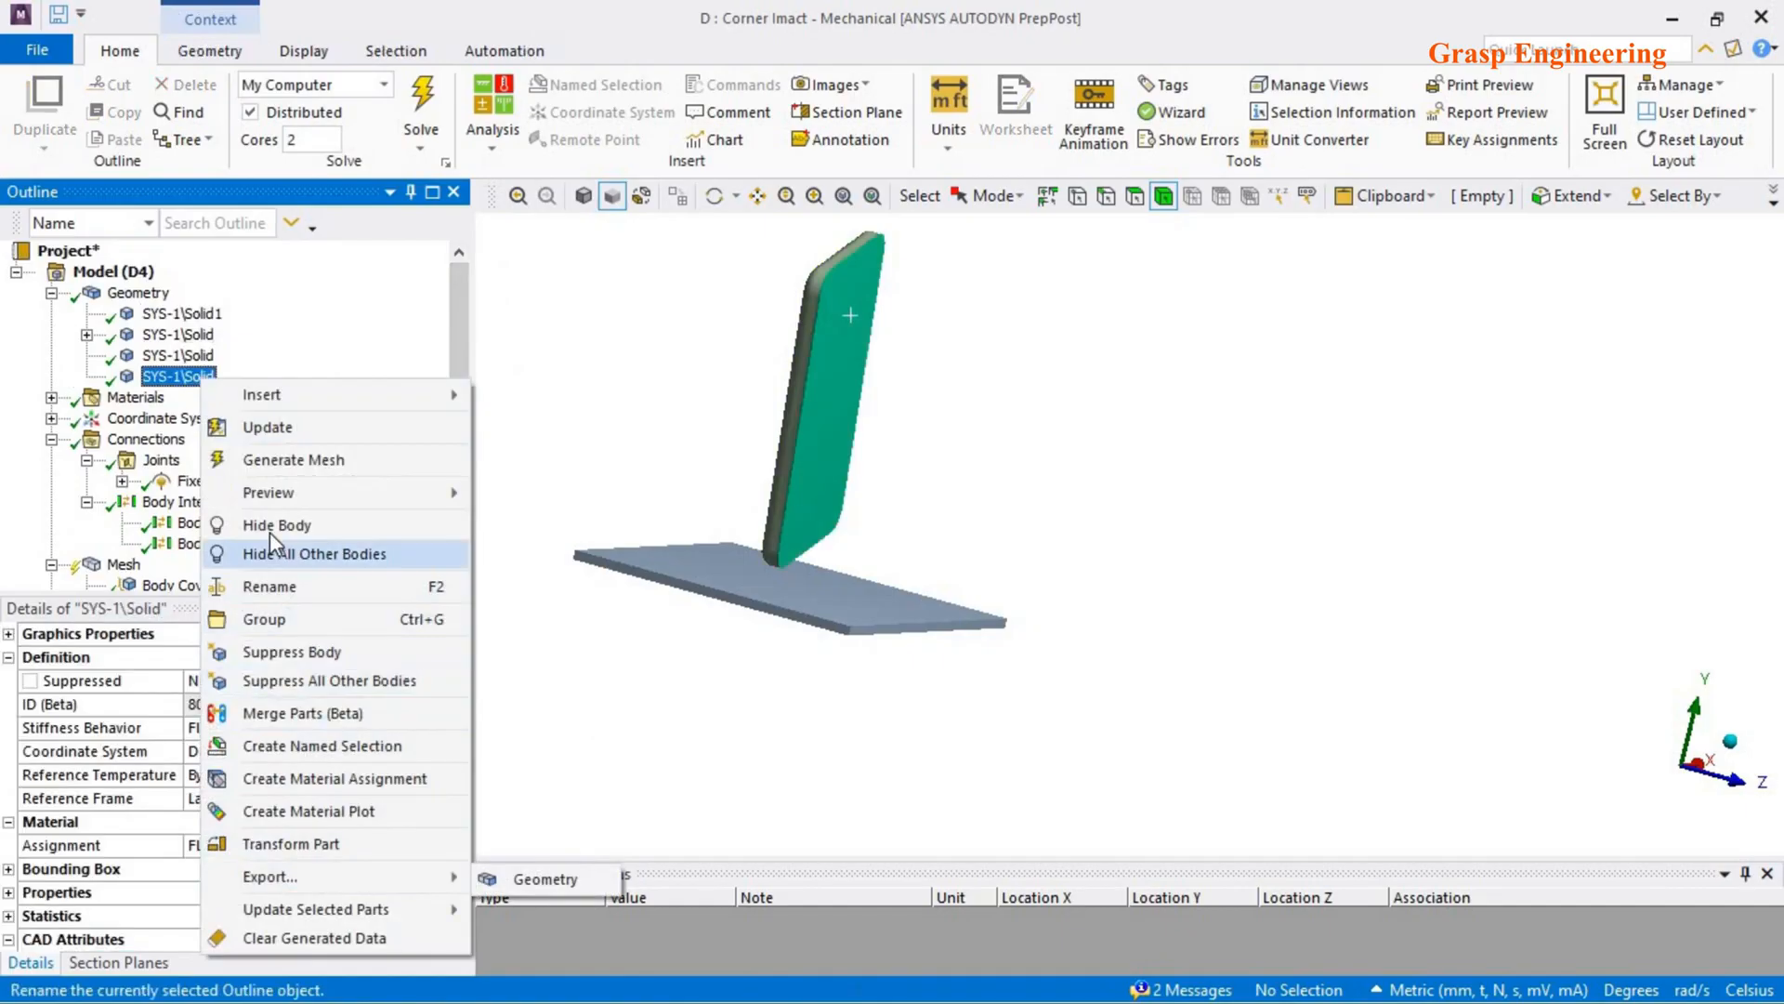
{"action": "left_click", "coordinate": [284, 589]}
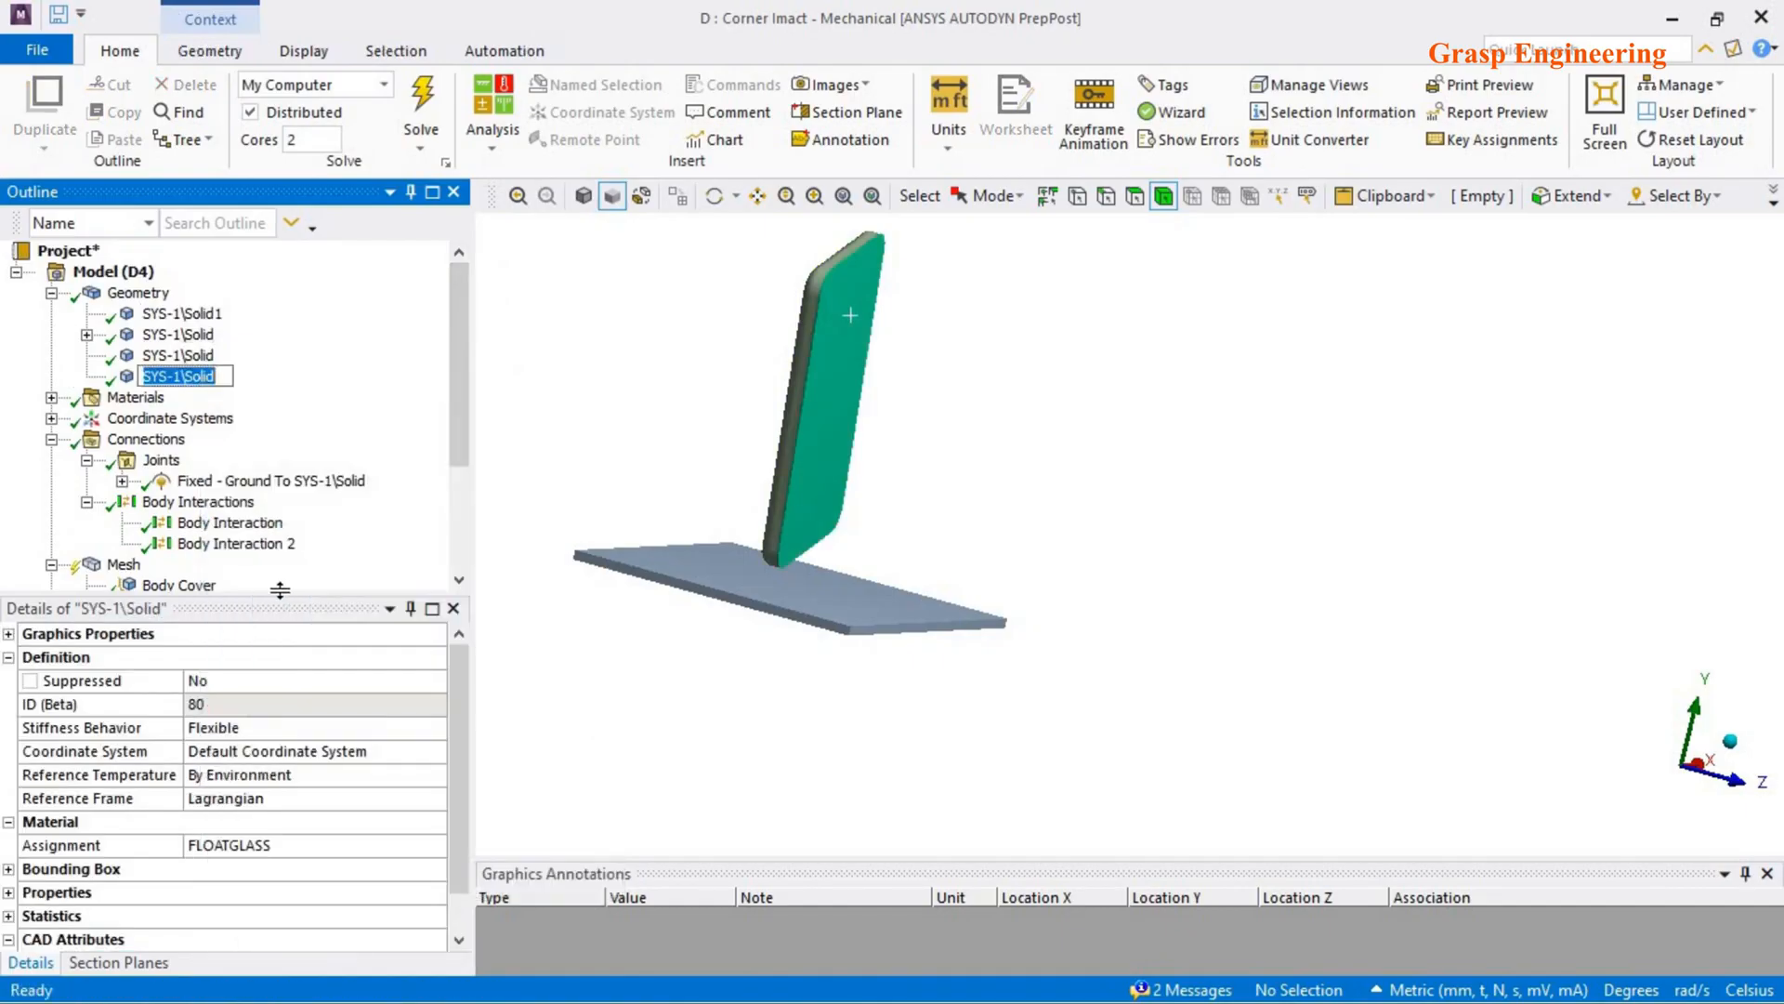
{"action": "type", "text": "C"}
{"action": "type", "text": "ove"}
{"action": "right_click", "coordinate": [199, 356]}
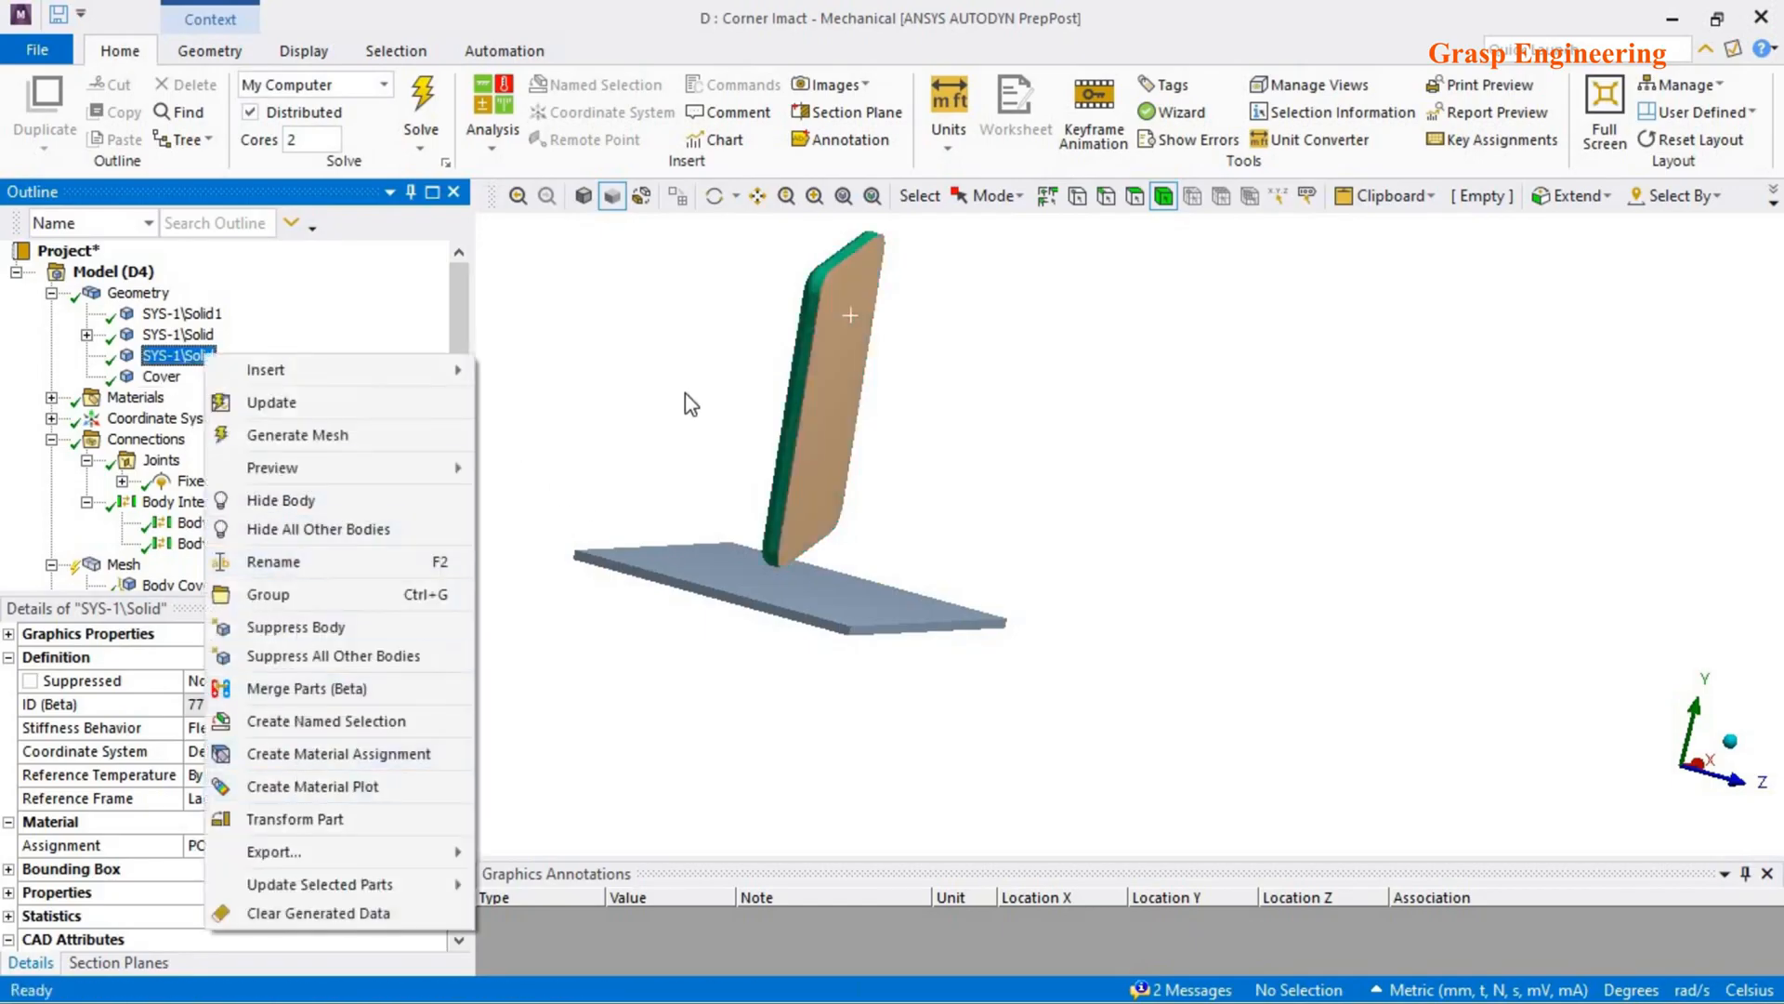
- Rename the phone's FLOATGLASS body under Geometry as Front Glass
{"action": "left_click", "coordinate": [161, 376]}
{"action": "right_click", "coordinate": [158, 376]}
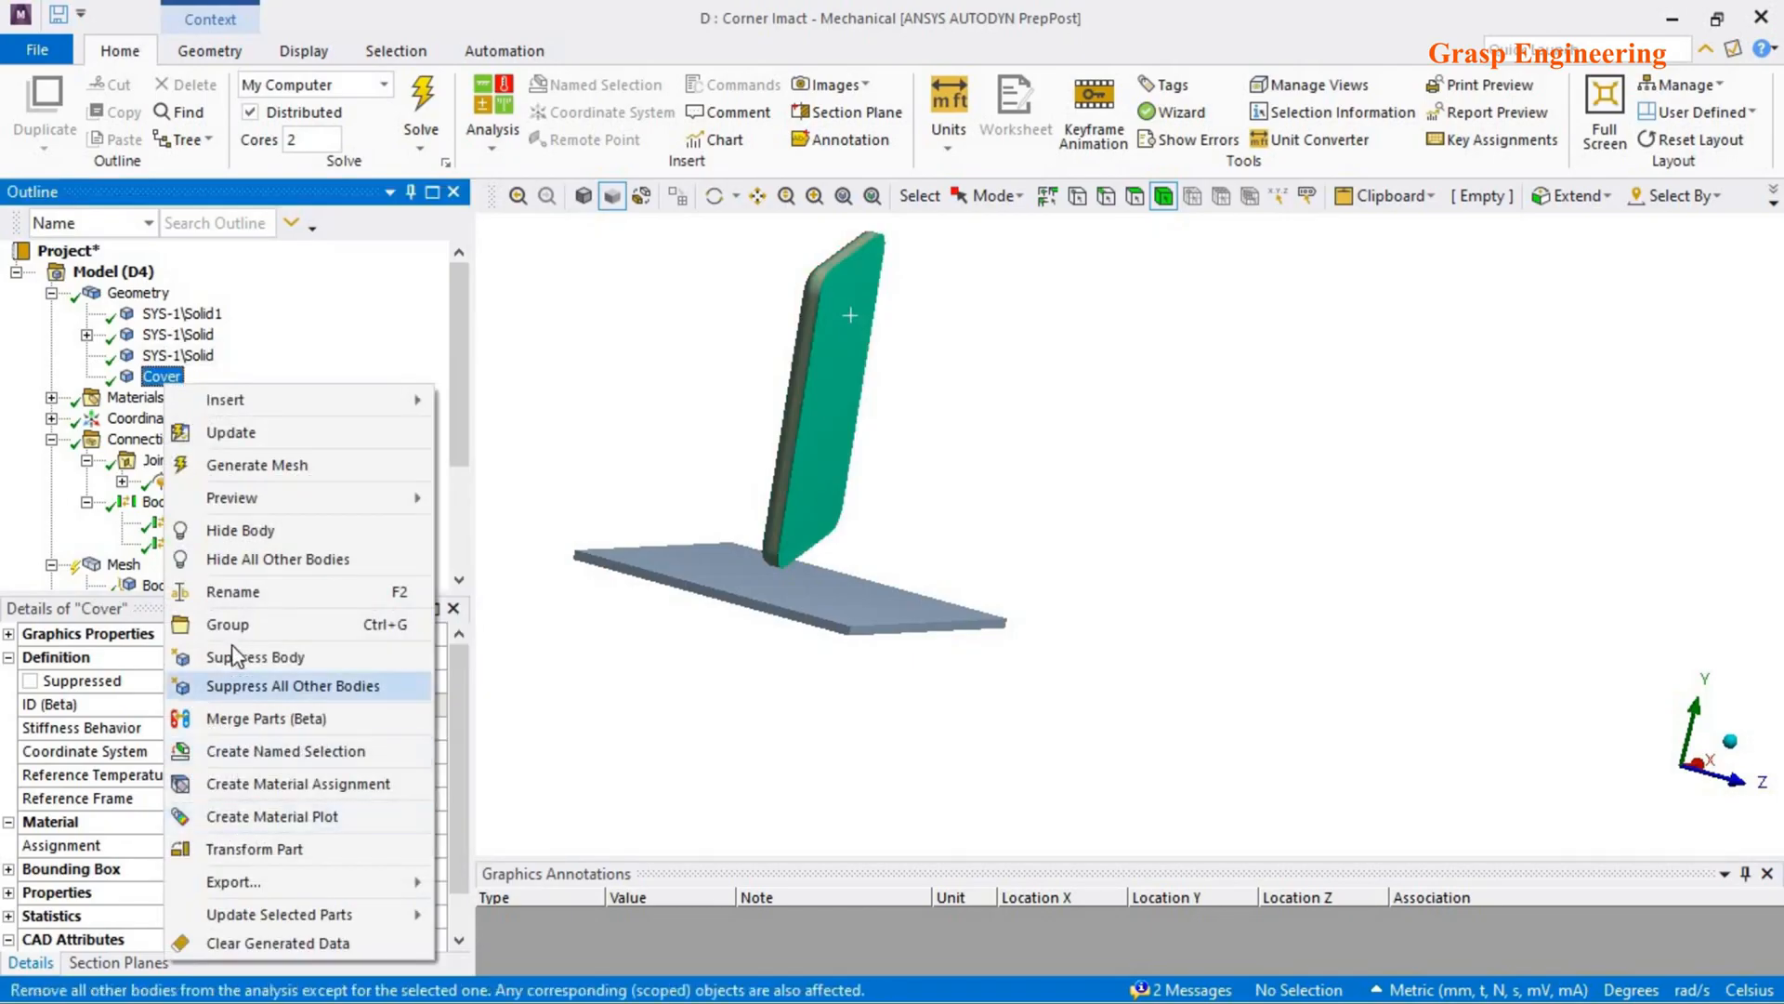
{"action": "left_click", "coordinate": [231, 585]}
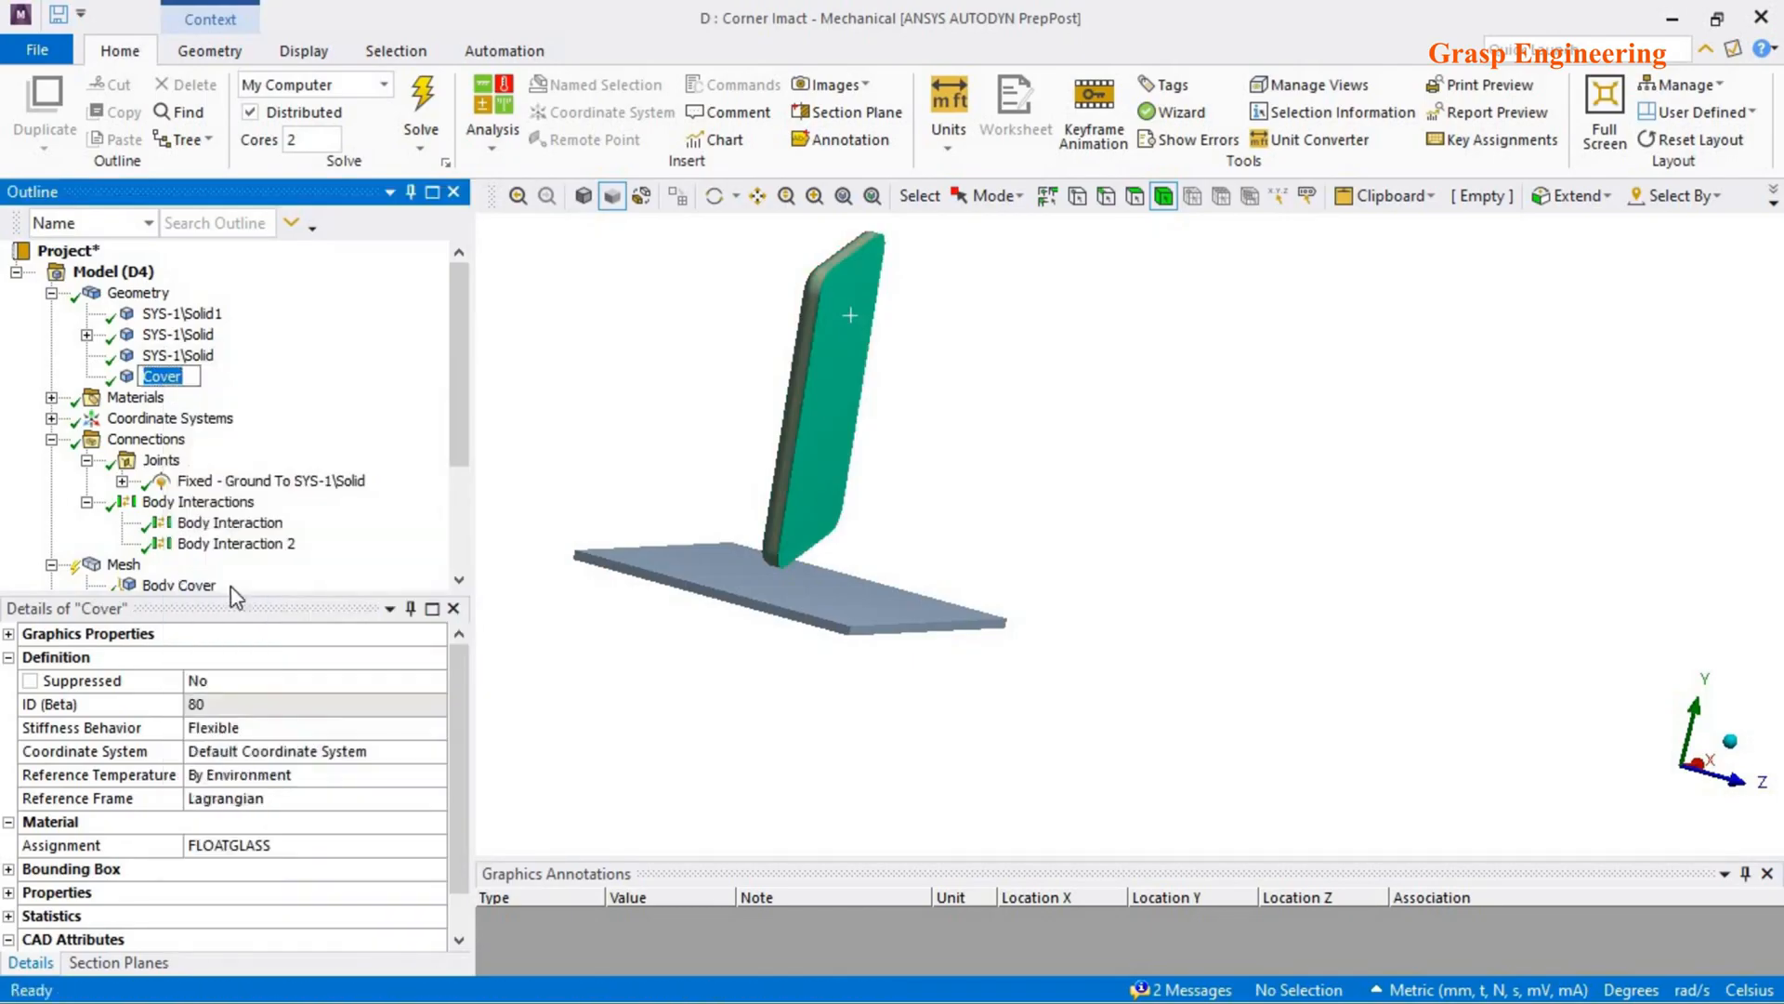
{"action": "type", "text": "Front "}
{"action": "type", "text": "F"}
{"action": "type", "text": "lass"}
{"action": "key", "text": "Return"}
- Rename the phone's POLYETHYL. body under Geometry as Back Cover
{"action": "left_click", "coordinate": [177, 336]}
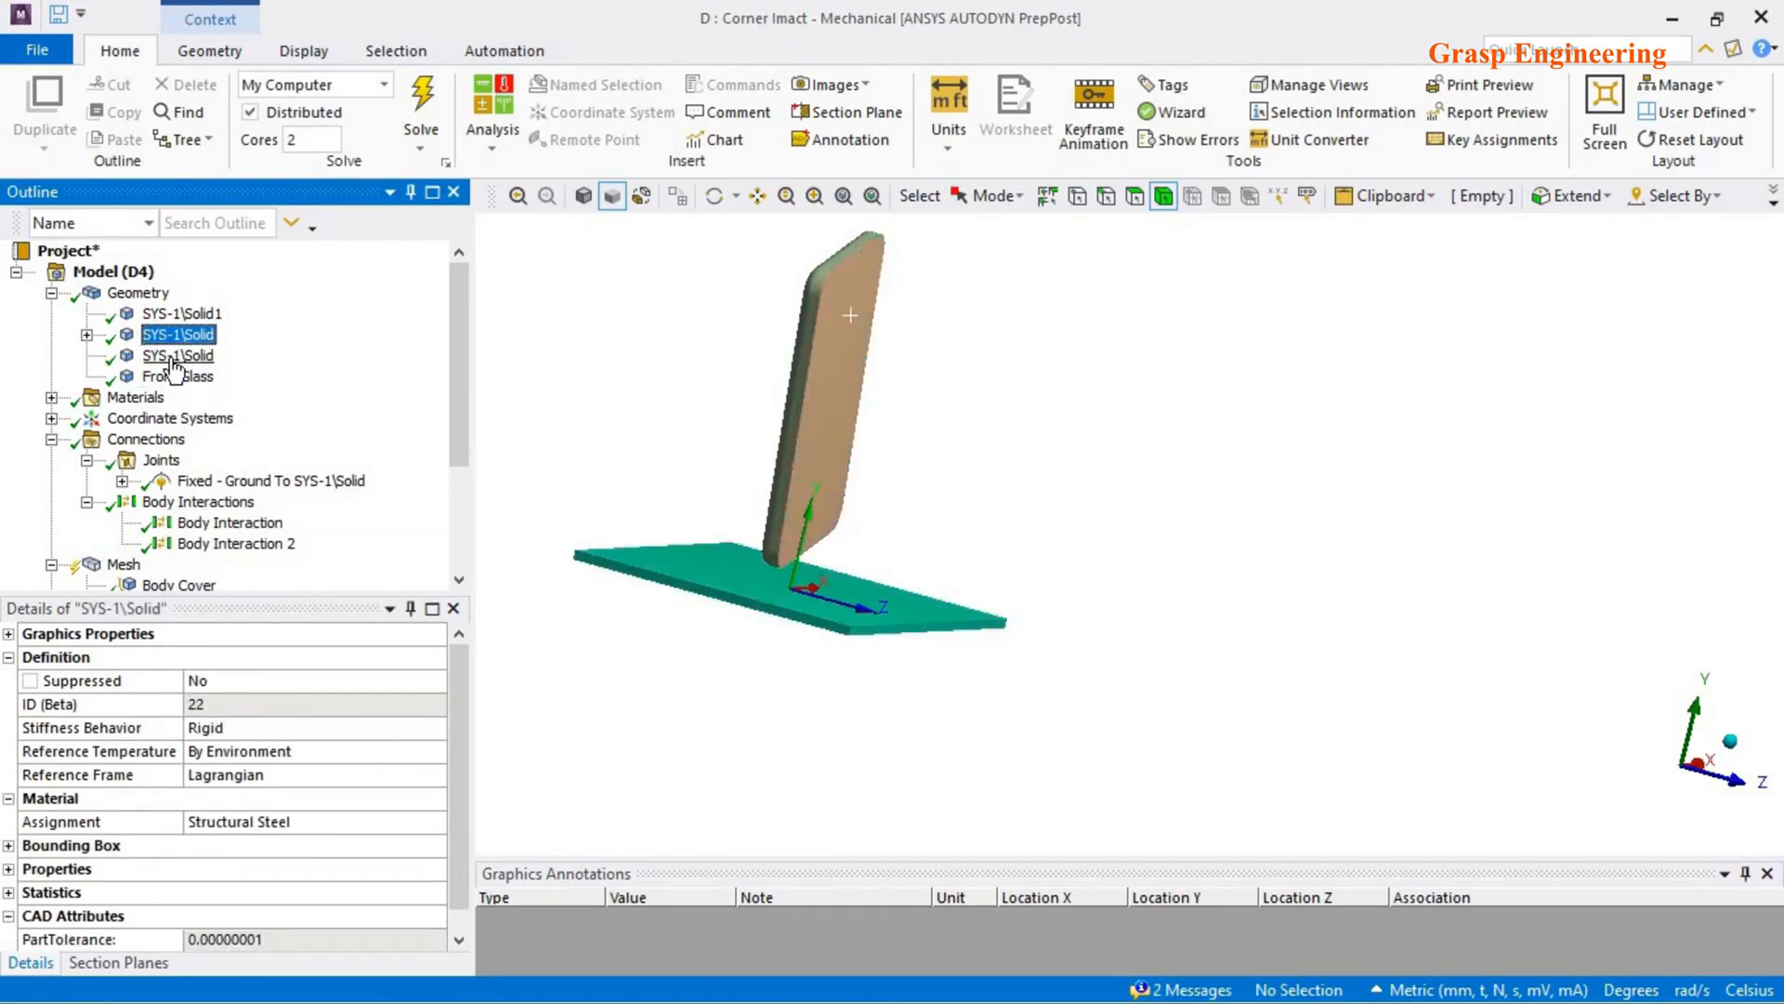
{"action": "left_click", "coordinate": [174, 357]}
{"action": "right_click", "coordinate": [174, 359]}
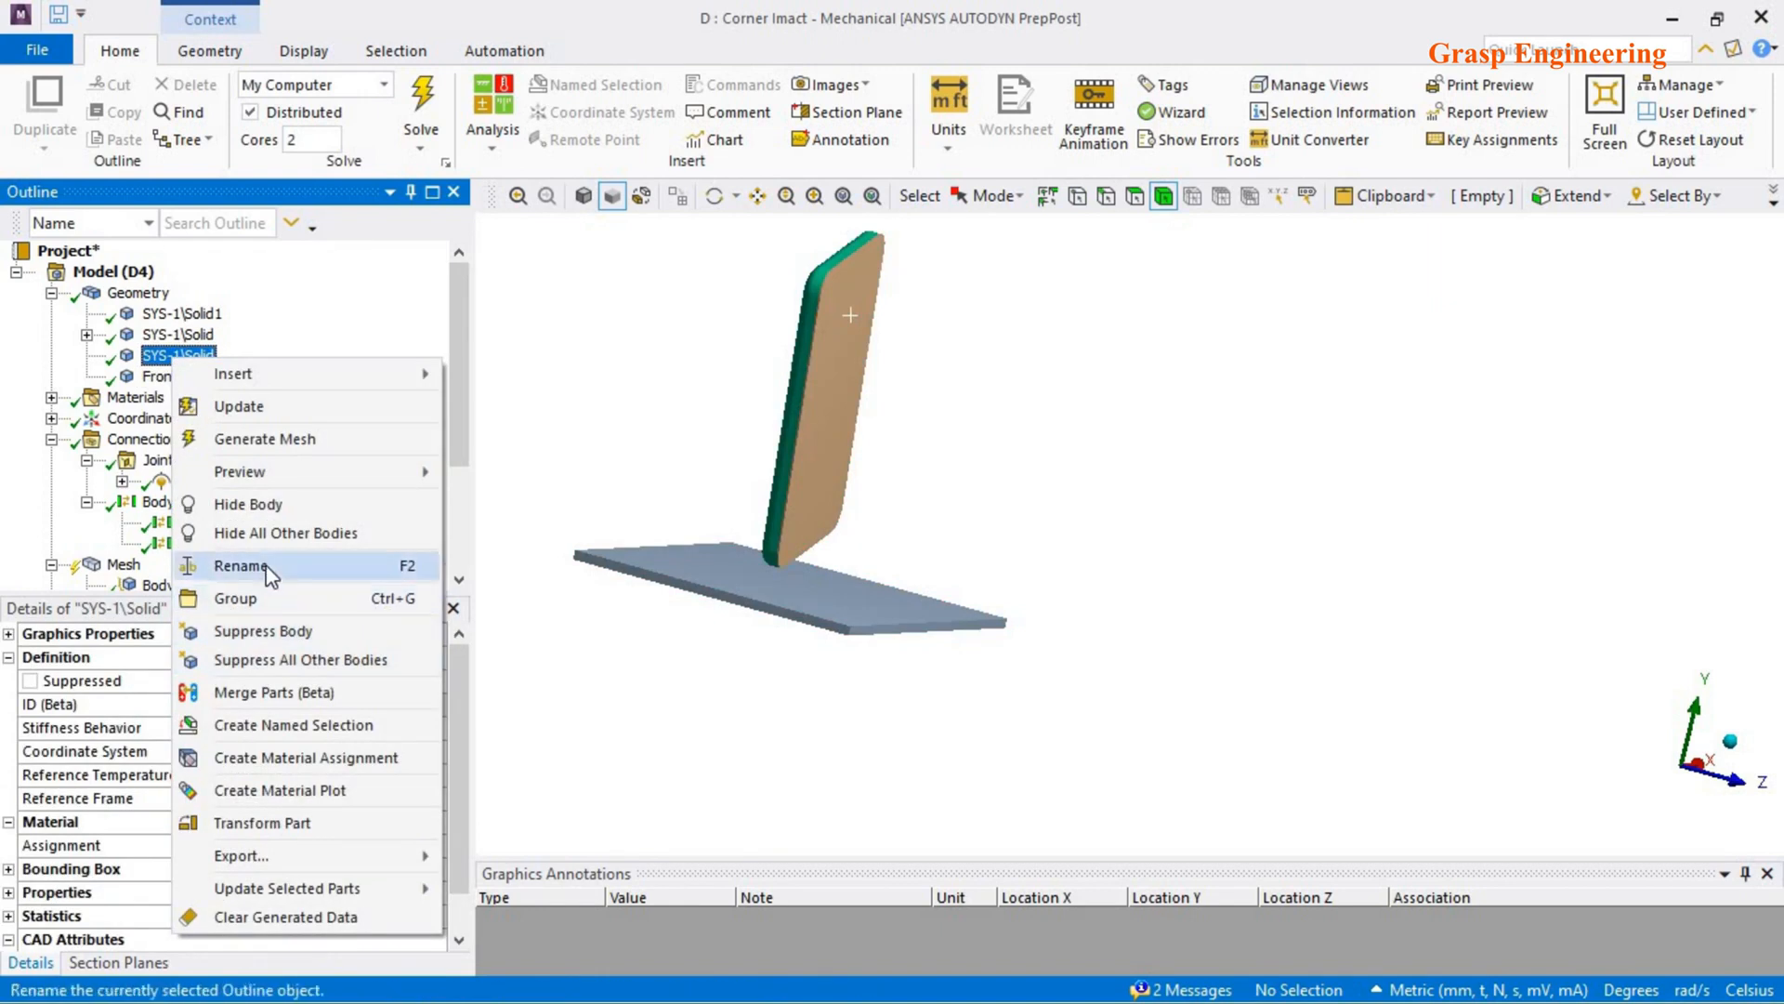
{"action": "left_click", "coordinate": [240, 566]}
{"action": "type", "text": "Back Cover"}
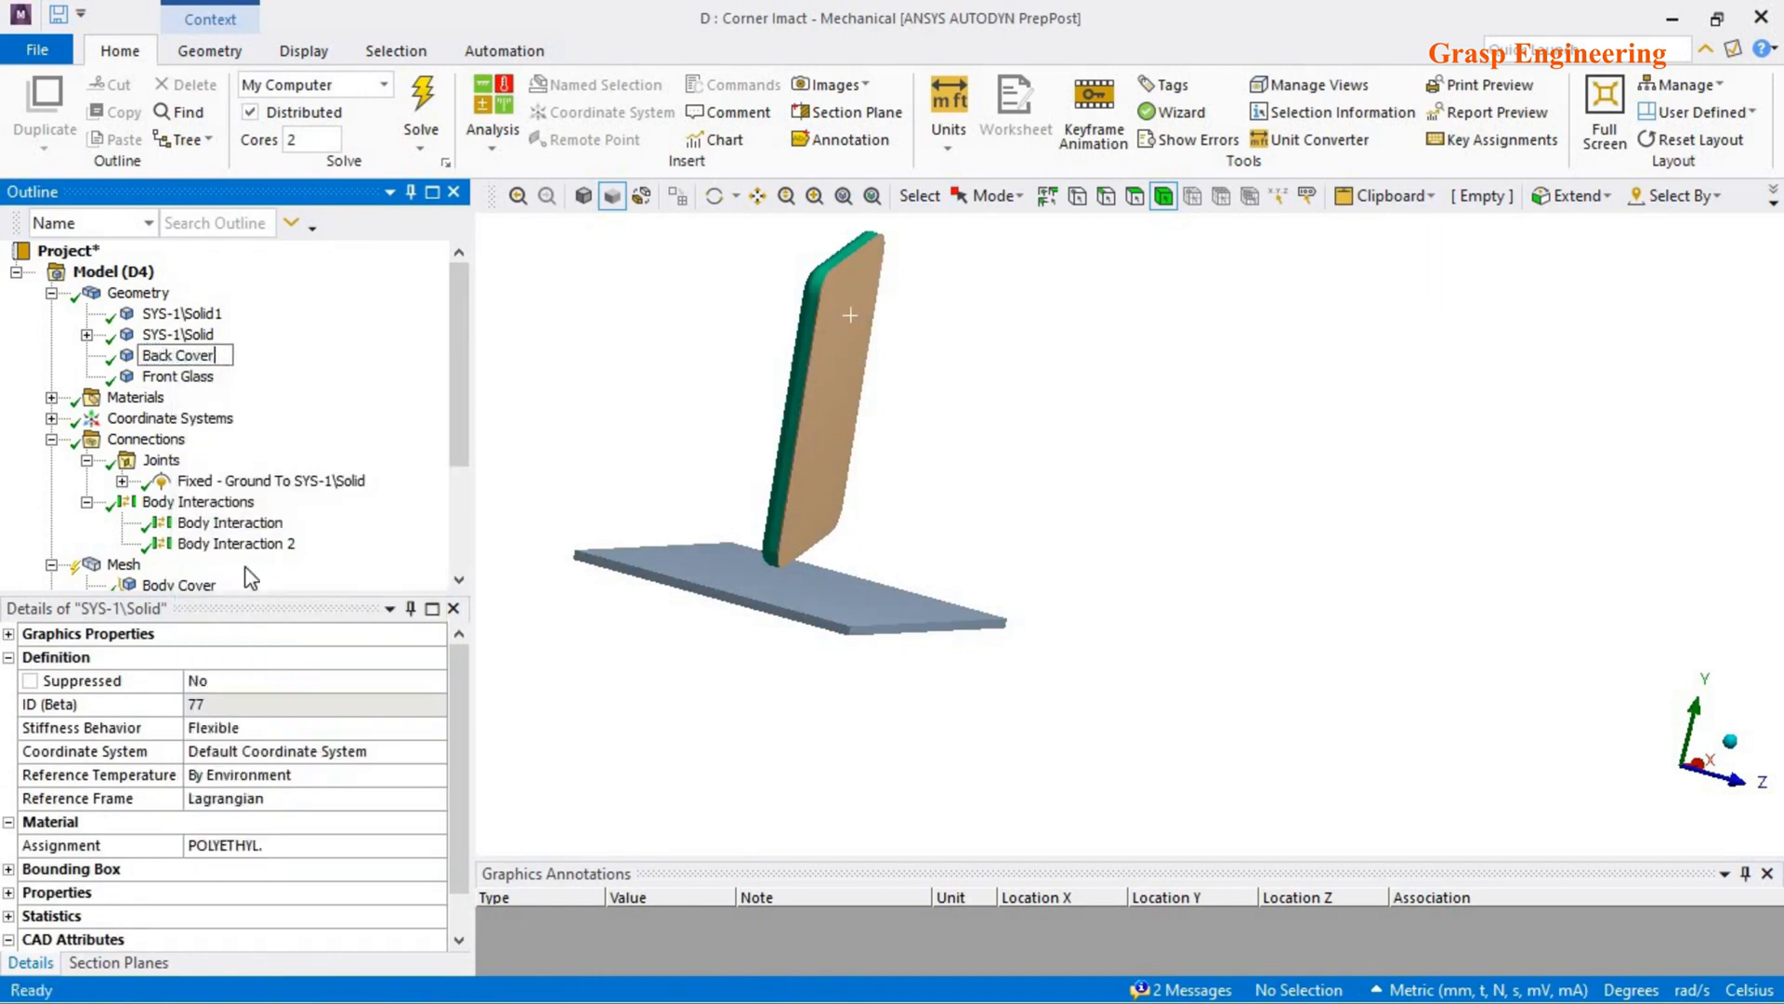
{"action": "key", "text": "Return"}
- Rename the phone's AL 6061-T6 body under Geometry as Body
{"action": "left_click", "coordinate": [198, 314]}
{"action": "right_click", "coordinate": [198, 315]}
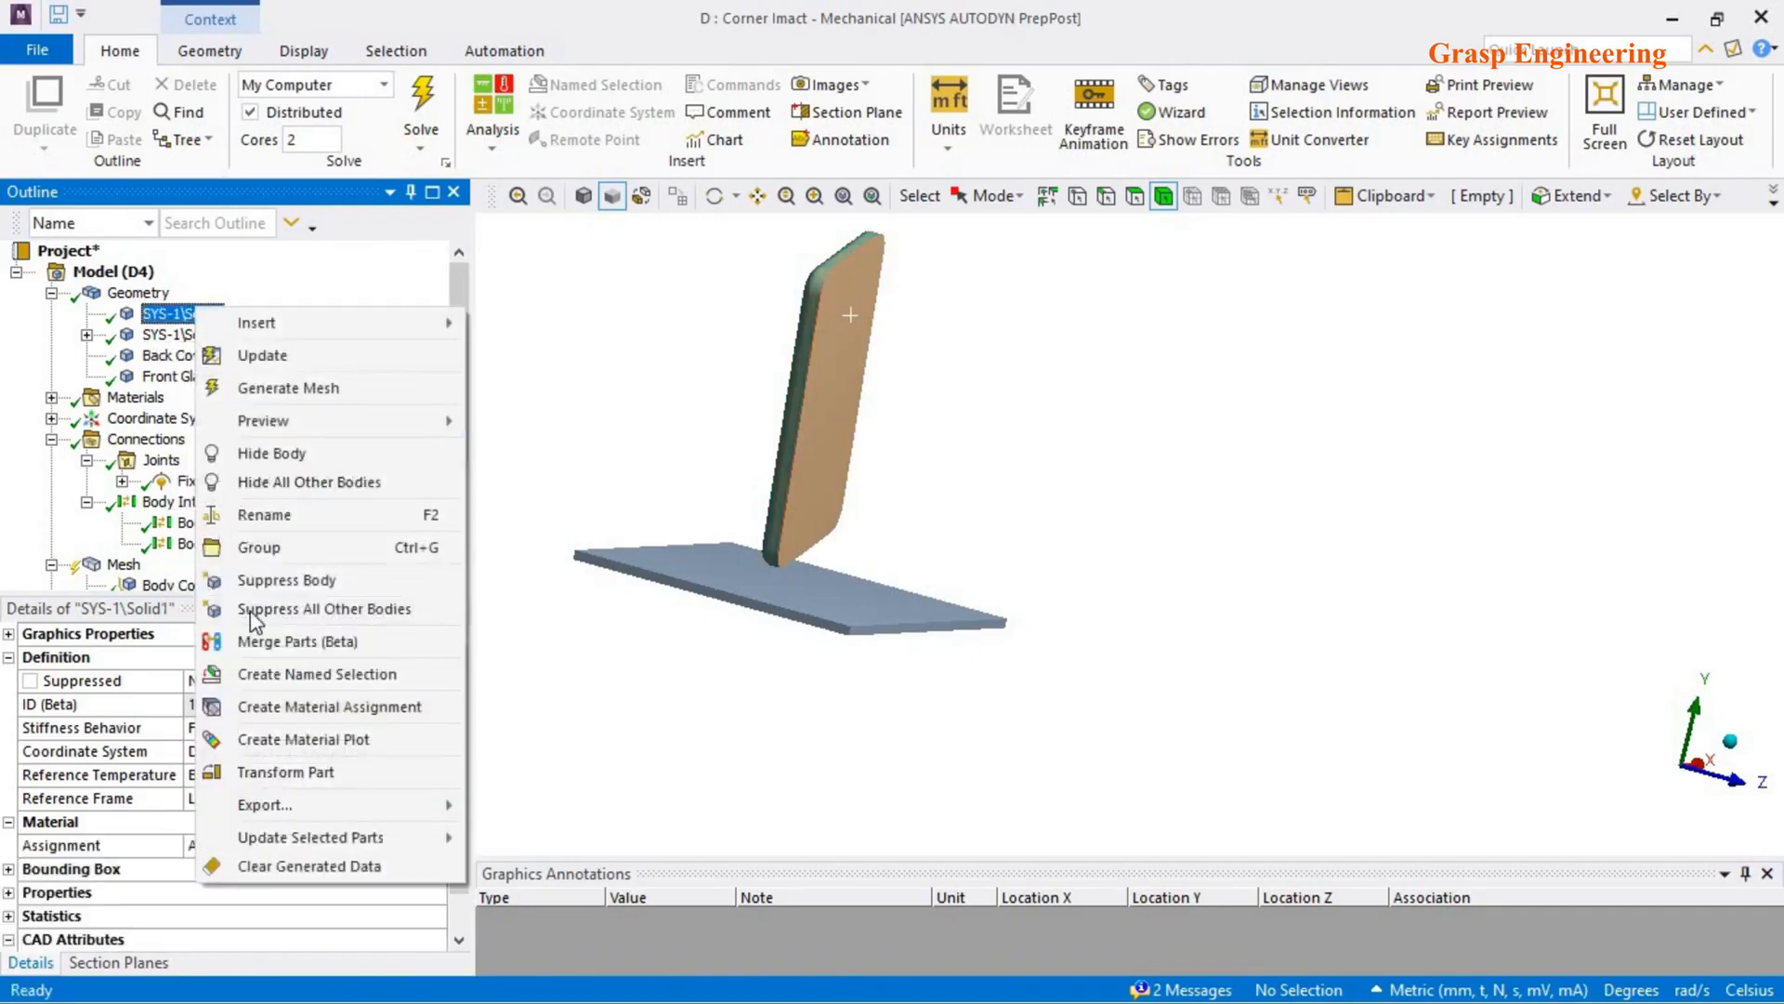
{"action": "left_click", "coordinate": [265, 515]}
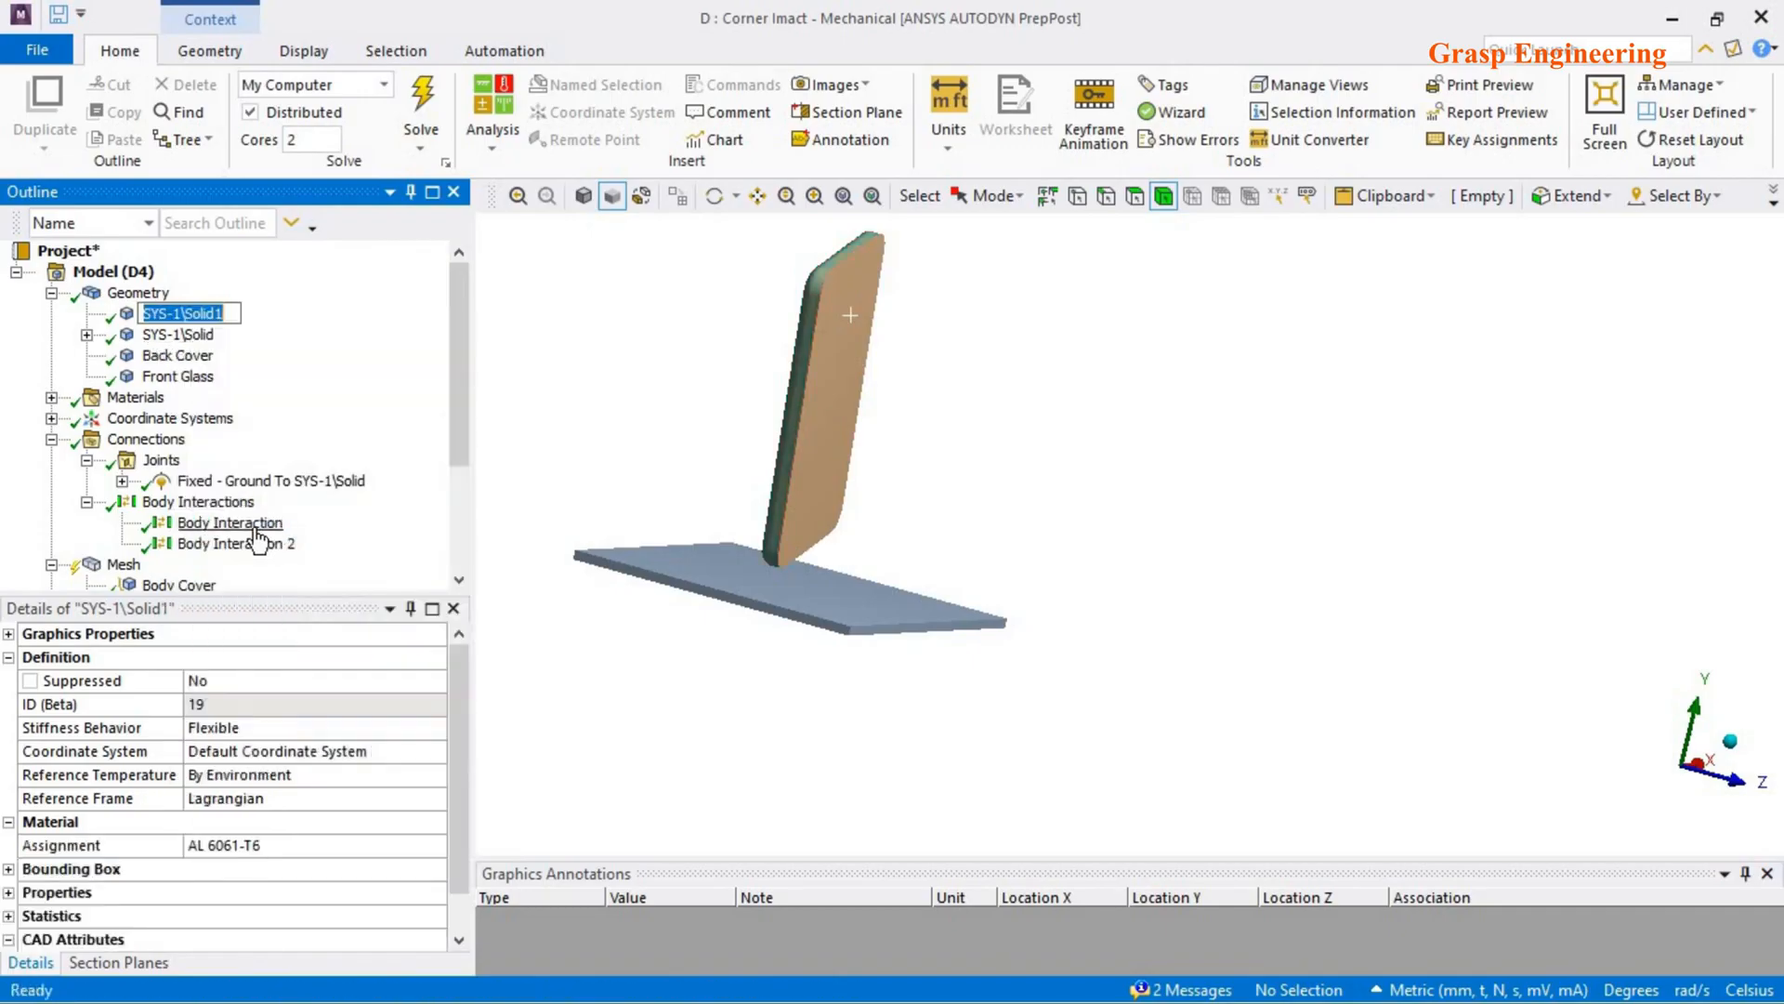
{"action": "type", "text": "Body"}
{"action": "key", "text": "Return"}
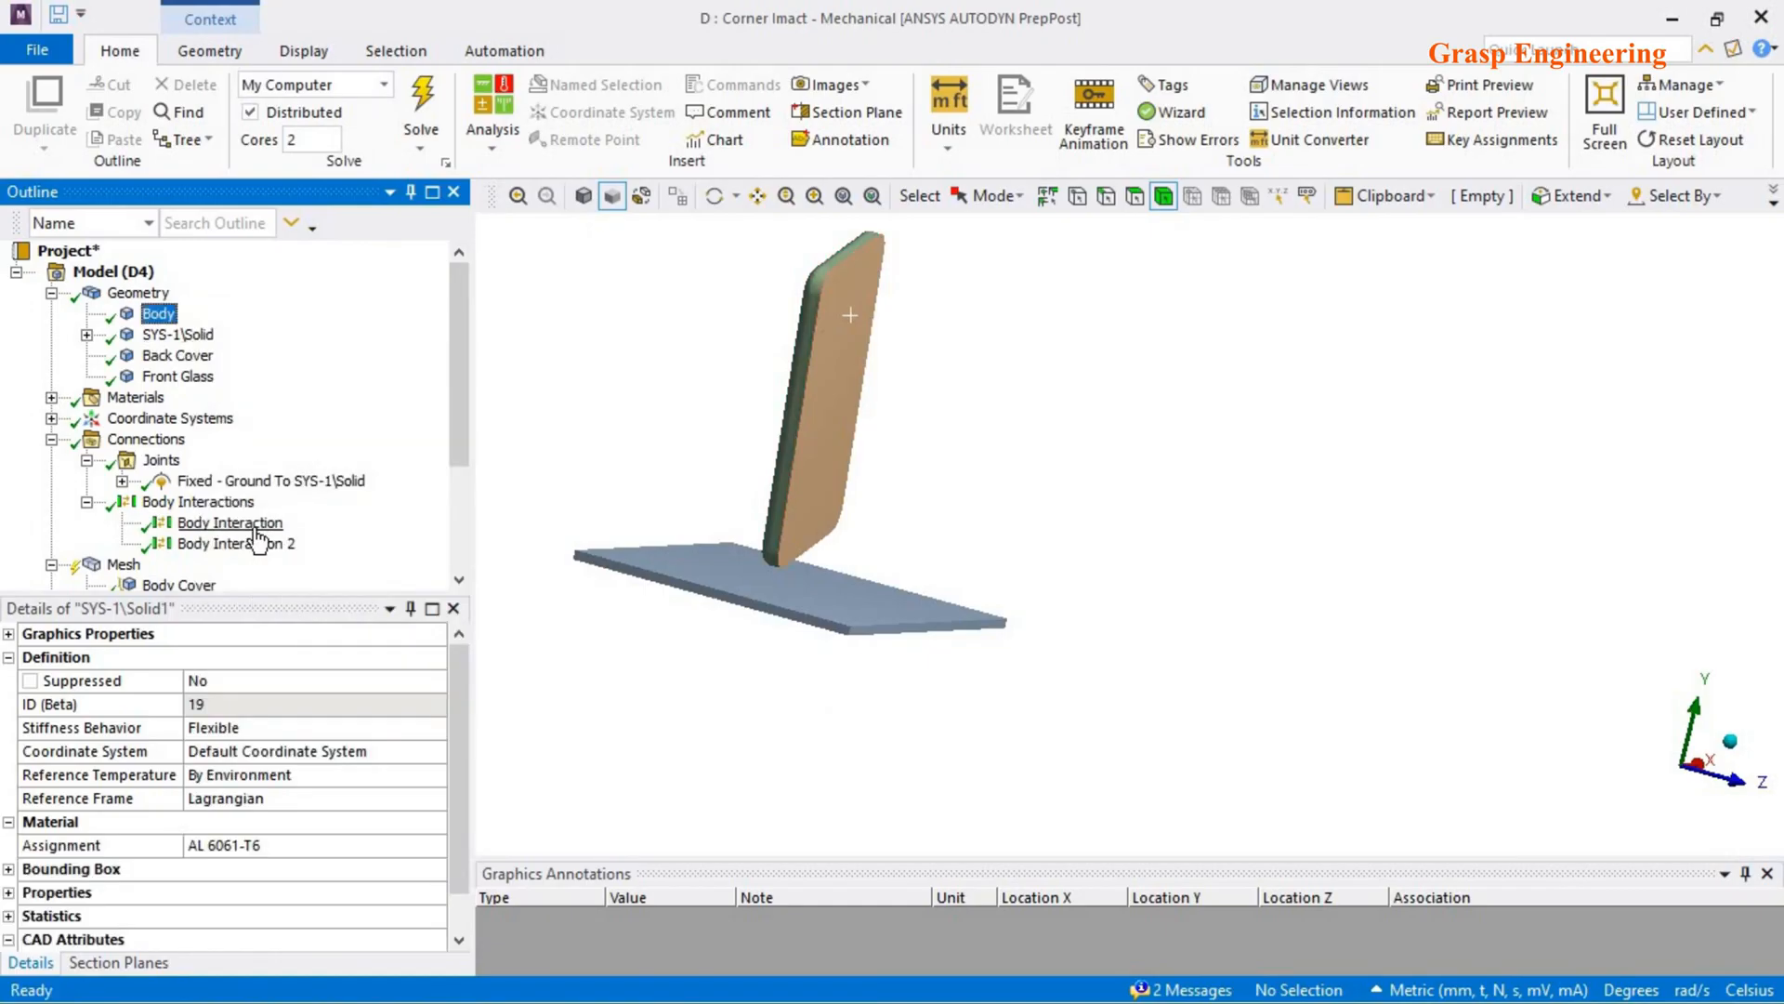
- Rename the rigid floor plate under Geometry as Platform
{"action": "left_click", "coordinate": [190, 334]}
{"action": "right_click", "coordinate": [198, 338]}
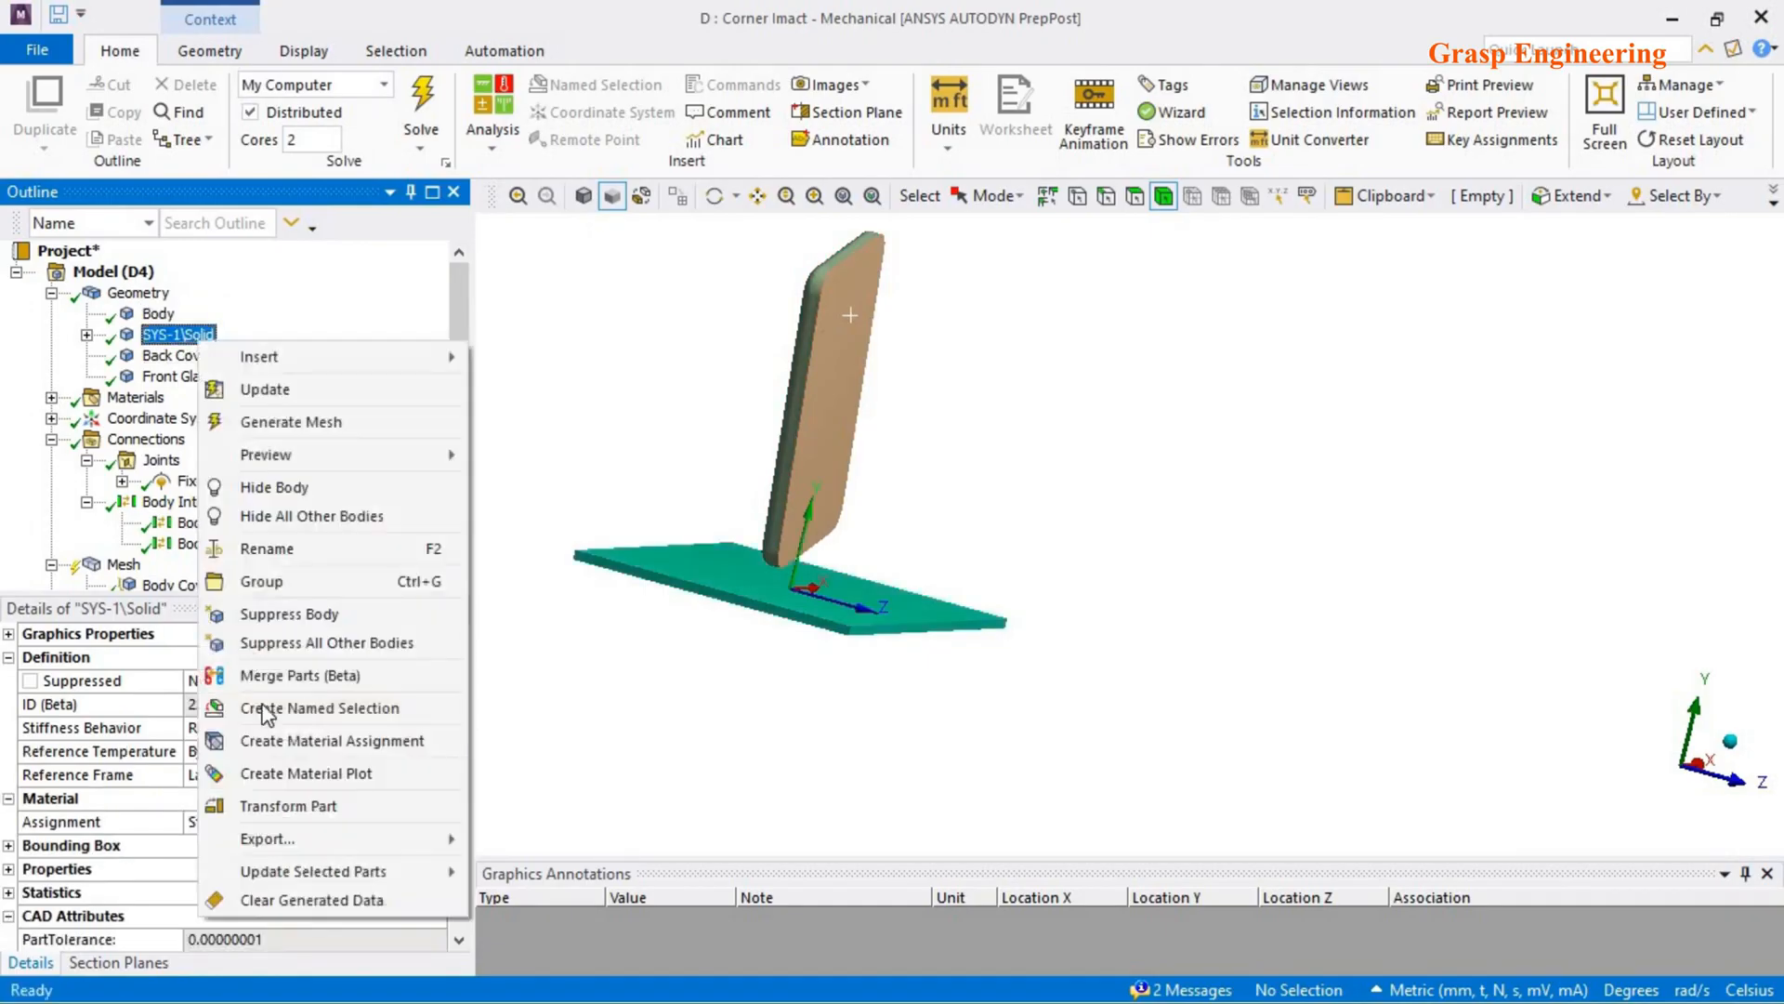
{"action": "left_click", "coordinate": [265, 555]}
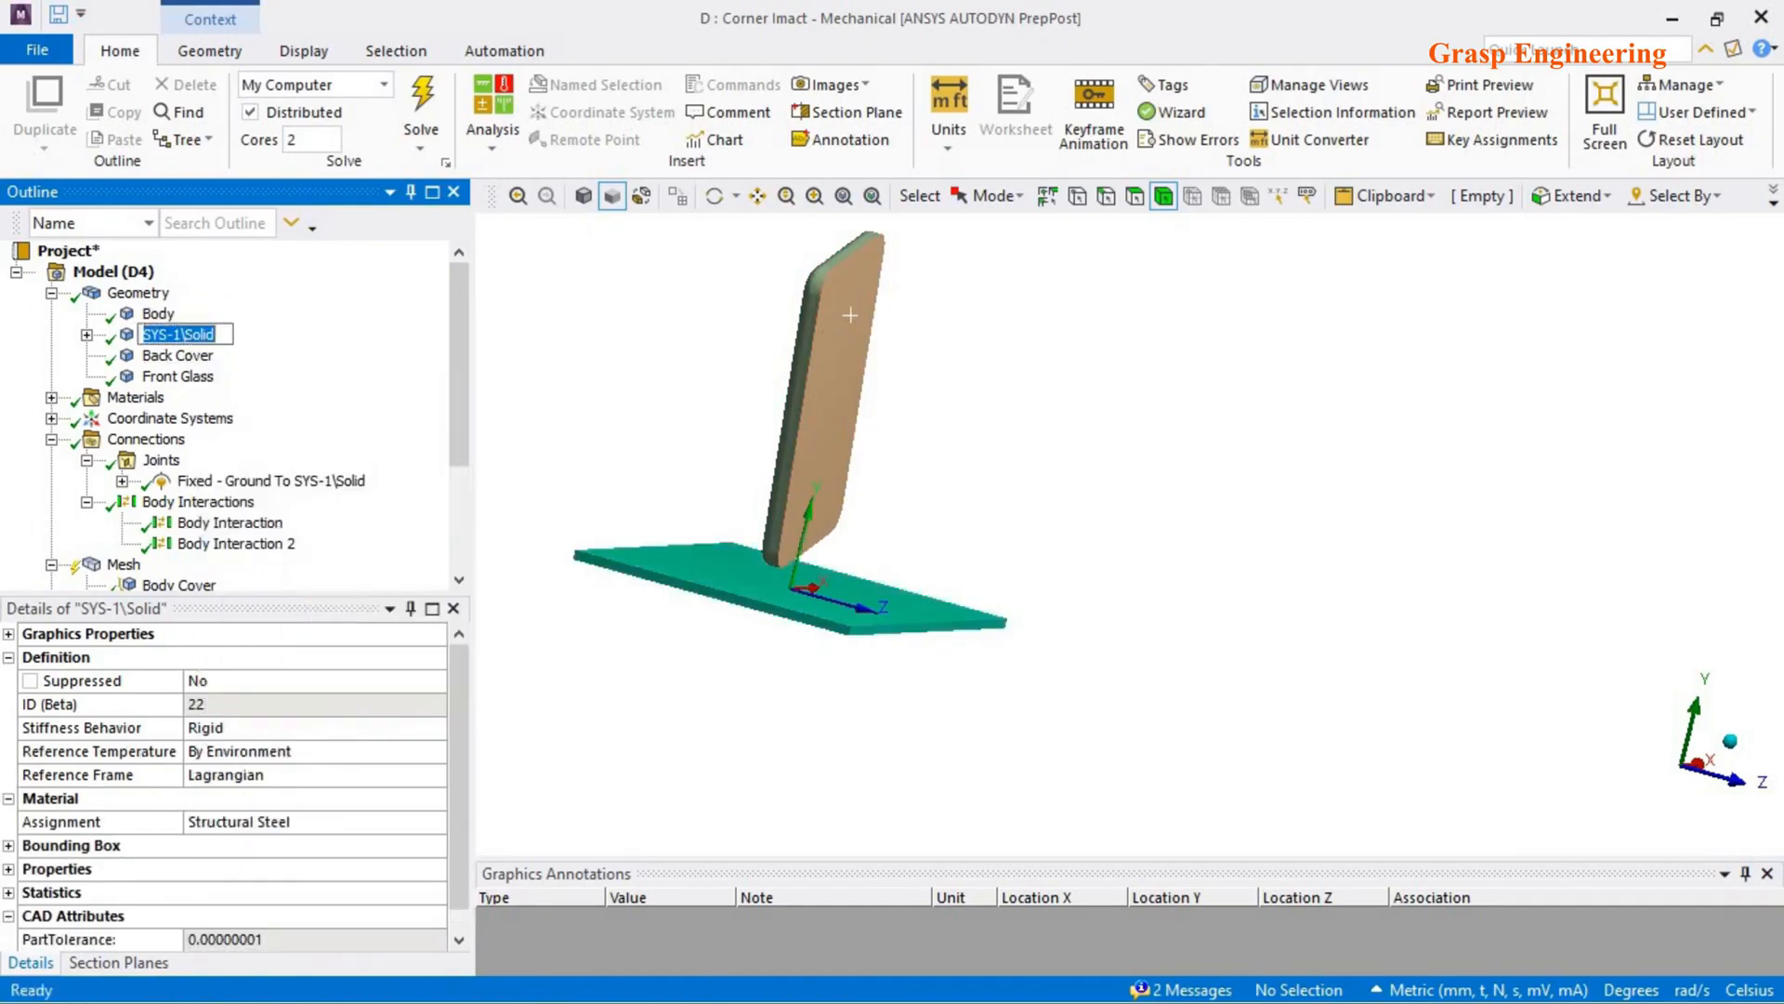
{"action": "type", "text": "Platform"}
{"action": "key", "text": "Return"}
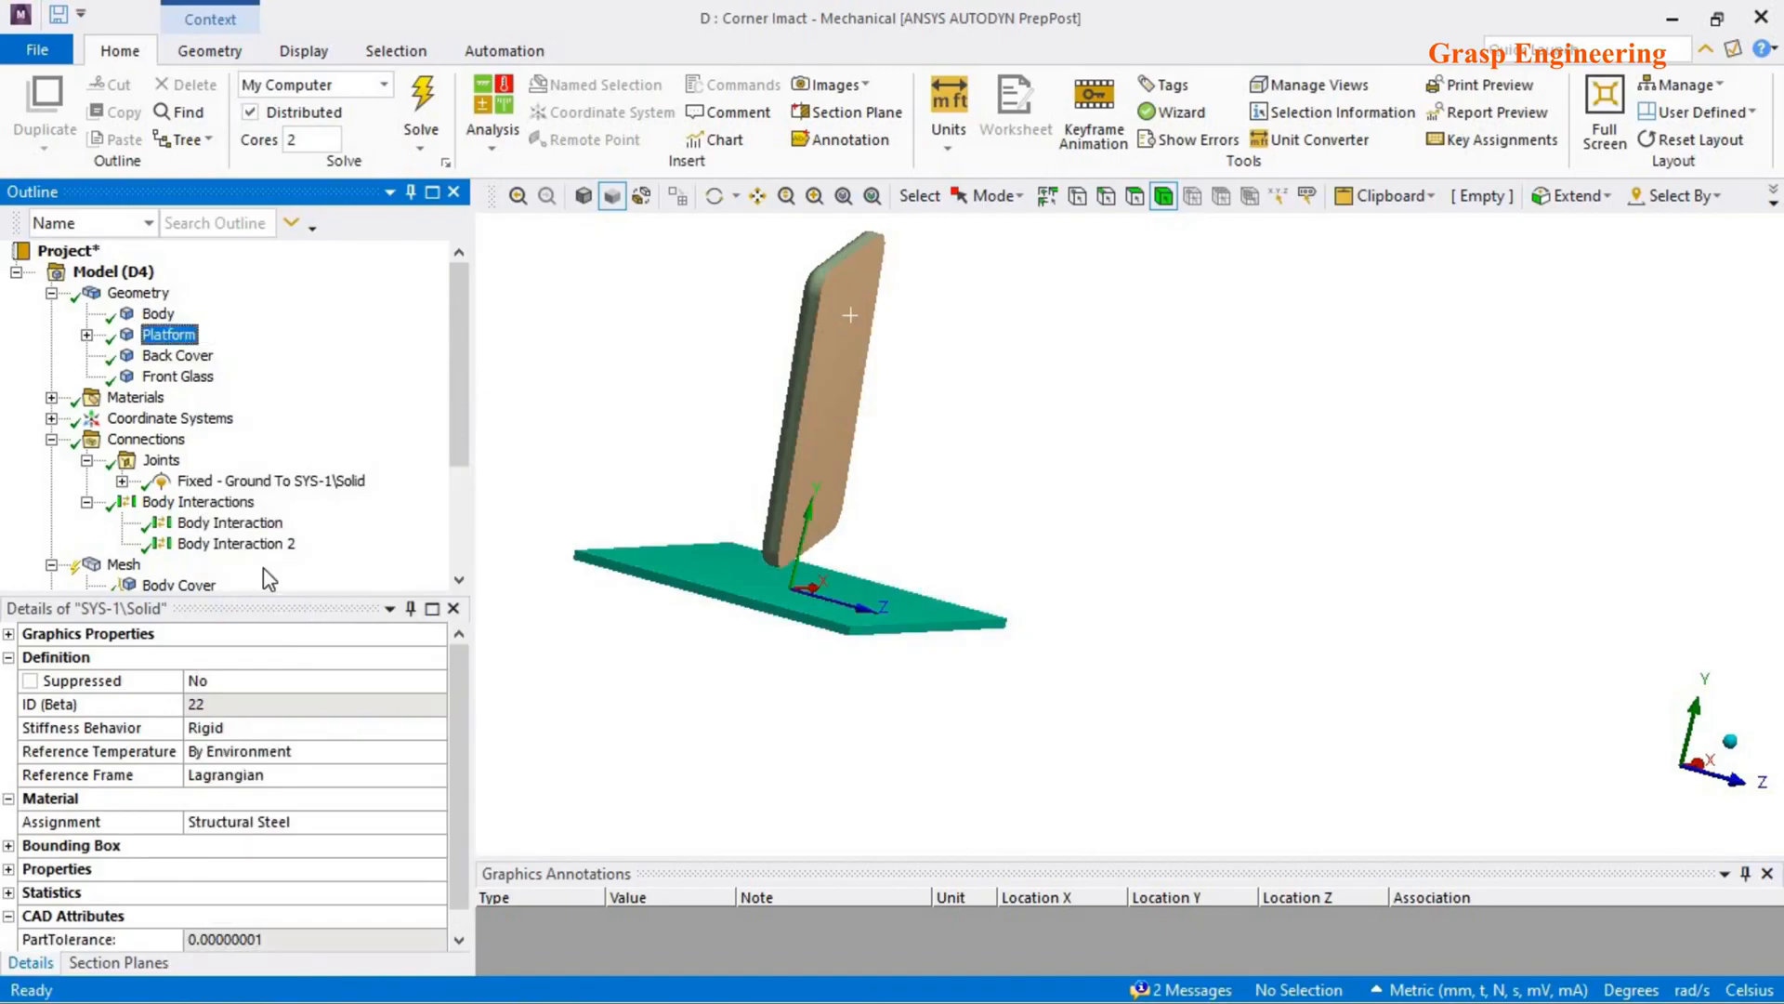
- Rename the three mesh body sizings based on their definition
{"action": "scroll", "coordinate": [216, 502], "scroll_direction": "down", "scroll_amount": 3}
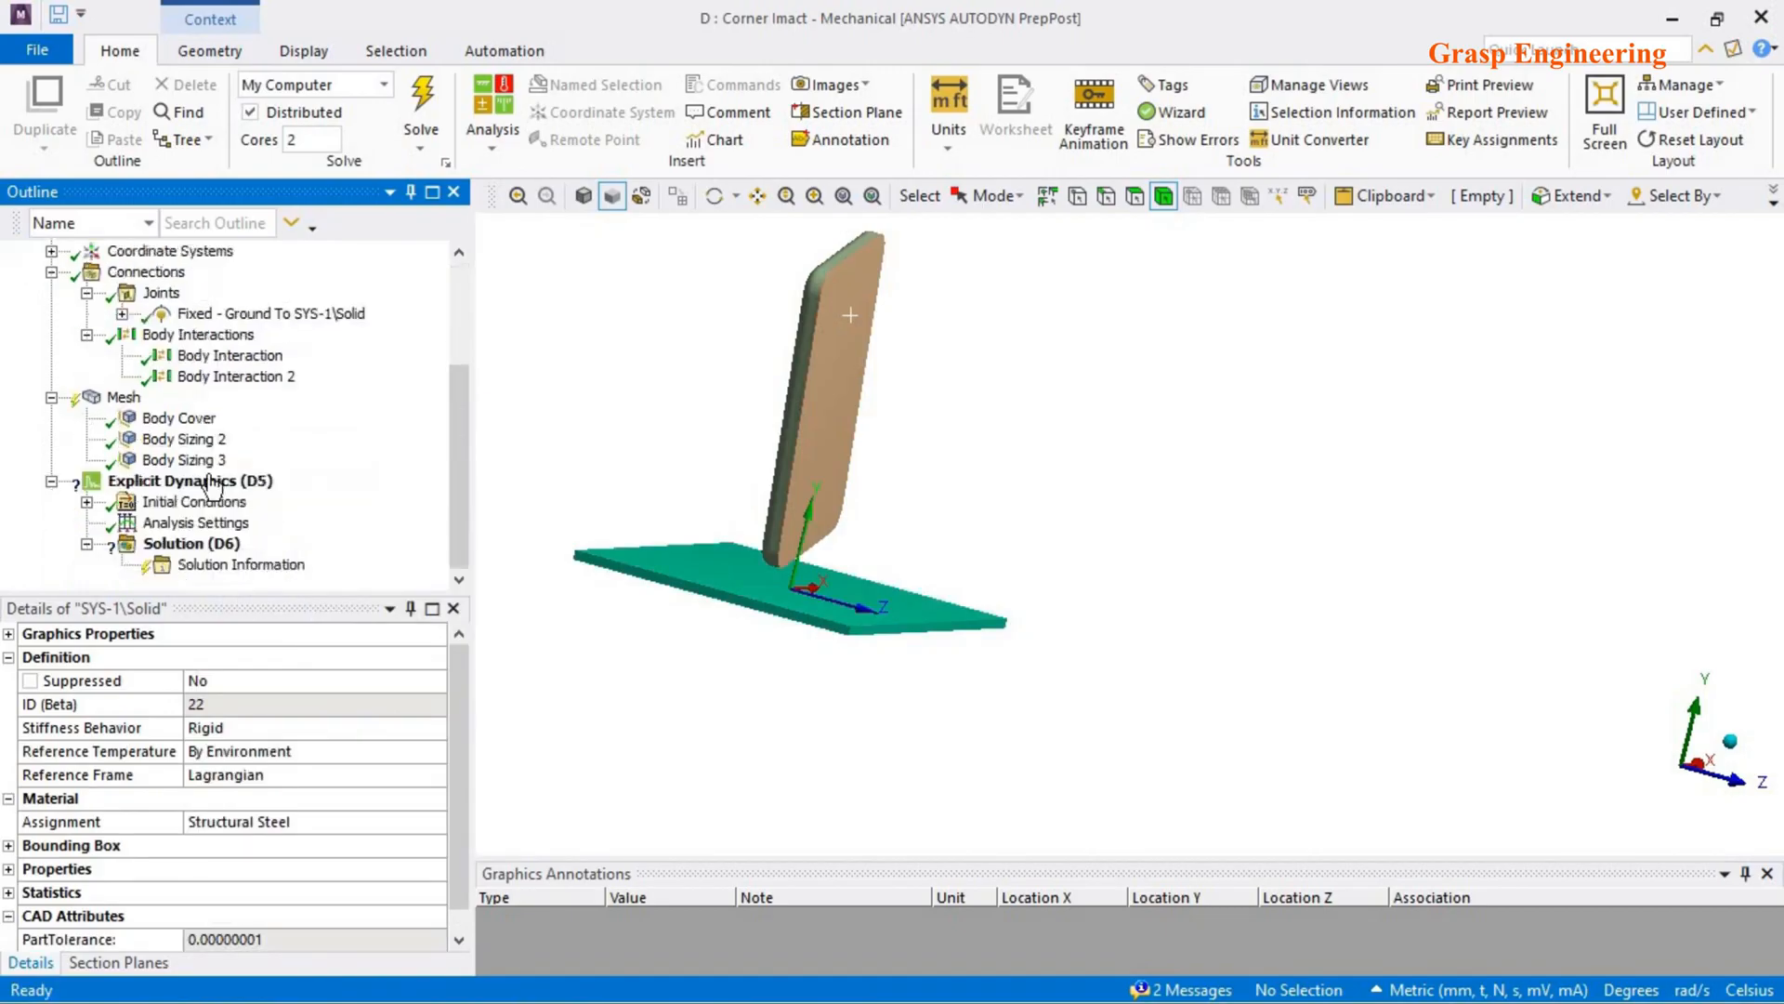
{"action": "left_click", "coordinate": [181, 419]}
{"action": "left_click", "coordinate": [175, 440], "text": "ctrl"}
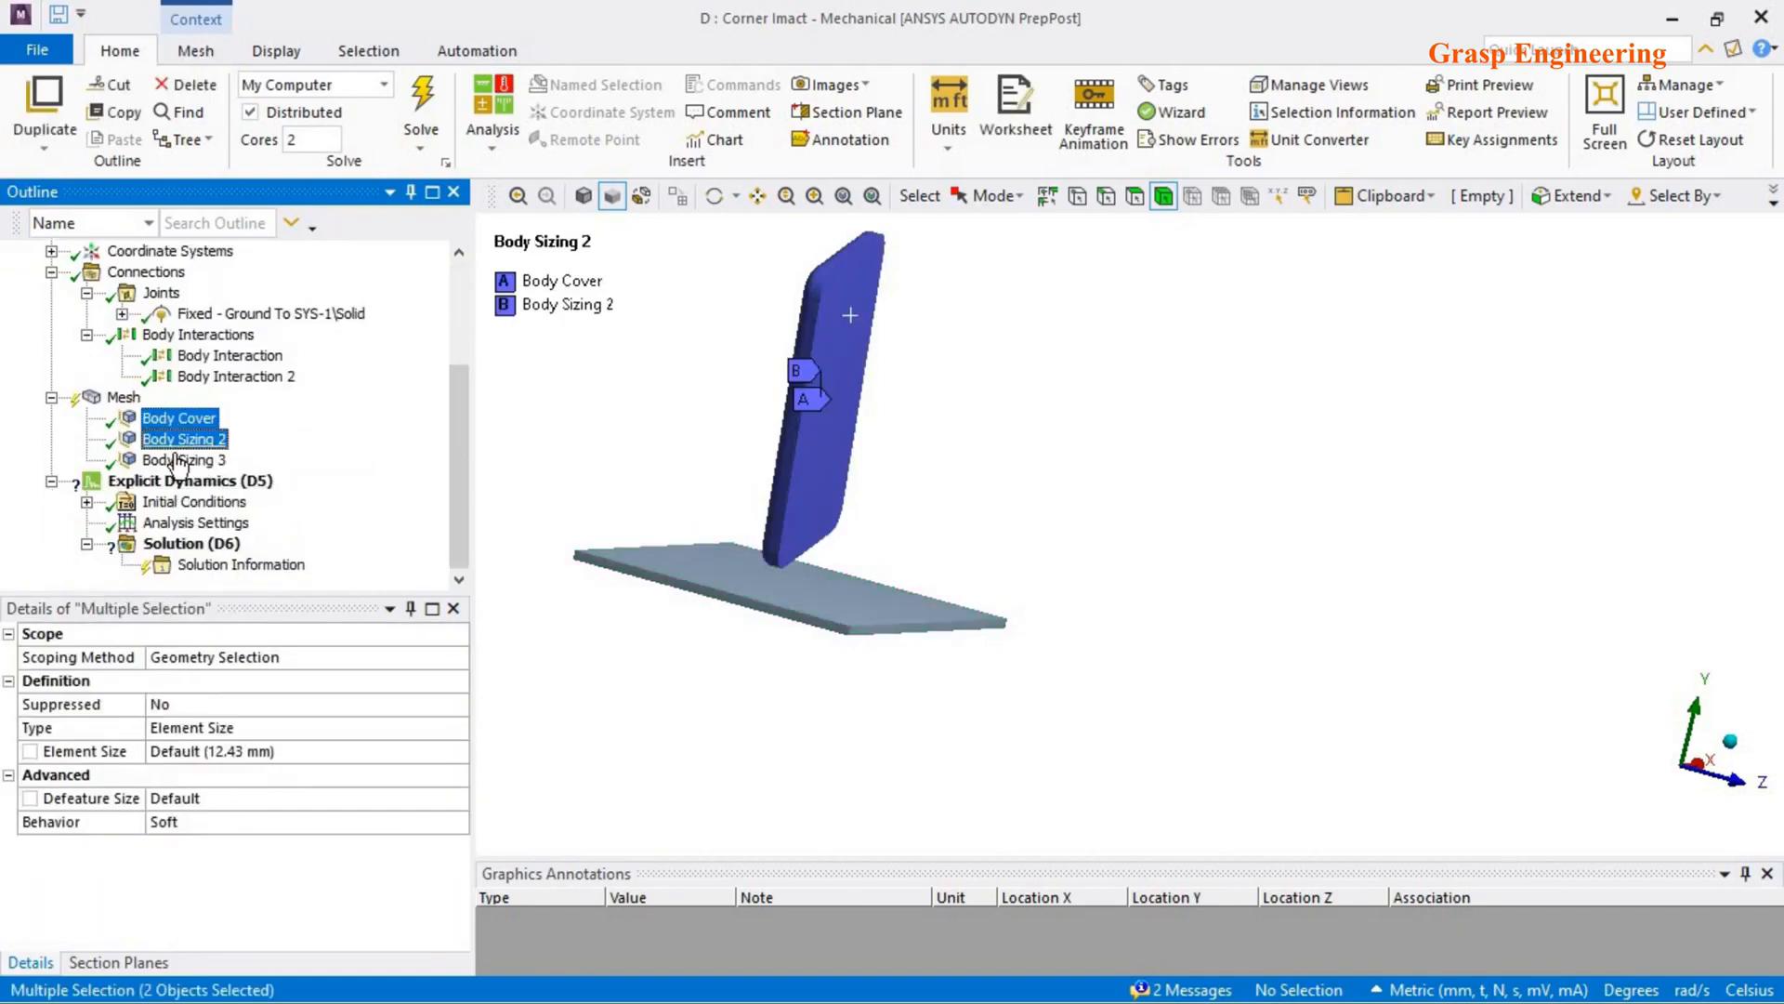
{"action": "left_click", "coordinate": [176, 459], "text": "ctrl"}
{"action": "right_click", "coordinate": [181, 462]}
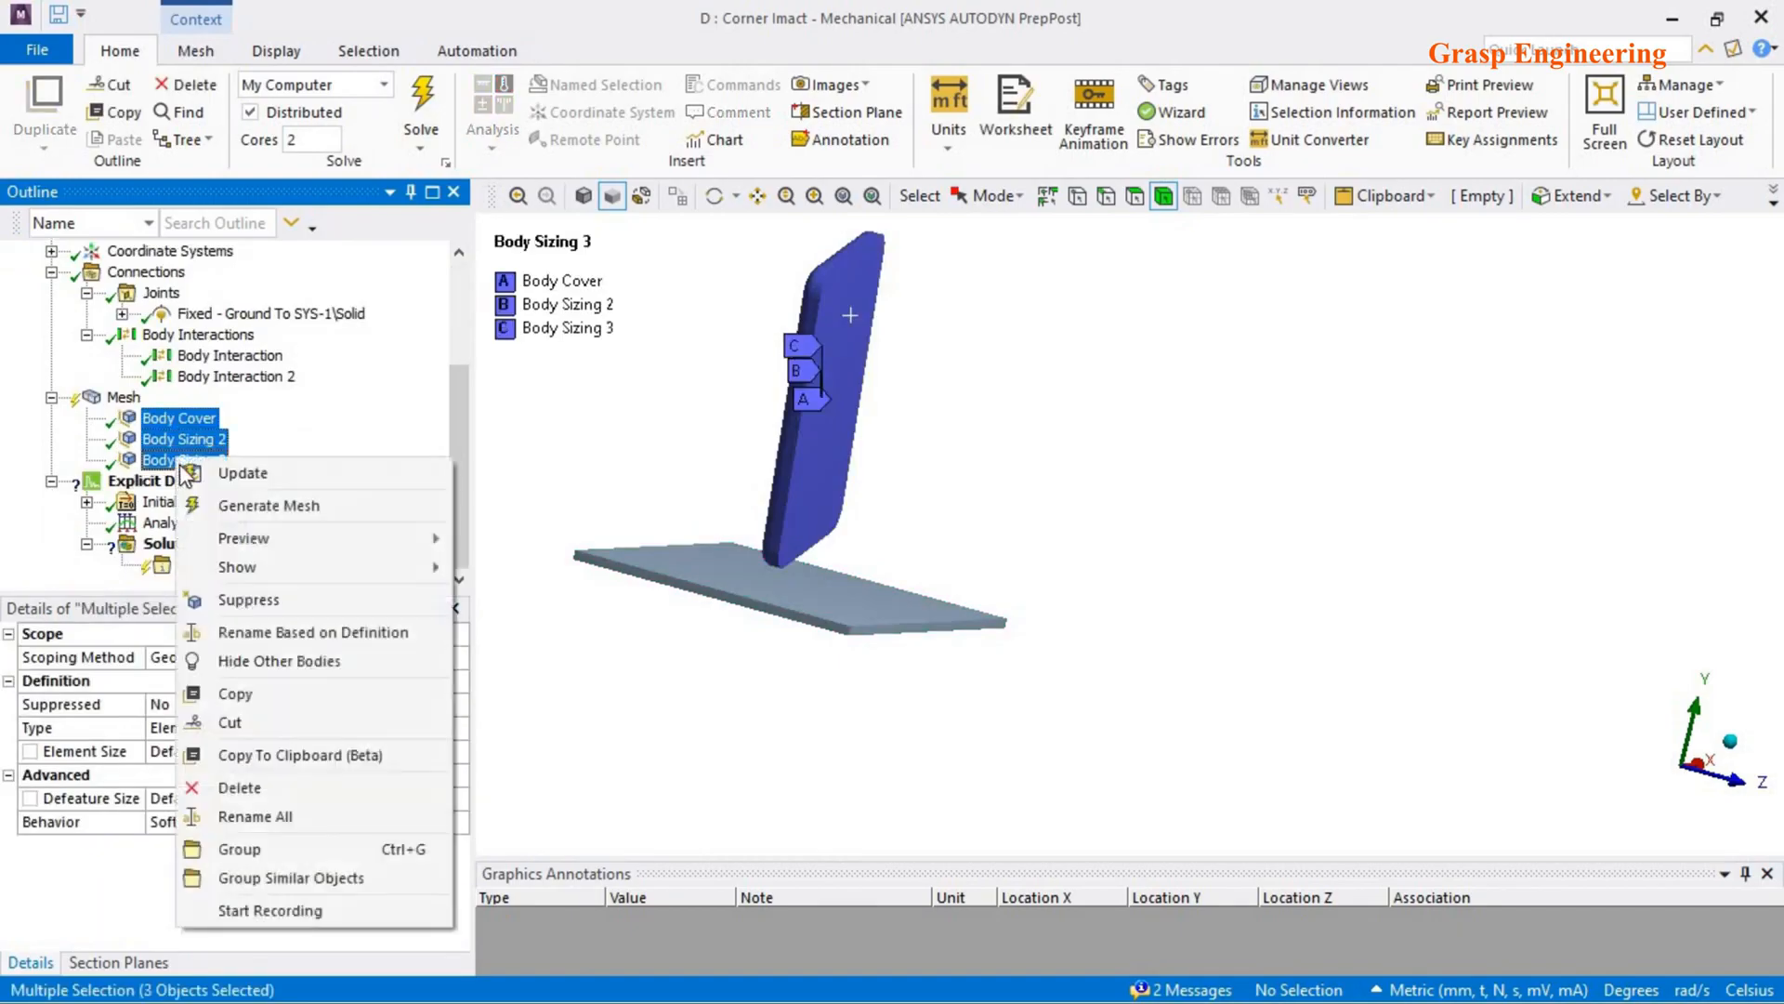
{"action": "left_click", "coordinate": [340, 632]}
{"action": "left_click", "coordinate": [565, 385]}
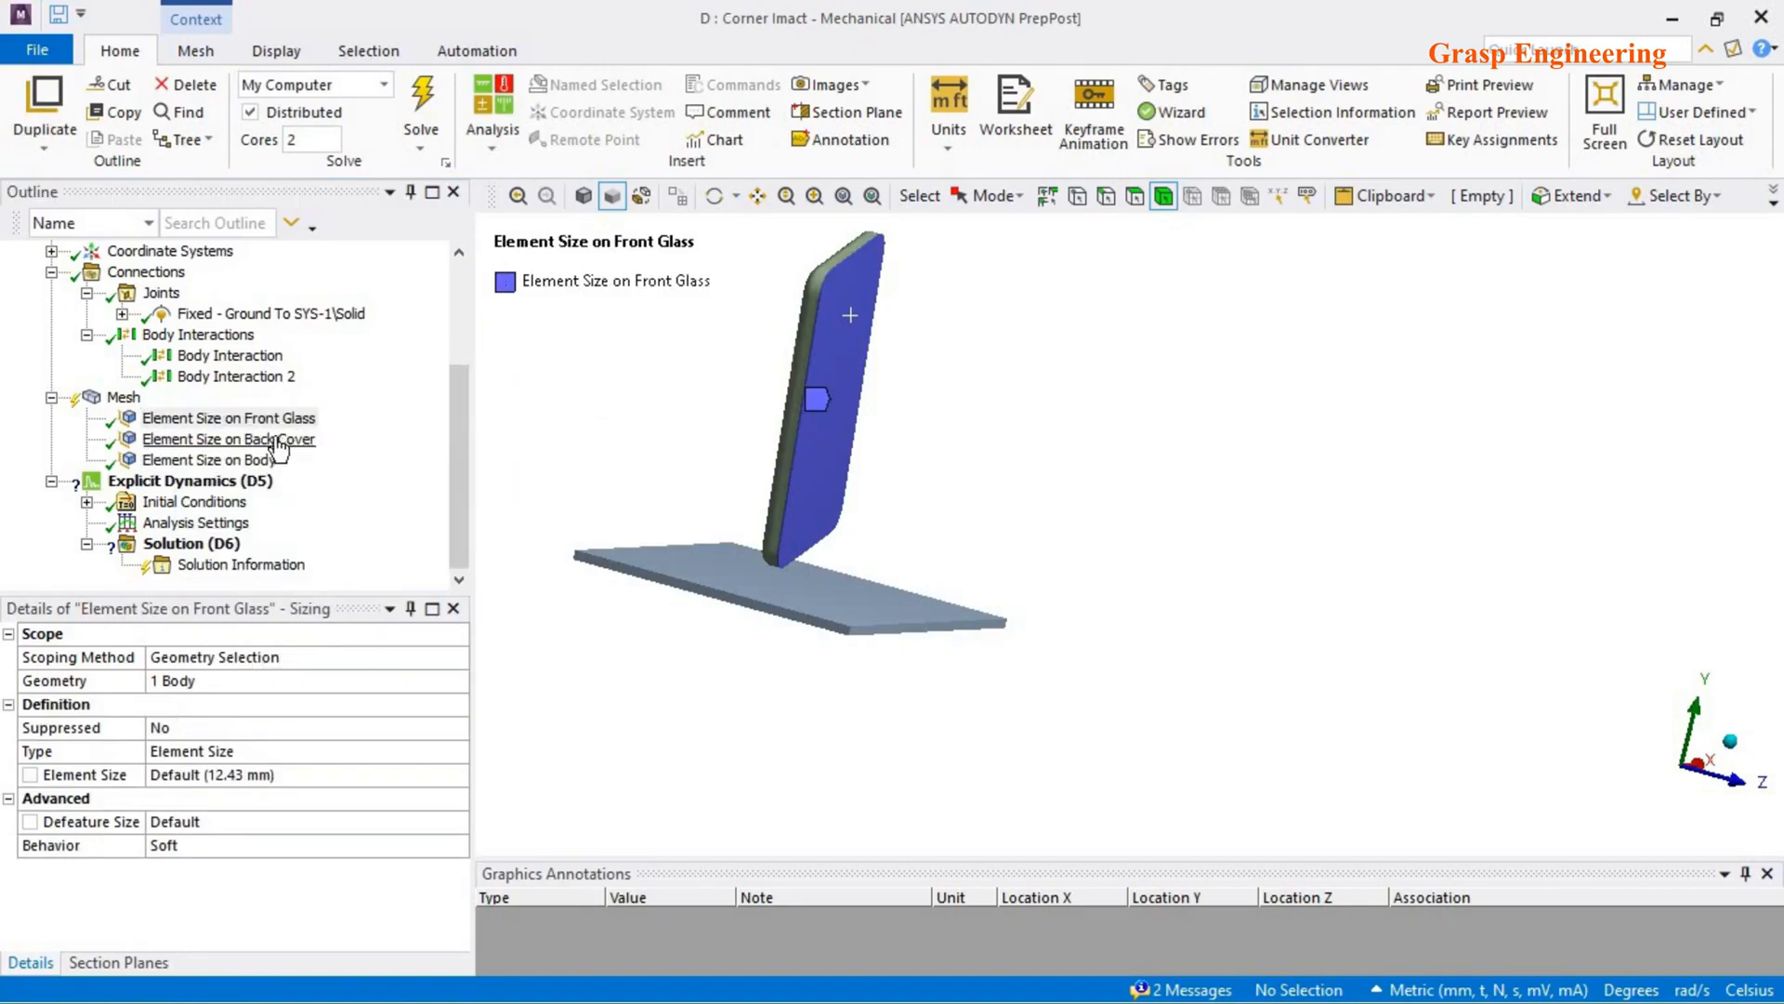
- Suppress the element size controls on Front Glass, Back Cover and Body
{"action": "left_click", "coordinate": [270, 443]}
{"action": "left_click", "coordinate": [265, 462]}
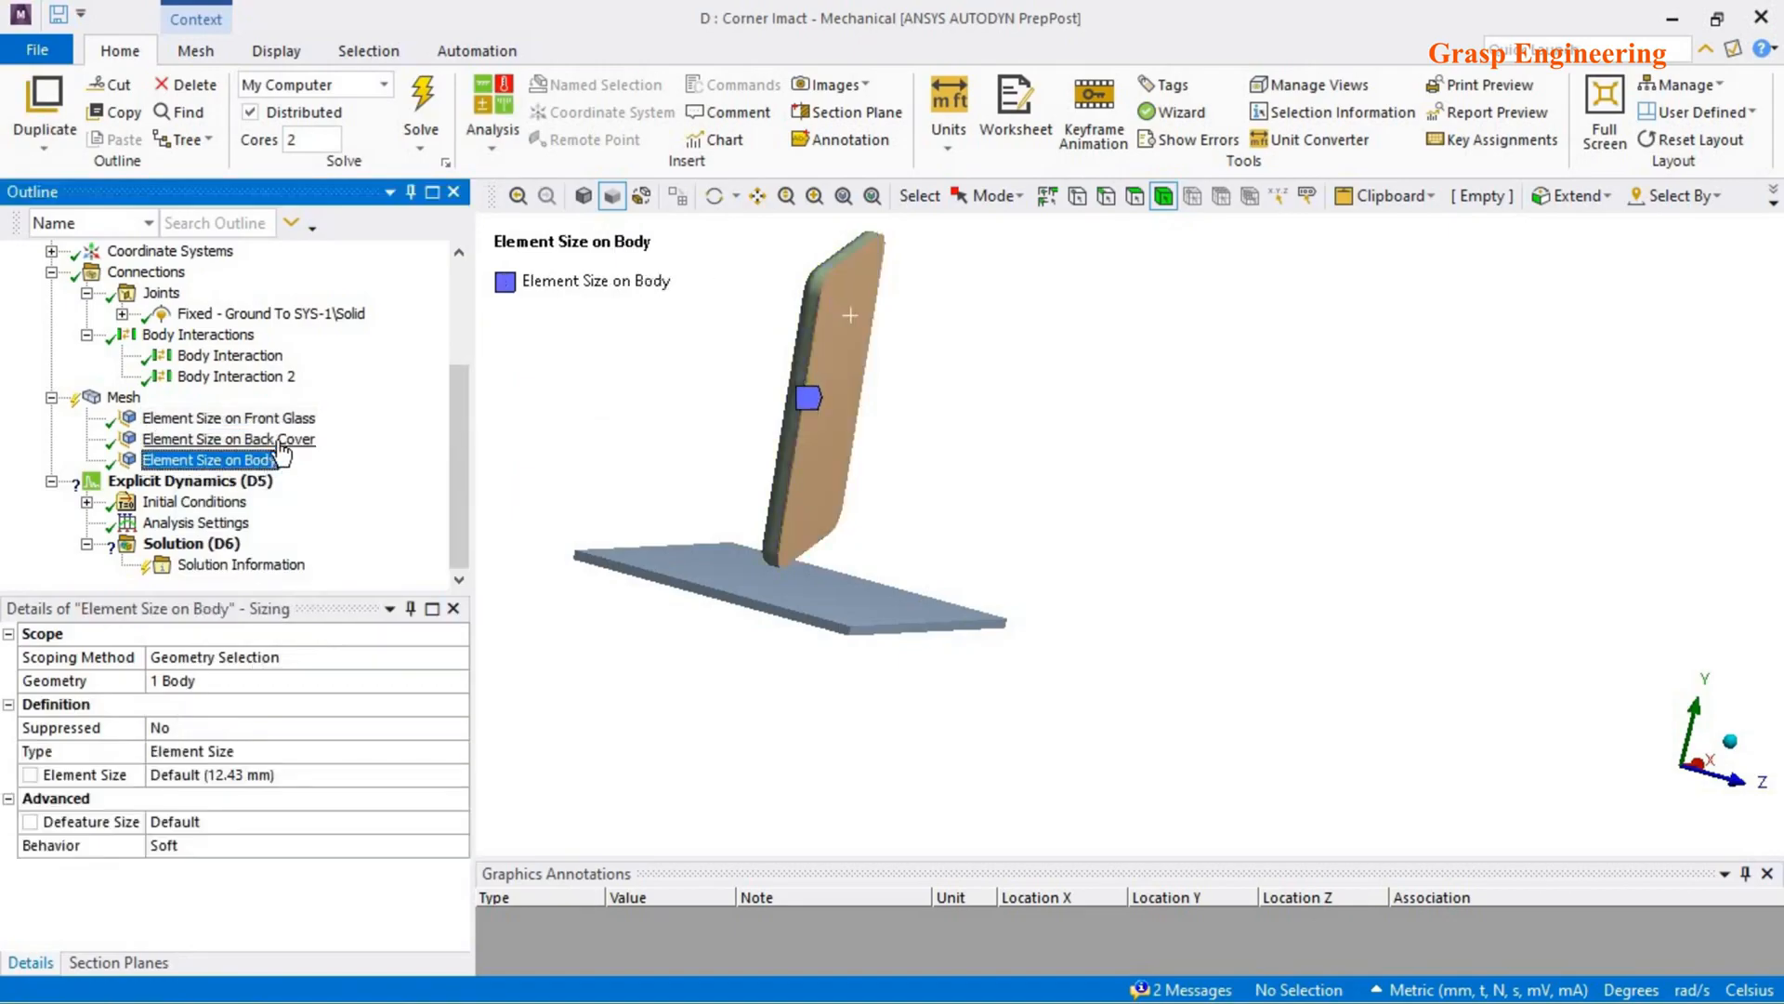
{"action": "left_click", "coordinate": [279, 440], "text": "ctrl"}
{"action": "left_click", "coordinate": [281, 422], "text": "ctrl"}
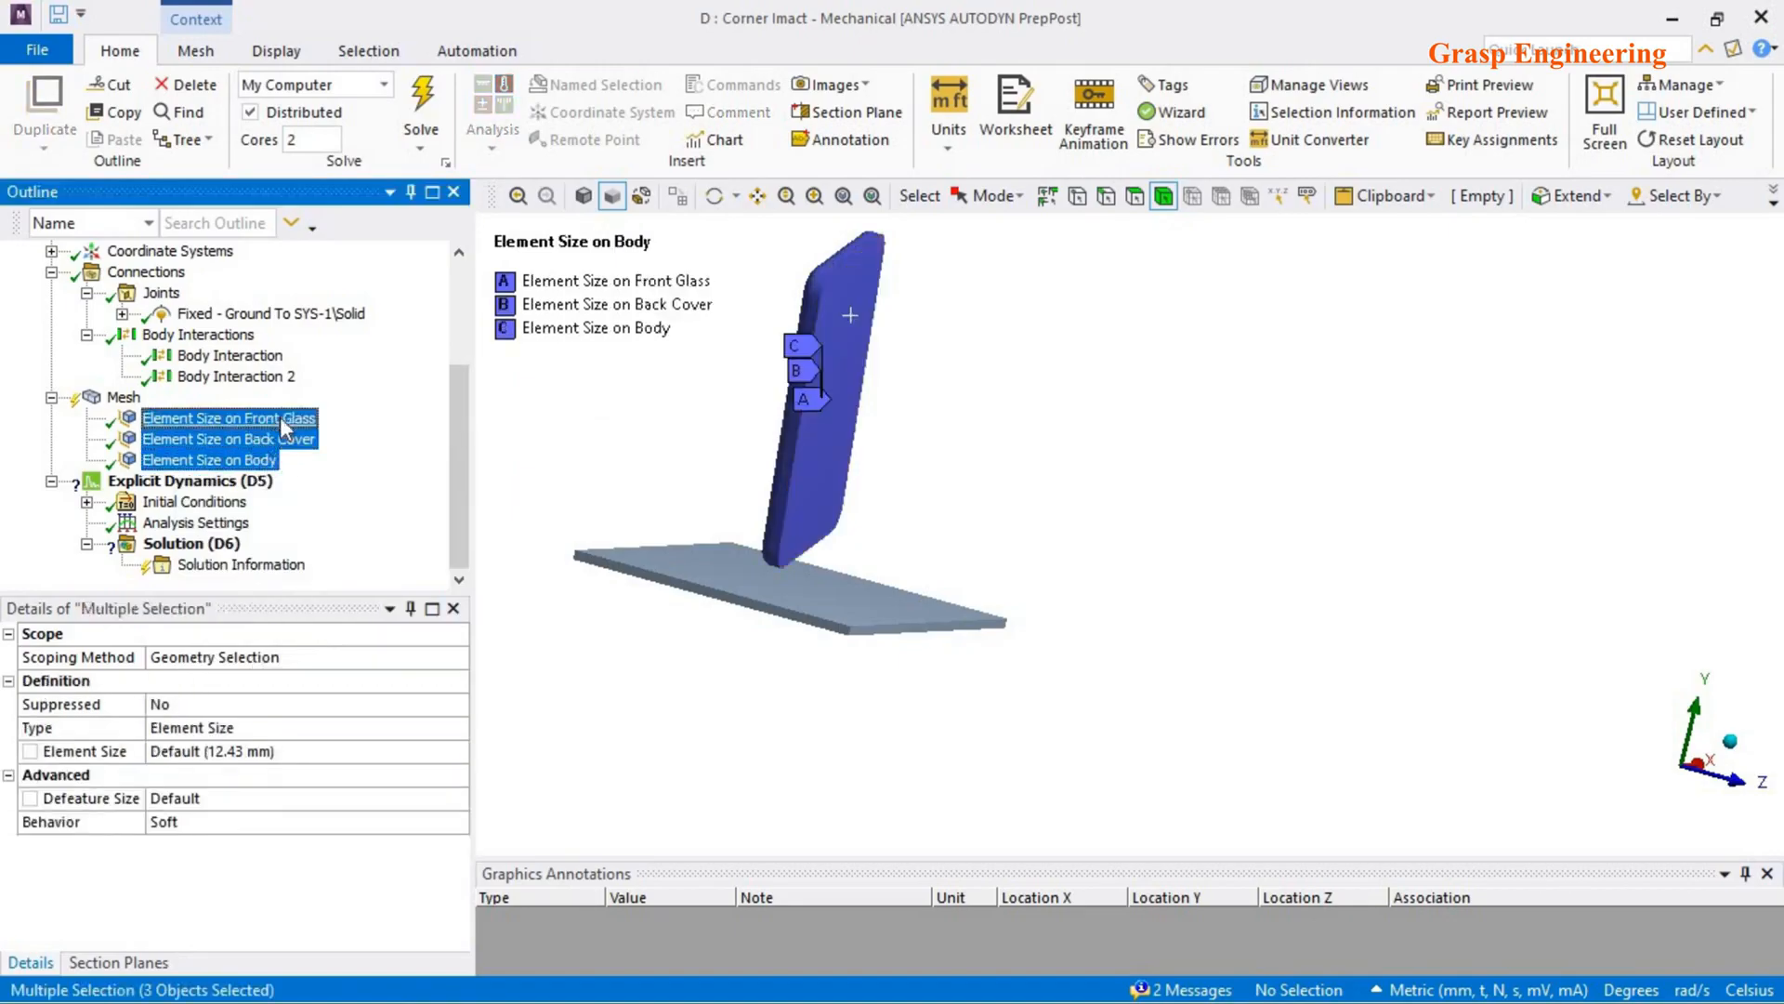
{"action": "right_click", "coordinate": [280, 416]}
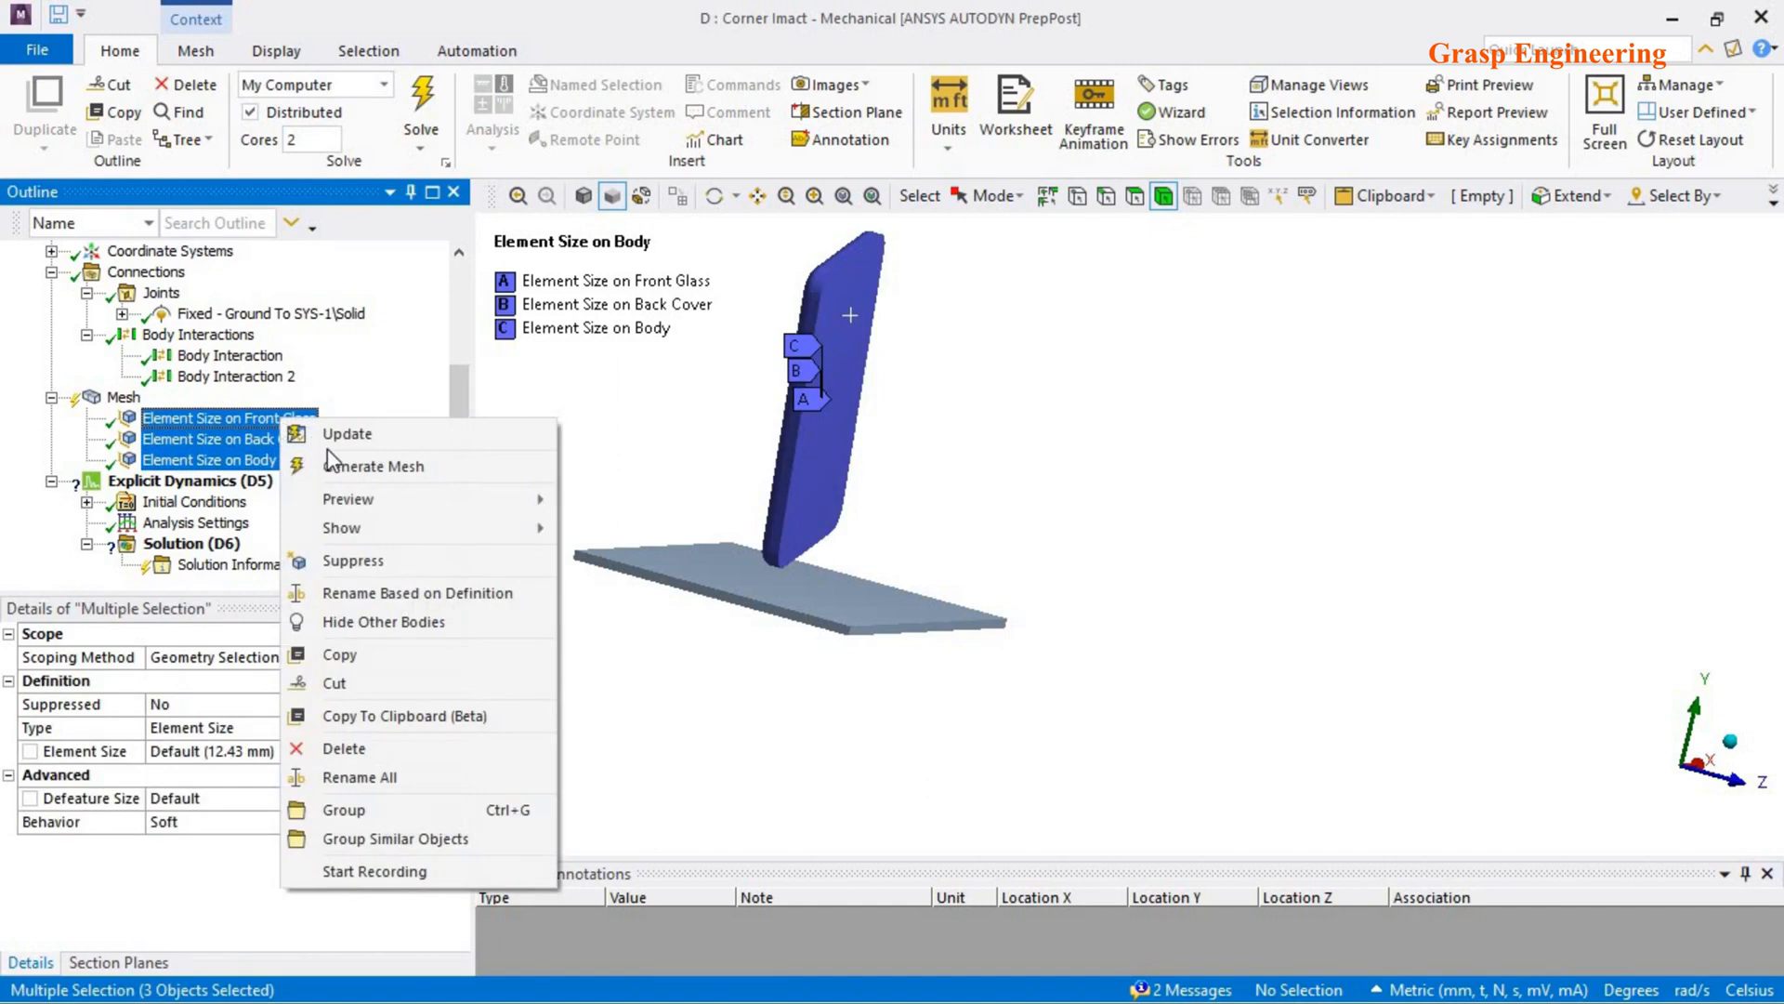
{"action": "left_click", "coordinate": [349, 561]}
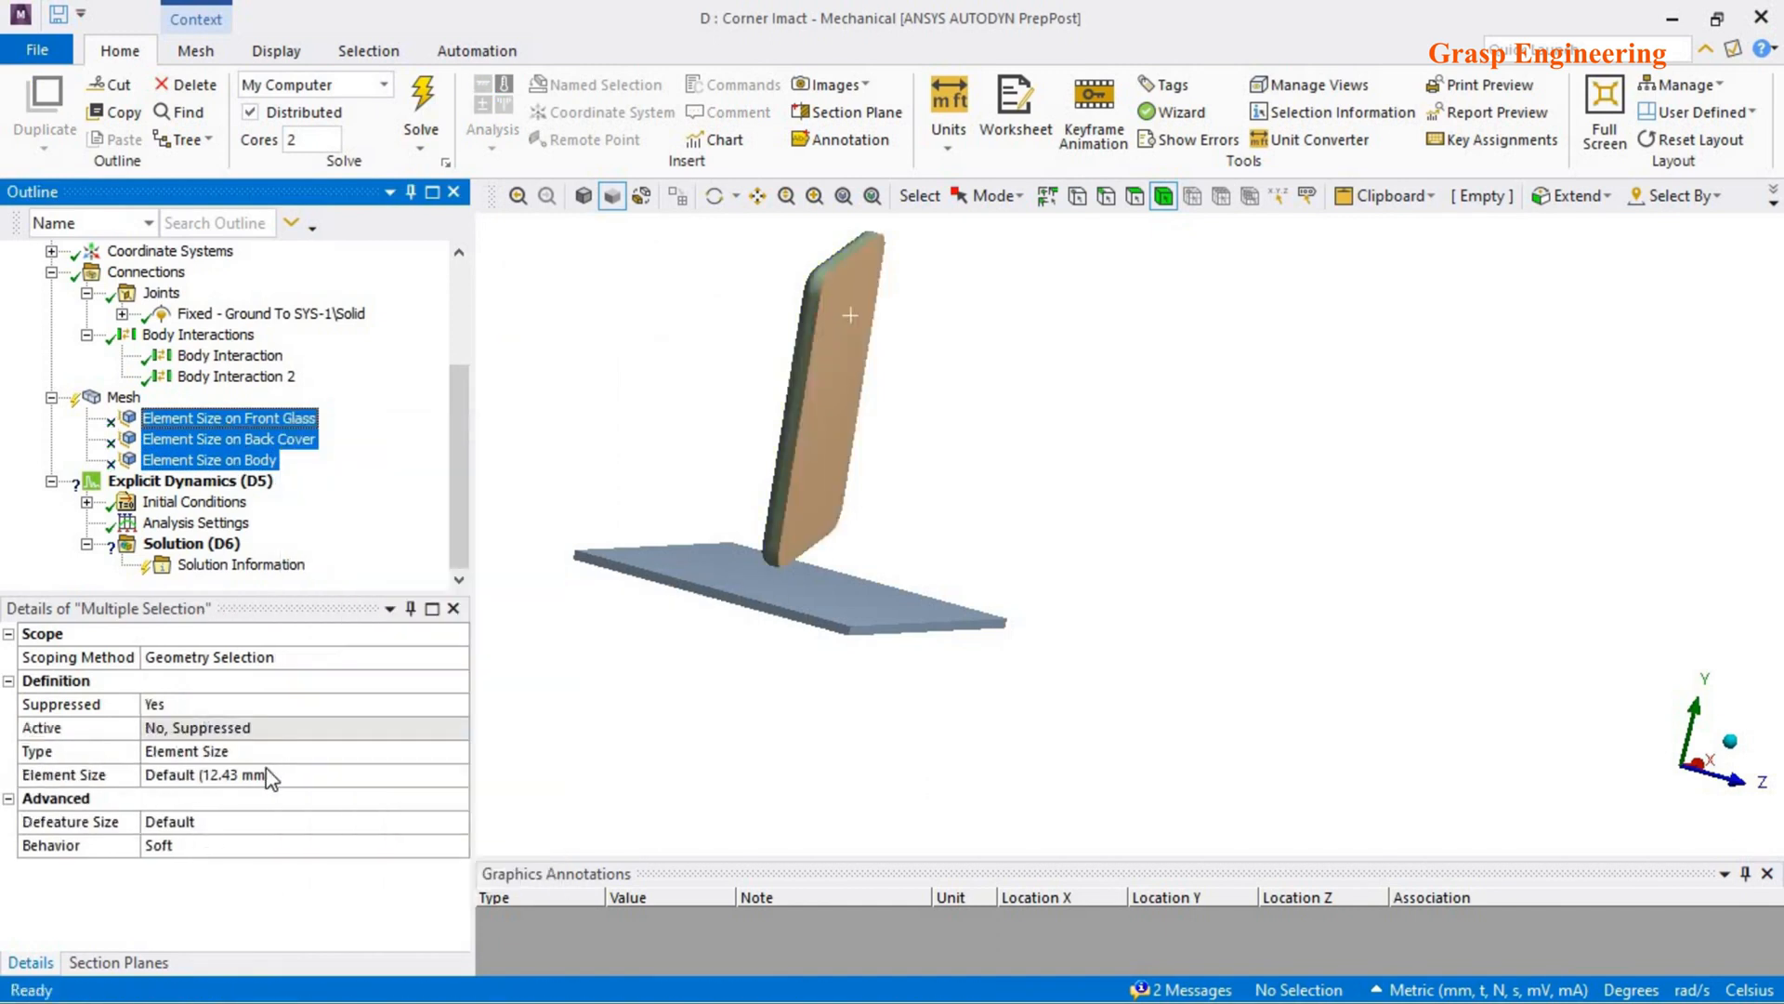
- Generate the mesh using the global element size of 3.0 mm
{"action": "left_click", "coordinate": [121, 400]}
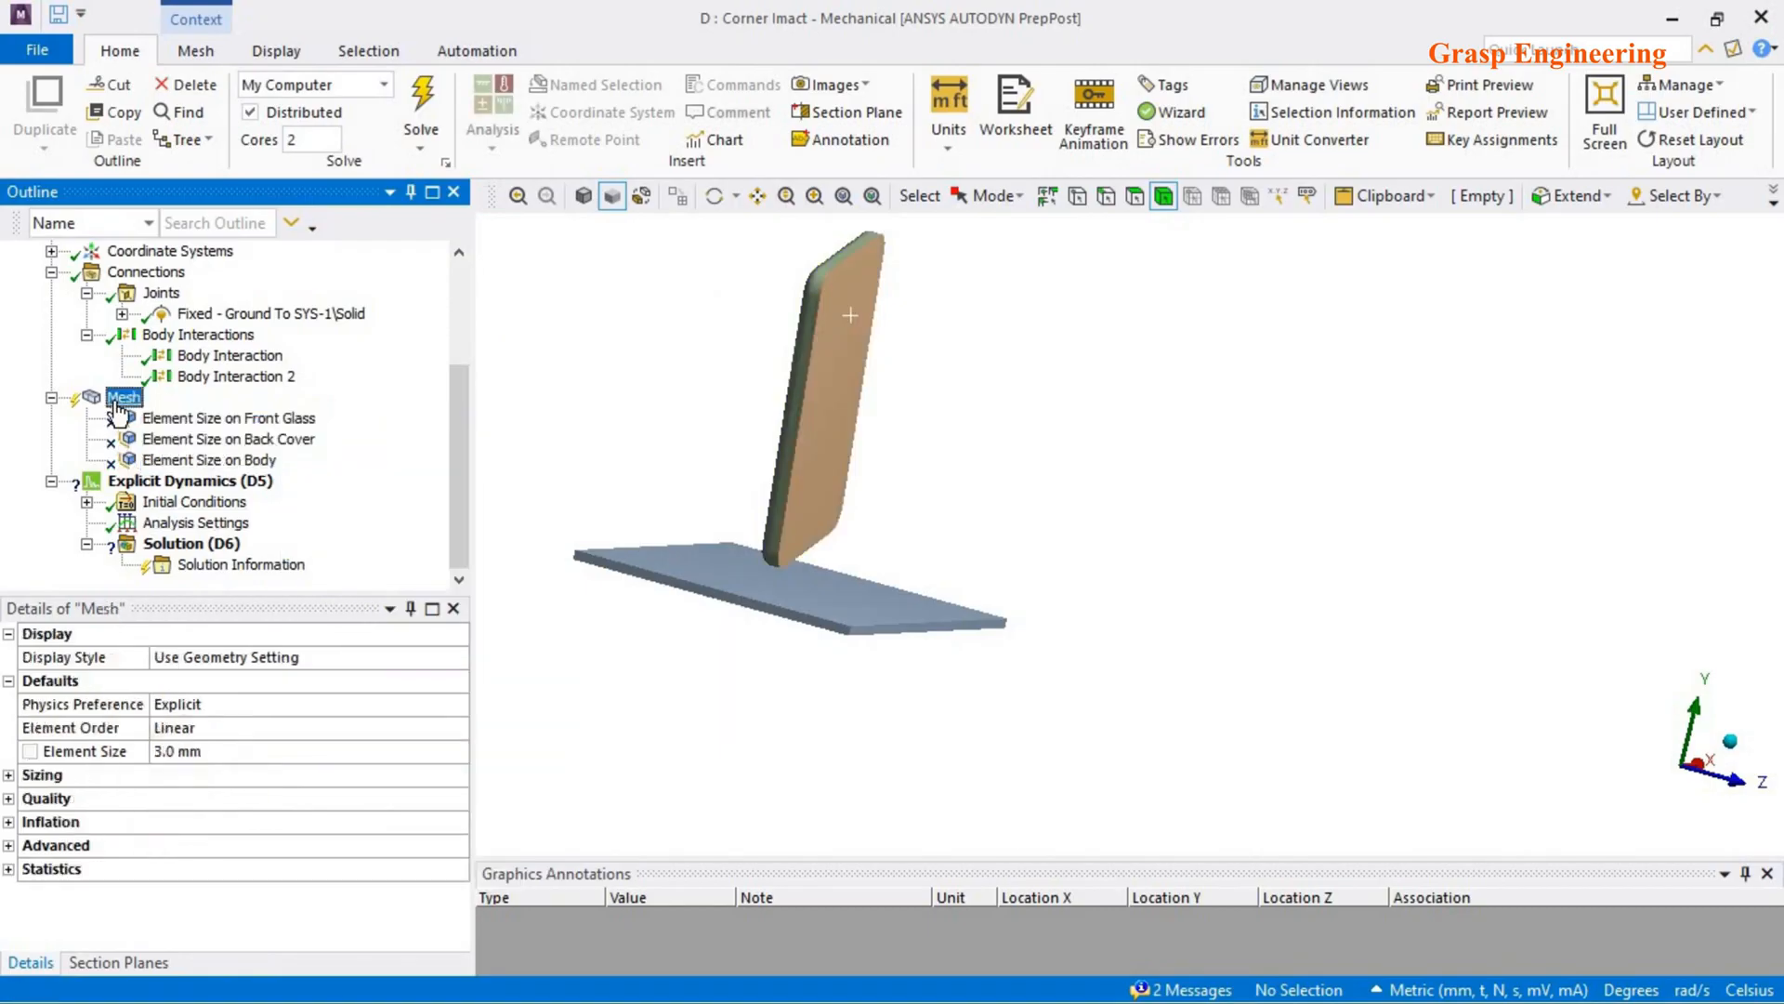
{"action": "right_click", "coordinate": [121, 400]}
{"action": "left_click", "coordinate": [233, 484]}
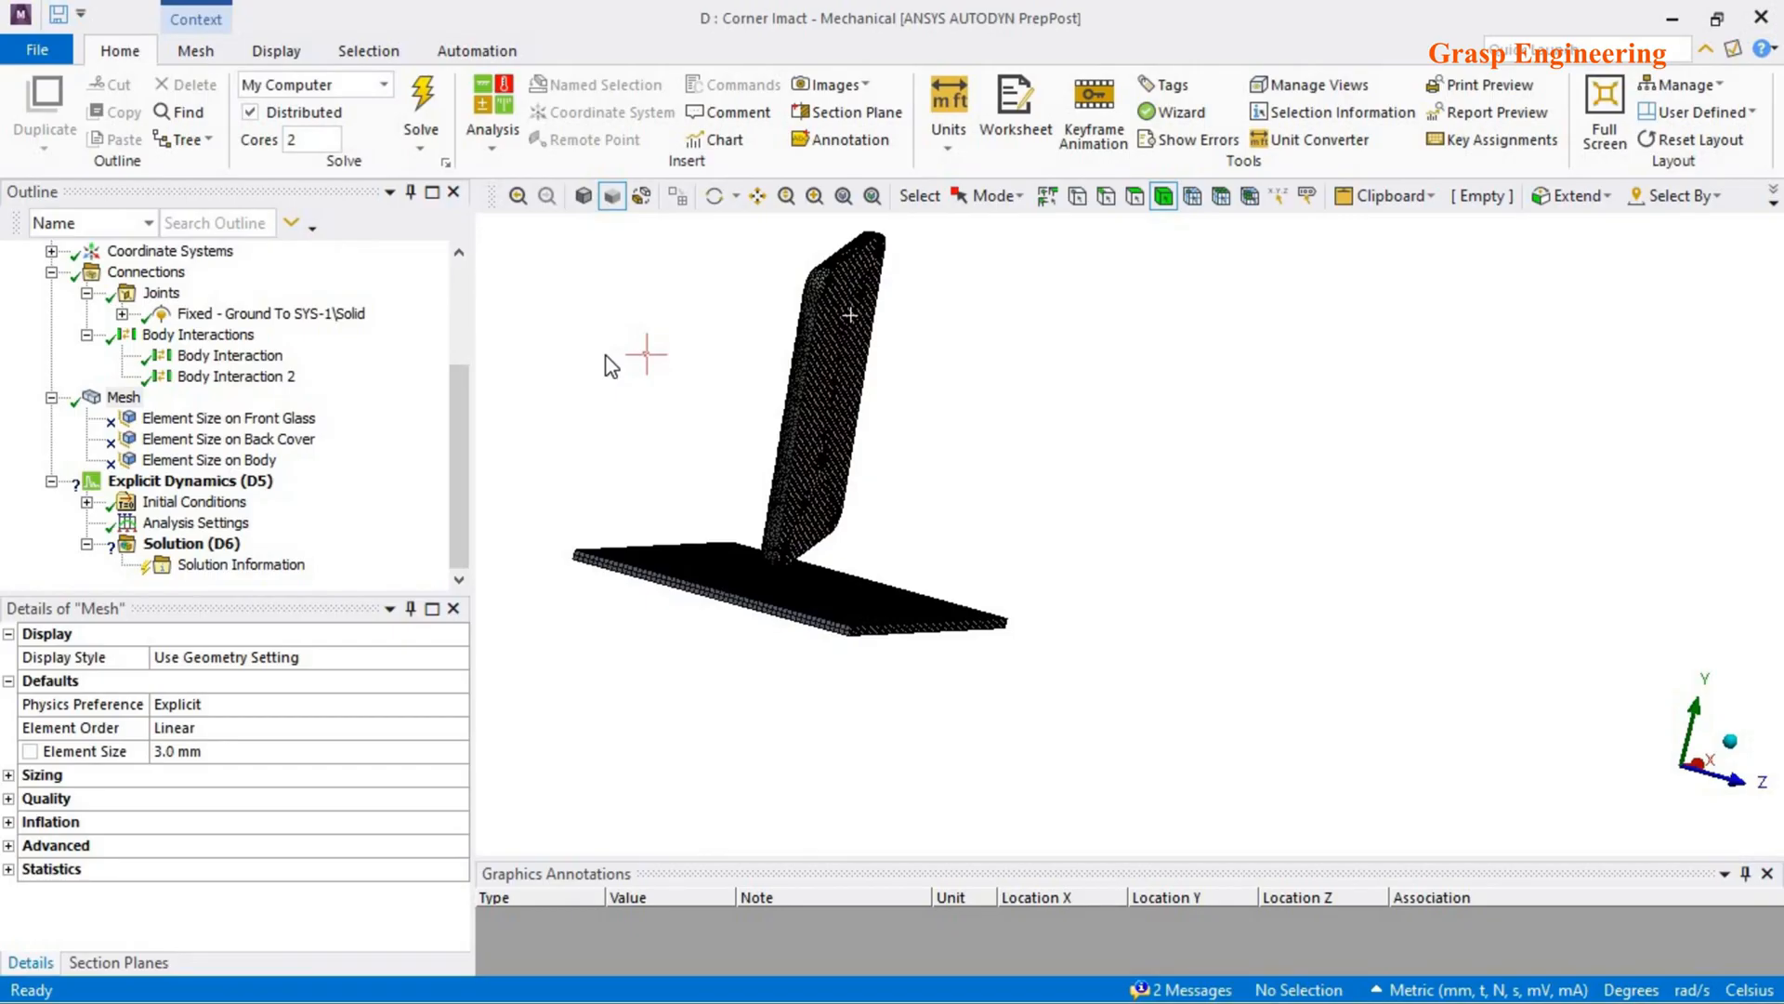
- Hide the front glass and examine the mesh of the phone body behind it
{"action": "scroll", "coordinate": [731, 615], "scroll_direction": "up", "scroll_amount": 5}
{"action": "middle_click_drag", "start_coordinate": [770, 612], "coordinate": [1524, 412], "text": "ctrl"}
{"action": "scroll", "coordinate": [1234, 660], "scroll_direction": "up", "scroll_amount": 5}
{"action": "middle_click_drag", "start_coordinate": [1234, 663], "coordinate": [1253, 900], "text": "ctrl"}
{"action": "middle_click_drag", "start_coordinate": [1060, 437], "coordinate": [1033, 303], "text": "ctrl"}
{"action": "left_click", "coordinate": [1029, 299]}
{"action": "right_click", "coordinate": [1030, 299]}
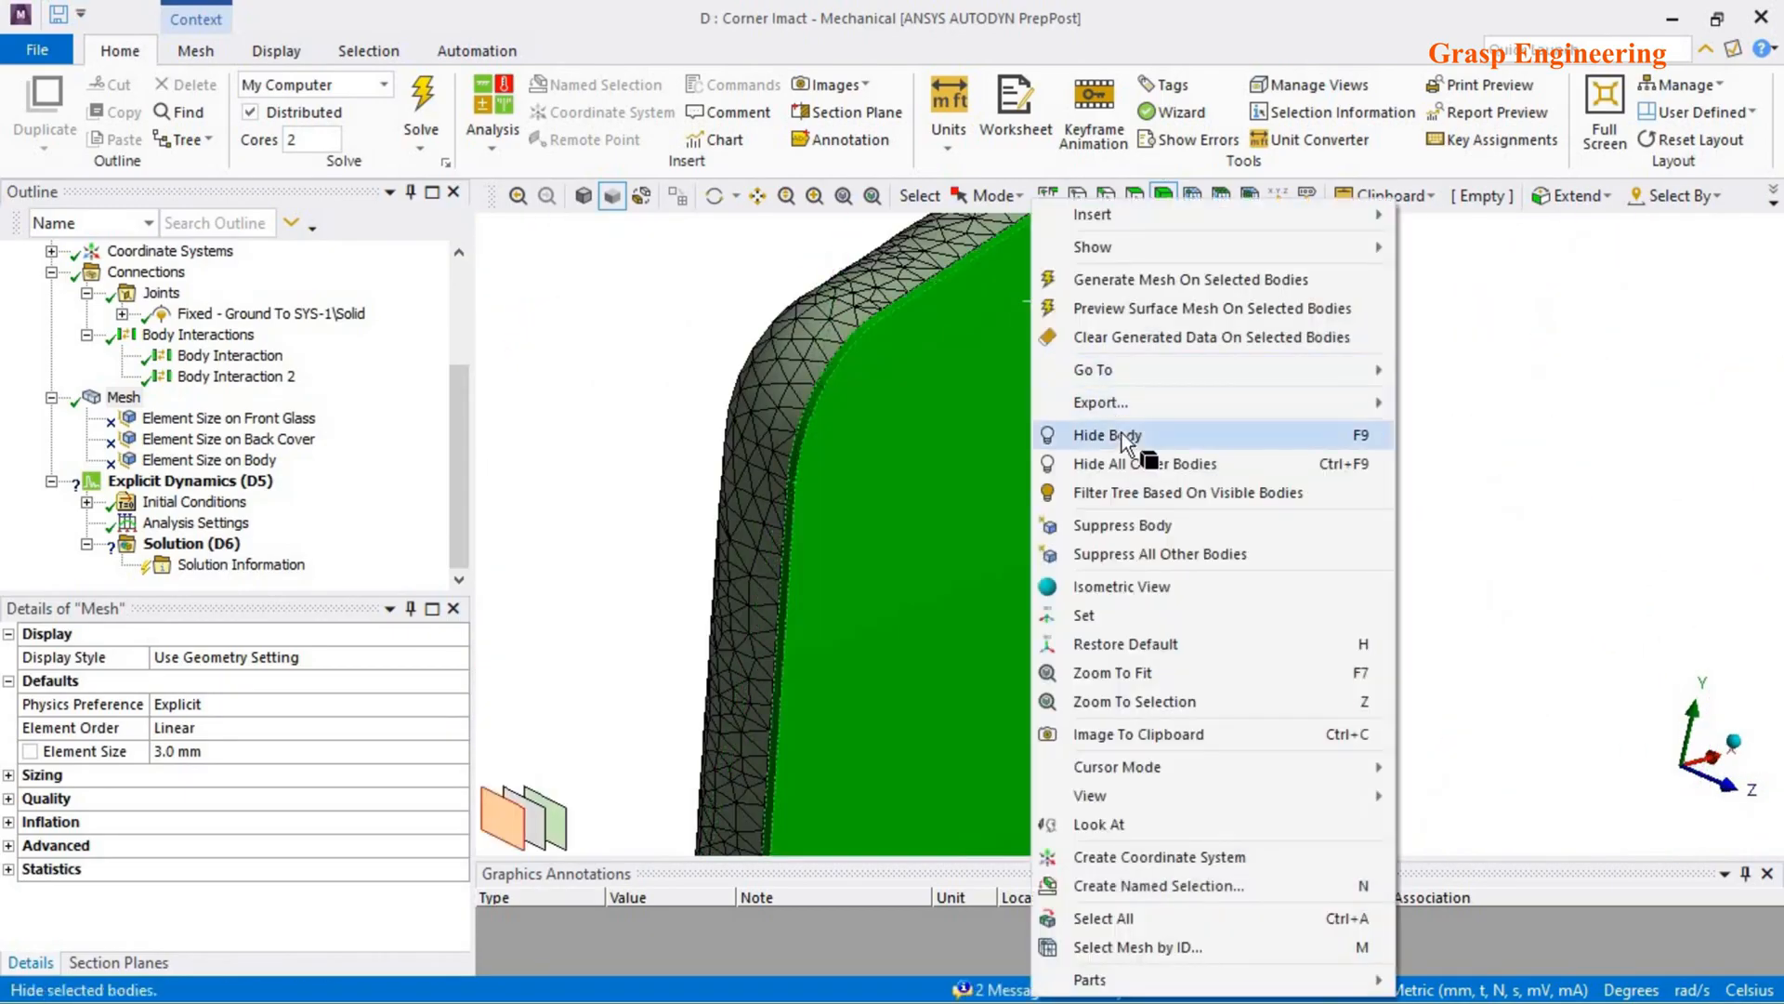
{"action": "left_click", "coordinate": [1122, 434]}
{"action": "middle_click_drag", "start_coordinate": [1492, 491], "coordinate": [844, 426]}
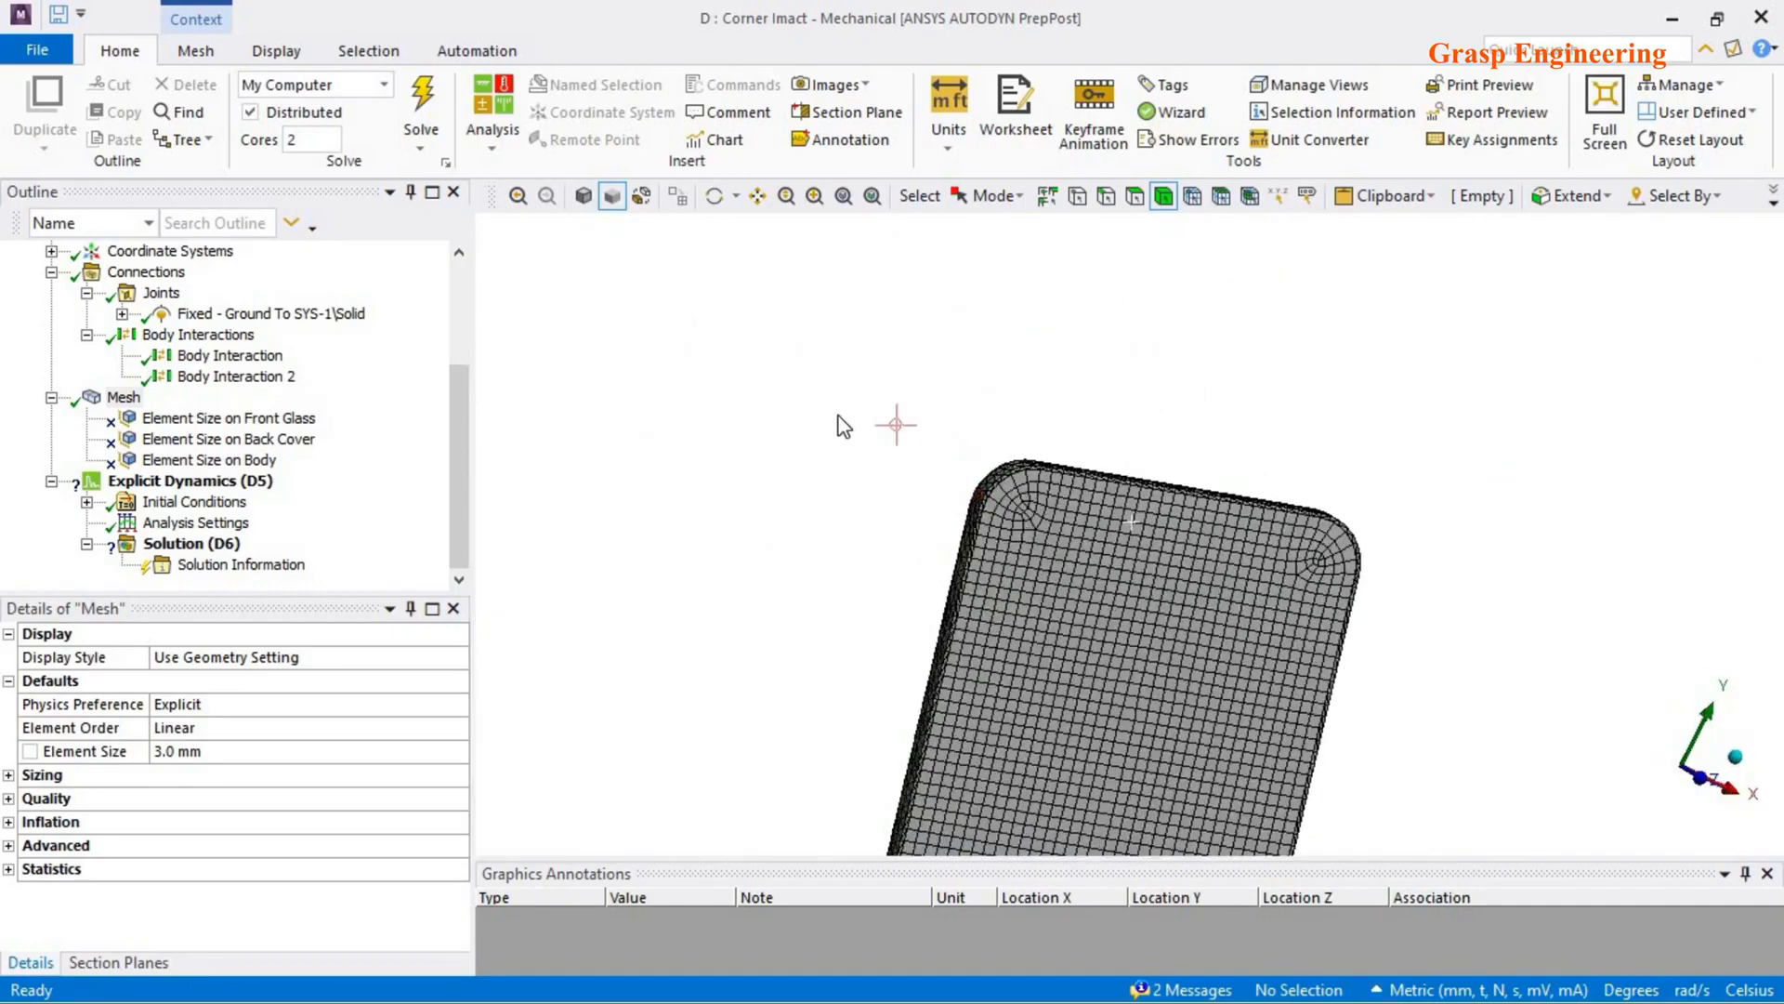
- Show all bodies again and view the meshed phone and platform in the XY plane
{"action": "right_click", "coordinate": [838, 415]}
{"action": "left_click", "coordinate": [920, 519]}
{"action": "middle_click_drag", "start_coordinate": [1084, 558], "coordinate": [908, 569], "text": "ctrl"}
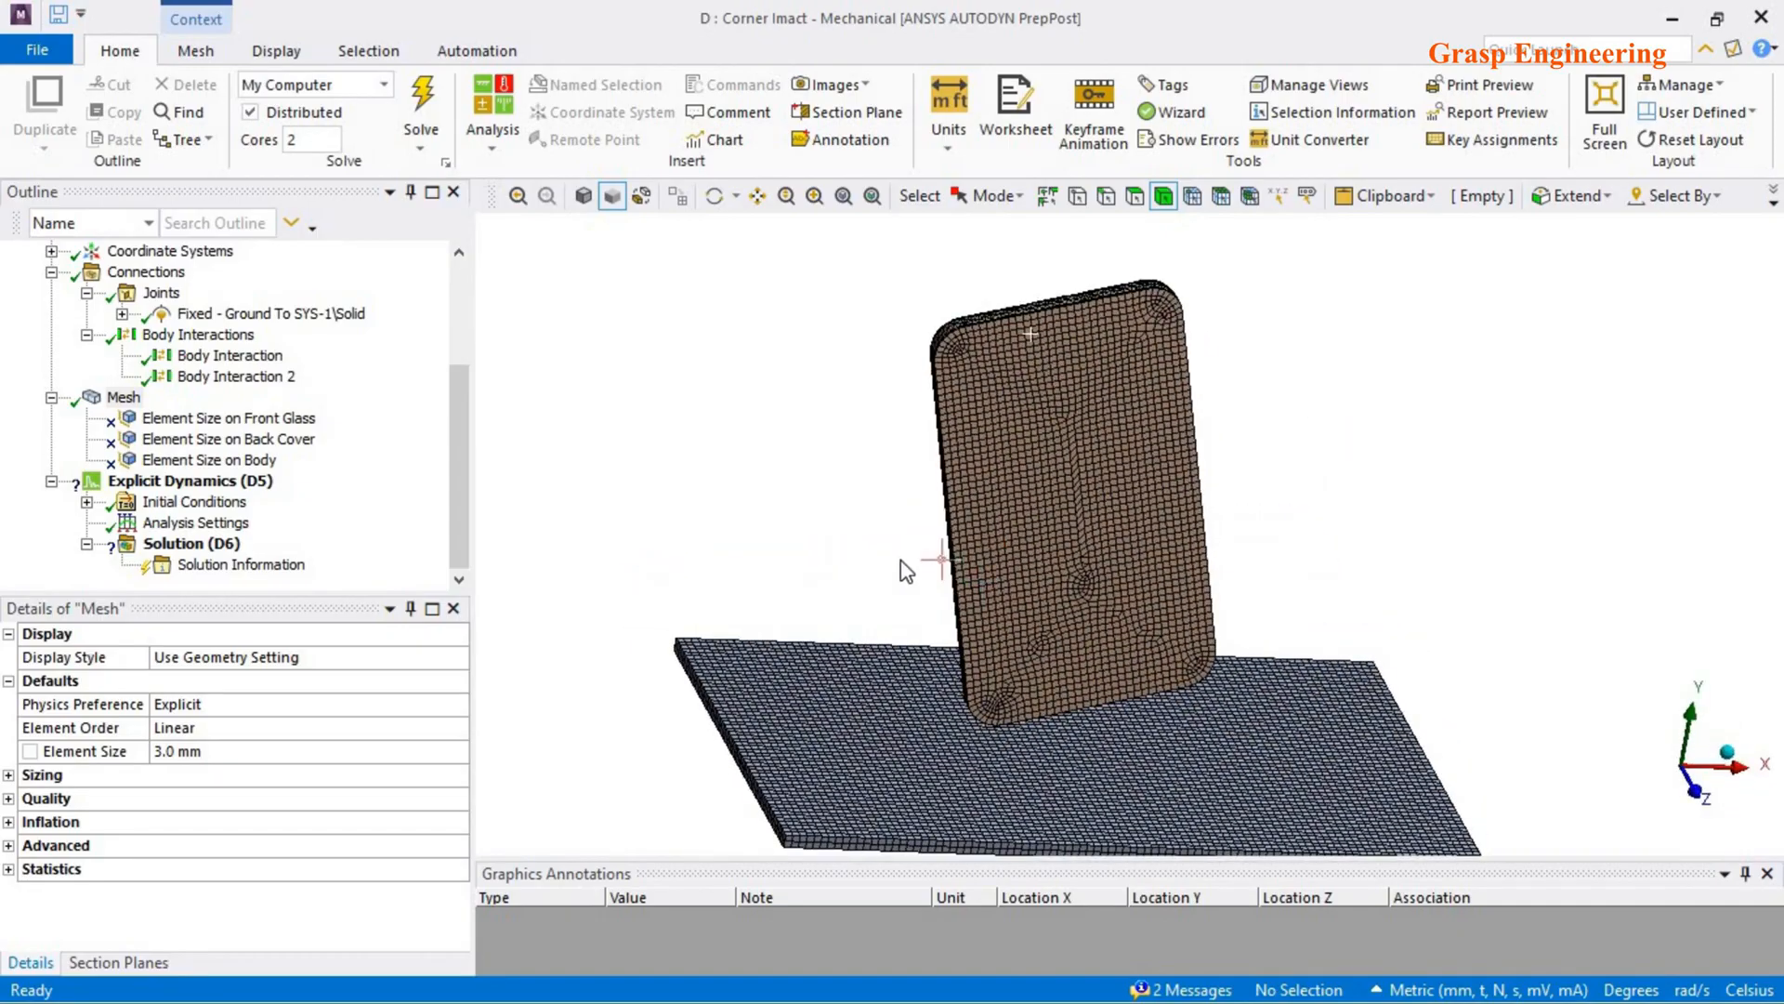
{"action": "mouse_move", "coordinate": [989, 506]}
{"action": "middle_mouse_down"}
{"action": "mouse_move", "coordinate": [1039, 550]}
{"action": "mouse_move", "coordinate": [987, 508]}
{"action": "middle_mouse_up"}
{"action": "mouse_move", "coordinate": [994, 537]}
{"action": "middle_mouse_down"}
{"action": "mouse_move", "coordinate": [1103, 548]}
{"action": "mouse_move", "coordinate": [1012, 540]}
{"action": "middle_mouse_up"}
{"action": "left_click", "coordinate": [1740, 778]}
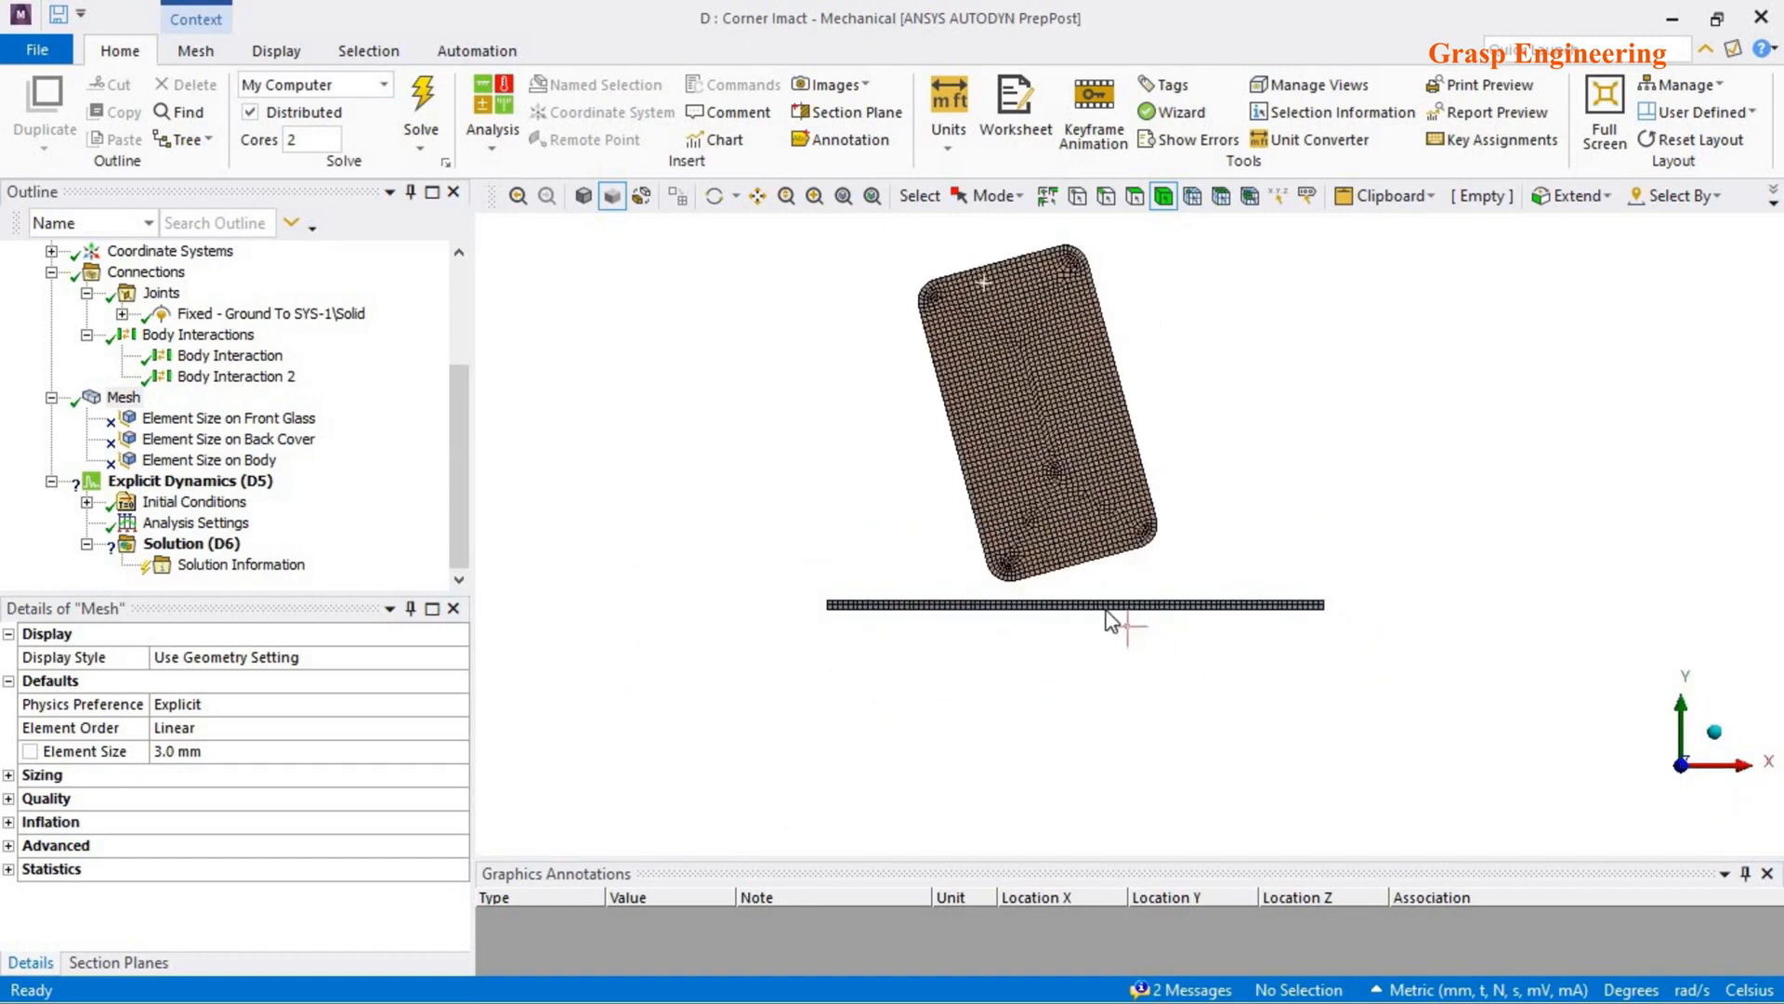
- Set the mesh quality metric to Characteristic Length
{"action": "left_click_drag", "start_coordinate": [887, 861], "coordinate": [886, 704]}
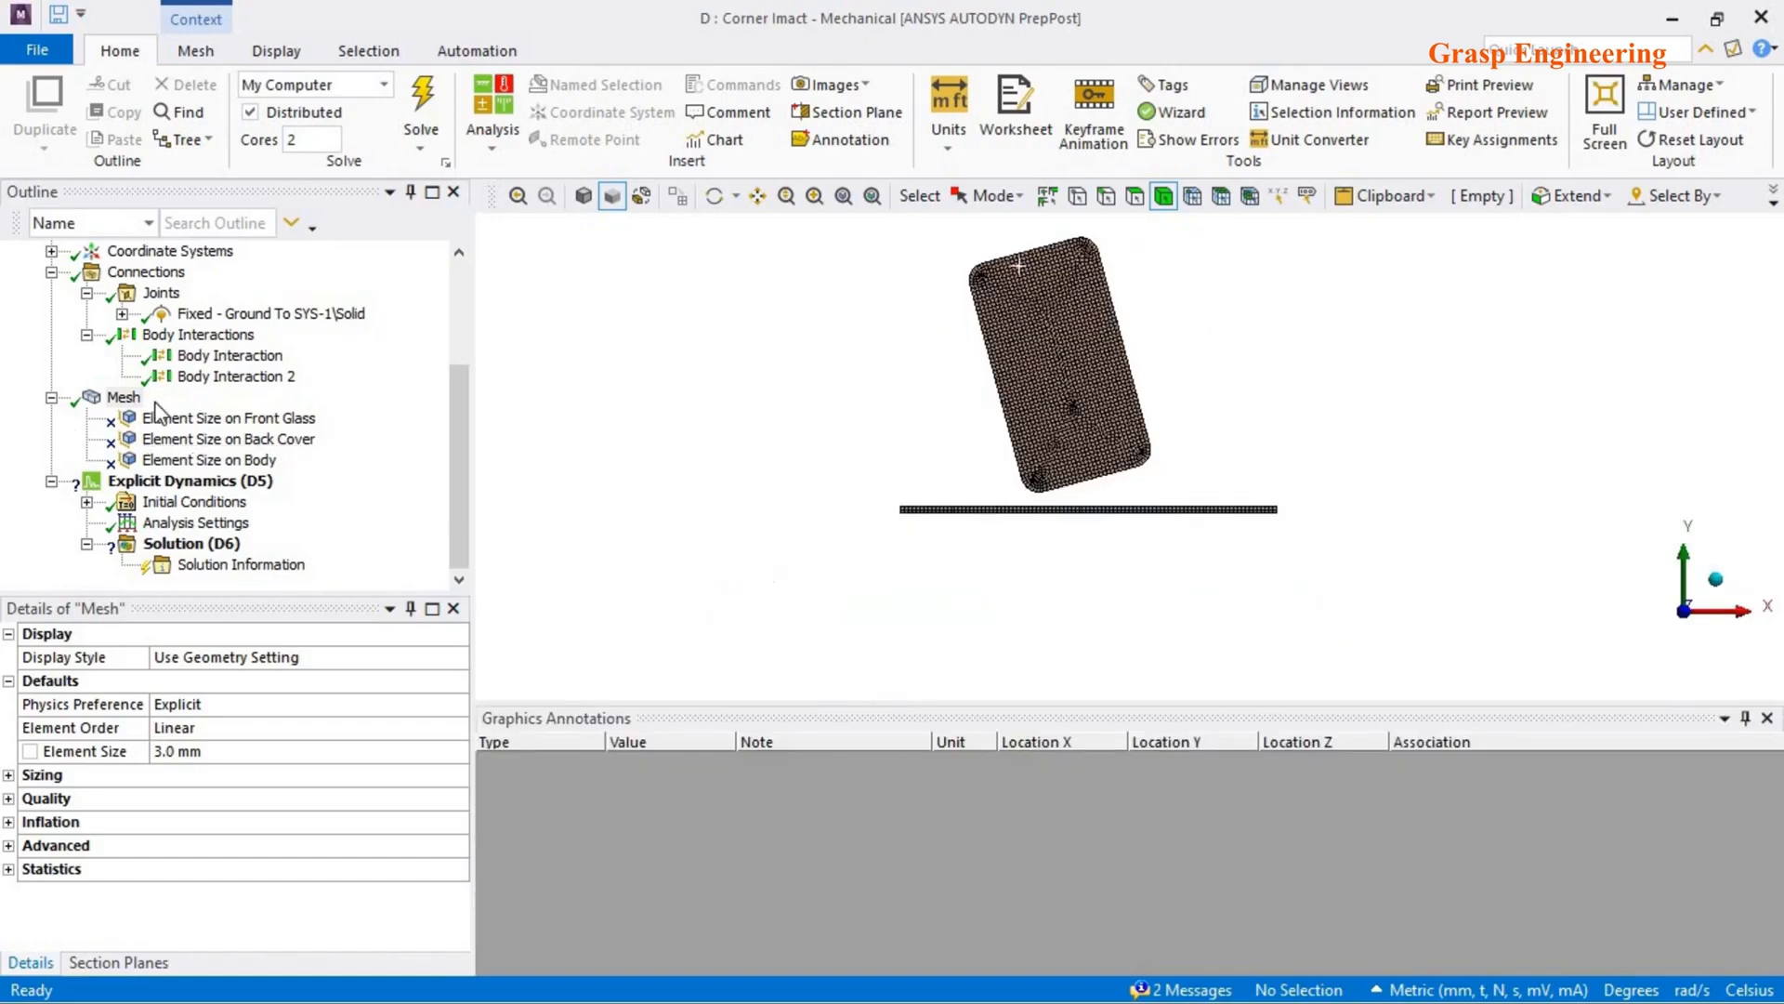
{"action": "left_click", "coordinate": [121, 399]}
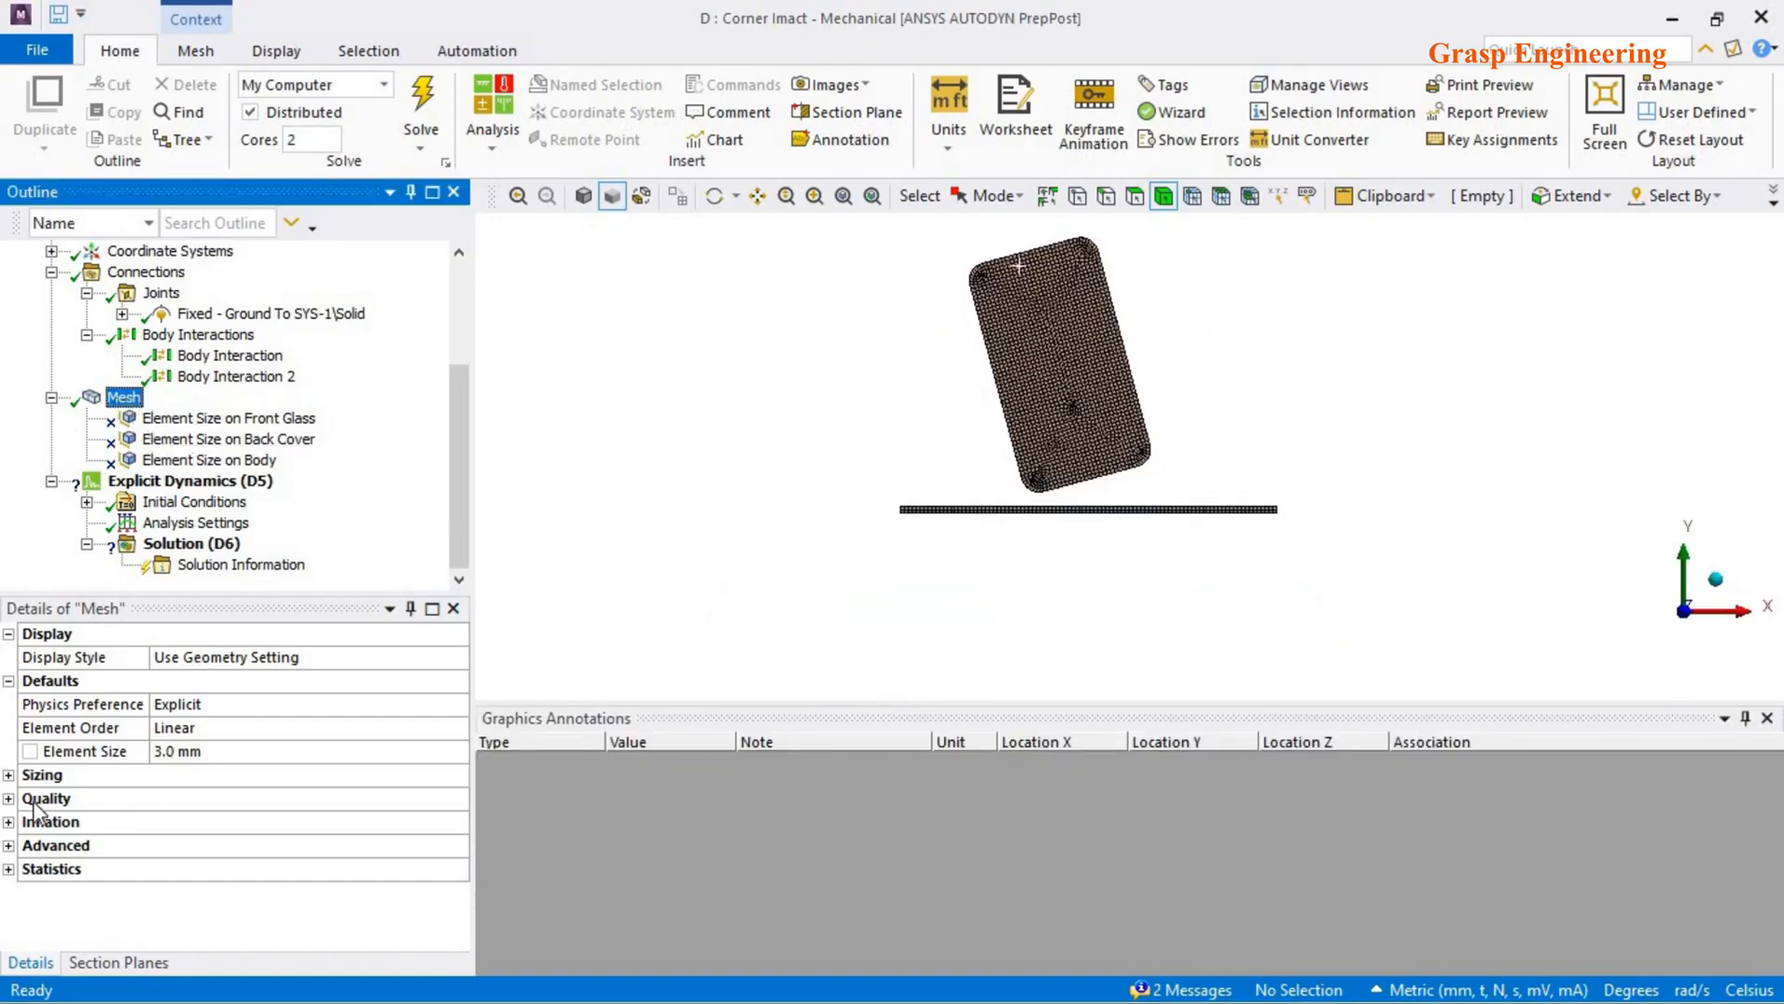
{"action": "left_click", "coordinate": [8, 775]}
{"action": "left_click", "coordinate": [9, 776]}
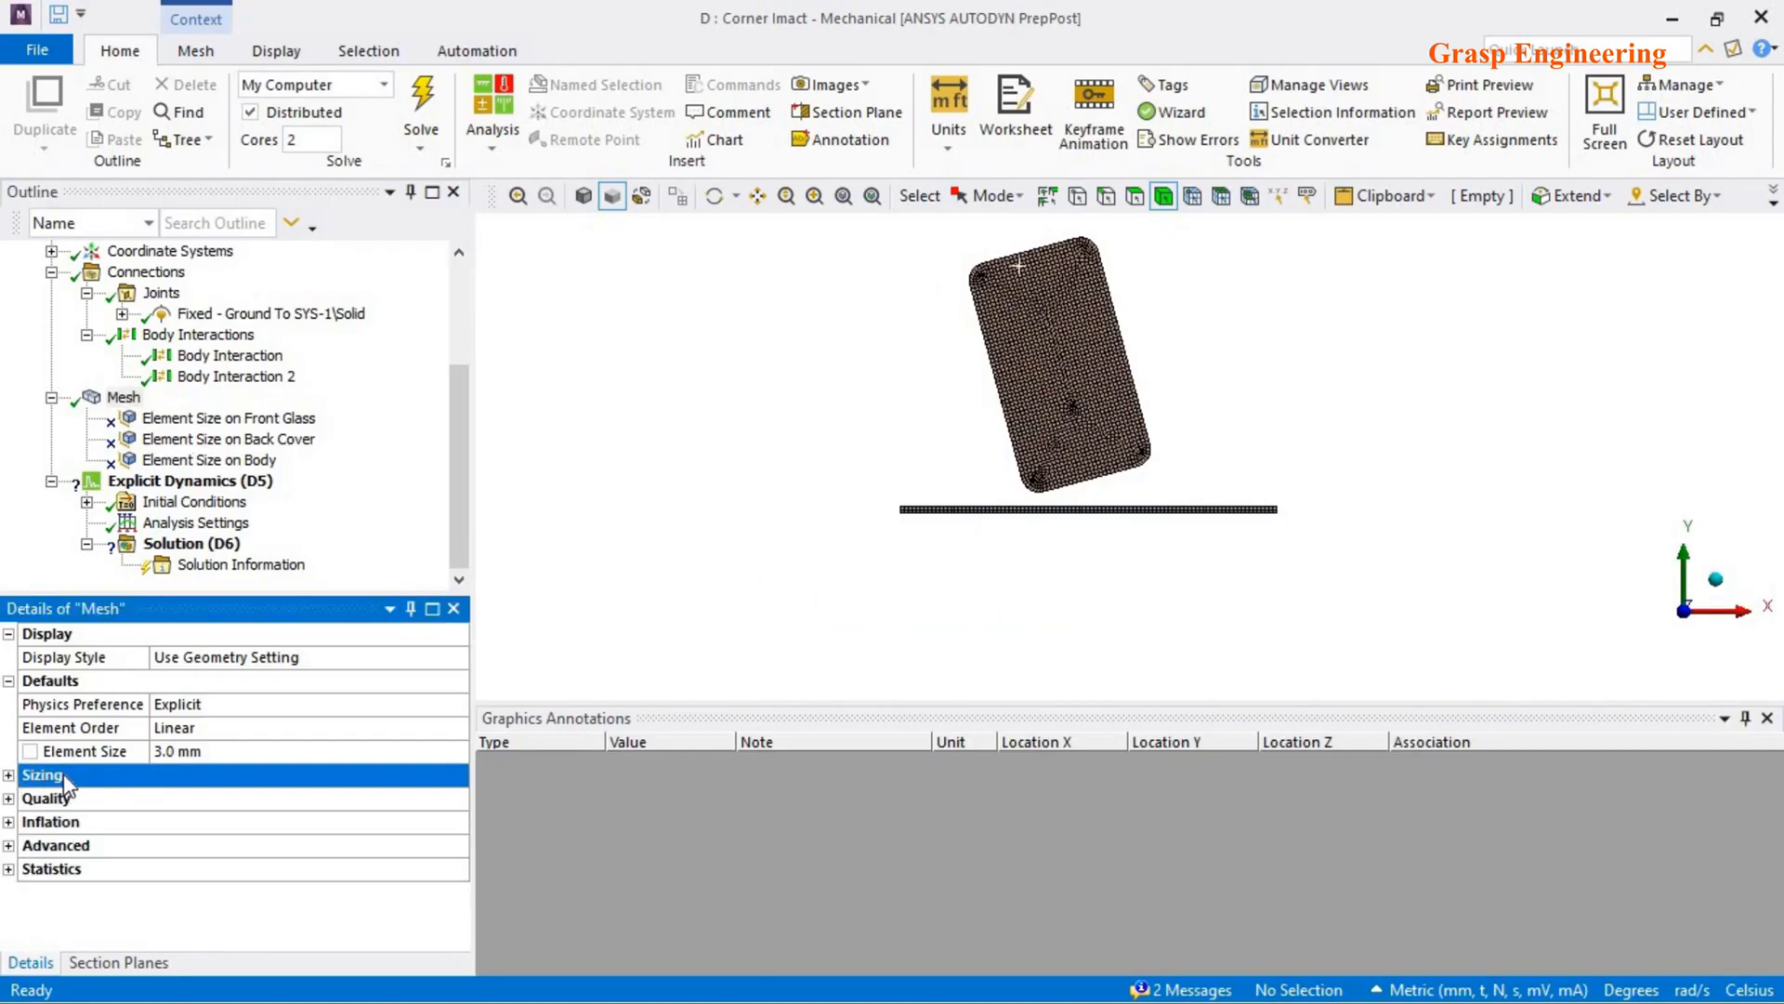
{"action": "left_click", "coordinate": [8, 799]}
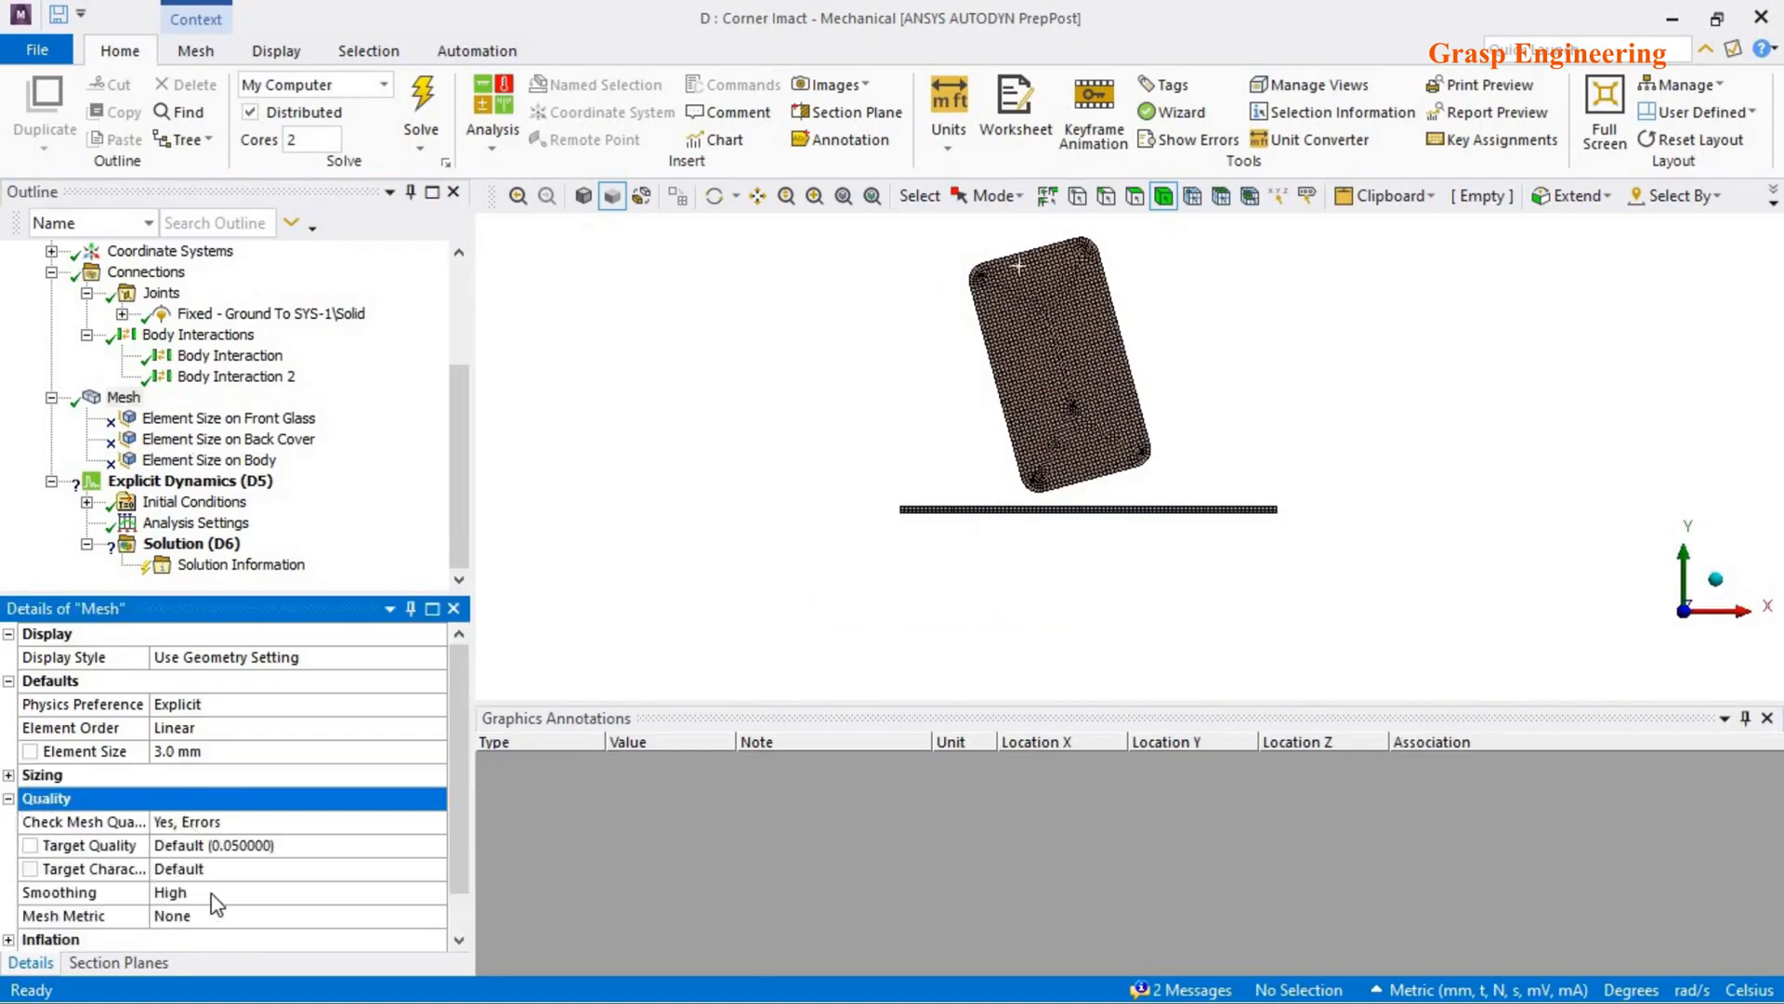
{"action": "left_click", "coordinate": [242, 915]}
{"action": "left_click", "coordinate": [434, 915]}
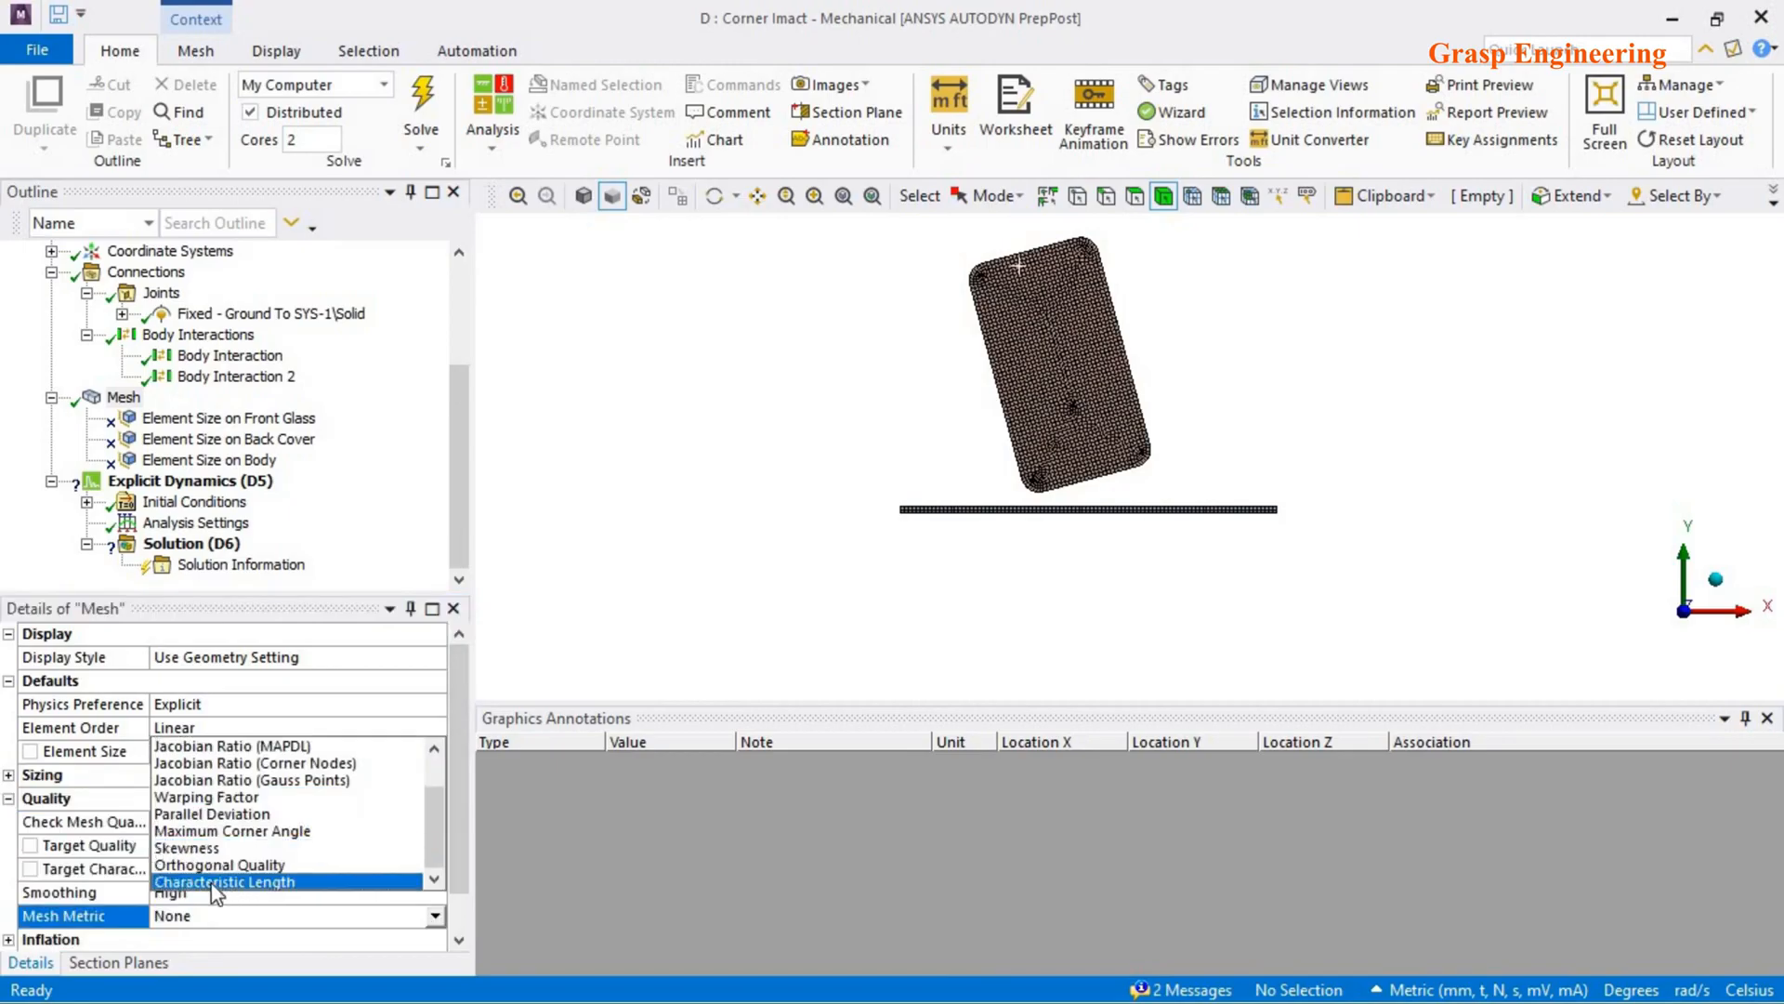
{"action": "left_click", "coordinate": [213, 883]}
- Limit the mesh metrics chart's X-axis maximum to 0.3 and update the chart
{"action": "left_click_drag", "start_coordinate": [663, 700], "coordinate": [692, 537]}
{"action": "left_click", "coordinate": [538, 598]}
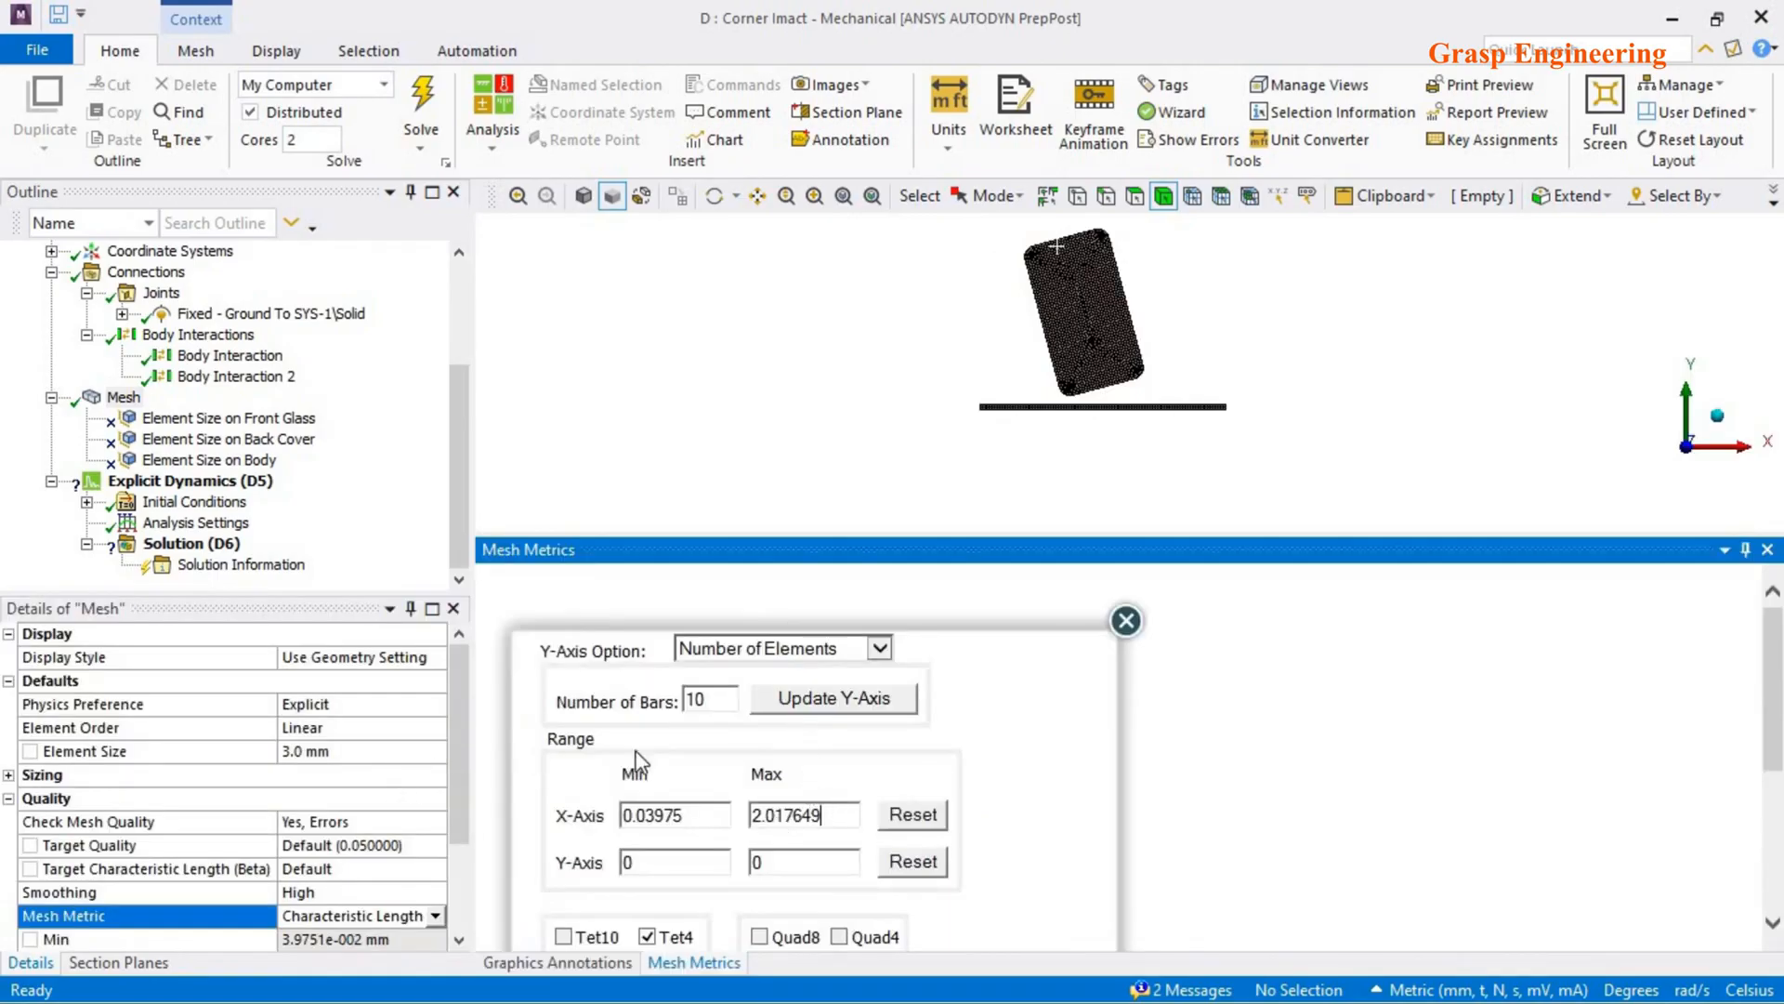
{"action": "double_click", "coordinate": [619, 815]}
{"action": "left_click", "coordinate": [693, 817]}
{"action": "key", "text": "Tab"}
{"action": "type", "text": "0."}
{"action": "left_click", "coordinate": [818, 699]}
{"action": "left_click", "coordinate": [1125, 621]}
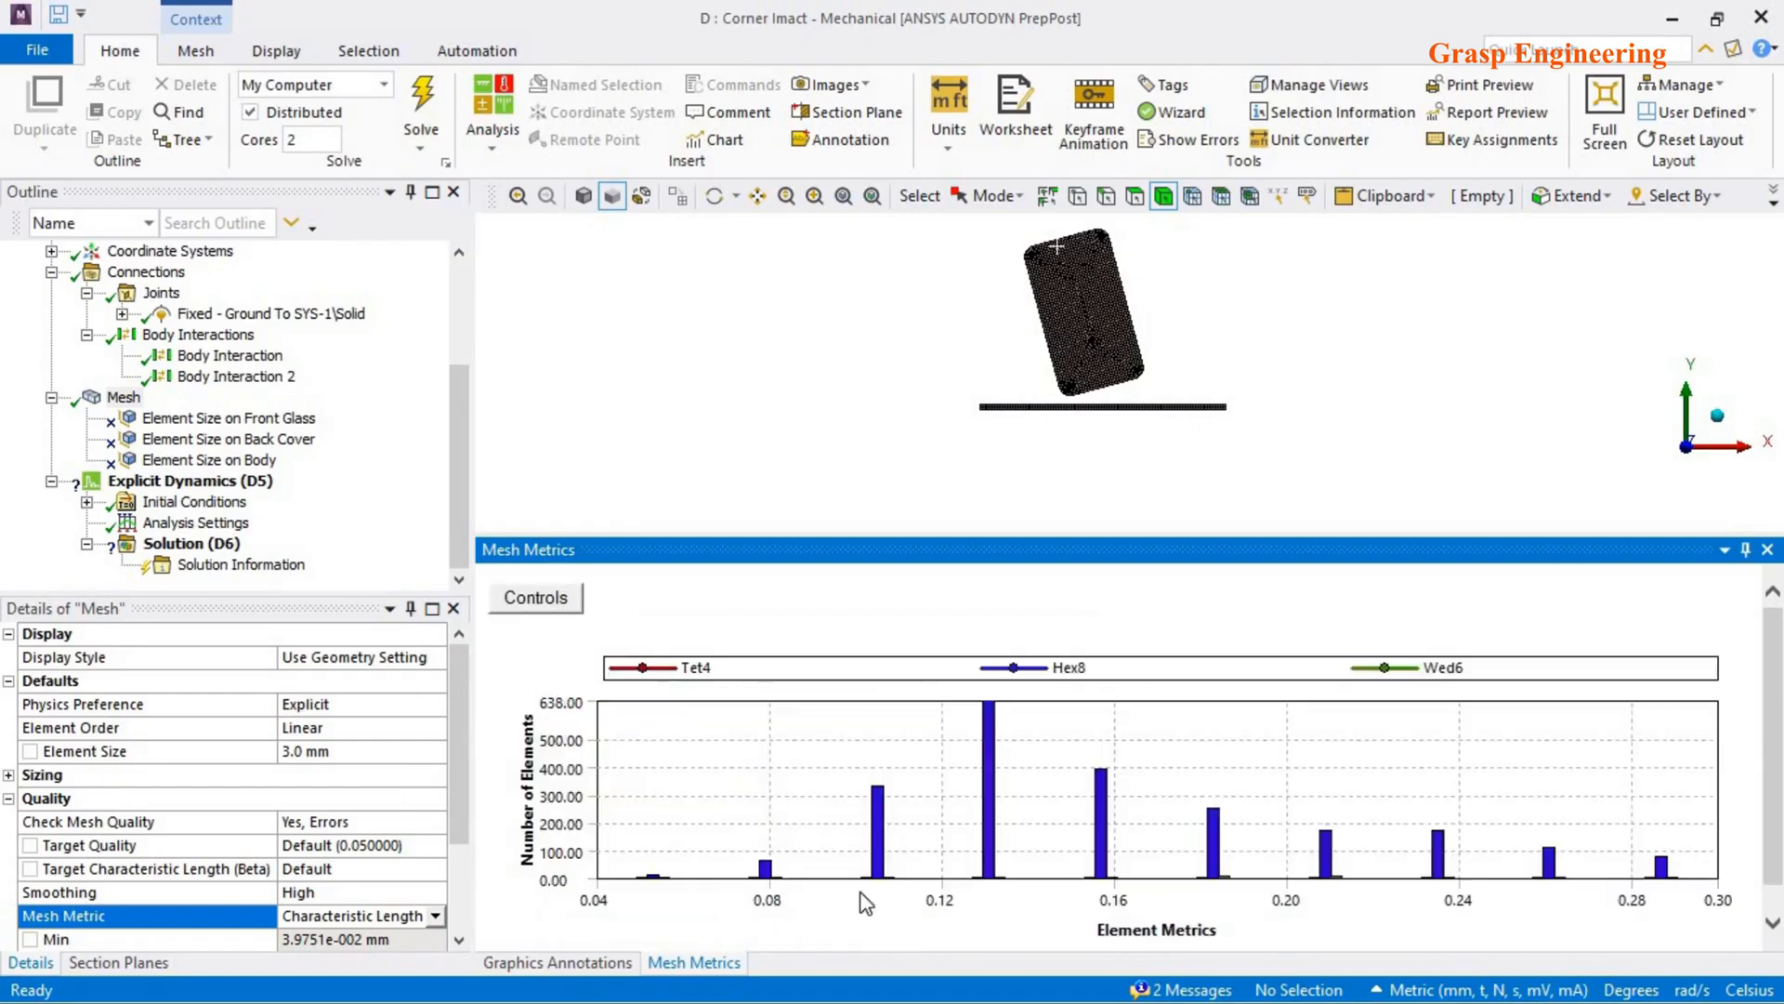
- Highlight the elements in the chart bars near 0.05 and 0.11 mm characteristic length and examine their locations on the phone
{"action": "left_click", "coordinate": [654, 877]}
{"action": "scroll", "coordinate": [1096, 420], "scroll_direction": "up", "scroll_amount": 8}
{"action": "scroll", "coordinate": [1158, 318], "scroll_direction": "up", "scroll_amount": 2}
{"action": "middle_click_drag", "start_coordinate": [1158, 319], "coordinate": [1245, 313]}
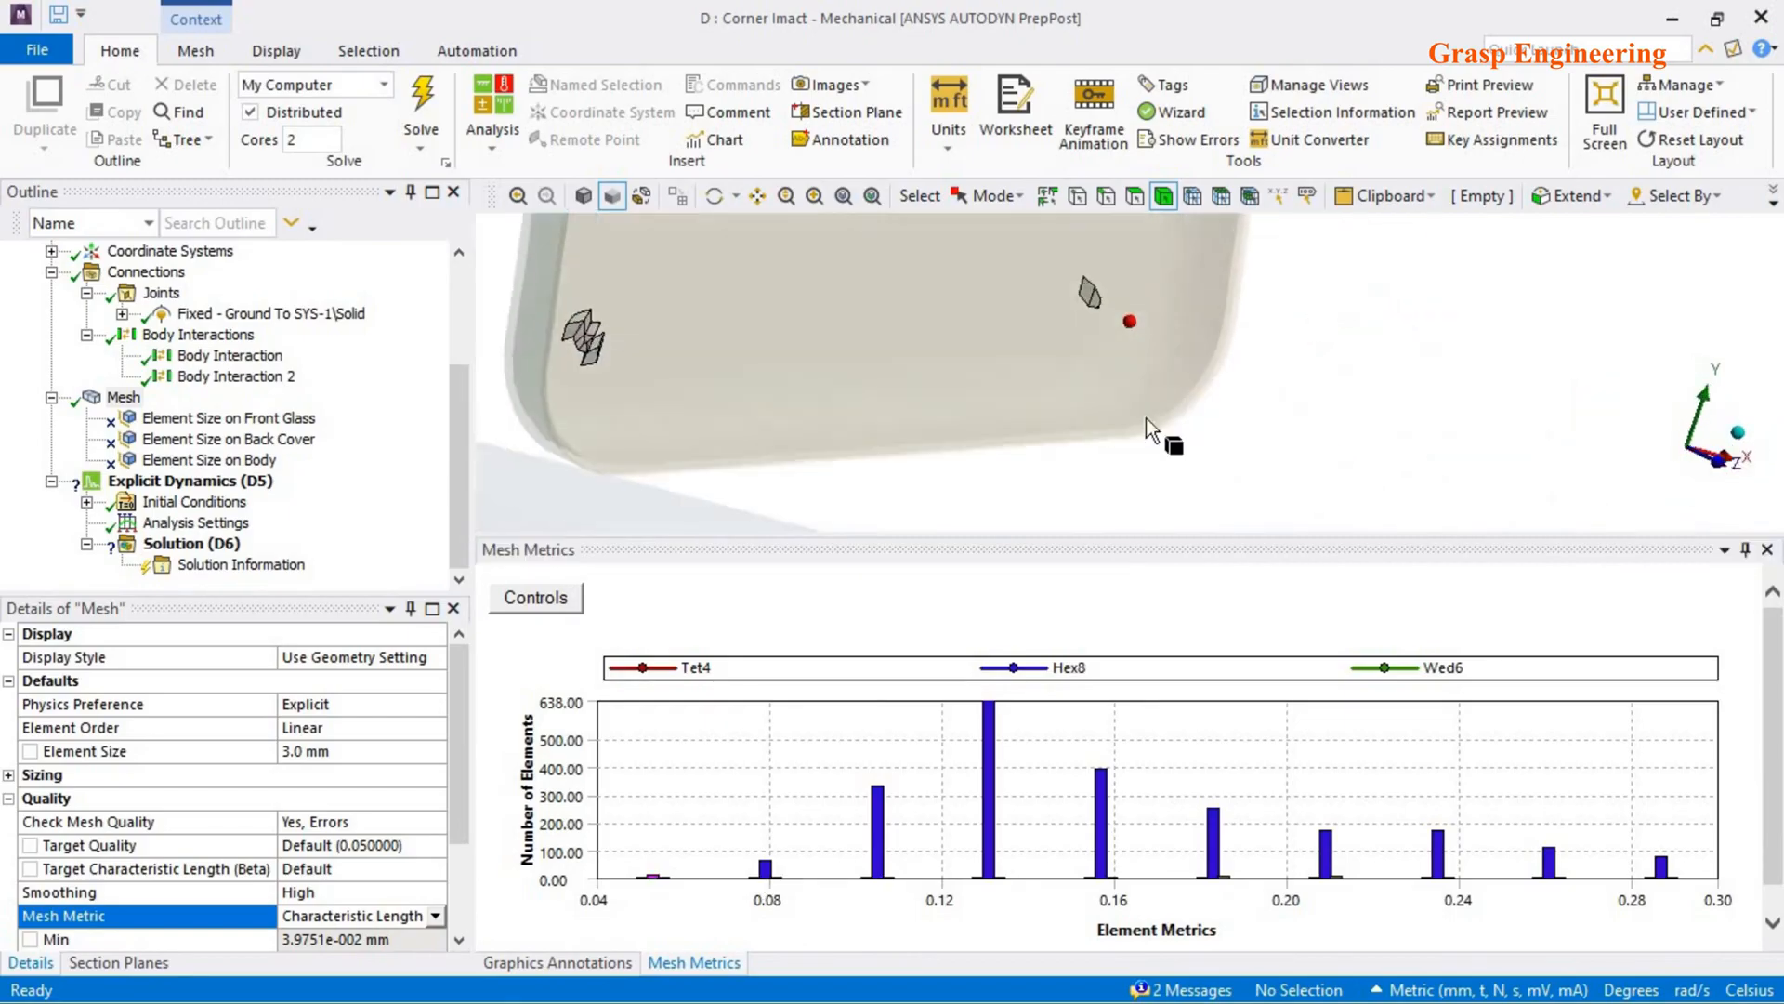
{"action": "left_click", "coordinate": [879, 807]}
{"action": "scroll", "coordinate": [1163, 494], "scroll_direction": "down", "scroll_amount": 7}
{"action": "middle_click_drag", "start_coordinate": [1112, 418], "coordinate": [995, 437]}
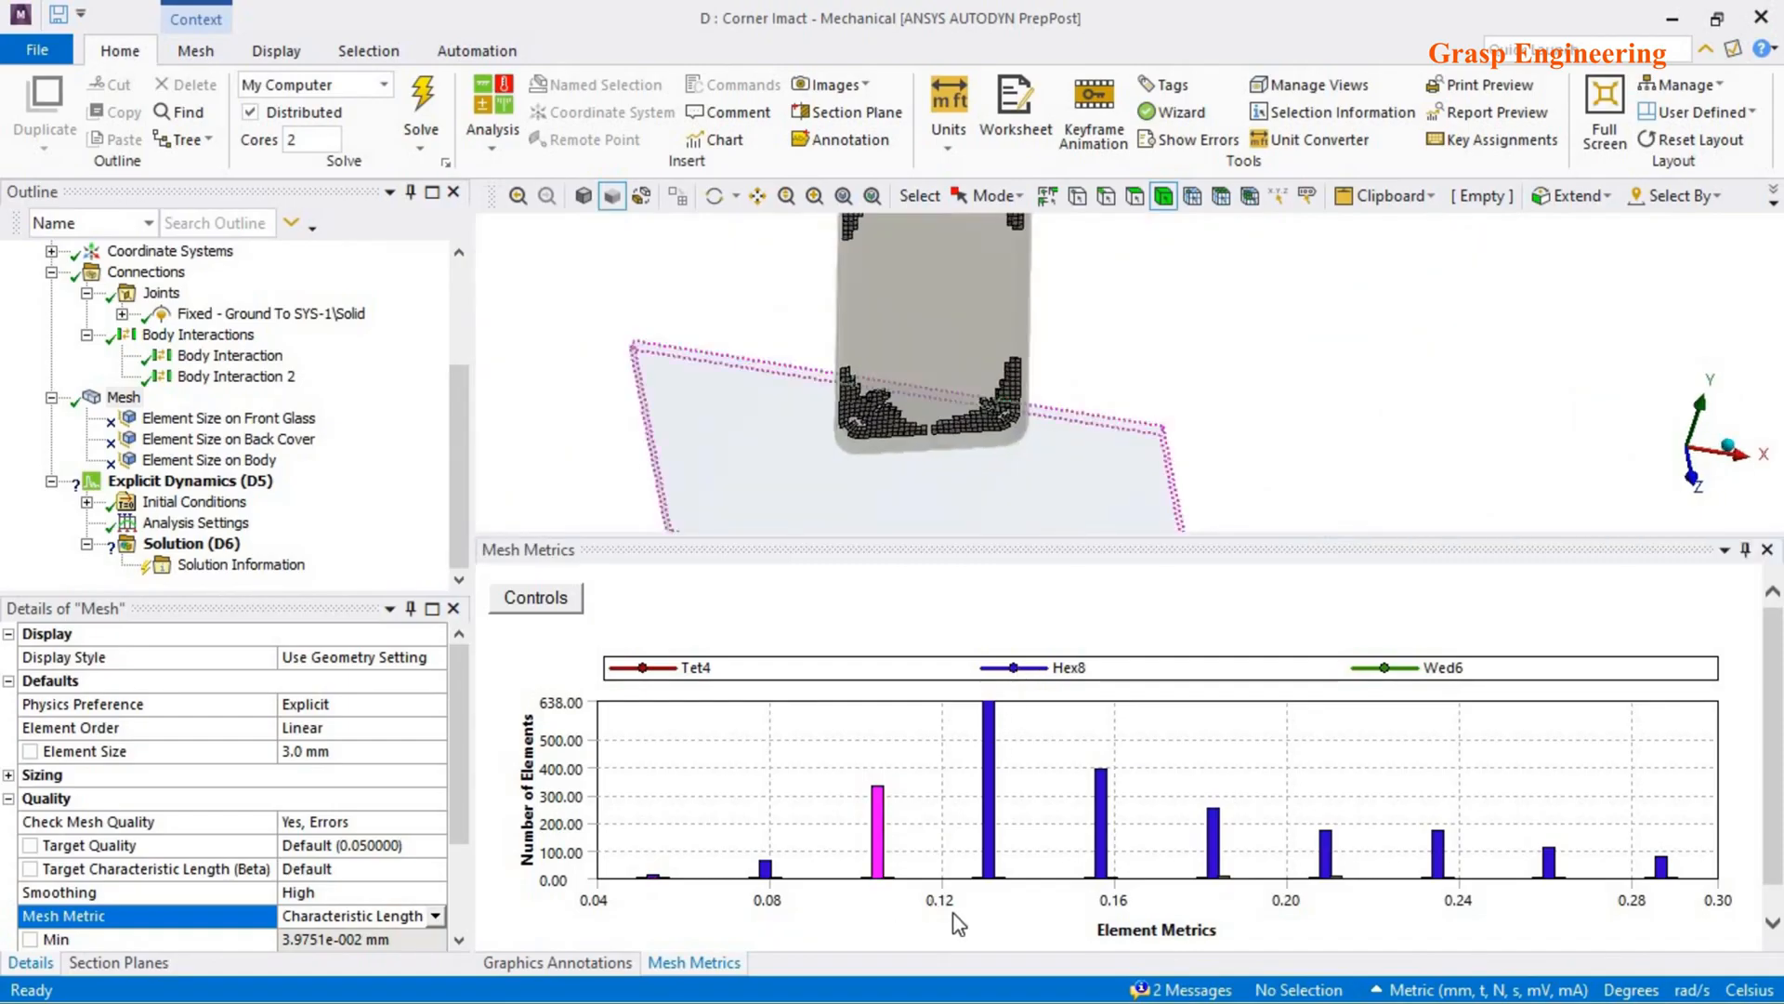
- Highlight the elements in the bars near 0.13 and 0.18 mm characteristic length and examine where they lie
{"action": "left_click", "coordinate": [989, 853]}
{"action": "scroll", "coordinate": [1110, 469], "scroll_direction": "down", "scroll_amount": 3}
{"action": "middle_click_drag", "start_coordinate": [1111, 469], "coordinate": [1148, 414]}
{"action": "left_click", "coordinate": [259, 476]}
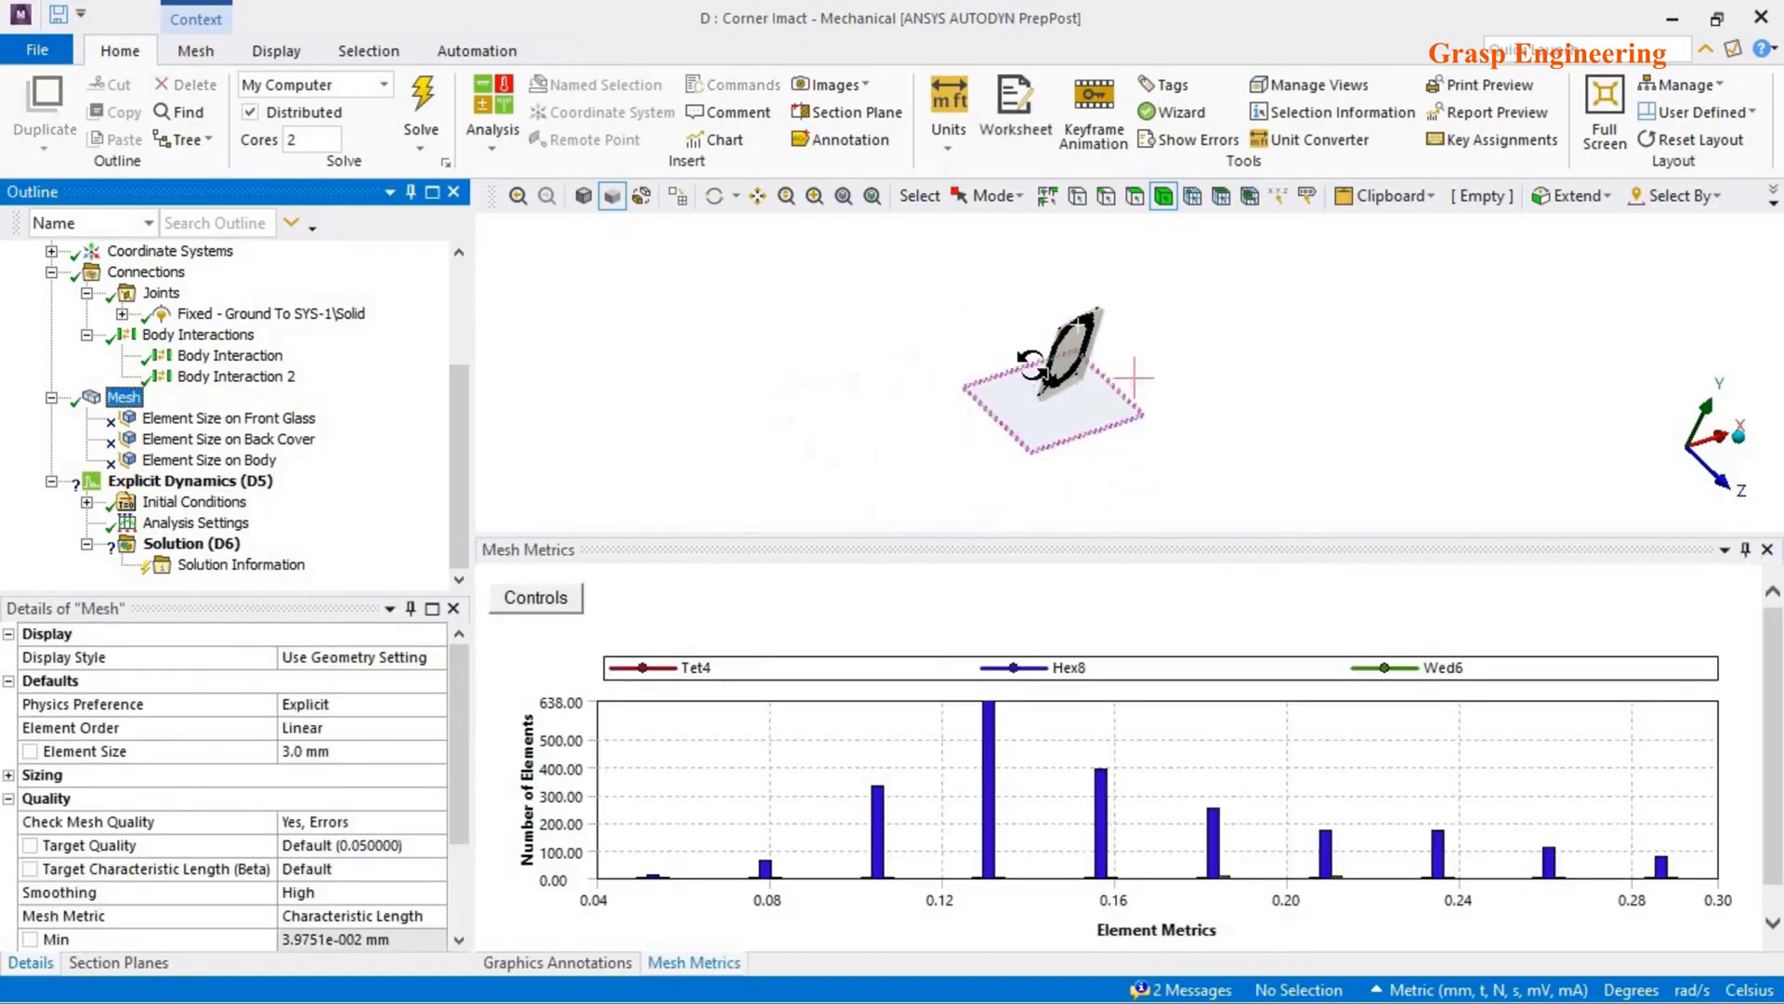
{"action": "middle_click_drag", "start_coordinate": [1135, 378], "coordinate": [1143, 372]}
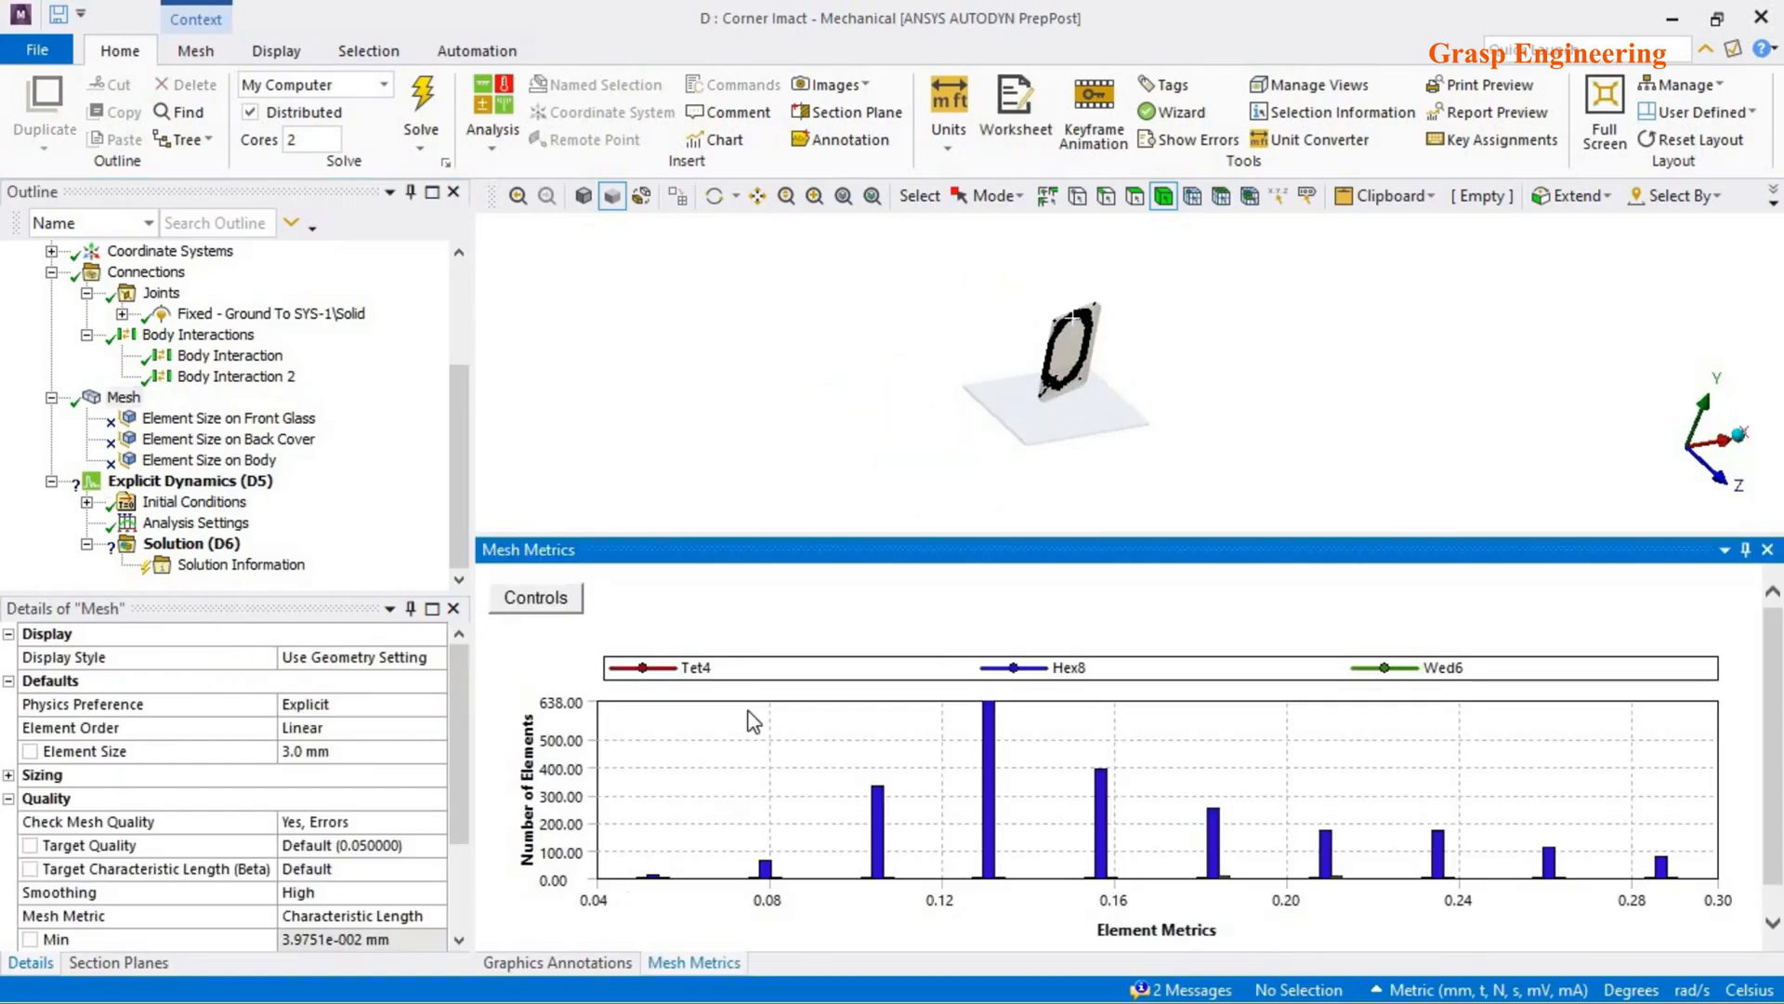
{"action": "scroll", "coordinate": [1065, 468], "scroll_direction": "up", "scroll_amount": 7}
{"action": "left_click", "coordinate": [1212, 746]}
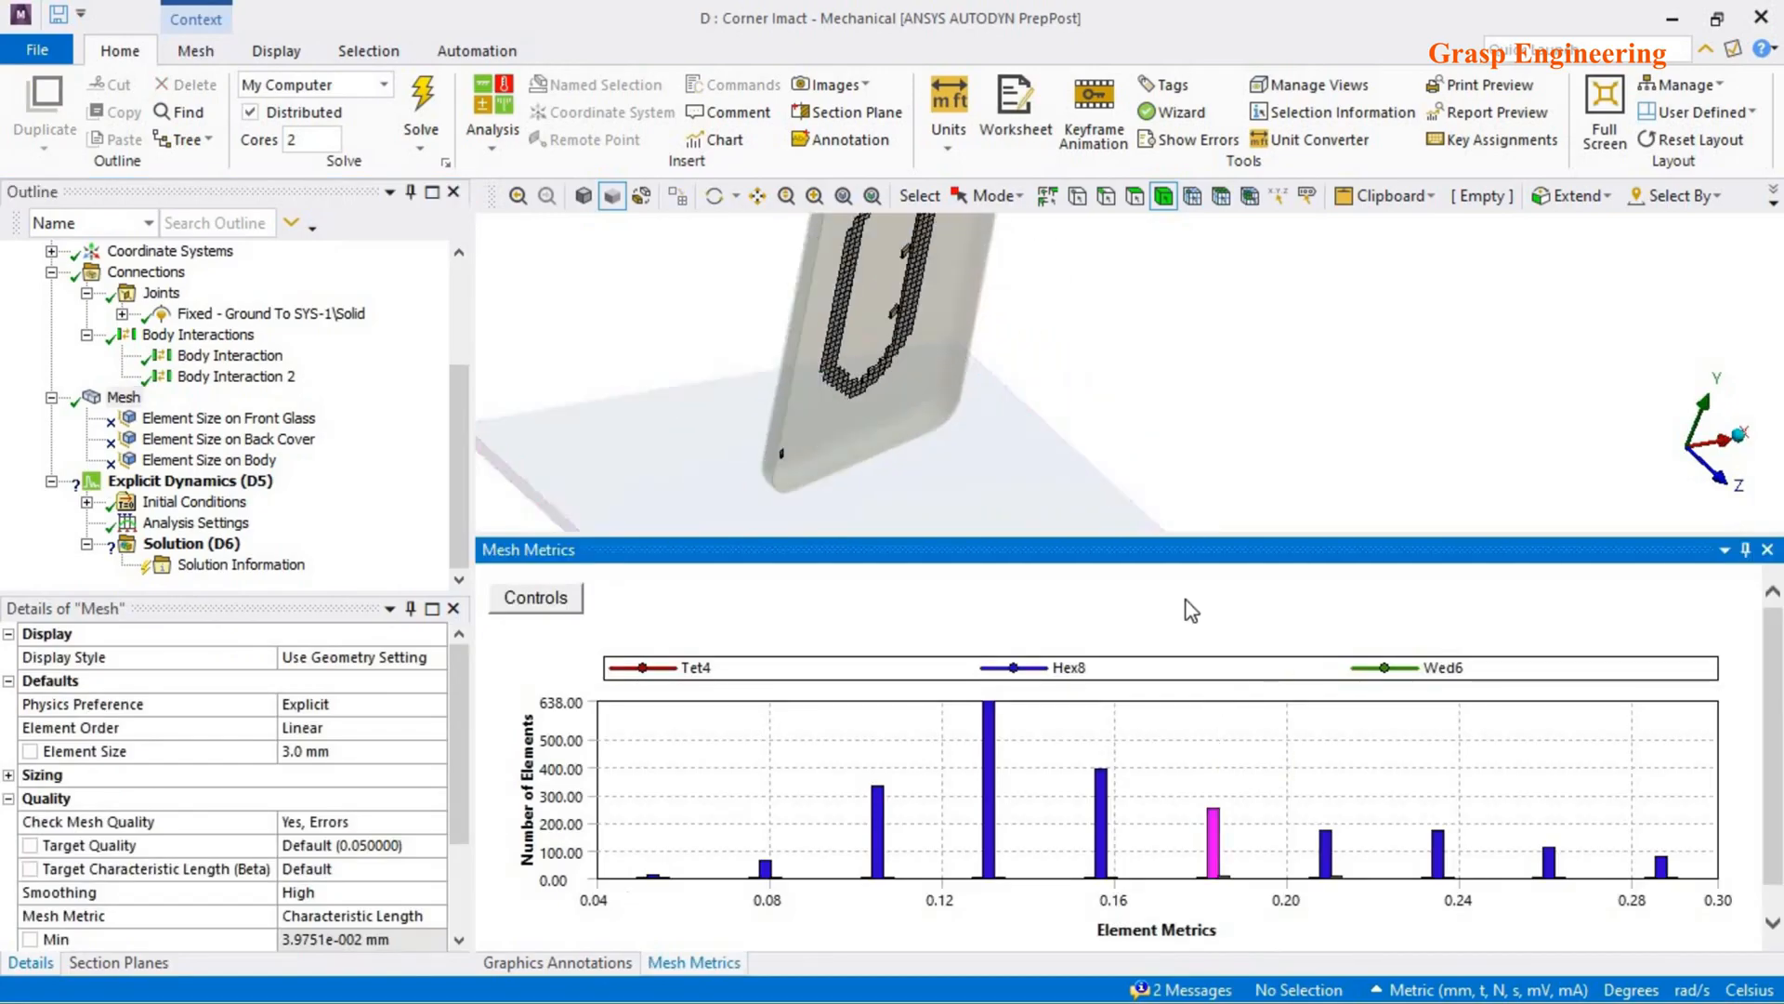
{"action": "scroll", "coordinate": [1275, 402], "scroll_direction": "down", "scroll_amount": 7}
{"action": "scroll", "coordinate": [182, 353], "scroll_direction": "up", "scroll_amount": 3}
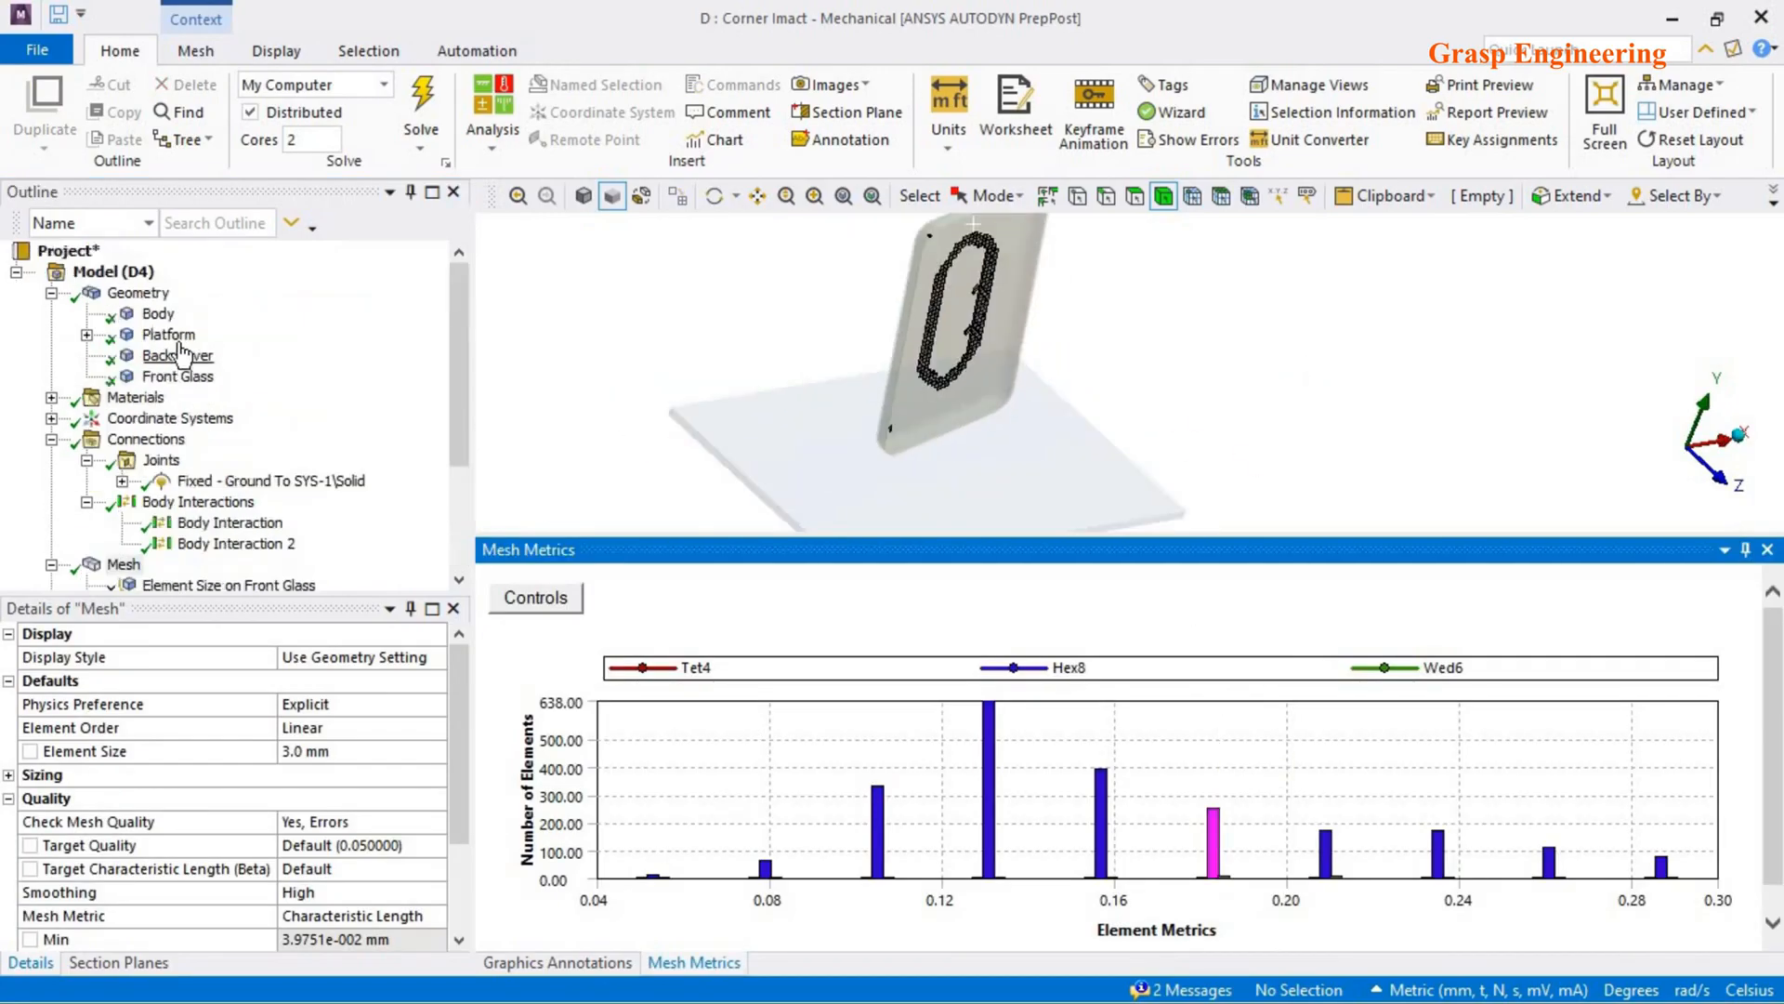
- Hide the front glass to expose the phone body behind it
{"action": "left_click", "coordinate": [171, 334]}
{"action": "right_click", "coordinate": [969, 314]}
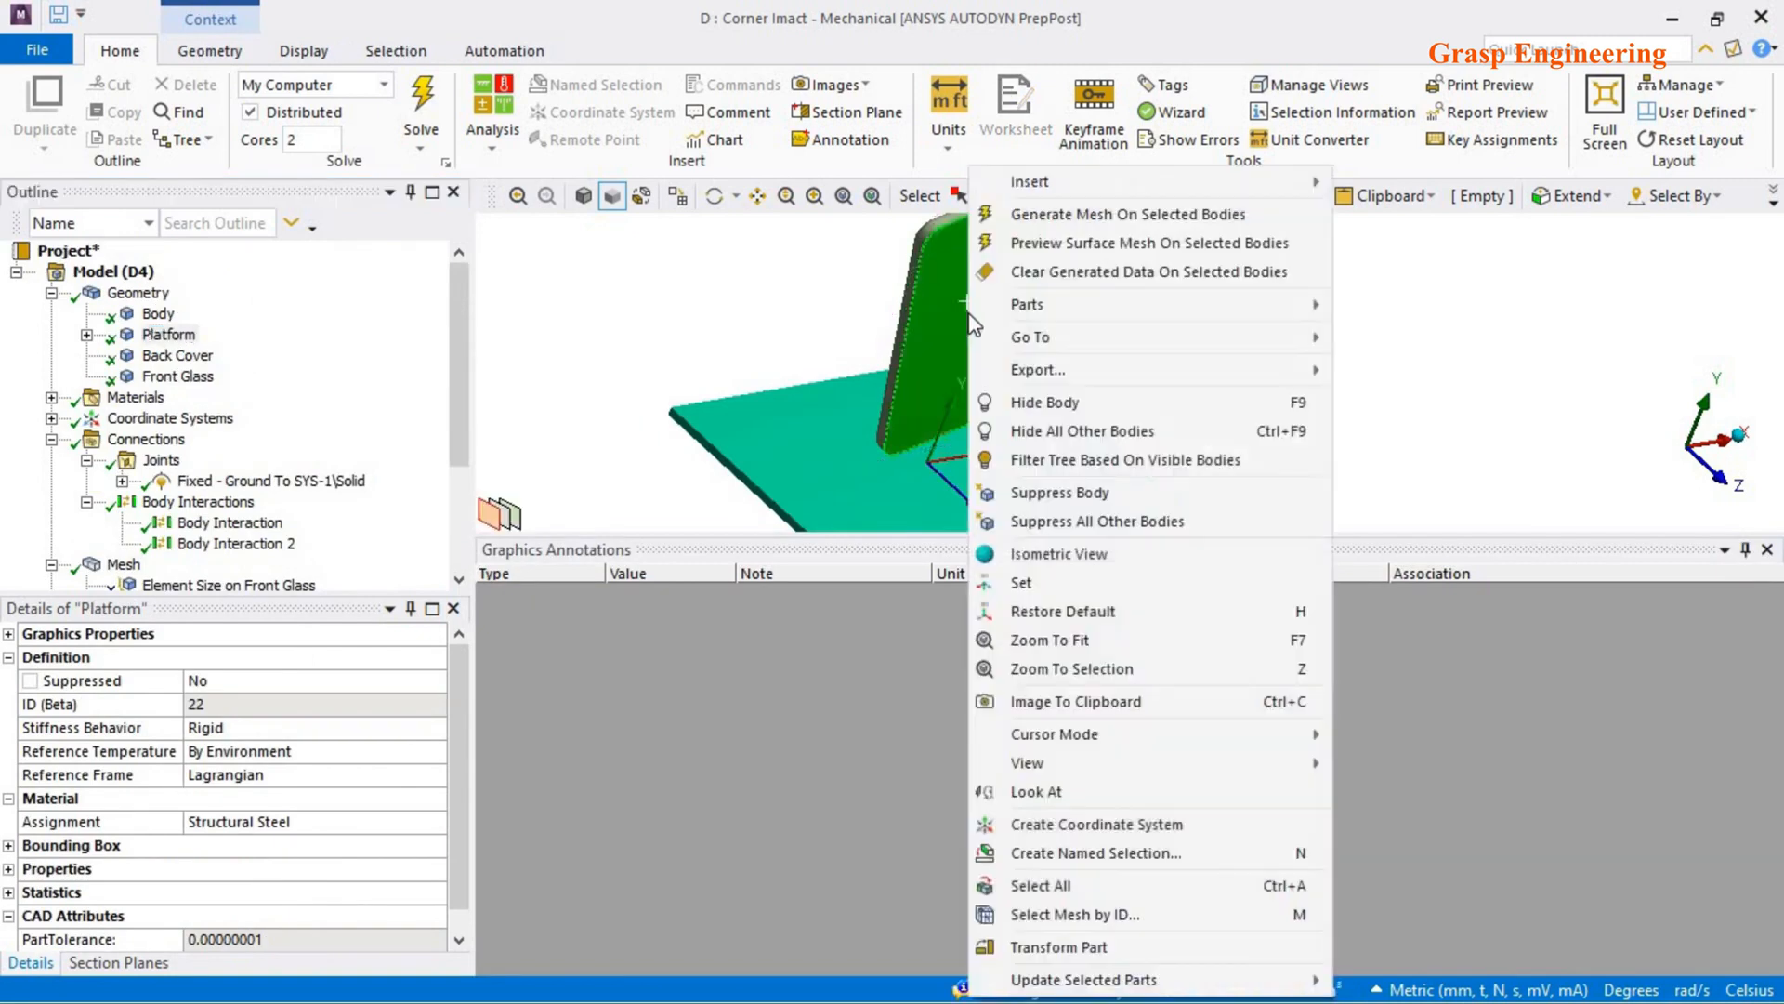
{"action": "left_click", "coordinate": [1043, 401]}
- Insert a mesh method on the exposed phone body and set it to MultiZone
{"action": "right_click", "coordinate": [993, 314]}
{"action": "mouse_move", "coordinate": [1140, 126]}
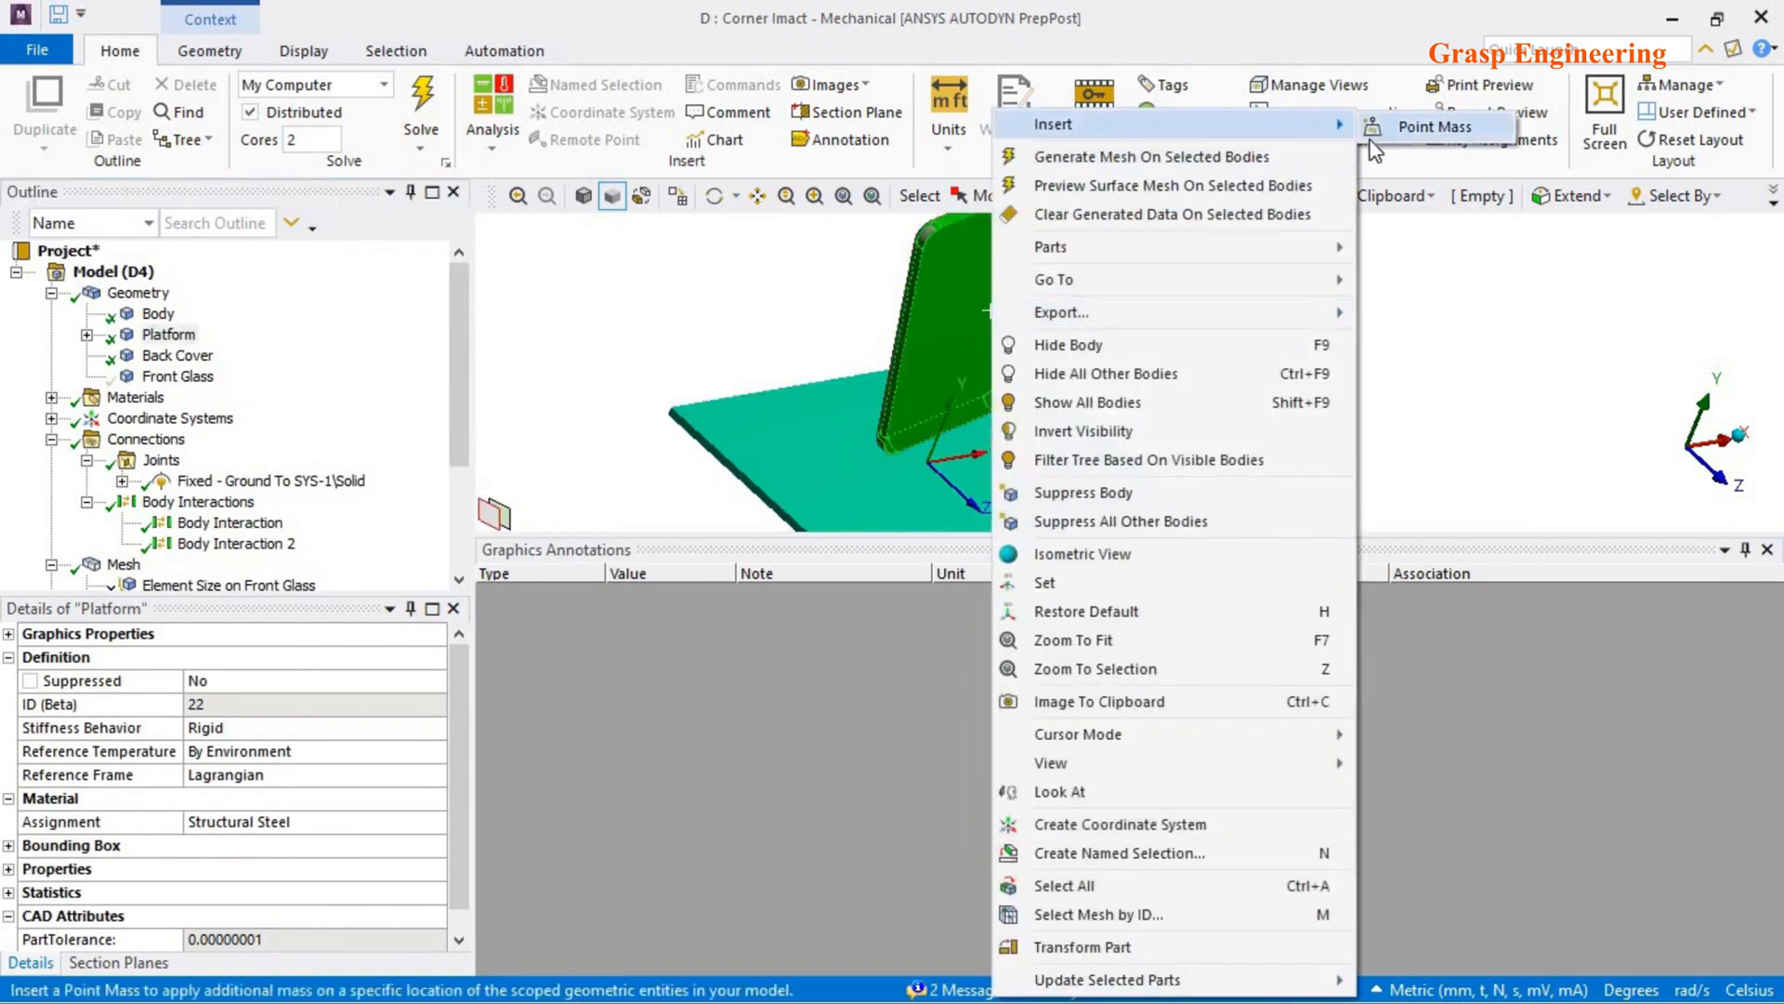
{"action": "left_click", "coordinate": [130, 567]}
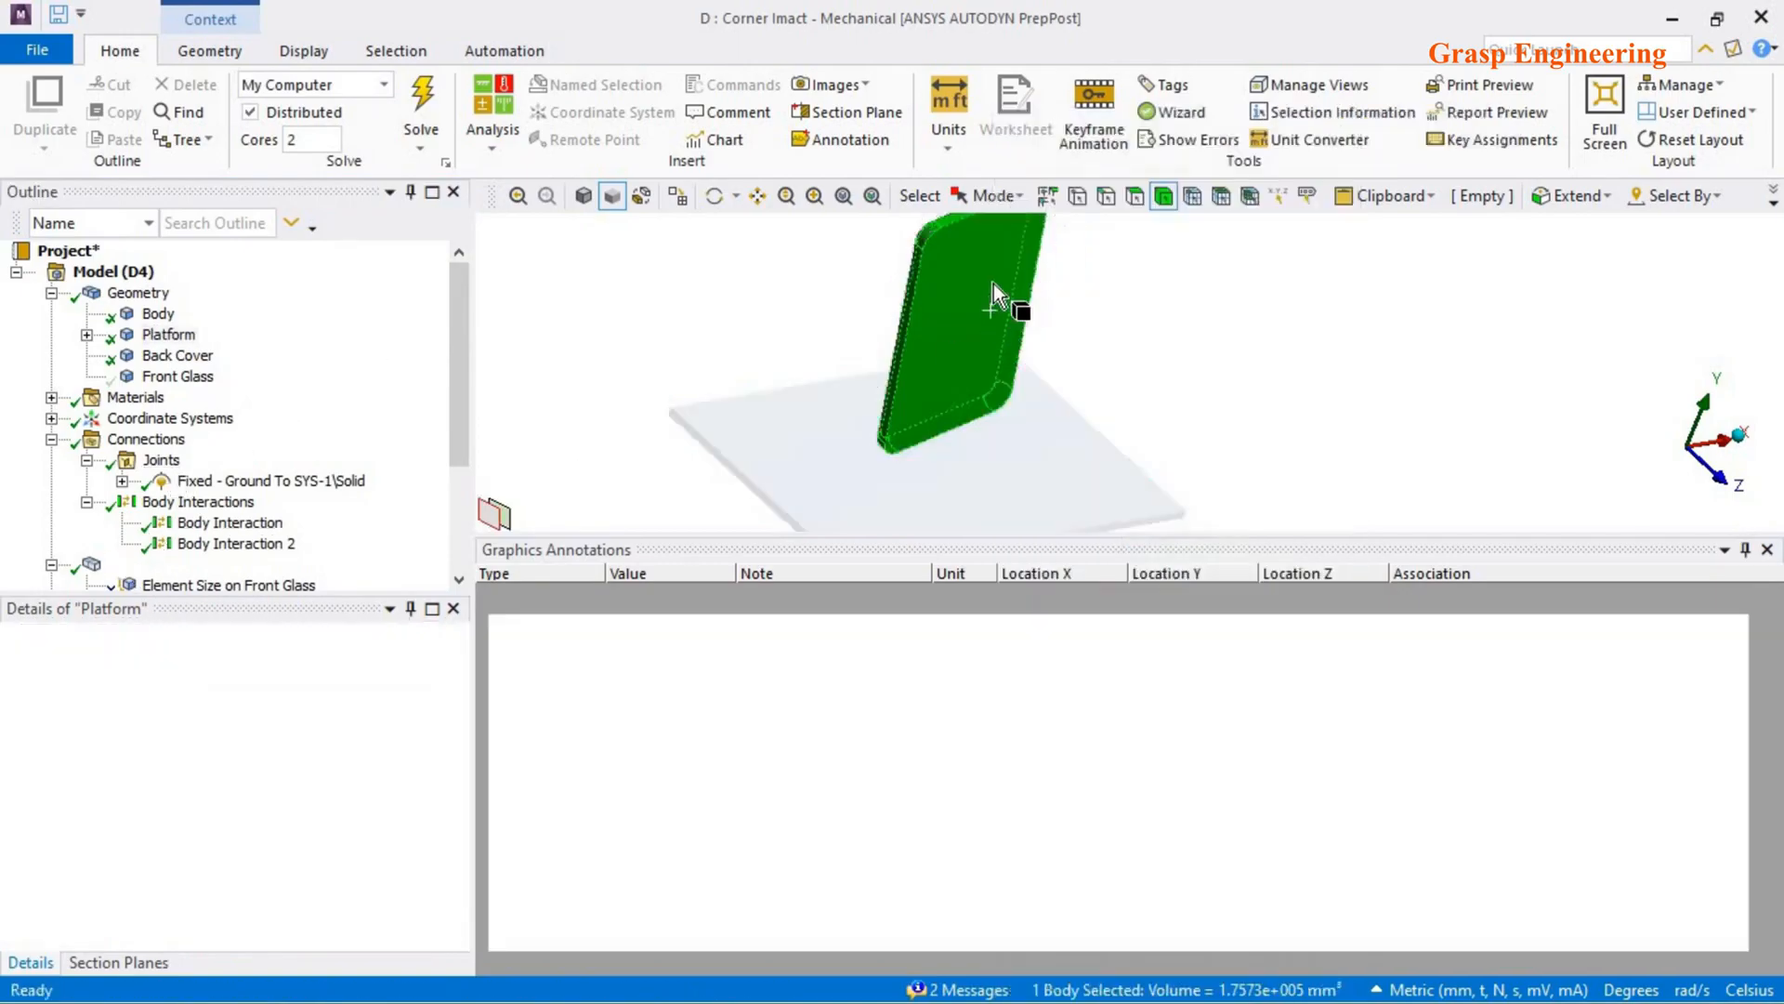
{"action": "right_click", "coordinate": [995, 297]}
{"action": "mouse_move", "coordinate": [1055, 156]}
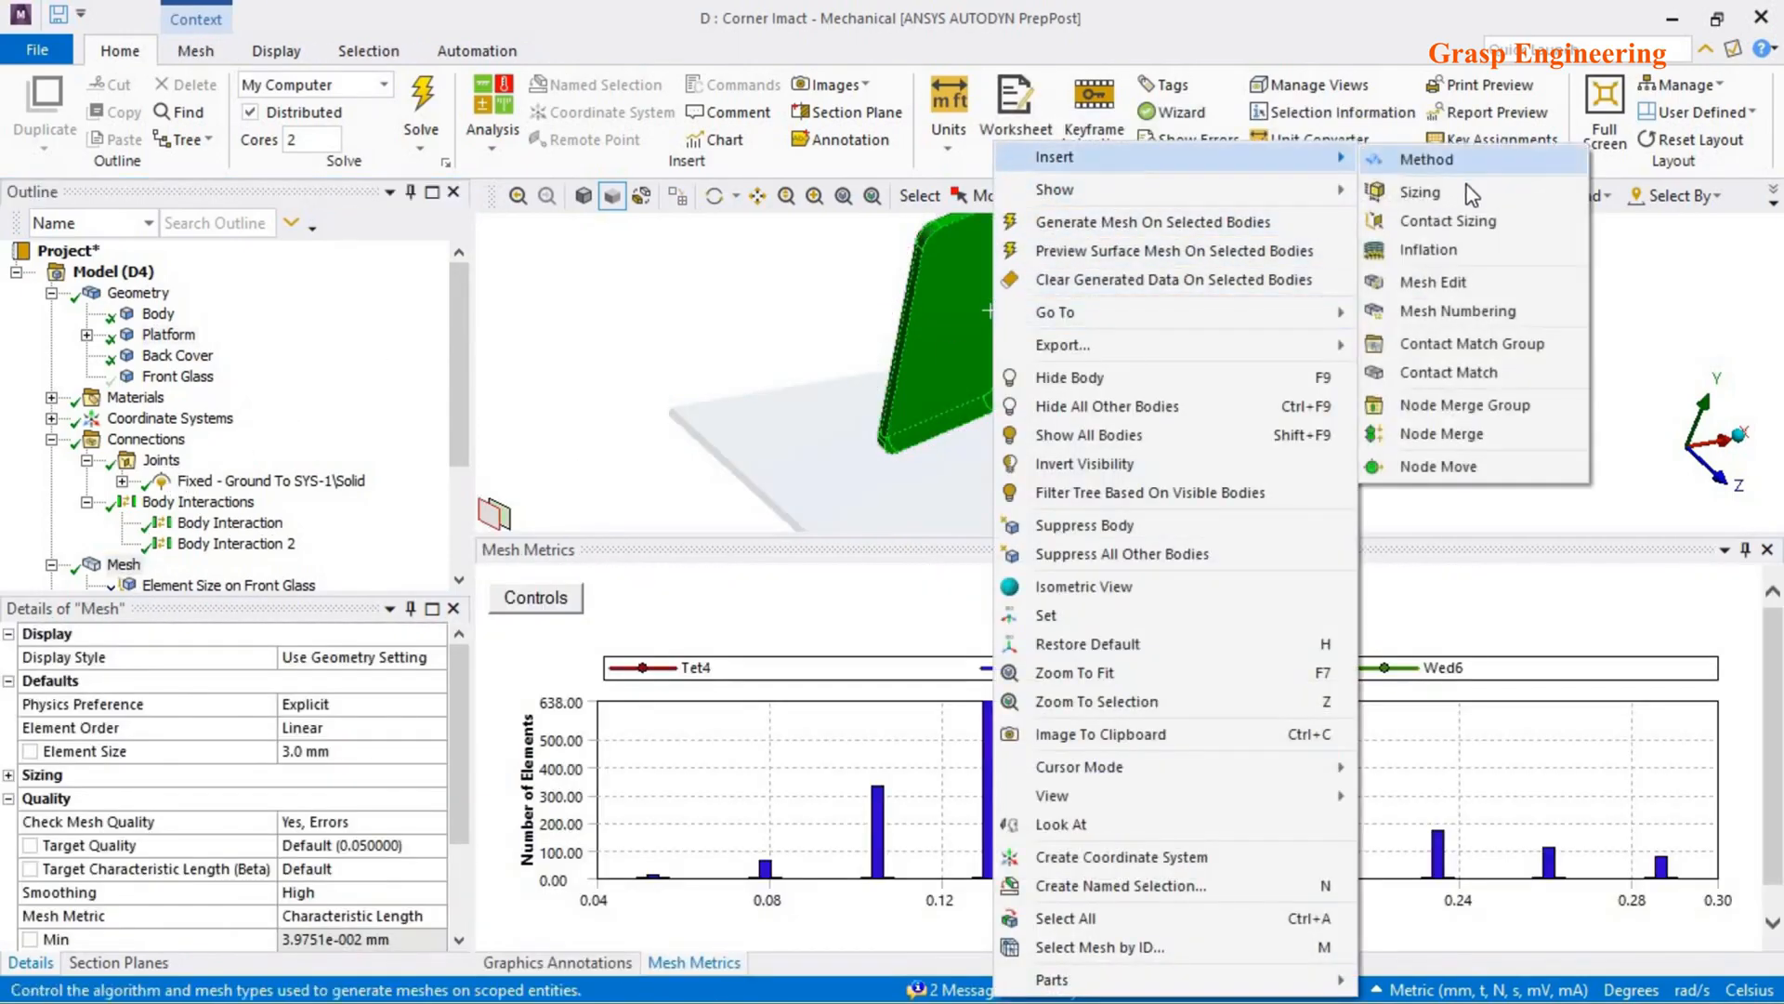
{"action": "left_click", "coordinate": [1431, 159]}
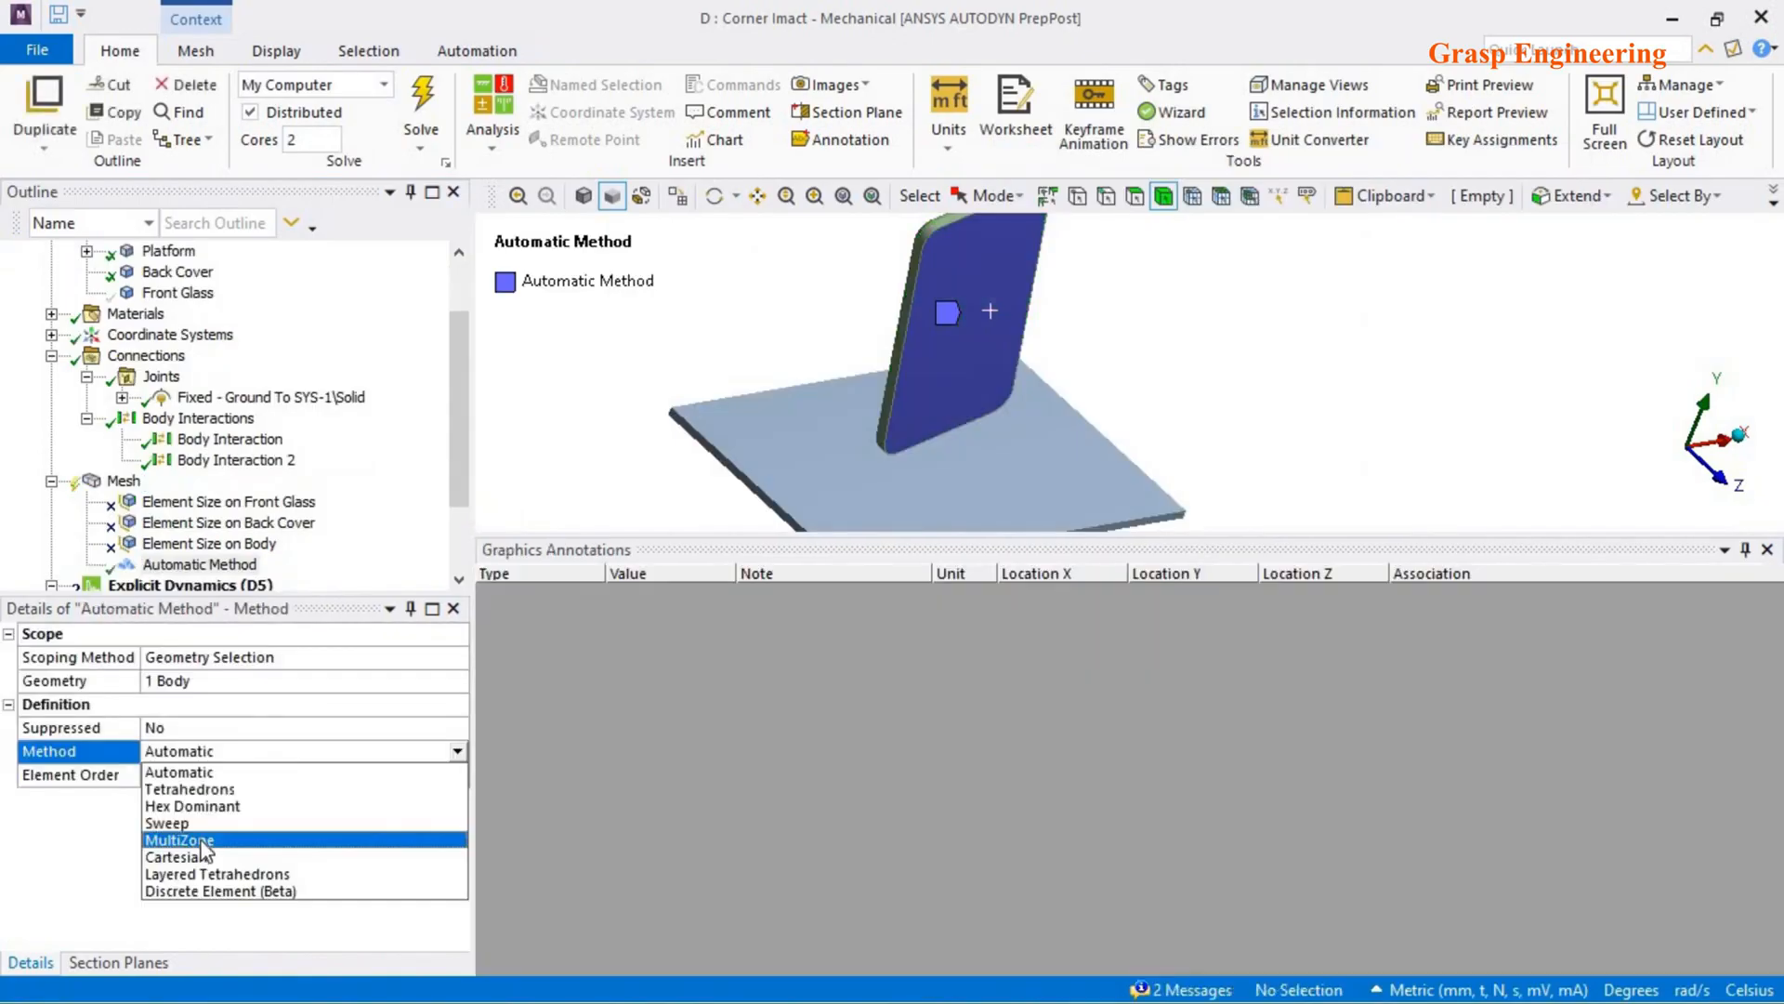
{"action": "left_click", "coordinate": [204, 842]}
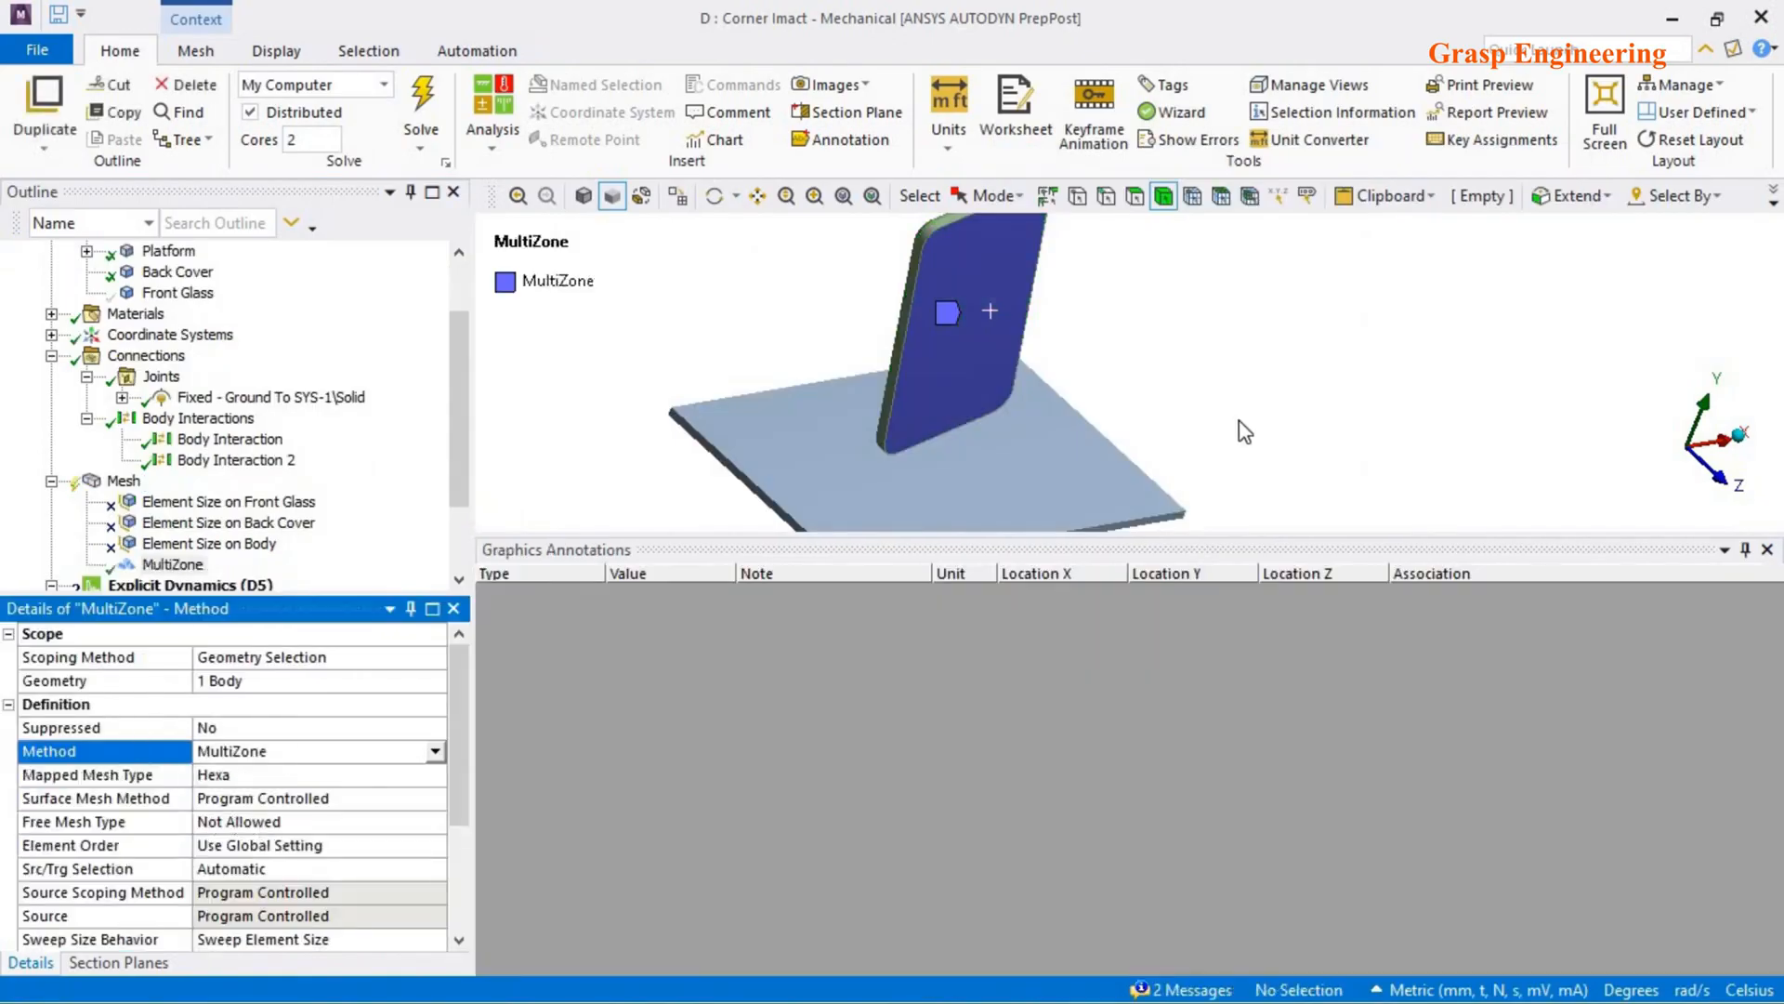
- Show all bodies of the model, including the hidden front glass
{"action": "scroll", "coordinate": [1258, 394], "scroll_direction": "down", "scroll_amount": 6}
{"action": "right_click", "coordinate": [876, 309]}
{"action": "left_click", "coordinate": [1068, 385]}
{"action": "scroll", "coordinate": [762, 425], "scroll_direction": "down", "scroll_amount": 1}
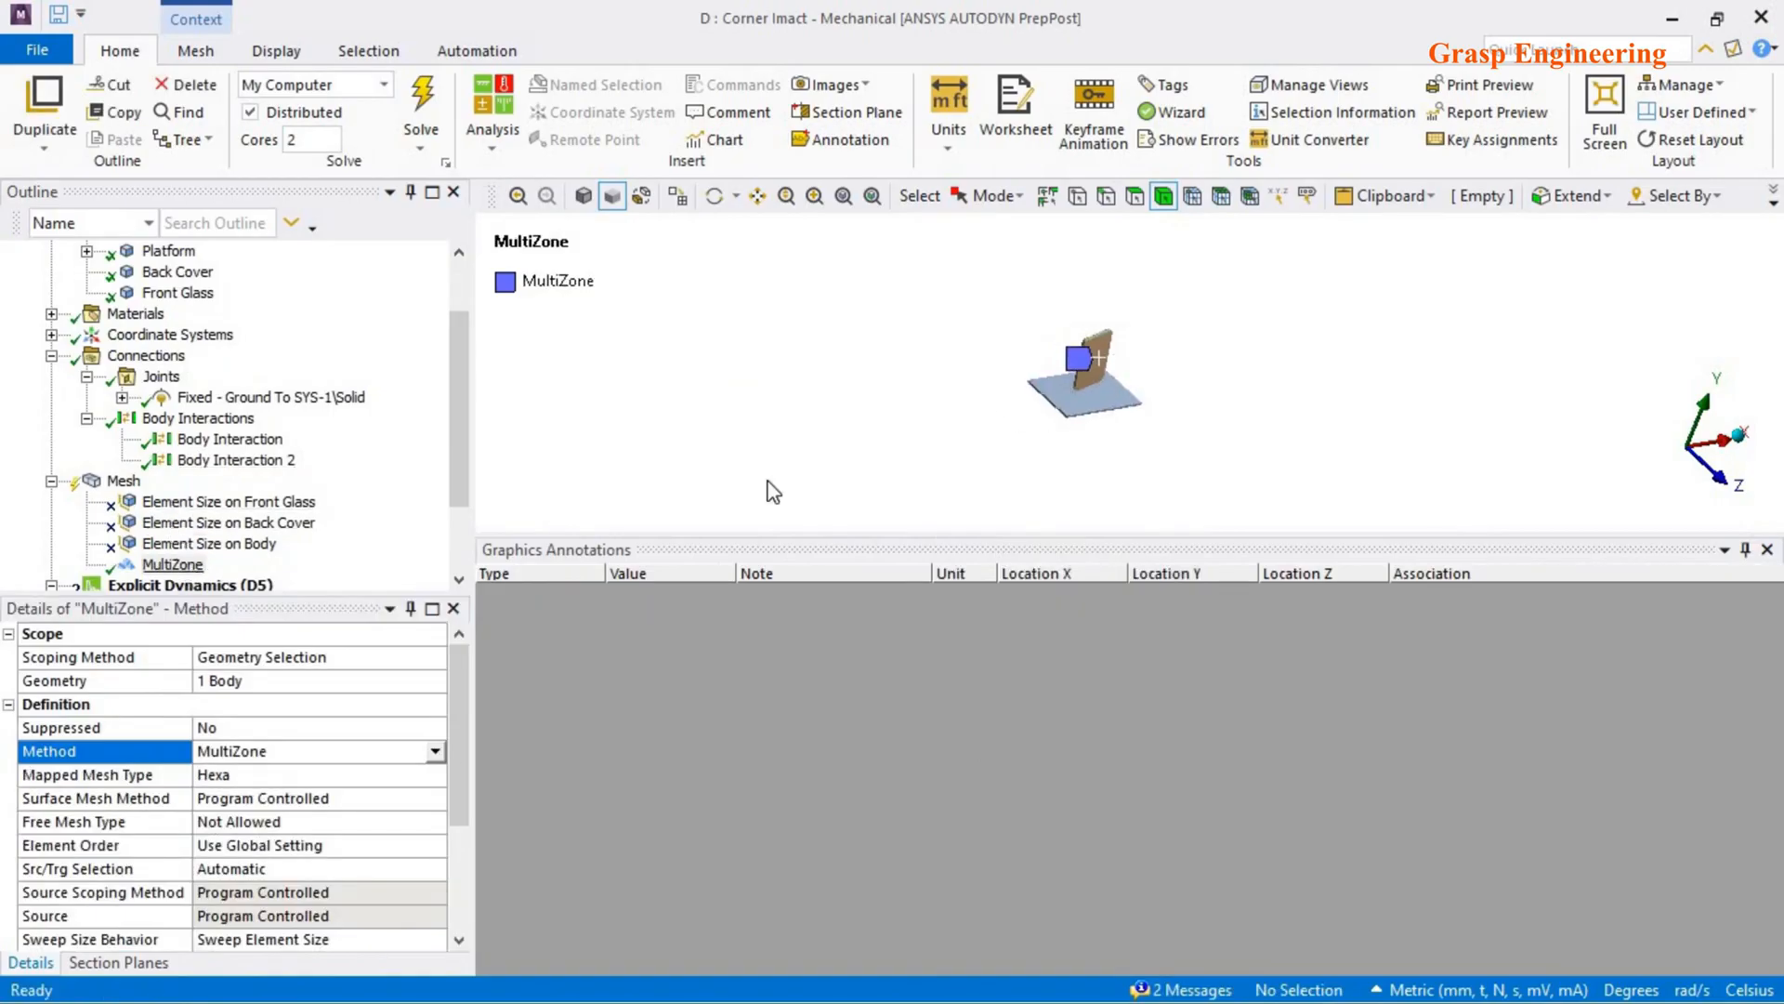
{"action": "scroll", "coordinate": [1101, 409], "scroll_direction": "up", "scroll_amount": 6}
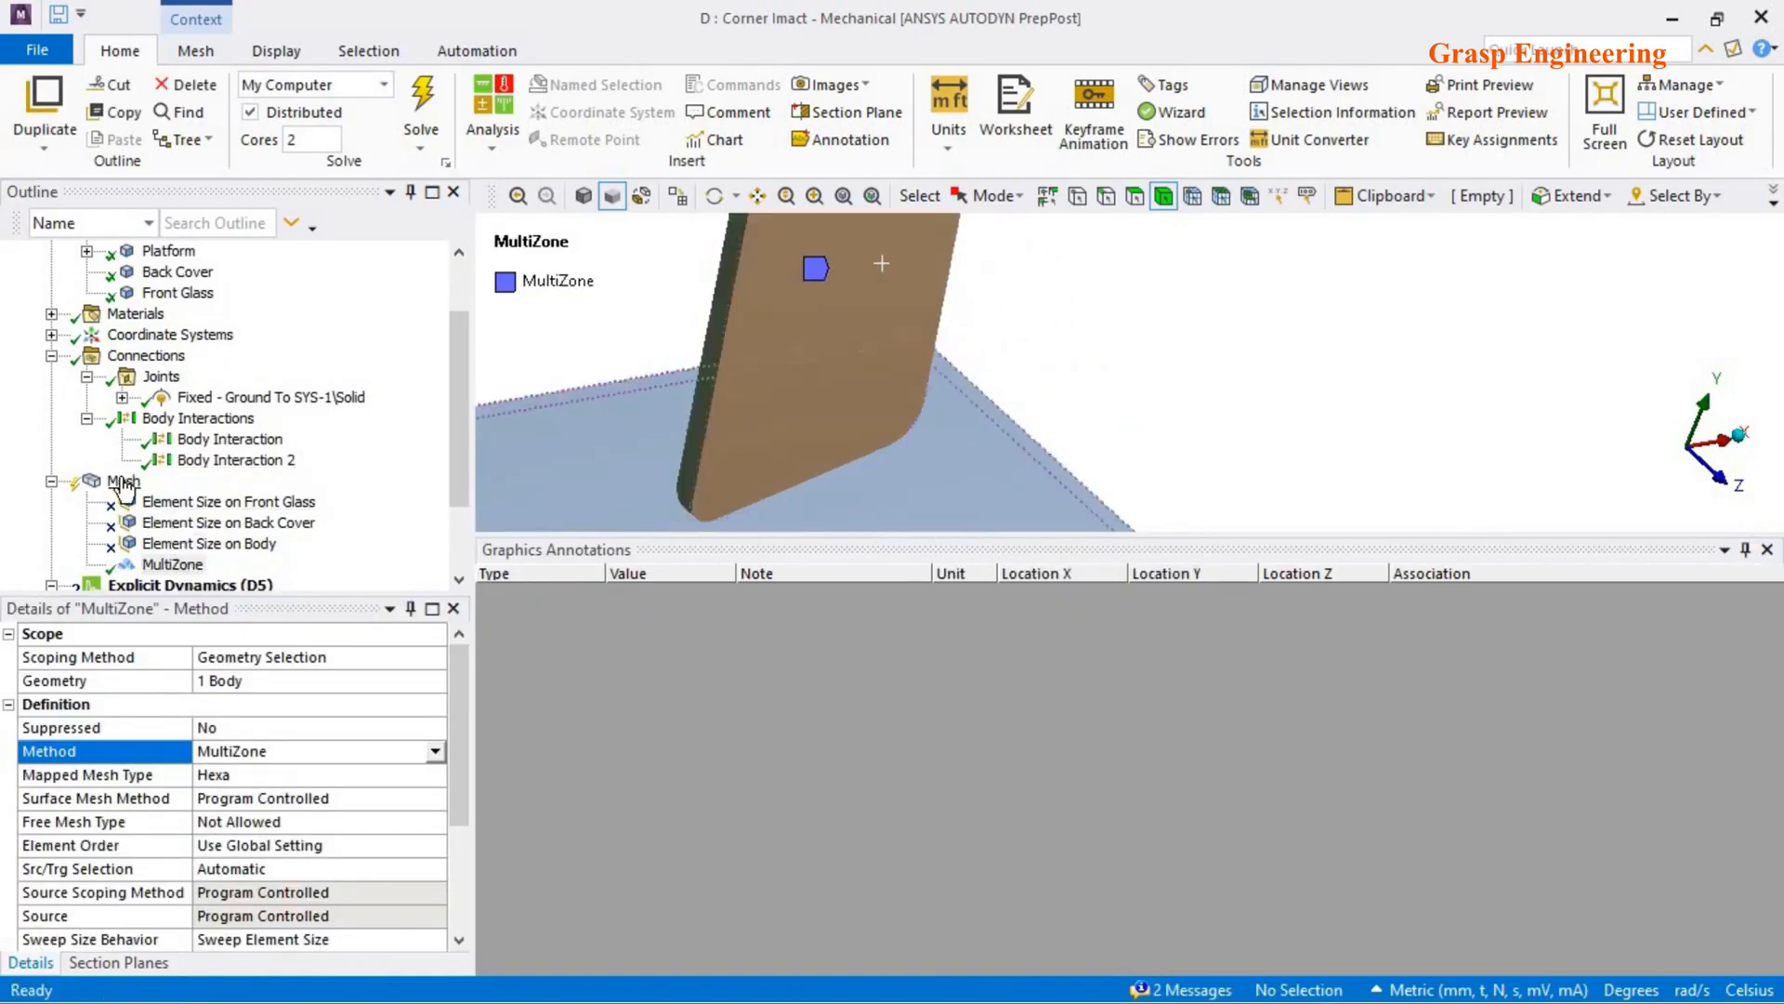
- Hide the front glass and clear the generated mesh data on the phone body behind it
{"action": "left_click", "coordinate": [123, 481]}
{"action": "right_click", "coordinate": [258, 479]}
{"action": "left_click", "coordinate": [816, 398]}
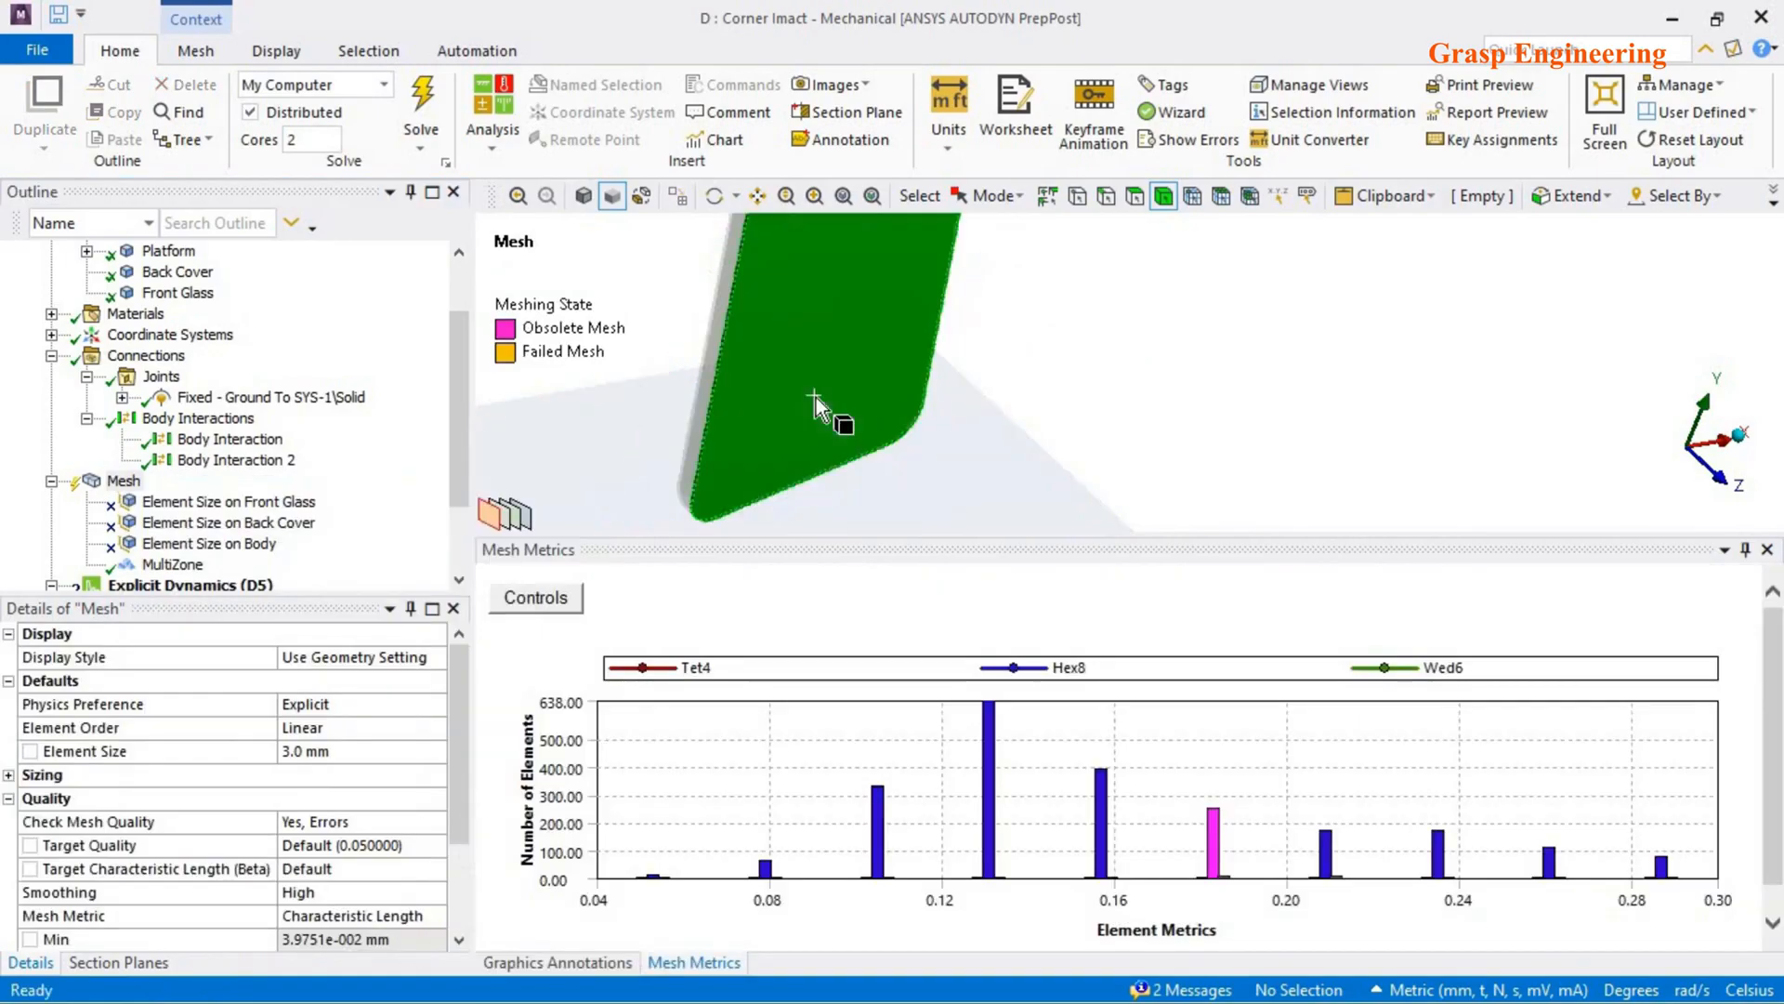
{"action": "left_click", "coordinate": [816, 398]}
{"action": "right_click", "coordinate": [816, 398]}
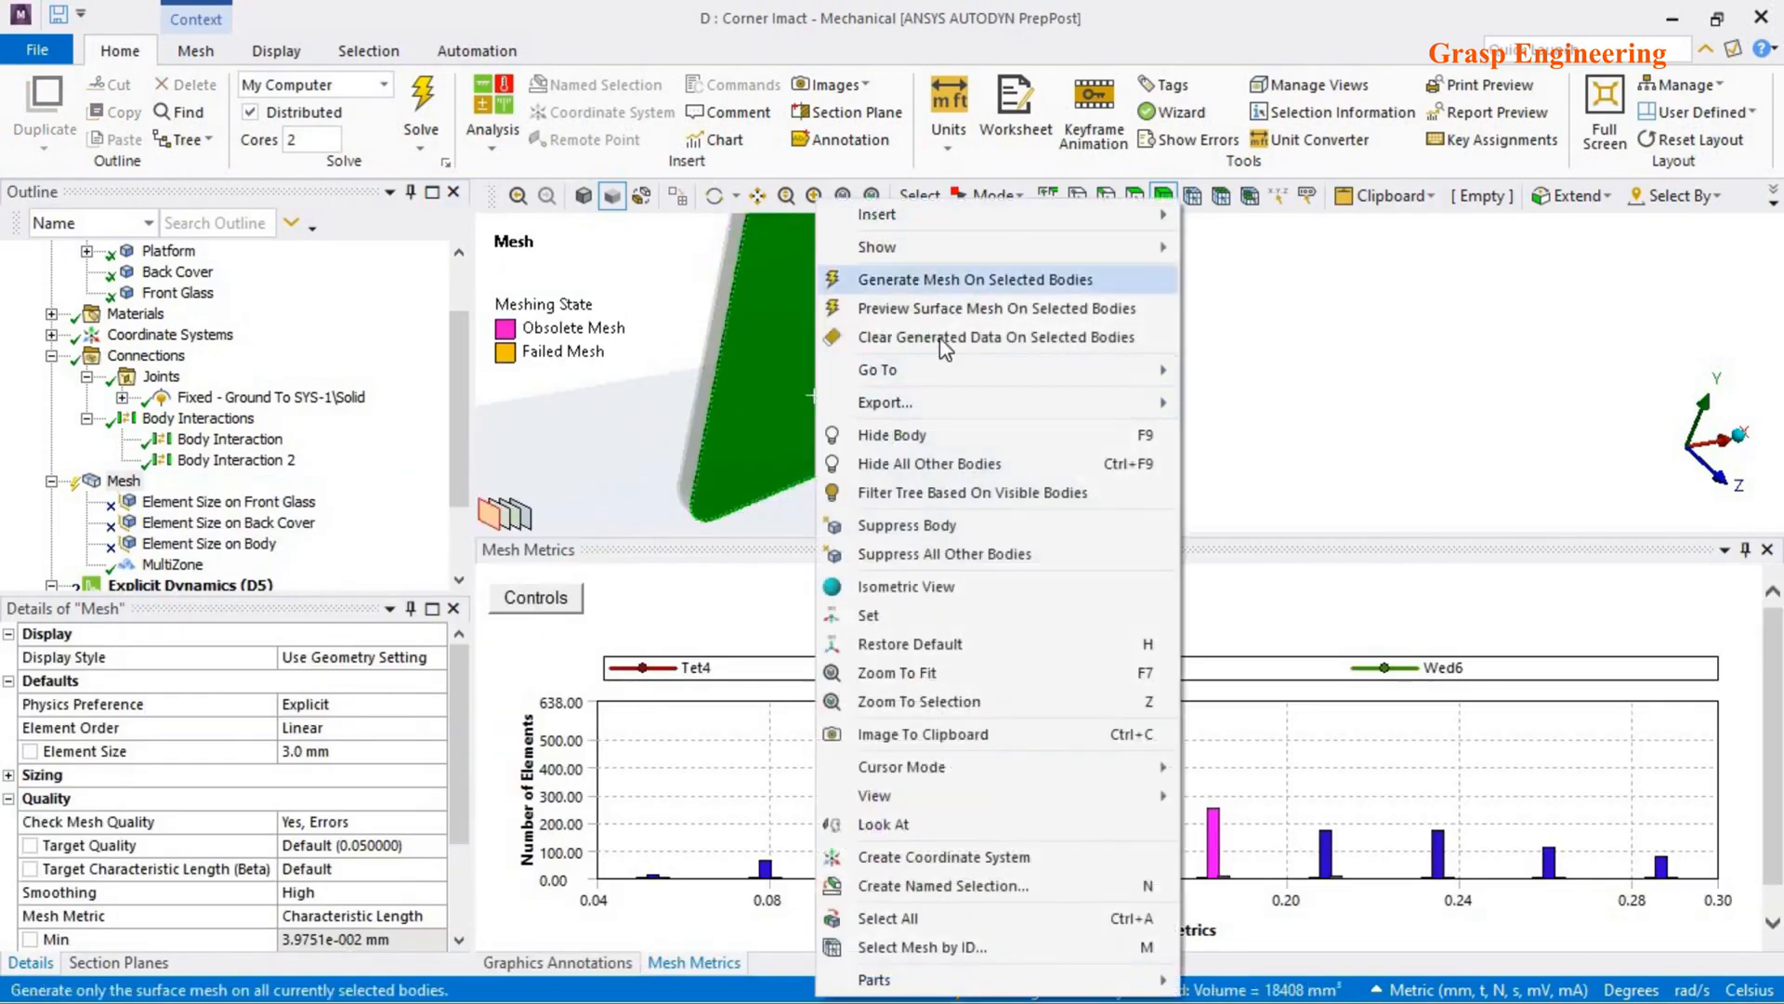
{"action": "left_click", "coordinate": [892, 435]}
{"action": "right_click", "coordinate": [816, 350]}
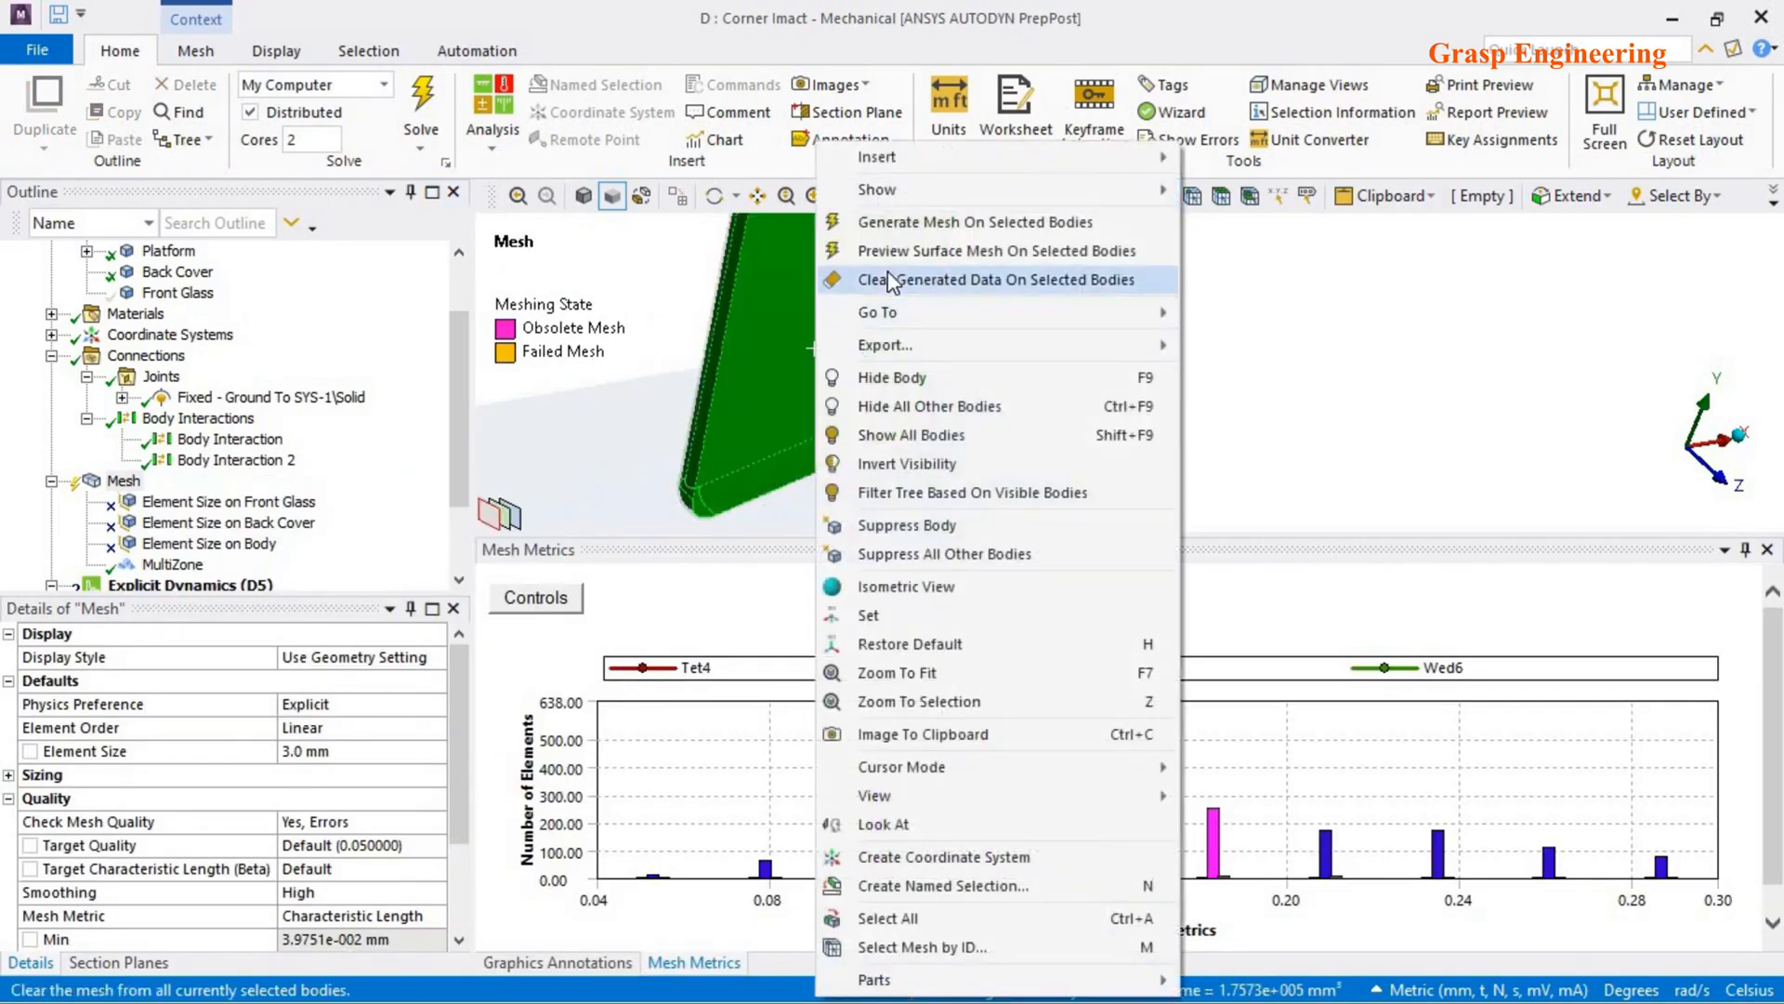
{"action": "left_click", "coordinate": [890, 280]}
{"action": "left_click", "coordinate": [976, 605]}
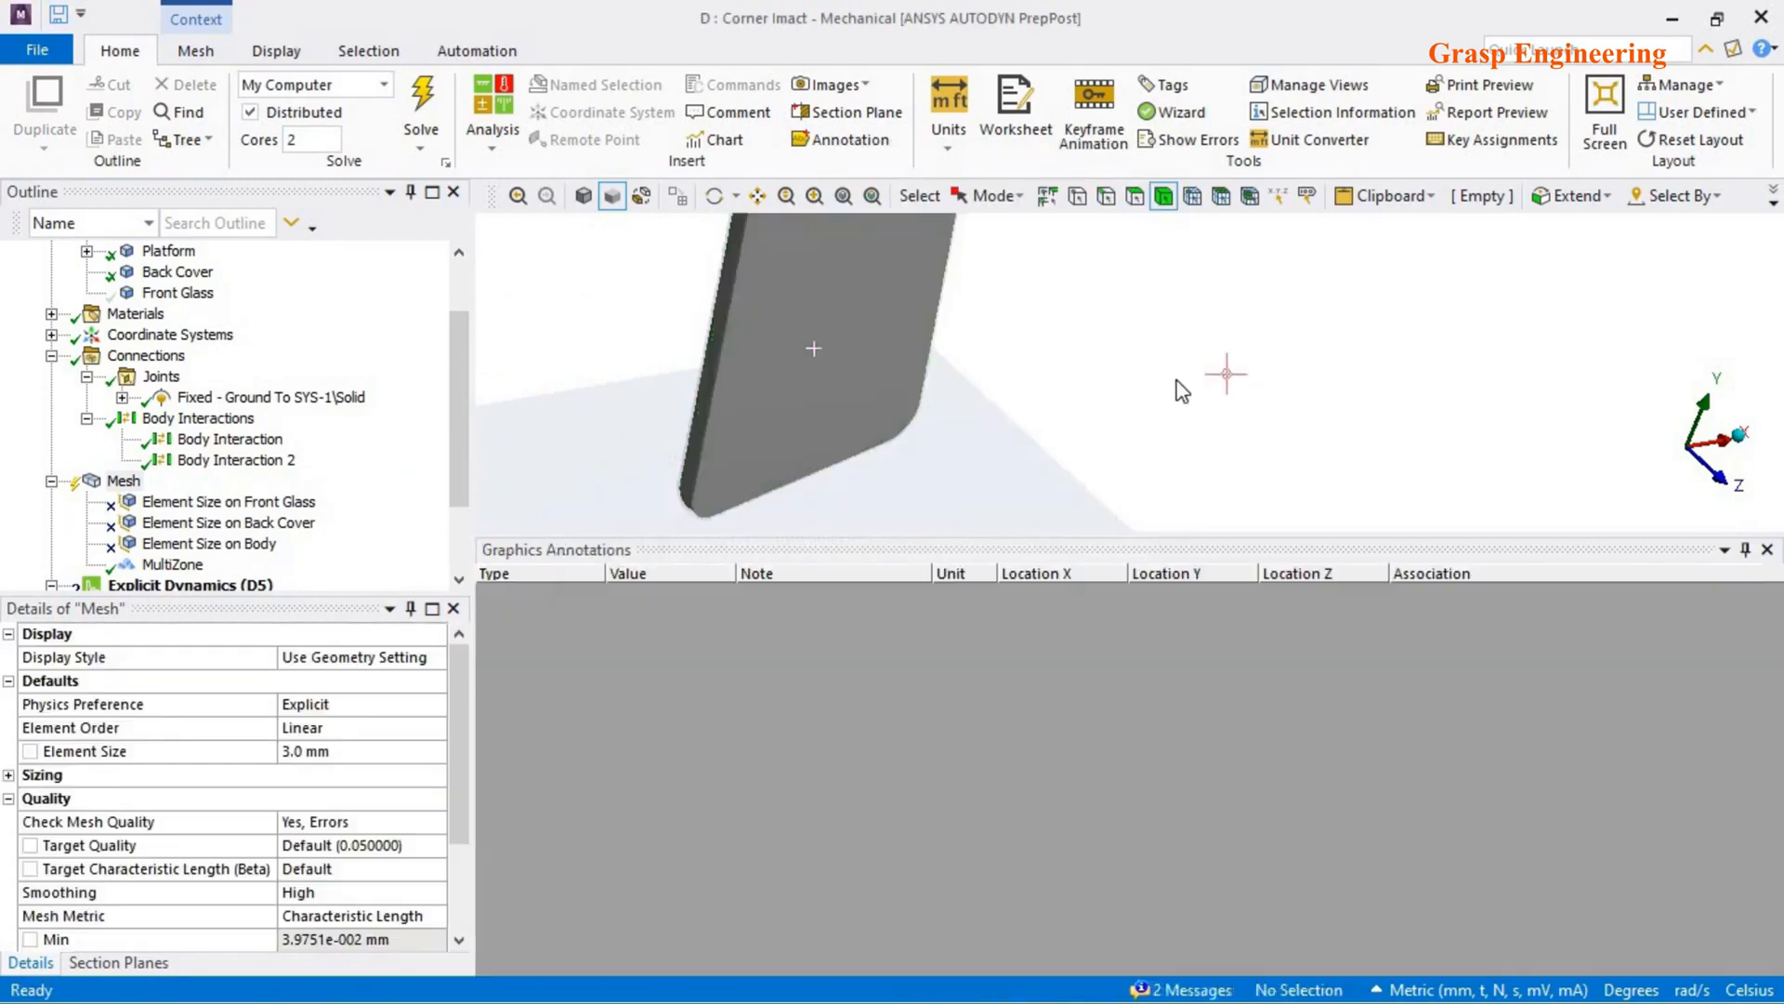
- Show all bodies again and return to the mesh settings with the quality statistics
{"action": "right_click", "coordinate": [1076, 359]}
{"action": "left_click", "coordinate": [1162, 471]}
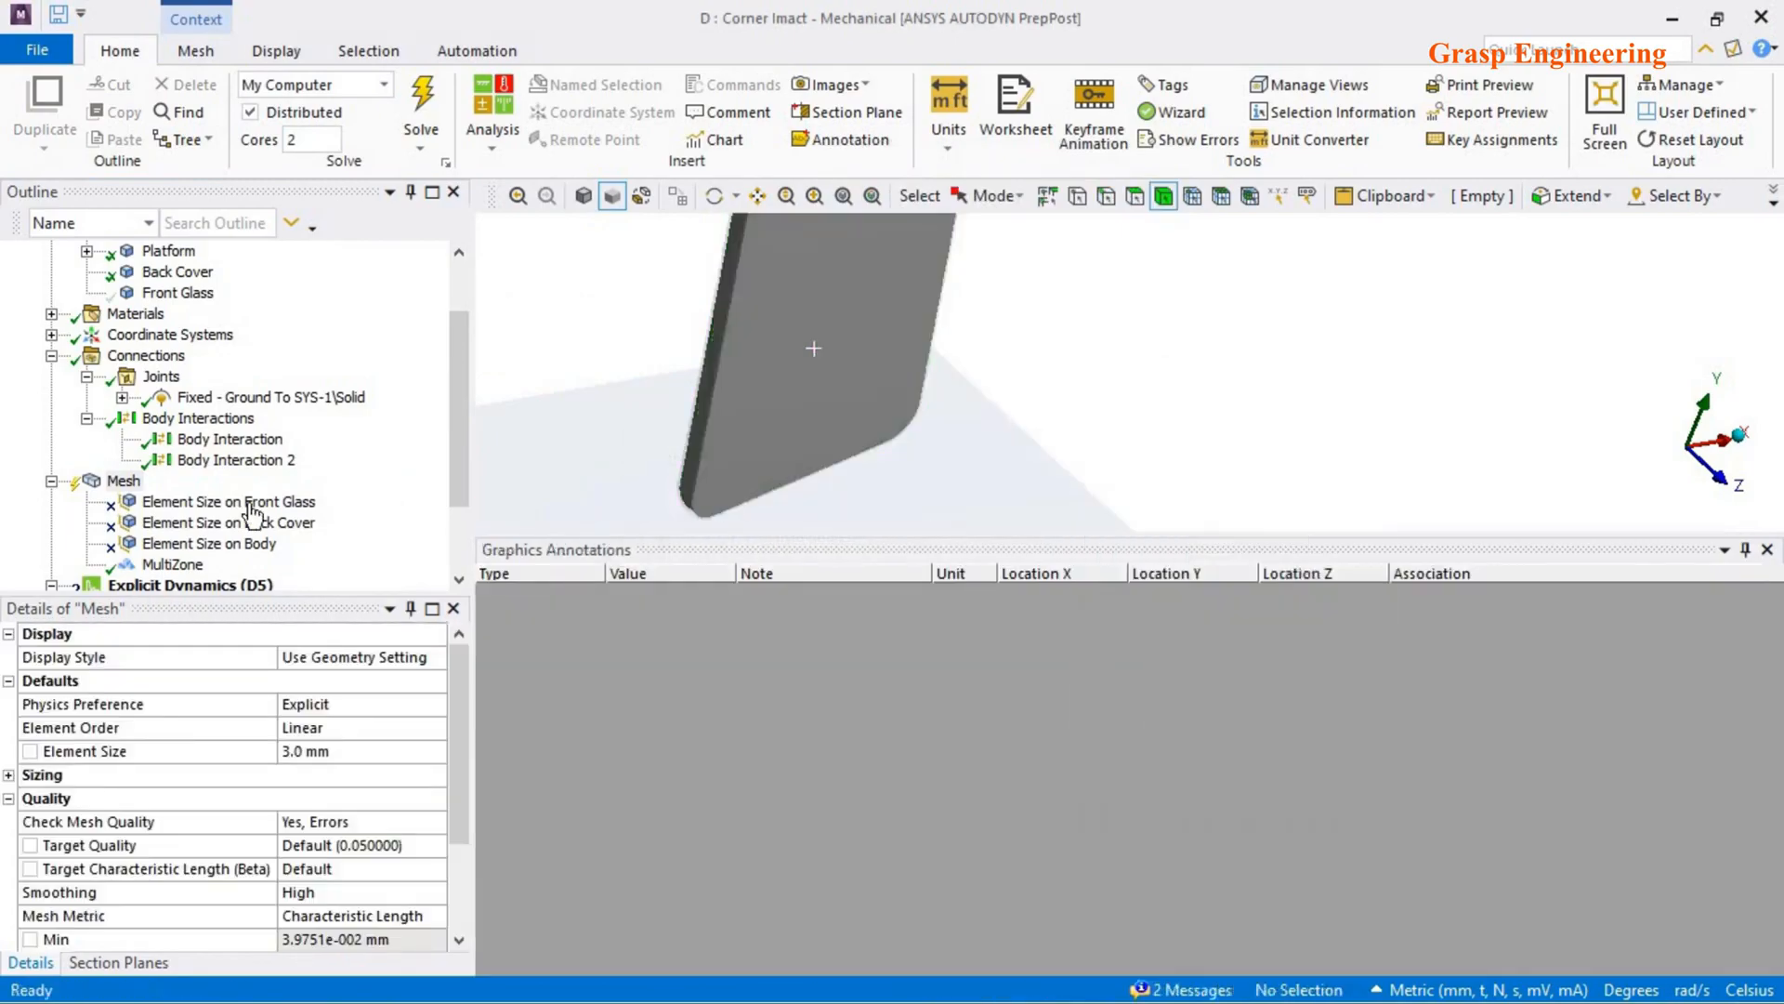
{"action": "left_click", "coordinate": [124, 481]}
{"action": "scroll", "coordinate": [456, 790], "scroll_direction": "down", "scroll_amount": 2}
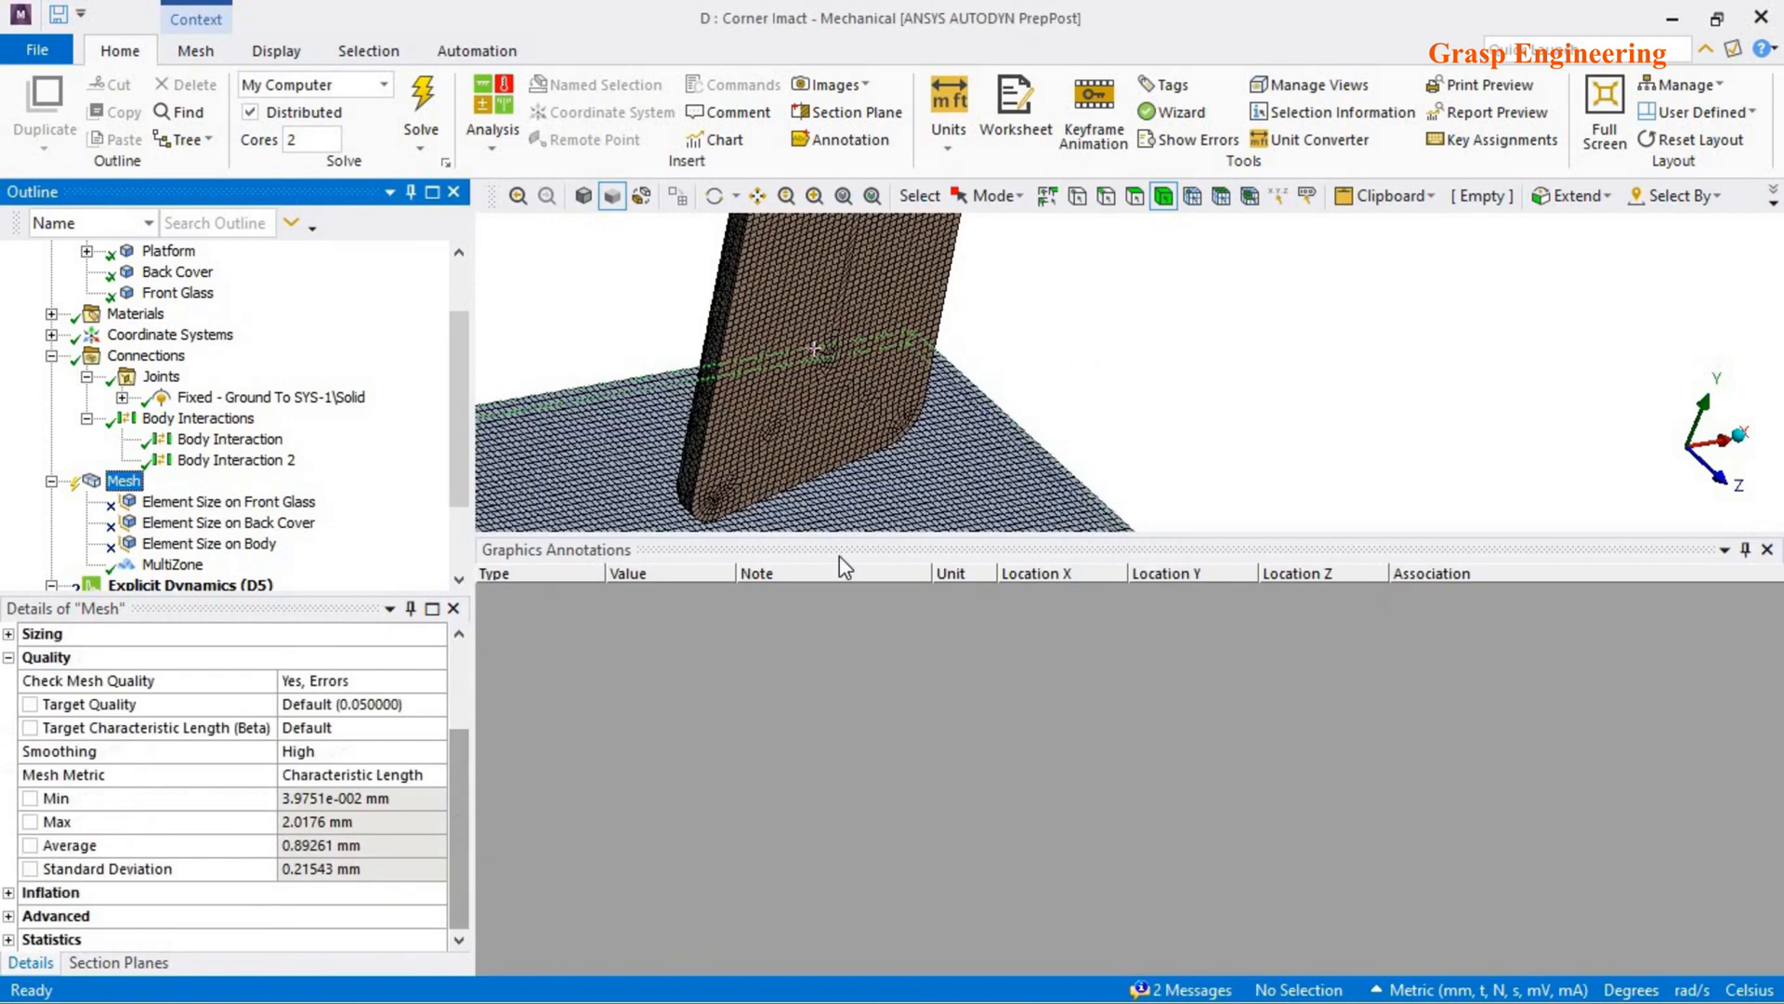
- Hide the front glass and generate the mesh on the phone body only
{"action": "left_click", "coordinate": [859, 430]}
{"action": "right_click", "coordinate": [862, 432]}
{"action": "left_click", "coordinate": [911, 434]}
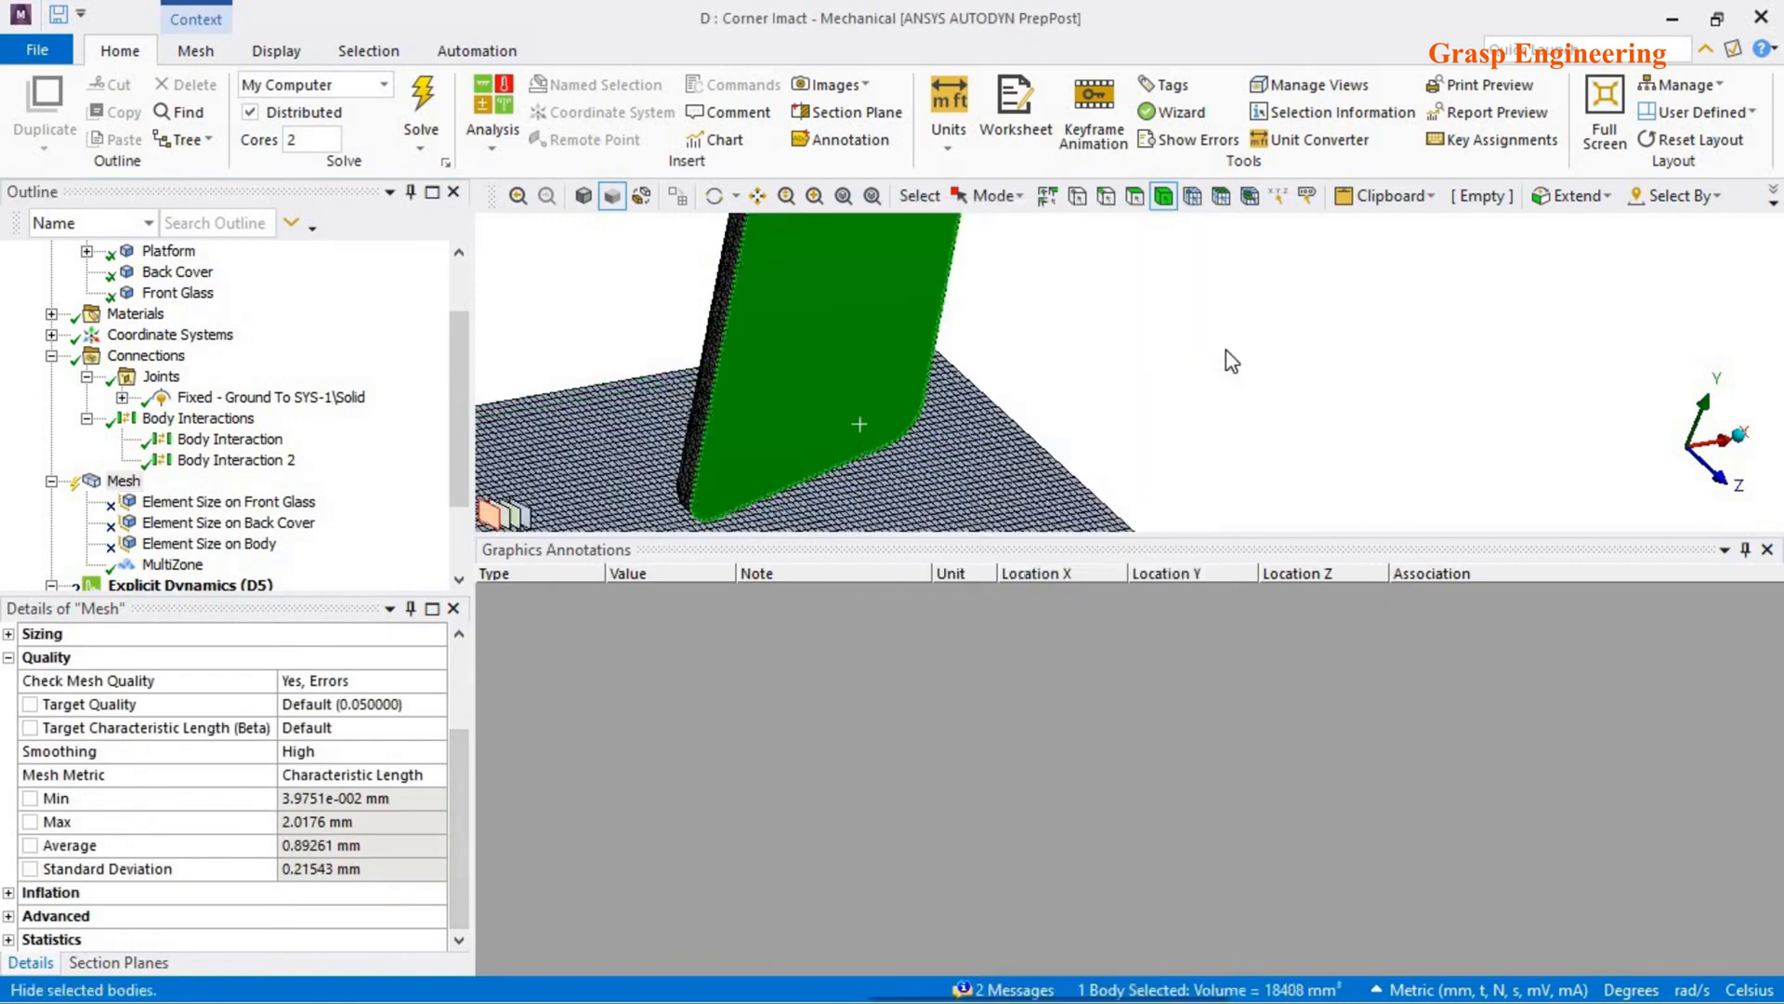
{"action": "left_click", "coordinate": [853, 355]}
{"action": "right_click", "coordinate": [853, 355]}
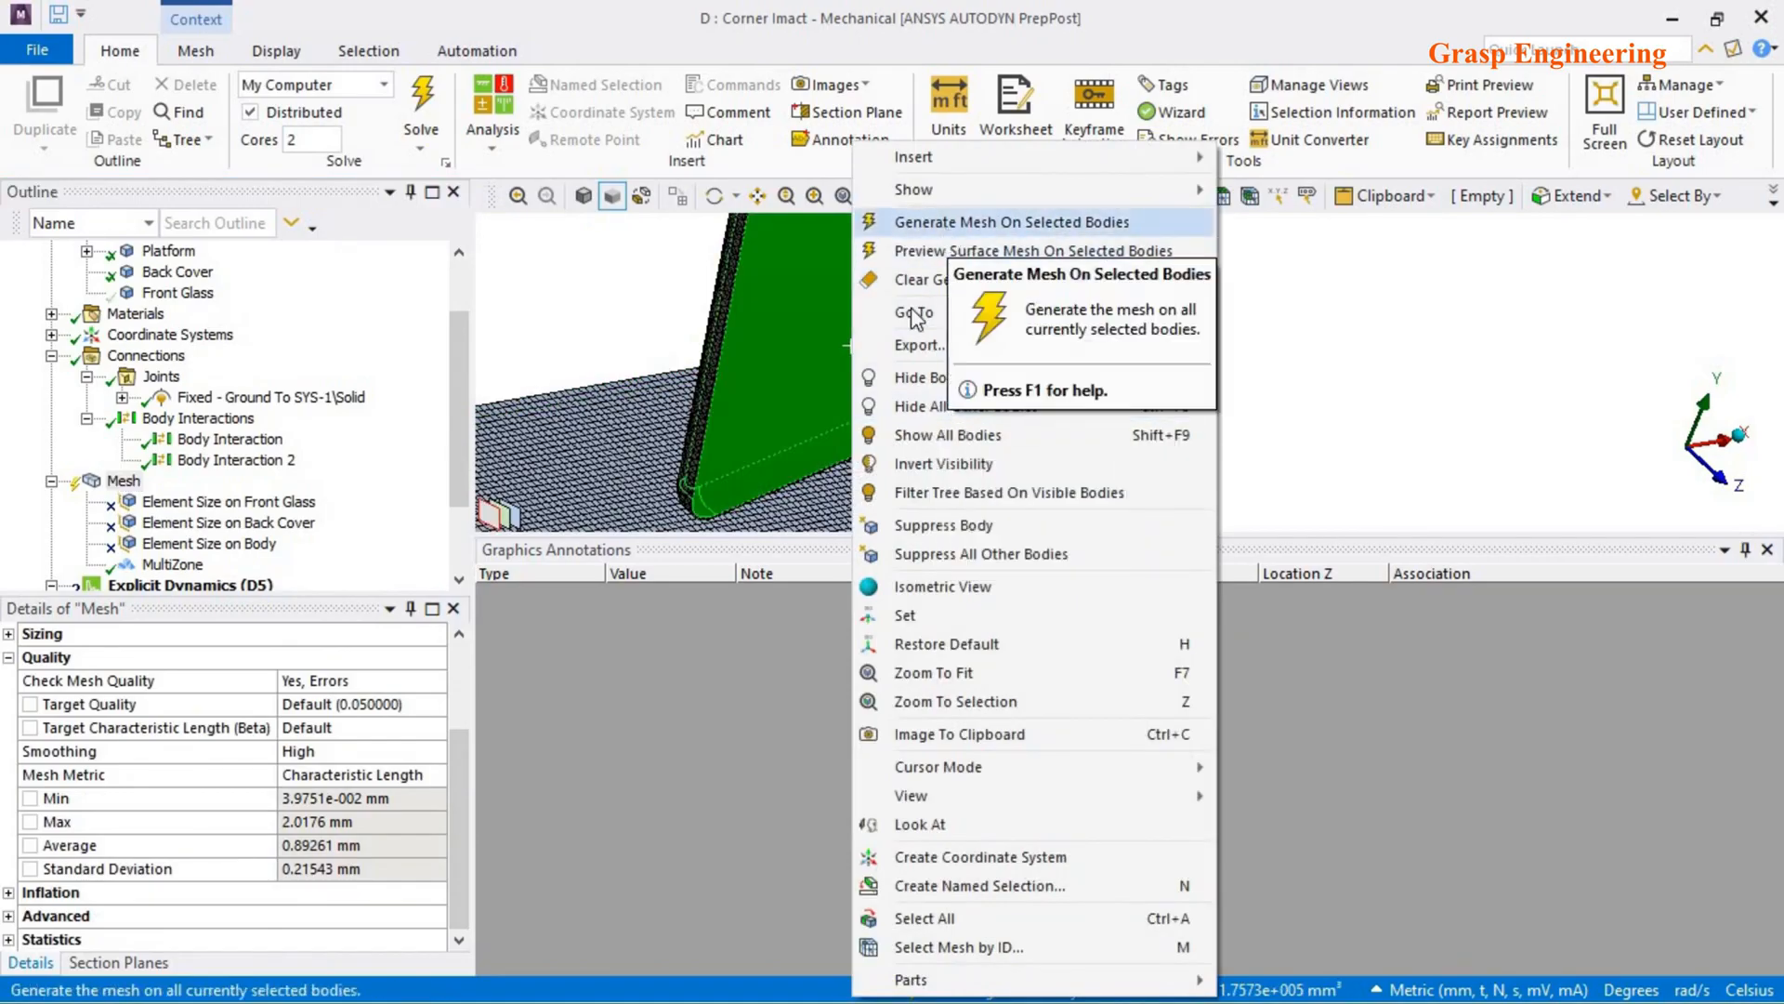
{"action": "left_click", "coordinate": [929, 222]}
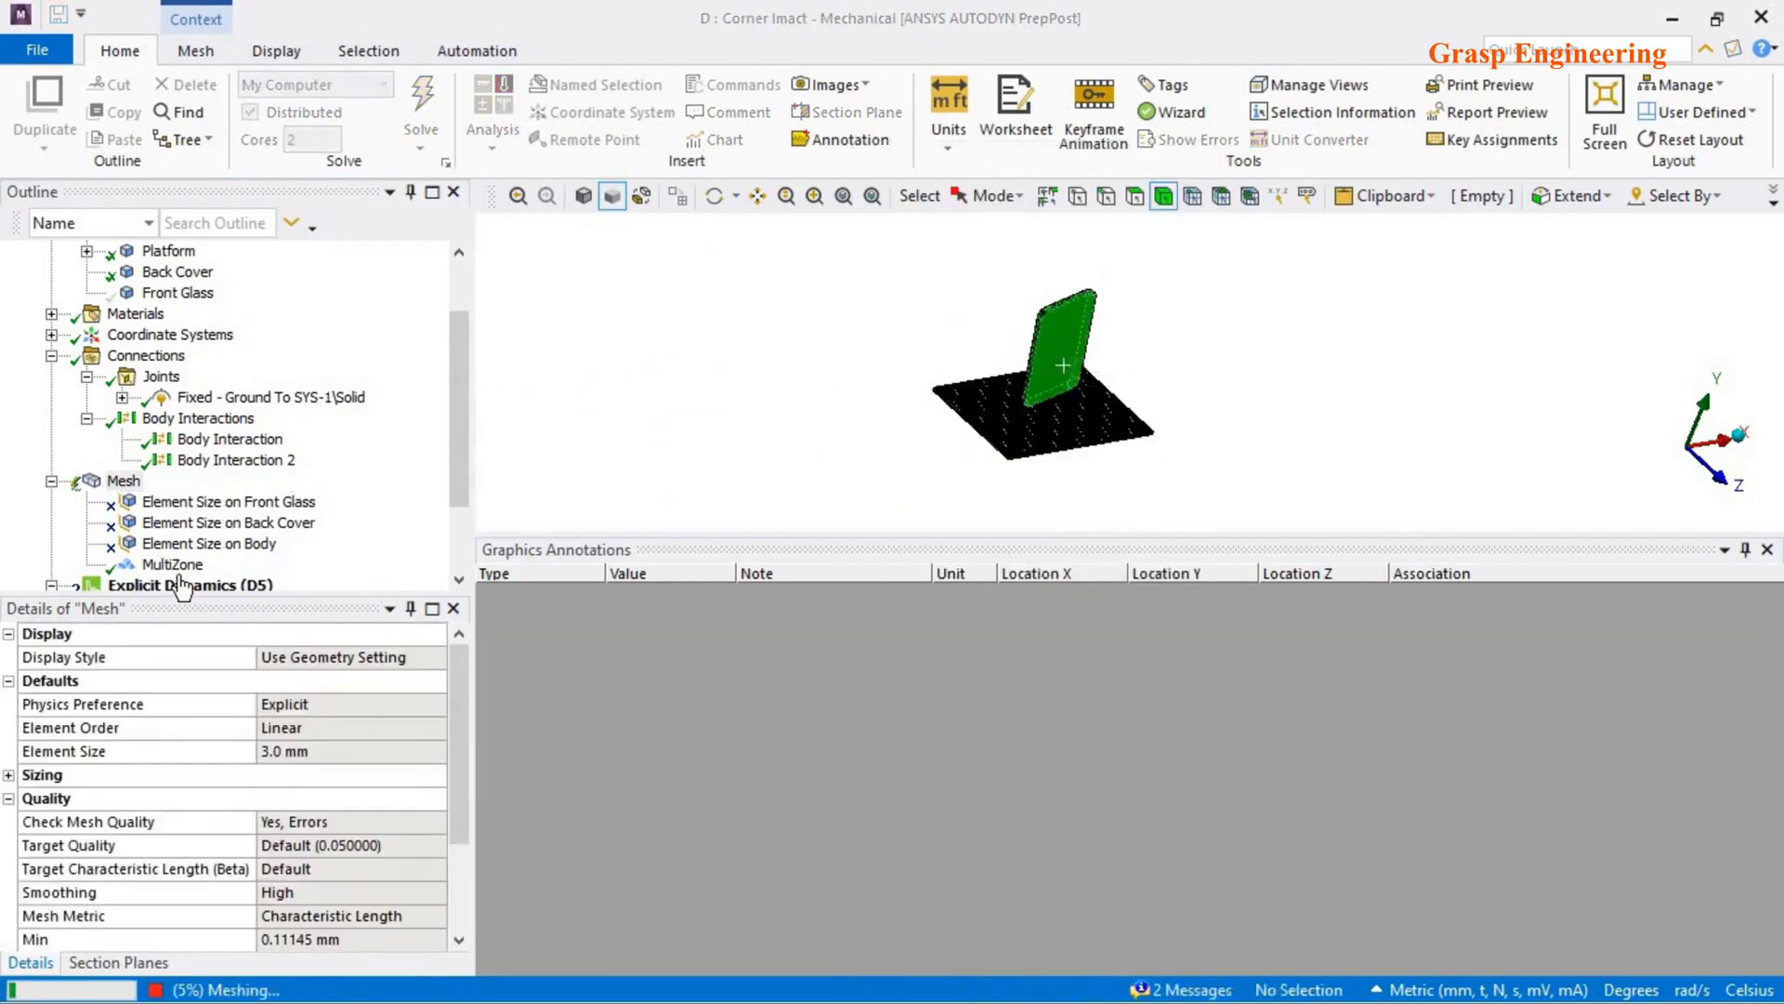
{"action": "scroll", "coordinate": [1032, 371], "scroll_direction": "up", "scroll_amount": 5}
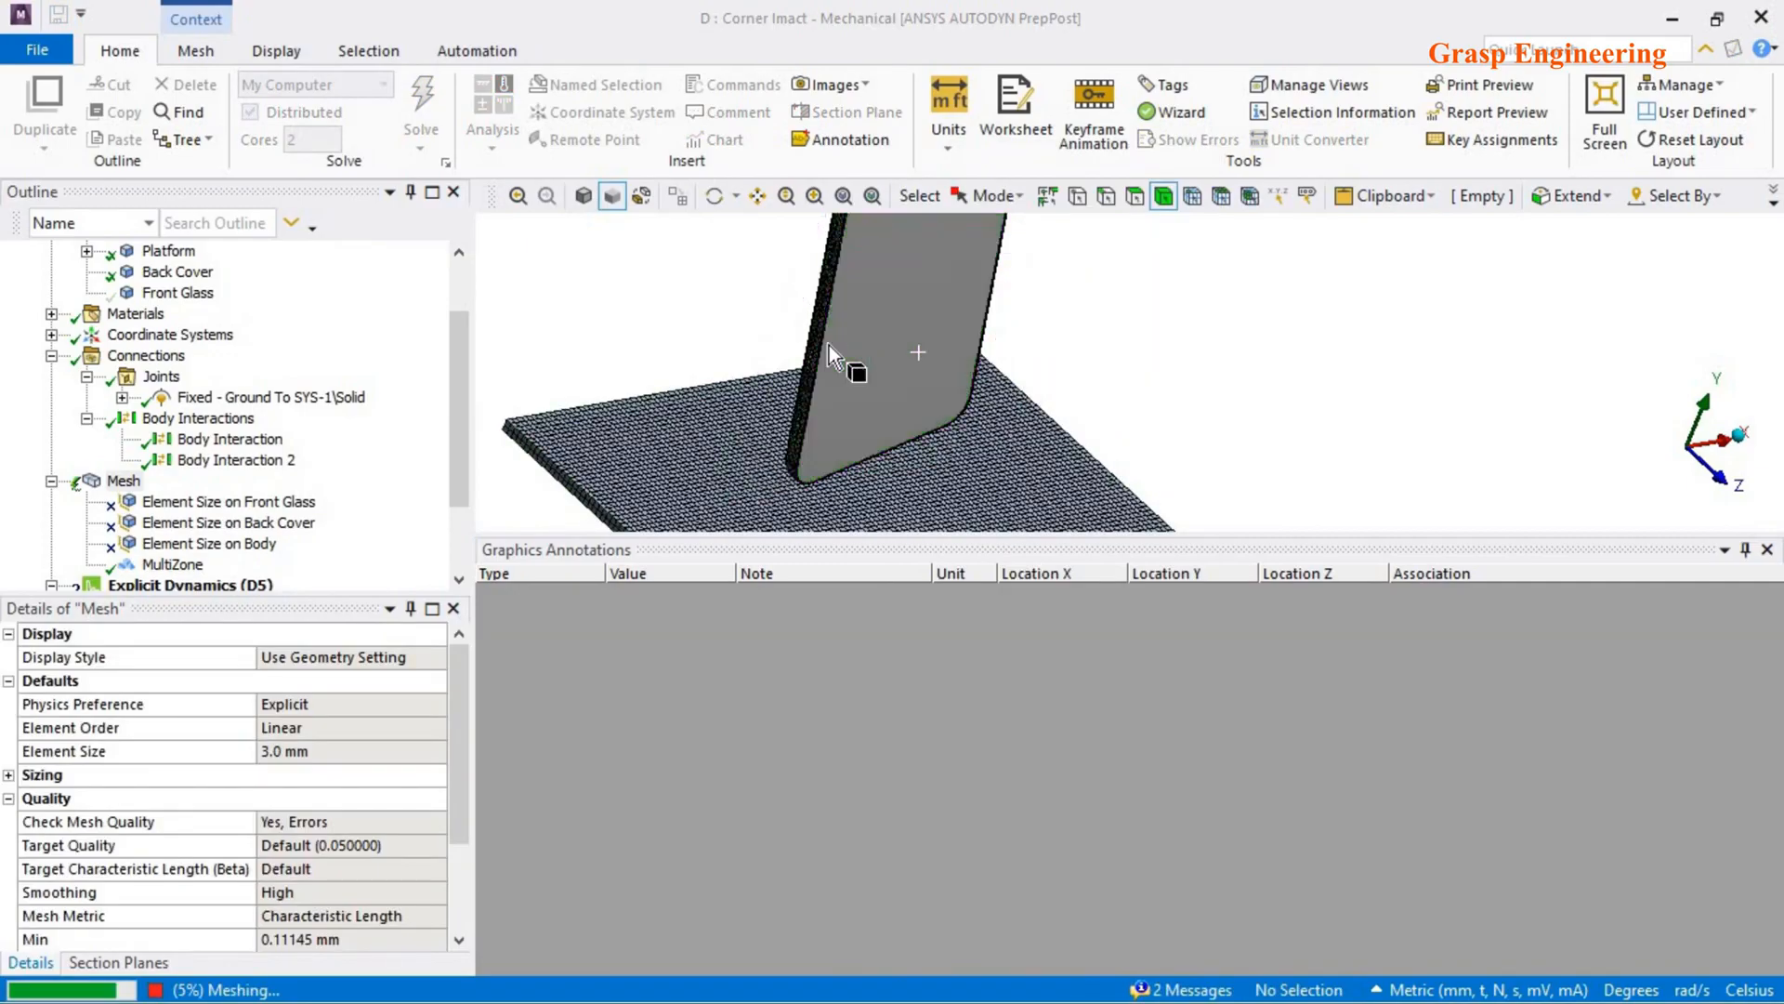
{"action": "scroll", "coordinate": [1244, 386], "scroll_direction": "down", "scroll_amount": 5}
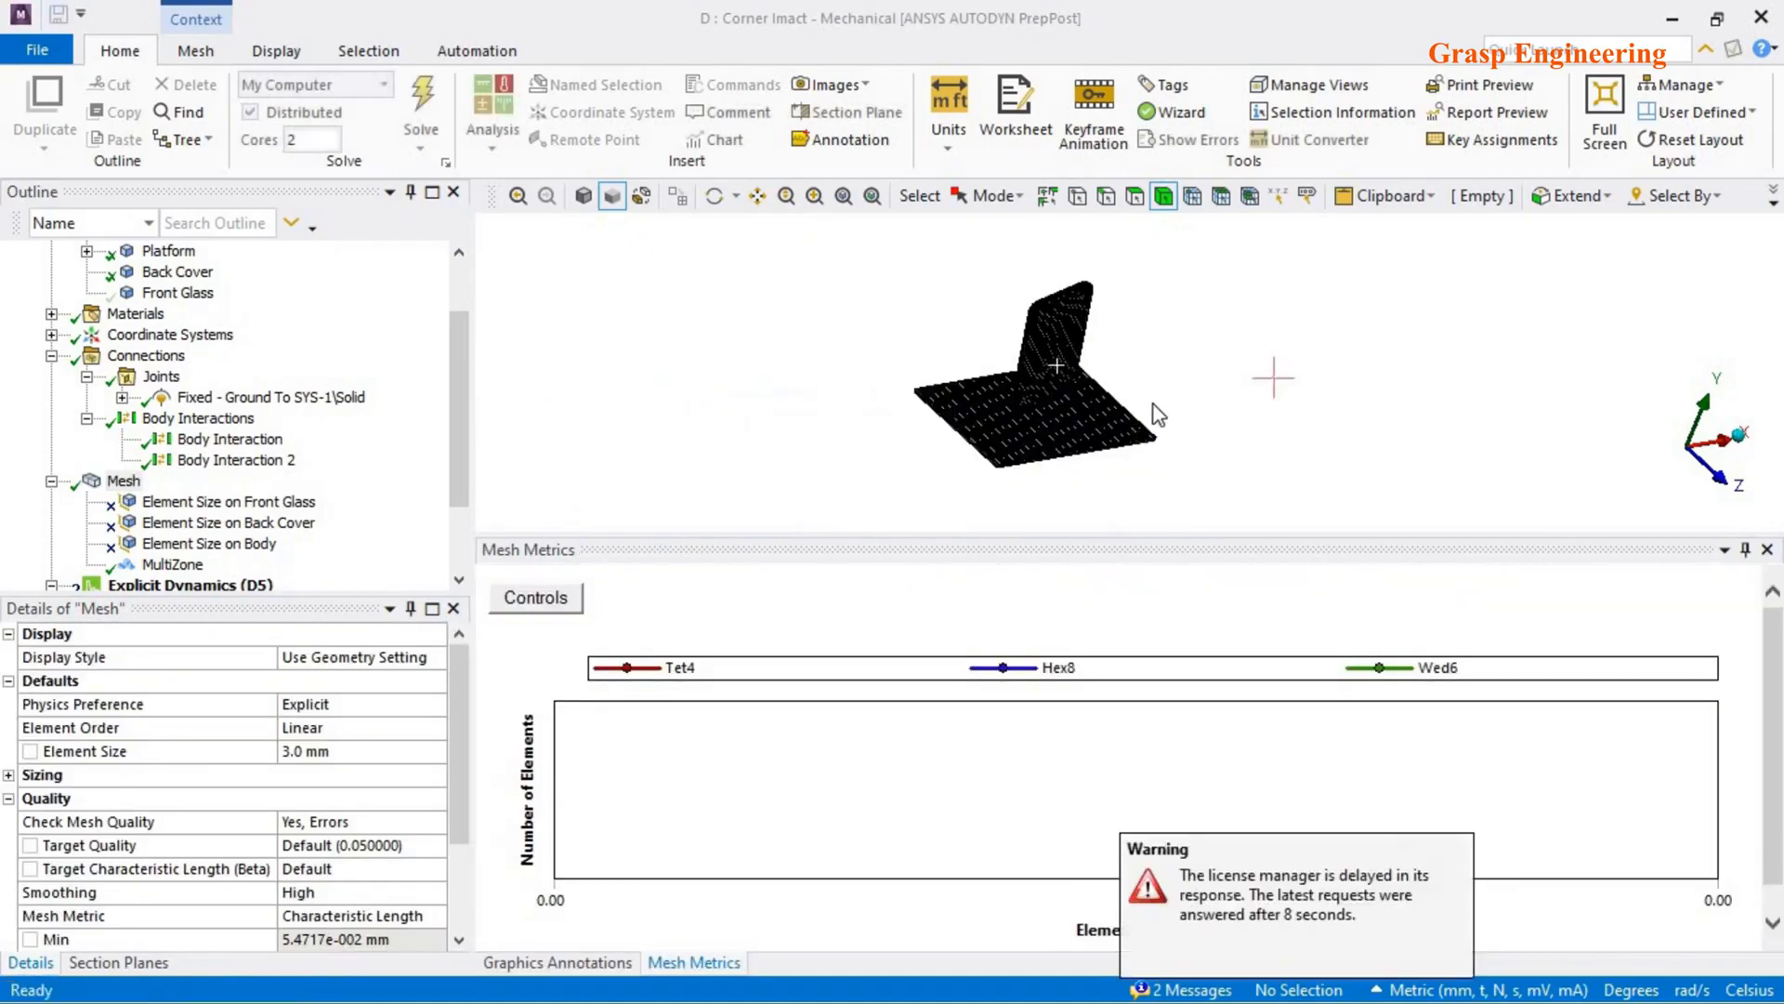
- Set the mesh metrics chart's X-axis maximum to 0.3
{"action": "left_click", "coordinate": [536, 598]}
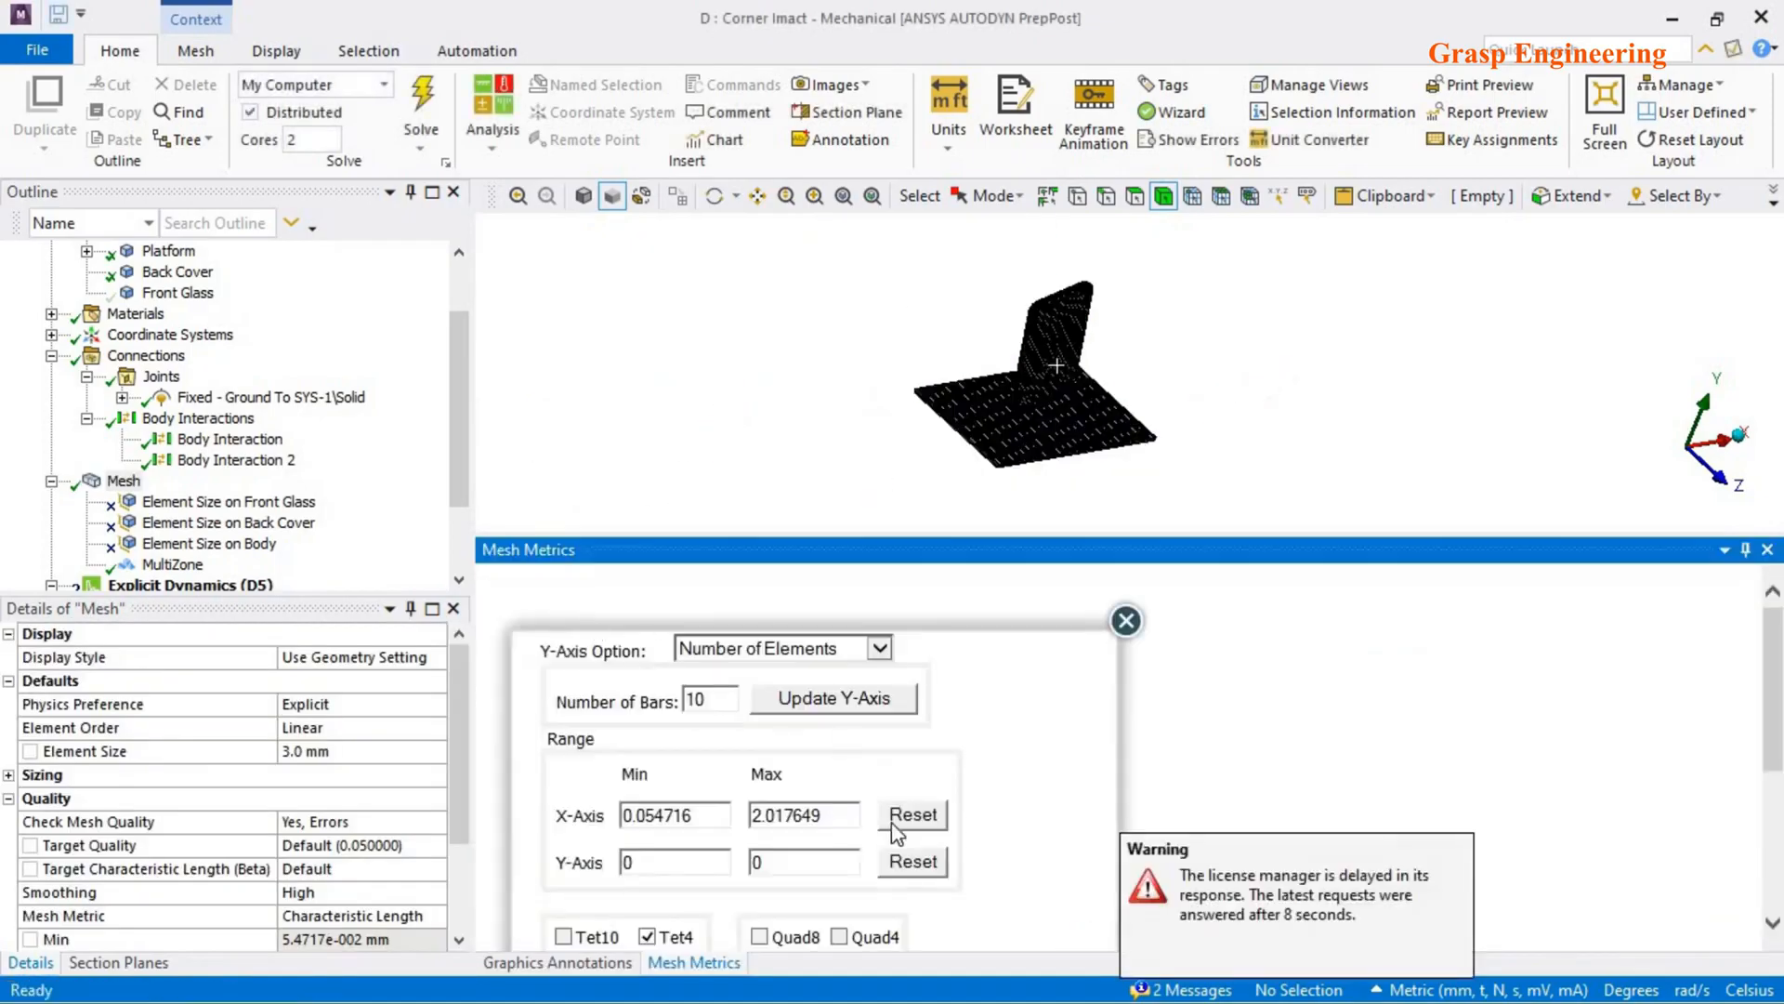
{"action": "left_click_drag", "start_coordinate": [845, 819], "coordinate": [546, 788]}
{"action": "type", "text": "0.3"}
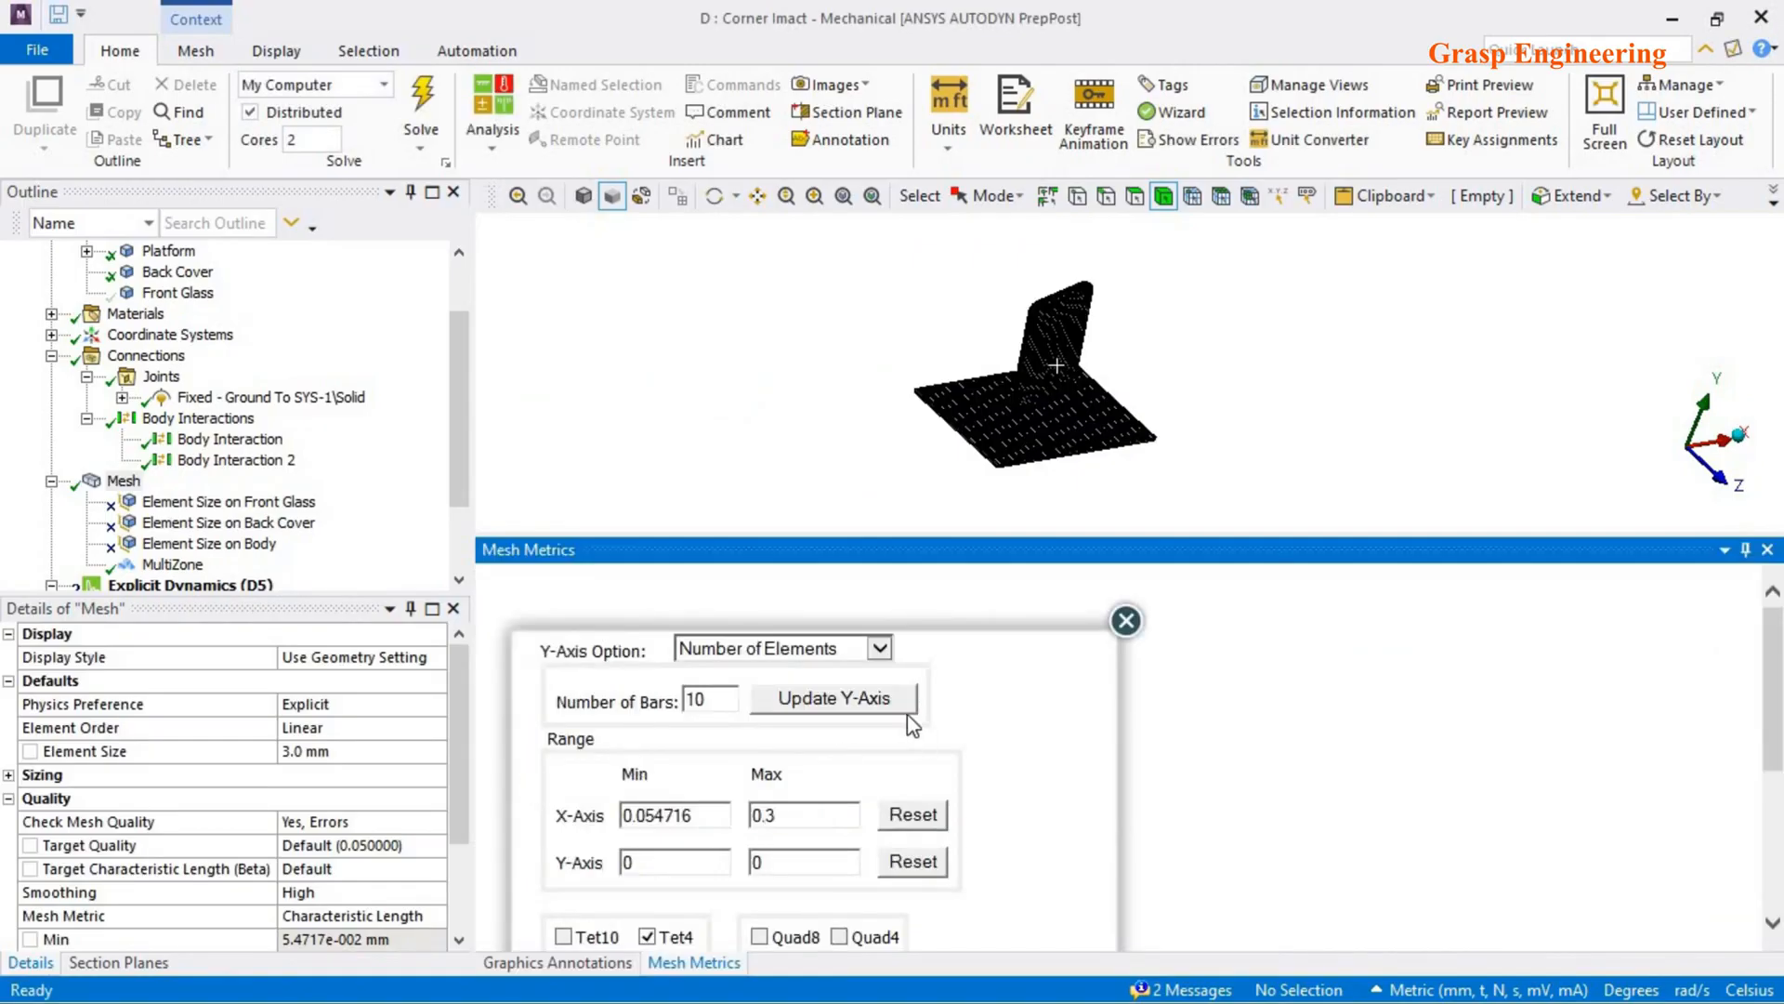
{"action": "key", "text": "Return"}
{"action": "left_click", "coordinate": [1125, 621]}
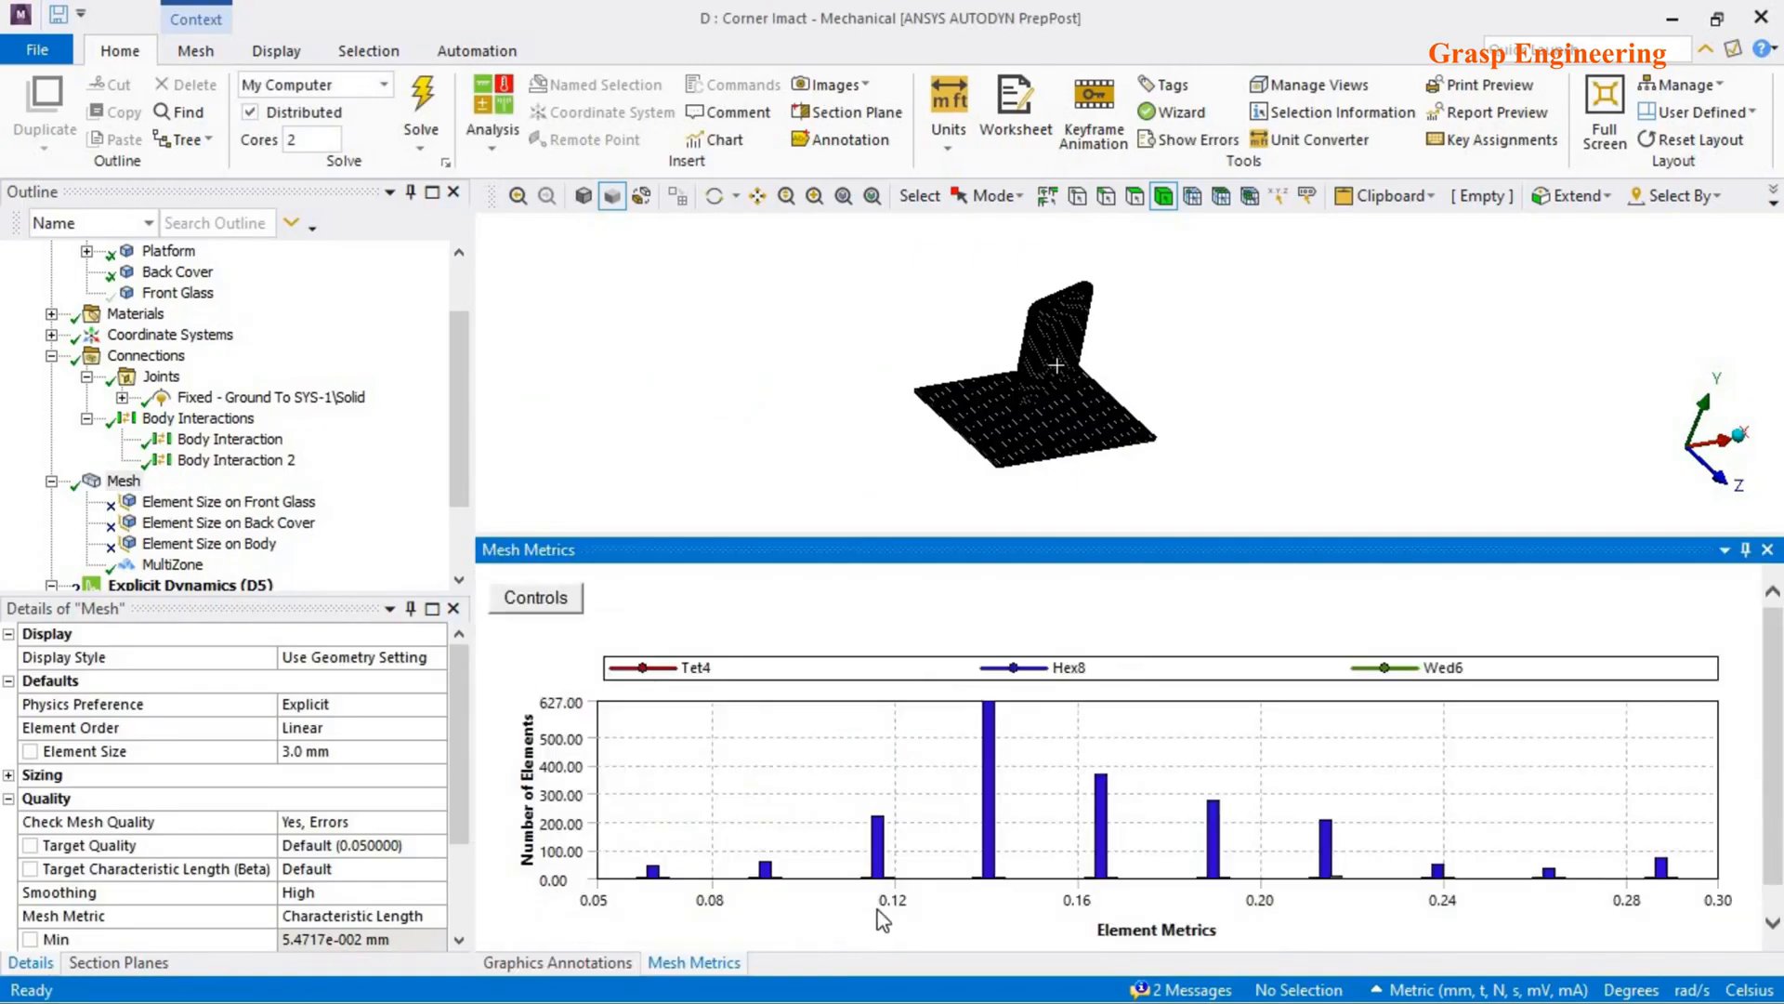
- Highlight the elements near 0.09 mm characteristic length and hide the back cover to examine them closely at the phone's corner
{"action": "left_click", "coordinate": [766, 871]}
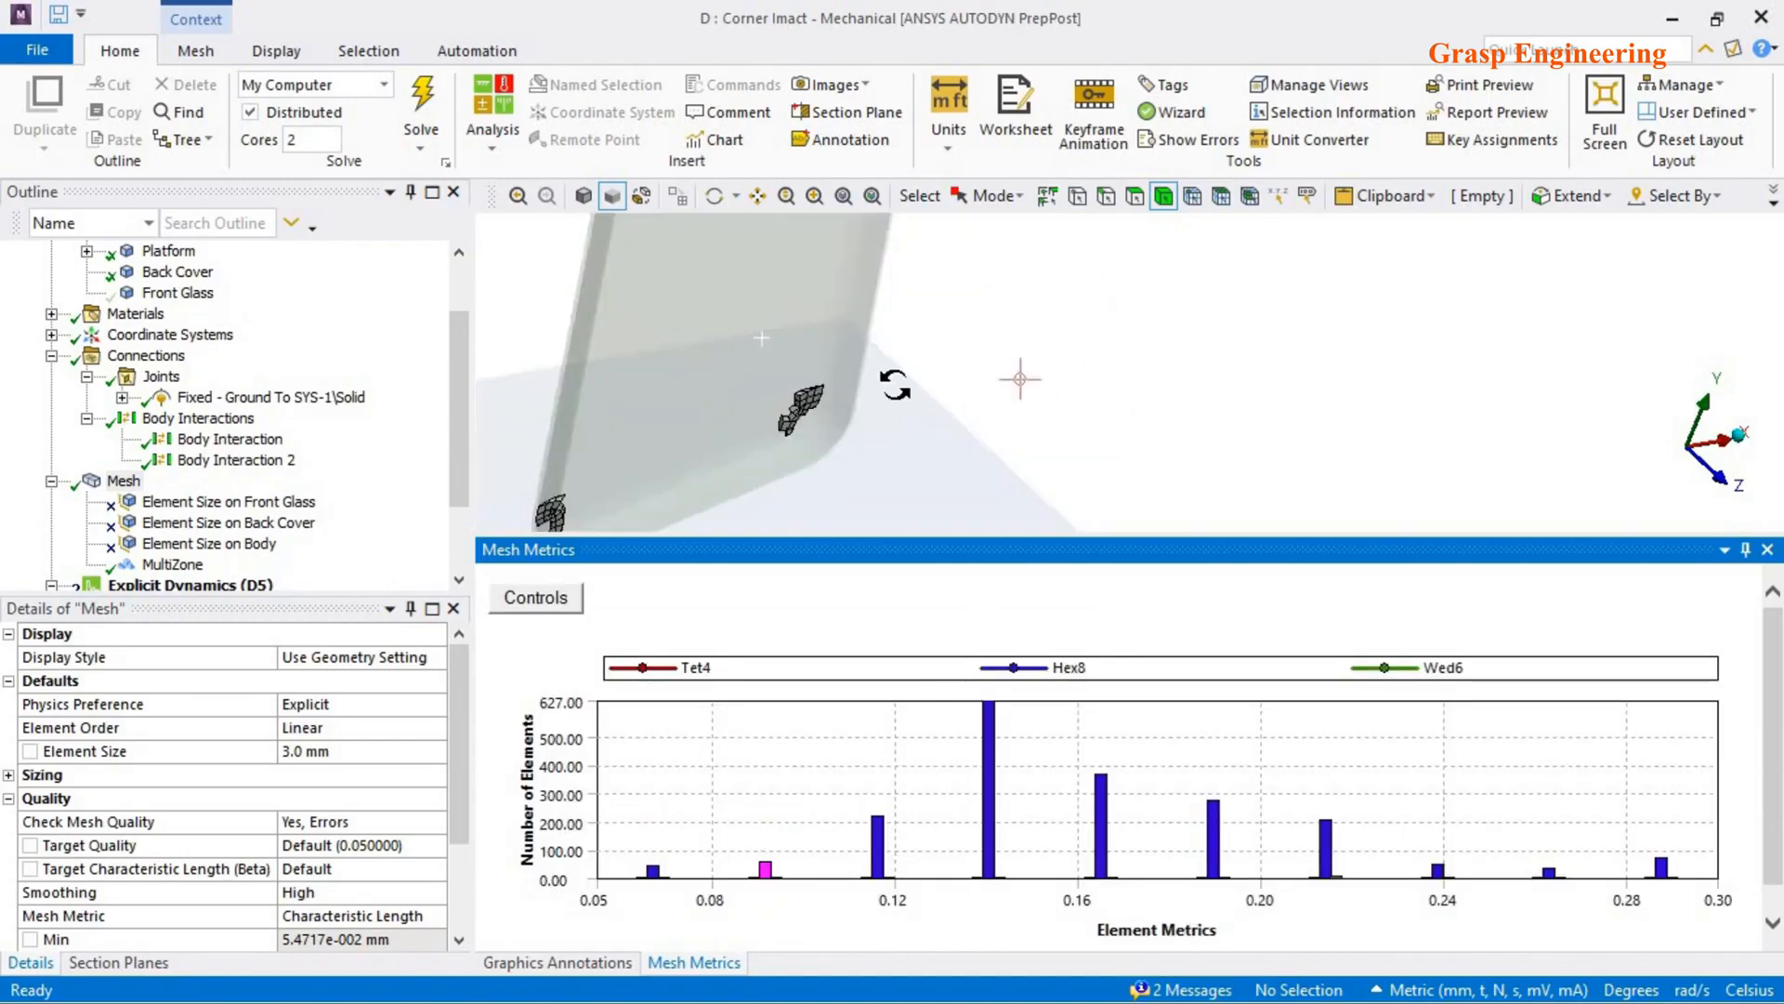
{"action": "middle_click_drag", "start_coordinate": [869, 384], "coordinate": [1335, 362]}
{"action": "middle_click_drag", "start_coordinate": [941, 331], "coordinate": [979, 391]}
{"action": "left_click", "coordinate": [935, 353]}
{"action": "right_click", "coordinate": [935, 353]}
{"action": "left_click", "coordinate": [980, 376]}
{"action": "scroll", "coordinate": [1106, 387], "scroll_direction": "up", "scroll_amount": 5}
{"action": "middle_click_drag", "start_coordinate": [1112, 387], "coordinate": [1055, 373], "text": "ctrl"}
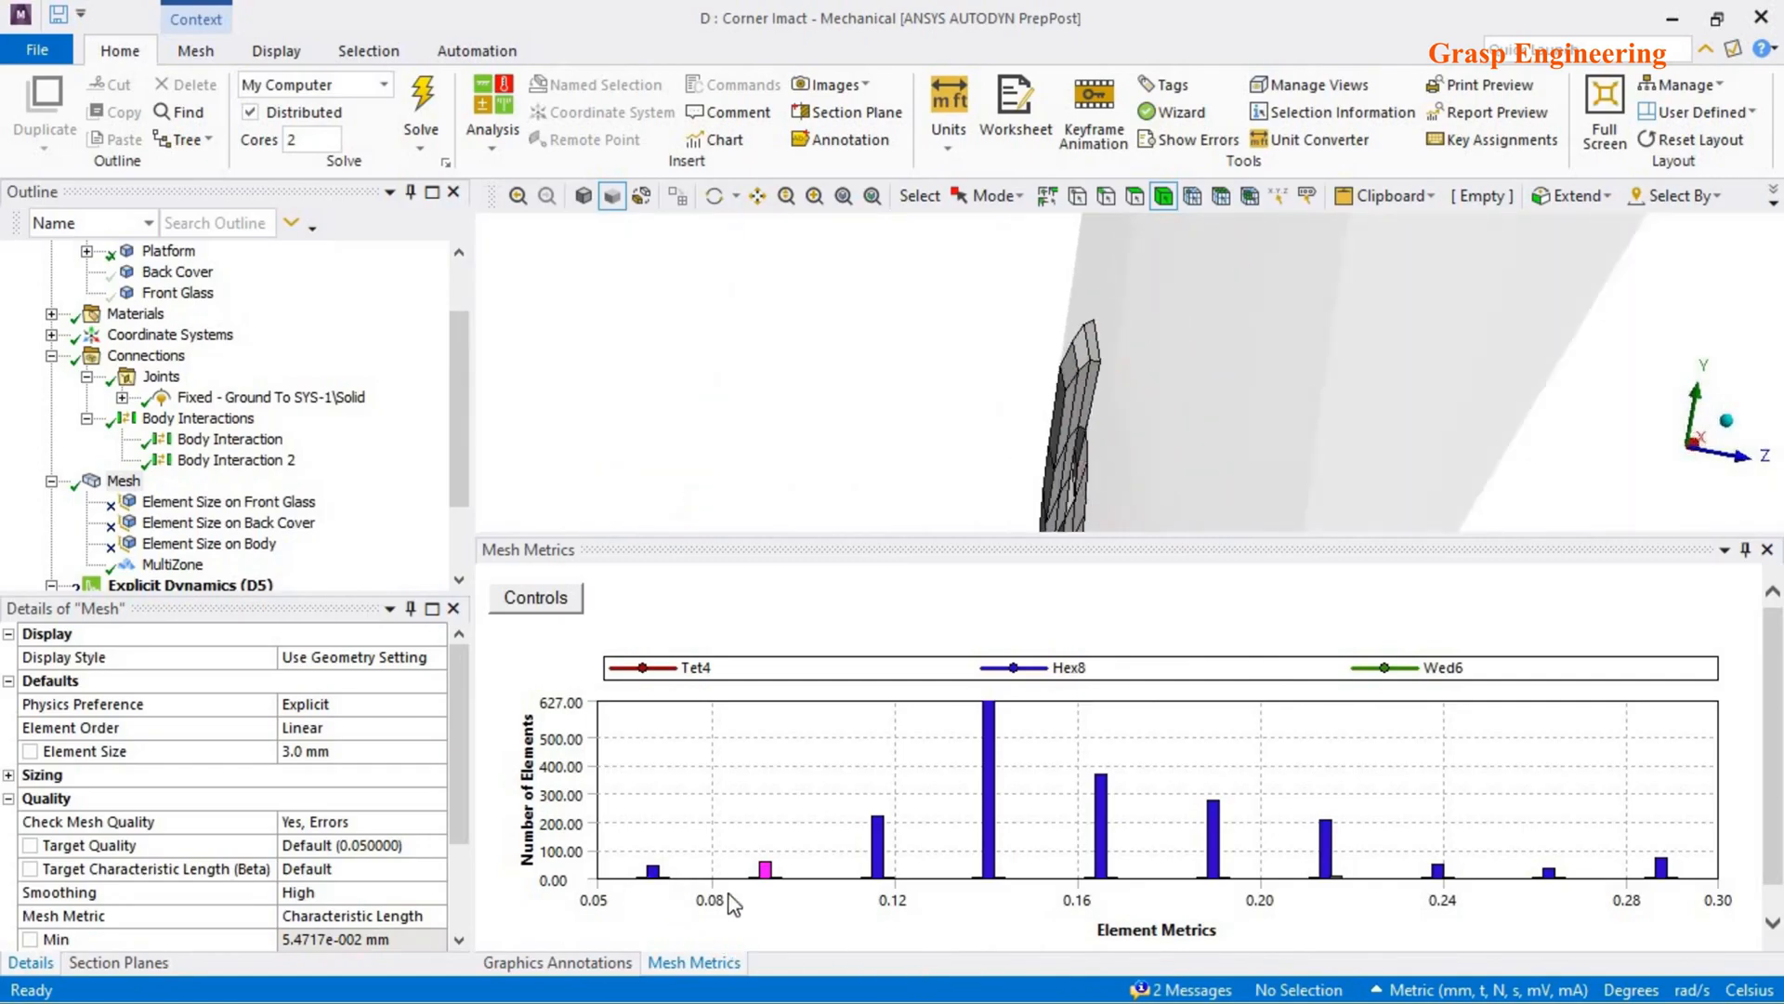
- Clear the element highlight from the chart and show all bodies of the meshed model
{"action": "scroll", "coordinate": [1228, 437], "scroll_direction": "down", "scroll_amount": 5}
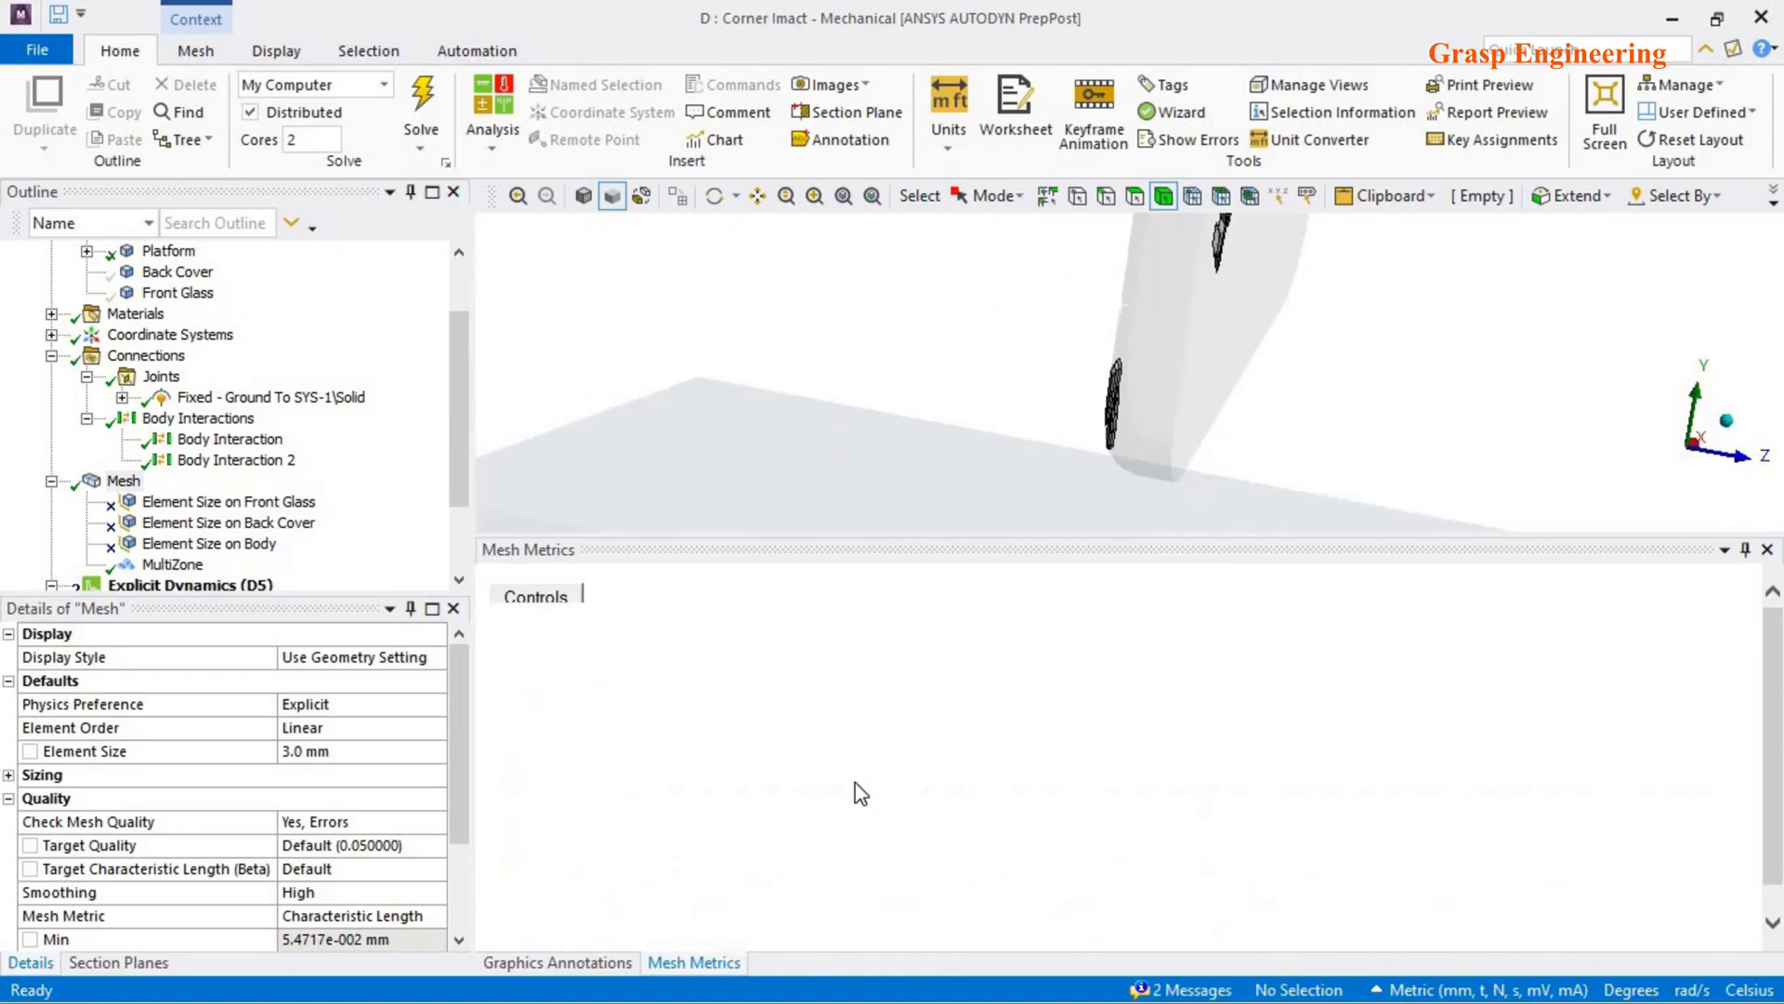
{"action": "scroll", "coordinate": [856, 790], "scroll_direction": "down", "scroll_amount": 1}
{"action": "left_click", "coordinate": [836, 731]}
{"action": "scroll", "coordinate": [1076, 383], "scroll_direction": "down", "scroll_amount": 5}
{"action": "scroll", "coordinate": [1074, 383], "scroll_direction": "down", "scroll_amount": 4}
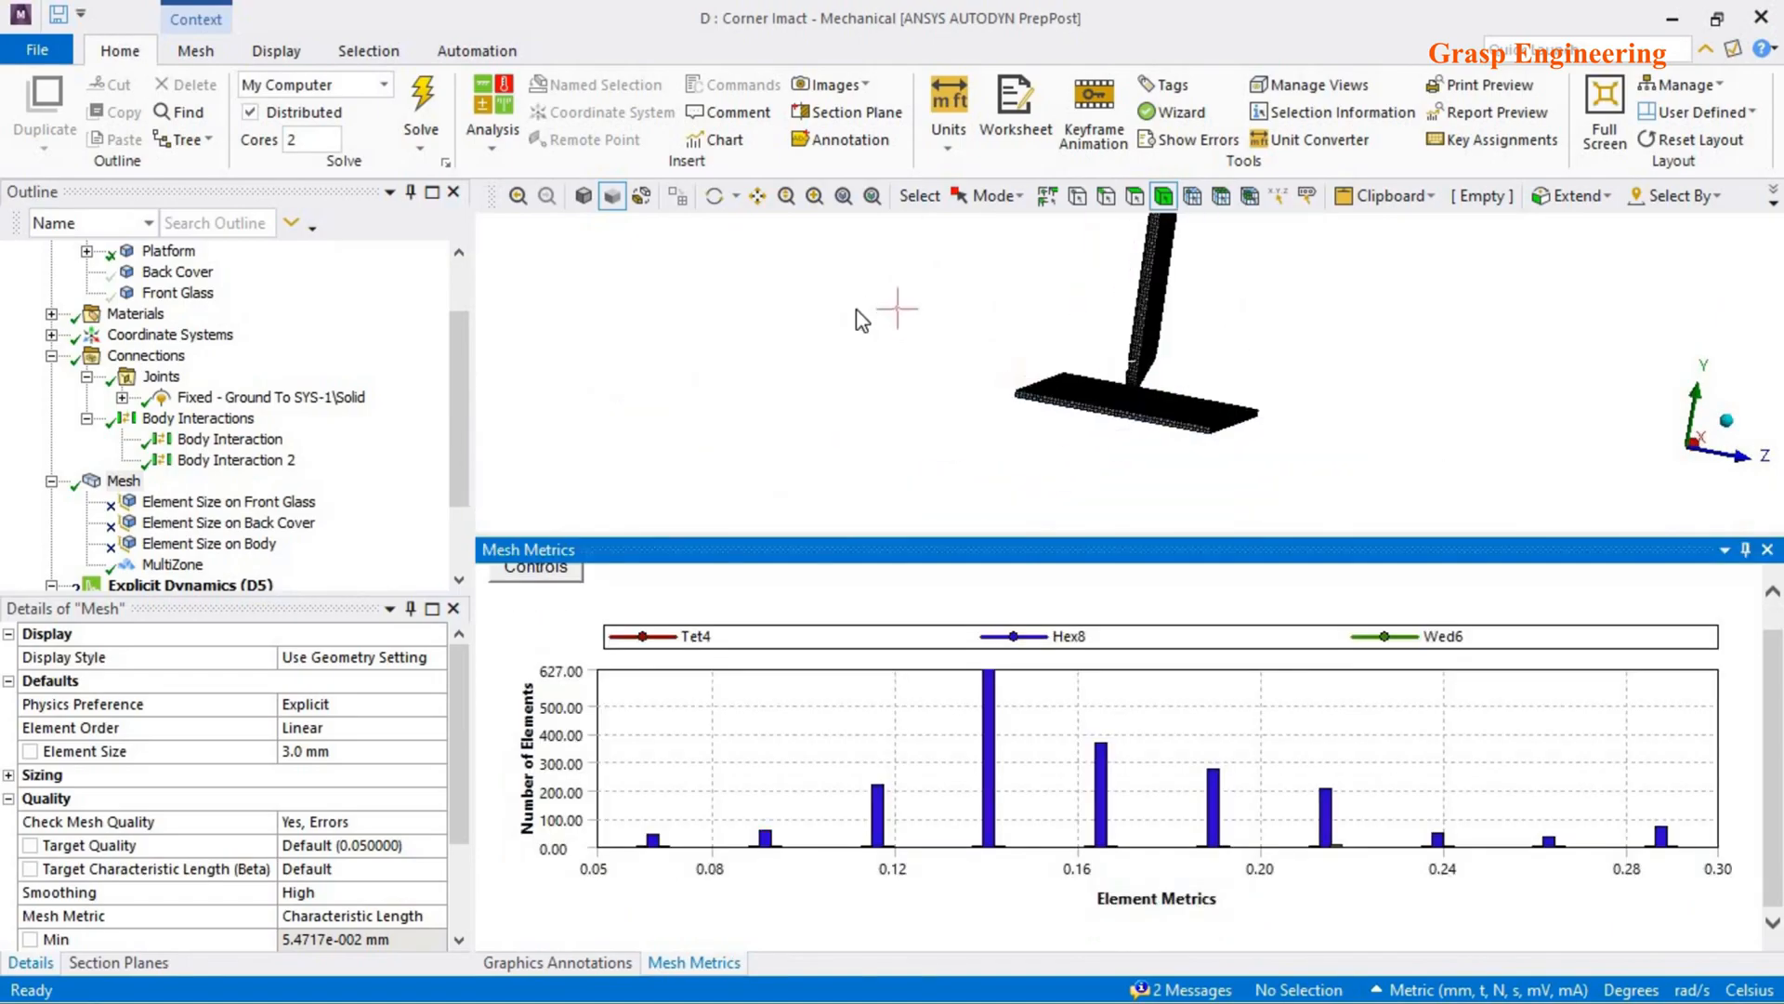
{"action": "right_click", "coordinate": [858, 311]}
{"action": "left_click", "coordinate": [907, 422]}
{"action": "middle_click_drag", "start_coordinate": [1173, 379], "coordinate": [1101, 331]}
{"action": "scroll", "coordinate": [1106, 398], "scroll_direction": "up", "scroll_amount": 4}
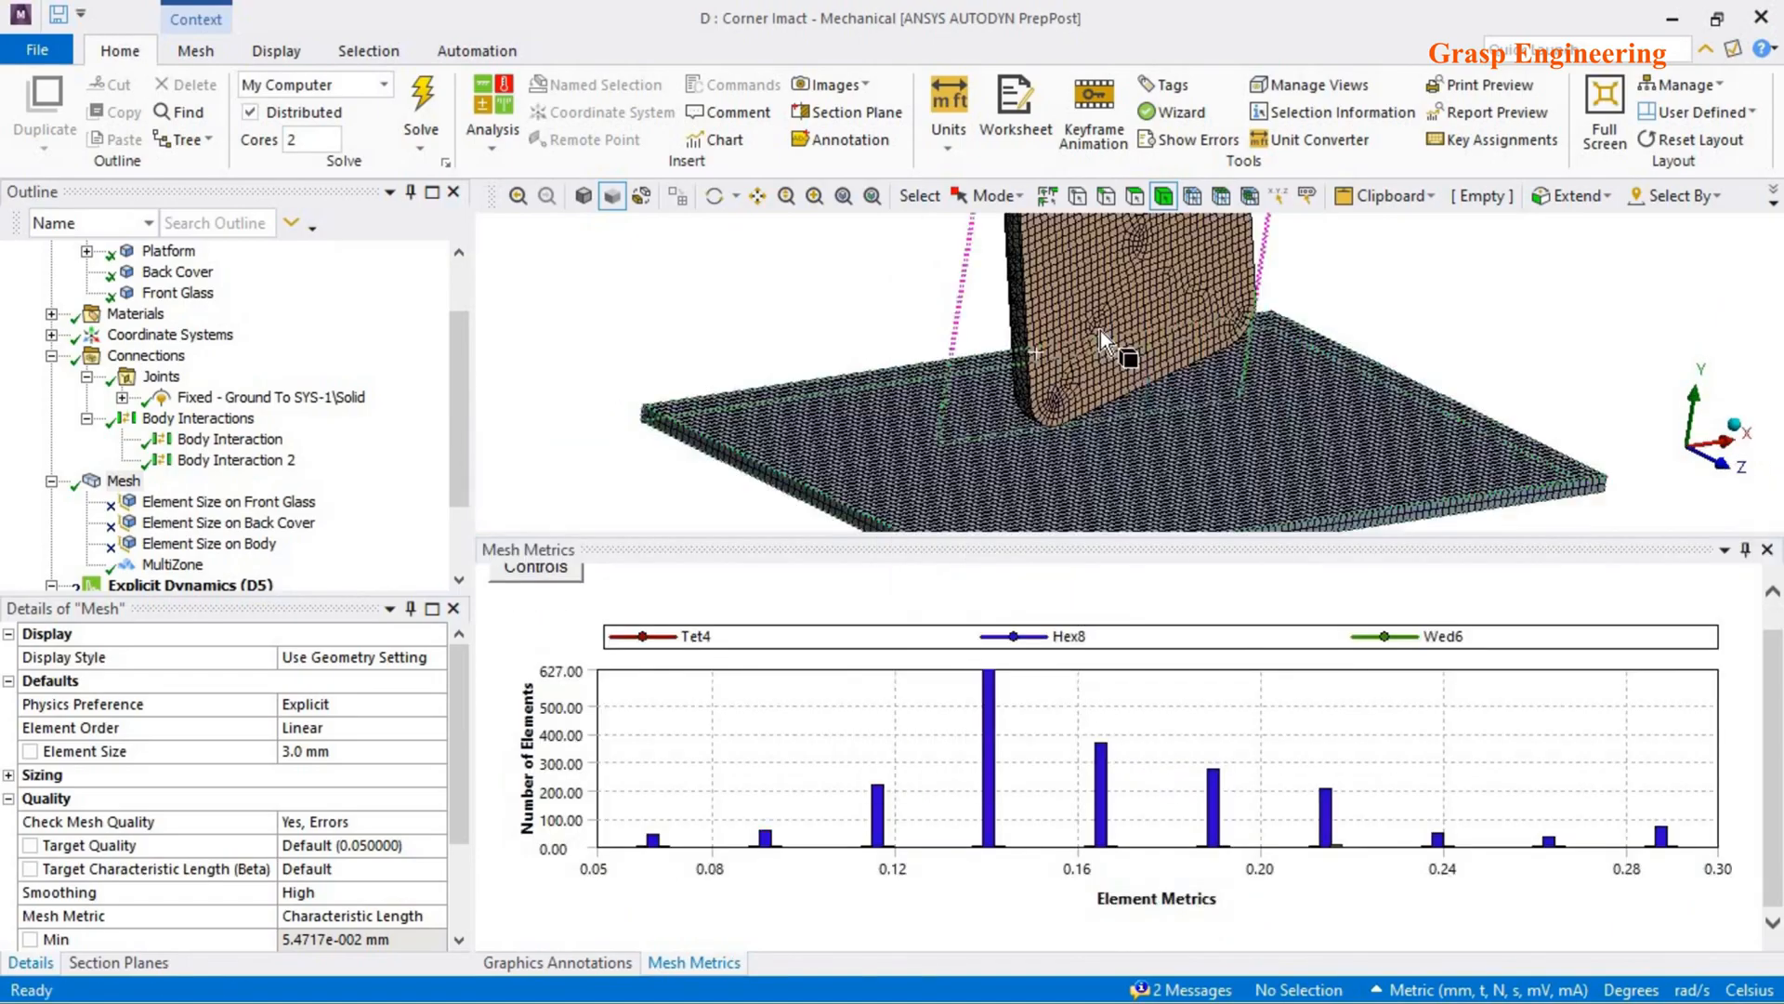
- Hide the front glass, platform and back cover to inspect the phone body's mesh on its own from several sides
{"action": "left_click", "coordinate": [1101, 329]}
{"action": "right_click", "coordinate": [1100, 329]}
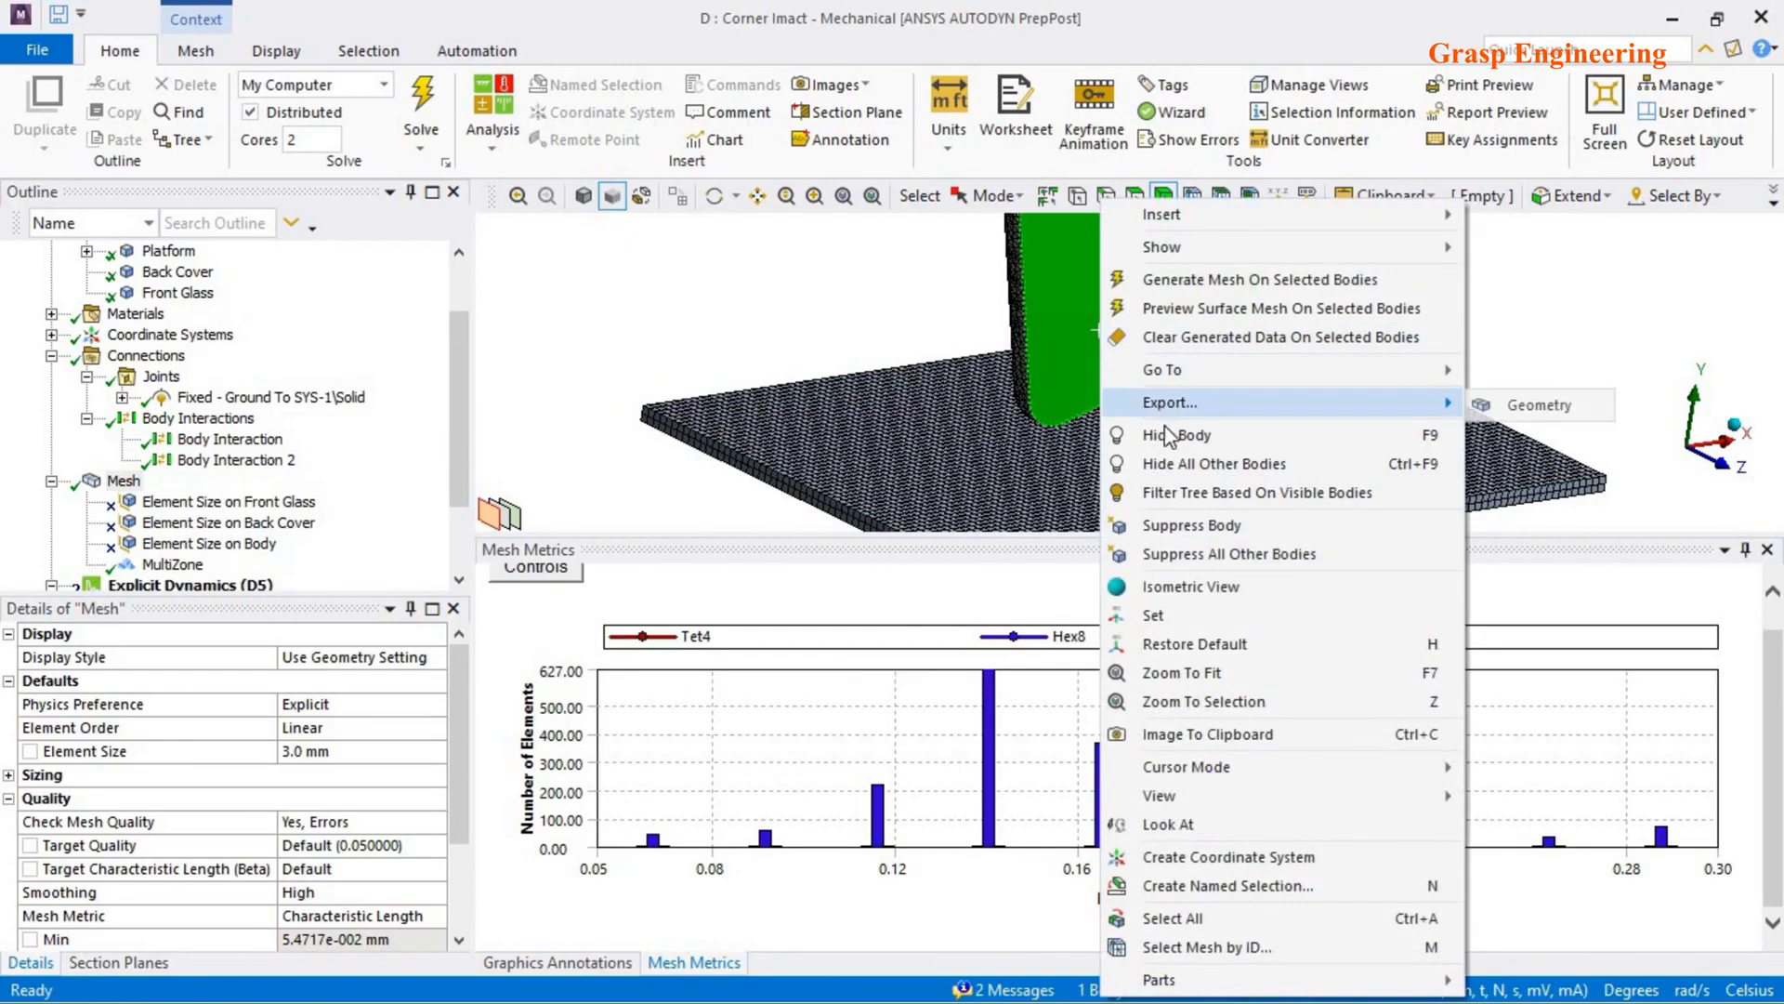
{"action": "left_click", "coordinate": [1069, 470]}
{"action": "right_click", "coordinate": [1068, 470]}
{"action": "left_click", "coordinate": [1115, 378]}
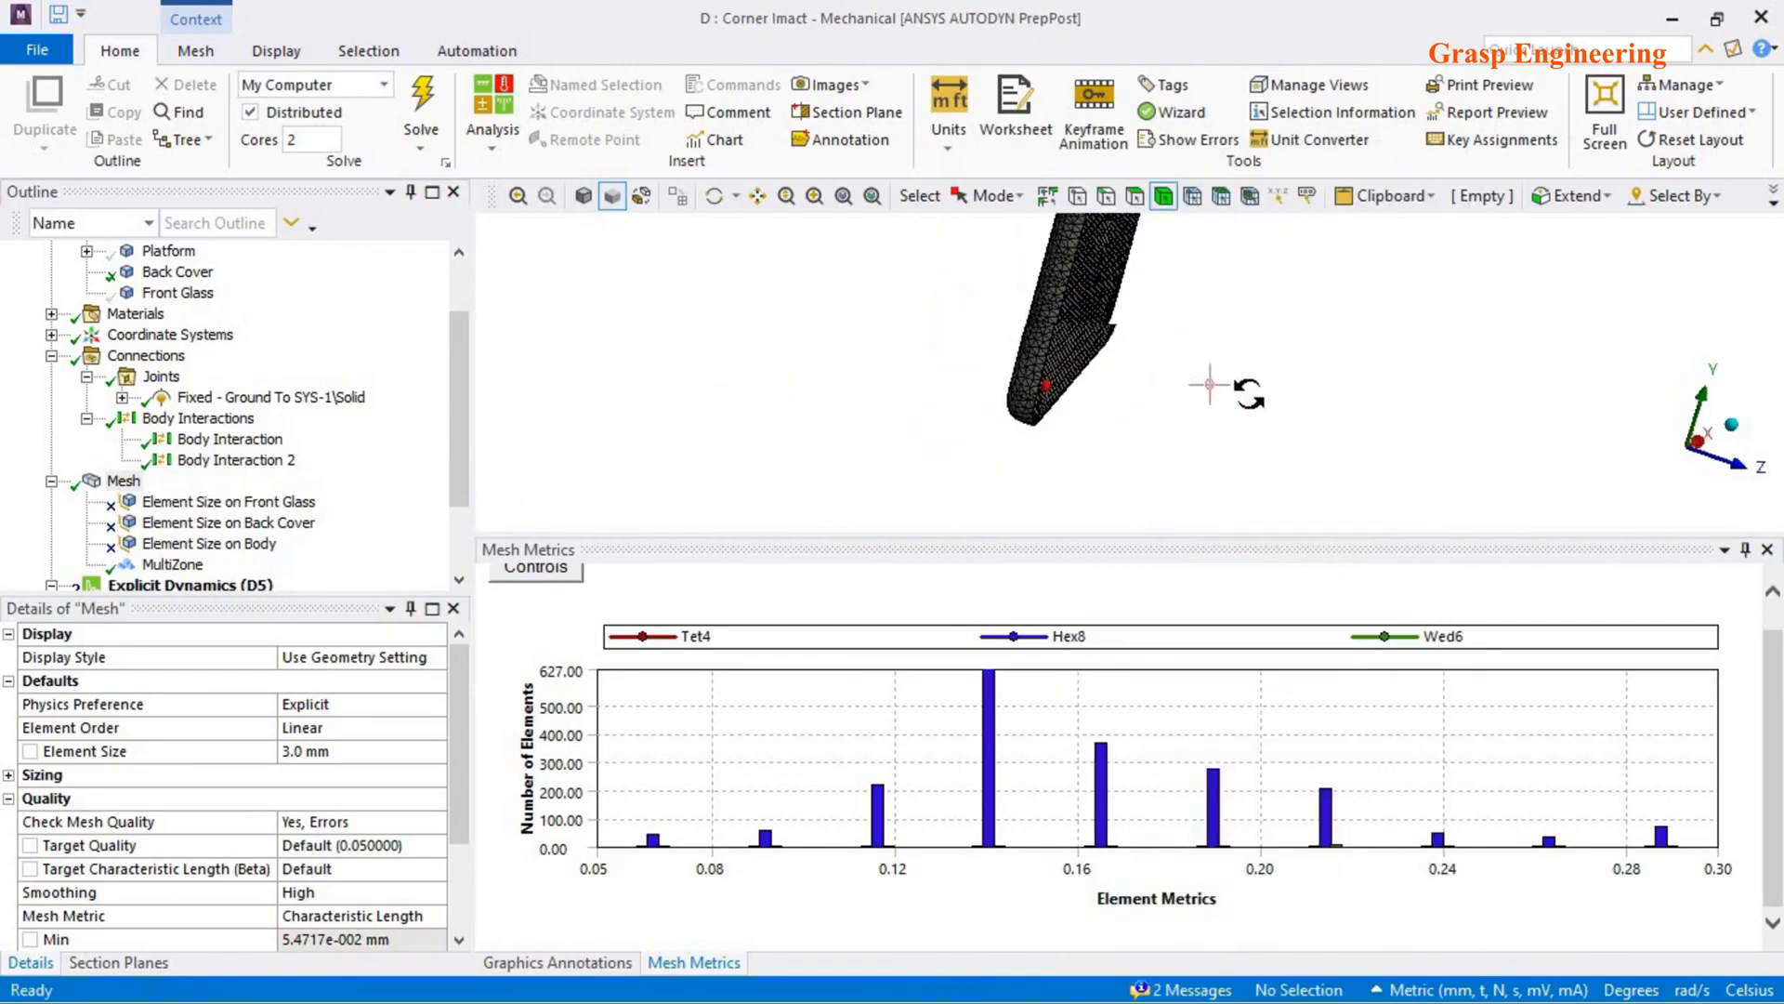
{"action": "left_click", "coordinate": [1036, 325]}
{"action": "right_click", "coordinate": [1035, 325]}
{"action": "left_click", "coordinate": [1103, 379]}
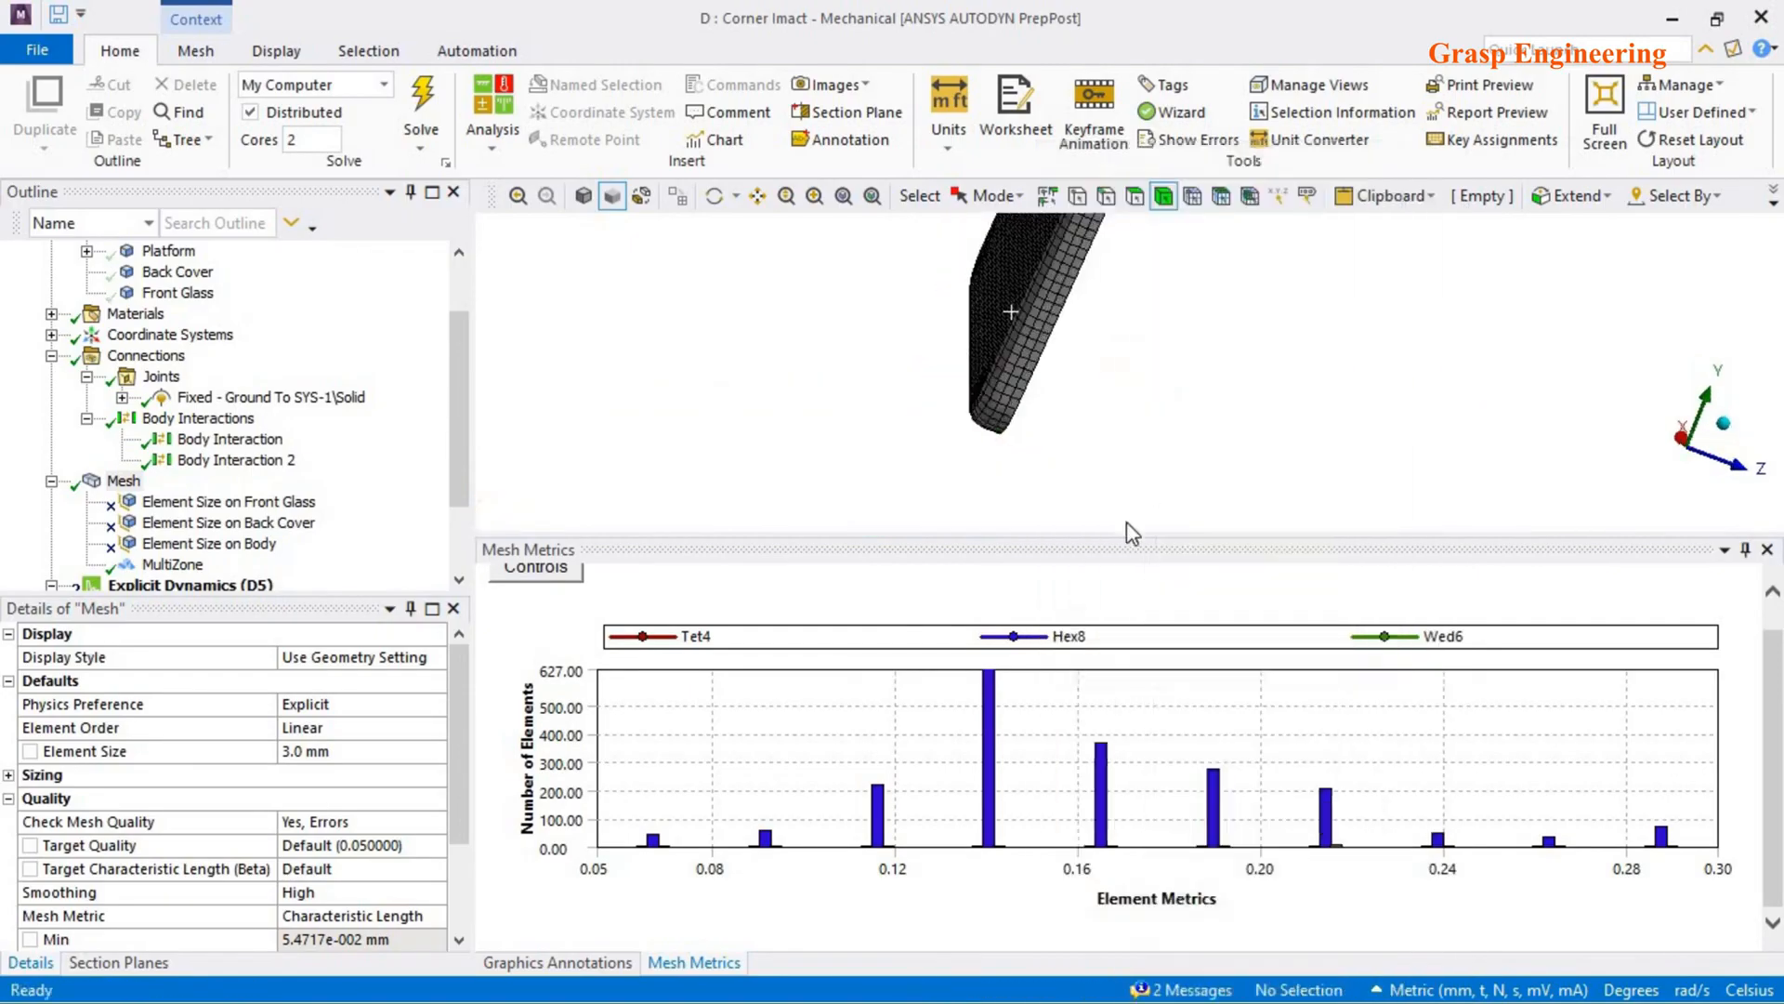
{"action": "middle_click_drag", "start_coordinate": [1030, 387], "coordinate": [1255, 391]}
{"action": "scroll", "coordinate": [1175, 438], "scroll_direction": "up", "scroll_amount": 5}
{"action": "middle_click_drag", "start_coordinate": [1175, 438], "coordinate": [1534, 342]}
{"action": "scroll", "coordinate": [1362, 340], "scroll_direction": "down", "scroll_amount": 3}
{"action": "scroll", "coordinate": [1362, 340], "scroll_direction": "down", "scroll_amount": 3}
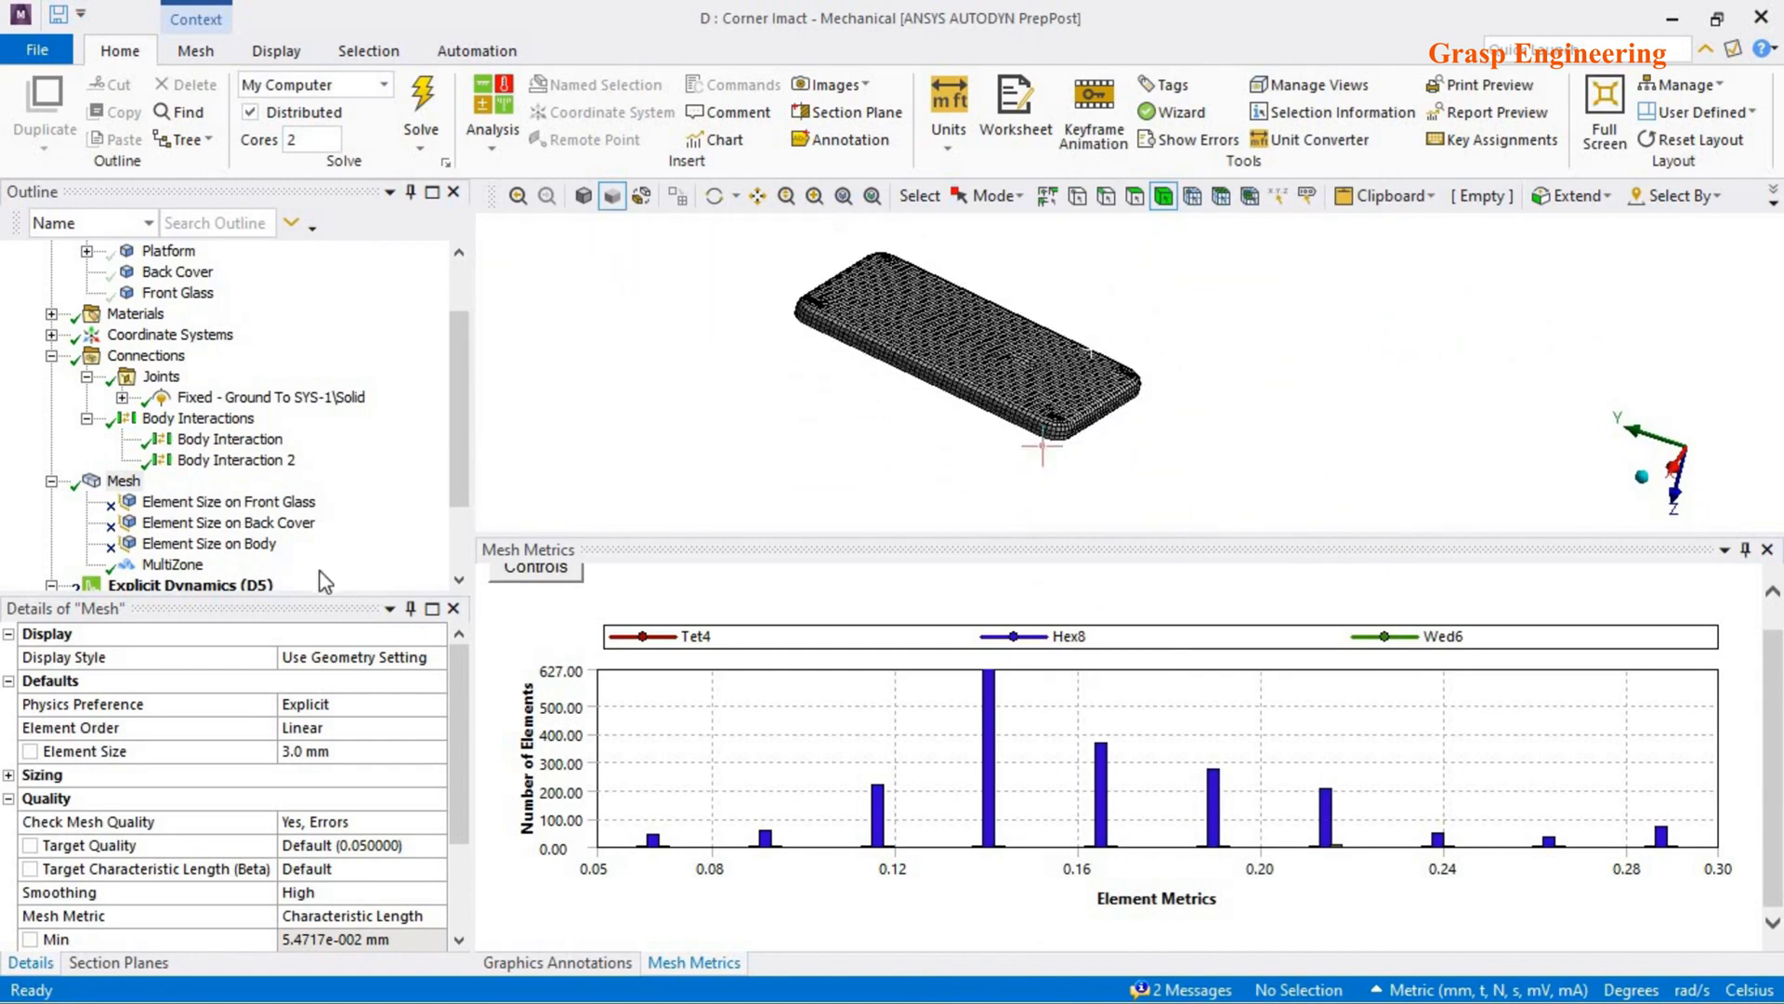
- Review the MultiZone method's details and the global mesh element size against the phone body
{"action": "left_click", "coordinate": [172, 564]}
{"action": "scroll", "coordinate": [377, 822], "scroll_direction": "down", "scroll_amount": 3}
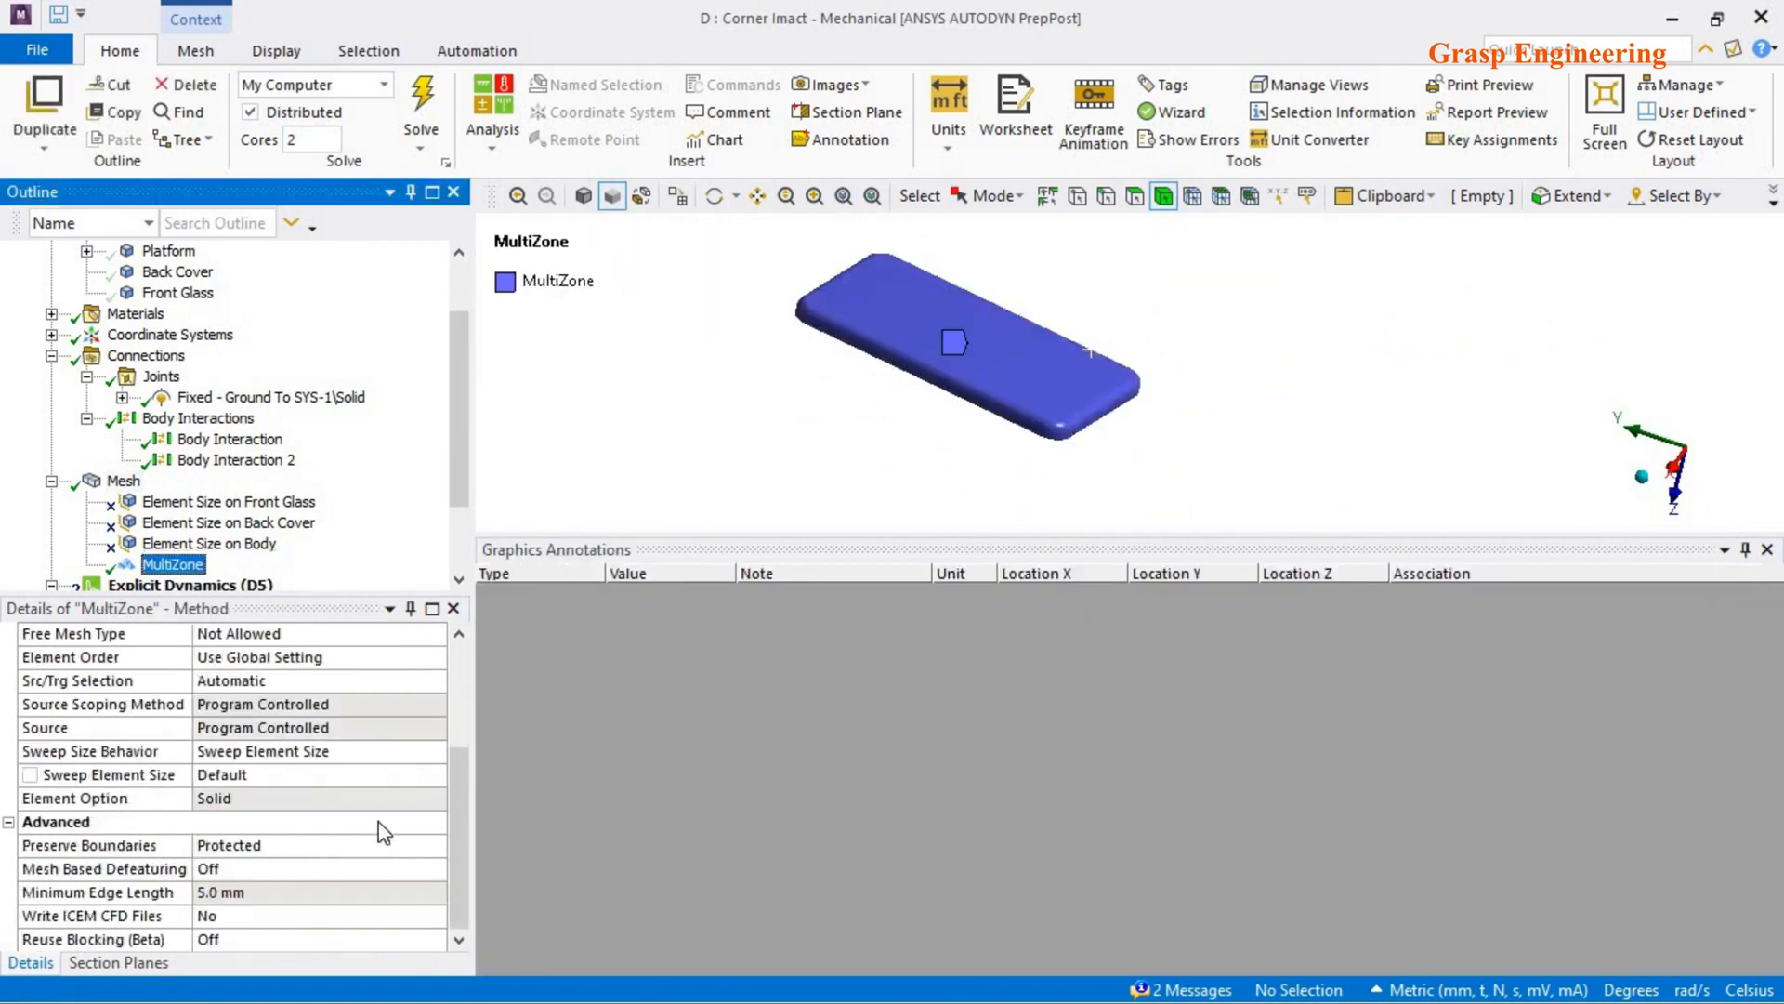
{"action": "scroll", "coordinate": [377, 814], "scroll_direction": "up", "scroll_amount": 3}
{"action": "middle_click_drag", "start_coordinate": [1008, 400], "coordinate": [549, 467]}
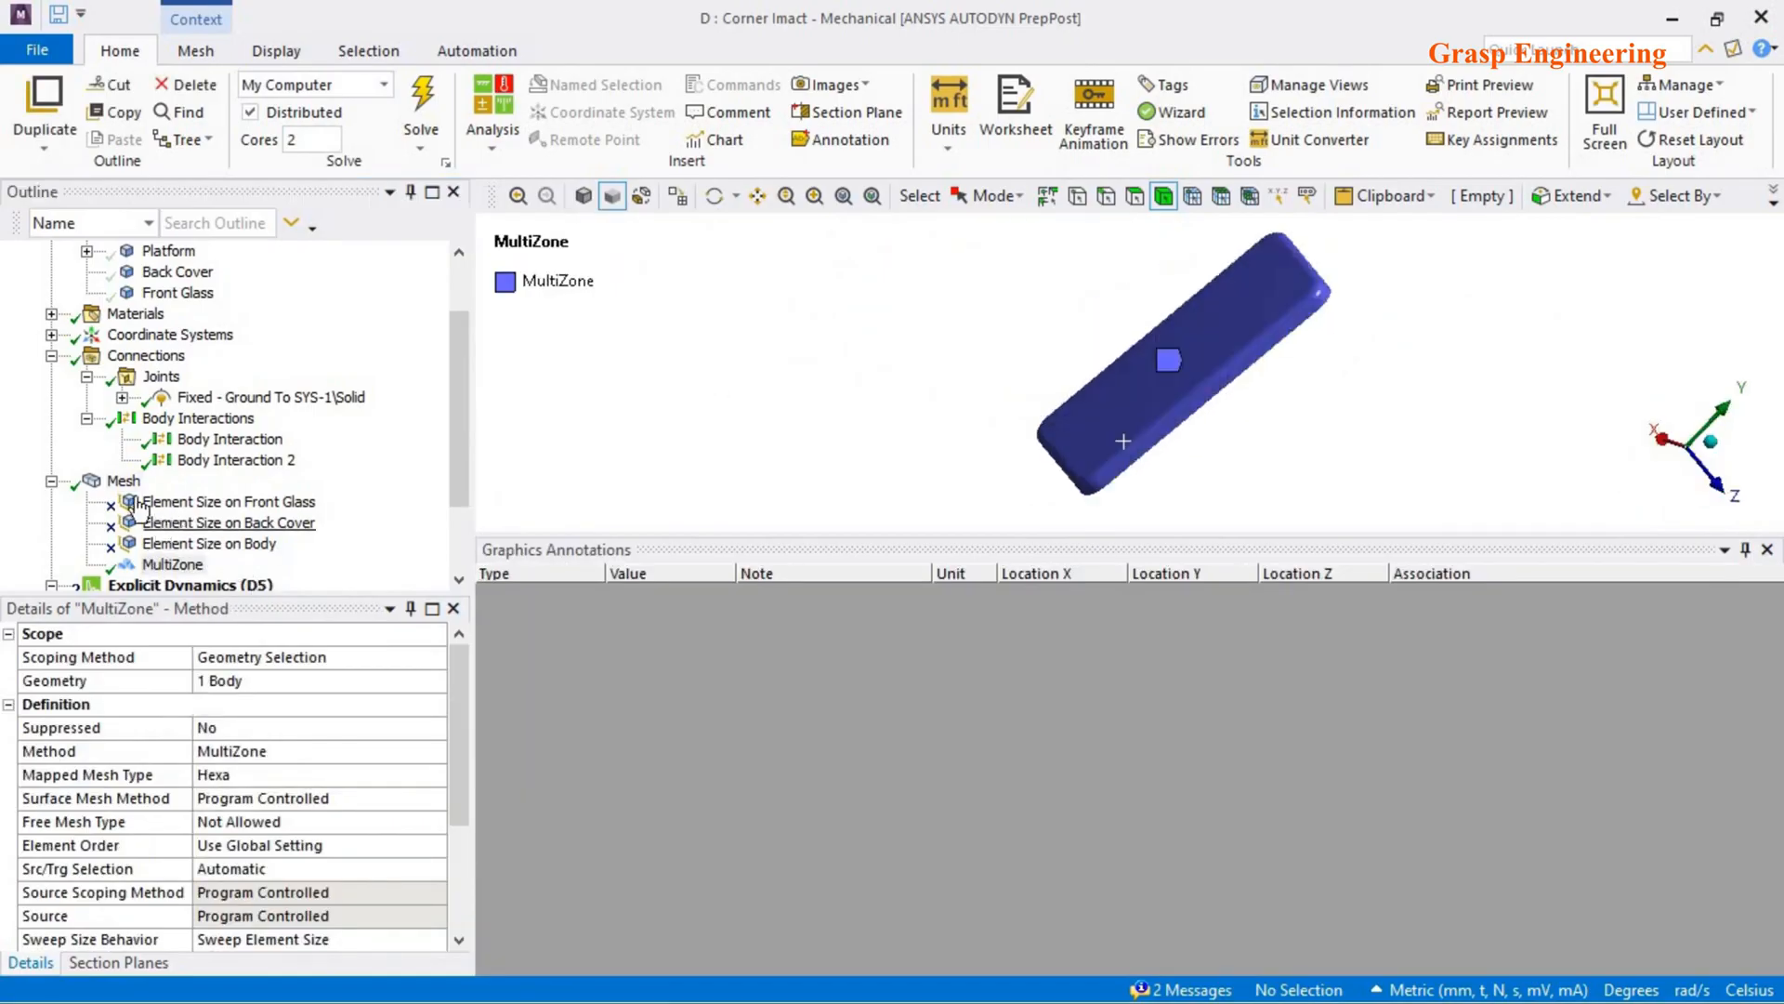
{"action": "left_click", "coordinate": [123, 481]}
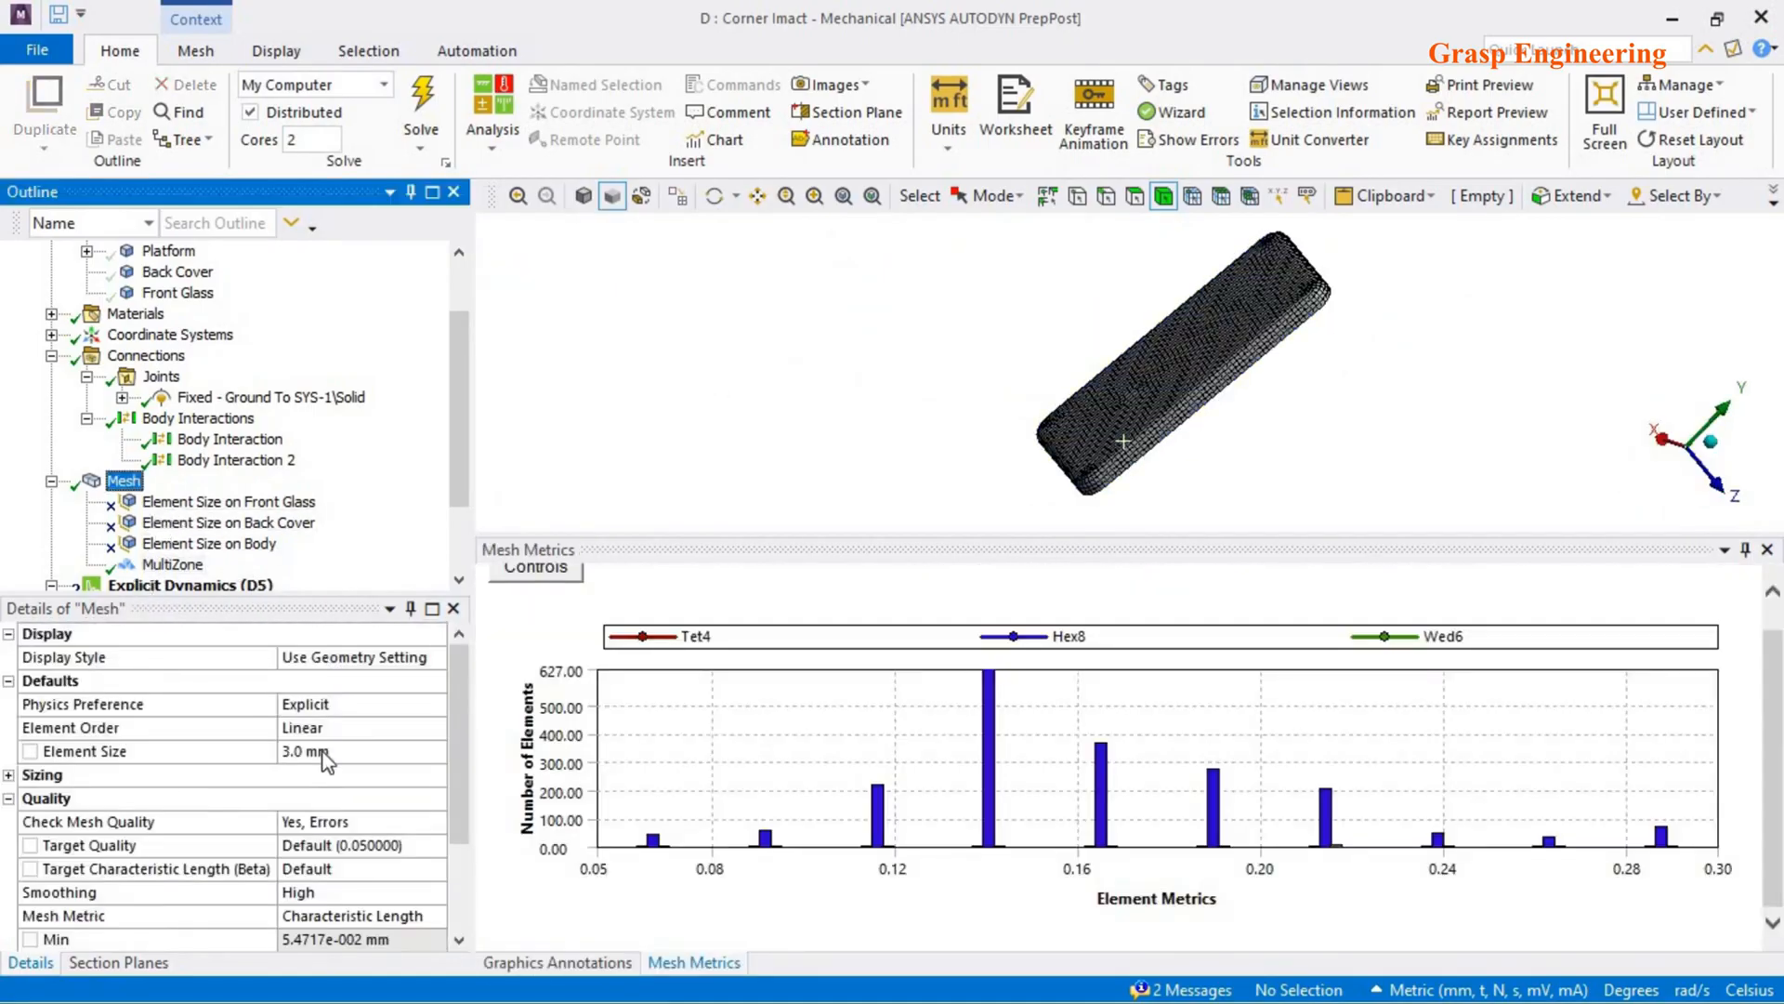
{"action": "left_click", "coordinate": [324, 752]}
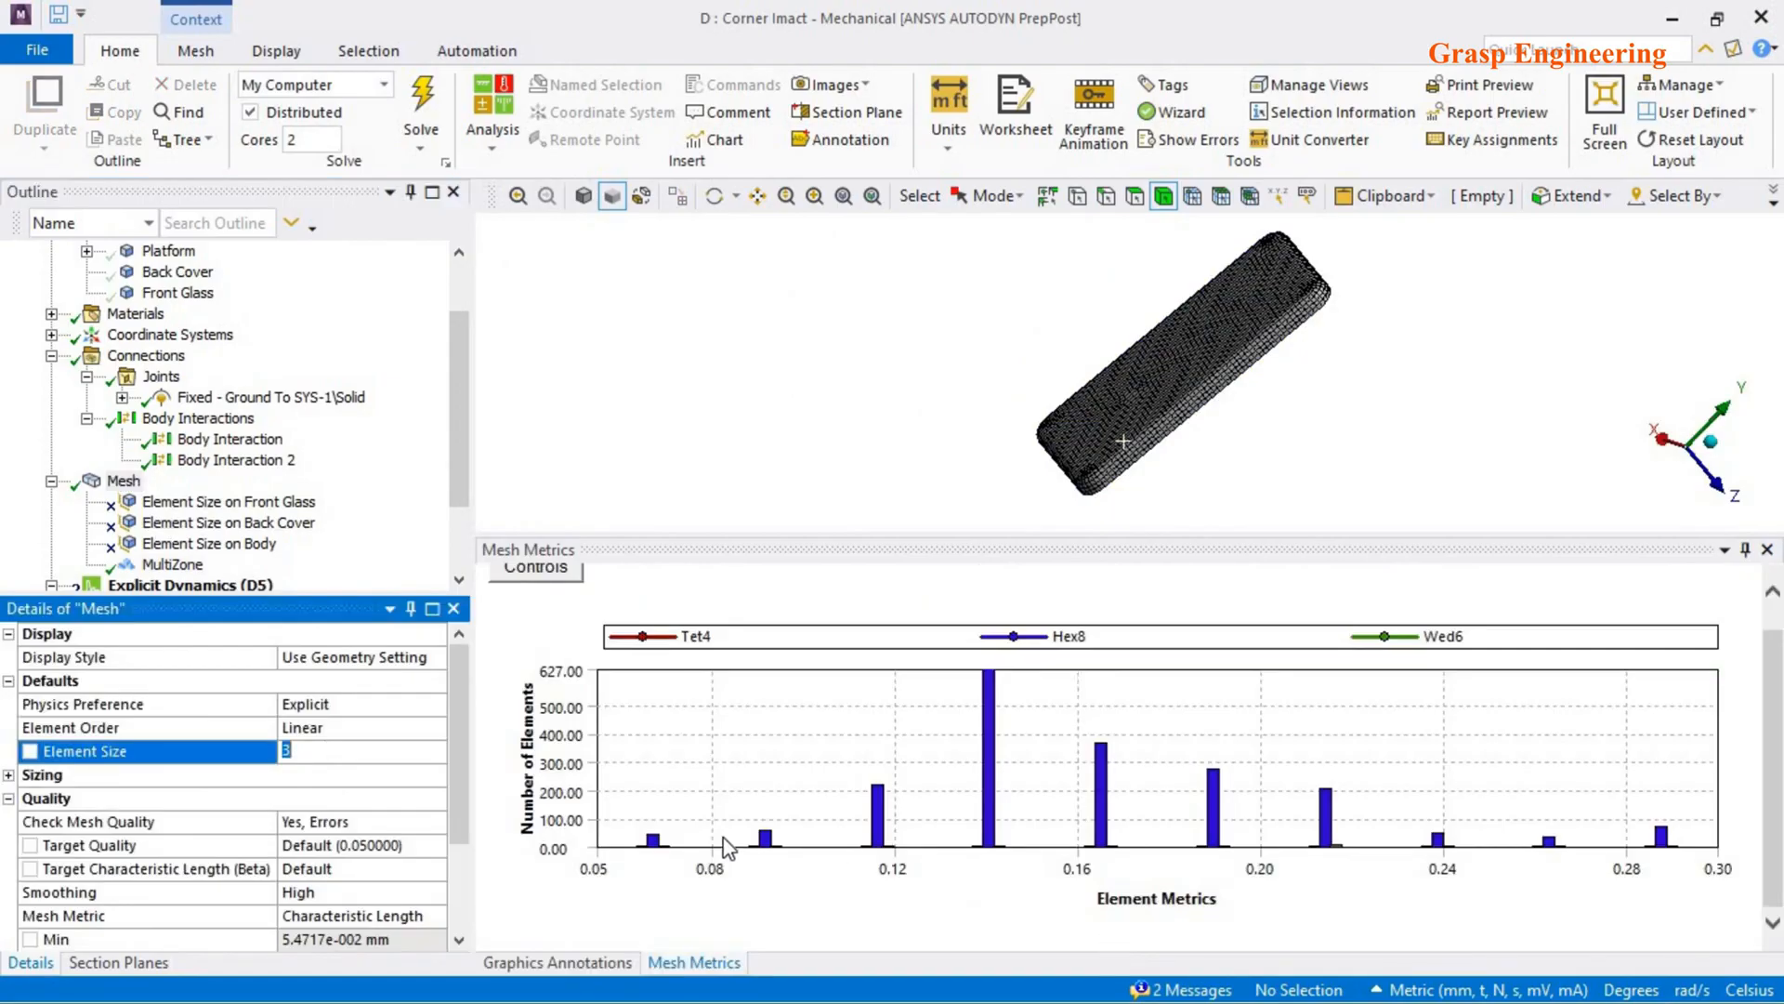
{"action": "middle_click_drag", "start_coordinate": [1304, 526], "coordinate": [868, 338]}
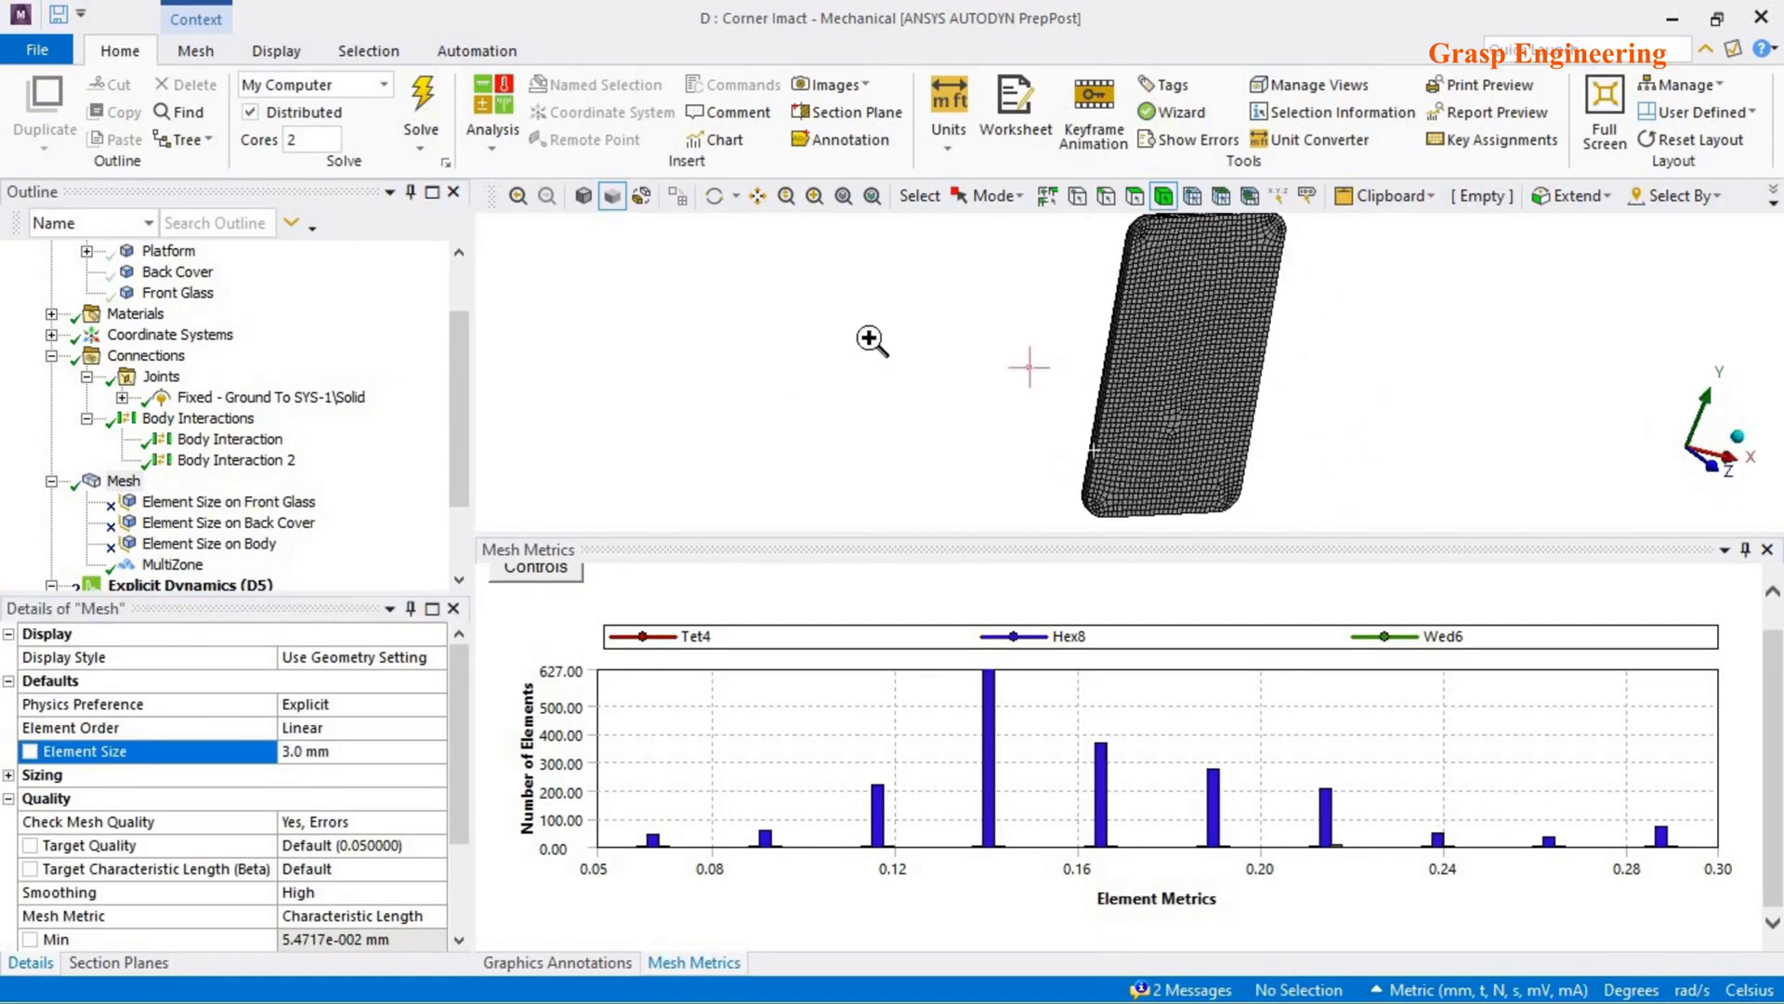
- Show the whole phone and platform again and enlarge the graphics area by shrinking the mesh metrics chart
{"action": "right_click", "coordinate": [869, 336]}
{"action": "left_click", "coordinate": [929, 448]}
{"action": "left_click_drag", "start_coordinate": [908, 534], "coordinate": [1013, 674]}
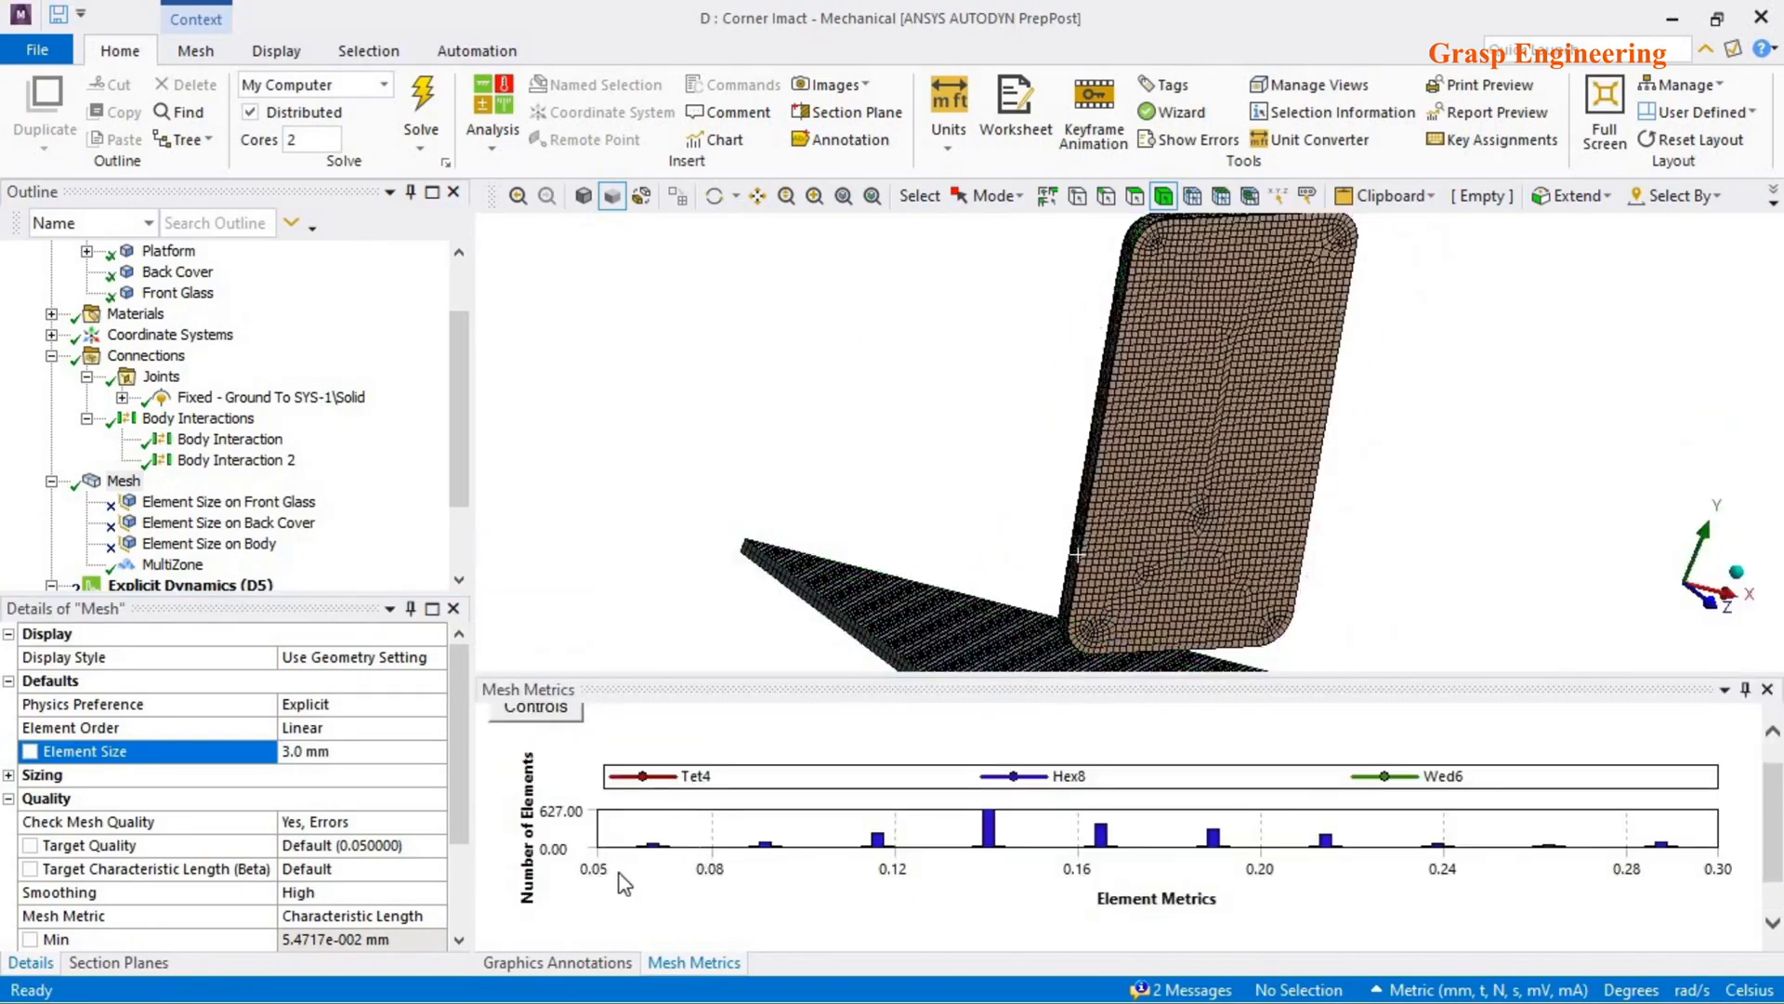
{"action": "scroll", "coordinate": [1236, 457], "scroll_direction": "down", "scroll_amount": 5}
{"action": "middle_click_drag", "start_coordinate": [1238, 494], "coordinate": [1301, 581]}
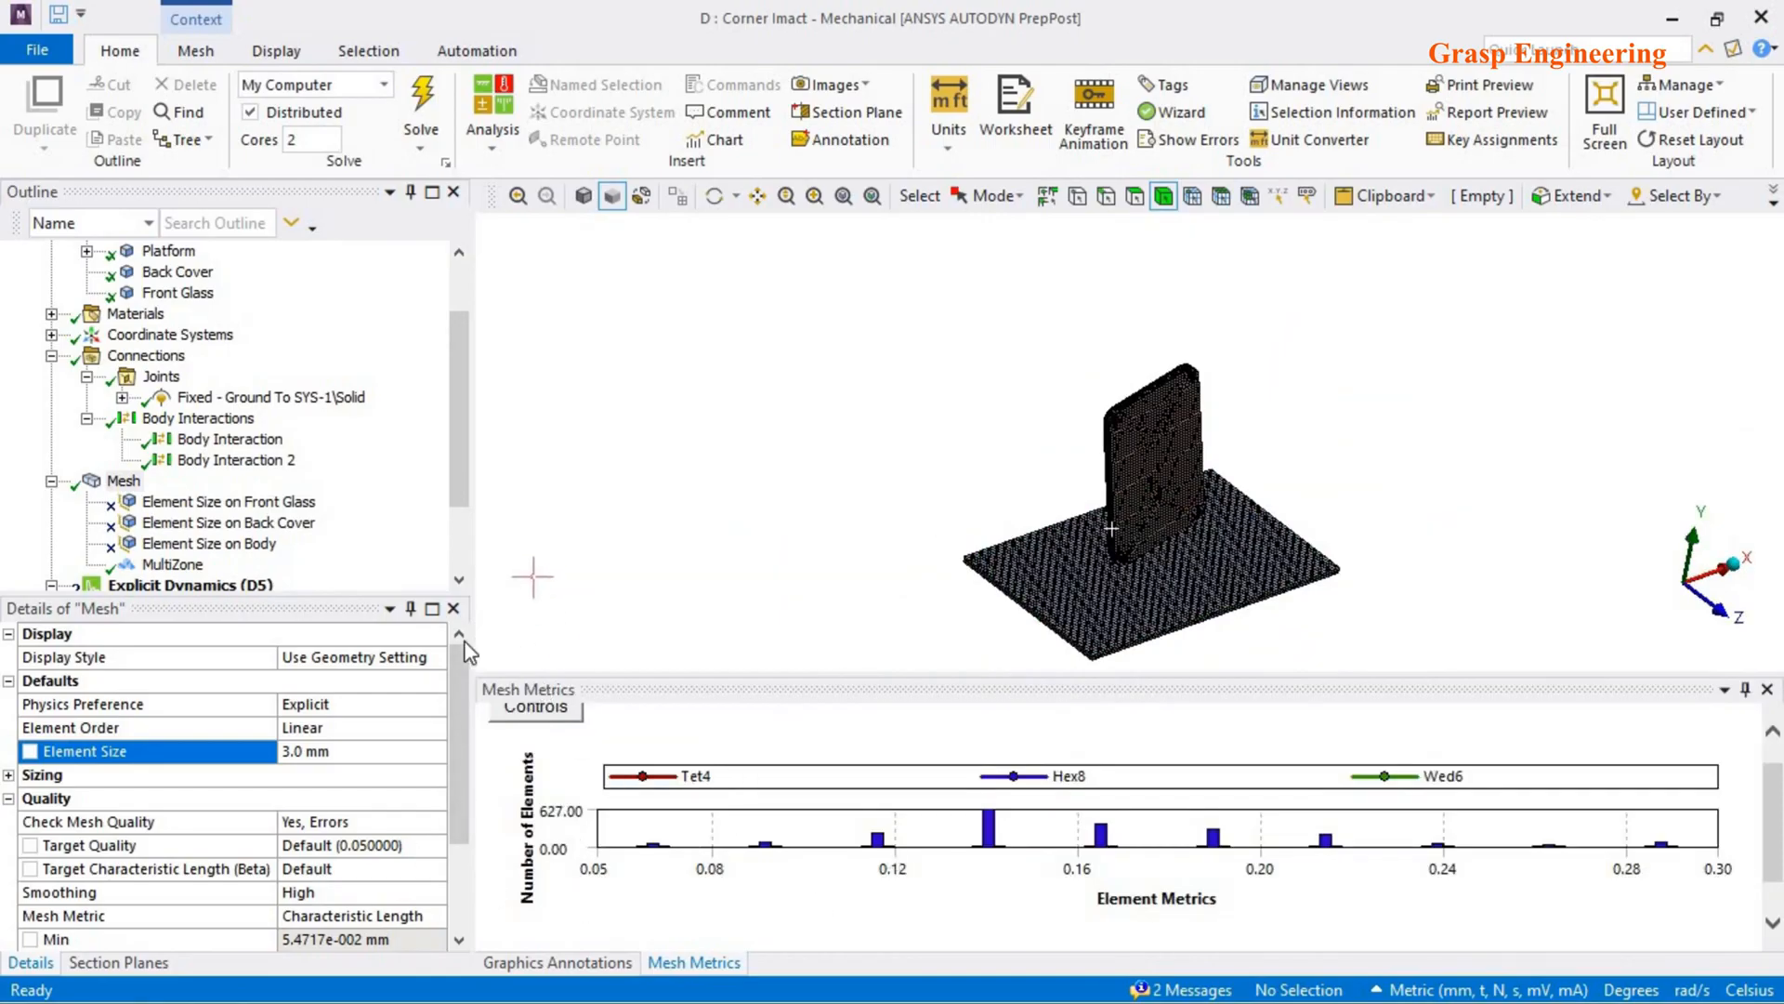
- Enlarge the model outline and expand the Initial Conditions of the explicit dynamics analysis
{"action": "left_click", "coordinate": [457, 526]}
{"action": "left_click_drag", "start_coordinate": [332, 591], "coordinate": [332, 687]}
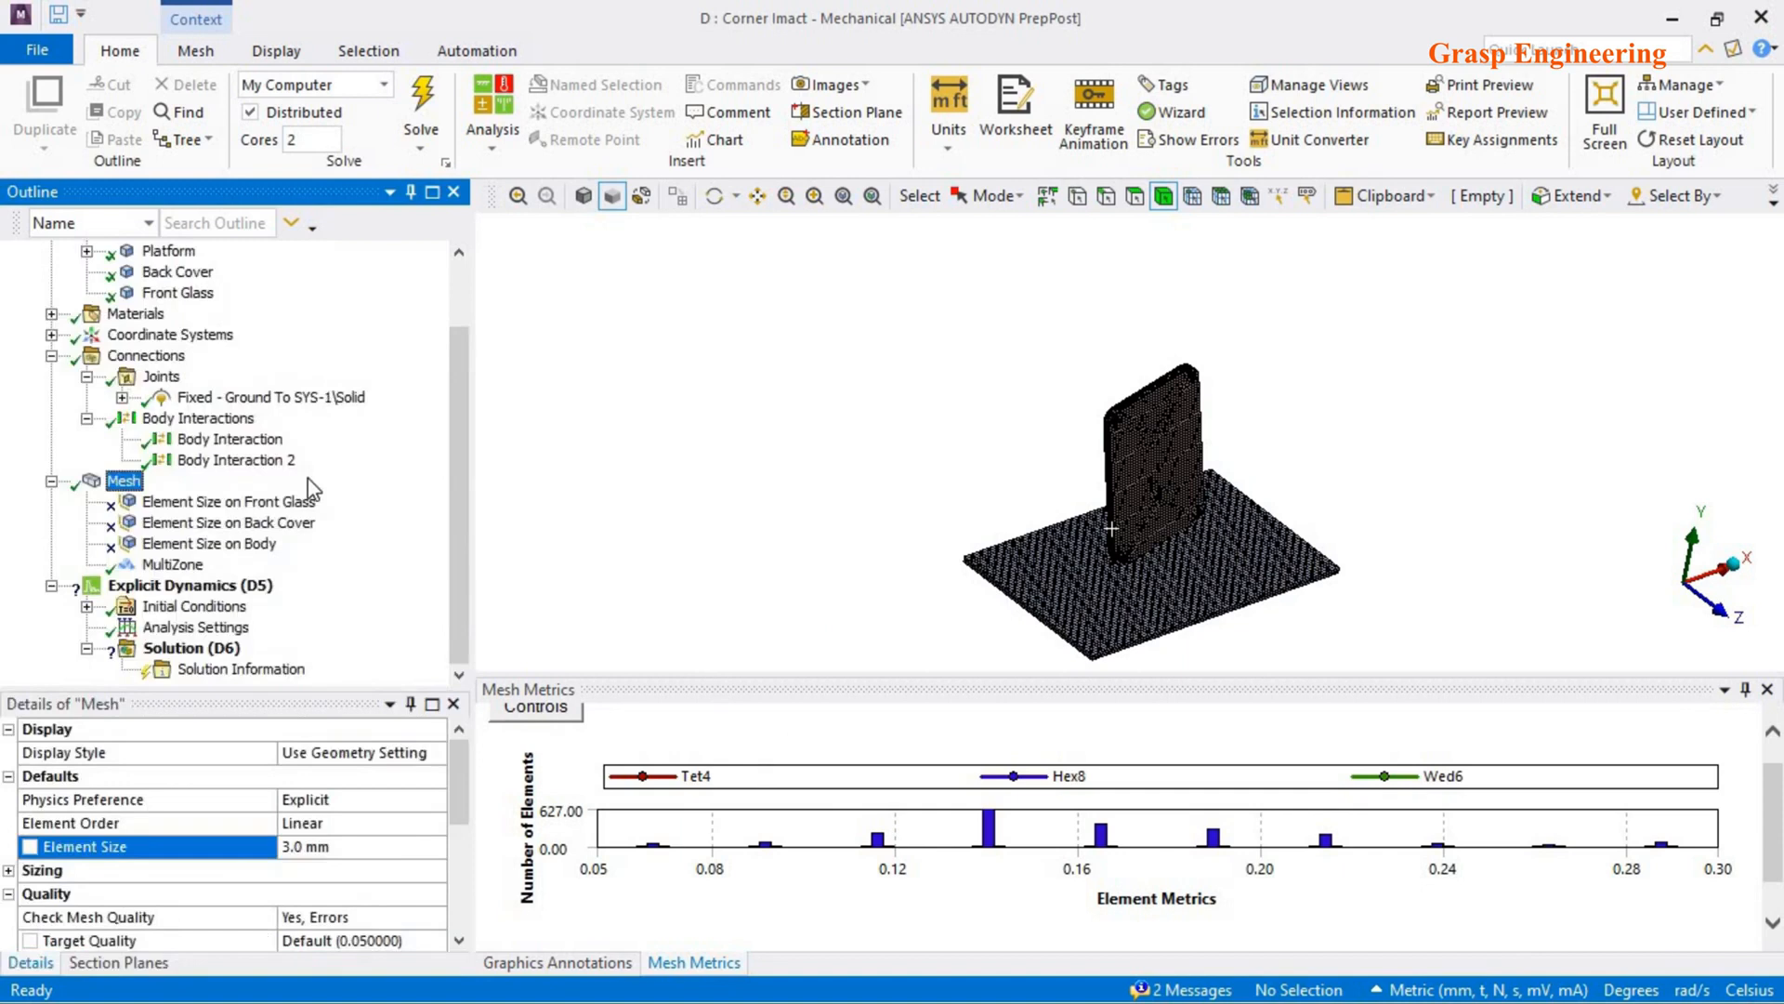
{"action": "scroll", "coordinate": [1082, 471], "scroll_direction": "up", "scroll_amount": 4}
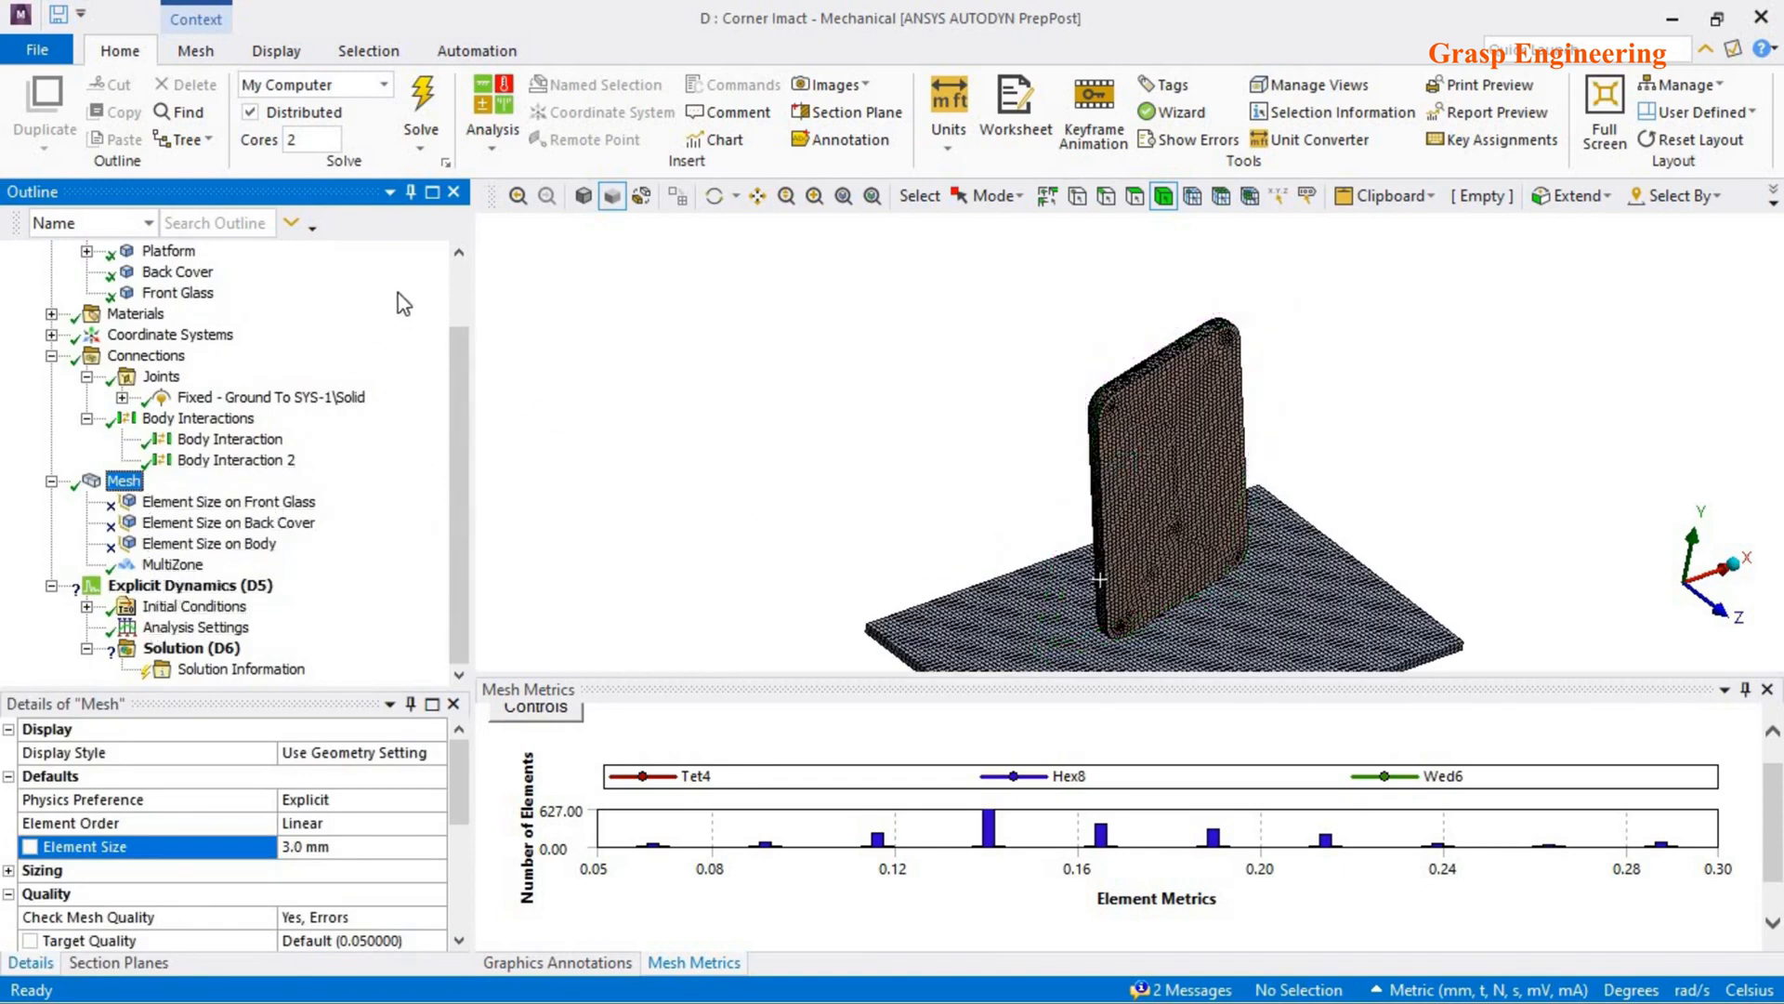
{"action": "left_click", "coordinate": [87, 607]}
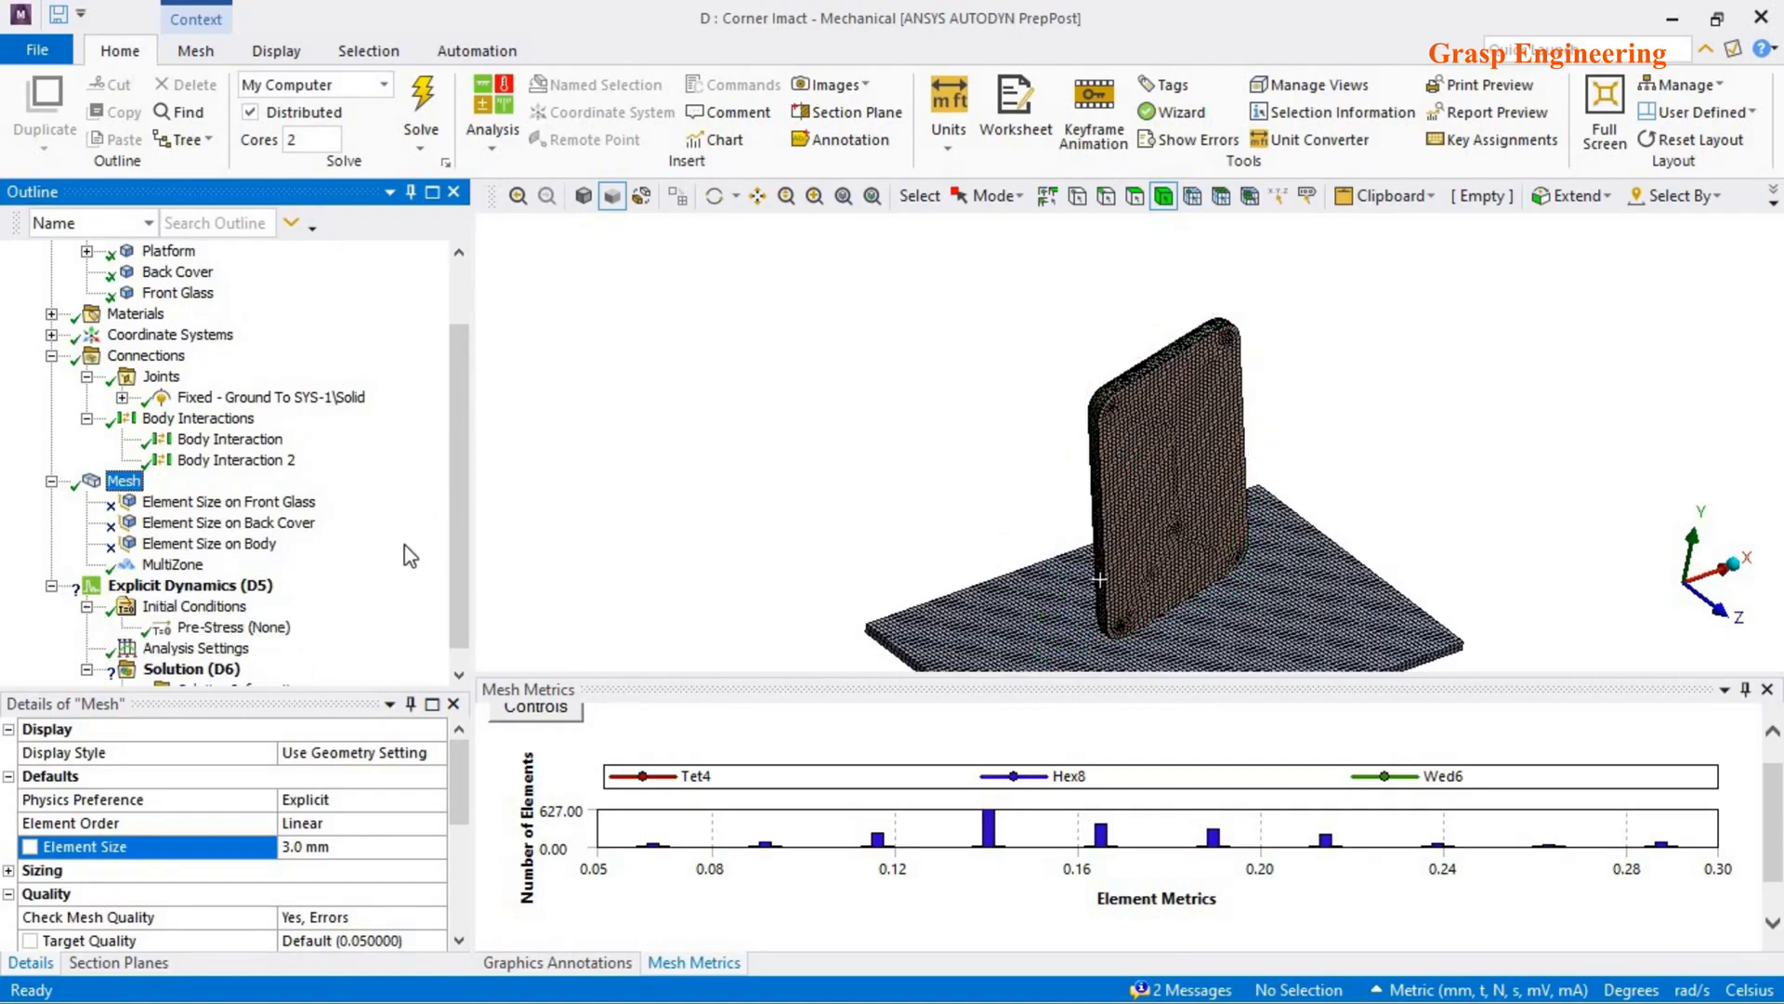
{"action": "scroll", "coordinate": [404, 545], "scroll_direction": "down", "scroll_amount": 1}
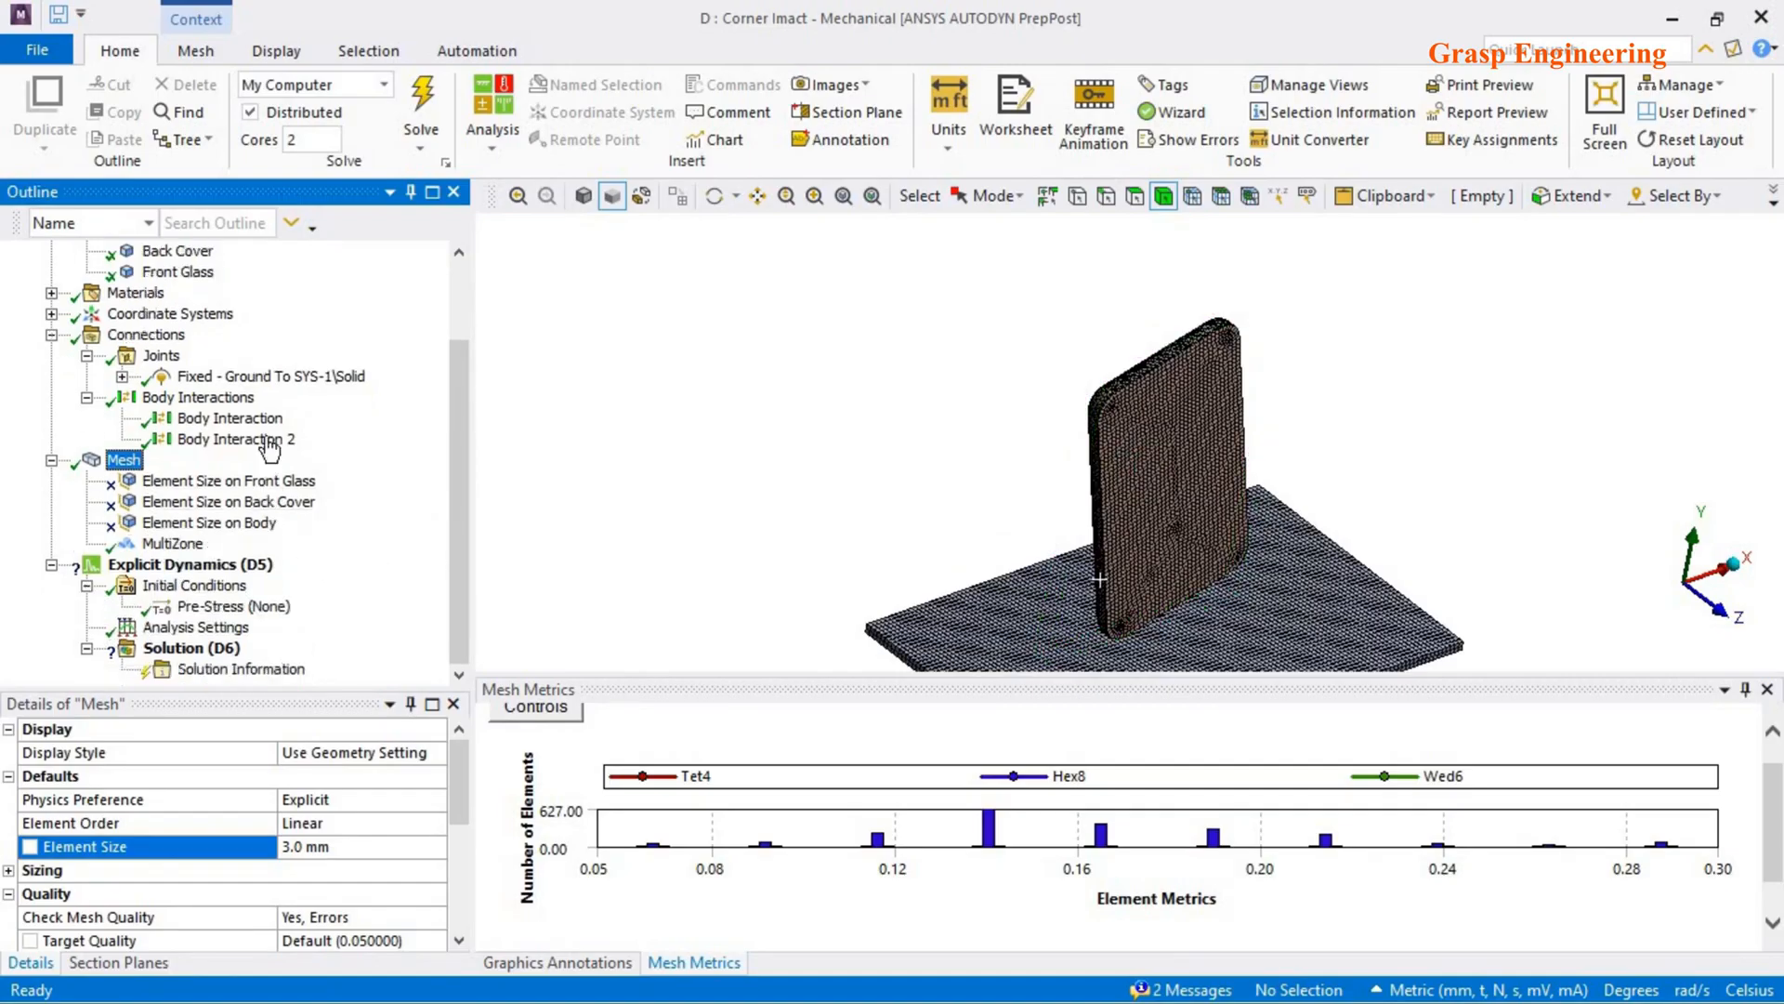
{"action": "middle_click_drag", "start_coordinate": [1254, 420], "coordinate": [1076, 422]}
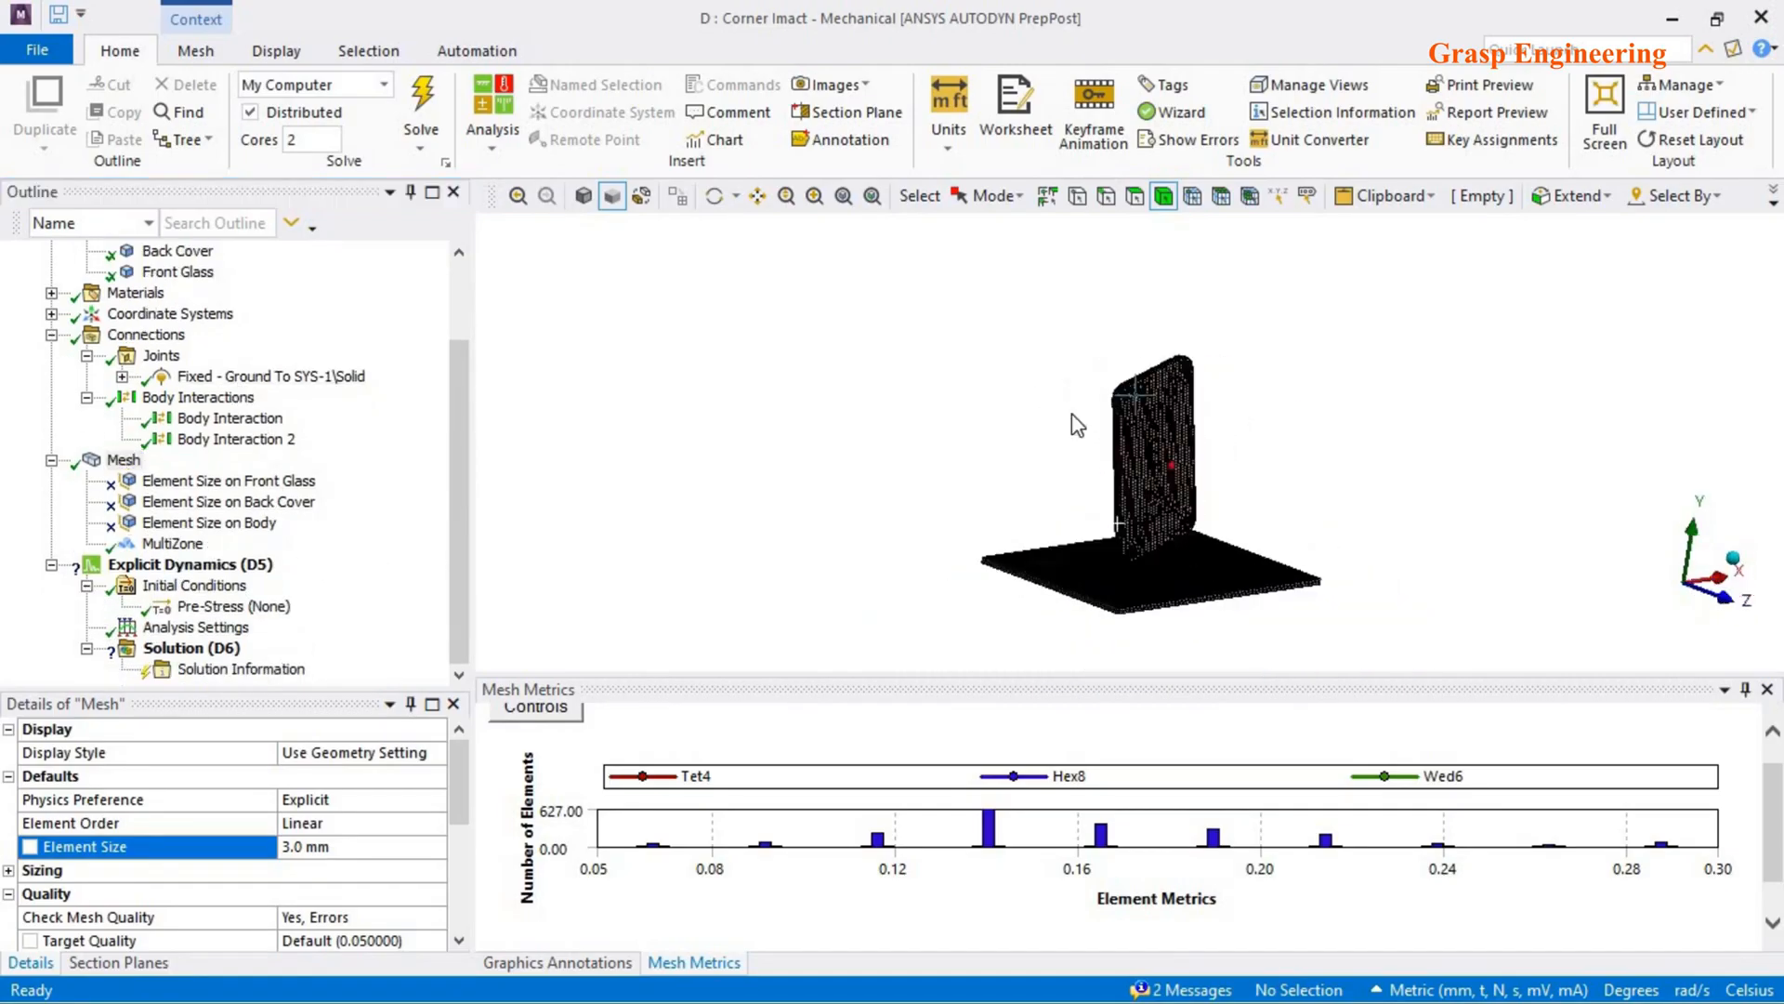
- Insert a Drop Height object under the Initial Conditions of the explicit dynamics analysis
{"action": "left_click", "coordinate": [193, 587]}
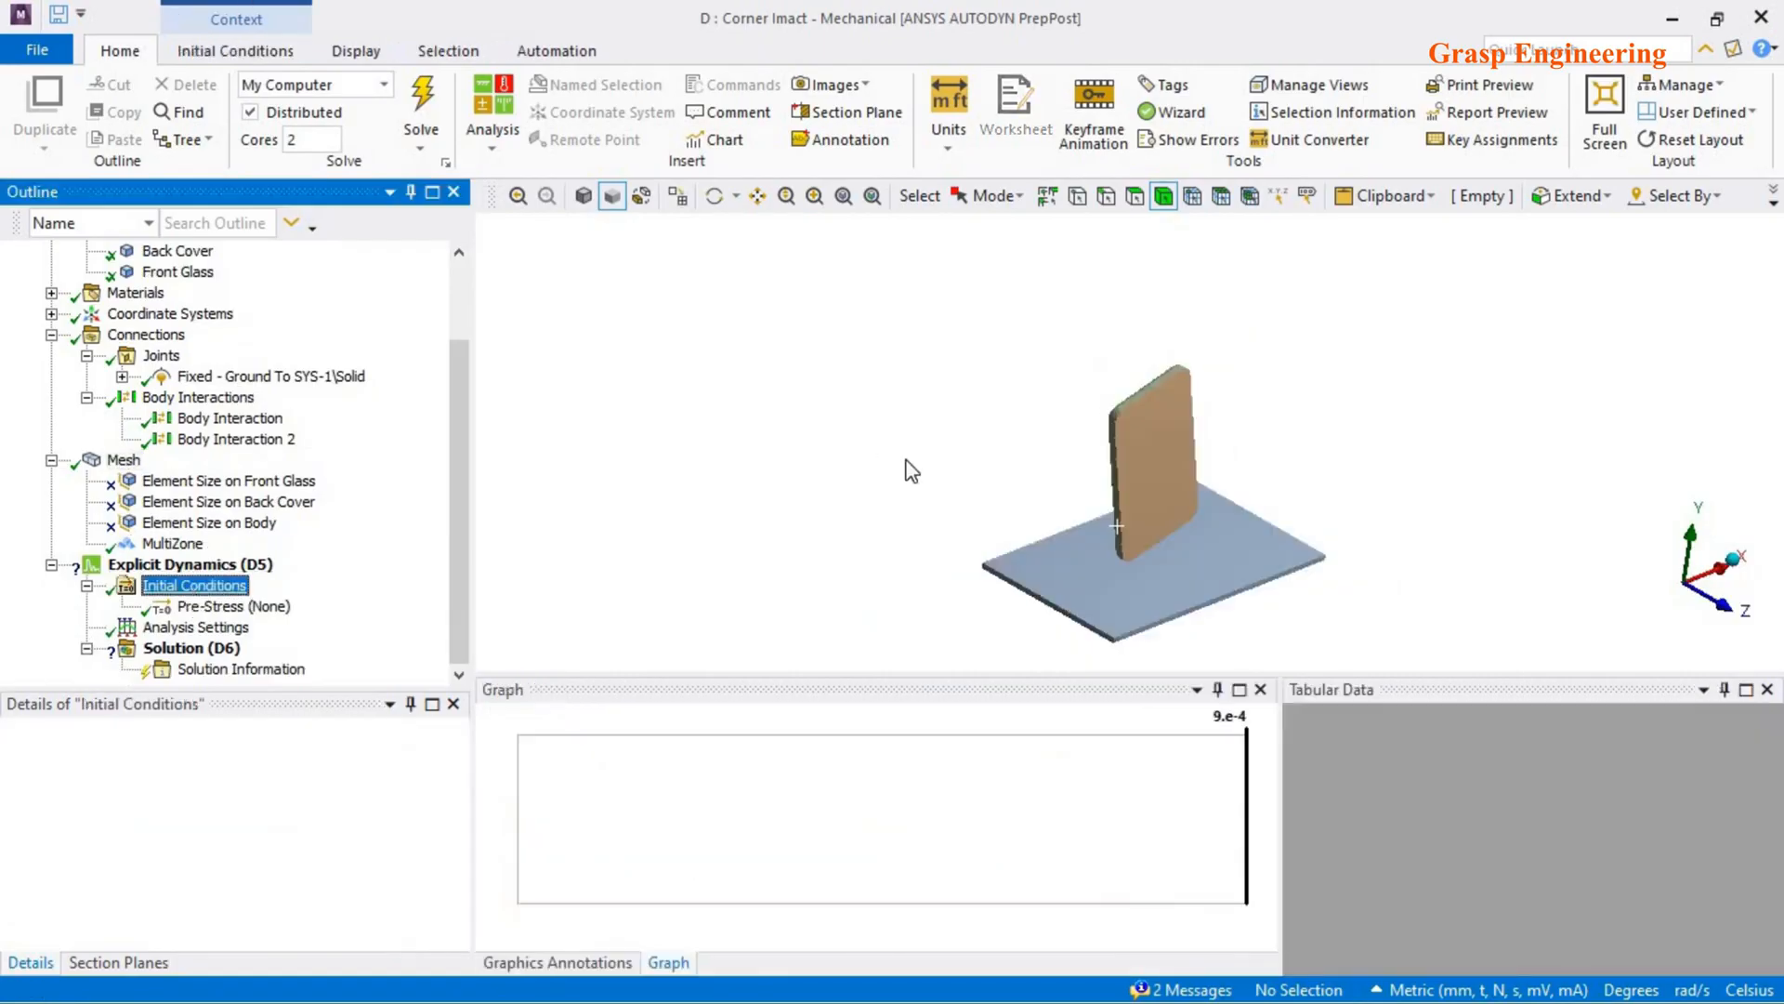
{"action": "scroll", "coordinate": [923, 458], "scroll_direction": "up", "scroll_amount": 2}
{"action": "left_click_drag", "start_coordinate": [951, 673], "coordinate": [934, 801]}
{"action": "scroll", "coordinate": [1023, 490], "scroll_direction": "down", "scroll_amount": 3}
{"action": "middle_click_drag", "start_coordinate": [924, 423], "coordinate": [810, 361], "text": "ctrl"}
{"action": "mouse_move", "coordinate": [911, 560]}
{"action": "middle_mouse_down"}
{"action": "mouse_move", "coordinate": [904, 535]}
{"action": "mouse_move", "coordinate": [888, 544]}
{"action": "middle_mouse_up"}
{"action": "scroll", "coordinate": [904, 610], "scroll_direction": "up", "scroll_amount": 3}
{"action": "middle_click_drag", "start_coordinate": [956, 596], "coordinate": [927, 632]}
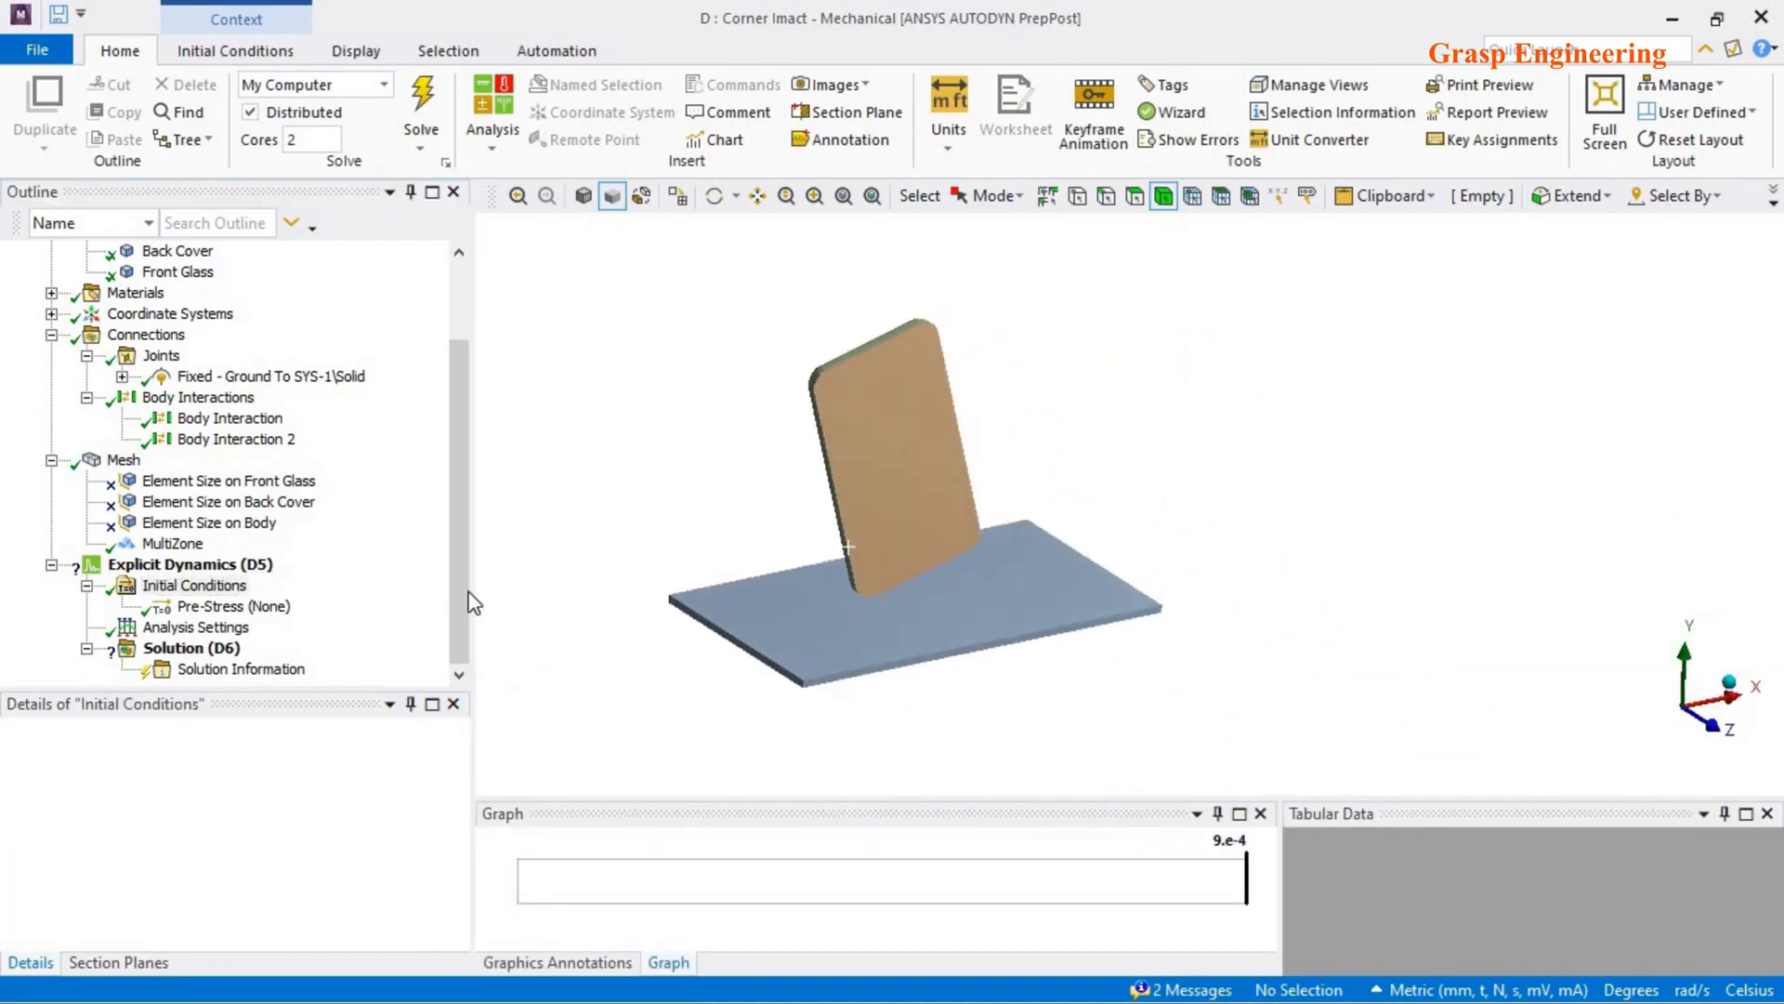
{"action": "right_click", "coordinate": [220, 591]}
{"action": "mouse_move", "coordinate": [287, 607]}
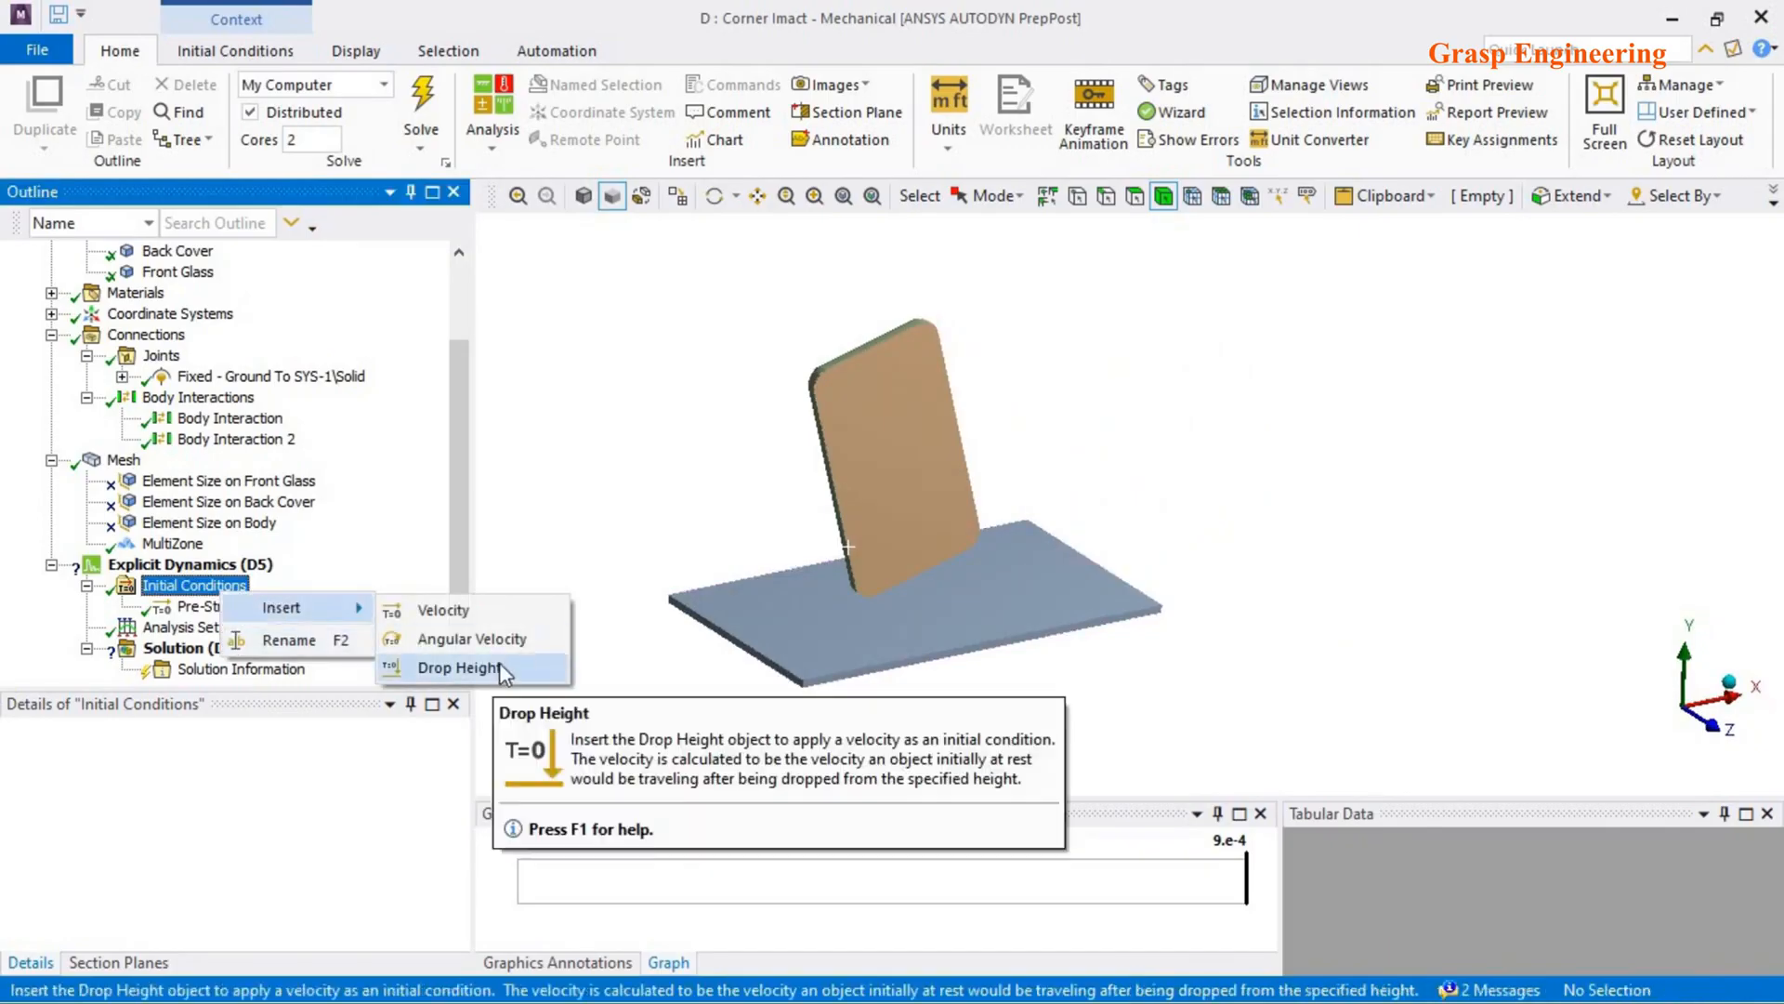
{"action": "left_click", "coordinate": [502, 667]}
- Add a Velocity object under the Initial Conditions alongside the Drop Height
{"action": "right_click", "coordinate": [237, 588]}
{"action": "mouse_move", "coordinate": [295, 604]}
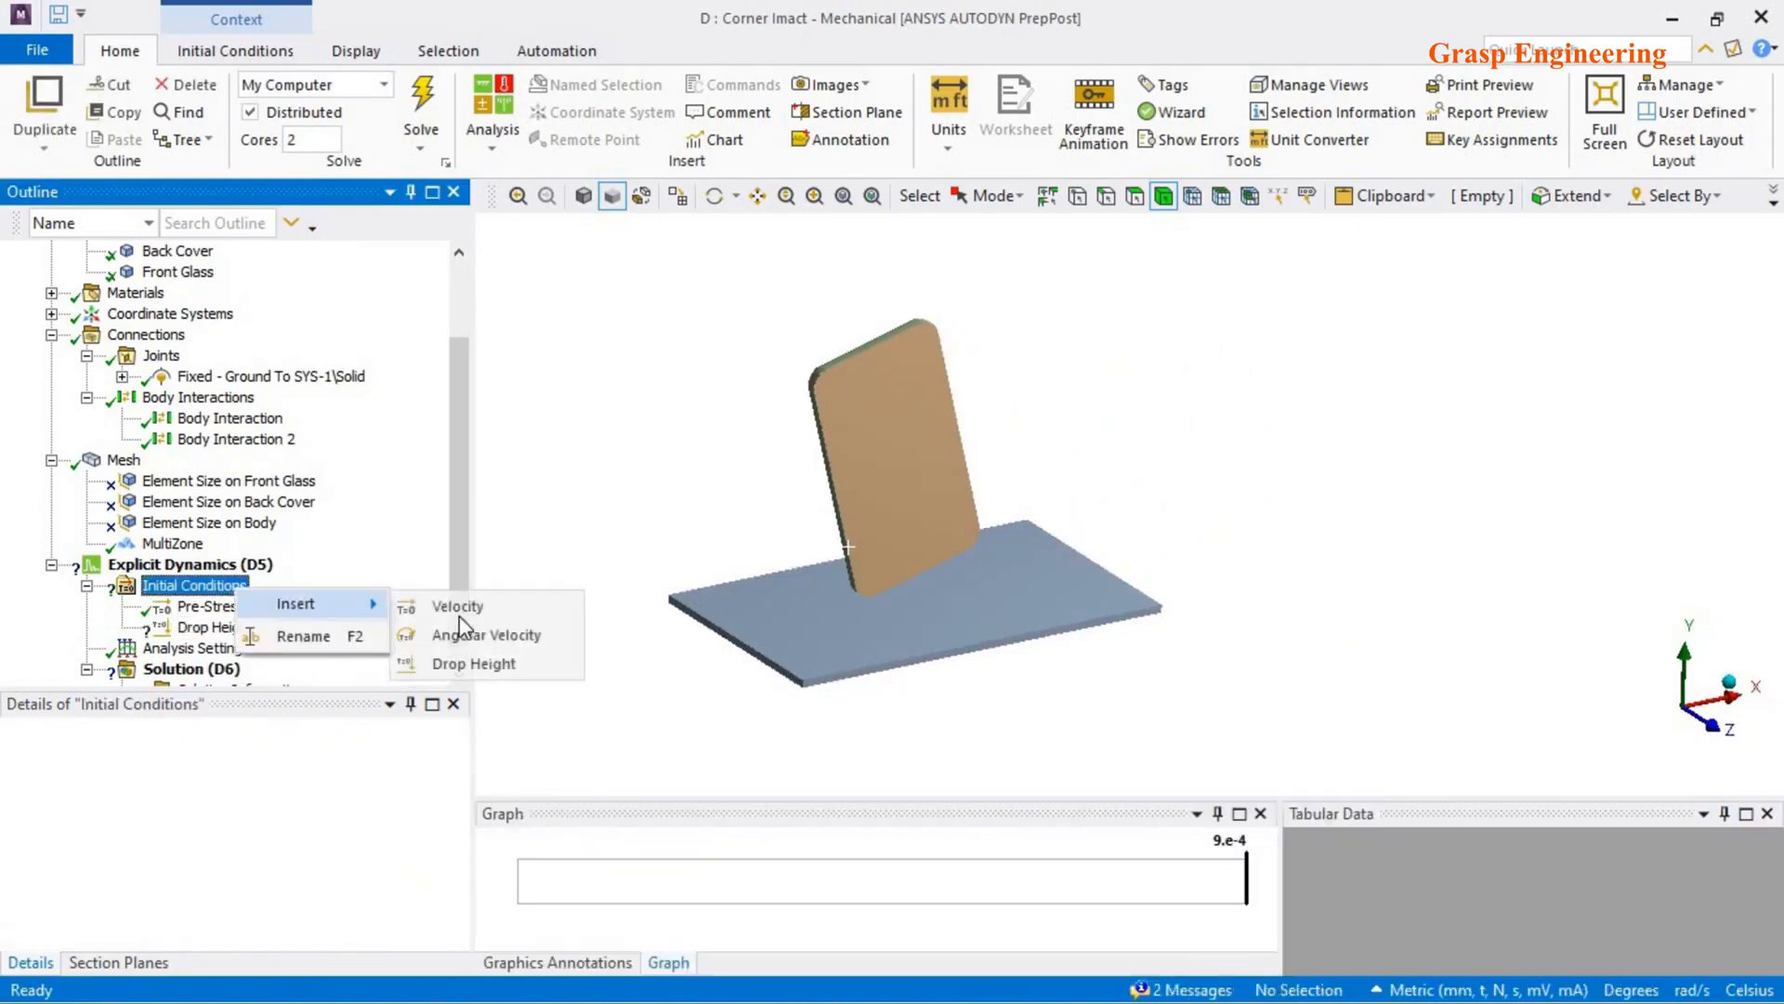
{"action": "left_click", "coordinate": [408, 508]}
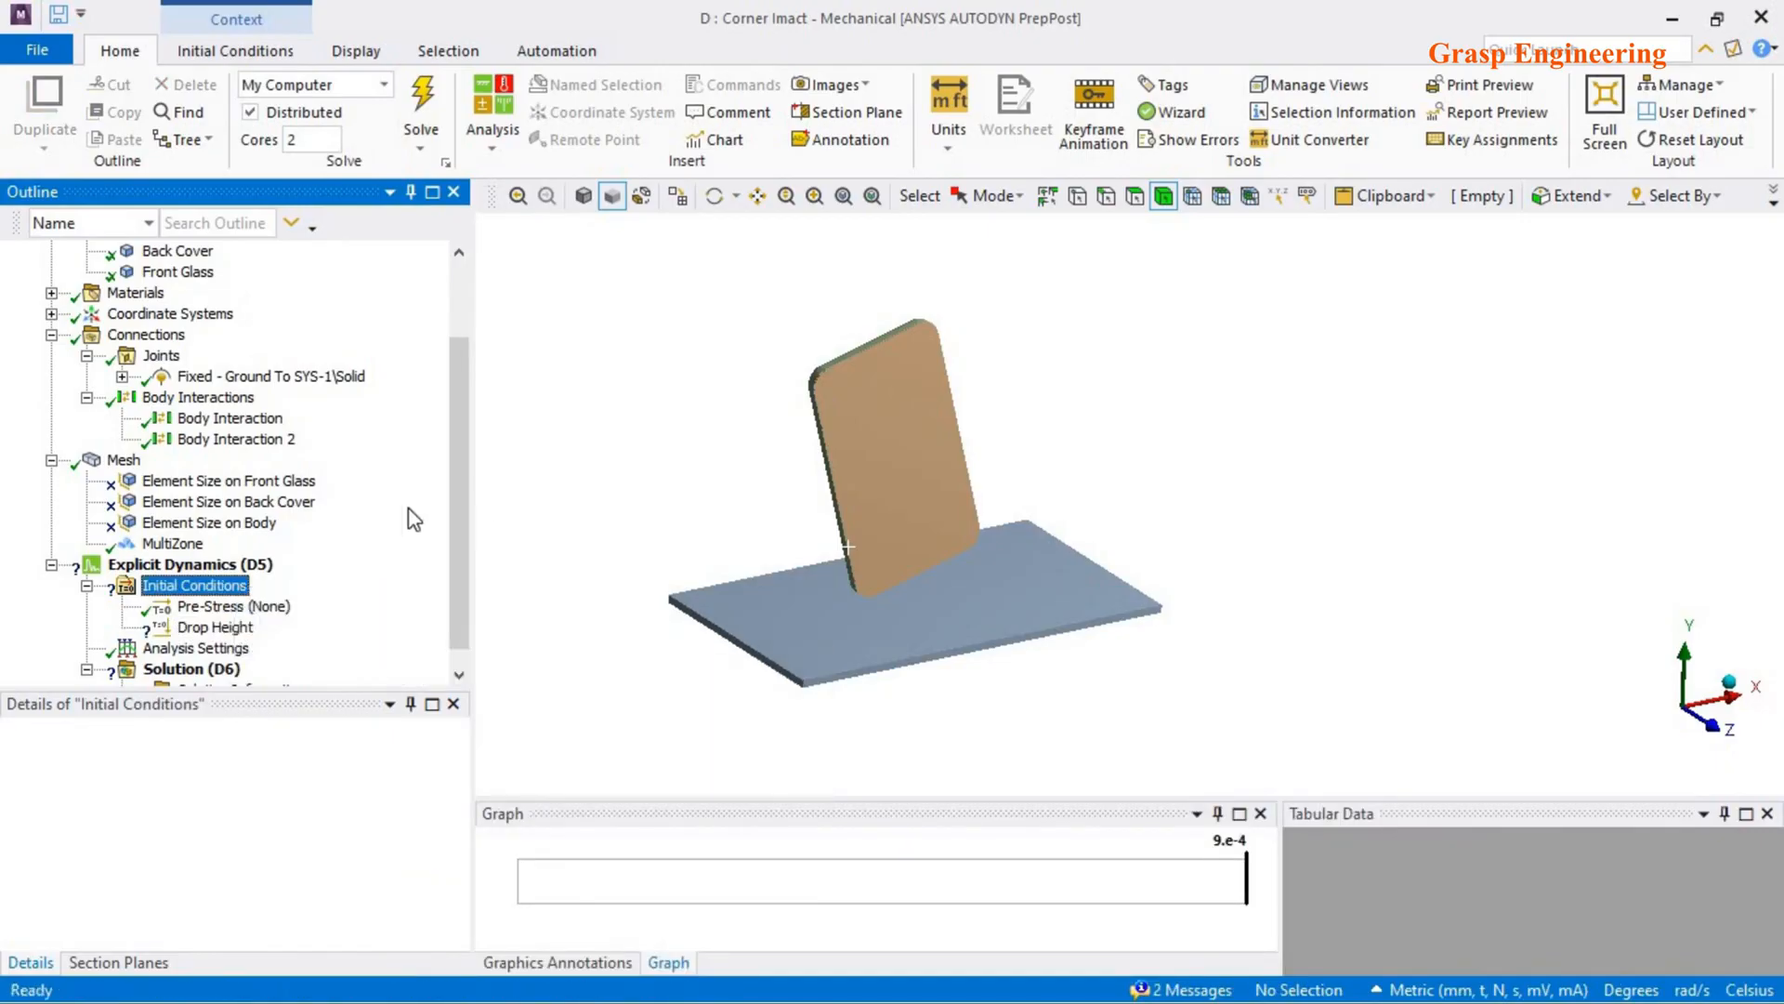
{"action": "right_click", "coordinate": [216, 609]}
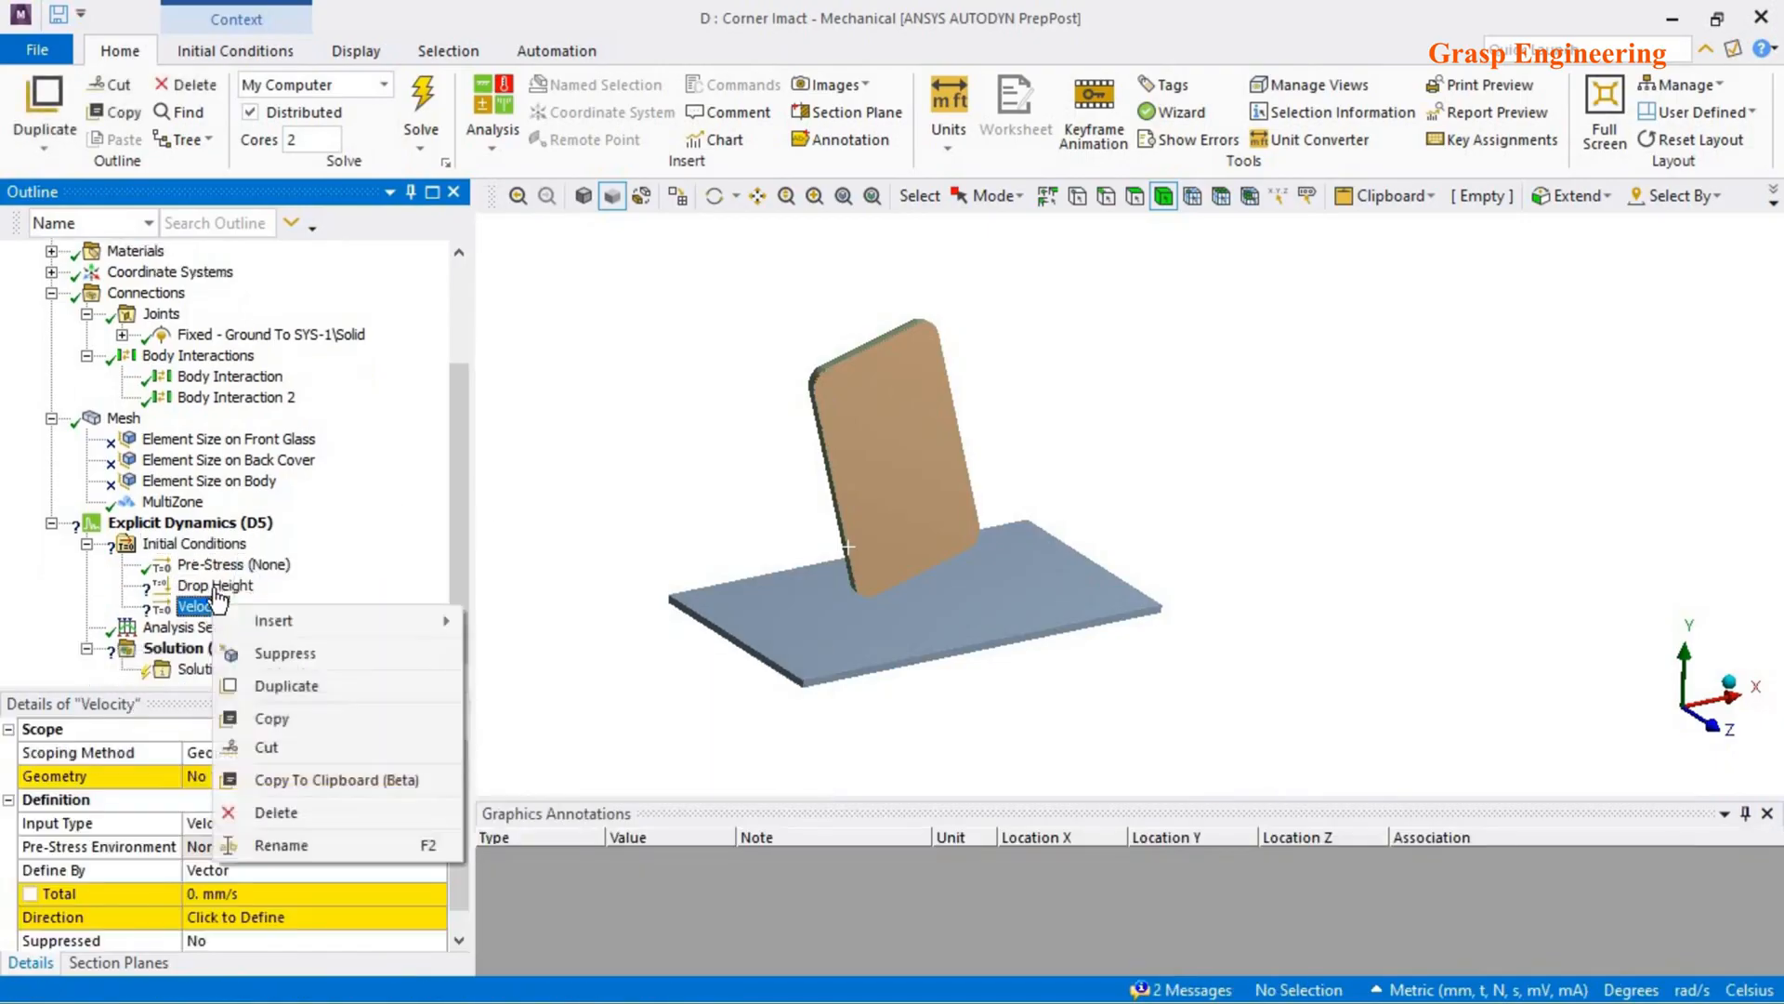
- Scope the Drop Height condition to the three phone bodies, box-selected in front view without the platform
{"action": "left_click", "coordinate": [215, 586]}
{"action": "left_click_drag", "start_coordinate": [339, 688], "coordinate": [389, 520]}
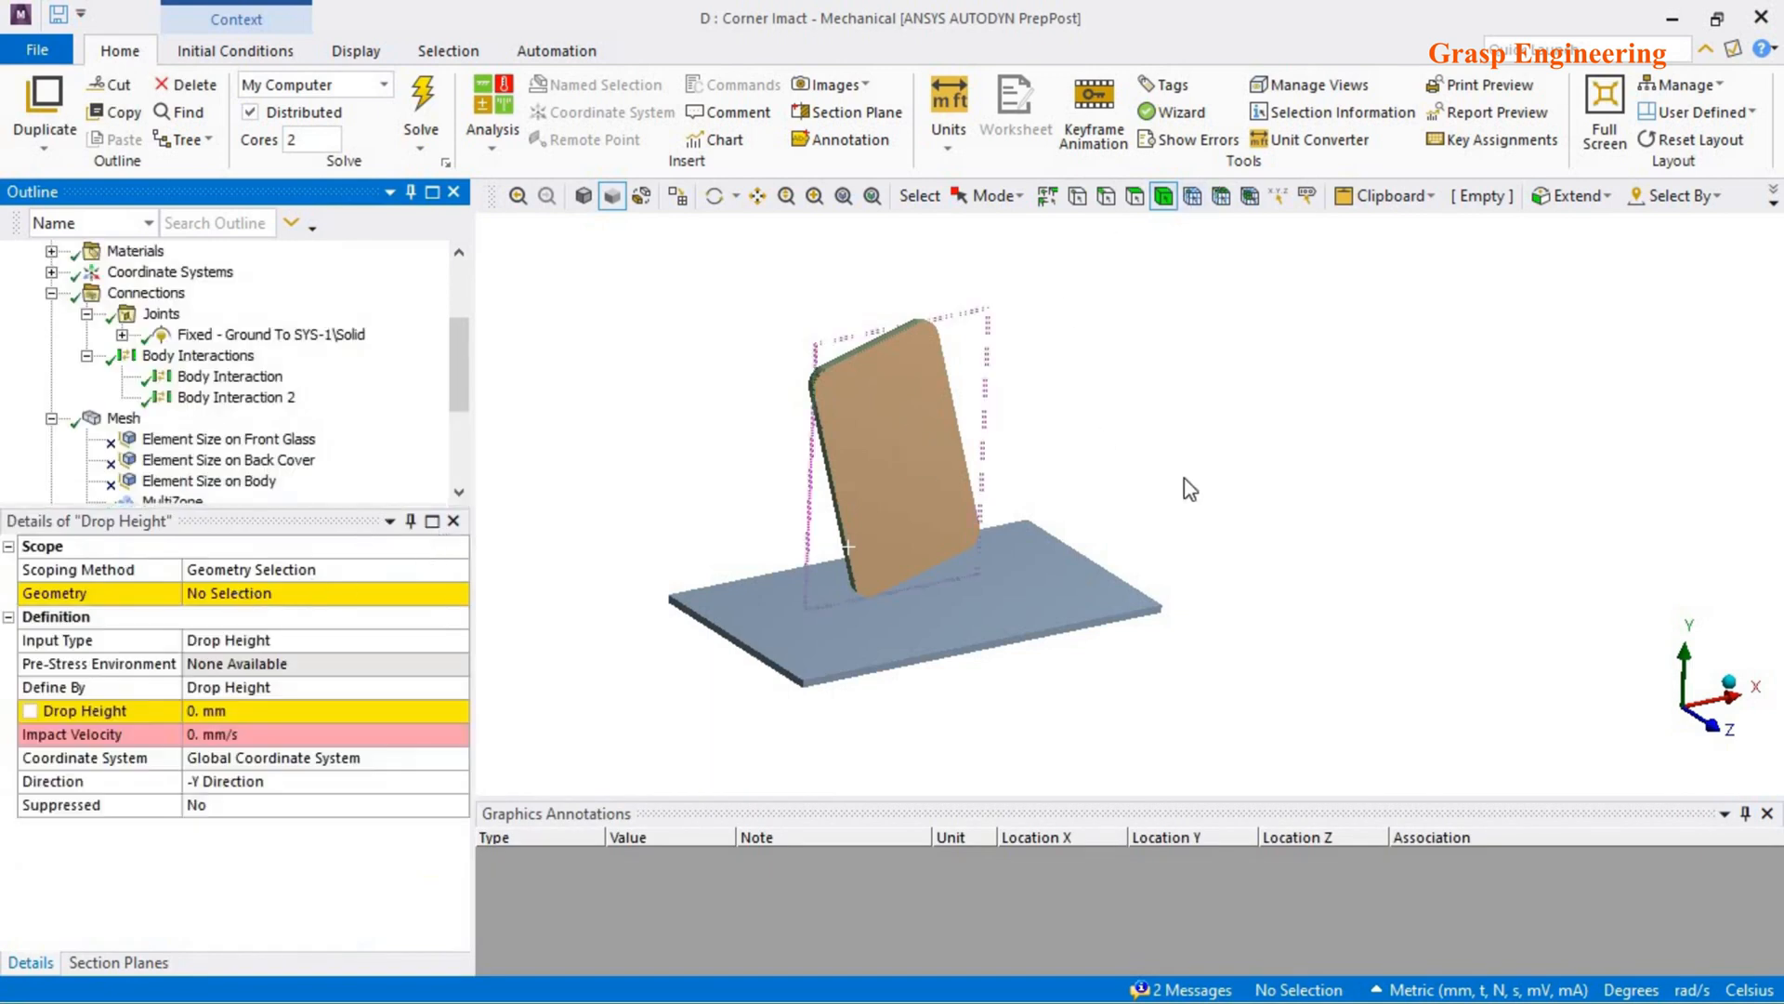
{"action": "left_click", "coordinate": [1714, 734]}
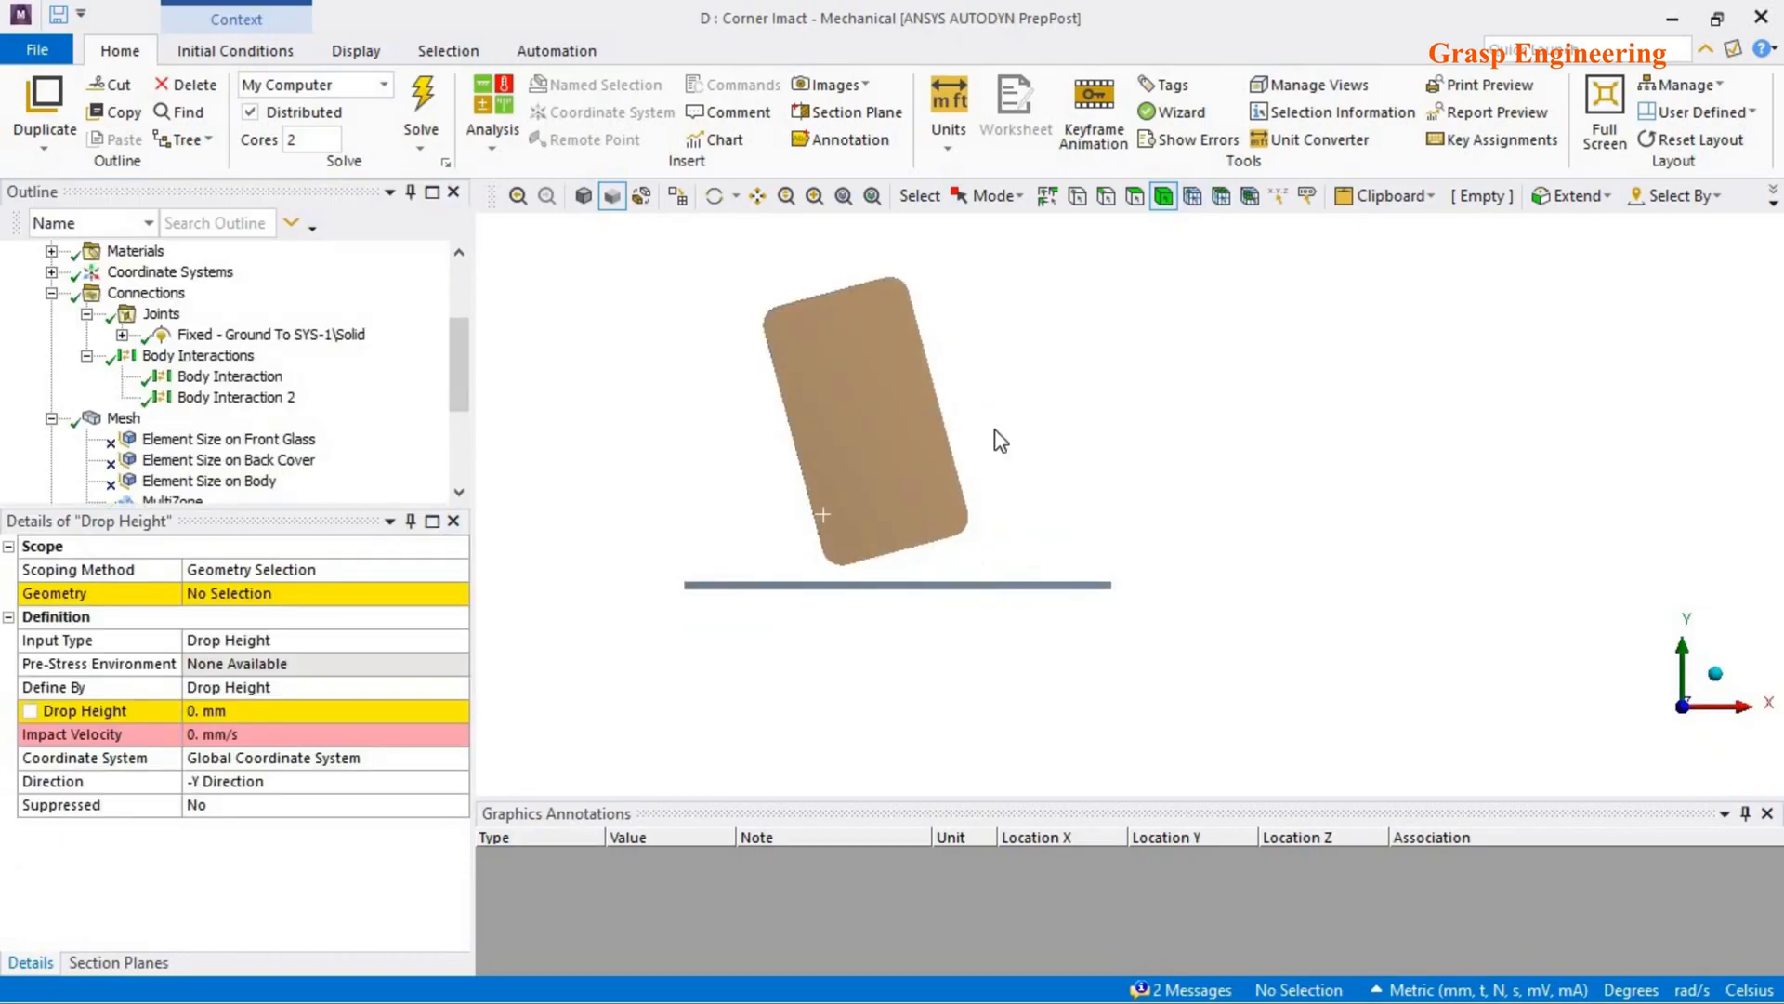
{"action": "left_click", "coordinate": [992, 196]}
{"action": "left_click", "coordinate": [1023, 254]}
{"action": "left_click_drag", "start_coordinate": [1008, 578], "coordinate": [685, 253]}
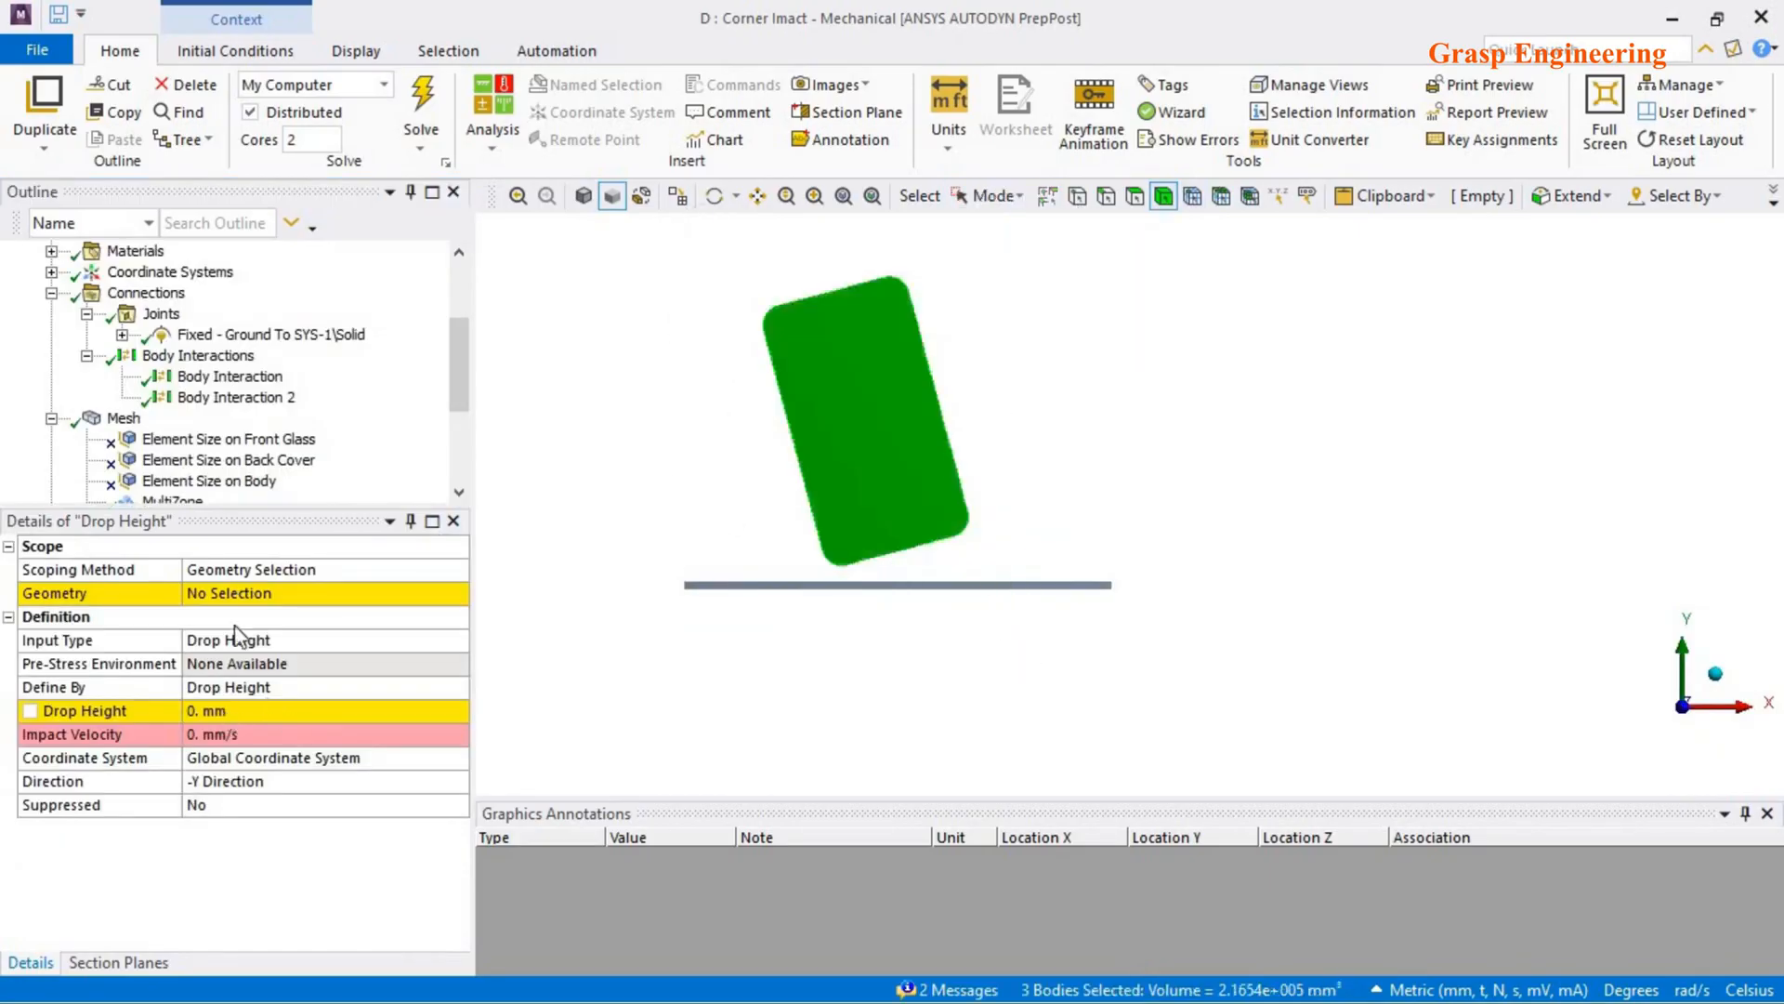
{"action": "left_click", "coordinate": [233, 595]}
{"action": "left_click", "coordinate": [232, 596]}
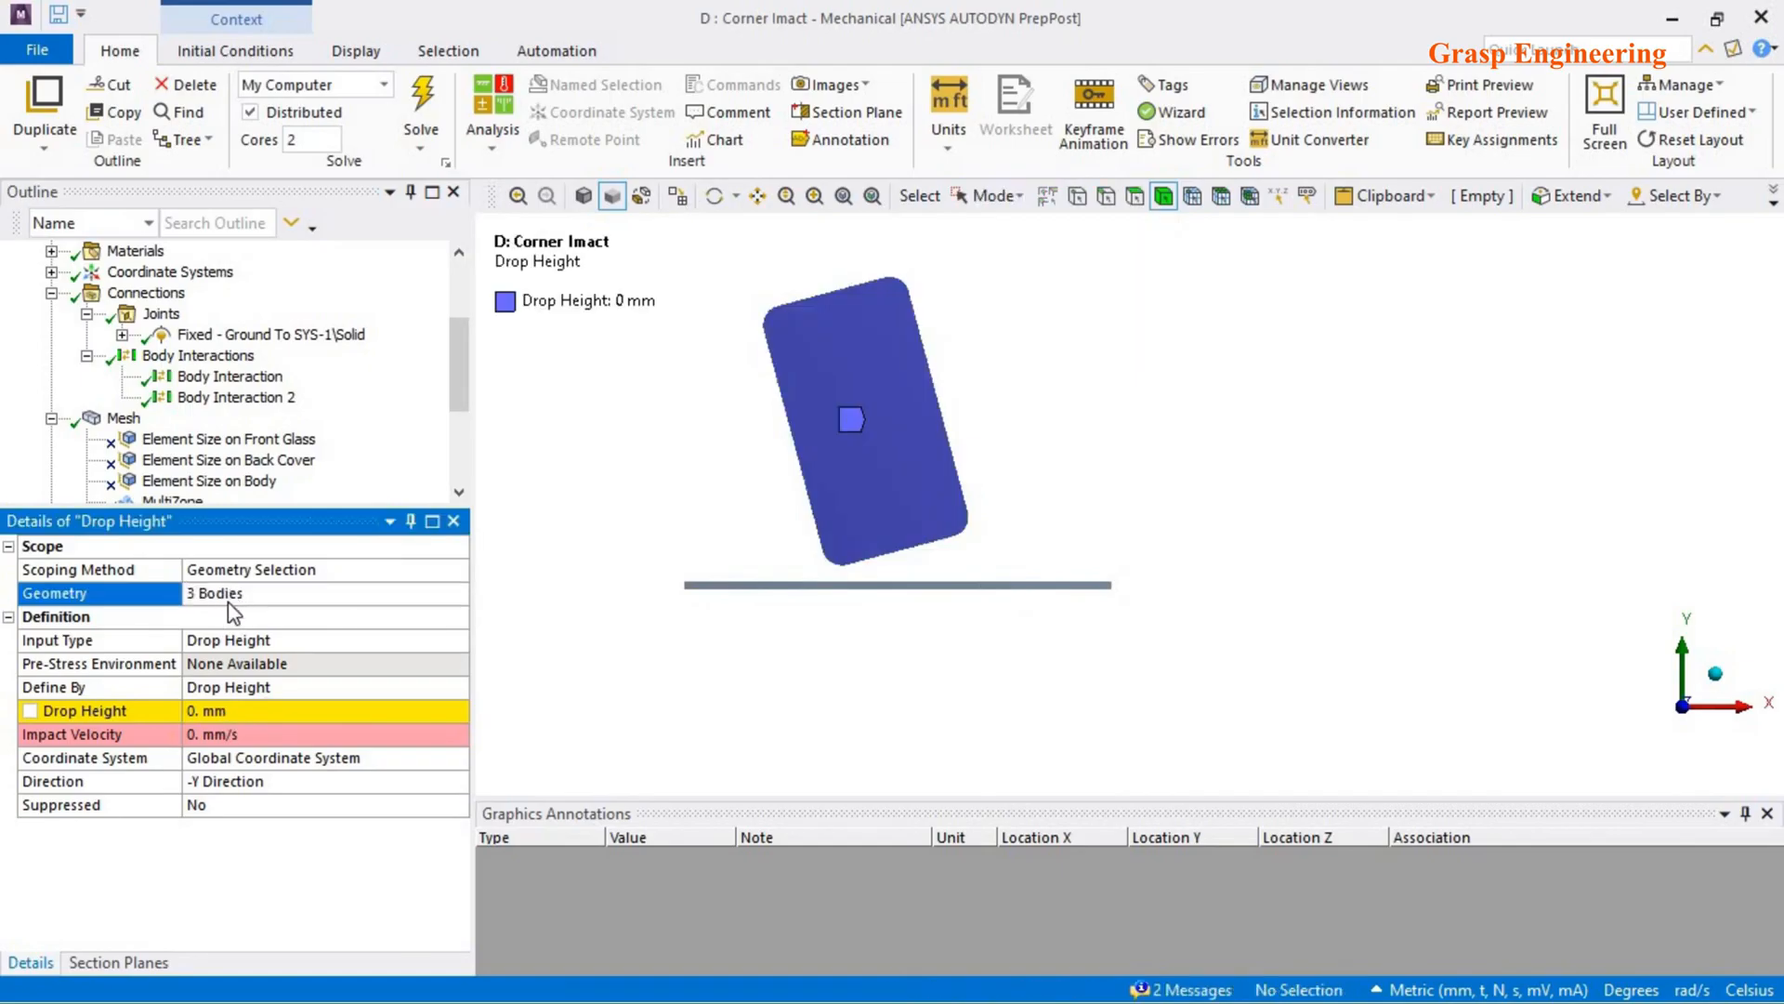
- Set the drop height to 1500 mm and keep the Global Coordinate System as its reference
{"action": "left_click", "coordinate": [209, 708]}
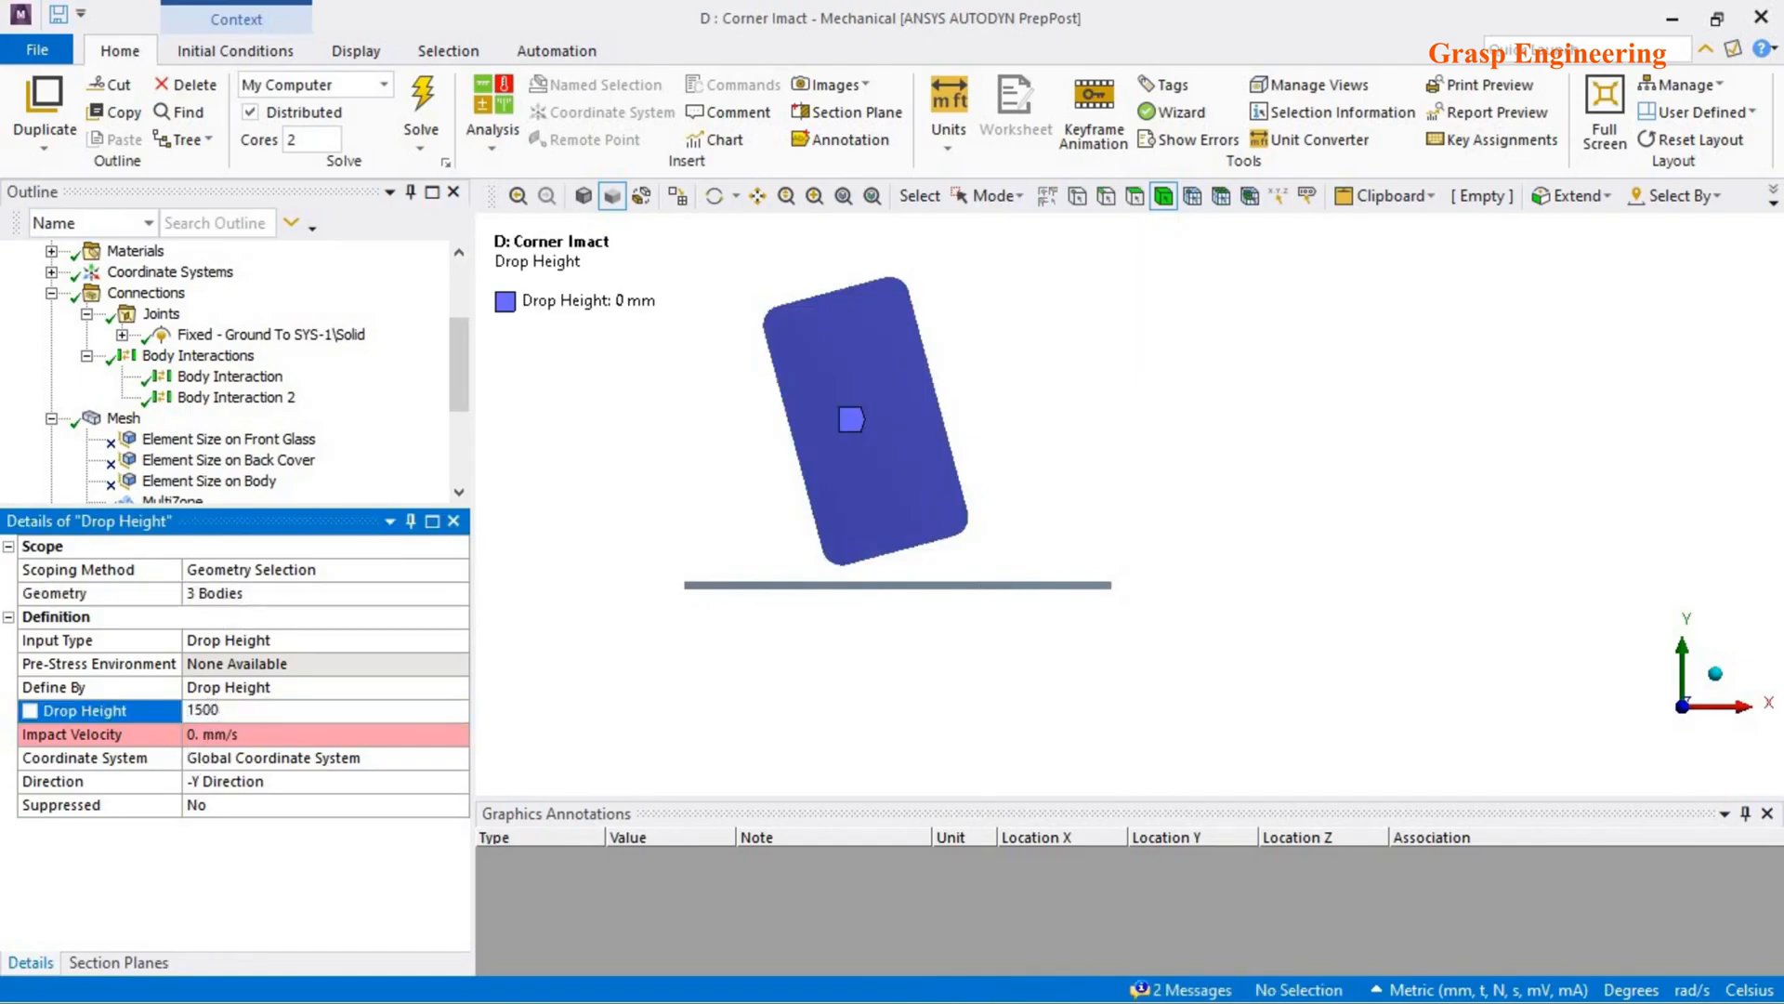
{"action": "key", "text": "Return"}
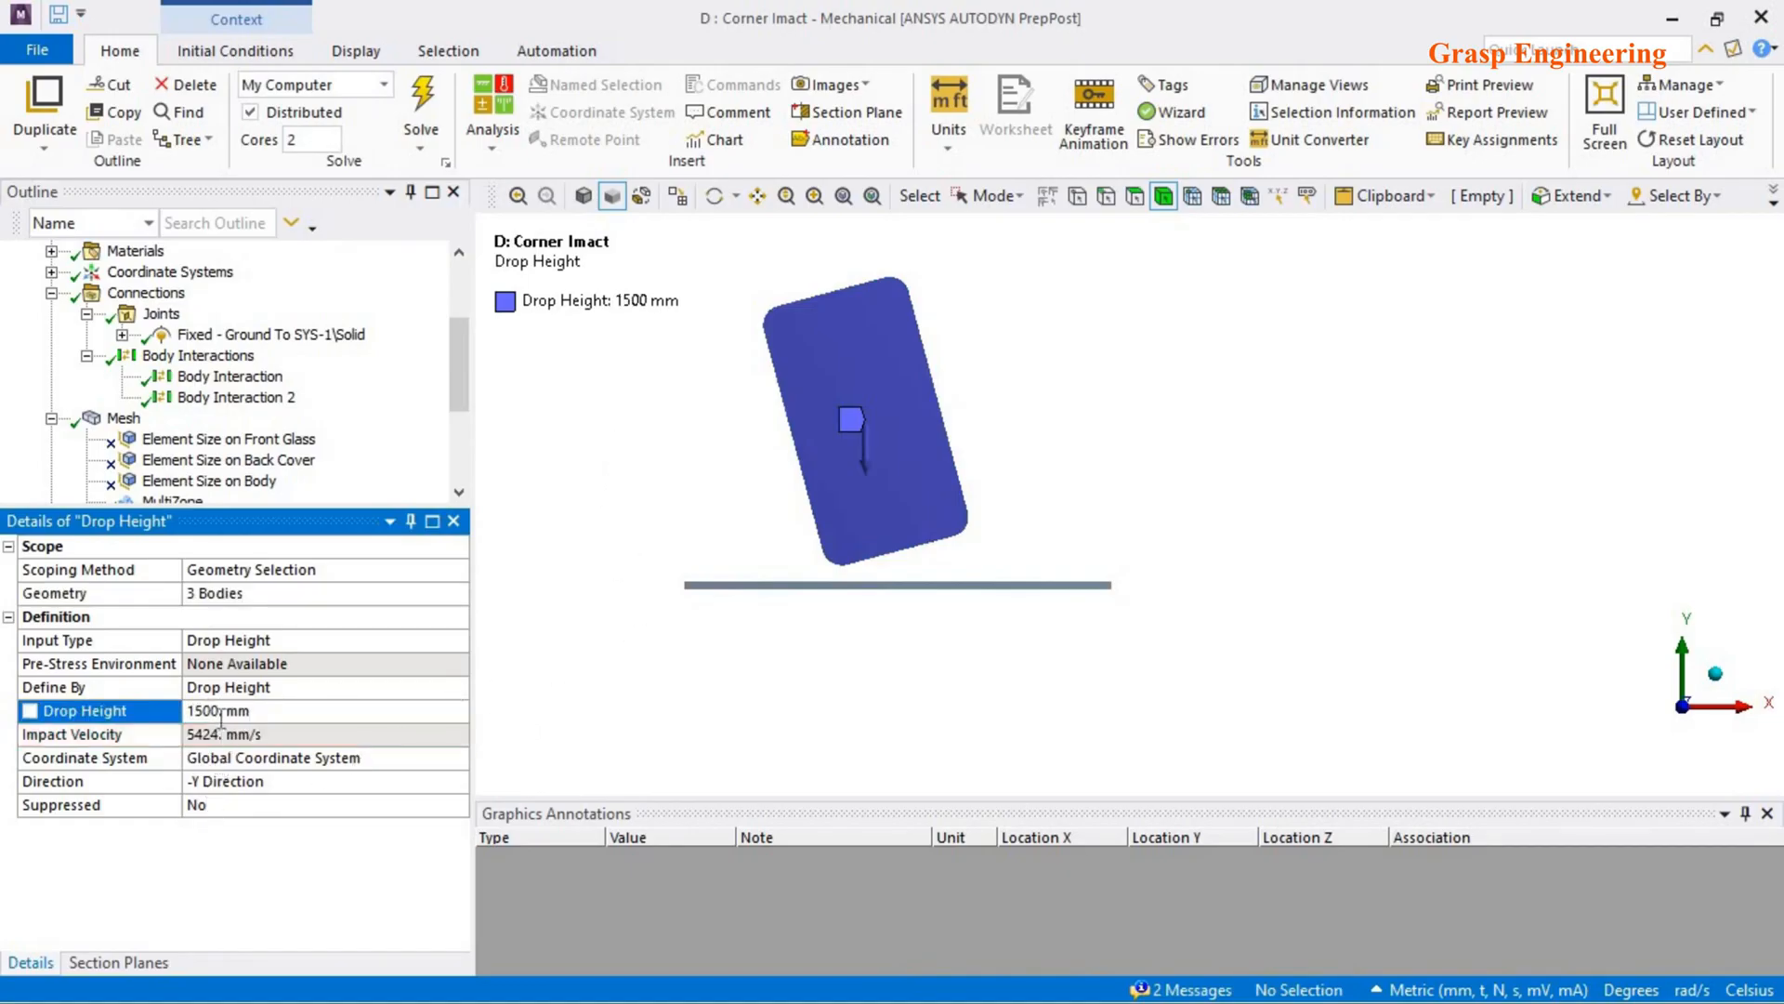
{"action": "middle_click_drag", "start_coordinate": [795, 543], "coordinate": [894, 553]}
{"action": "scroll", "coordinate": [894, 554], "scroll_direction": "down", "scroll_amount": 3}
{"action": "middle_click_drag", "start_coordinate": [999, 609], "coordinate": [802, 571]}
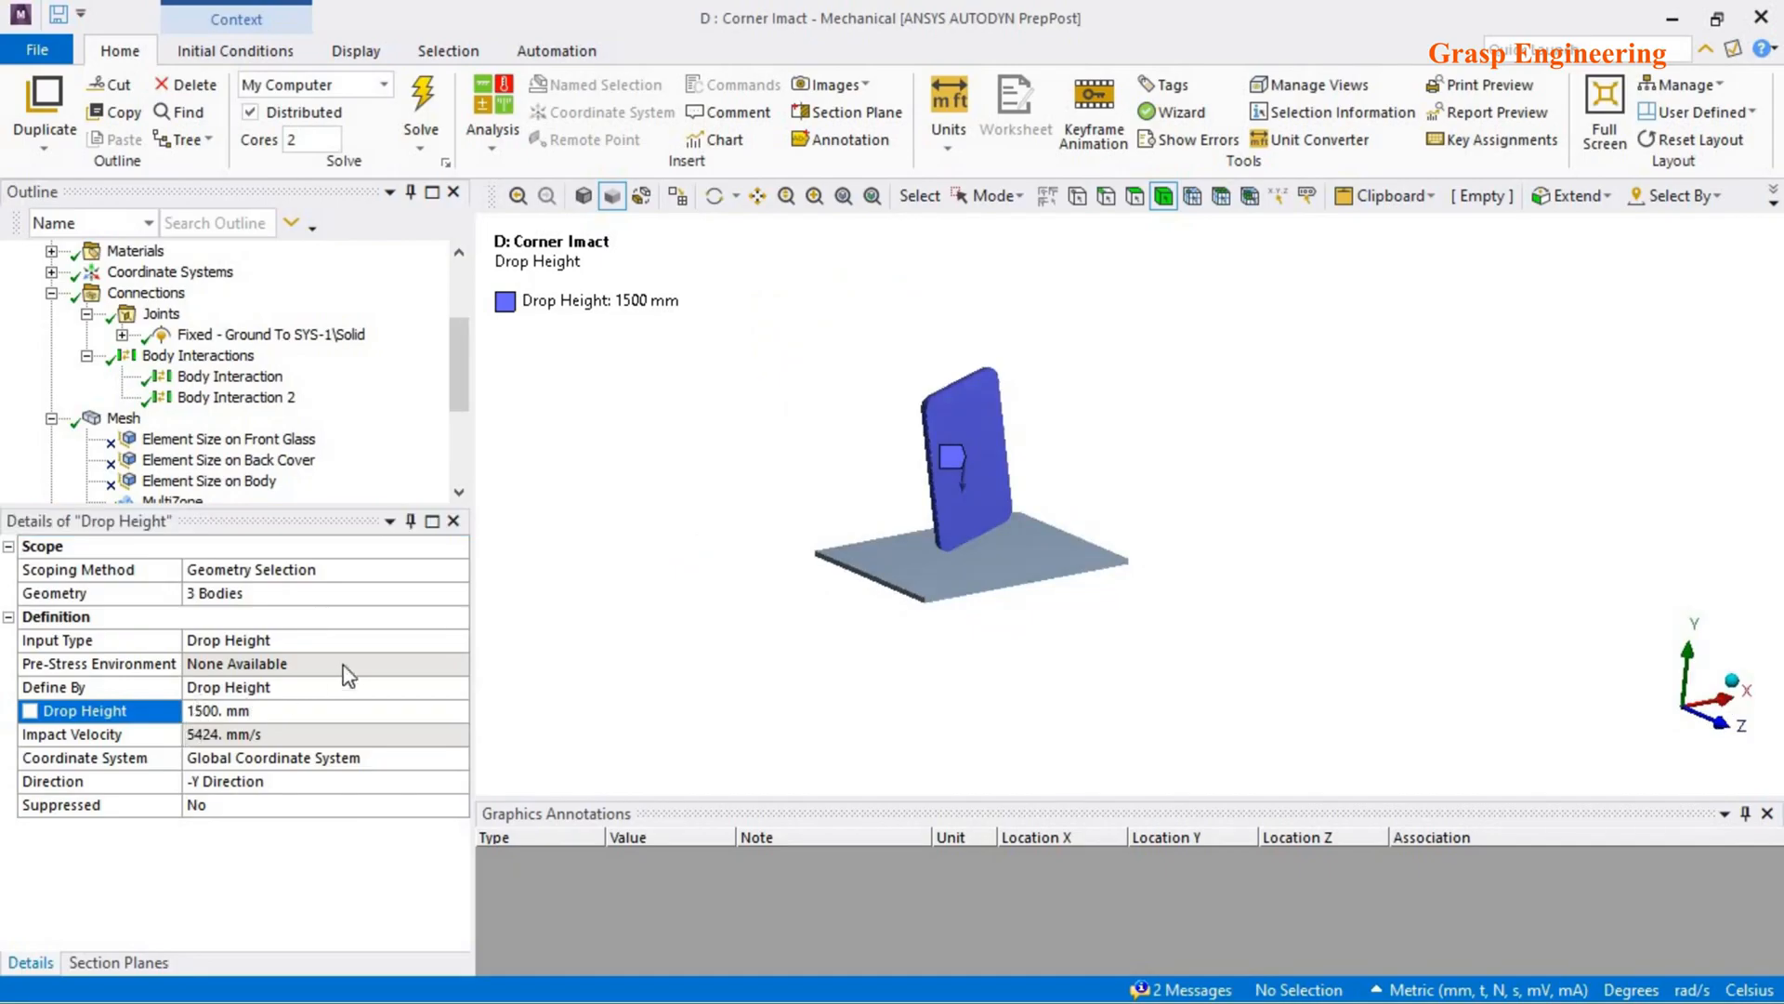
{"action": "middle_click_drag", "start_coordinate": [1010, 585], "coordinate": [1027, 595]}
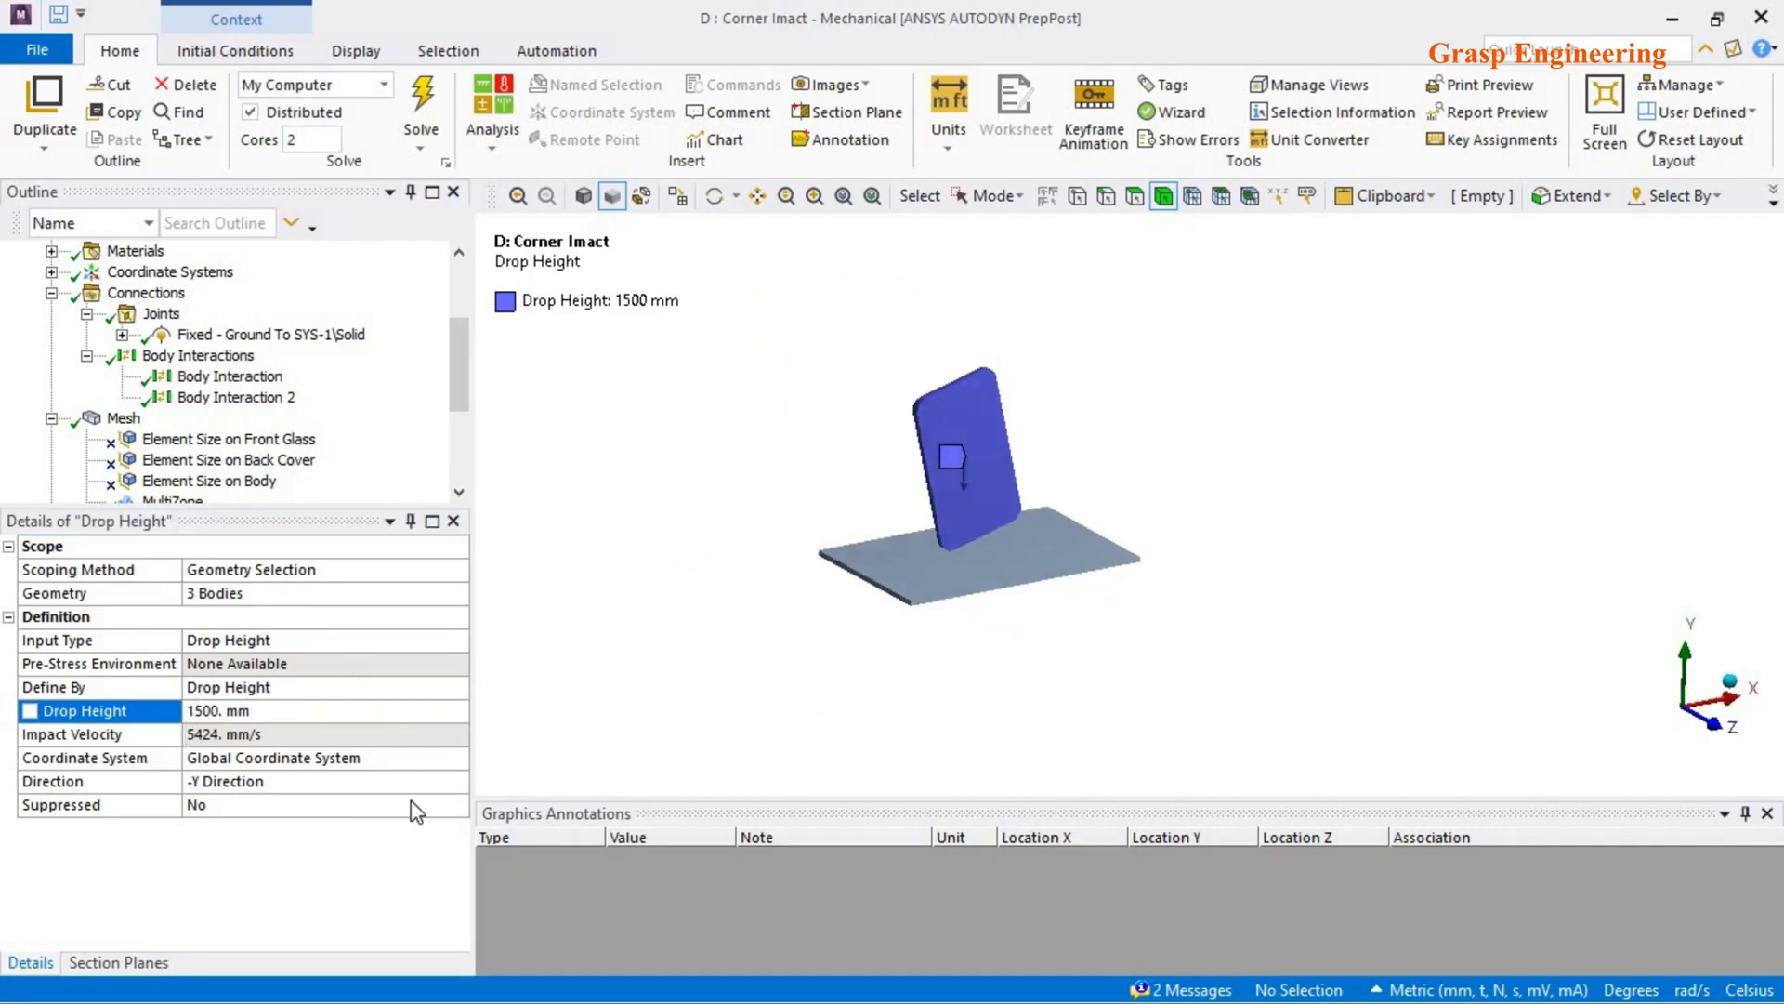
{"action": "left_click", "coordinate": [437, 760]}
{"action": "left_click", "coordinate": [457, 758]}
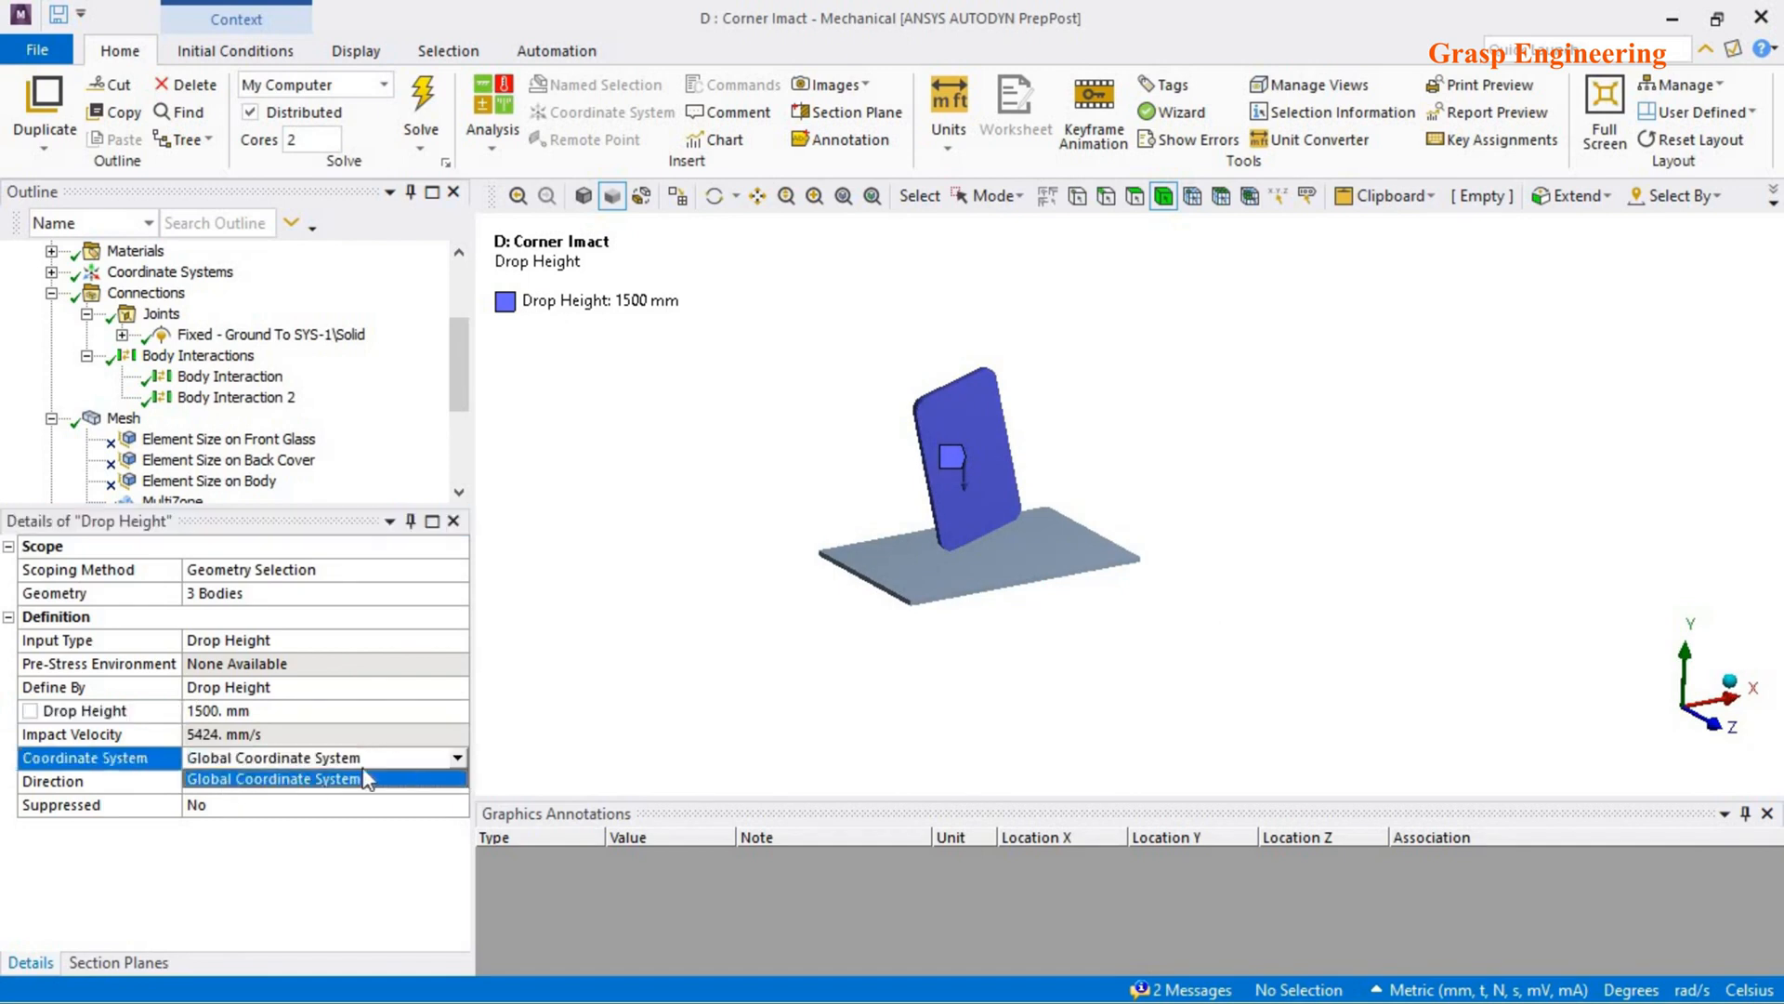
{"action": "left_click", "coordinate": [240, 781]}
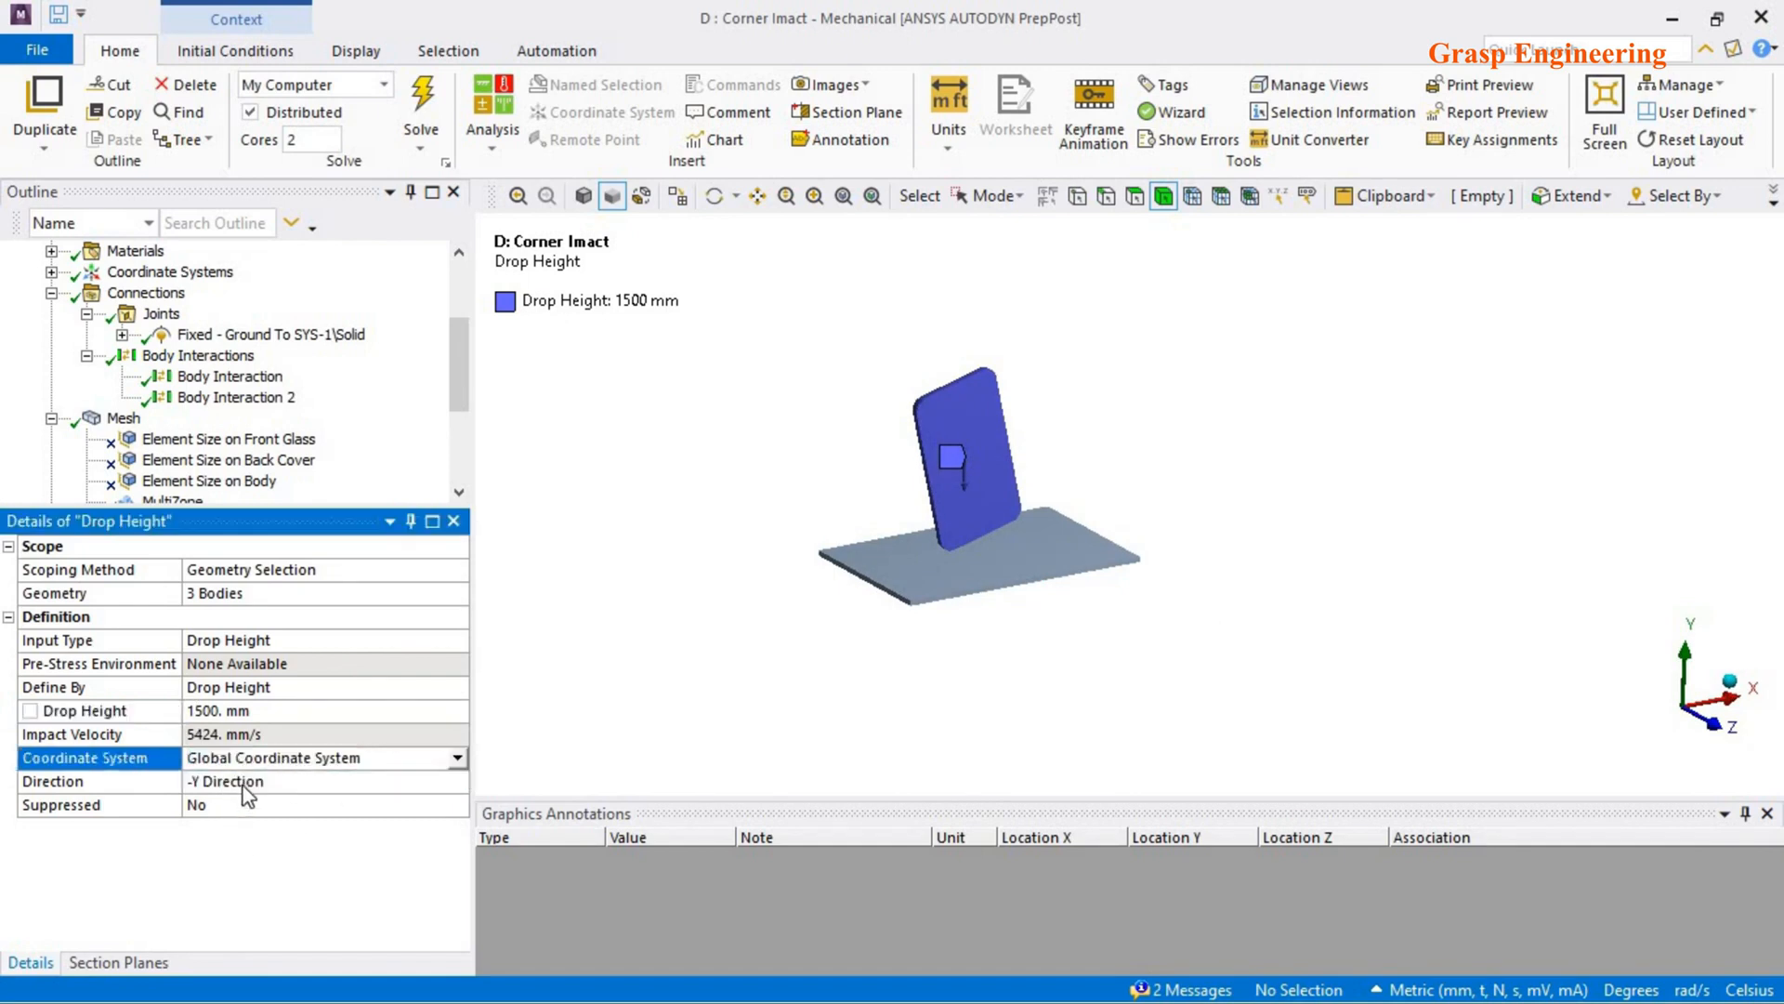
- Switch the unit system to Metric (m, kg, N, s, V, A) and check the Drop Height's impact velocity
{"action": "left_click", "coordinate": [949, 106]}
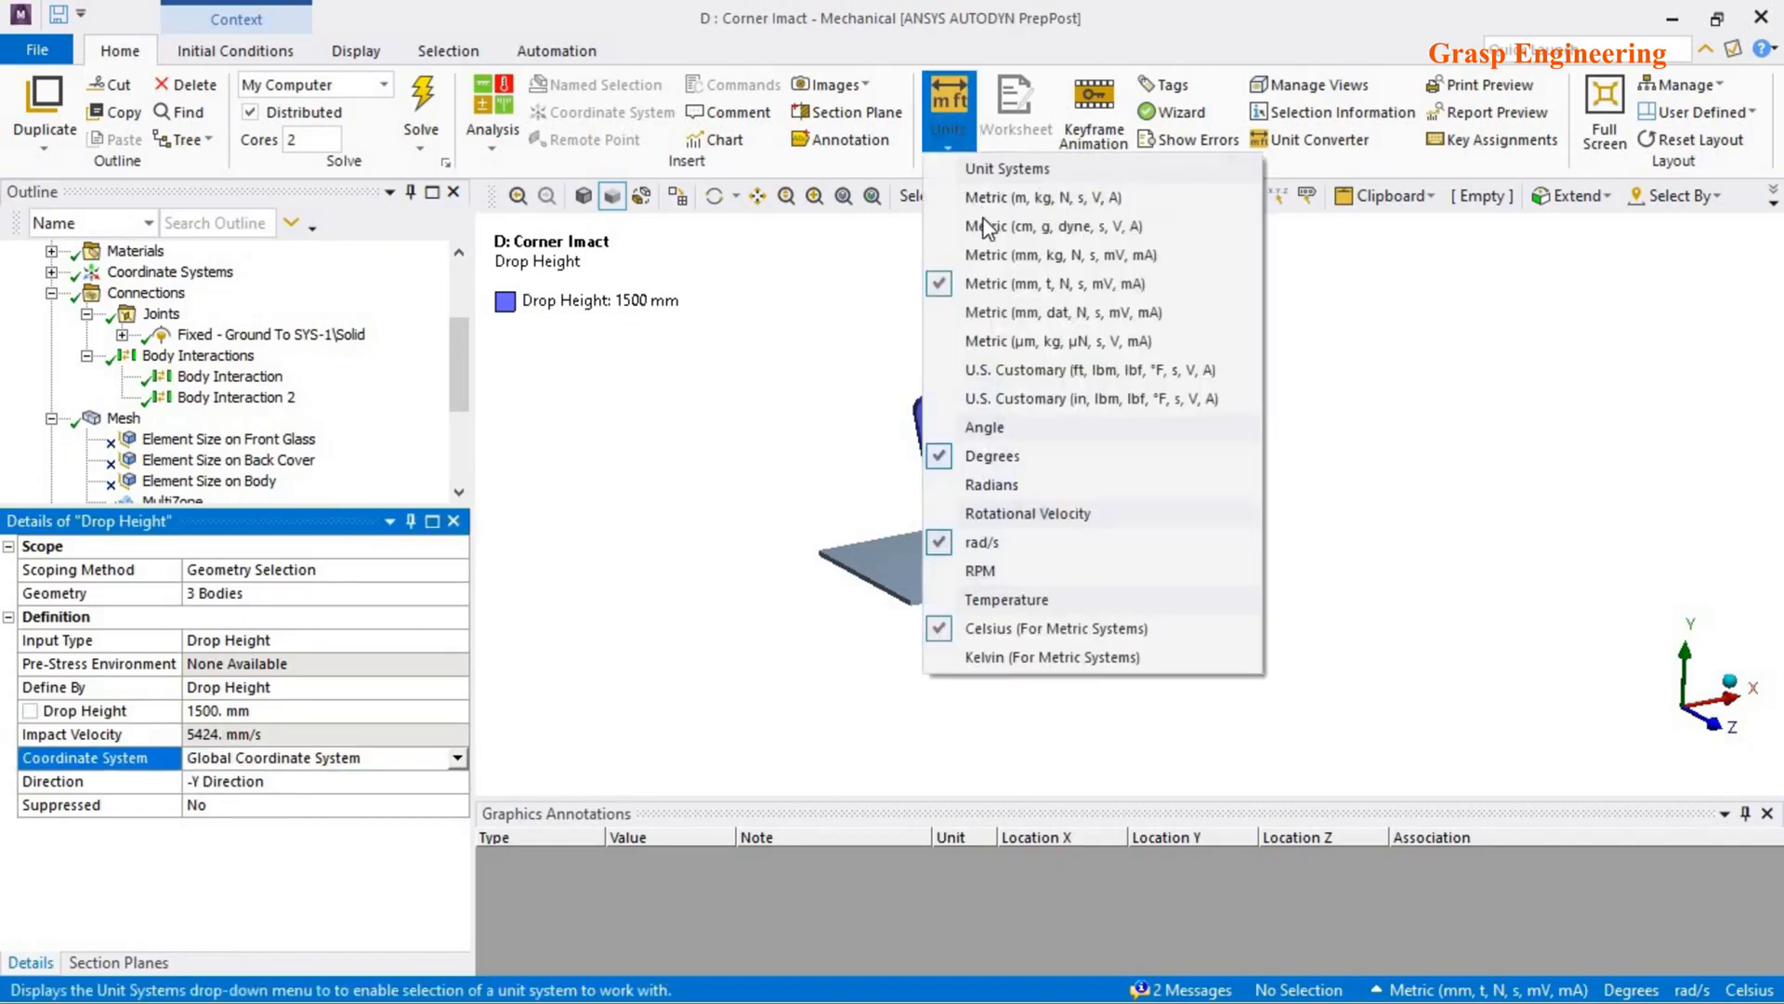
{"action": "left_click", "coordinate": [990, 199]}
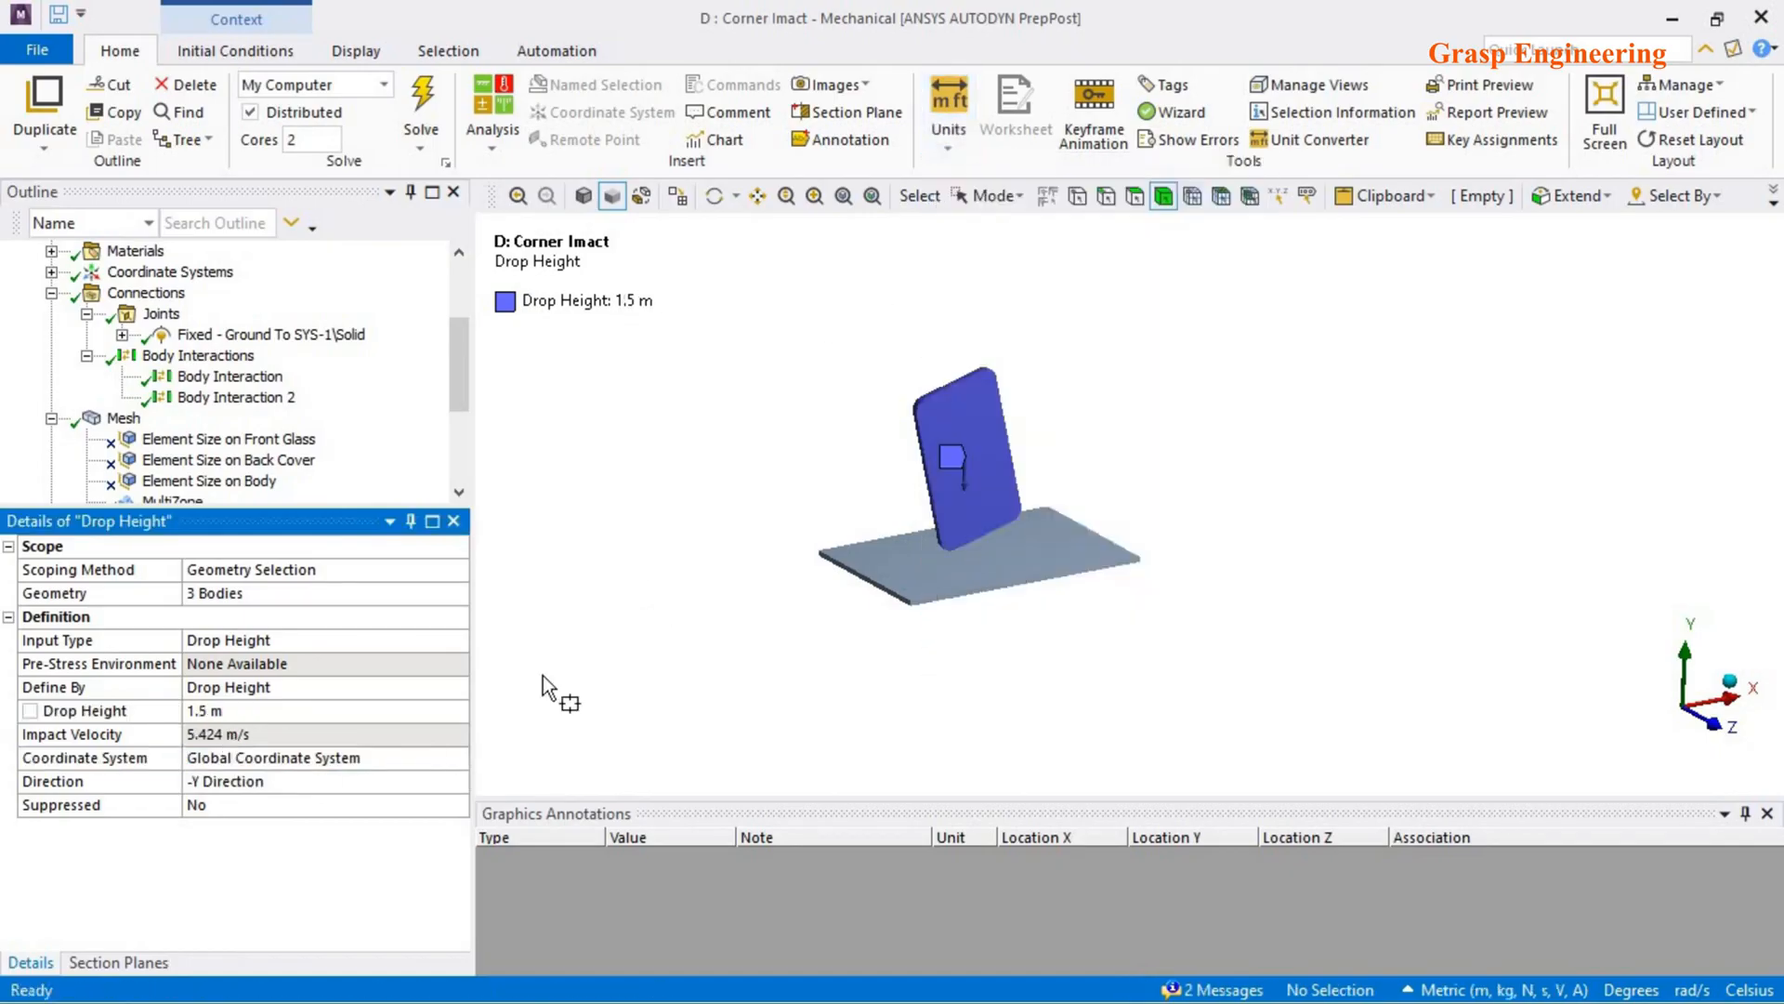
{"action": "left_click", "coordinate": [230, 734]}
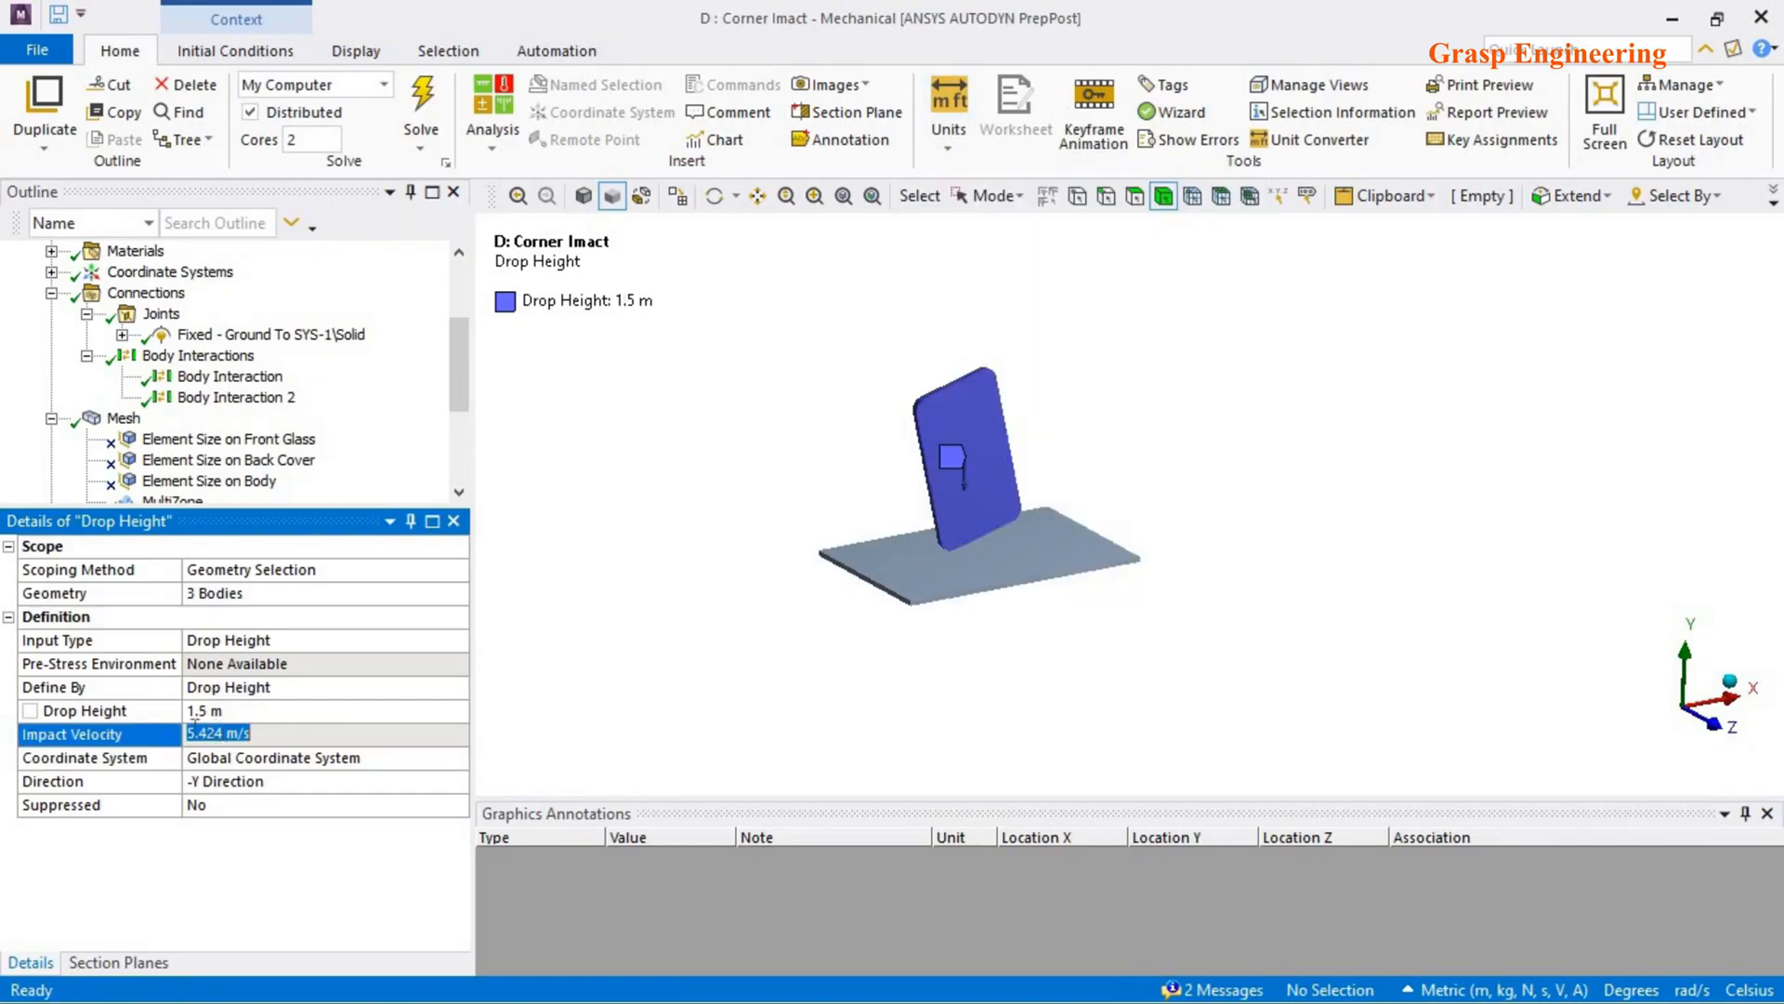
{"action": "left_click", "coordinate": [1709, 730]}
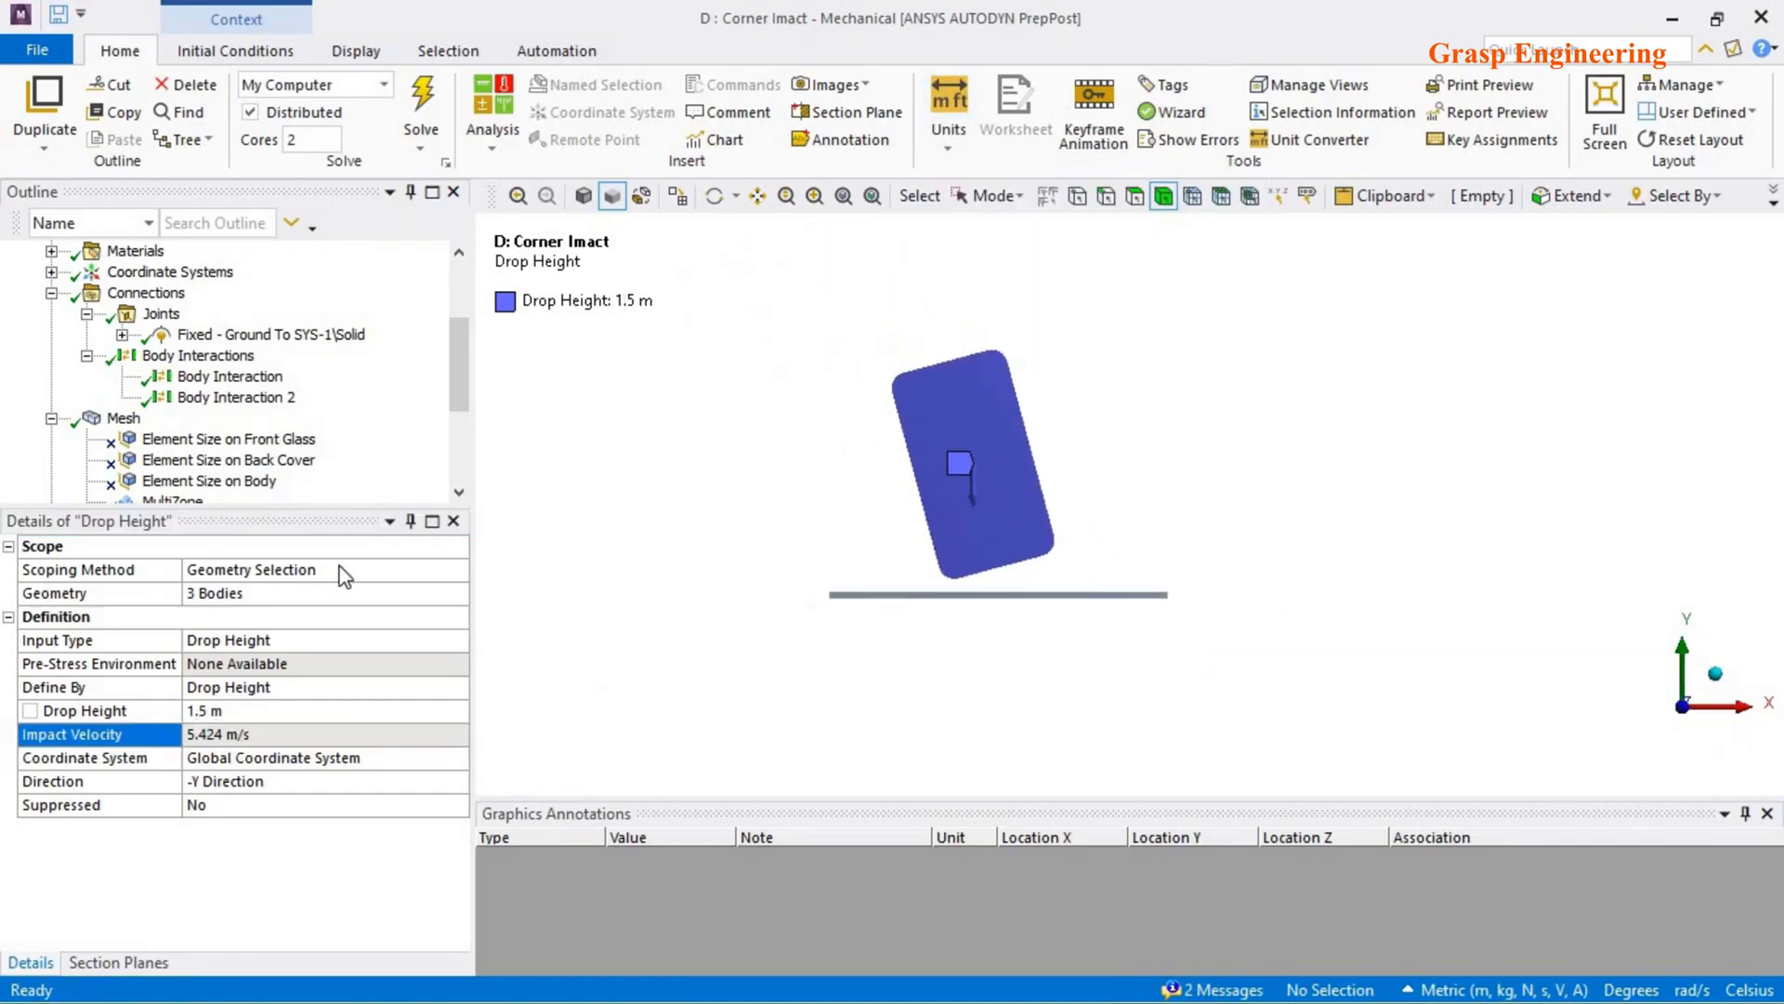
- Scope the Velocity initial condition to the three phone bodies, leaving out the platform
{"action": "left_click_drag", "start_coordinate": [459, 402], "coordinate": [461, 451]}
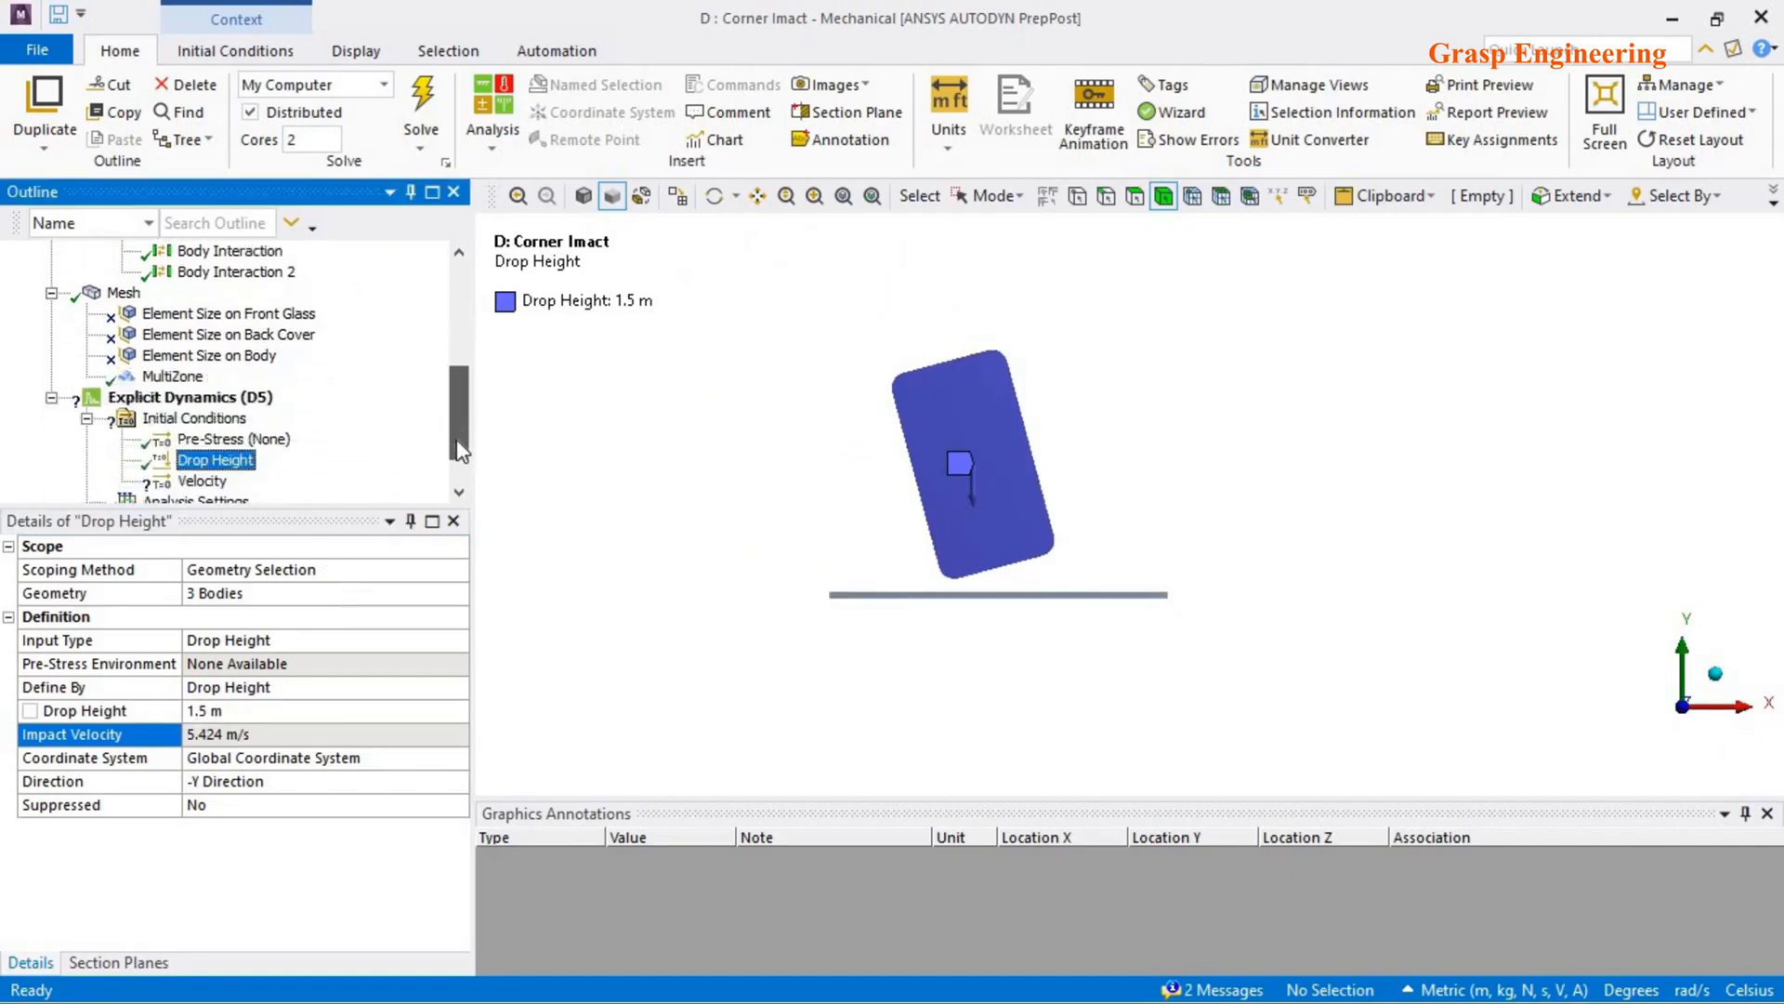
{"action": "scroll", "coordinate": [453, 449], "scroll_direction": "down", "scroll_amount": 1}
{"action": "left_click", "coordinate": [201, 438]}
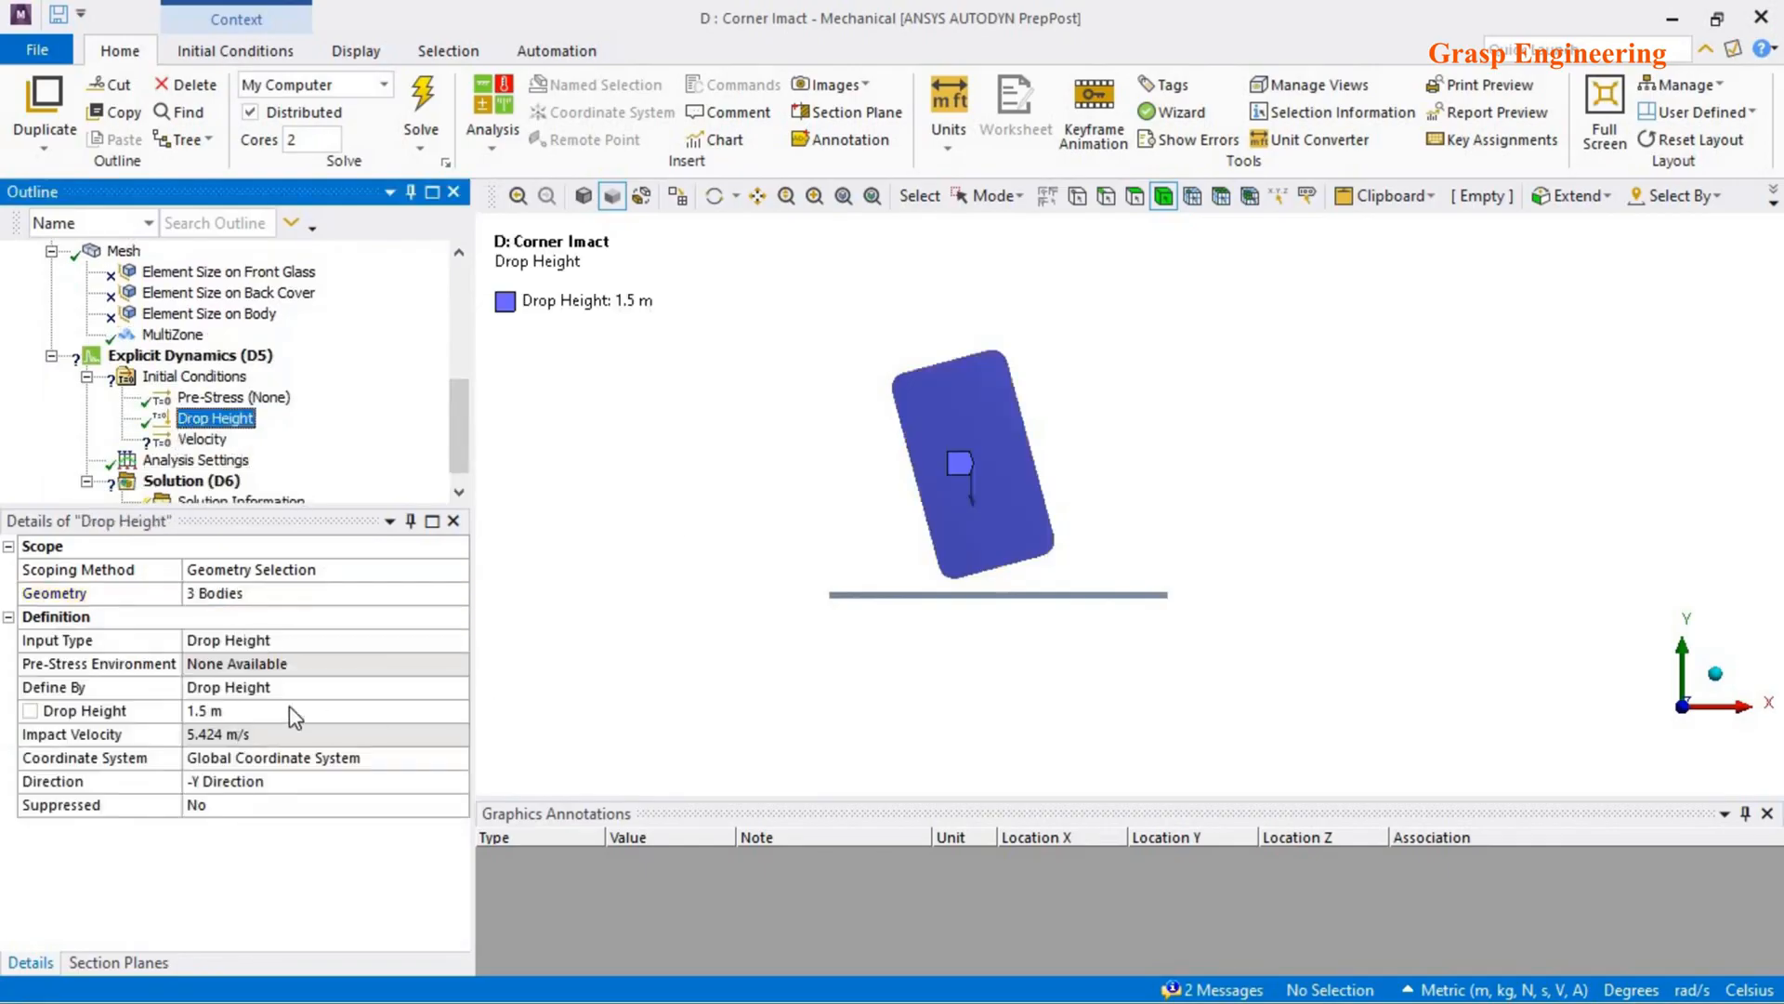
{"action": "middle_click_drag", "start_coordinate": [907, 486], "coordinate": [951, 543]}
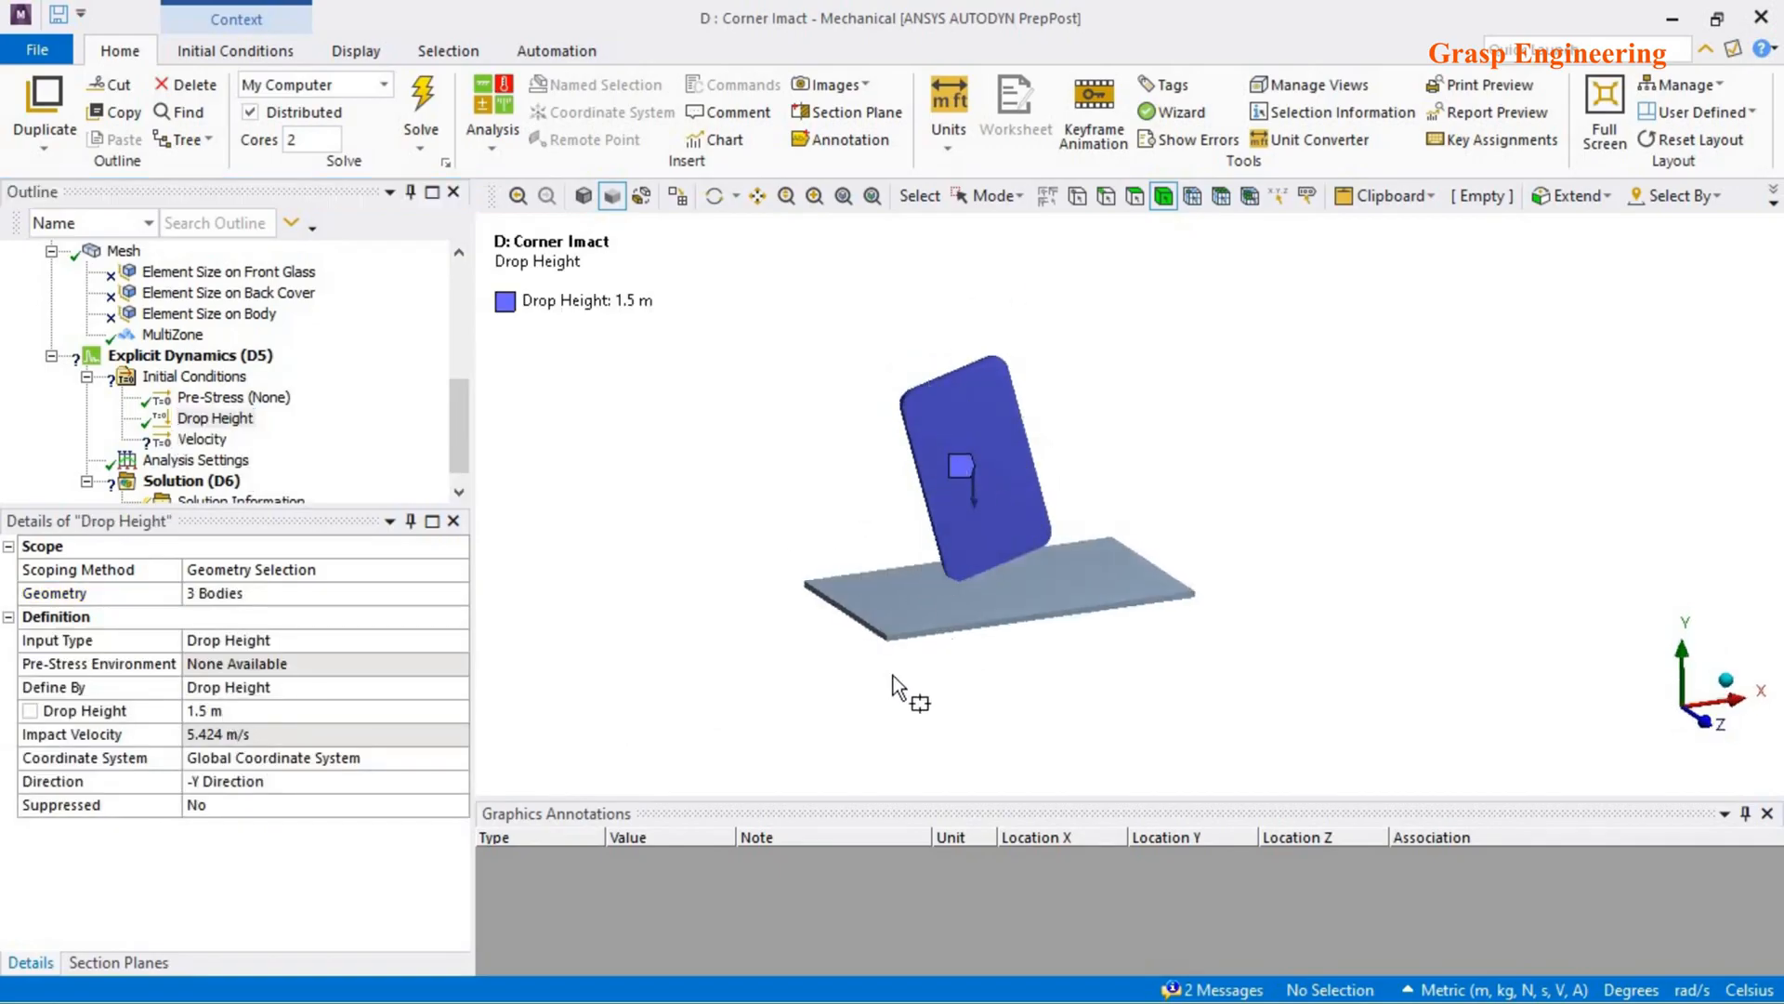
{"action": "left_click", "coordinate": [1707, 734]}
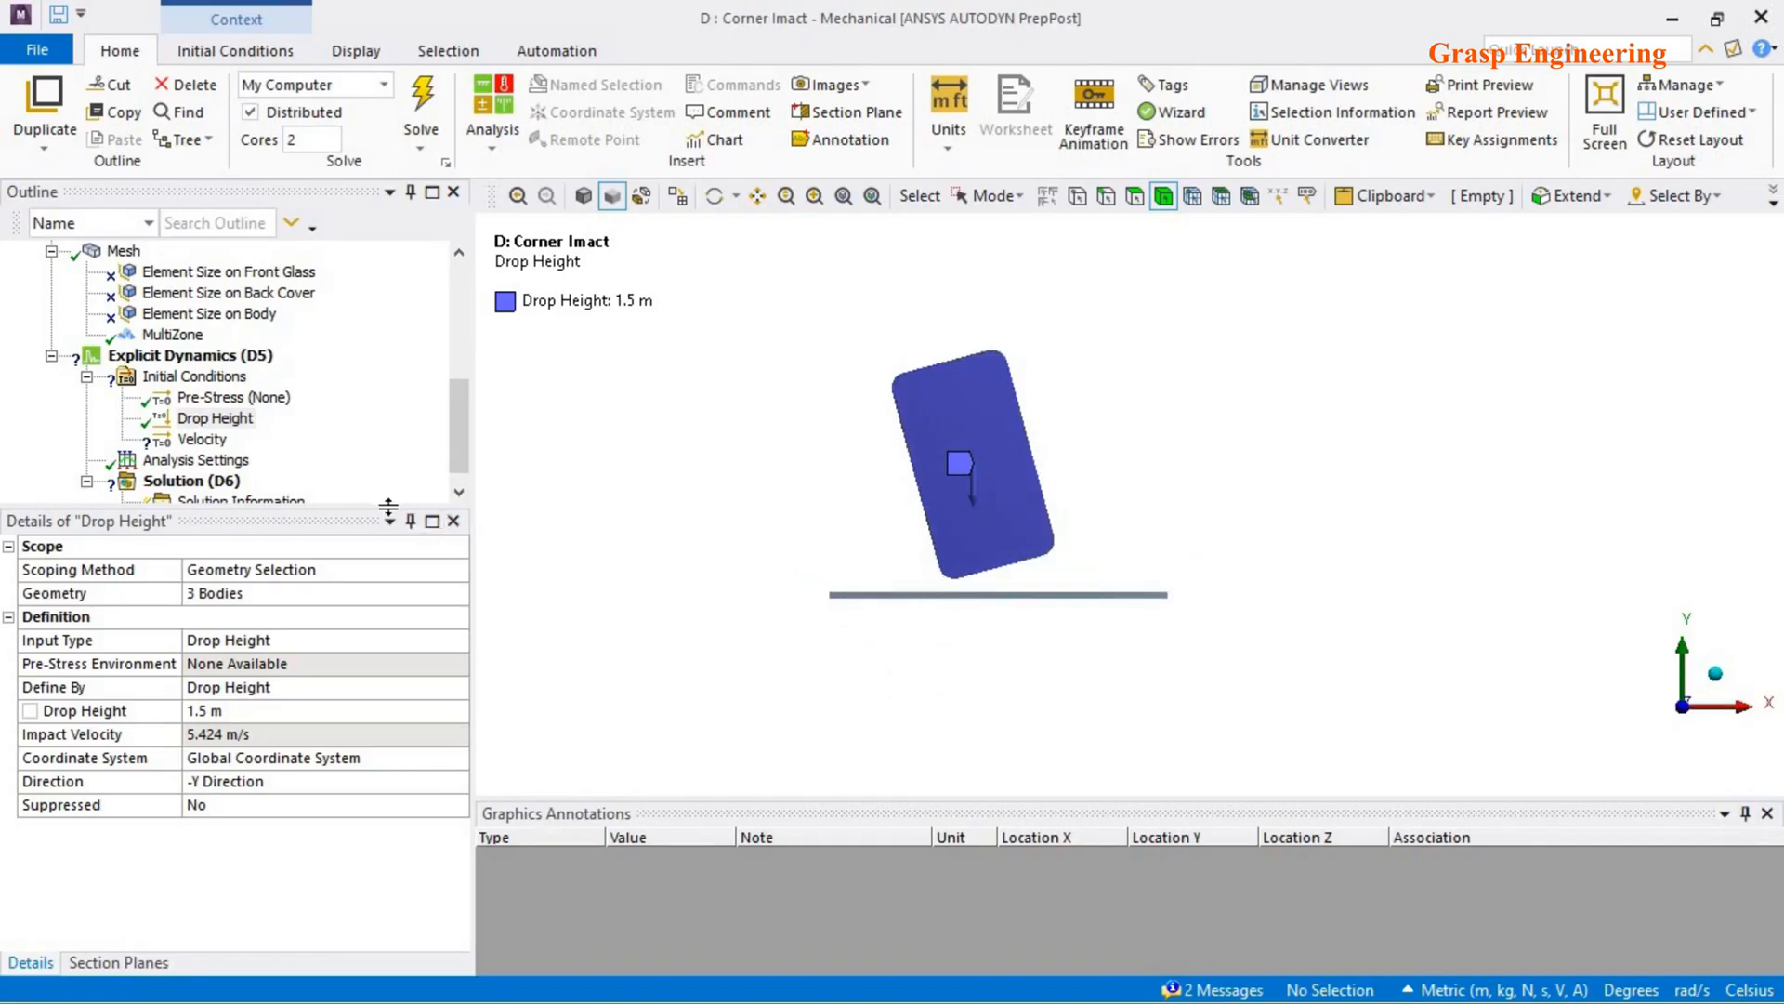
{"action": "left_click_drag", "start_coordinate": [383, 504], "coordinate": [380, 624]}
{"action": "left_click", "coordinate": [204, 544]}
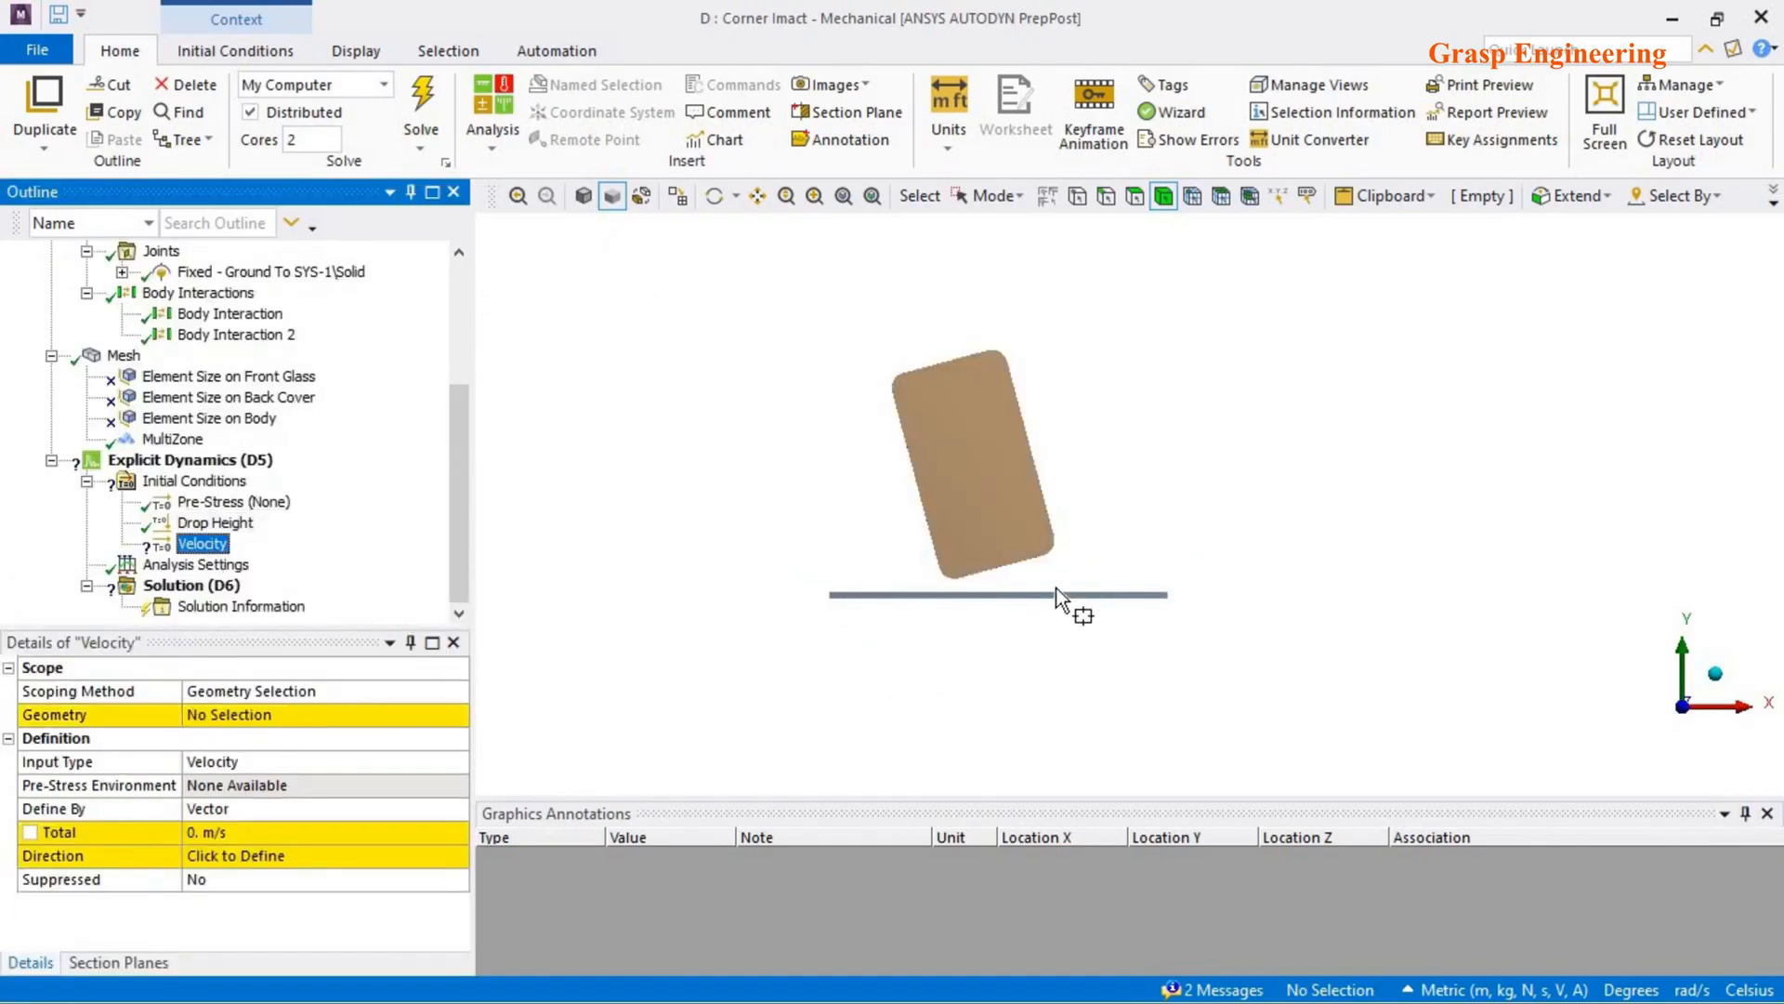
{"action": "left_click_drag", "start_coordinate": [1078, 589], "coordinate": [783, 303]}
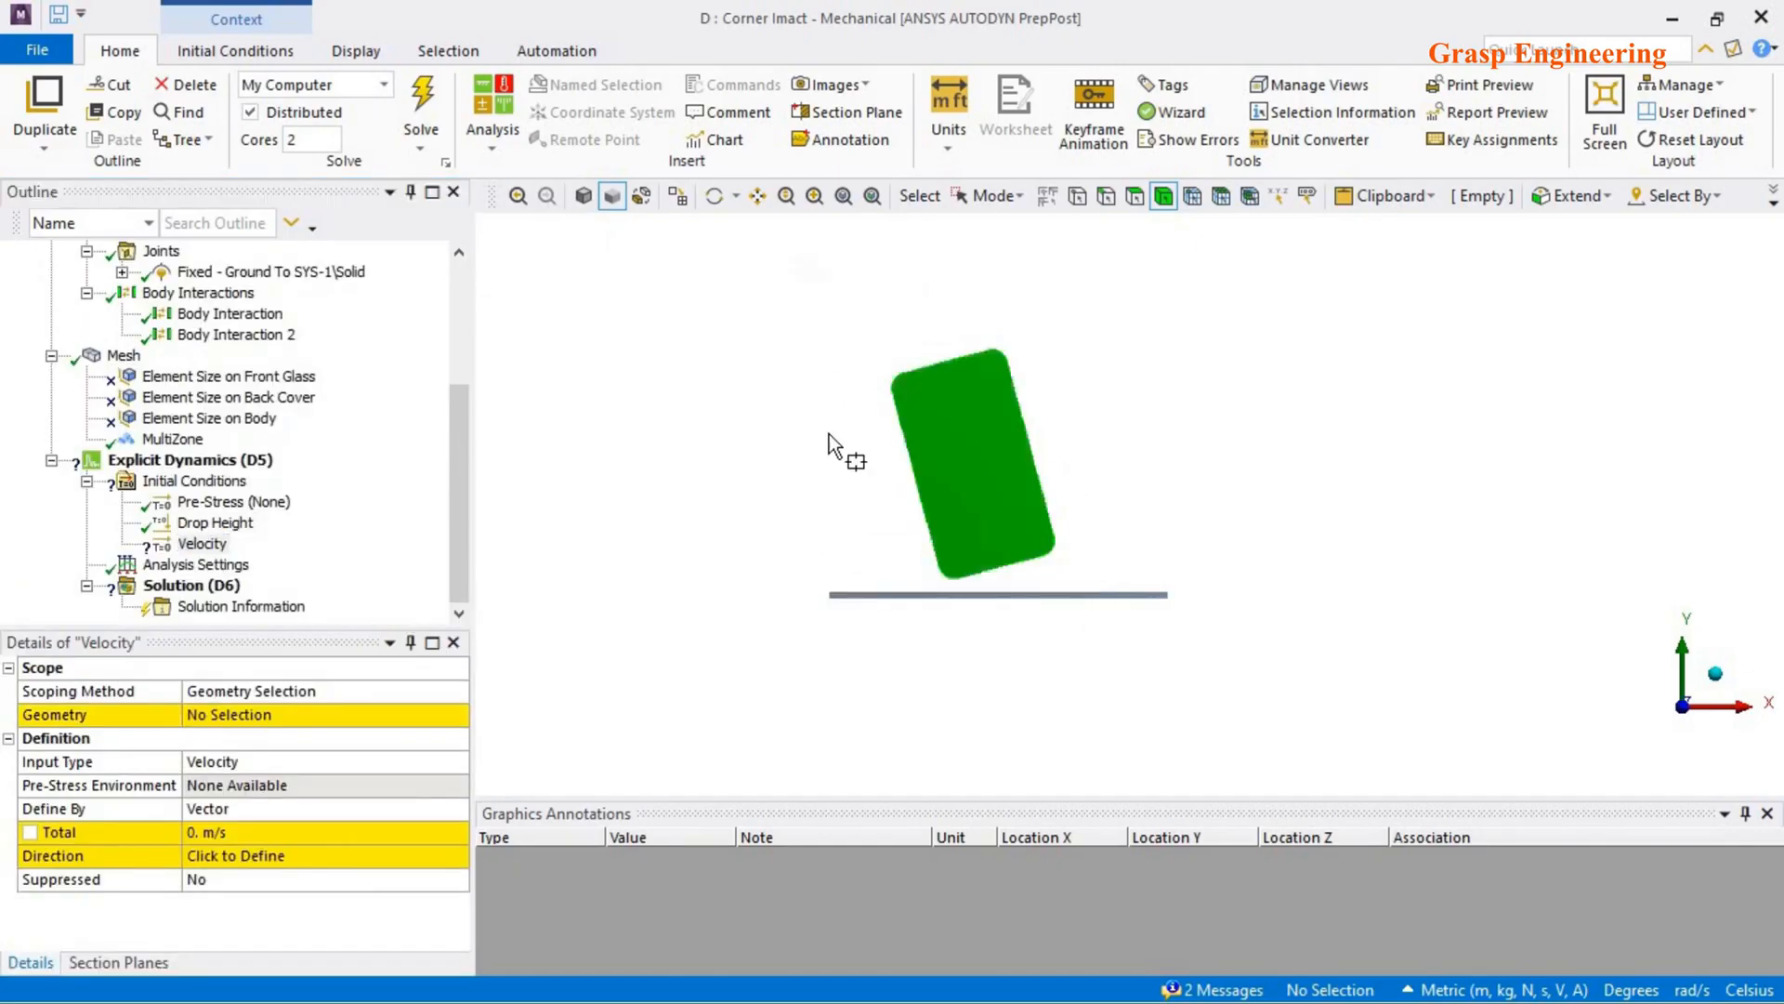
{"action": "left_click", "coordinate": [228, 716]}
{"action": "left_click", "coordinate": [224, 715]}
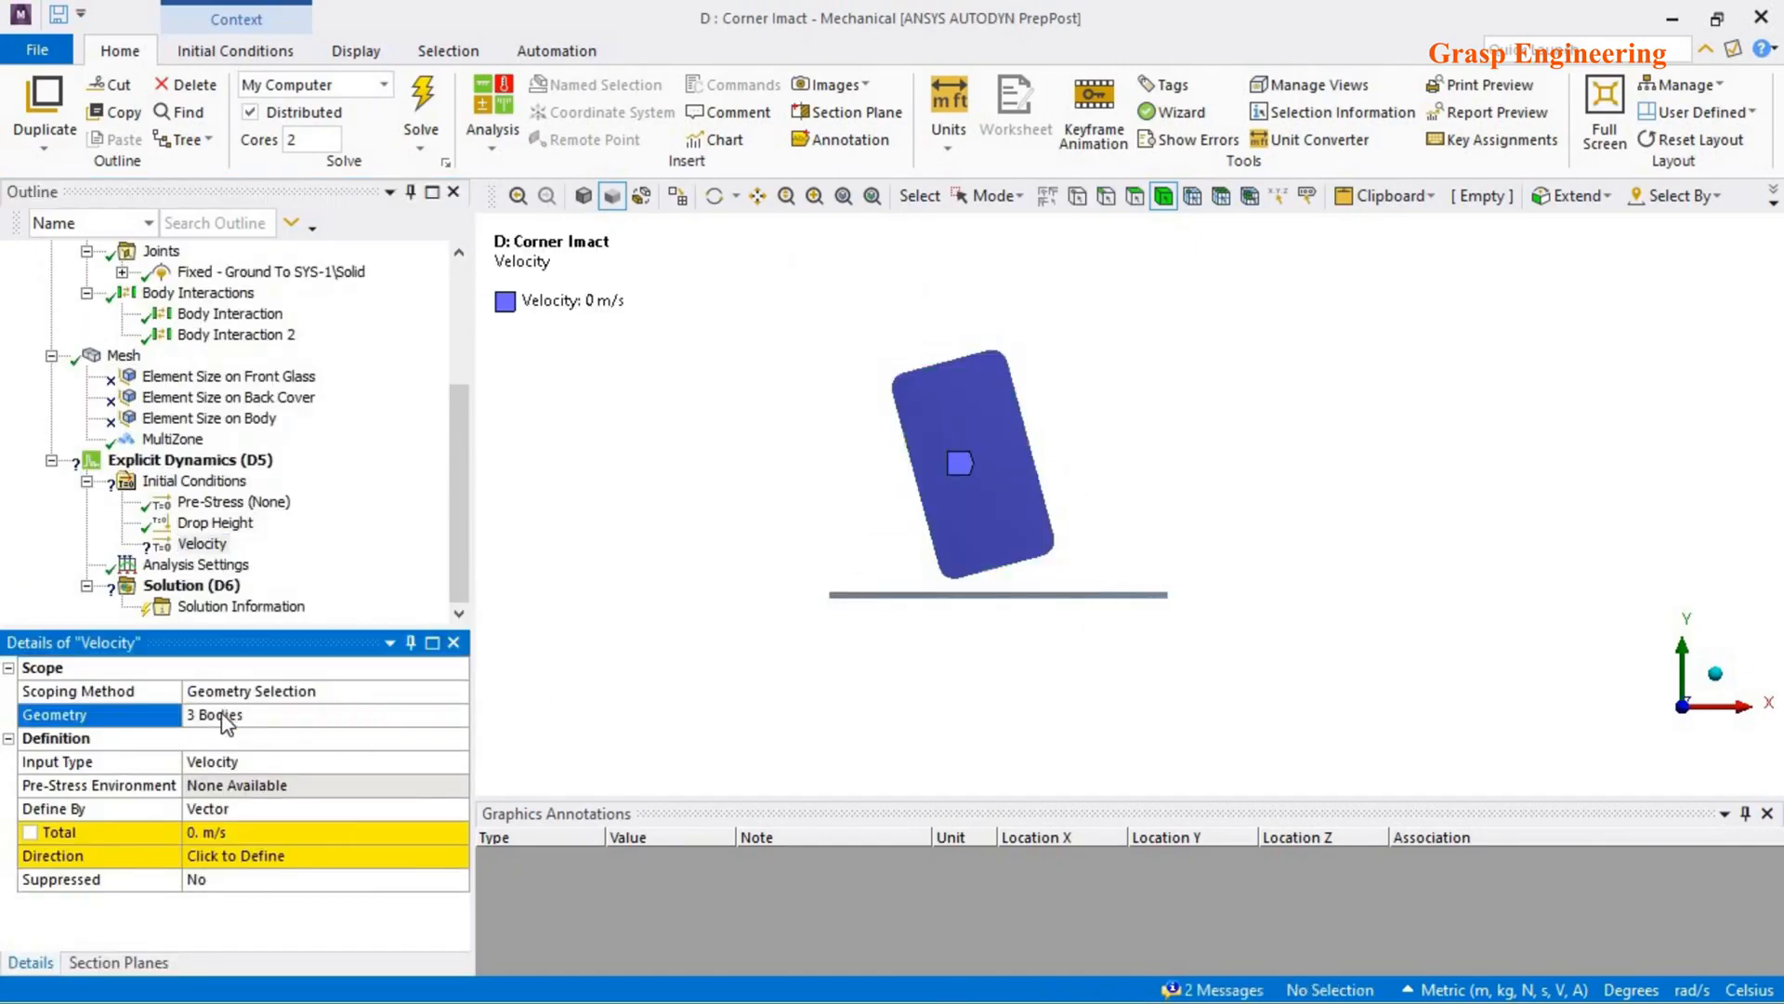
- Define the phone's velocity by Components and set its Y component to 22 m/s
{"action": "left_click", "coordinate": [243, 810]}
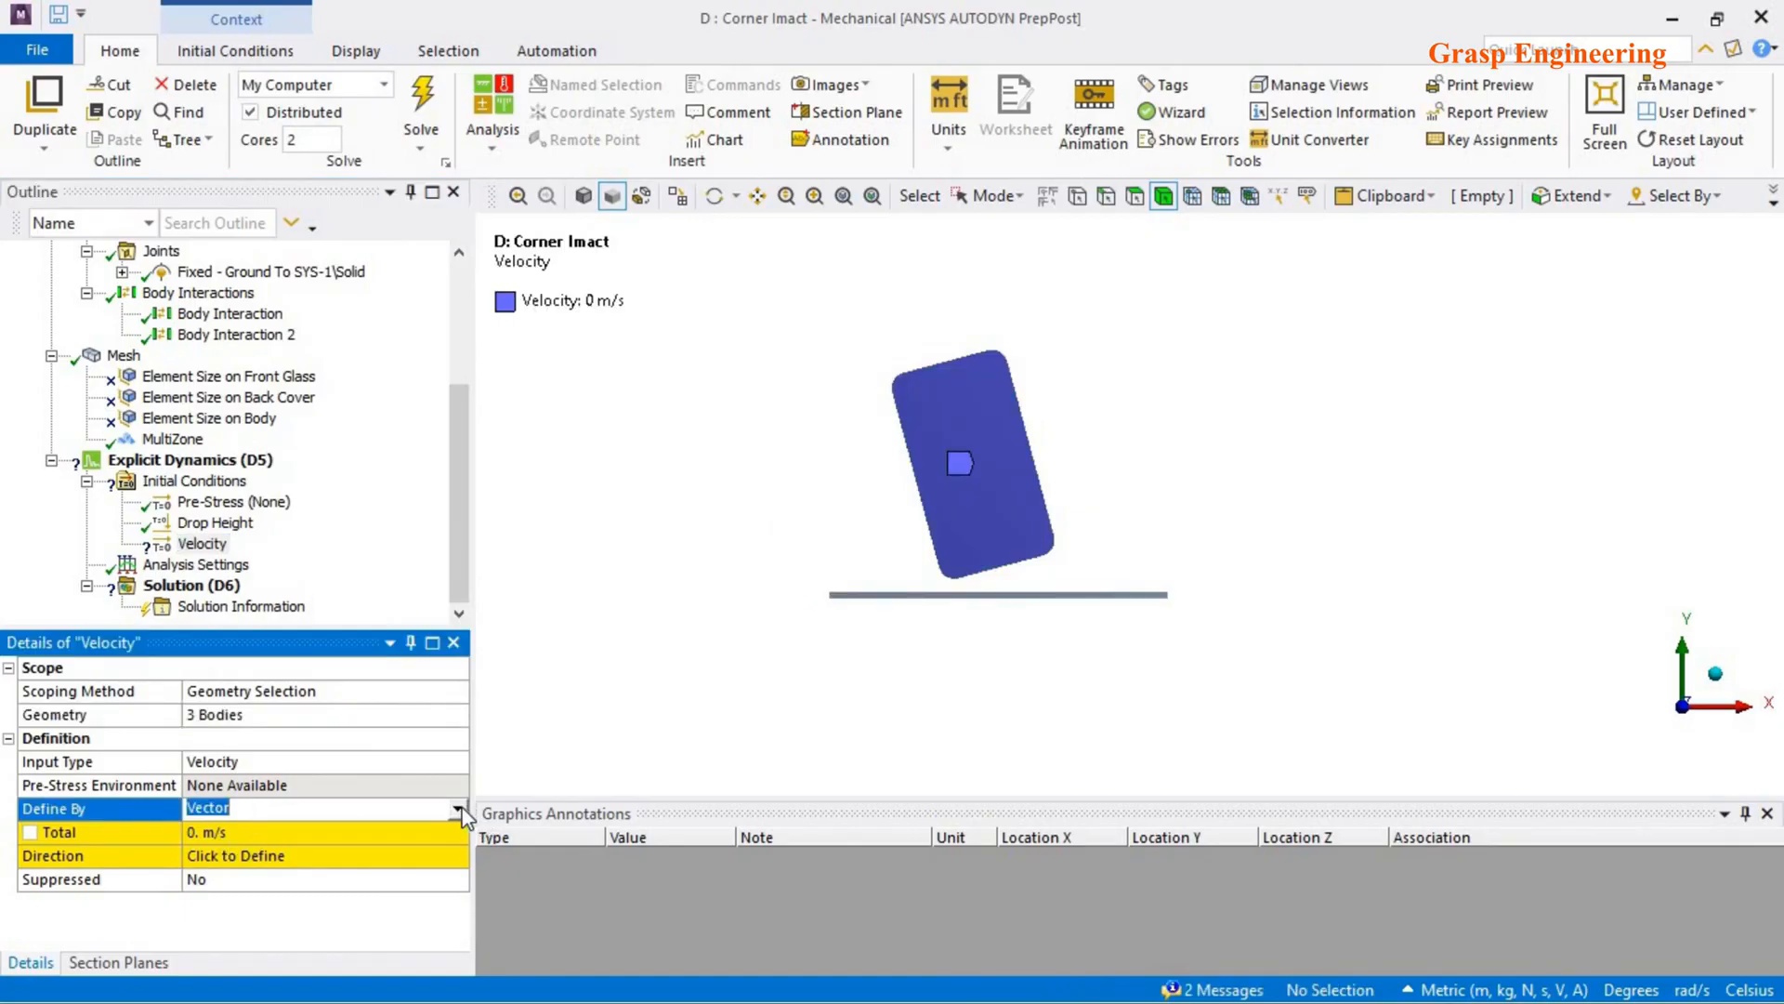
{"action": "left_click", "coordinate": [458, 813]}
{"action": "left_click", "coordinate": [296, 839]}
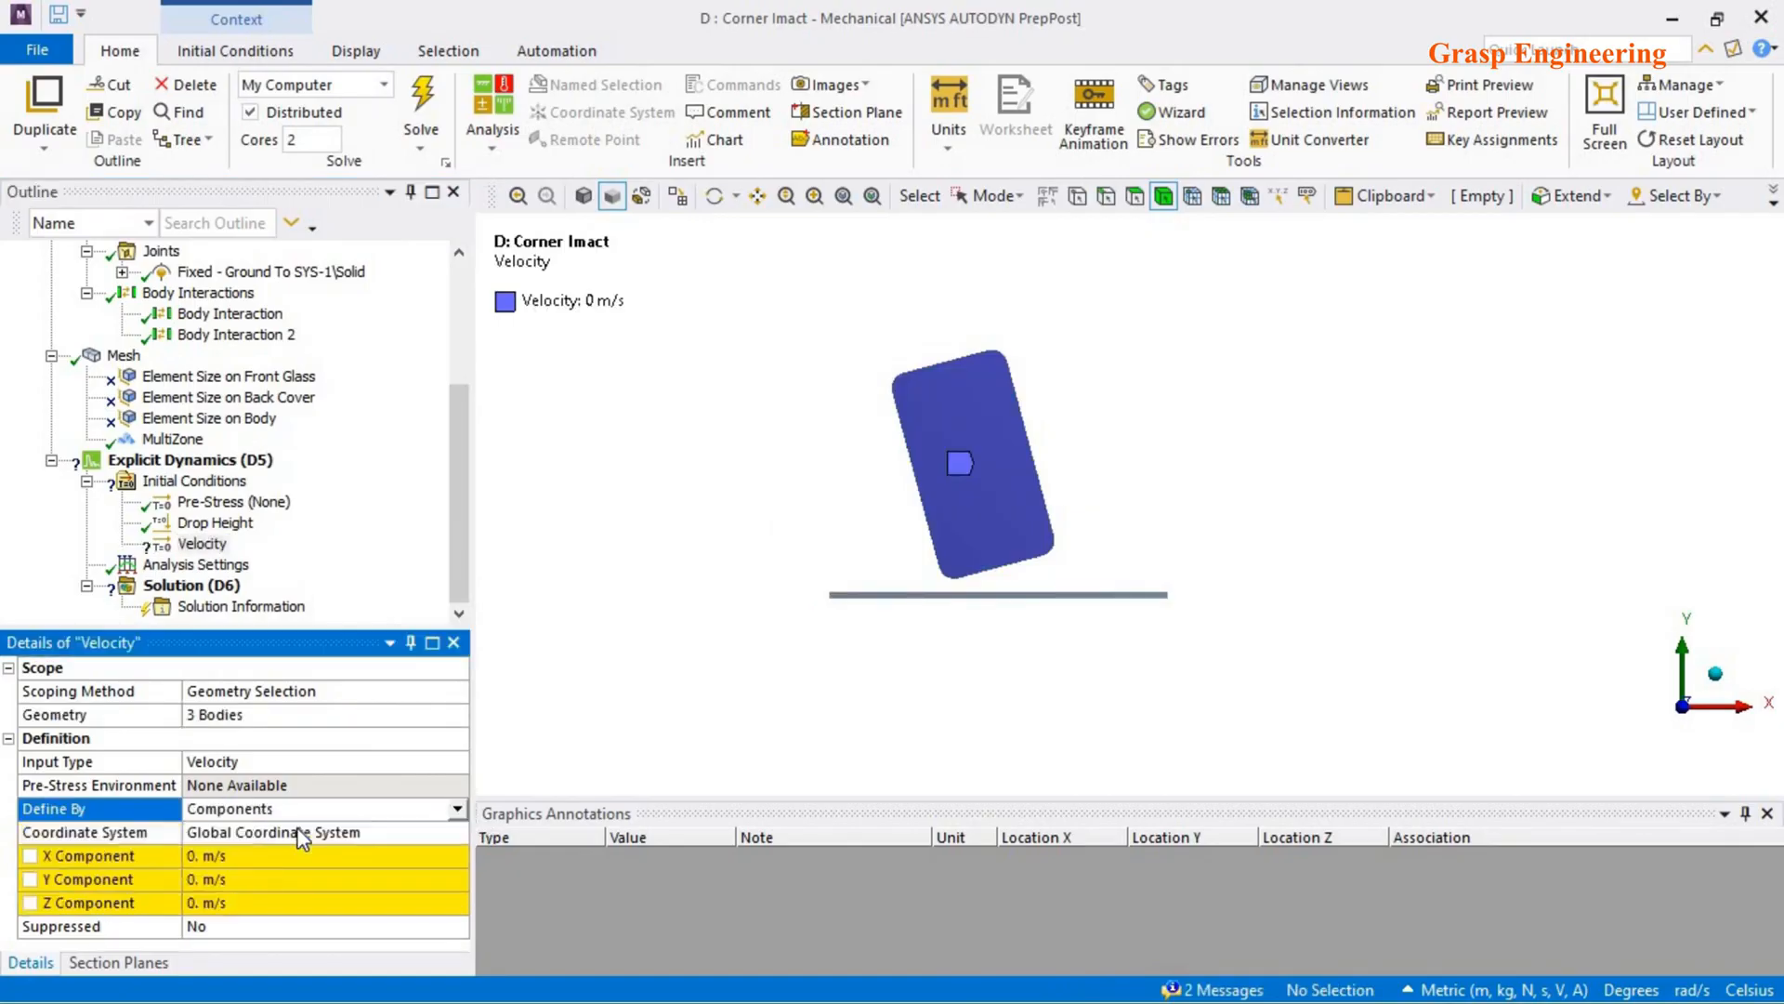
{"action": "left_click", "coordinate": [215, 880]}
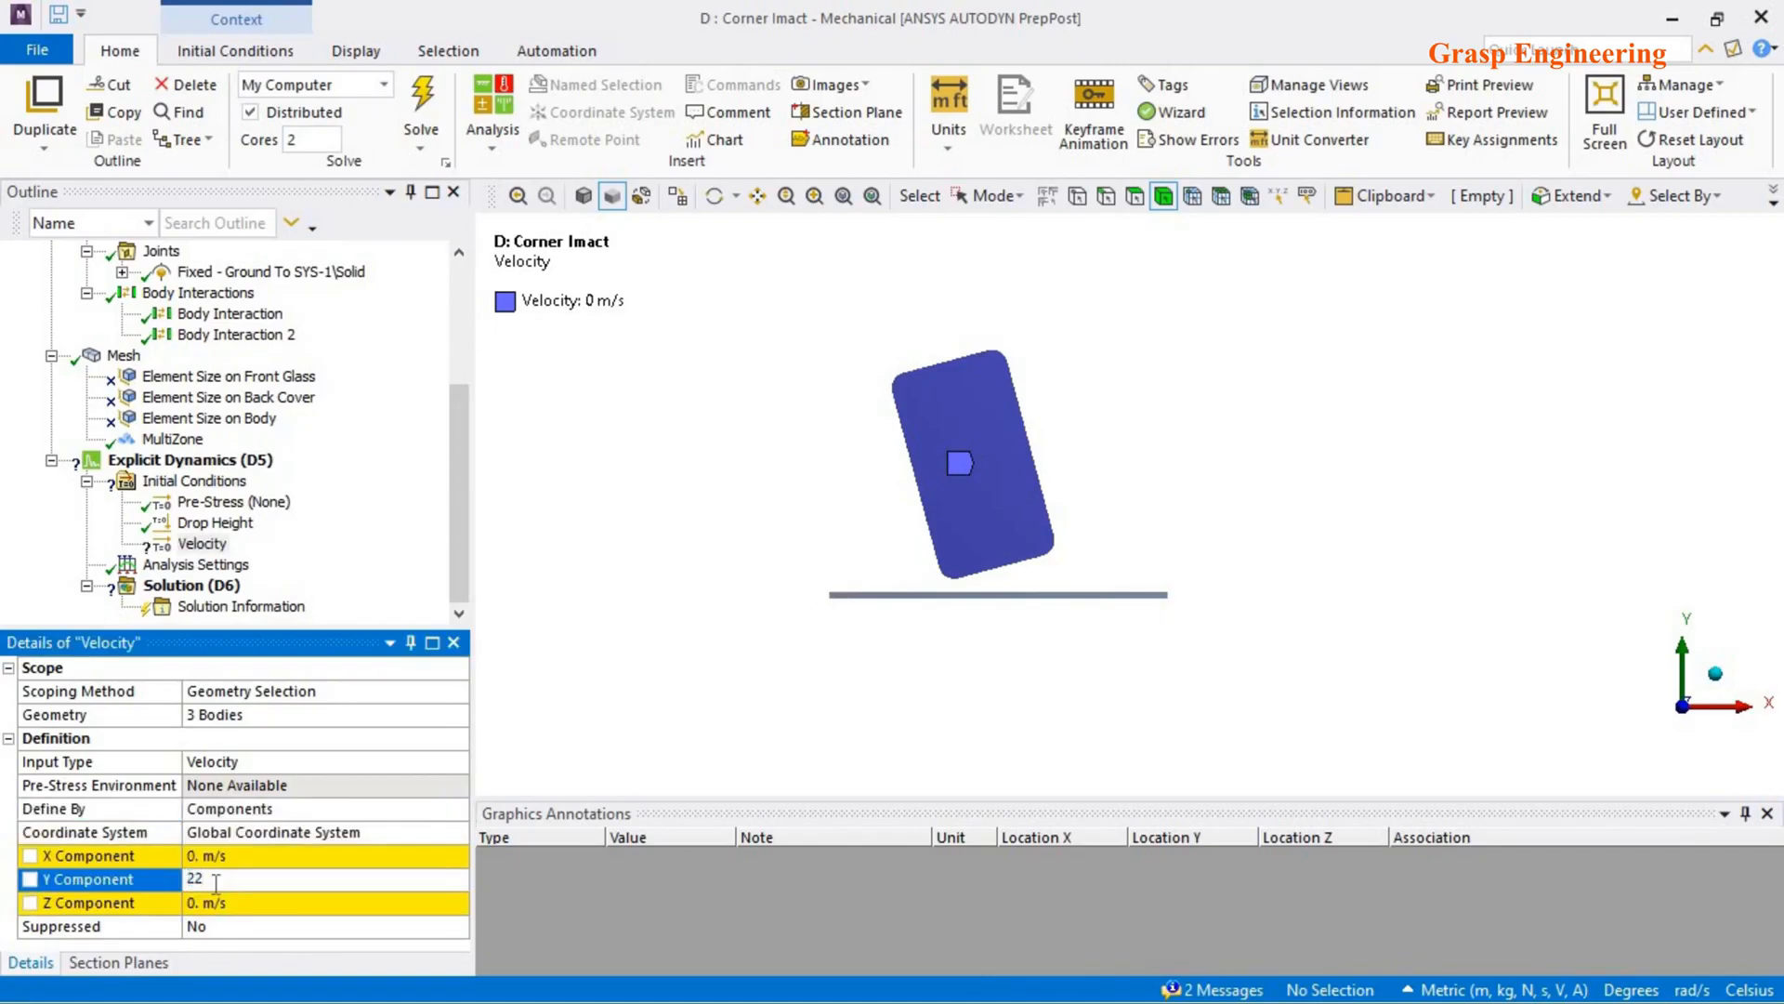
{"action": "key", "text": "Return"}
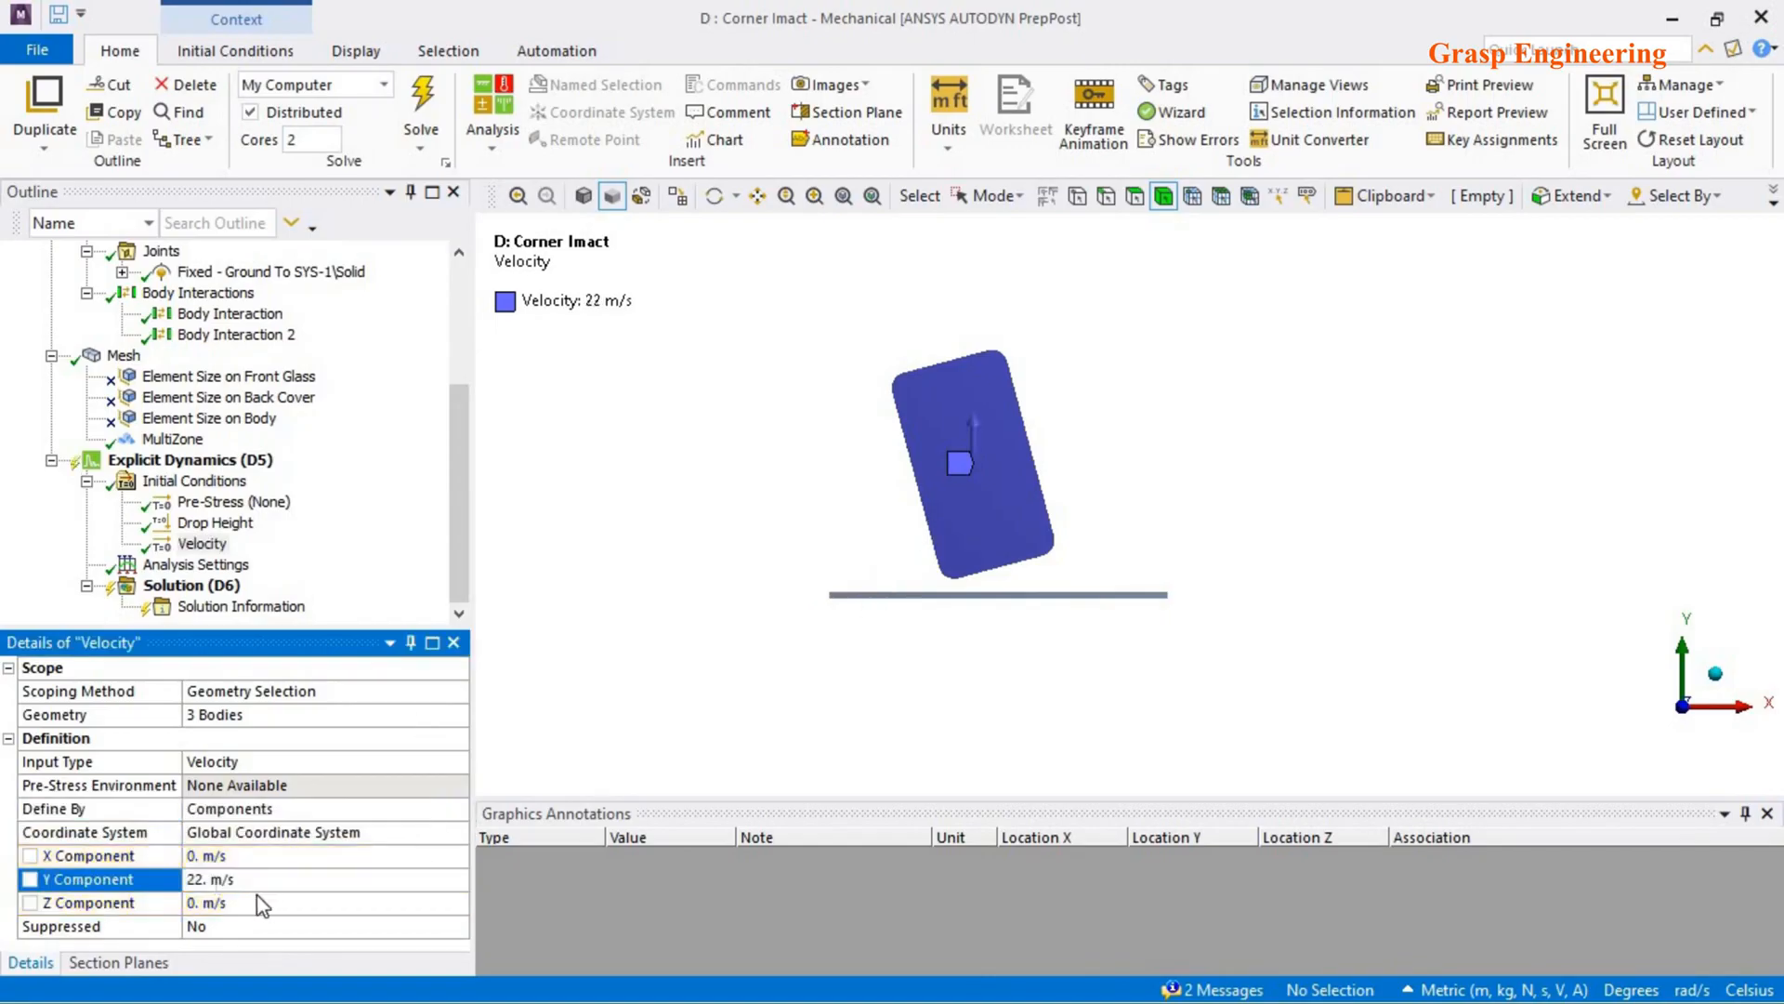
- Change the velocity's Y component to -22 m/s so the phone moves down towards the platform
{"action": "left_click", "coordinate": [191, 880]}
{"action": "key", "text": "BackSpace"}
{"action": "middle_click_drag", "start_coordinate": [996, 650], "coordinate": [997, 426]}
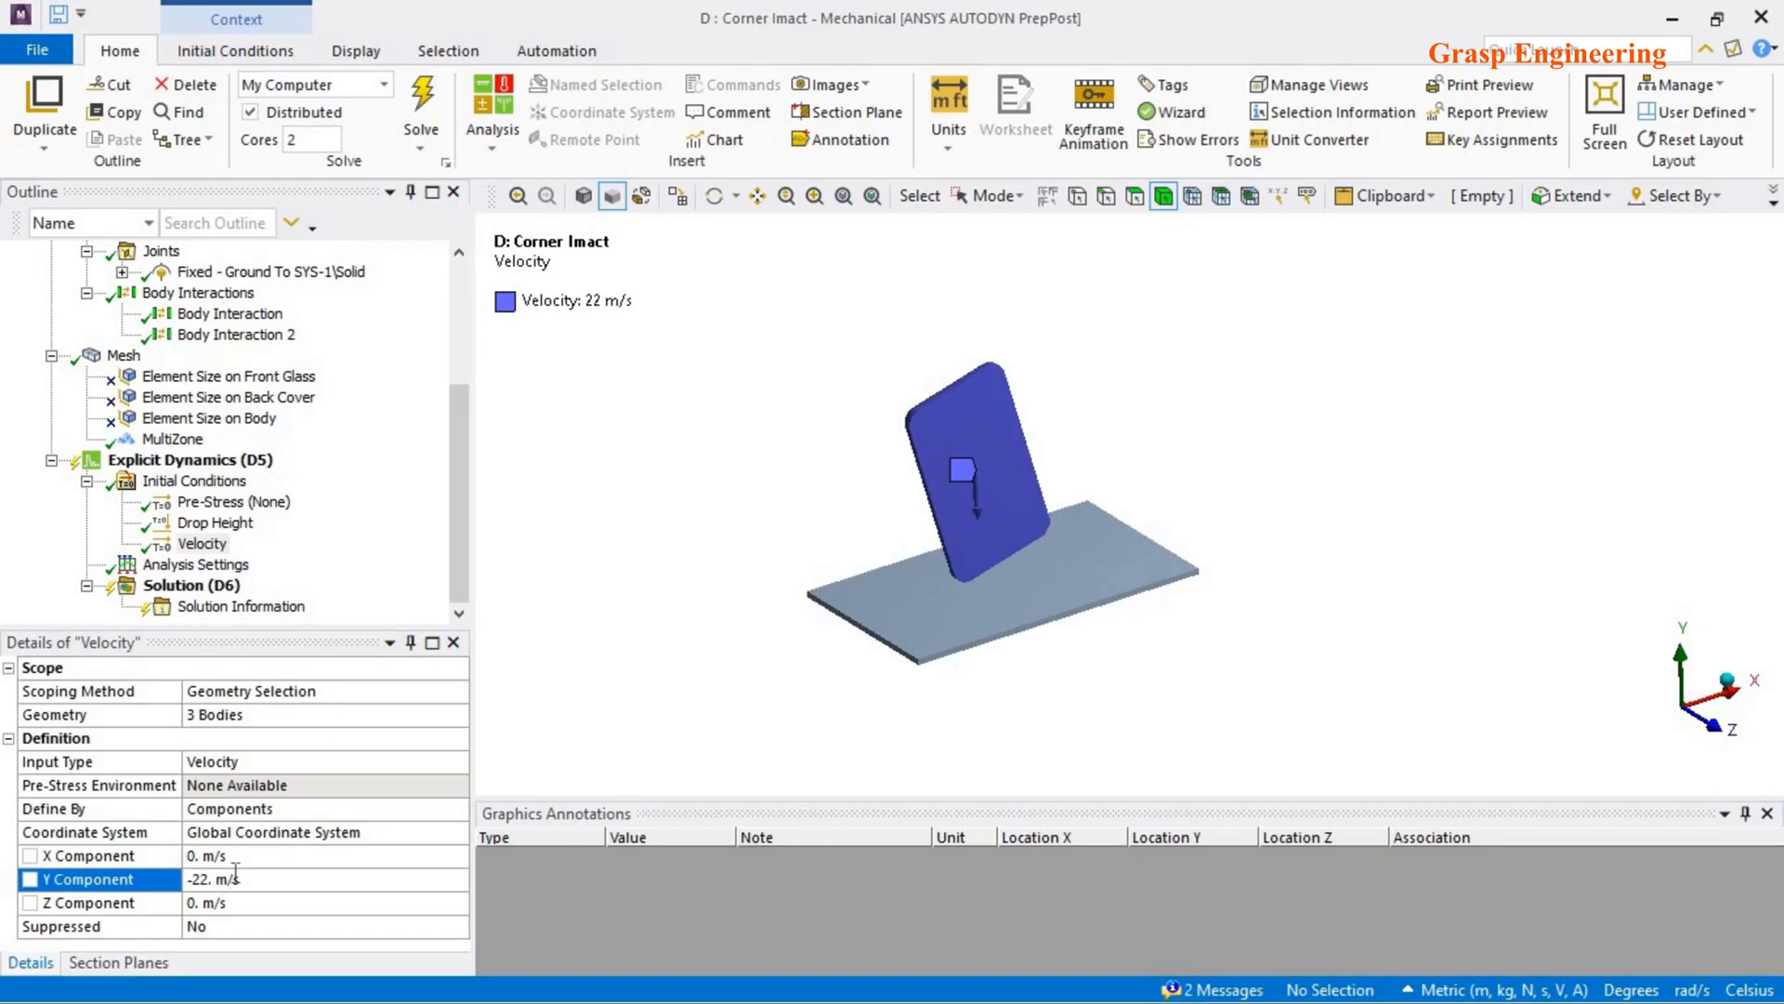
- Return to the Drop Height condition and review its settings
{"action": "left_click", "coordinate": [218, 523]}
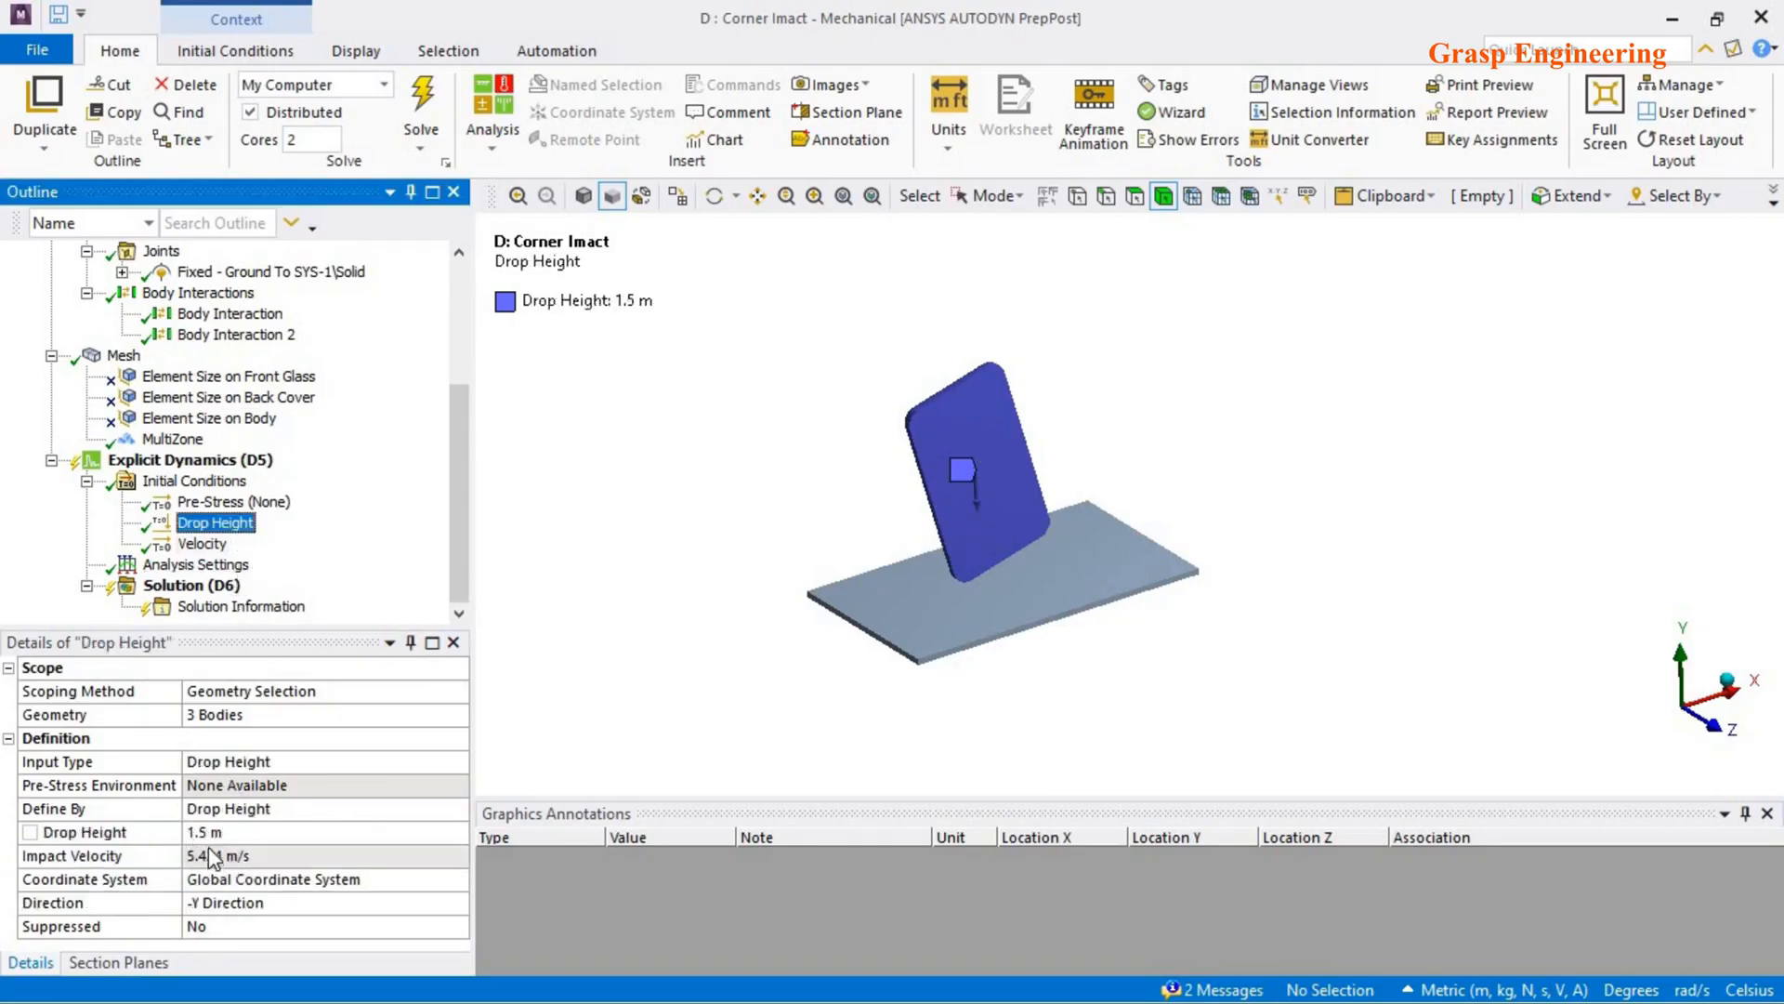
- Check the impact velocity of the Drop Height initial condition and suppress that condition
{"action": "left_click", "coordinate": [231, 860]}
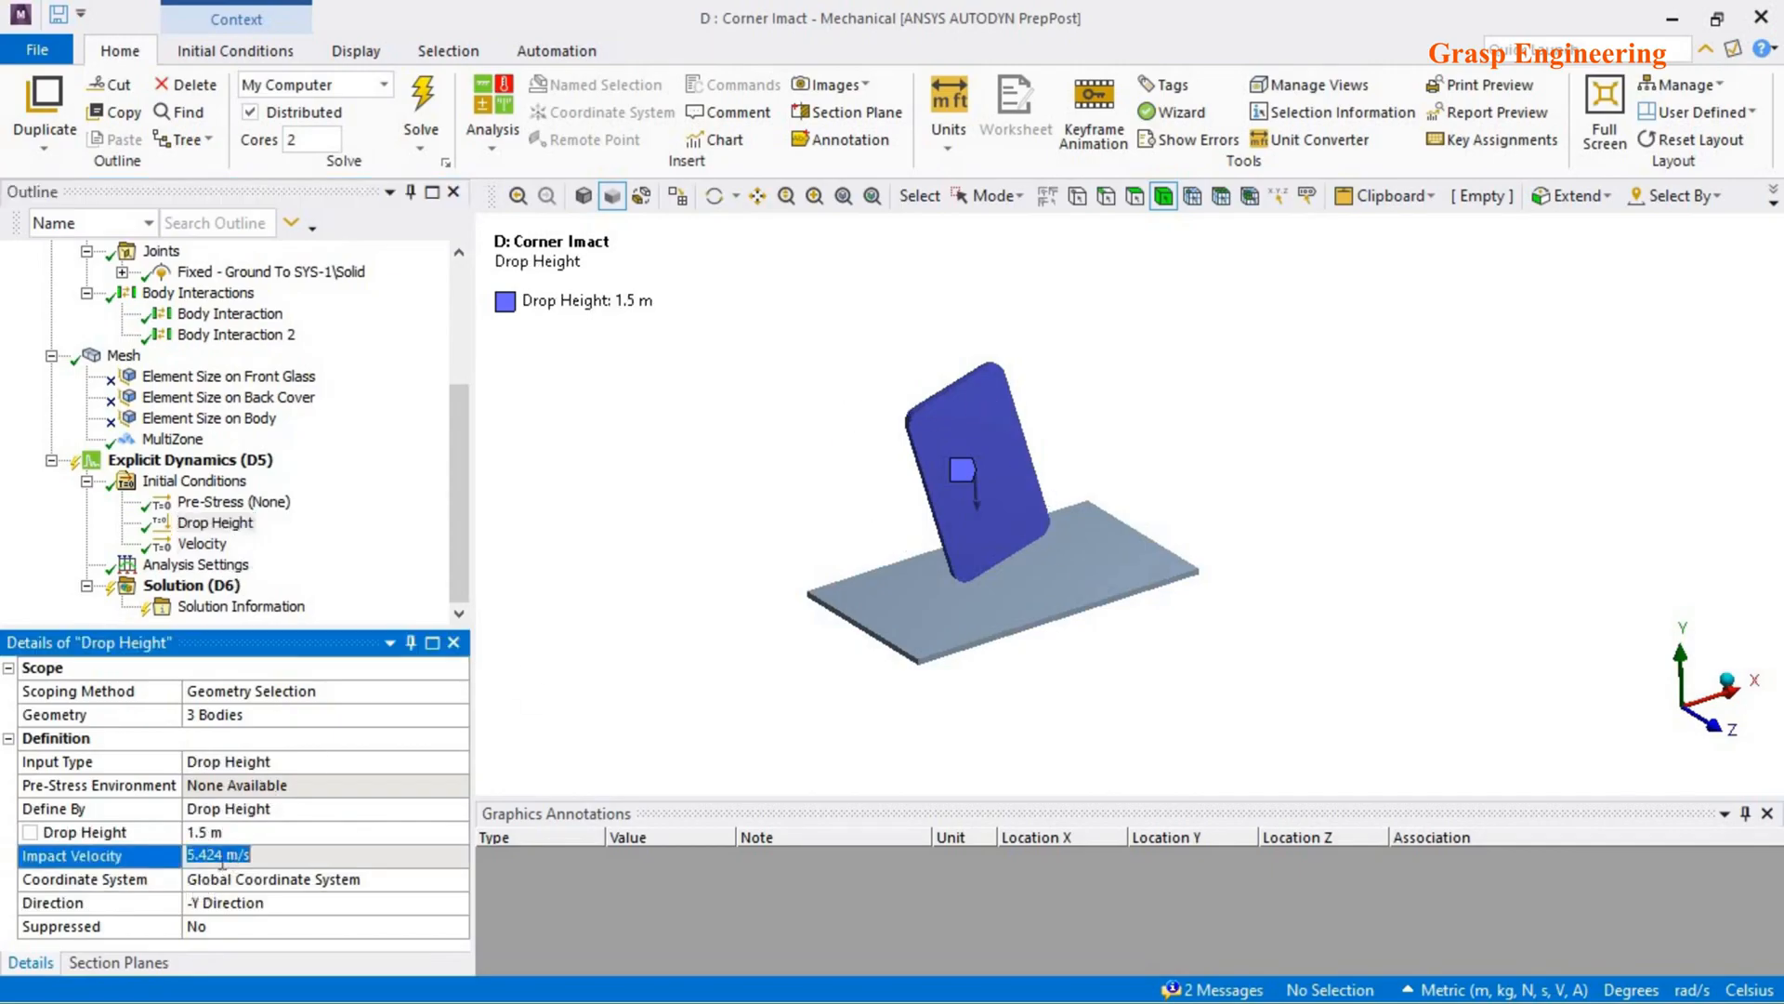
{"action": "left_click_drag", "start_coordinate": [228, 859], "coordinate": [174, 846]}
{"action": "right_click", "coordinate": [215, 522]}
{"action": "left_click", "coordinate": [228, 564]}
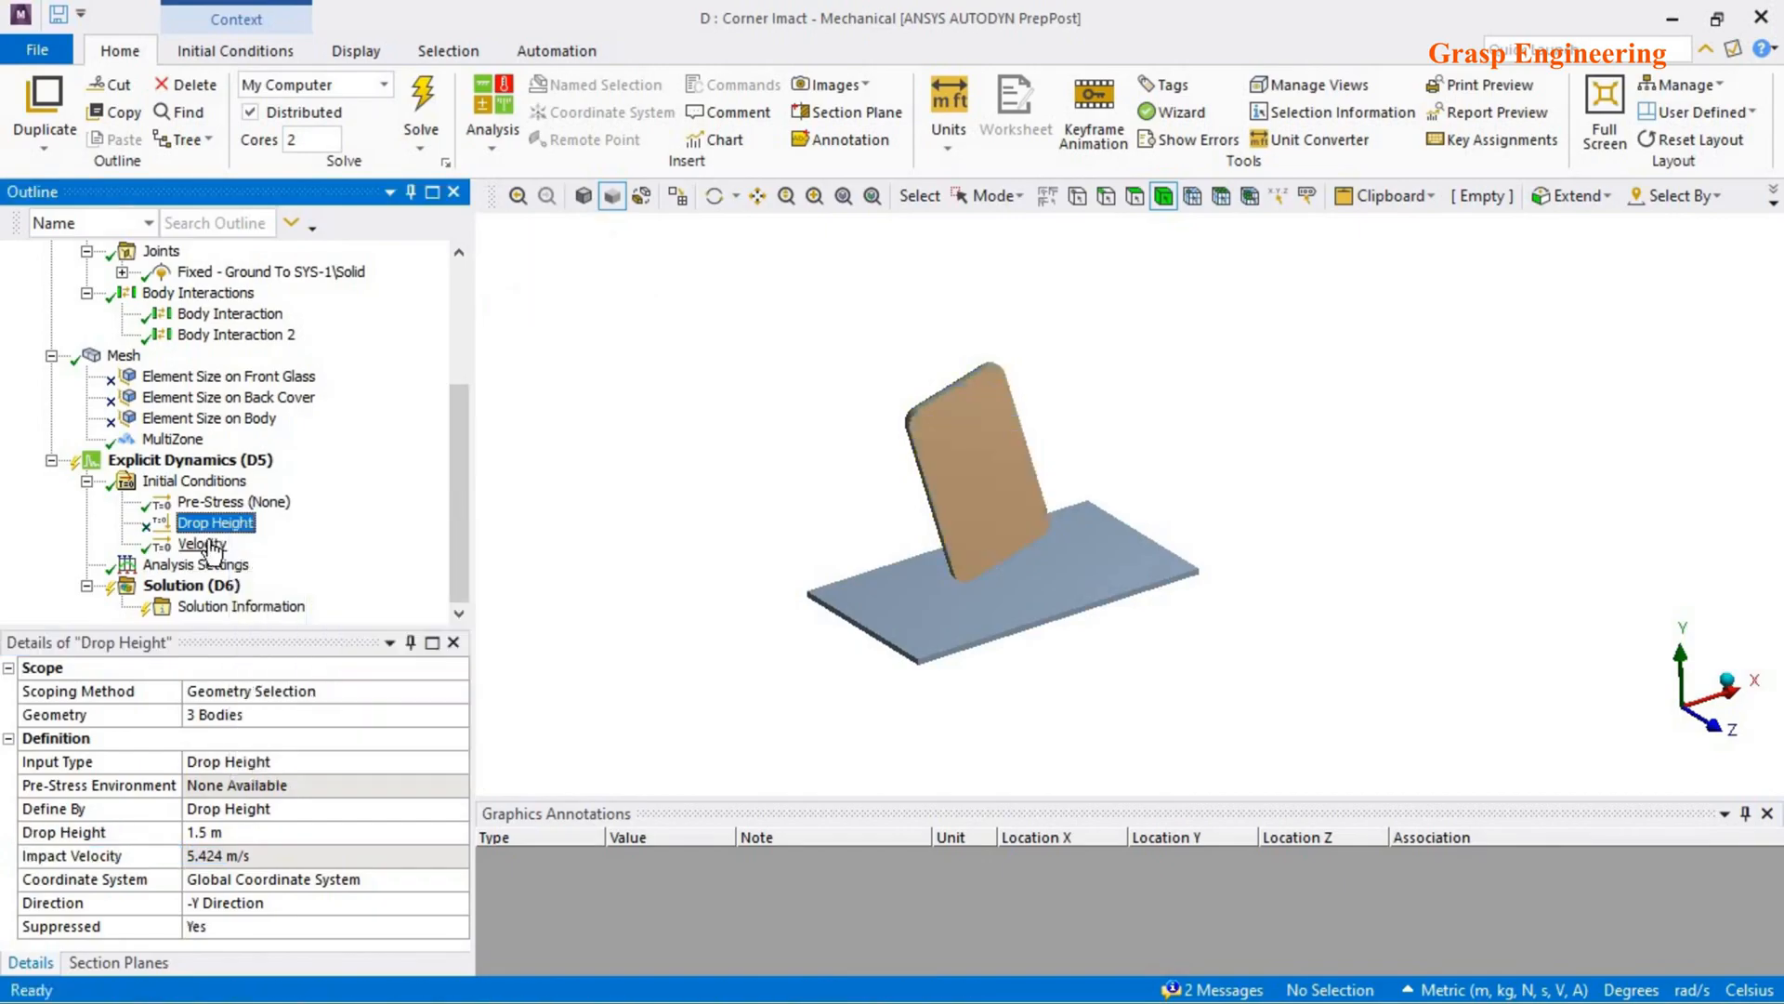
- Review the Velocity initial condition's Y component and its direction on the phone model
{"action": "left_click", "coordinate": [210, 547]}
{"action": "left_click", "coordinate": [226, 879]}
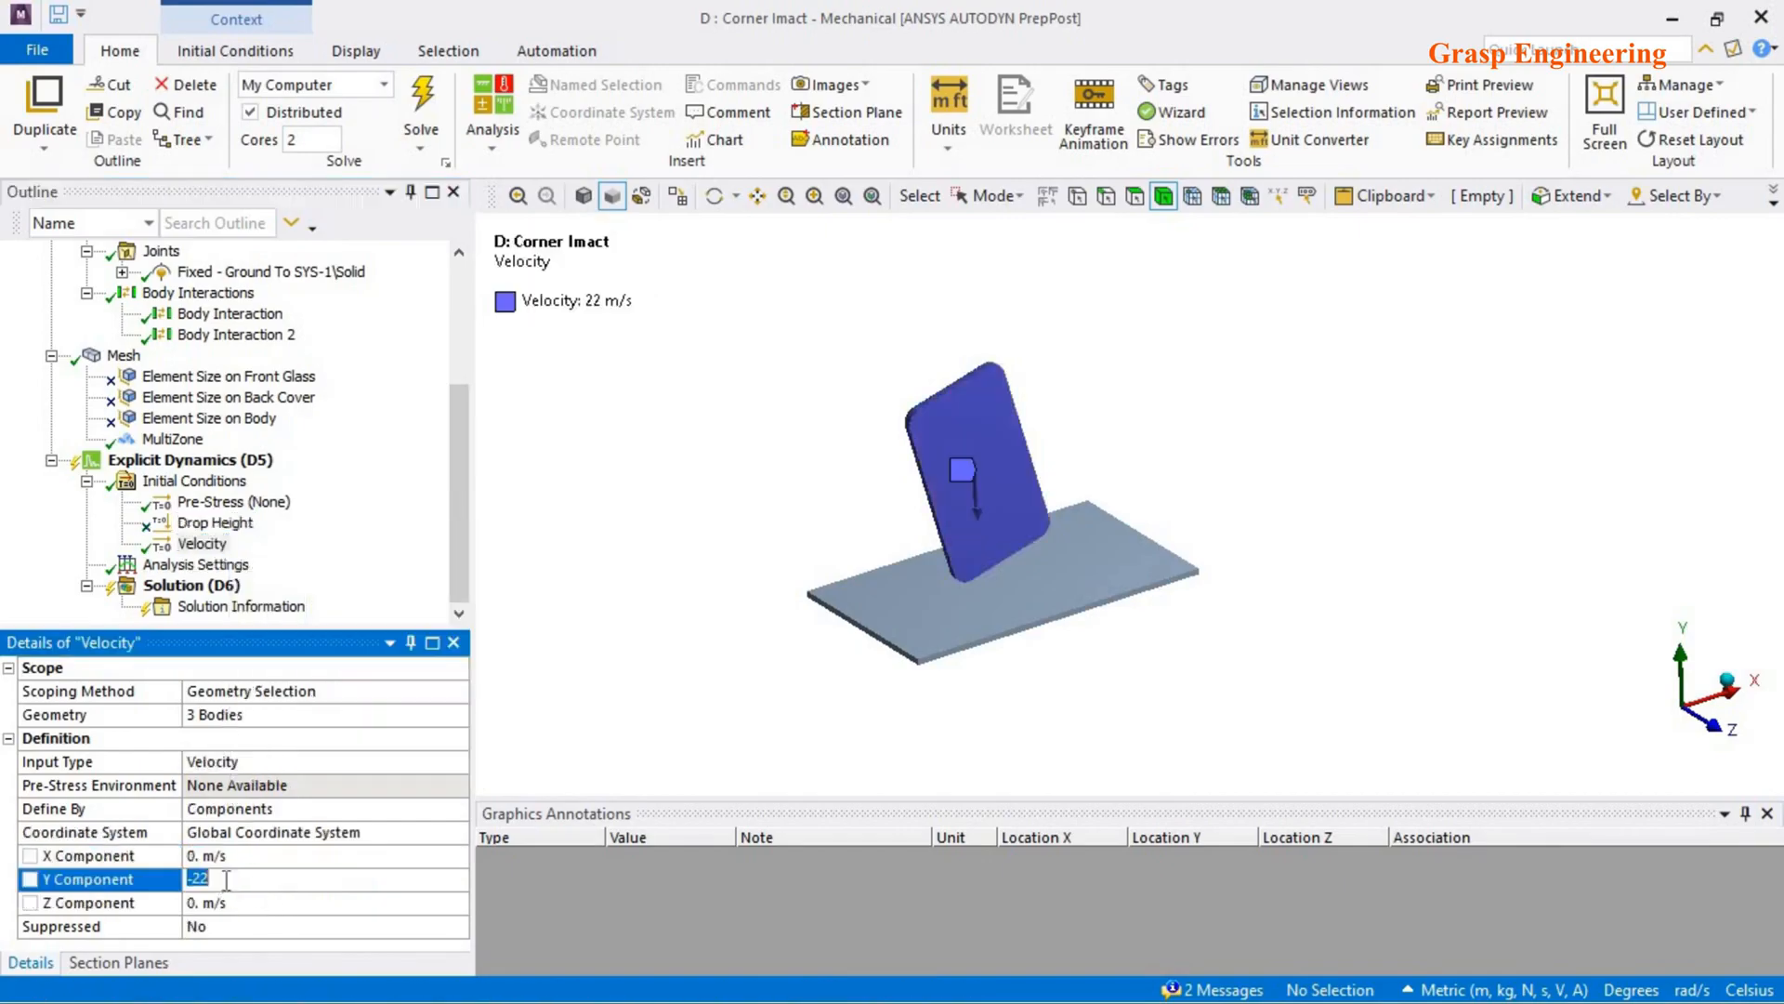
{"action": "left_click_drag", "start_coordinate": [948, 500], "coordinate": [1553, 684]}
{"action": "left_click_drag", "start_coordinate": [1039, 592], "coordinate": [957, 541]}
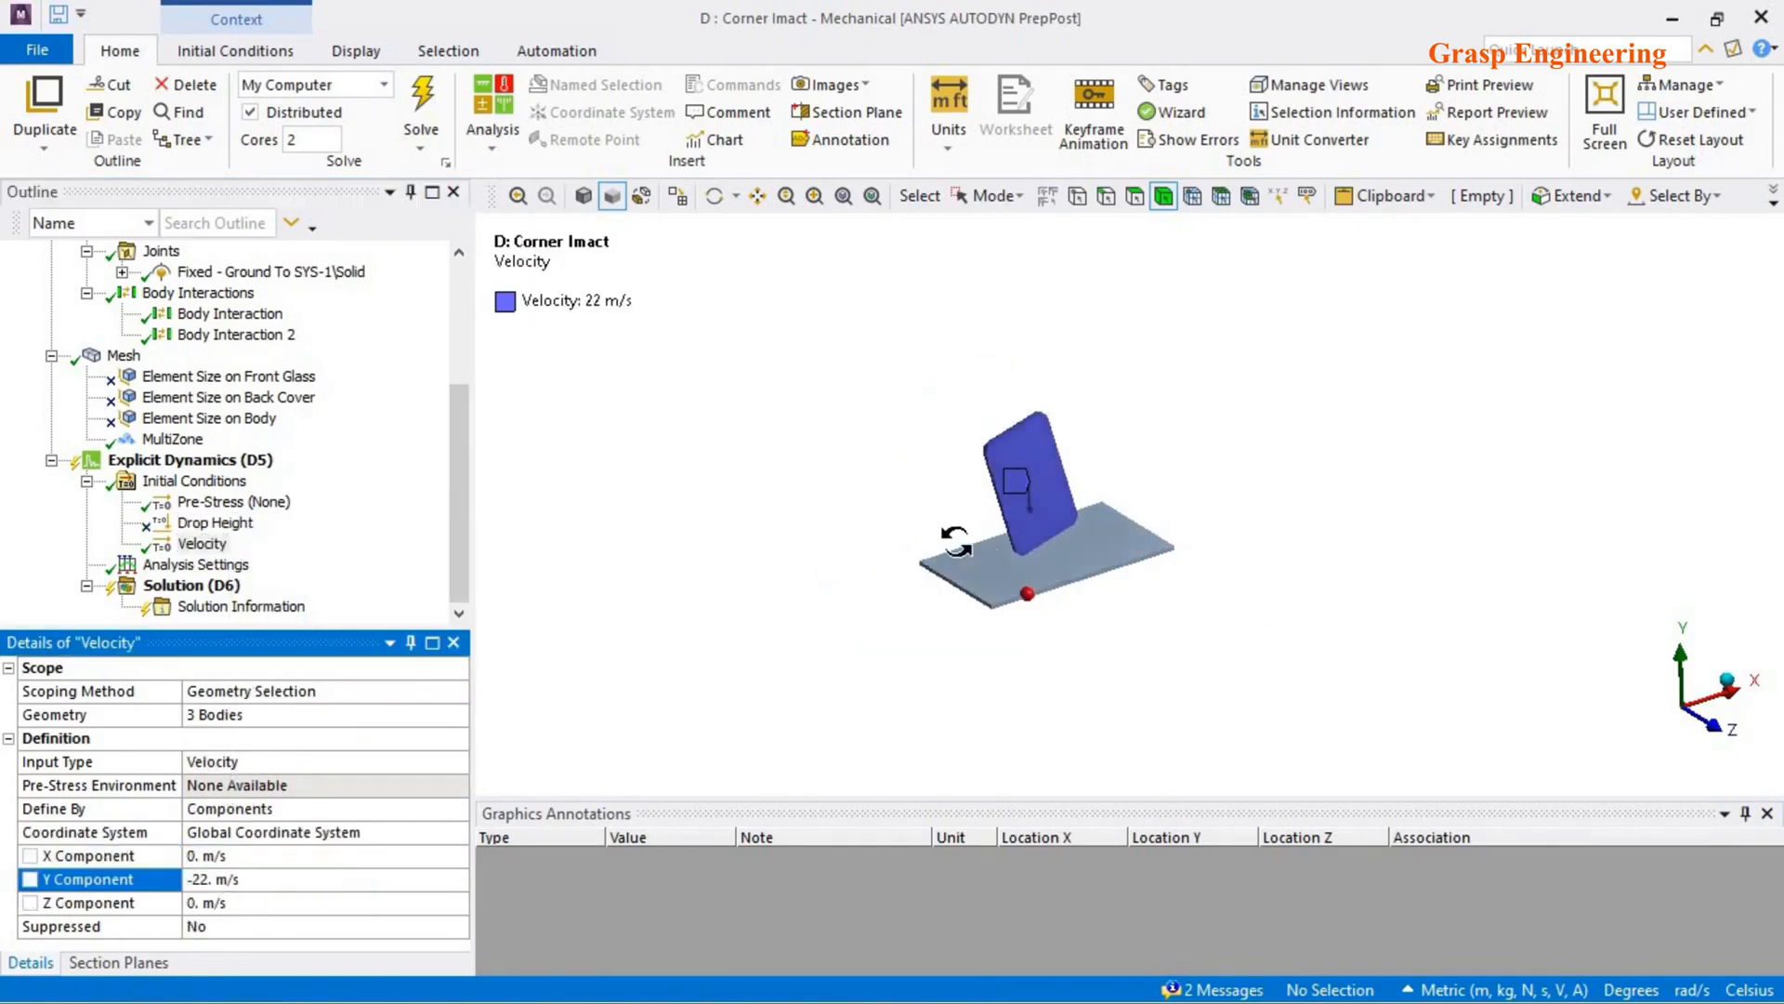
{"action": "middle_click_drag", "start_coordinate": [958, 541], "coordinate": [1074, 433]}
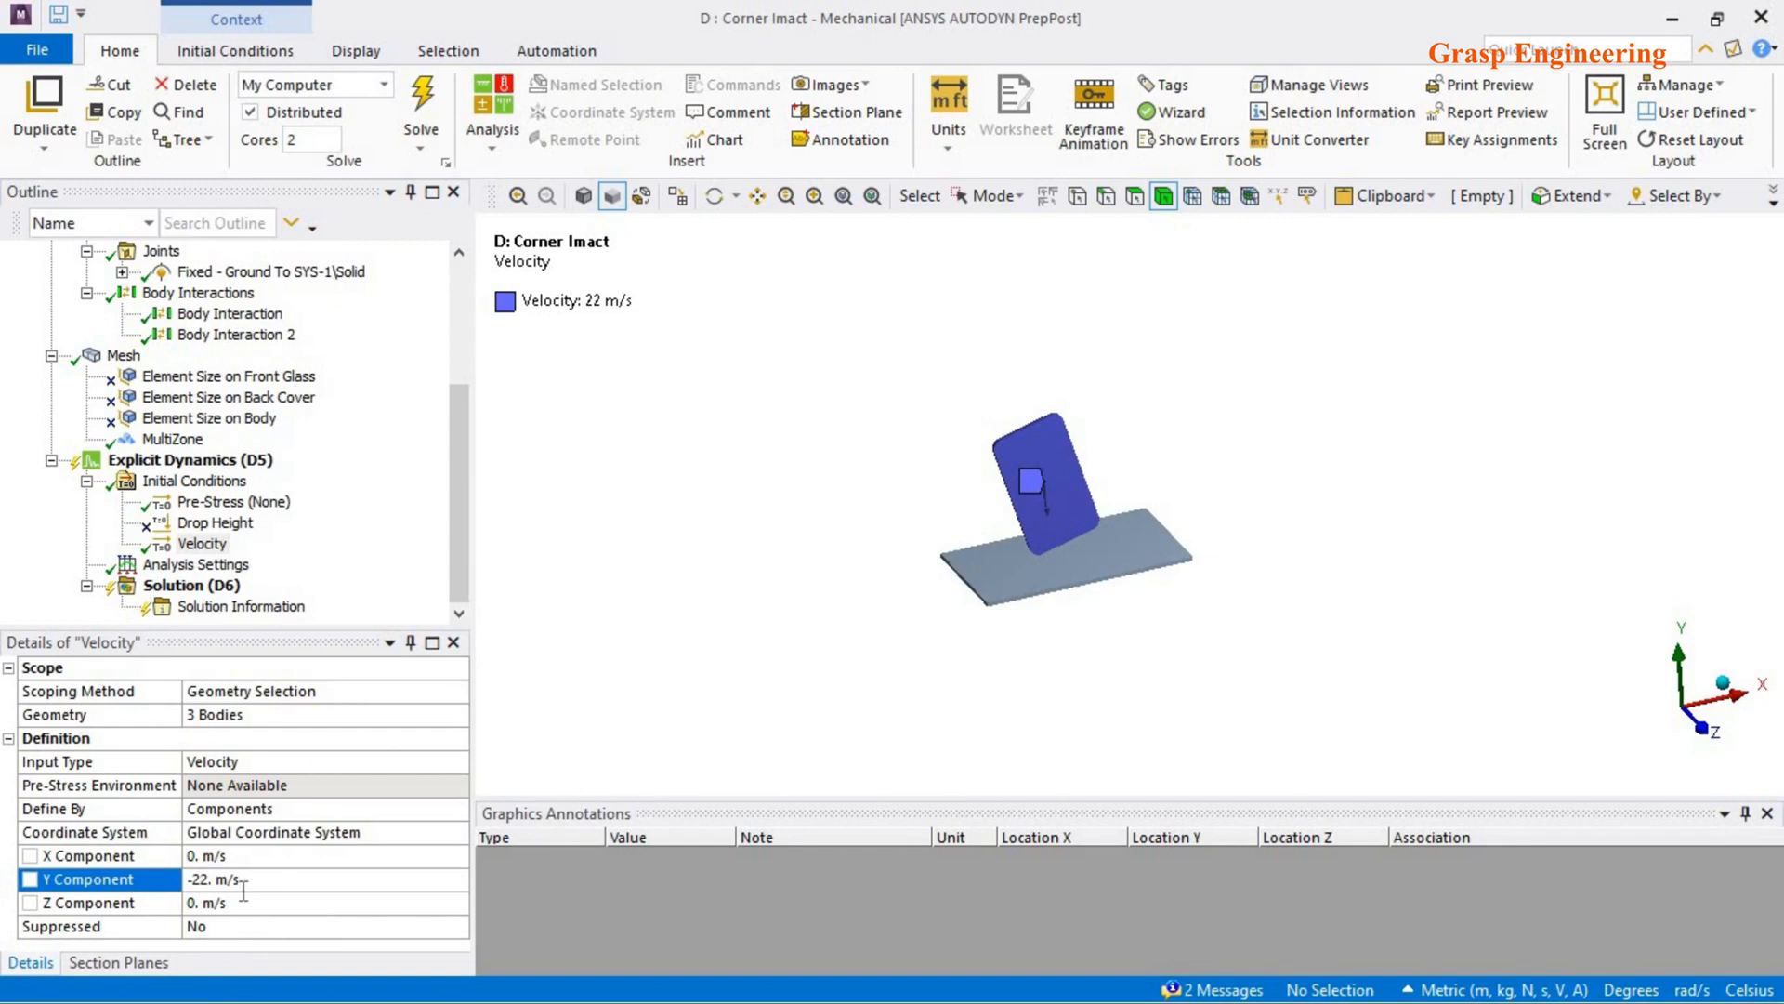
{"action": "left_click", "coordinate": [329, 879]}
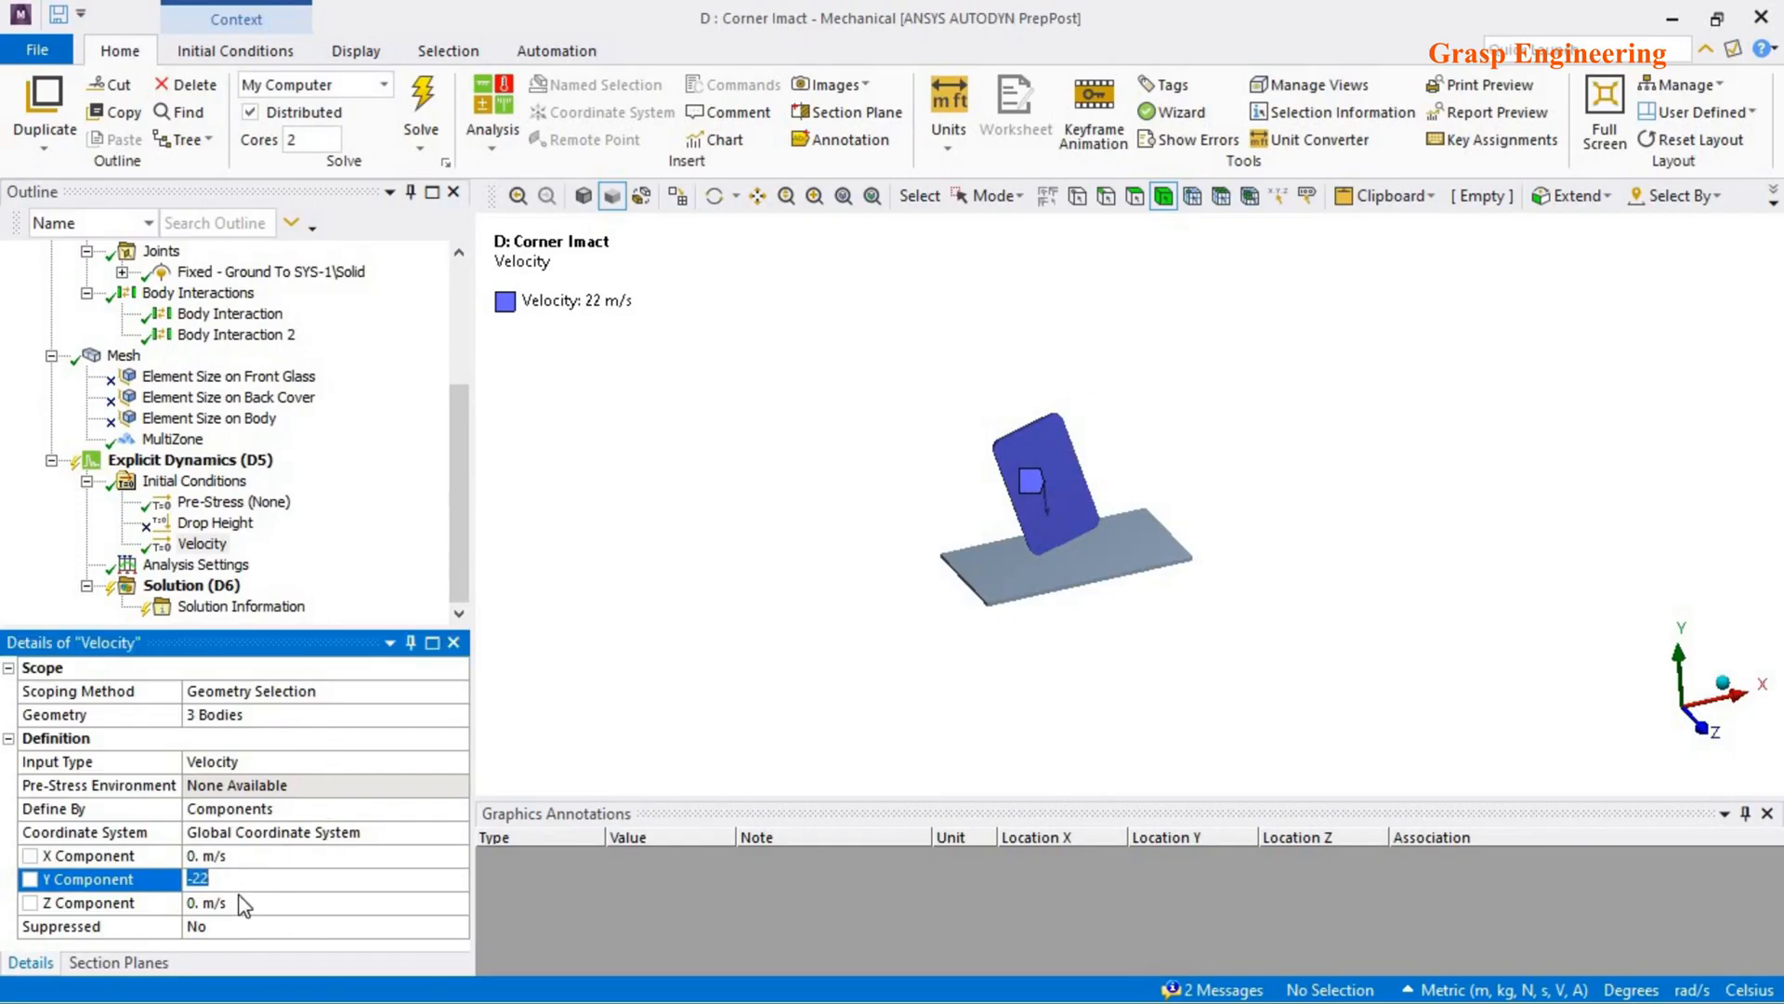
- Collapse the Connections branch in the model tree
{"action": "left_click", "coordinate": [193, 585]}
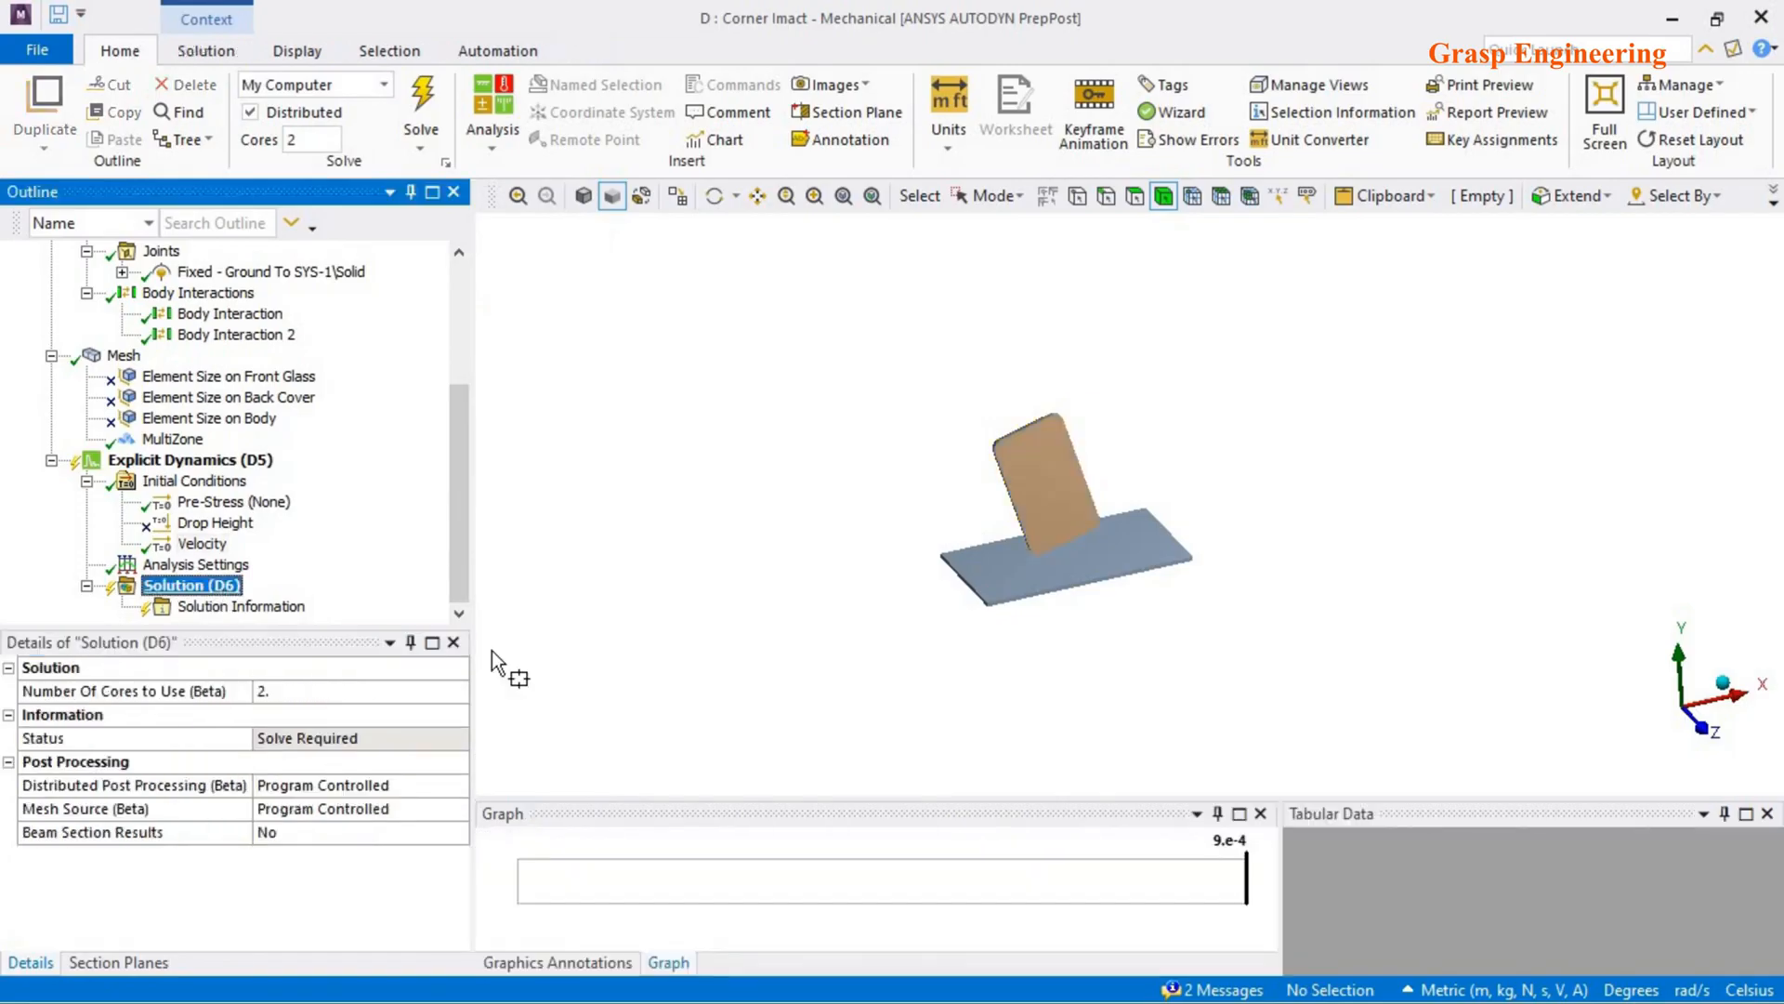
{"action": "scroll", "coordinate": [368, 521], "scroll_direction": "up", "scroll_amount": 5}
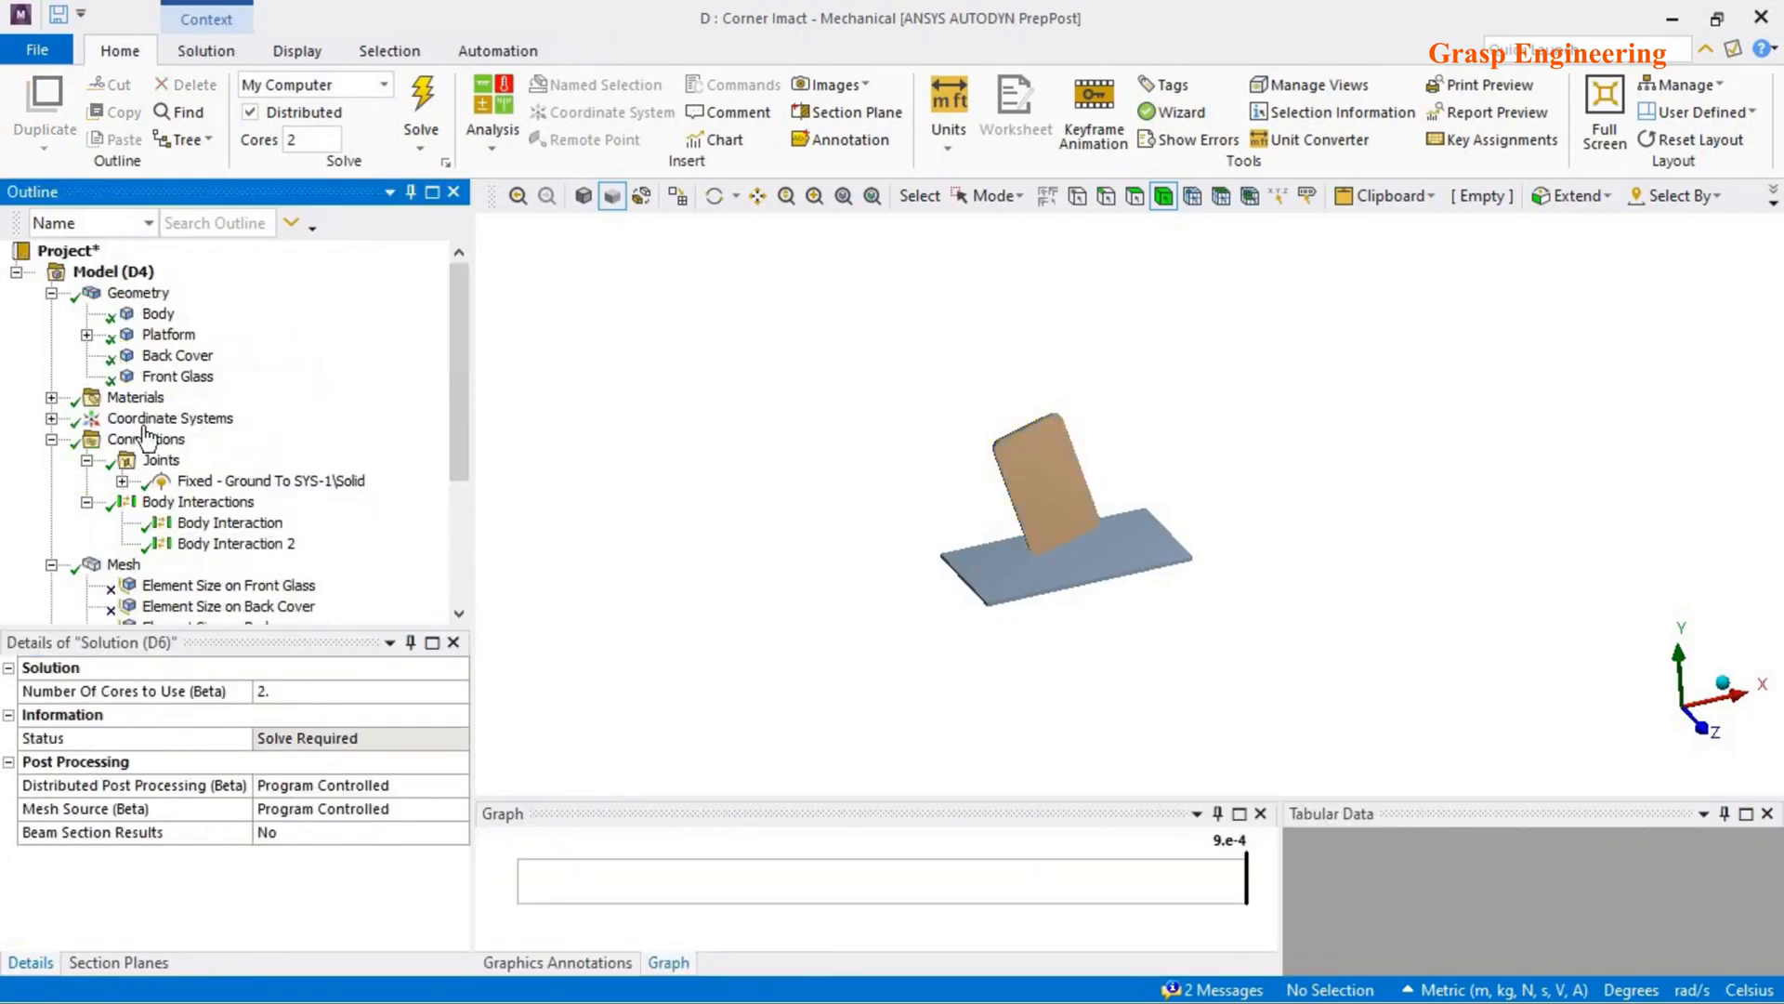
{"action": "left_click", "coordinate": [51, 440]}
{"action": "scroll", "coordinate": [216, 520], "scroll_direction": "down", "scroll_amount": 2}
{"action": "middle_click_drag", "start_coordinate": [936, 608], "coordinate": [944, 607]}
- Add a Total Deformation result to the solution
{"action": "left_click", "coordinate": [210, 590]}
{"action": "right_click", "coordinate": [212, 591]}
{"action": "mouse_move", "coordinate": [440, 607]}
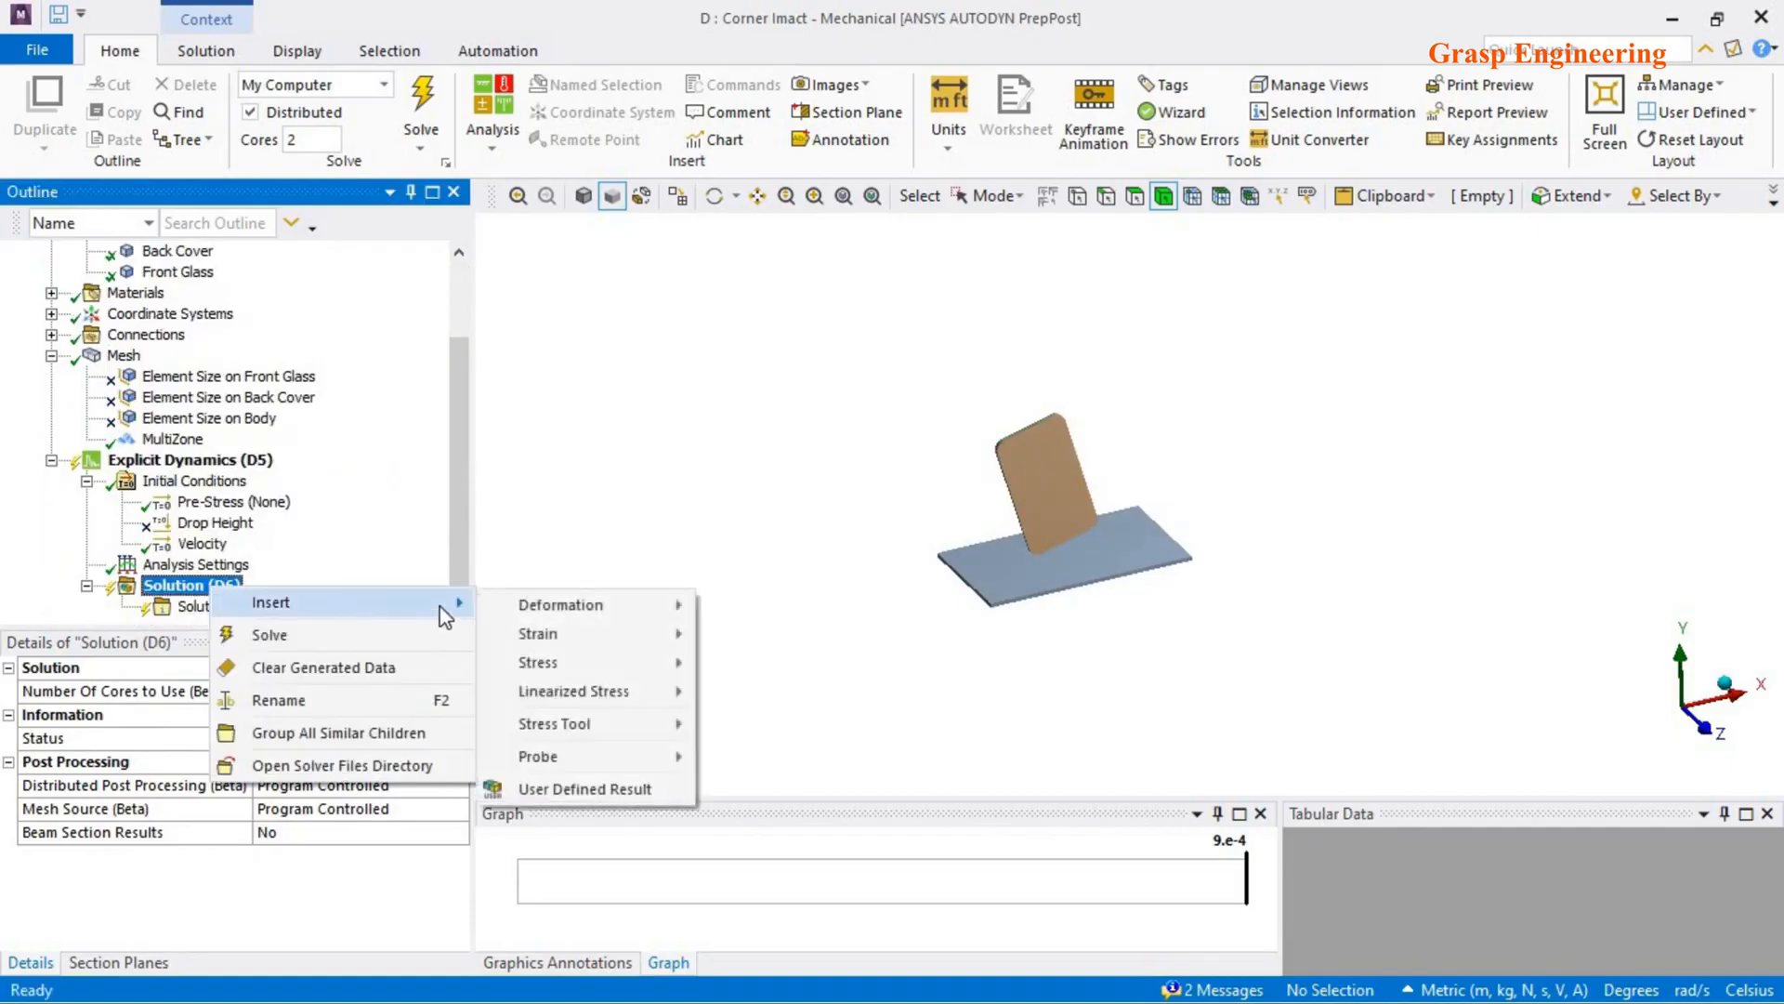
{"action": "mouse_move", "coordinate": [535, 603]}
{"action": "left_click", "coordinate": [730, 610]}
- Add an Equivalent Plastic Strain result to the solution
{"action": "left_click", "coordinate": [200, 564]}
{"action": "right_click", "coordinate": [220, 565]}
{"action": "mouse_move", "coordinate": [382, 580]}
{"action": "mouse_move", "coordinate": [557, 614]}
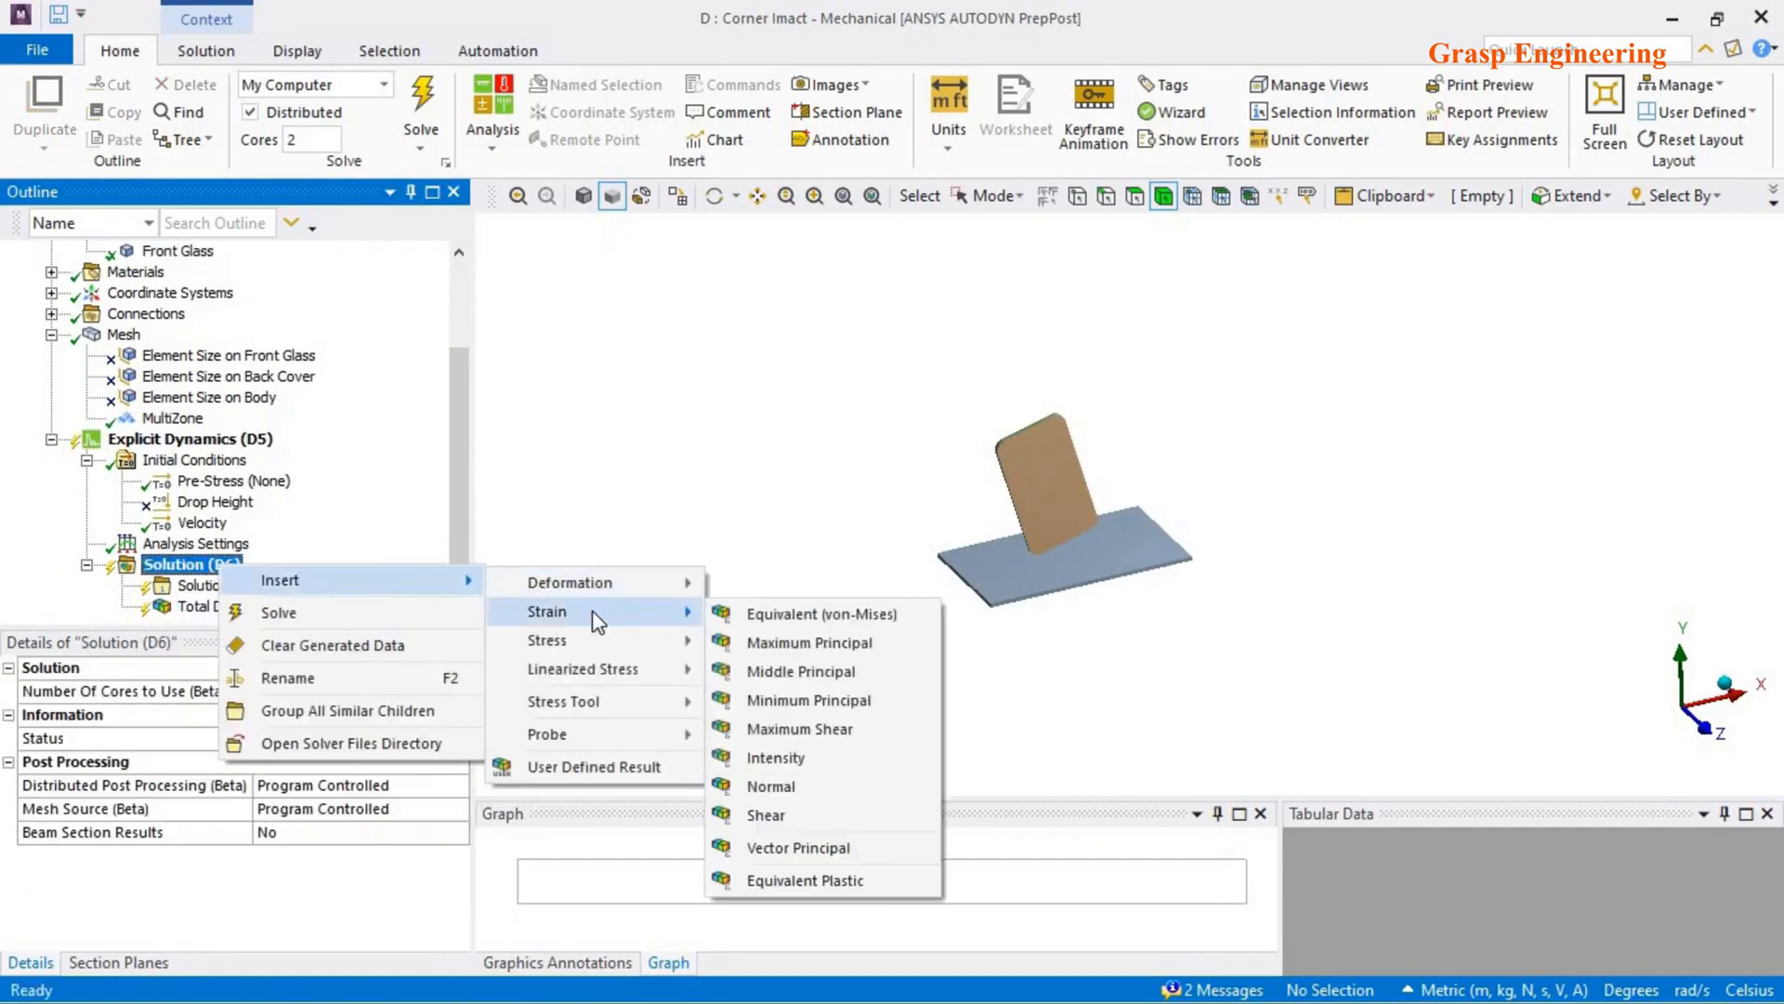
{"action": "left_click", "coordinate": [850, 877]}
- Add an Equivalent (von-Mises) elastic strain result to the solution
{"action": "right_click", "coordinate": [203, 544]}
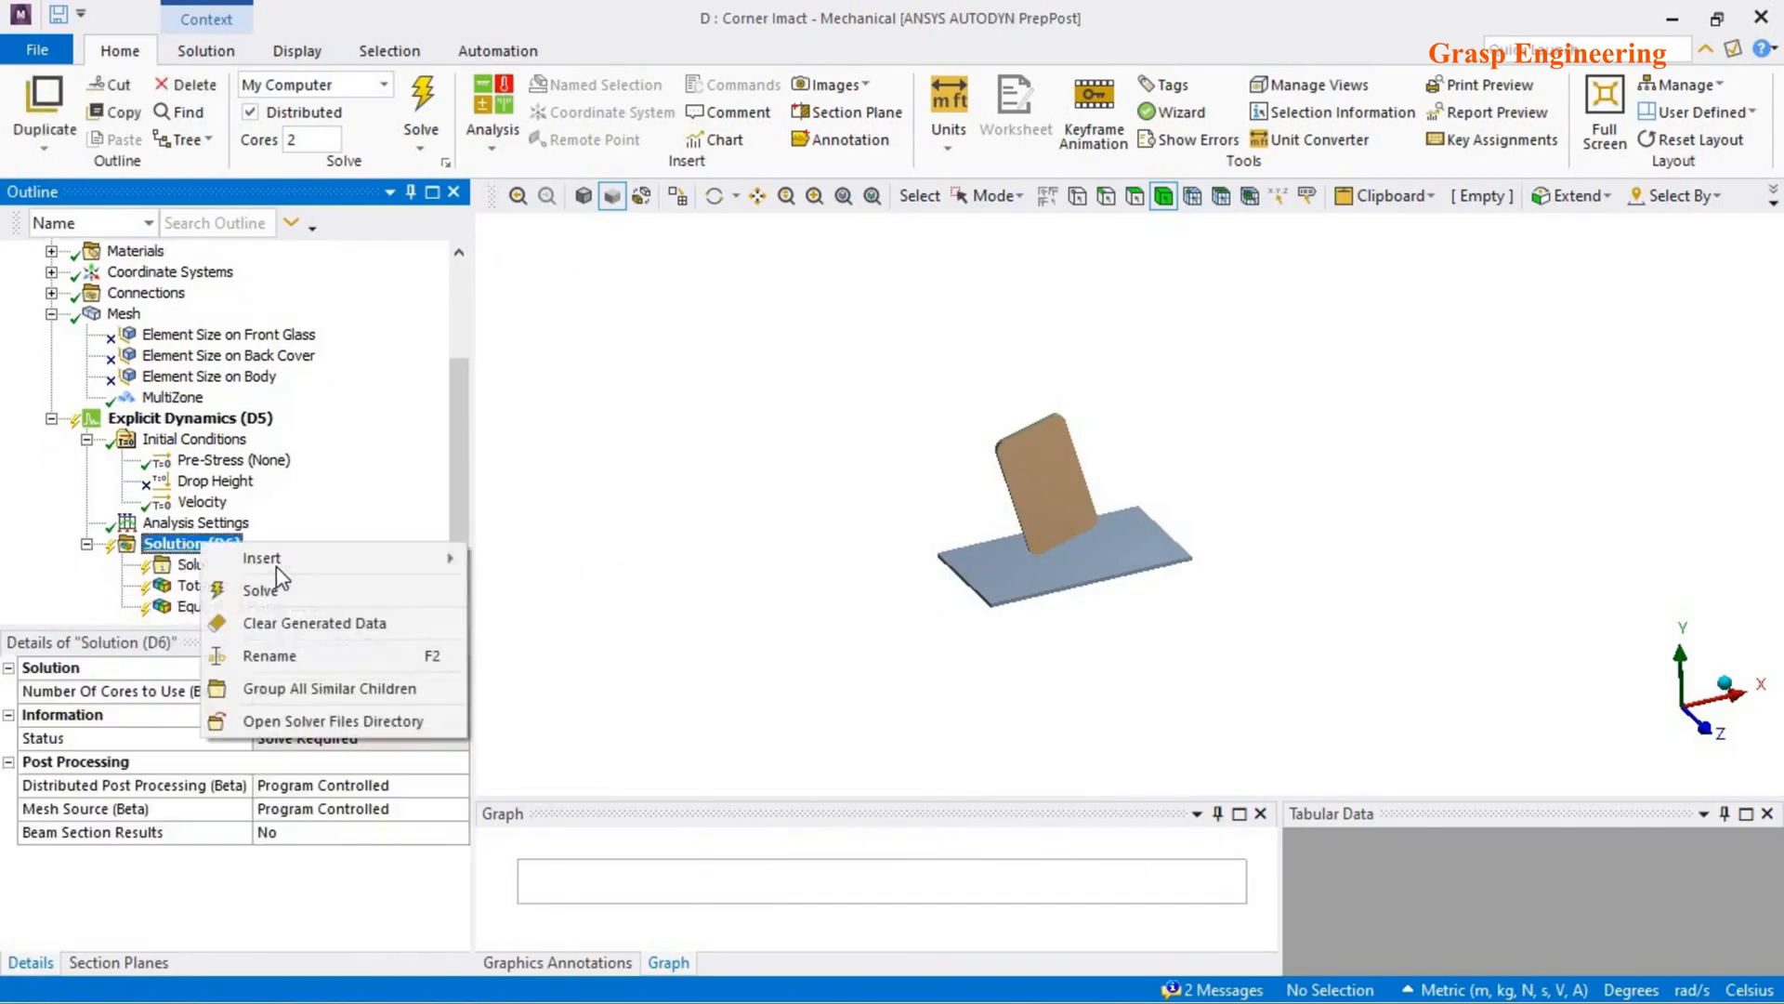
{"action": "mouse_move", "coordinate": [276, 562]}
{"action": "mouse_move", "coordinate": [558, 617]}
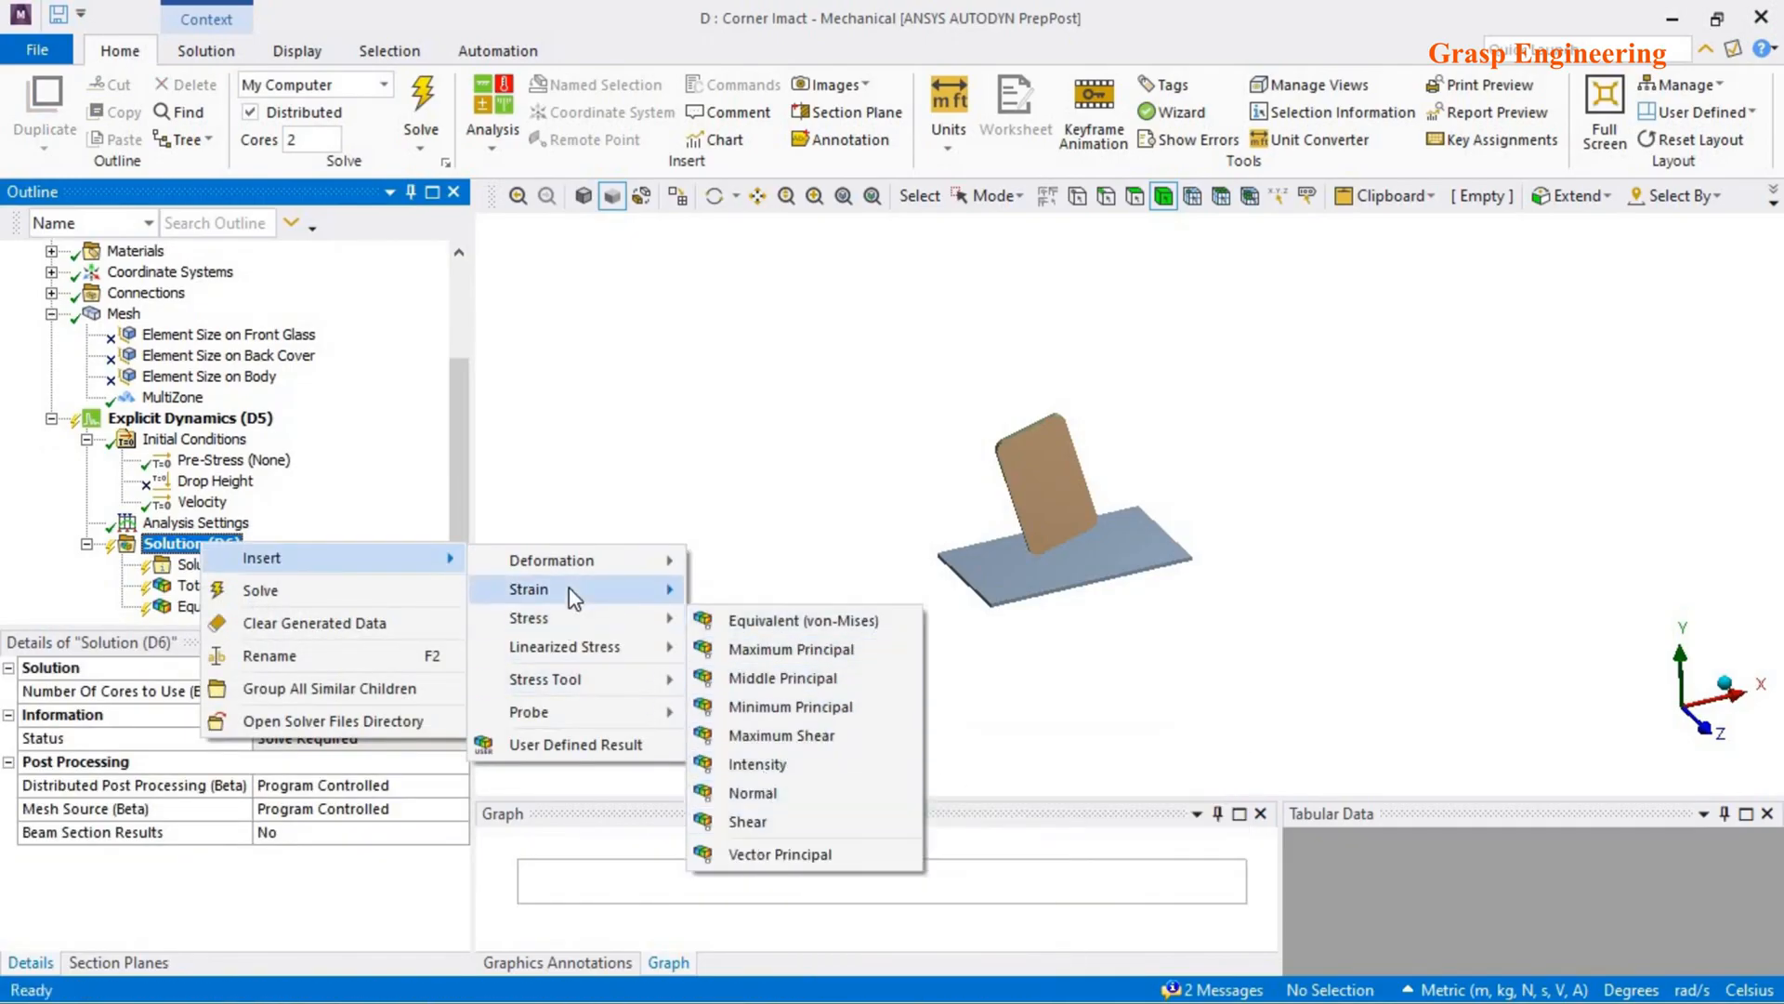
{"action": "mouse_move", "coordinate": [586, 591]}
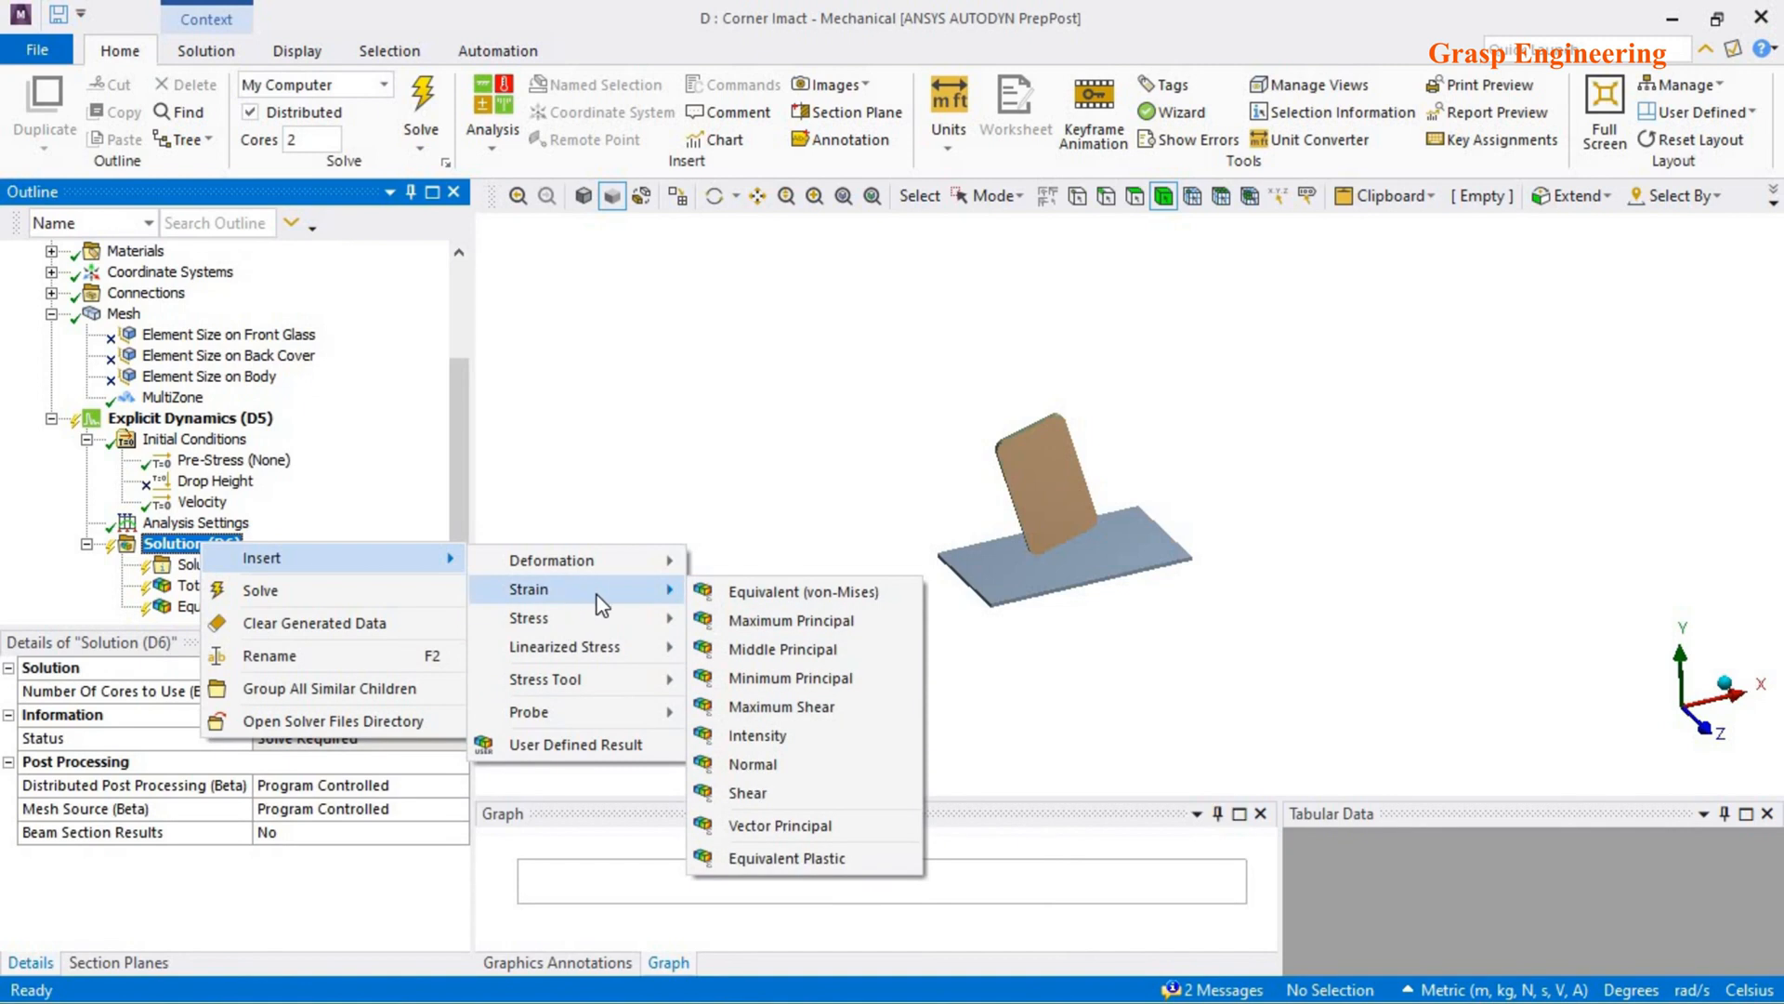
{"action": "left_click", "coordinate": [759, 596]}
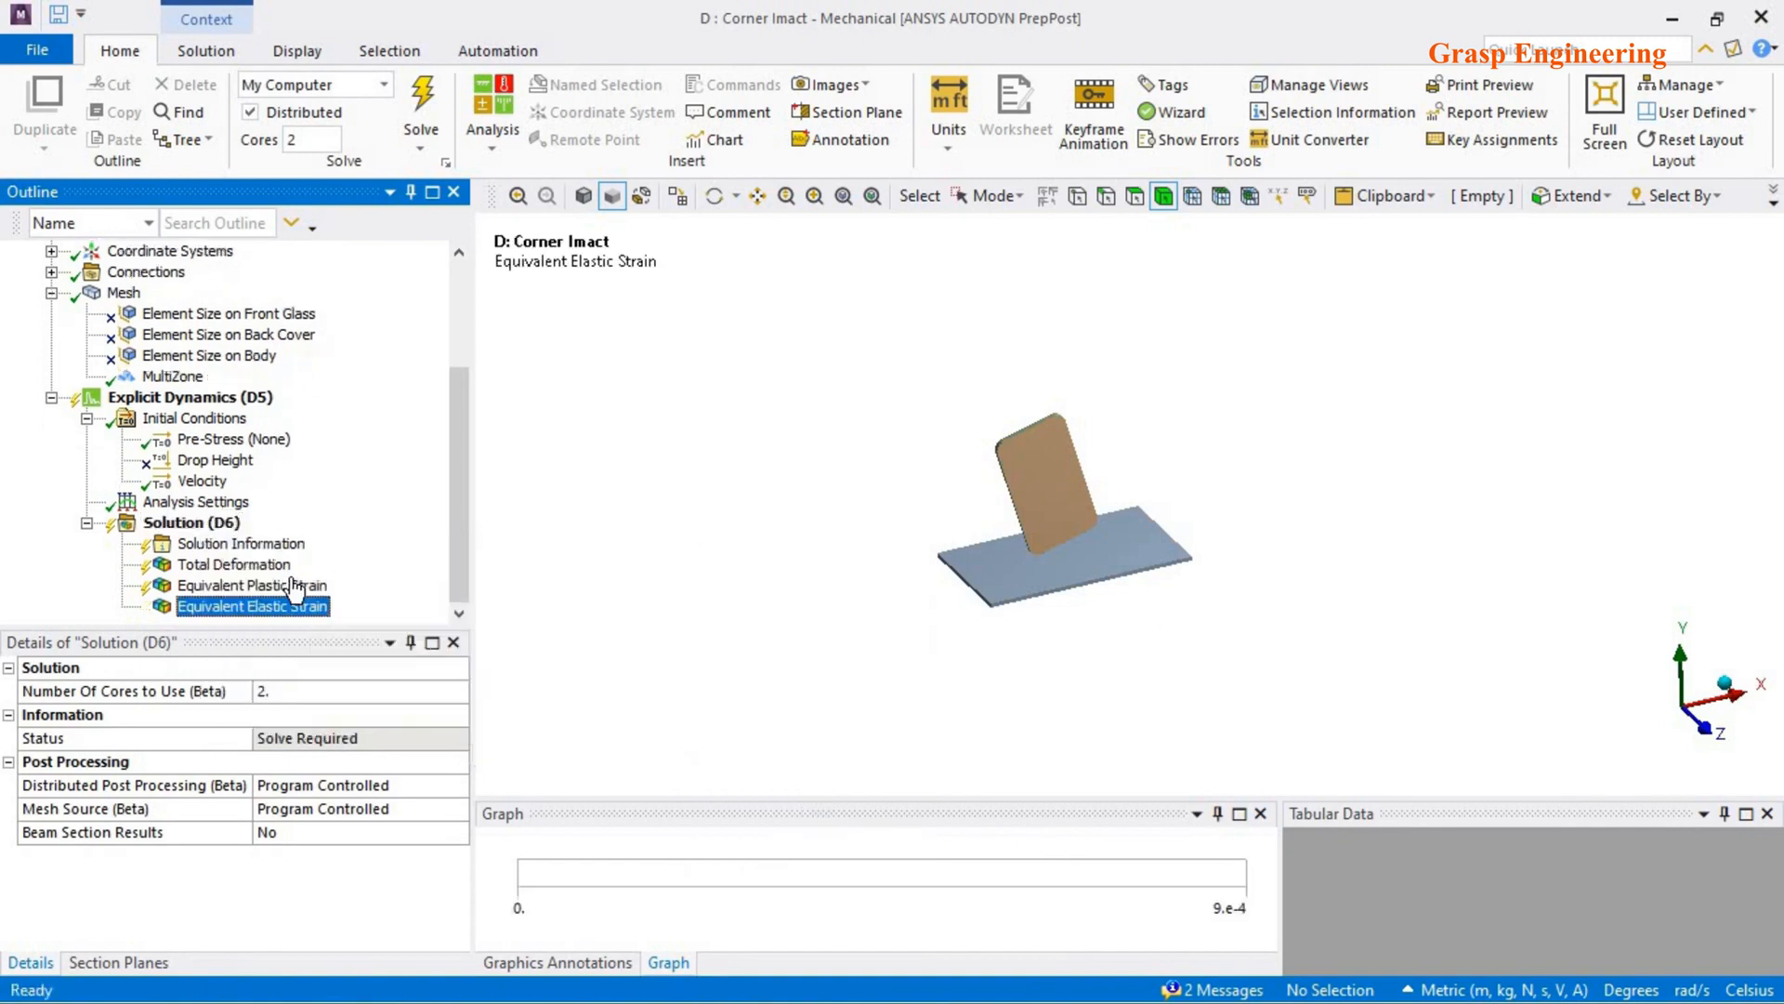
- Add an Equivalent (von-Mises) stress result to the solution
{"action": "left_click", "coordinate": [231, 526]}
{"action": "right_click", "coordinate": [232, 526]}
{"action": "mouse_move", "coordinate": [372, 535]}
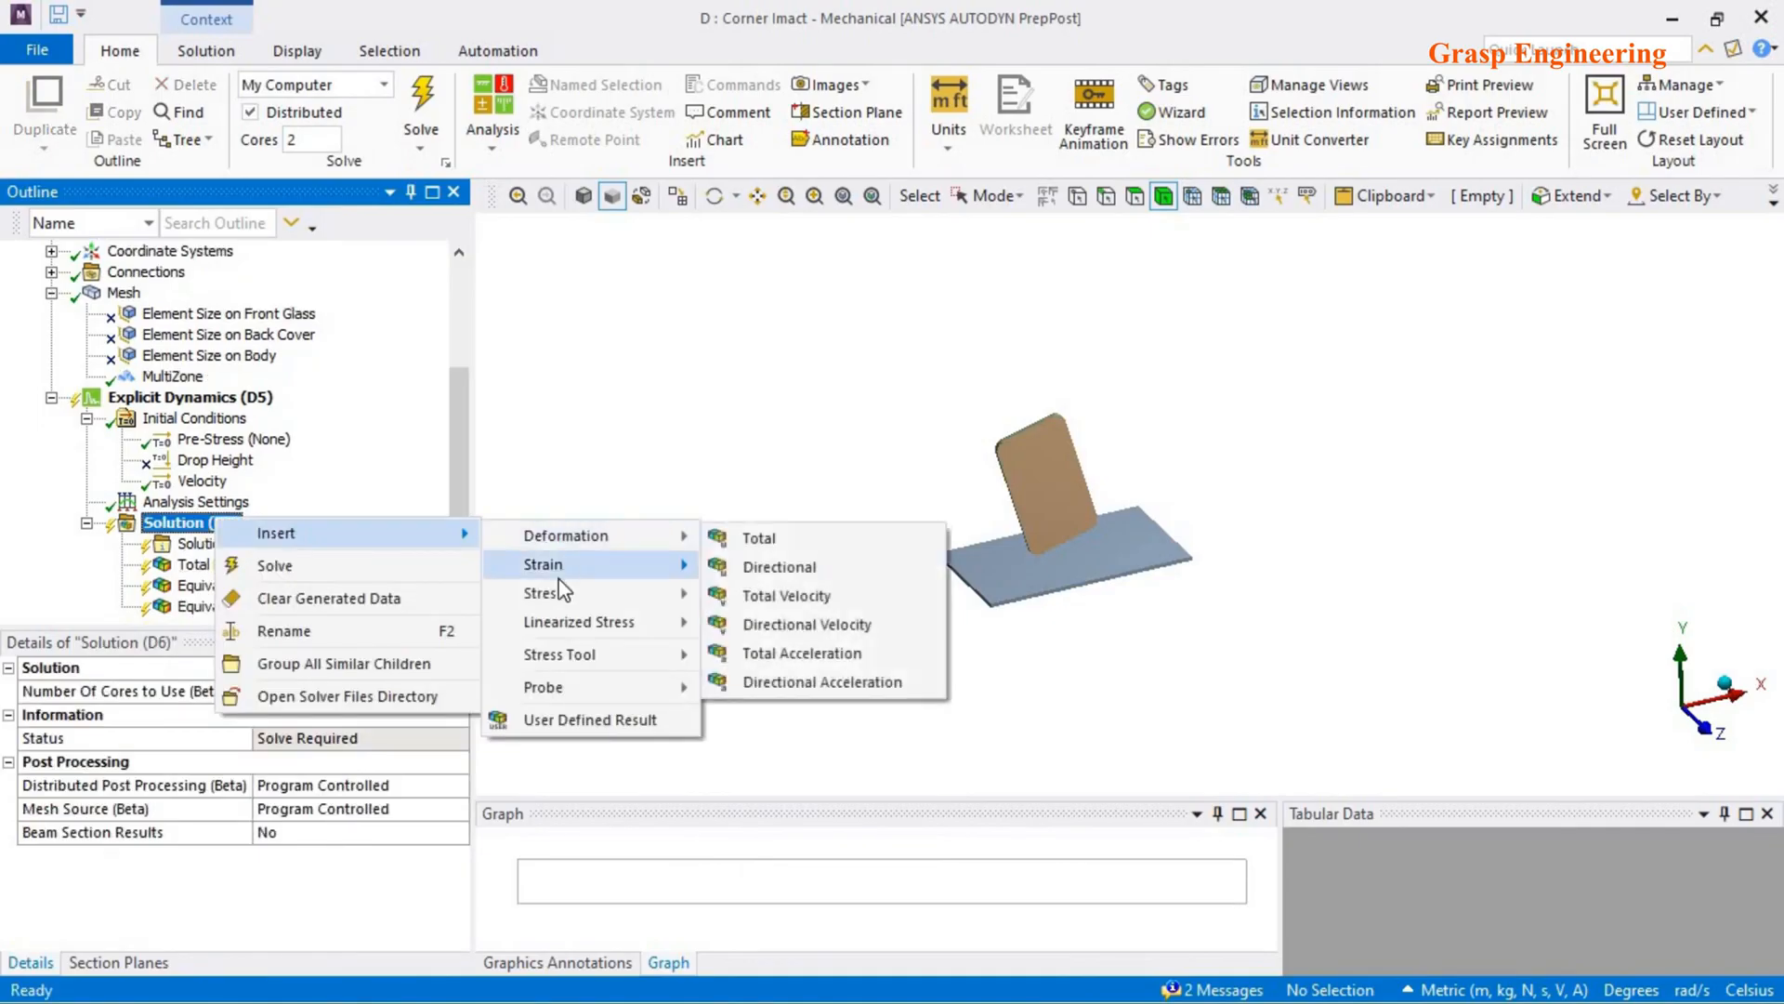
{"action": "mouse_move", "coordinate": [558, 600]}
{"action": "left_click", "coordinate": [761, 602]}
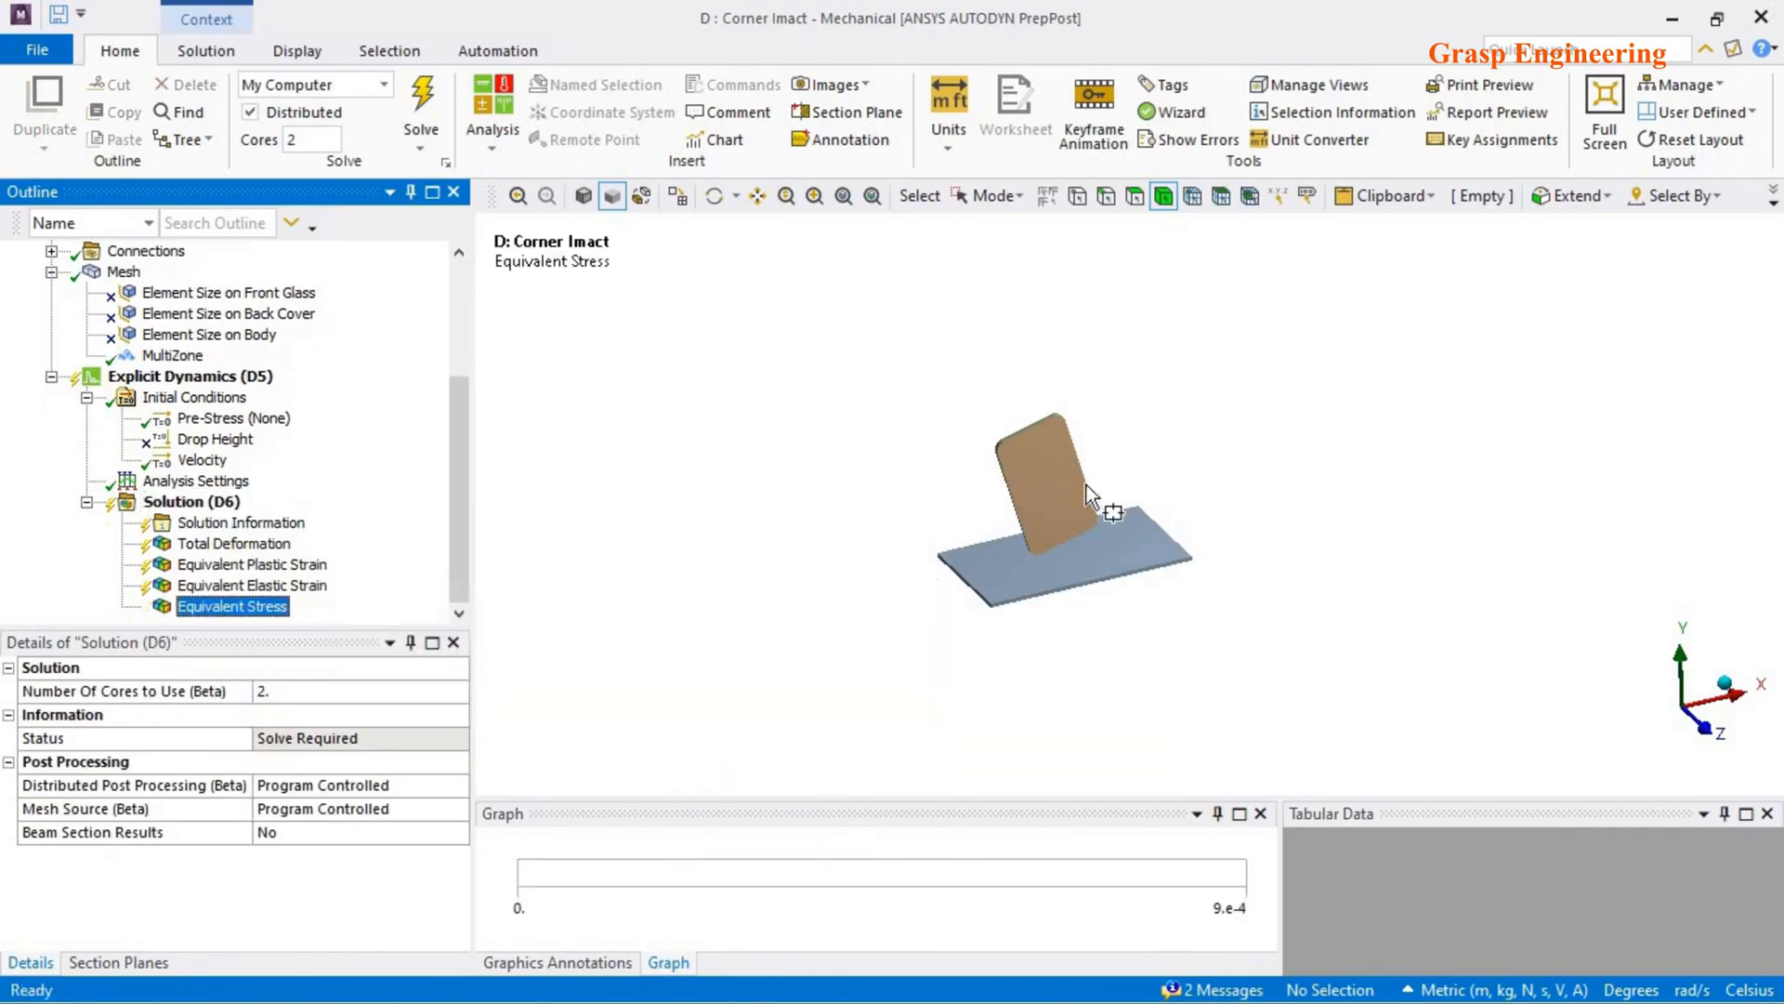
- Add a Maximum Principal stress result to the solution
{"action": "right_click", "coordinate": [230, 502]}
{"action": "mouse_move", "coordinate": [455, 520]}
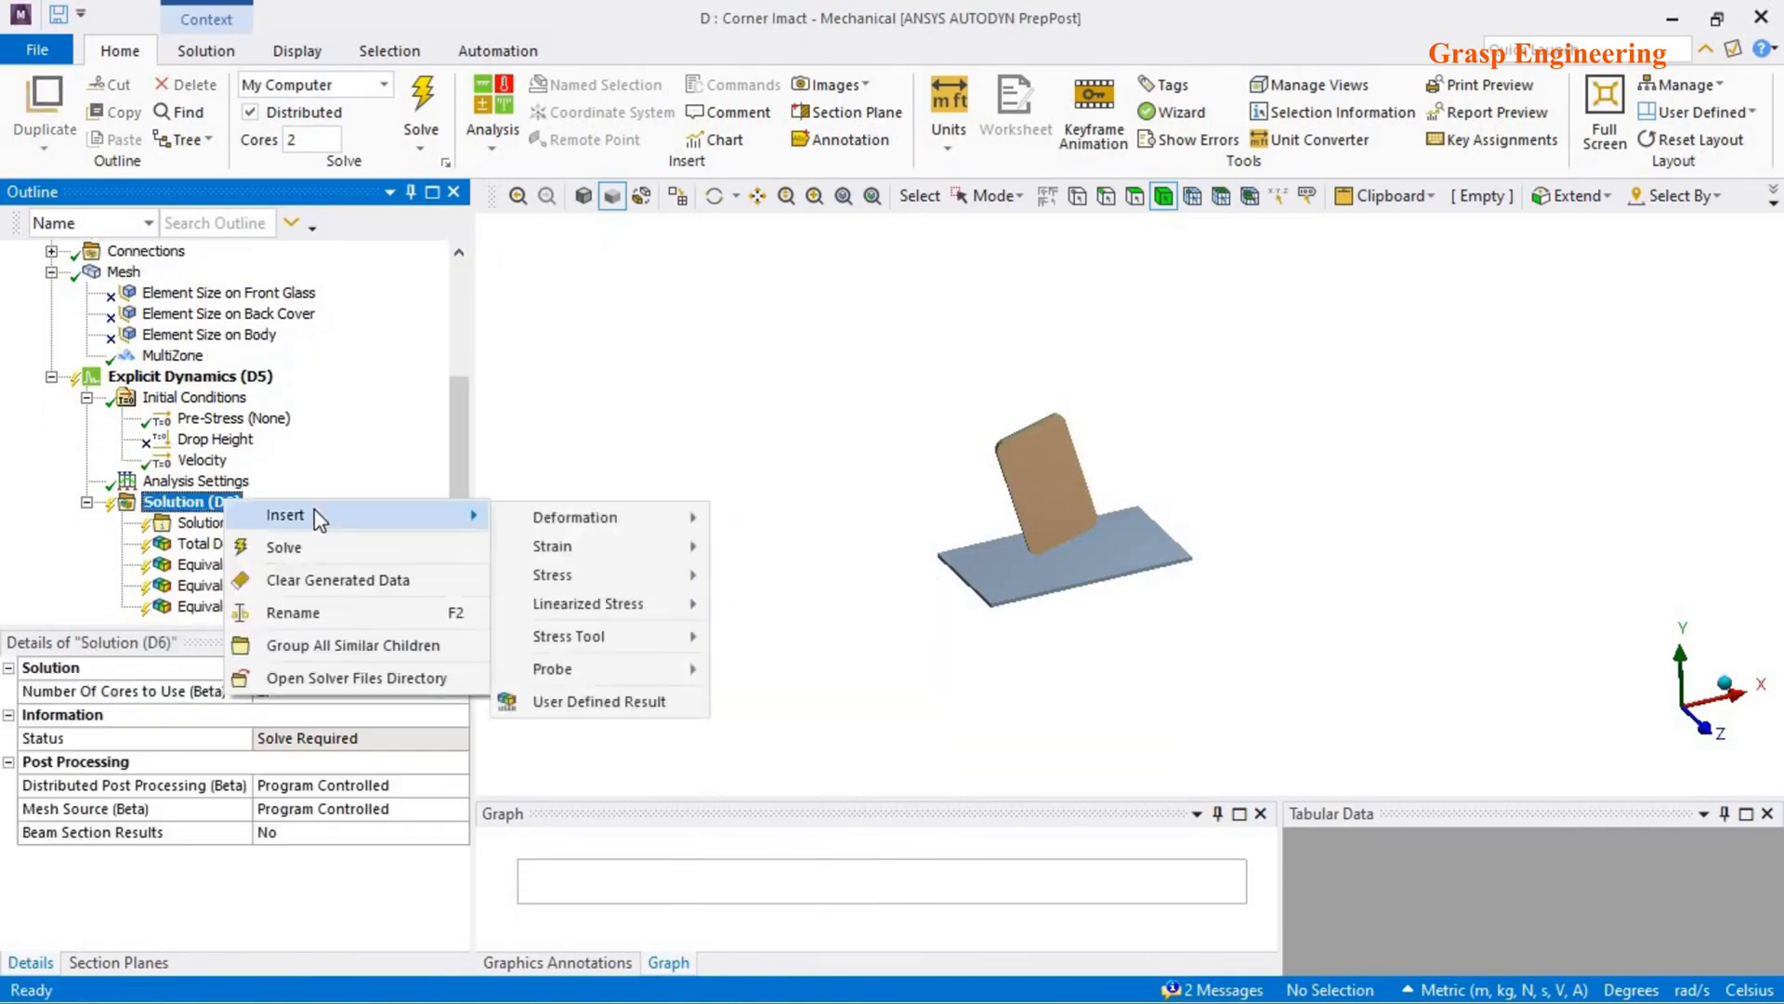
{"action": "mouse_move", "coordinate": [557, 574]}
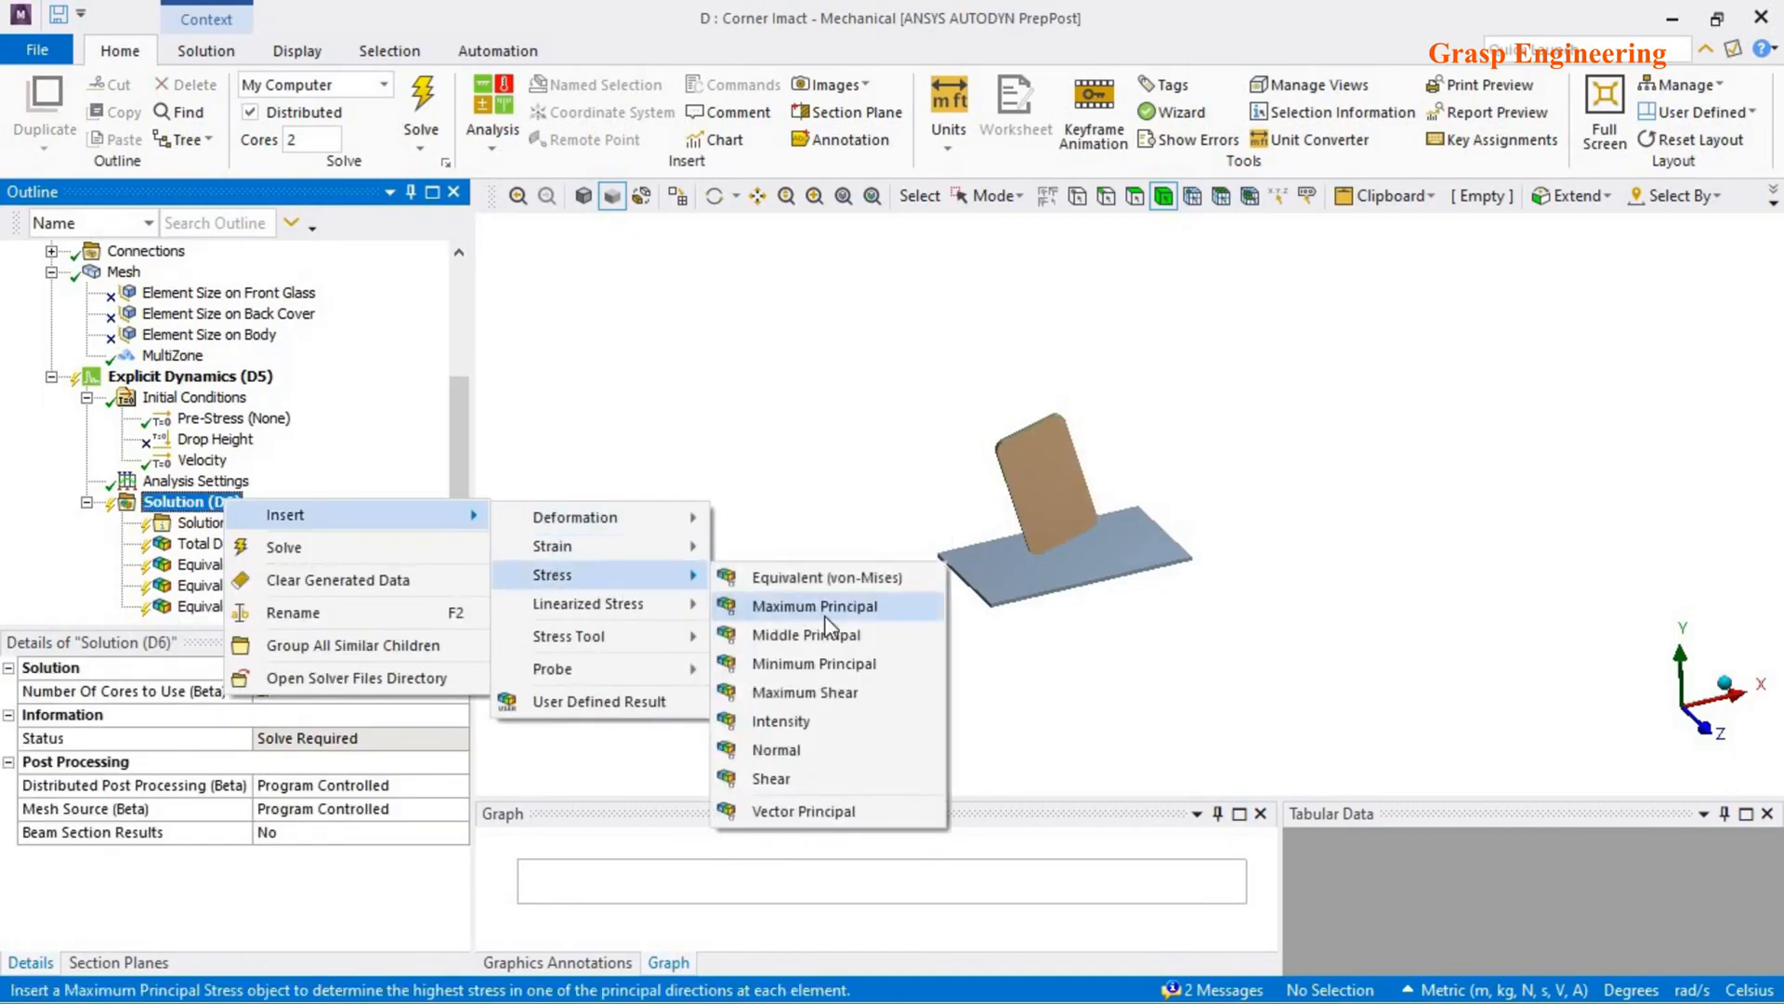
{"action": "left_click", "coordinate": [781, 605]}
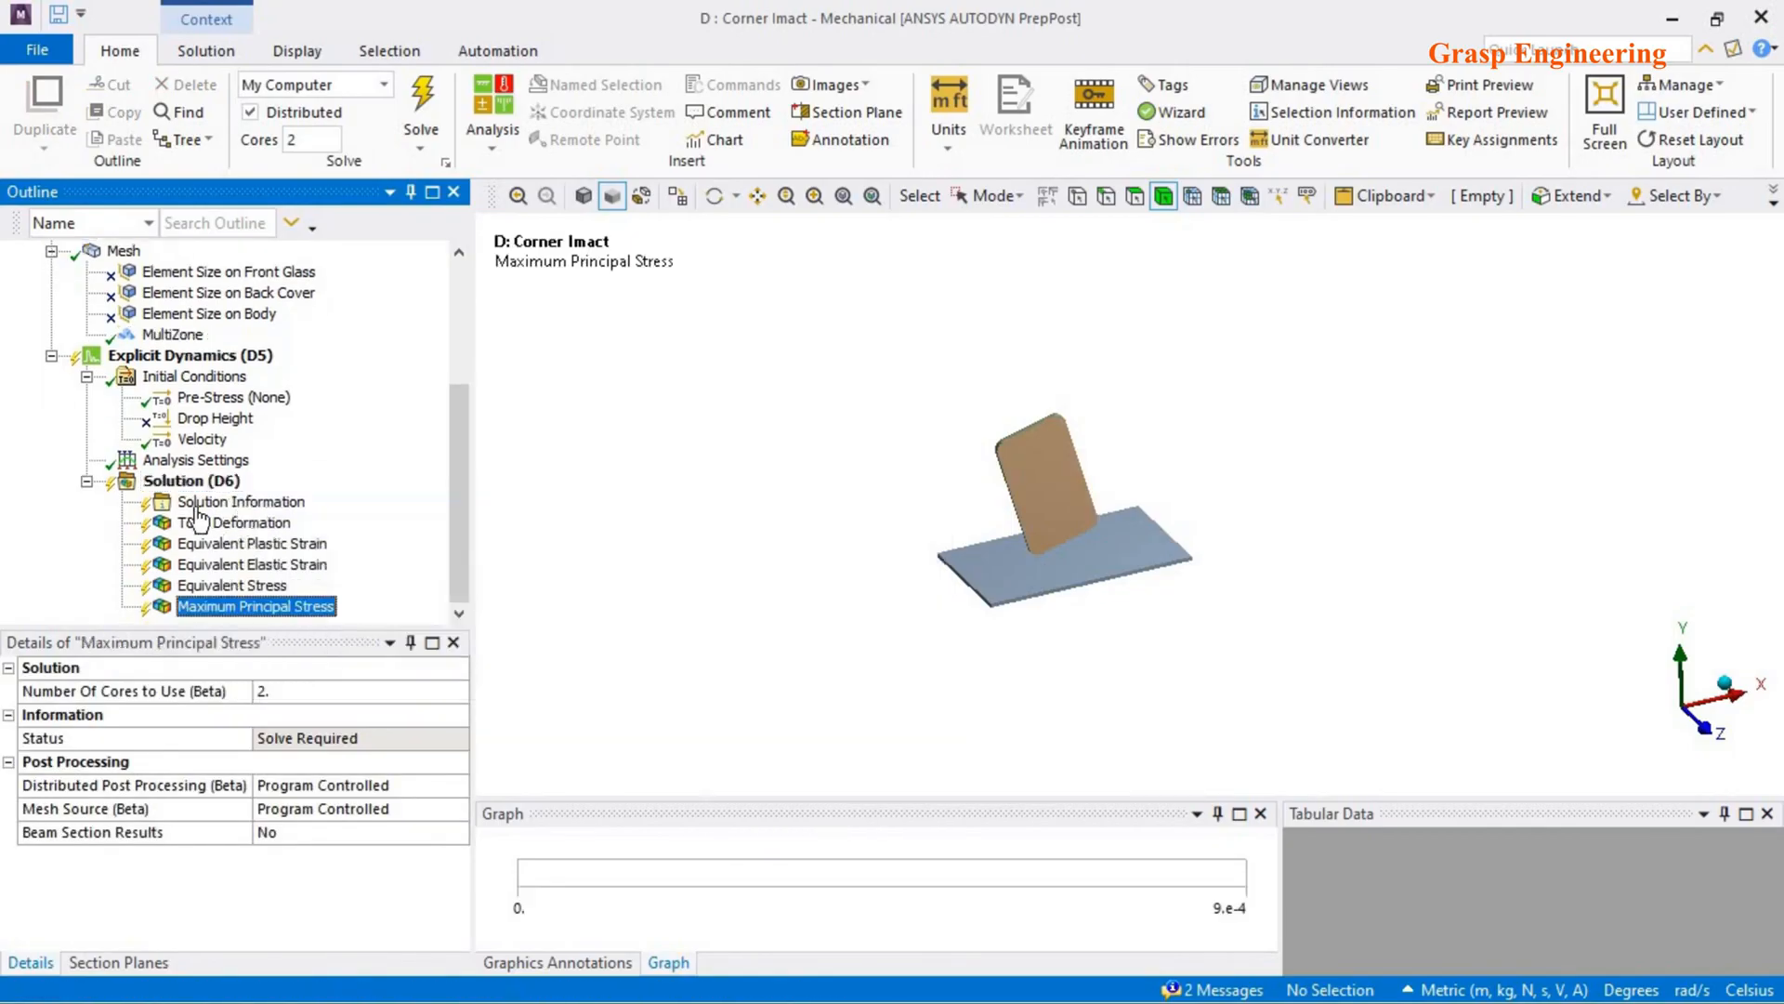
- Add a Minimum Principal stress result to the solution
{"action": "right_click", "coordinate": [200, 482]}
{"action": "mouse_move", "coordinate": [302, 514]}
{"action": "mouse_move", "coordinate": [585, 558]}
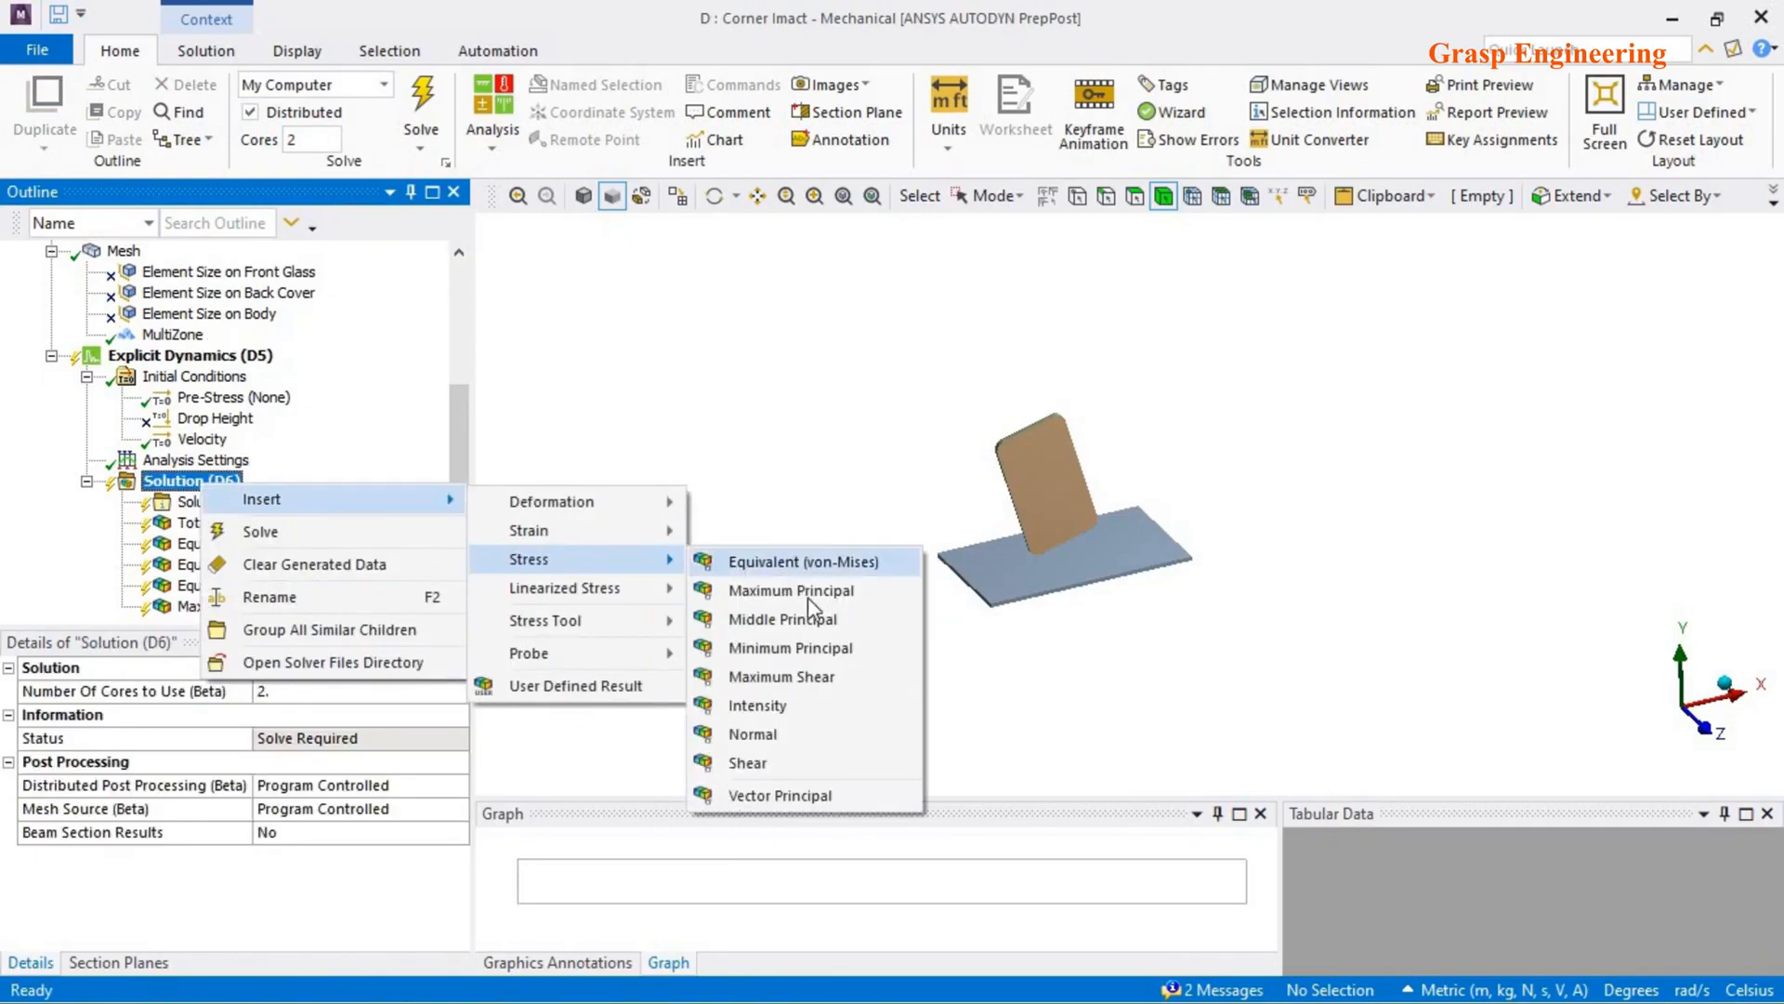
{"action": "left_click", "coordinate": [794, 649]}
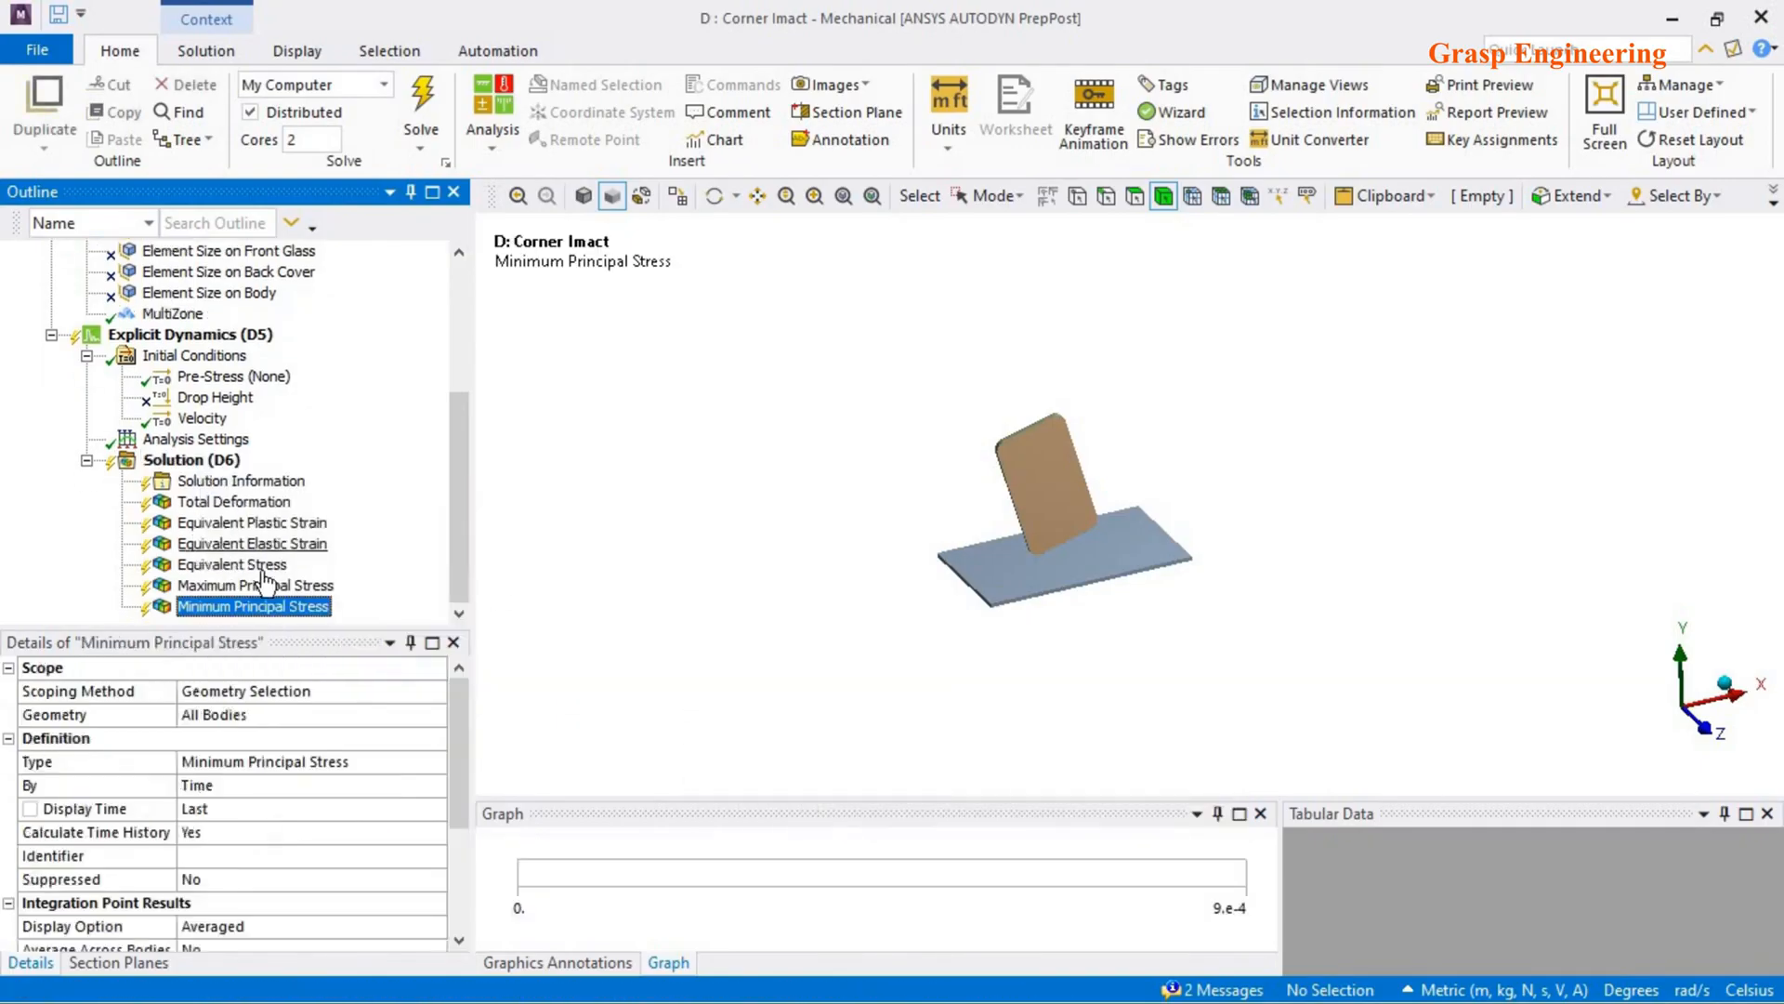
- Review the Minimum Principal Stress settings and enlarge the outline to show the model tree down to the last result
{"action": "scroll", "coordinate": [1033, 548], "scroll_direction": "up", "scroll_amount": 5}
{"action": "middle_click_drag", "start_coordinate": [949, 502], "coordinate": [966, 539]}
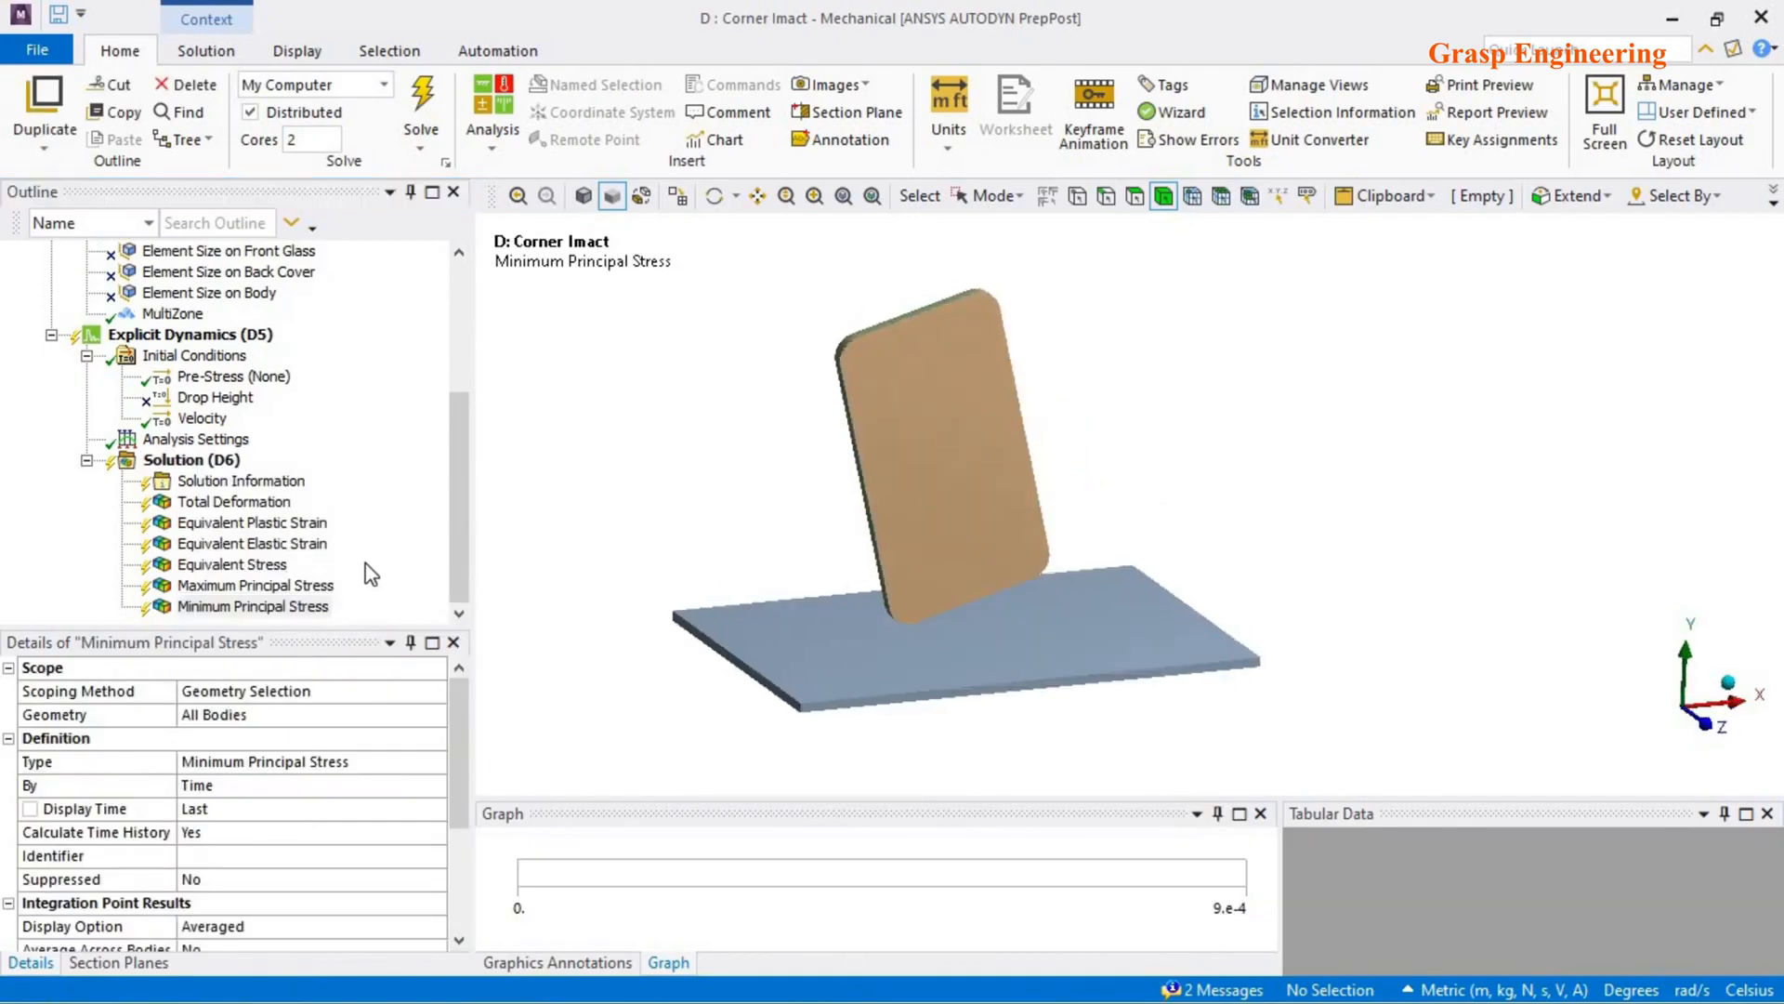
{"action": "left_click", "coordinate": [291, 606]}
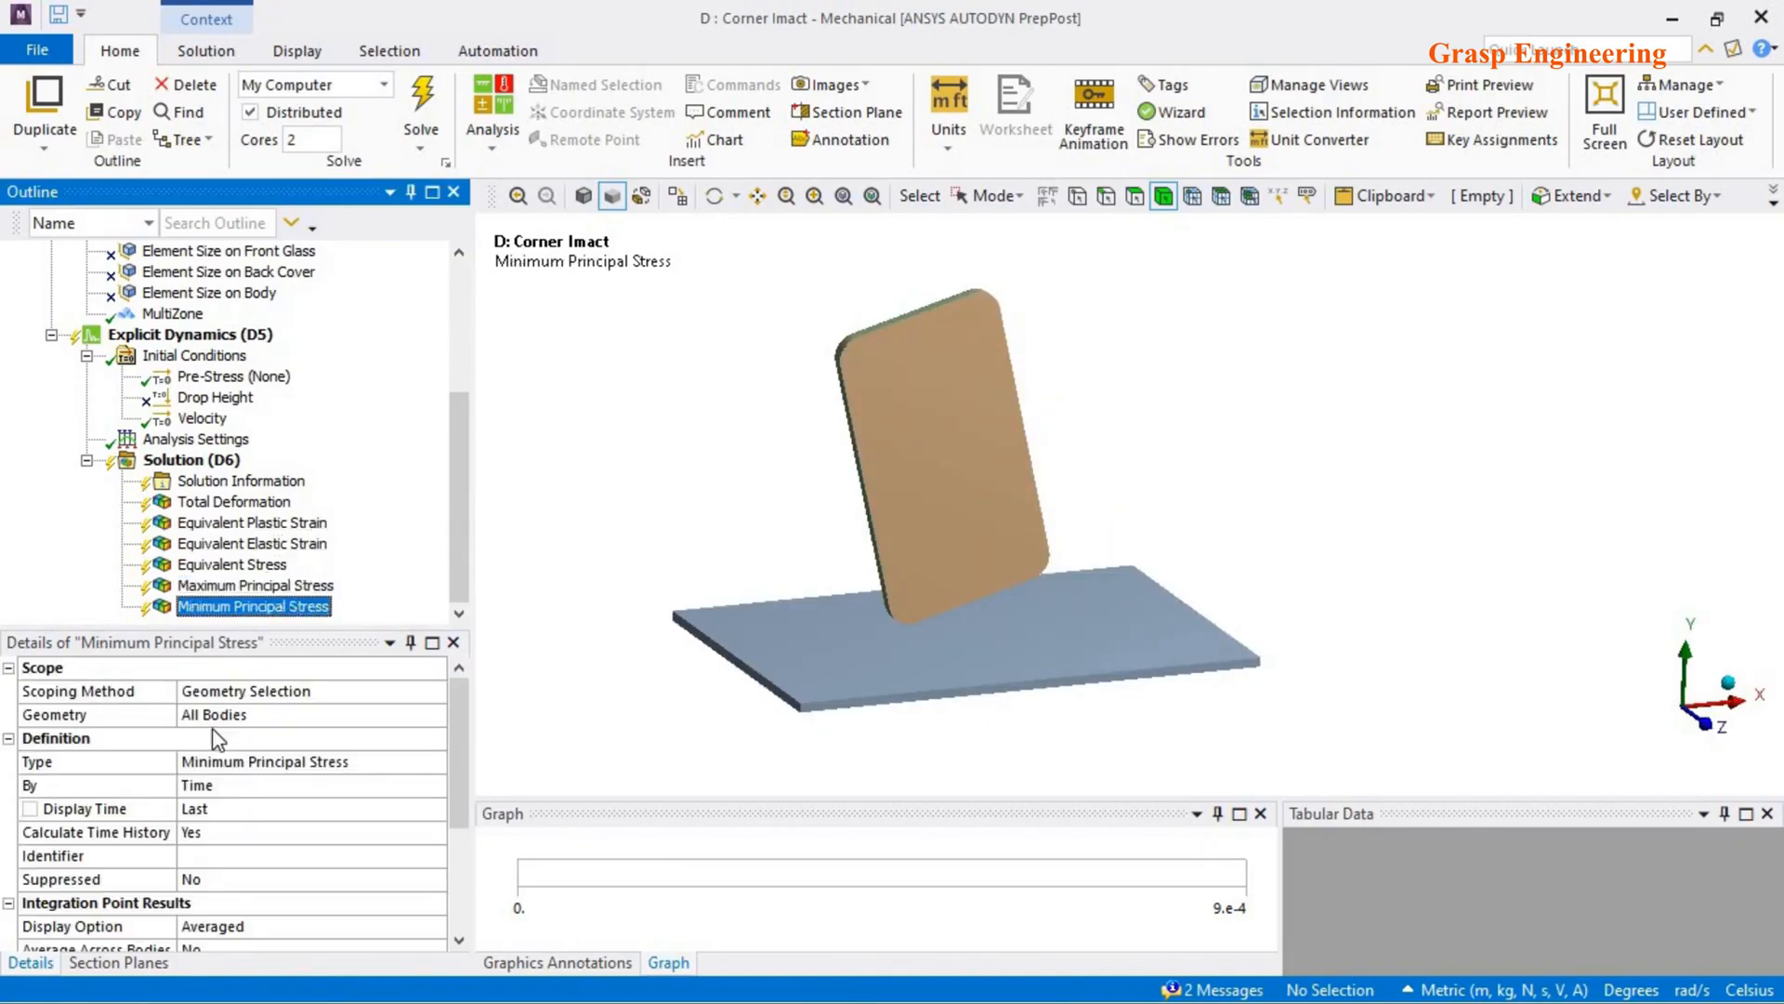
{"action": "scroll", "coordinate": [215, 725], "scroll_direction": "down", "scroll_amount": 3}
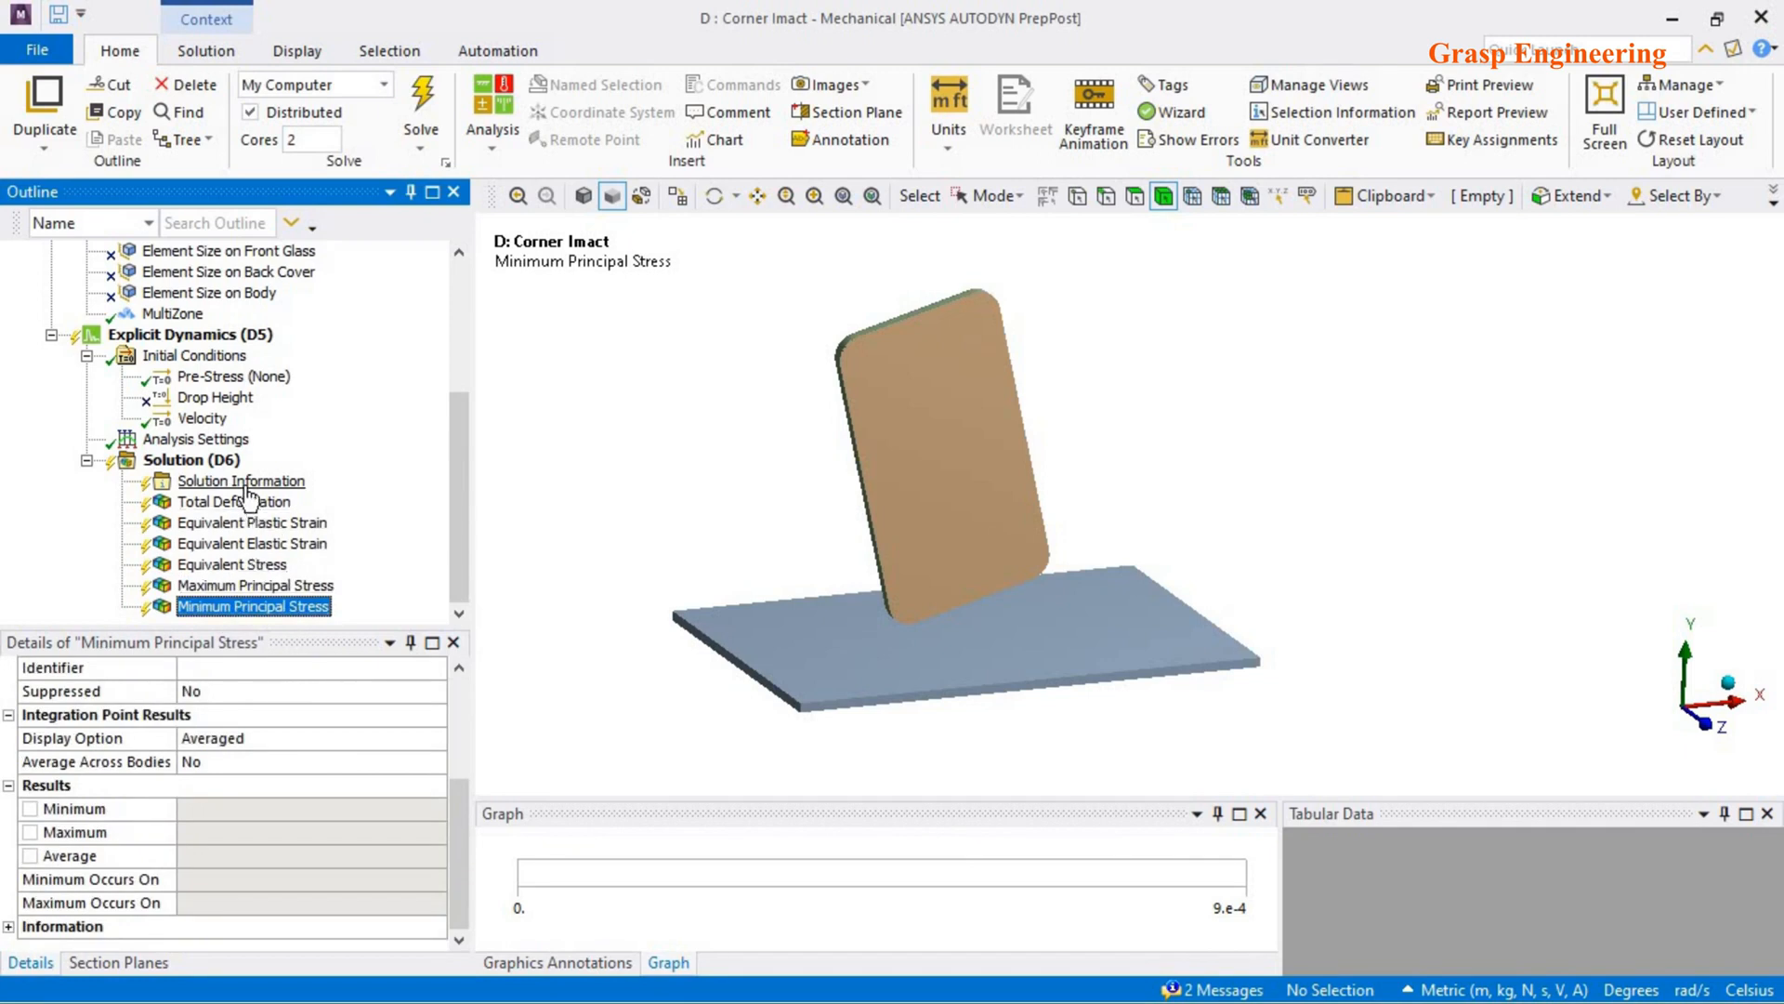
{"action": "scroll", "coordinate": [413, 509], "scroll_direction": "up", "scroll_amount": 4}
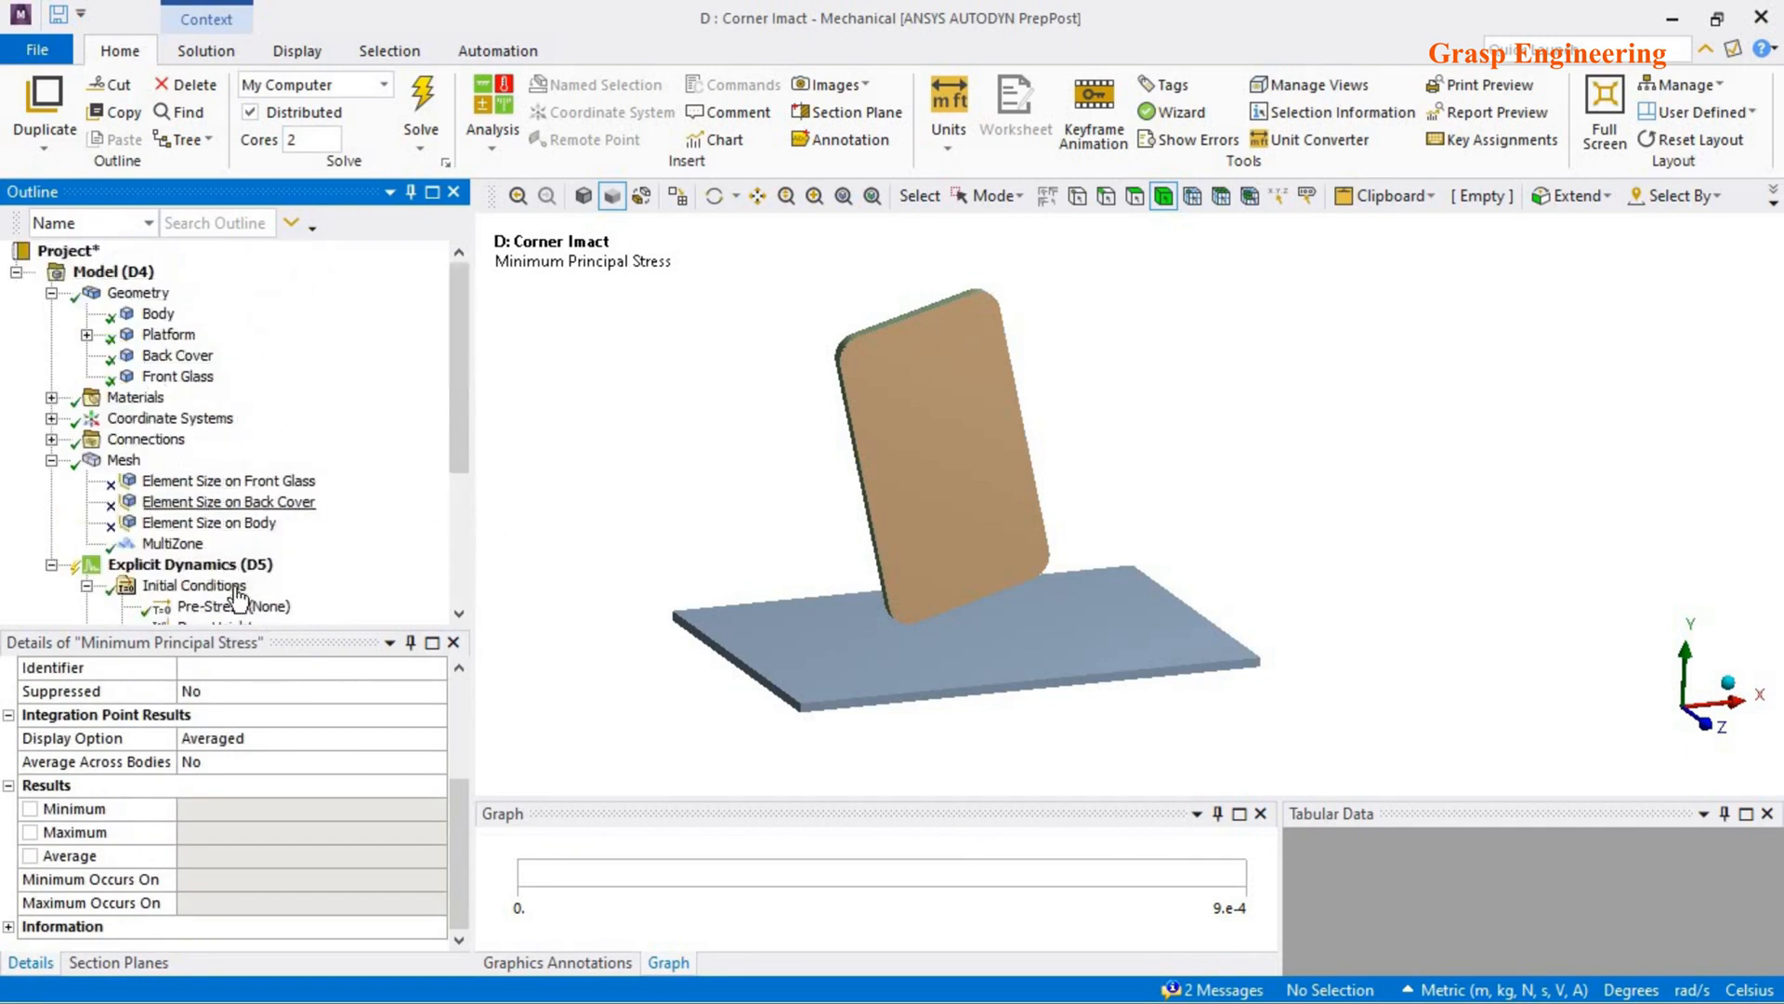
{"action": "left_click_drag", "start_coordinate": [247, 629], "coordinate": [247, 850]}
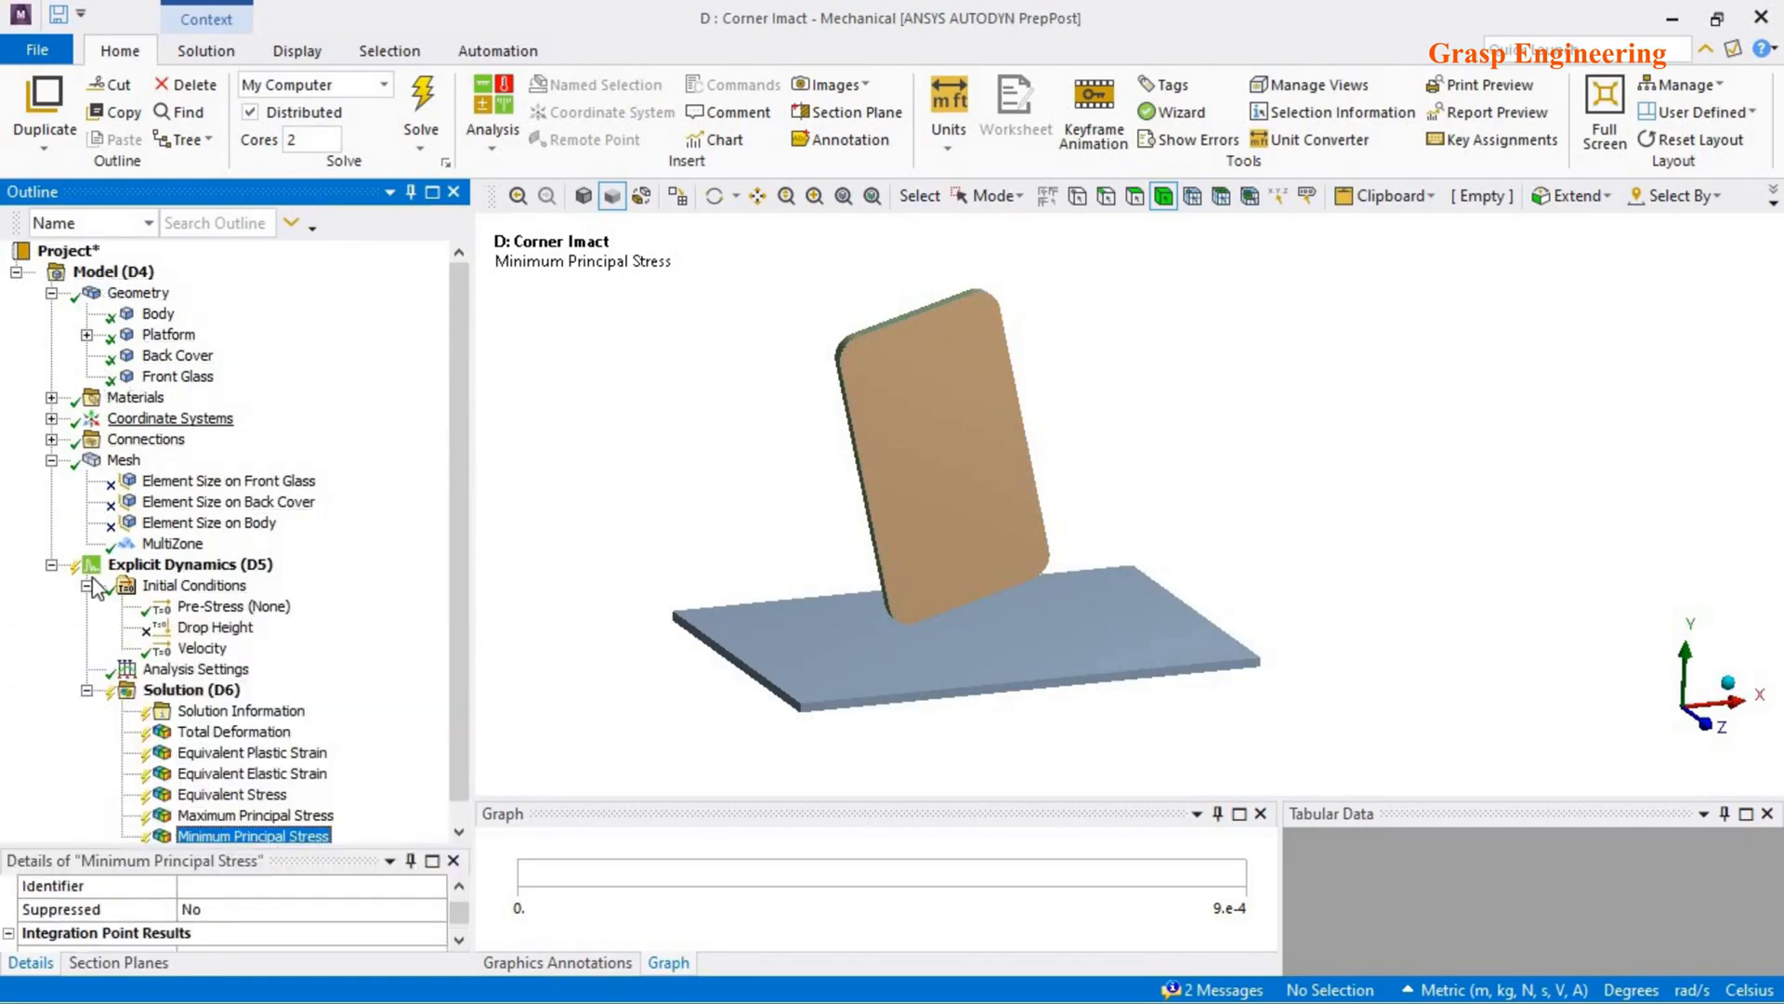
{"action": "scroll", "coordinate": [141, 755], "scroll_direction": "down", "scroll_amount": 1}
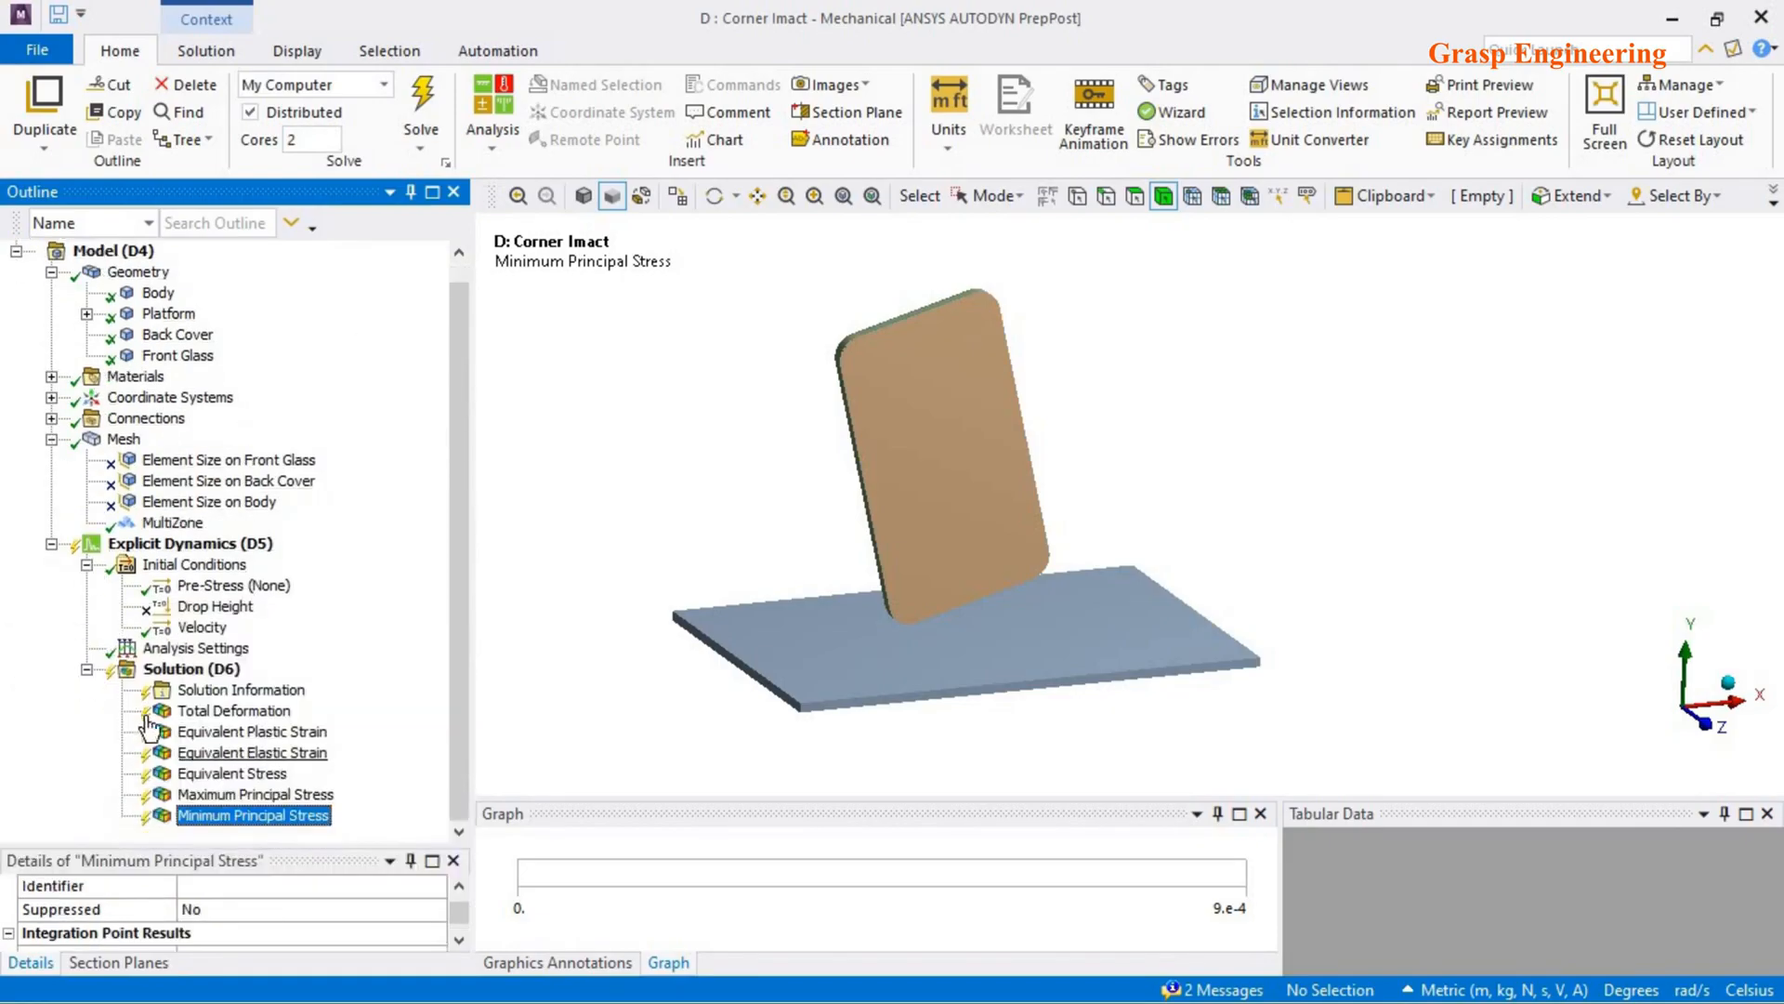
- Review the Velocity initial condition and the commands available for the solution, including Solve
{"action": "left_click", "coordinate": [216, 629]}
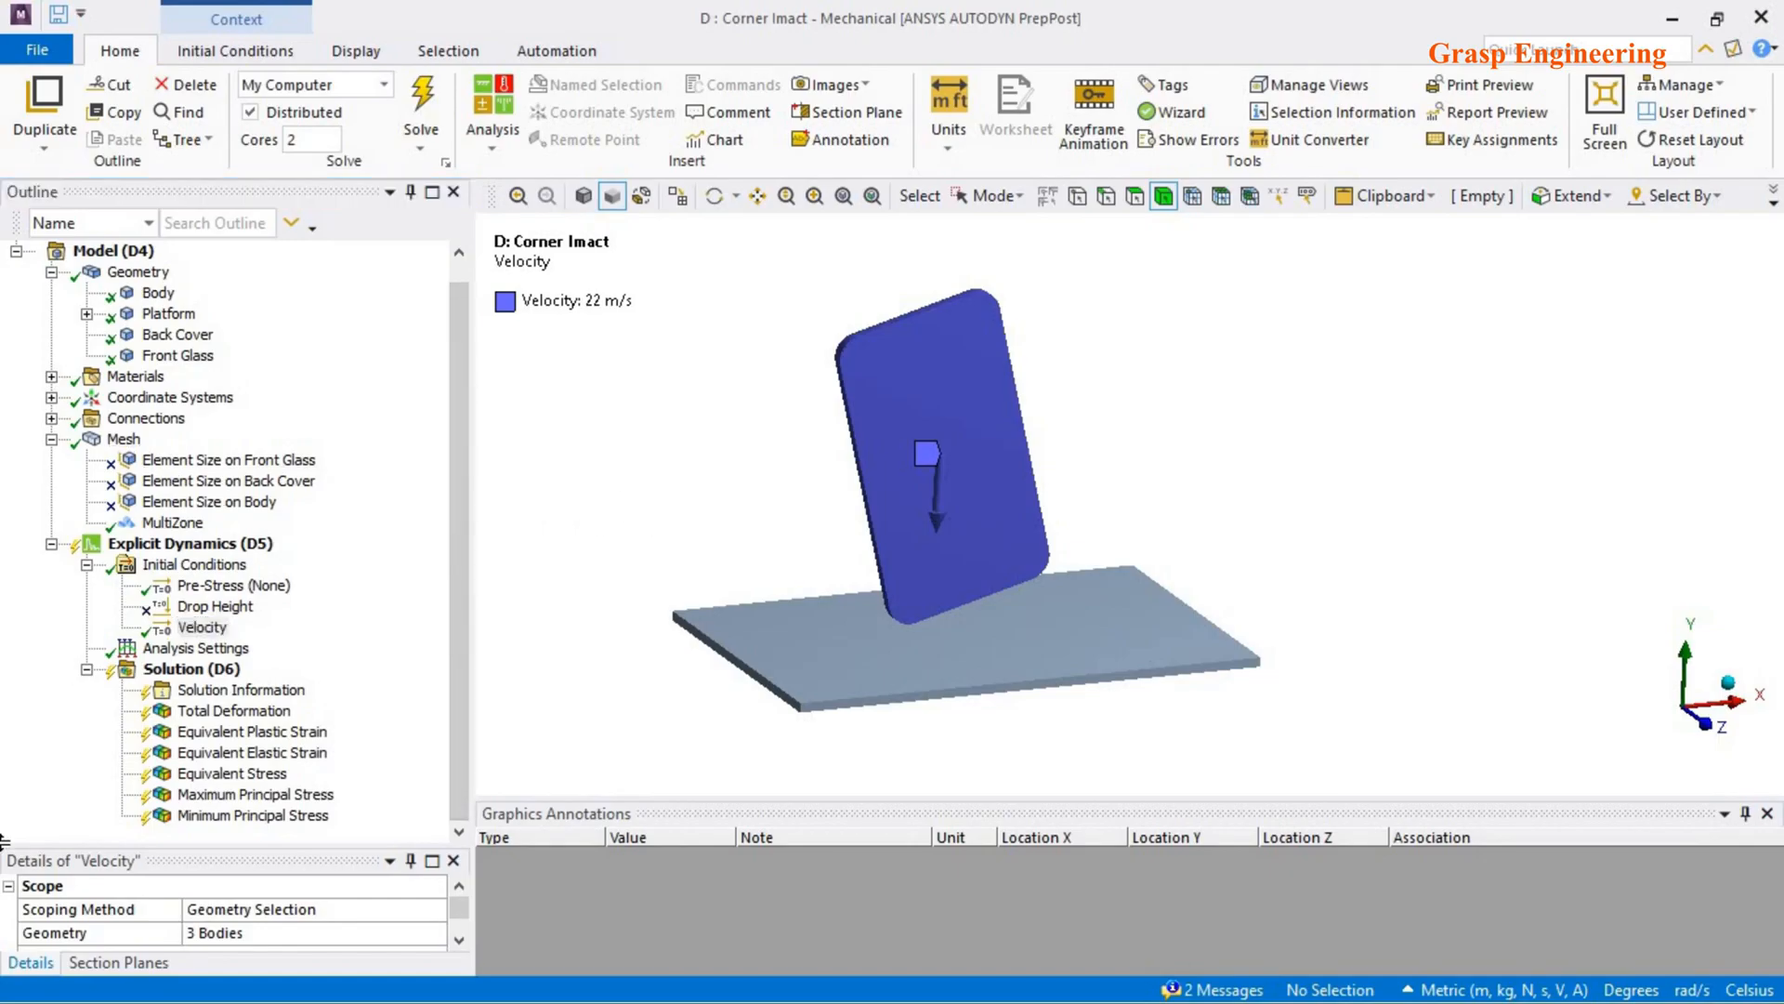
{"action": "left_click", "coordinate": [214, 669]}
{"action": "right_click", "coordinate": [225, 668]}
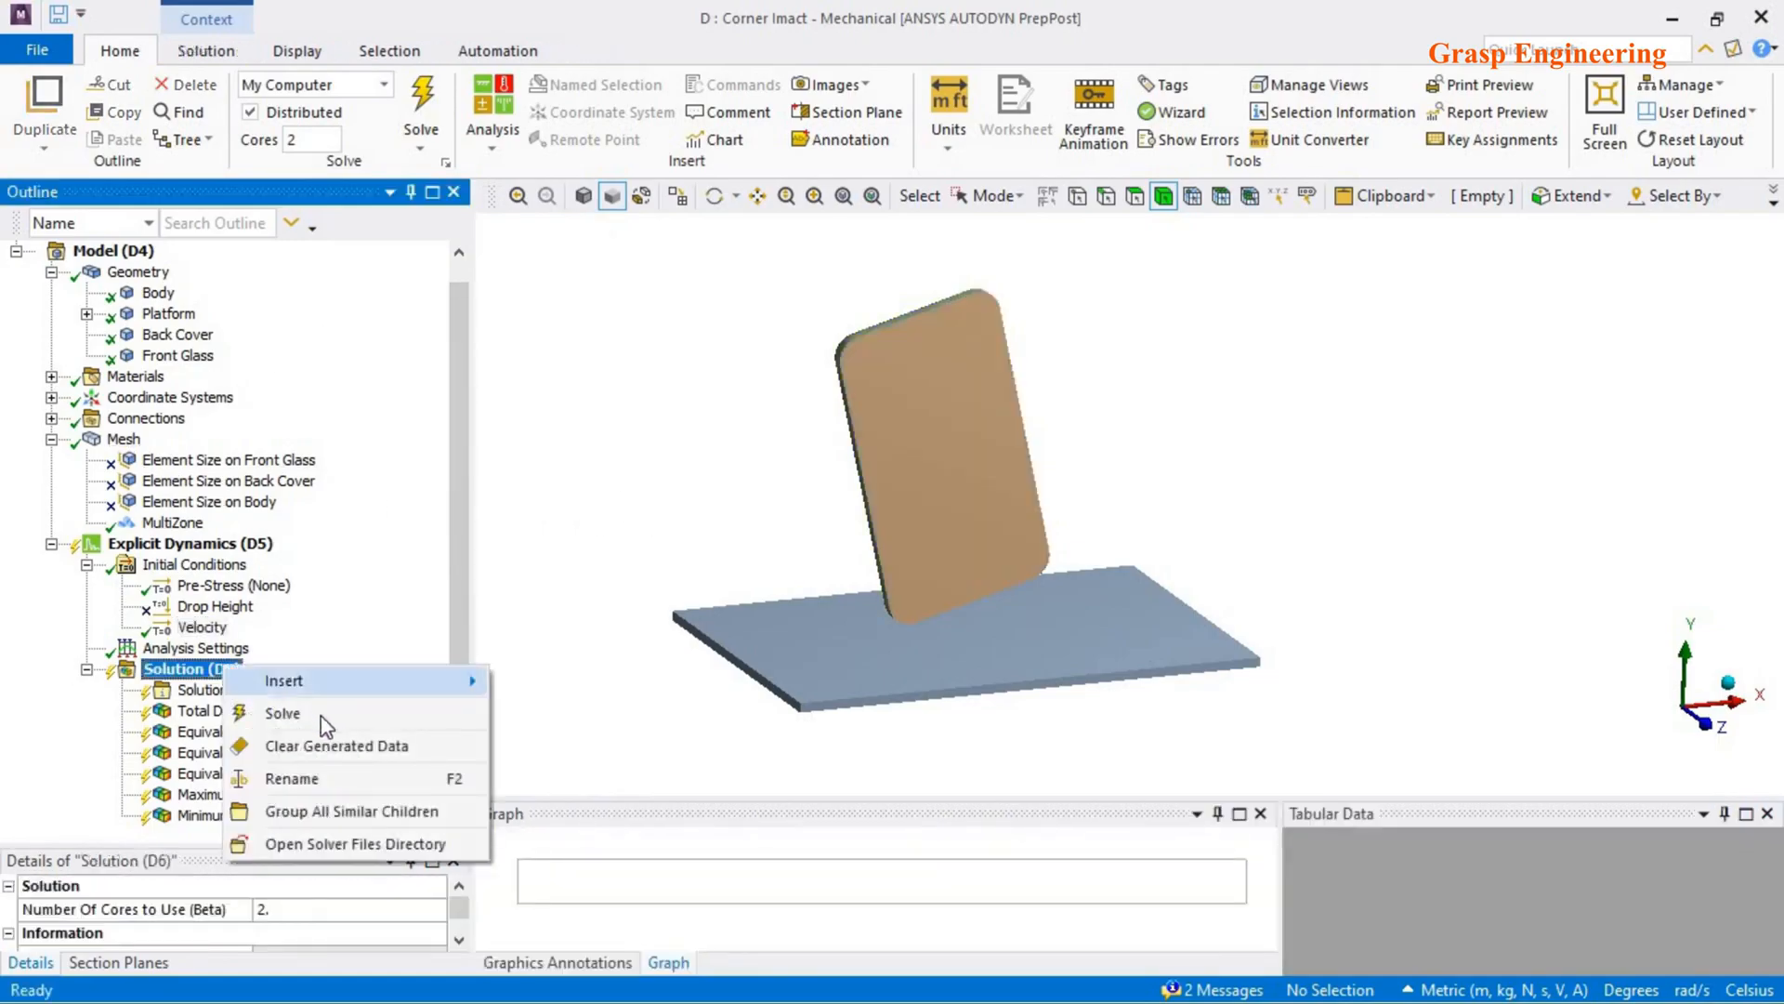
{"action": "left_click", "coordinate": [561, 437]}
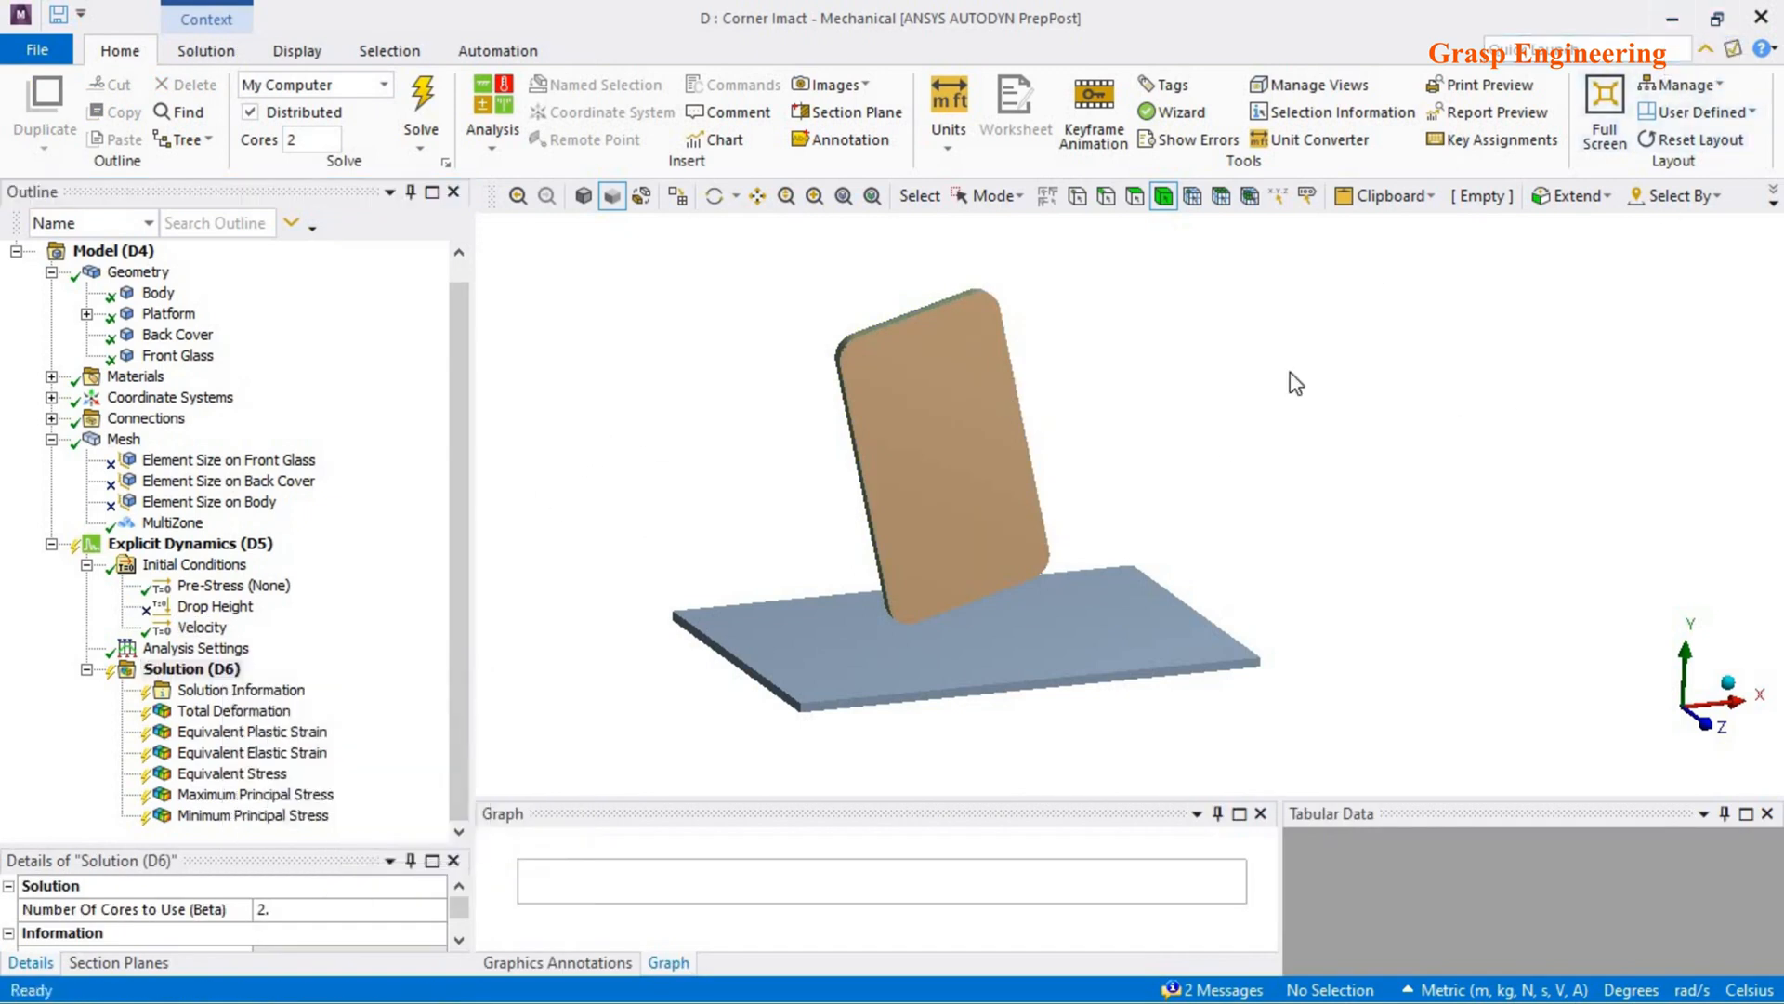
- Switch to Workbench and open the setup of the already solved corner impact system A in Mechanical
{"action": "key", "text": "alt+Tab"}
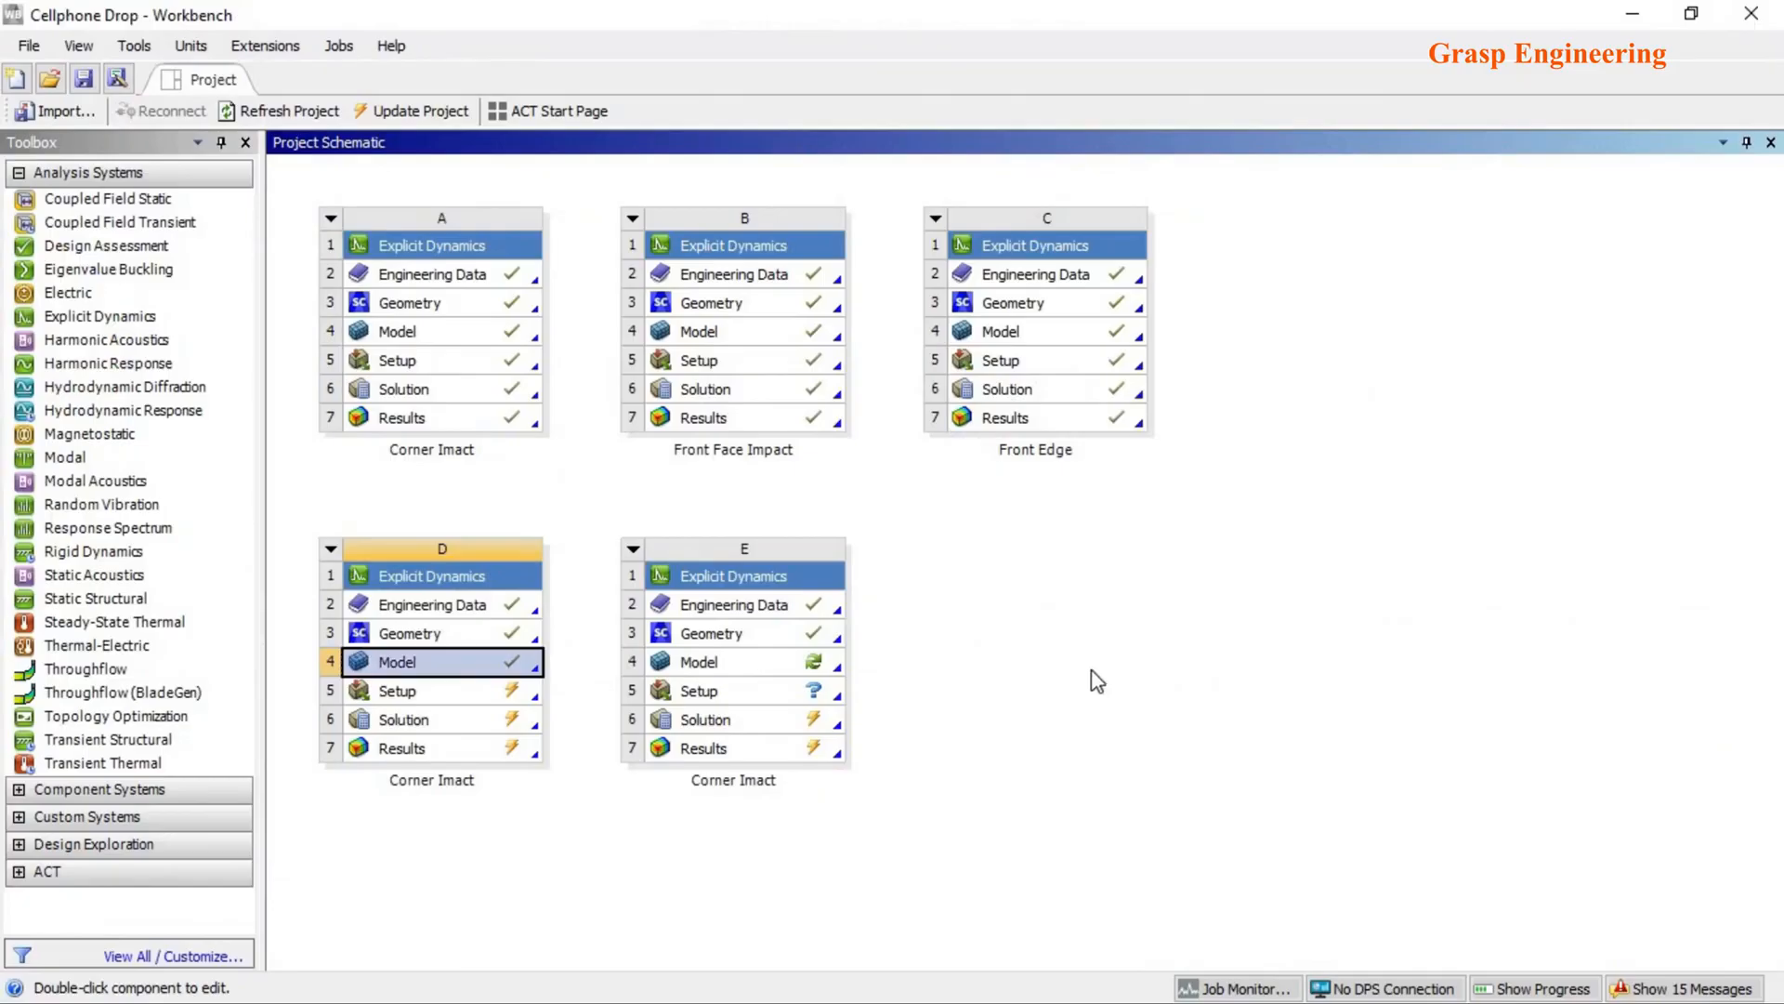
{"action": "left_click", "coordinate": [1093, 678]}
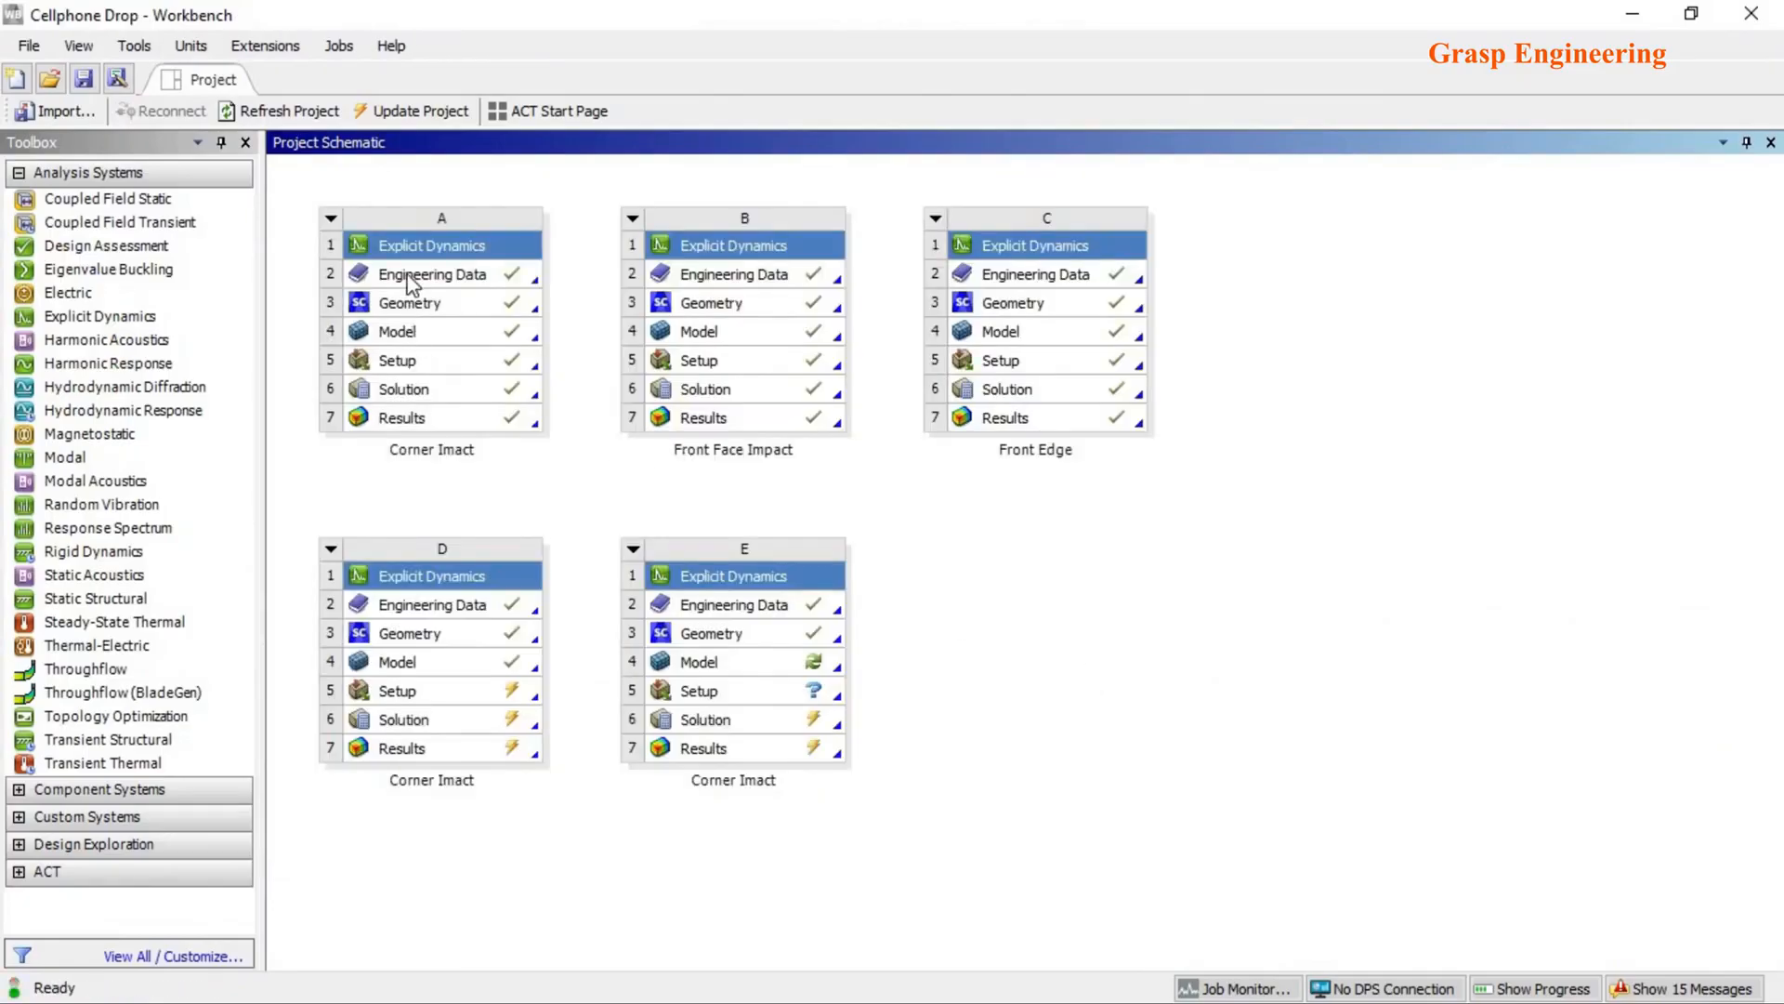
{"action": "double_click", "coordinate": [409, 360]}
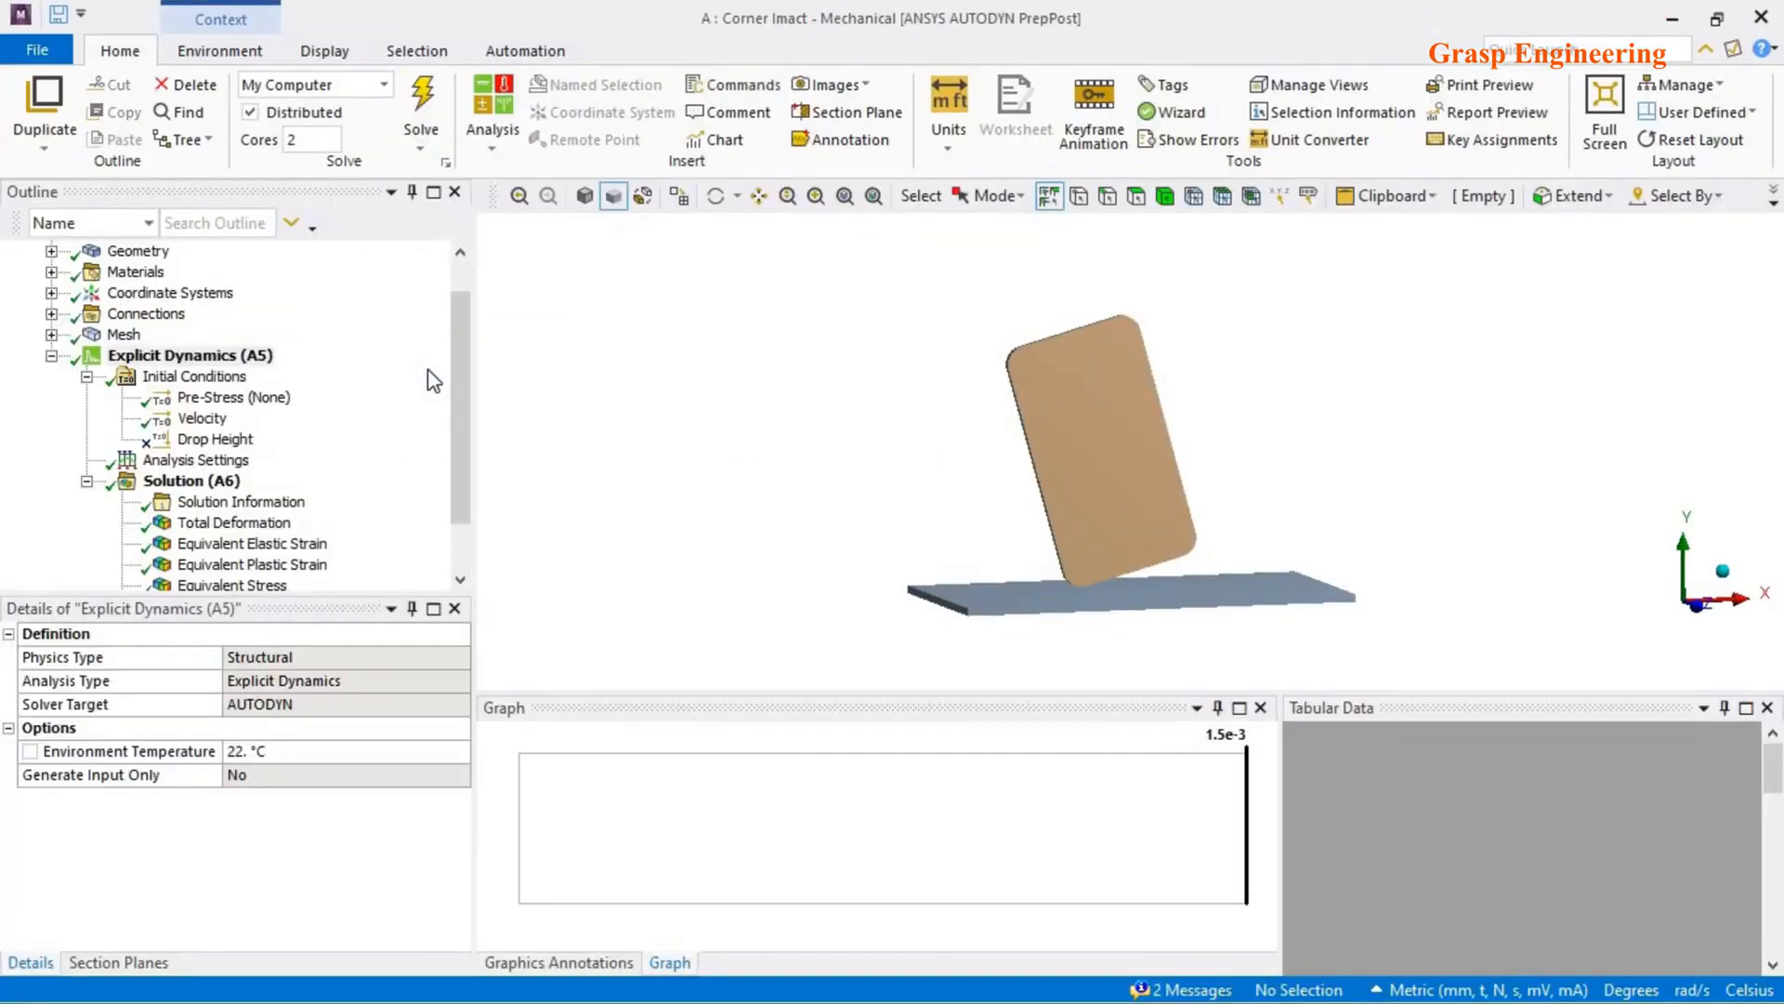
- Enlarge the graphics area and outline, and display the Total Deformation result of system A on the model
{"action": "middle_click_drag", "start_coordinate": [921, 580], "coordinate": [967, 530]}
{"action": "scroll", "coordinate": [971, 514], "scroll_direction": "up", "scroll_amount": 5}
{"action": "left_click_drag", "start_coordinate": [539, 725], "coordinate": [532, 844]}
{"action": "left_click_drag", "start_coordinate": [372, 630], "coordinate": [376, 699]}
{"action": "left_click", "coordinate": [234, 564]}
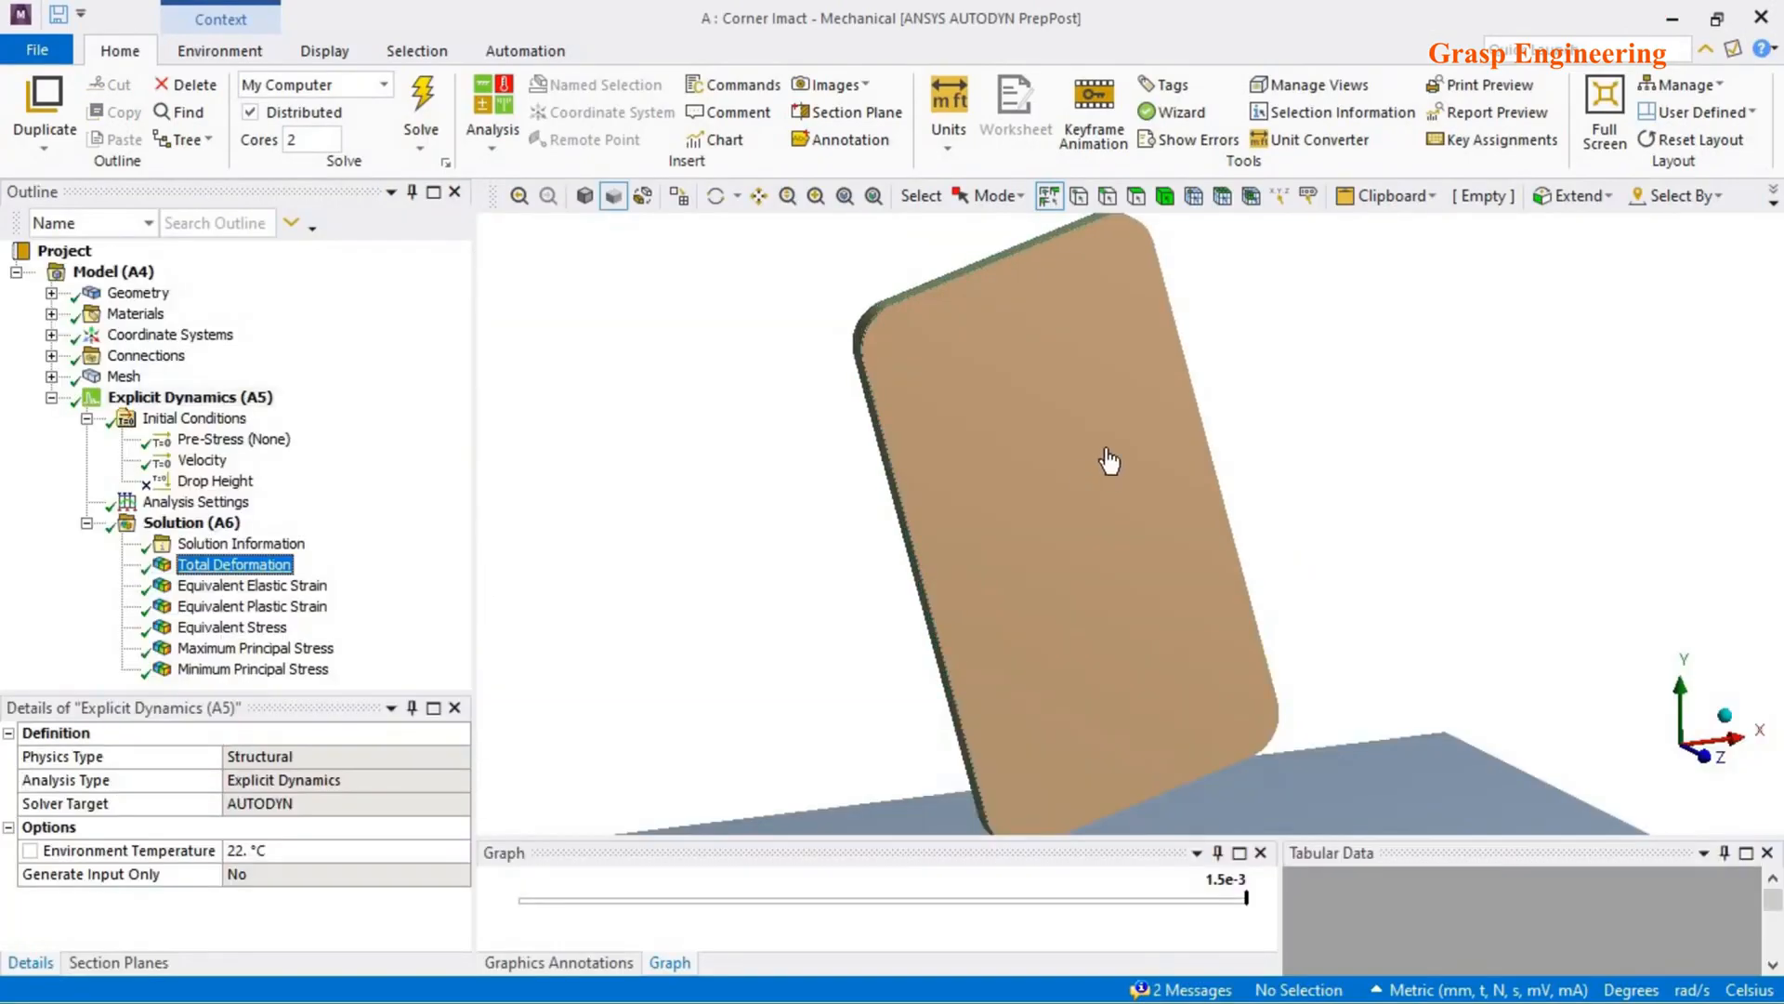
{"action": "middle_click_drag", "start_coordinate": [1028, 566], "coordinate": [751, 377]}
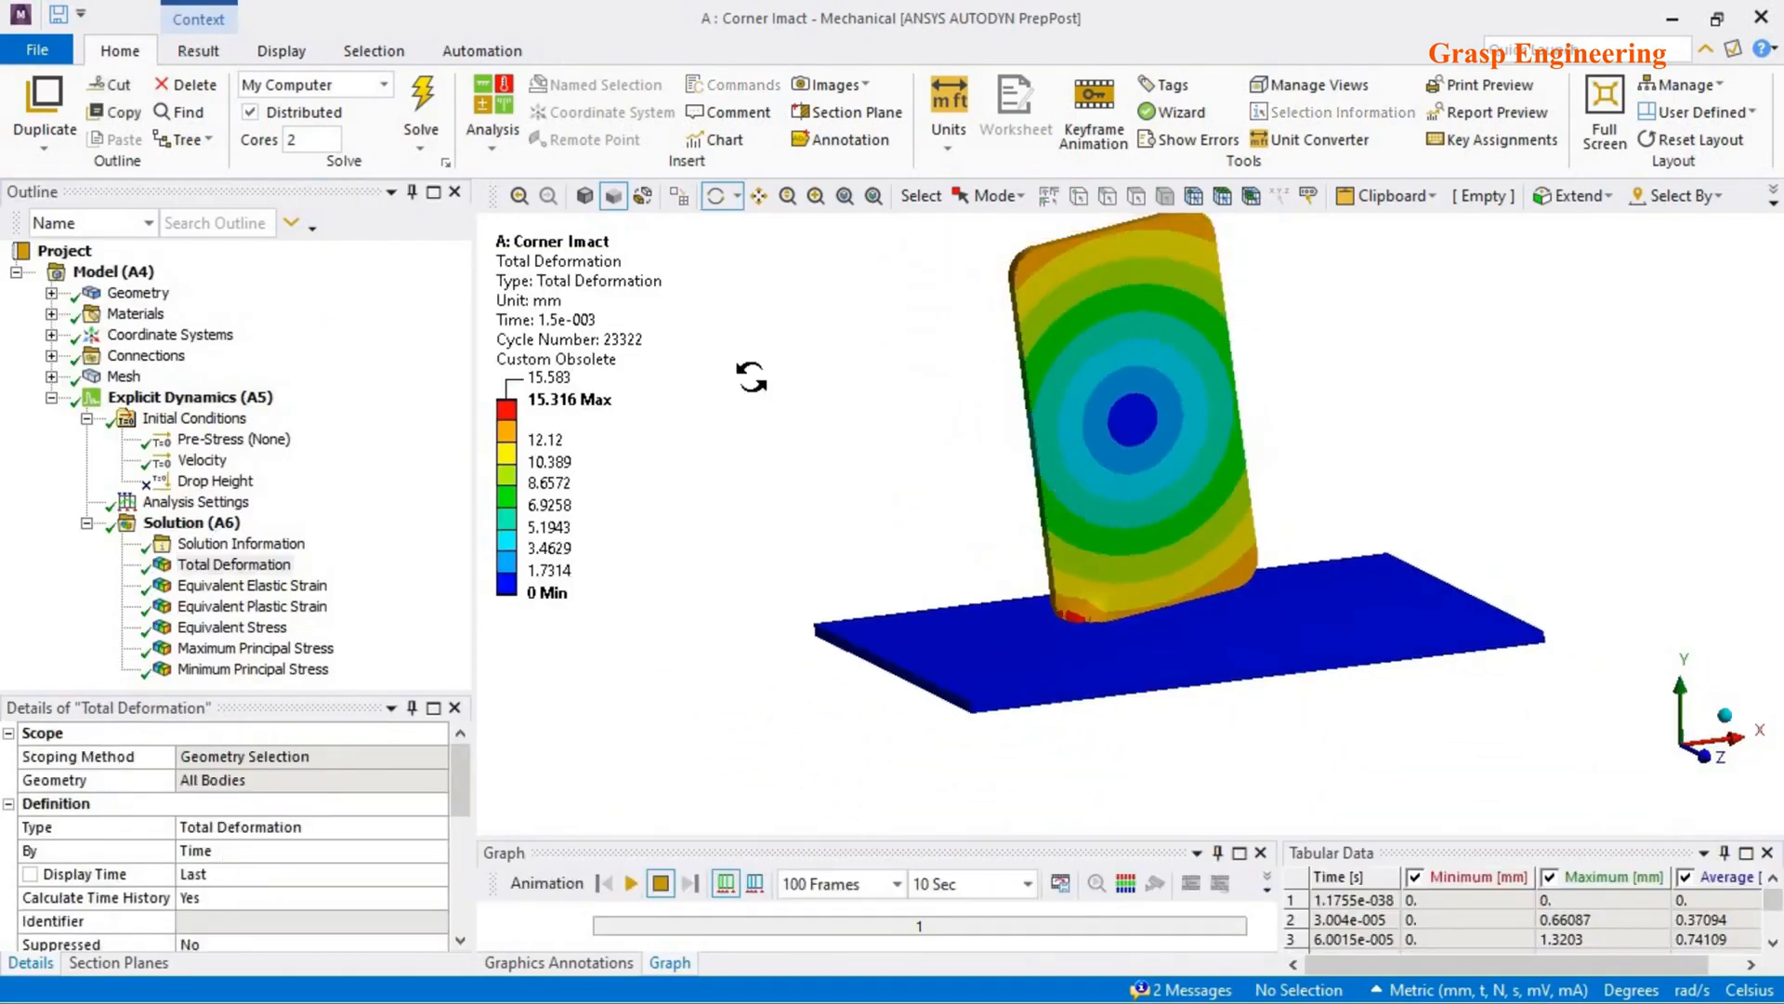
- Adjust the Total Deformation legend to the visible bodies, view the model from the front and enlarge the result graph area
{"action": "right_click", "coordinate": [570, 297]}
{"action": "left_click", "coordinate": [721, 755]}
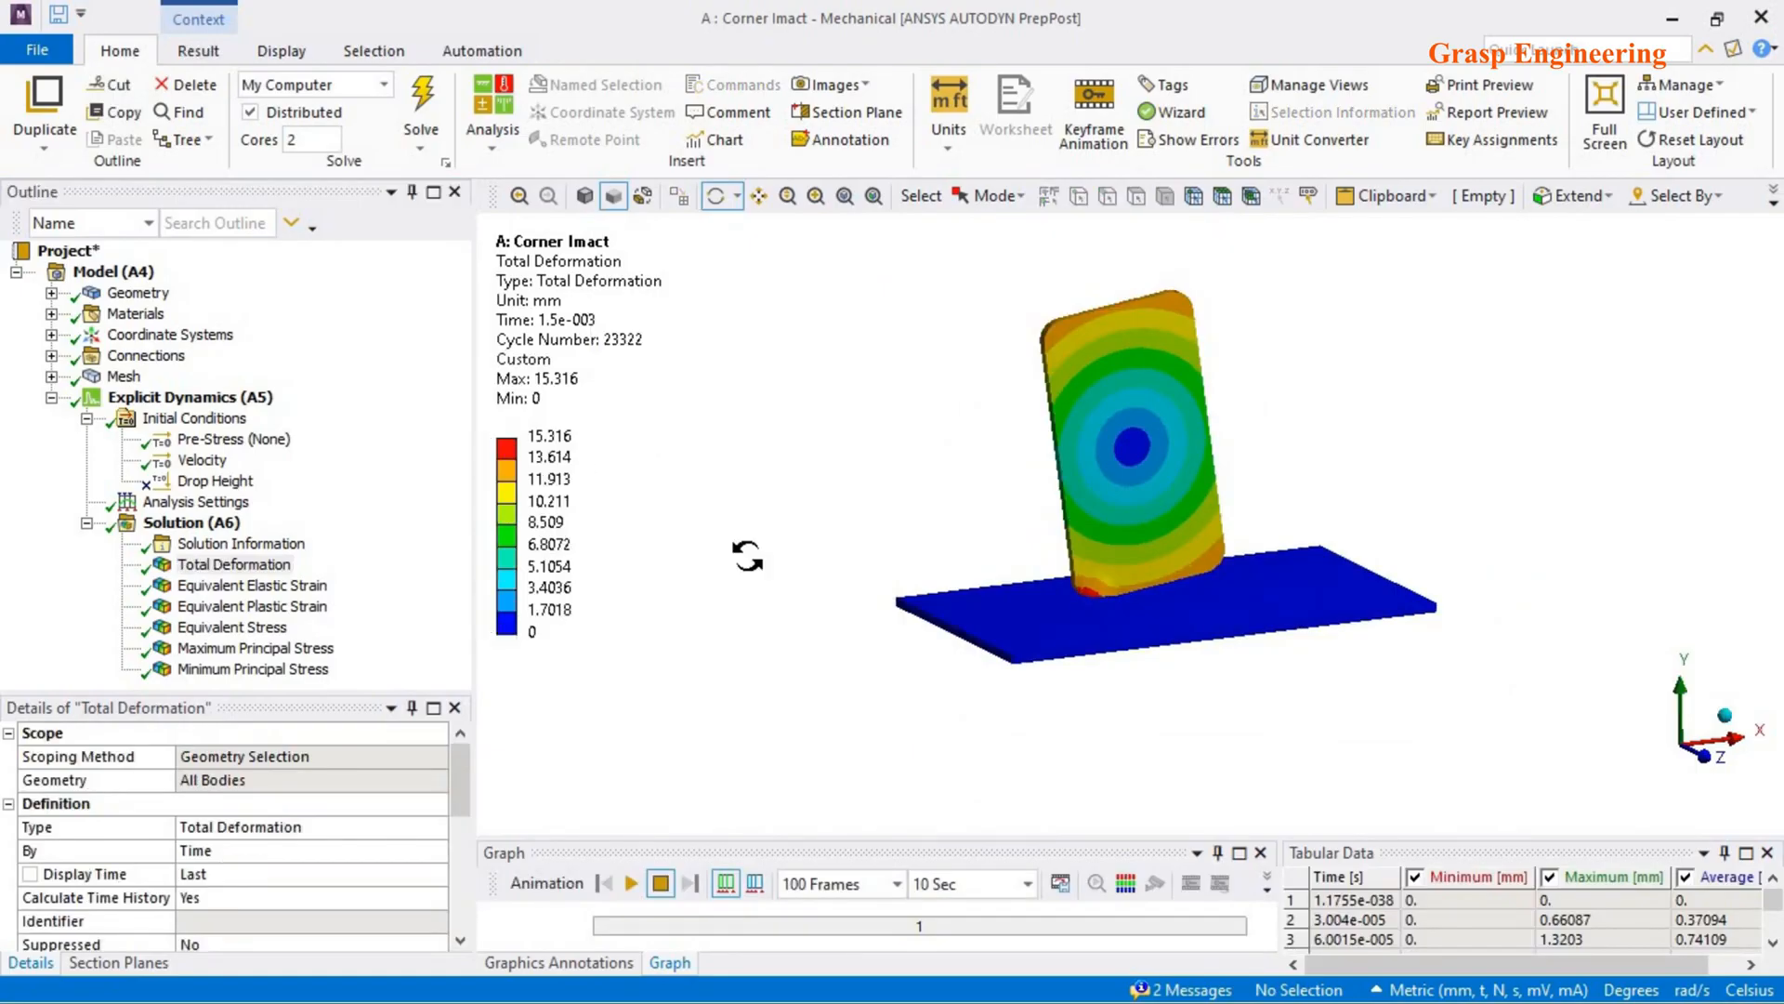
{"action": "left_click", "coordinate": [1705, 759]}
{"action": "left_click_drag", "start_coordinate": [1160, 844], "coordinate": [1175, 740]}
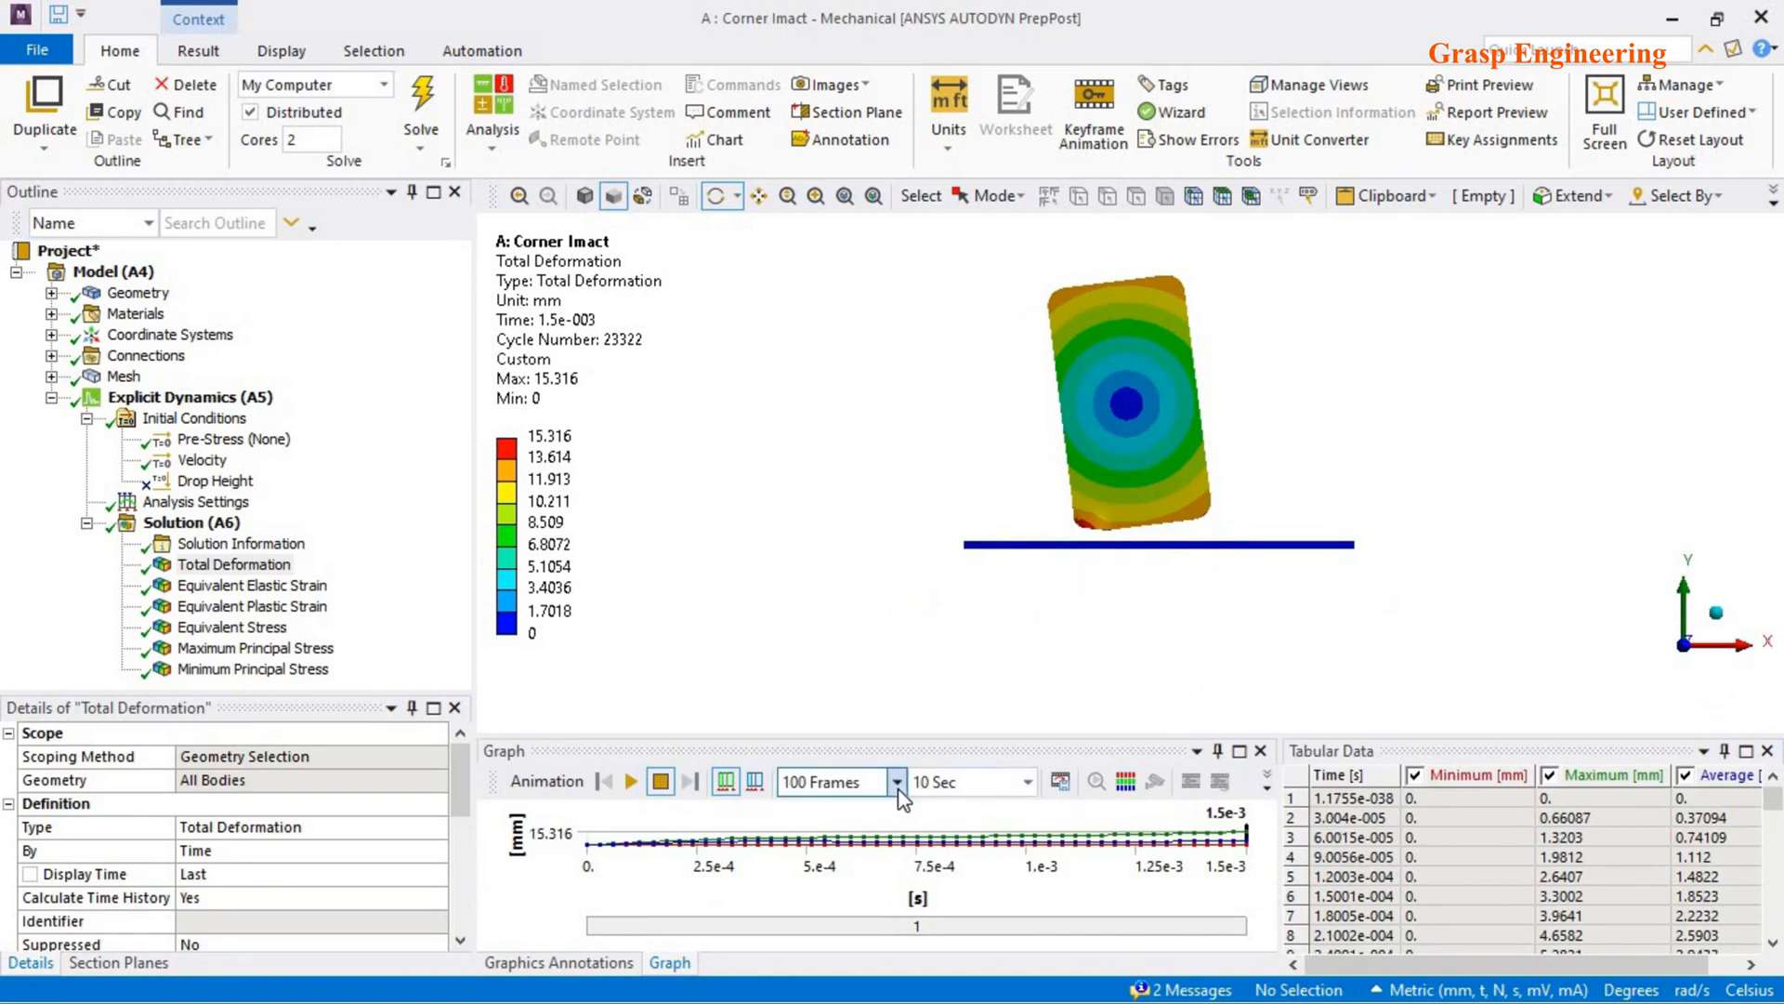
- Play the Total Deformation animation and examine the phone's corner impact on the plate from close up and other angles
{"action": "left_click", "coordinate": [632, 783]}
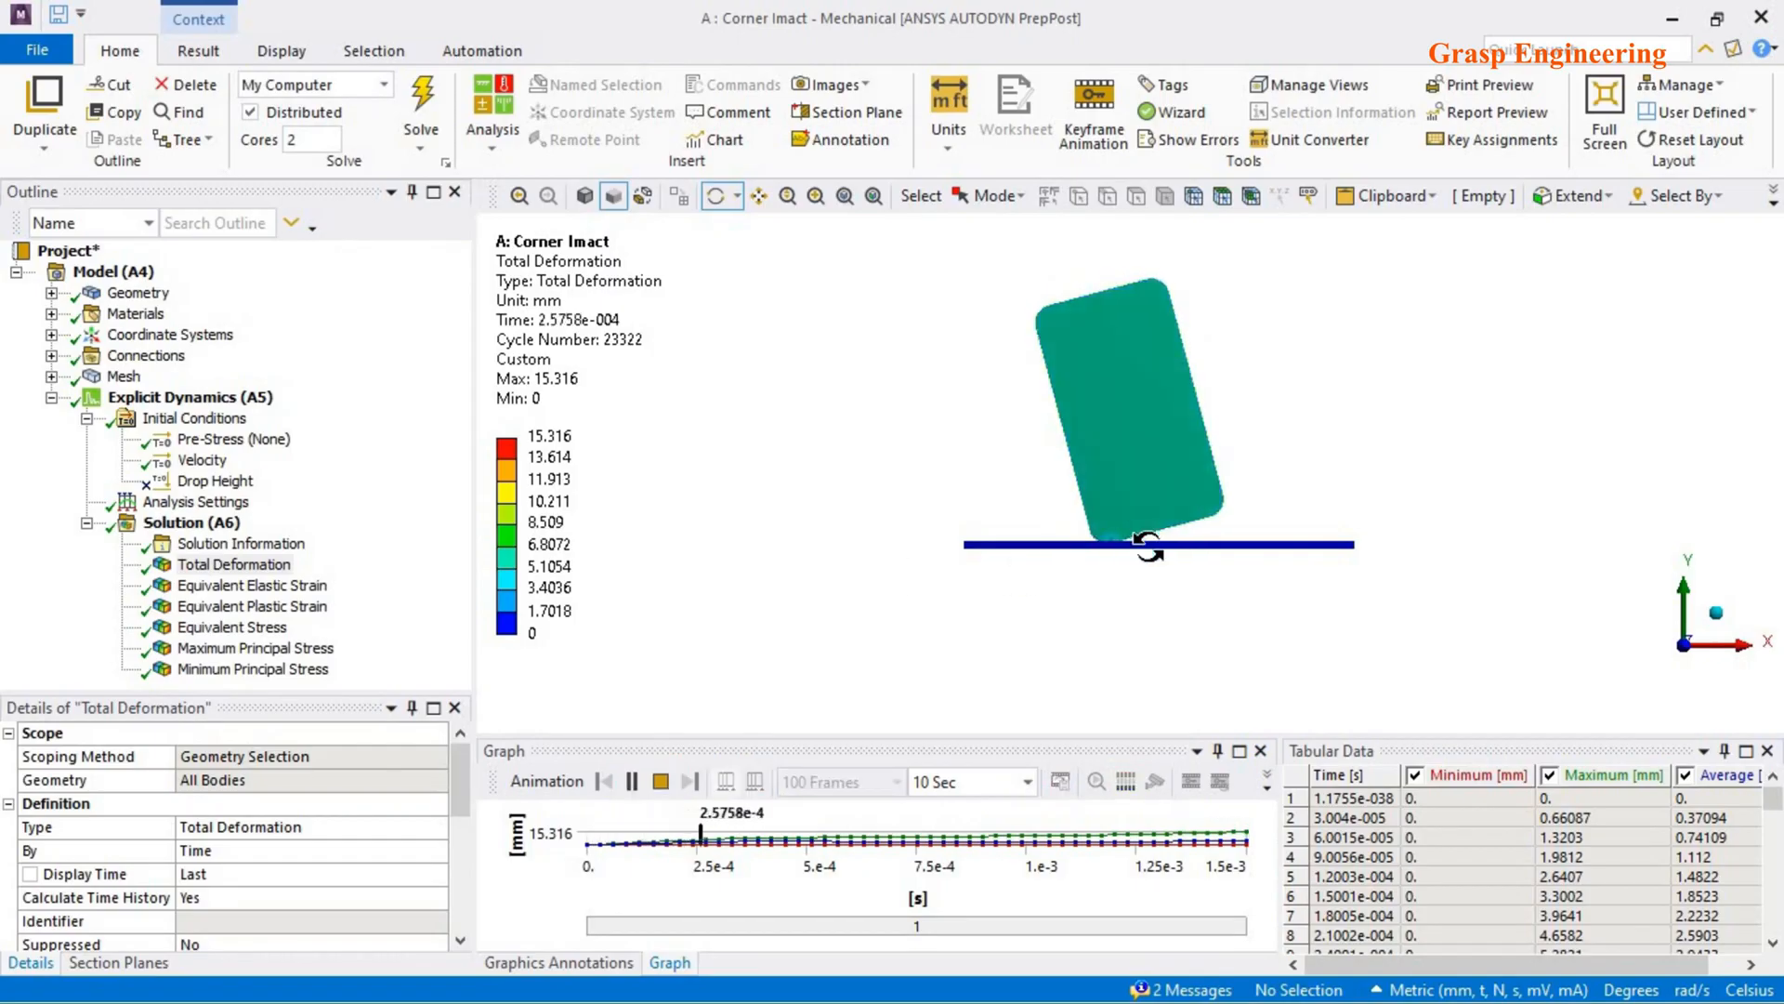
{"action": "scroll", "coordinate": [1148, 546], "scroll_direction": "up", "scroll_amount": 5}
{"action": "left_click_drag", "start_coordinate": [1160, 497], "coordinate": [1111, 573]}
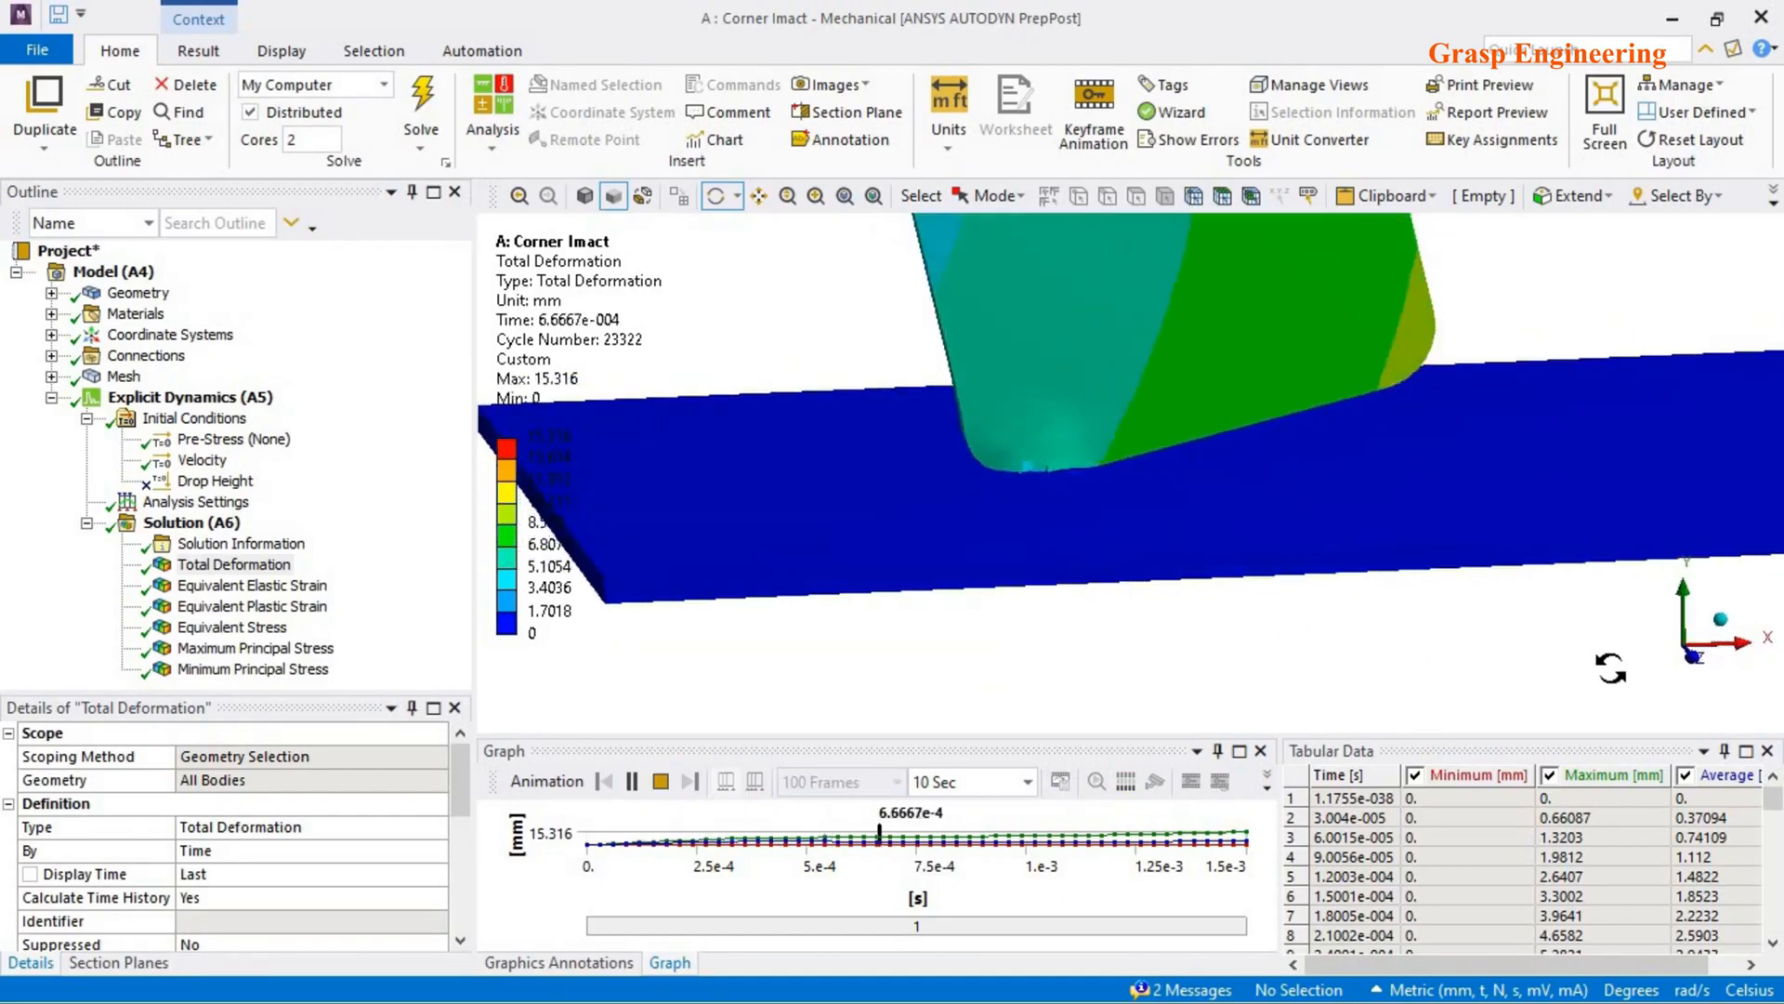
{"action": "left_click_drag", "start_coordinate": [1673, 680], "coordinate": [1377, 679]}
{"action": "scroll", "coordinate": [1377, 677], "scroll_direction": "up", "scroll_amount": 3}
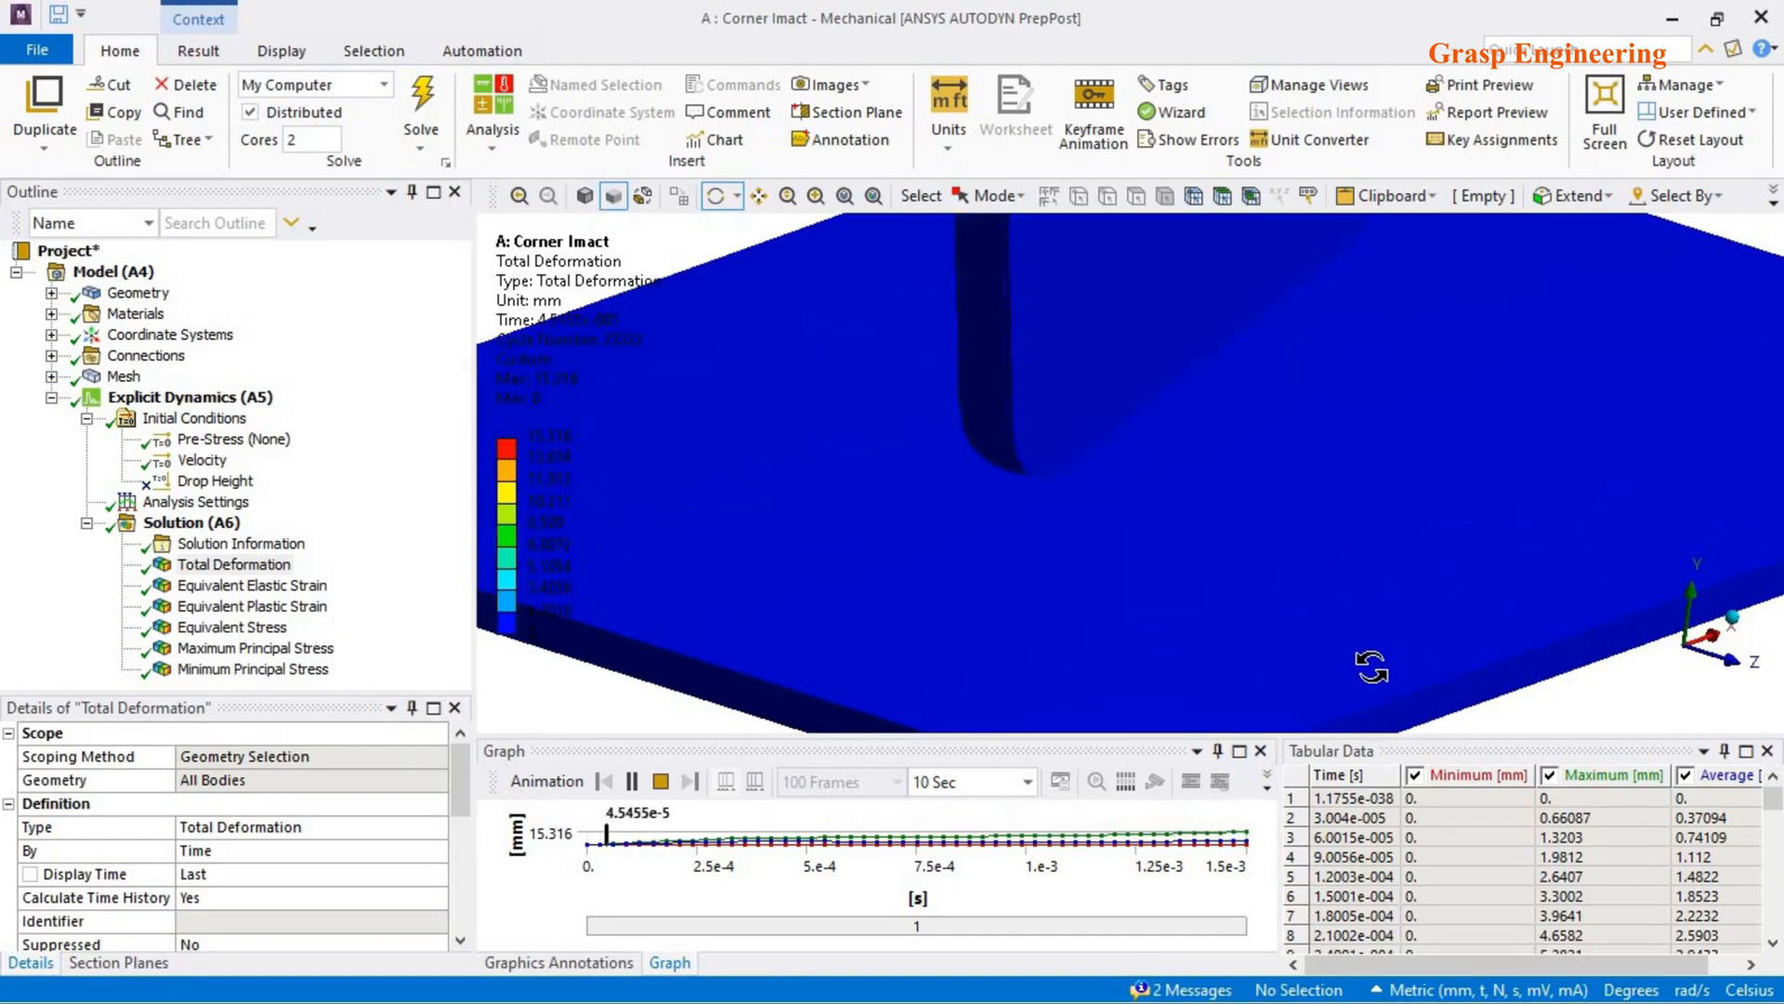
{"action": "scroll", "coordinate": [1022, 561], "scroll_direction": "down", "scroll_amount": 5}
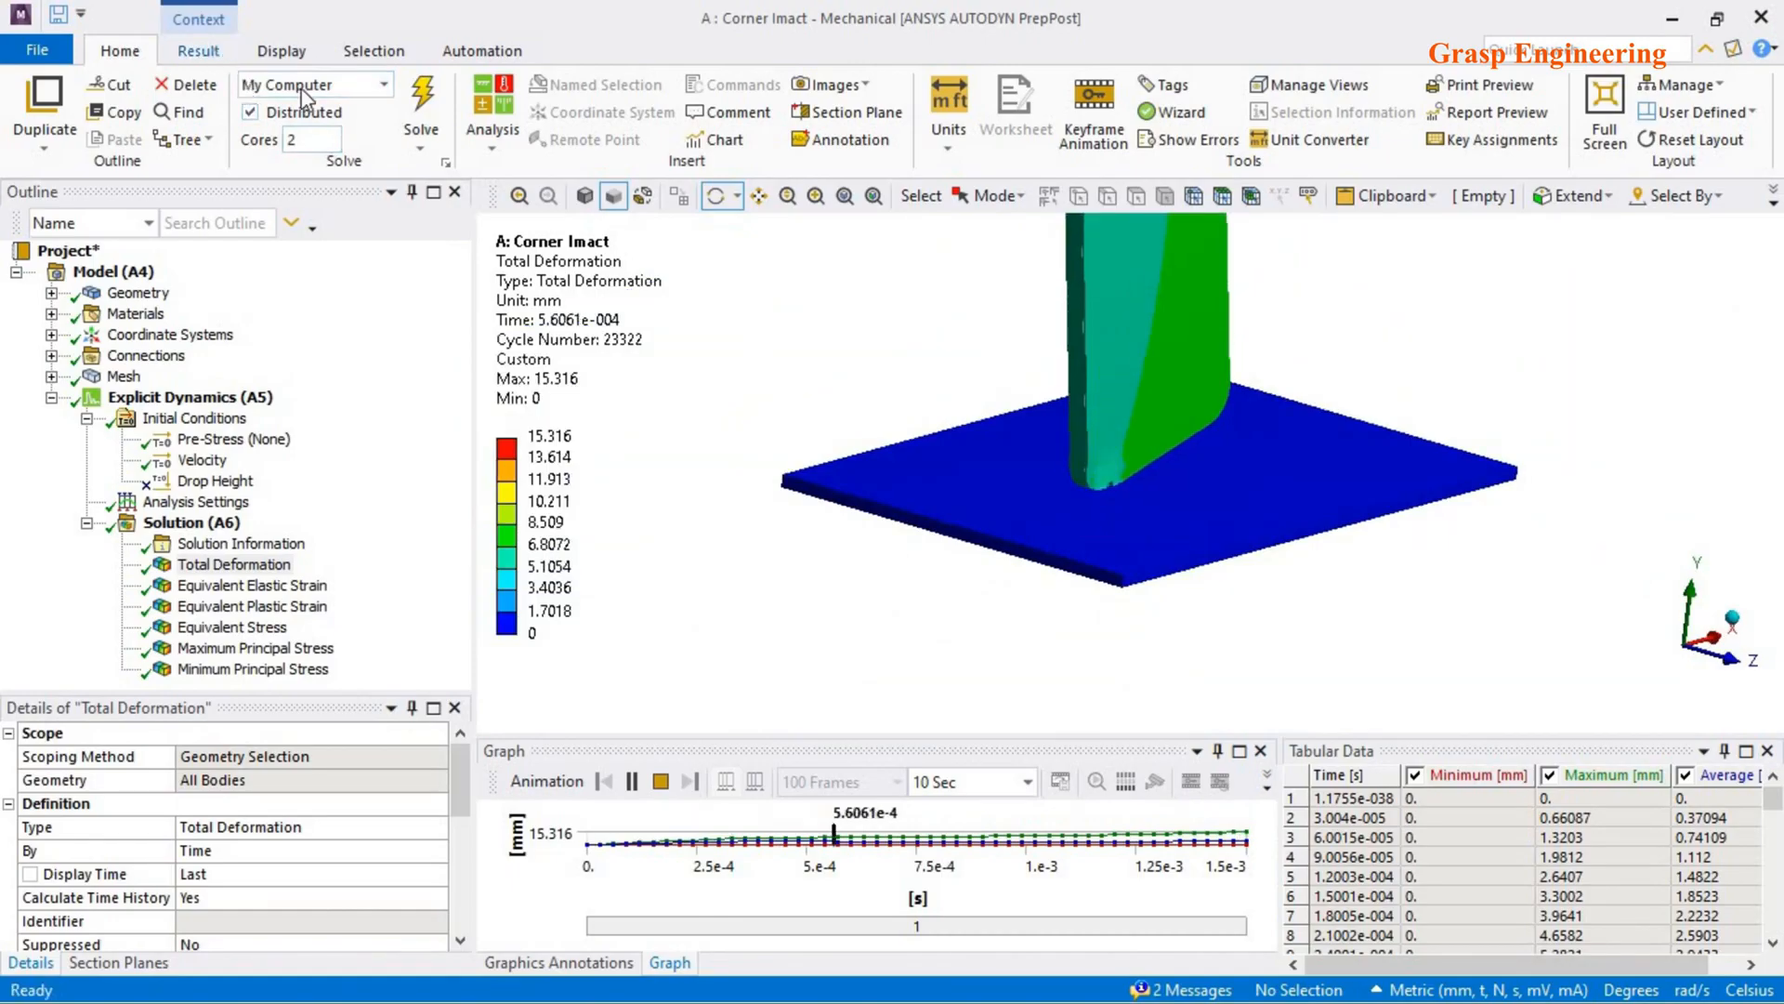
- Show the Total Deformation result with solid fill instead of contour colours and inspect the deformed impact corner of the phone
{"action": "left_click", "coordinate": [198, 50]}
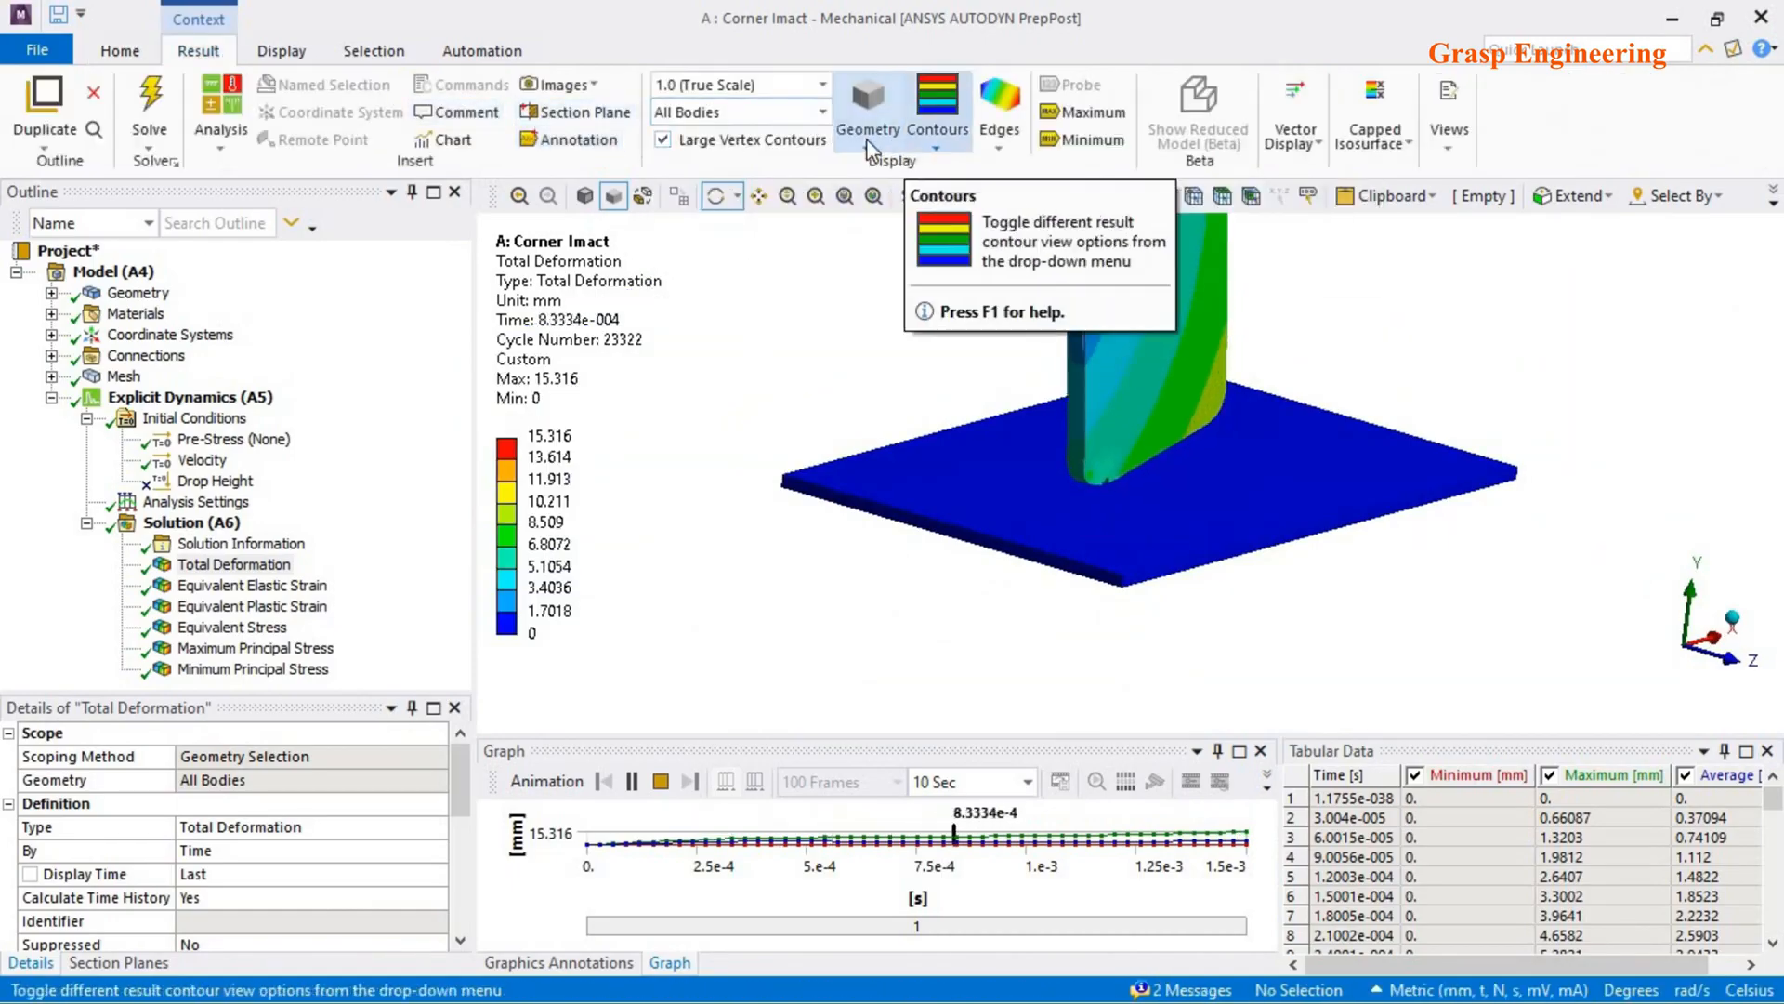
{"action": "left_click", "coordinate": [999, 117]}
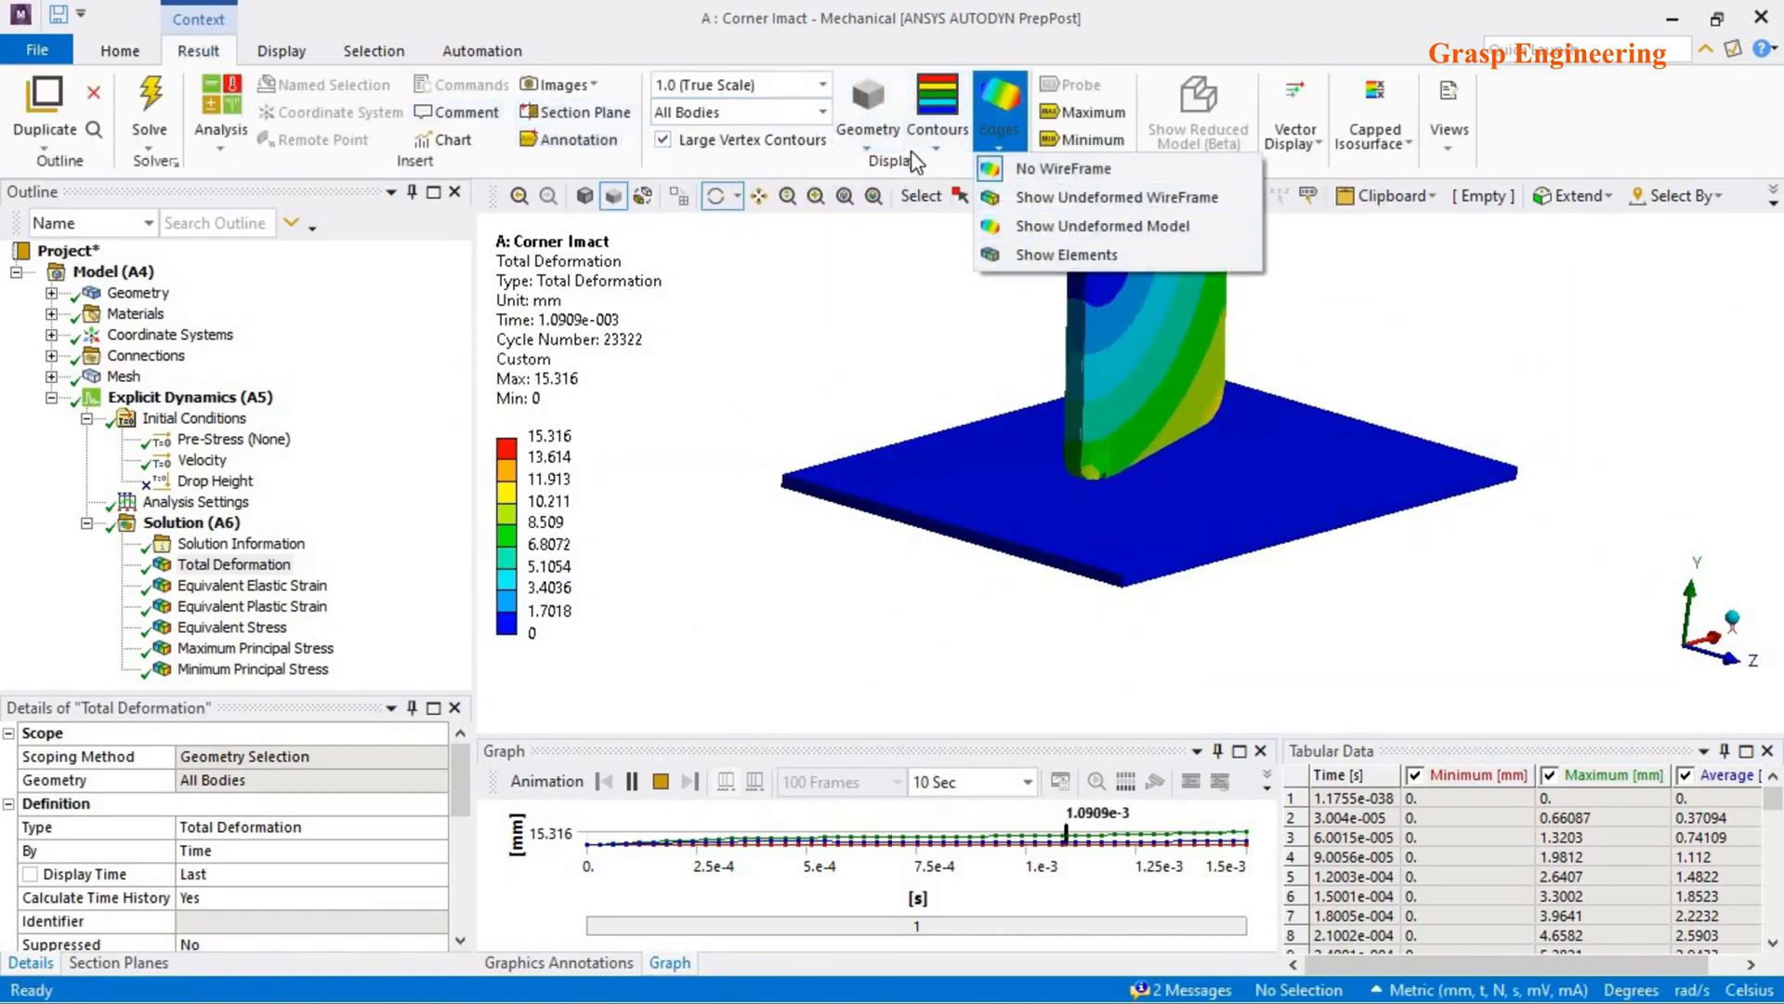
{"action": "left_click", "coordinate": [935, 142]}
{"action": "left_click", "coordinate": [963, 253]}
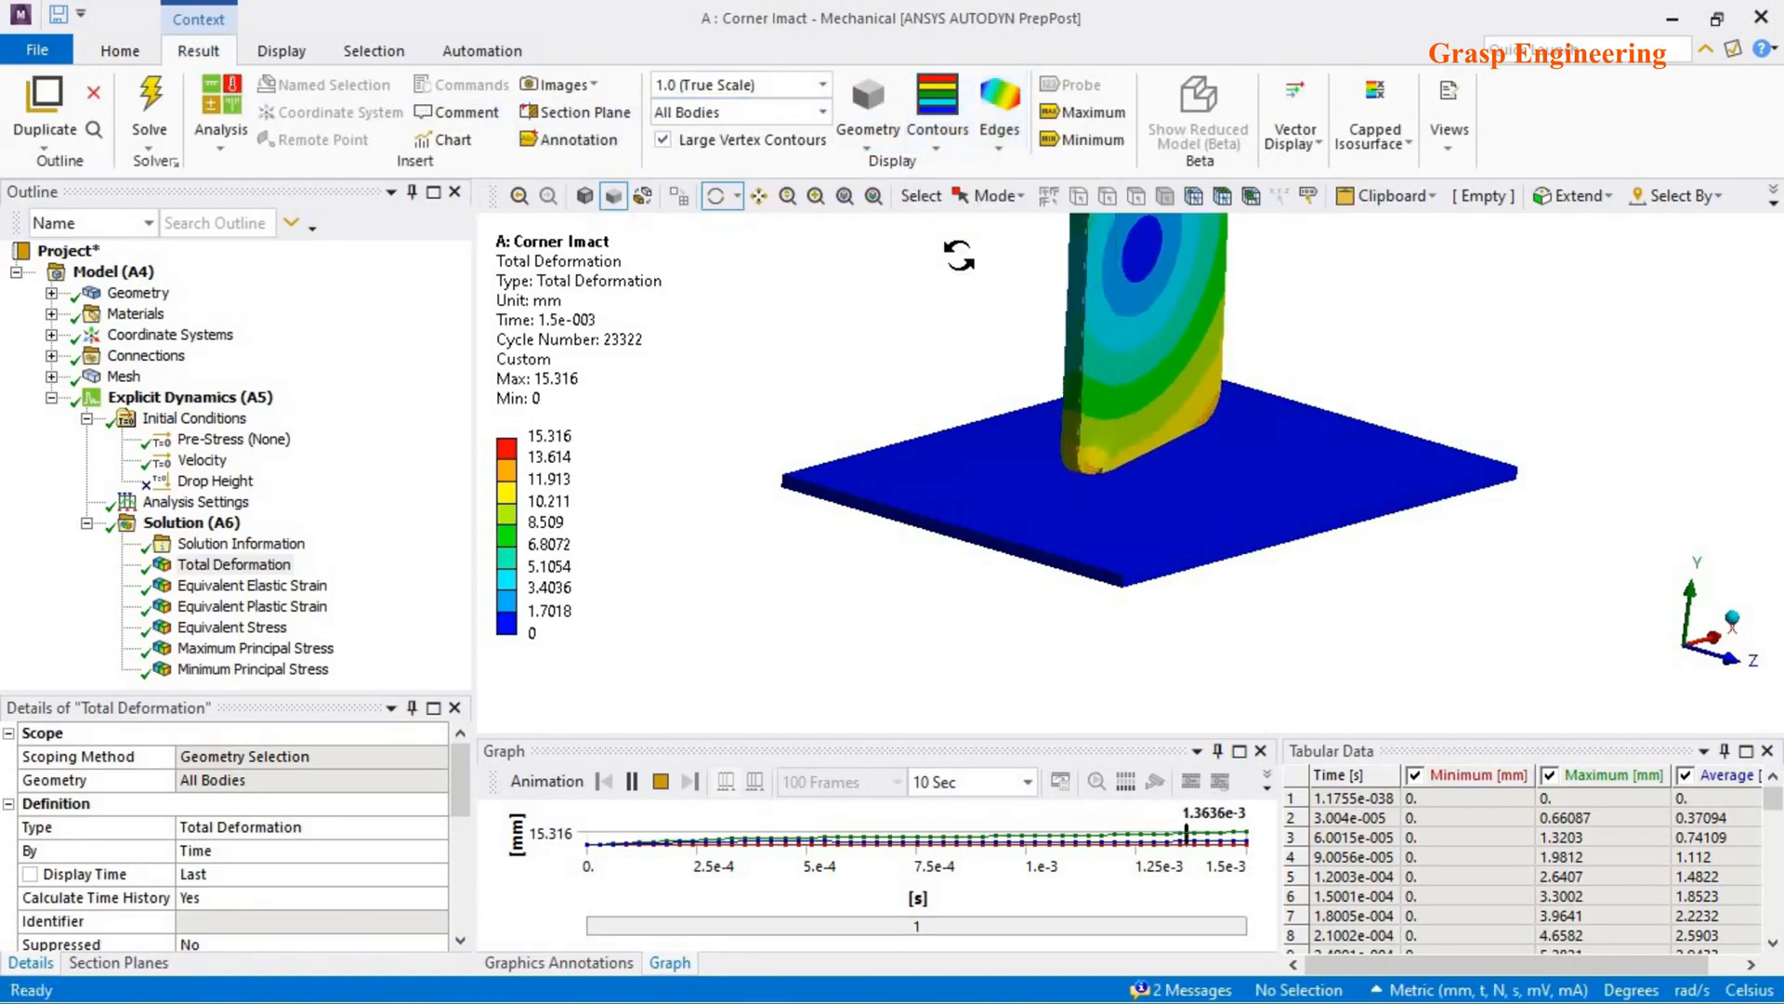
{"action": "left_click", "coordinate": [1729, 657]}
{"action": "left_click_drag", "start_coordinate": [1283, 570], "coordinate": [1320, 411]}
{"action": "scroll", "coordinate": [1354, 515], "scroll_direction": "up", "scroll_amount": 3}
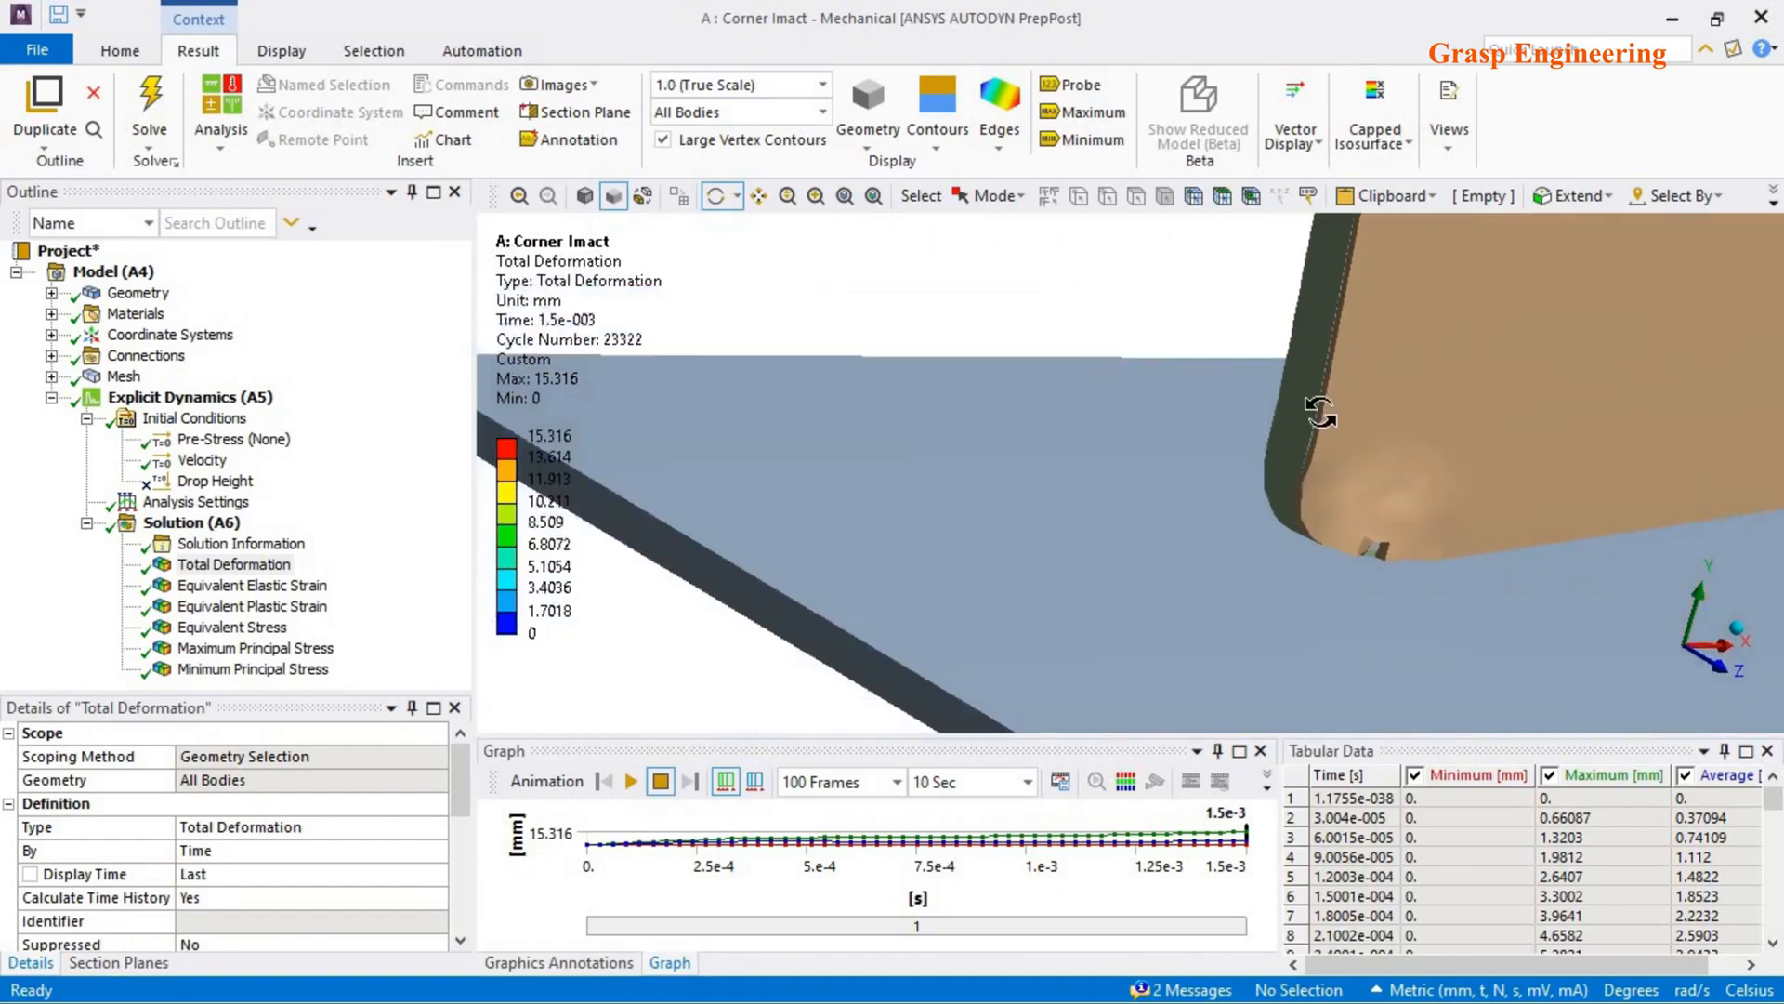
{"action": "left_click_drag", "start_coordinate": [1263, 517], "coordinate": [1283, 470]}
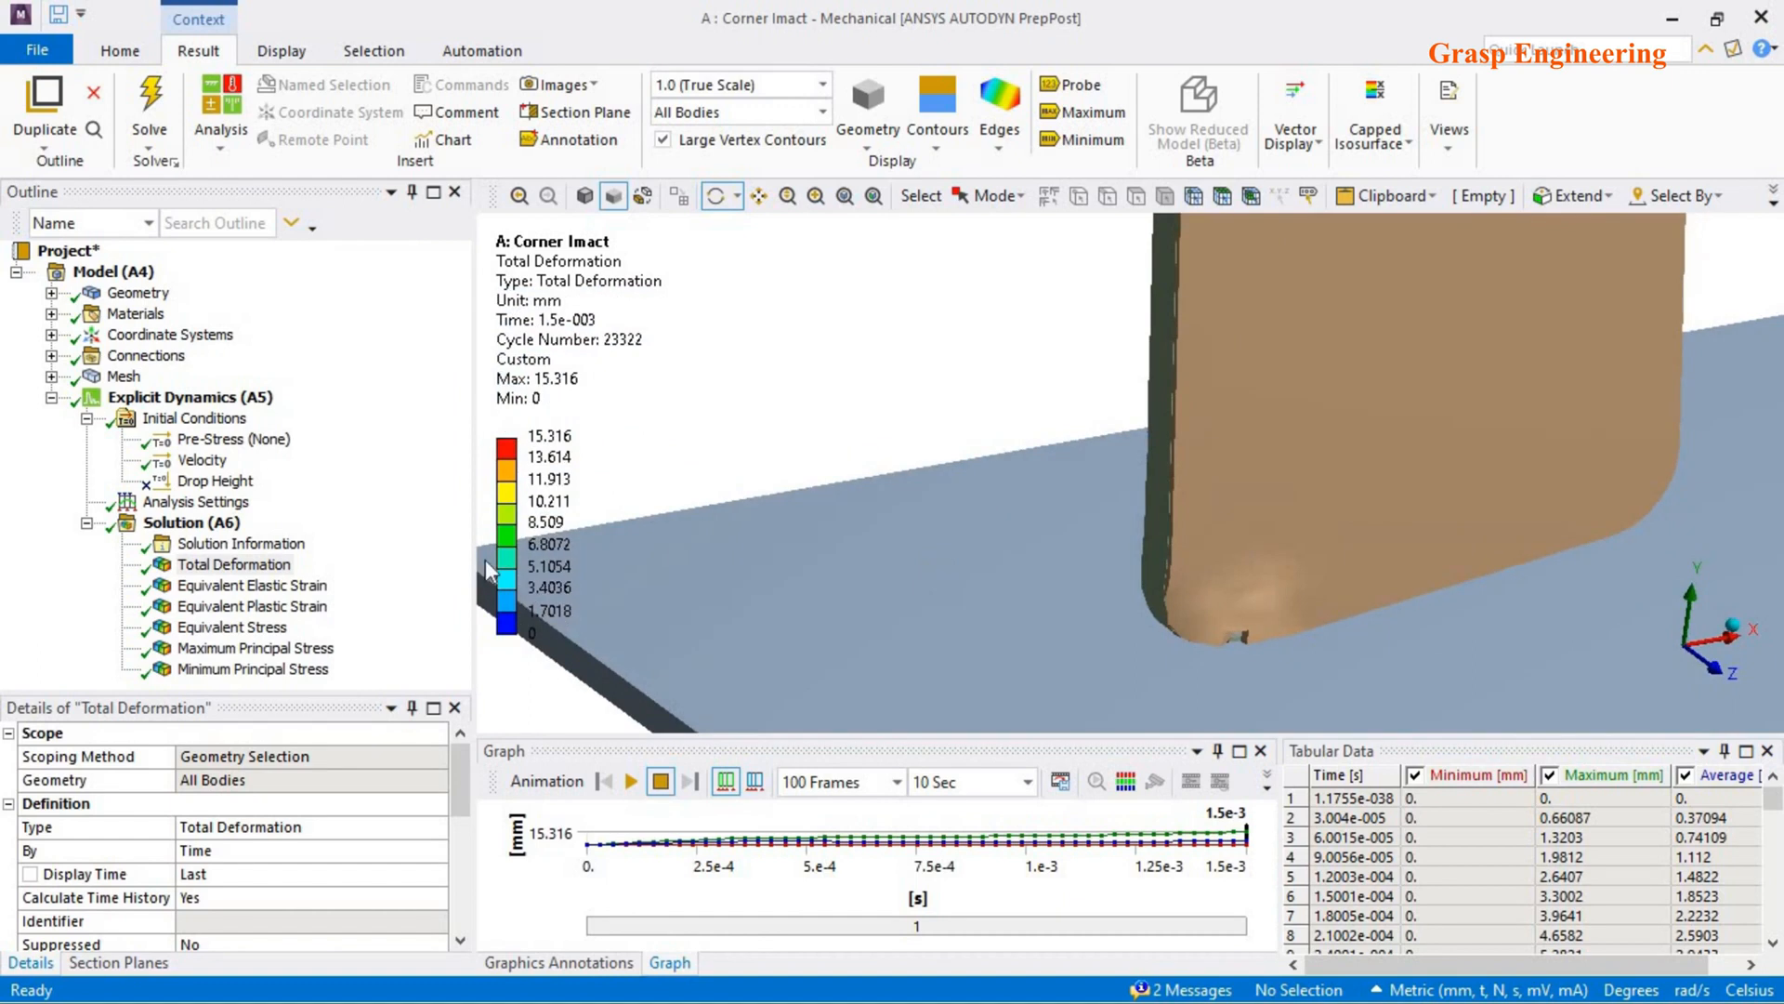
- Display the Equivalent Elastic Strain result and set its contour display to smooth contours
{"action": "left_click", "coordinate": [275, 588]}
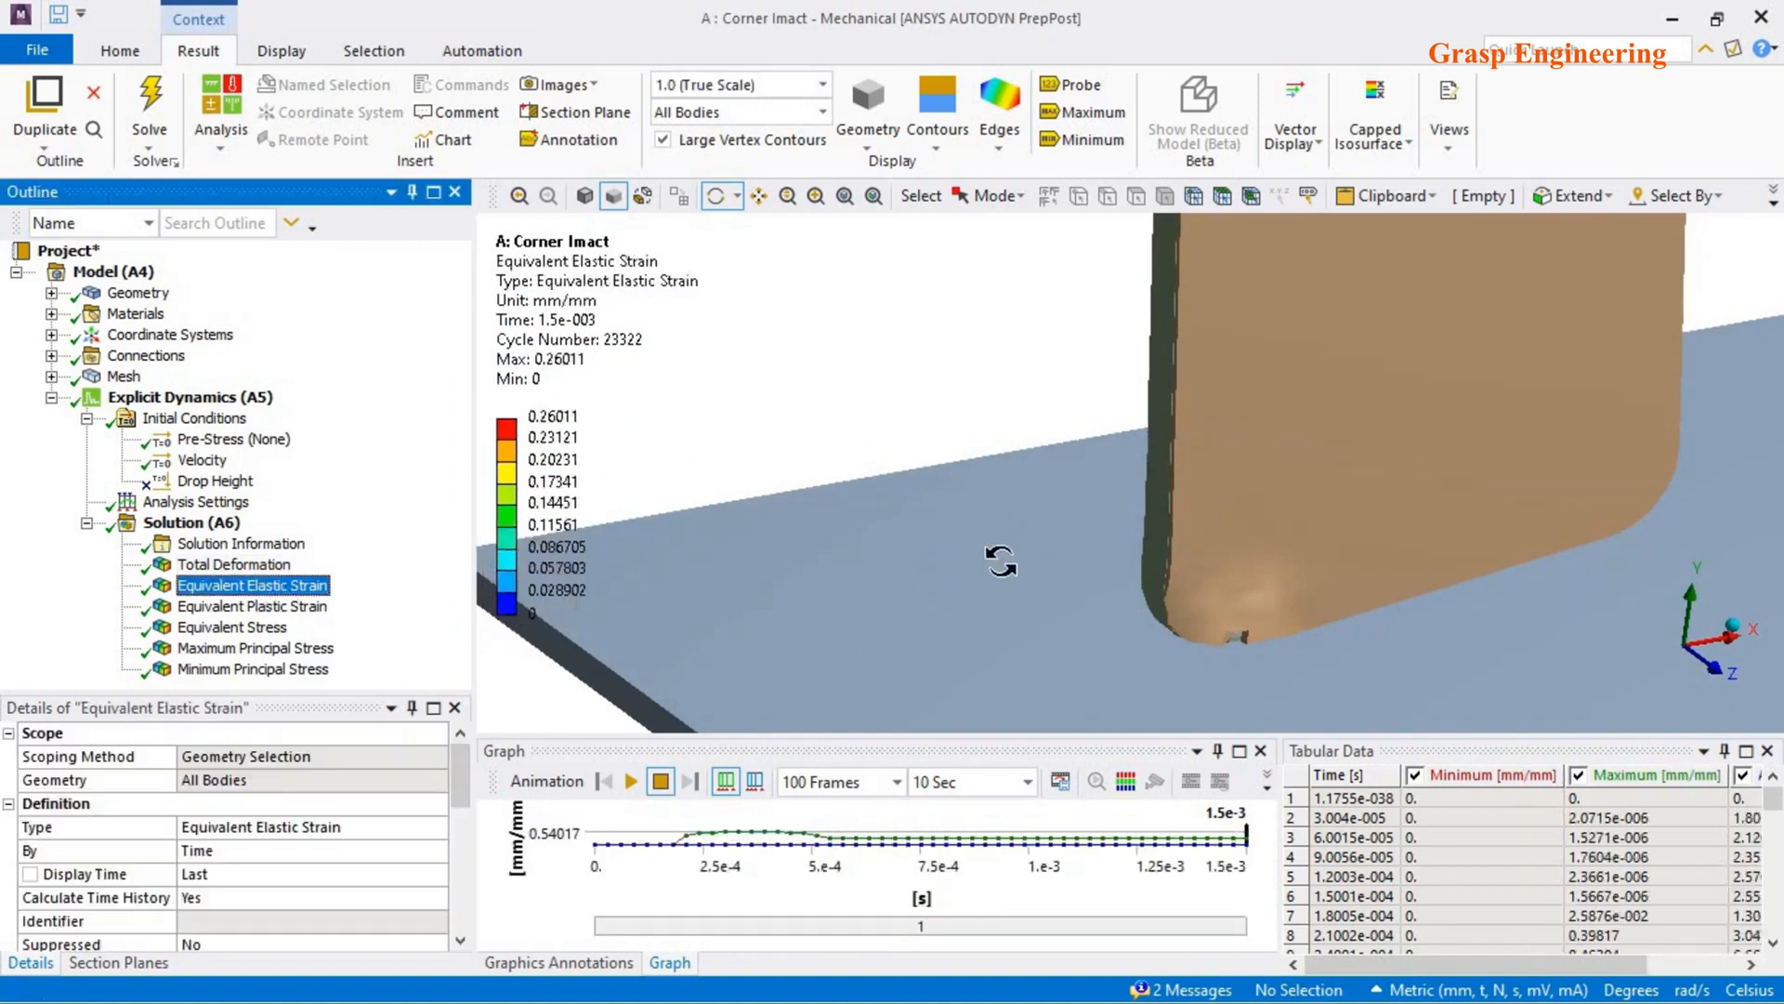
{"action": "scroll", "coordinate": [996, 558], "scroll_direction": "down", "scroll_amount": 2}
{"action": "left_click", "coordinate": [925, 120]}
{"action": "left_click", "coordinate": [975, 186]}
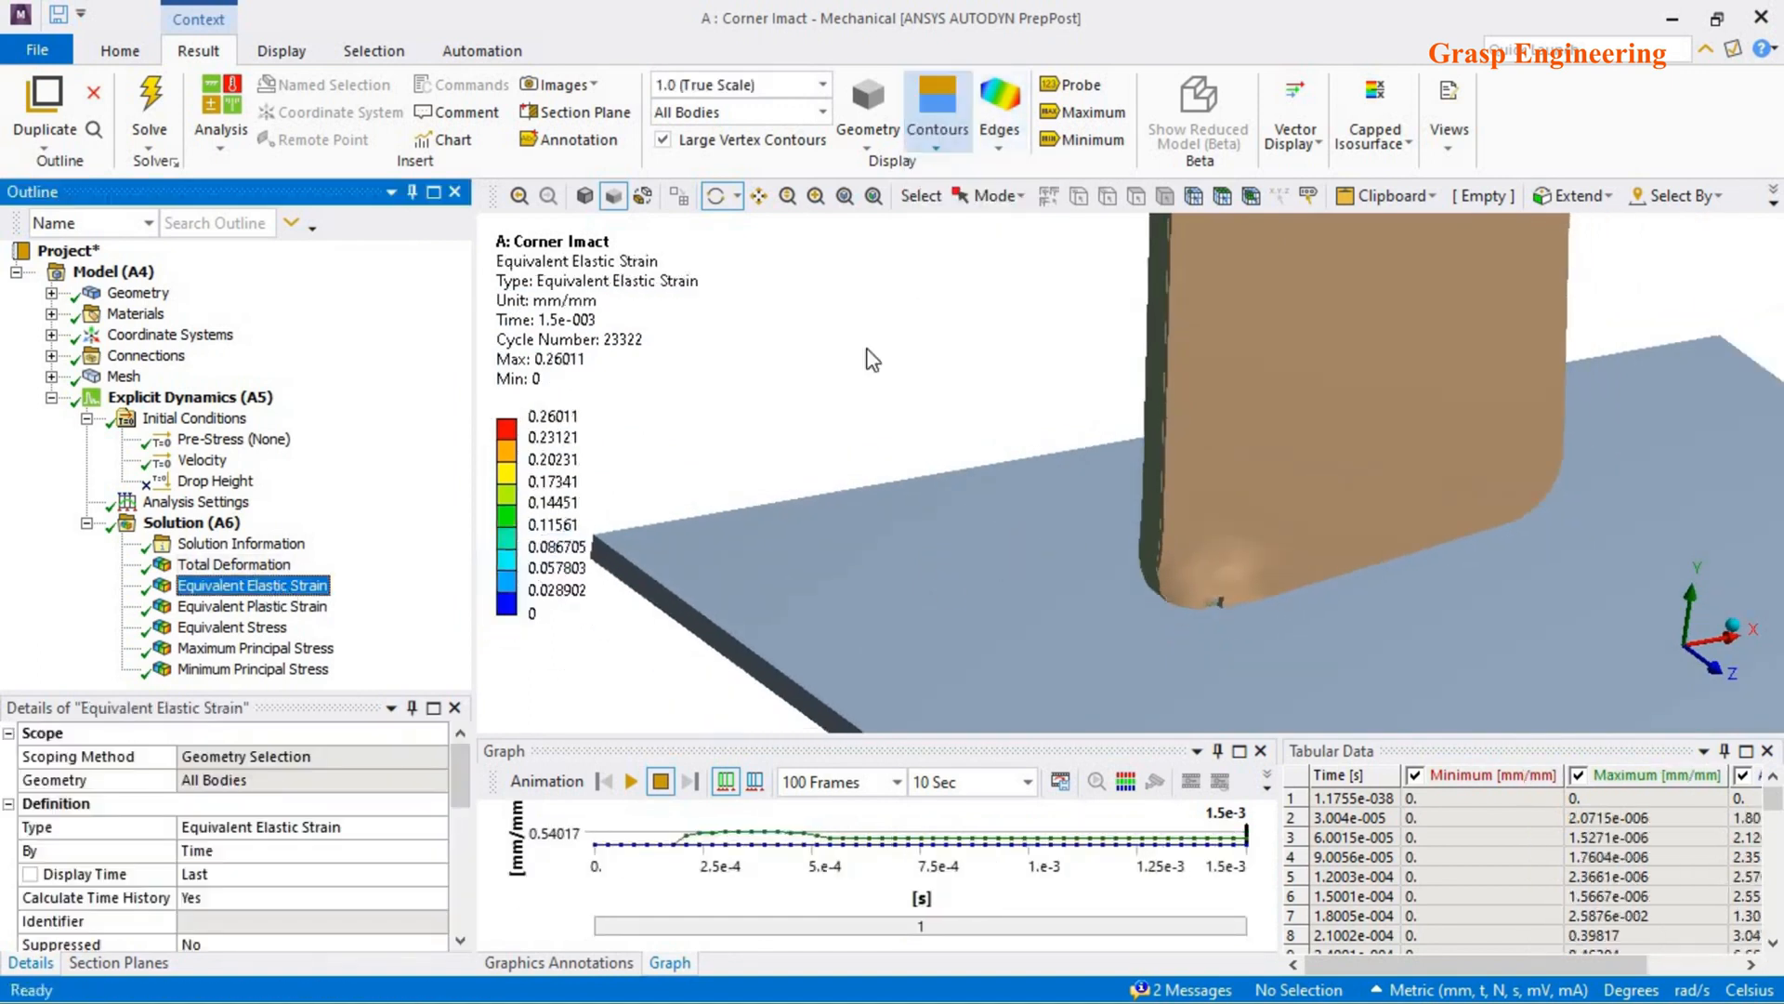
{"action": "left_click_drag", "start_coordinate": [1160, 526], "coordinate": [1208, 520]}
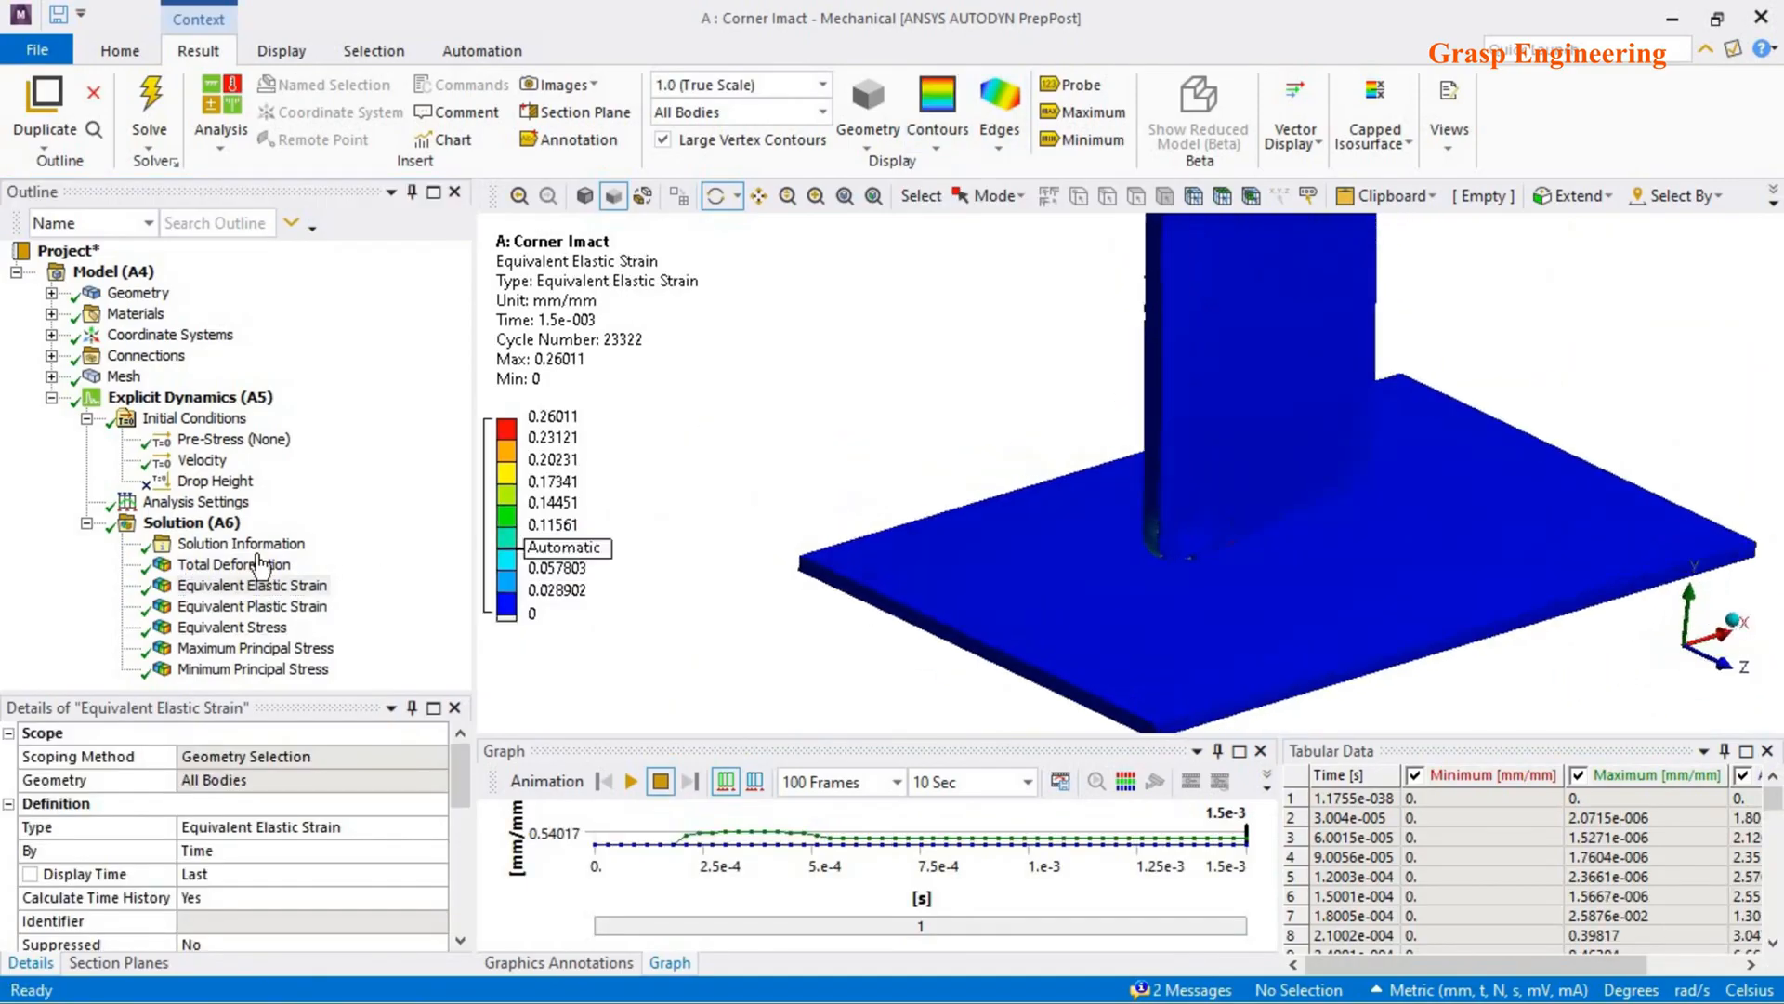
- Hide the impact plate body and display Equivalent Elastic Strain on the phone's impacted corner
{"action": "left_click", "coordinate": [191, 522]}
{"action": "right_click", "coordinate": [1171, 642]}
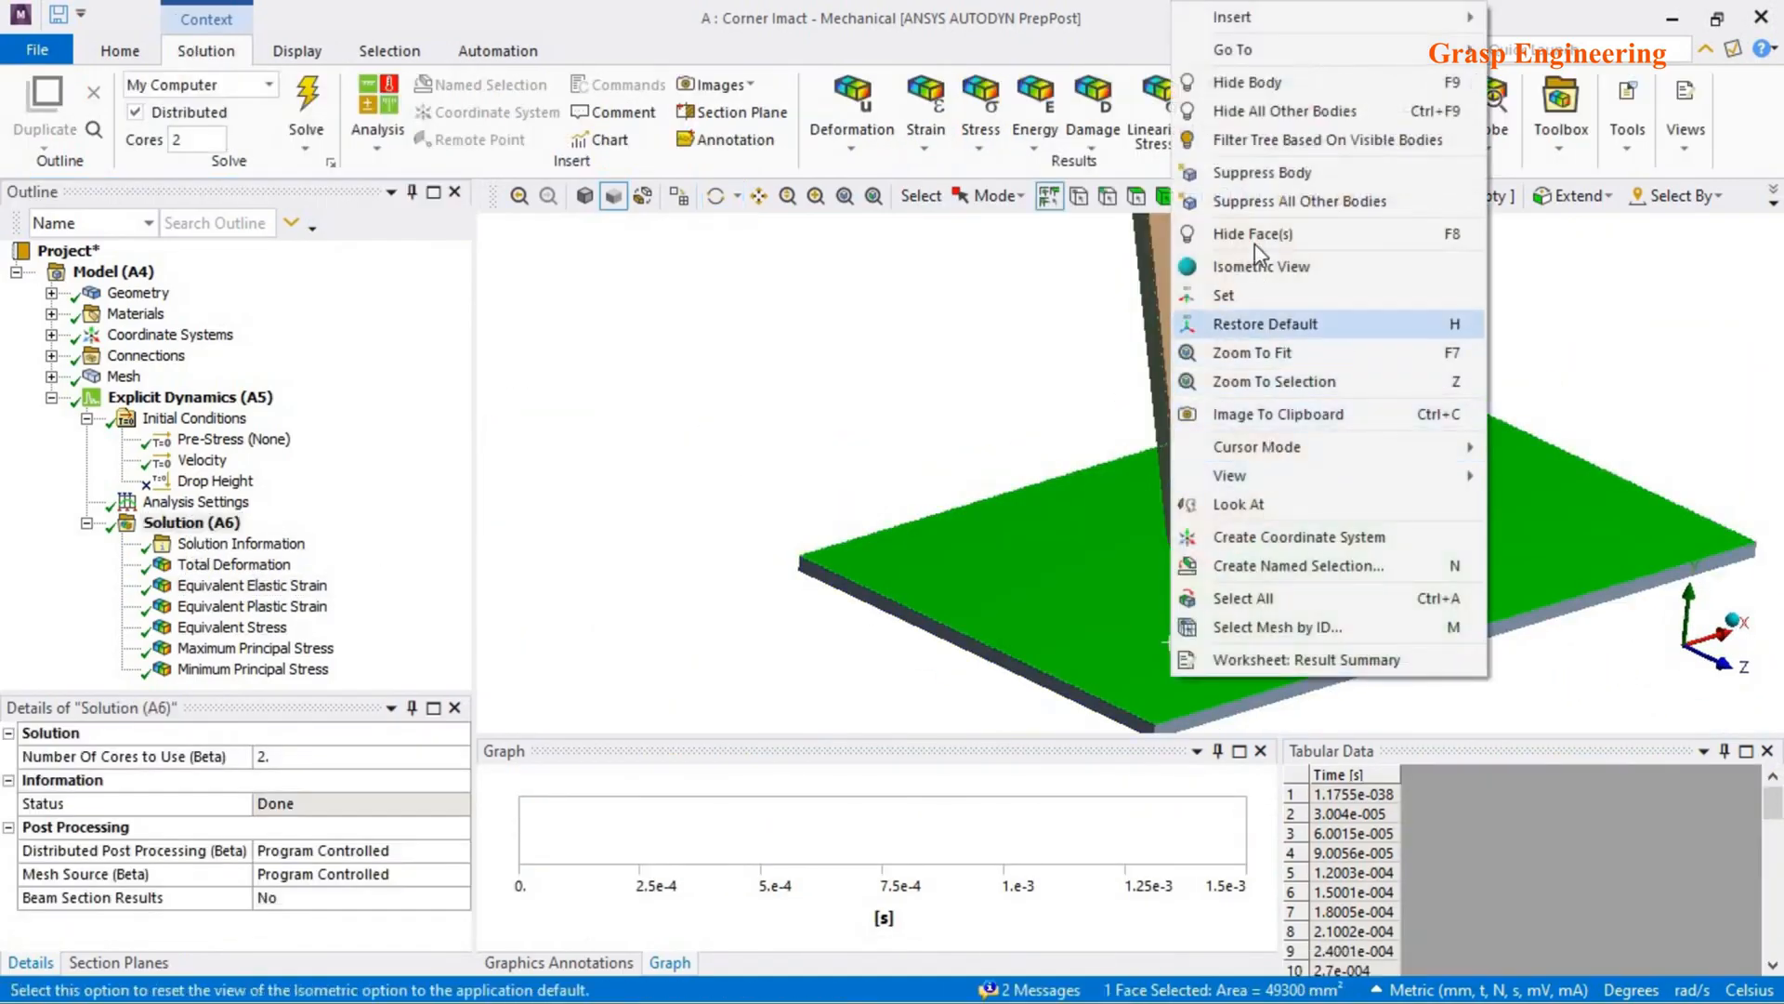
{"action": "left_click", "coordinate": [1244, 99]}
{"action": "middle_click_drag", "start_coordinate": [1187, 666], "coordinate": [1175, 582]}
{"action": "scroll", "coordinate": [1208, 576], "scroll_direction": "up", "scroll_amount": 3}
{"action": "scroll", "coordinate": [1203, 566], "scroll_direction": "up", "scroll_amount": 2}
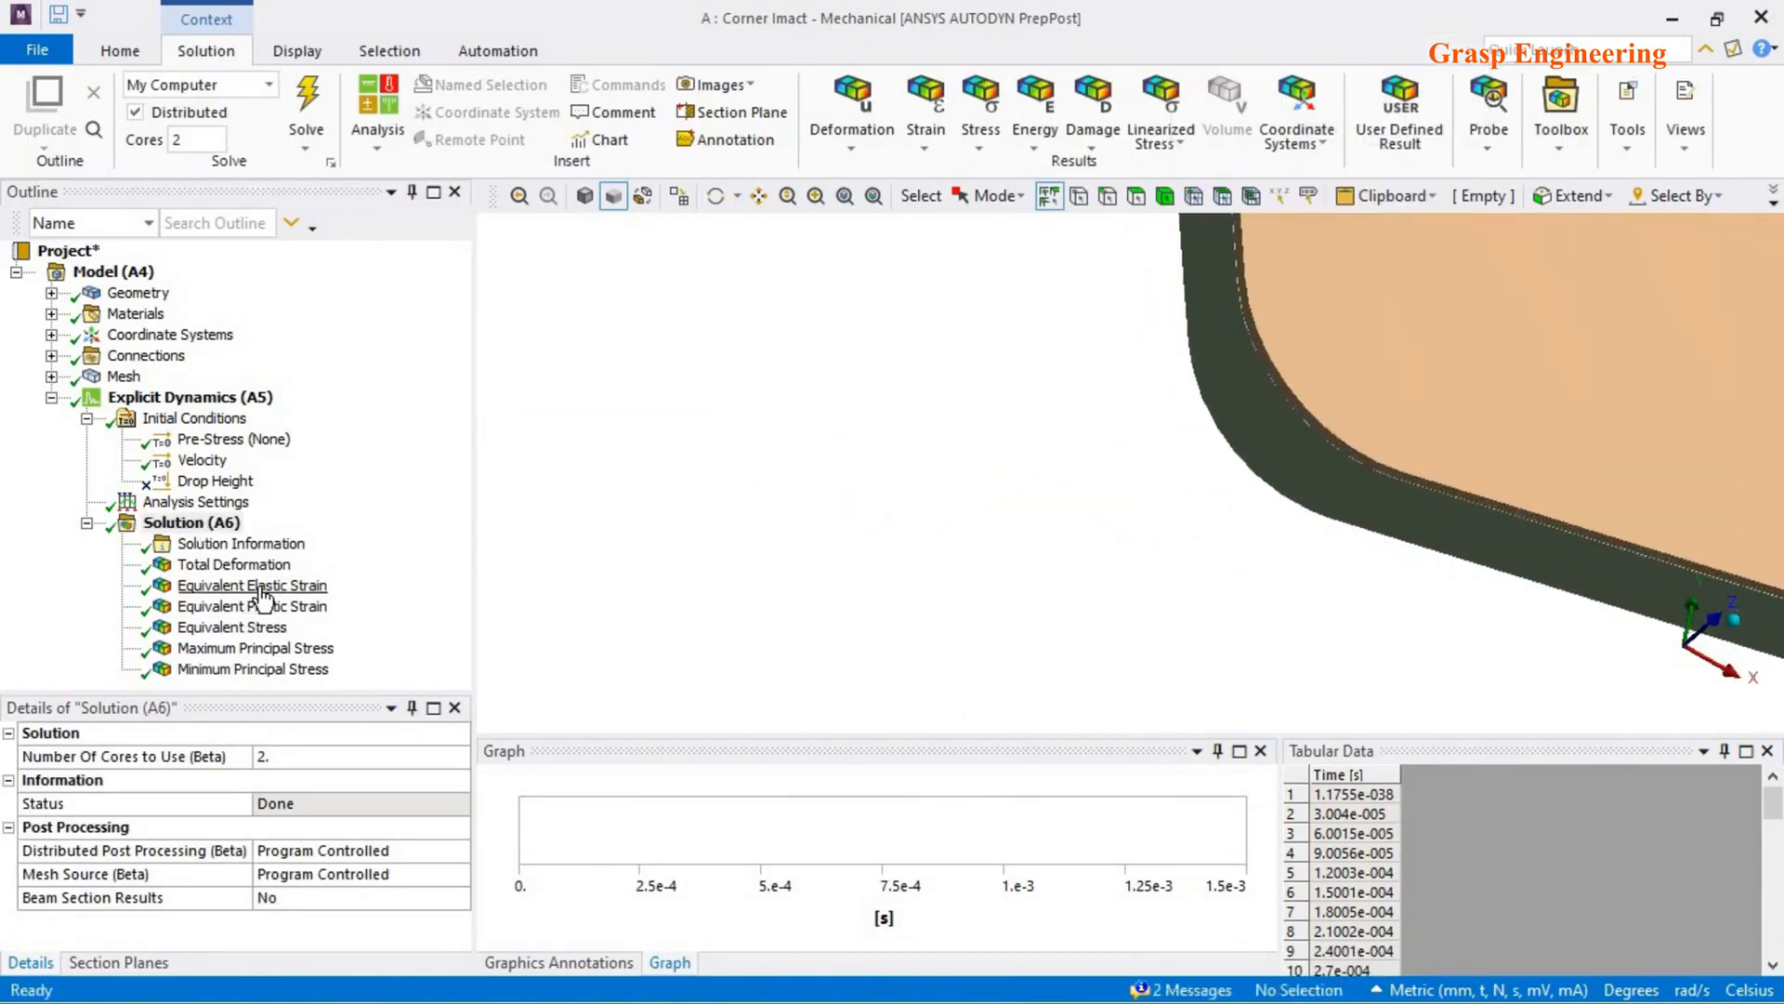
{"action": "left_click", "coordinate": [252, 585]}
{"action": "middle_click_drag", "start_coordinate": [1275, 437], "coordinate": [1059, 501]}
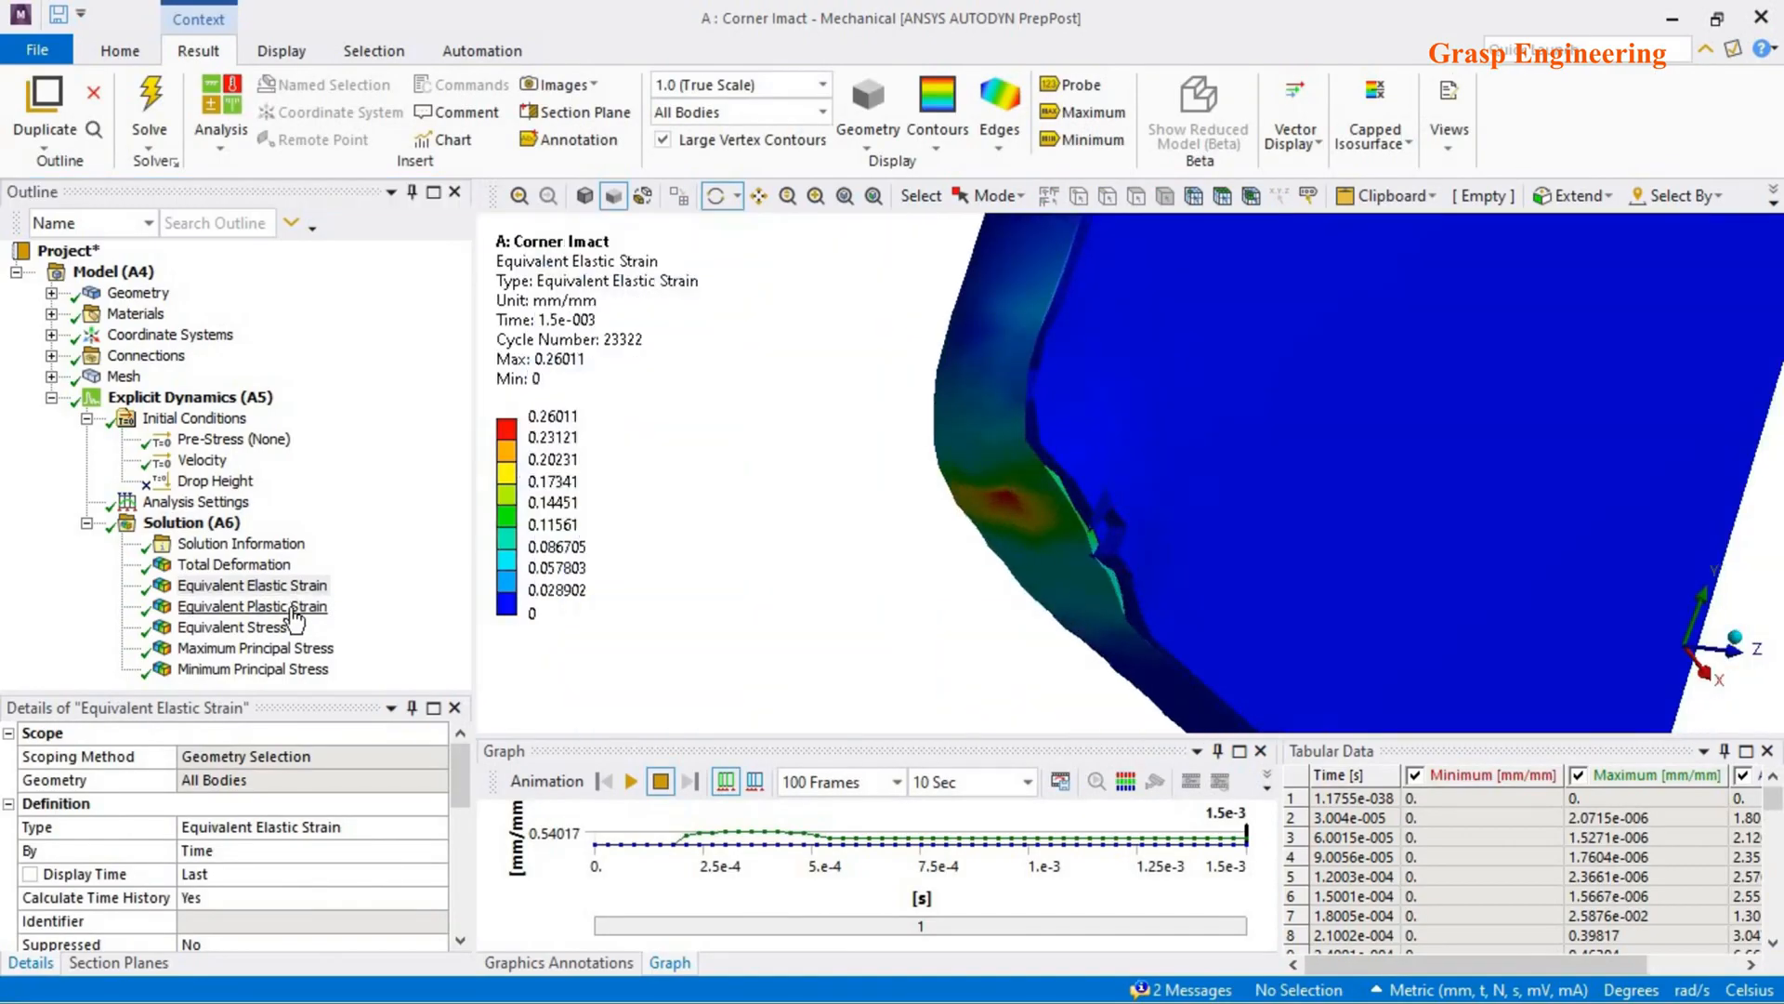
- Examine the Equivalent Plastic Strain and Equivalent Stress results at the phone's impacted corner
{"action": "left_click", "coordinate": [294, 610]}
{"action": "middle_click_drag", "start_coordinate": [1167, 518], "coordinate": [906, 571]}
{"action": "left_click", "coordinate": [232, 627]}
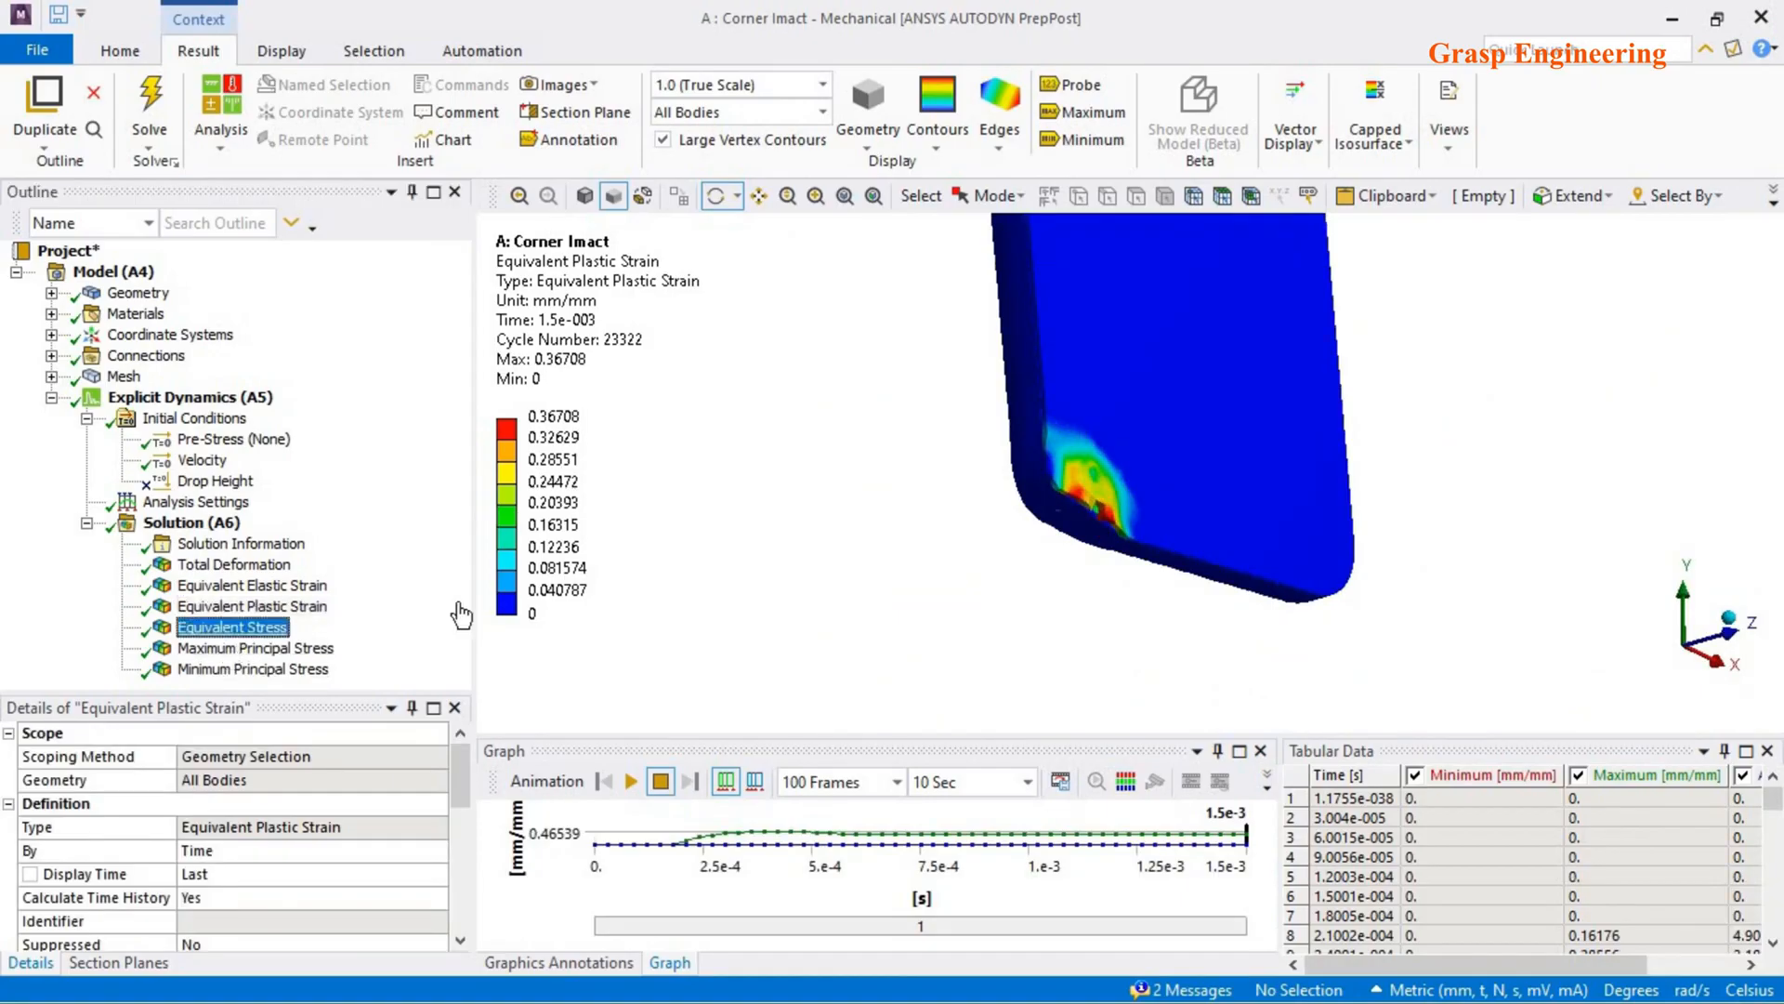
{"action": "middle_click_drag", "start_coordinate": [1180, 505], "coordinate": [1060, 516]}
- Hide the phone's front body, display Equivalent Stress and adjust its legend to the visible bodies
{"action": "left_click", "coordinate": [191, 523]}
{"action": "left_click", "coordinate": [1238, 391]}
{"action": "right_click", "coordinate": [1238, 390]}
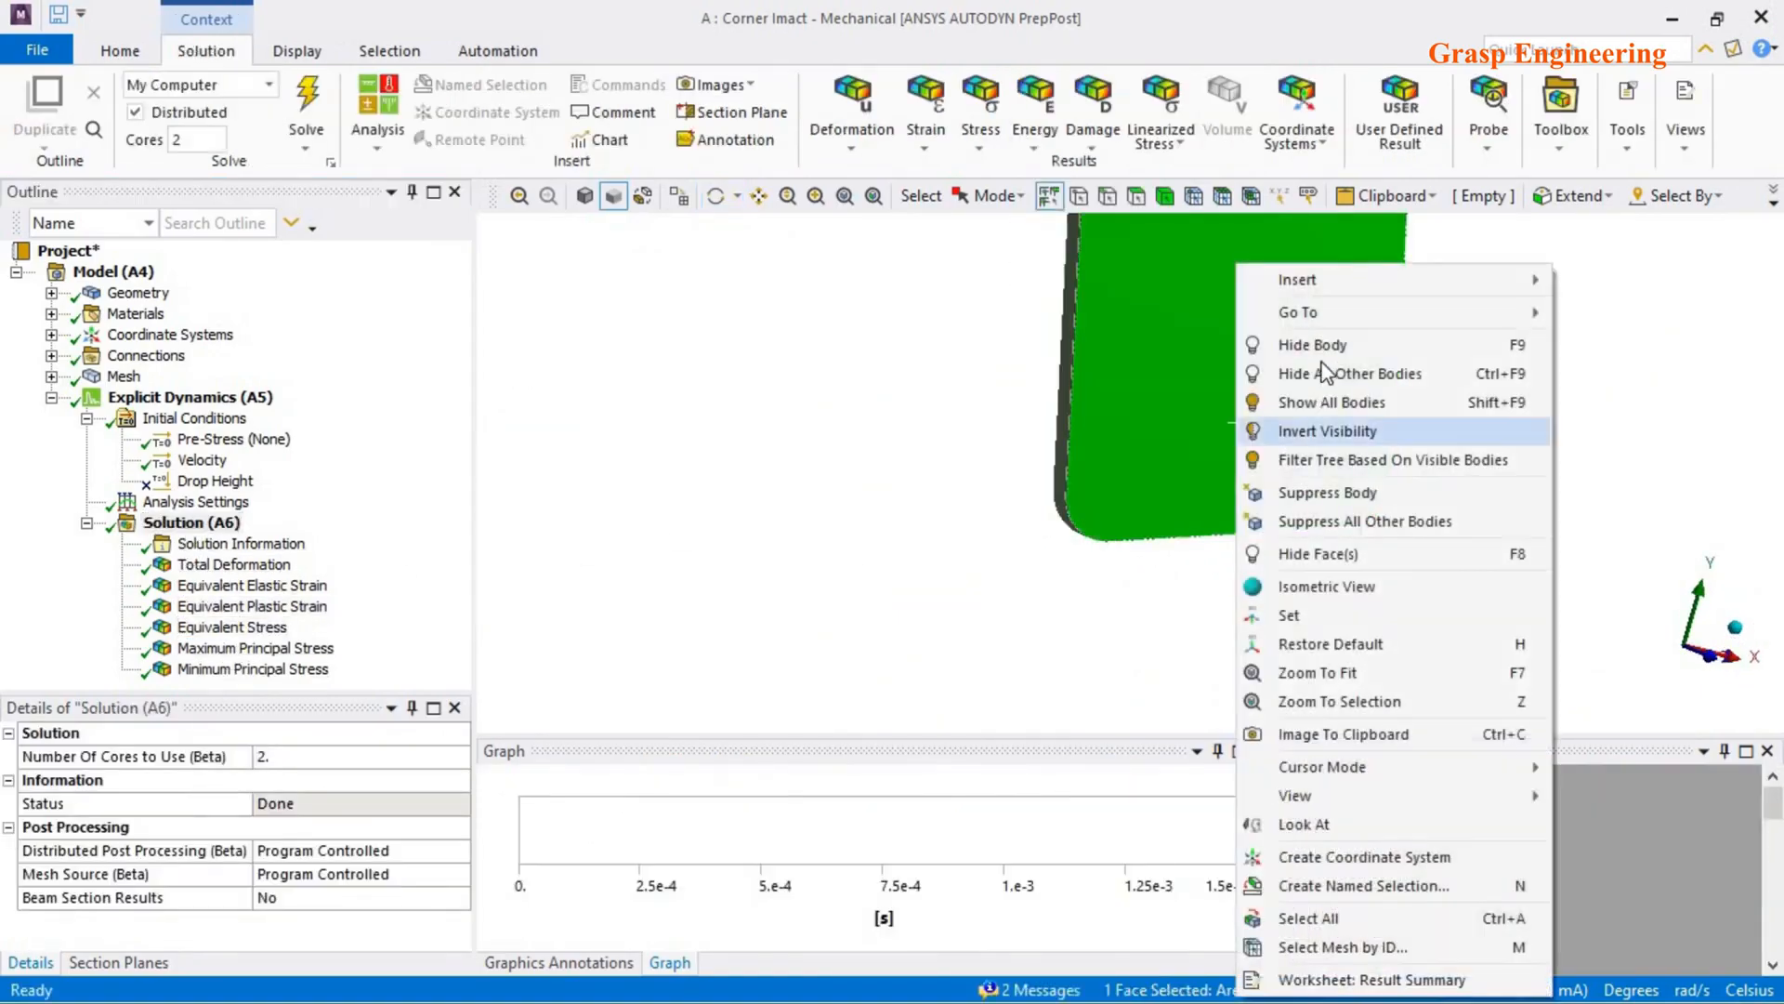
{"action": "left_click", "coordinate": [232, 627]}
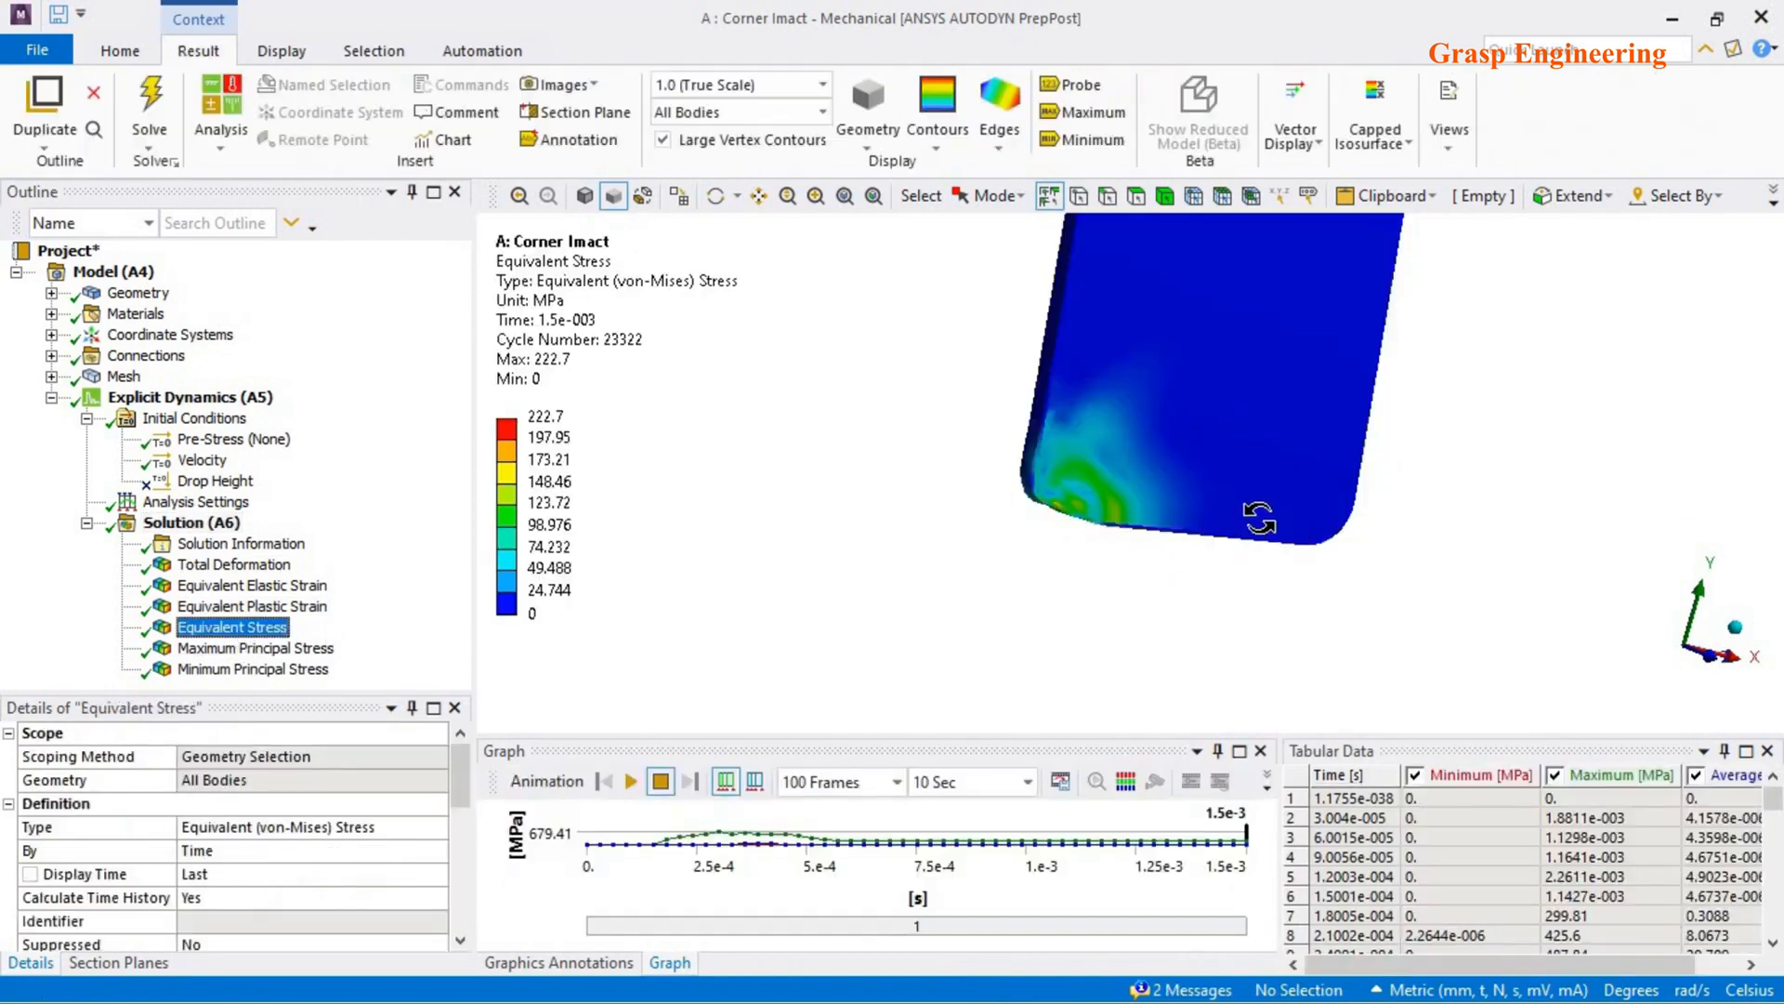
{"action": "middle_click_drag", "start_coordinate": [1259, 518], "coordinate": [616, 350]}
{"action": "right_click", "coordinate": [591, 313]}
{"action": "left_click", "coordinate": [697, 768]}
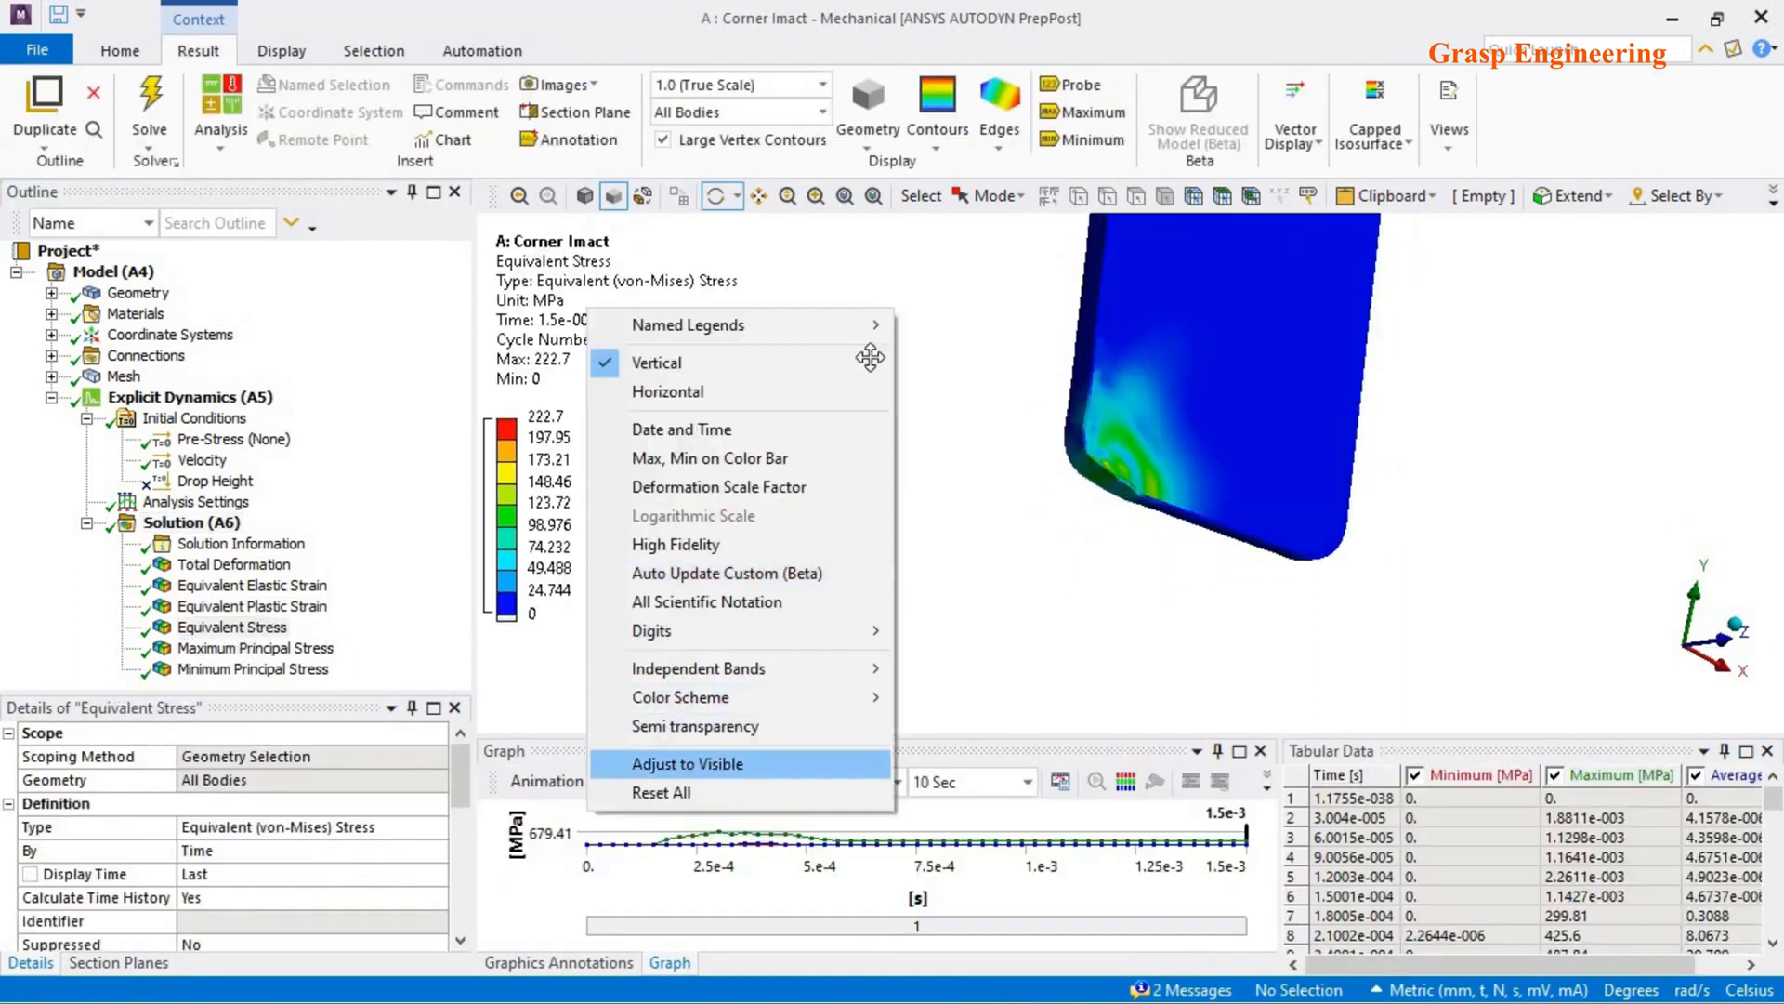
- Probe the Equivalent Stress at three points of the impacted corner, including the red high-stress spot at the edge
{"action": "left_click", "coordinate": [1074, 84]}
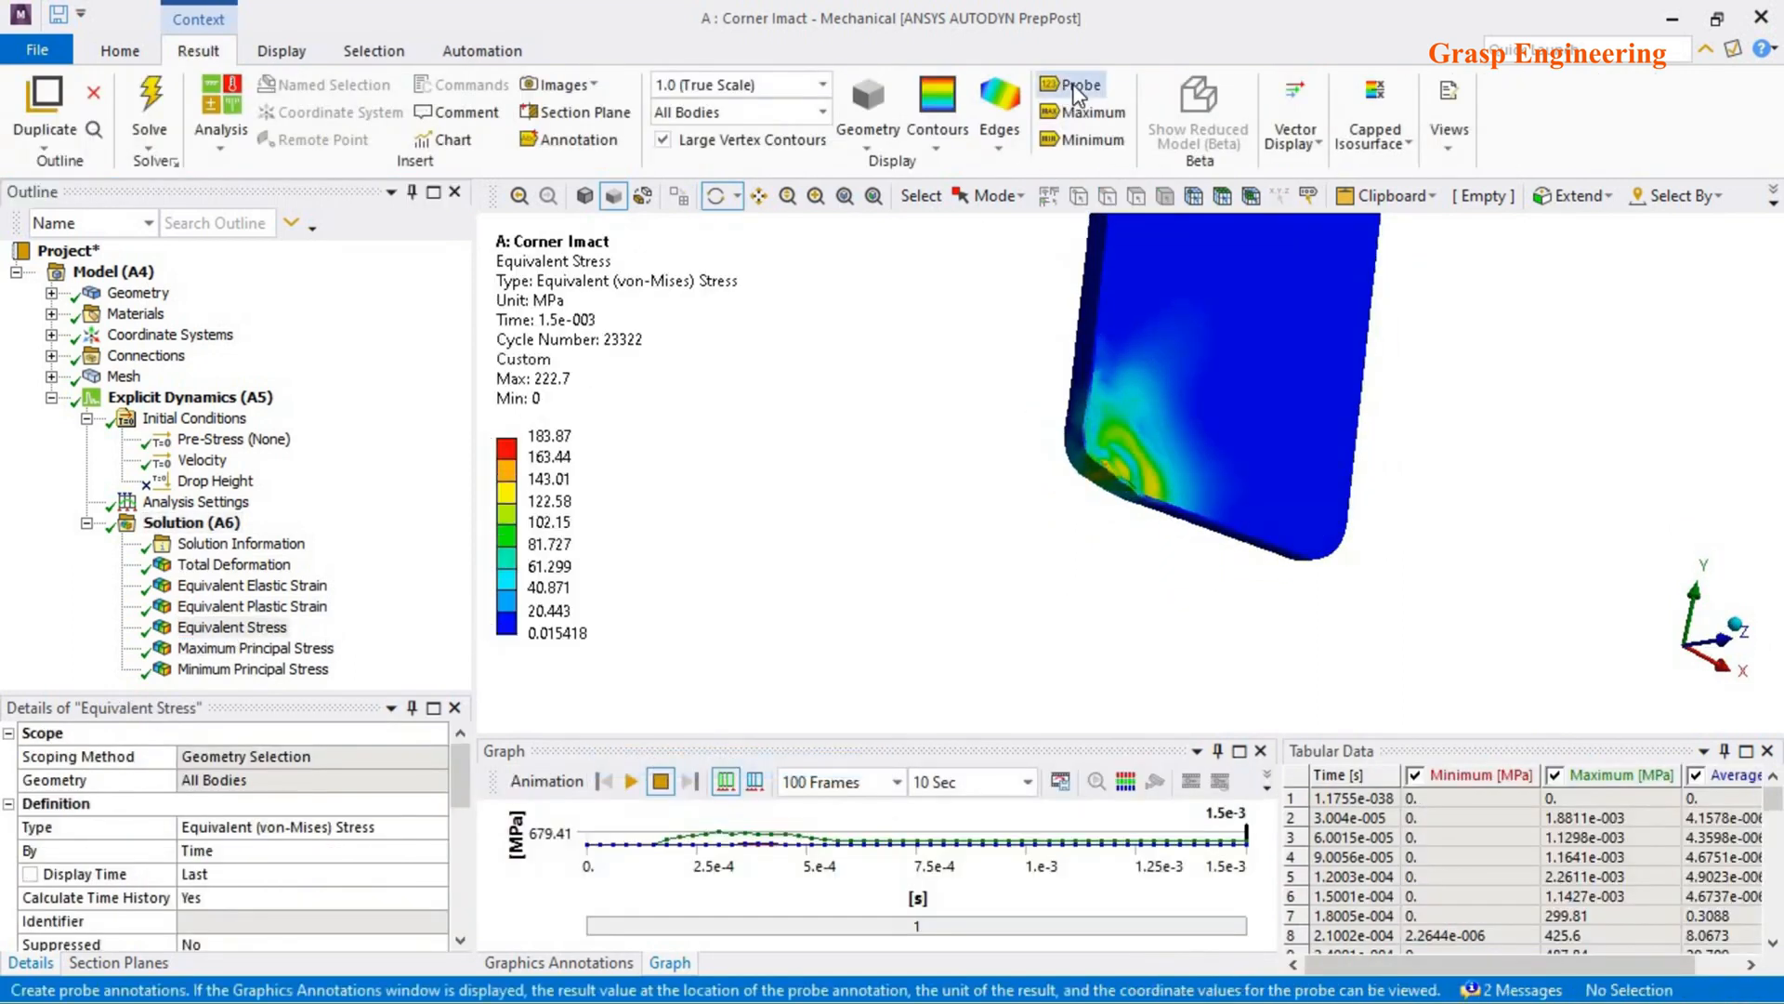
{"action": "left_click", "coordinate": [1121, 470]}
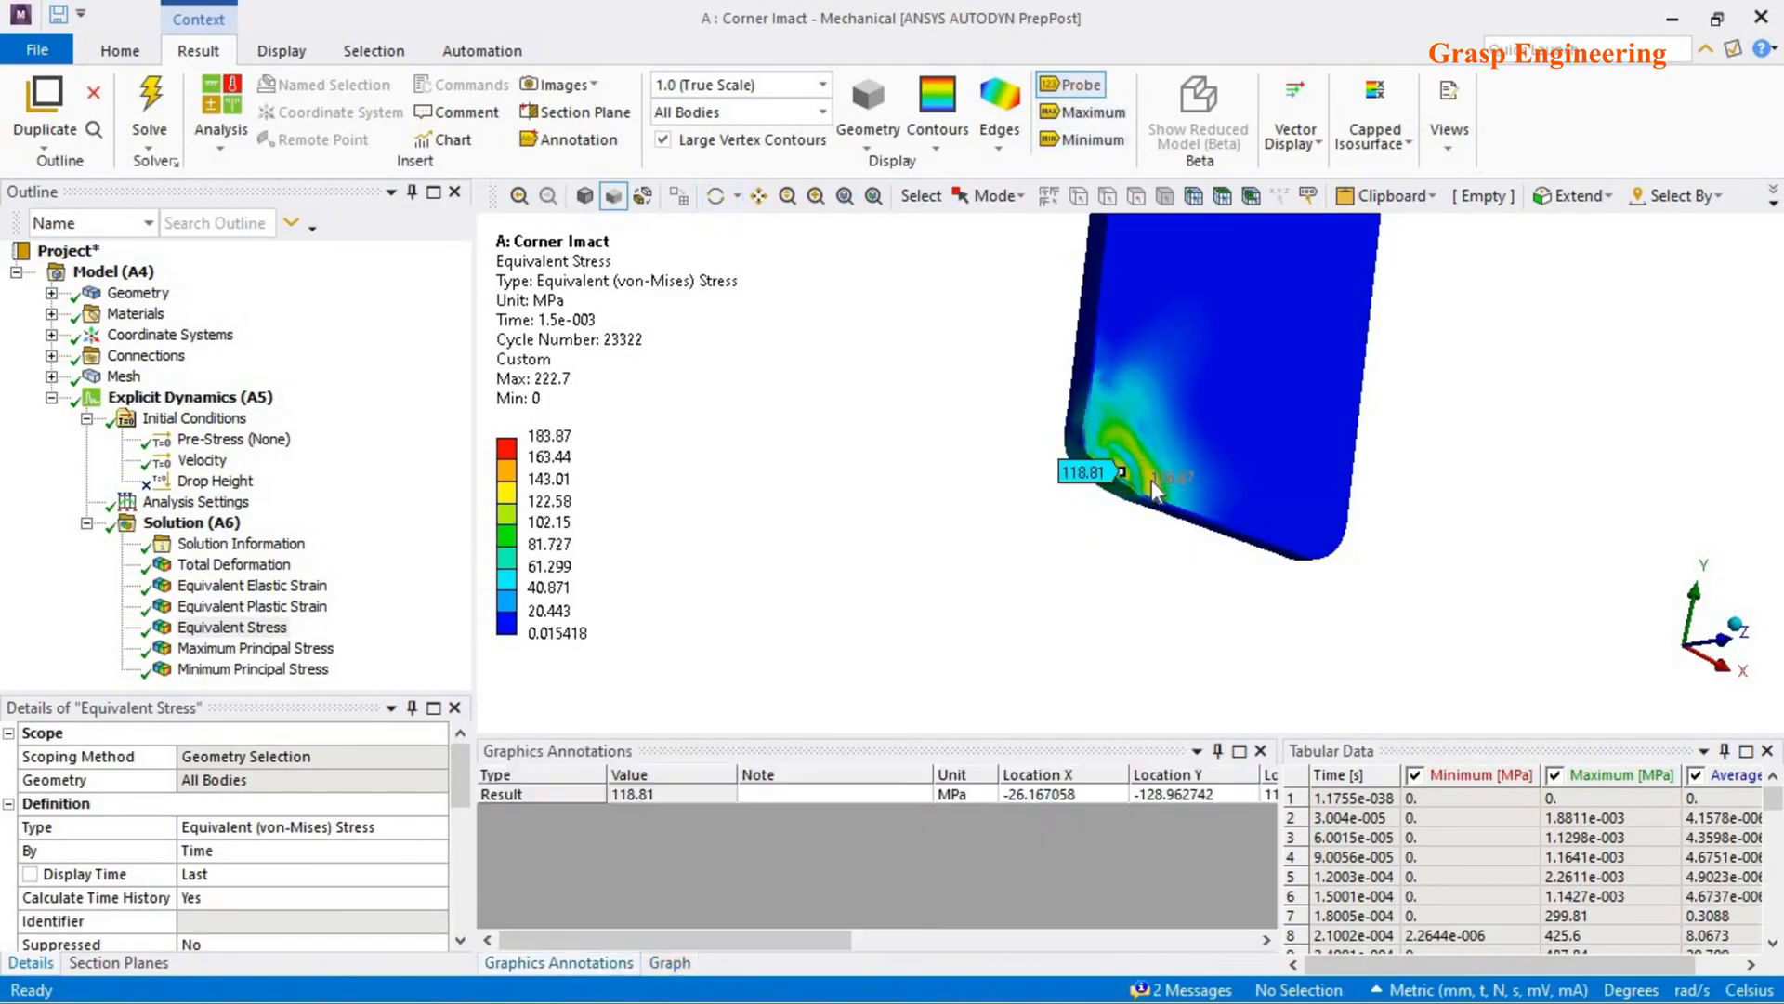
{"action": "left_click", "coordinate": [1152, 479]}
{"action": "scroll", "coordinate": [1143, 478], "scroll_direction": "up", "scroll_amount": 5}
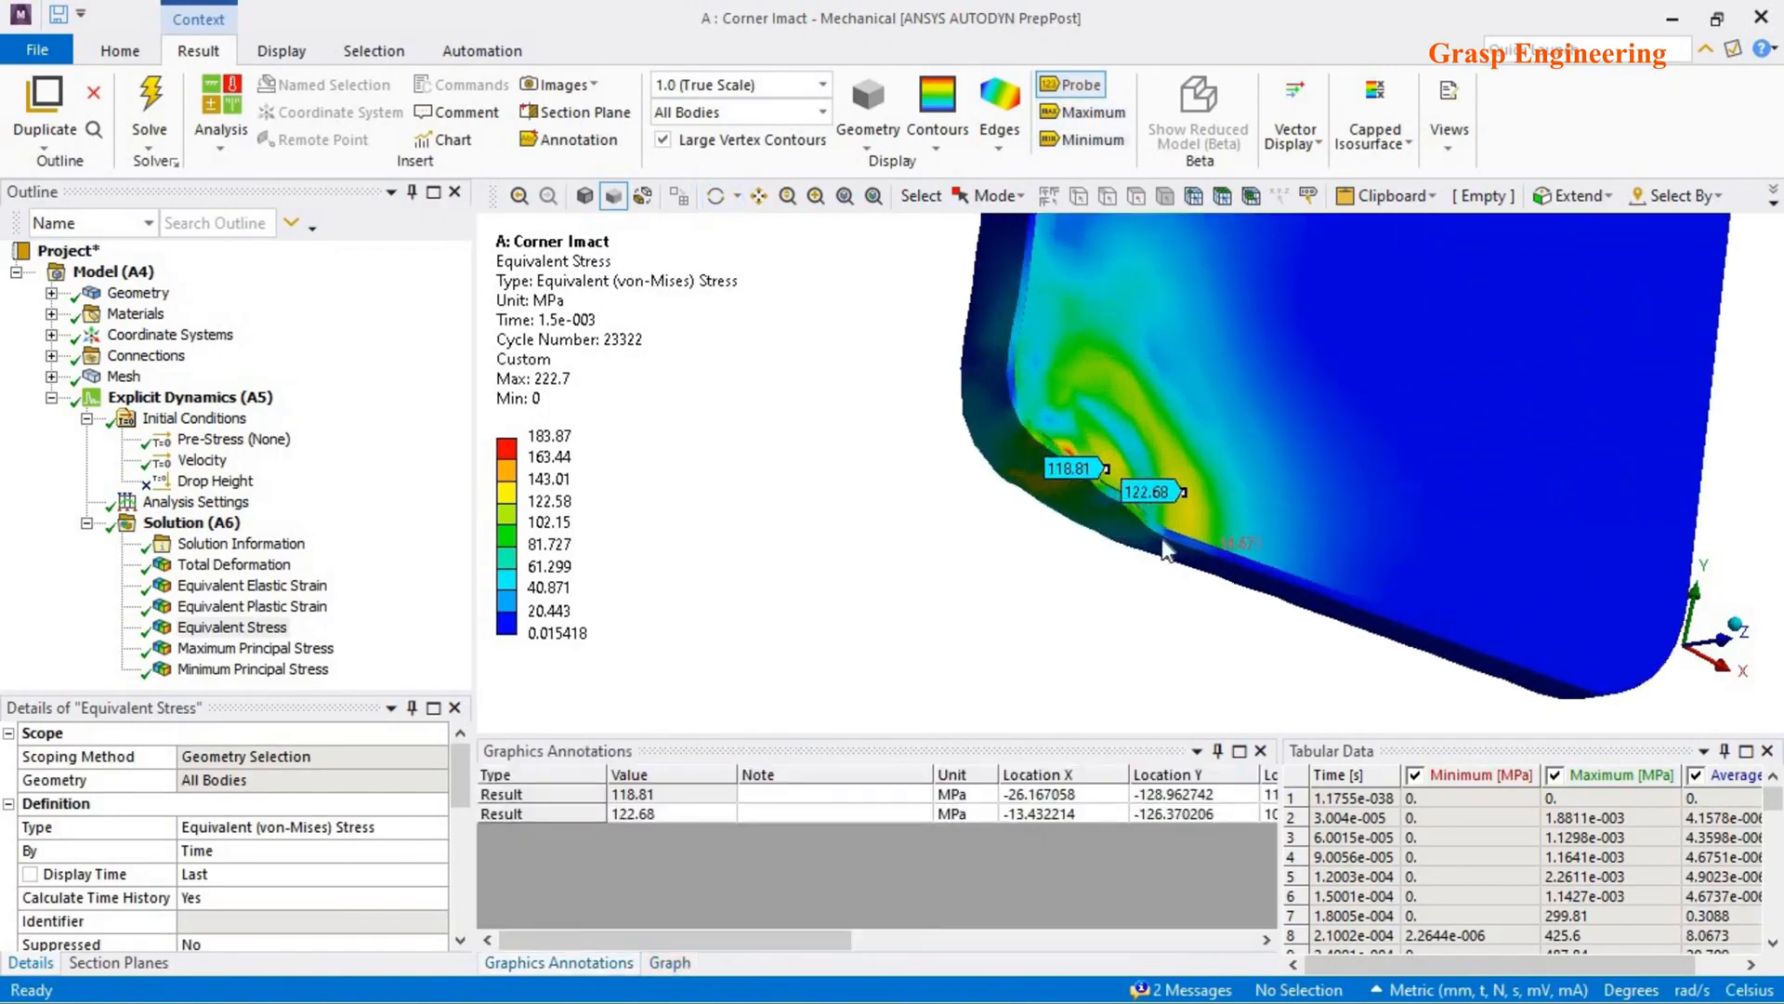
{"action": "scroll", "coordinate": [1043, 487], "scroll_direction": "up", "scroll_amount": 8}
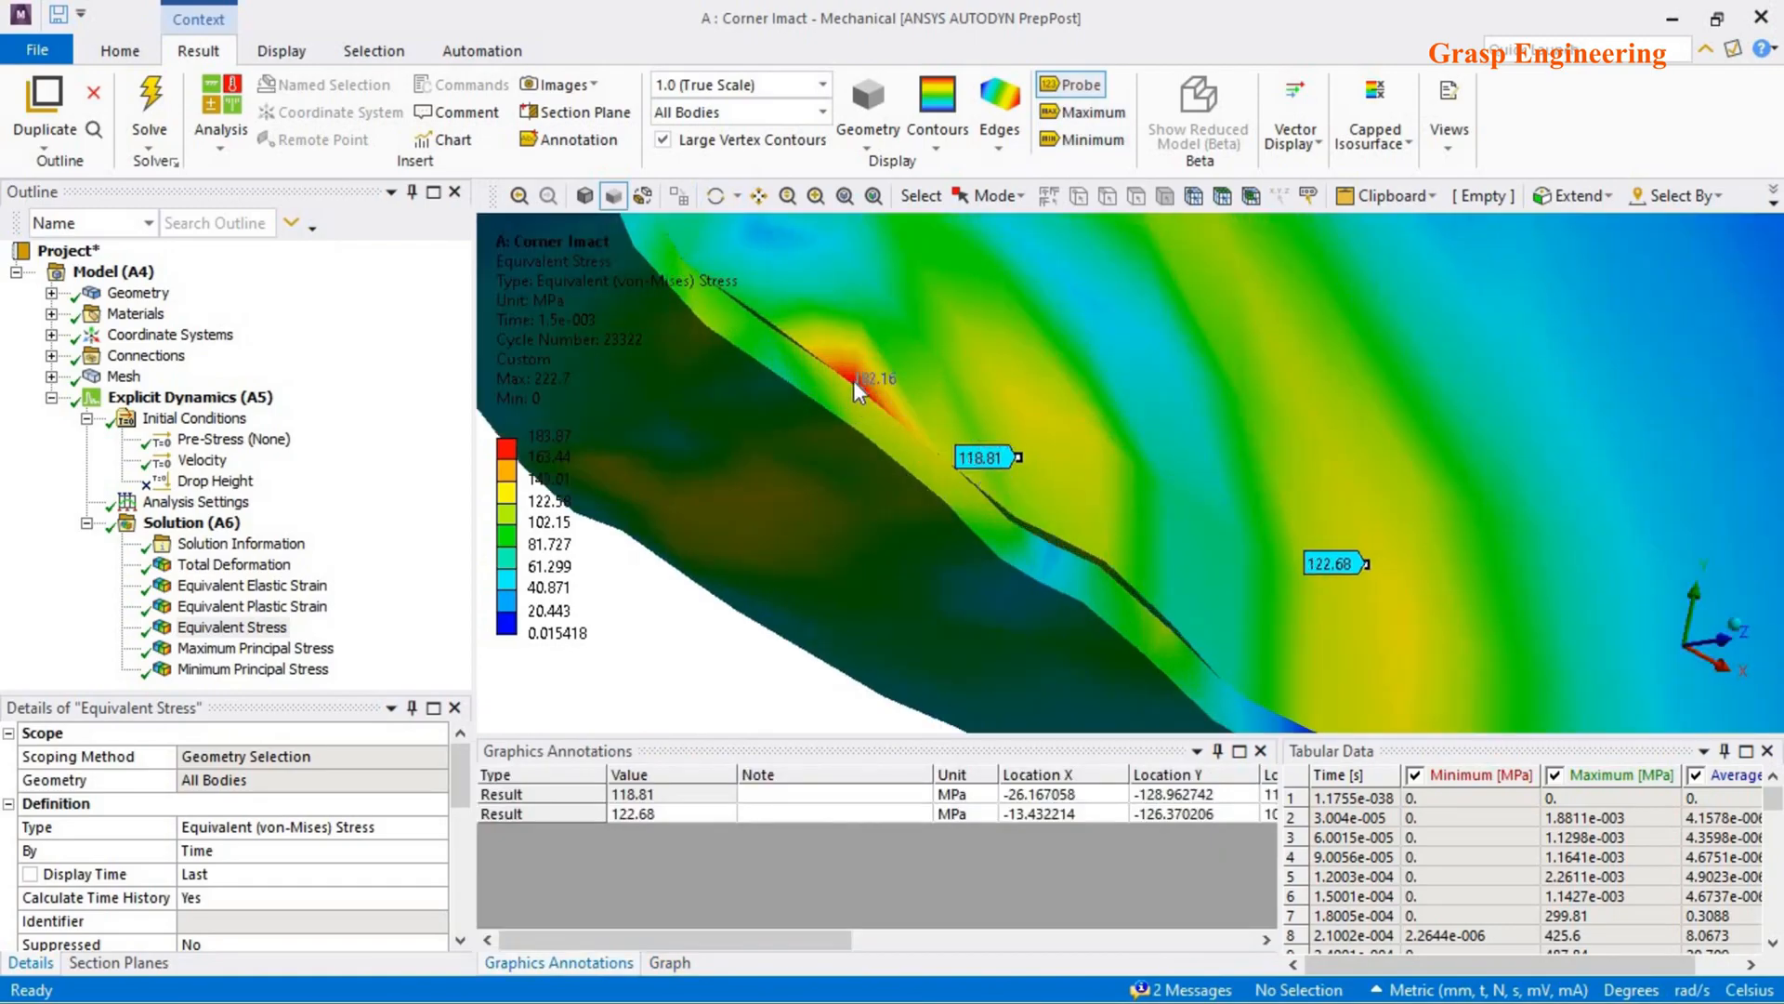
{"action": "left_click", "coordinate": [853, 381]}
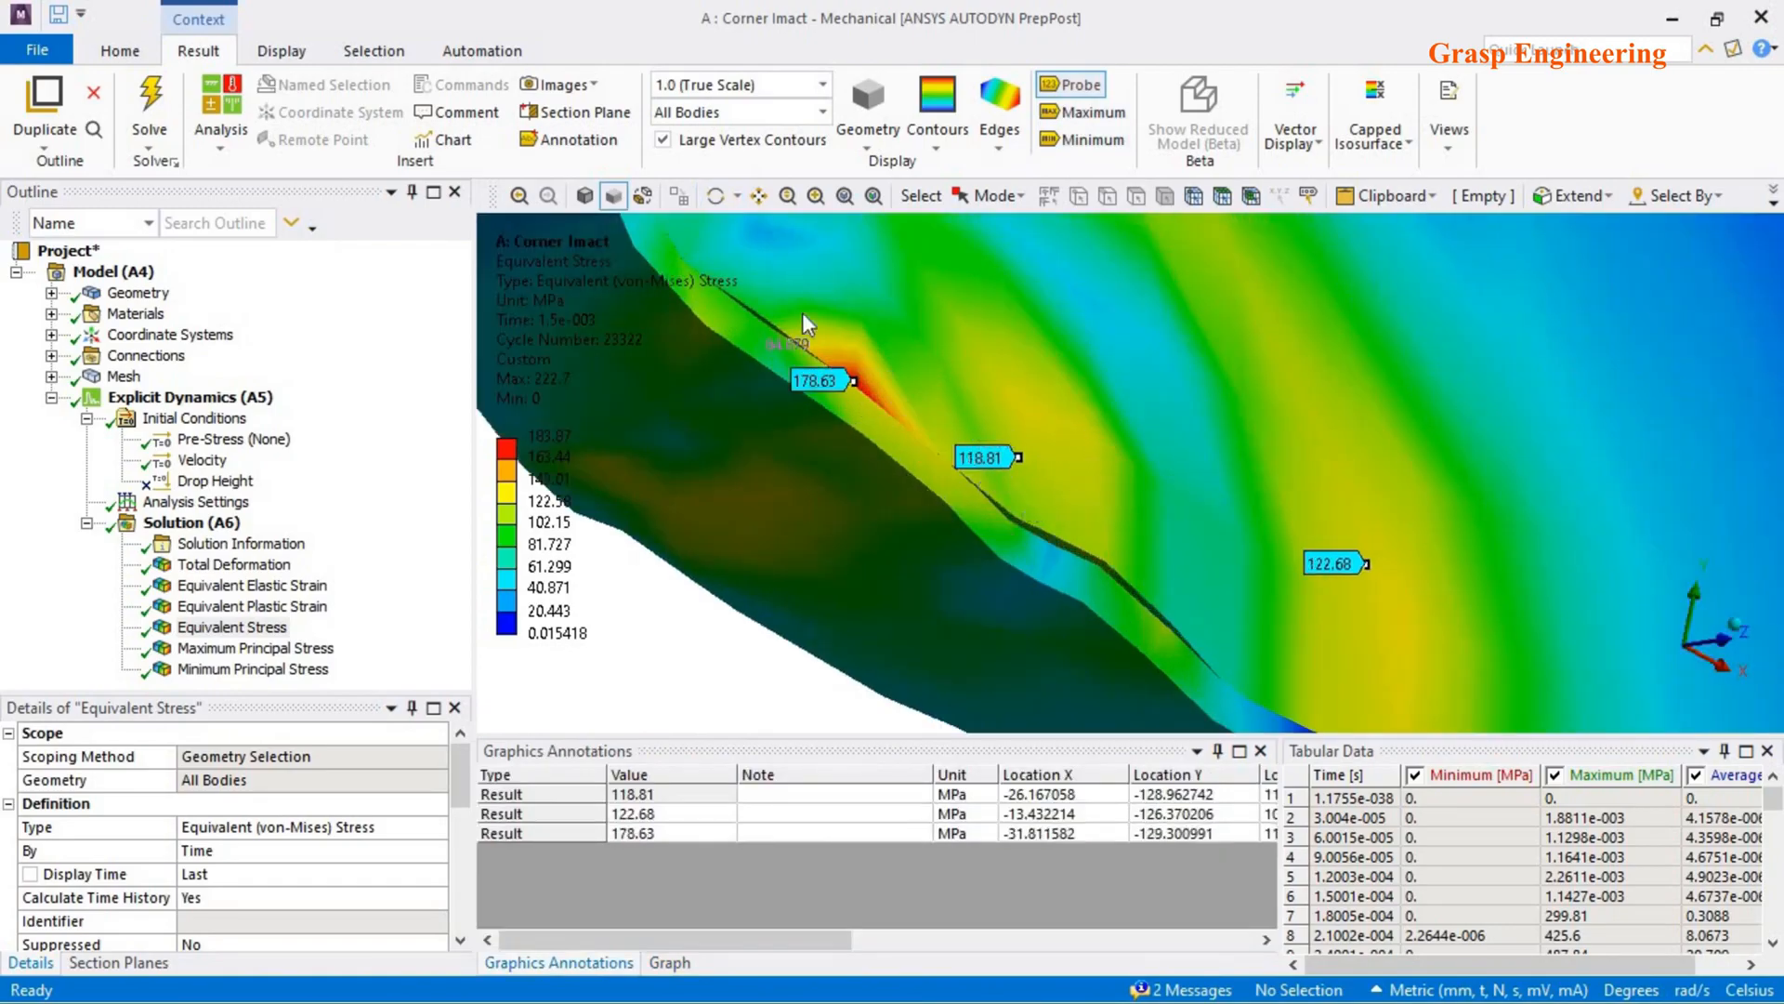
- Display Maximum Principal Stress with its maximum location labelled on the phone, and bring up Minimum Principal Stress
{"action": "left_click", "coordinate": [233, 650]}
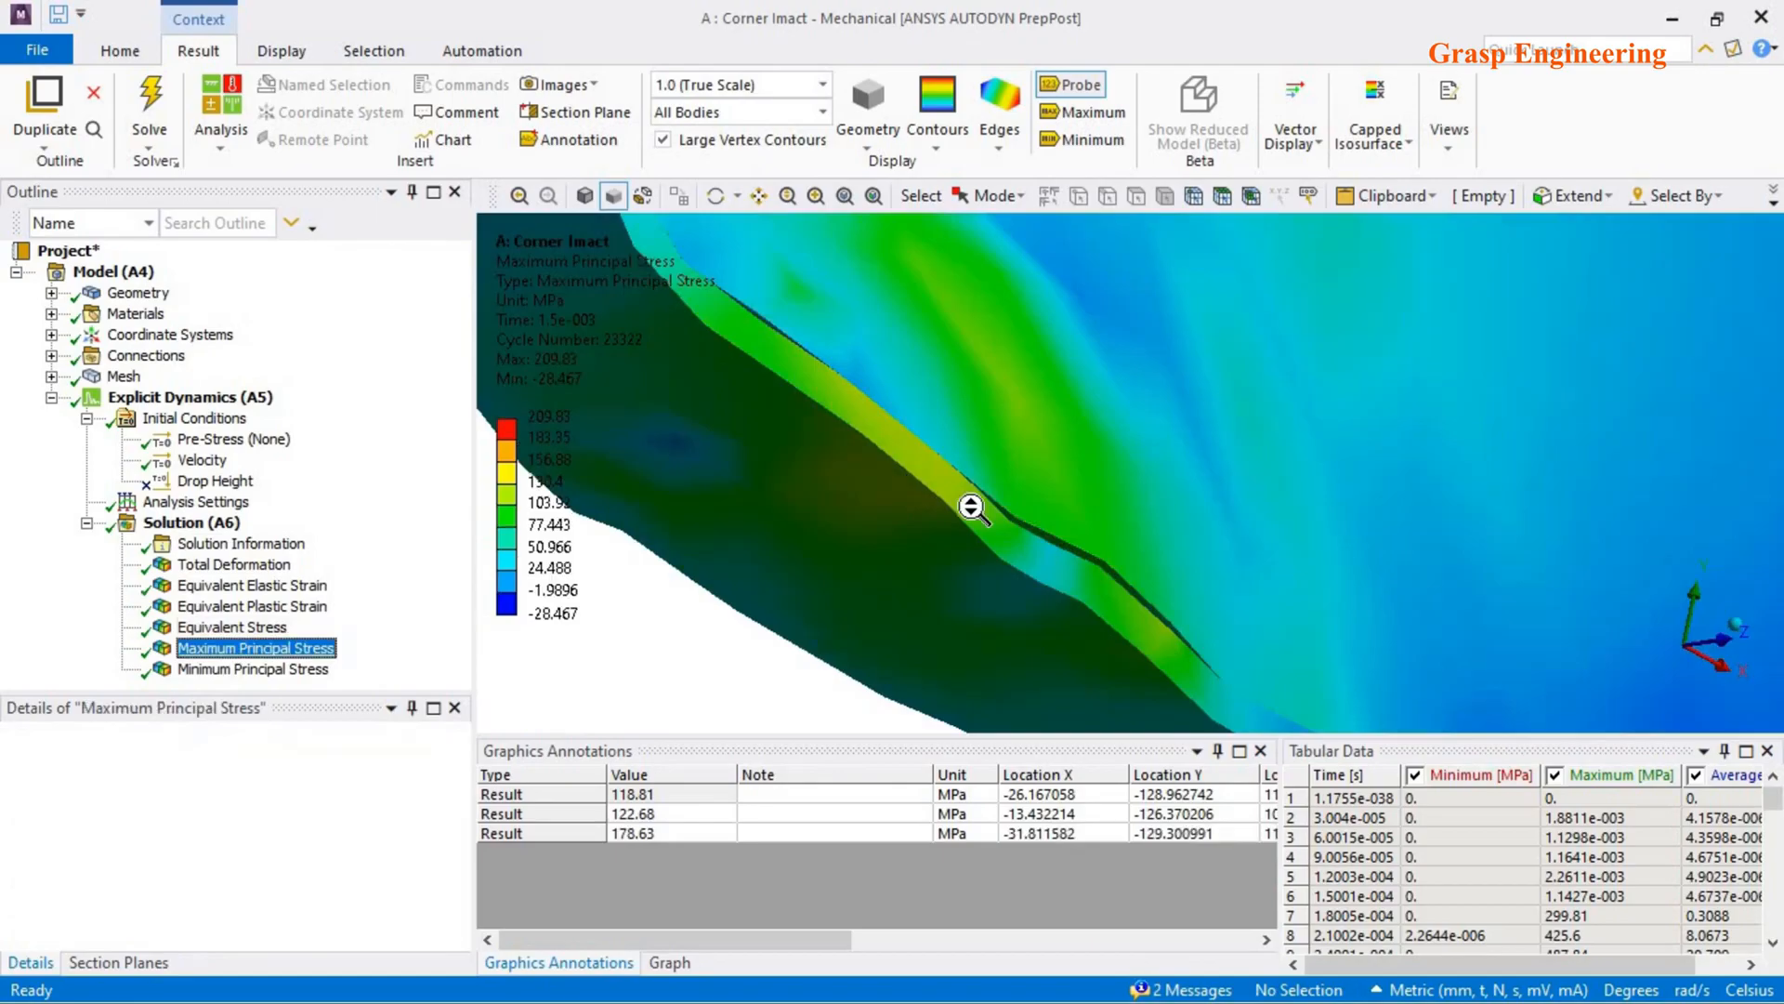
{"action": "scroll", "coordinate": [554, 454], "scroll_direction": "down", "scroll_amount": 5}
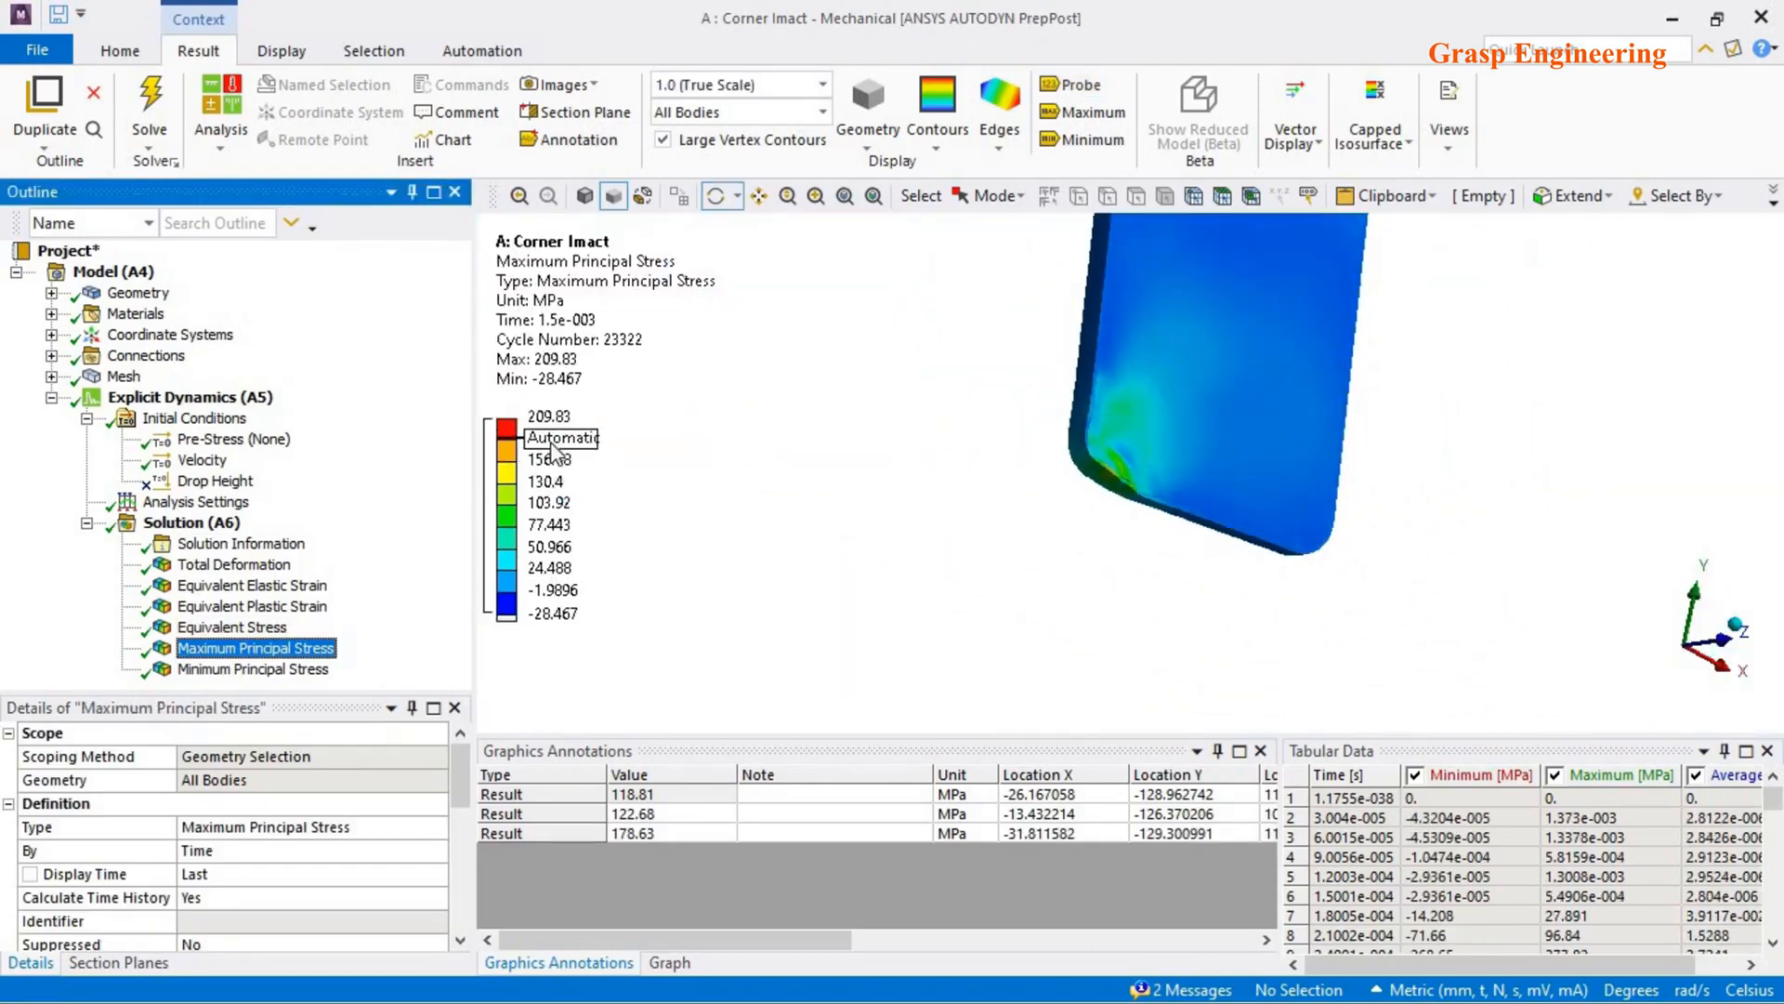
{"action": "left_click_drag", "start_coordinate": [1213, 491], "coordinate": [1135, 244]}
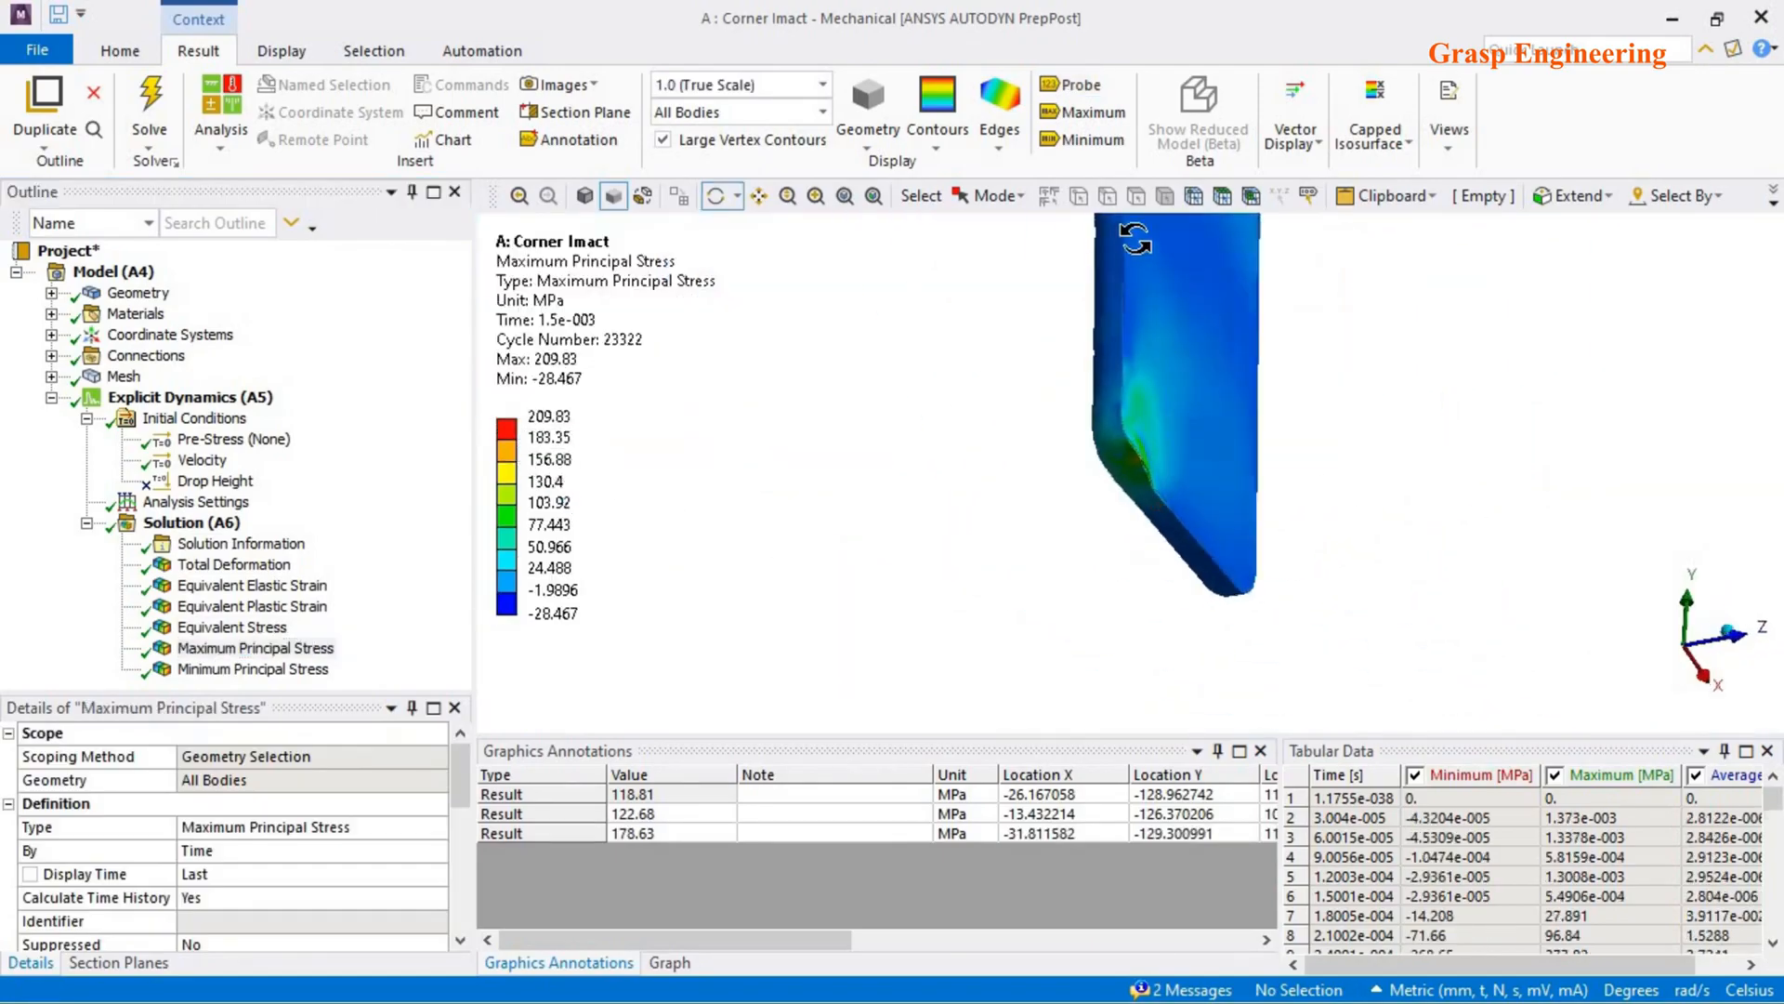
{"action": "left_click", "coordinate": [1096, 119]}
{"action": "left_click_drag", "start_coordinate": [1129, 372], "coordinate": [546, 657]}
{"action": "left_click", "coordinate": [279, 669]}
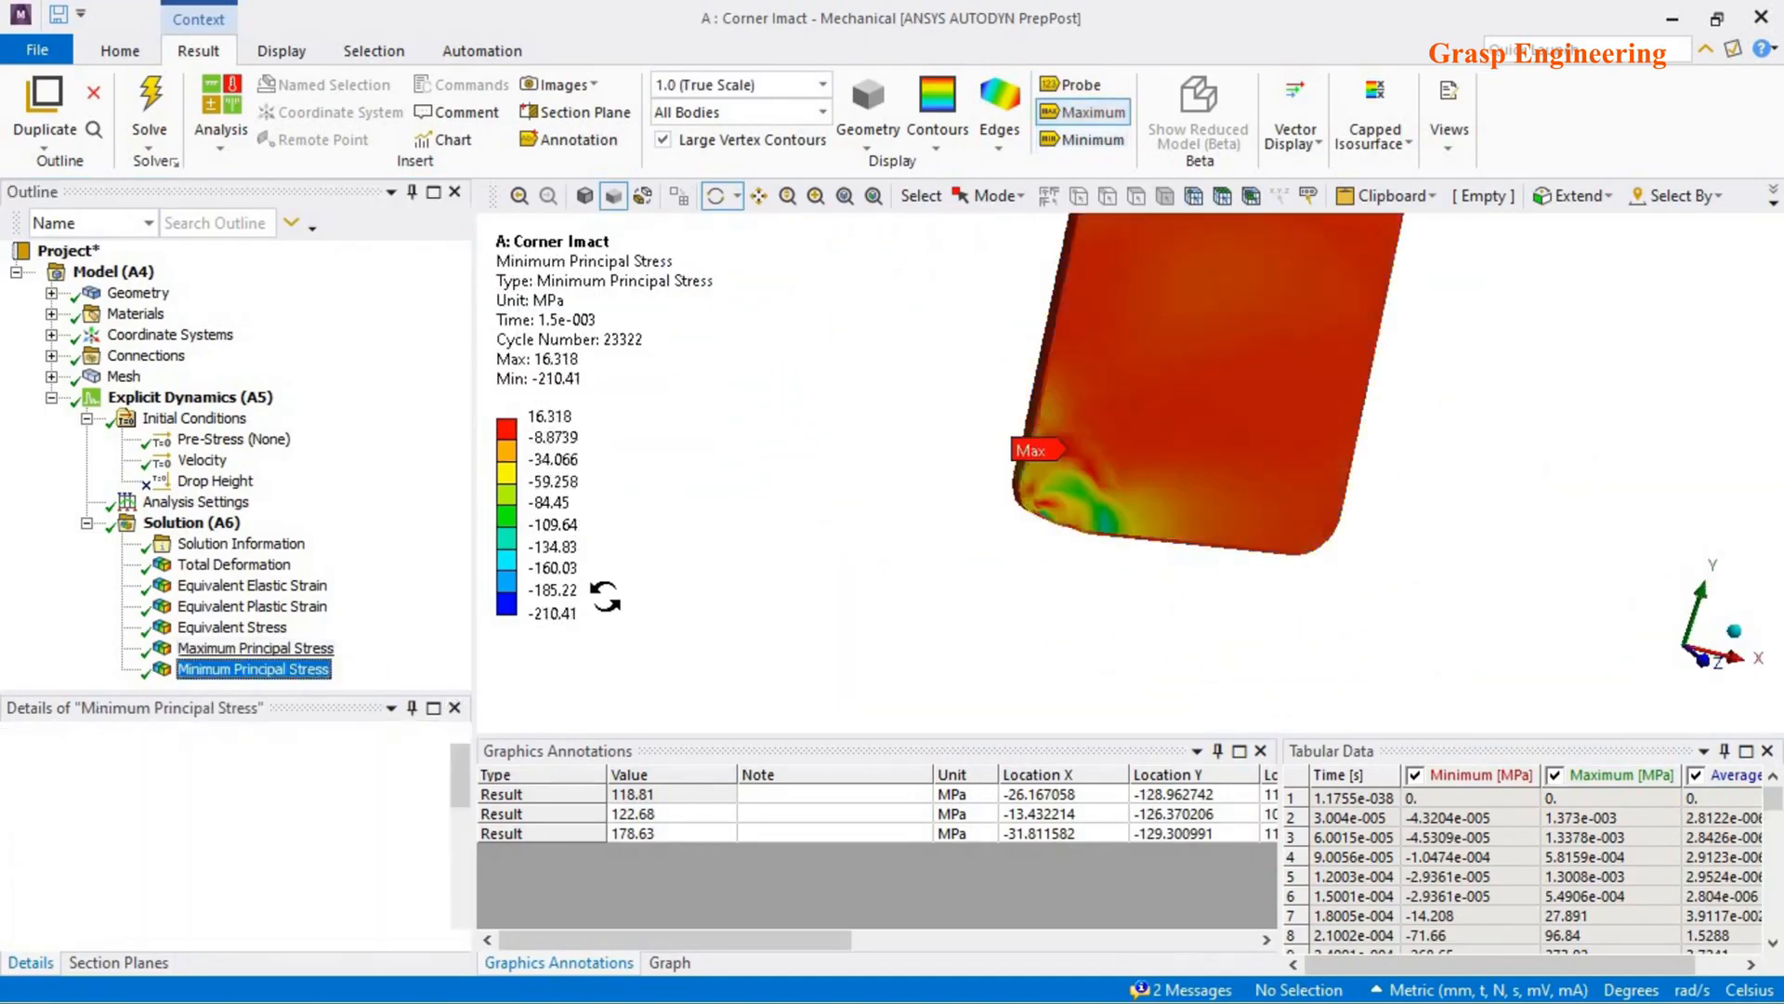
- Hide another phone body from the solution view and turn the remaining model to its rear side
{"action": "left_click", "coordinate": [223, 528]}
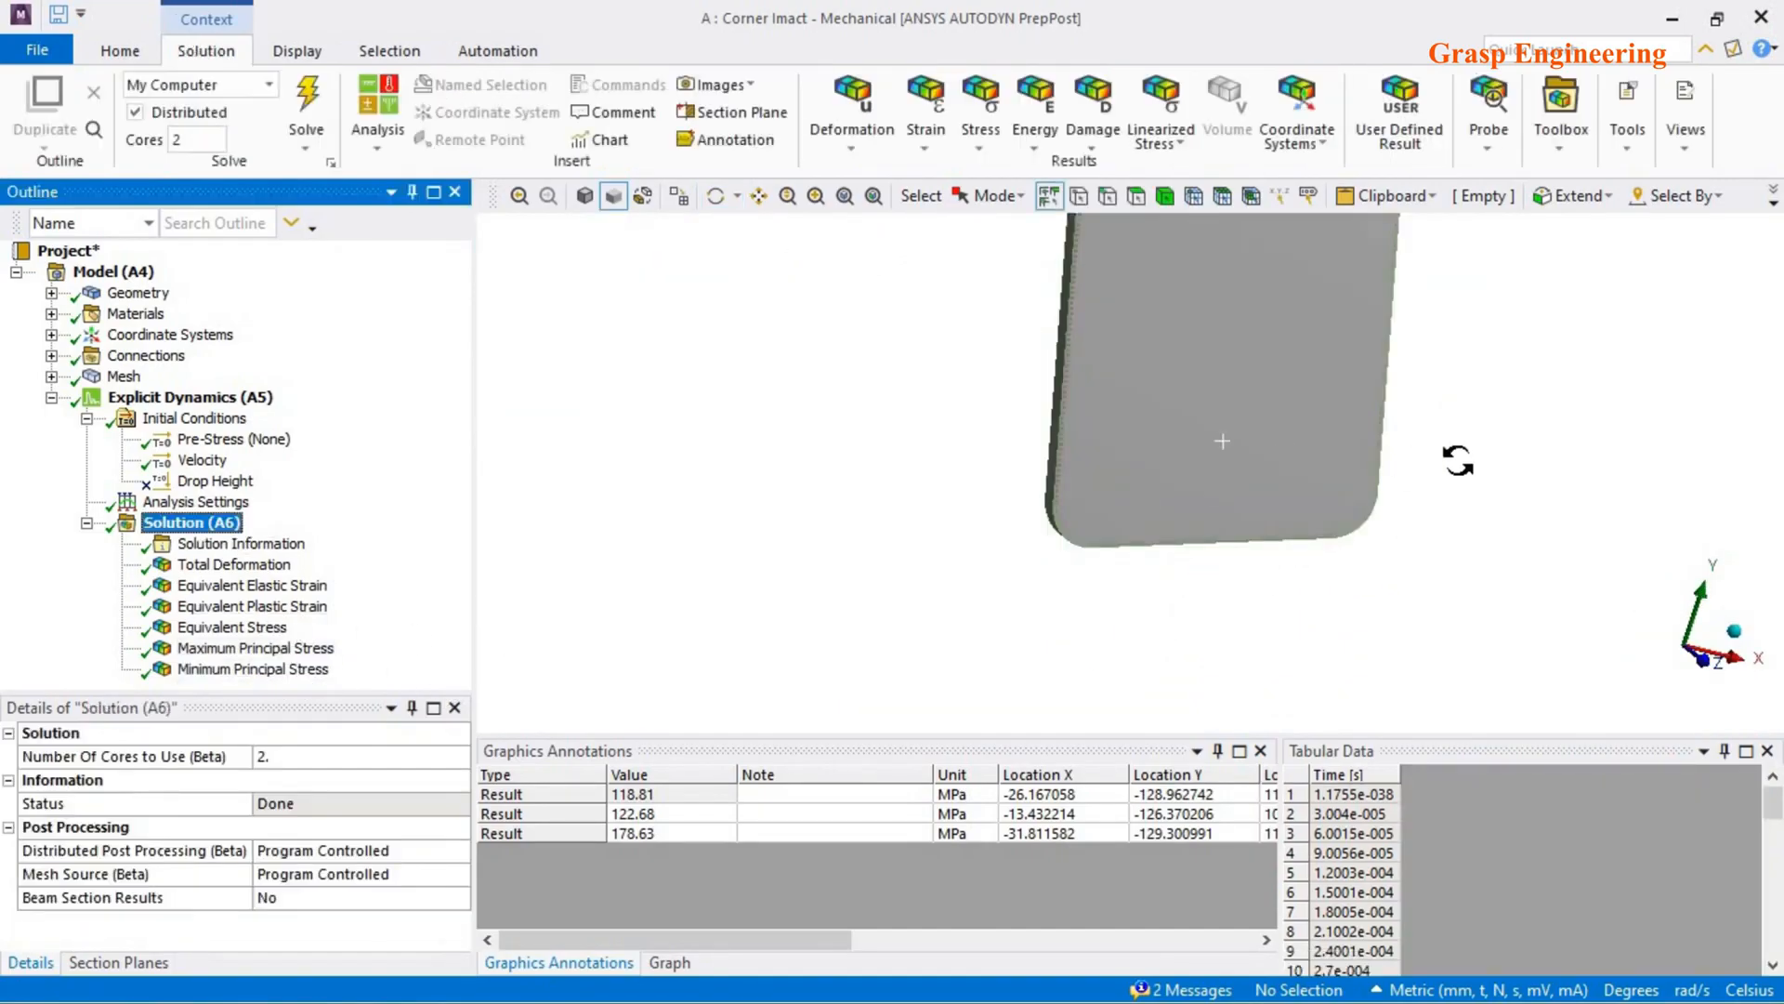
{"action": "left_click_drag", "start_coordinate": [1458, 458], "coordinate": [1197, 428]}
{"action": "right_click", "coordinate": [1197, 427]}
{"action": "left_click", "coordinate": [1252, 381]}
{"action": "middle_click_drag", "start_coordinate": [1245, 490], "coordinate": [1317, 532]}
- Examine the Maximum Principal Stress result and its labelled maximum location on the phone from several angles
{"action": "left_click", "coordinate": [255, 647]}
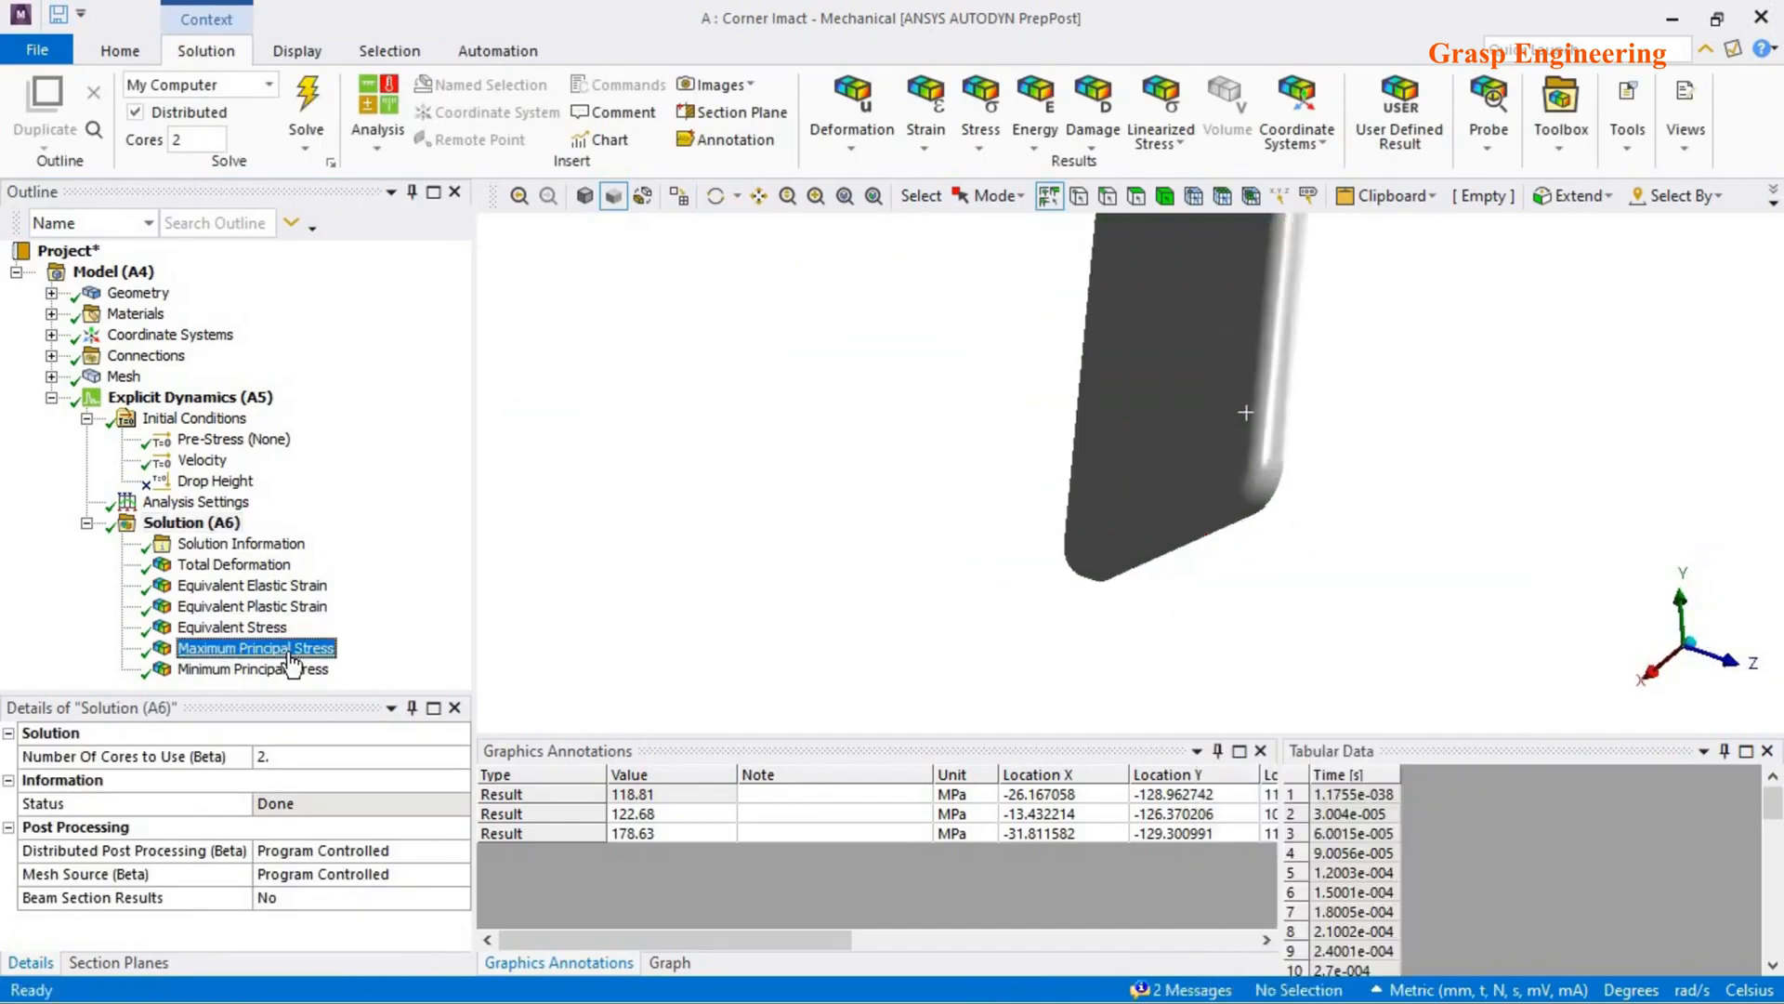
{"action": "scroll", "coordinate": [1338, 498], "scroll_direction": "up", "scroll_amount": 5}
{"action": "middle_click_drag", "start_coordinate": [1347, 467], "coordinate": [1284, 588]}
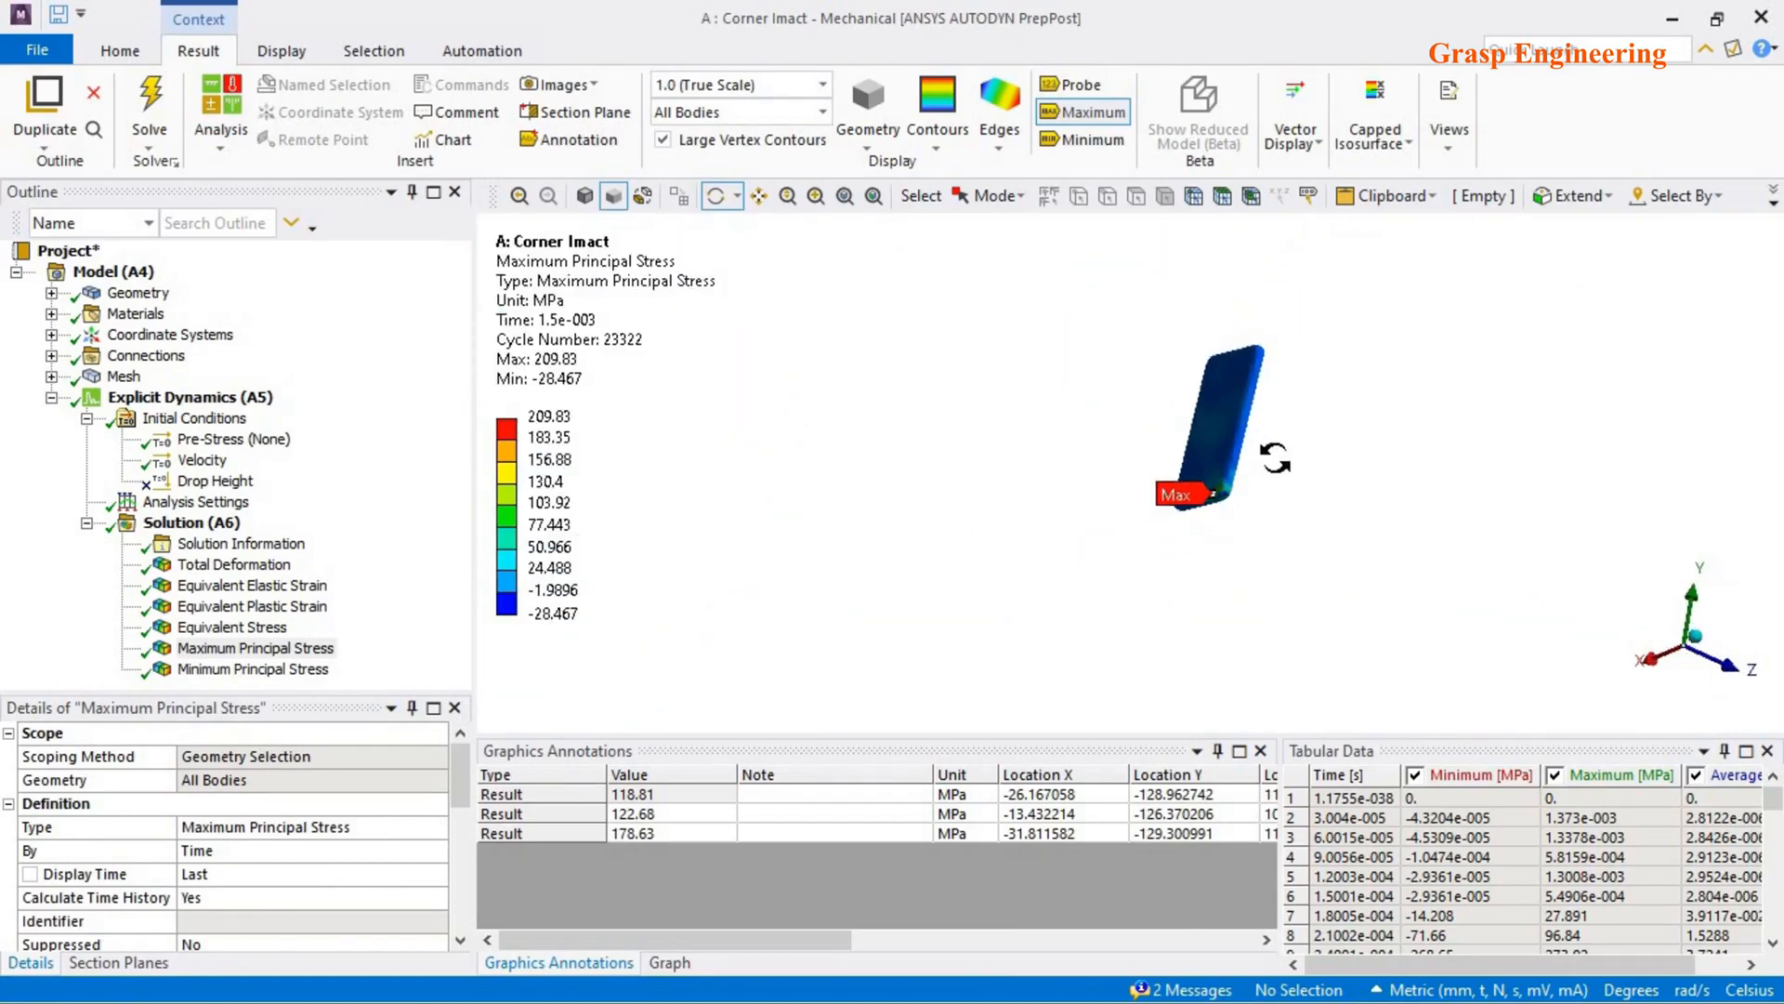
{"action": "middle_click_drag", "start_coordinate": [1147, 523], "coordinate": [1067, 549]}
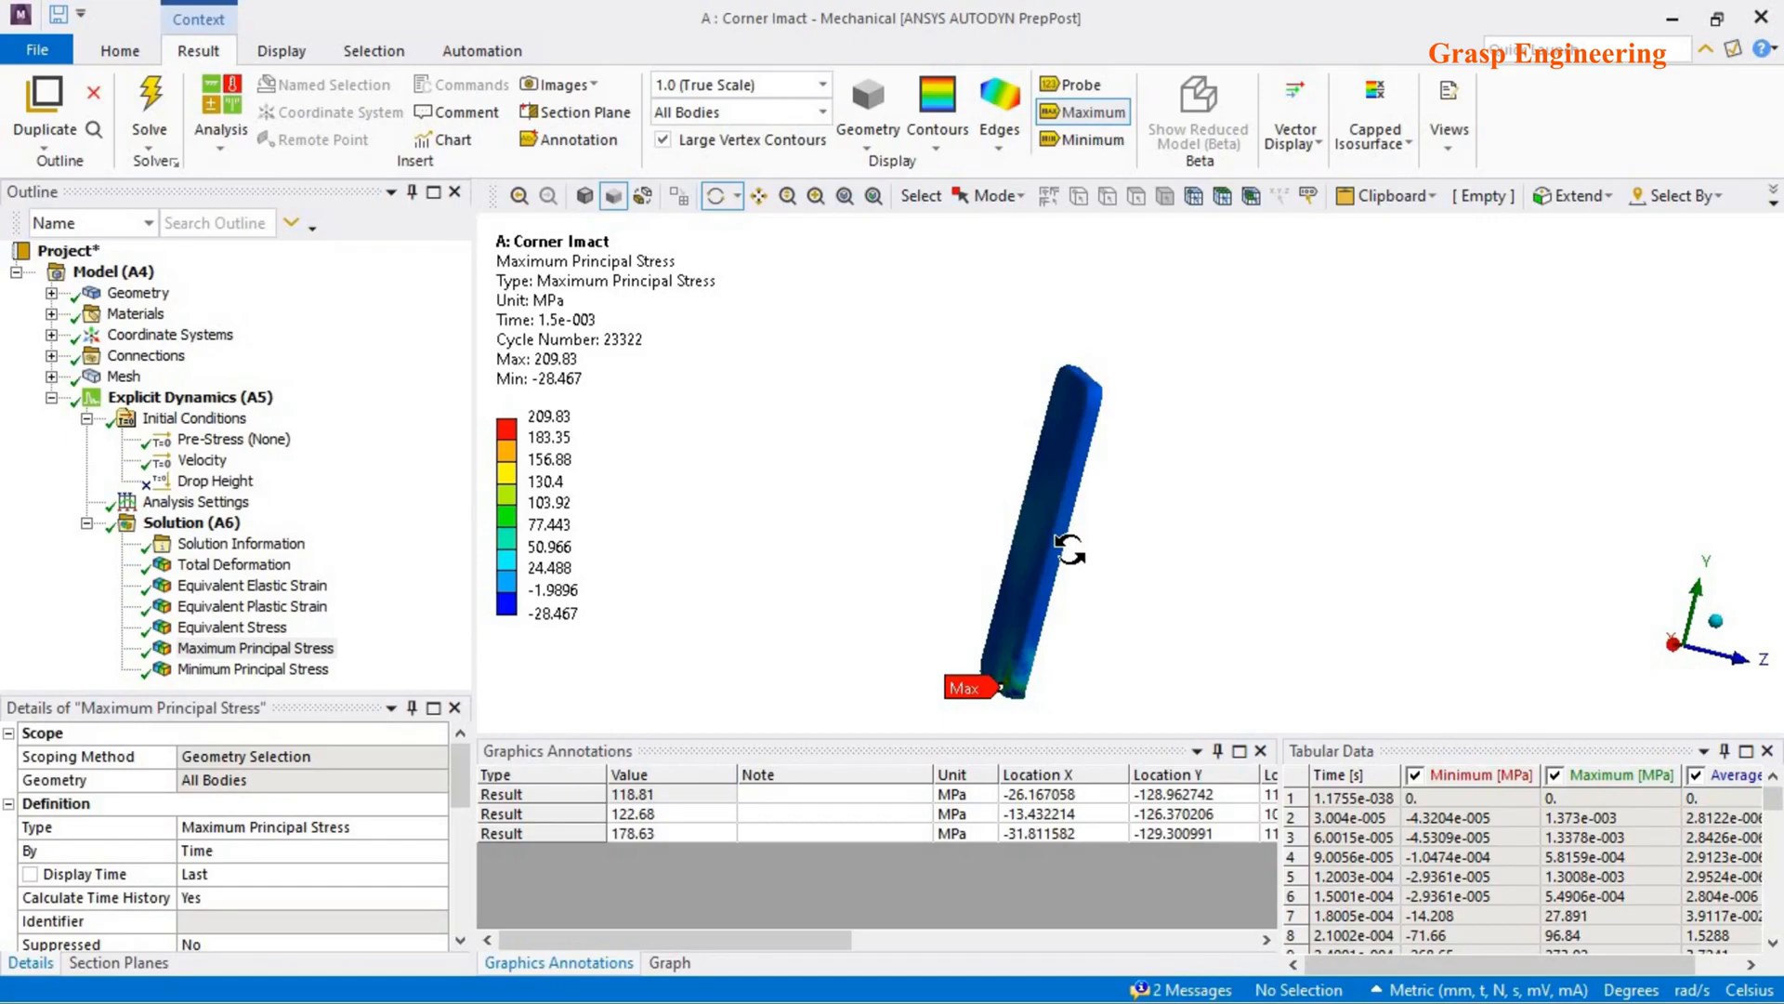
{"action": "left_click_drag", "start_coordinate": [960, 497], "coordinate": [804, 418]}
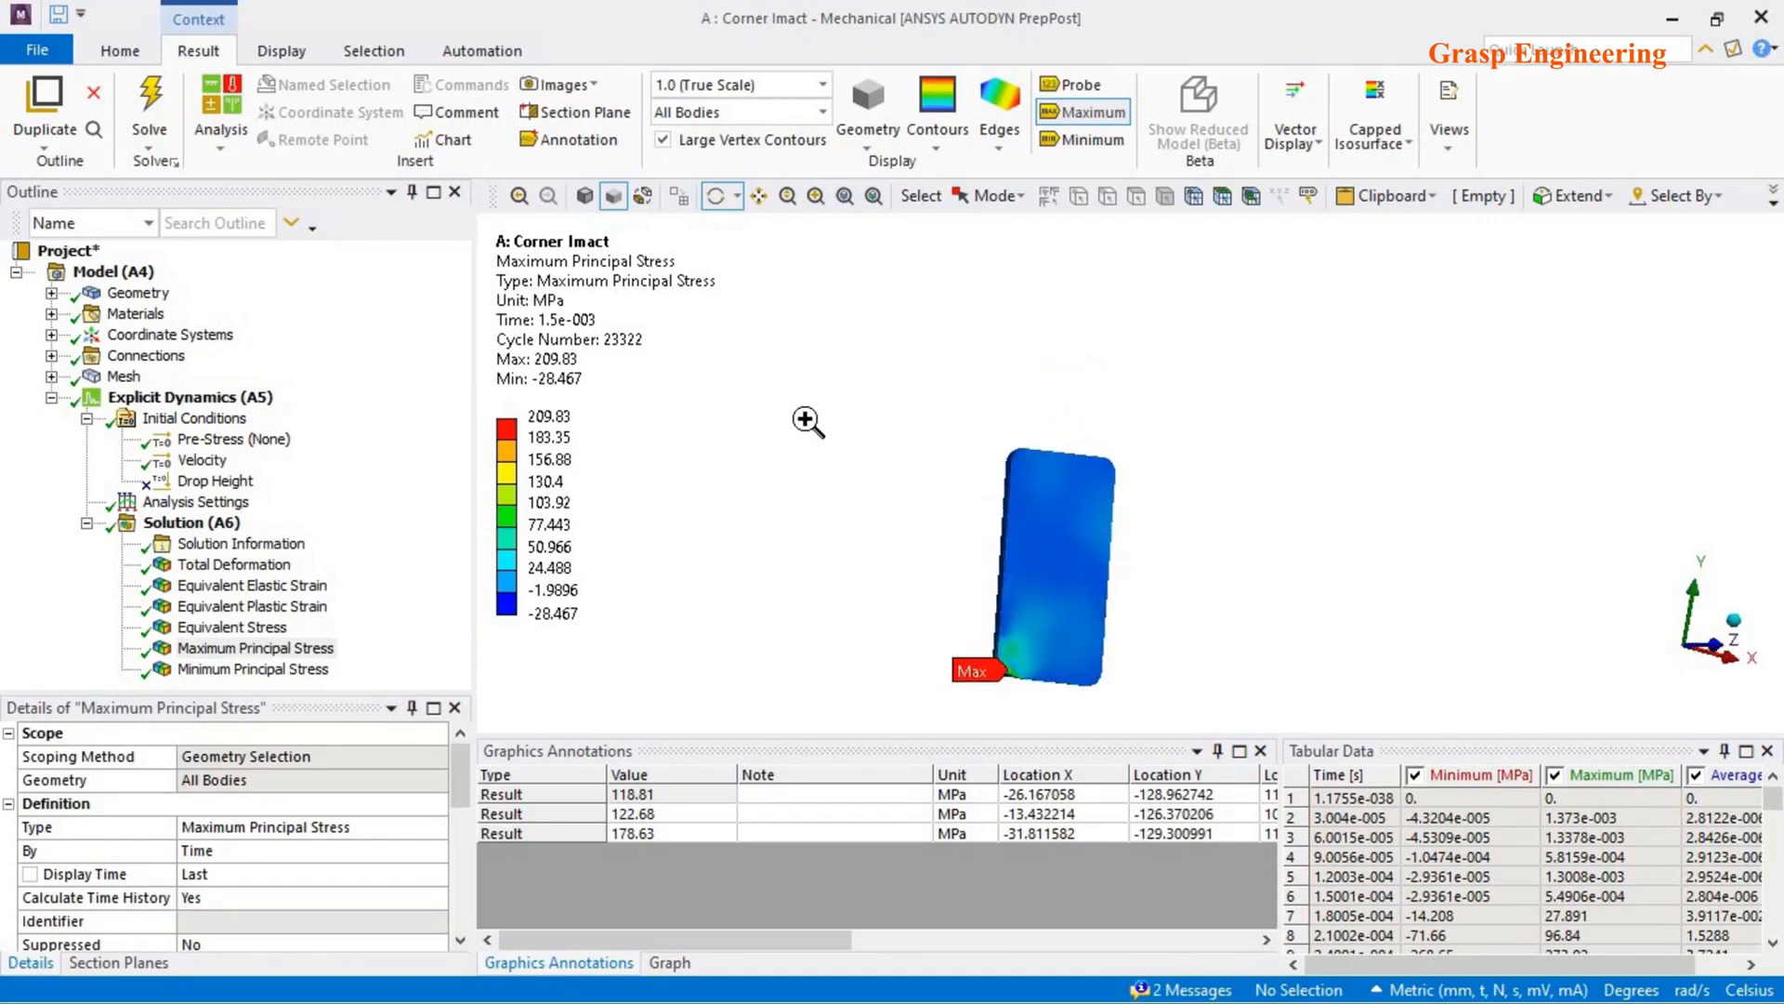
- Show all bodies again in the Maximum Principal Stress result and view the phone and floor plate side-on along the X axis
{"action": "right_click", "coordinate": [805, 418]}
{"action": "left_click", "coordinate": [888, 502]}
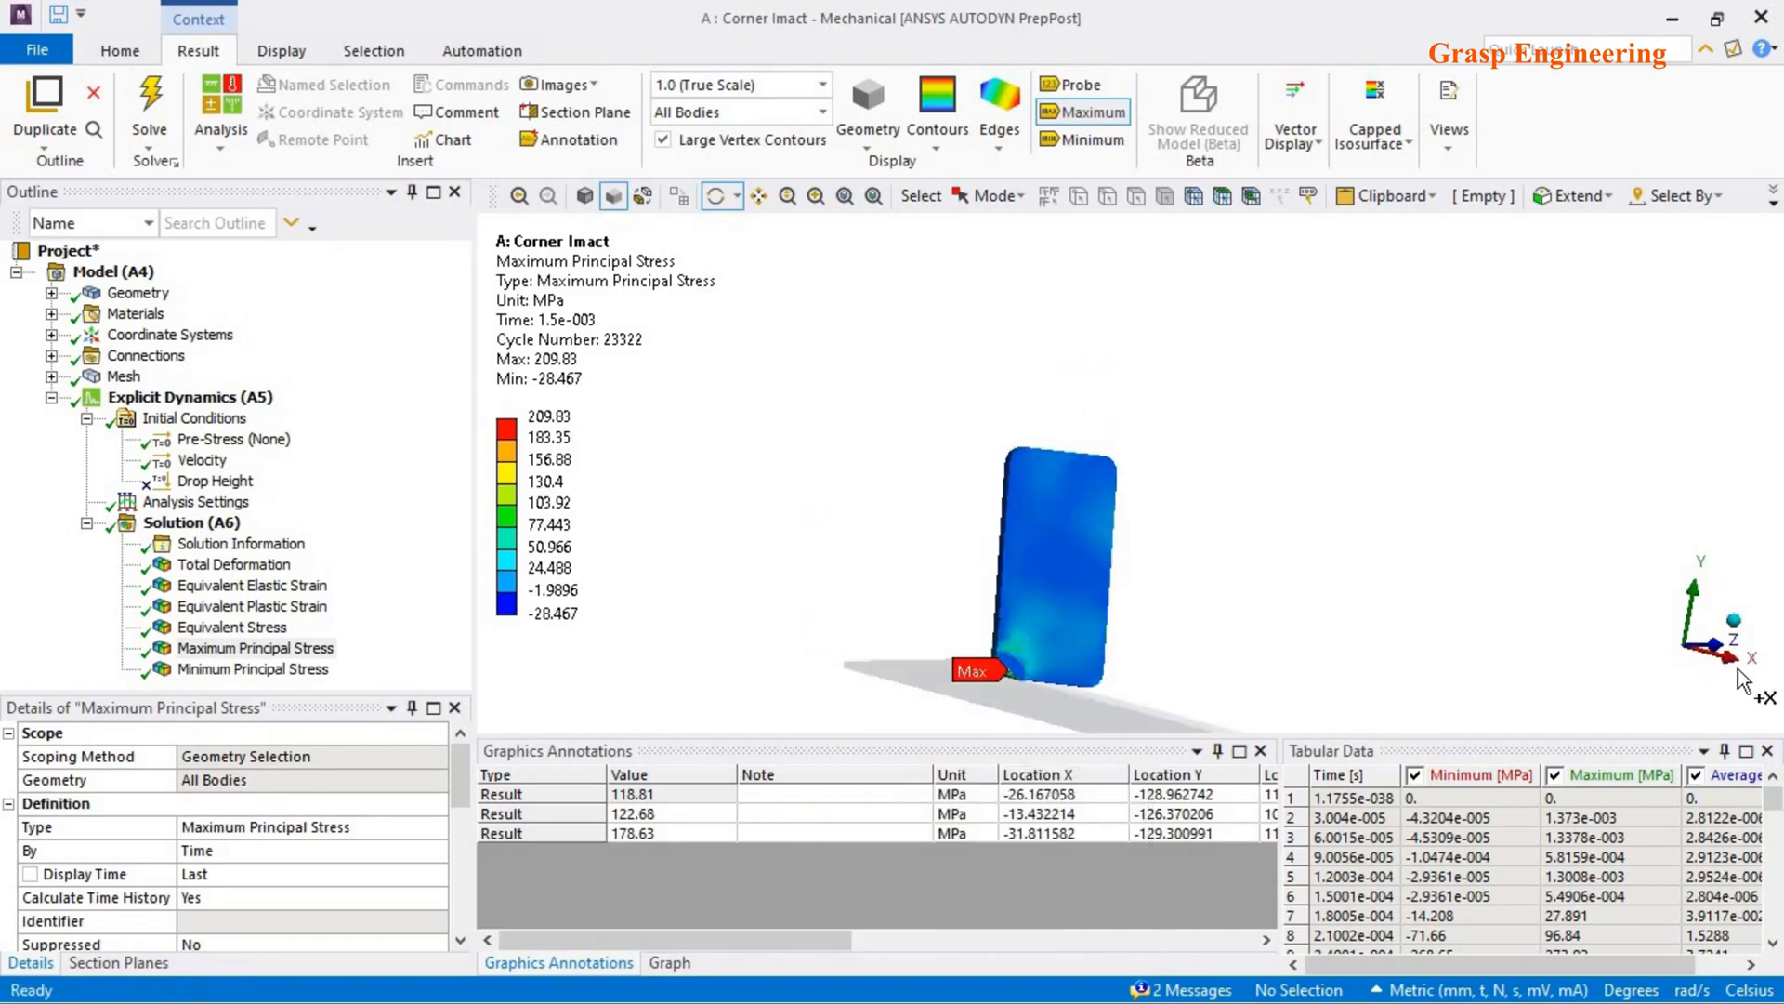
{"action": "left_click", "coordinate": [1739, 673]}
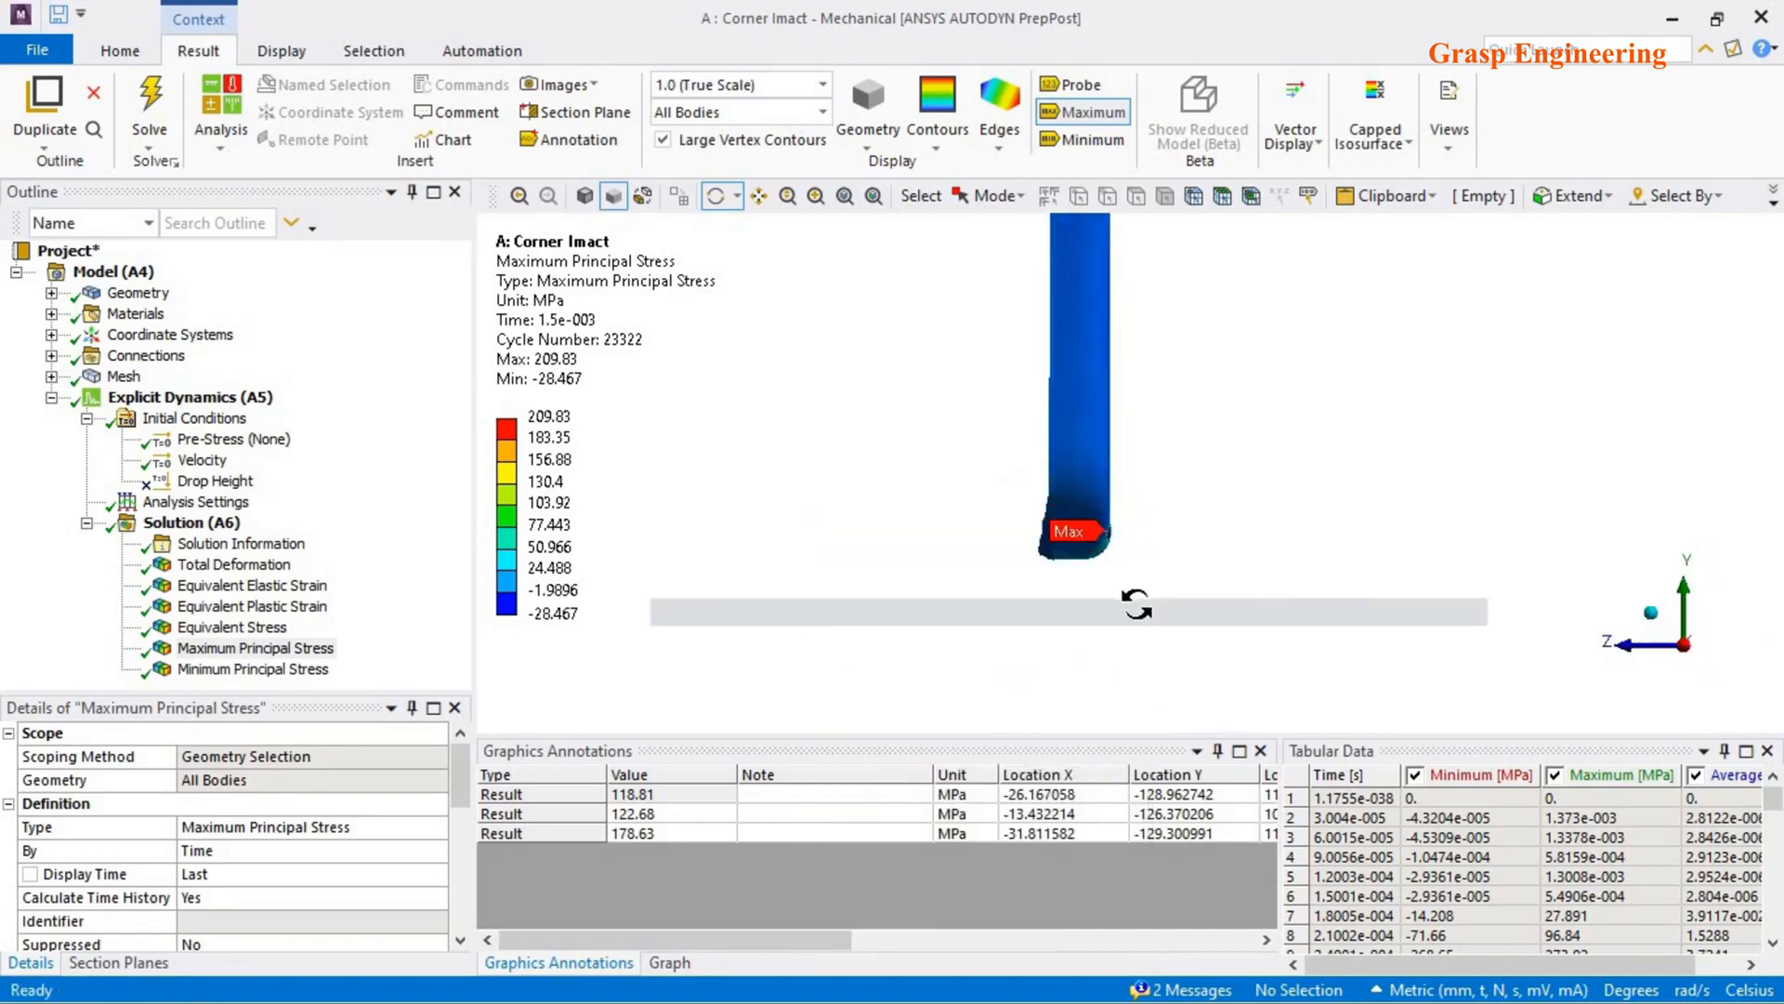
{"action": "middle_click_drag", "start_coordinate": [1136, 605], "coordinate": [1140, 519], "text": "ctrl"}
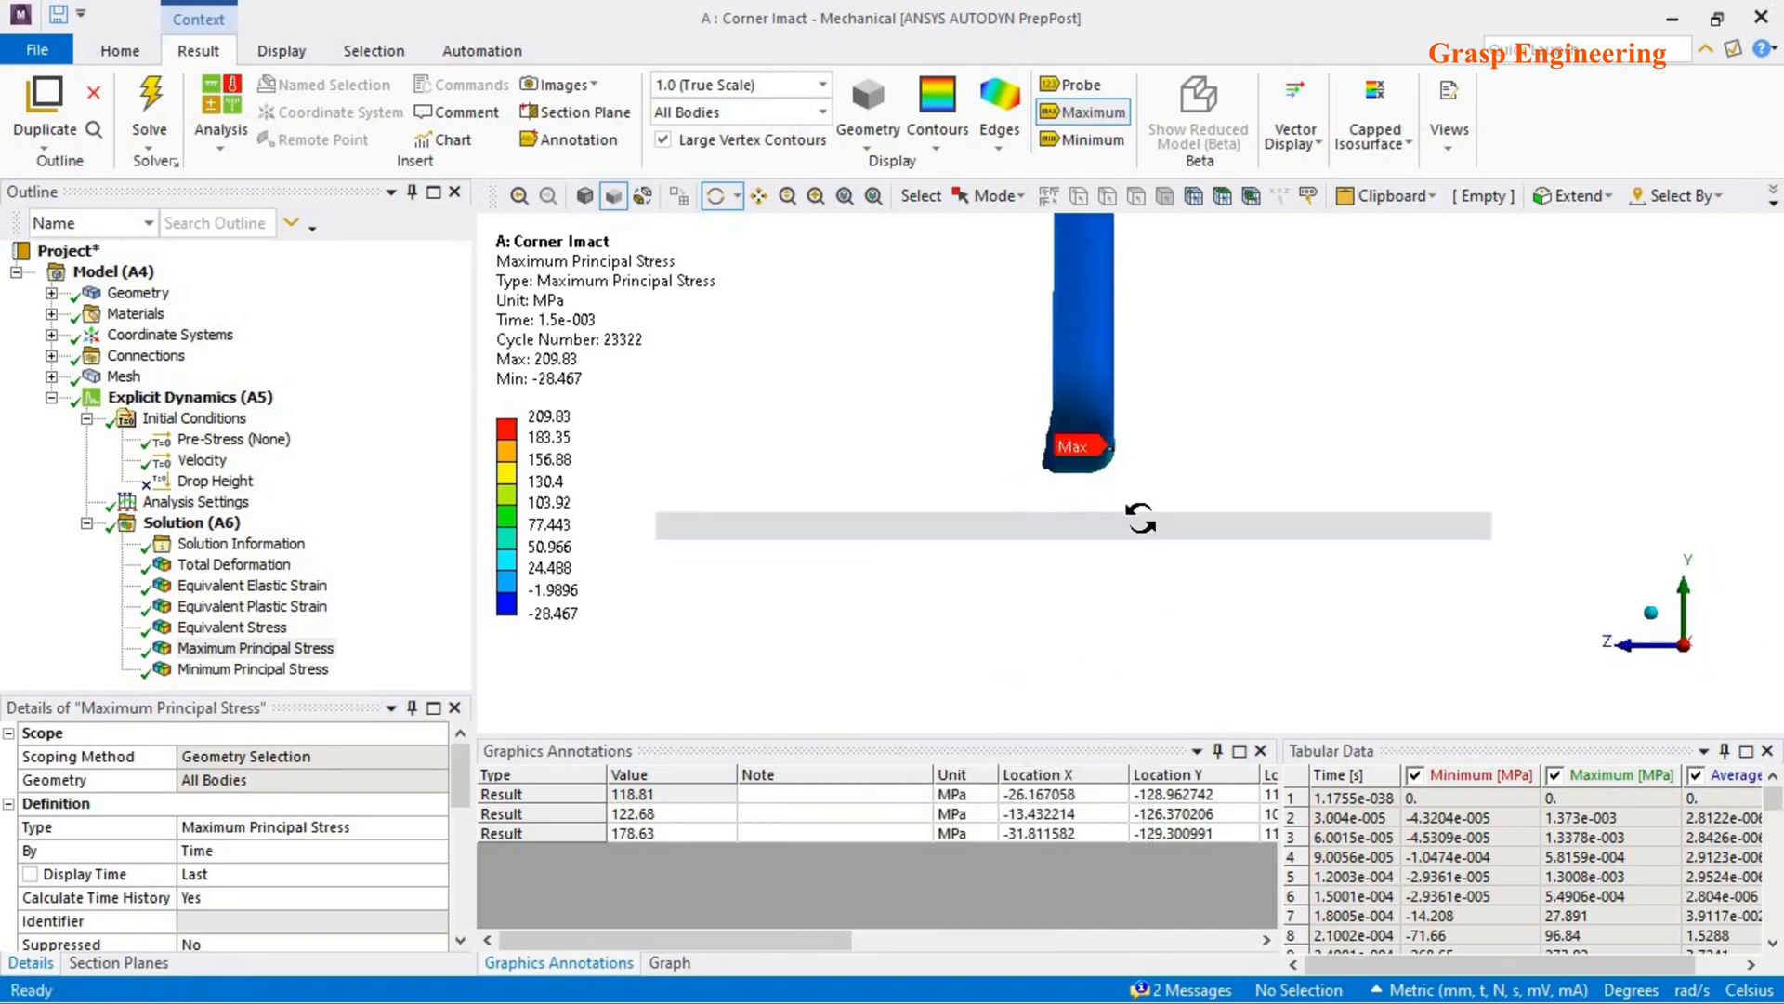
- Animate the Equivalent Stress result over time and watch the impacted corner from the side and the front
{"action": "left_click", "coordinate": [236, 629]}
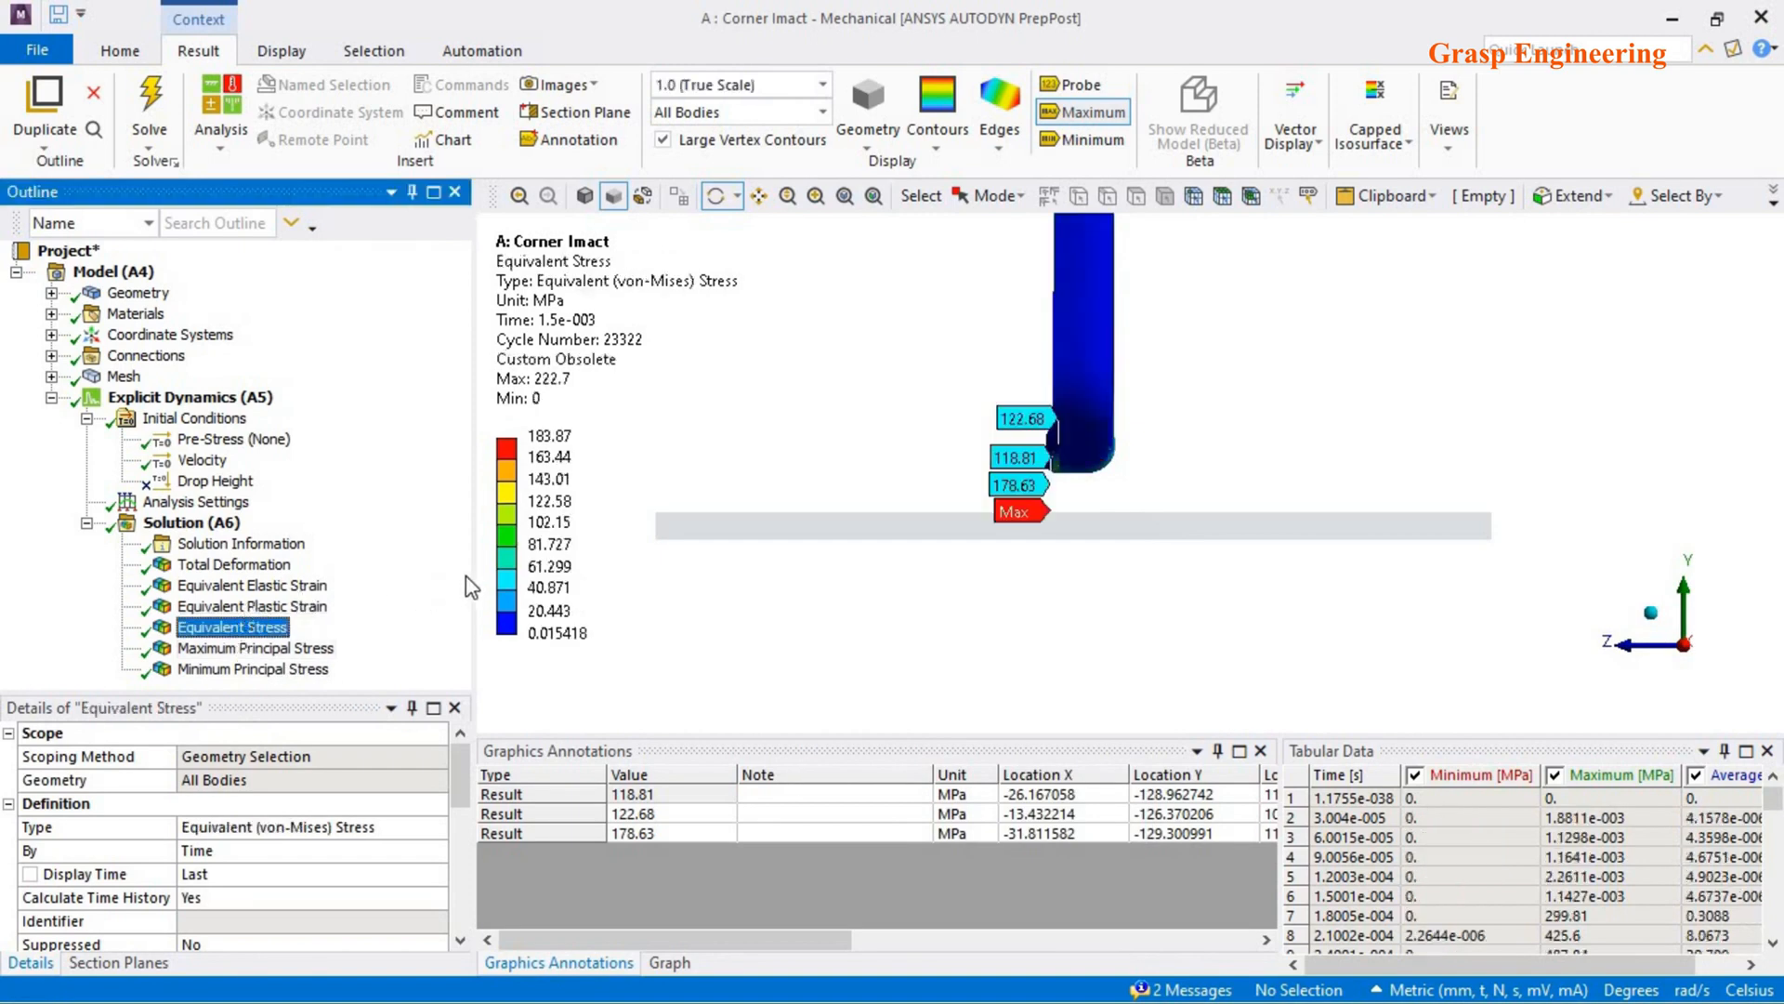
{"action": "left_click", "coordinate": [669, 963]}
{"action": "left_click", "coordinate": [631, 783]}
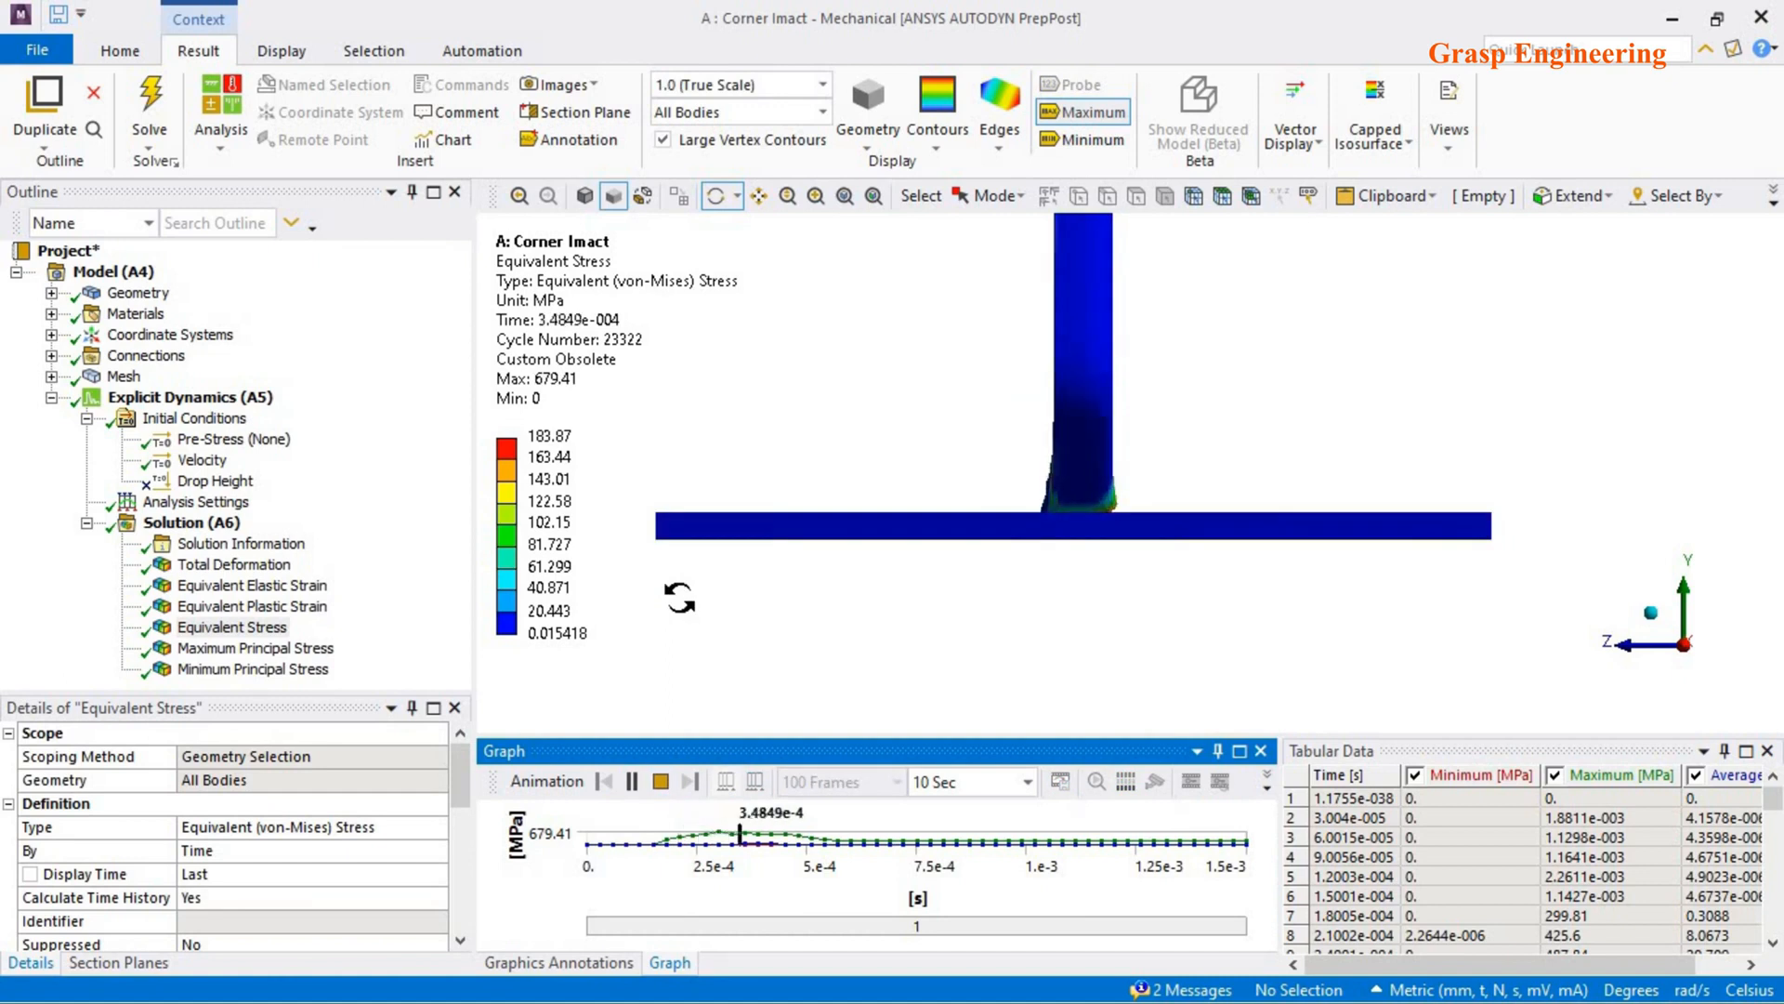
{"action": "scroll", "coordinate": [1156, 521], "scroll_direction": "up", "scroll_amount": 5}
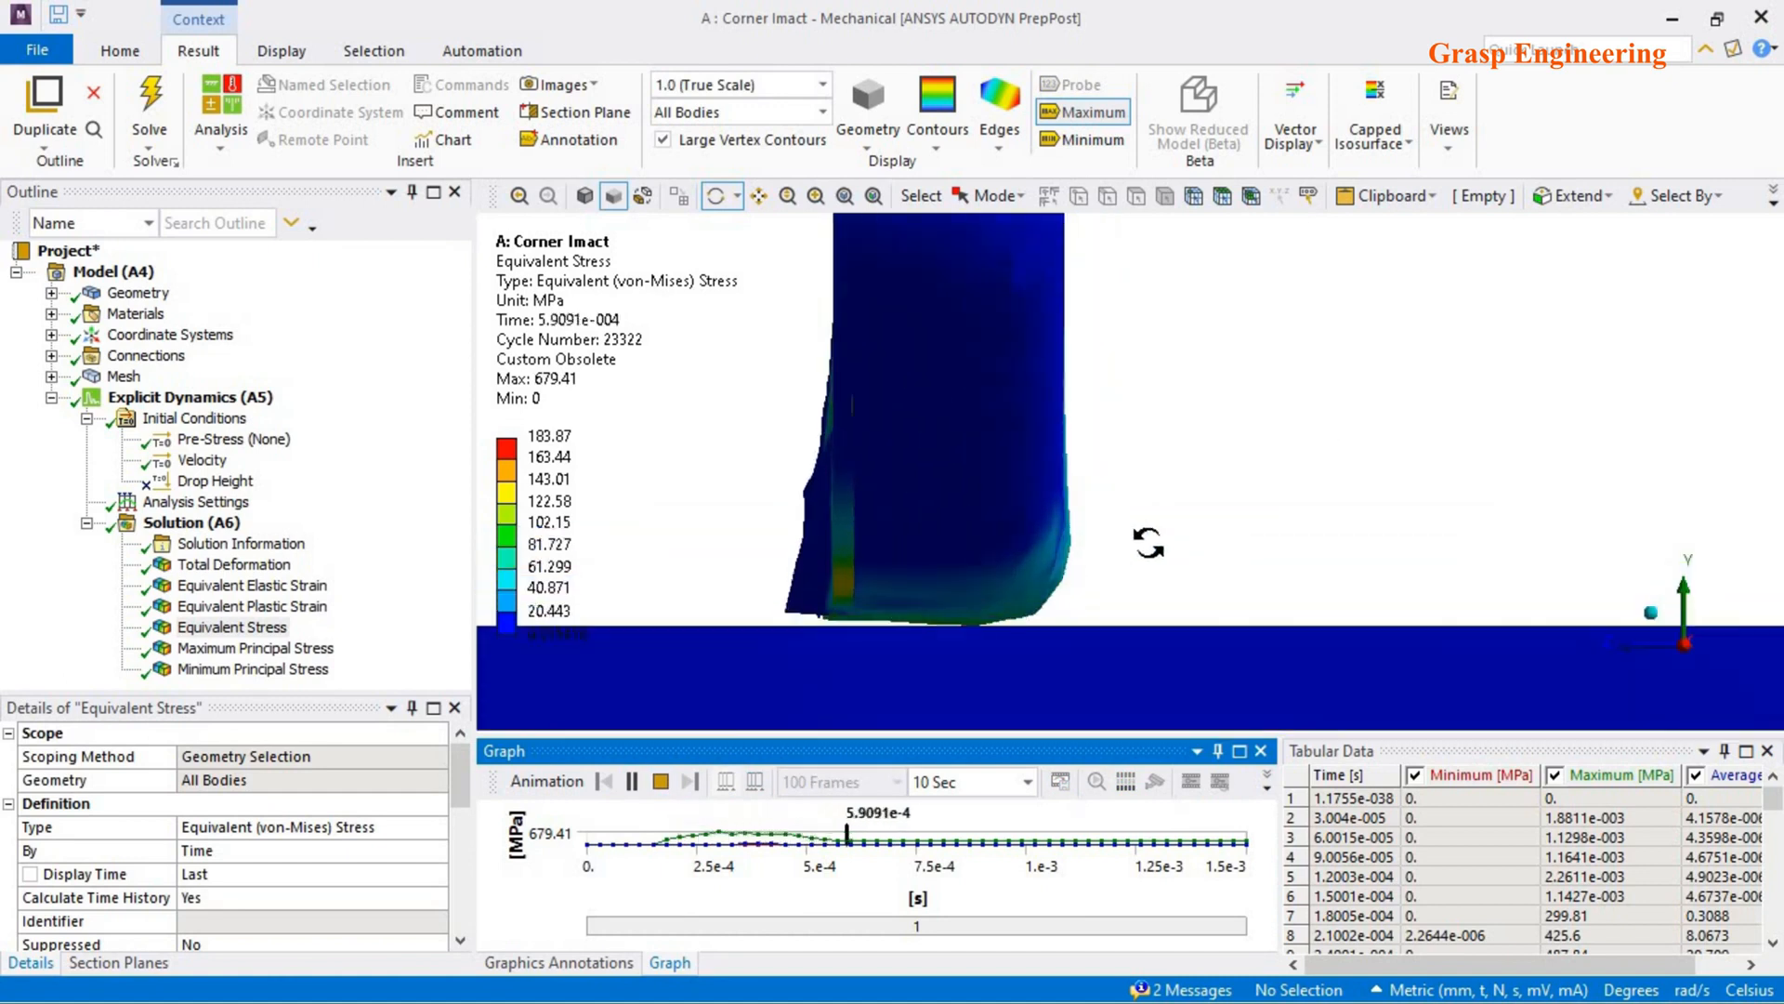
{"action": "scroll", "coordinate": [1132, 551], "scroll_direction": "down", "scroll_amount": 3}
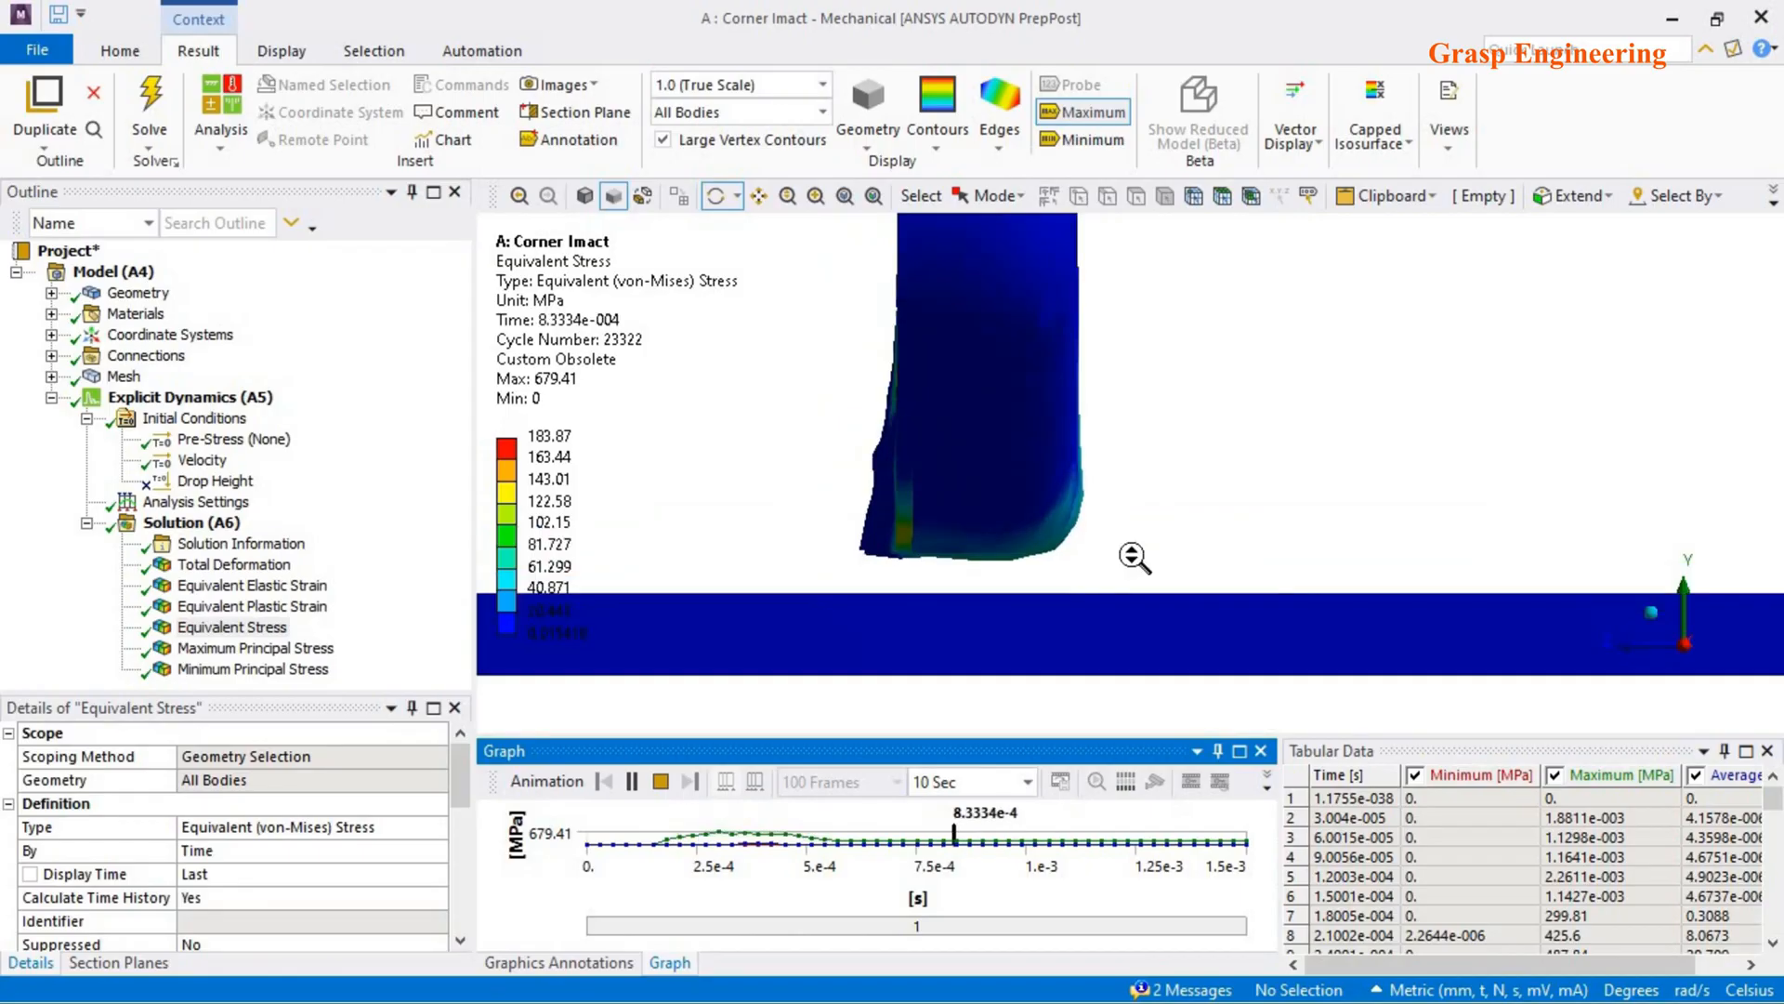
{"action": "middle_click_drag", "start_coordinate": [1131, 589], "coordinate": [1103, 618]}
{"action": "scroll", "coordinate": [1119, 583], "scroll_direction": "down", "scroll_amount": 3}
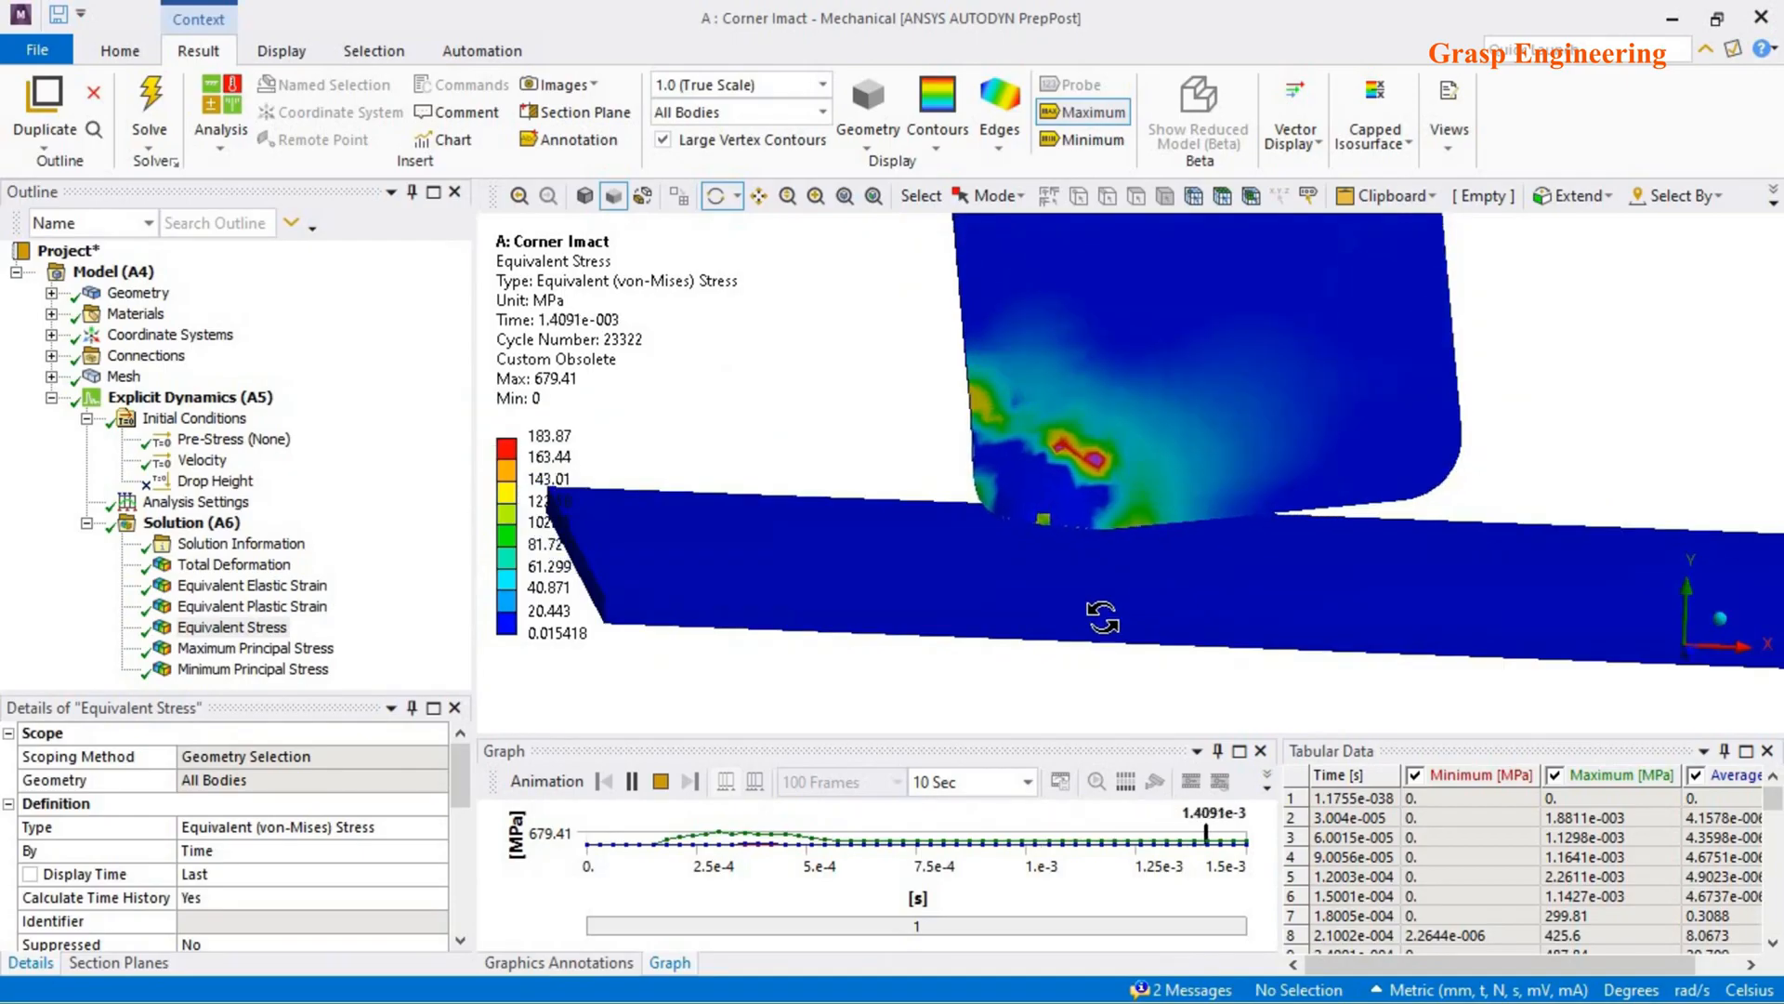
- Review the Equivalent Plastic Strain, both principal stress results and Total Deformation at the impacted corner
{"action": "left_click", "coordinate": [246, 606]}
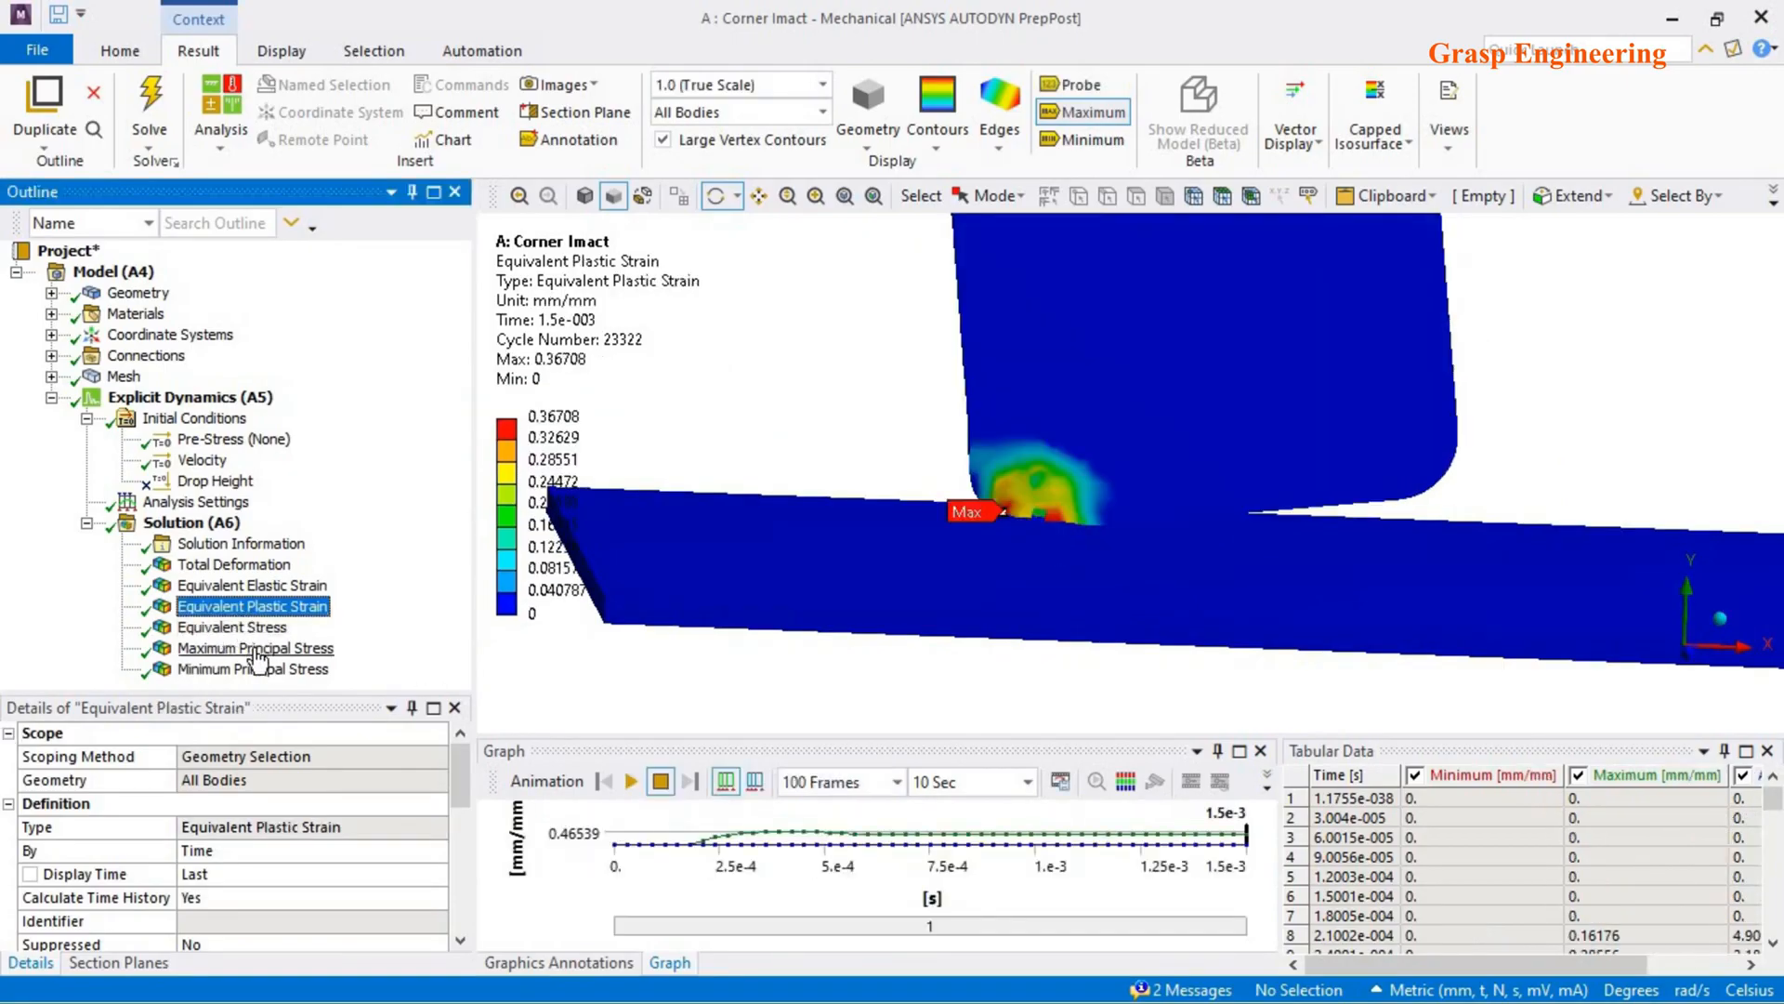
{"action": "left_click", "coordinate": [256, 648]}
{"action": "left_click", "coordinate": [262, 669]}
{"action": "left_click", "coordinate": [240, 564]}
{"action": "left_click_drag", "start_coordinate": [822, 576], "coordinate": [1000, 625]}
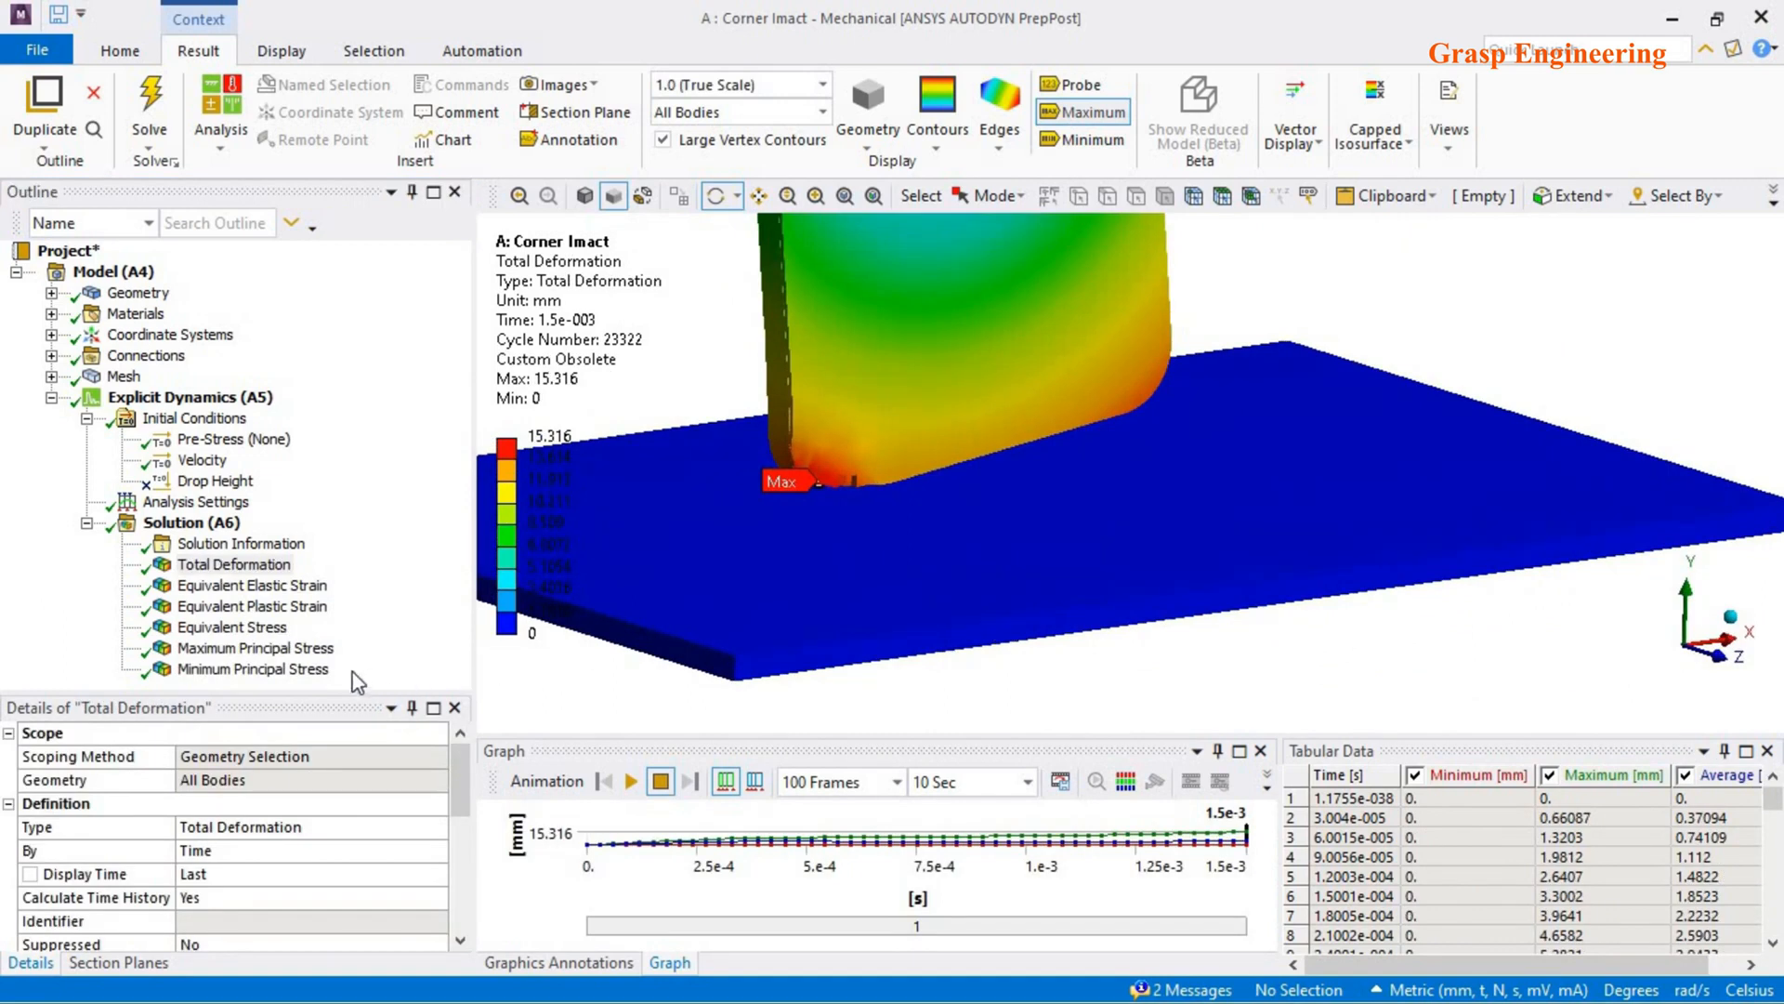
- Display Maximum and then Minimum Principal Stress, and view the Minimum Principal Stress on the whole phone and plate
{"action": "left_click", "coordinate": [279, 649]}
{"action": "left_click", "coordinate": [315, 670]}
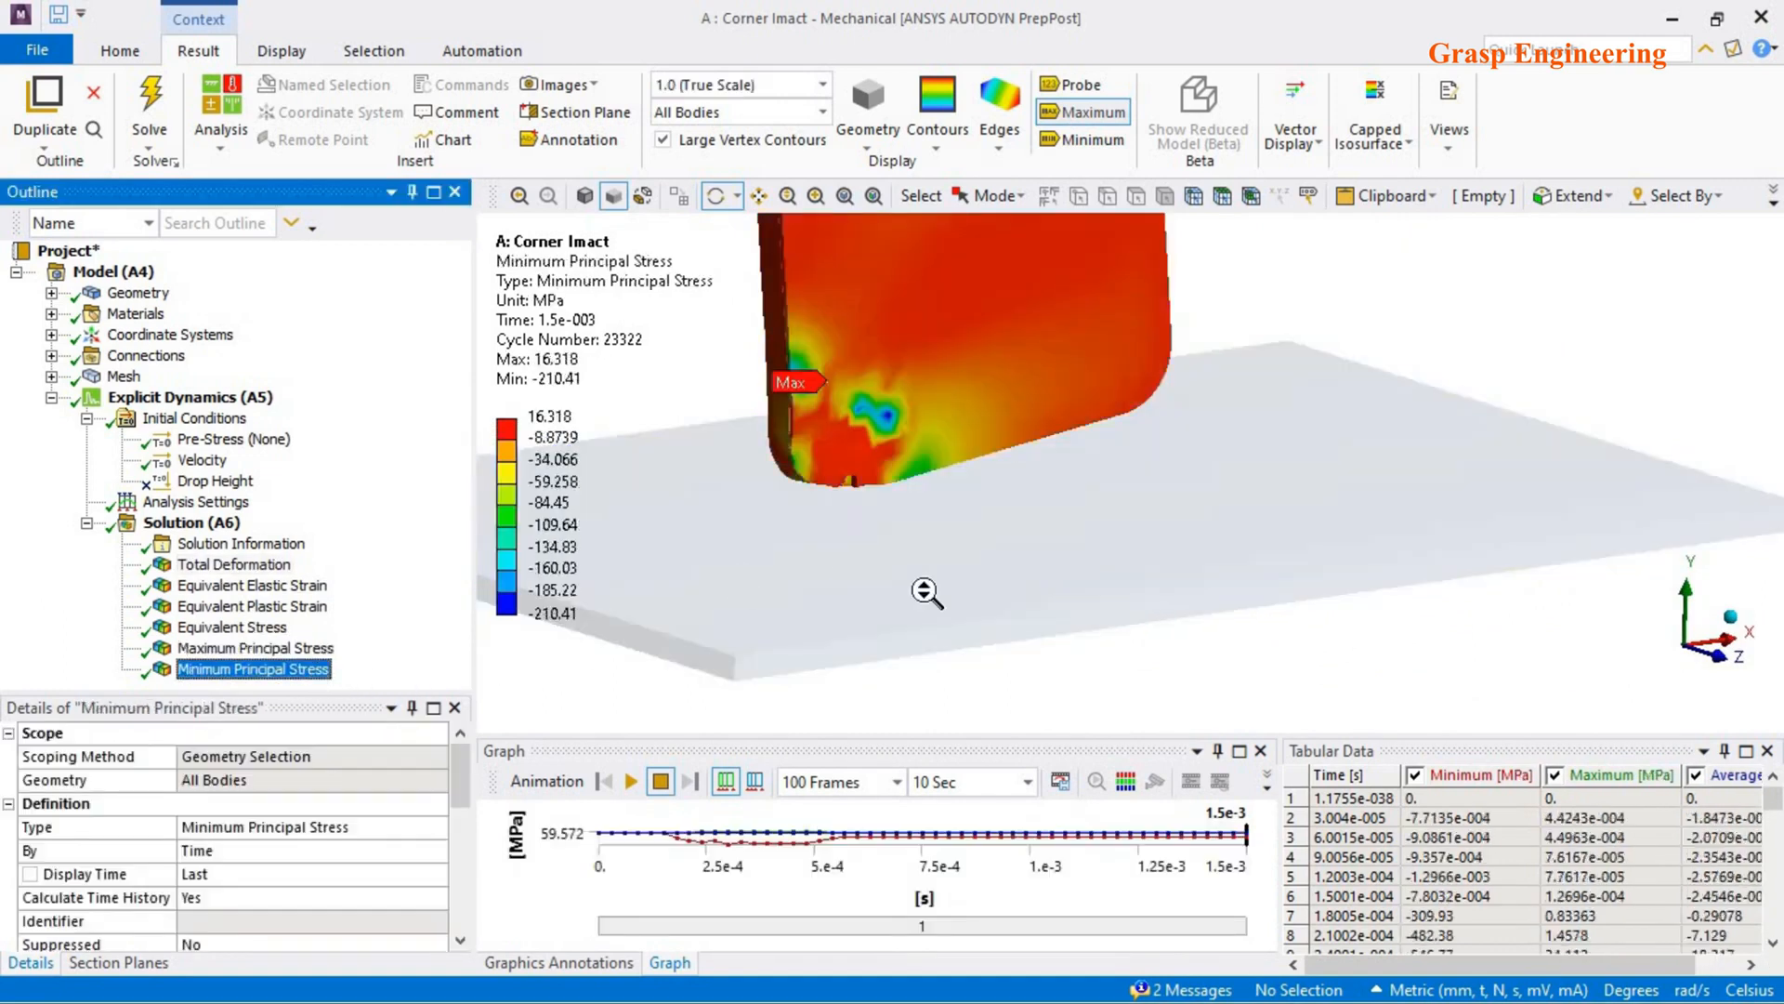
{"action": "scroll", "coordinate": [930, 596], "scroll_direction": "down", "scroll_amount": 5}
{"action": "left_click_drag", "start_coordinate": [960, 594], "coordinate": [864, 584]}
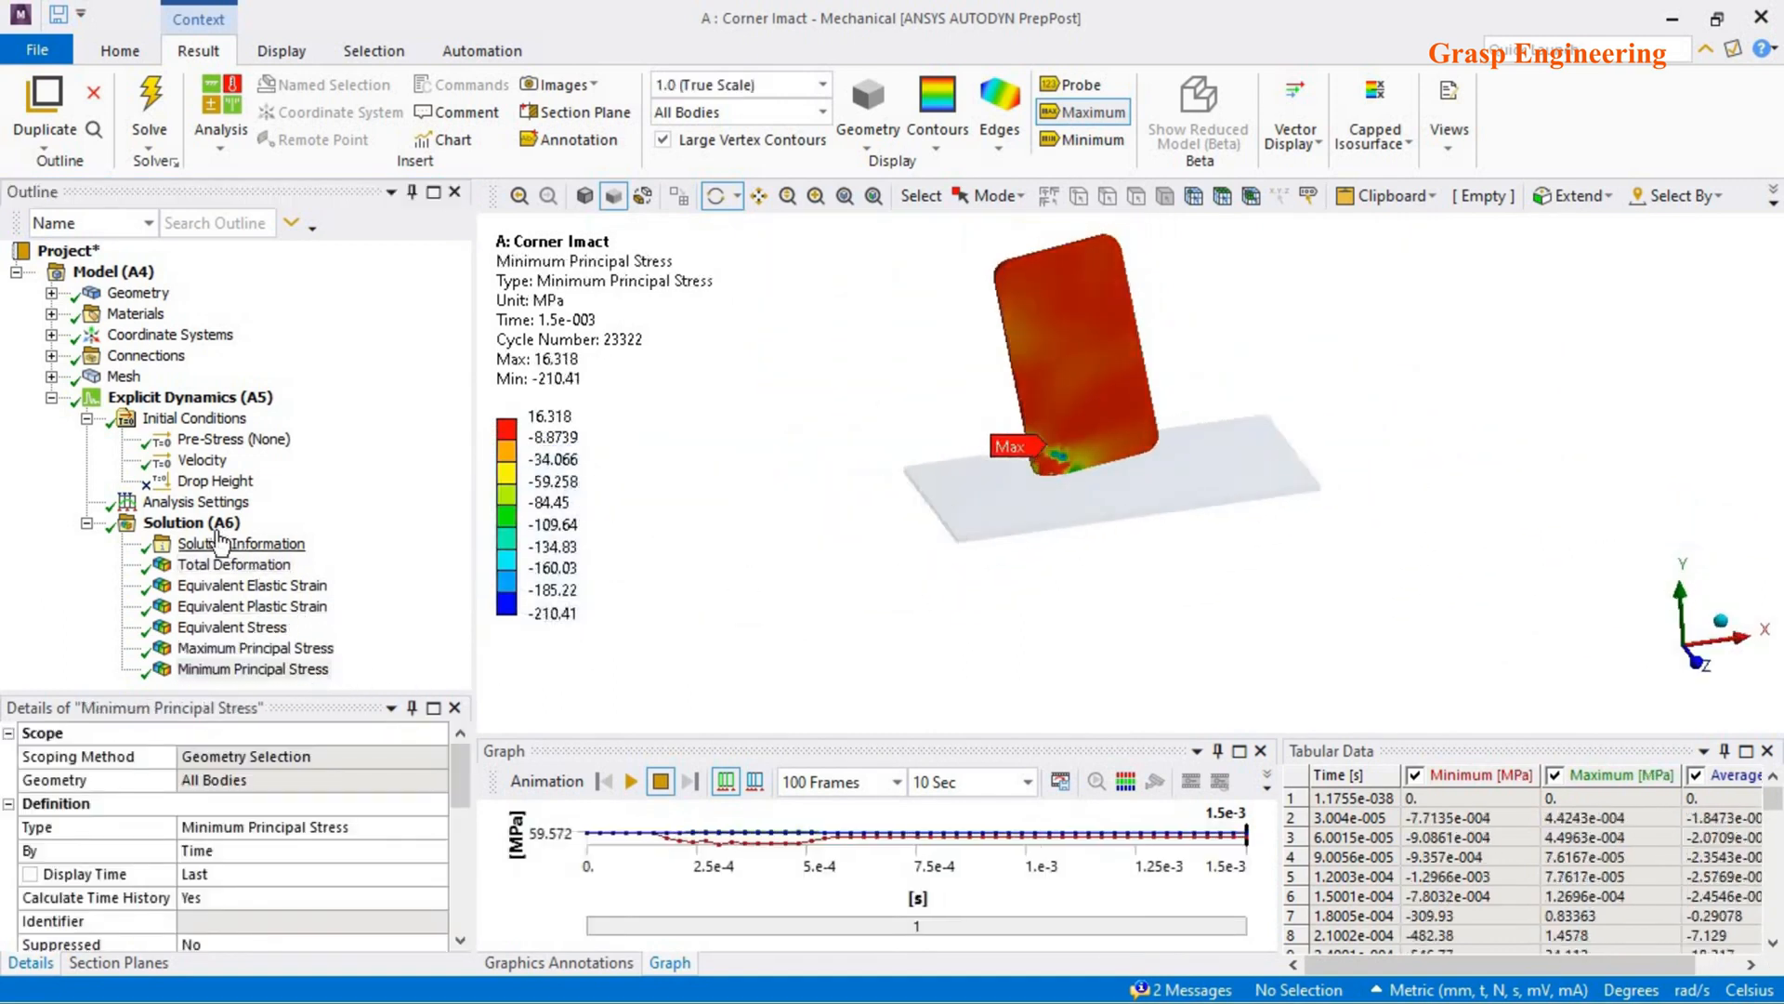
- Return to the Solution level and examine the tilted phone's corner-impact orientation above the floor plate from several angles
{"action": "left_click", "coordinate": [193, 523]}
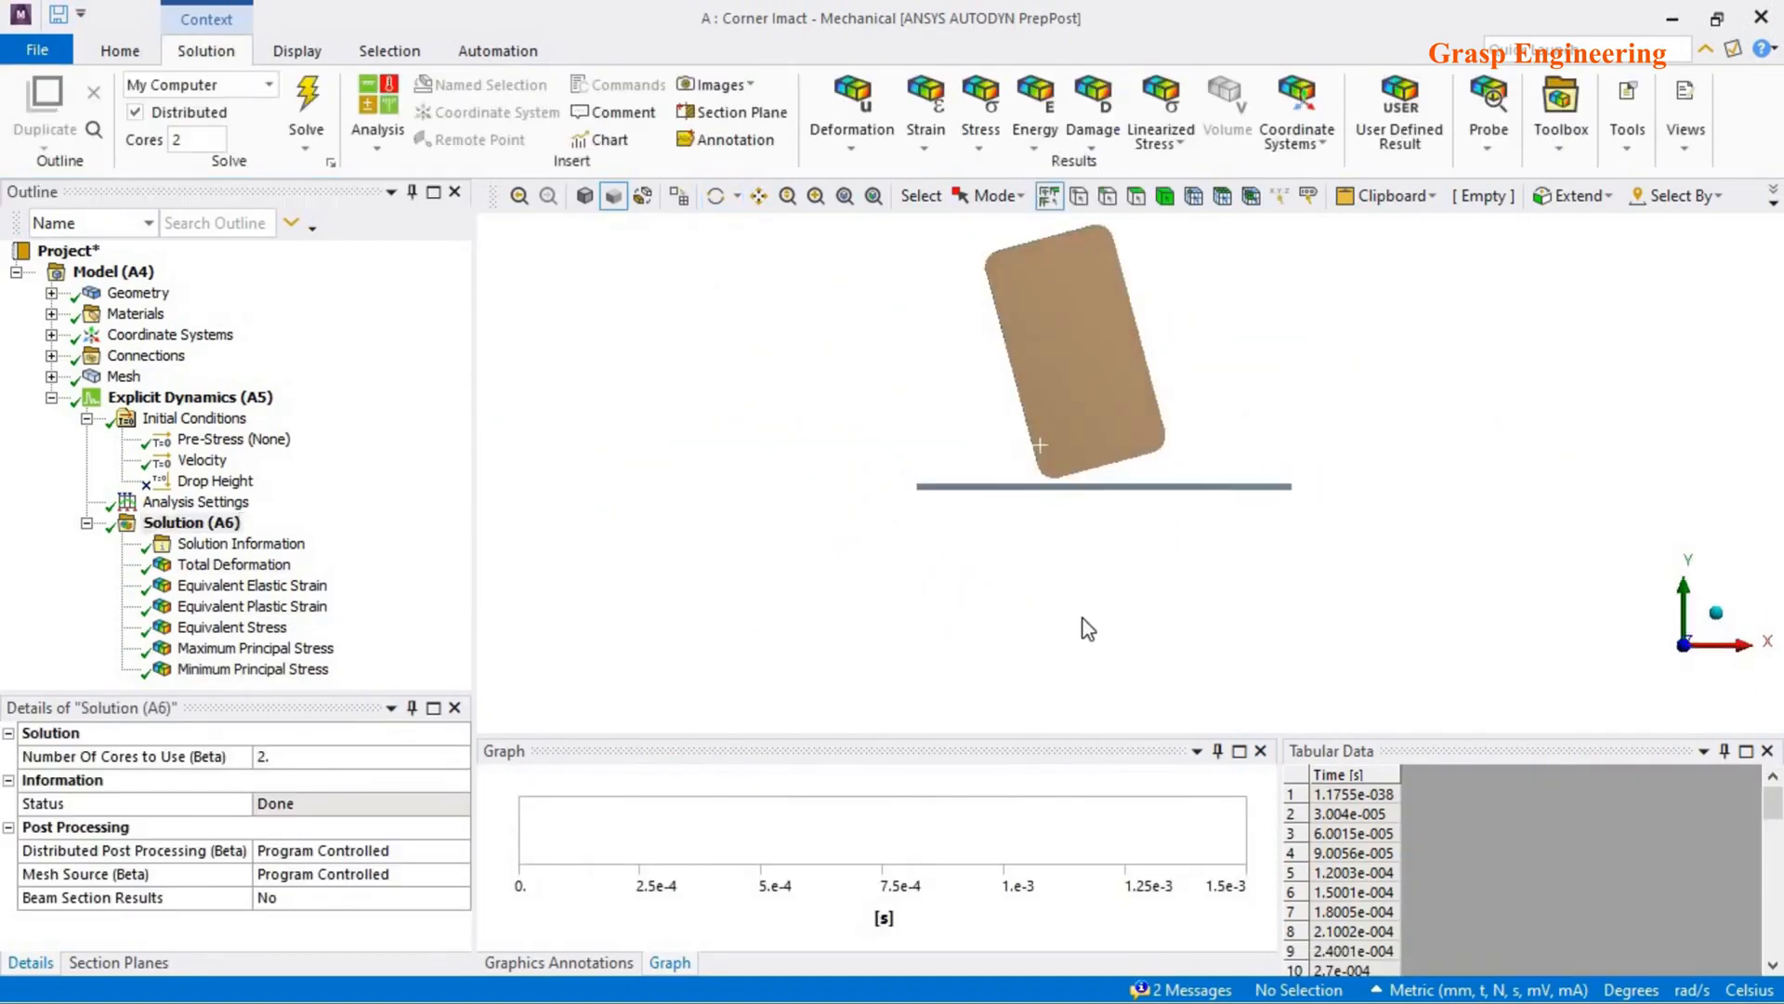
{"action": "scroll", "coordinate": [1089, 624], "scroll_direction": "up", "scroll_amount": 3}
{"action": "middle_click_drag", "start_coordinate": [1103, 356], "coordinate": [1087, 558], "text": "ctrl"}
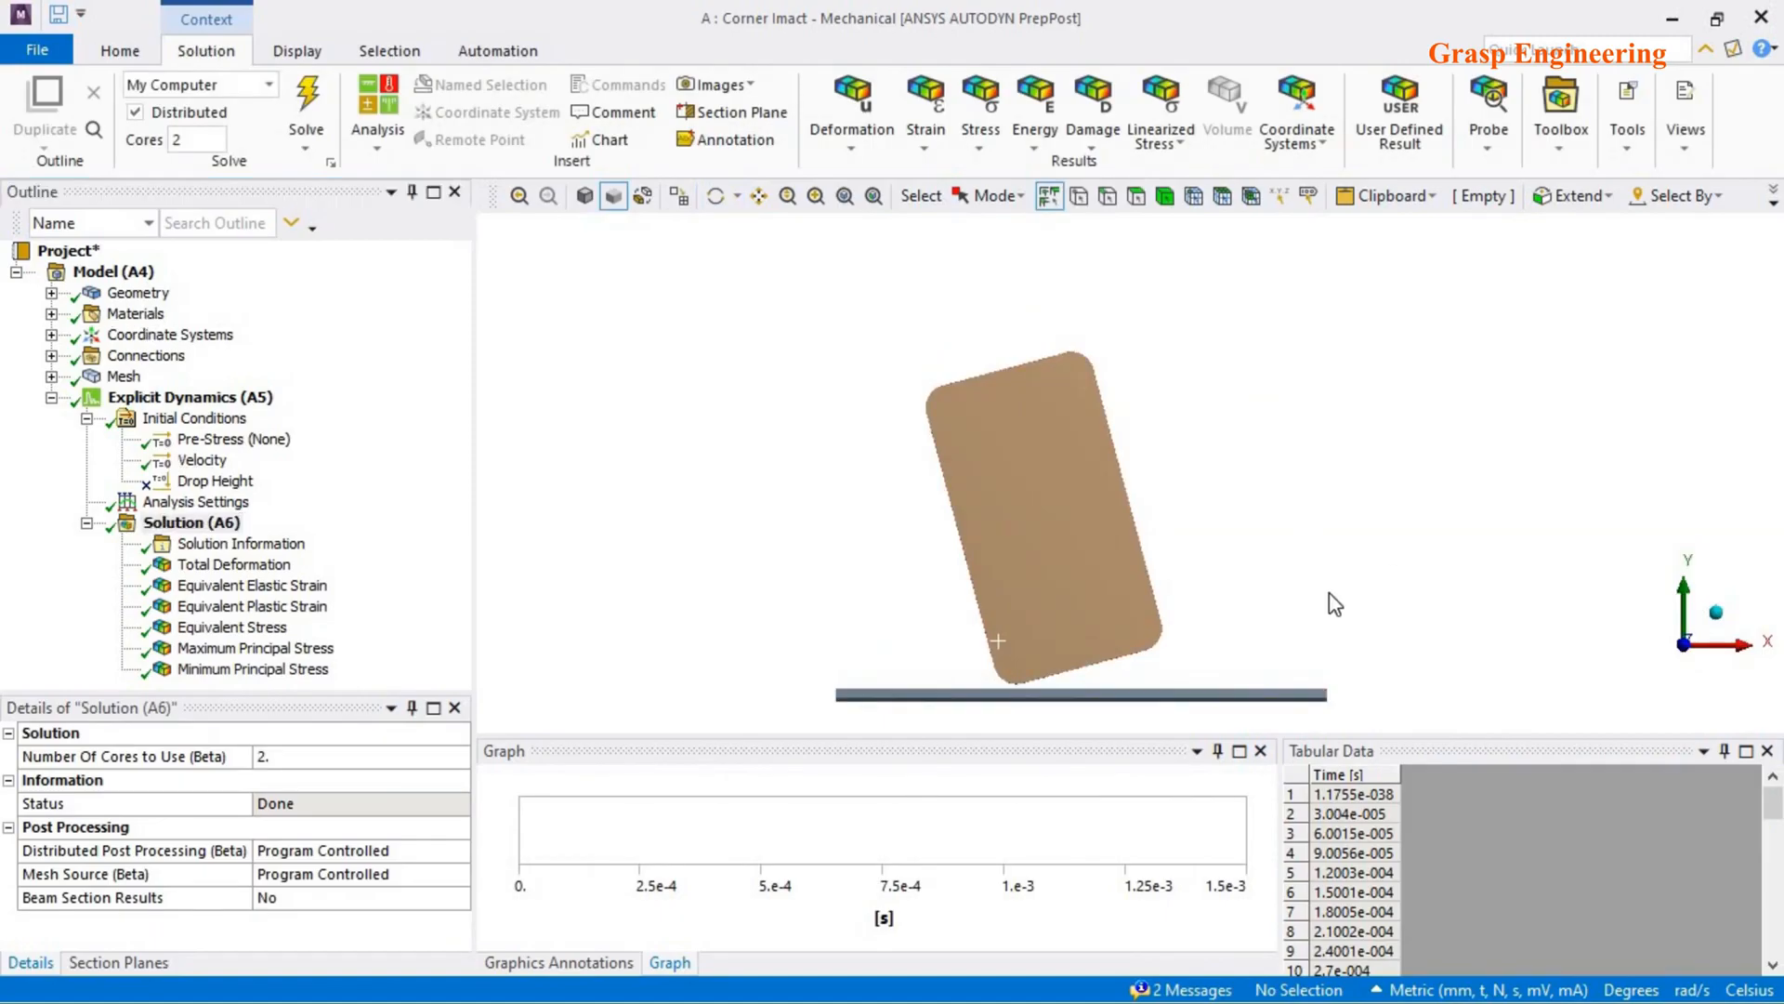
{"action": "scroll", "coordinate": [1150, 495], "scroll_direction": "down", "scroll_amount": 2}
{"action": "middle_click_drag", "start_coordinate": [1078, 623], "coordinate": [1221, 628]}
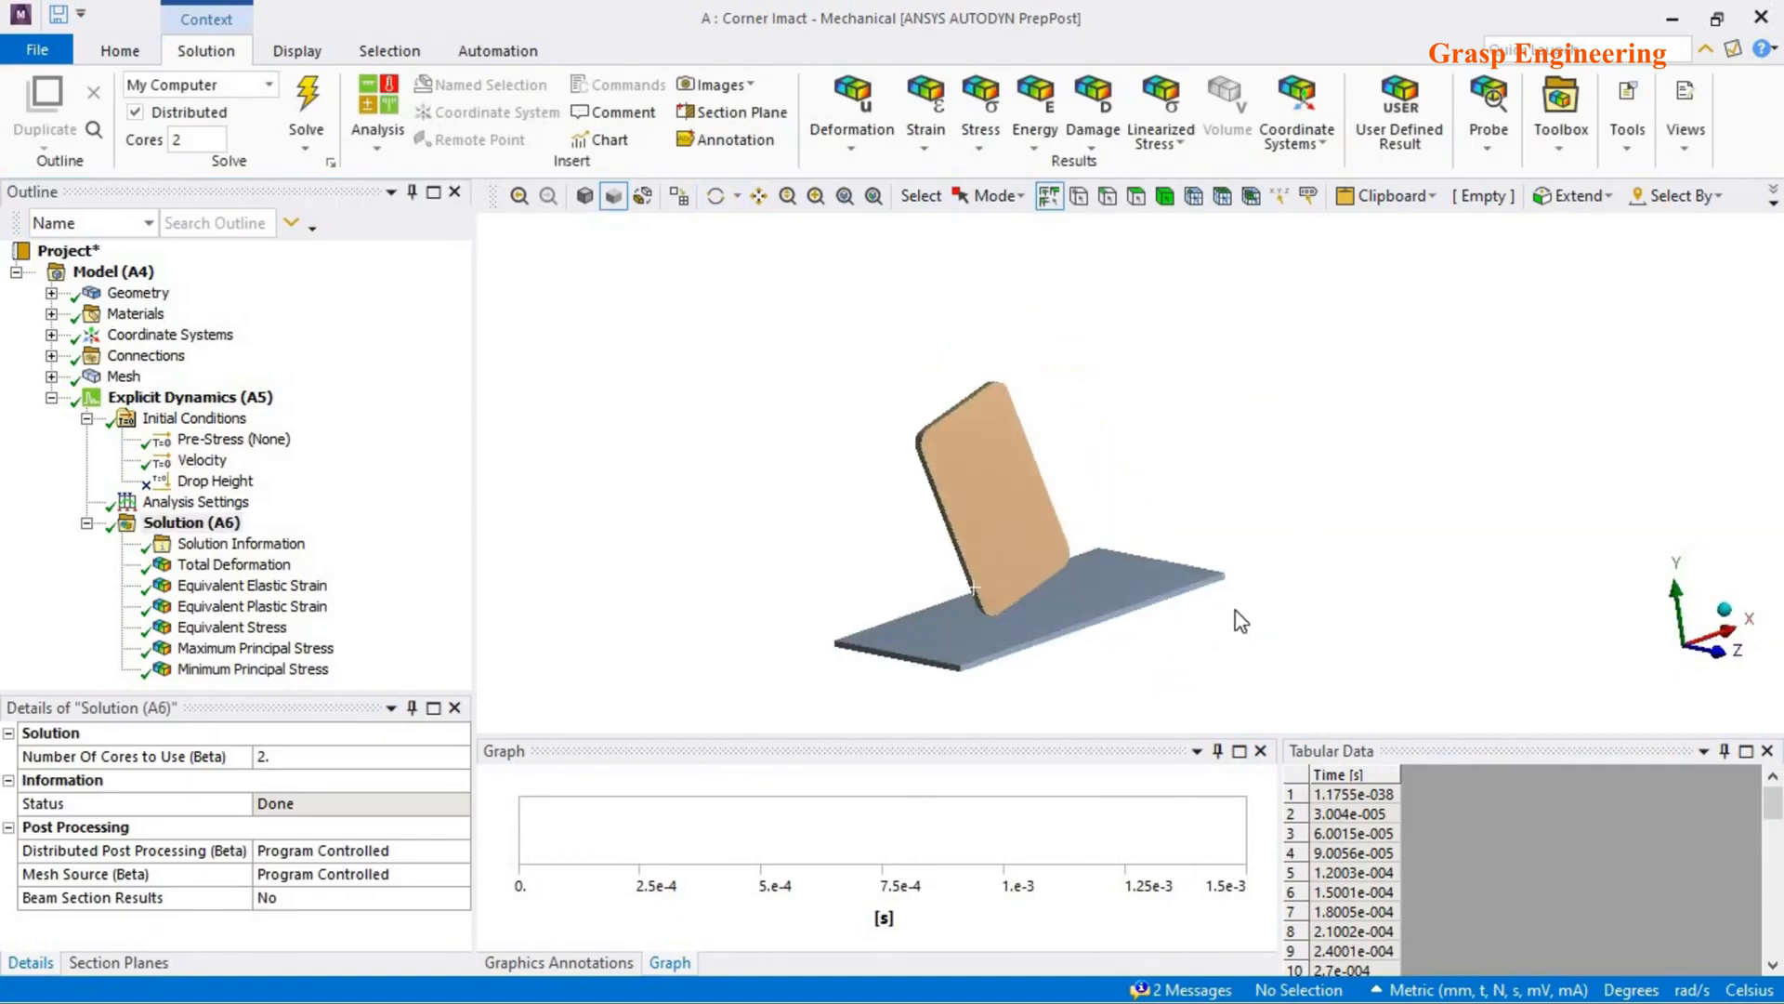
{"action": "mouse_move", "coordinate": [1110, 576]}
{"action": "middle_mouse_down"}
{"action": "mouse_move", "coordinate": [1000, 549]}
{"action": "mouse_move", "coordinate": [1127, 589]}
{"action": "middle_mouse_up"}
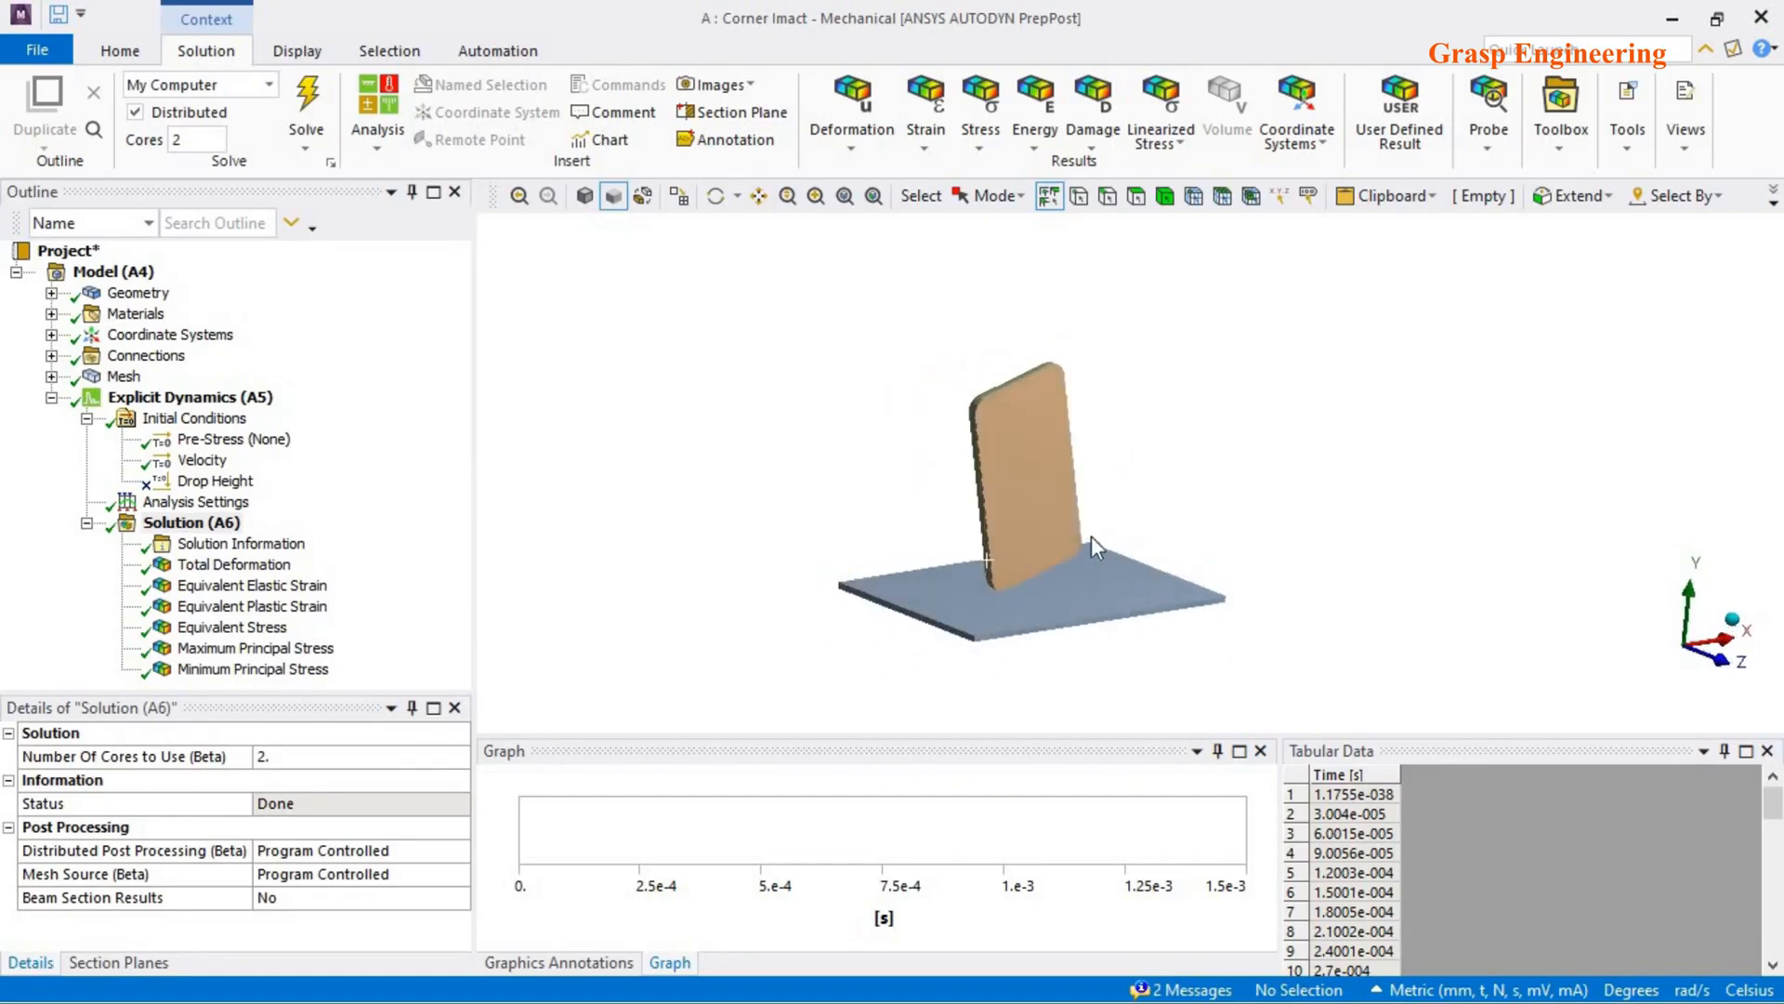
{"action": "scroll", "coordinate": [1116, 485], "scroll_direction": "up", "scroll_amount": 1}
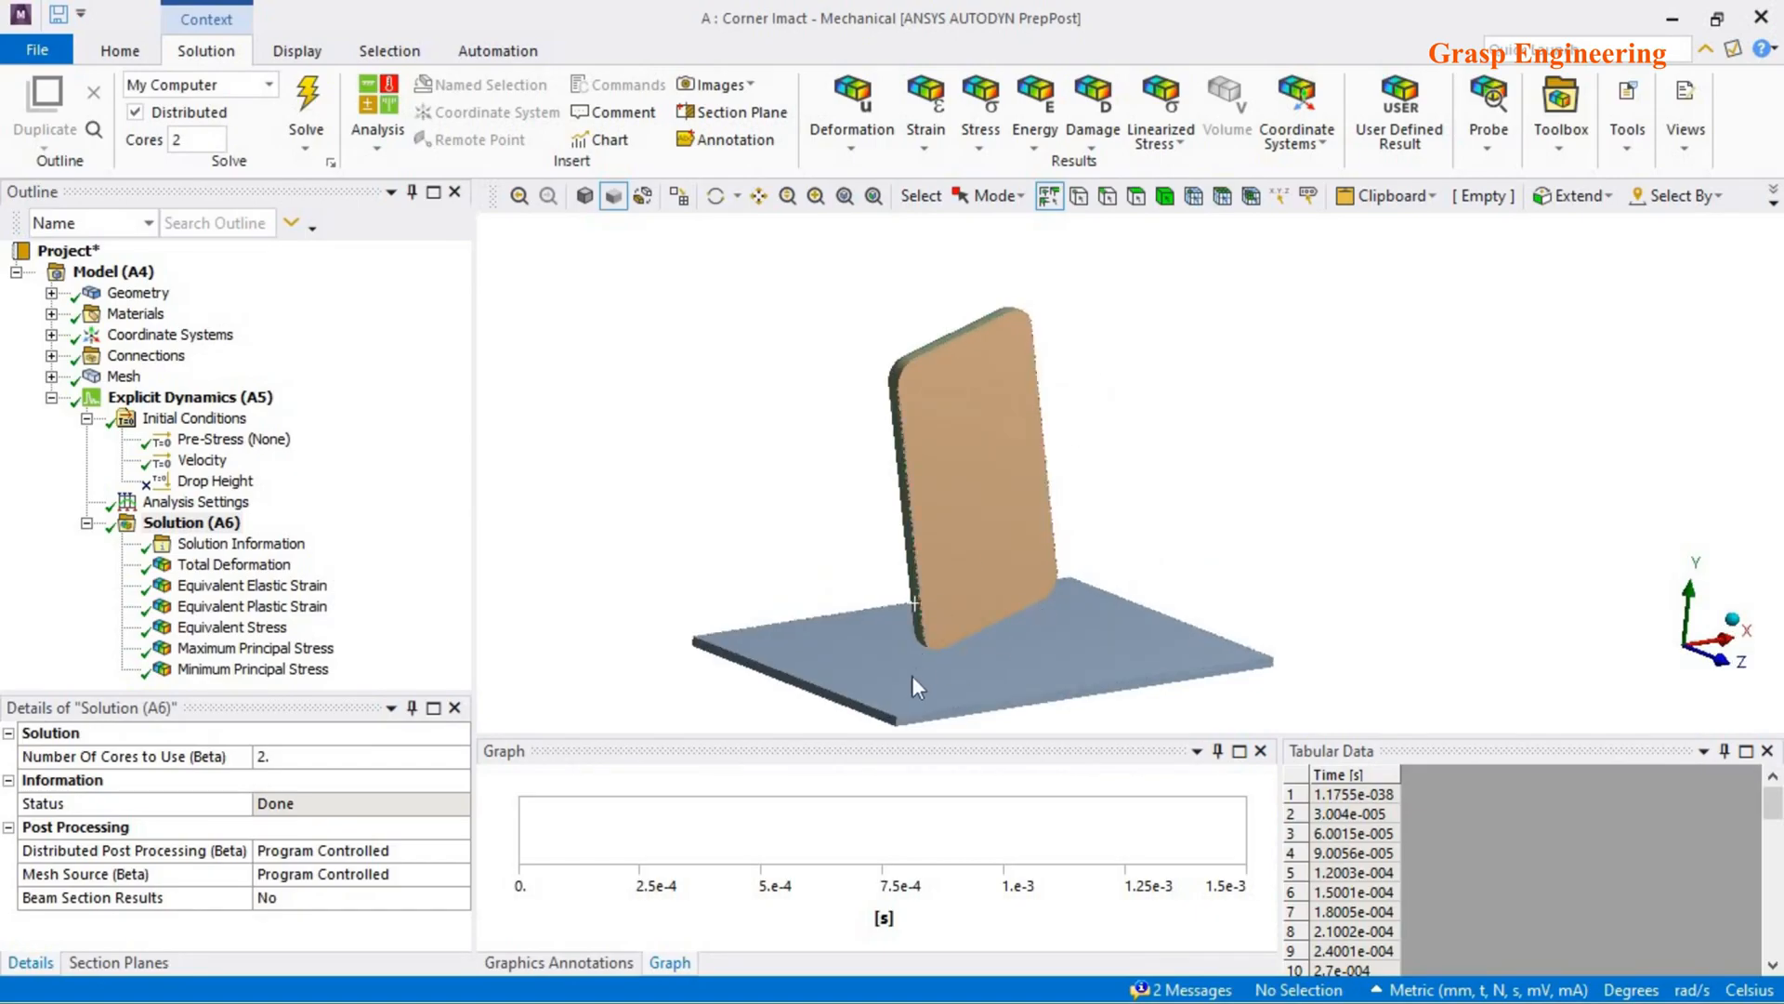
{"action": "middle_click_drag", "start_coordinate": [994, 605], "coordinate": [906, 643]}
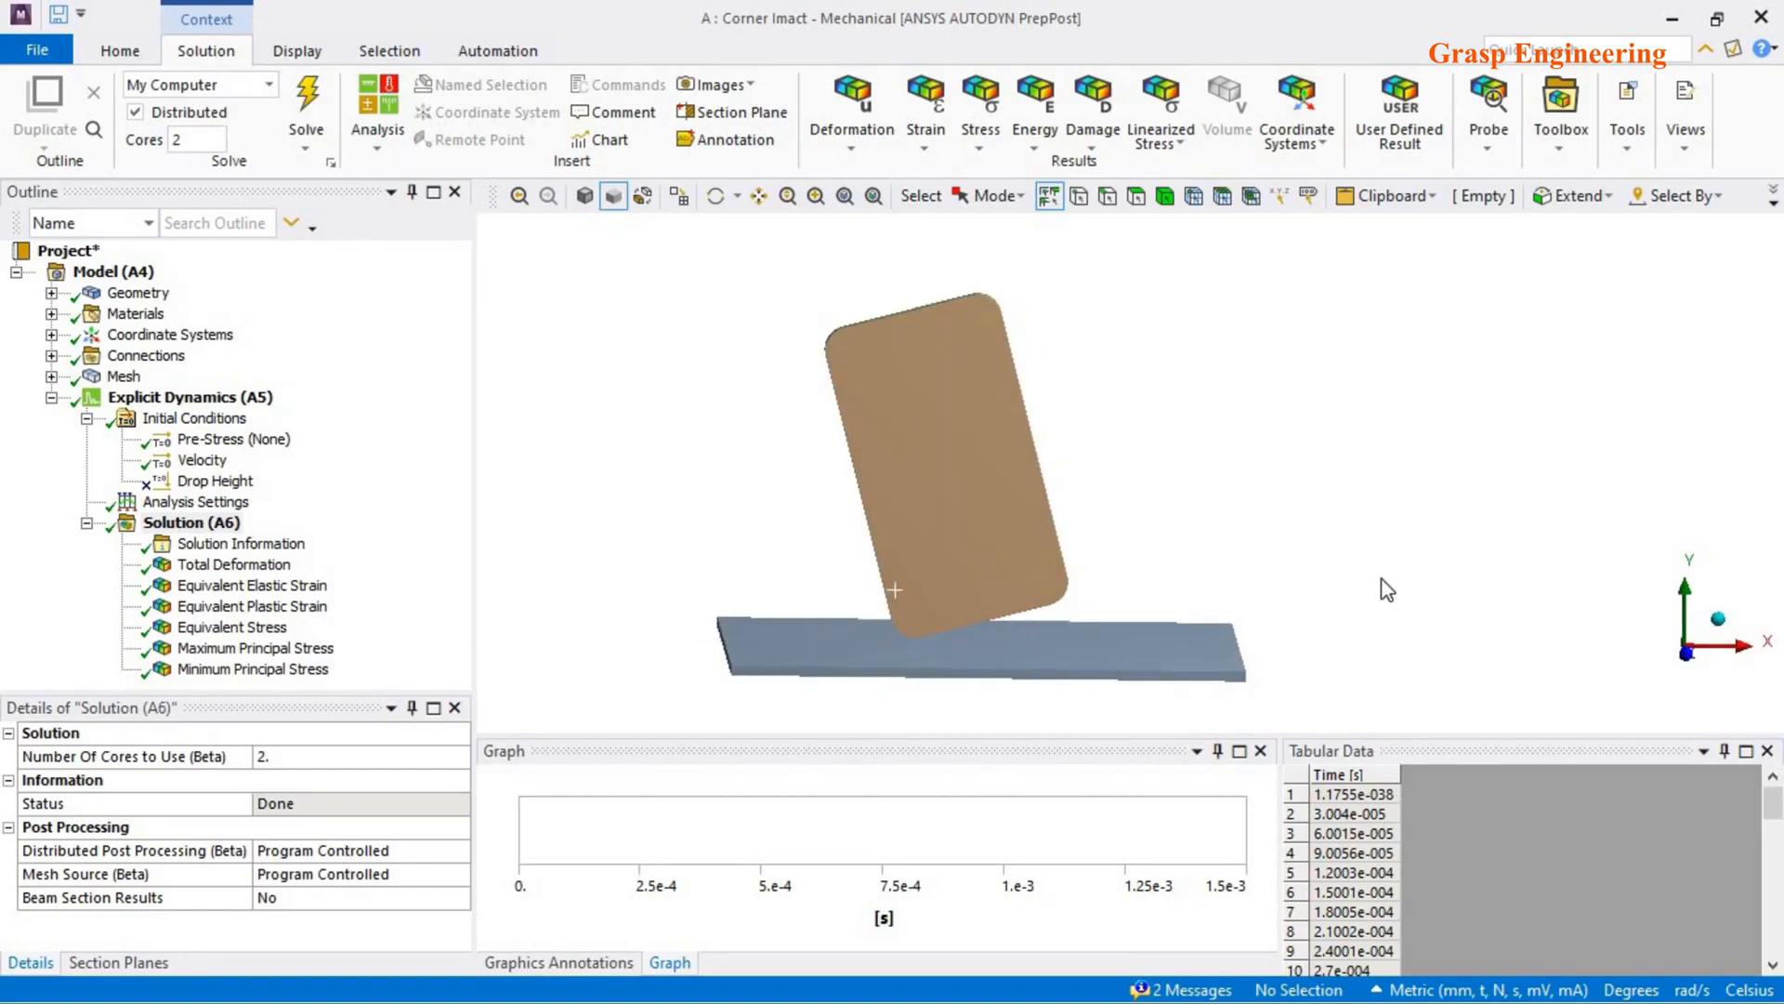
{"action": "mouse_move", "coordinate": [978, 618]}
{"action": "middle_mouse_down"}
{"action": "mouse_move", "coordinate": [1110, 647]}
{"action": "mouse_move", "coordinate": [1009, 613]}
{"action": "middle_mouse_up"}
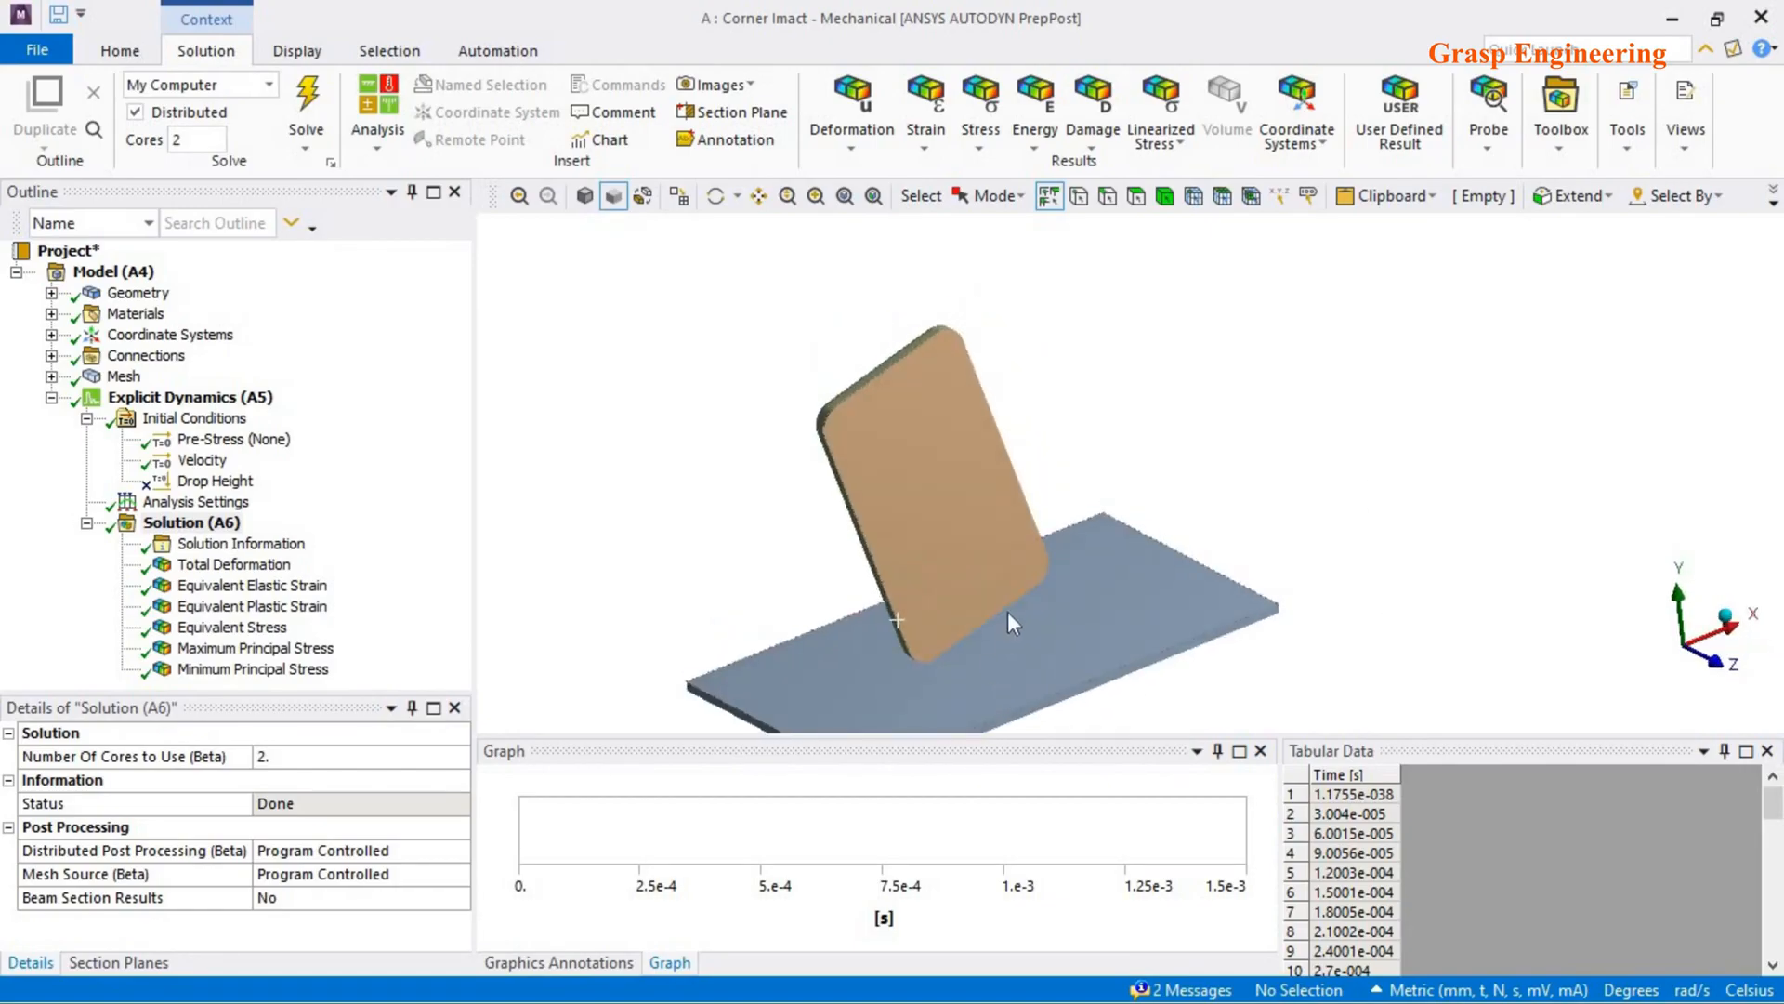
- Pick the phone's lower edge and long side edge to indicate other impact locations, and clear the selection
{"action": "left_click", "coordinate": [1011, 605]}
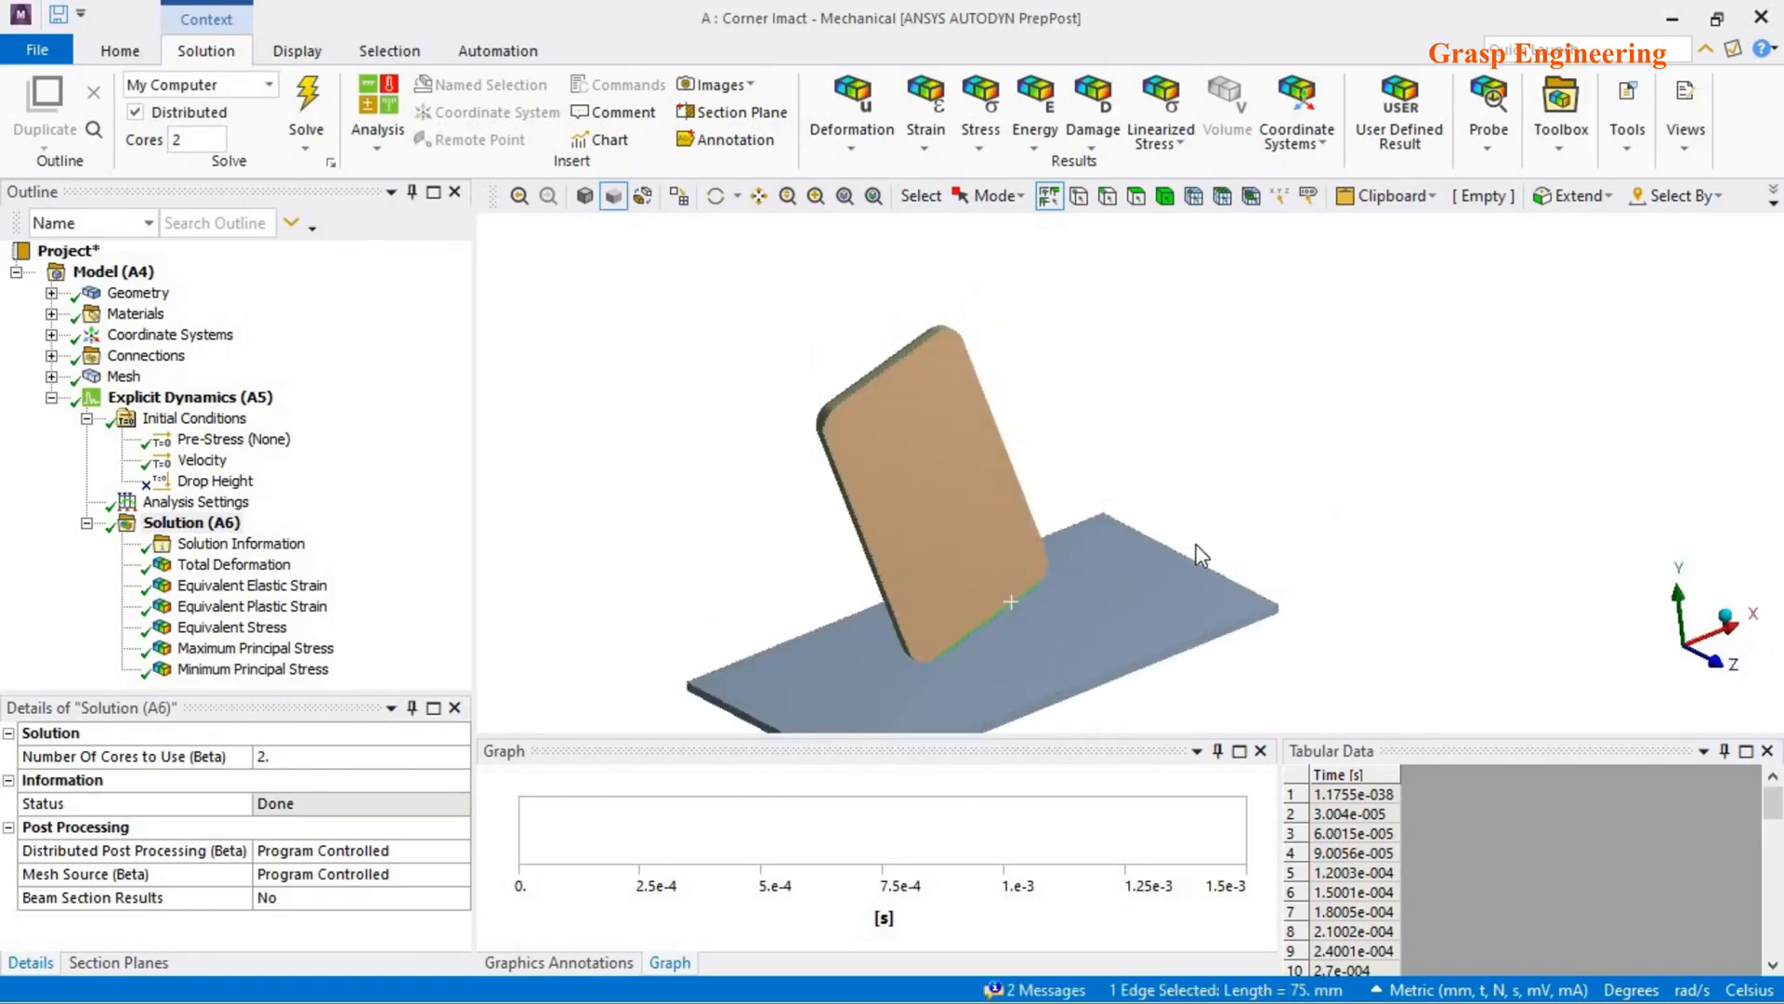
{"action": "left_click", "coordinate": [944, 454]}
{"action": "left_click", "coordinate": [1108, 197]}
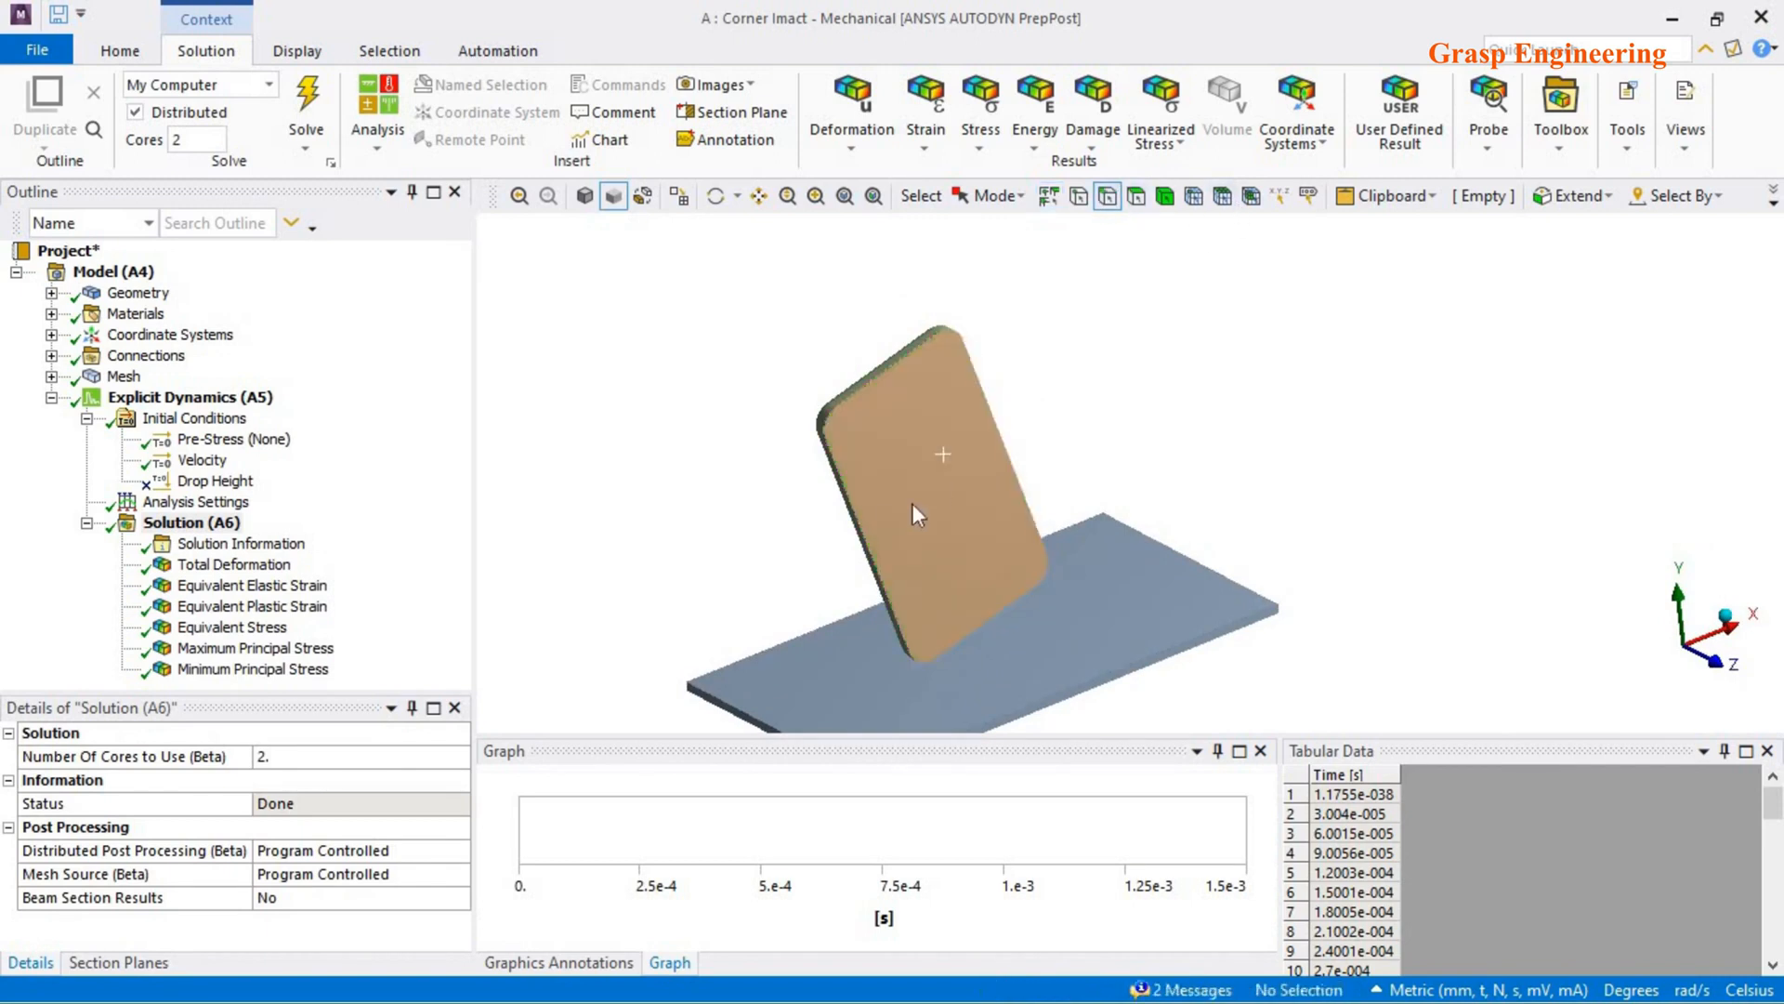
{"action": "left_click", "coordinate": [856, 518]}
{"action": "middle_click_drag", "start_coordinate": [1104, 522], "coordinate": [1239, 490]}
{"action": "left_click", "coordinate": [1350, 349]}
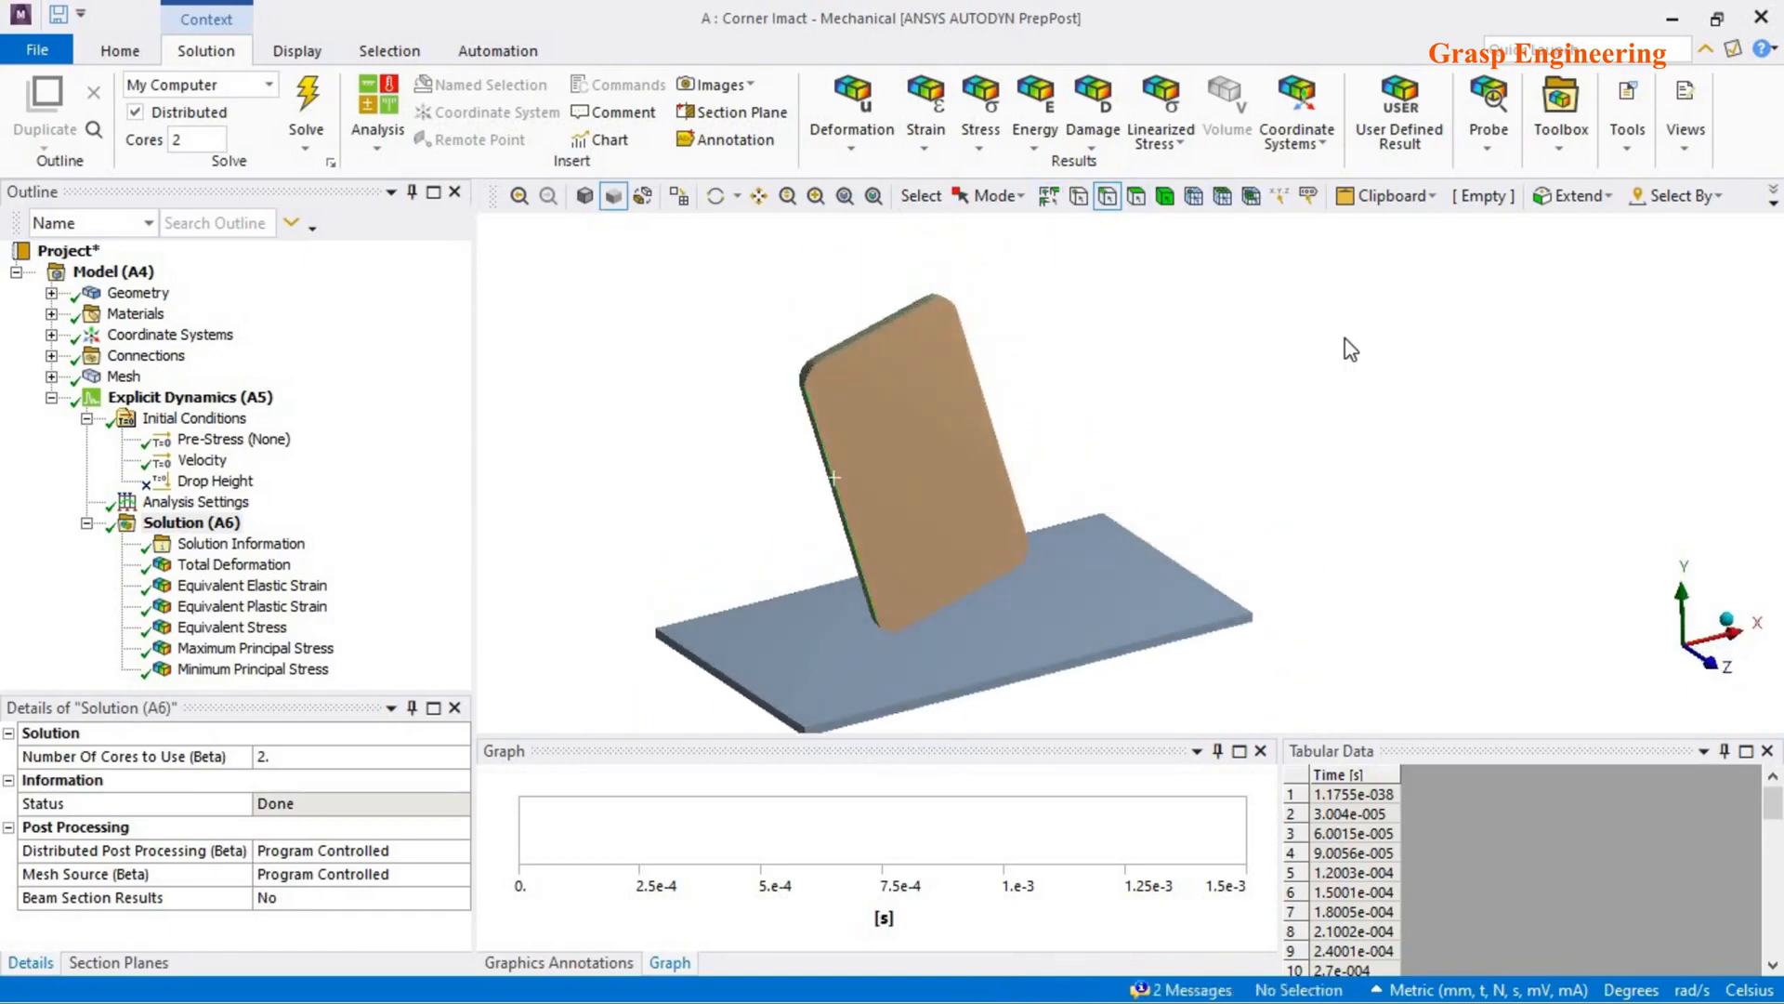
- Switch to the Workbench project and open the Setup of the Front Face Impact system
{"action": "left_click", "coordinate": [1672, 19]}
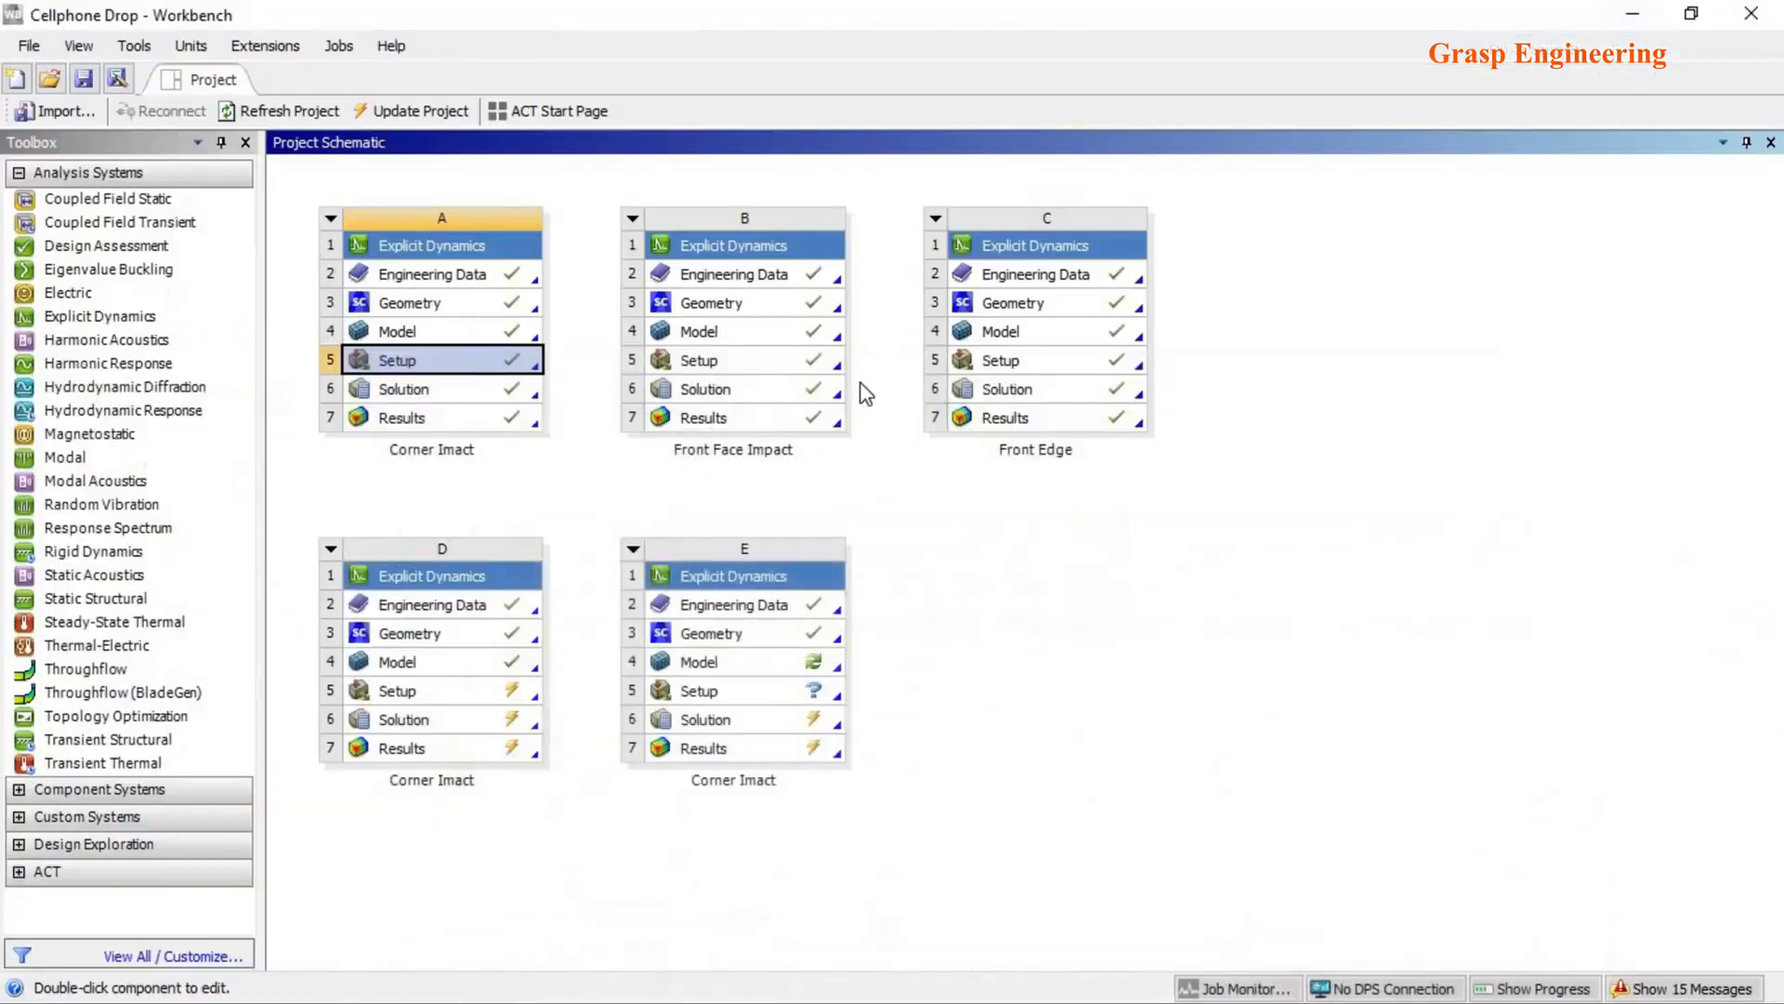
{"action": "left_click", "coordinate": [954, 533]}
{"action": "double_click", "coordinate": [749, 363]}
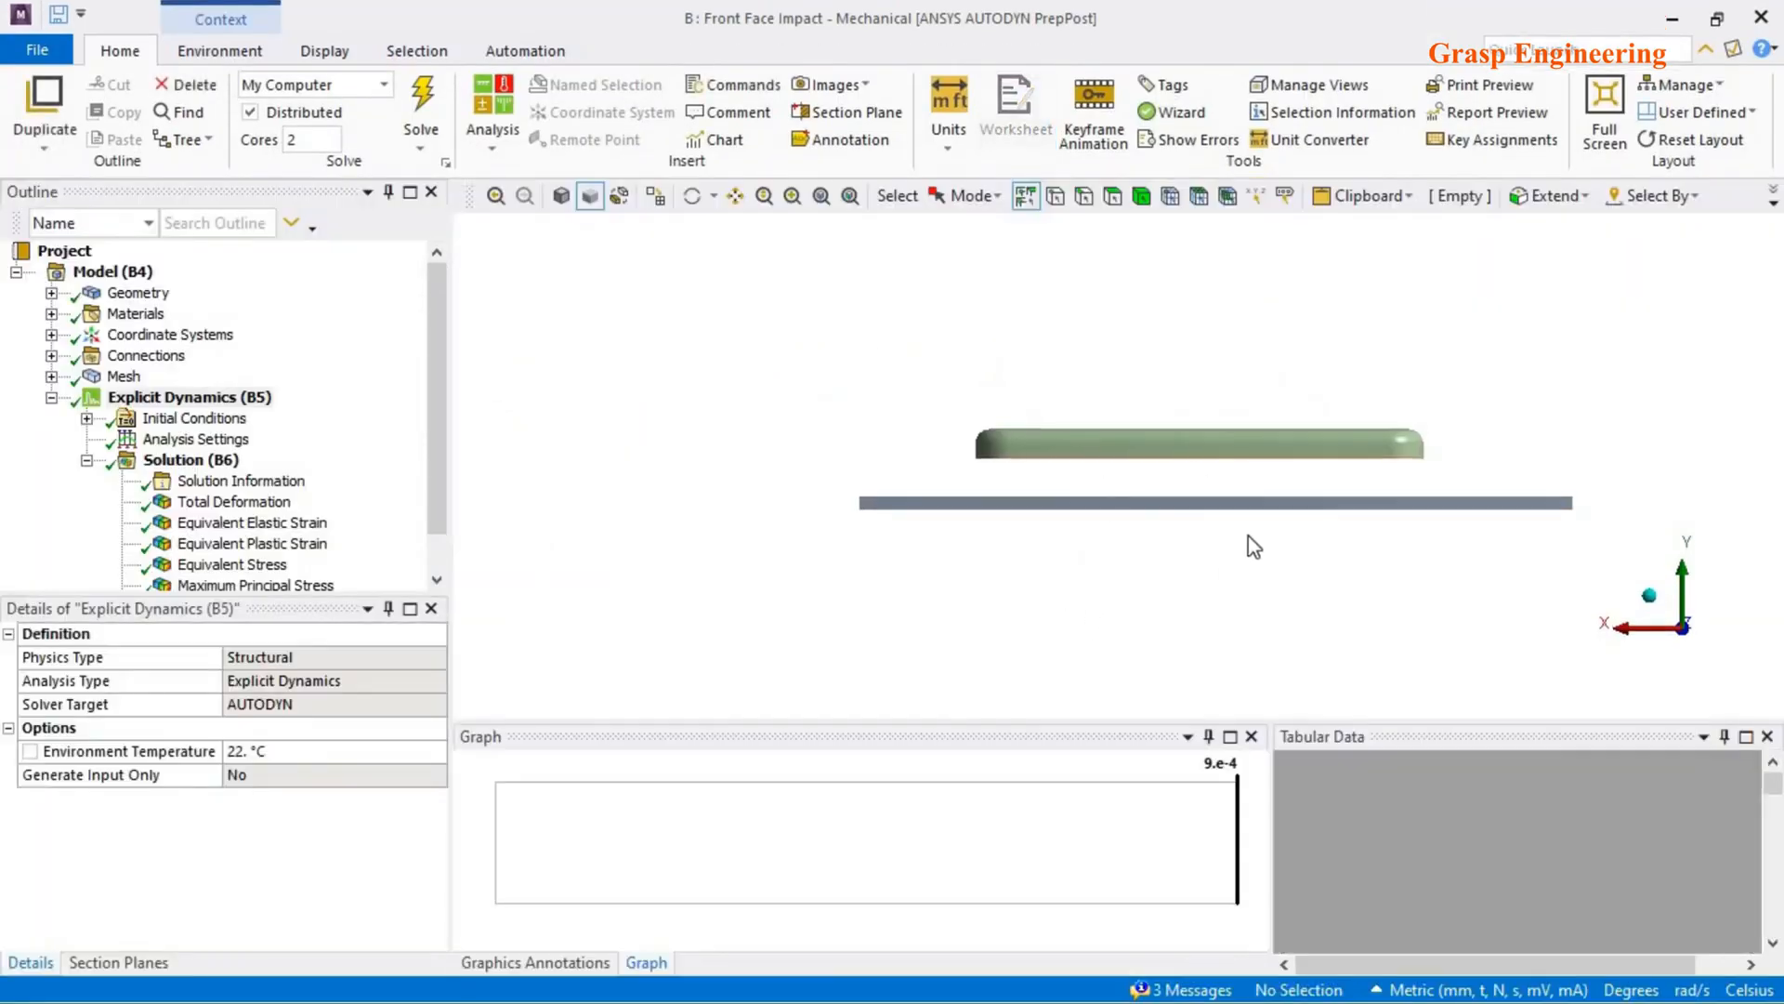
- Inspect the flat phone above the floor plate, select its back cover body, and enlarge the outline to list all results
{"action": "middle_click_drag", "start_coordinate": [1176, 471], "coordinate": [1304, 624]}
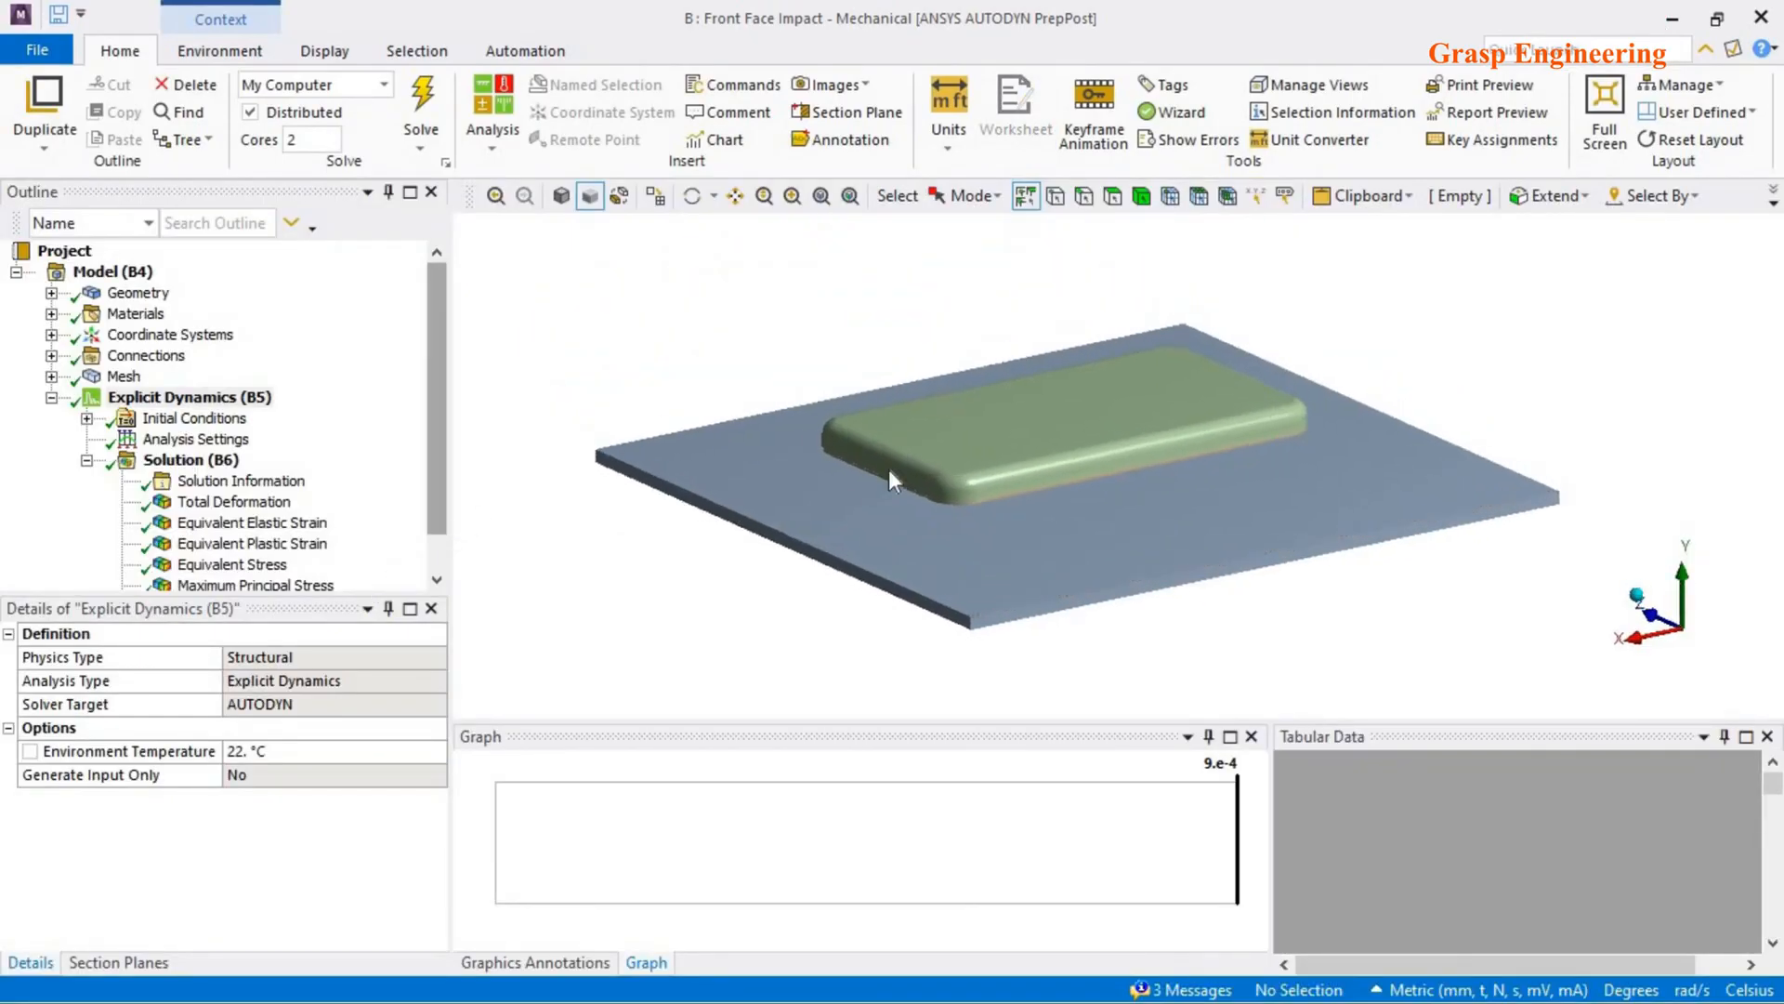
{"action": "left_click", "coordinate": [1141, 195]}
{"action": "left_click", "coordinate": [1104, 407]}
{"action": "middle_click_drag", "start_coordinate": [1116, 316], "coordinate": [1129, 478]}
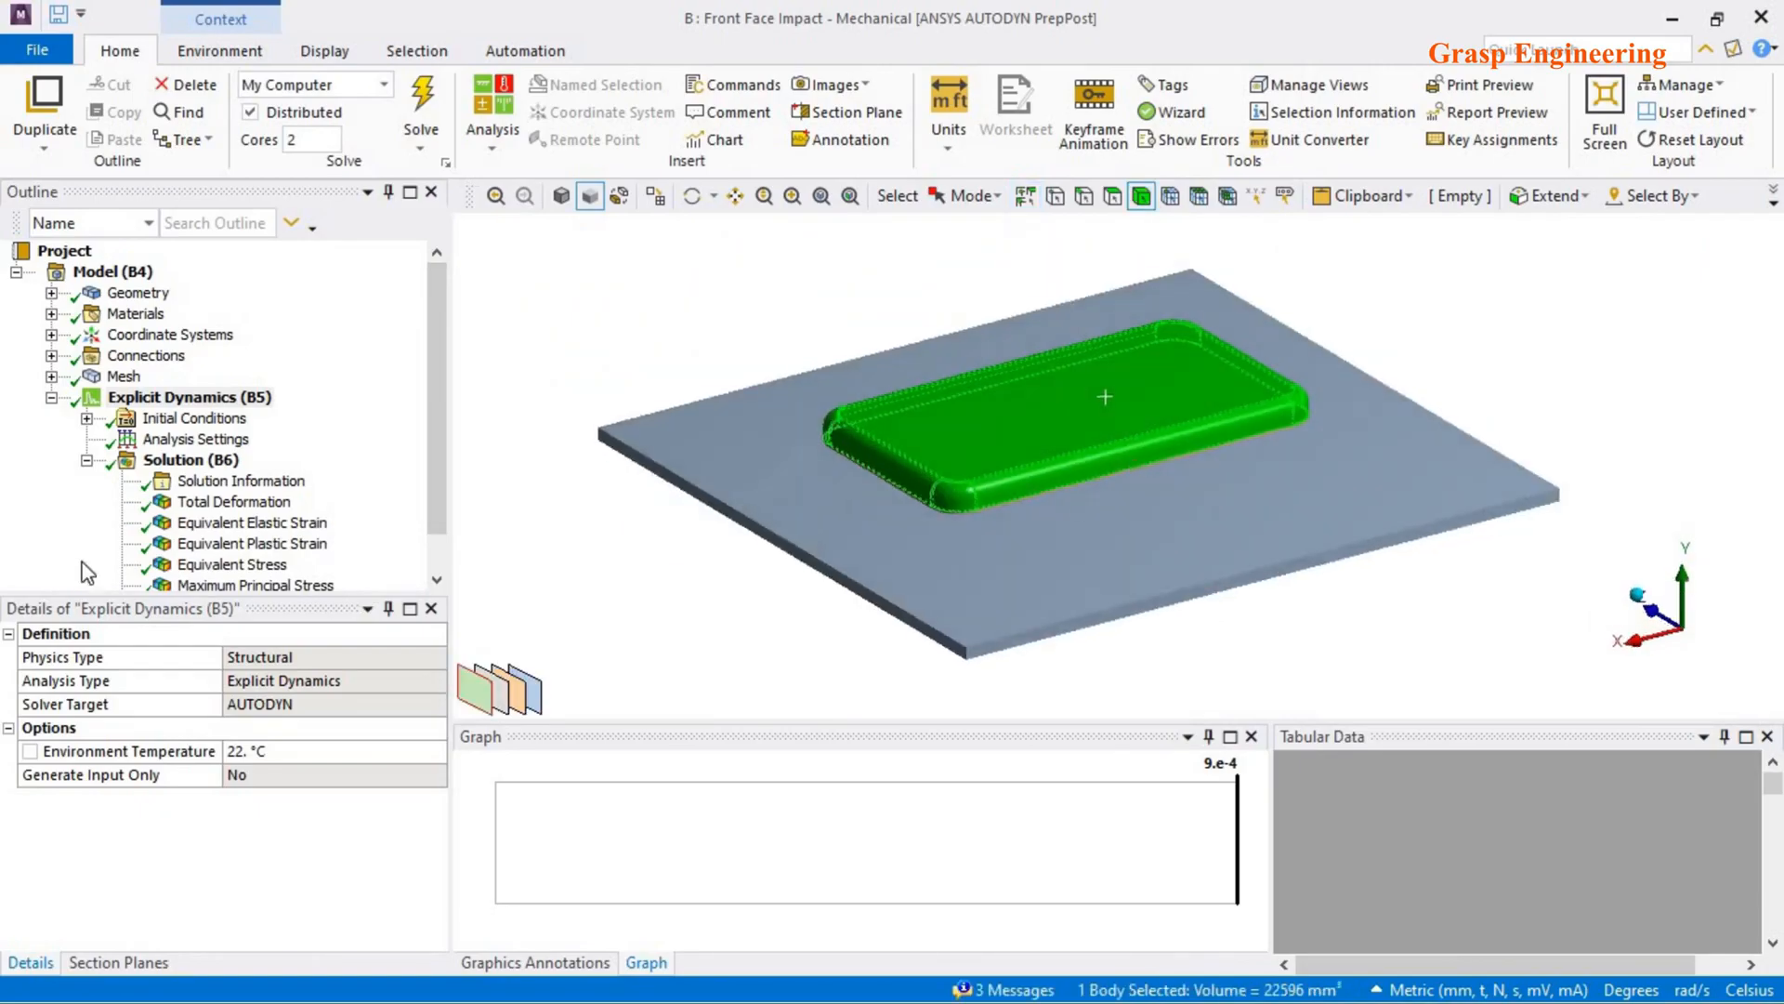
{"action": "left_click_drag", "start_coordinate": [175, 596], "coordinate": [174, 705]}
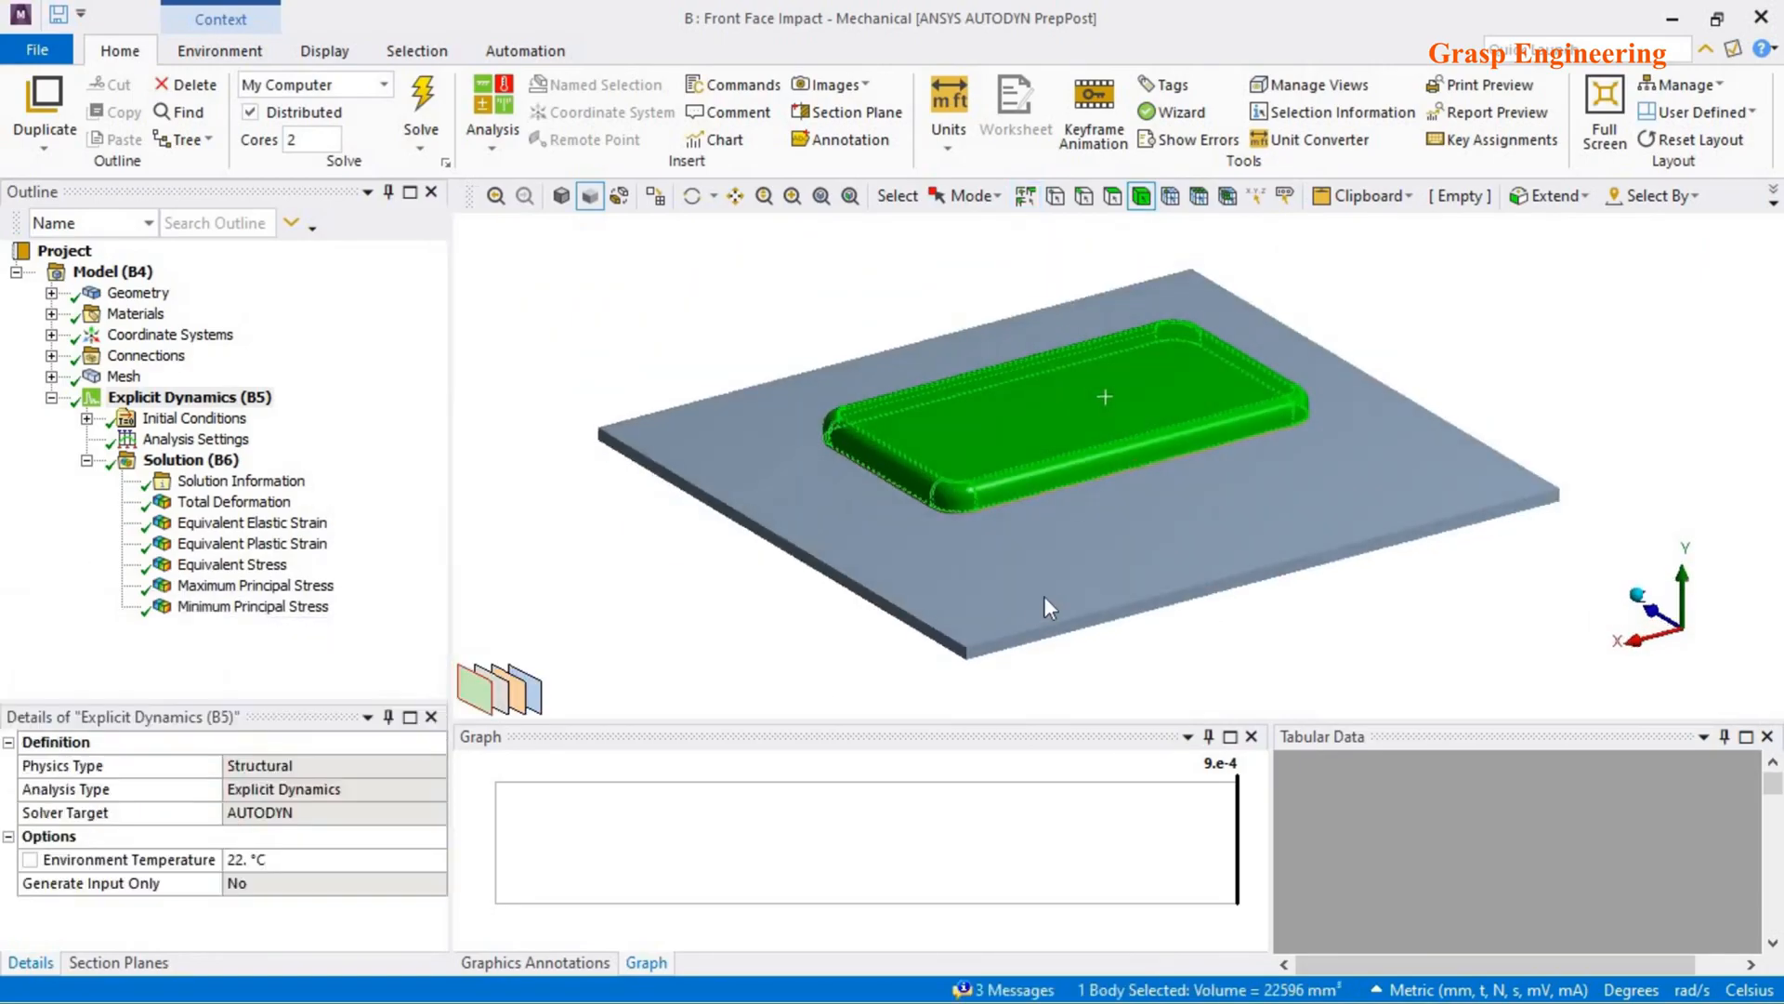
{"action": "mouse_move", "coordinate": [1051, 534]}
{"action": "middle_mouse_down"}
{"action": "mouse_move", "coordinate": [1050, 465]}
{"action": "mouse_move", "coordinate": [1039, 516]}
{"action": "middle_mouse_up"}
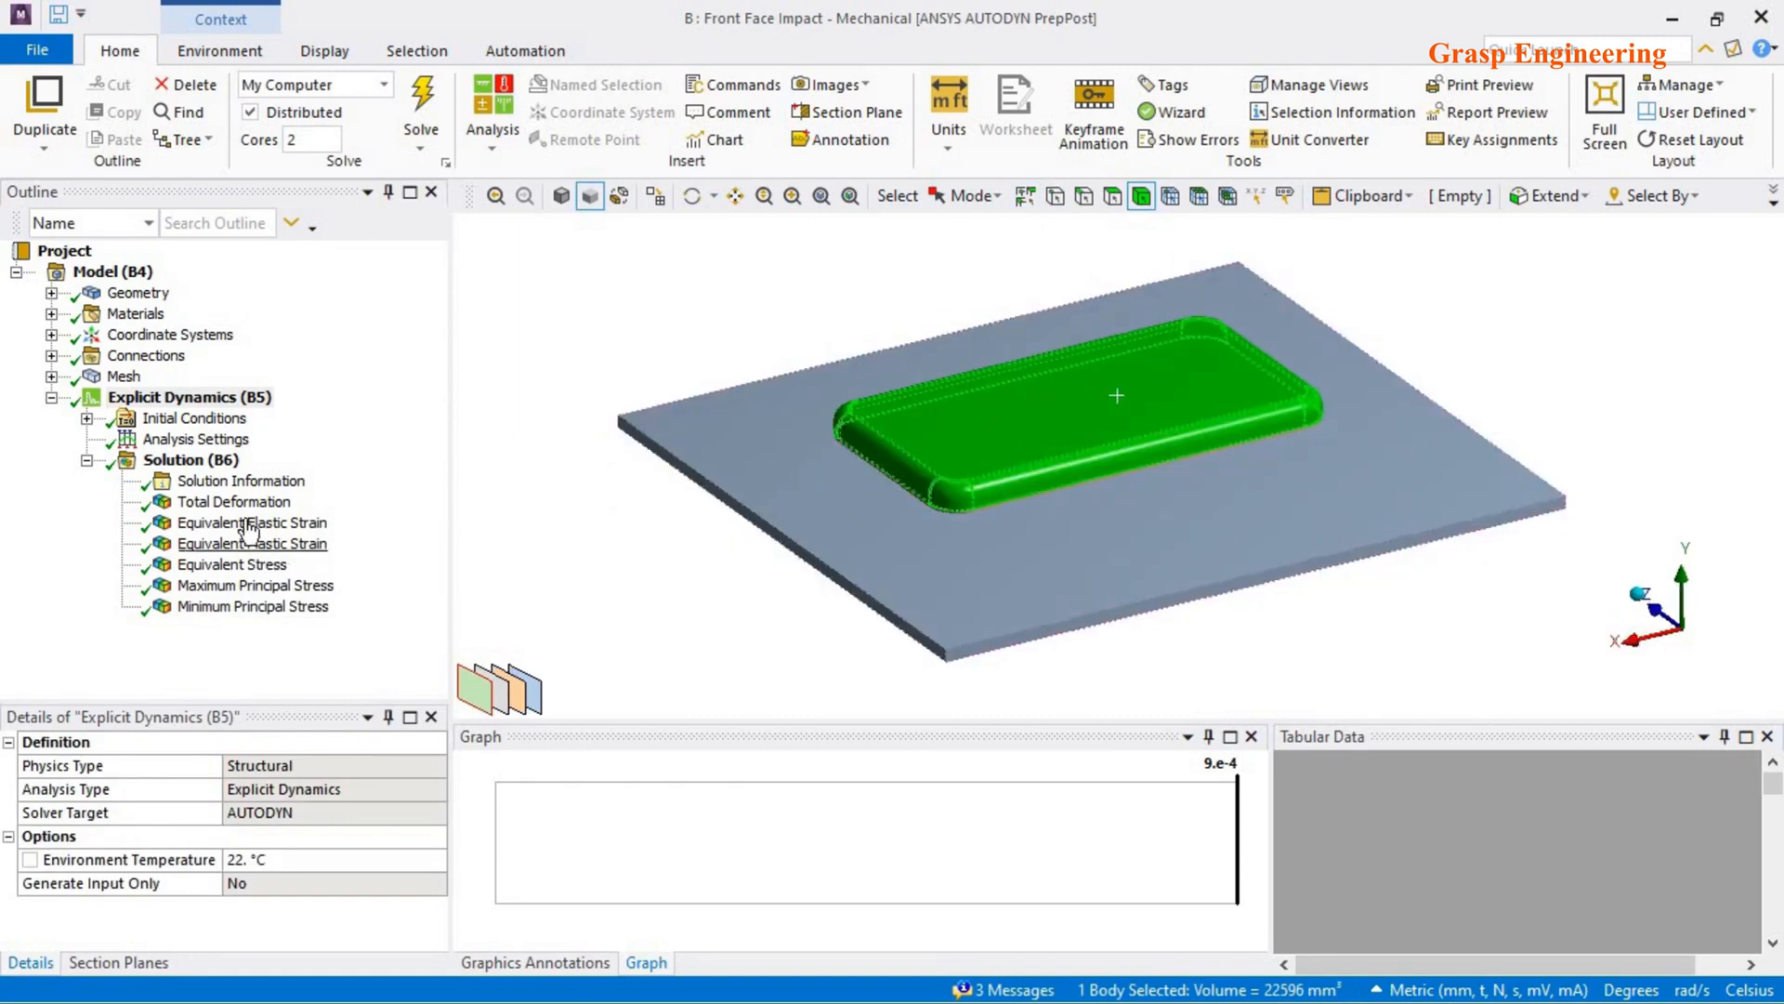
- Review the front-face impact's Equivalent Stress and Minimum Principal Stress in a side view, and display Maximum Principal Stress
{"action": "left_click", "coordinate": [234, 564]}
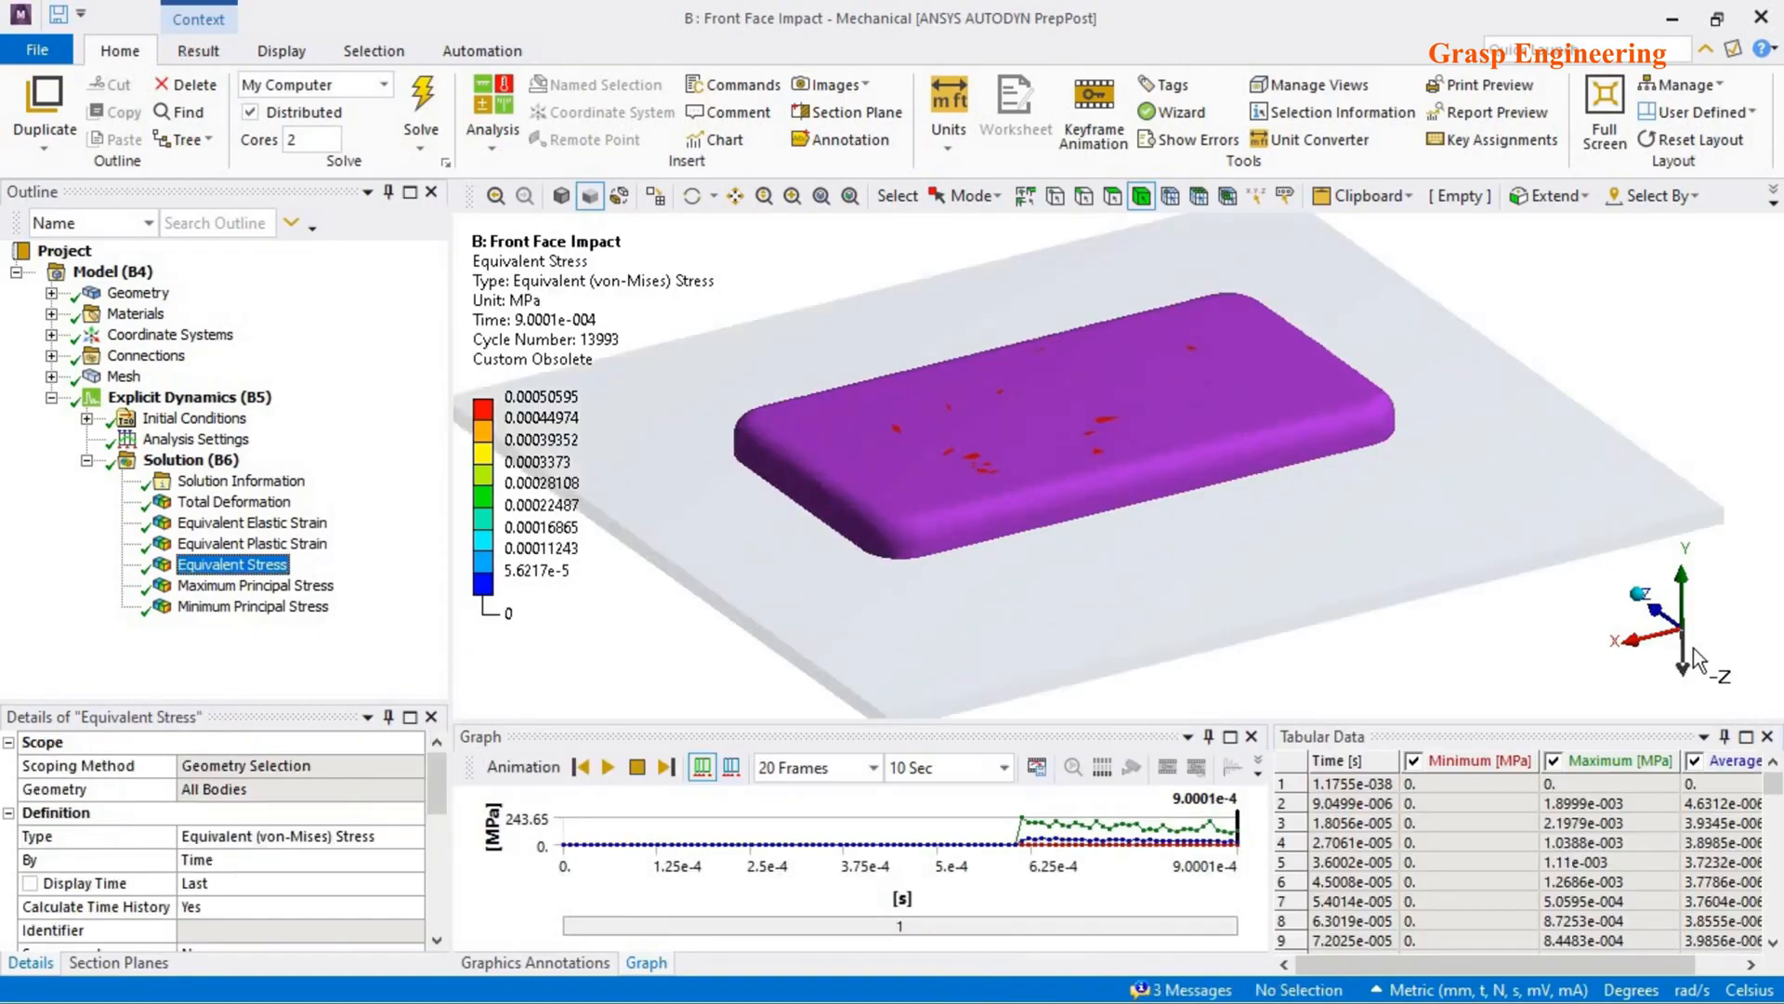
{"action": "left_click", "coordinate": [1694, 649]}
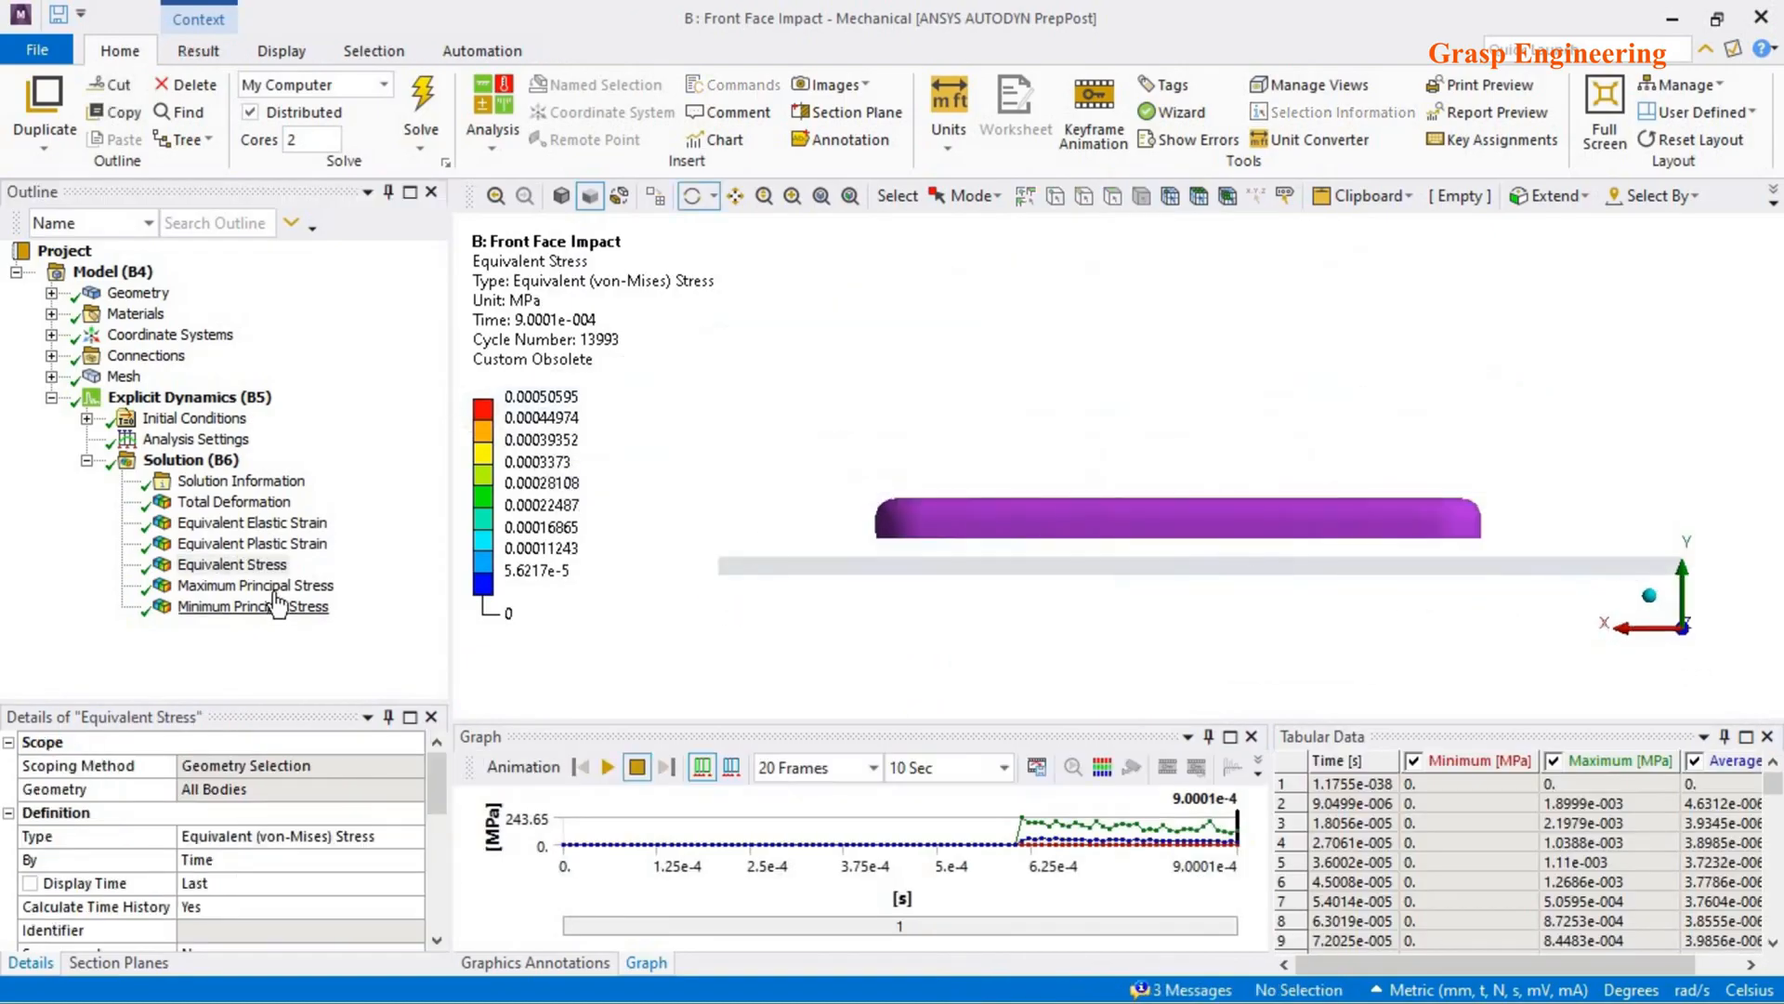
{"action": "left_click", "coordinate": [270, 585]}
{"action": "left_click", "coordinate": [276, 606]}
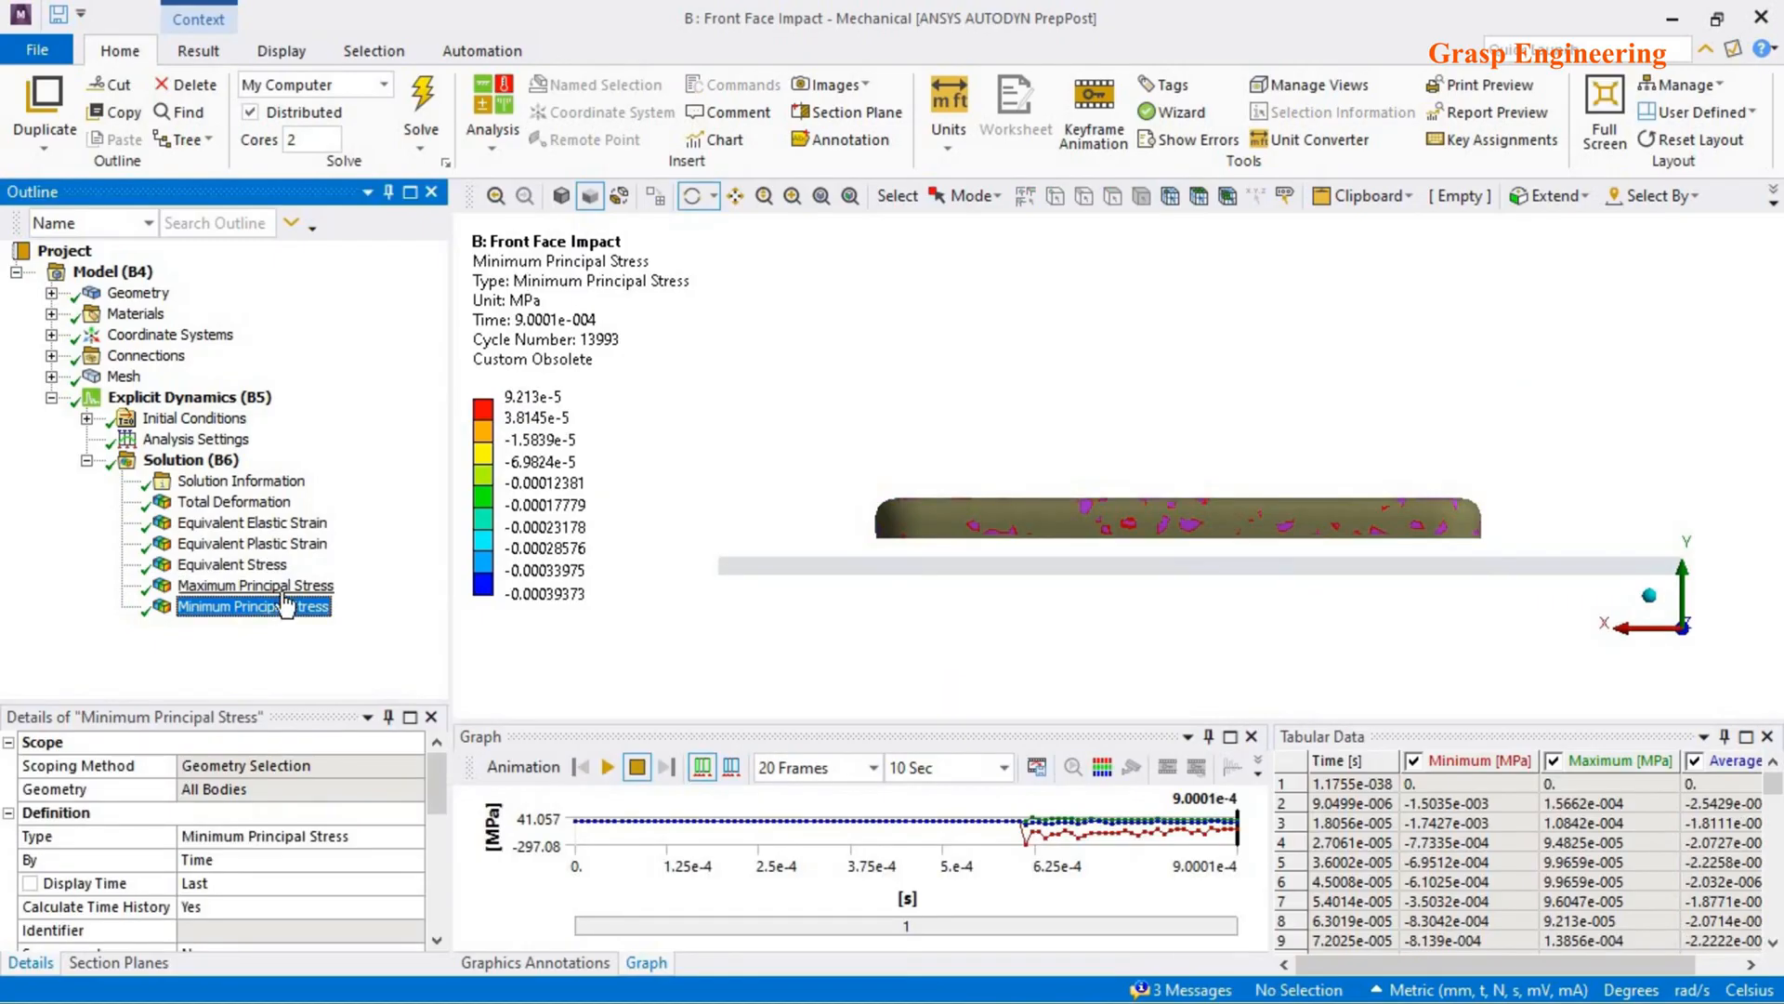
{"action": "left_click", "coordinate": [260, 586]}
- Reset all legend settings of the Maximum Principal Stress result and view the phone's stress contours from an angle
{"action": "left_click", "coordinate": [946, 135]}
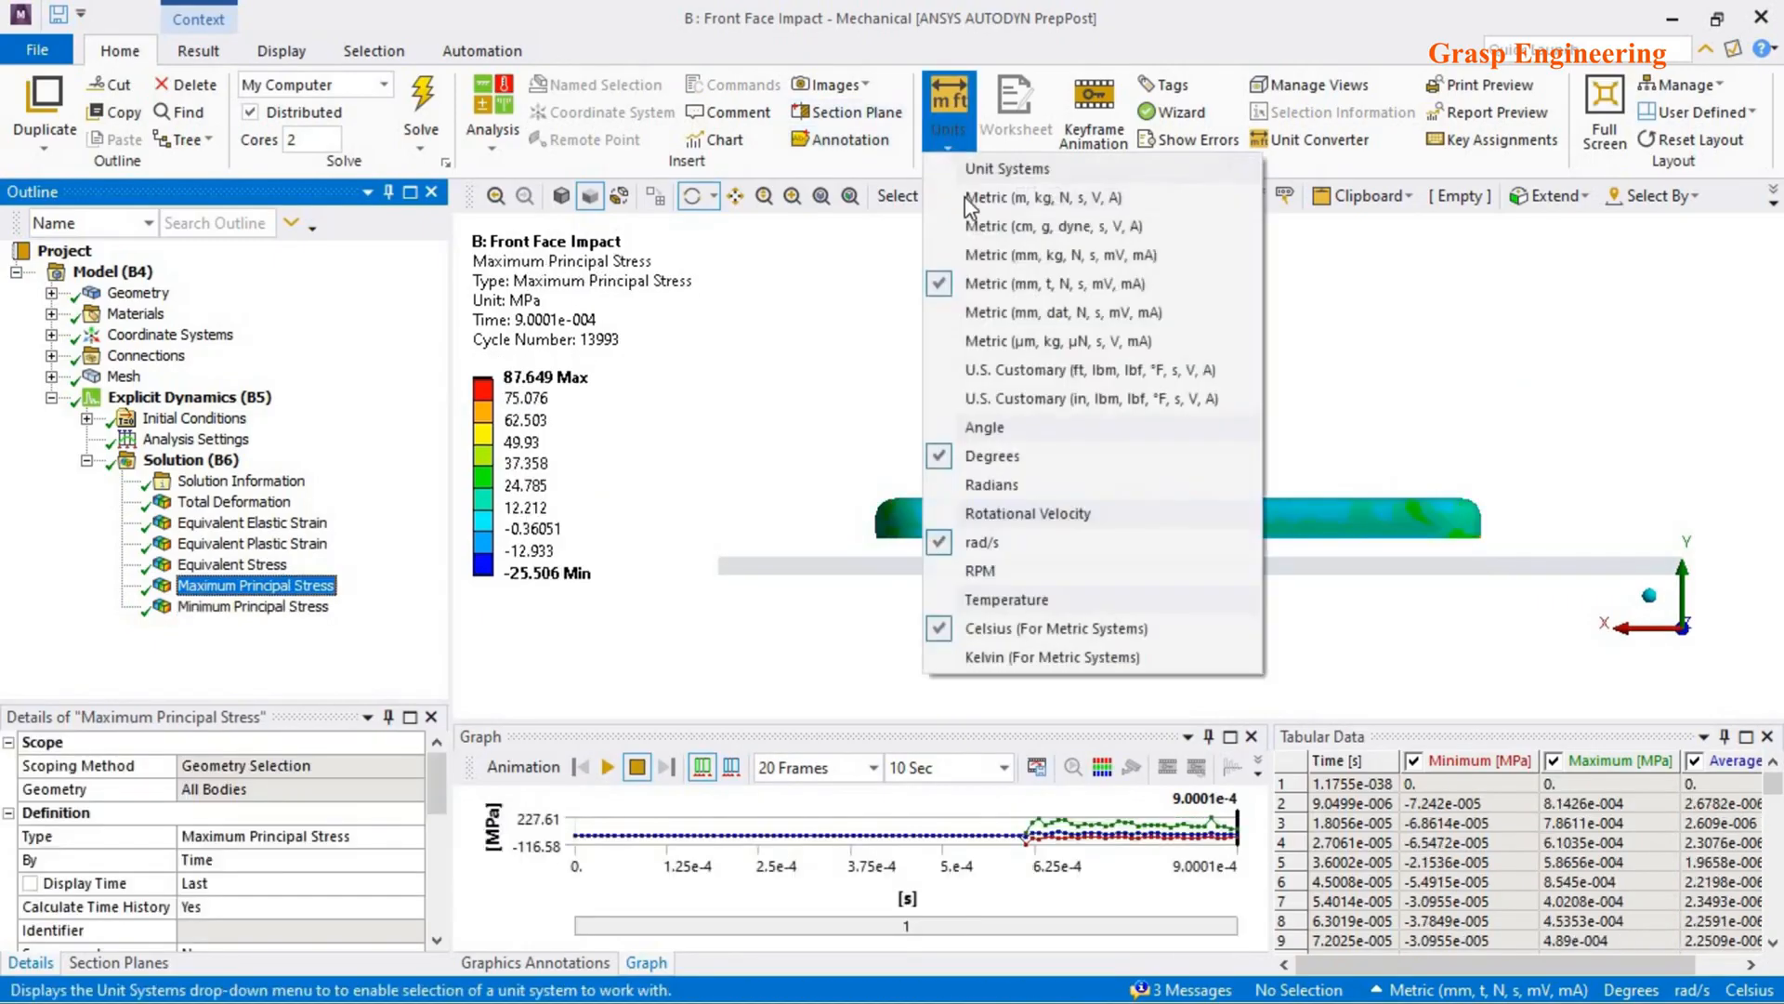
{"action": "right_click", "coordinate": [534, 301]}
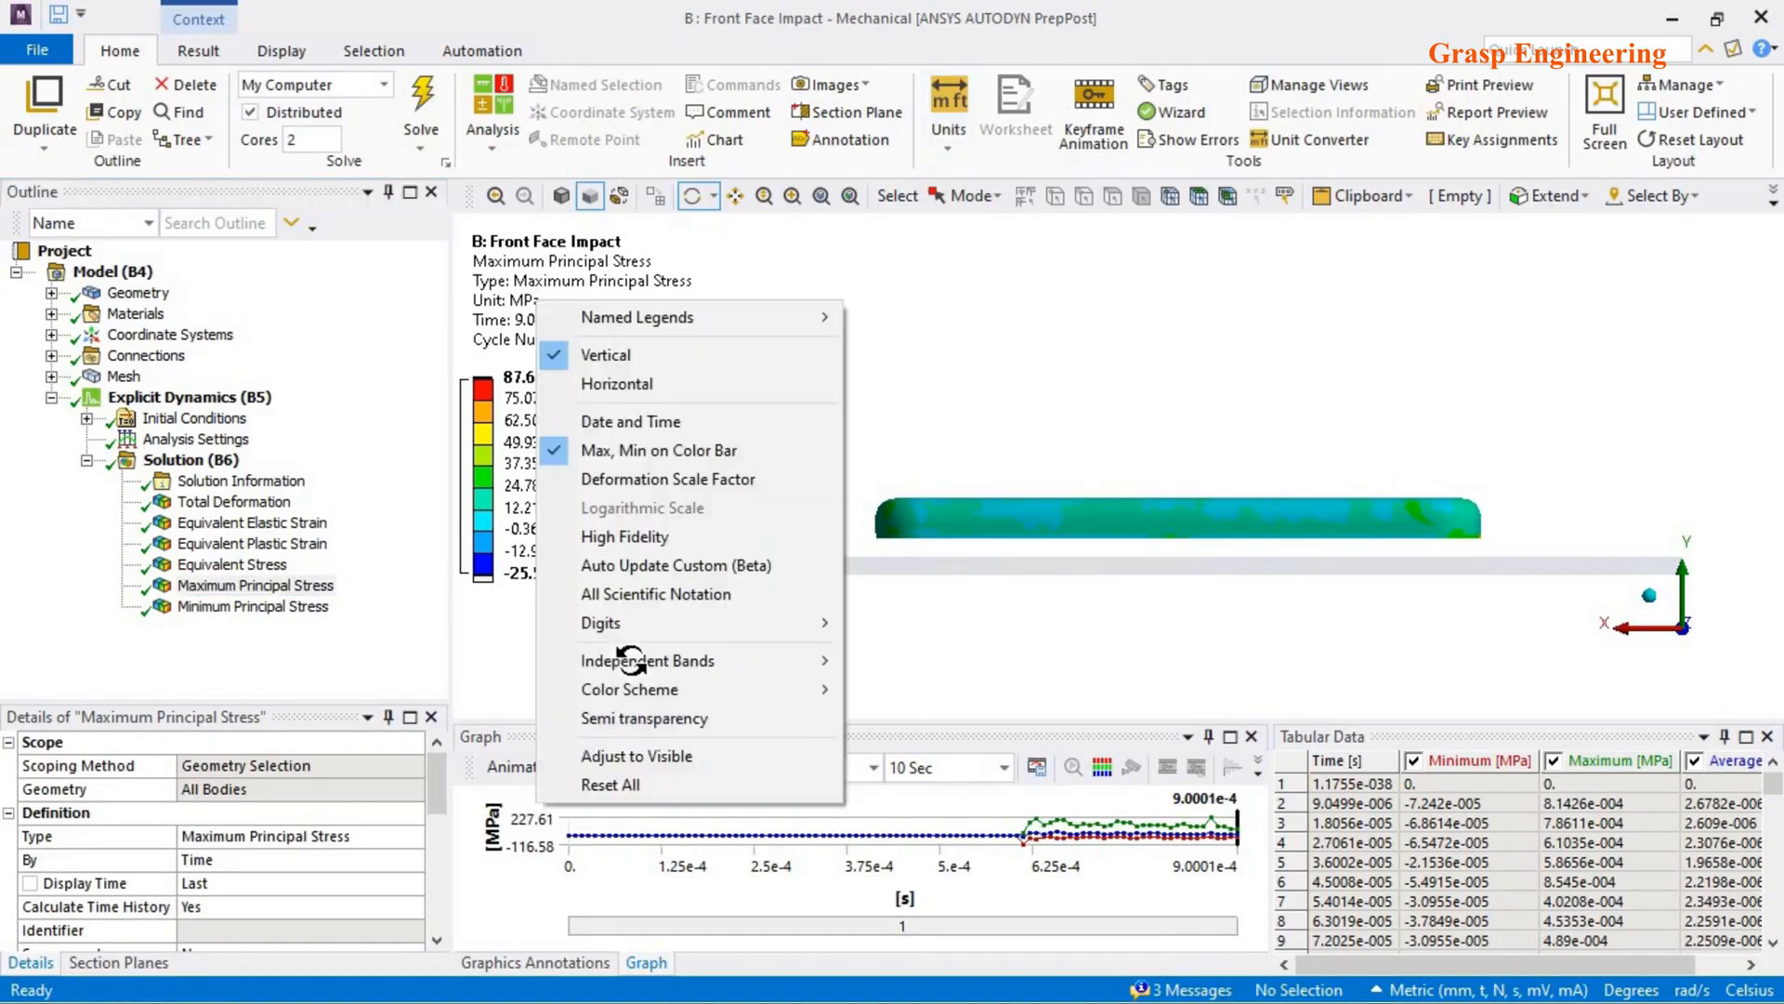
{"action": "left_click", "coordinate": [632, 784]}
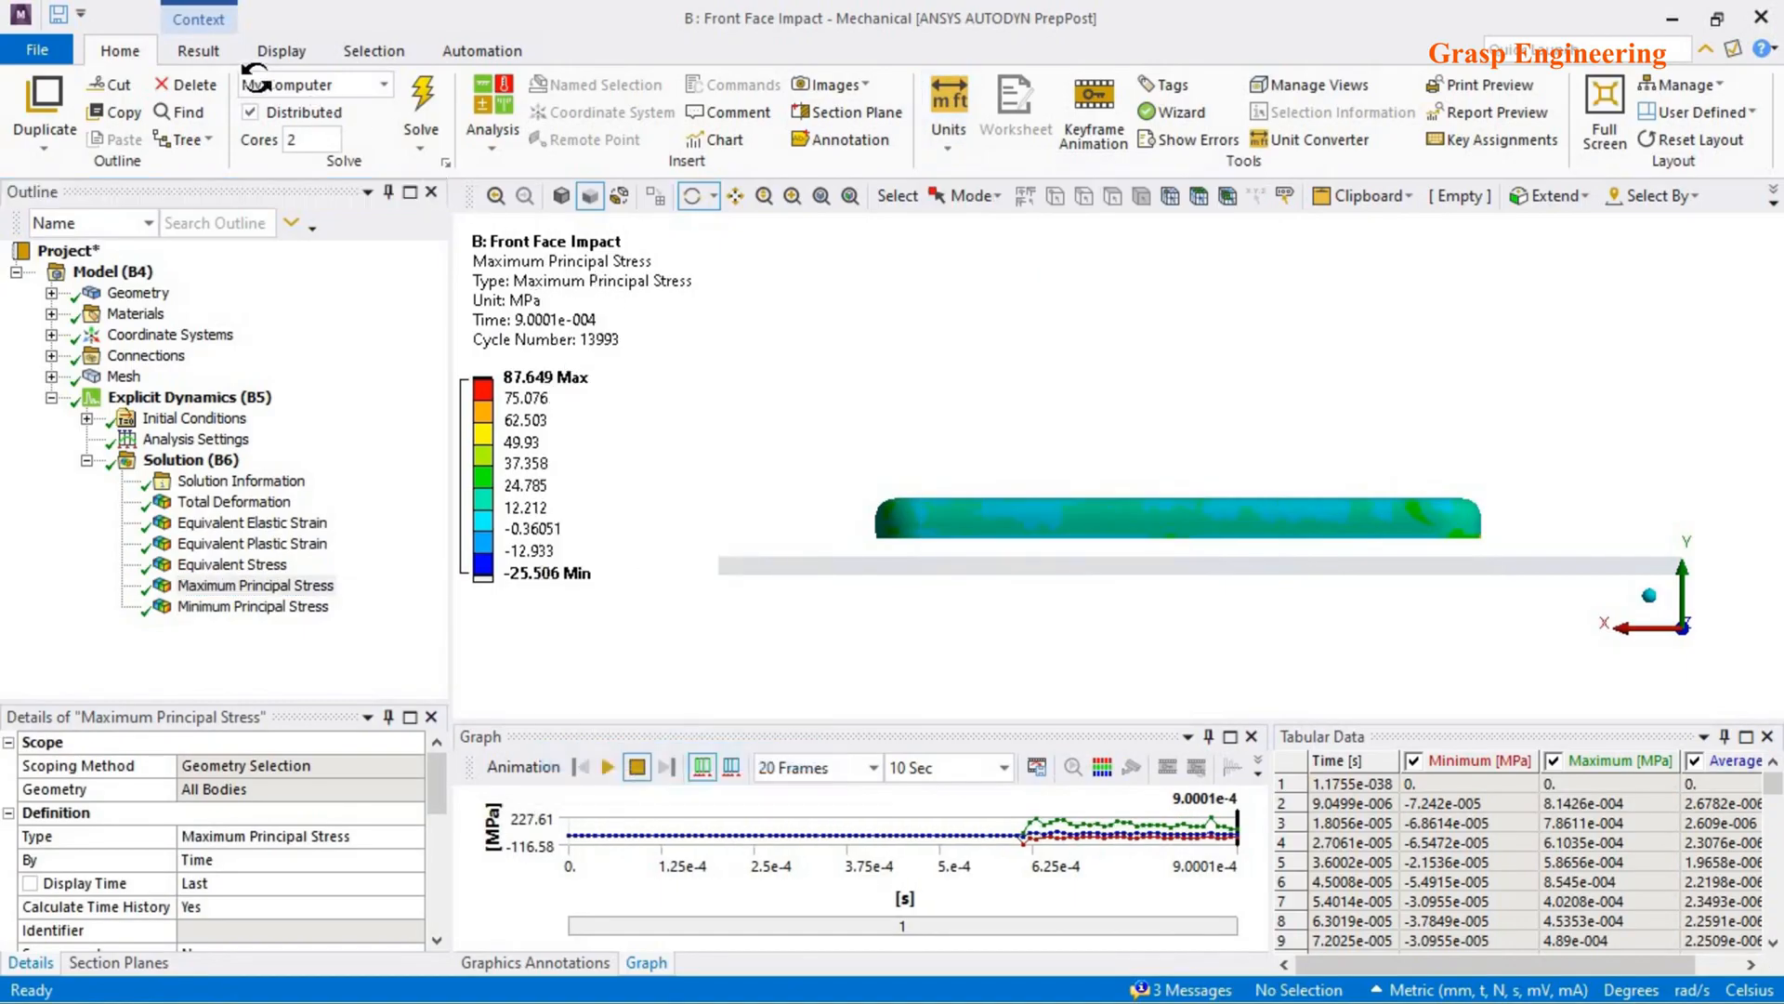
{"action": "left_click", "coordinate": [200, 52]}
{"action": "left_click_drag", "start_coordinate": [984, 450], "coordinate": [1028, 466]}
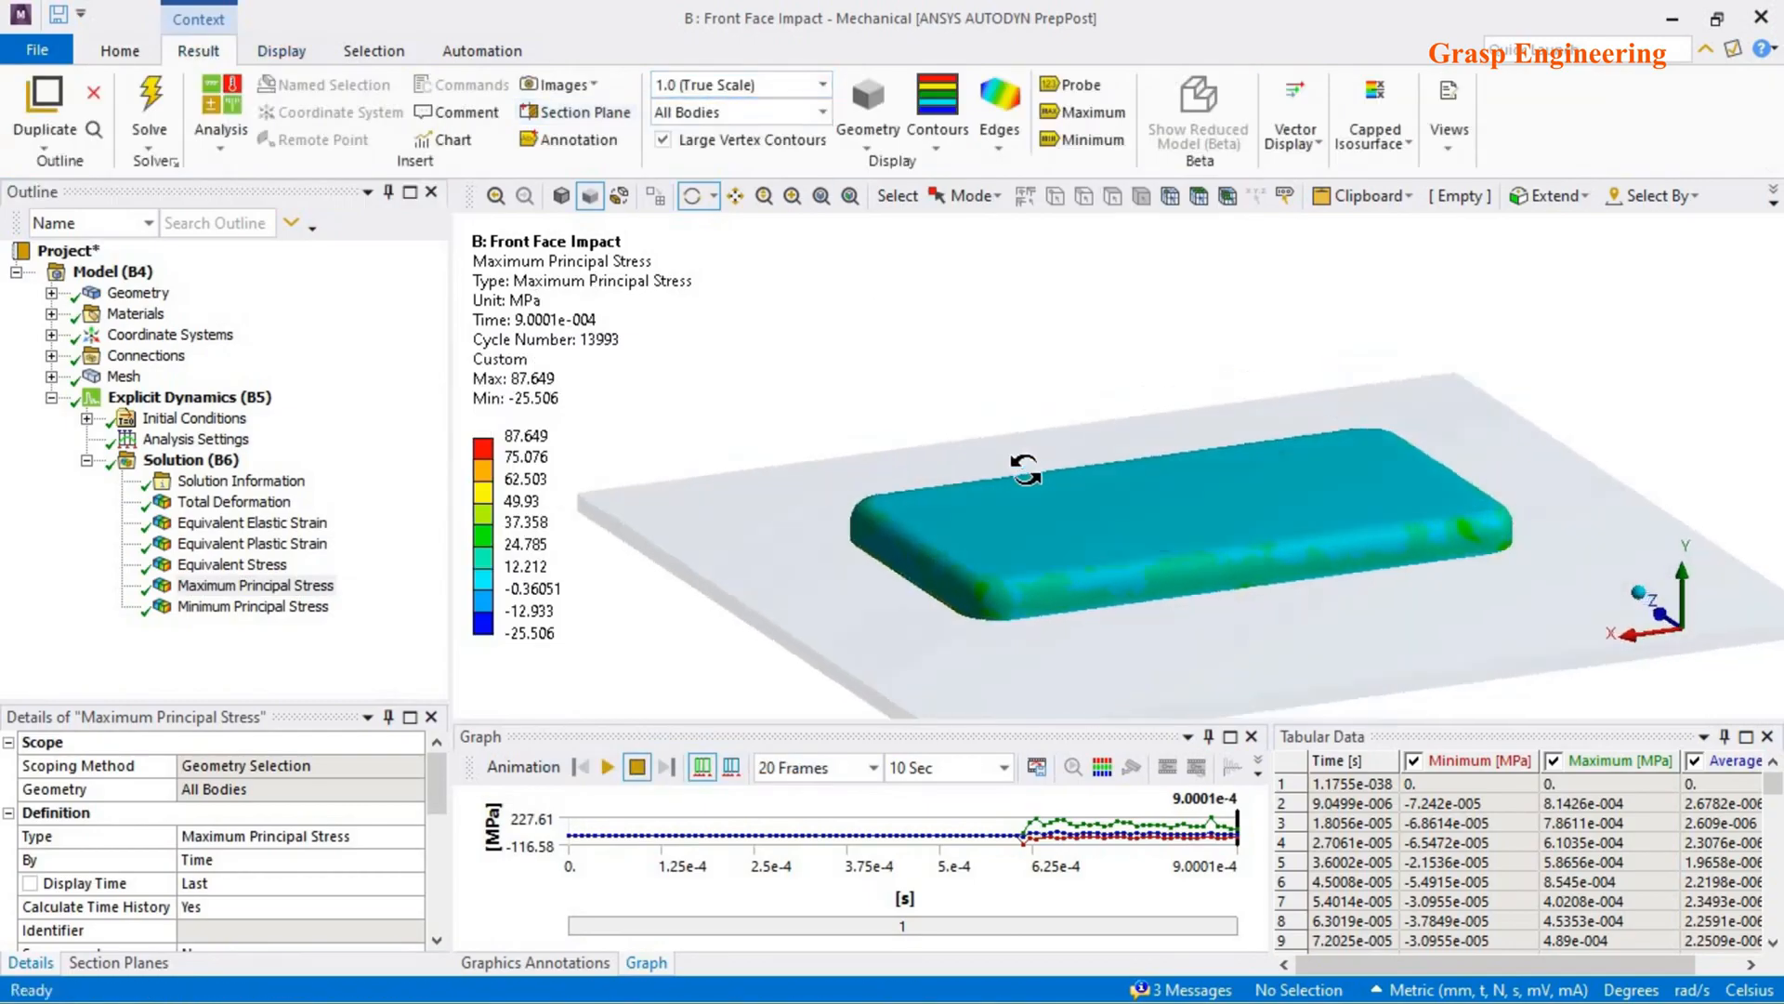
- Set the Maximum Principal Stress animation to 100 frames over 10 seconds and play it for the front-face impact
{"action": "left_click", "coordinate": [872, 767]}
{"action": "left_click", "coordinate": [800, 893]}
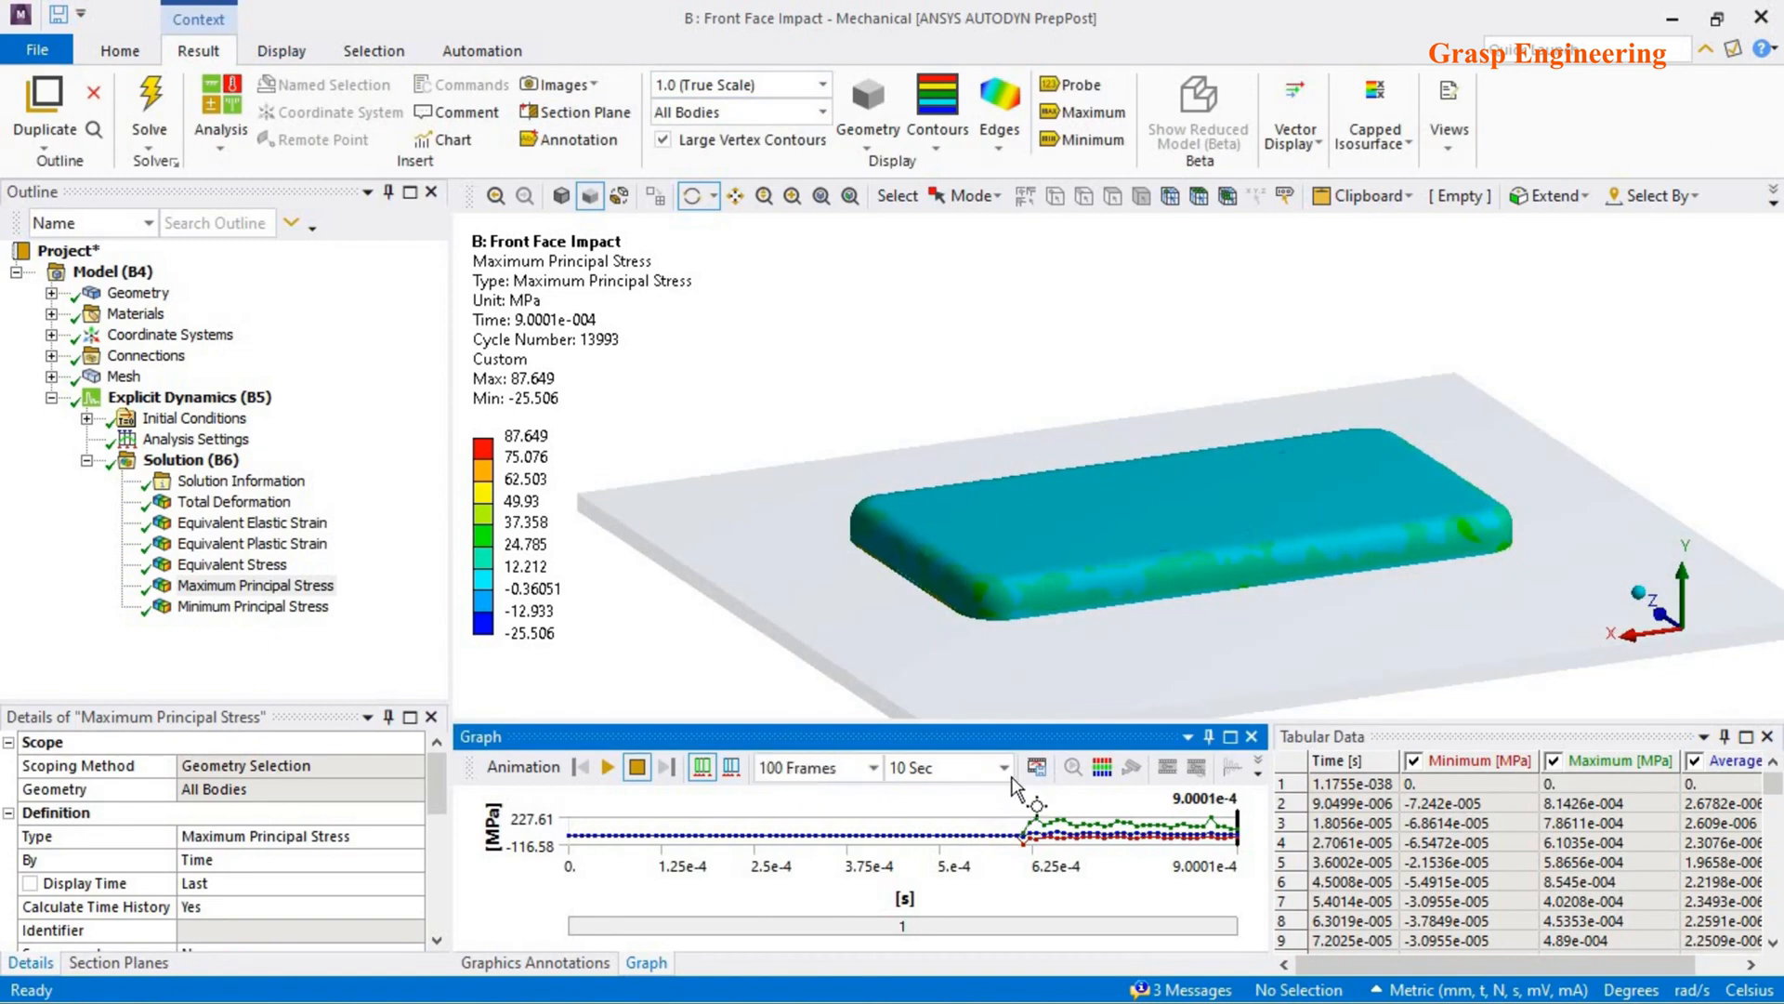
{"action": "left_click", "coordinate": [1004, 768]}
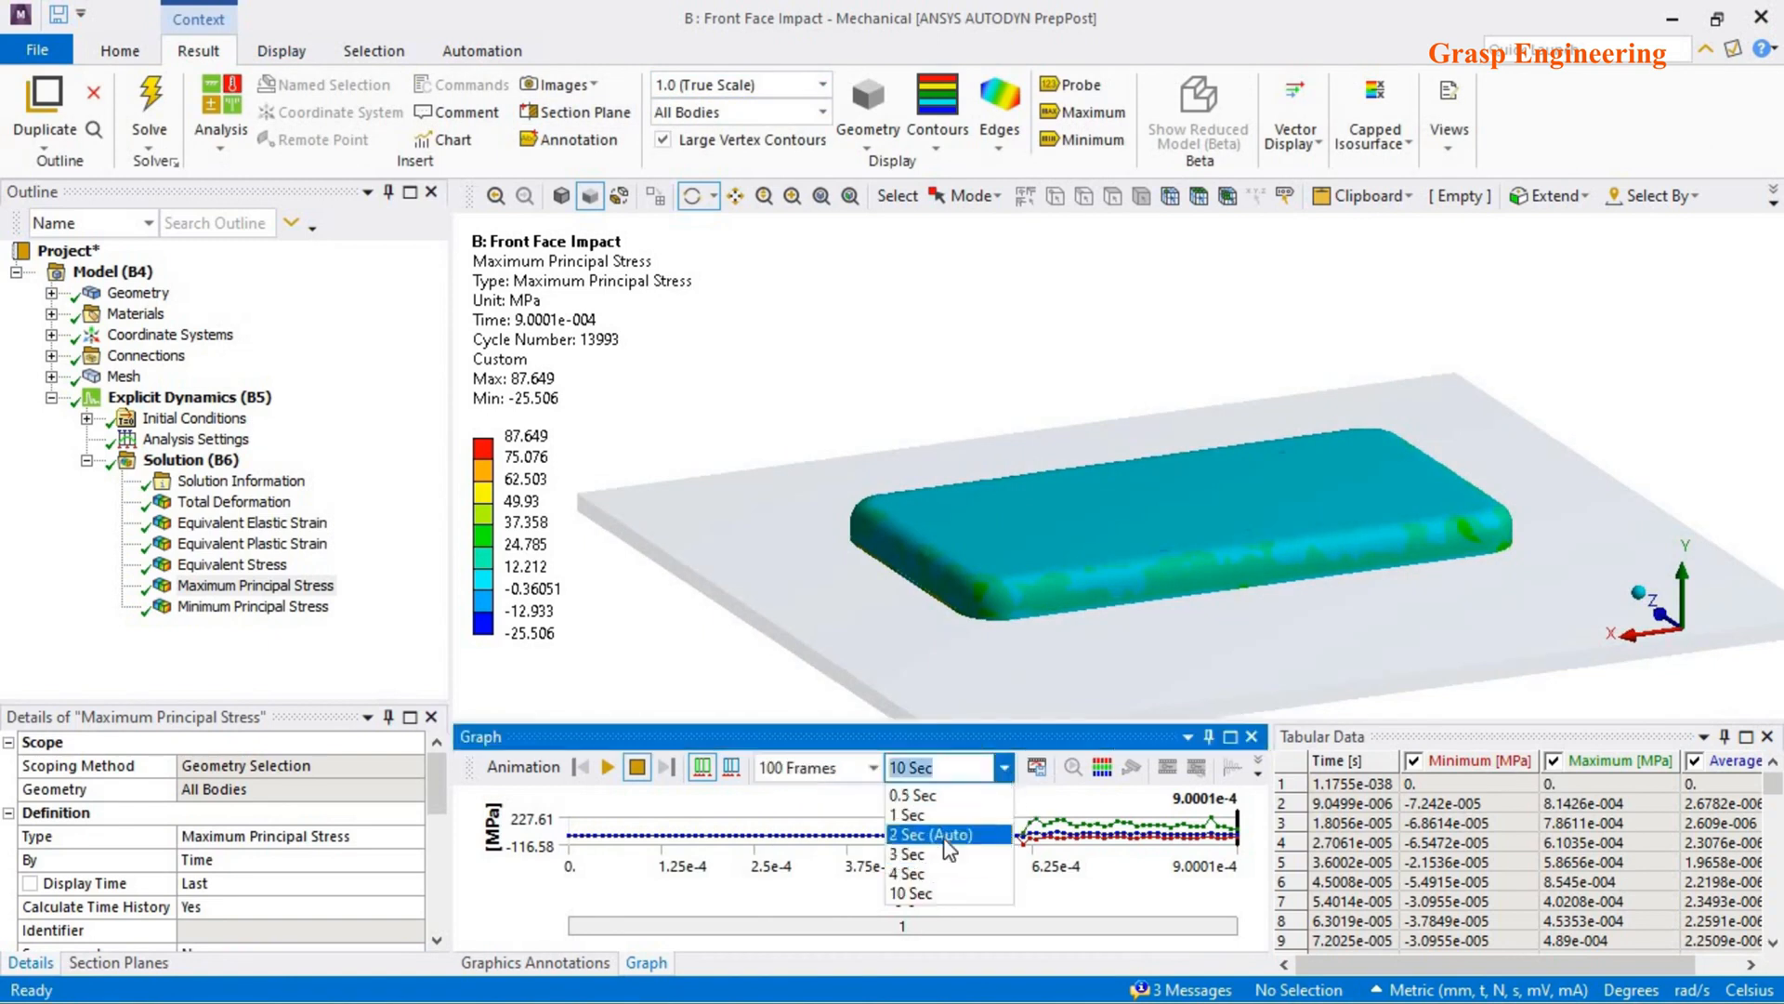
{"action": "left_click", "coordinate": [910, 894]}
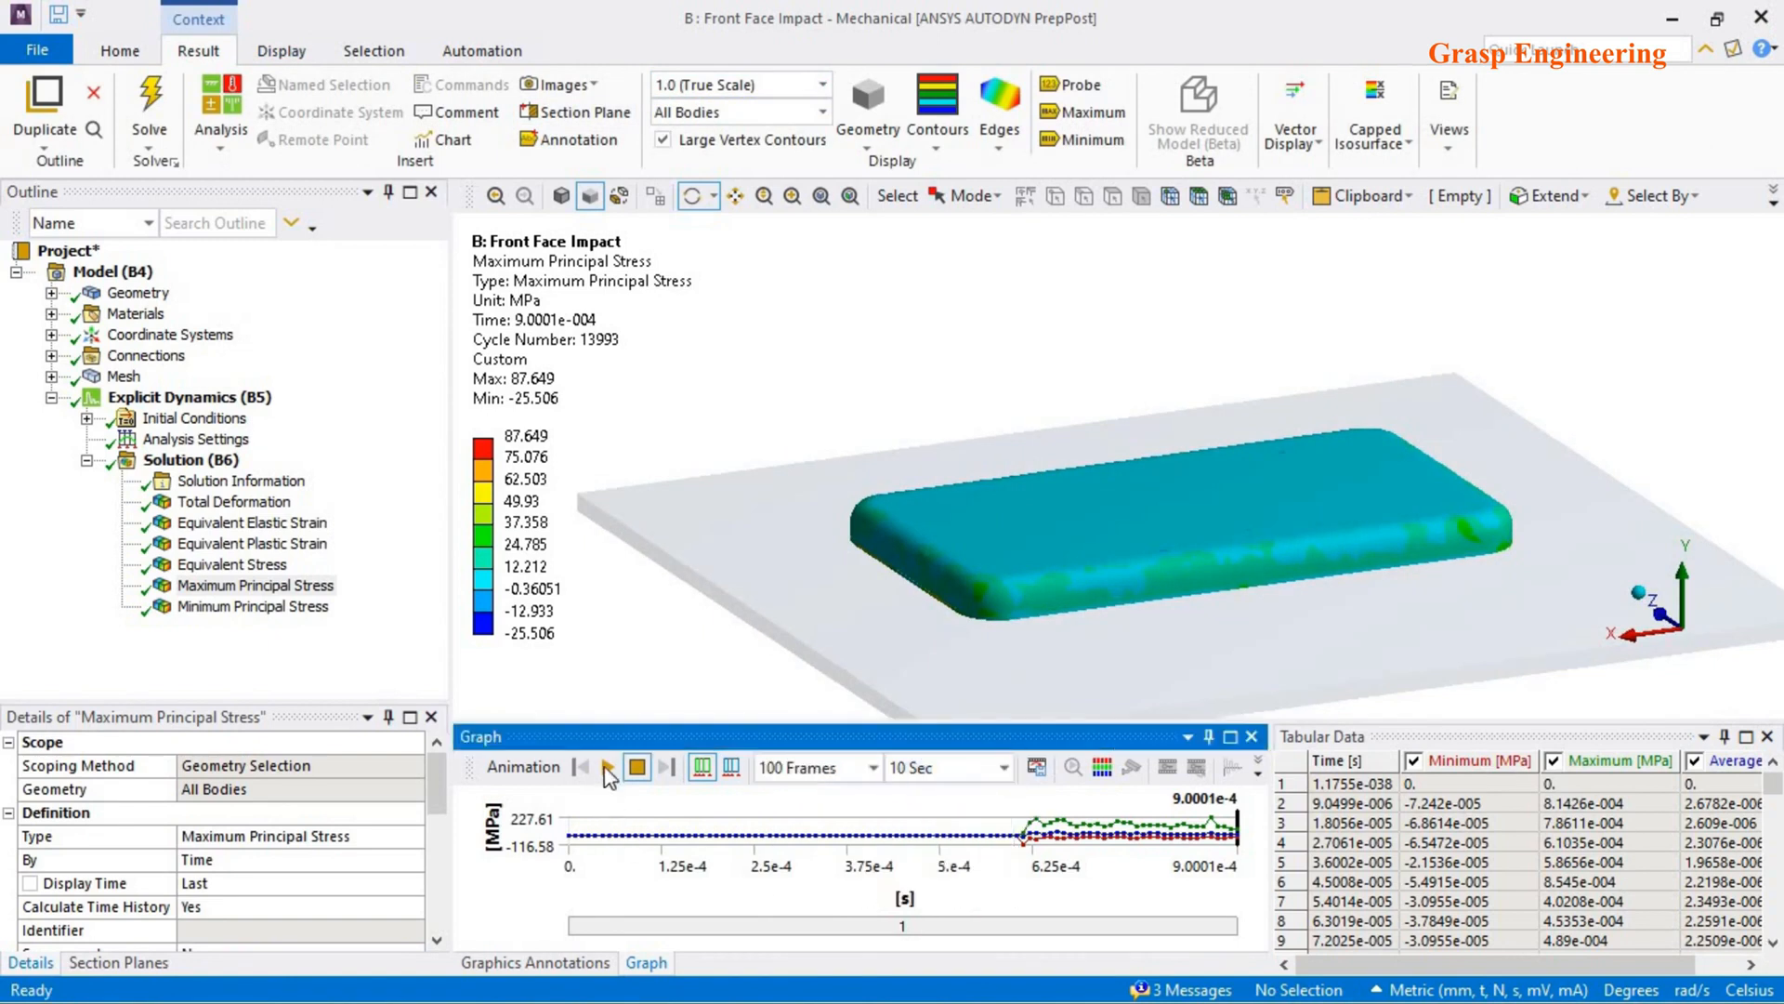
{"action": "left_click", "coordinate": [608, 768]}
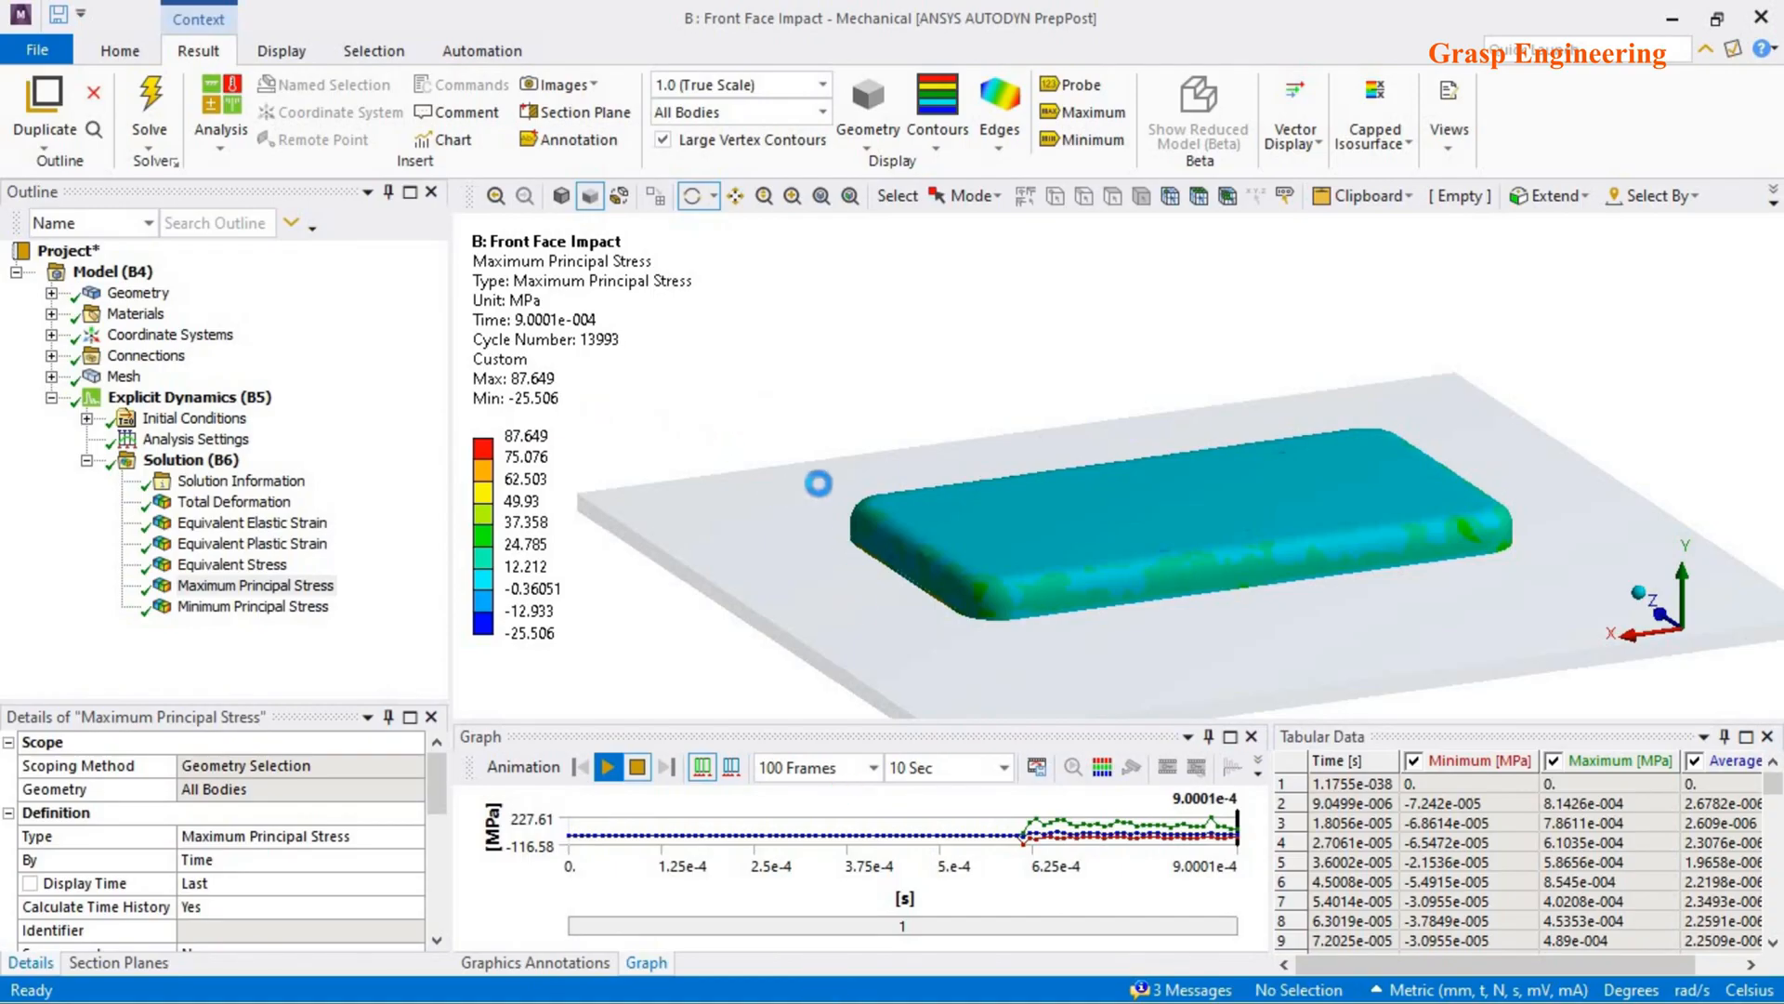
- Switch to the corner-impact Mechanical window and inspect the End Time in its Analysis Settings, enlarging the details area
{"action": "key", "text": "alt+Tab"}
{"action": "key", "text": "Tab"}
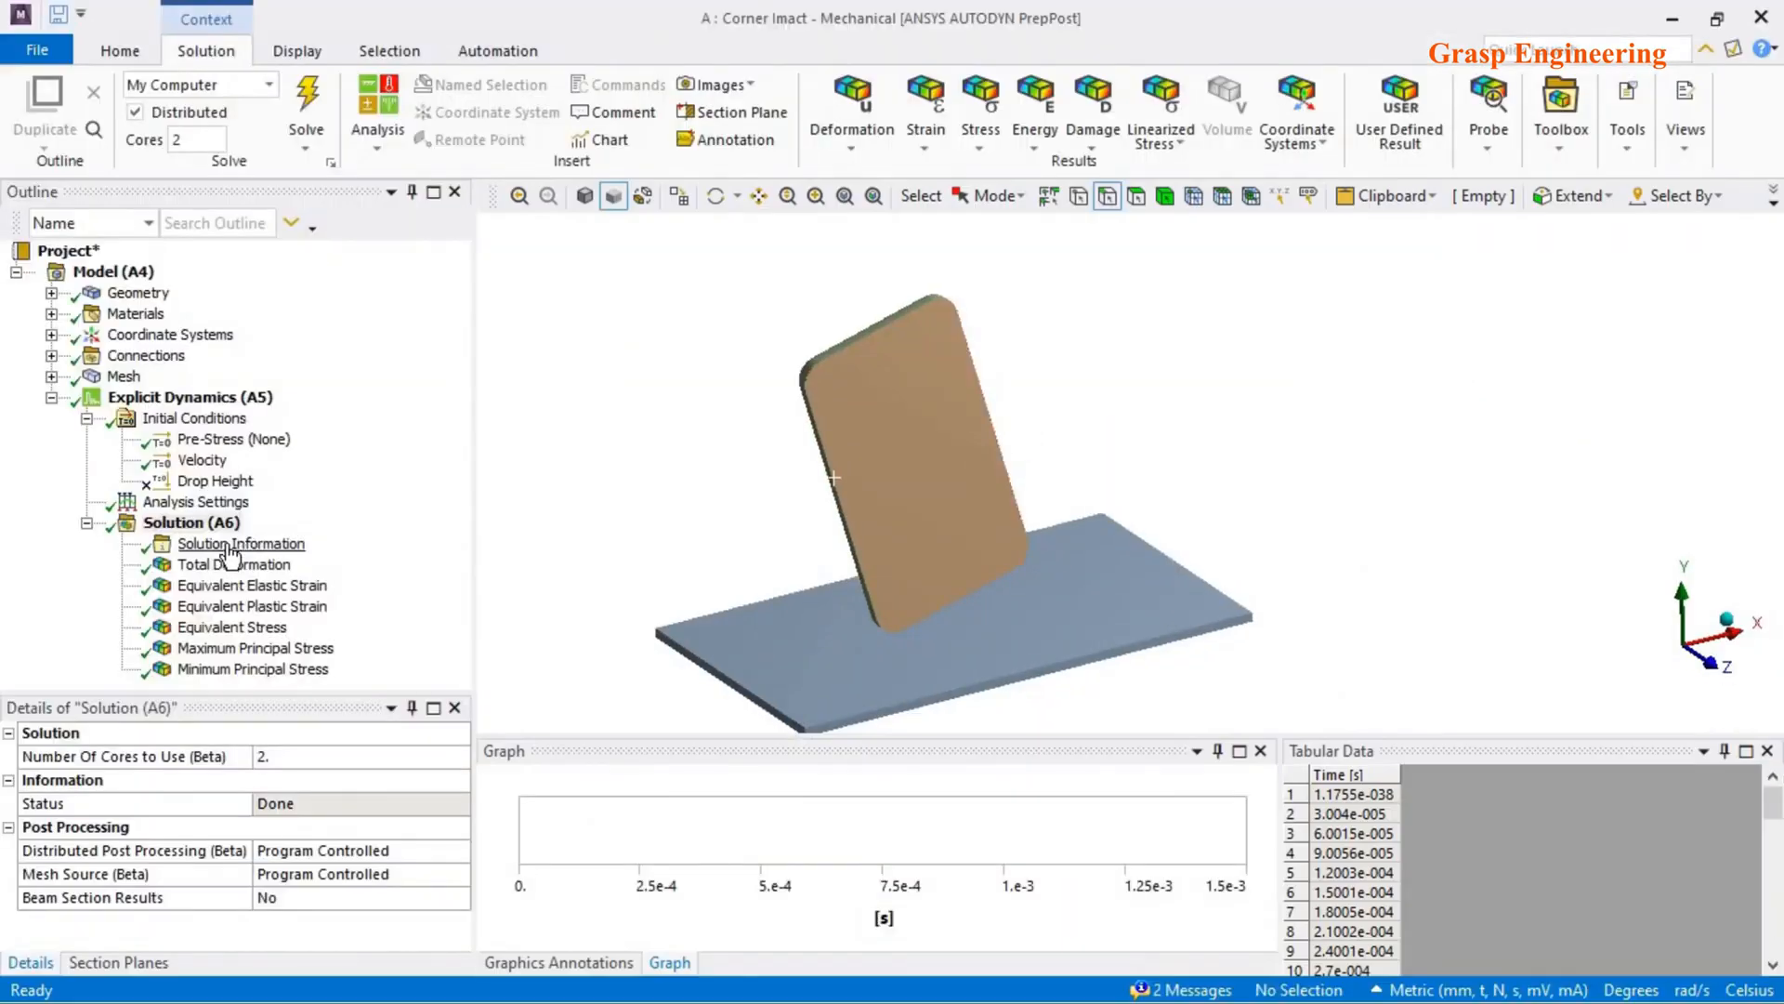
{"action": "left_click", "coordinate": [200, 419]}
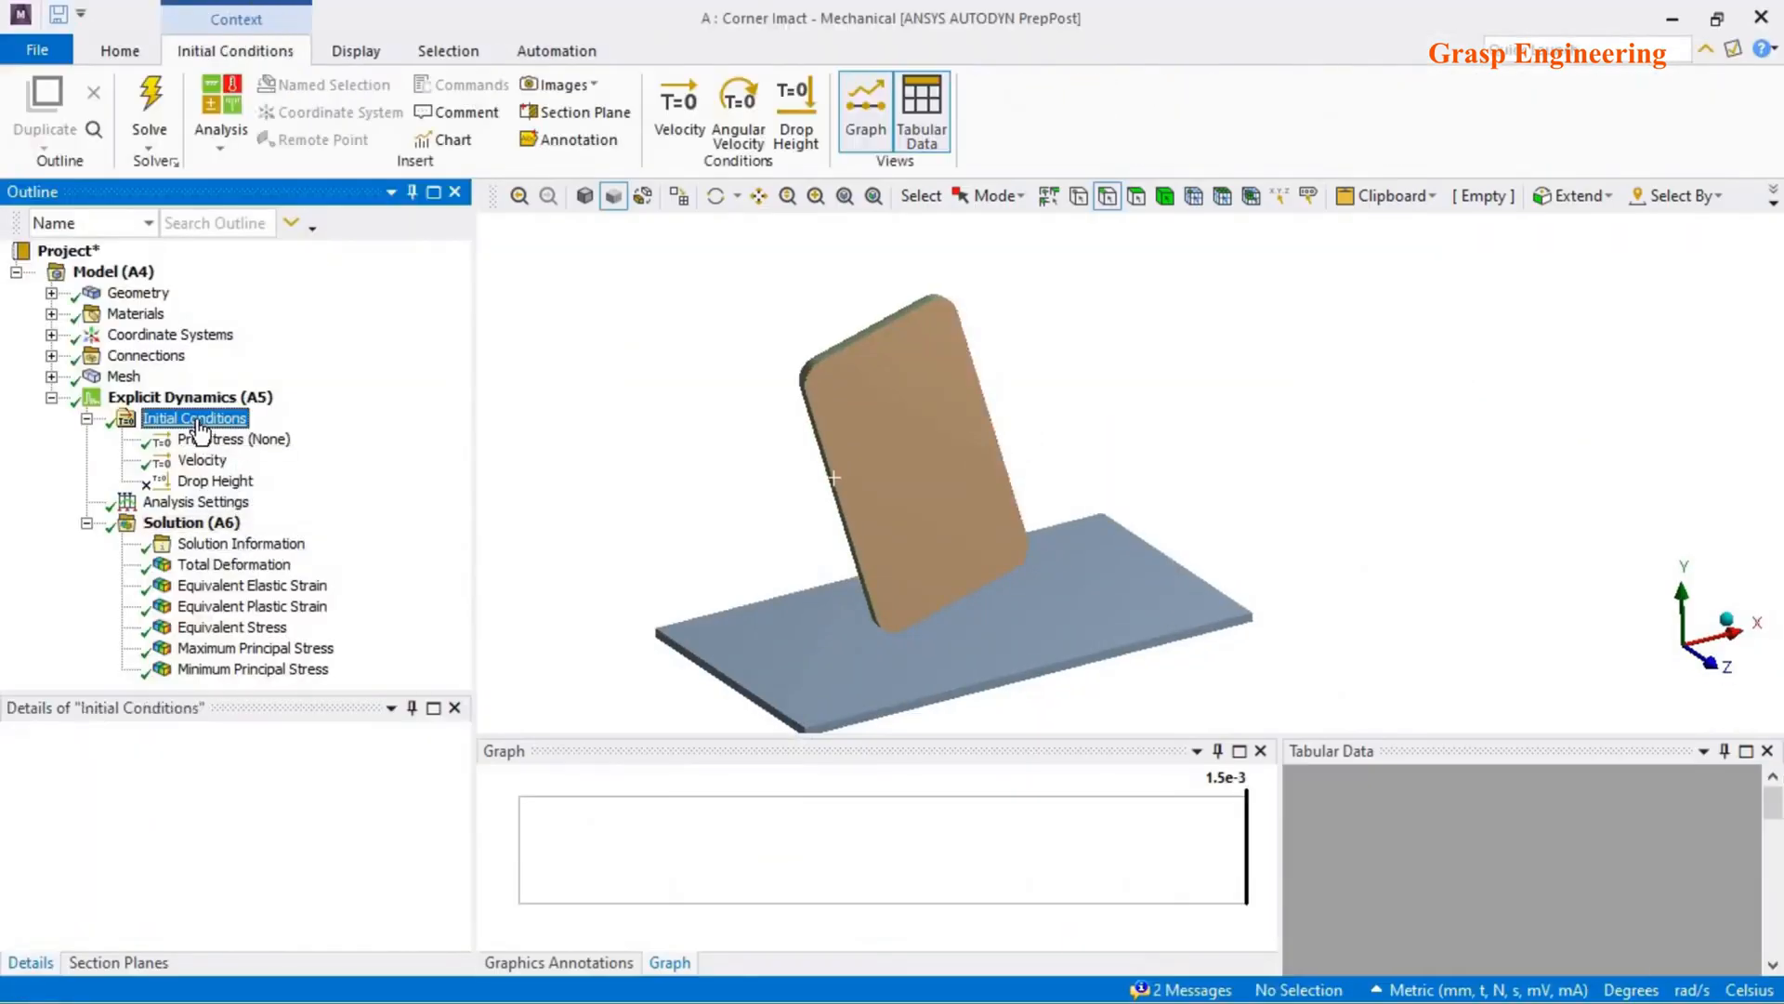
{"action": "left_click", "coordinate": [221, 503]}
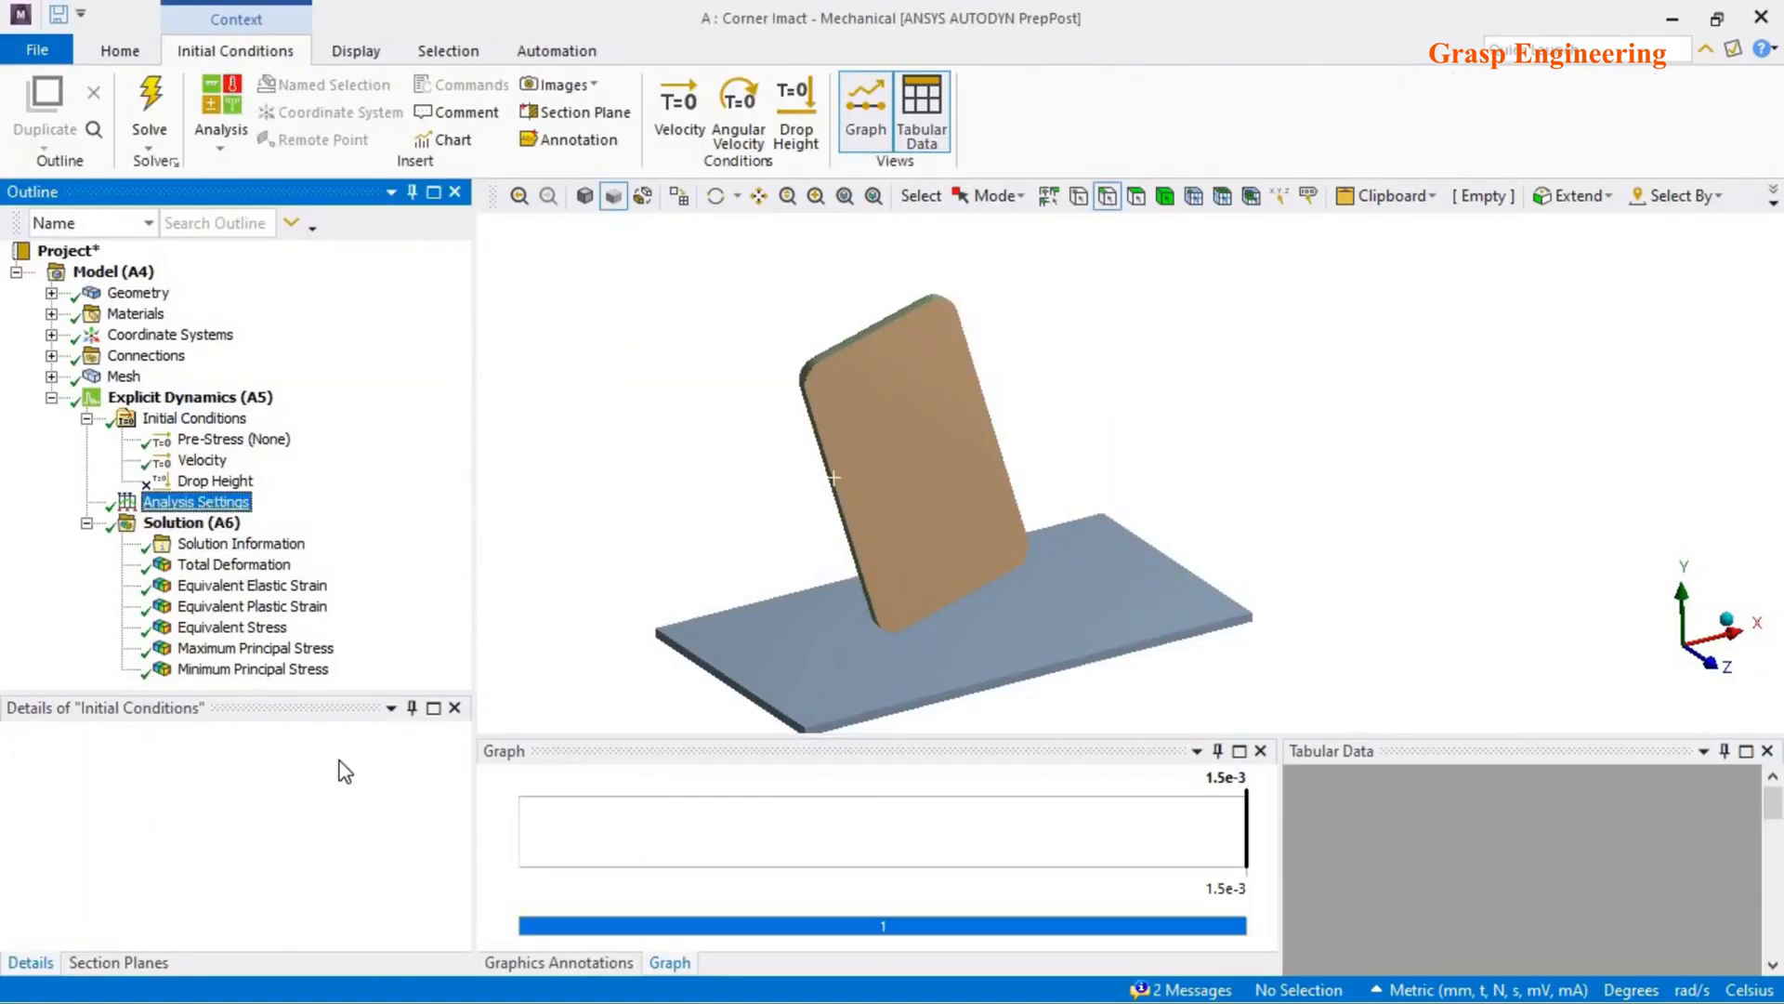
{"action": "left_click_drag", "start_coordinate": [299, 693], "coordinate": [336, 431]}
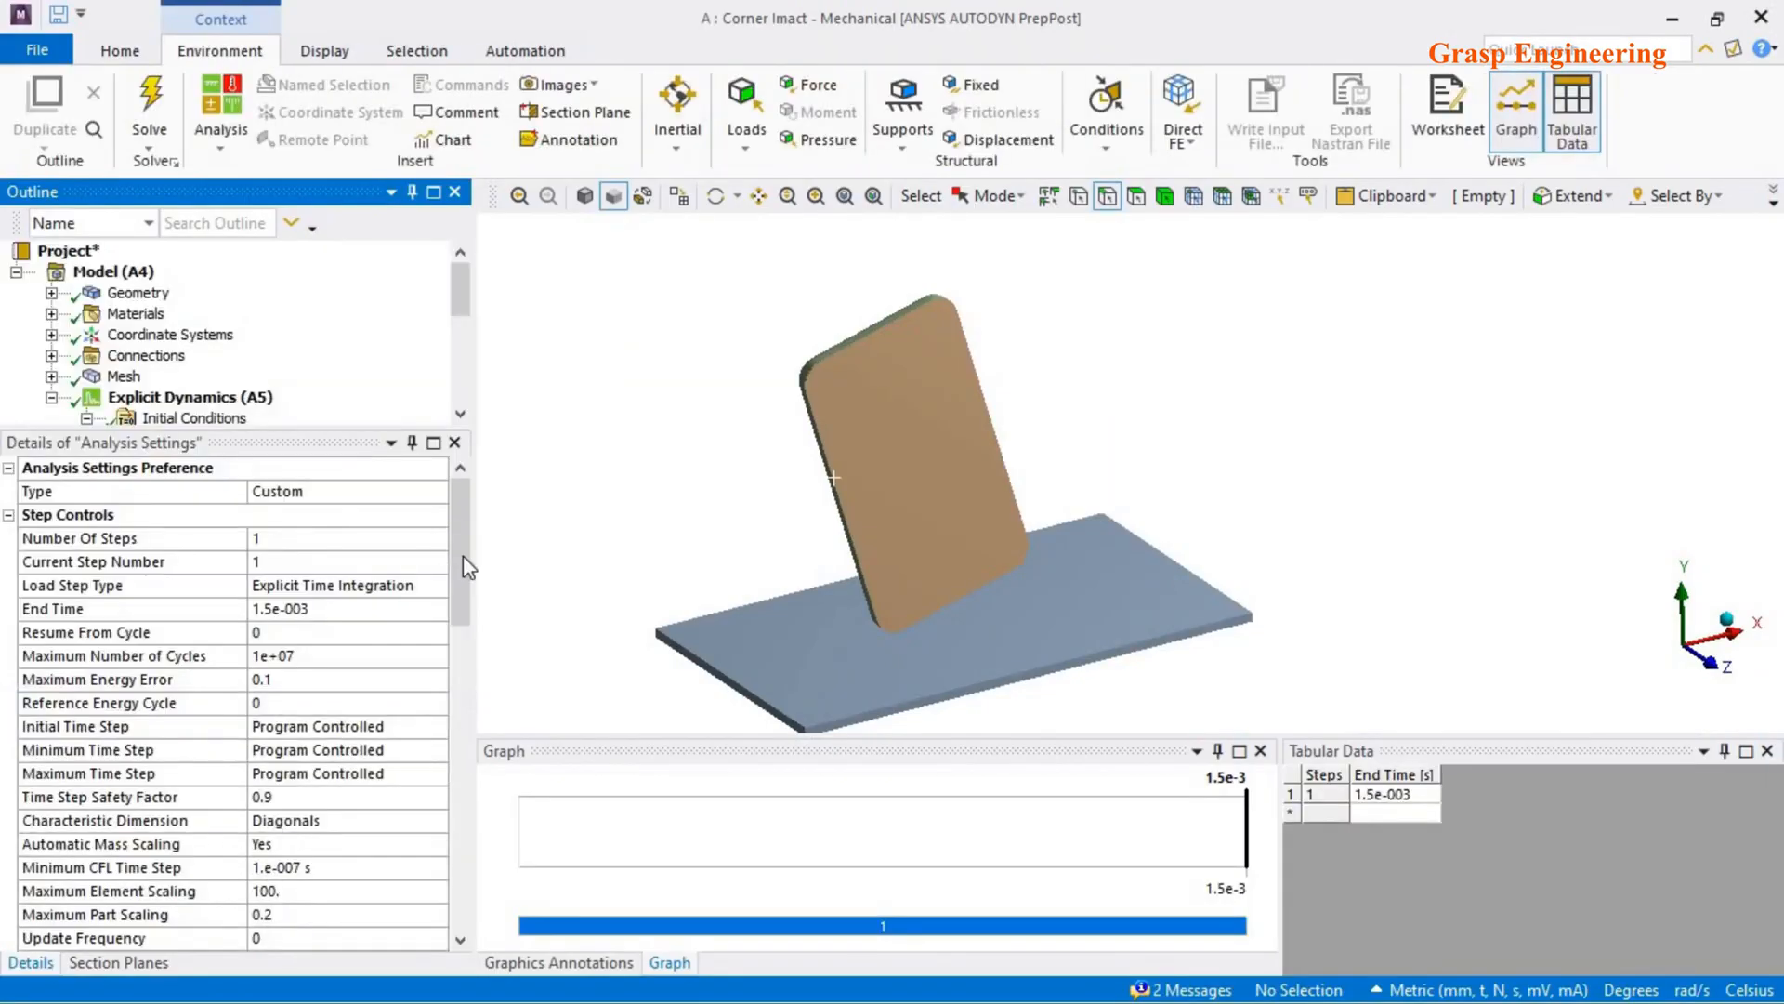
{"action": "left_click", "coordinate": [325, 610]}
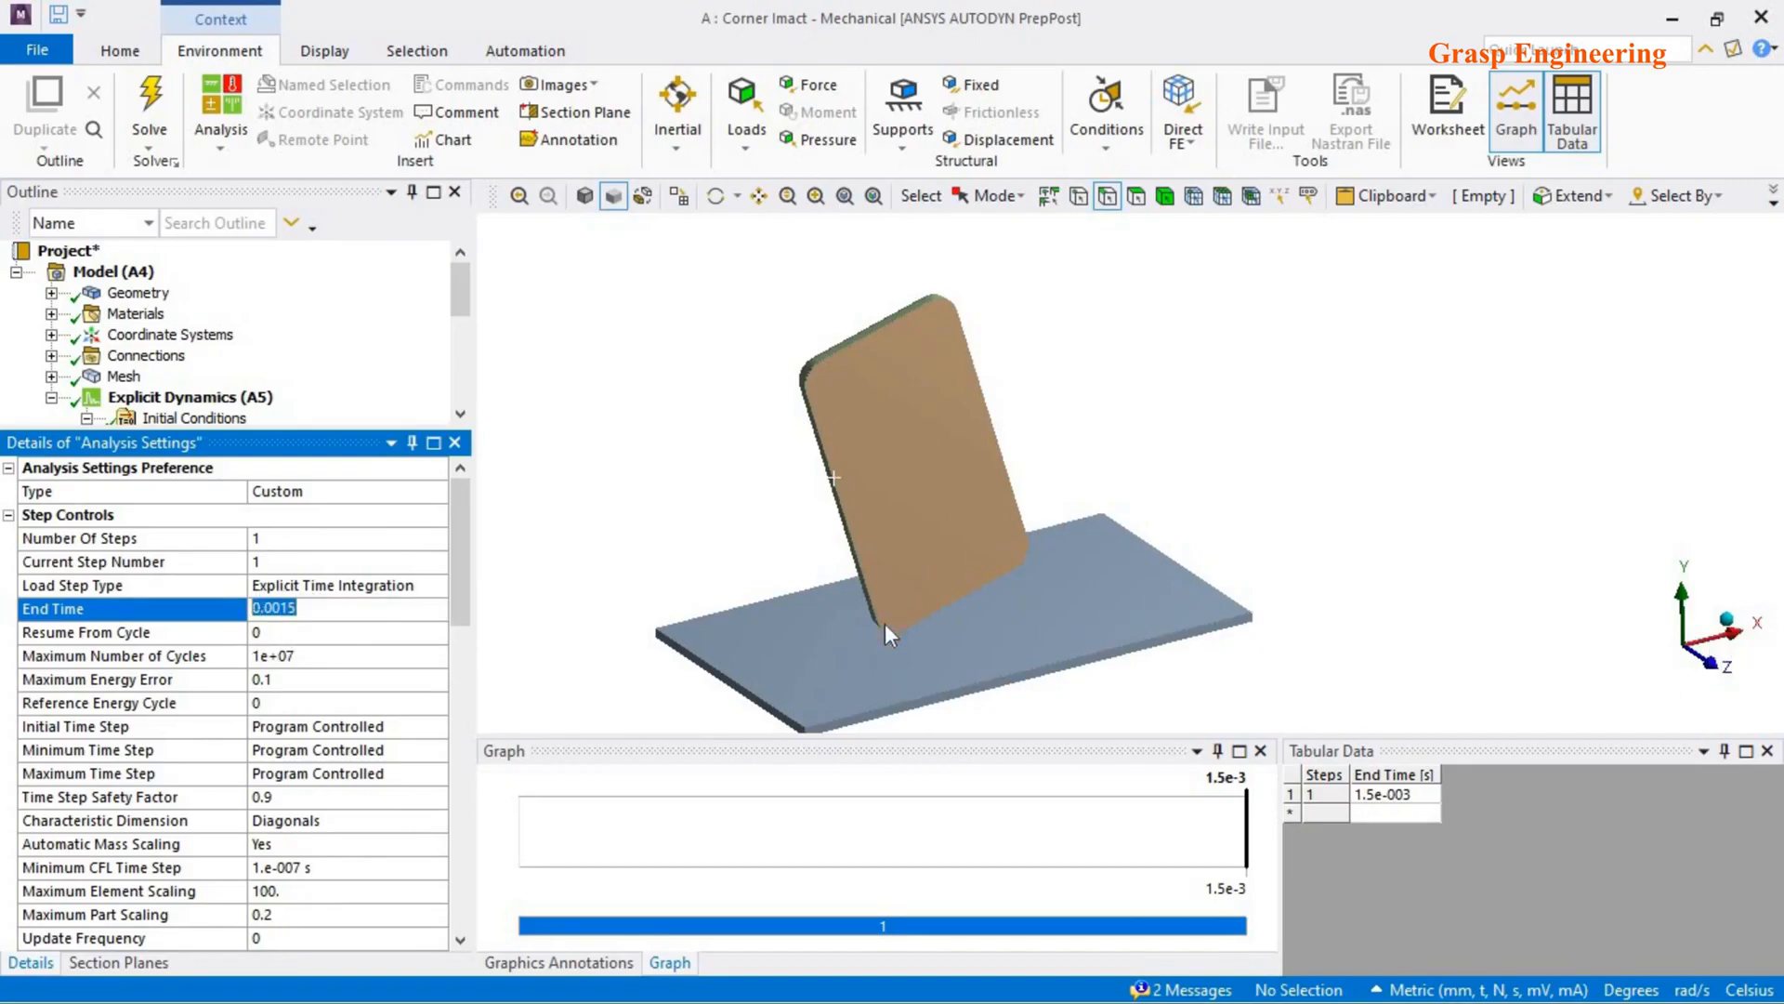
- Display the corner-impact Total Deformation with an enlarged time graph, and compare it with the Equivalent Stress history
{"action": "scroll", "coordinate": [472, 320], "scroll_direction": "down", "scroll_amount": 2}
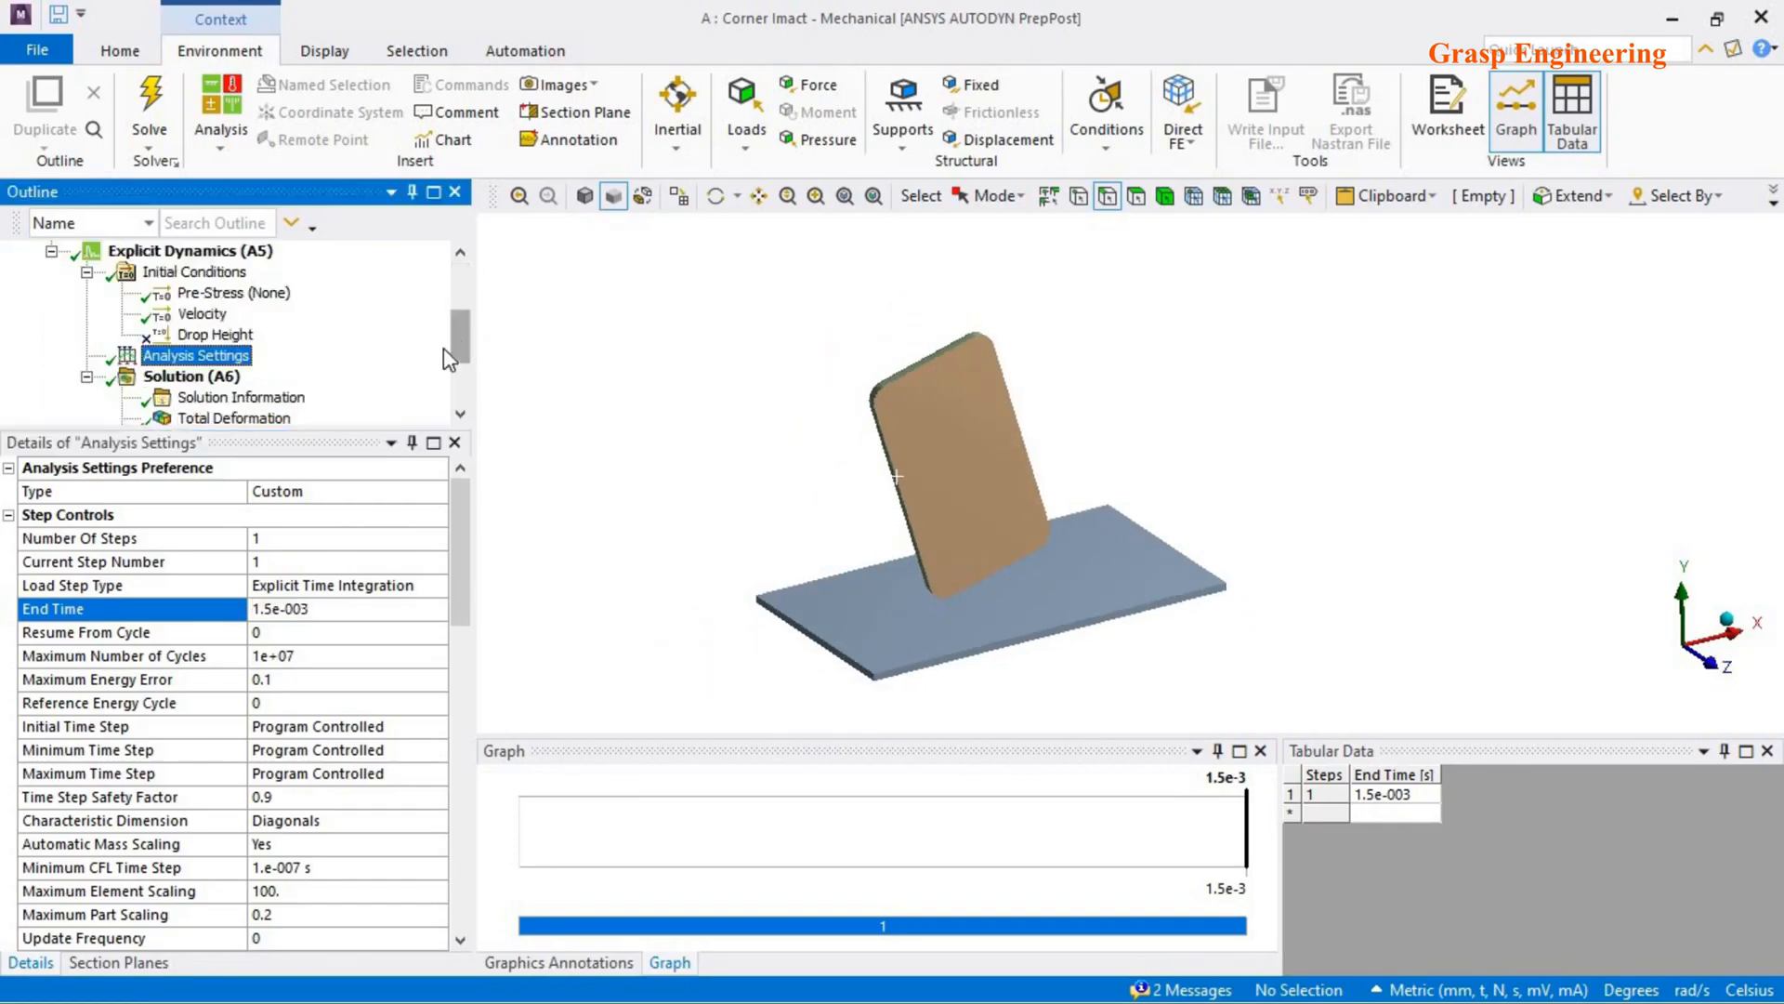
{"action": "left_click", "coordinate": [459, 330]}
{"action": "scroll", "coordinate": [400, 358], "scroll_direction": "down", "scroll_amount": 3}
{"action": "left_click", "coordinate": [234, 292]}
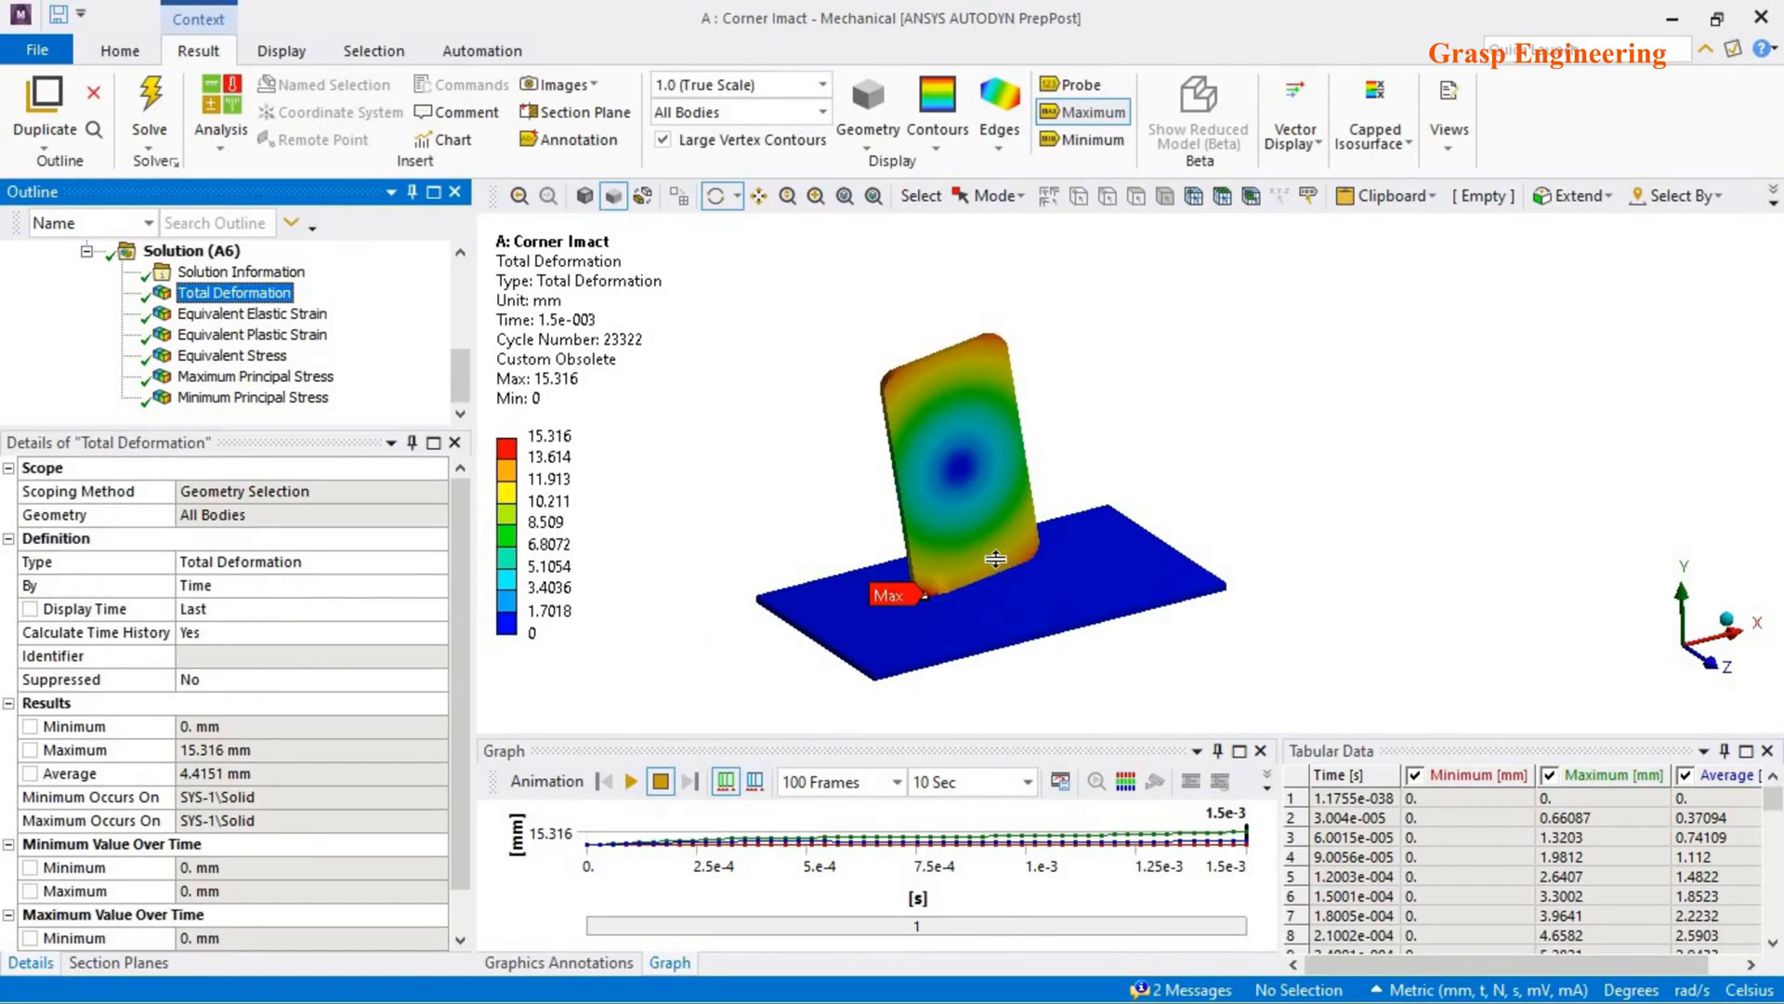
{"action": "left_click_drag", "start_coordinate": [995, 559], "coordinate": [996, 561]}
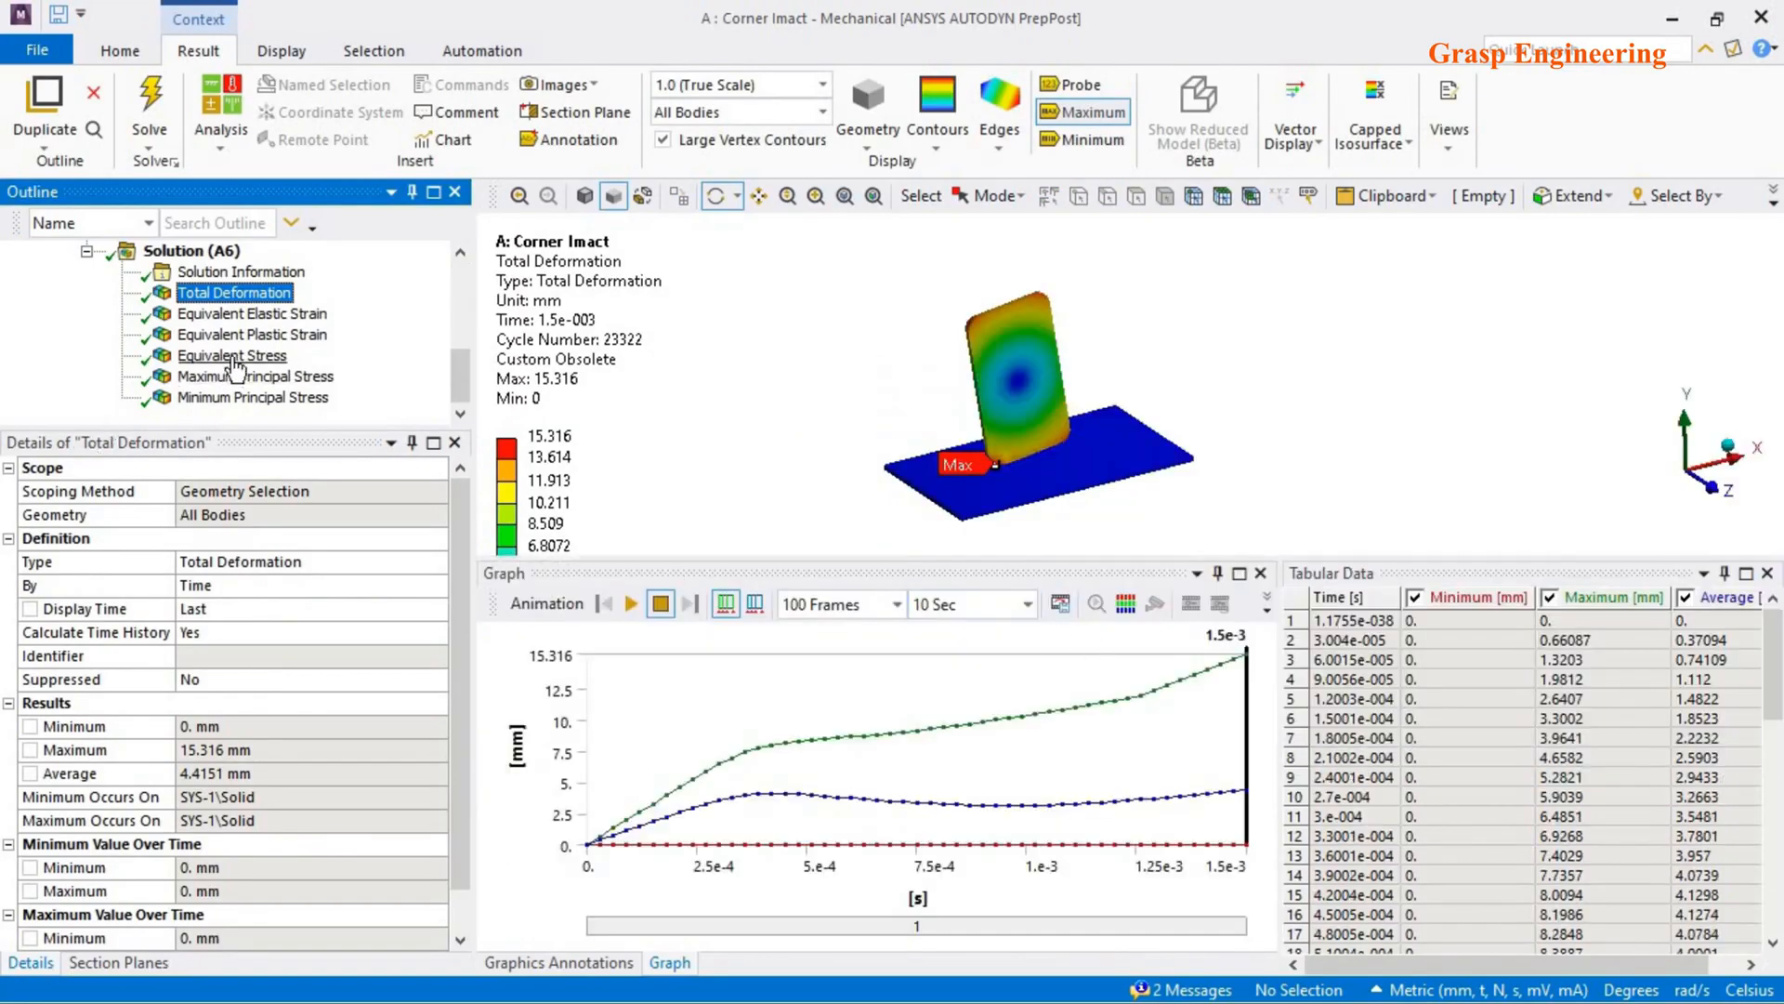
{"action": "left_click", "coordinate": [233, 359]}
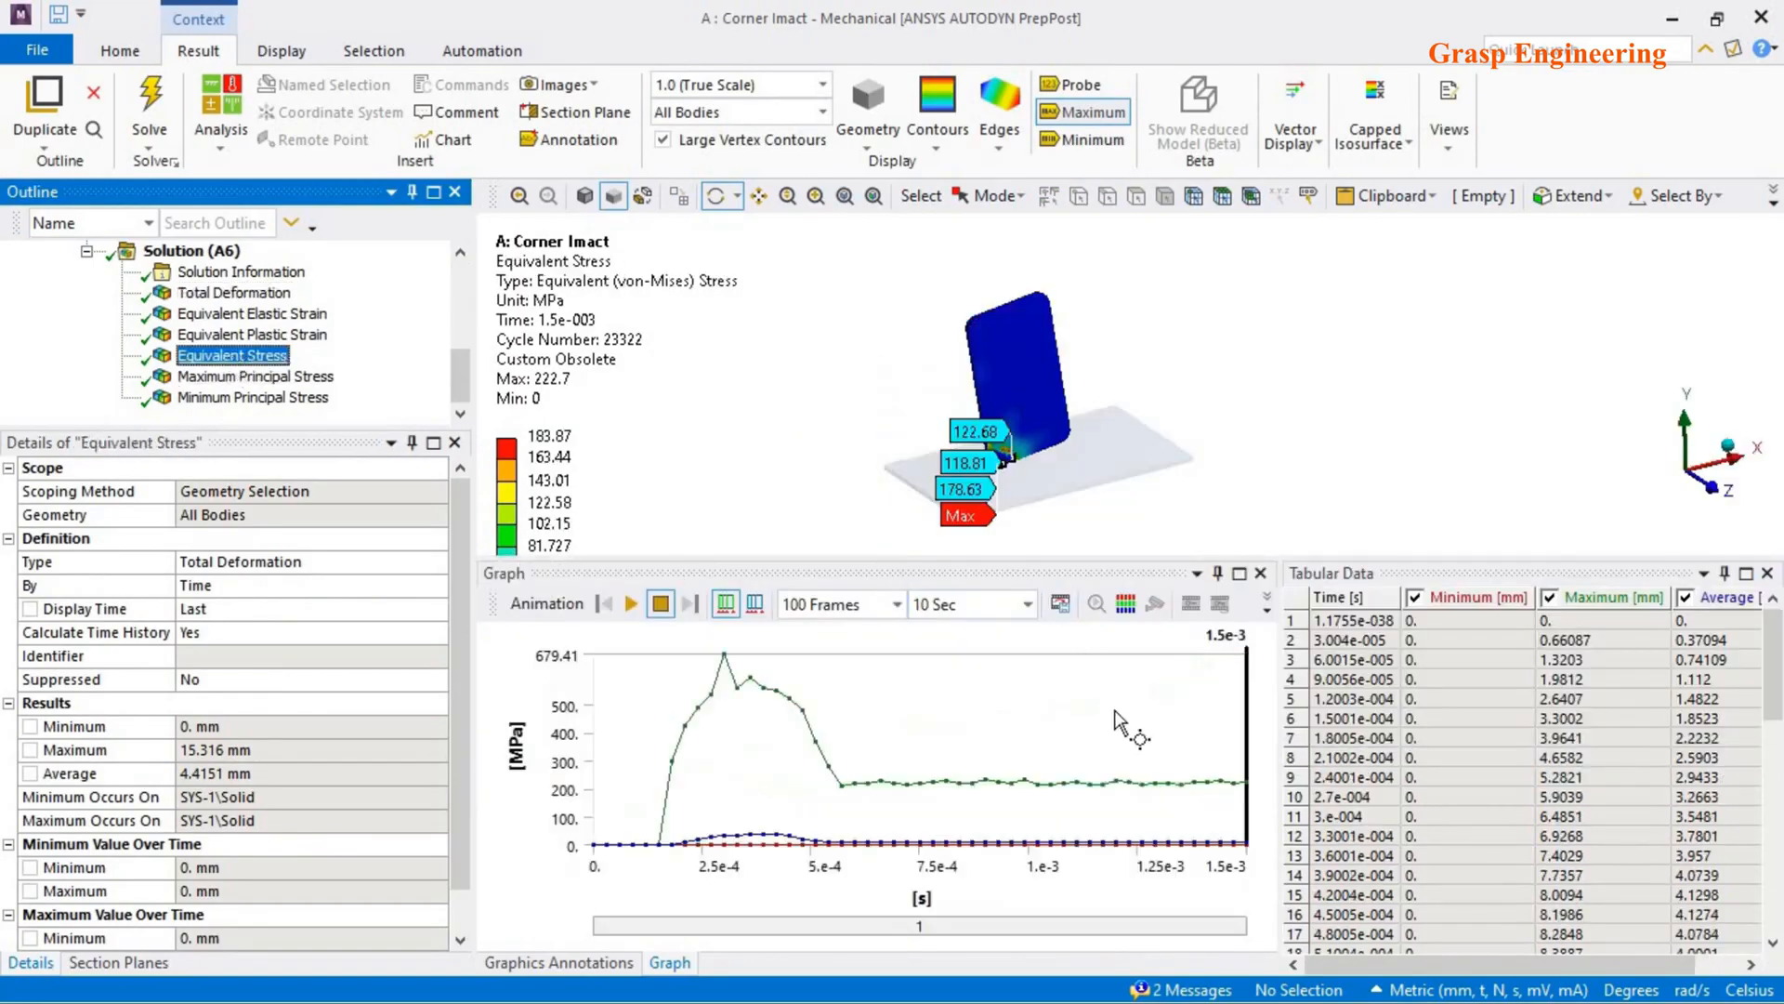
- Show the Energy Summary in the corner-impact Solution Information and enlarge the worksheet to examine the energy curves
{"action": "left_click", "coordinate": [233, 273]}
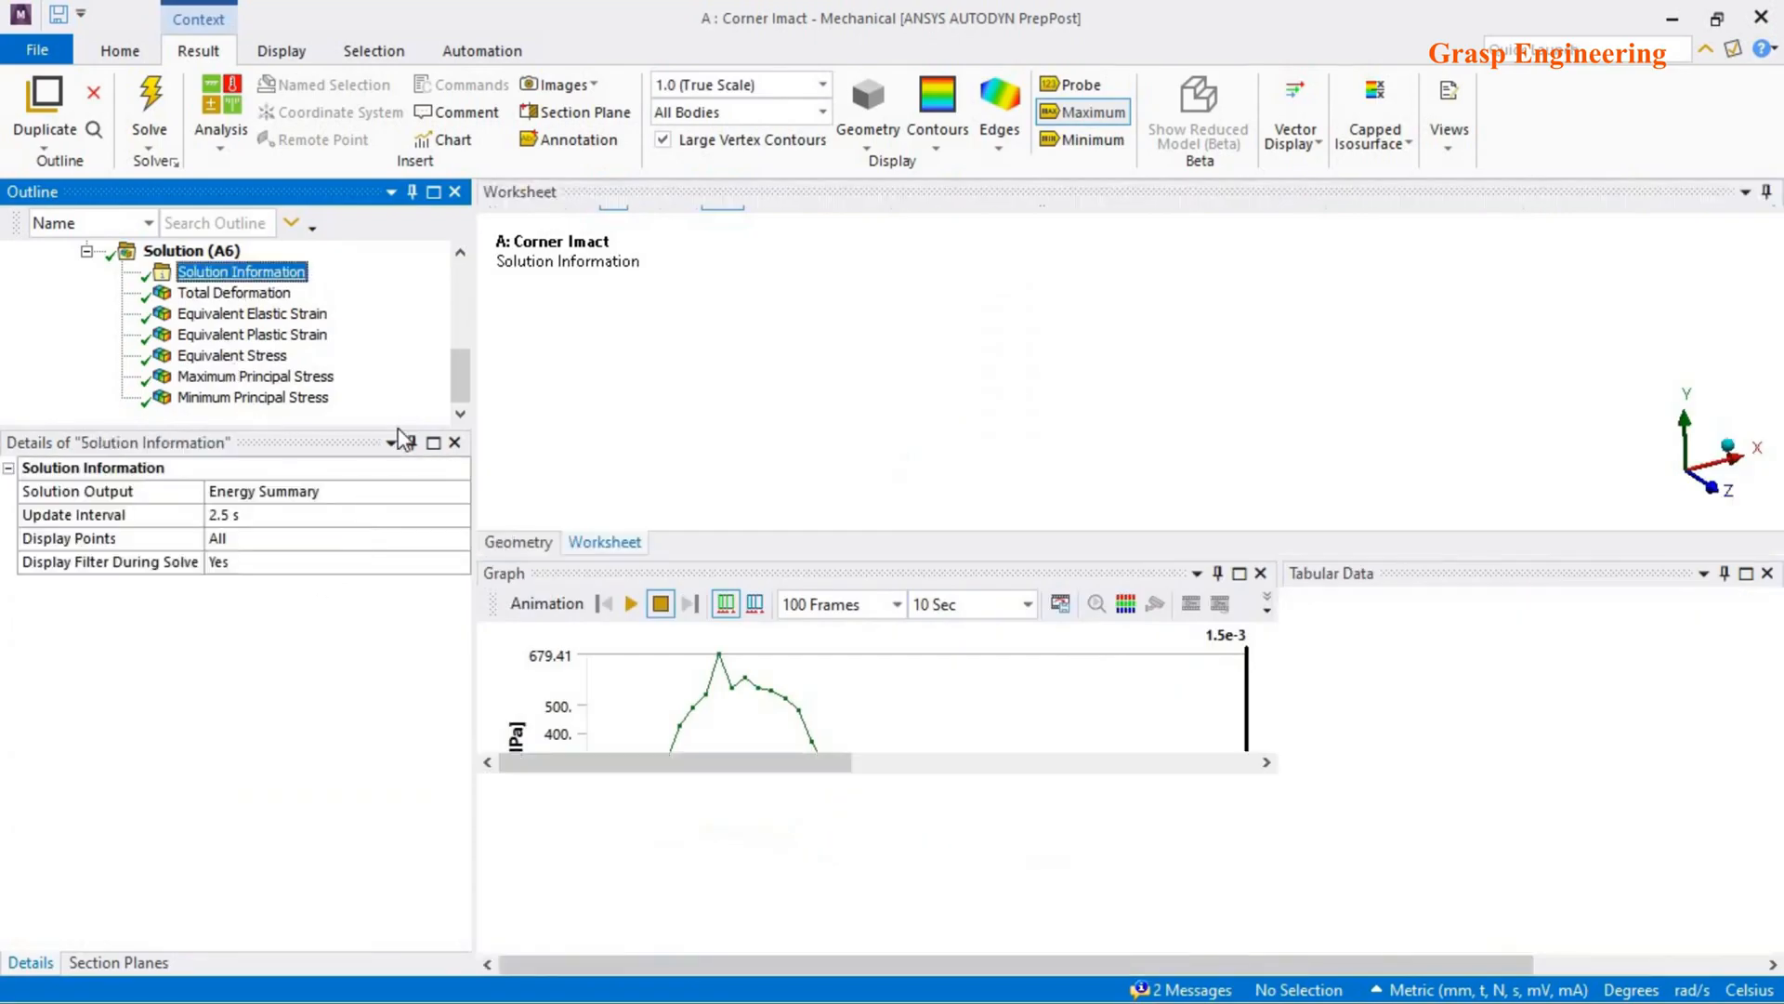
{"action": "left_click", "coordinate": [440, 495]}
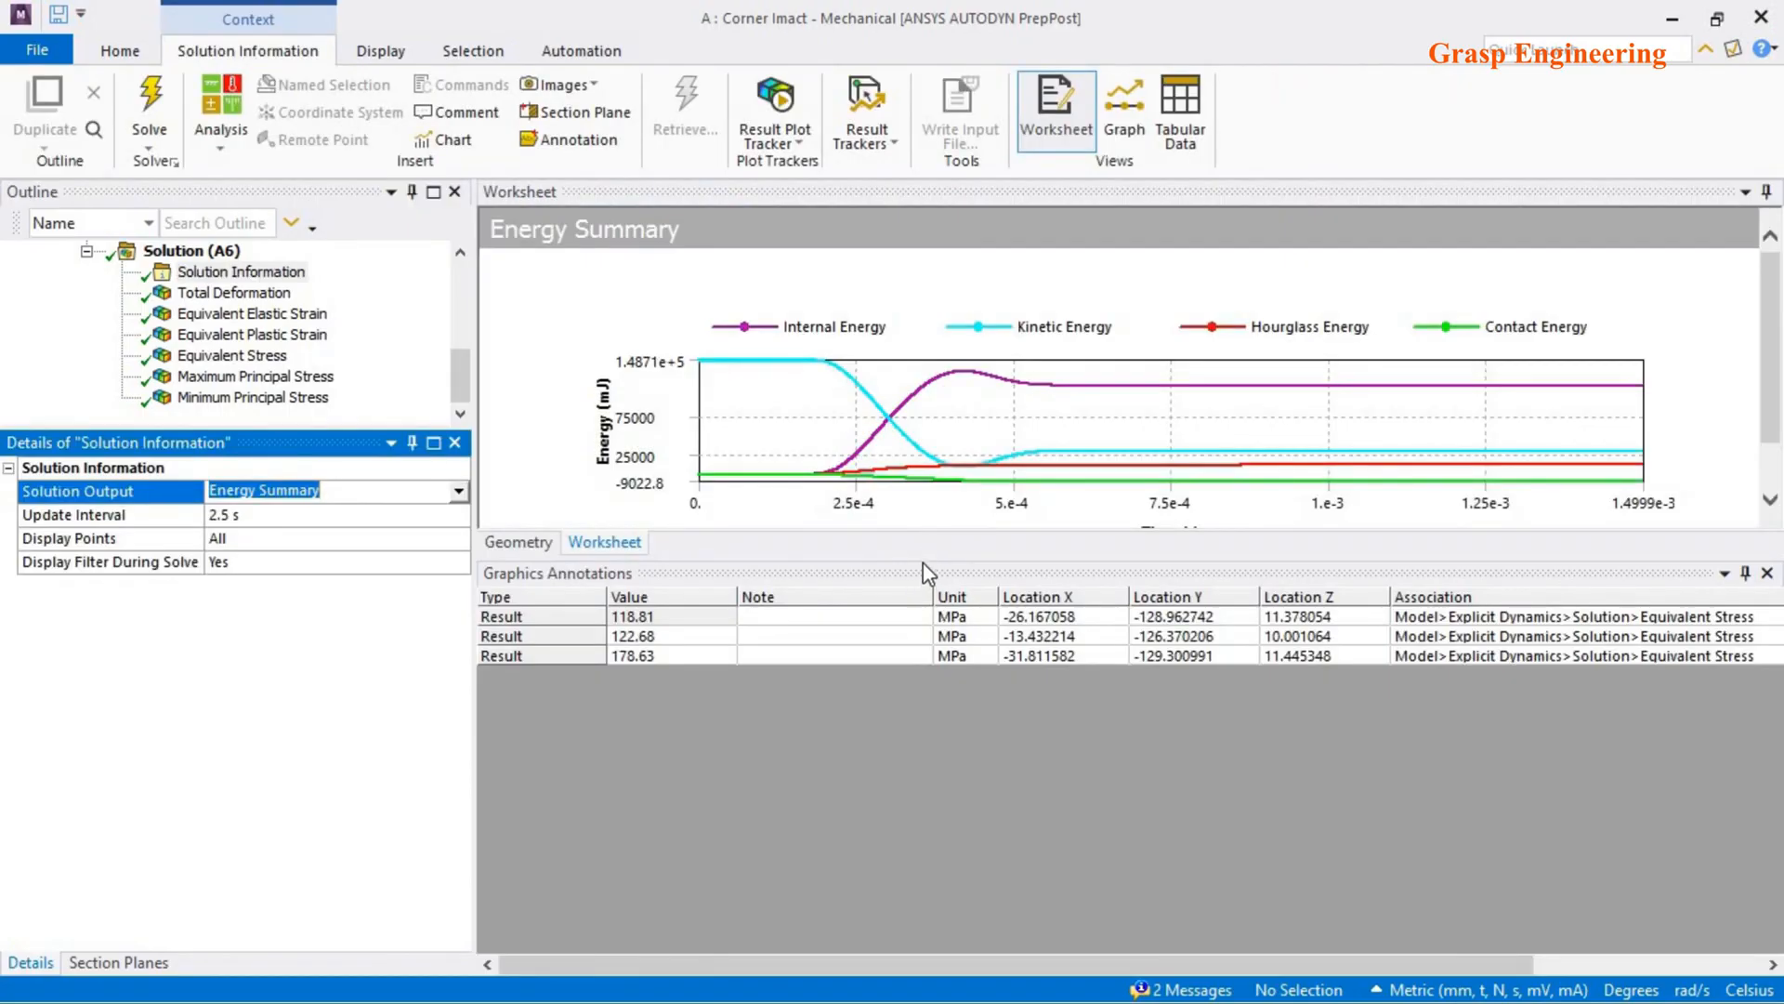
{"action": "left_click_drag", "start_coordinate": [918, 619], "coordinate": [900, 839]}
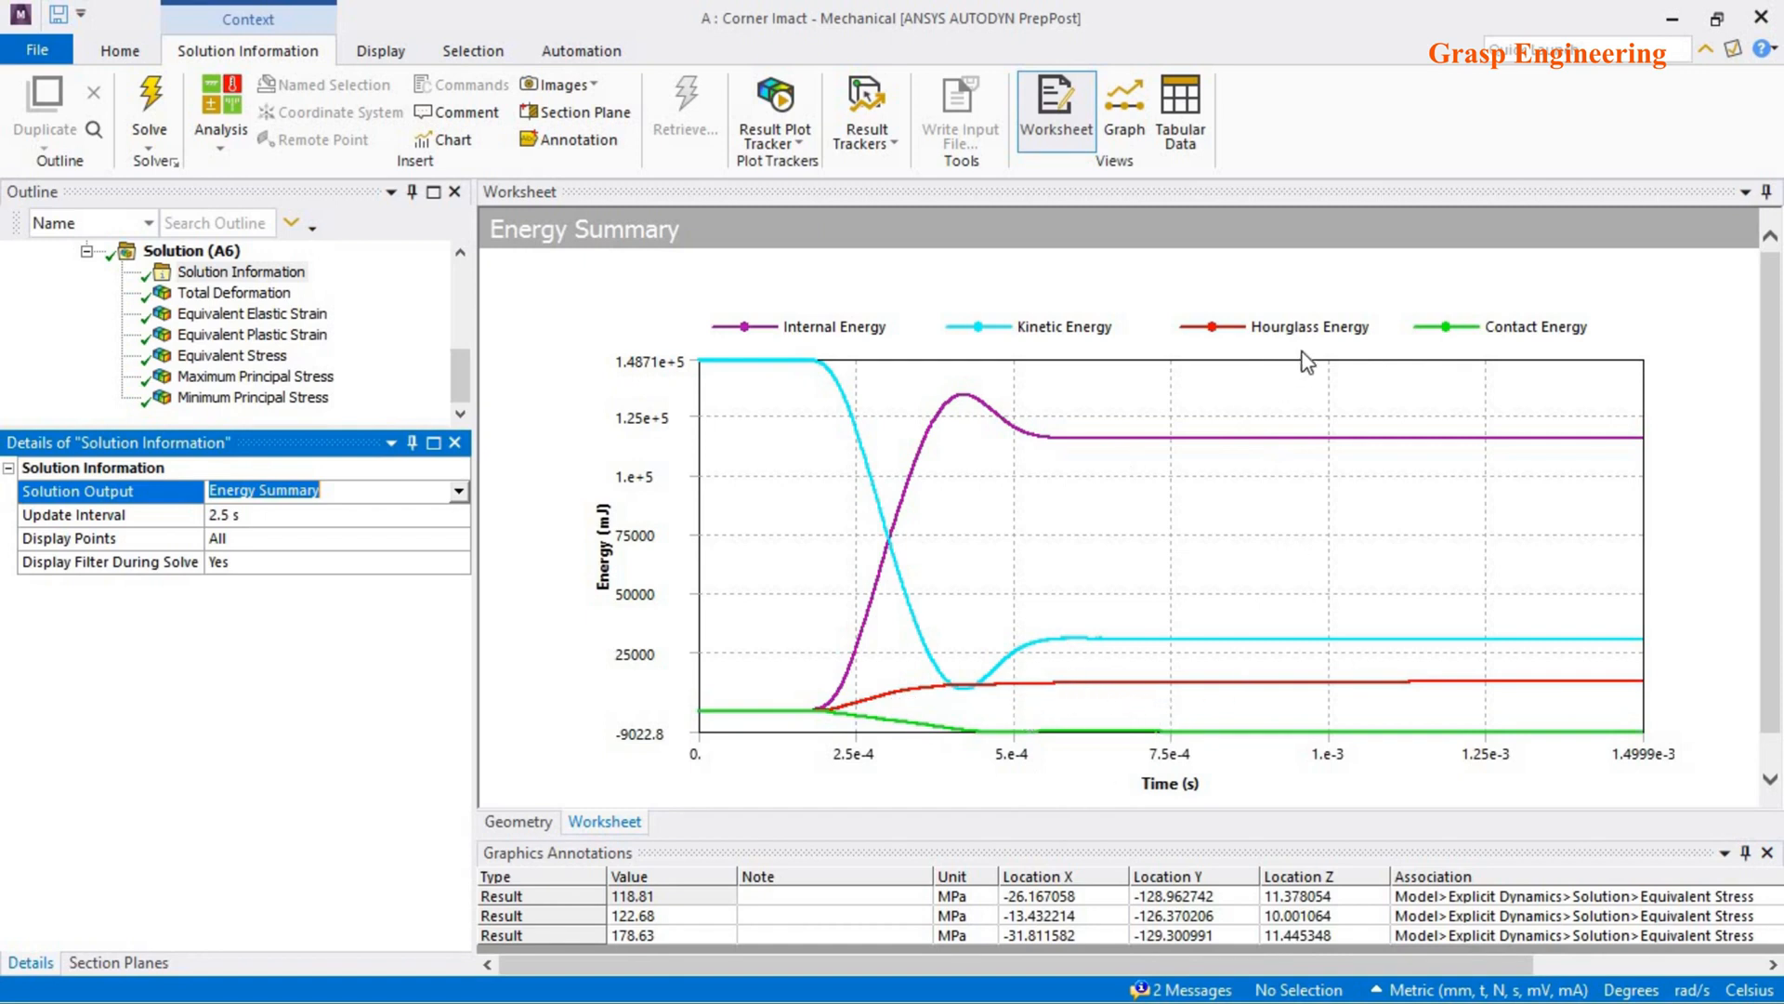
- Play the corner-impact Equivalent Stress animation in a view along the Z axis near the impacting corner, and pause it
{"action": "left_click", "coordinate": [224, 361]}
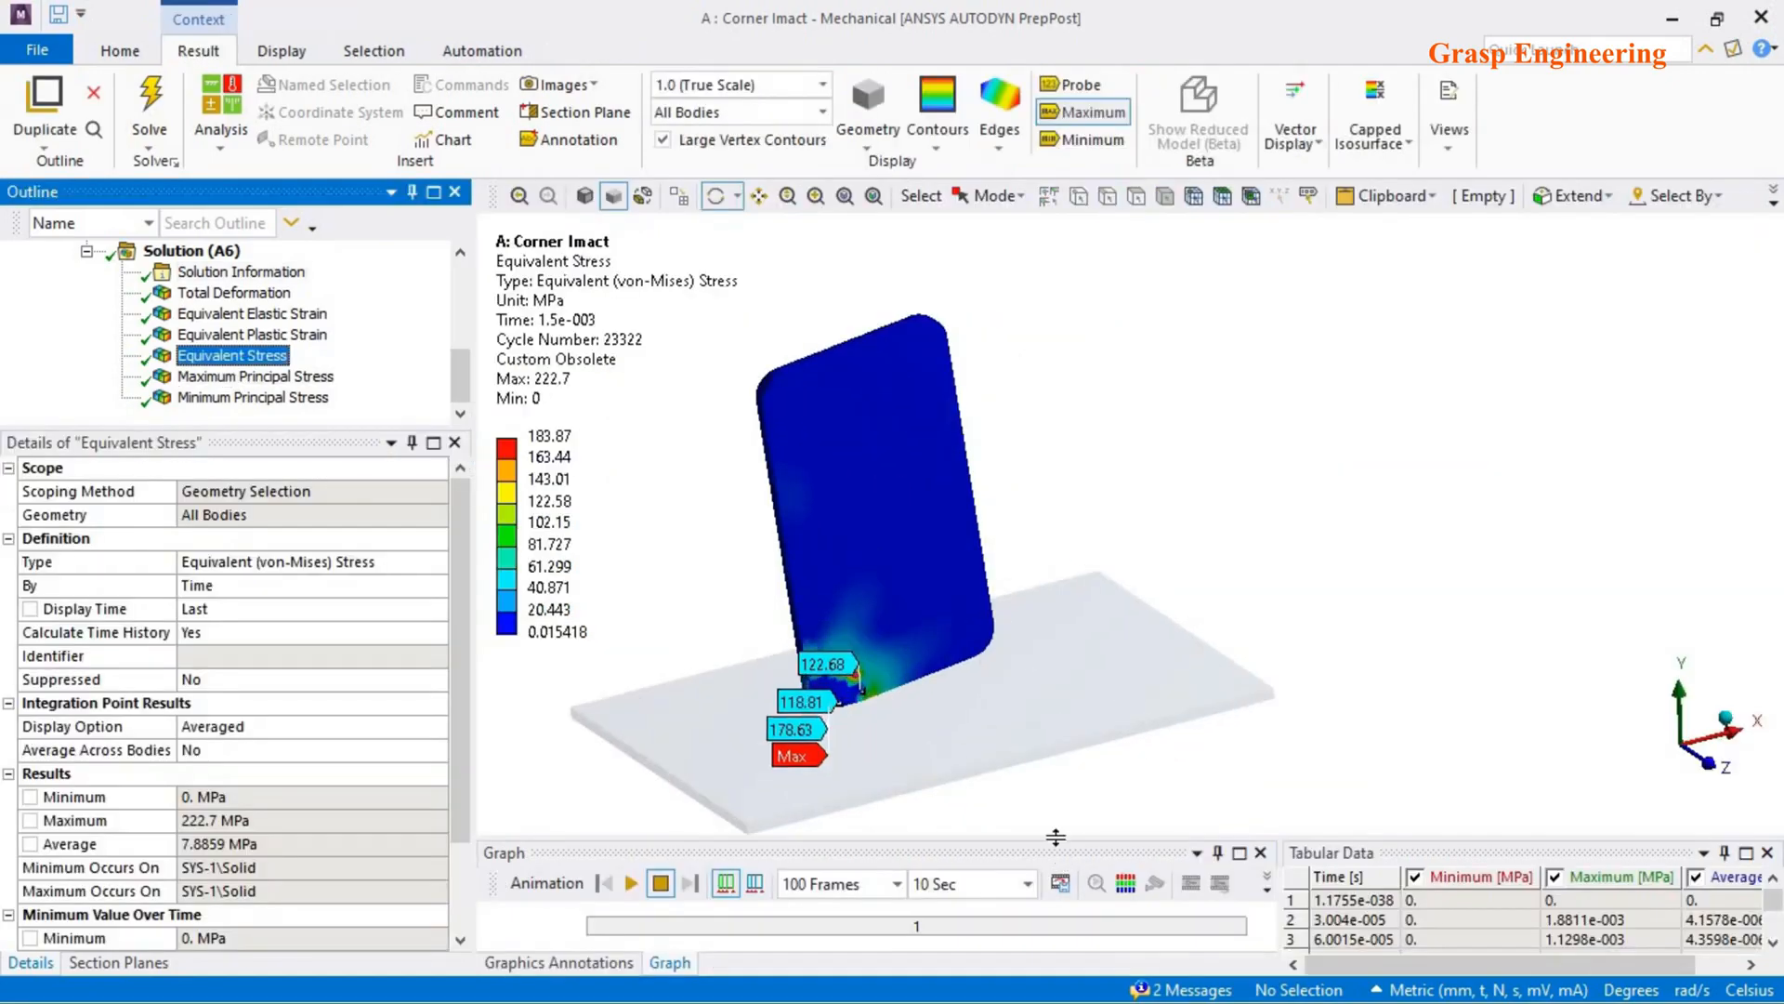
{"action": "left_click_drag", "start_coordinate": [1035, 687], "coordinate": [1034, 688]}
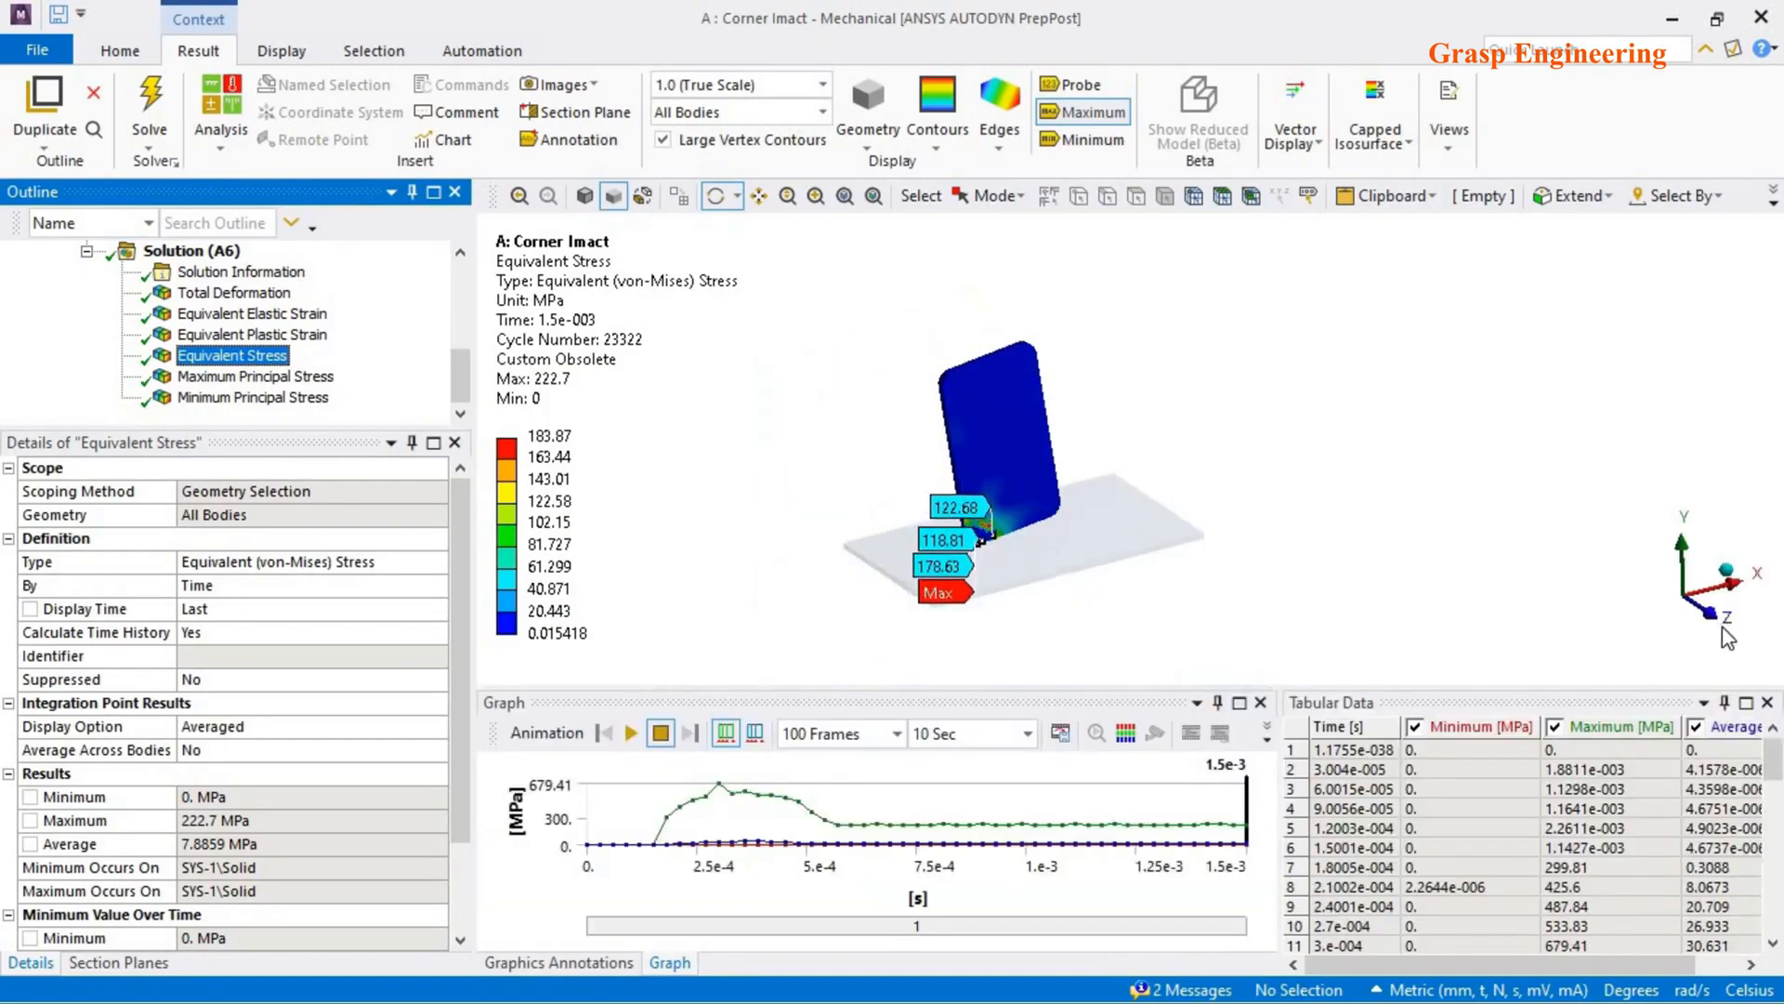
{"action": "left_click", "coordinate": [1722, 627]}
{"action": "scroll", "coordinate": [1019, 517], "scroll_direction": "up", "scroll_amount": 5}
{"action": "middle_click_drag", "start_coordinate": [786, 517], "coordinate": [1176, 561], "text": "ctrl"}
{"action": "left_click", "coordinate": [627, 734]}
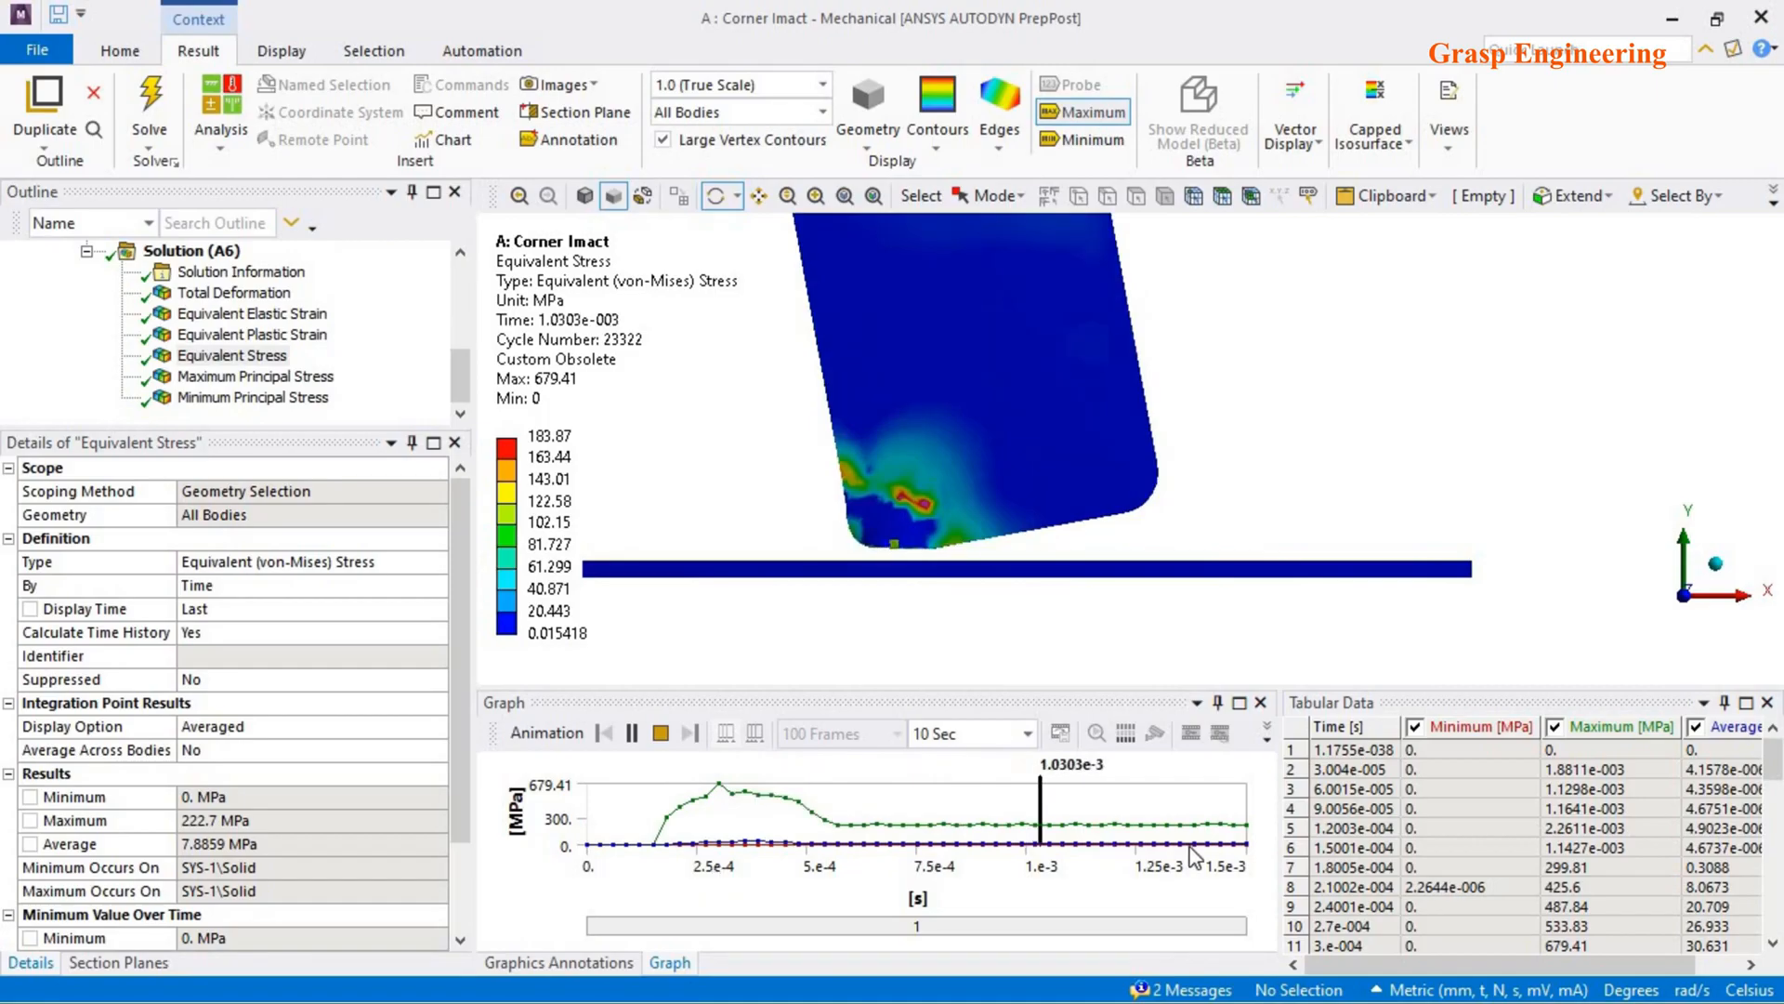
{"action": "left_click", "coordinate": [632, 734]}
- Examine the End Time in the corner-impact Analysis Settings together with the phone's tilted position above the floor plate
{"action": "scroll", "coordinate": [264, 327], "scroll_direction": "up", "scroll_amount": 2}
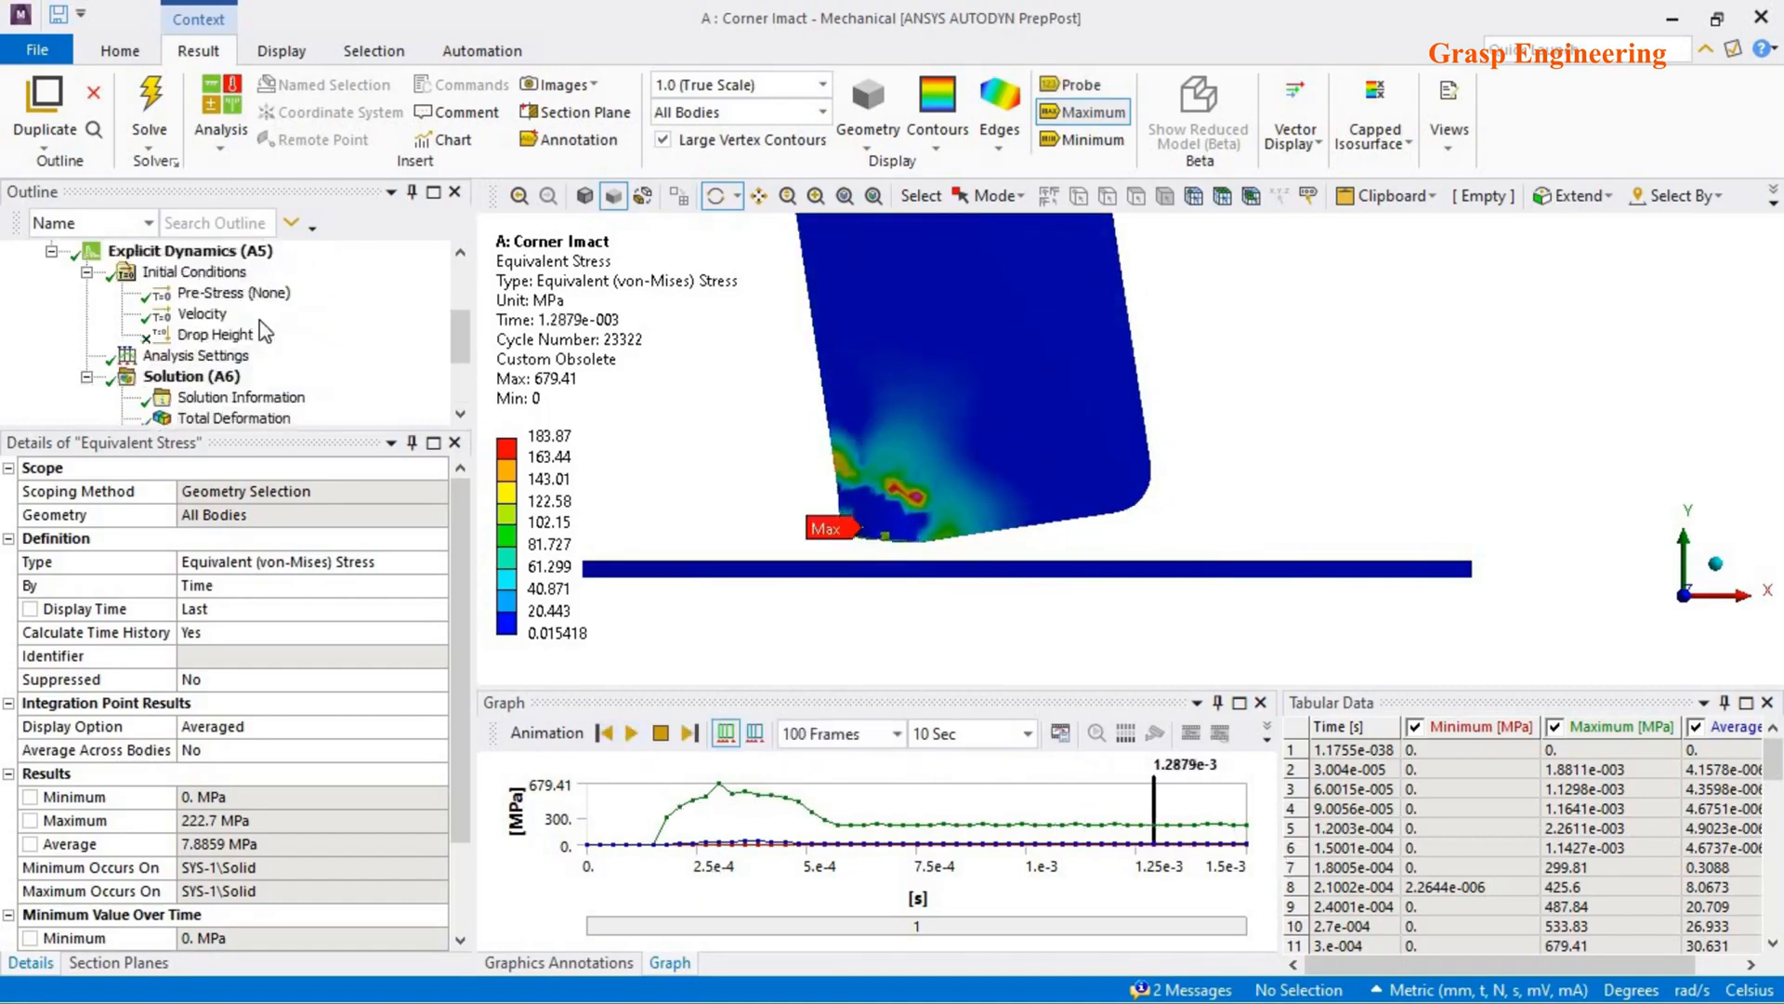
{"action": "left_click", "coordinate": [197, 356]}
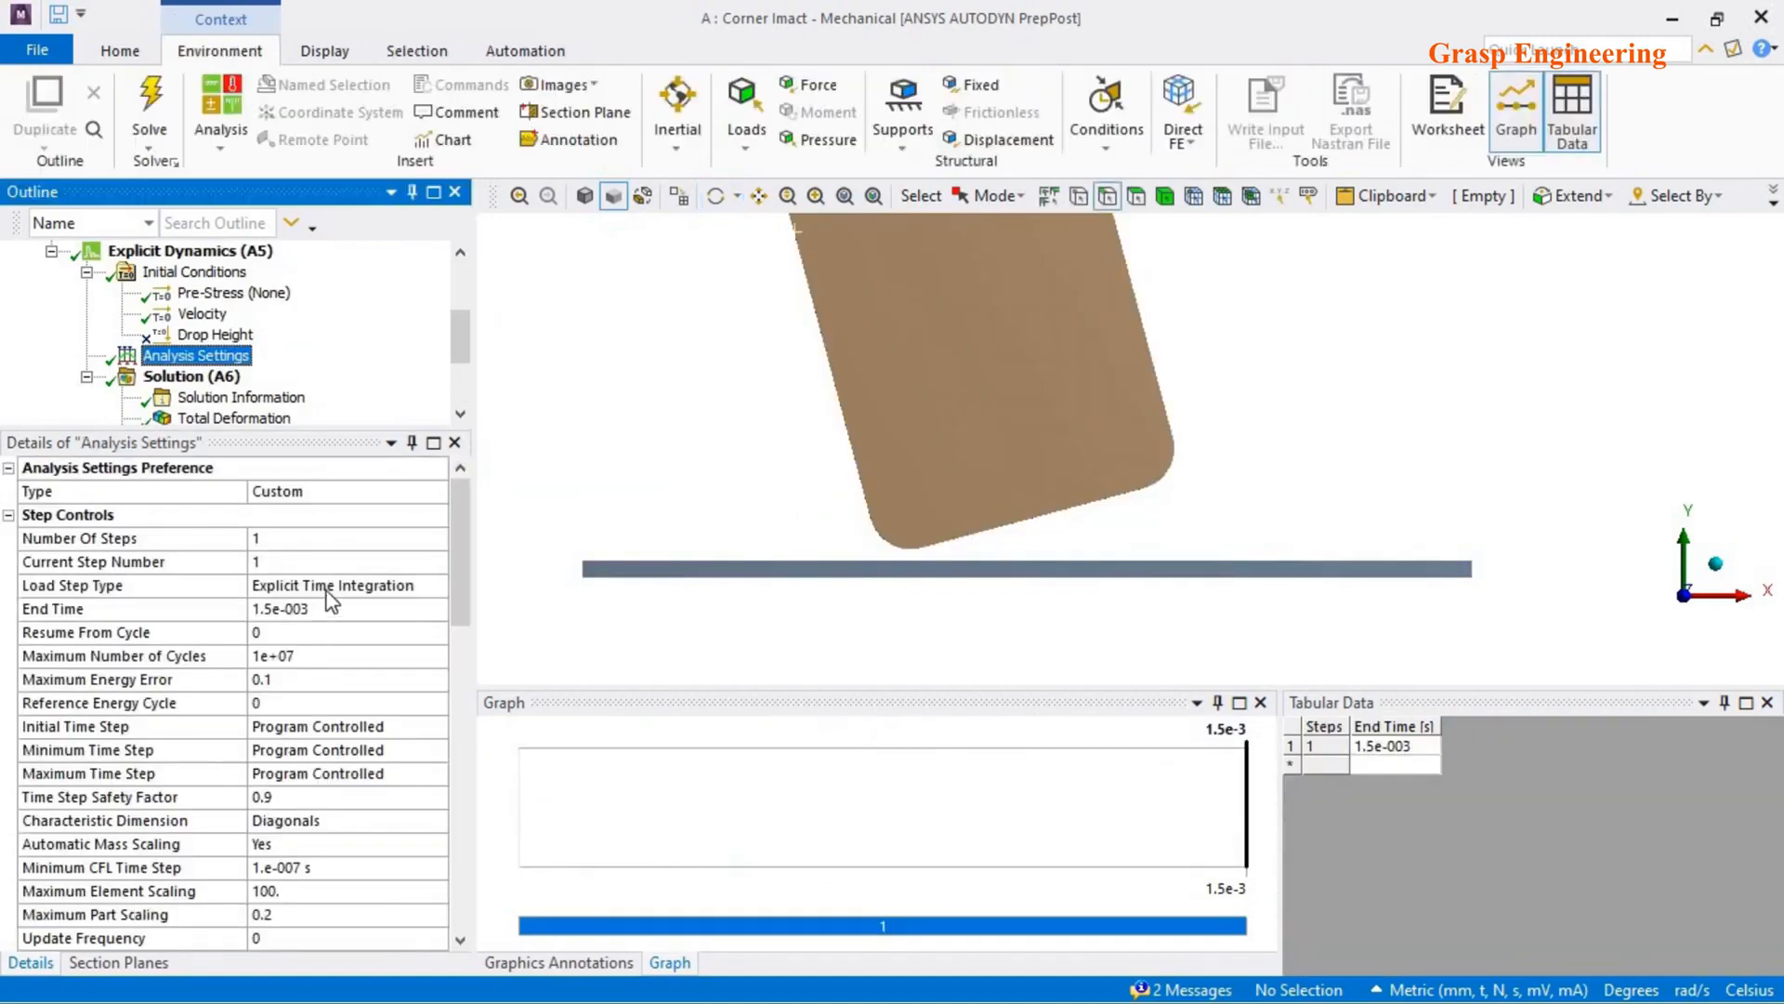
{"action": "left_click", "coordinate": [326, 592]}
{"action": "left_click", "coordinate": [327, 609]}
{"action": "left_click_drag", "start_coordinate": [307, 608], "coordinate": [279, 609]}
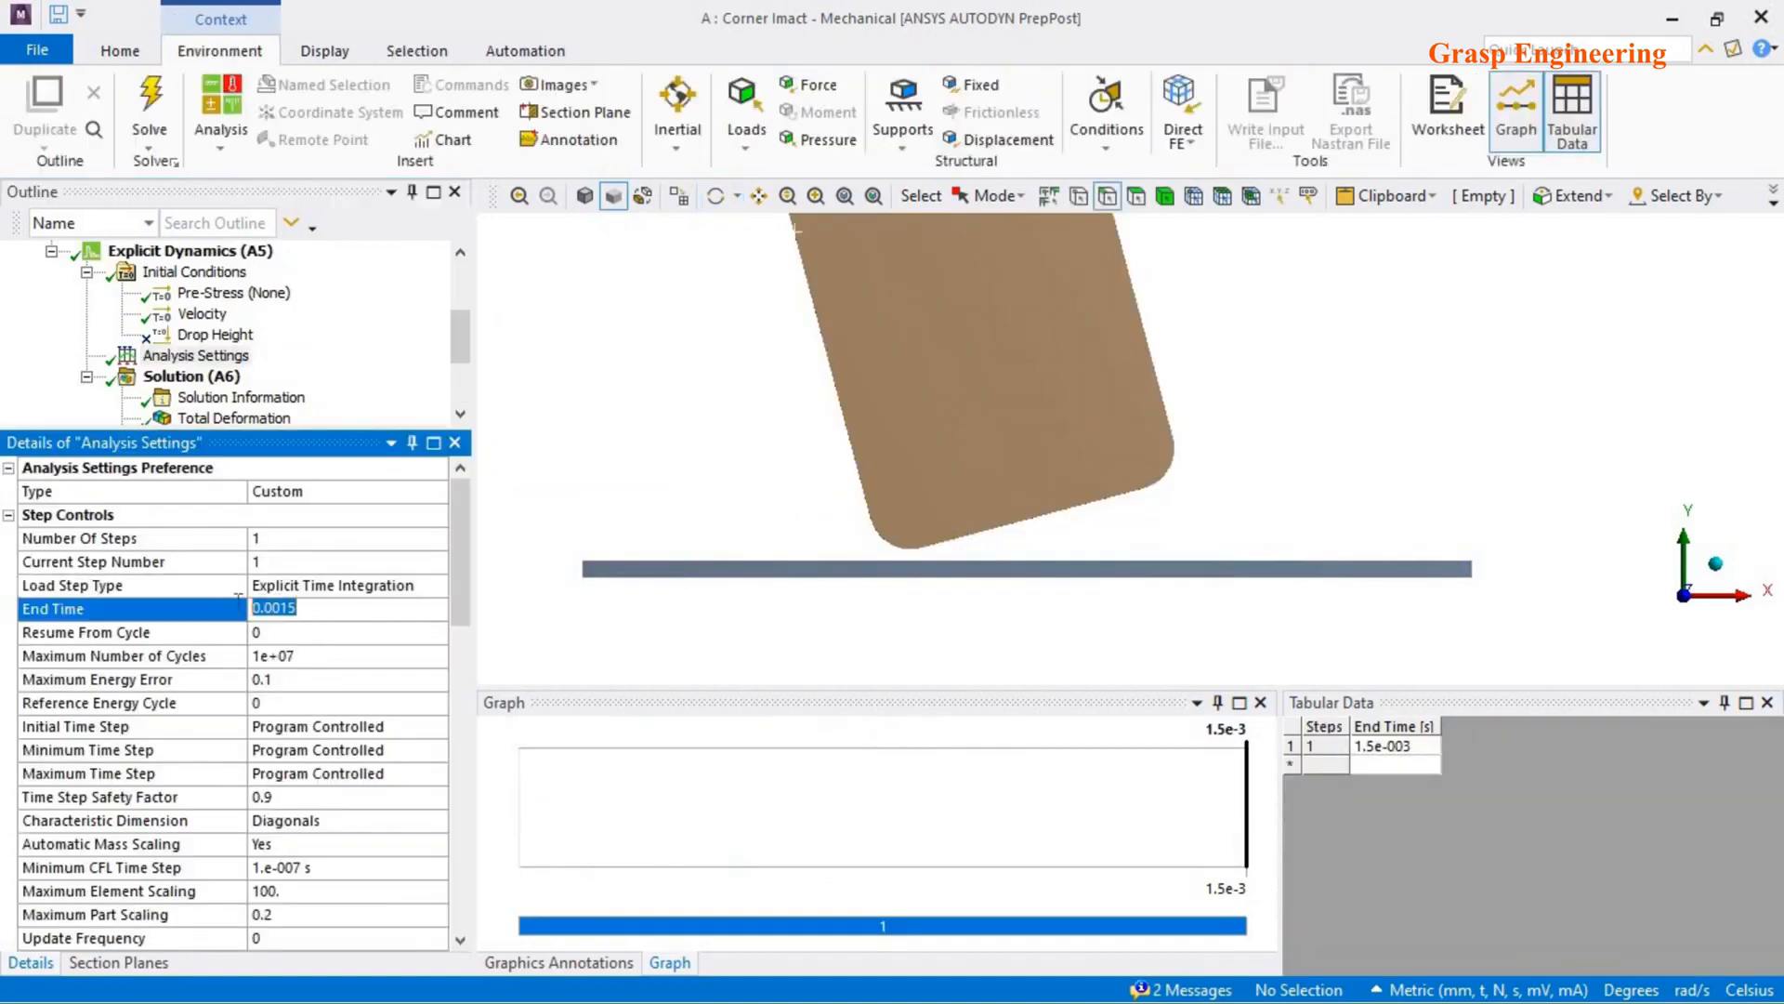
{"action": "middle_click_drag", "start_coordinate": [923, 550], "coordinate": [311, 619]}
{"action": "left_click", "coordinate": [273, 610]}
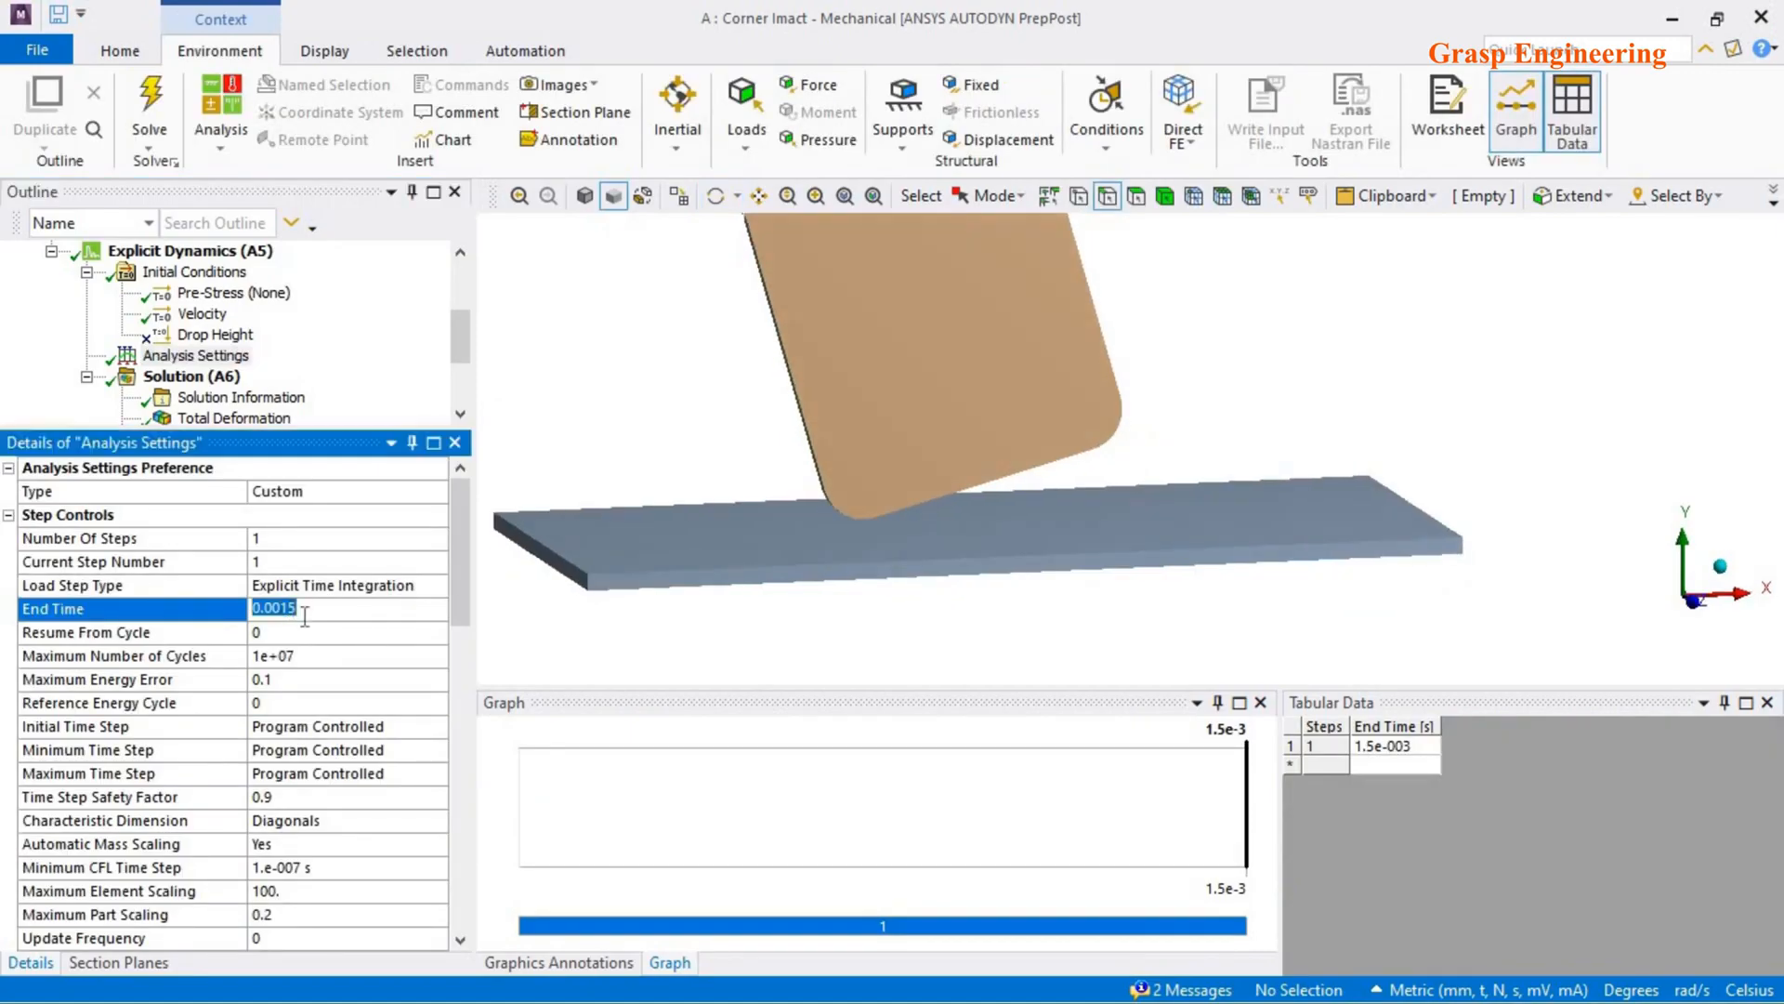
{"action": "left_click_drag", "start_coordinate": [302, 612], "coordinate": [280, 609]}
{"action": "scroll", "coordinate": [385, 859], "scroll_direction": "down", "scroll_amount": 1}
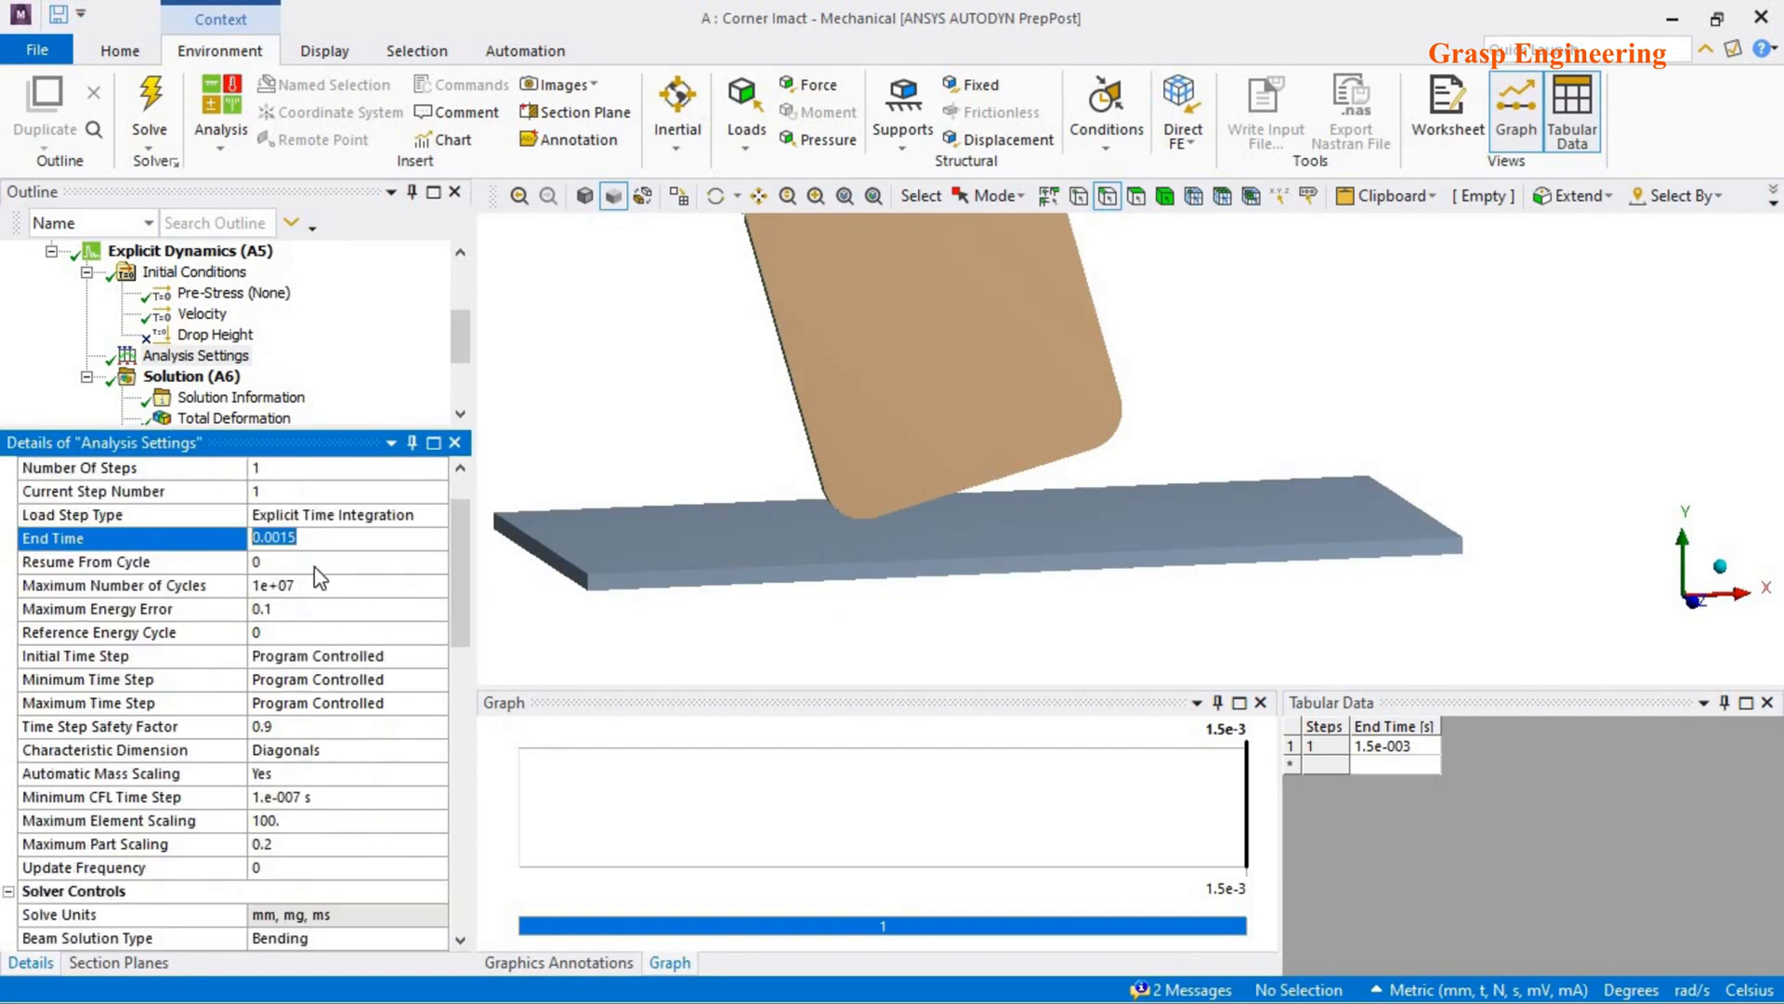
{"action": "scroll", "coordinate": [349, 725], "scroll_direction": "up", "scroll_amount": 1}
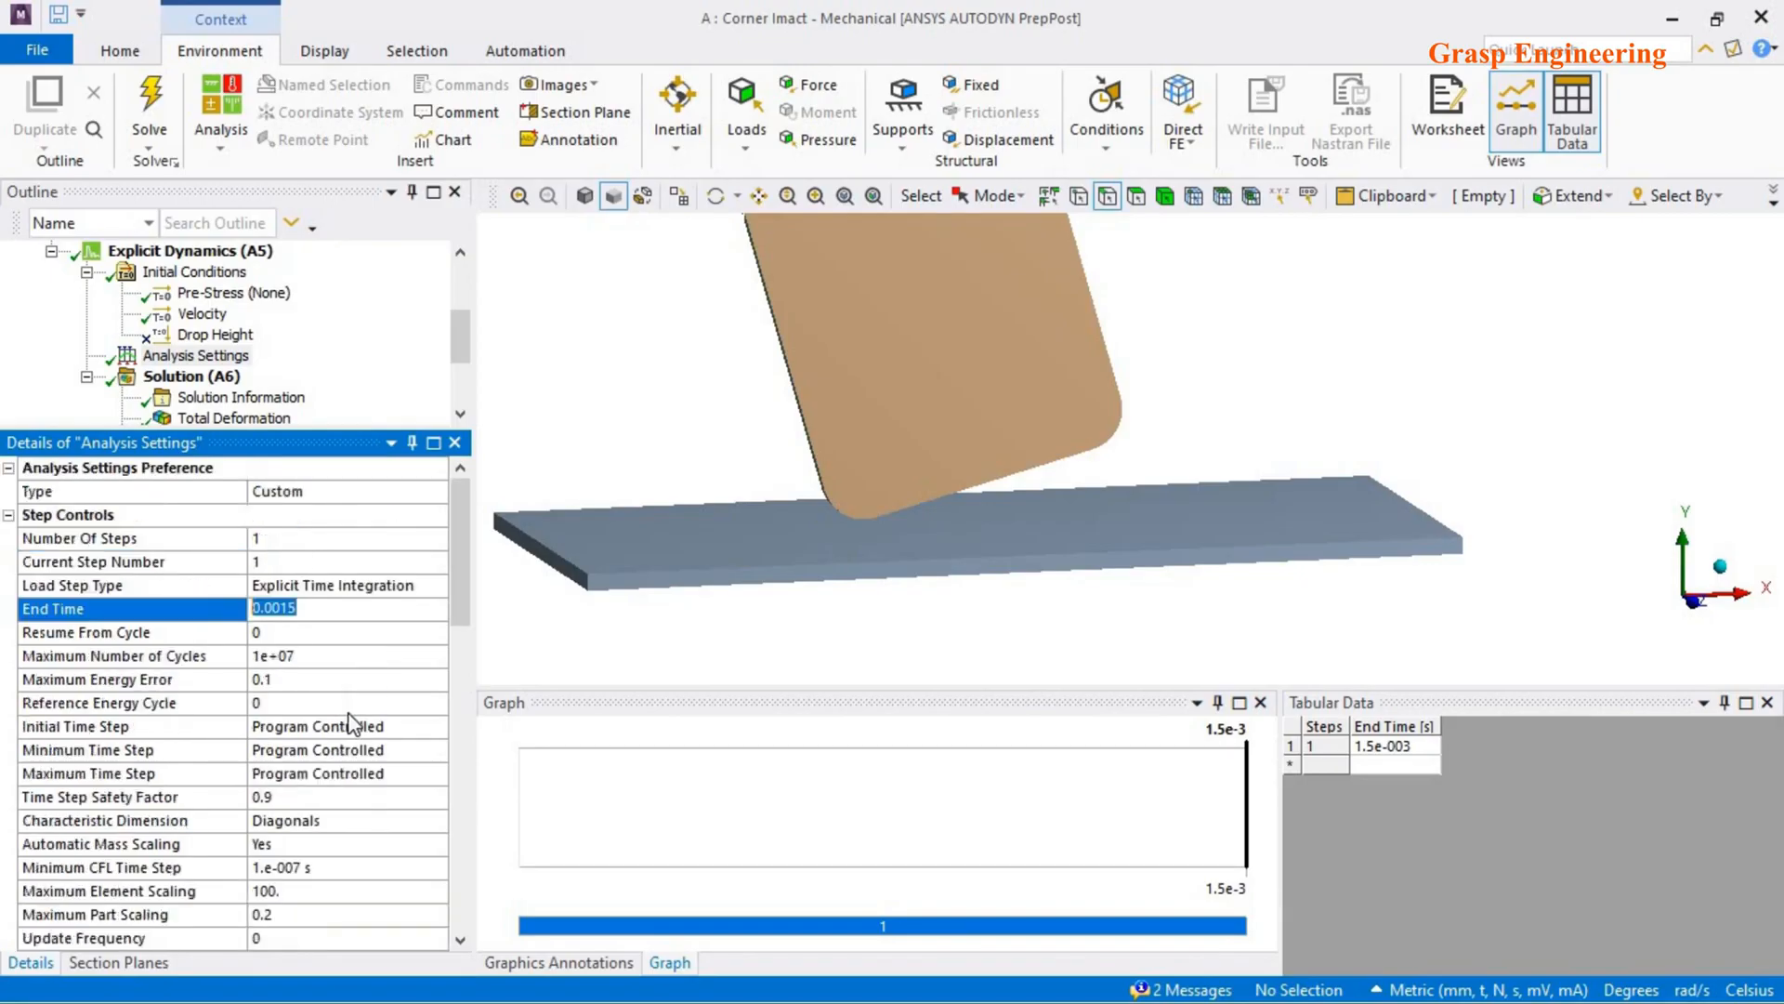
- Review the solver, Euler domain and erosion controls in the Analysis Settings, and expand Output Controls to inspect Result Number Of Points
{"action": "scroll", "coordinate": [295, 761], "scroll_direction": "down", "scroll_amount": 2}
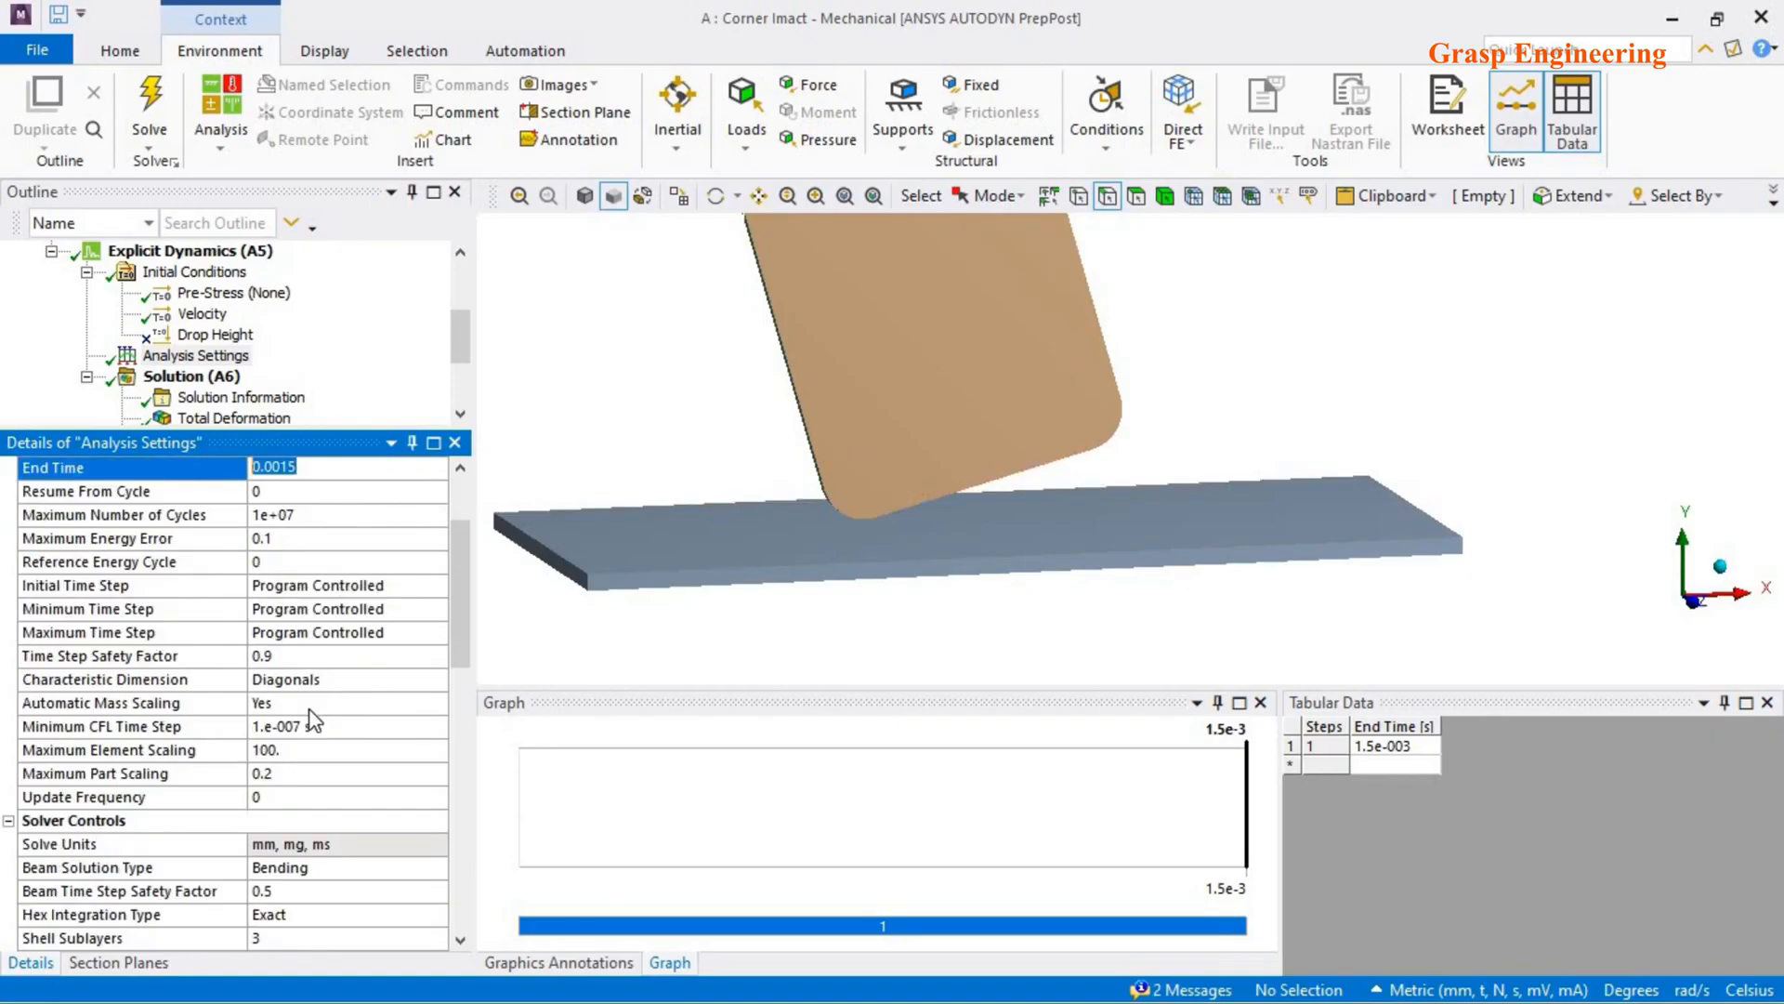
{"action": "scroll", "coordinate": [313, 721], "scroll_direction": "down", "scroll_amount": 4}
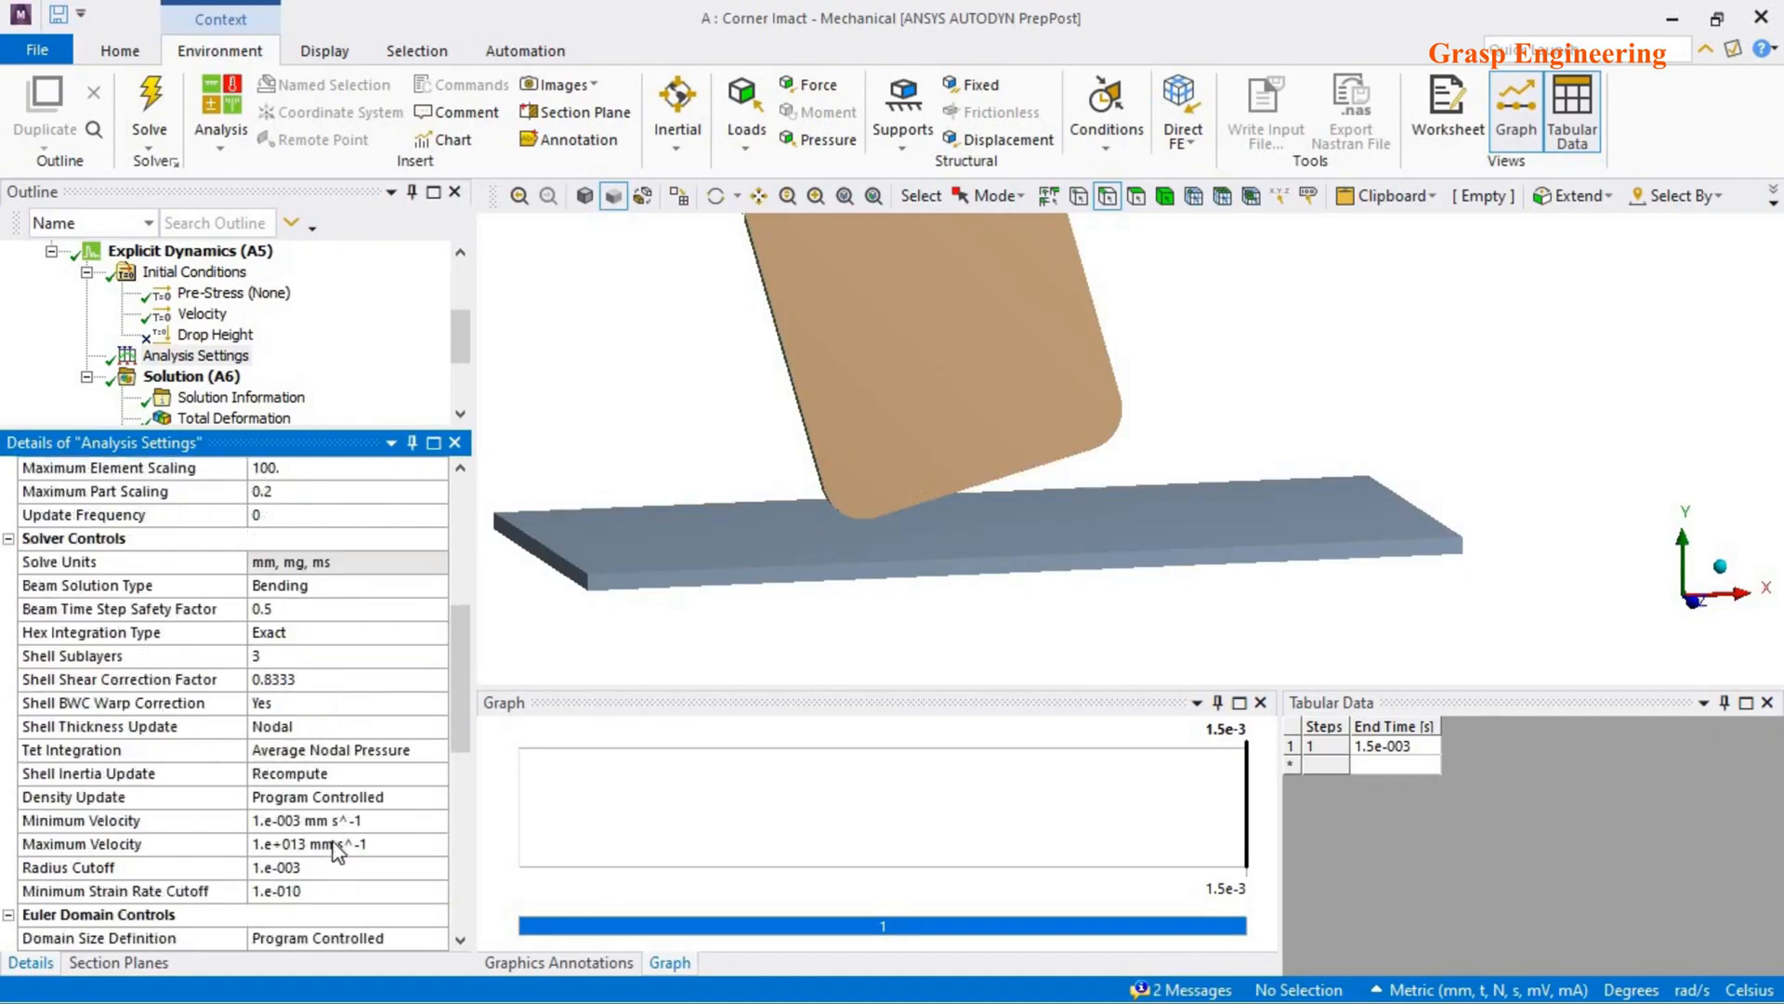
{"action": "left_click", "coordinate": [310, 846]}
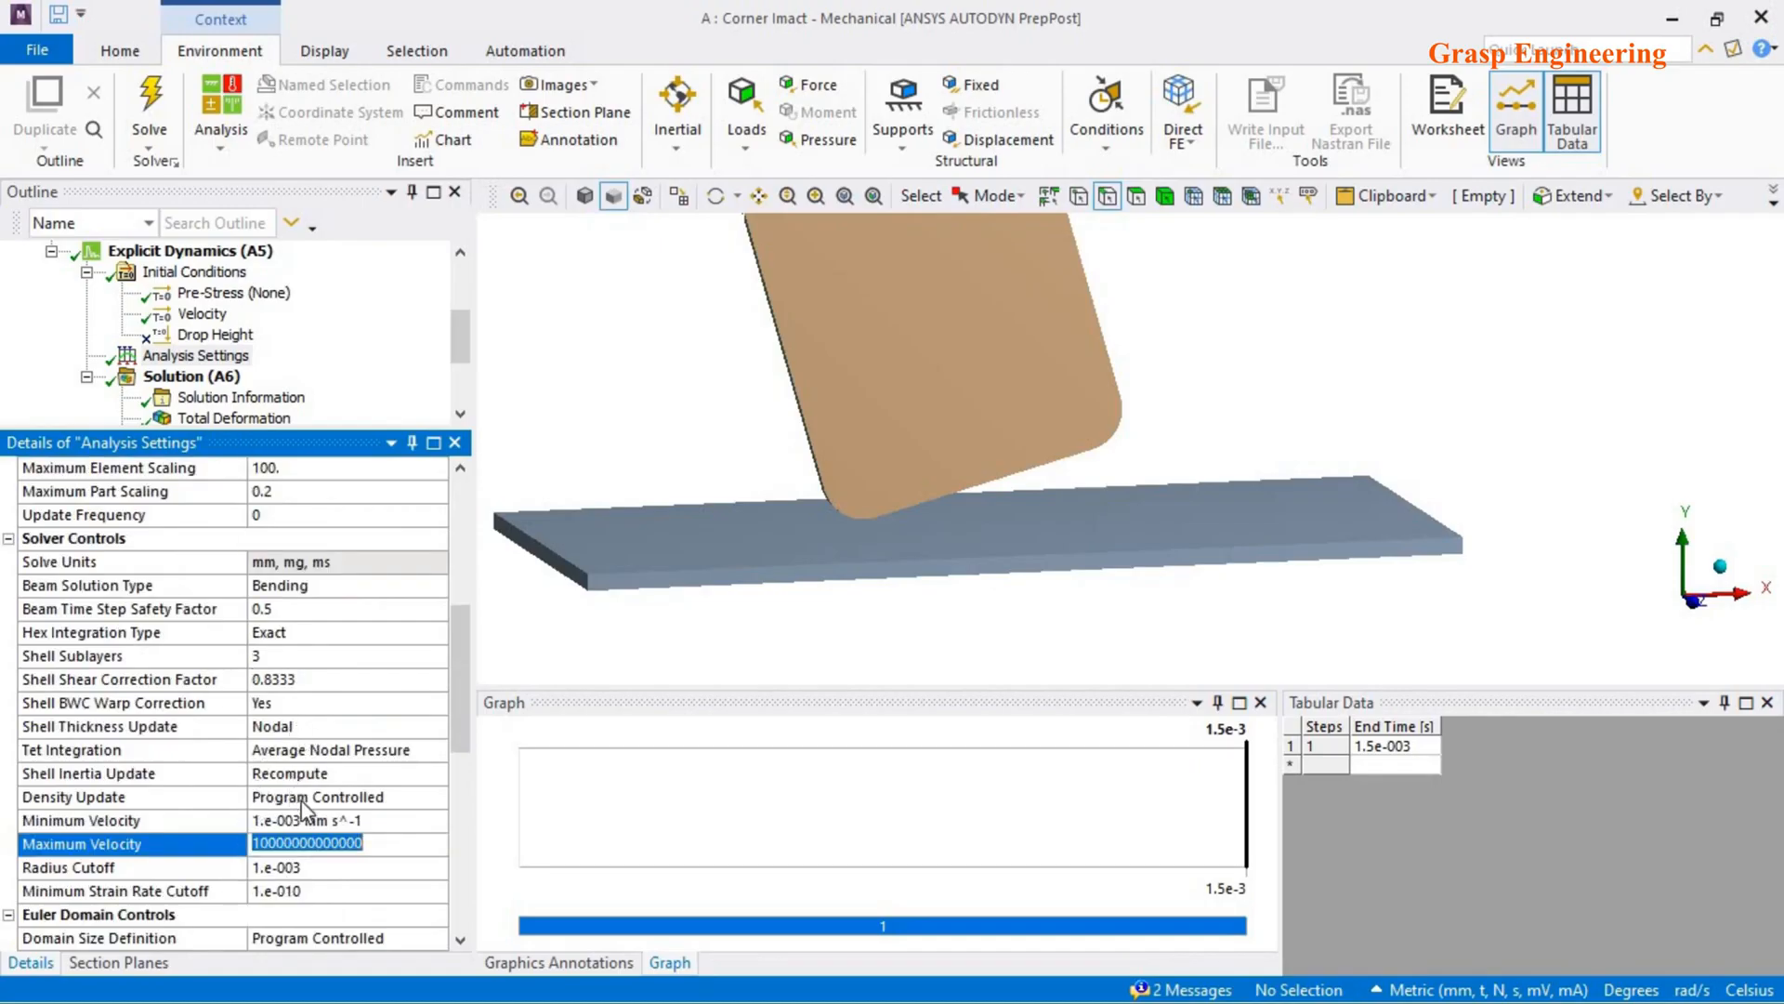
{"action": "scroll", "coordinate": [319, 805], "scroll_direction": "down", "scroll_amount": 2}
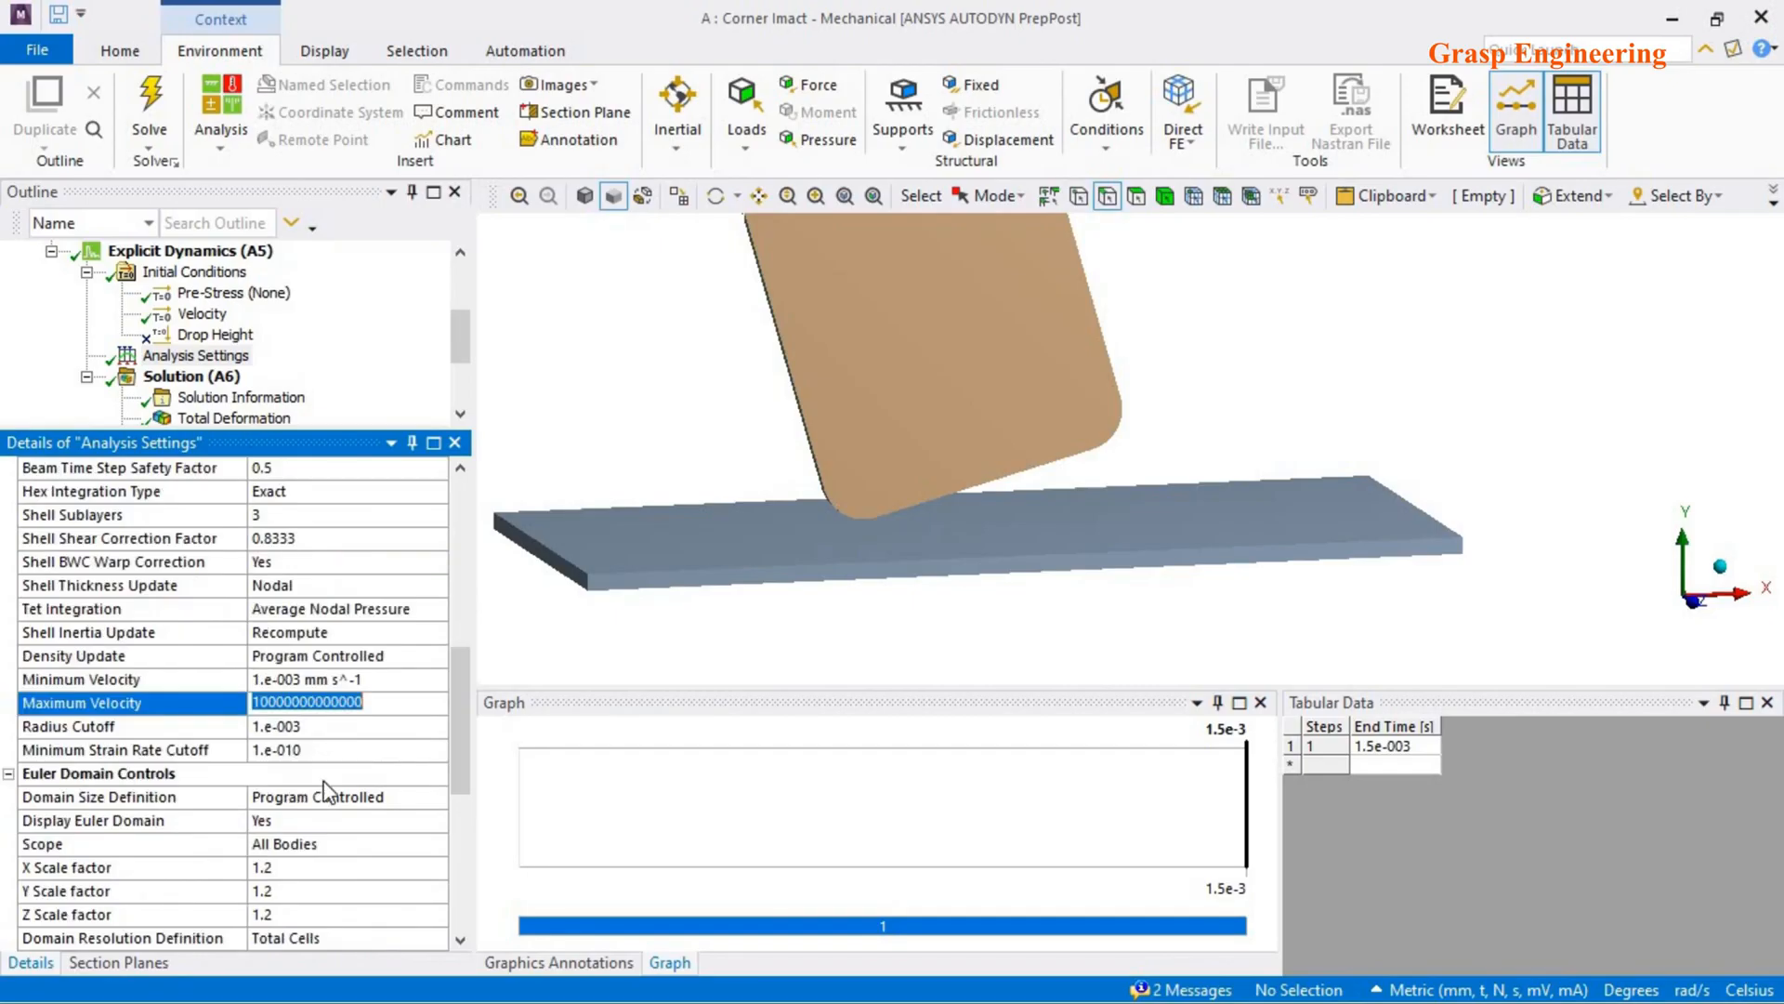
{"action": "scroll", "coordinate": [326, 744], "scroll_direction": "down", "scroll_amount": 3}
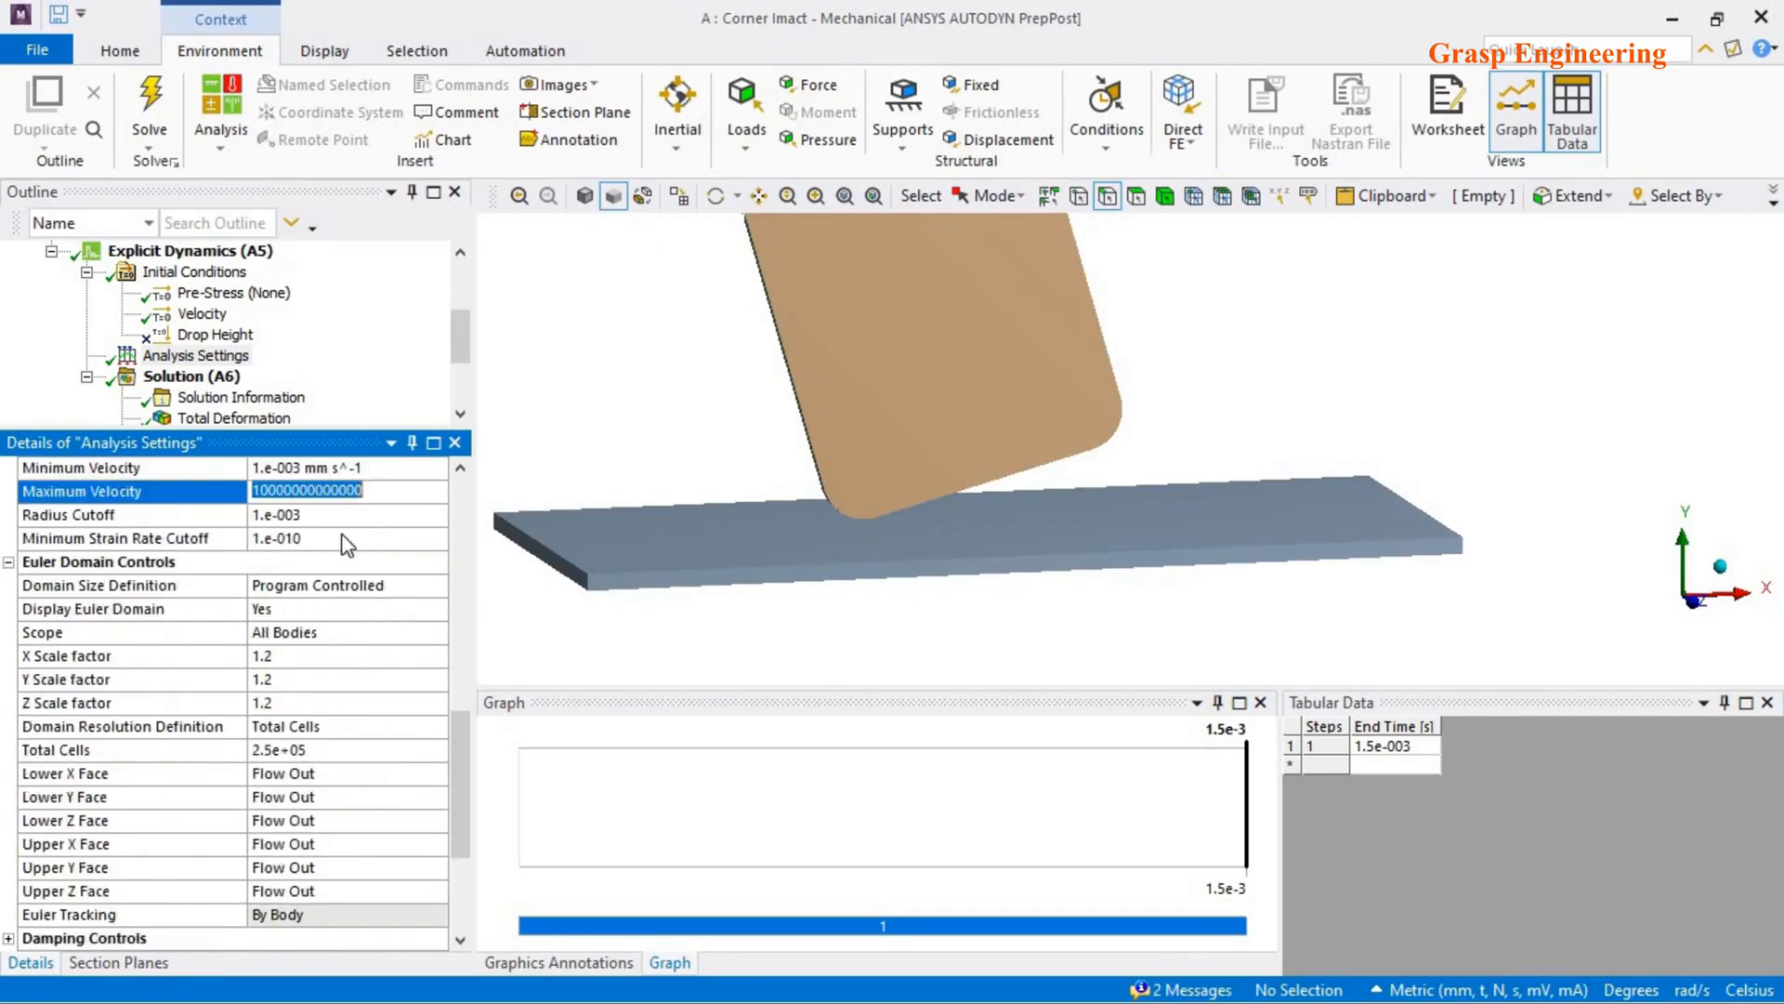
{"action": "scroll", "coordinate": [319, 749], "scroll_direction": "down", "scroll_amount": 3}
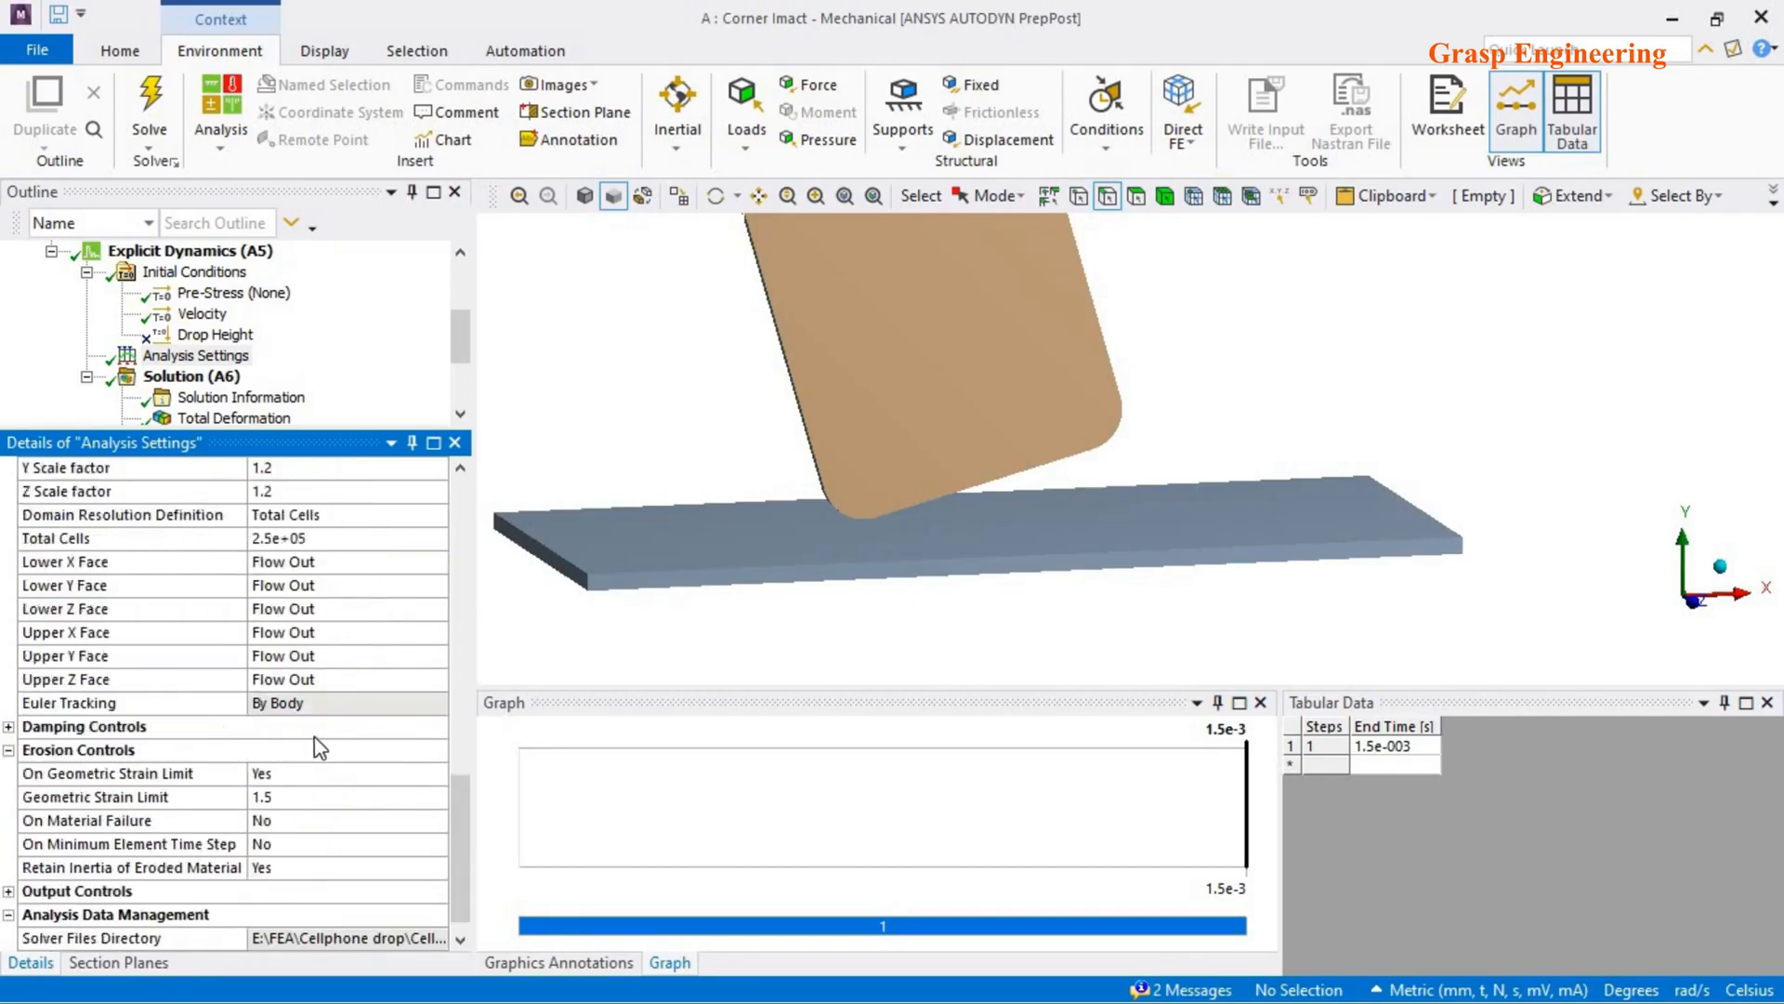
{"action": "scroll", "coordinate": [325, 748], "scroll_direction": "down", "scroll_amount": 1}
{"action": "left_click", "coordinate": [8, 867]}
{"action": "scroll", "coordinate": [330, 771], "scroll_direction": "down", "scroll_amount": 3}
{"action": "left_click", "coordinate": [283, 749]}
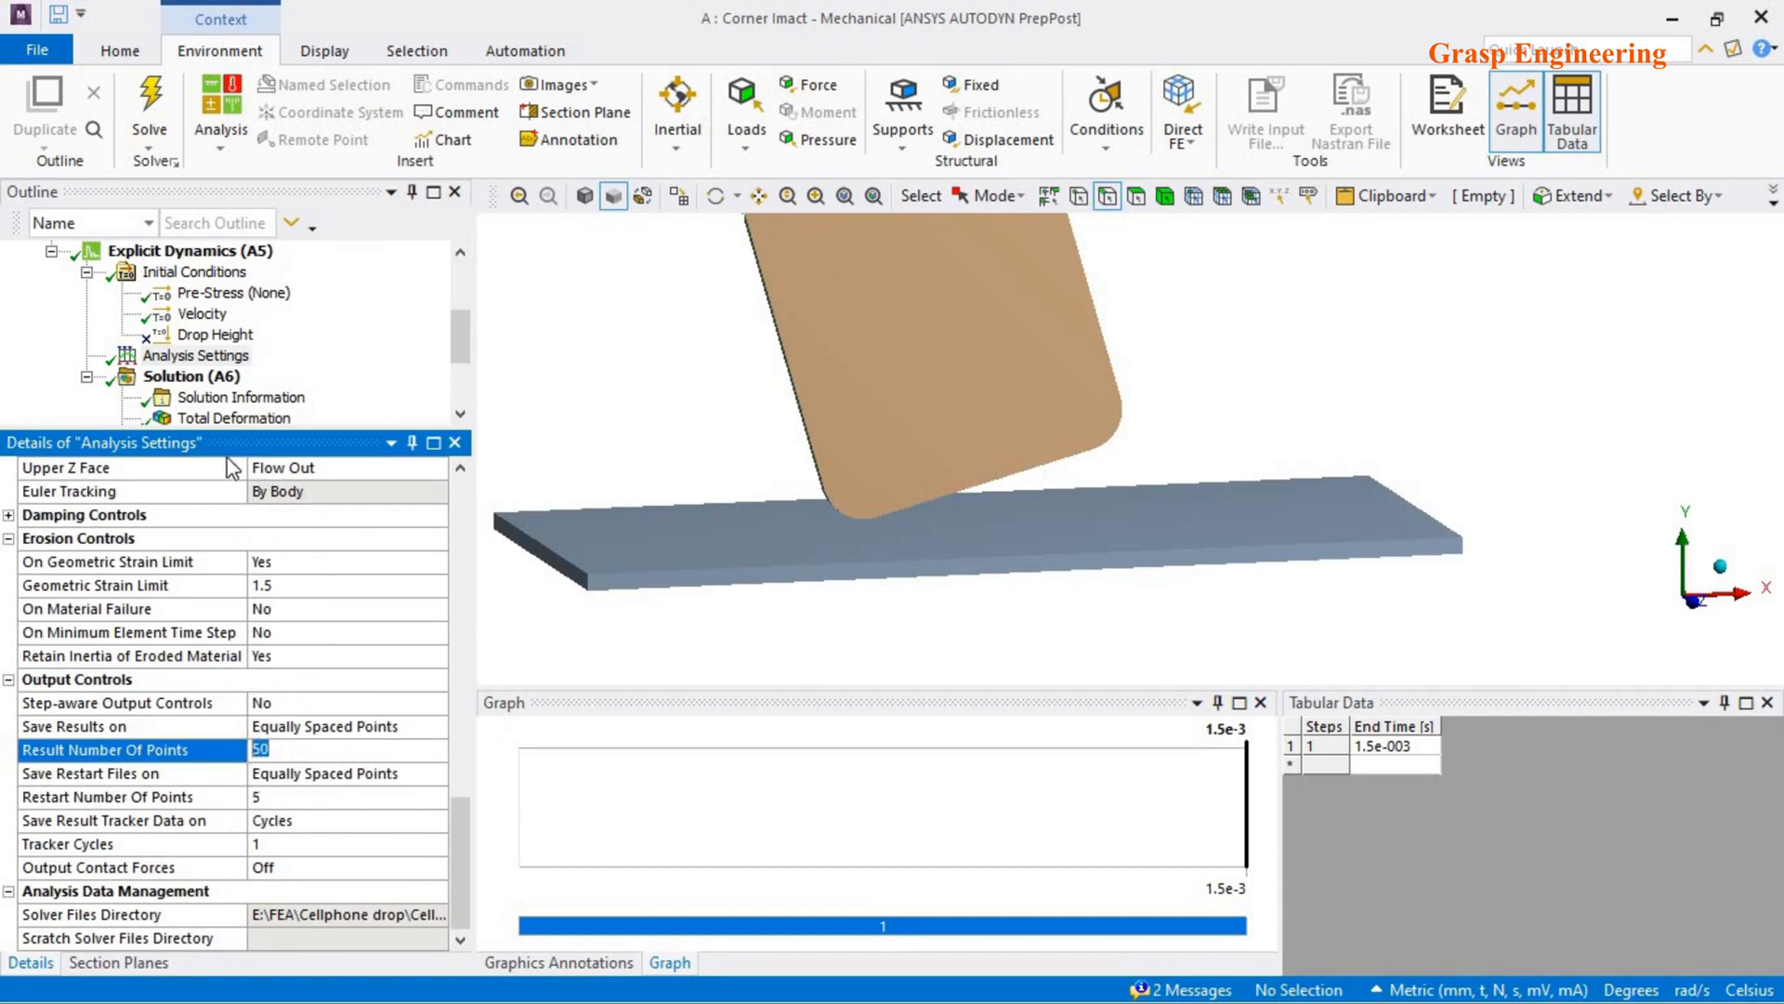
- Display the Total Deformation result and review its tabular data through the last saved time point
{"action": "left_click", "coordinate": [232, 417]}
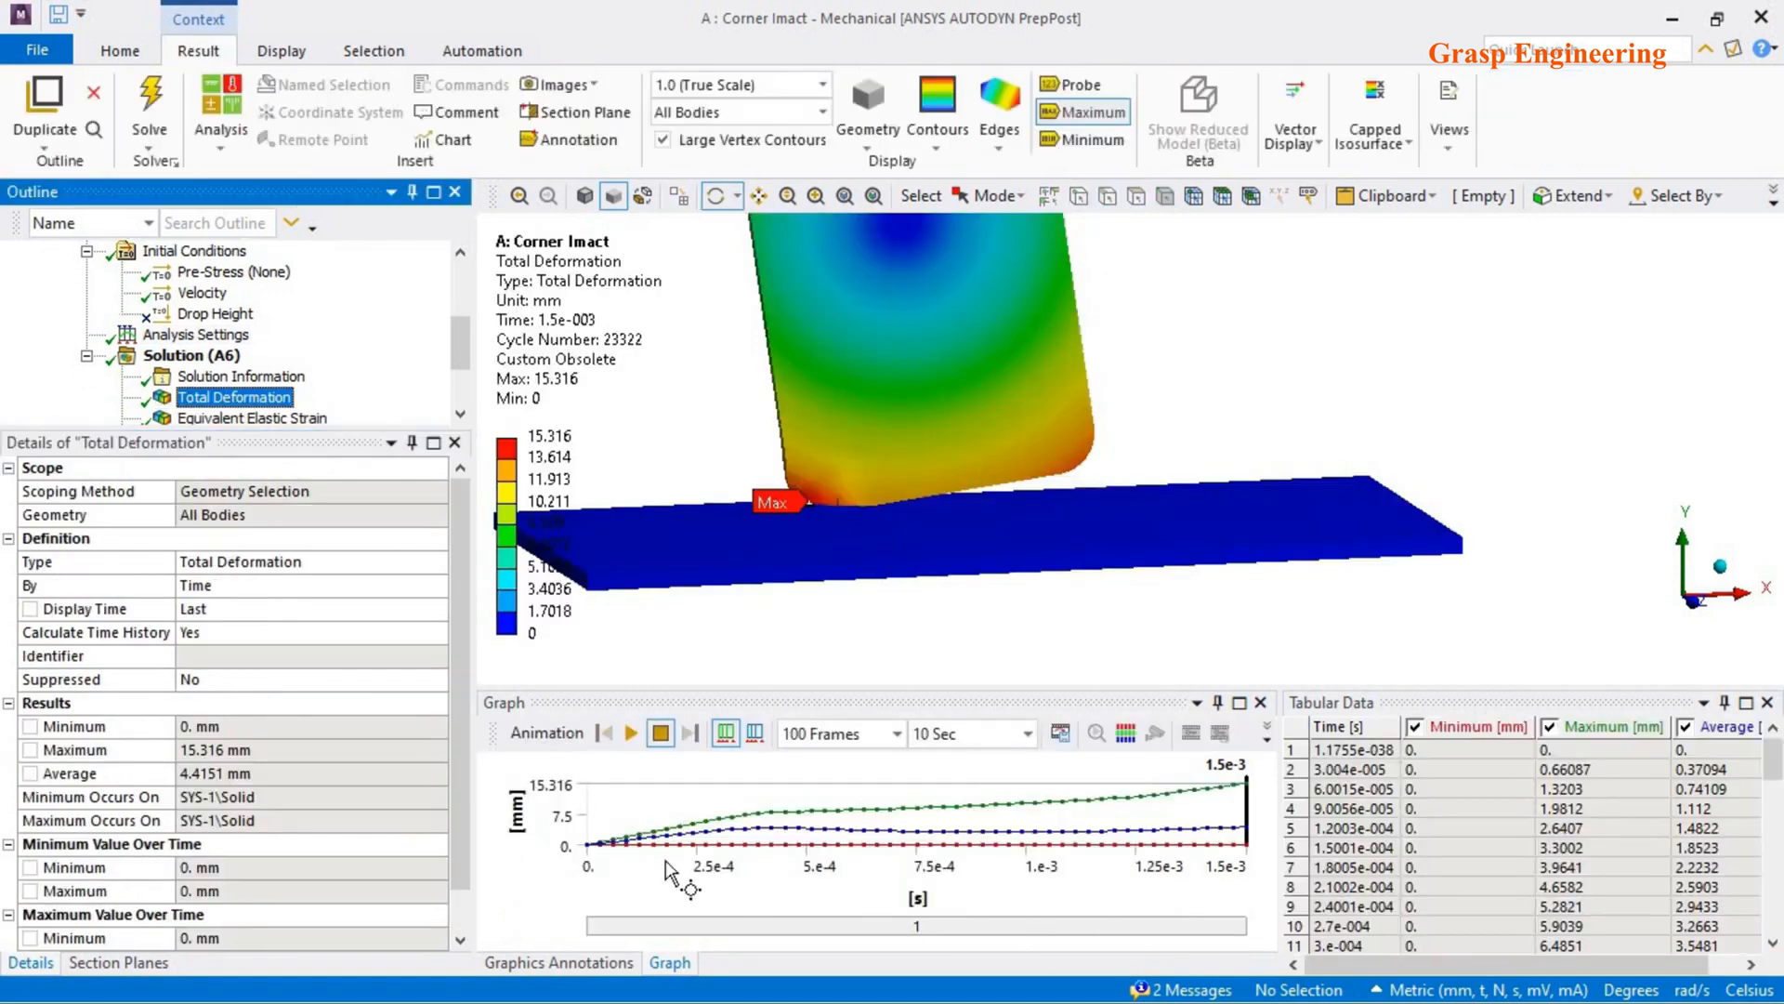
{"action": "left_click", "coordinate": [1366, 847]}
{"action": "scroll", "coordinate": [1364, 795], "scroll_direction": "down", "scroll_amount": 13}
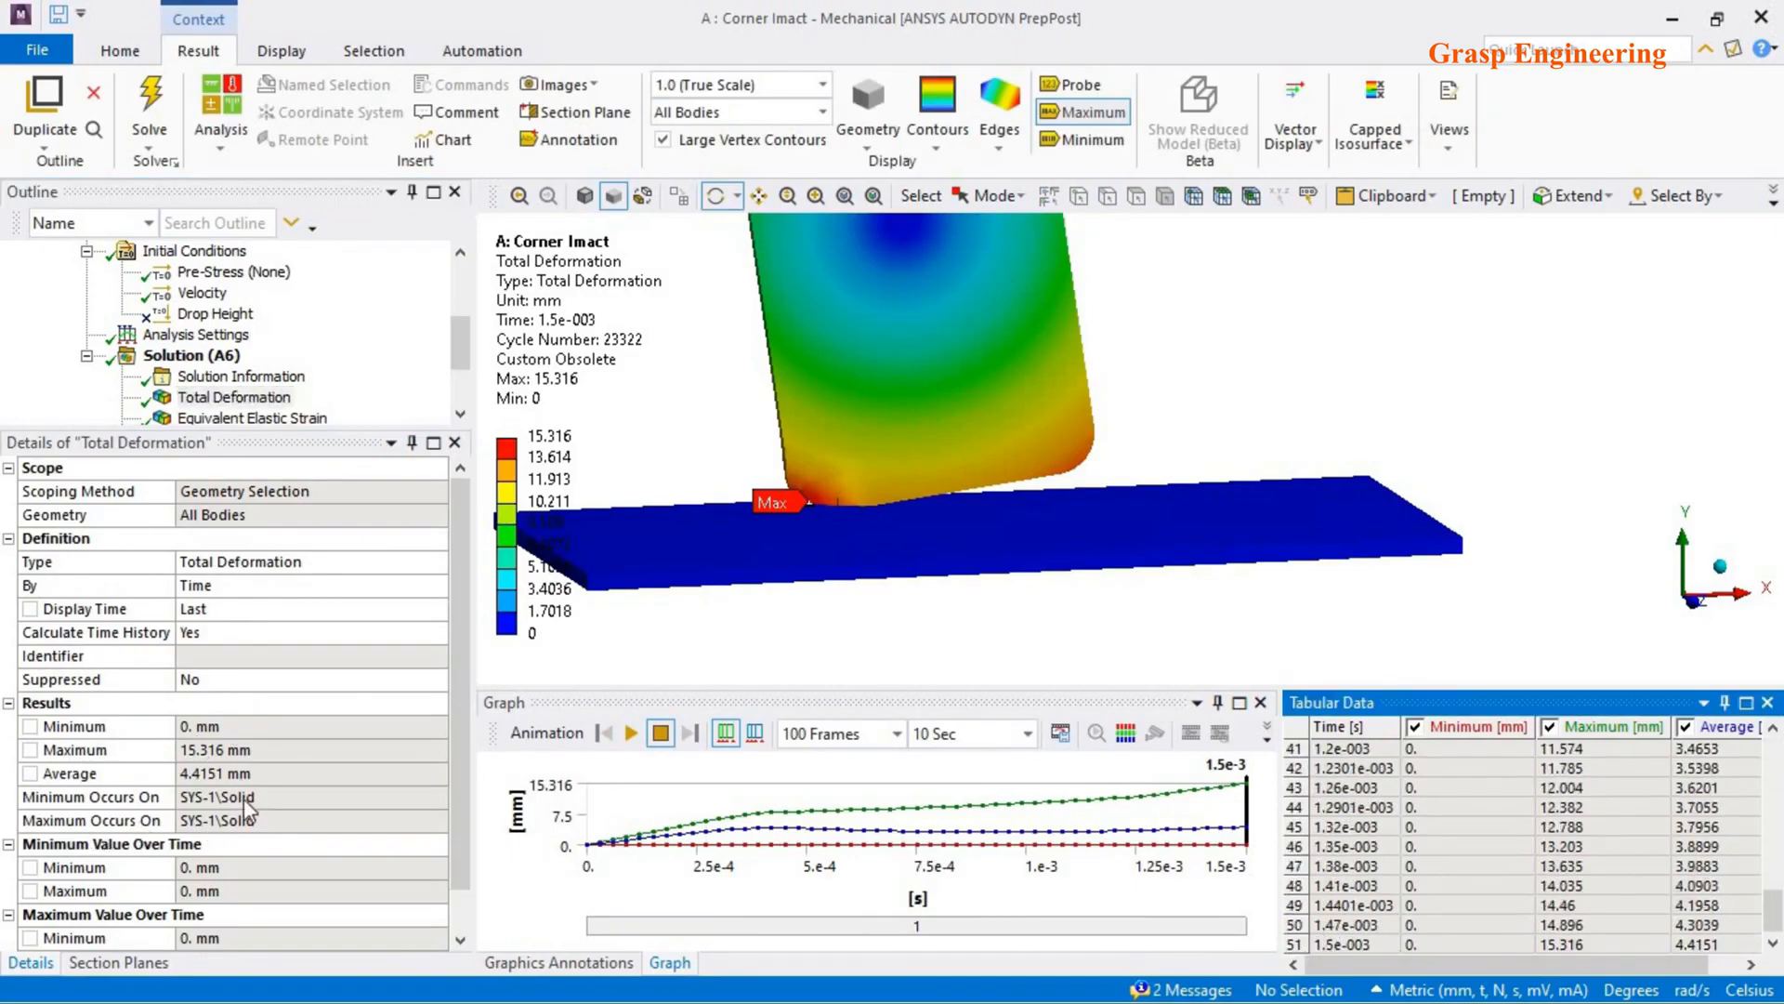
- Inspect the Result Number Of Points under Output Controls in the corner-impact Analysis Settings
{"action": "scroll", "coordinate": [328, 831], "scroll_direction": "down", "scroll_amount": 1}
{"action": "scroll", "coordinate": [211, 820], "scroll_direction": "up", "scroll_amount": 1}
{"action": "left_click", "coordinate": [196, 335]}
{"action": "scroll", "coordinate": [354, 879], "scroll_direction": "down", "scroll_amount": 4}
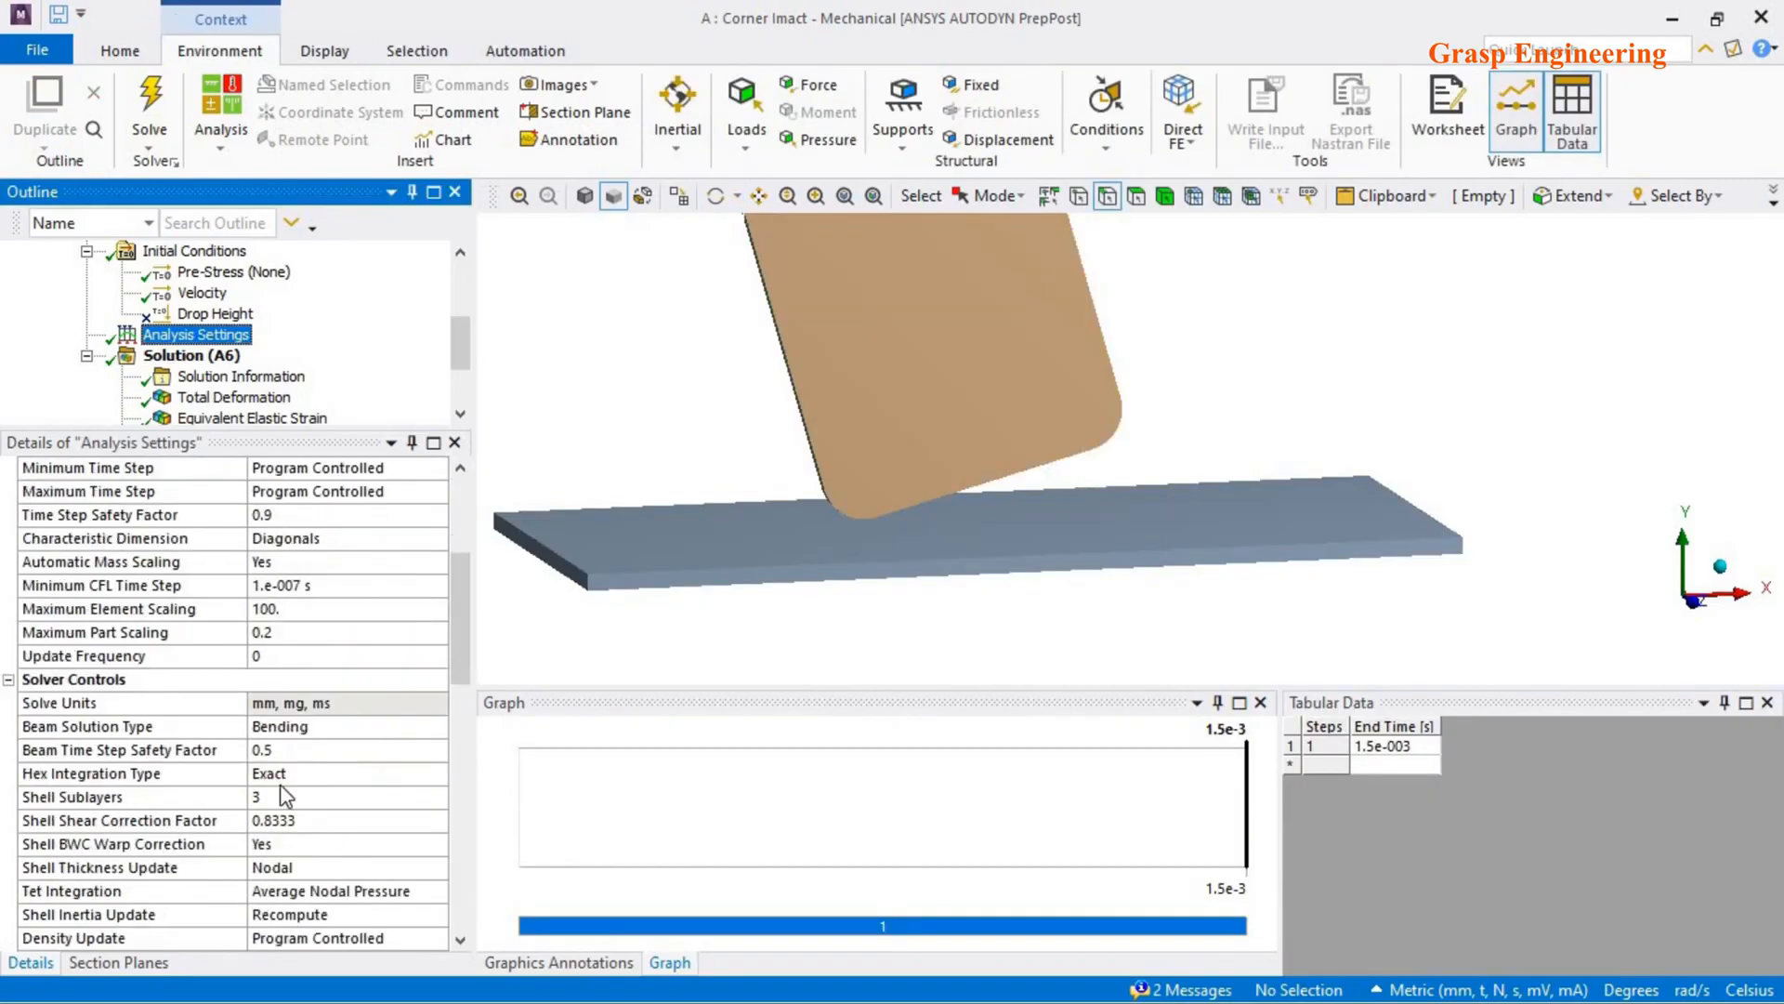
{"action": "scroll", "coordinate": [284, 796], "scroll_direction": "down", "scroll_amount": 13}
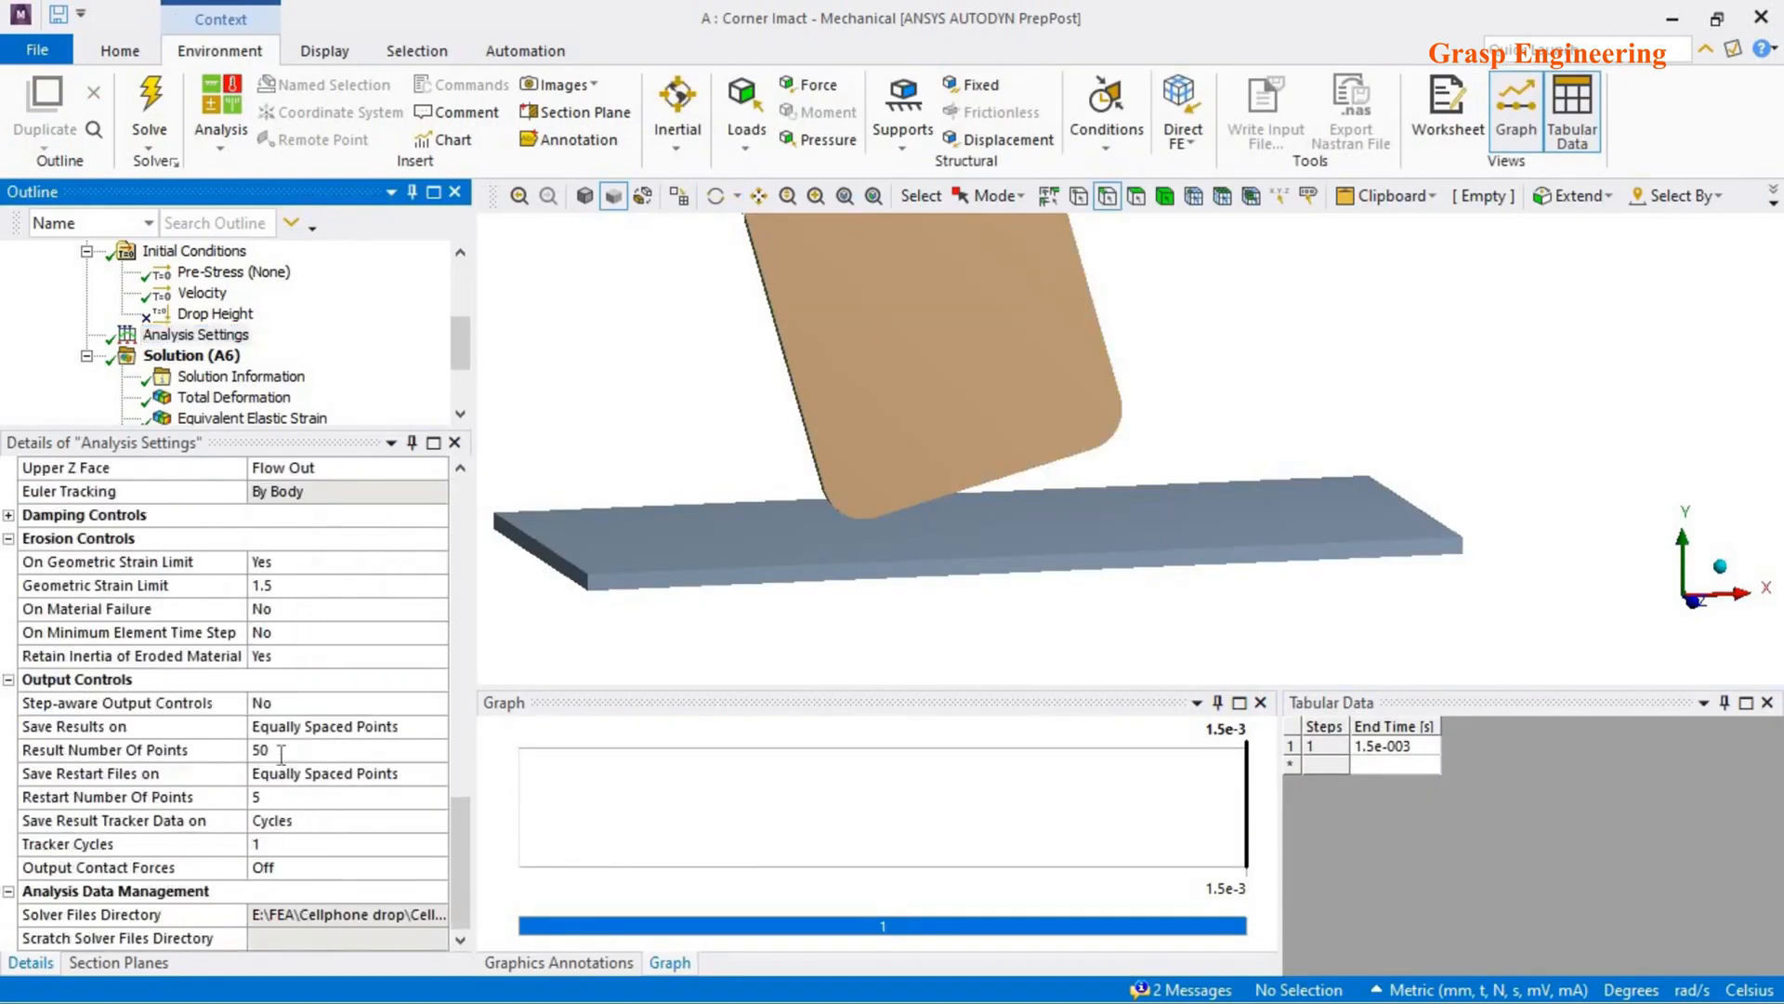
{"action": "left_click", "coordinate": [282, 750]}
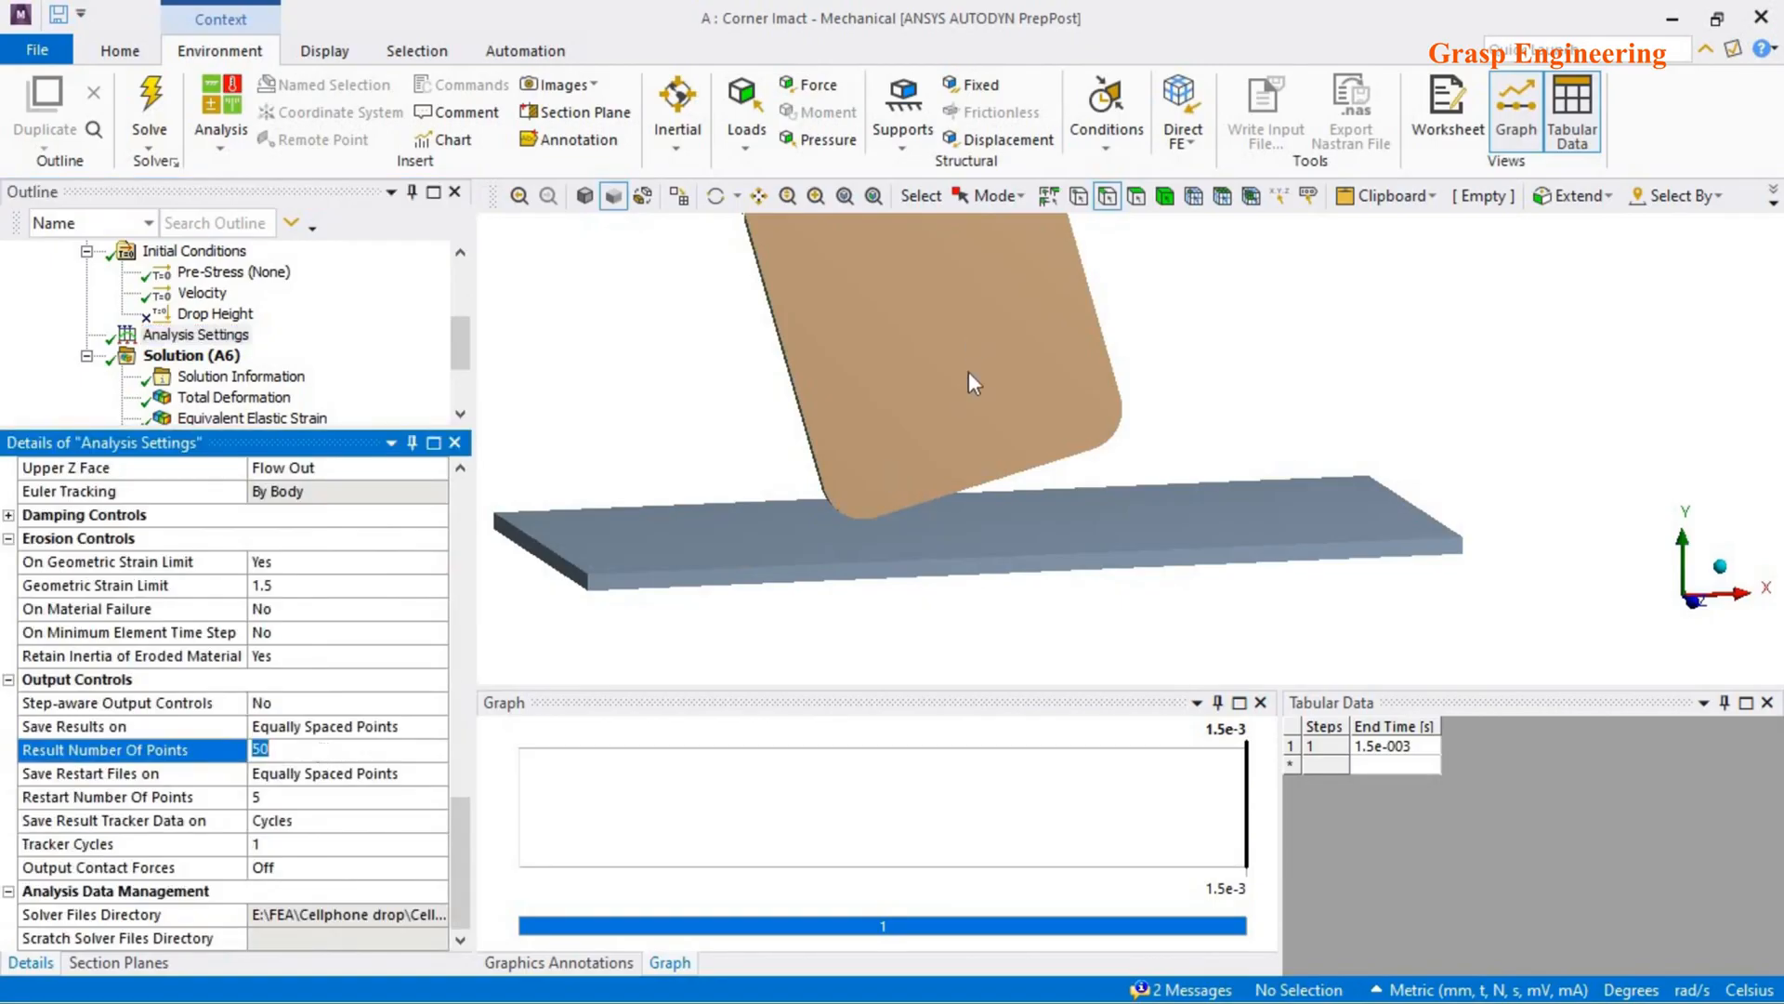
{"action": "scroll", "coordinate": [898, 504], "scroll_direction": "down", "scroll_amount": 3}
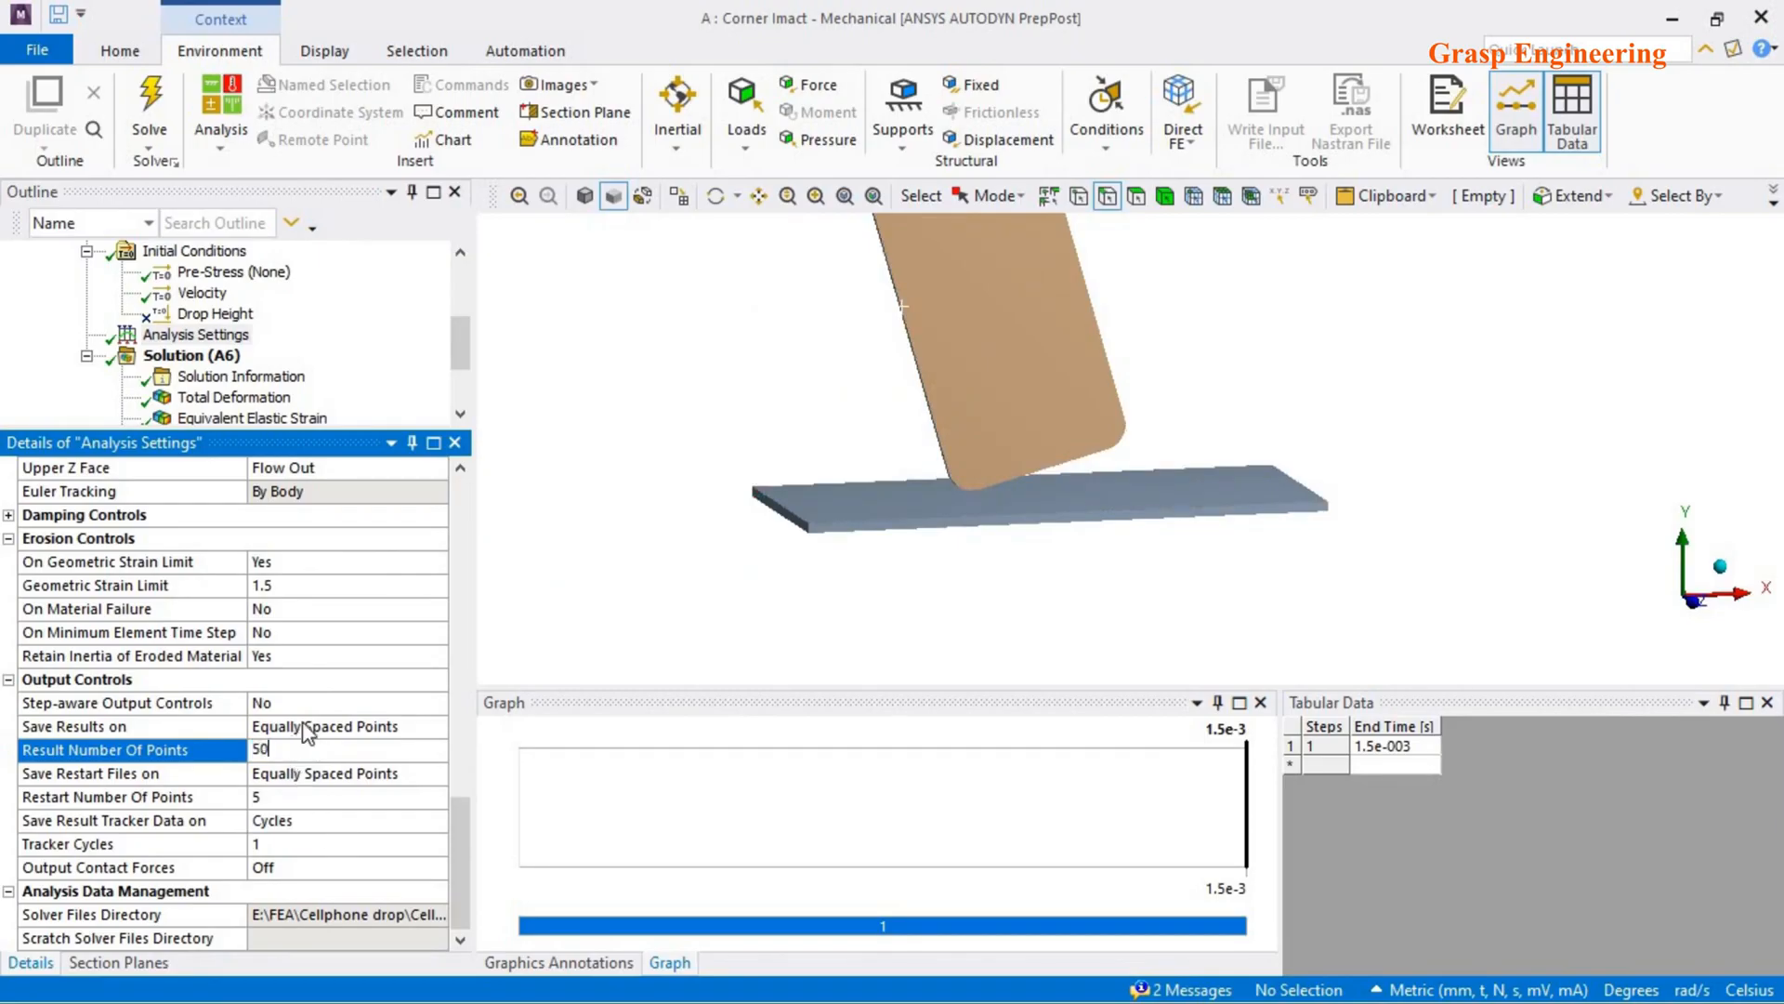
{"action": "left_click_drag", "start_coordinate": [331, 425], "coordinate": [330, 676]}
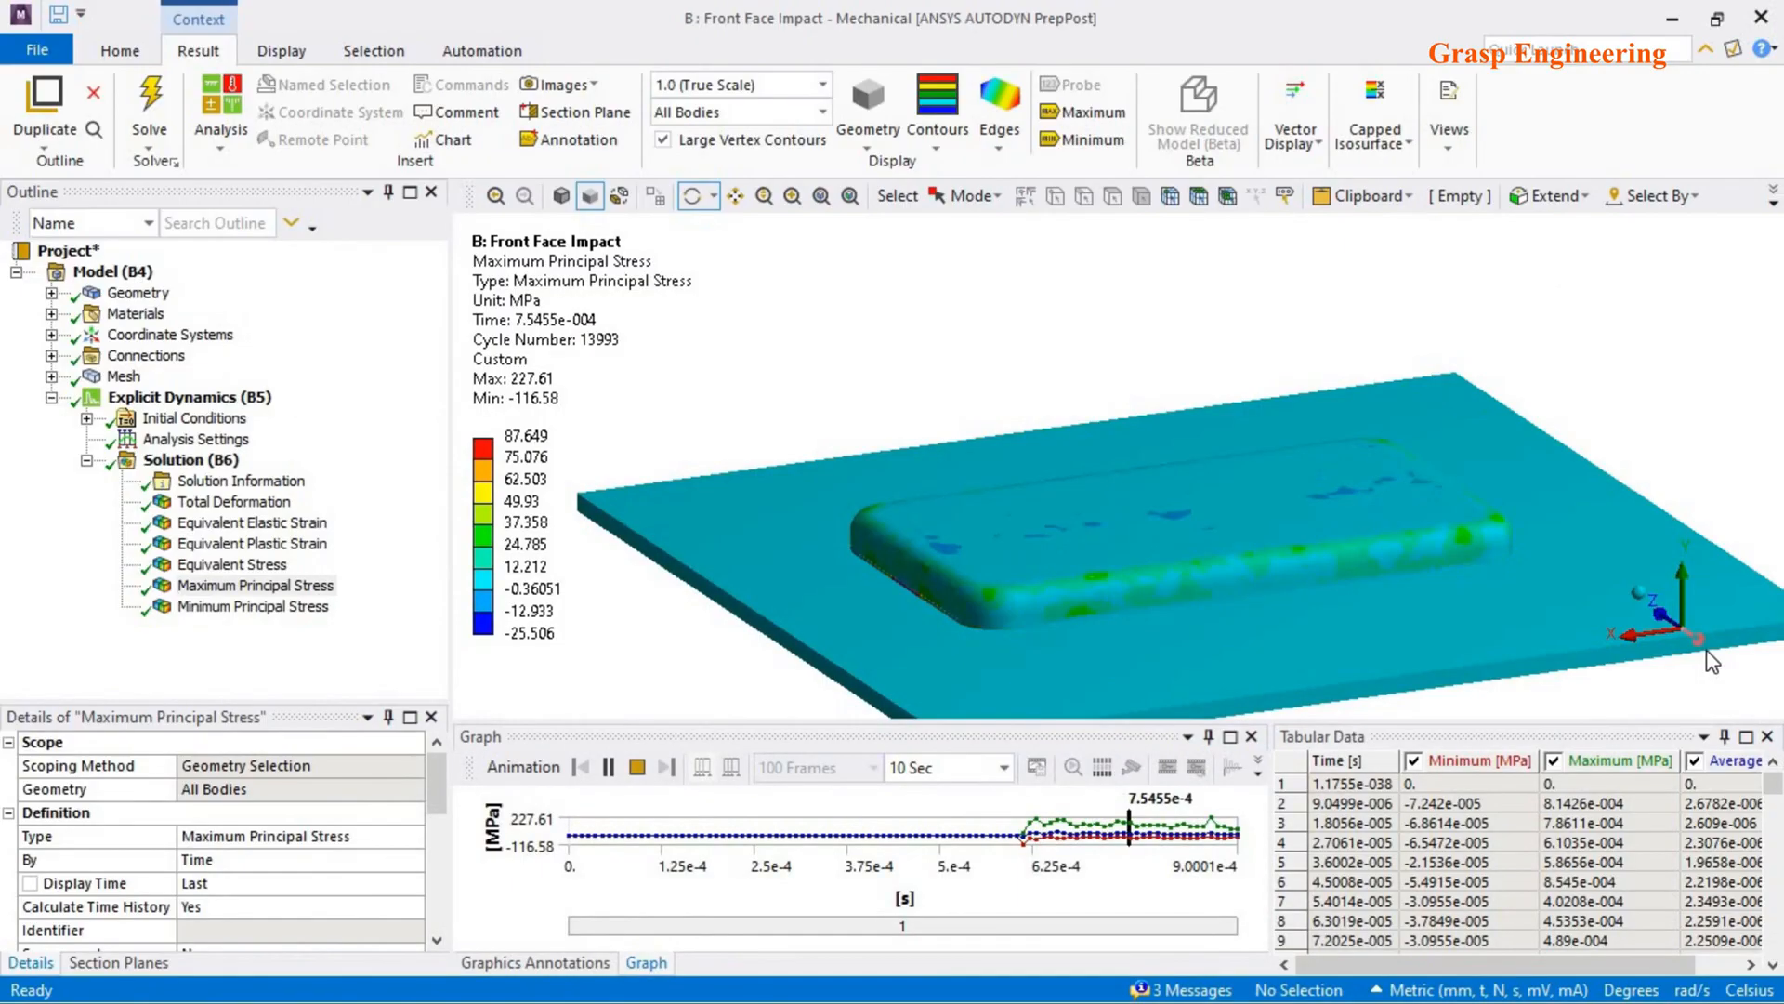
- In the Front Face Impact model, watch the Maximum Principal Stress animation along the Z axis and from a tilted angle
{"action": "left_click", "coordinate": [1664, 643]}
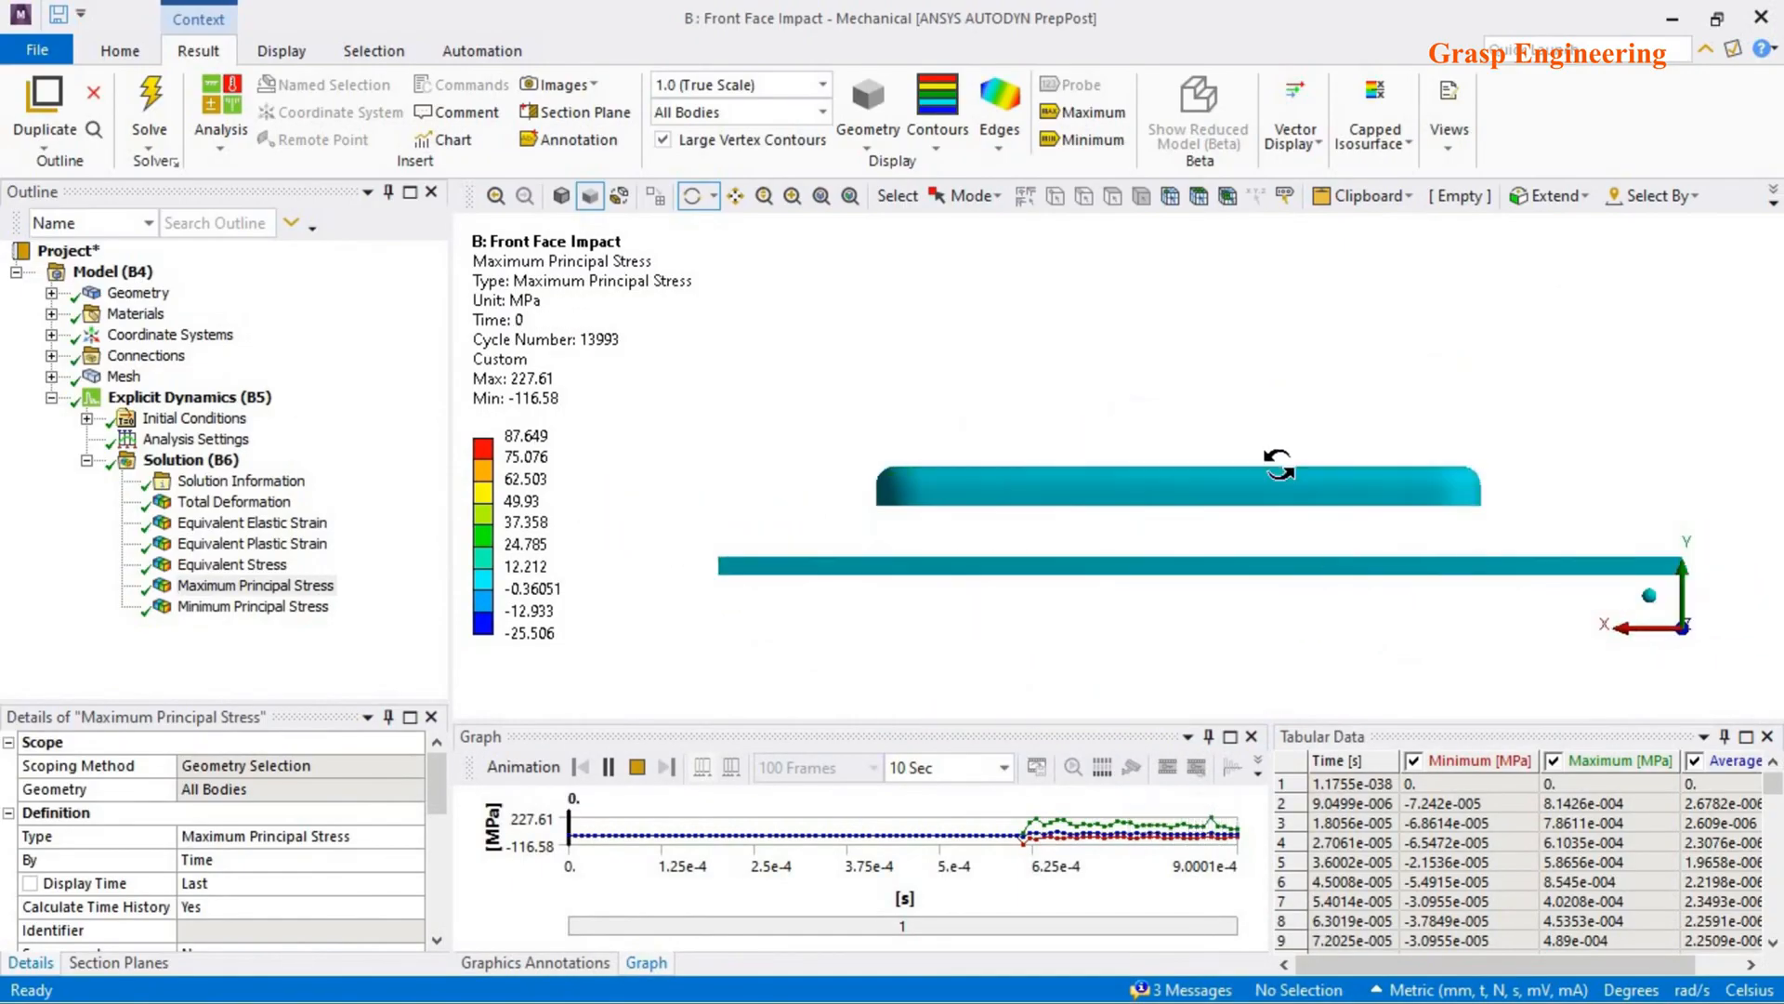
{"action": "scroll", "coordinate": [1281, 465], "scroll_direction": "up", "scroll_amount": 3}
{"action": "scroll", "coordinate": [1282, 471], "scroll_direction": "down", "scroll_amount": 2}
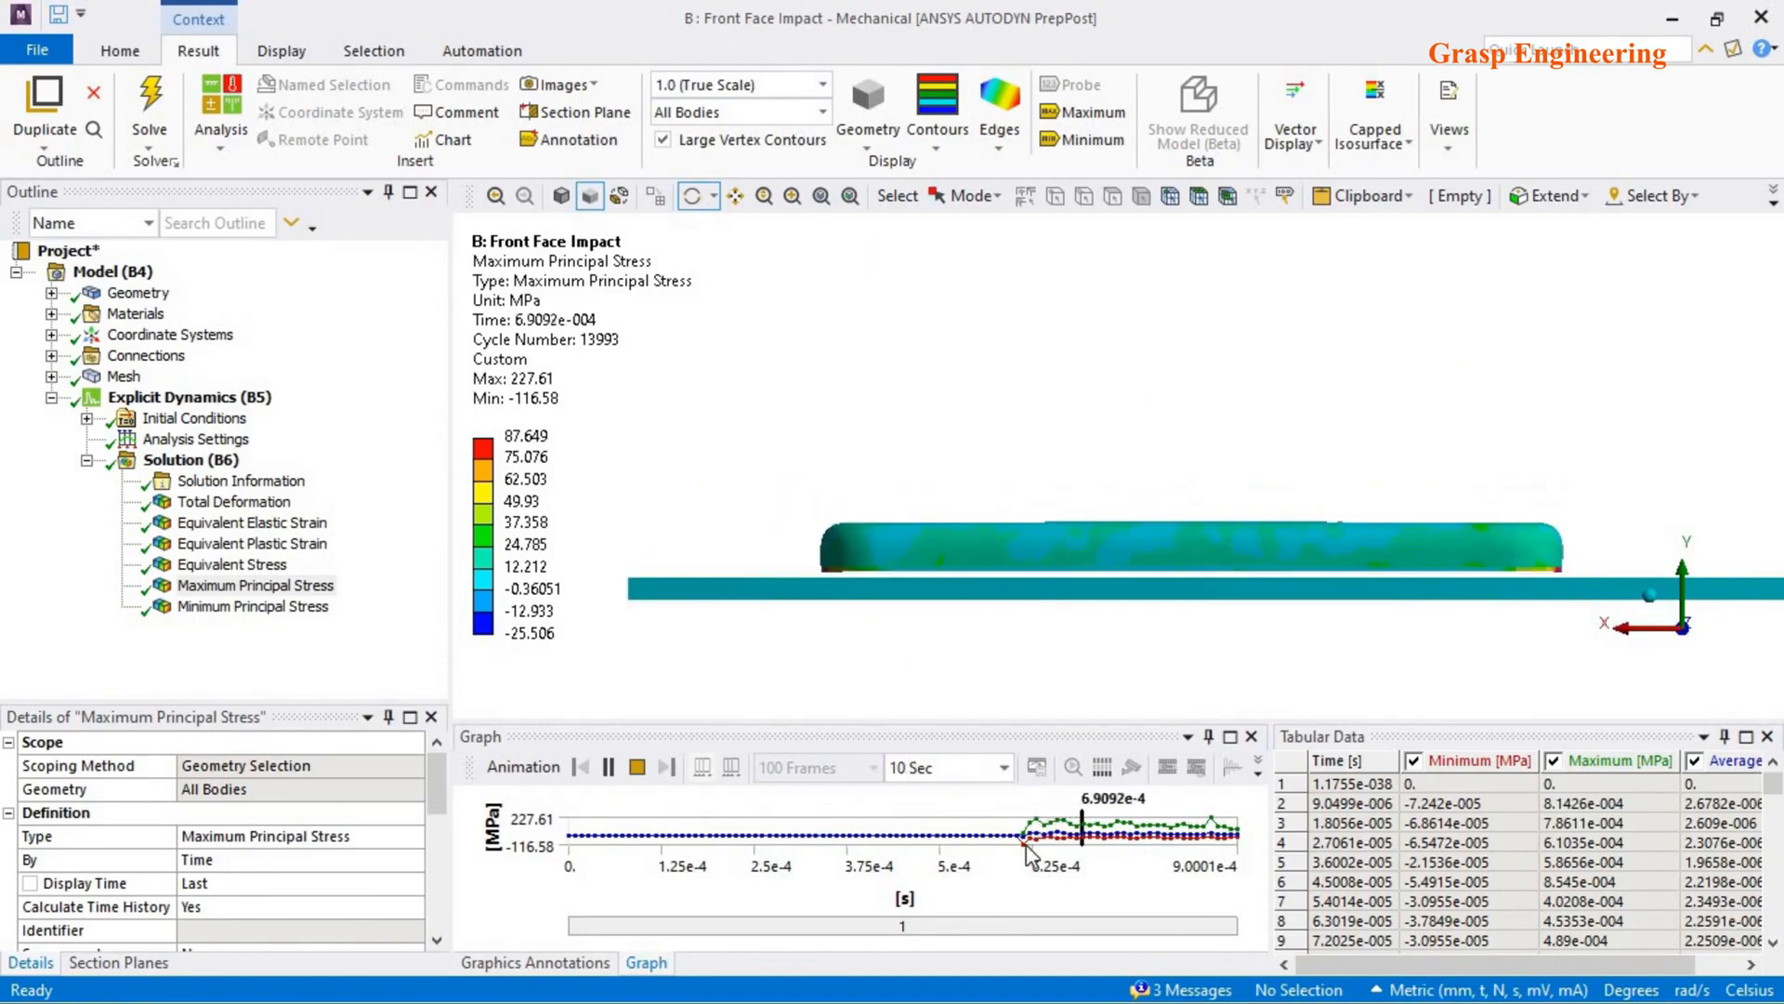
{"action": "left_click_drag", "start_coordinate": [1034, 657], "coordinate": [1208, 517]}
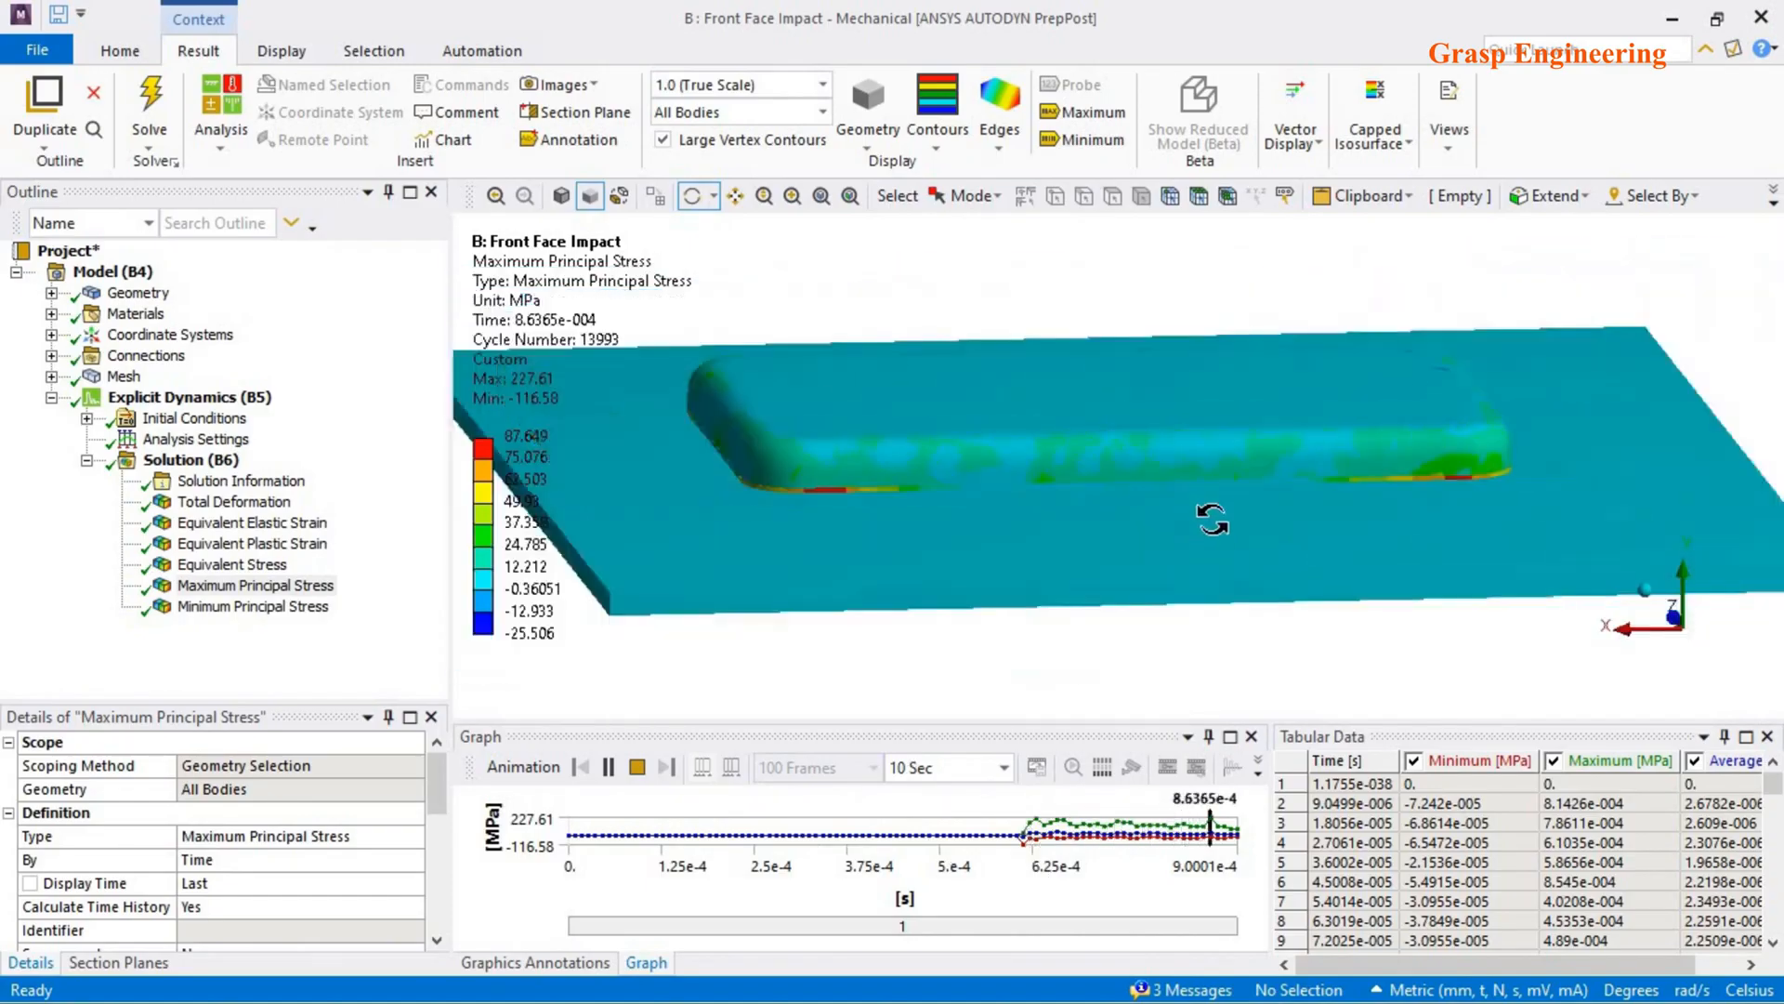
- Display the front-face Equivalent Stress result, reset its contour legend to the full range, and view the phone's underside
{"action": "left_click", "coordinate": [238, 566]}
{"action": "left_click_drag", "start_coordinate": [914, 530], "coordinate": [710, 404]}
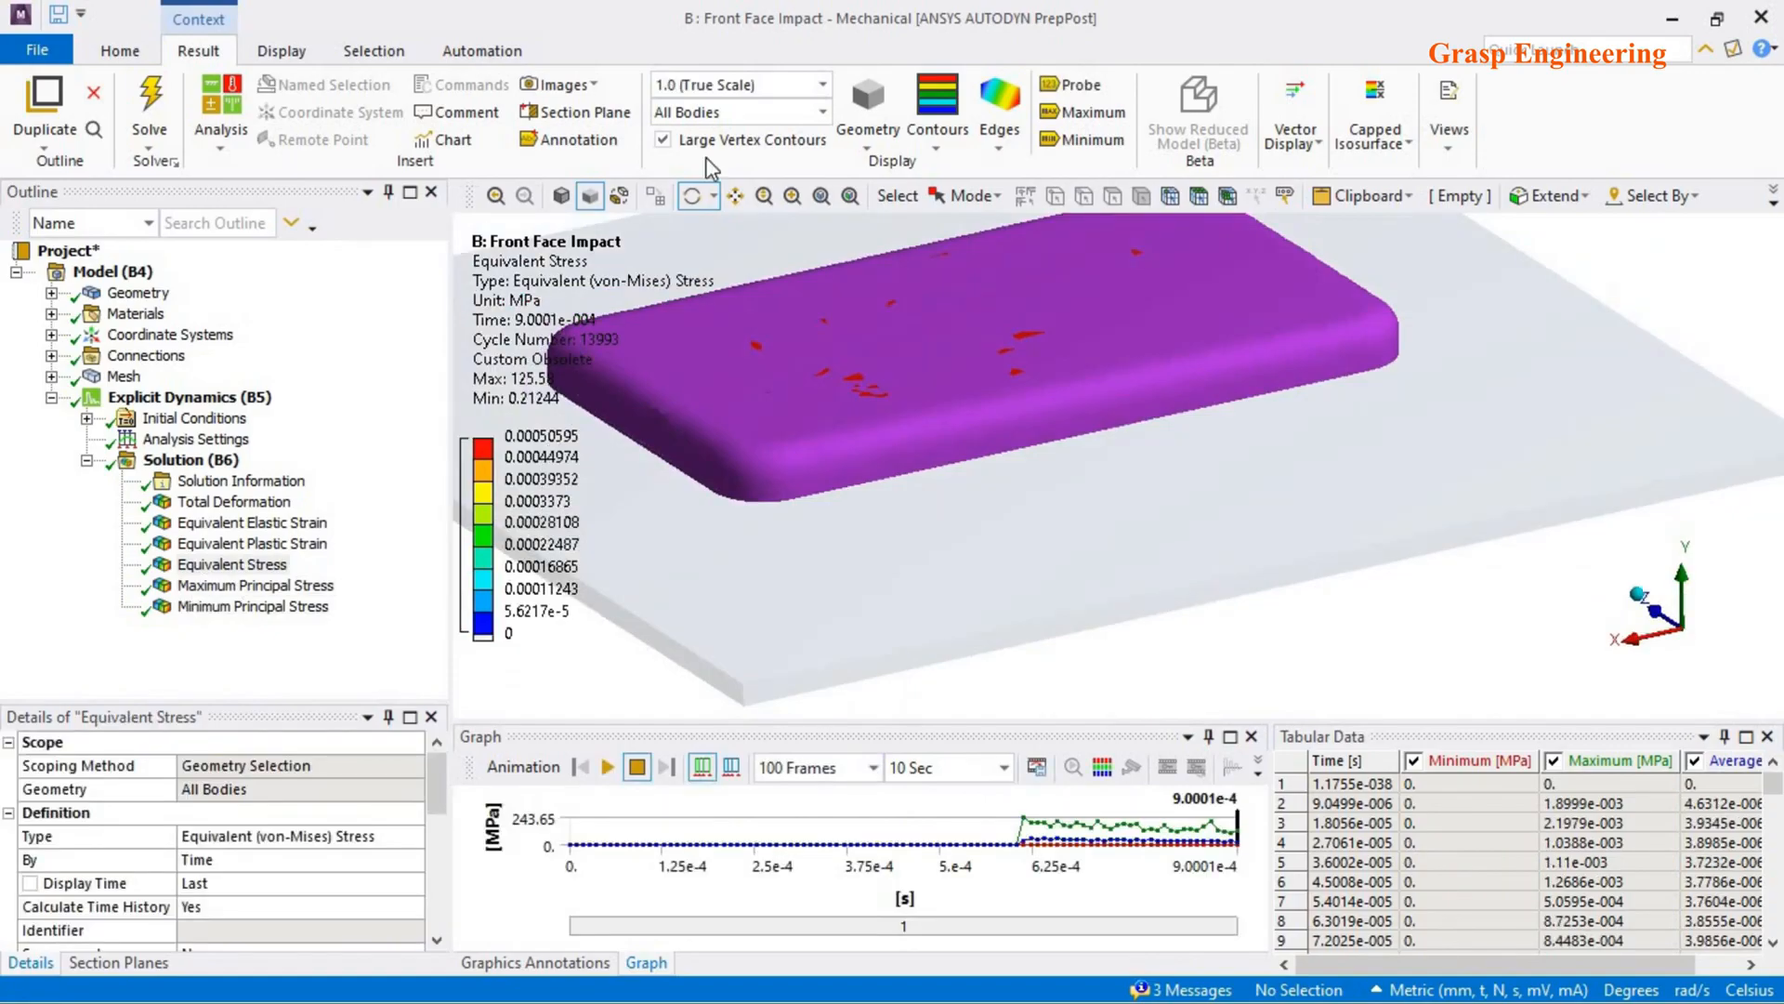
{"action": "right_click", "coordinate": [561, 290]}
{"action": "left_click", "coordinate": [616, 749]}
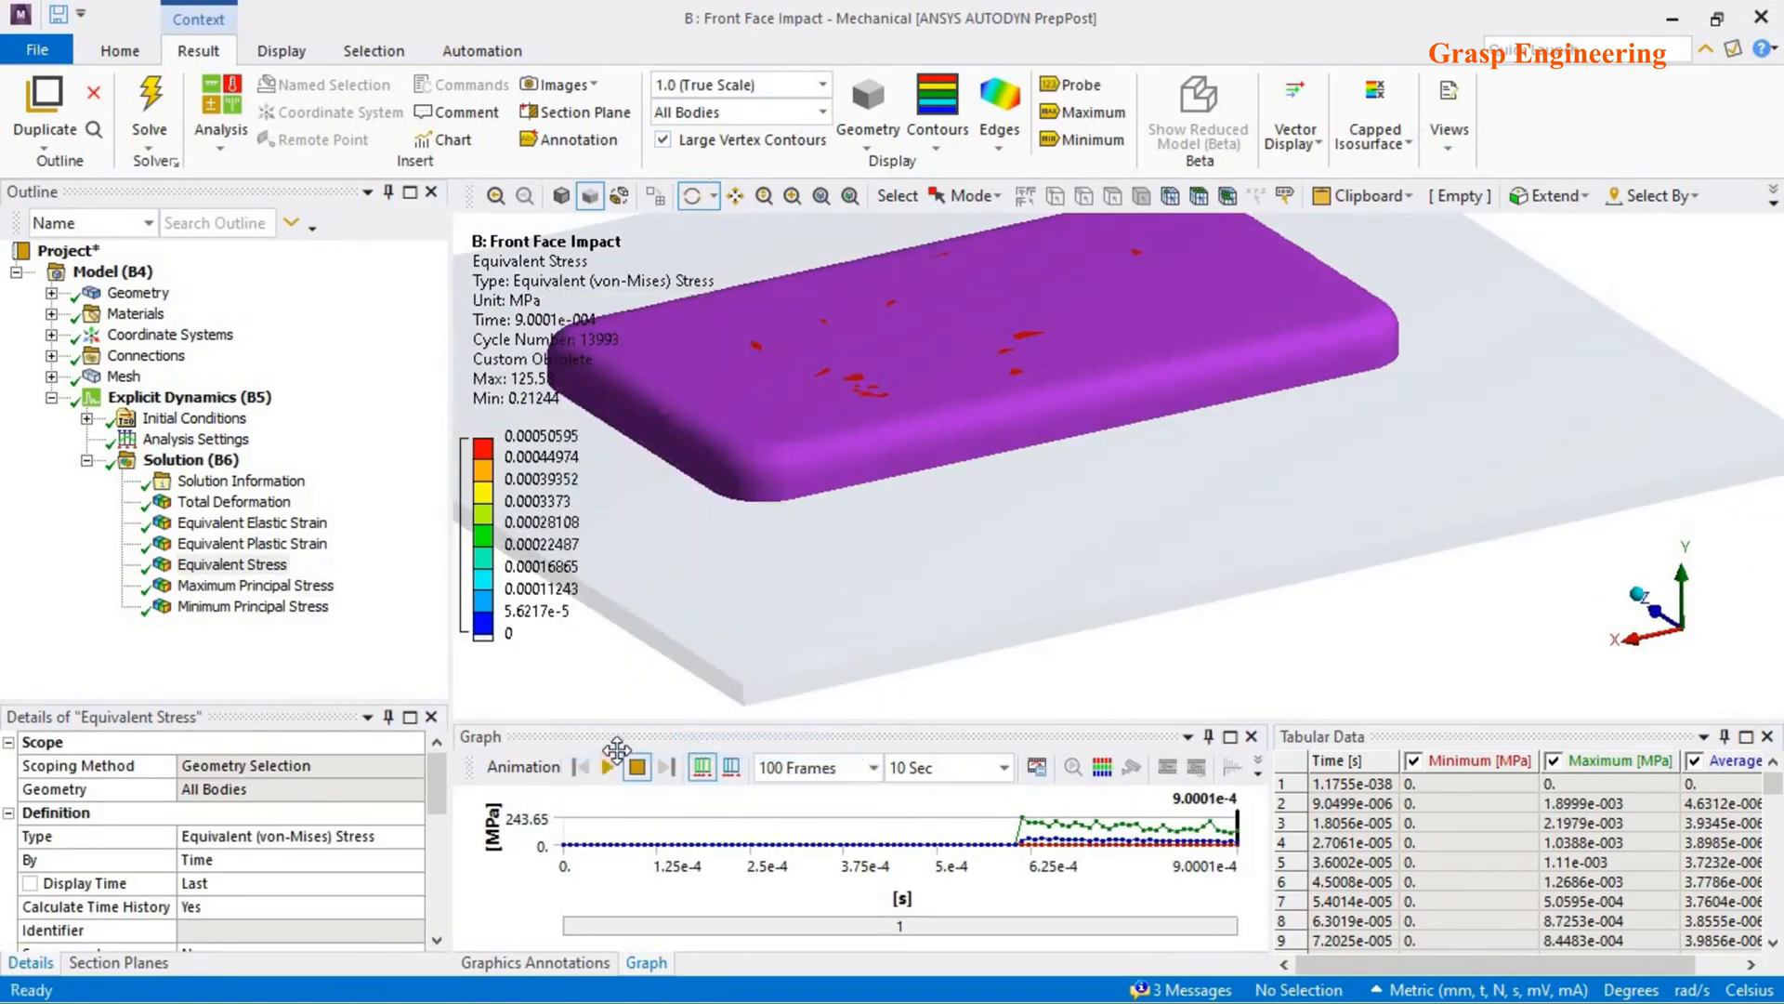
{"action": "left_click_drag", "start_coordinate": [947, 497], "coordinate": [1081, 531]}
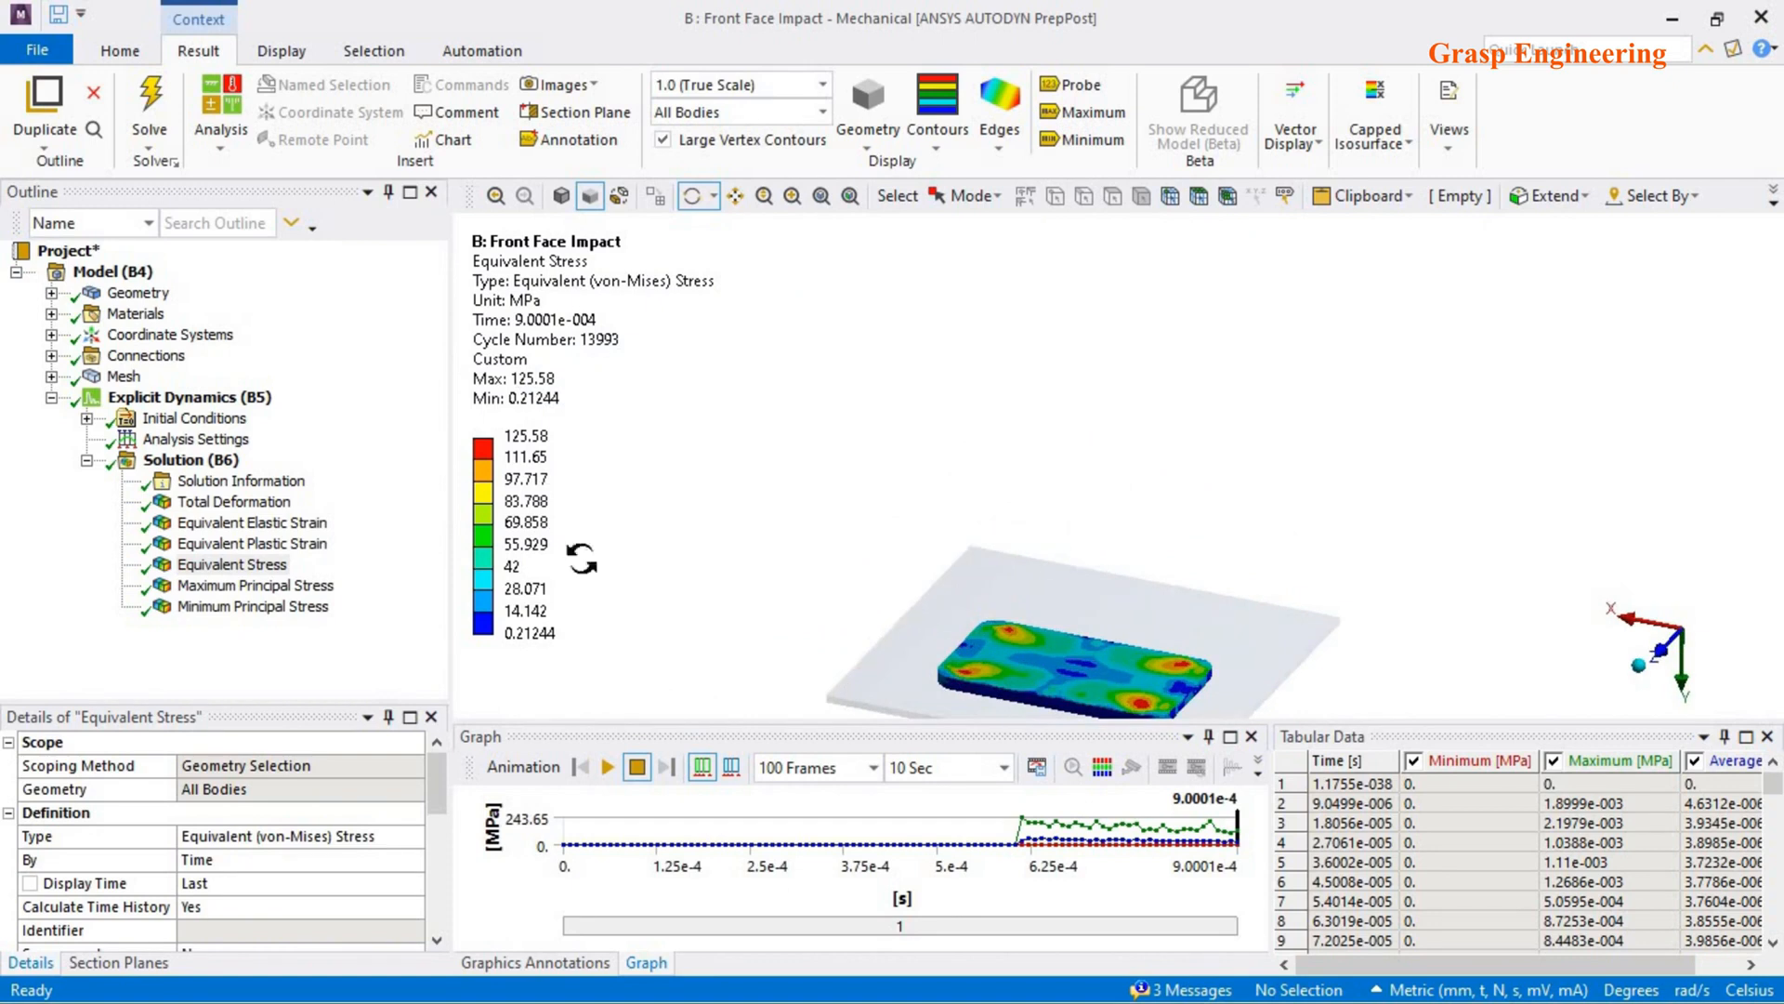
- View the front-face Equivalent Elastic Strain, and hide the floor plate body in the Solution view
{"action": "left_click", "coordinate": [252, 522]}
{"action": "left_click_drag", "start_coordinate": [1168, 561], "coordinate": [976, 490]}
{"action": "left_click", "coordinate": [203, 462]}
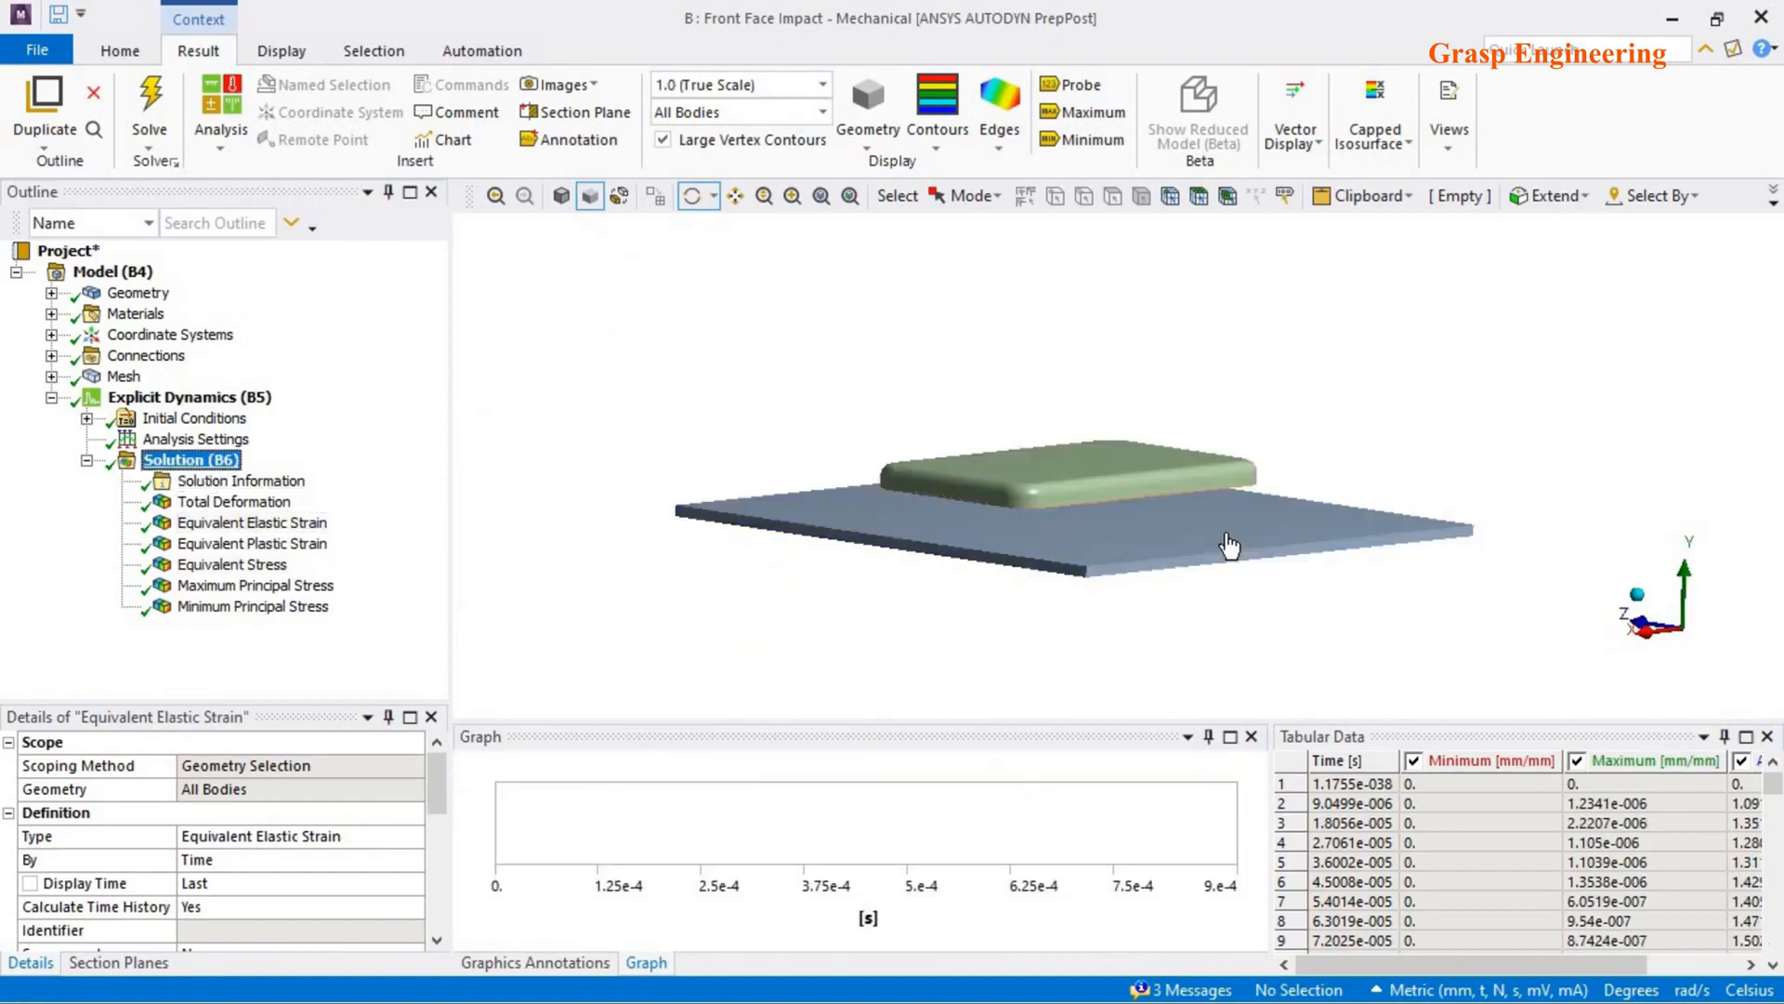
{"action": "left_click", "coordinate": [1227, 531]}
{"action": "right_click", "coordinate": [1279, 522]}
{"action": "left_click", "coordinate": [1368, 436]}
{"action": "middle_click_drag", "start_coordinate": [1175, 544], "coordinate": [1156, 445]}
- Review the front-face deformation, elastic and plastic strain, Equivalent Stress and principal stress results on the phone alone
{"action": "left_click", "coordinate": [255, 509]}
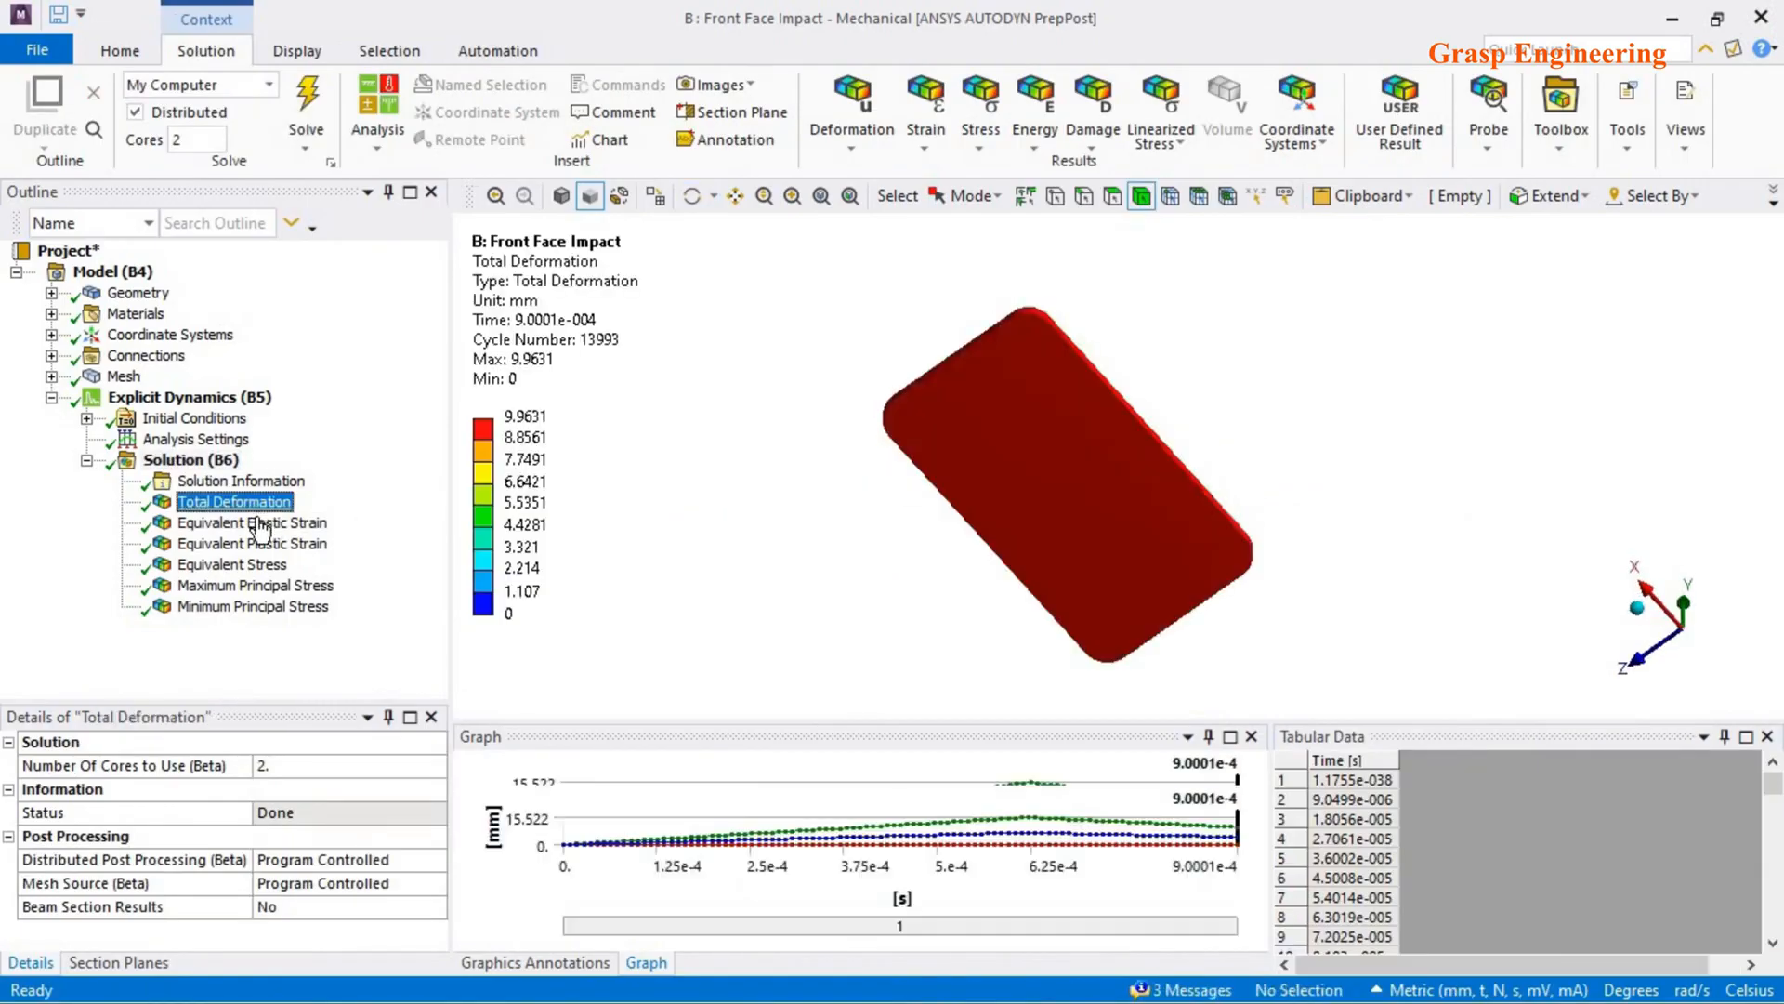
{"action": "left_click", "coordinate": [259, 527]}
{"action": "left_click", "coordinate": [268, 546]}
{"action": "middle_click_drag", "start_coordinate": [1173, 544], "coordinate": [1155, 569]}
{"action": "left_click", "coordinate": [233, 564]}
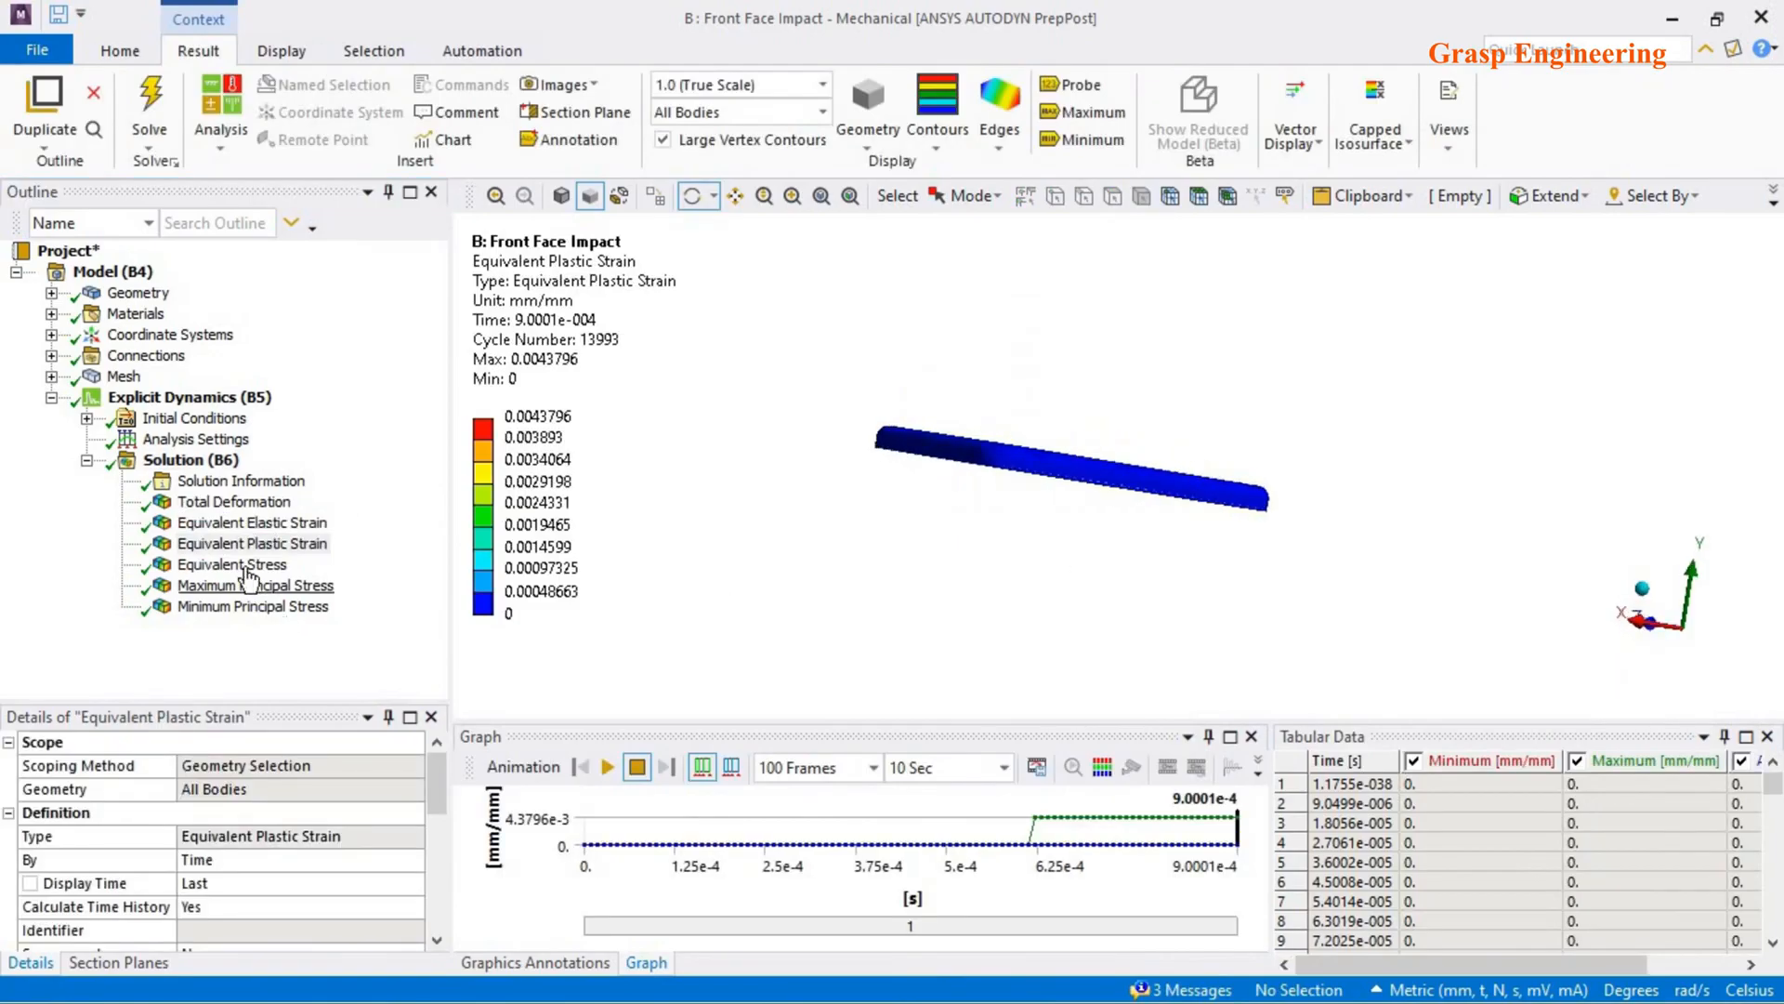
{"action": "left_click", "coordinate": [255, 584]}
{"action": "key", "text": "Down"}
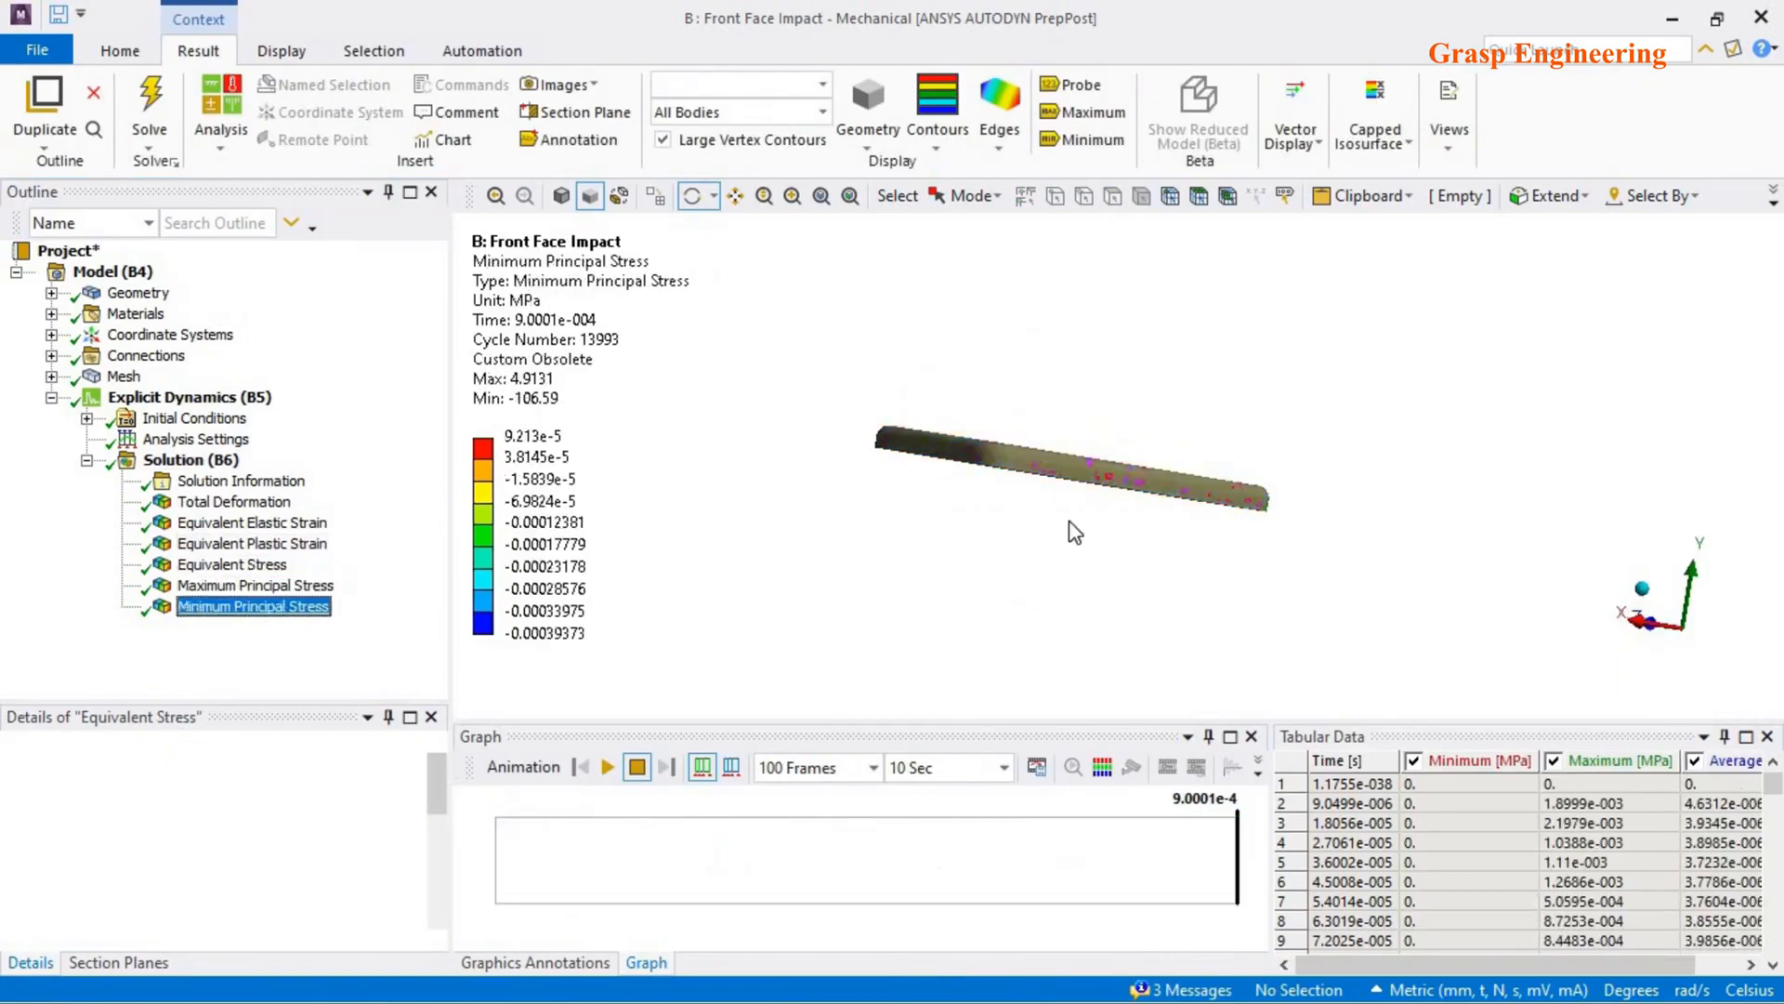
- Review the front-face Energy Summary in Solution Information, and show the hidden floor plate again in the geometry view
{"action": "left_click", "coordinate": [295, 485]}
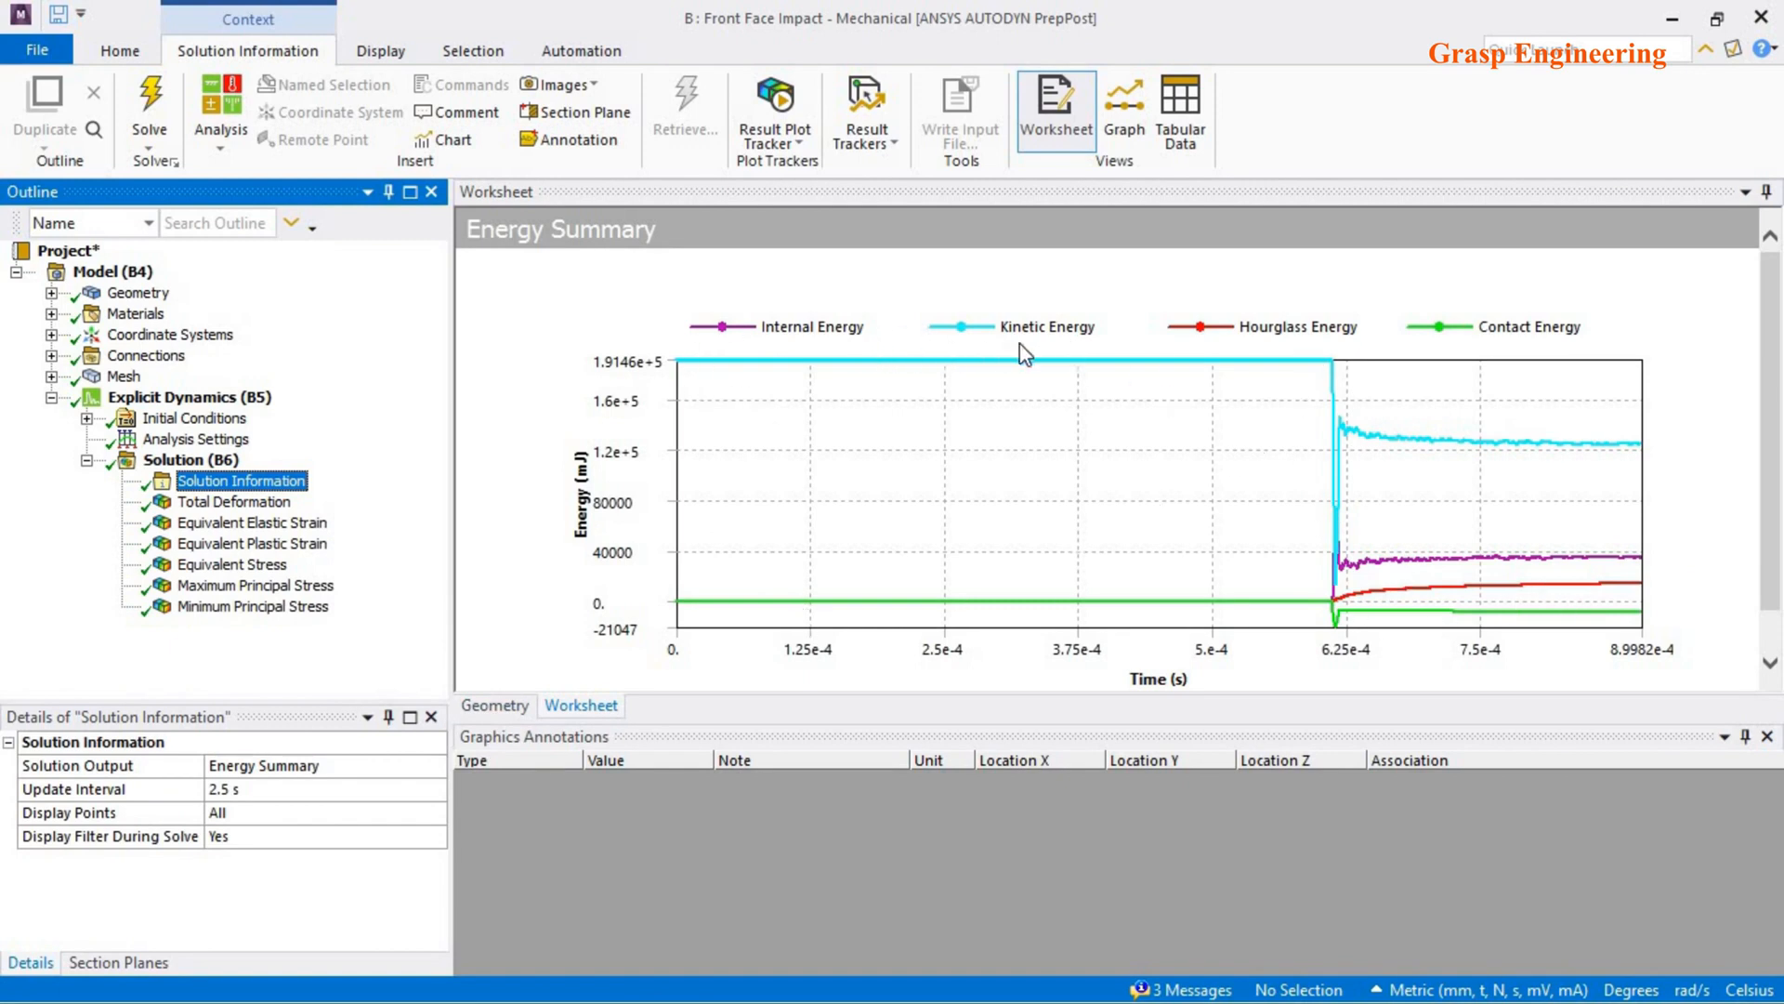
{"action": "left_click", "coordinate": [507, 718]}
{"action": "middle_click_drag", "start_coordinate": [1017, 485], "coordinate": [781, 402]}
{"action": "right_click", "coordinate": [781, 390]}
{"action": "left_click", "coordinate": [883, 427]}
{"action": "mouse_move", "coordinate": [1050, 446]}
{"action": "middle_mouse_down"}
{"action": "mouse_move", "coordinate": [948, 505]}
{"action": "mouse_move", "coordinate": [1084, 486]}
{"action": "mouse_move", "coordinate": [1246, 518]}
{"action": "middle_mouse_up"}
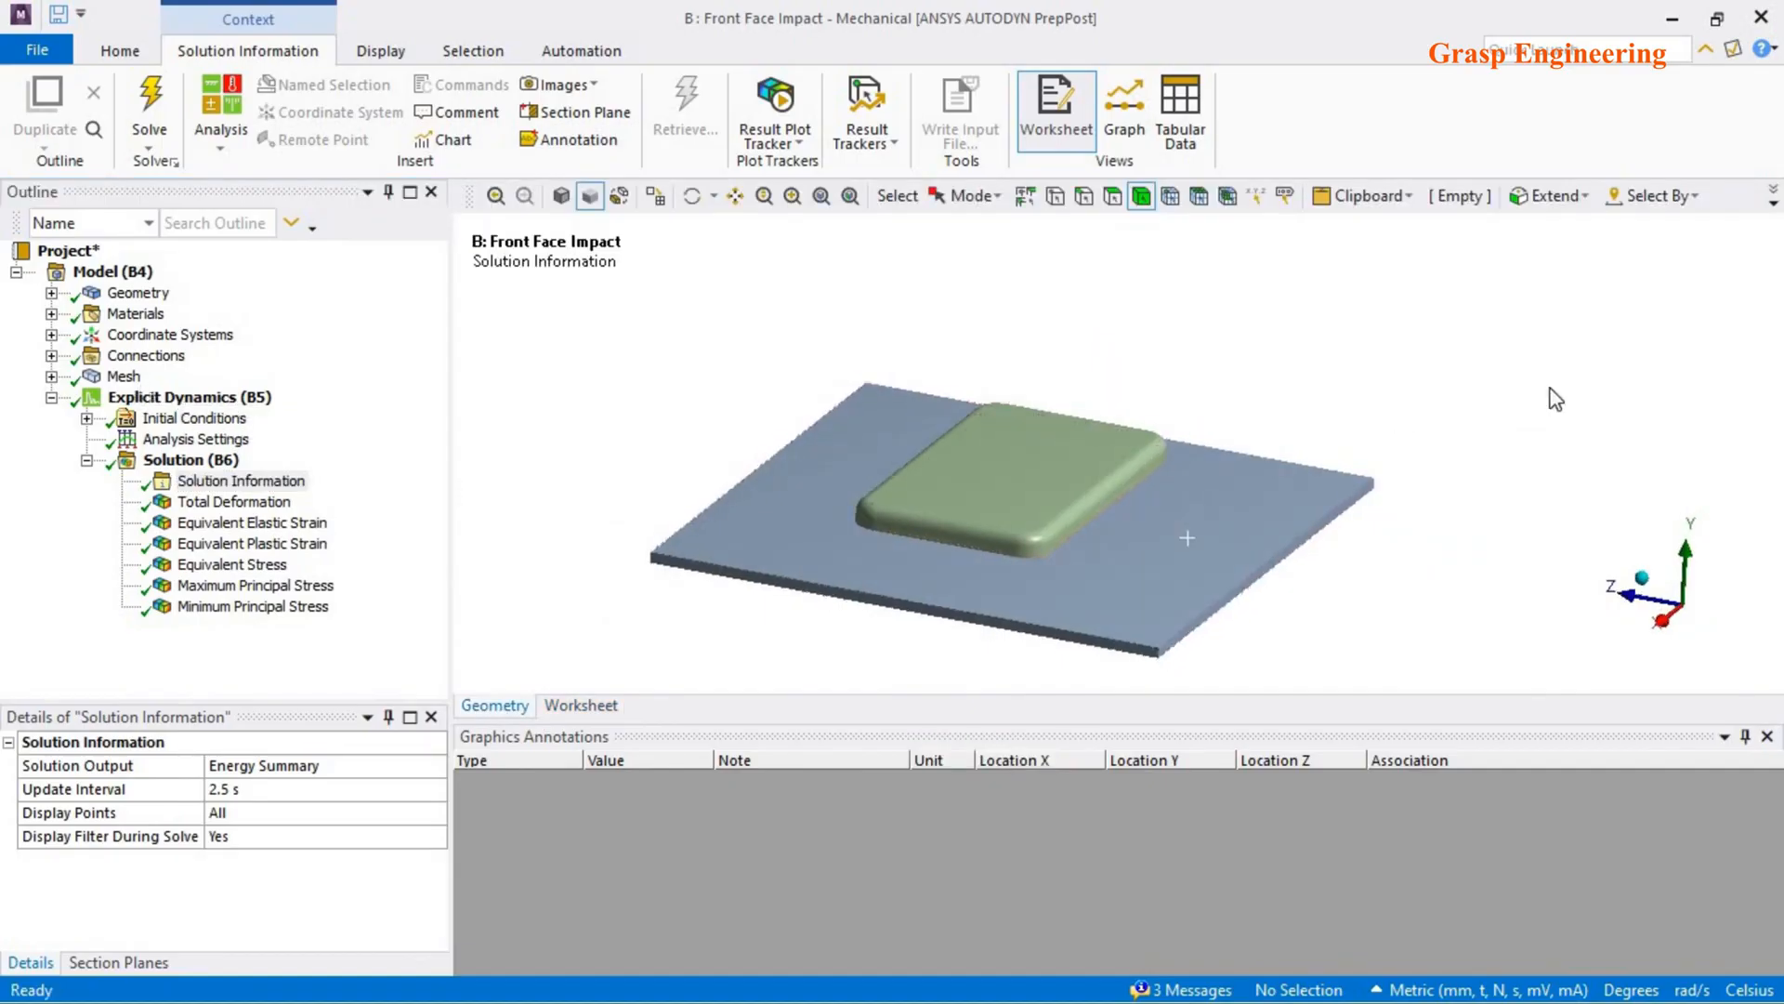
- Open the Front Edge model from the Workbench project and examine how the tilted phone's edge faces the floor plate
{"action": "key", "text": "alt+Tab"}
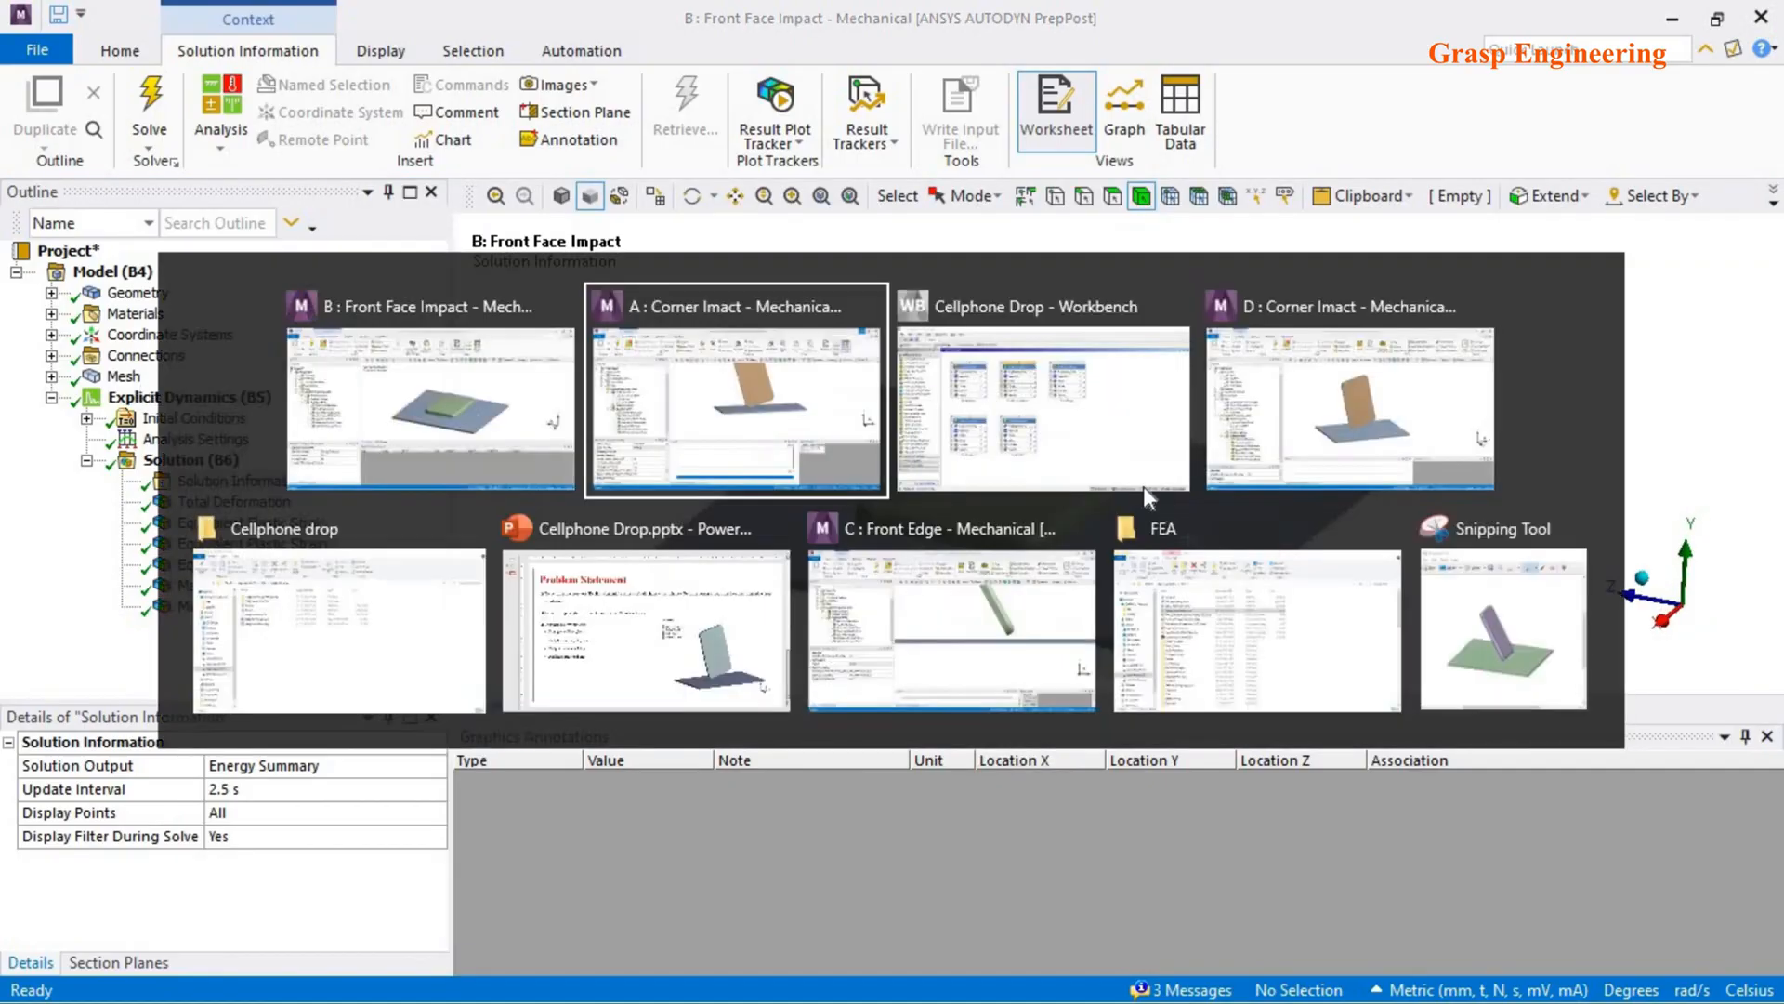
{"action": "left_click", "coordinate": [996, 420]}
{"action": "double_click", "coordinate": [1041, 340]}
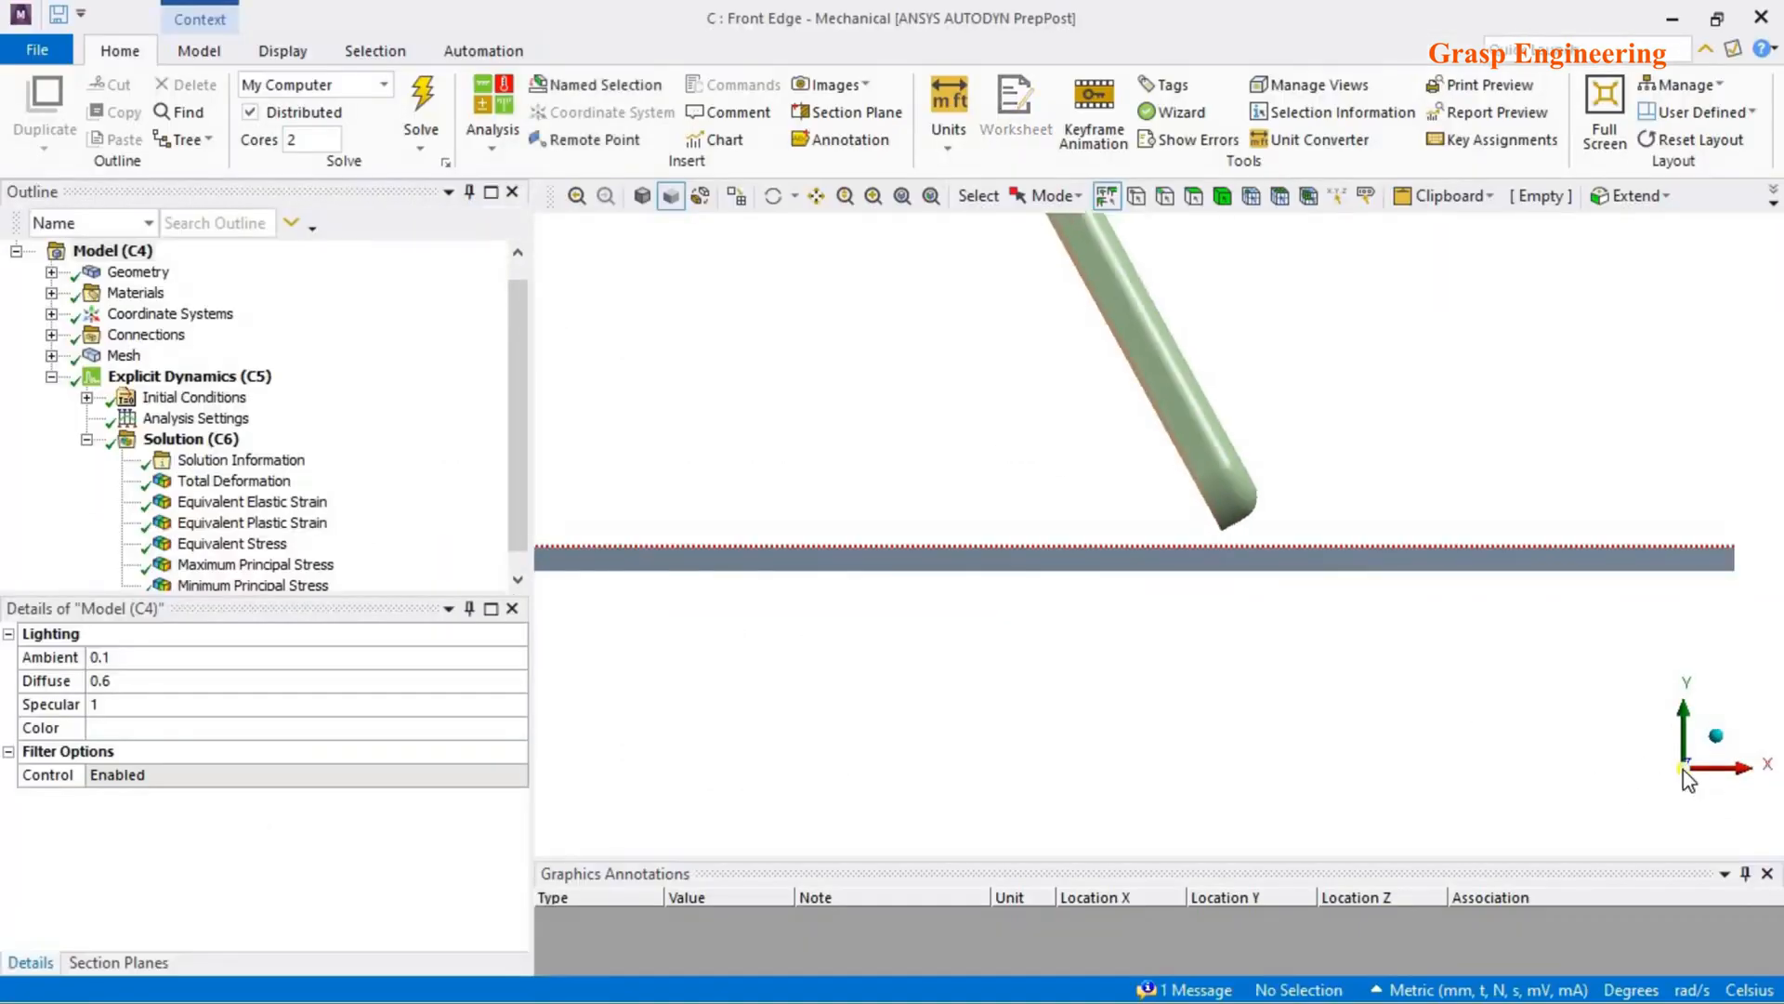
{"action": "middle_click_drag", "start_coordinate": [1234, 549], "coordinate": [1344, 515]}
{"action": "scroll", "coordinate": [1348, 519], "scroll_direction": "up", "scroll_amount": 2}
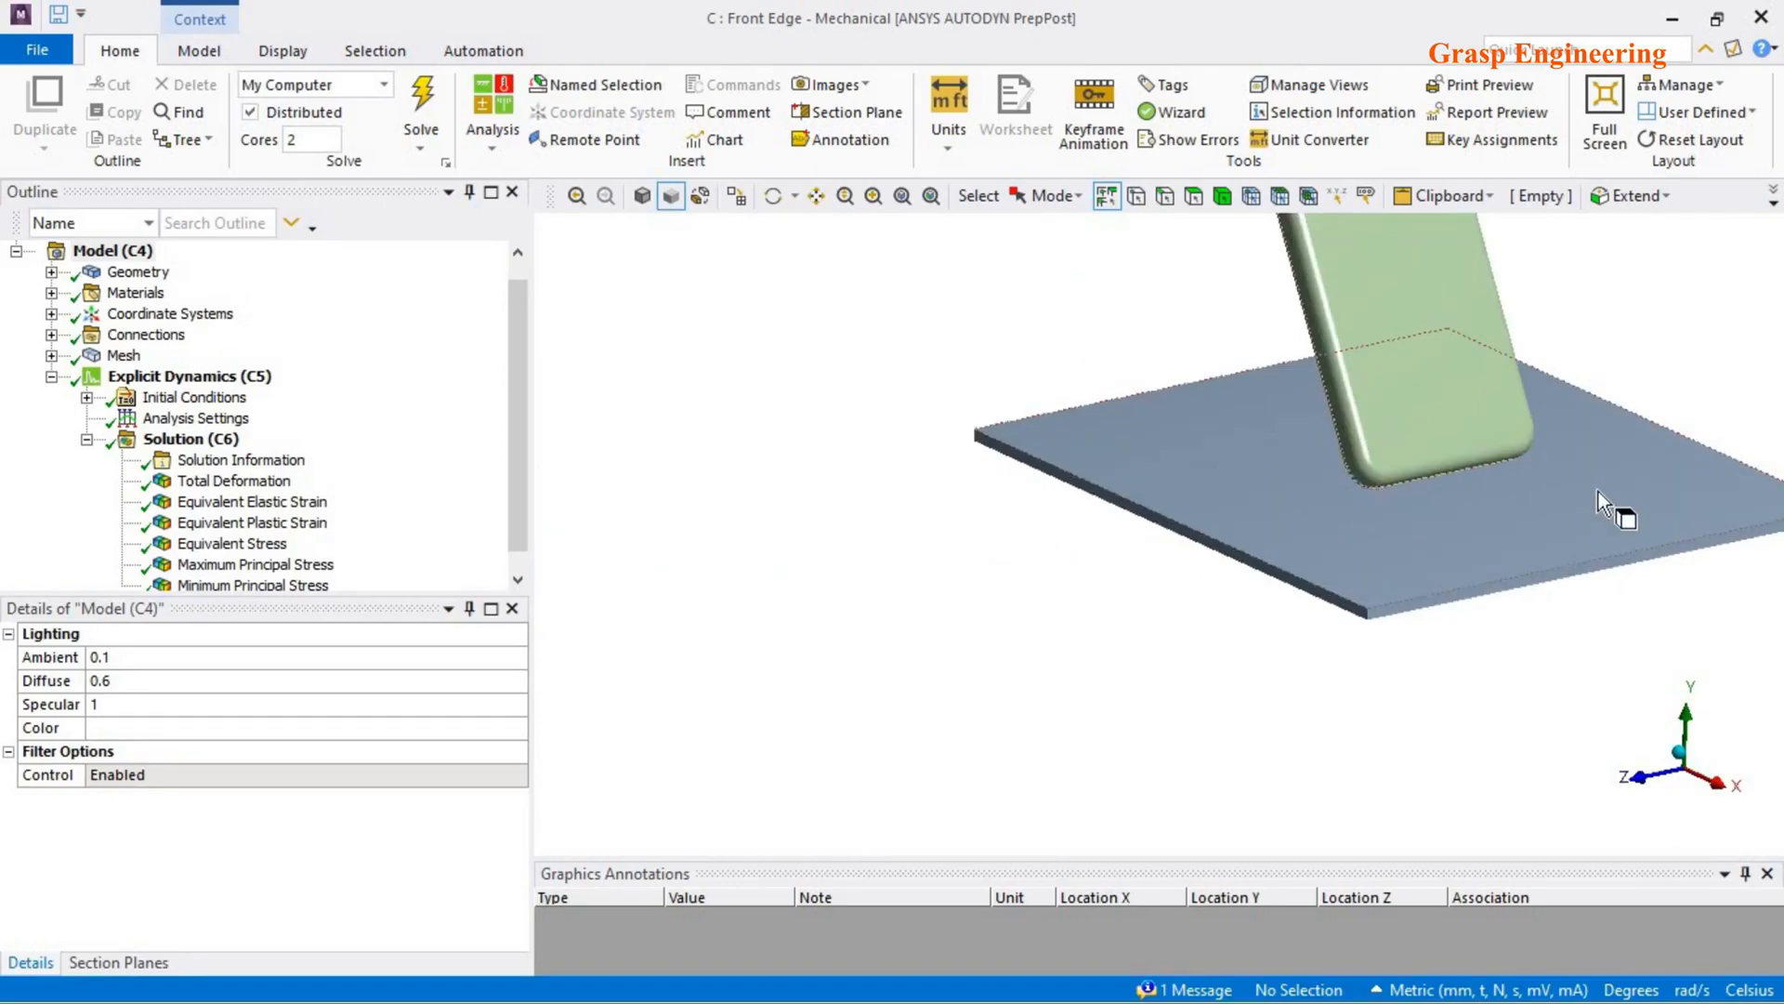
{"action": "left_click", "coordinate": [1636, 780]}
{"action": "middle_click_drag", "start_coordinate": [1195, 570], "coordinate": [1199, 352]}
{"action": "left_click", "coordinate": [1220, 335]}
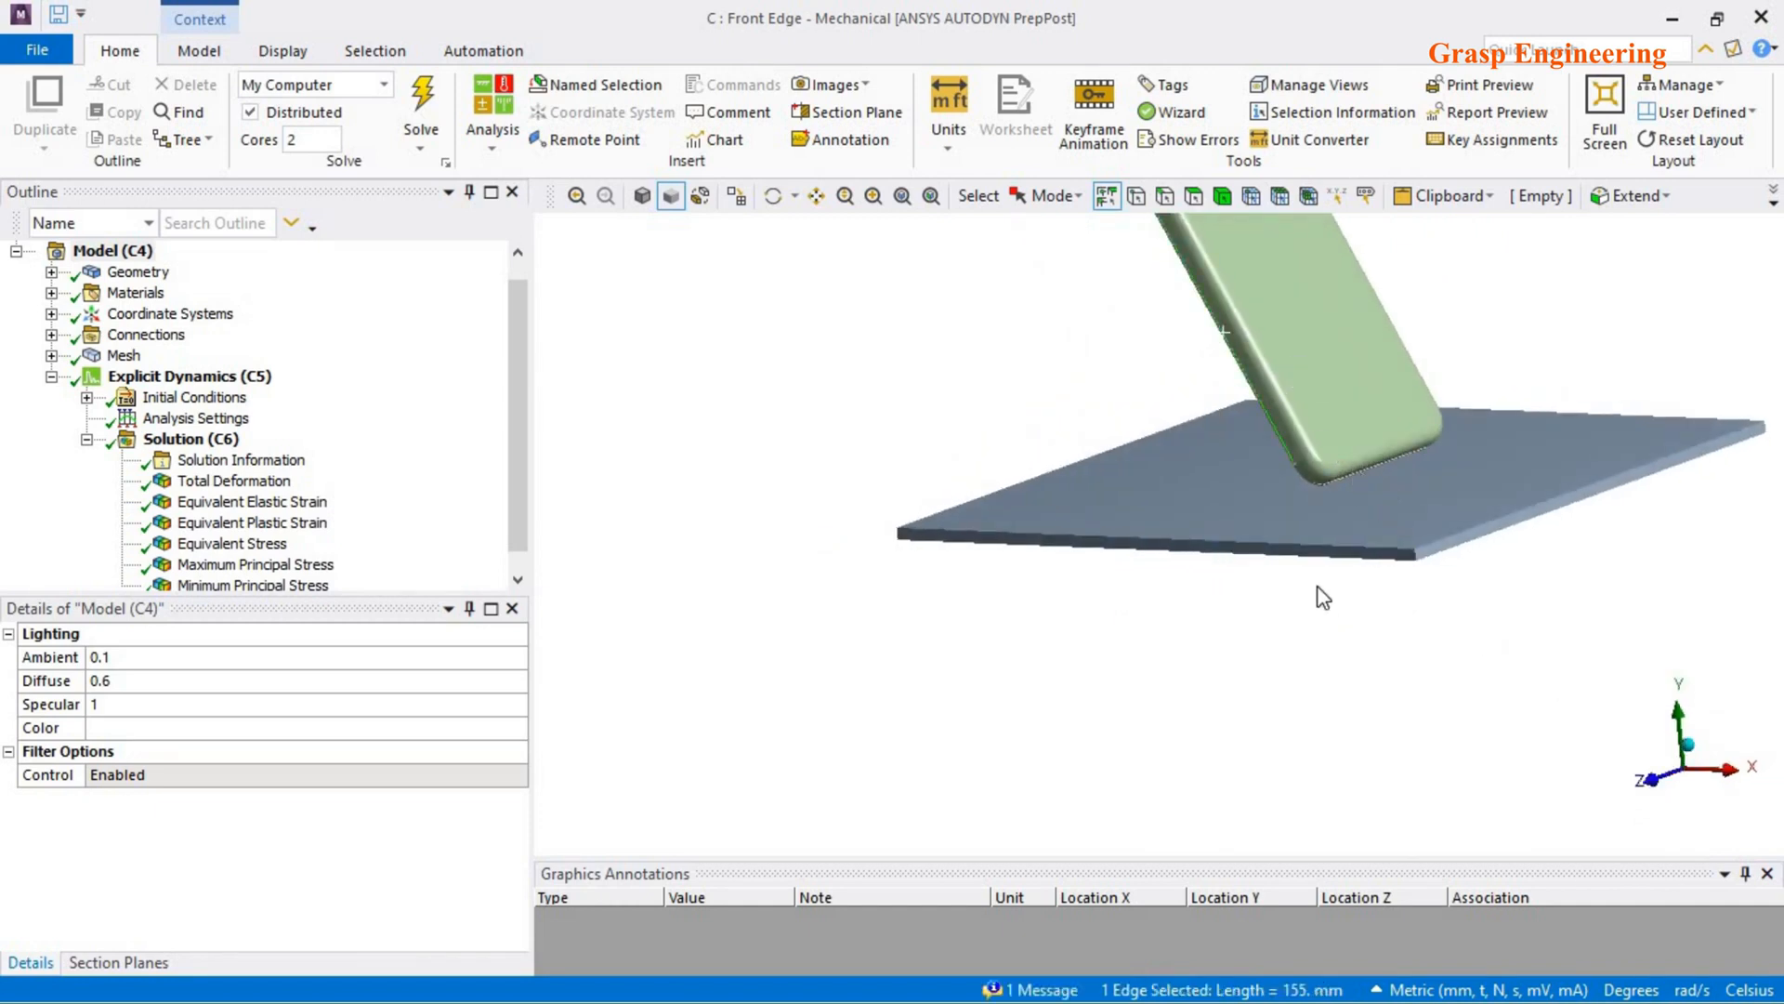
{"action": "middle_click_drag", "start_coordinate": [1332, 578], "coordinate": [1384, 525]}
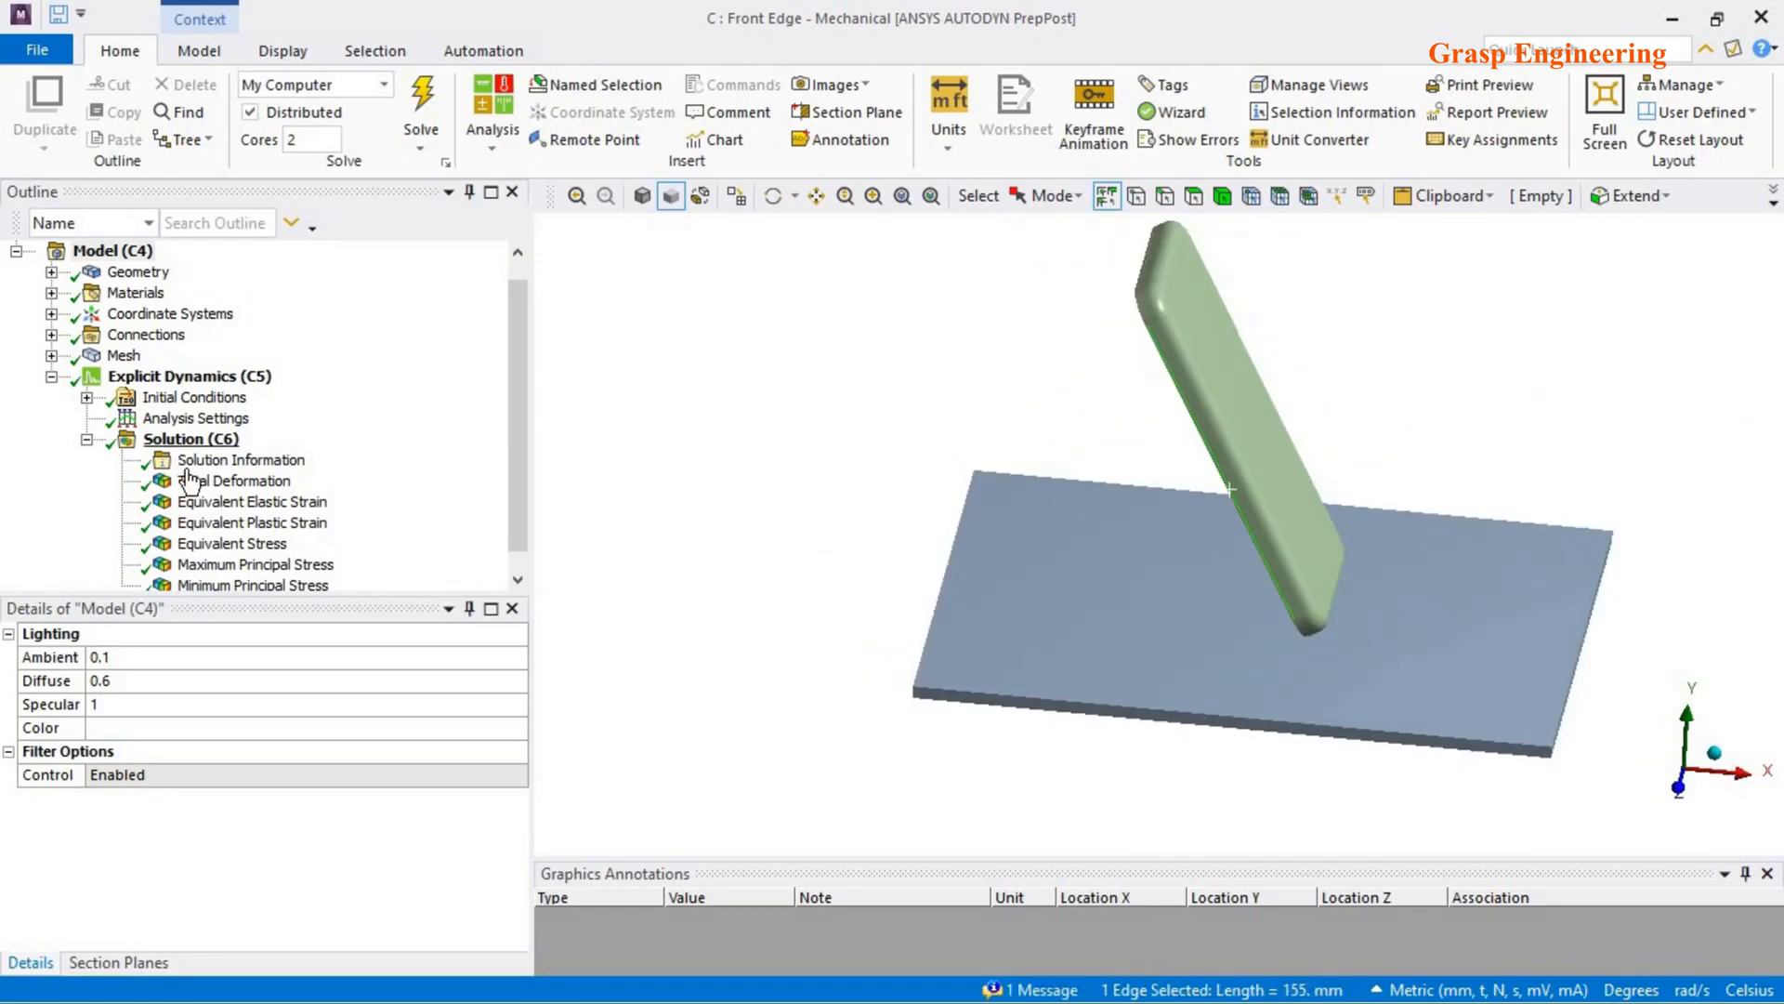
- Display the Front Edge Total Deformation along the Z axis, set the animation to 100 frames, and play it
{"action": "left_click", "coordinate": [211, 483]}
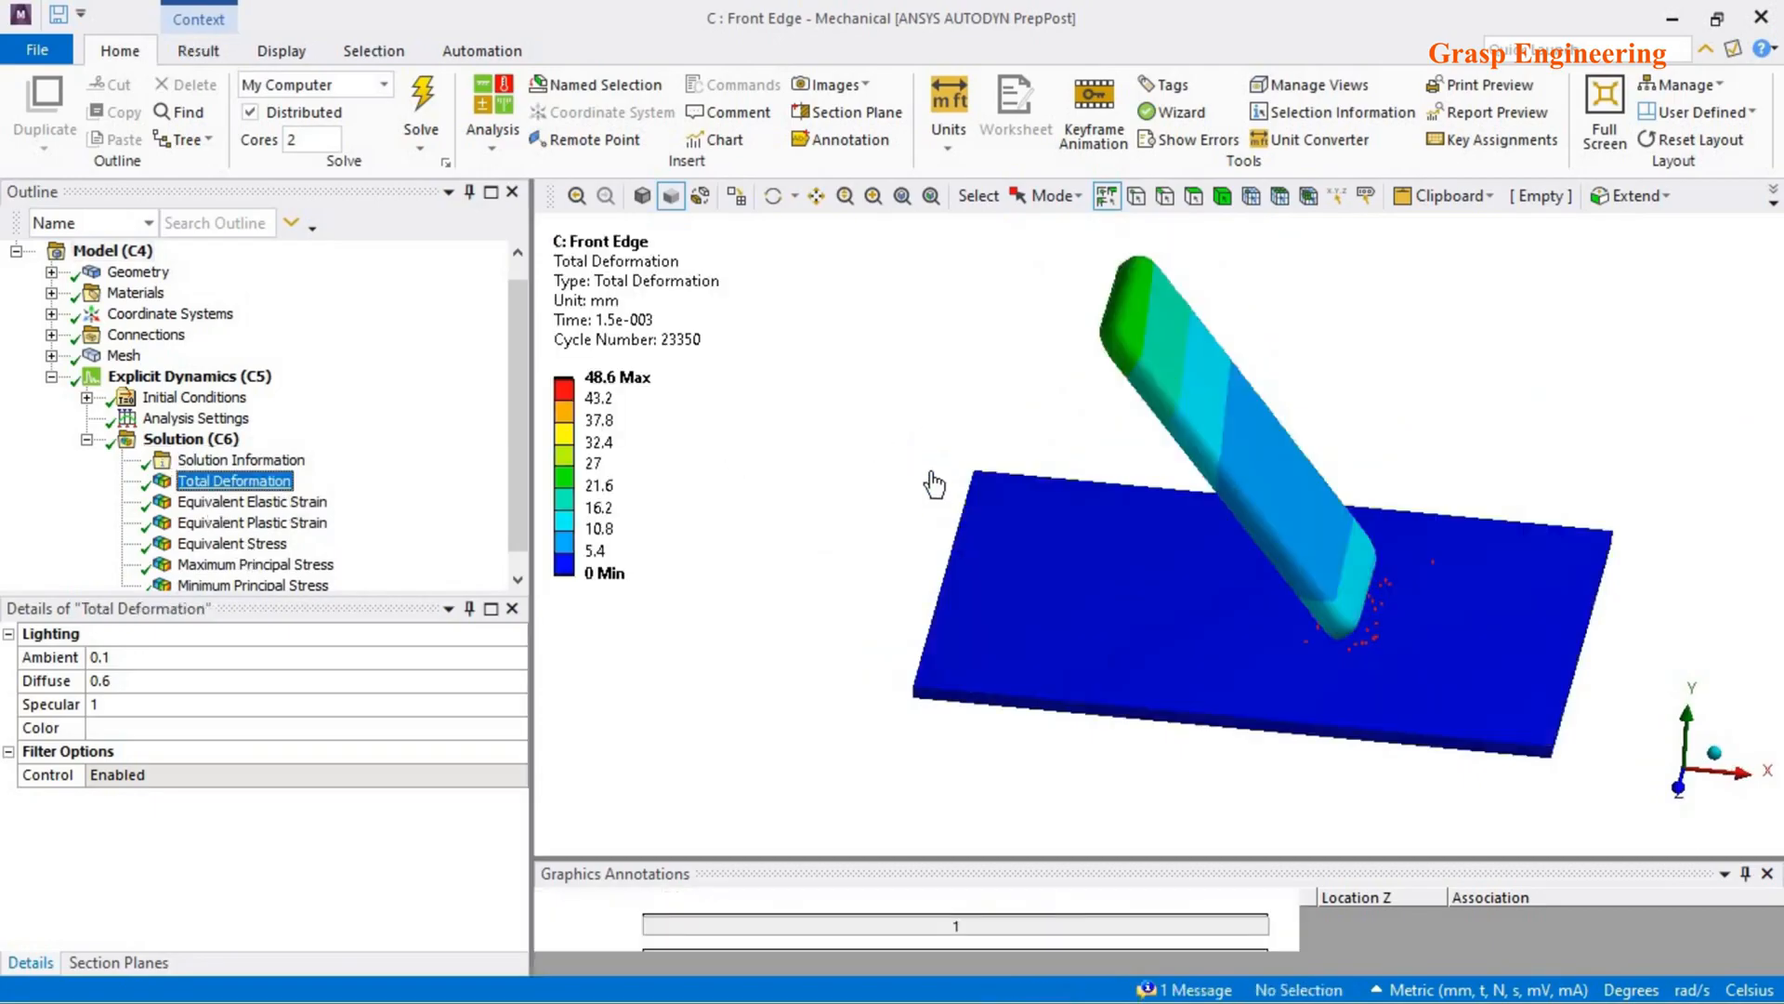
{"action": "middle_click_drag", "start_coordinate": [934, 464], "coordinate": [1565, 749]}
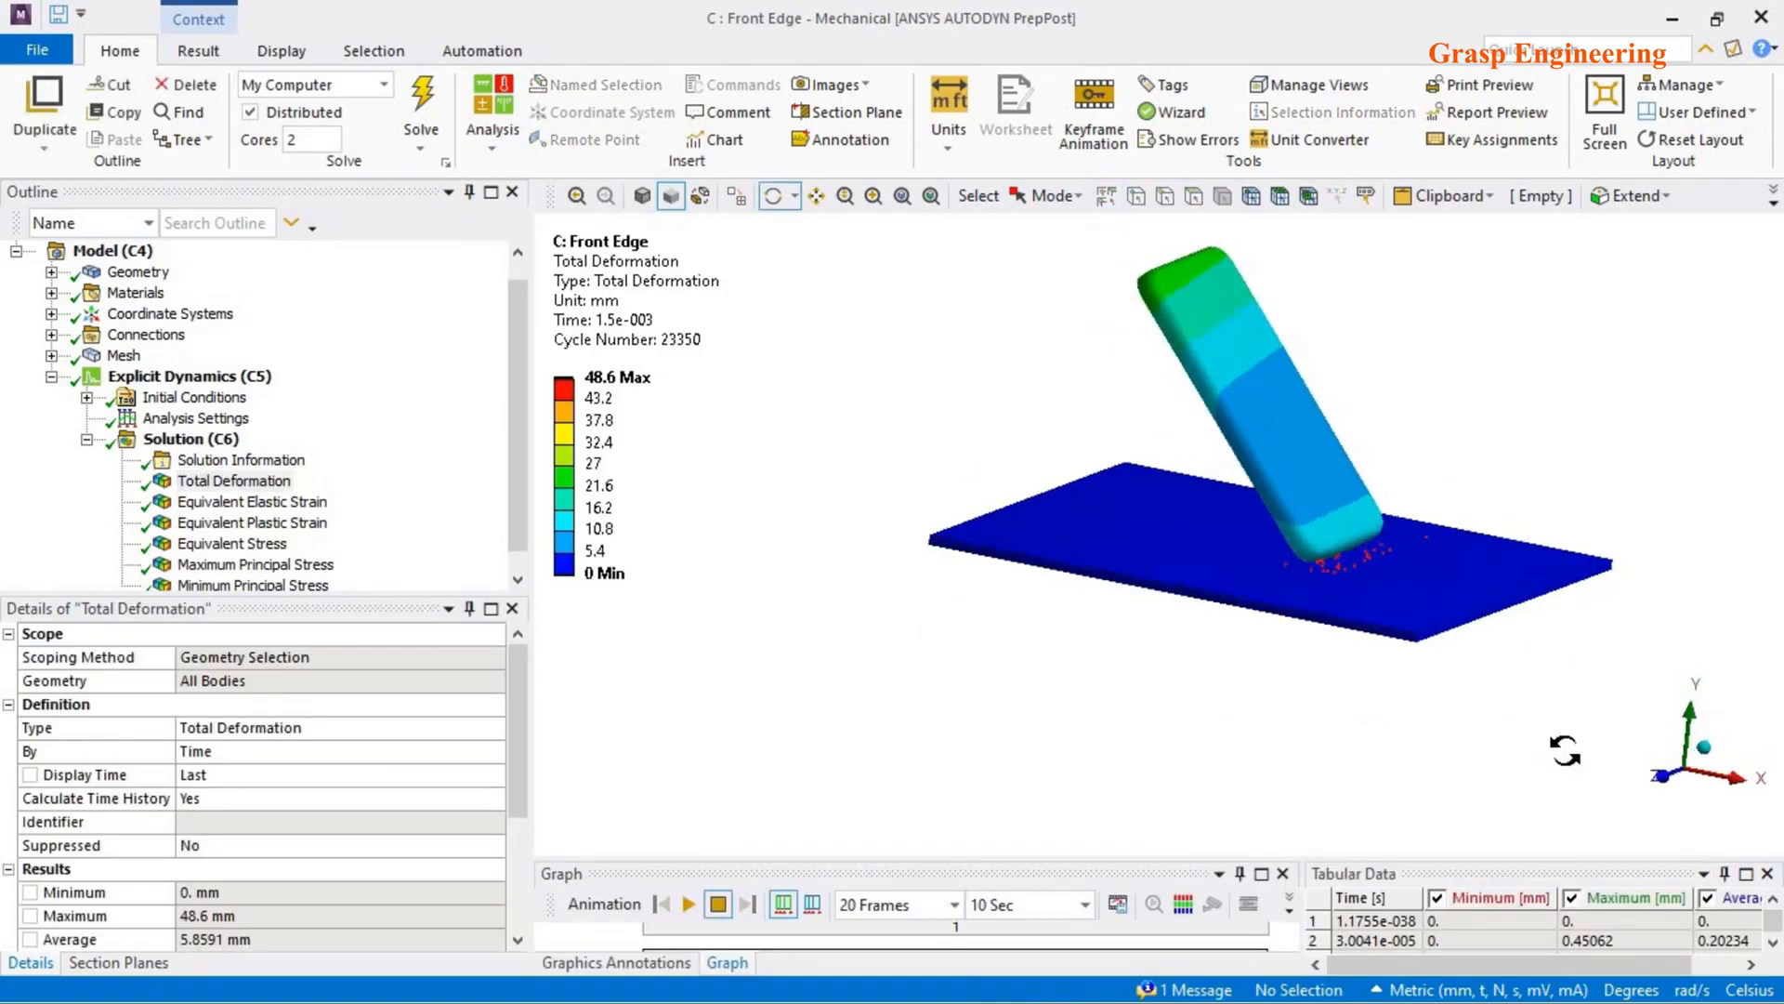
{"action": "left_click", "coordinate": [1664, 777]}
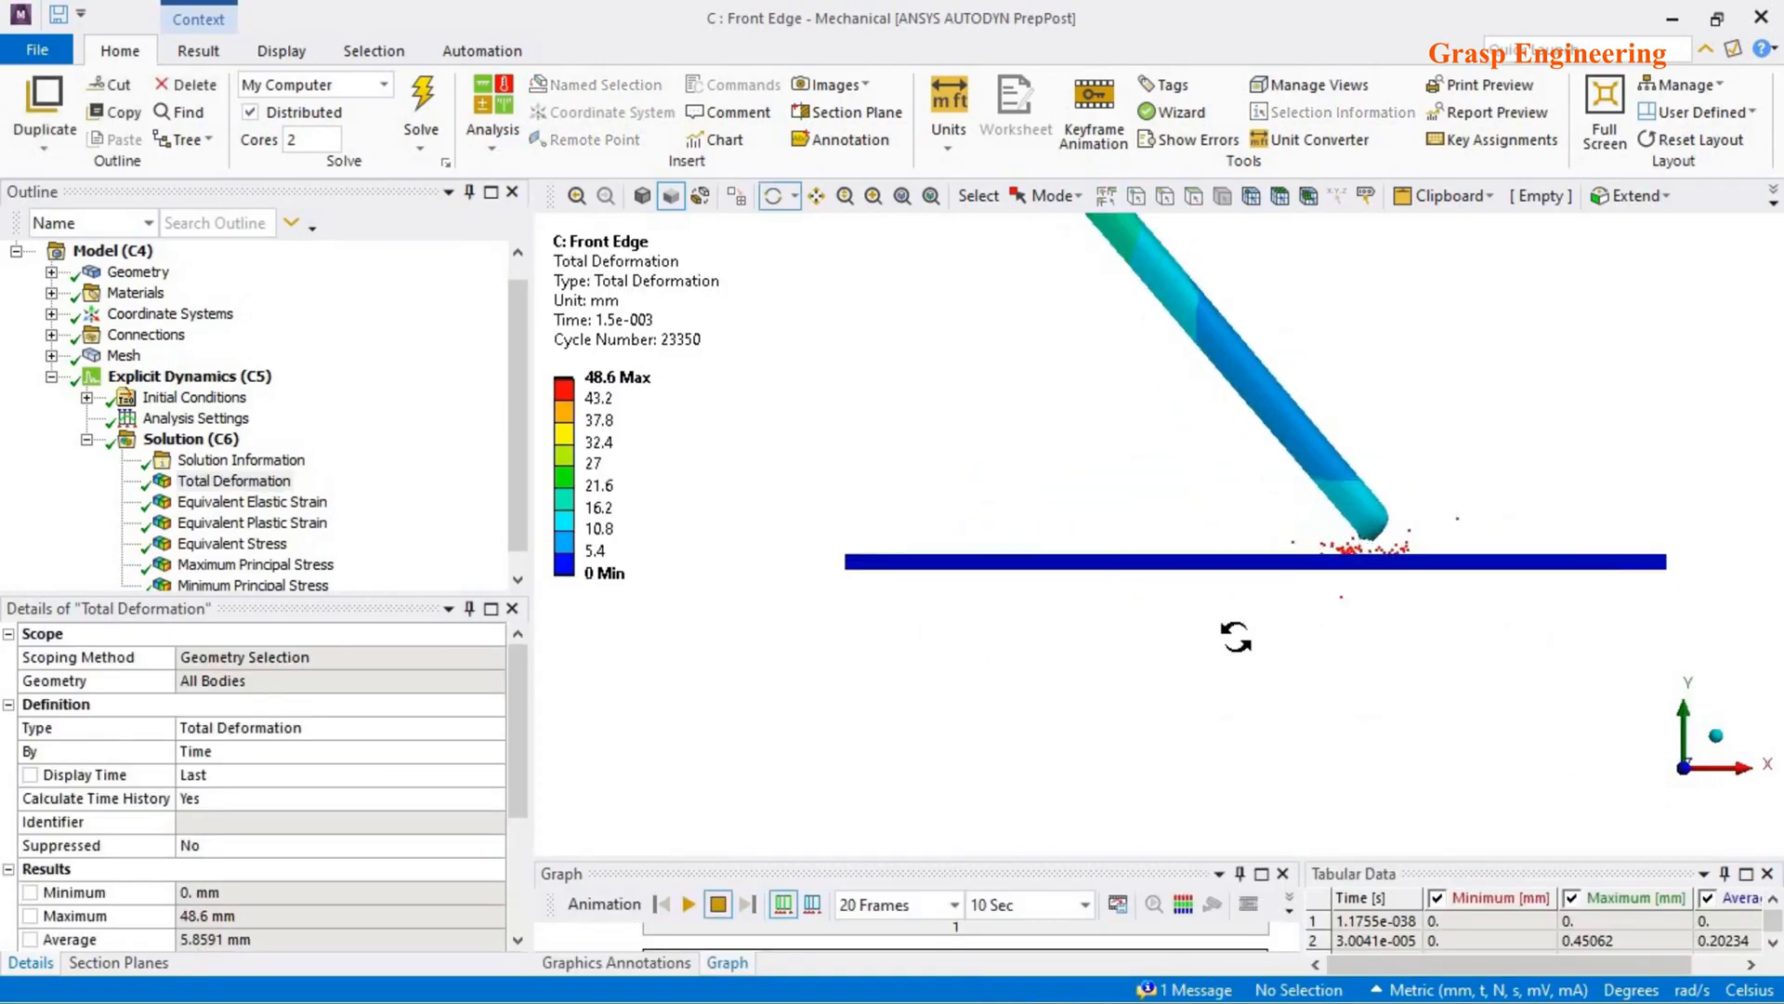
{"action": "left_click", "coordinate": [954, 905]}
{"action": "left_click", "coordinate": [874, 825]}
{"action": "left_click", "coordinate": [689, 904]}
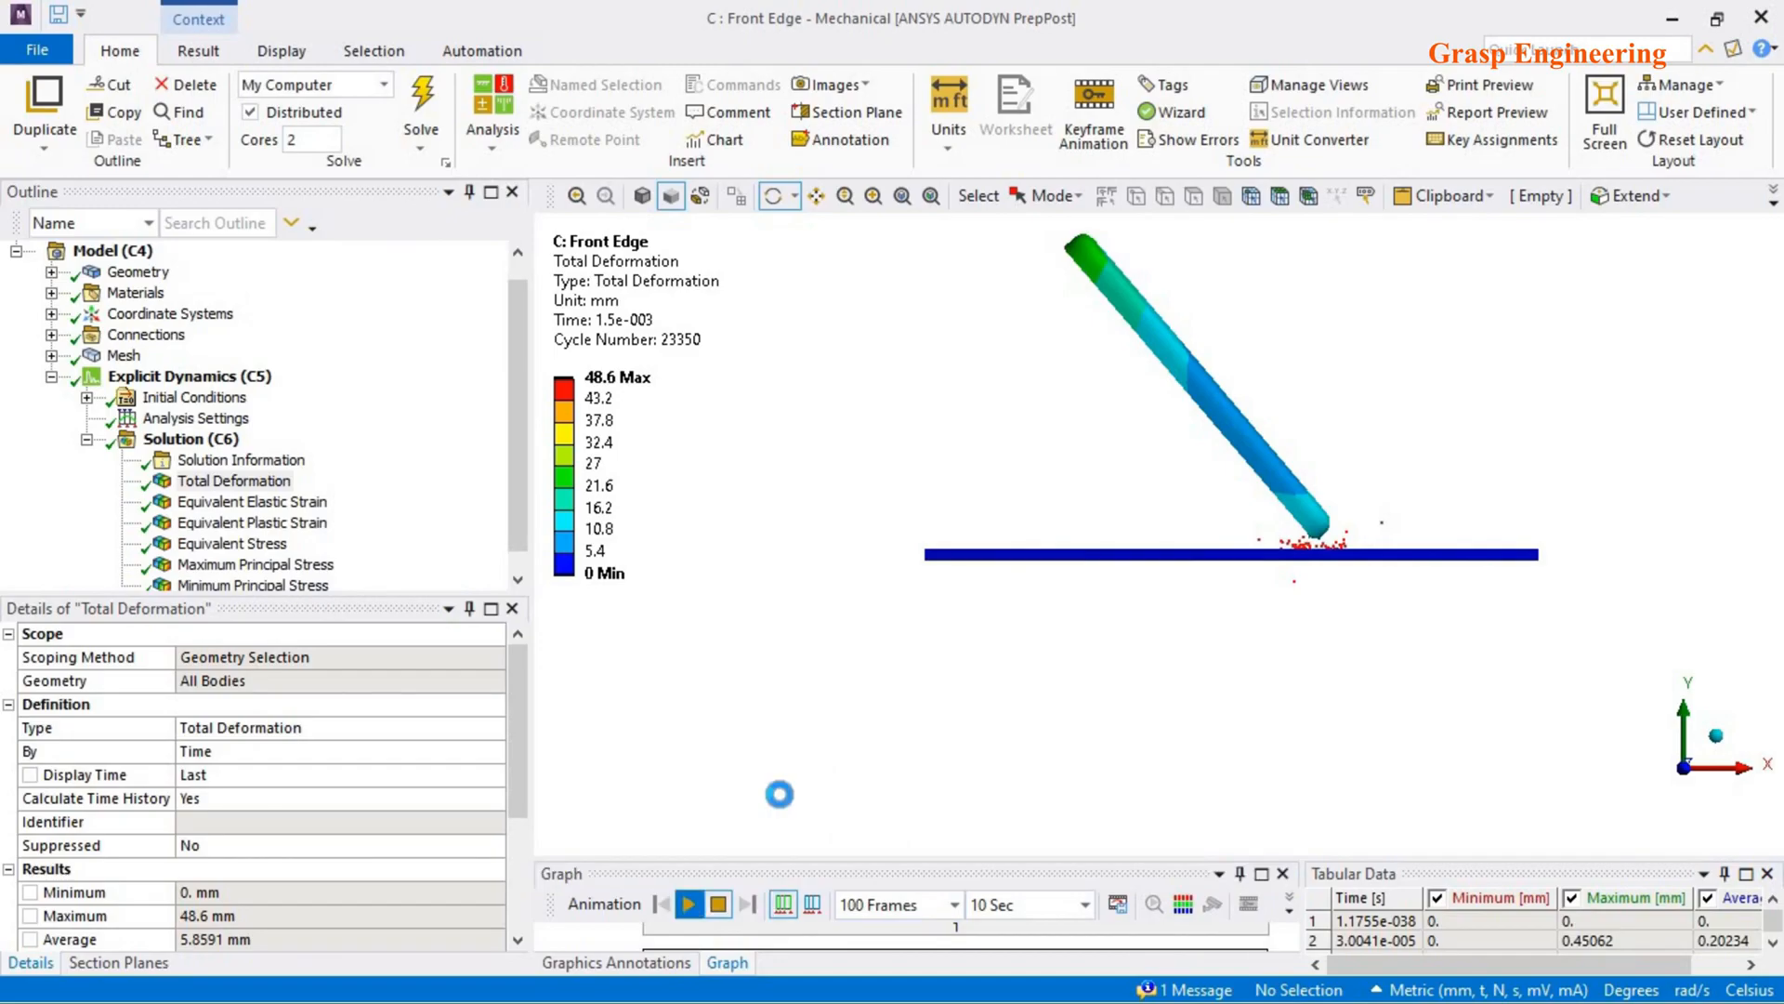
- Switch to the Front Face Impact model and inspect the Y Component of its initial Velocity condition
{"action": "key", "text": "alt+Tab"}
{"action": "key", "text": "alt+Tab"}
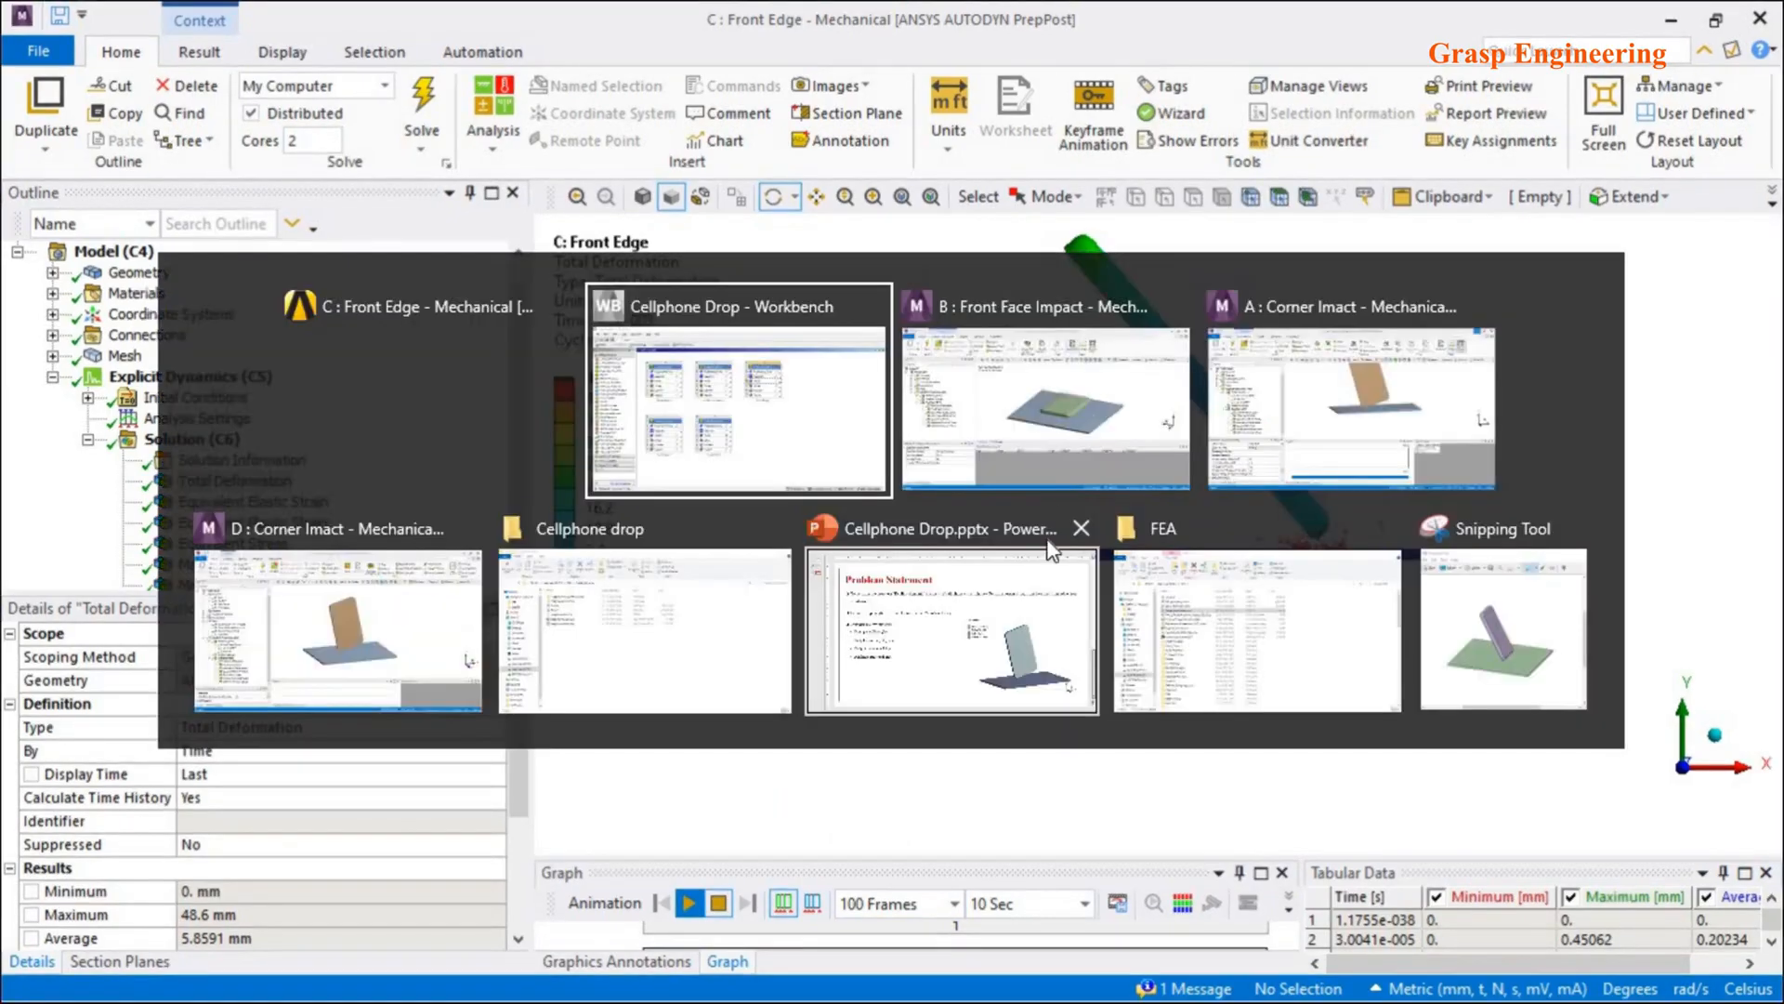
{"action": "key", "text": "alt"}
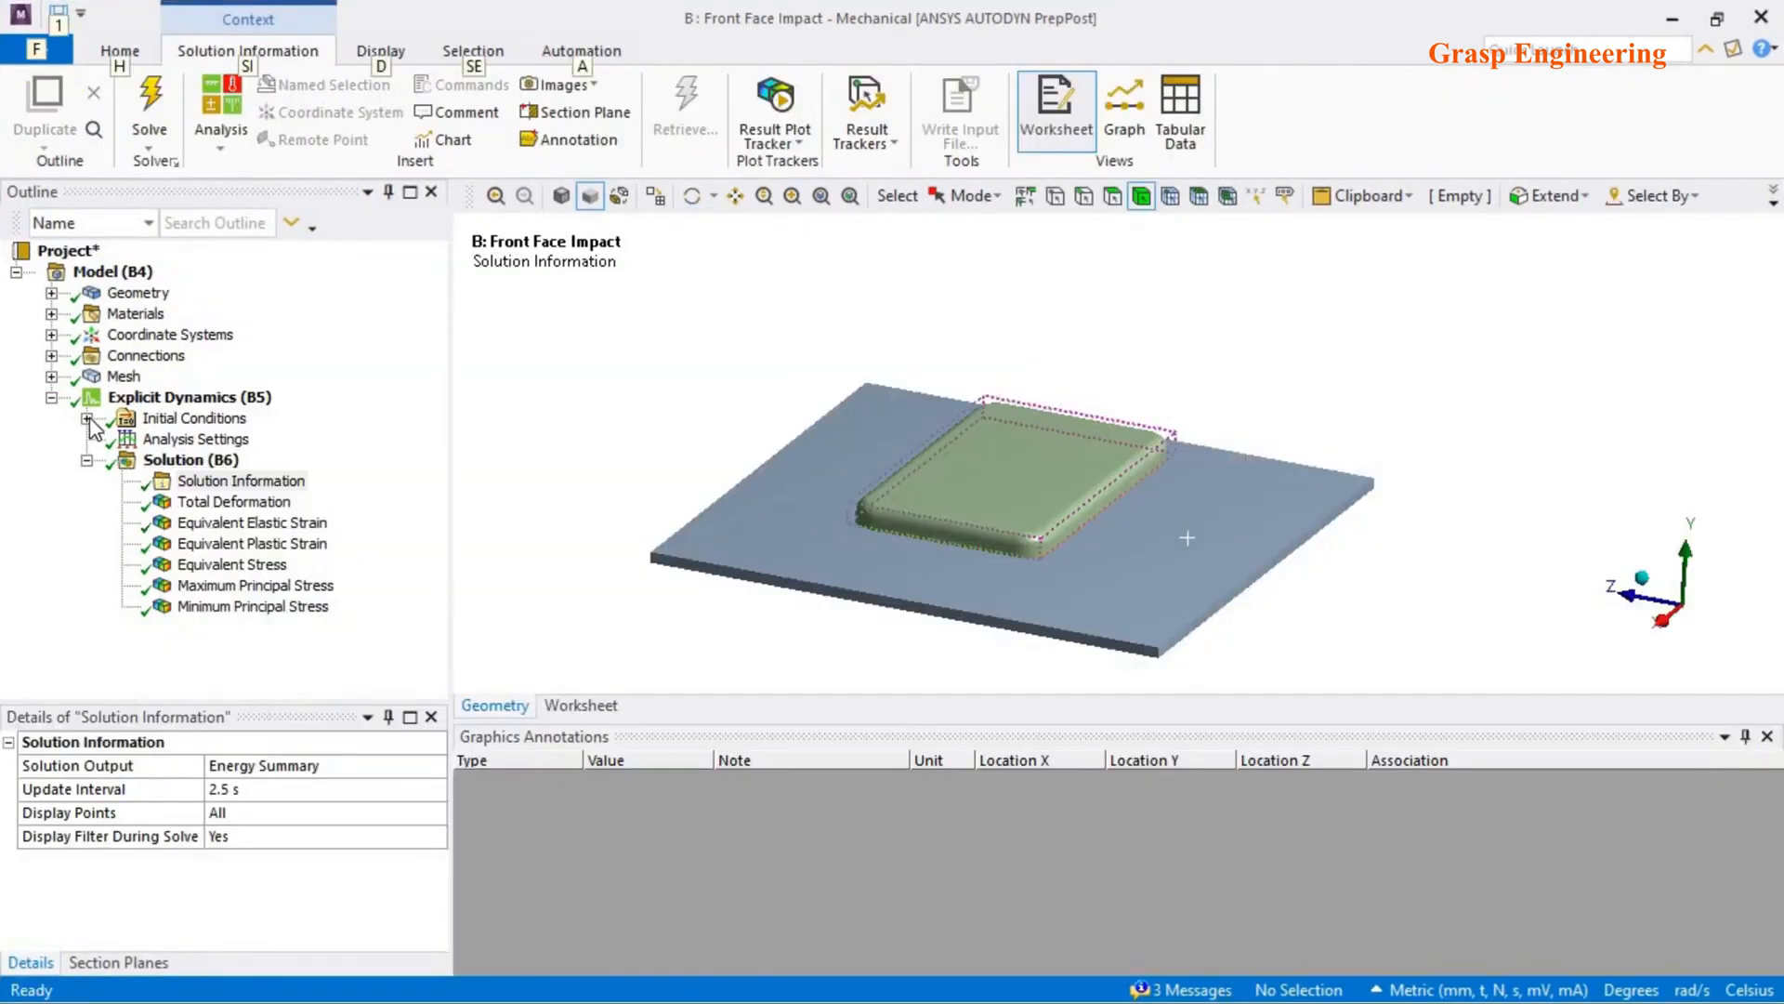
{"action": "left_click", "coordinate": [86, 418]}
{"action": "left_click", "coordinate": [201, 460]}
{"action": "middle_click_drag", "start_coordinate": [1022, 517], "coordinate": [1026, 488]}
{"action": "scroll", "coordinate": [240, 894], "scroll_direction": "down", "scroll_amount": 1}
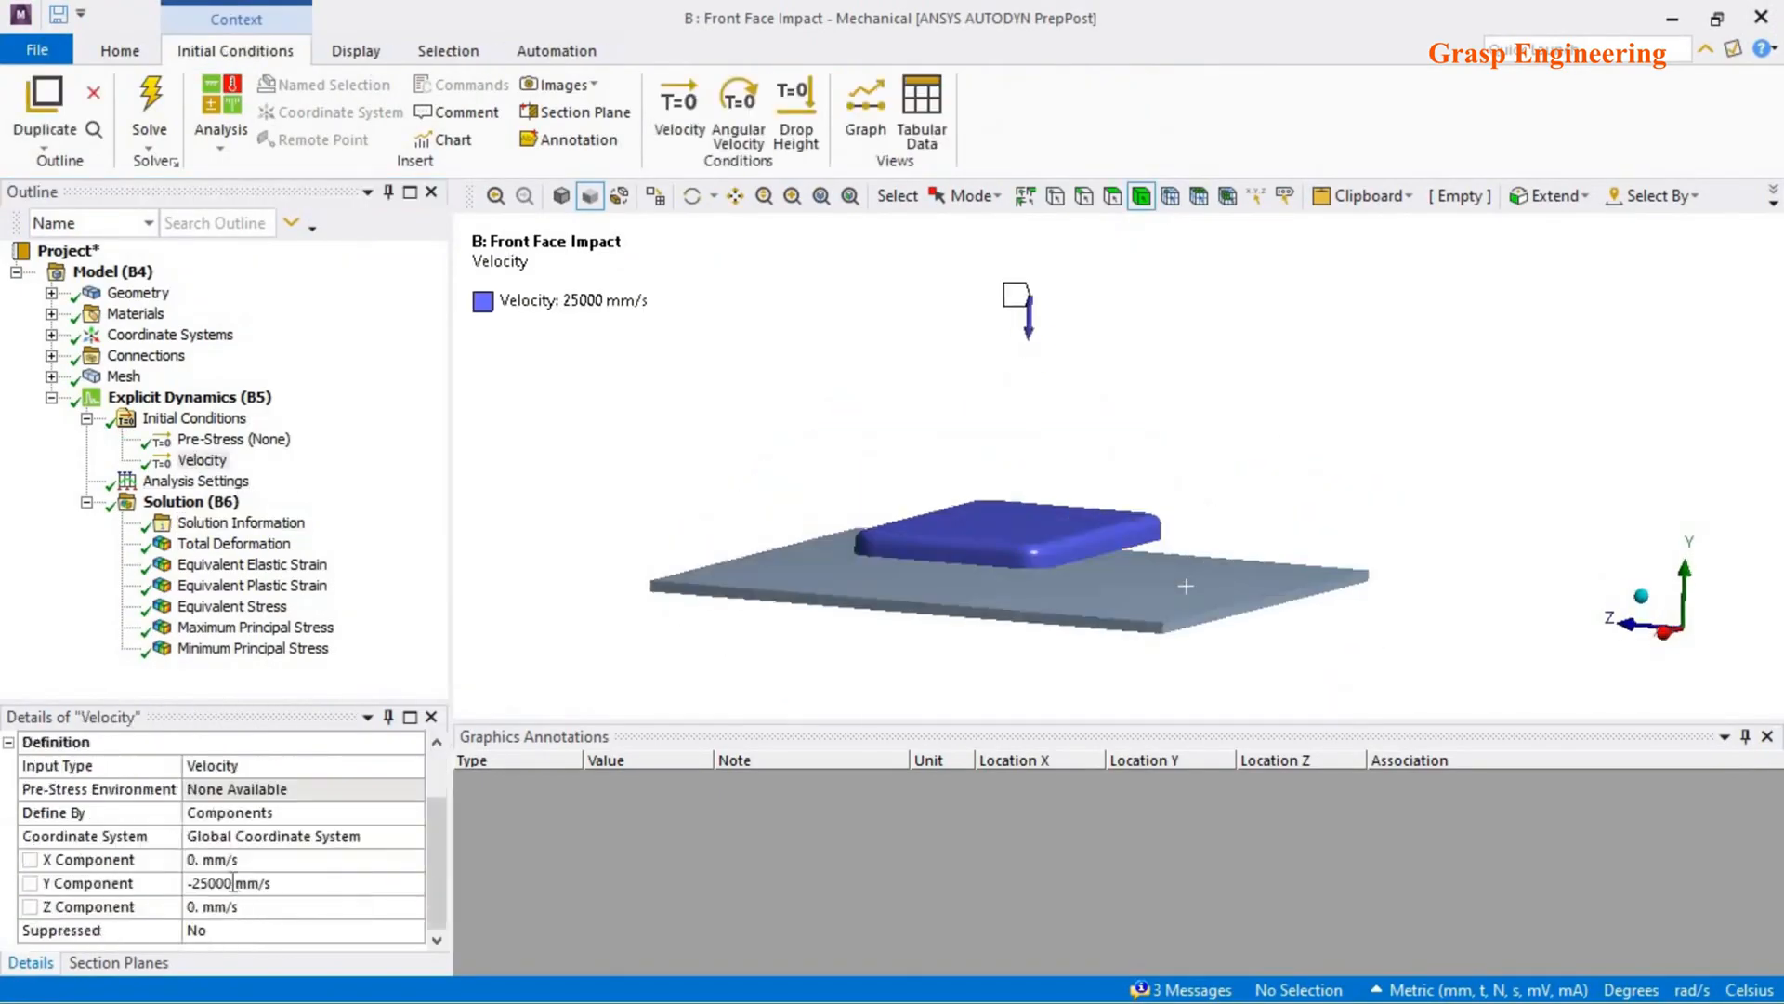
{"action": "left_click", "coordinate": [233, 883]}
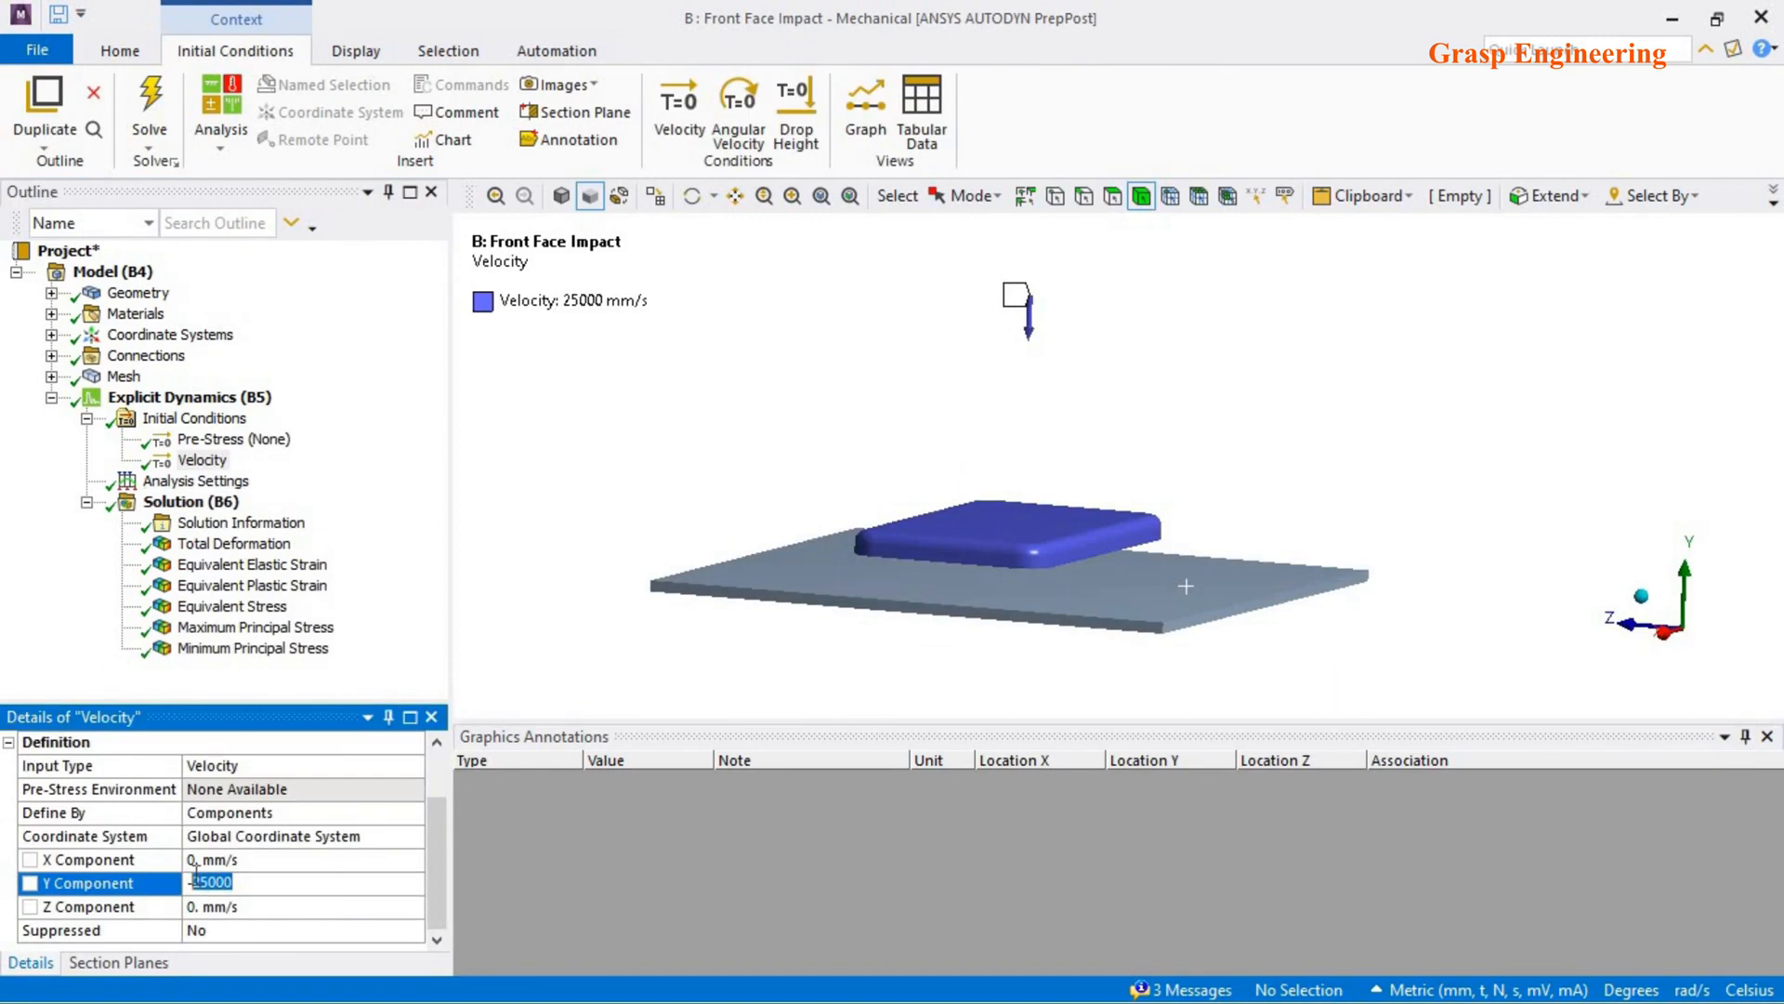
- Inspect the floor plate's fixed ground joint and the definitions of Body Interaction and Body Interaction 2 under Connections
{"action": "left_click", "coordinate": [51, 356]}
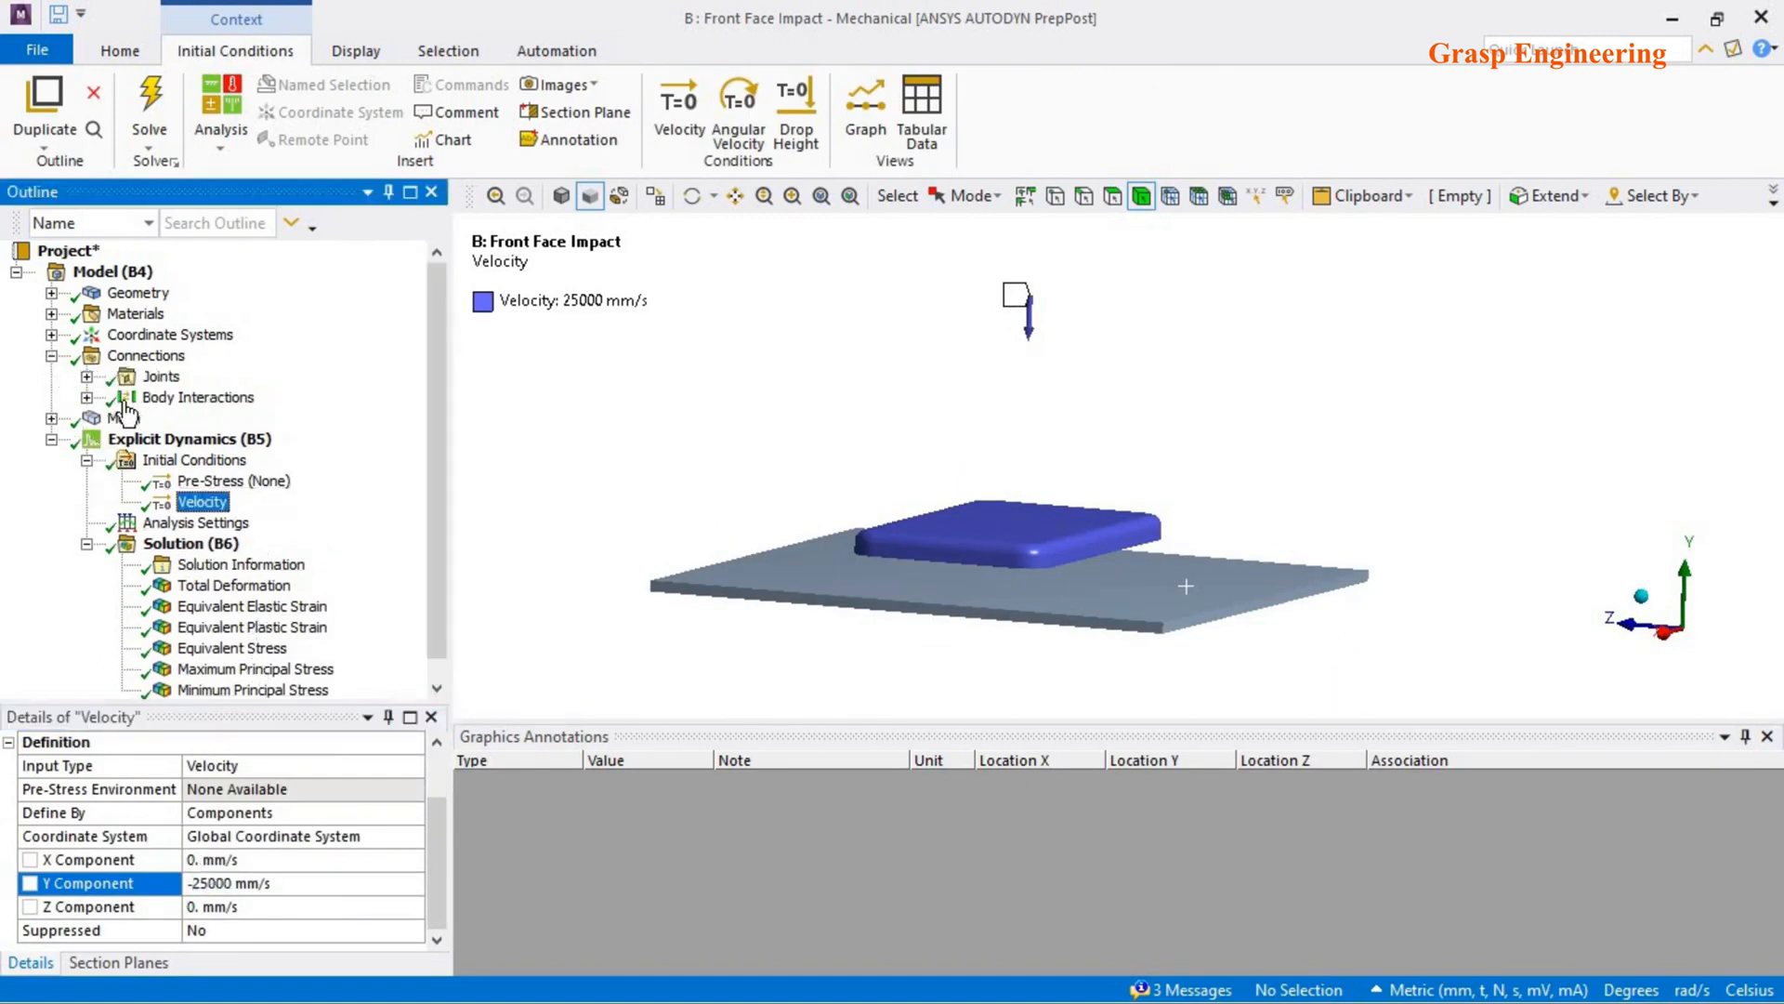
{"action": "left_click", "coordinate": [86, 377]}
{"action": "left_click", "coordinate": [214, 397]}
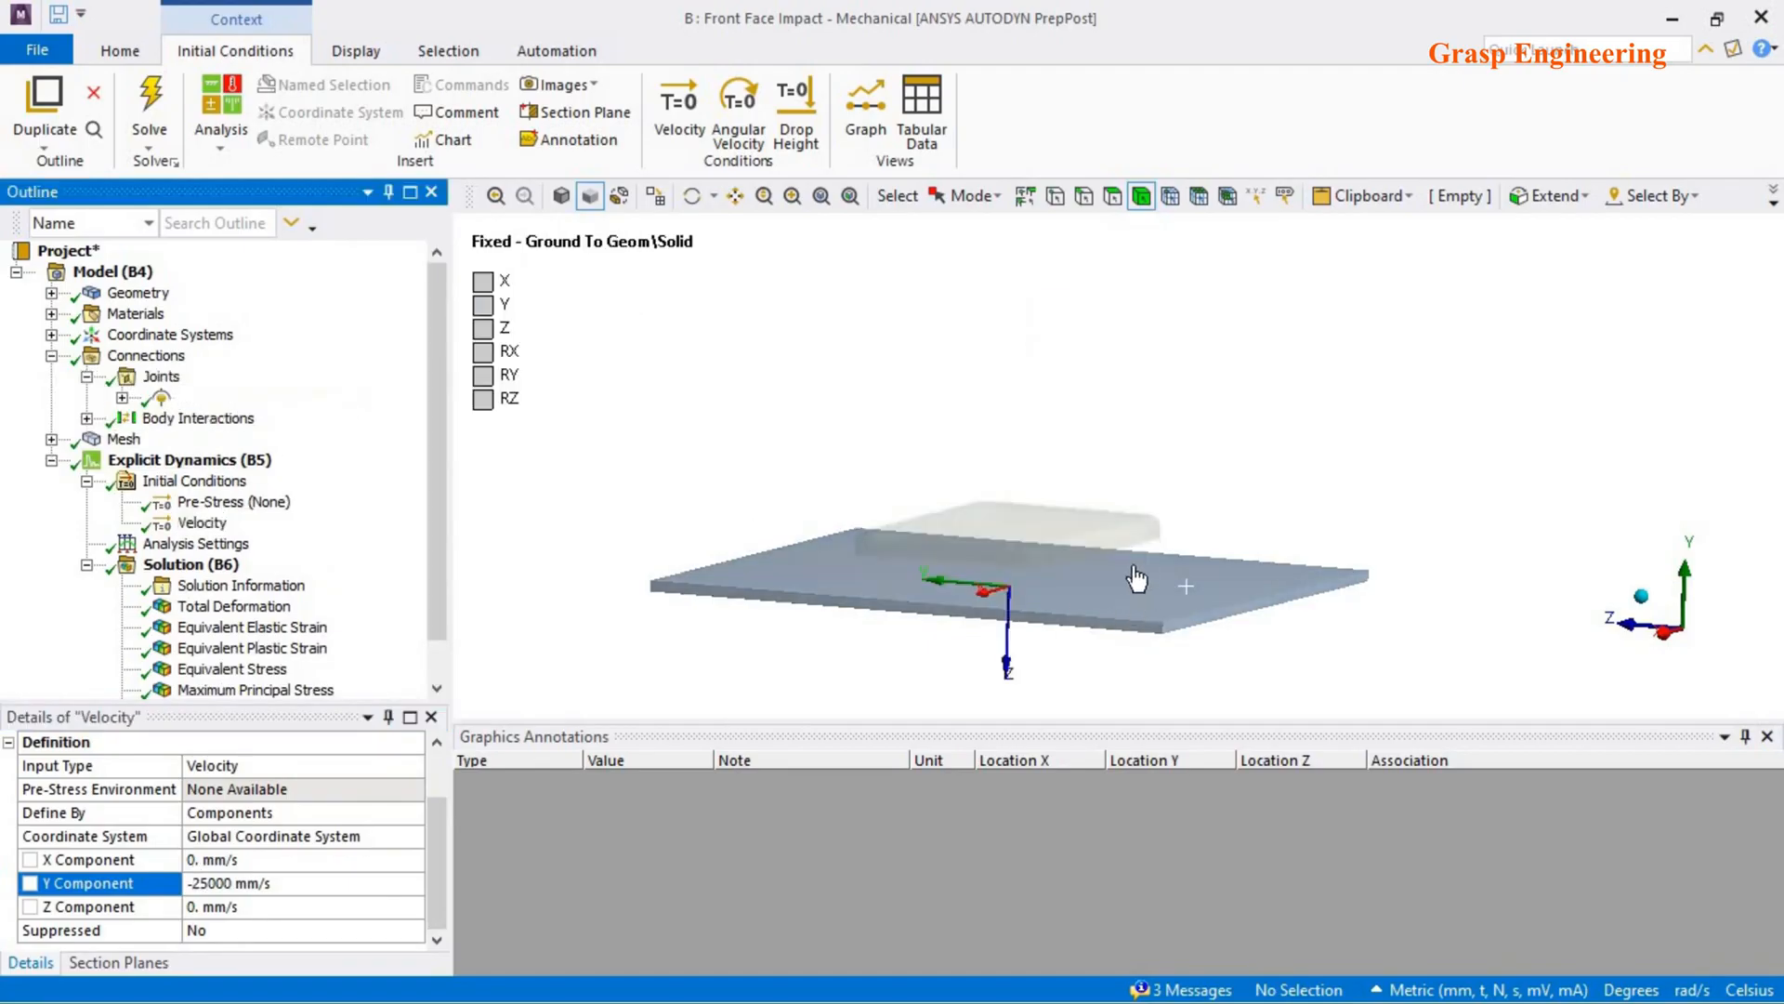
{"action": "left_click", "coordinate": [87, 419]}
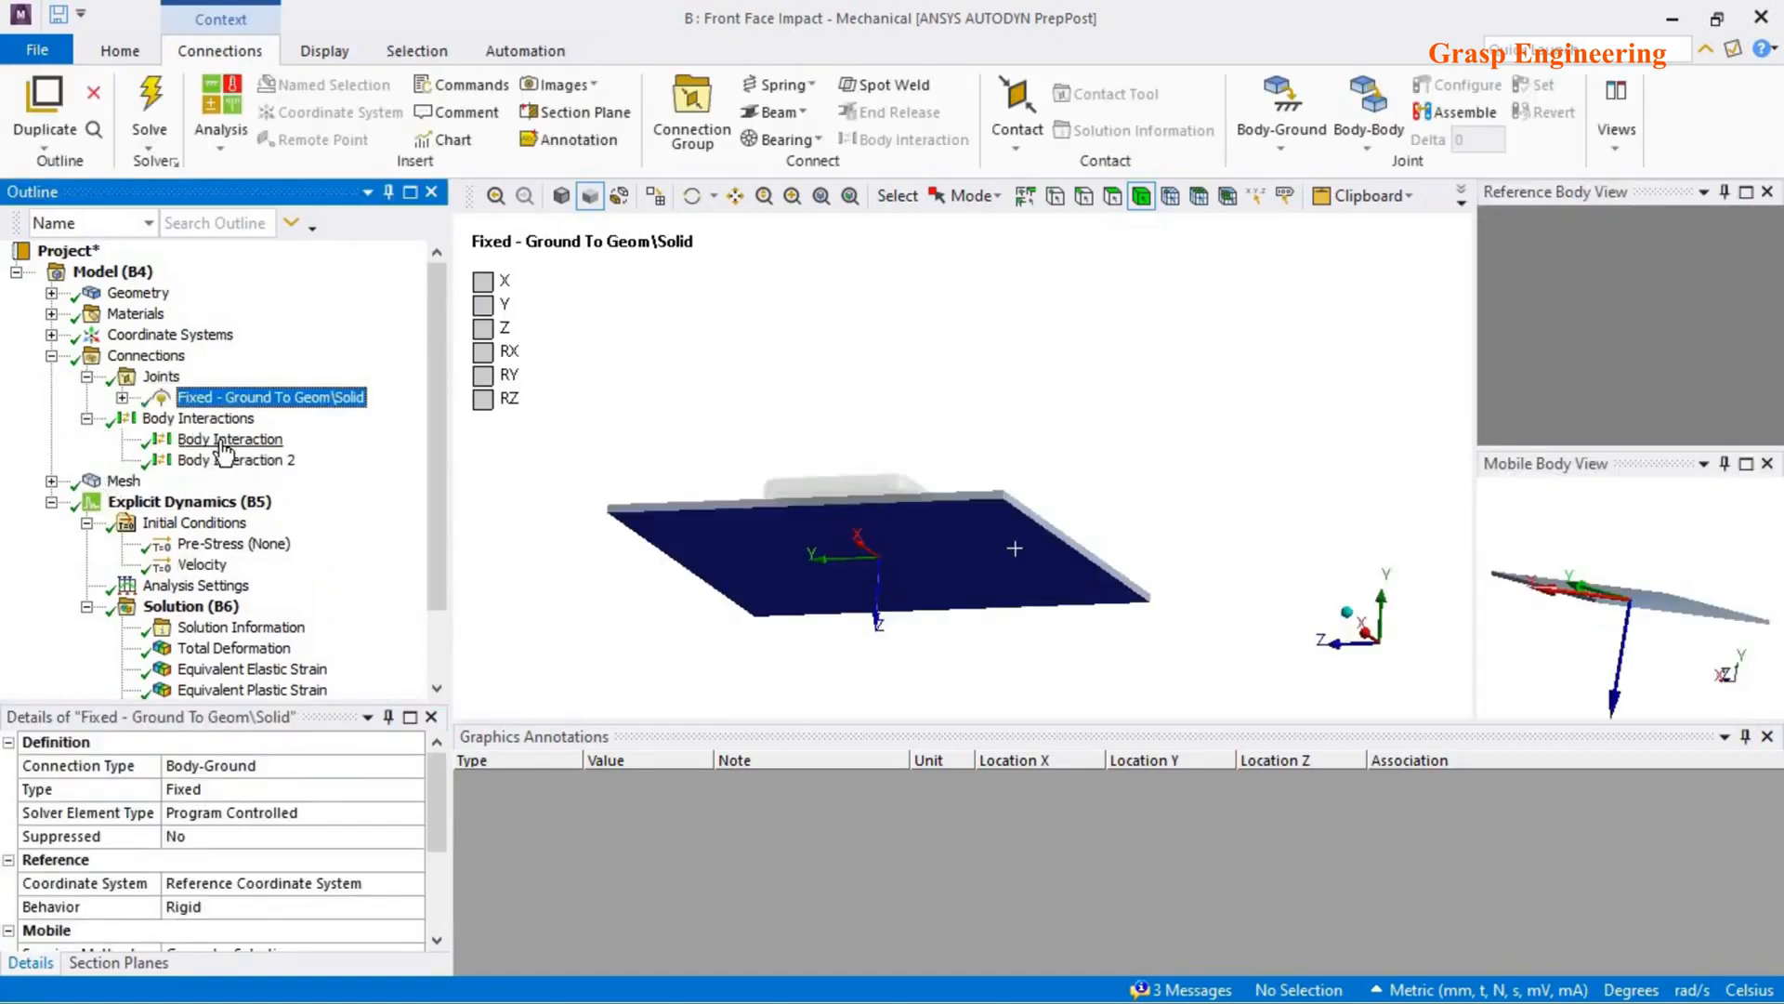
{"action": "left_click", "coordinate": [221, 442]}
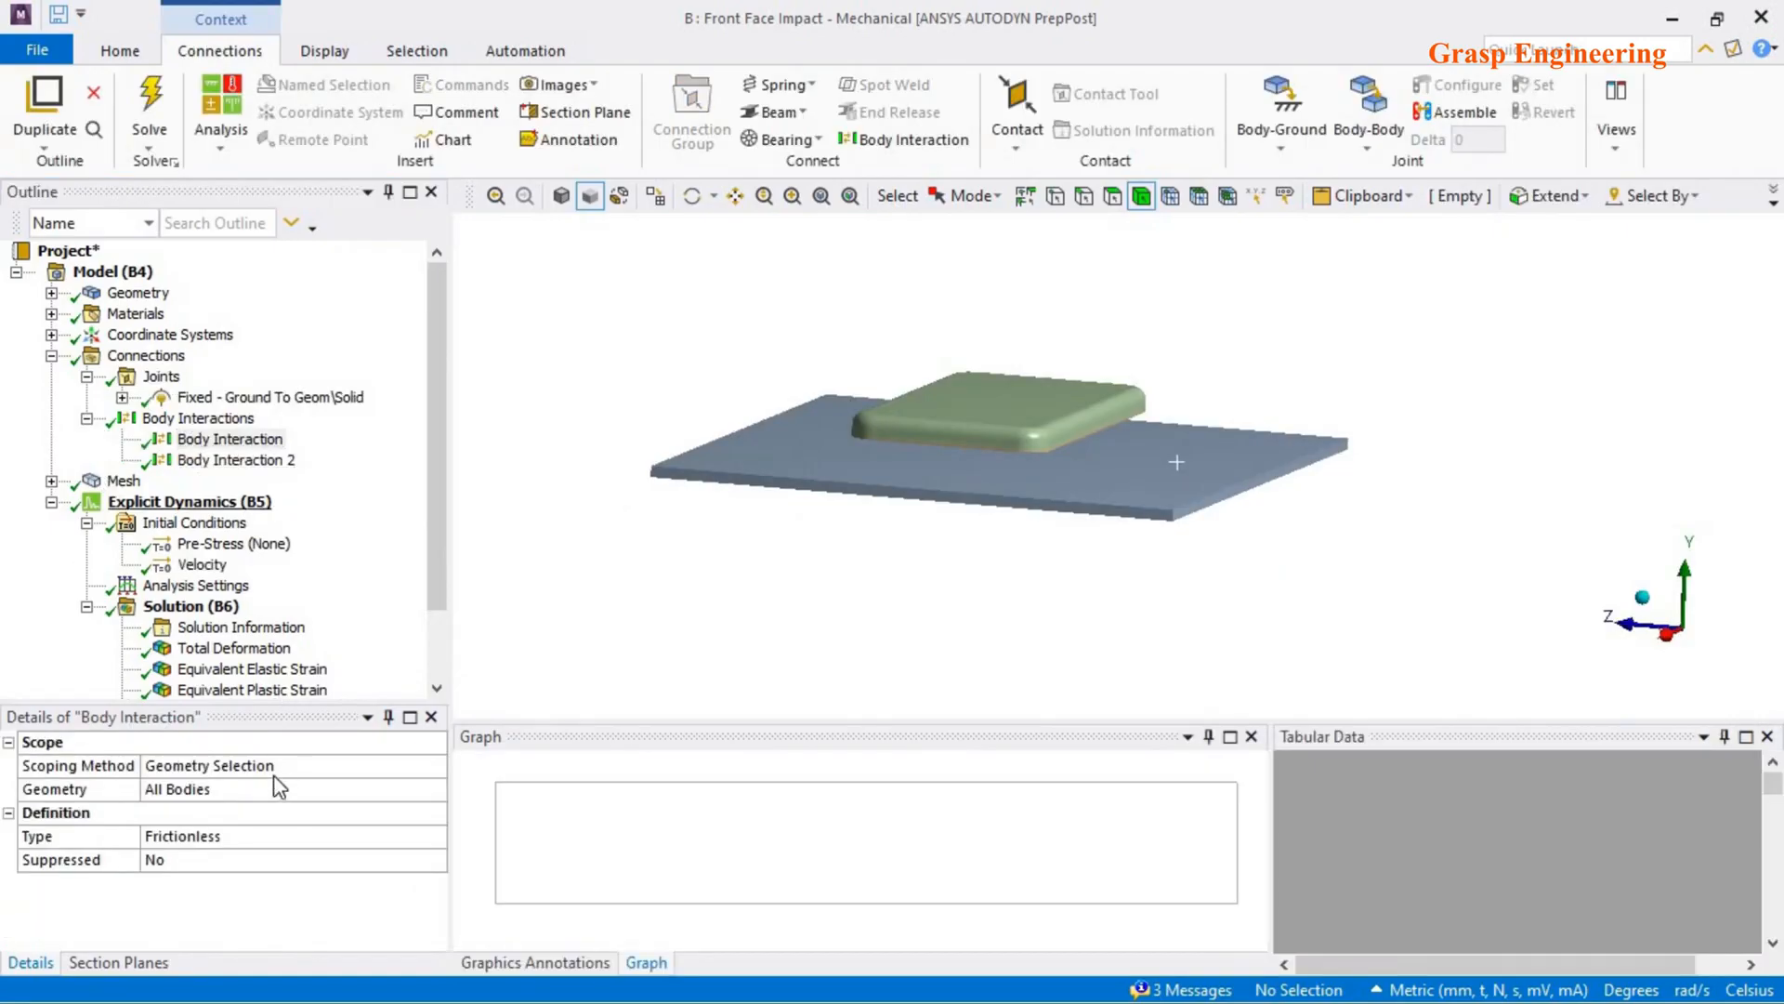
{"action": "left_click", "coordinate": [249, 460]}
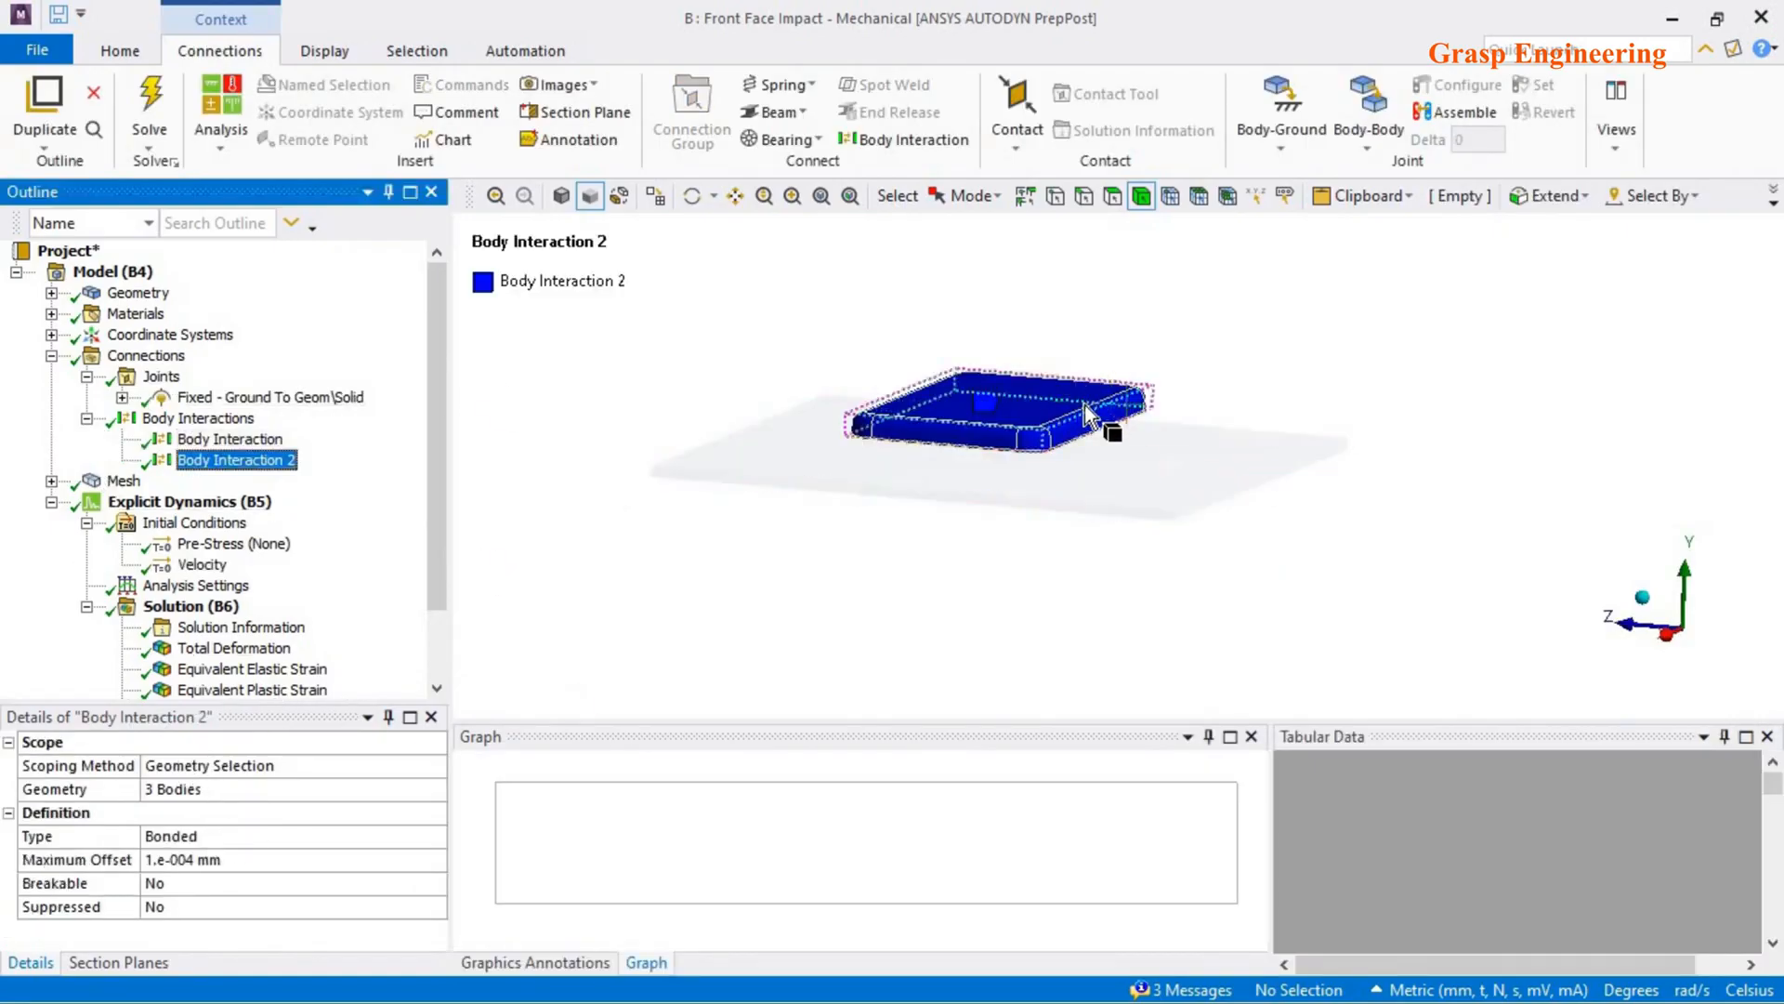
- Inspect the stiffness behavior and material assignment of each of the four solids under the Front Face Impact model's Geometry
{"action": "double_click", "coordinate": [138, 295]}
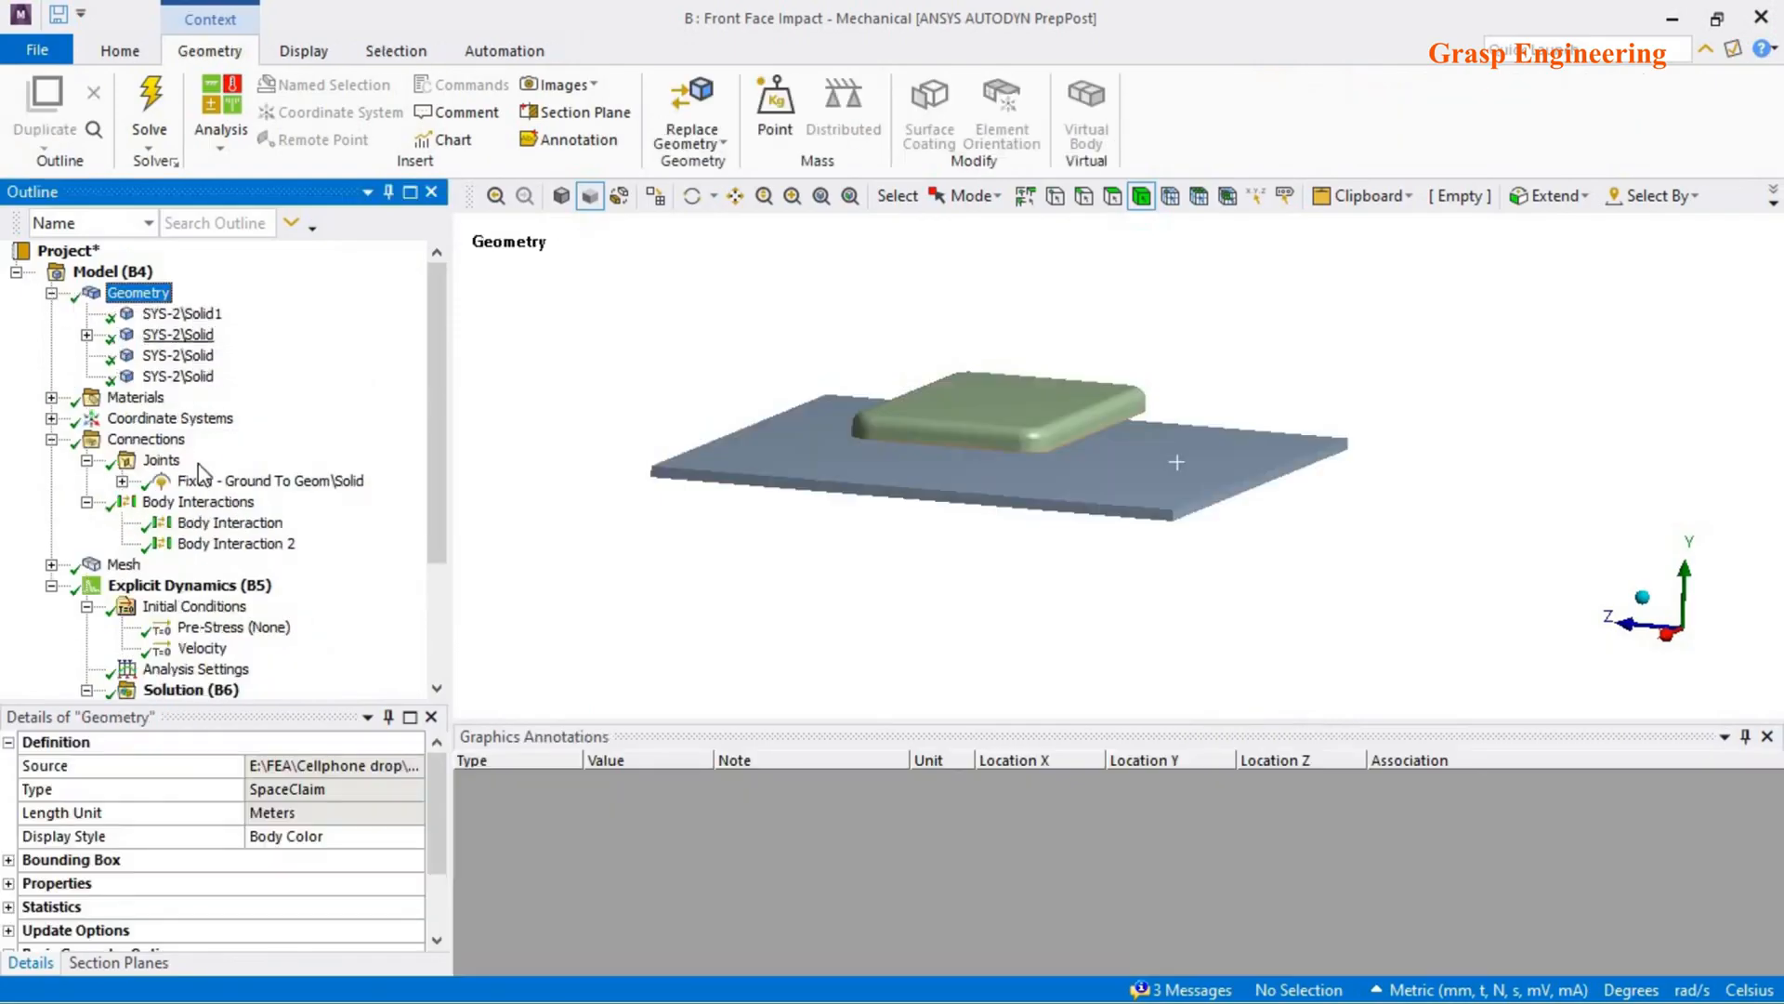
{"action": "left_click", "coordinate": [182, 314]}
{"action": "scroll", "coordinate": [316, 861], "scroll_direction": "down", "scroll_amount": 2}
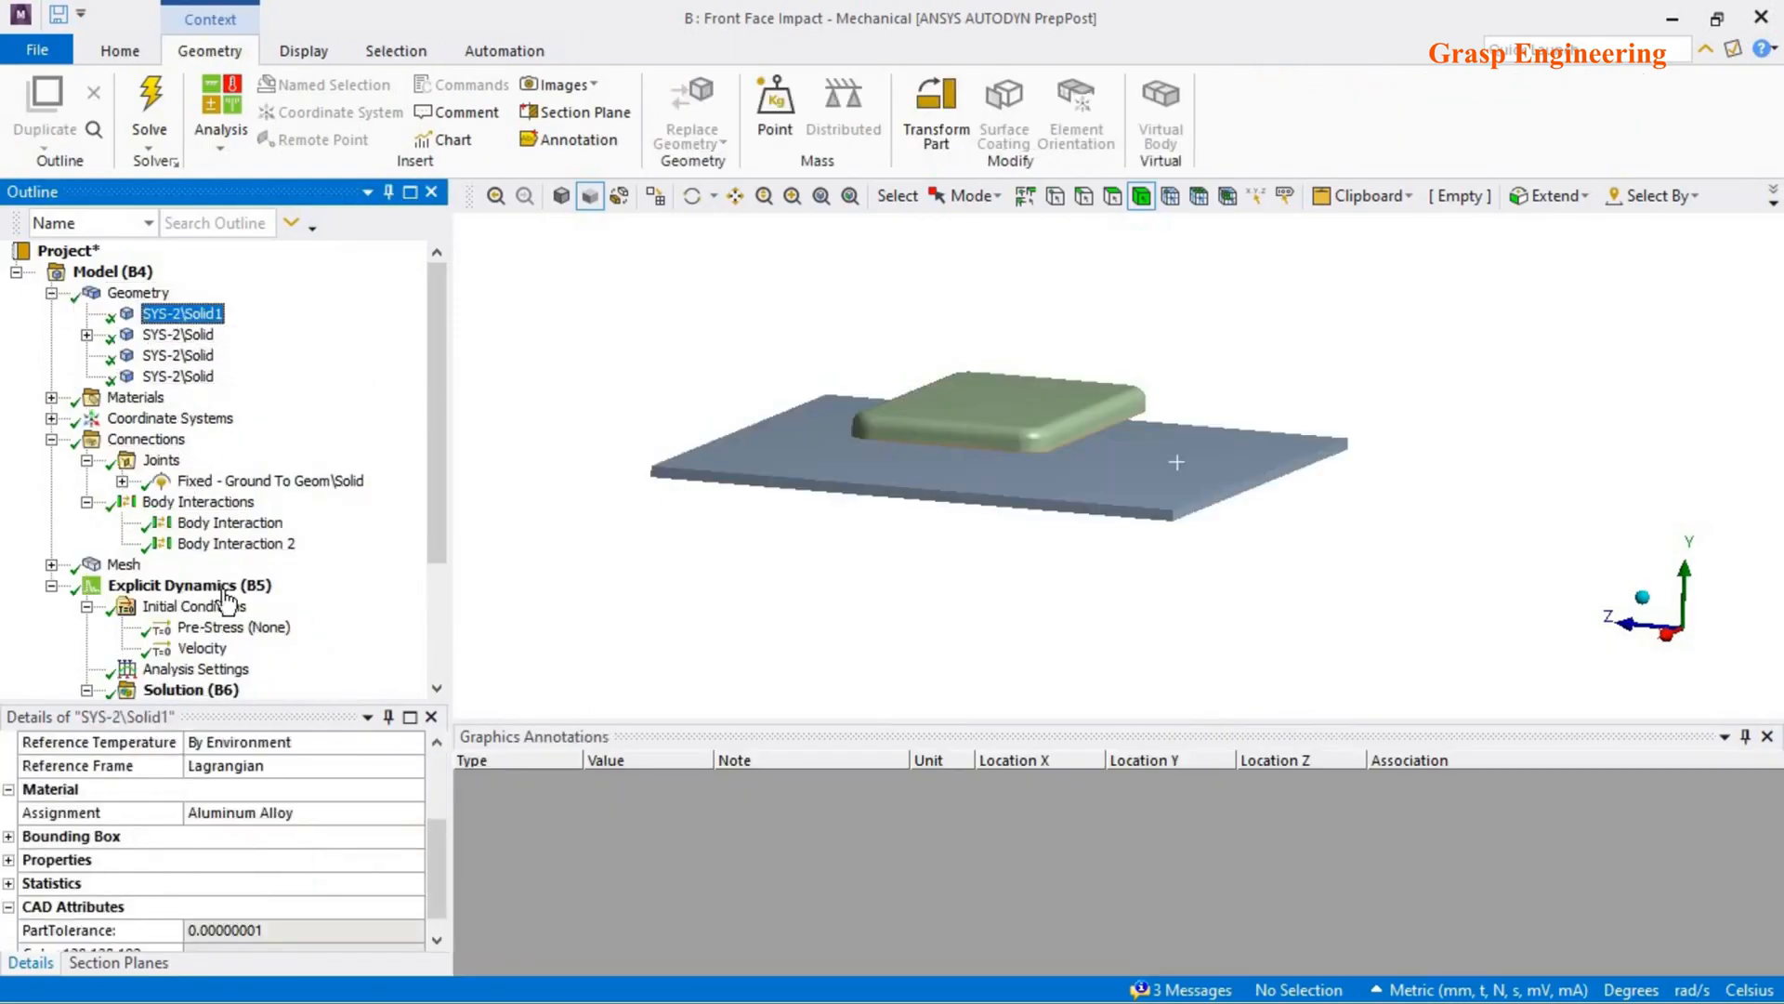
{"action": "left_click", "coordinate": [179, 335]}
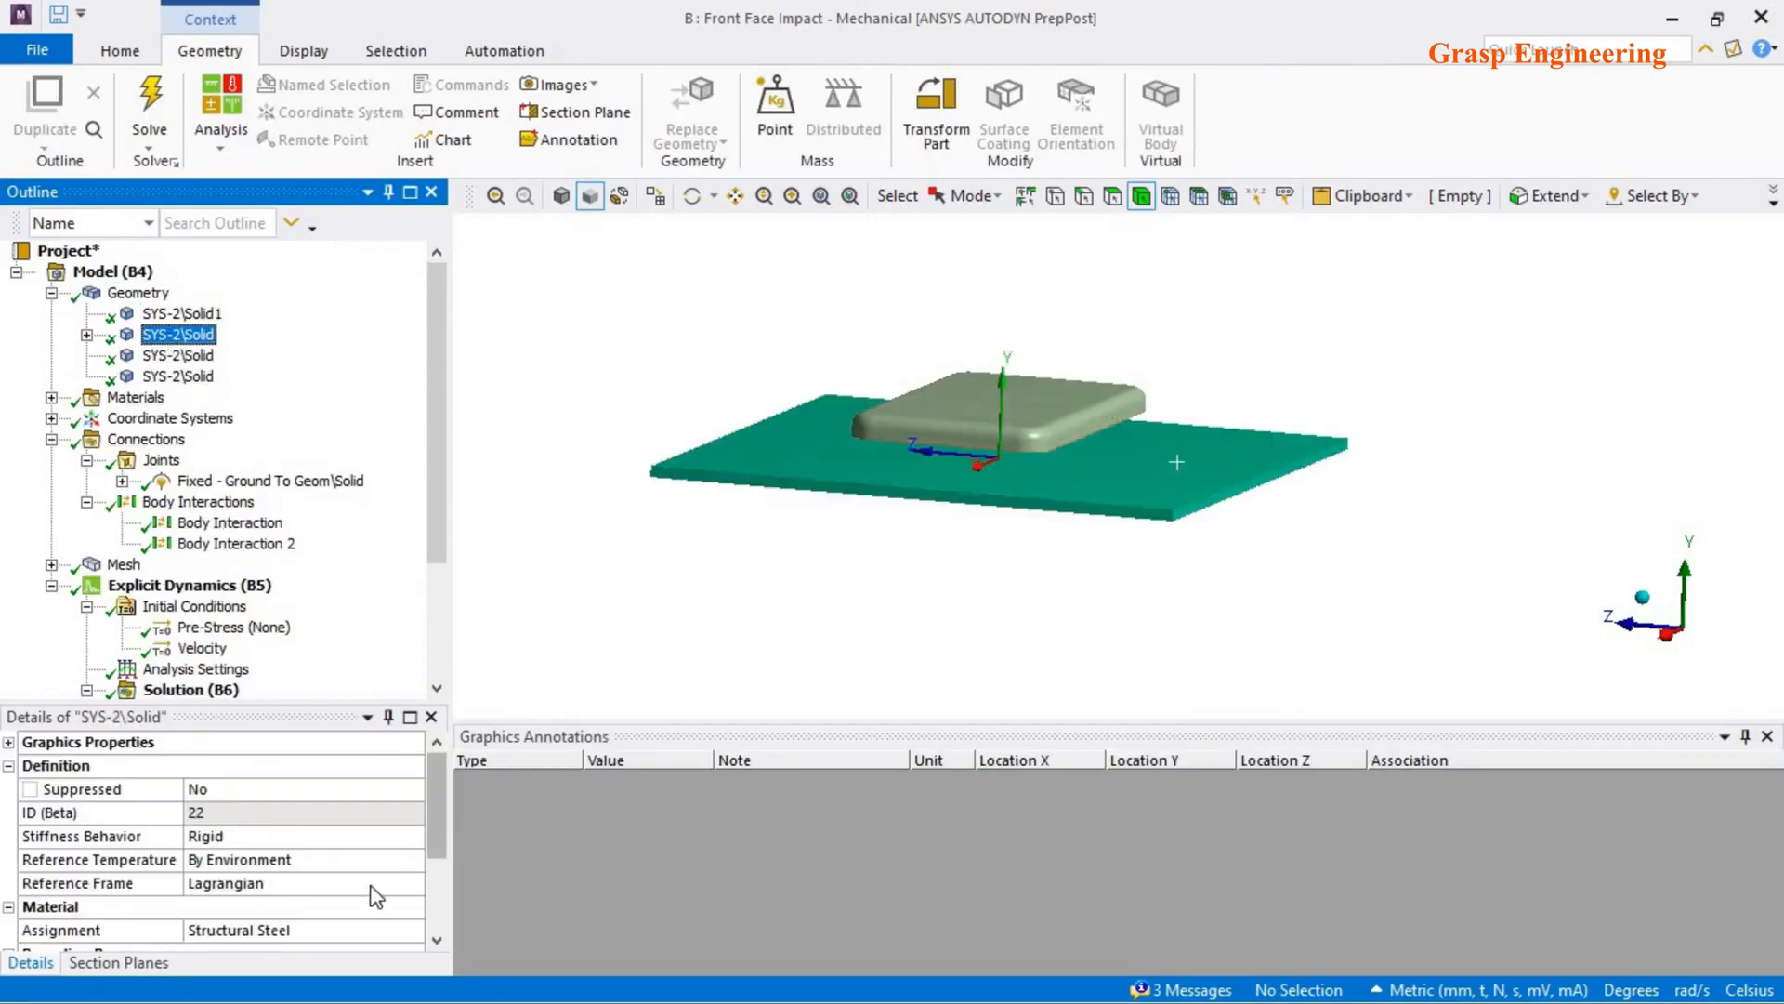
{"action": "scroll", "coordinate": [377, 897], "scroll_direction": "down", "scroll_amount": 1}
{"action": "left_click", "coordinate": [180, 355]}
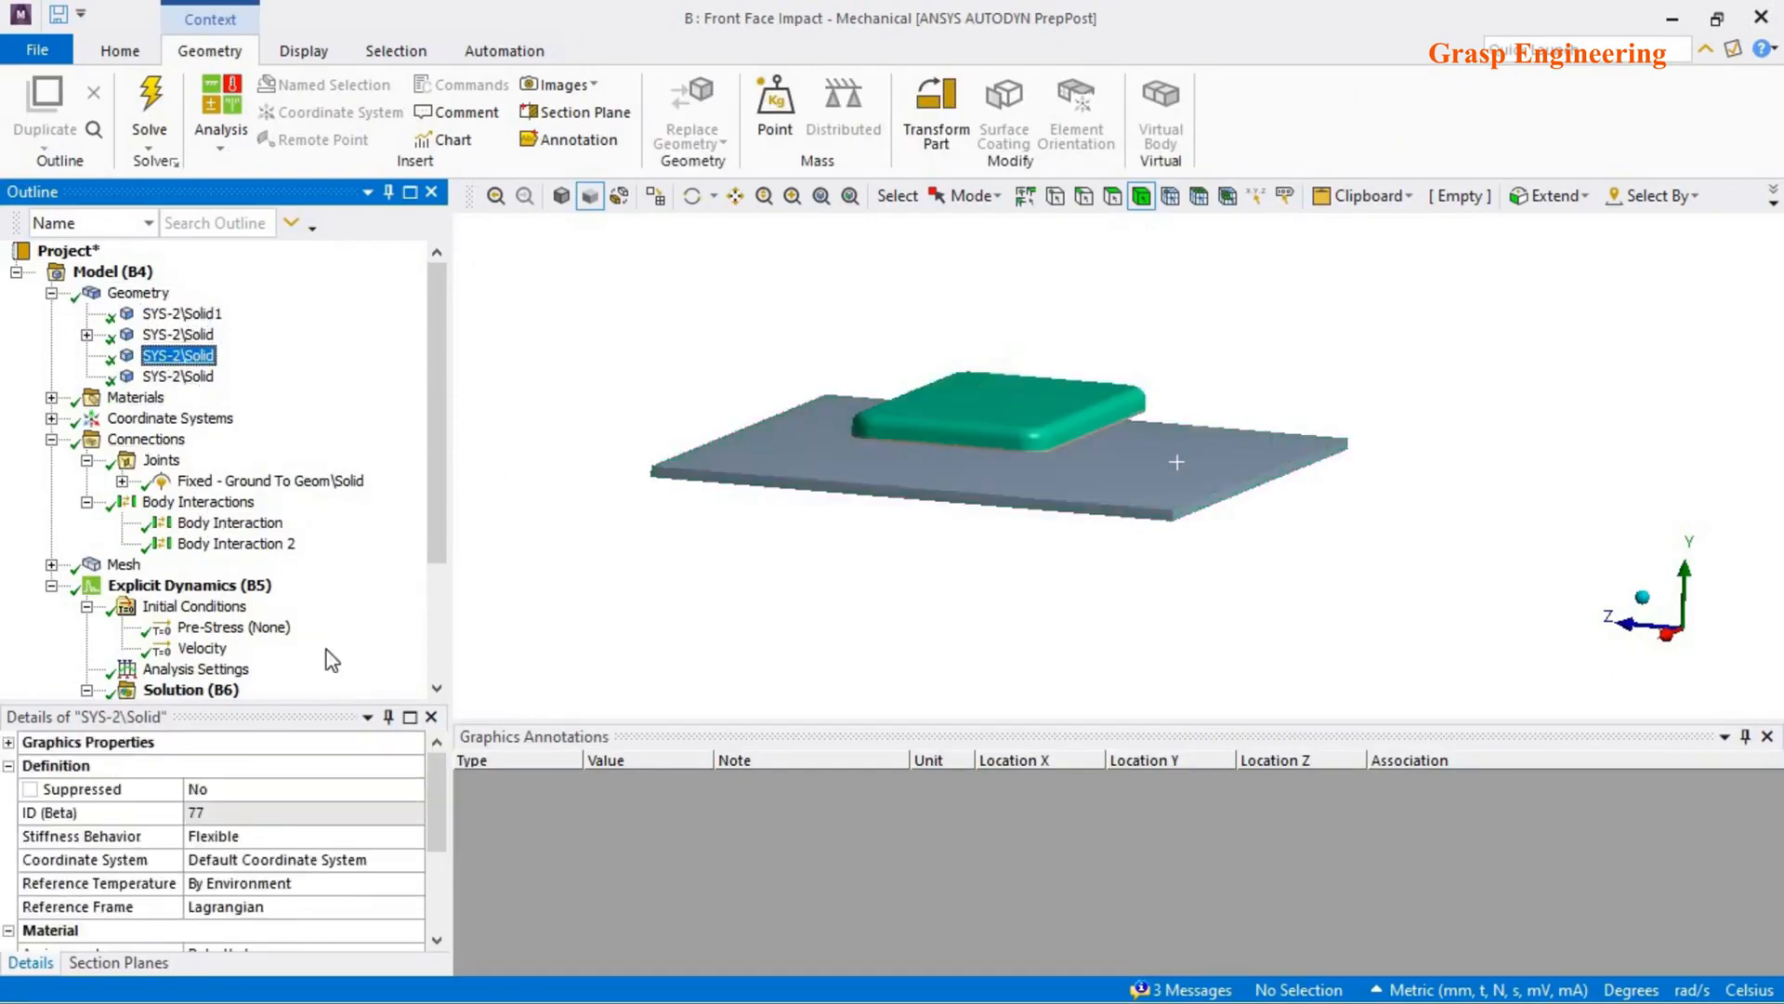
{"action": "scroll", "coordinate": [325, 864], "scroll_direction": "down", "scroll_amount": 1}
{"action": "scroll", "coordinate": [249, 853], "scroll_direction": "down", "scroll_amount": 1}
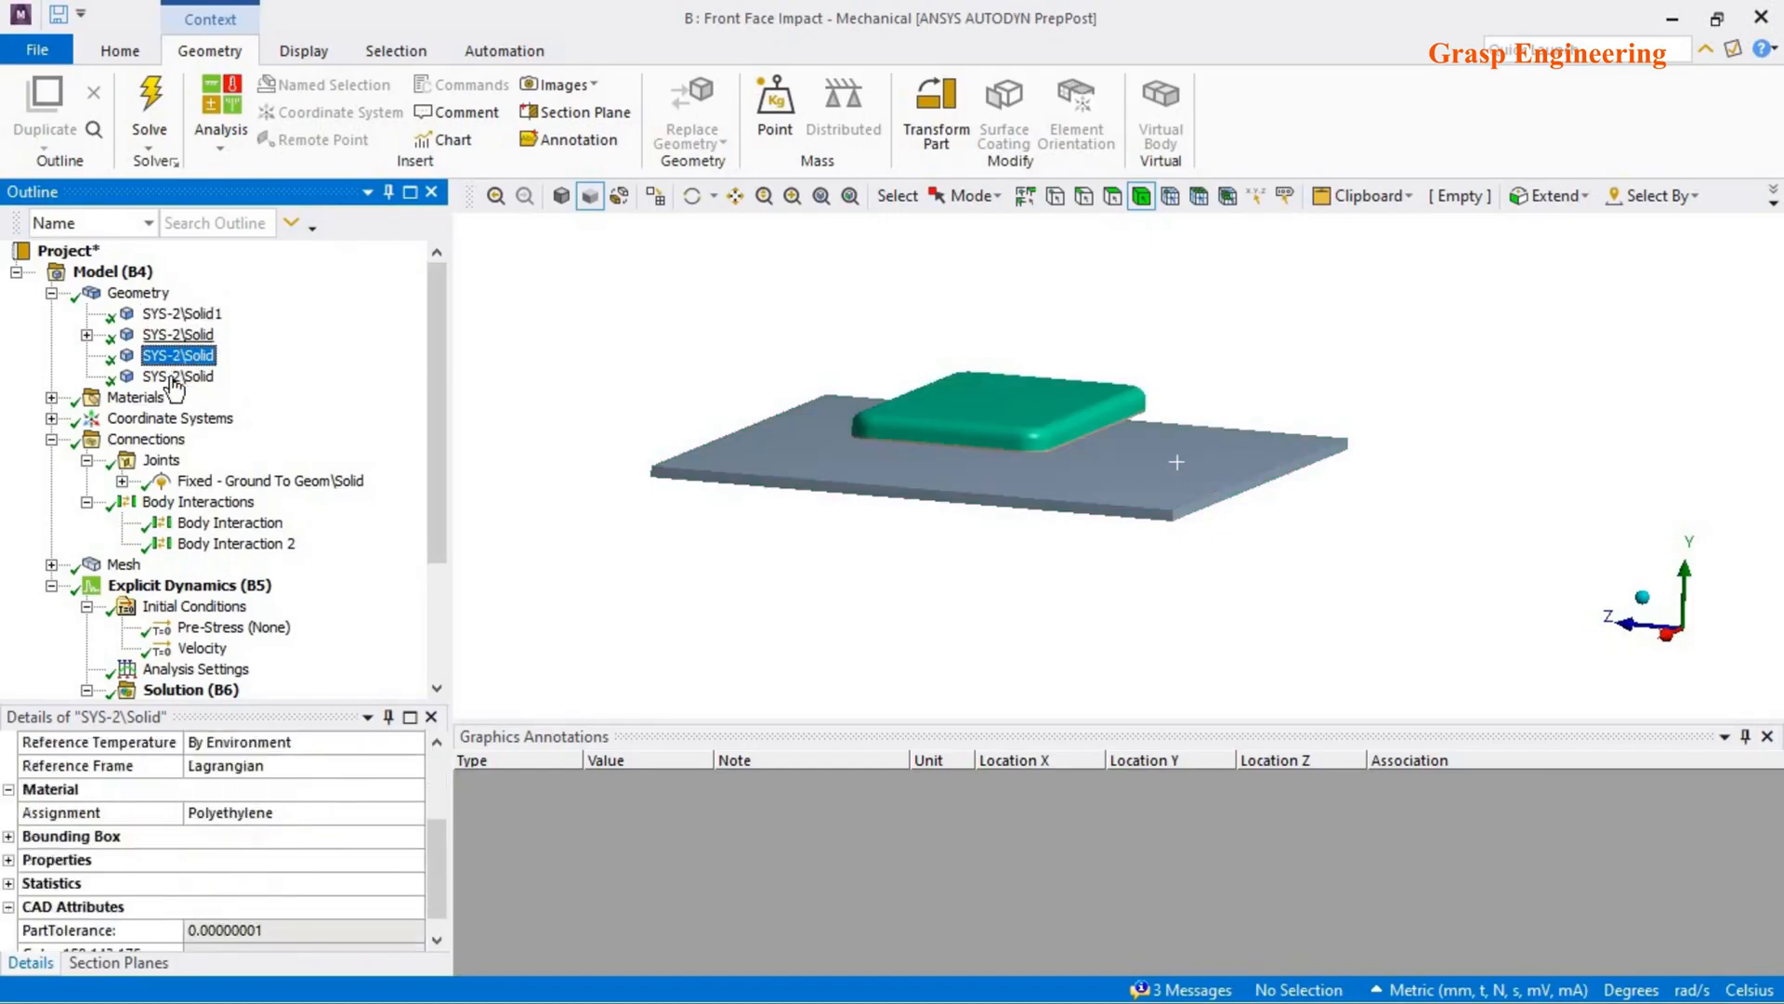
{"action": "left_click", "coordinate": [167, 375]}
{"action": "scroll", "coordinate": [367, 828], "scroll_direction": "down", "scroll_amount": 3}
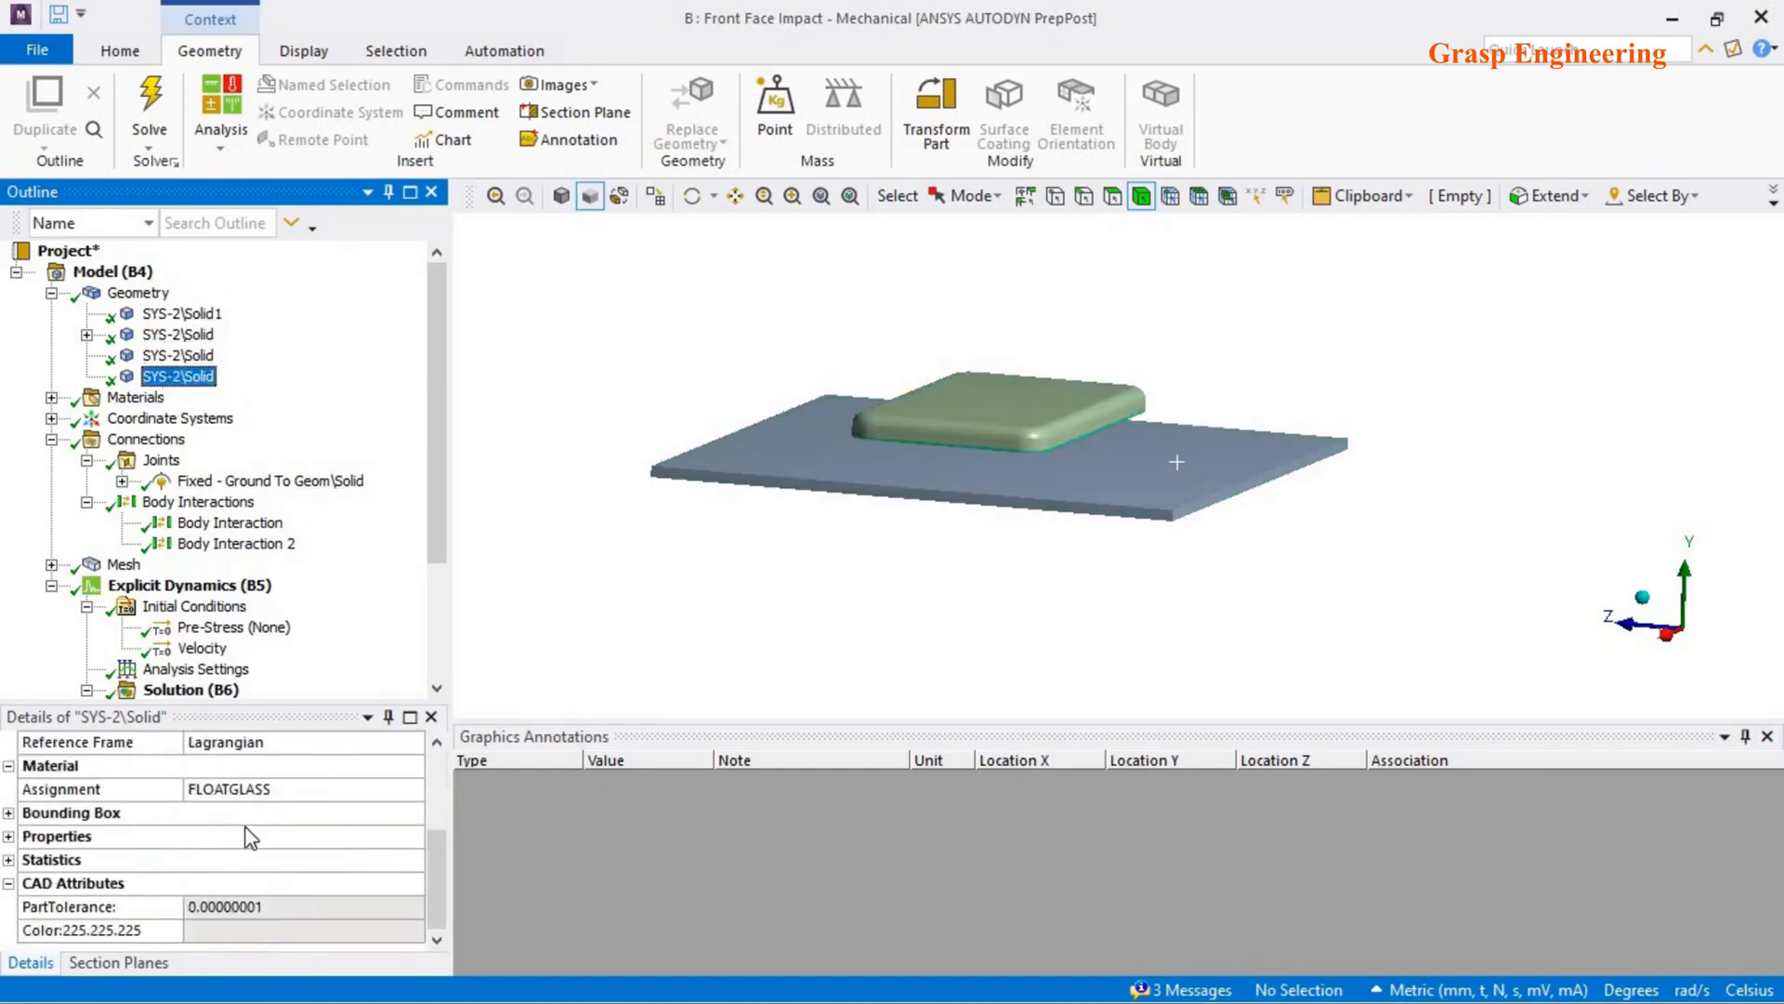
{"action": "left_click", "coordinate": [52, 293]}
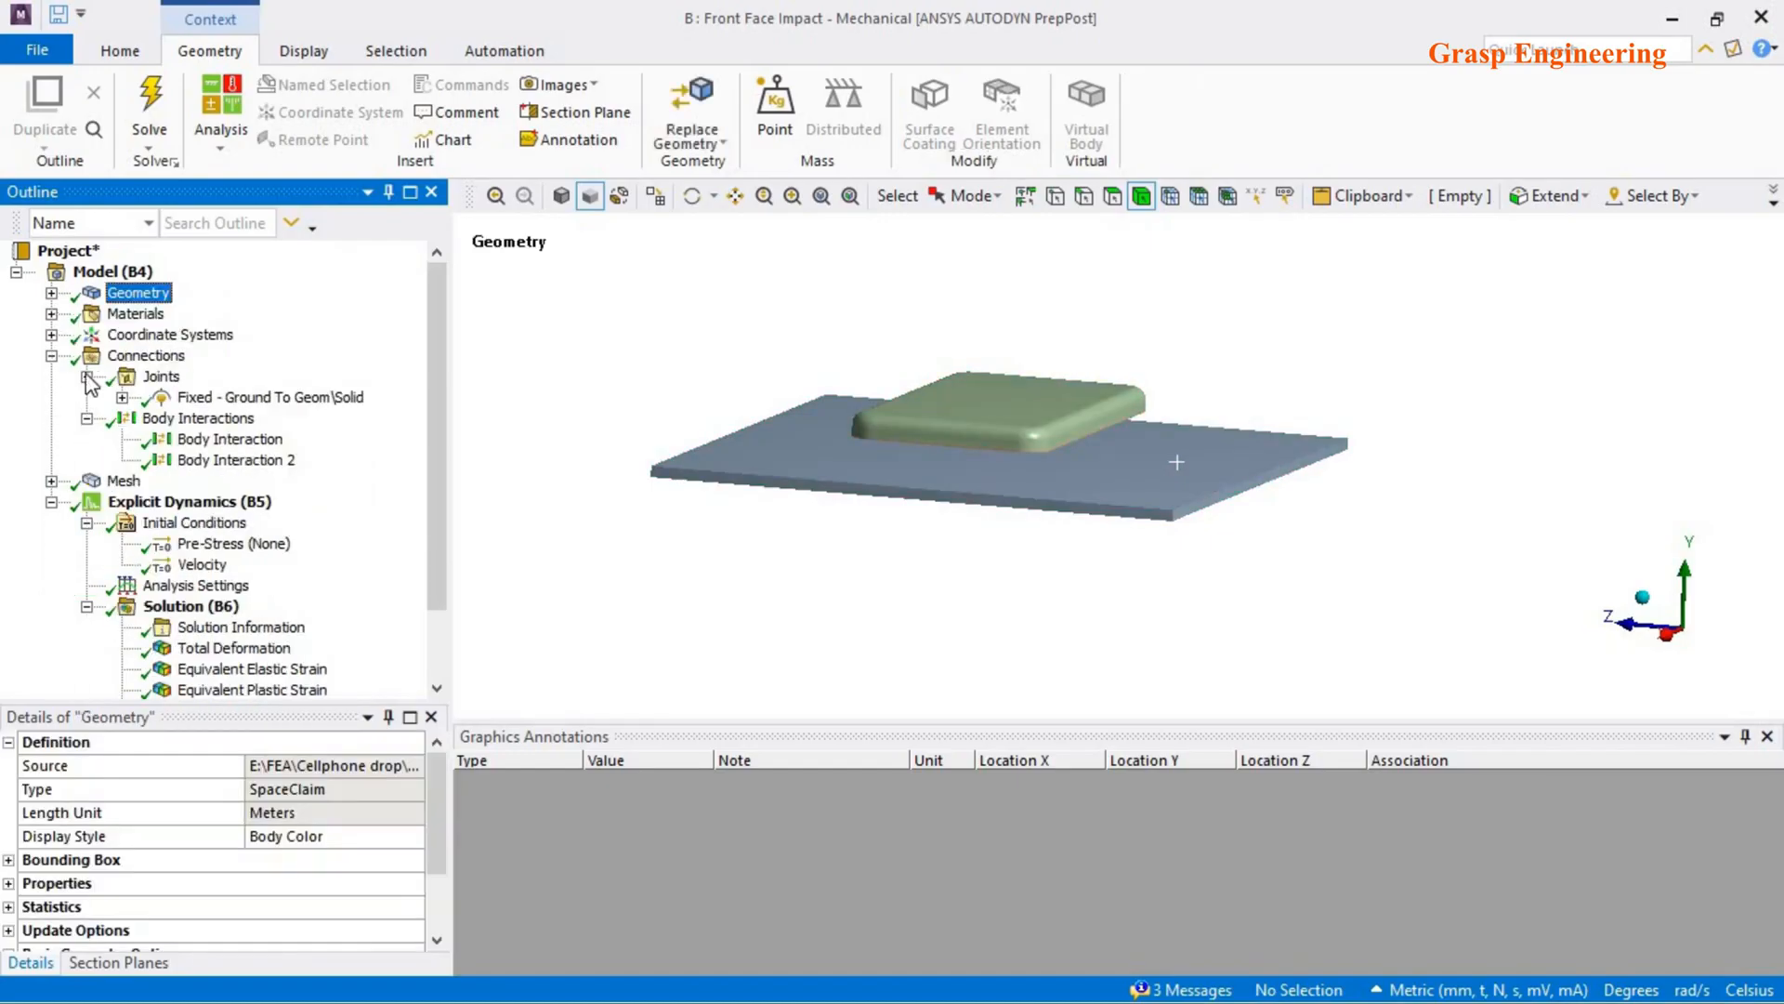
- Examine the scope and definition of the initial Velocity condition applied to the phone bodies
{"action": "left_click", "coordinate": [202, 564]}
{"action": "middle_click_drag", "start_coordinate": [1218, 506], "coordinate": [1109, 473]}
{"action": "scroll", "coordinate": [77, 522], "scroll_direction": "down", "scroll_amount": 1}
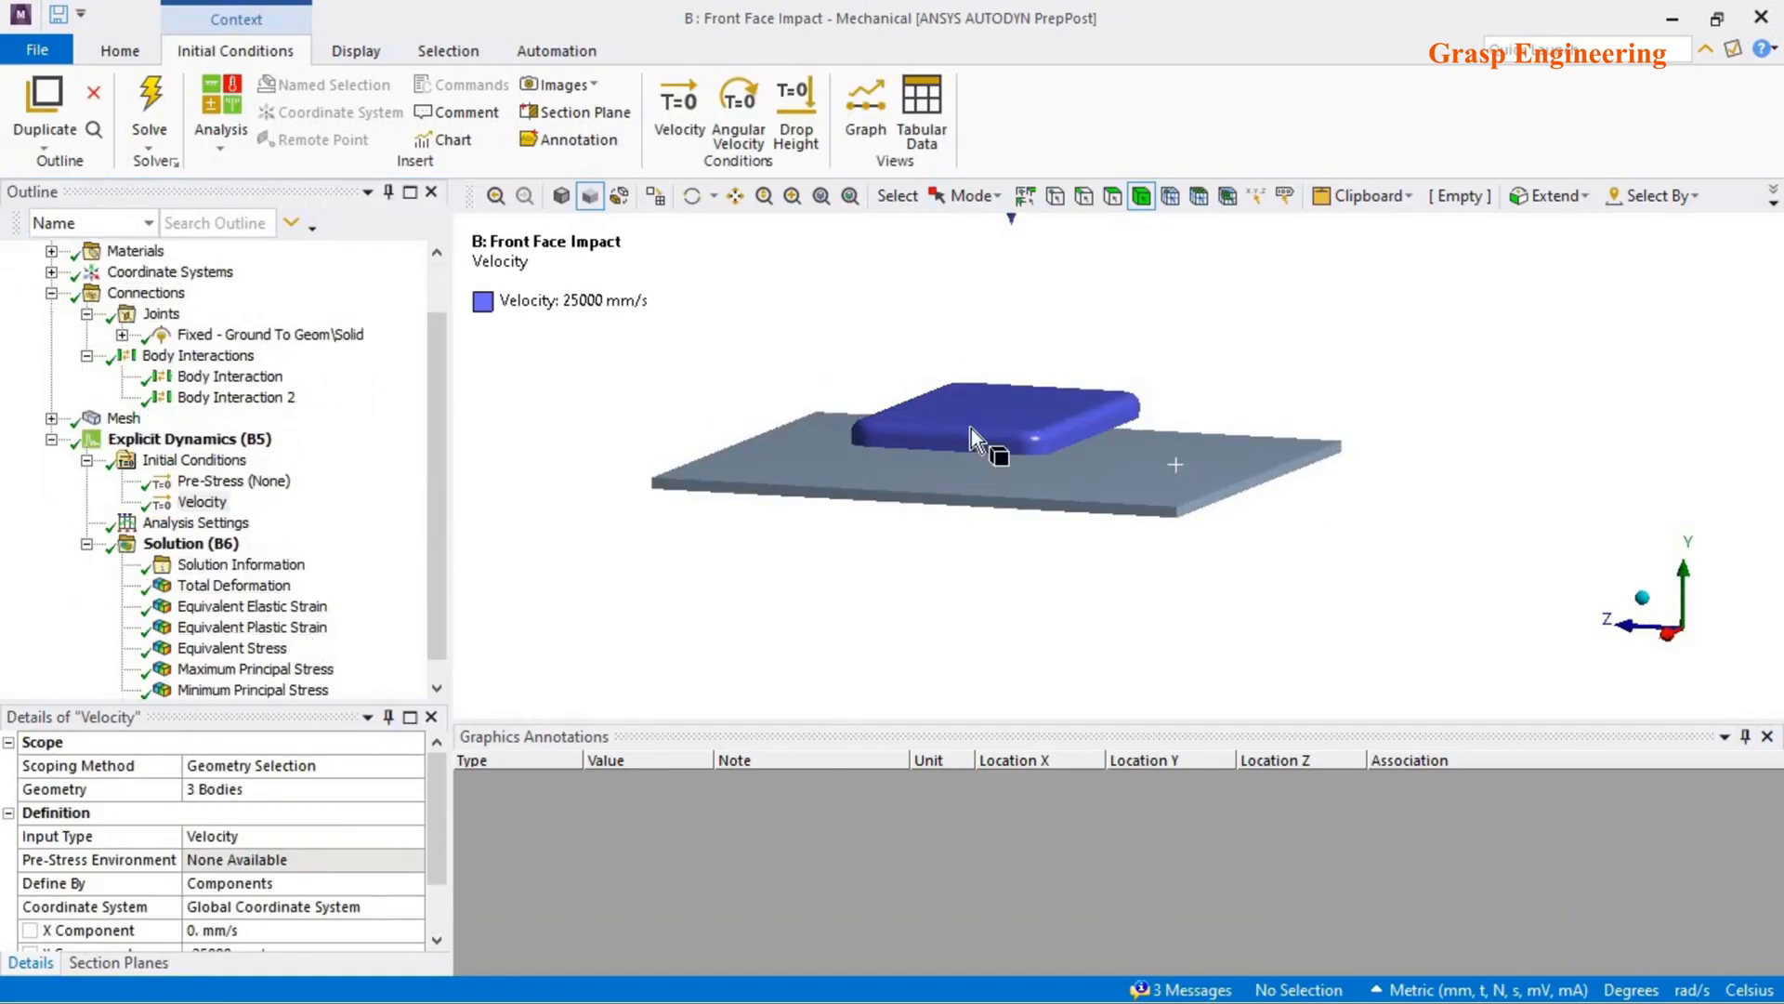
- Switch to the Front Edge model, play its Total Deformation animation and examine the phone's edge striking the floor plate up close
{"action": "key", "text": "alt+Tab"}
{"action": "left_click", "coordinate": [1069, 438]}
{"action": "double_click", "coordinate": [1028, 337]}
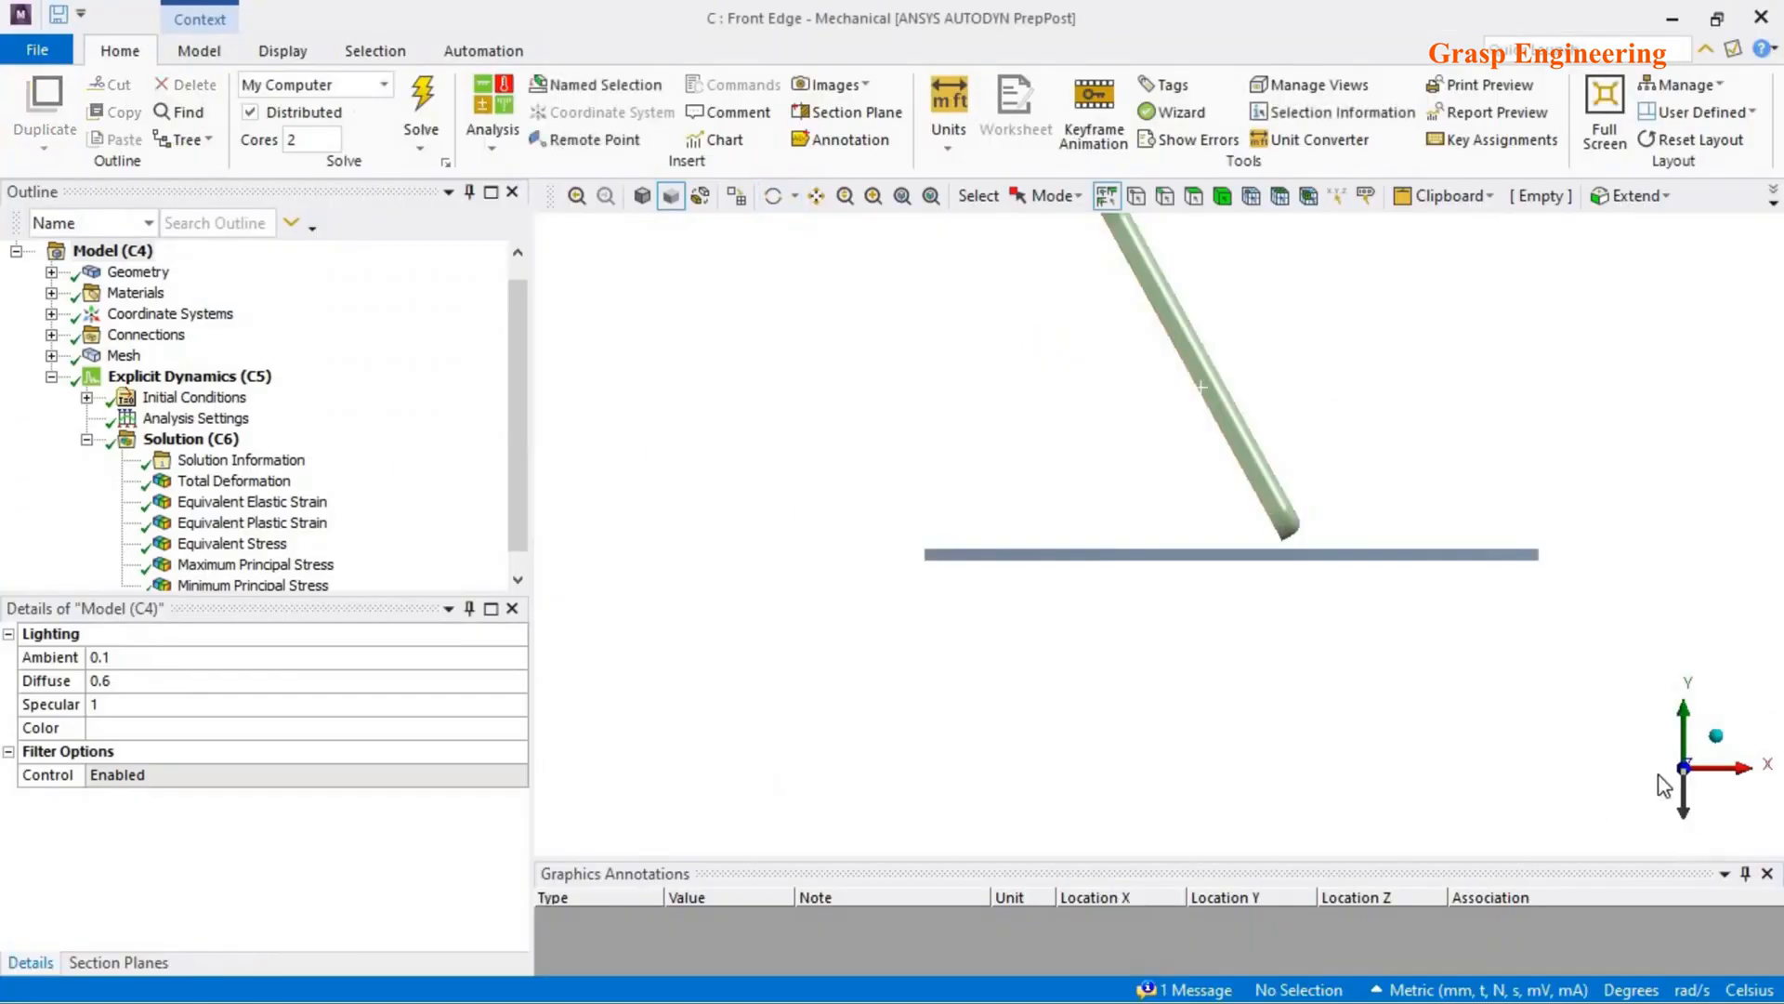
{"action": "left_click", "coordinate": [234, 481]}
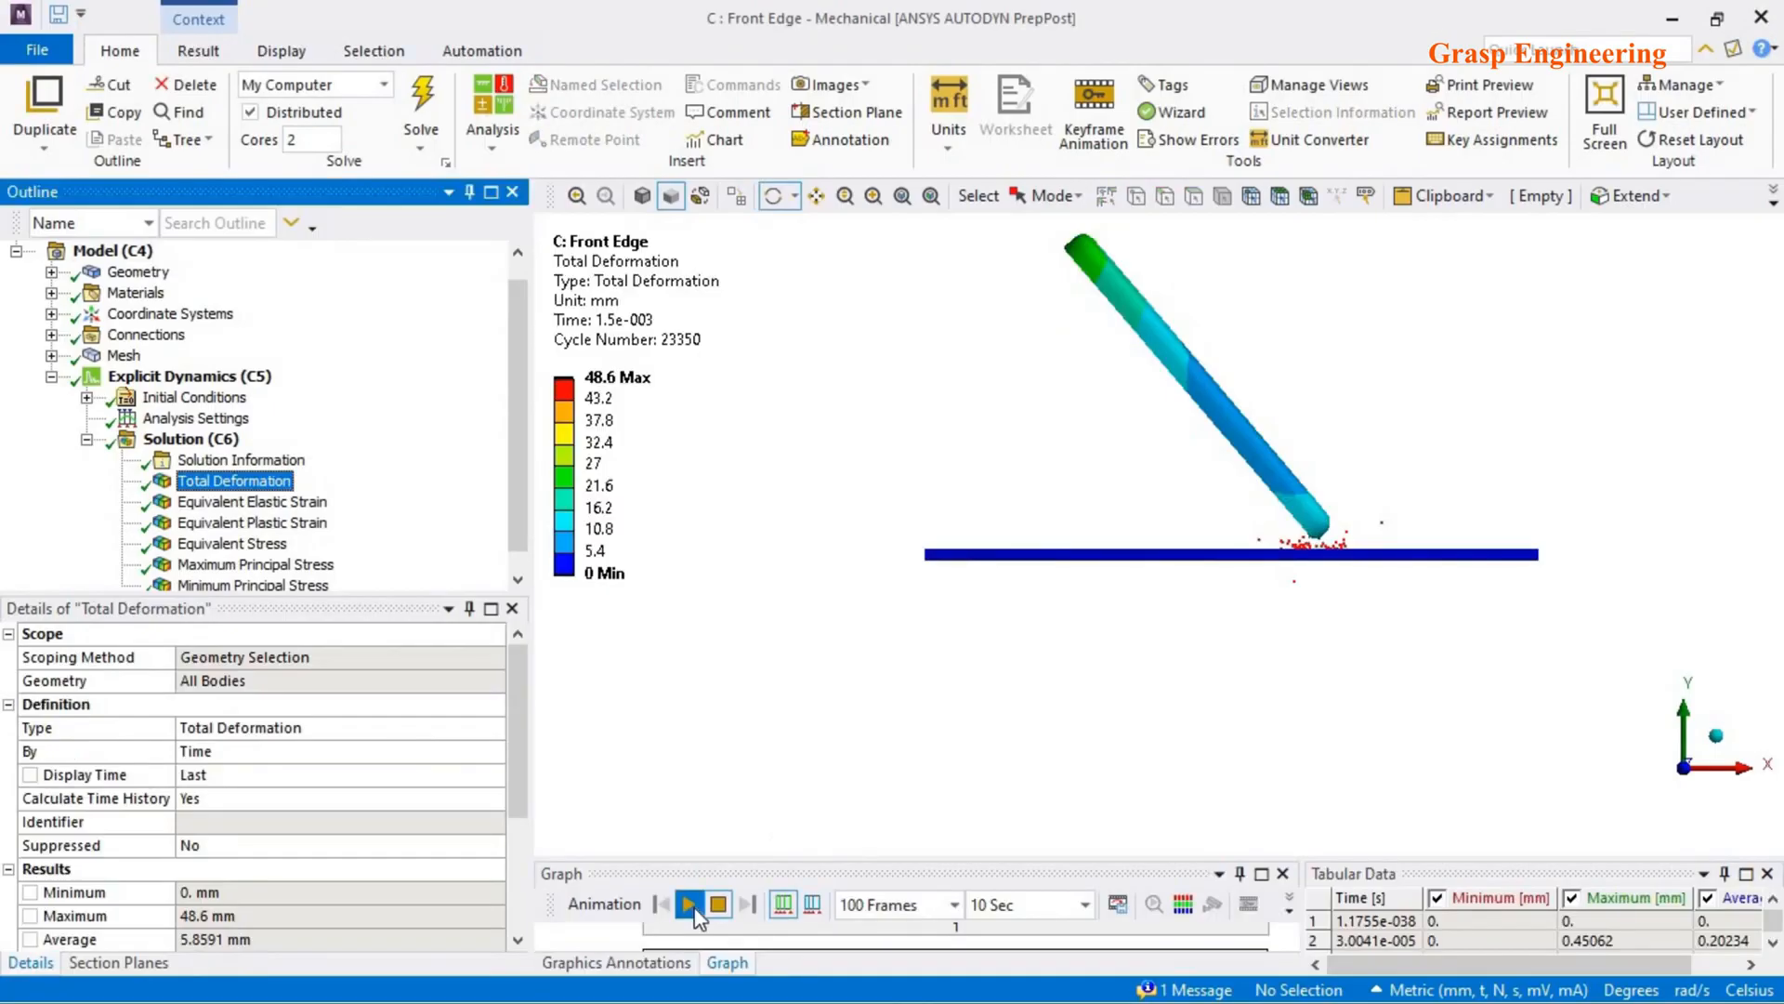
{"action": "left_click", "coordinate": [690, 905]}
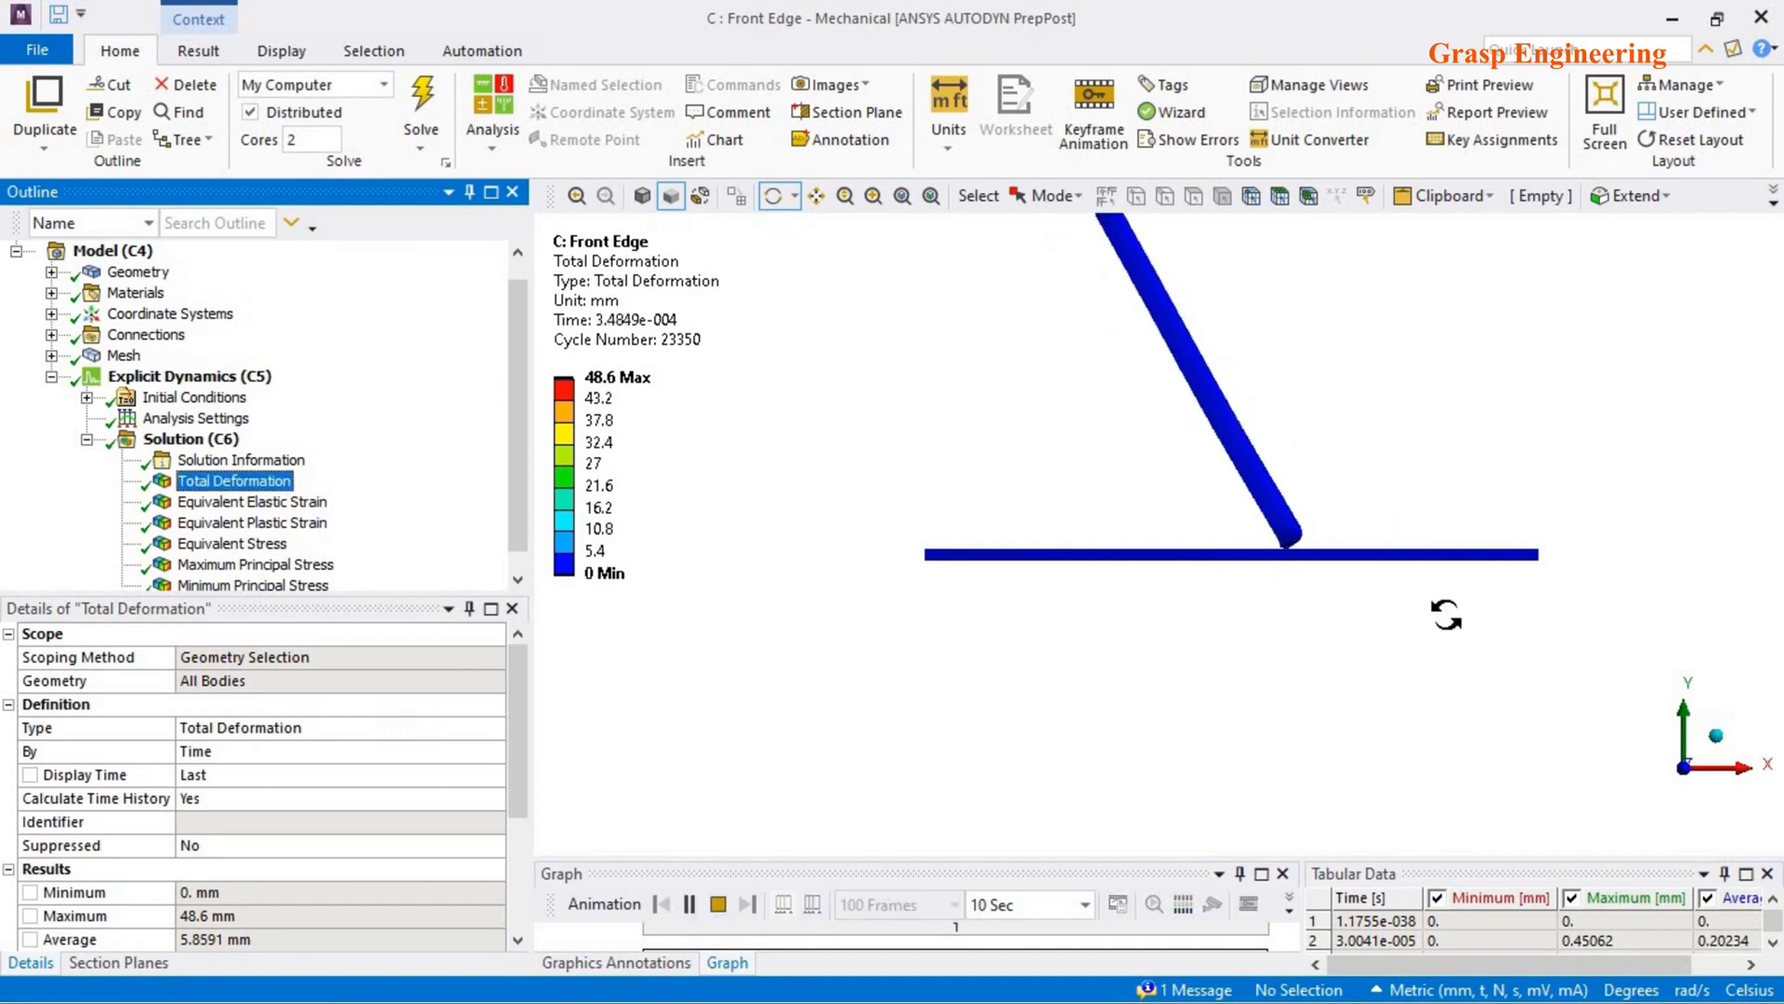
{"action": "scroll", "coordinate": [1502, 626], "scroll_direction": "up", "scroll_amount": 5}
{"action": "middle_click_drag", "start_coordinate": [1502, 625], "coordinate": [1024, 608], "text": "ctrl"}
{"action": "scroll", "coordinate": [1128, 677], "scroll_direction": "up", "scroll_amount": 3}
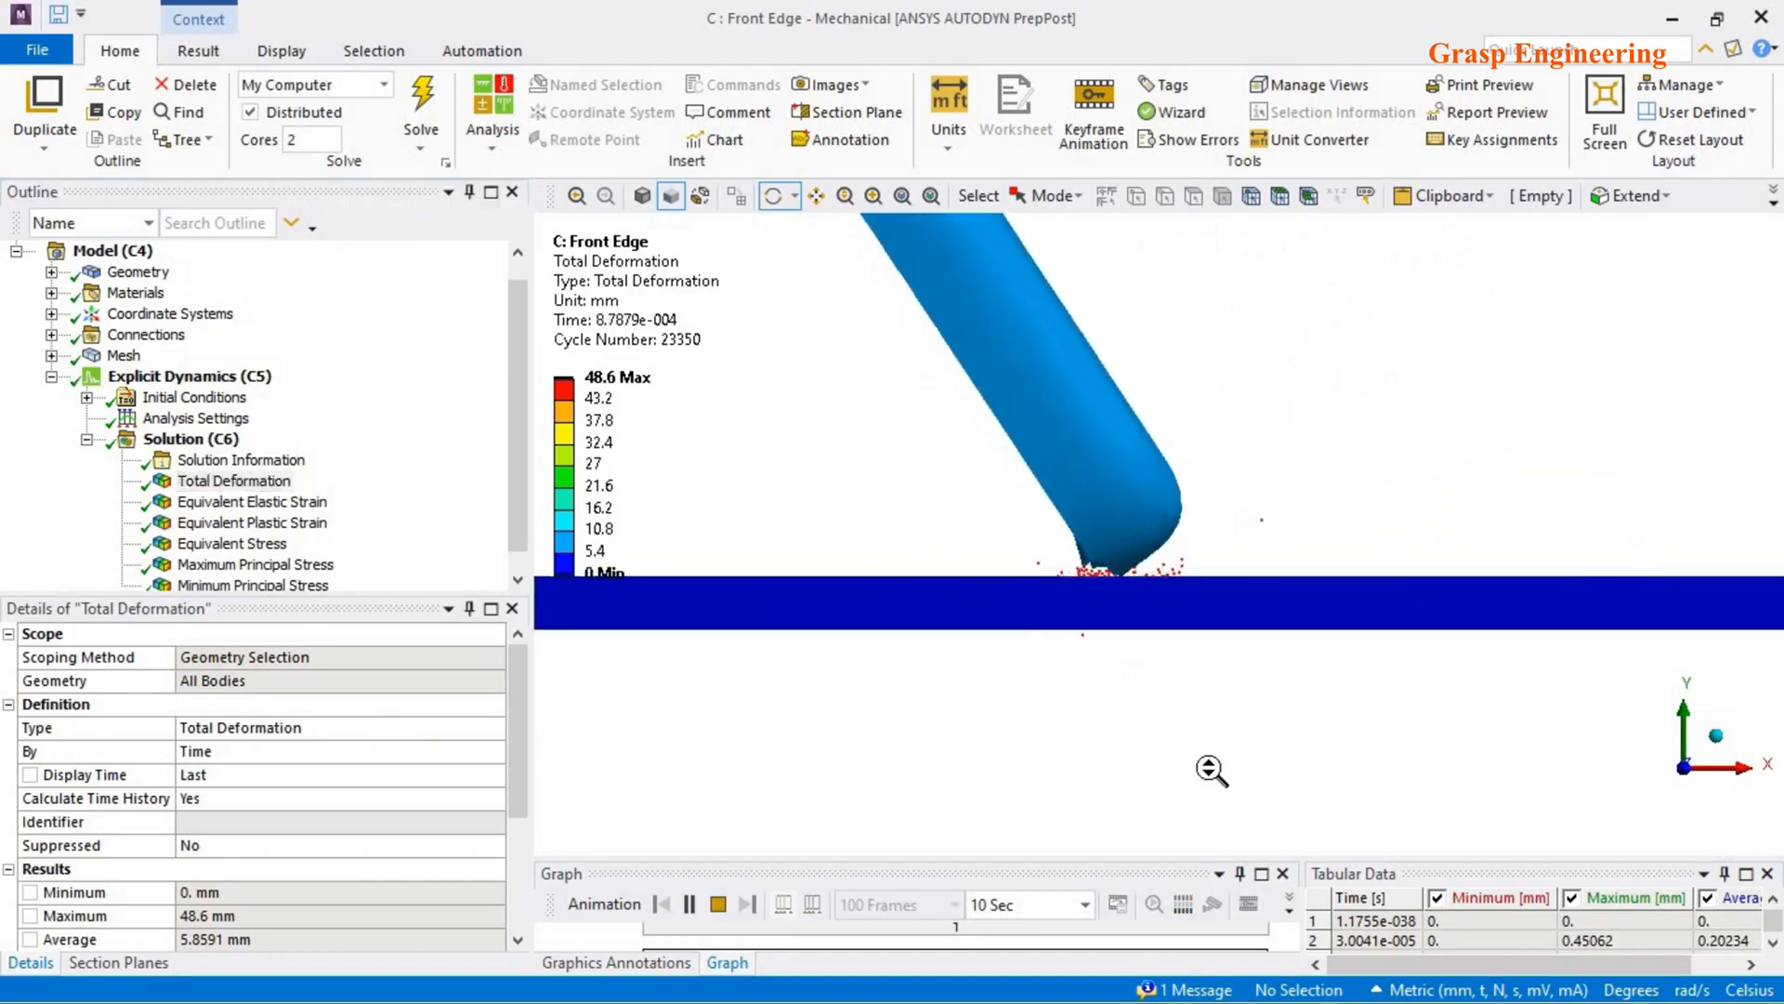
{"action": "scroll", "coordinate": [1103, 697], "scroll_direction": "down", "scroll_amount": 2}
{"action": "middle_click_drag", "start_coordinate": [1124, 692], "coordinate": [1128, 695]}
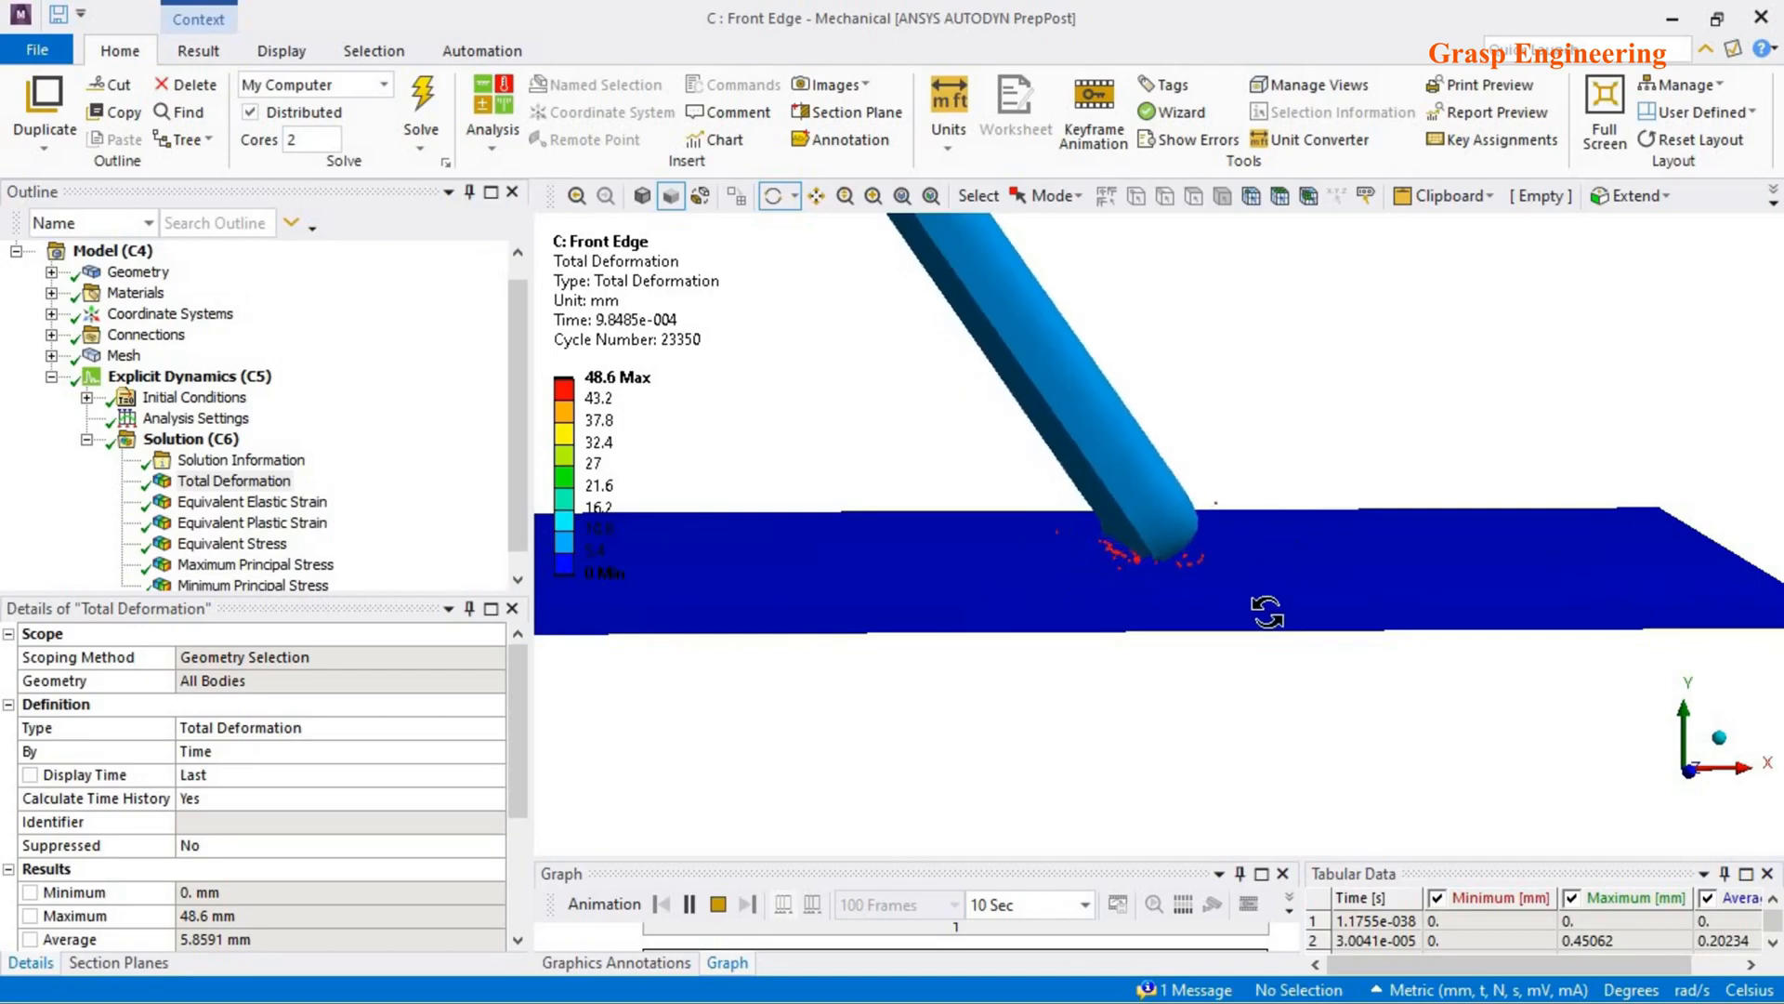
- Set the Total Deformation animation duration to 2 Sec (Auto) and view the whole phone drop at an angle
{"action": "left_click", "coordinate": [1086, 904]}
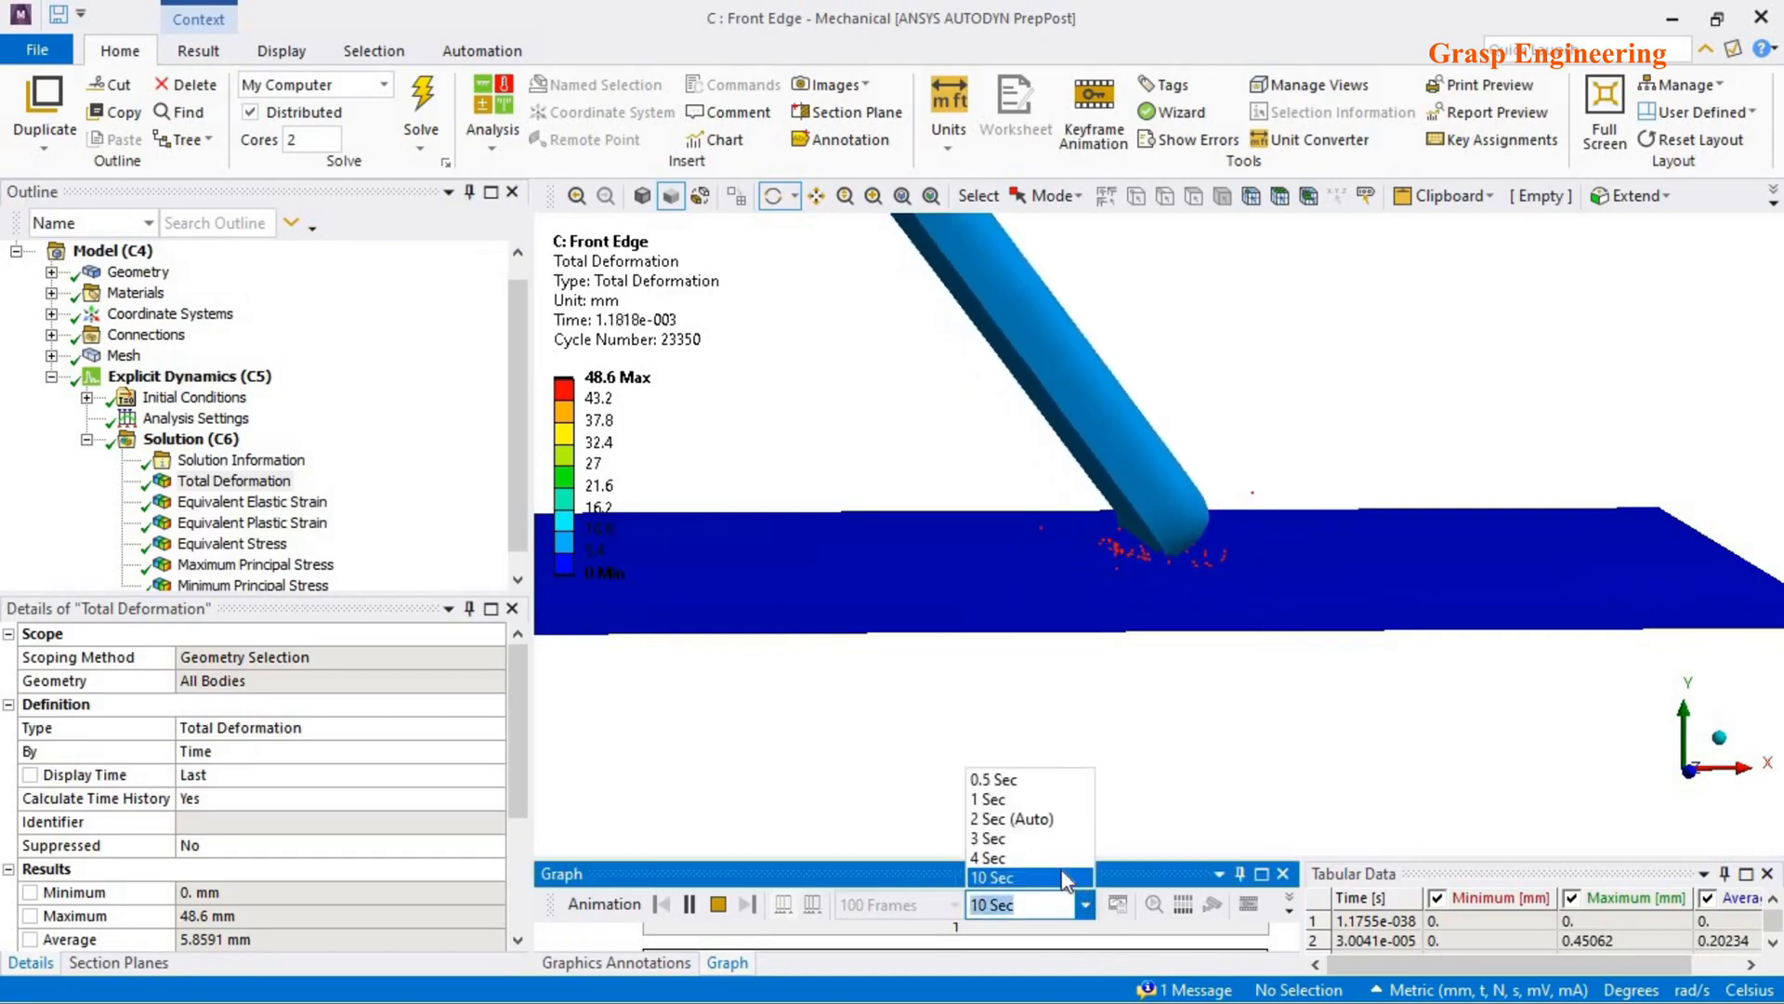
{"action": "left_click", "coordinate": [1015, 820]}
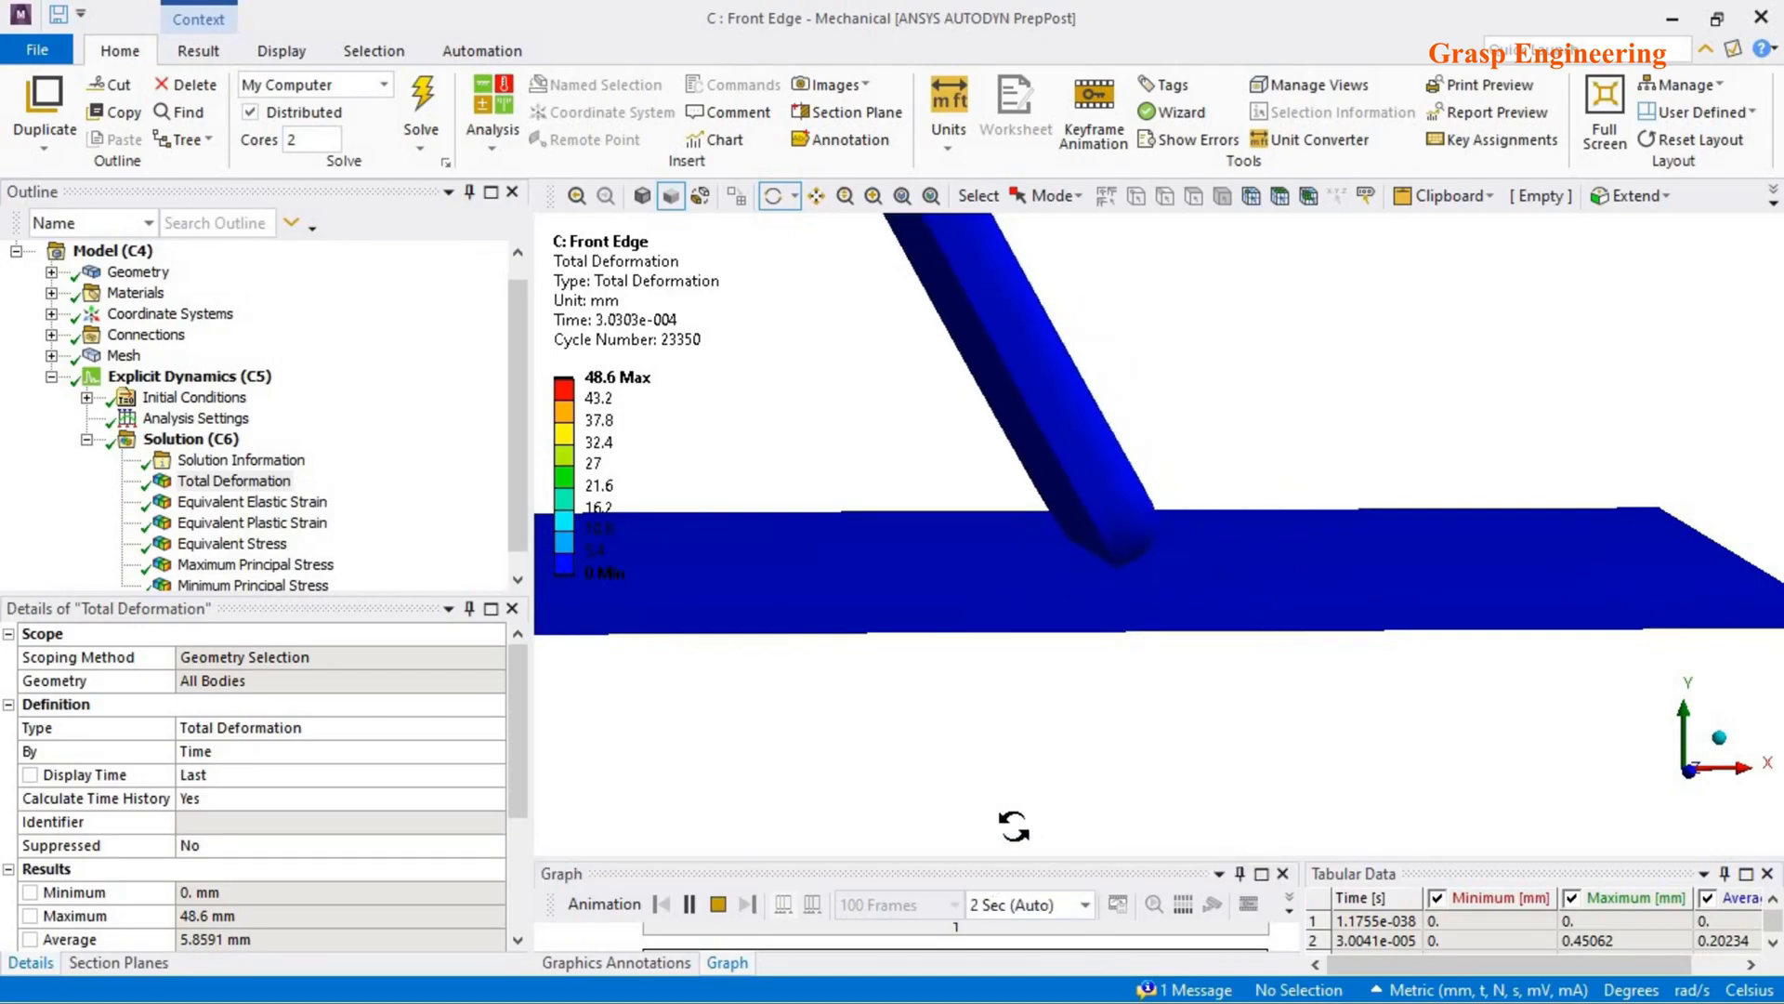
{"action": "left_click", "coordinate": [1698, 791]}
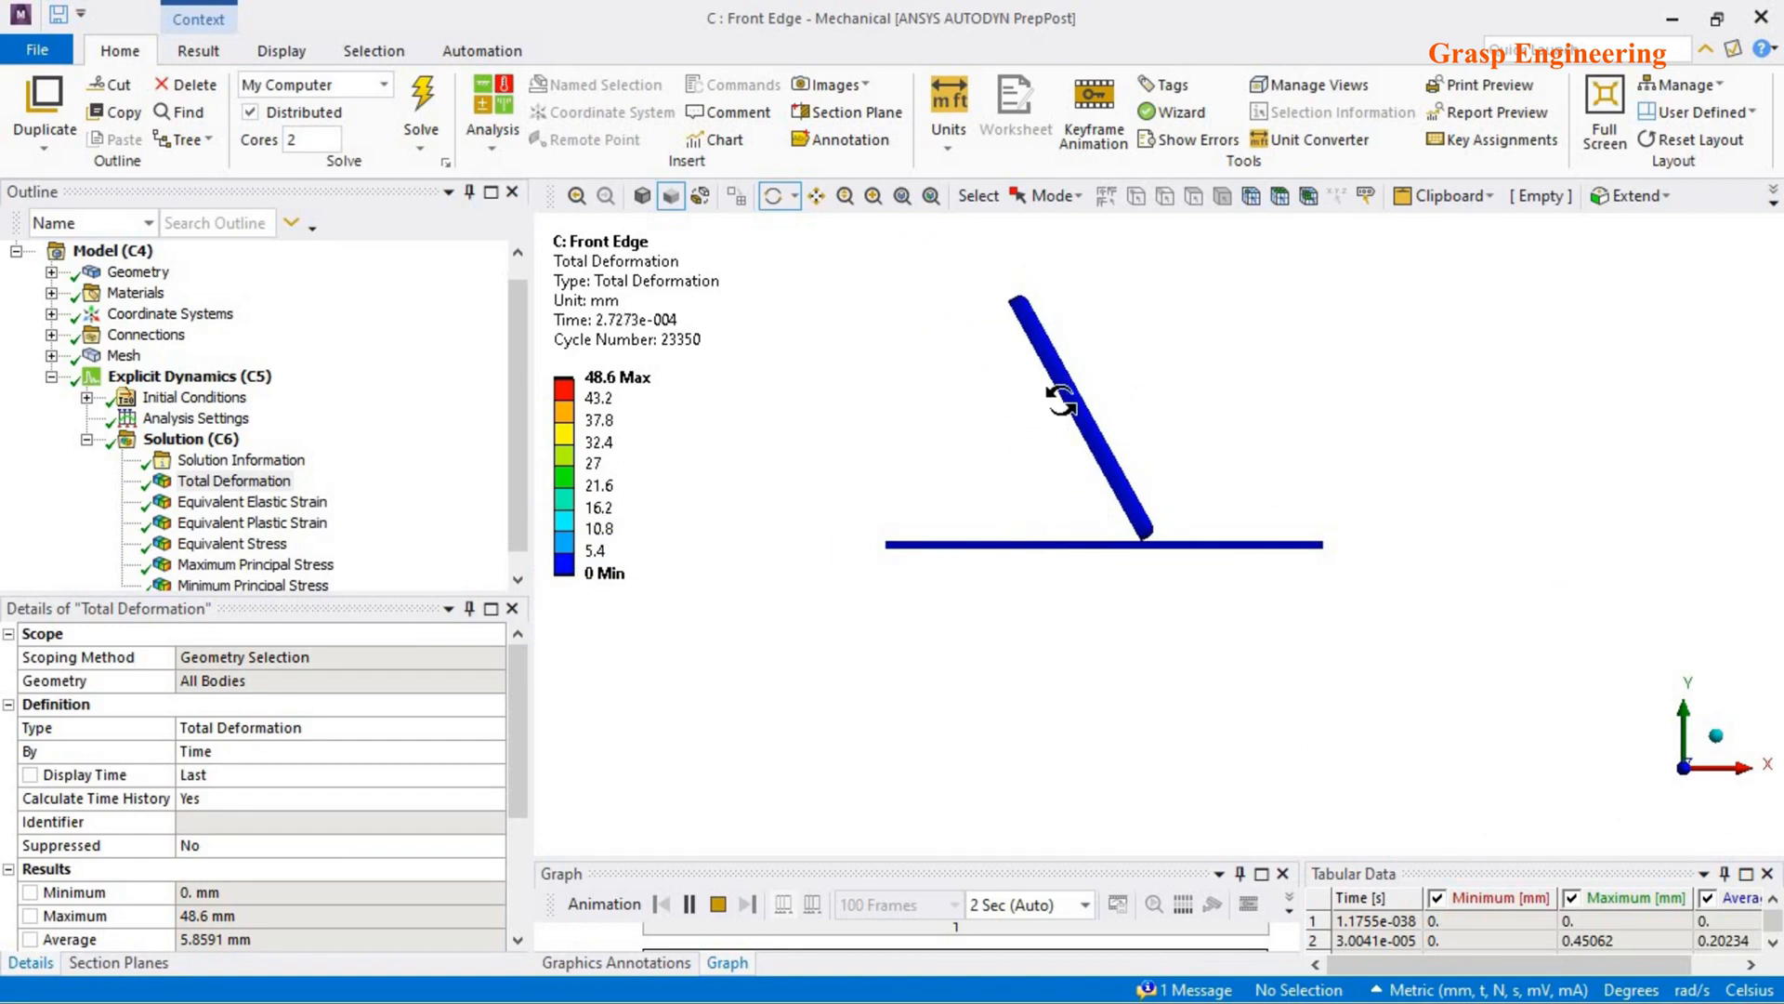
{"action": "left_click_drag", "start_coordinate": [1072, 634], "coordinate": [1038, 708]}
{"action": "left_click_drag", "start_coordinate": [1135, 641], "coordinate": [1177, 681]}
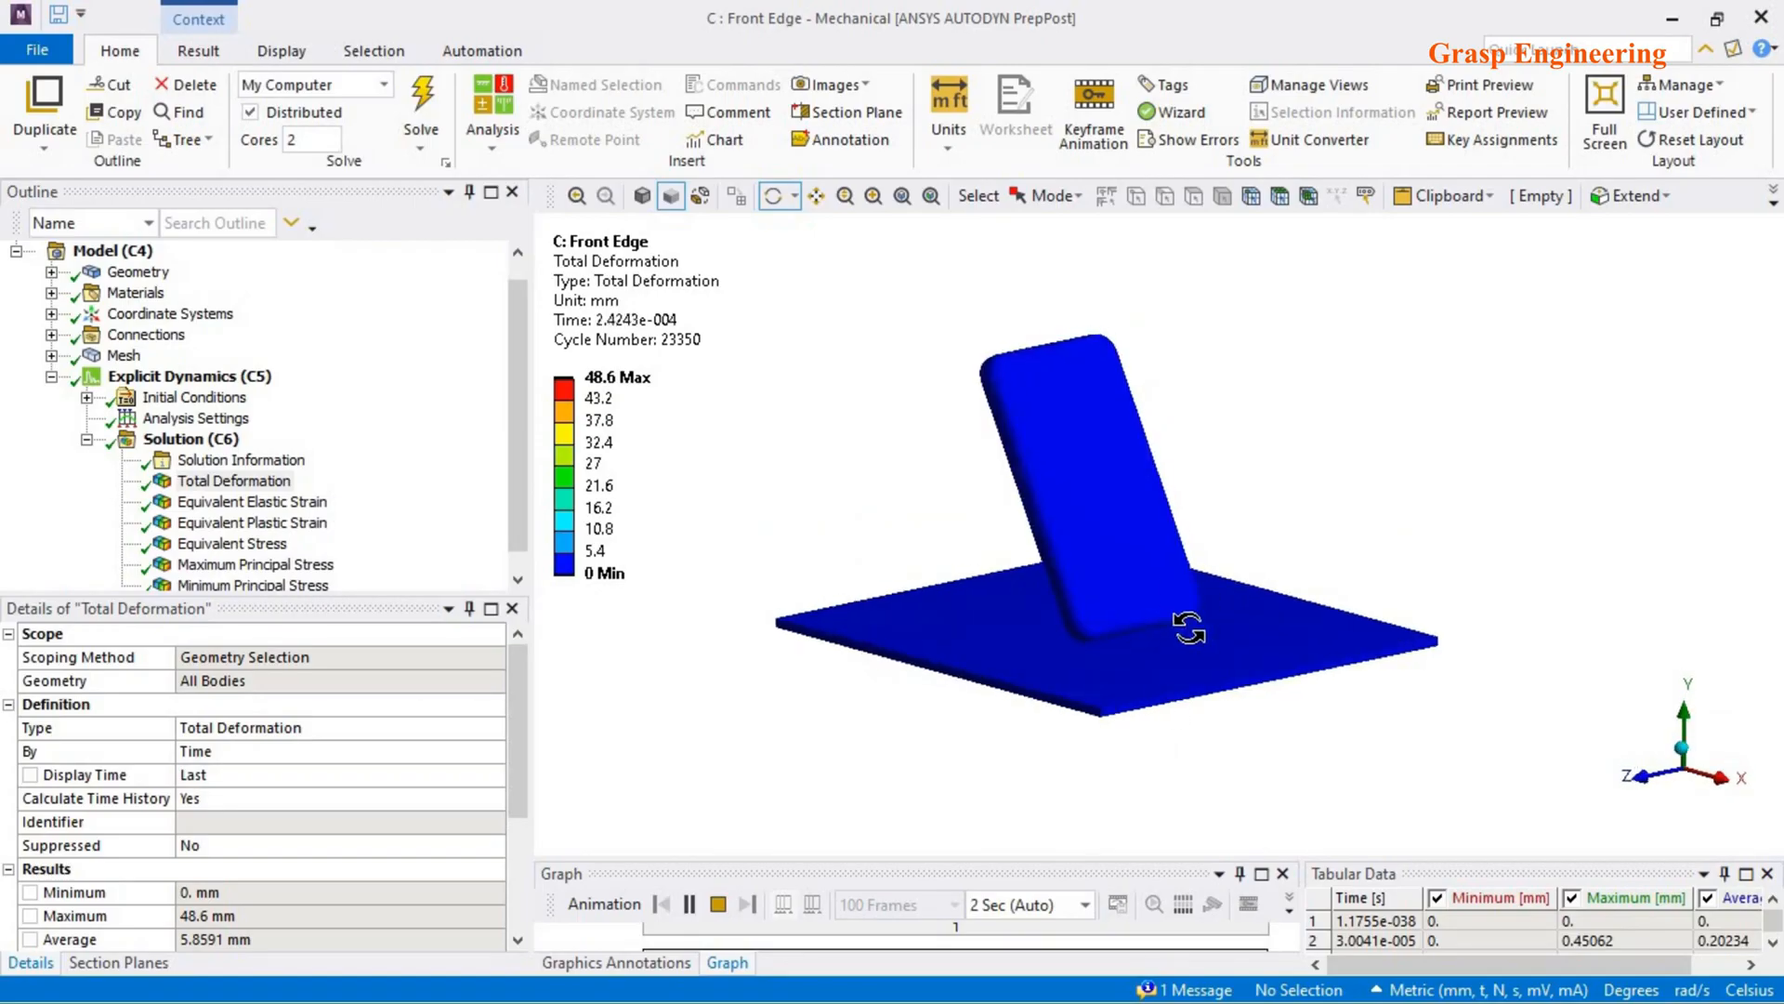
{"action": "scroll", "coordinate": [1168, 747], "scroll_direction": "up", "scroll_amount": 3}
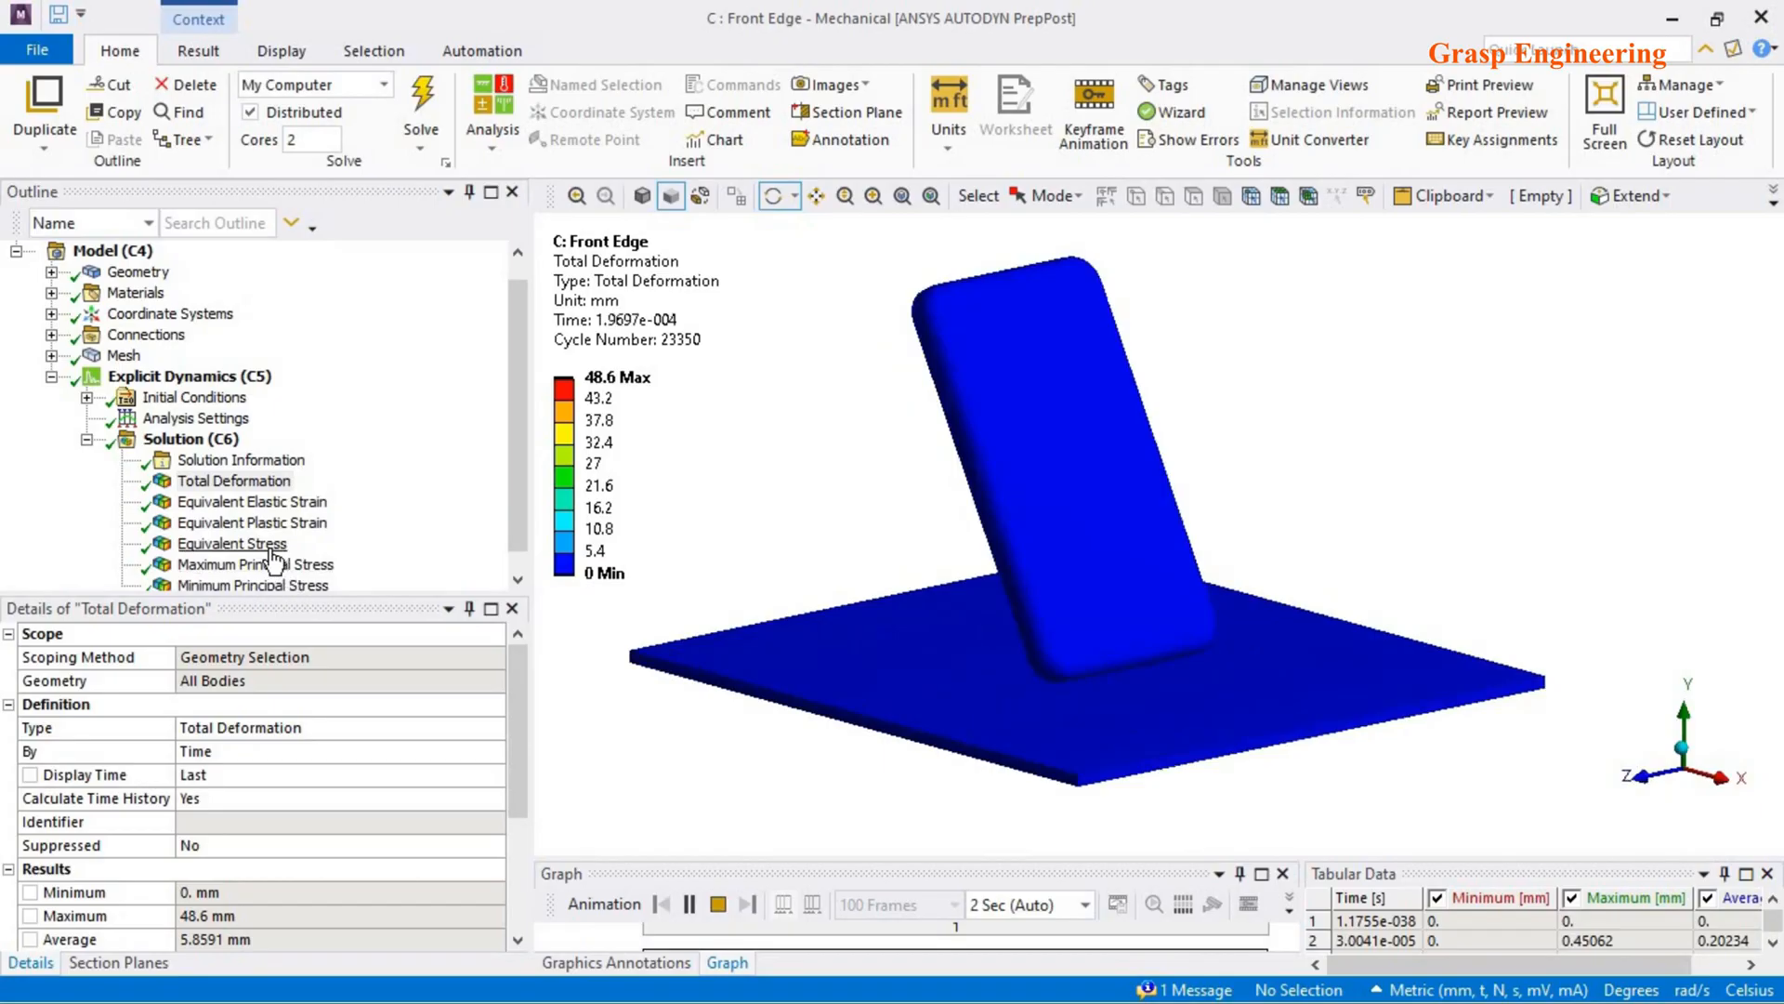
- Review the Equivalent Stress, Maximum Principal Stress and Minimum Principal Stress results of the Front Edge impact from several angles
{"action": "left_click", "coordinate": [232, 543]}
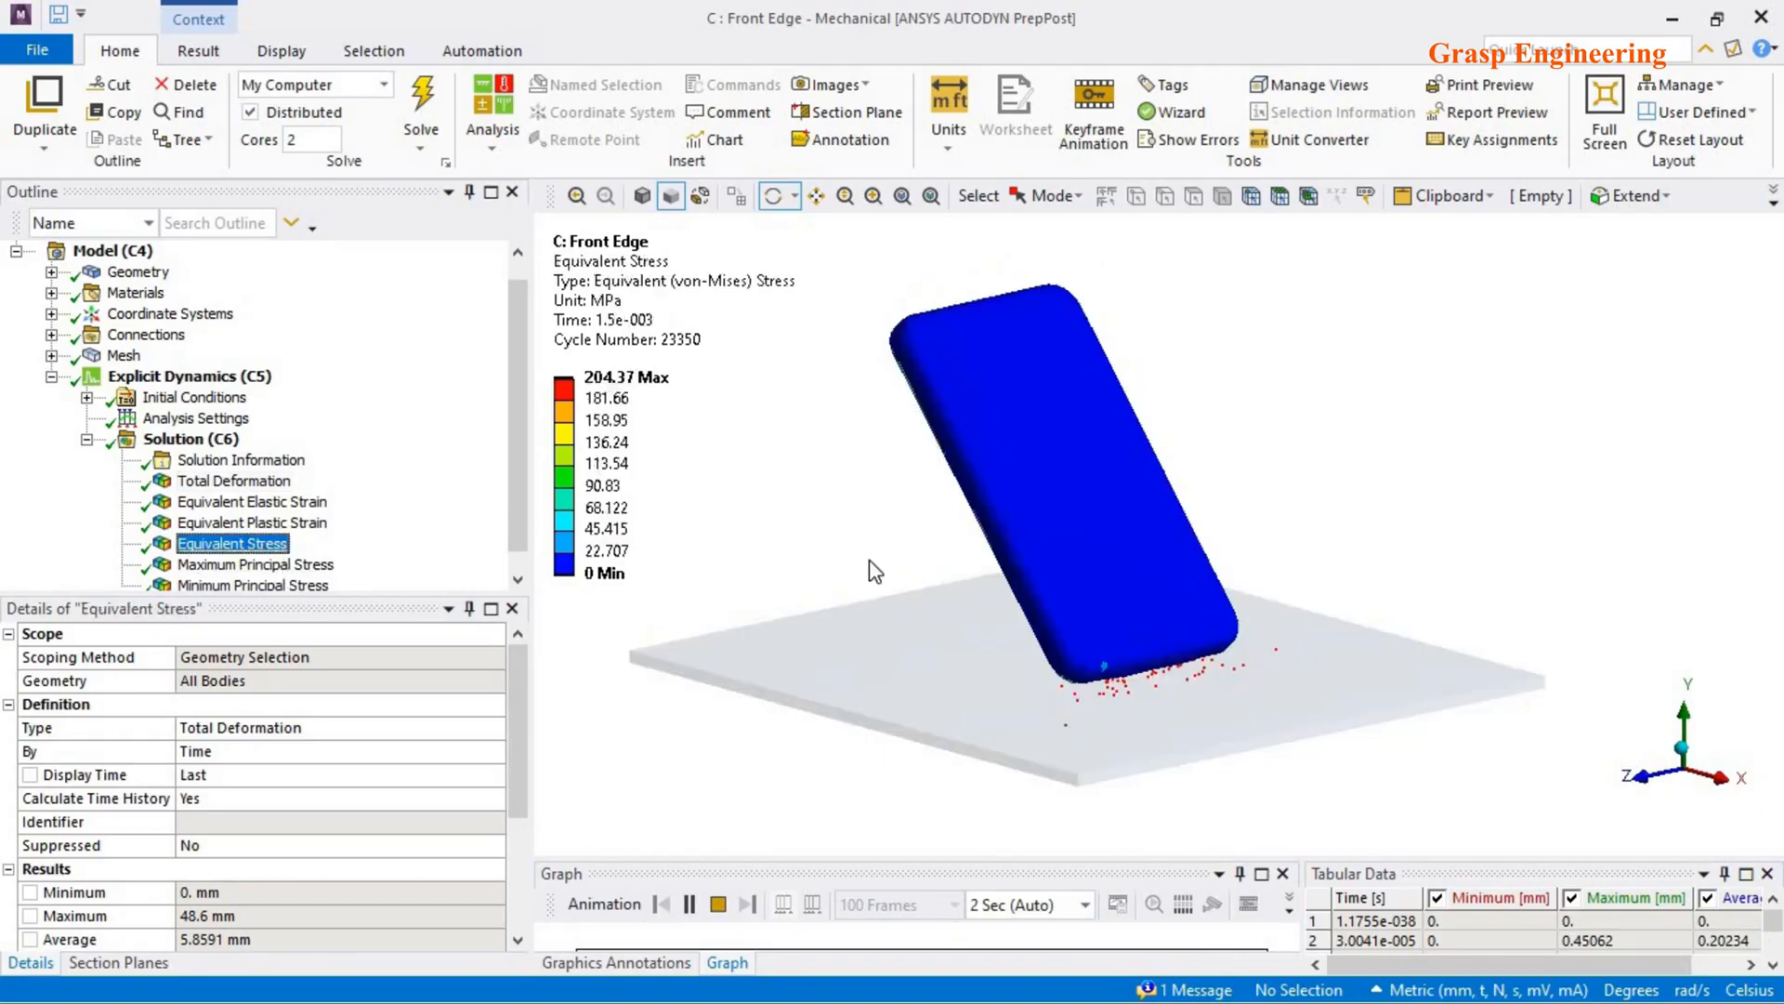
{"action": "left_click_drag", "start_coordinate": [1374, 637], "coordinate": [1068, 368]}
{"action": "left_click", "coordinate": [279, 566]}
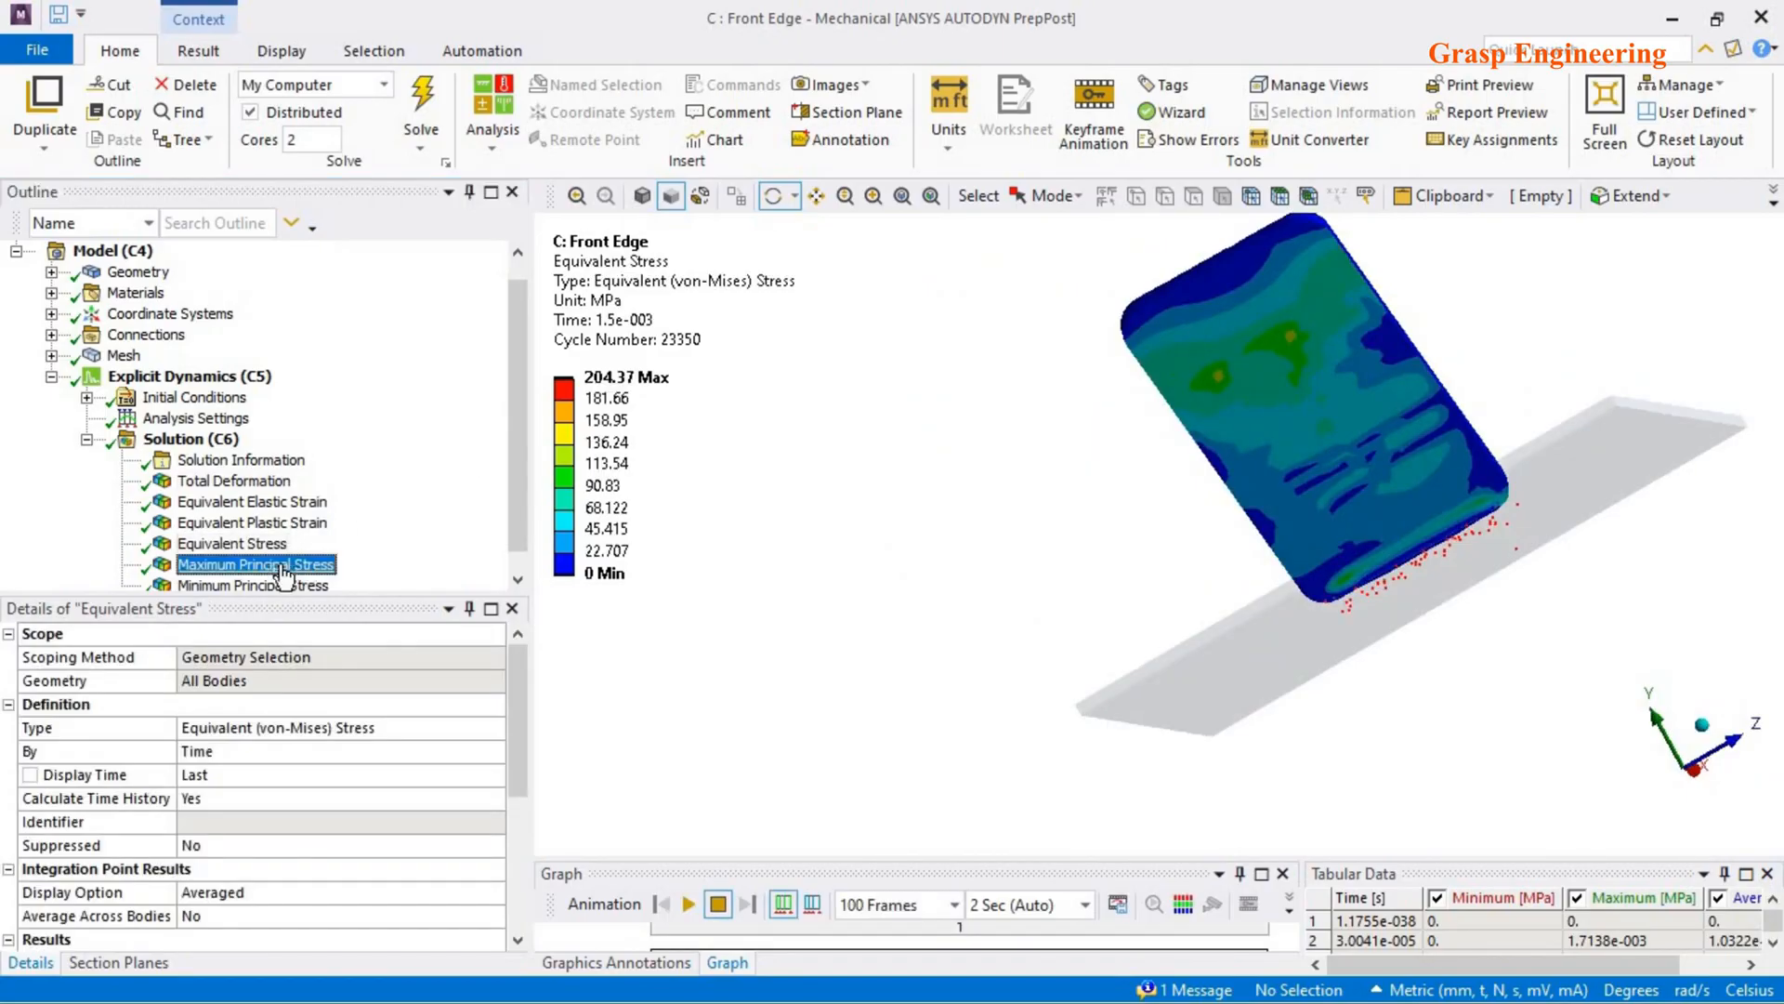
{"action": "left_click_drag", "start_coordinate": [1255, 446], "coordinate": [394, 576]}
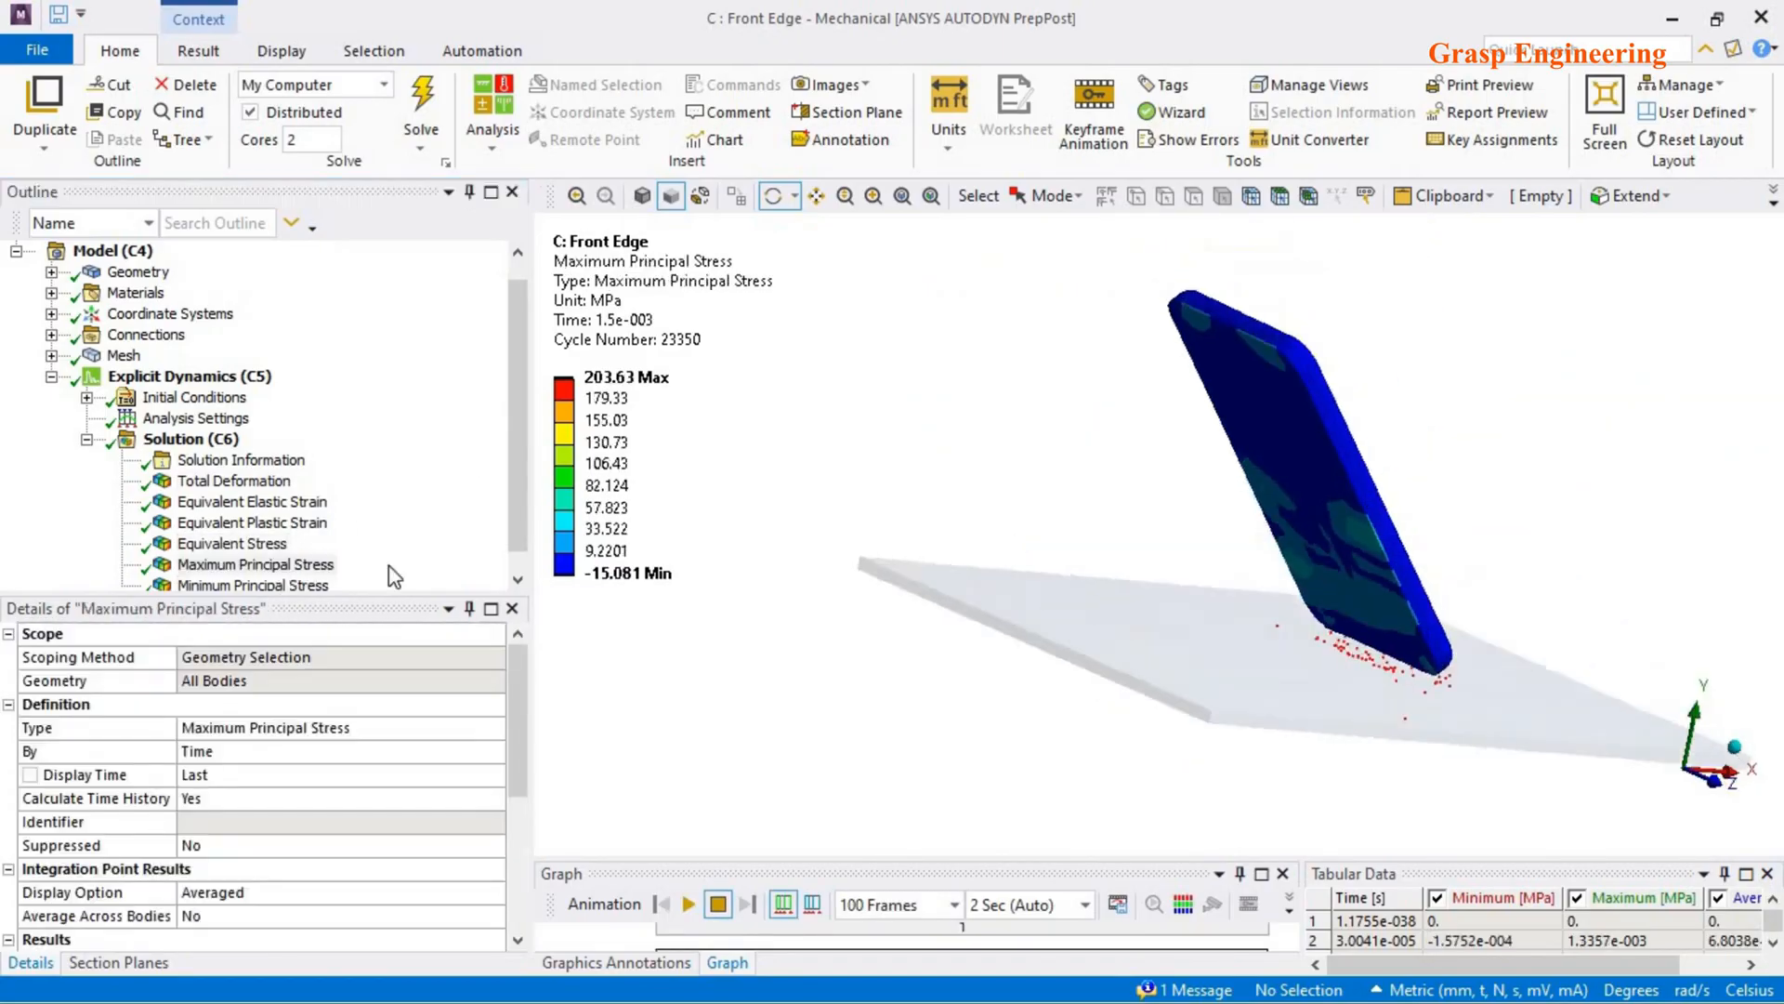
{"action": "left_click", "coordinate": [276, 587]}
{"action": "left_click_drag", "start_coordinate": [1288, 602], "coordinate": [1236, 587]}
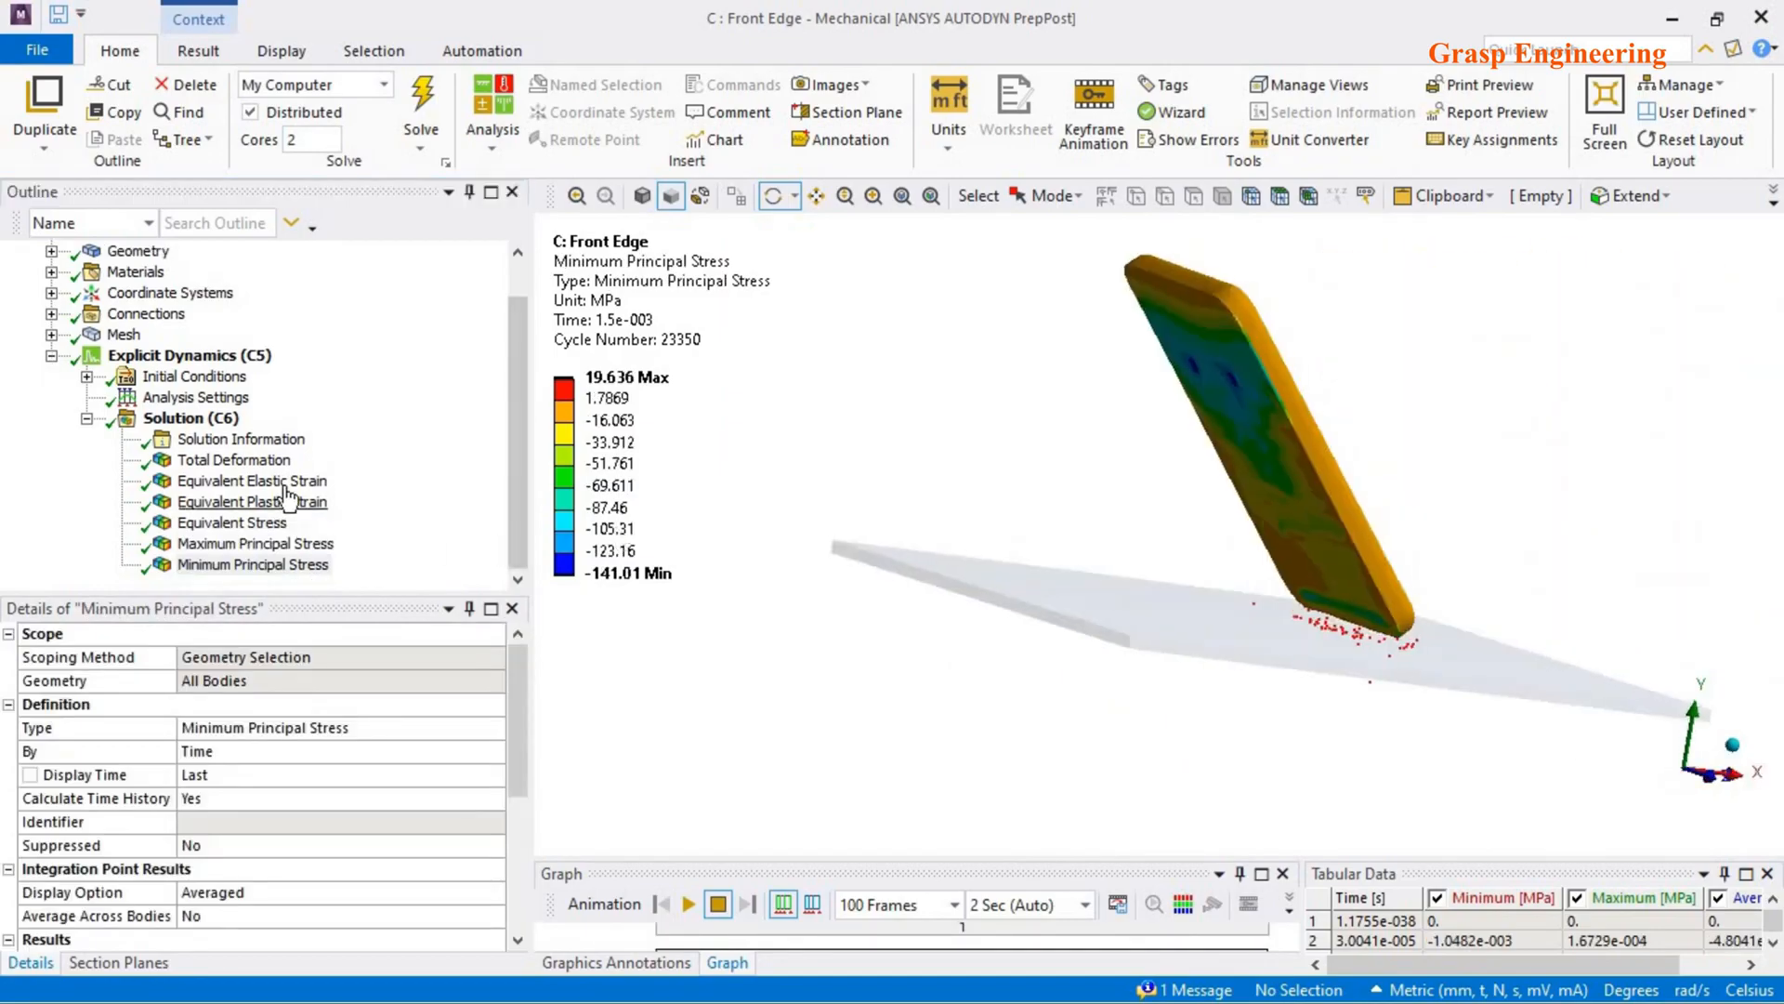
- Display the Equivalent Elastic Strain and Equivalent Plastic Strain results and examine the crushed edge of the phone up close
{"action": "left_click", "coordinate": [251, 480]}
{"action": "left_click_drag", "start_coordinate": [985, 544], "coordinate": [1028, 572]}
{"action": "scroll", "coordinate": [1441, 649], "scroll_direction": "up", "scroll_amount": 4}
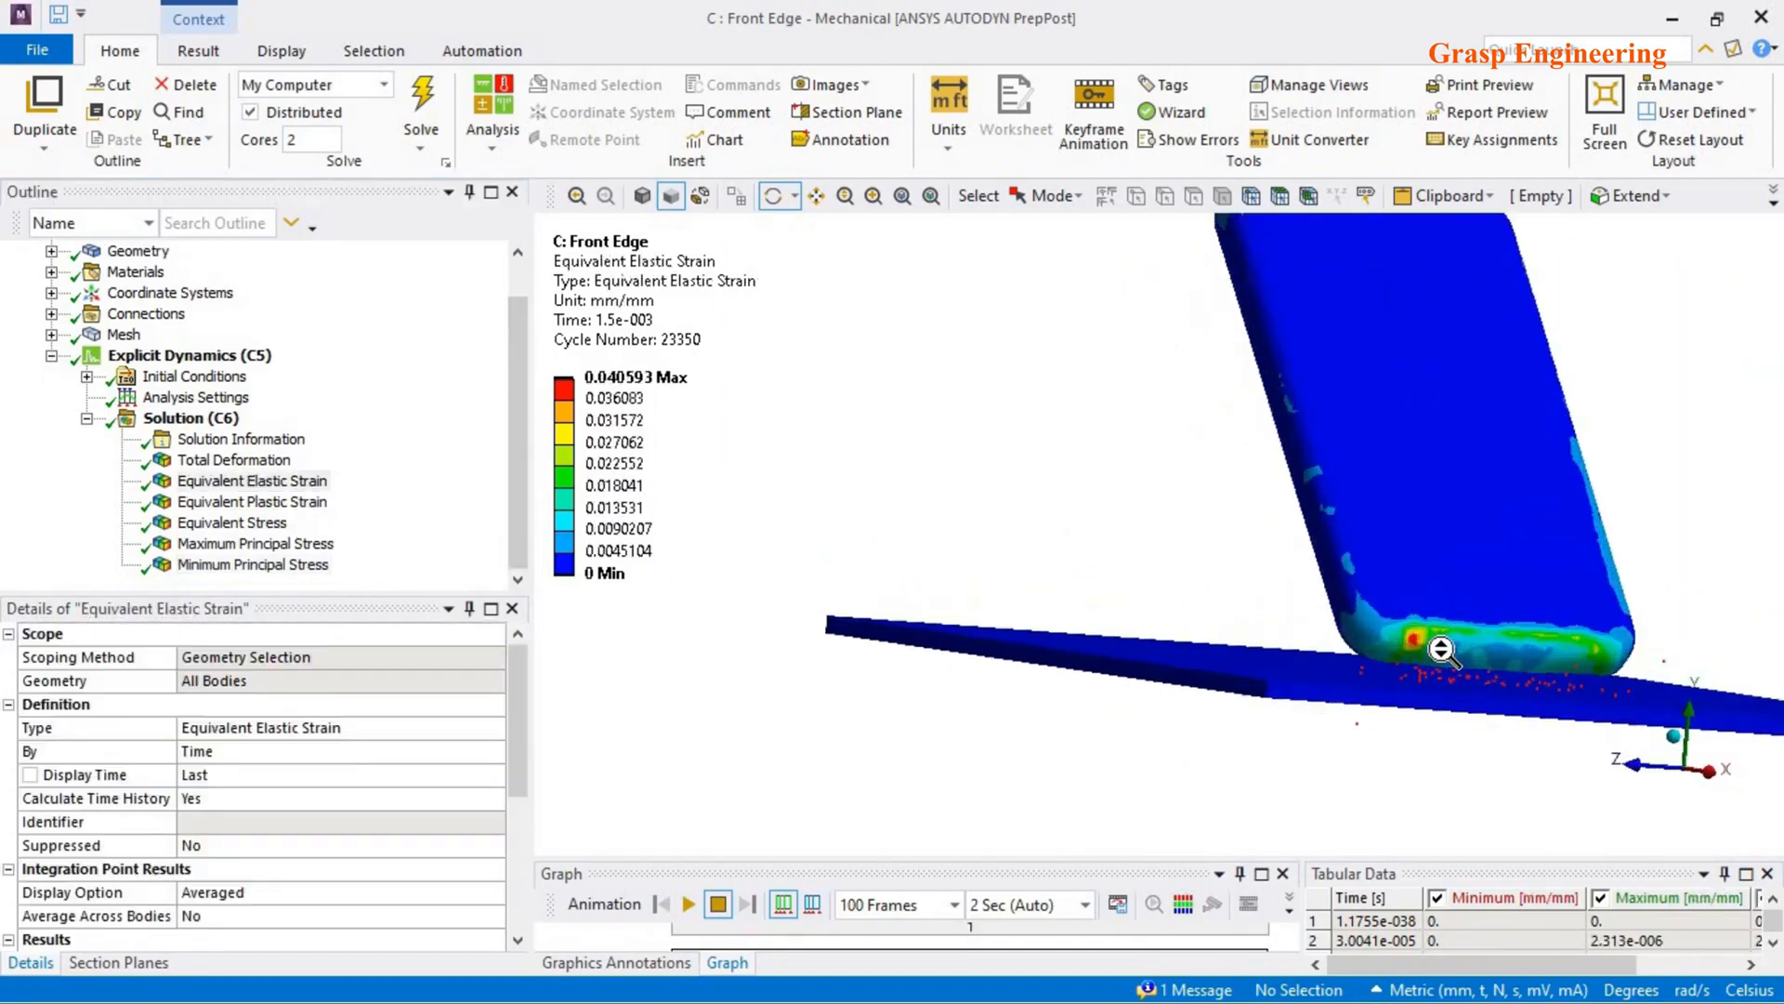
{"action": "left_click", "coordinate": [236, 502]}
{"action": "left_click_drag", "start_coordinate": [1614, 678], "coordinate": [1691, 674]}
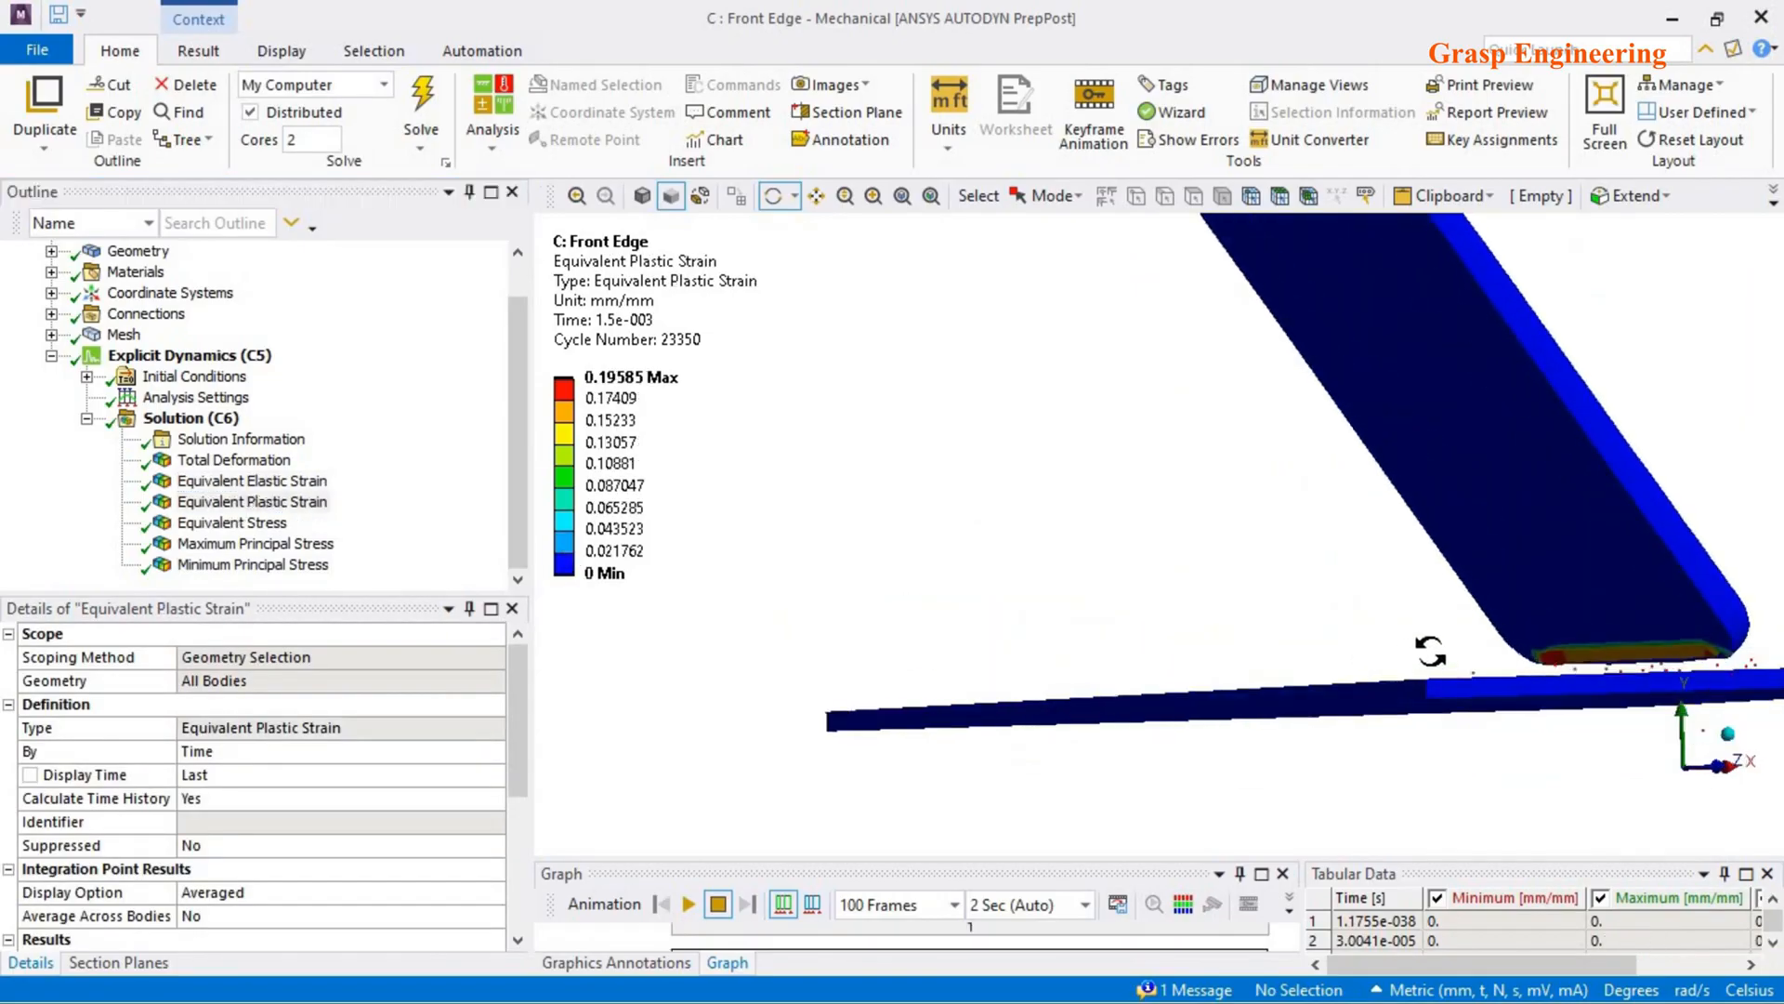
{"action": "middle_click_drag", "start_coordinate": [1432, 651], "coordinate": [1243, 548], "text": "ctrl"}
{"action": "scroll", "coordinate": [1363, 597], "scroll_direction": "up", "scroll_amount": 5}
{"action": "middle_click_drag", "start_coordinate": [1640, 569], "coordinate": [1241, 555], "text": "ctrl"}
{"action": "left_click_drag", "start_coordinate": [1240, 556], "coordinate": [1185, 621]}
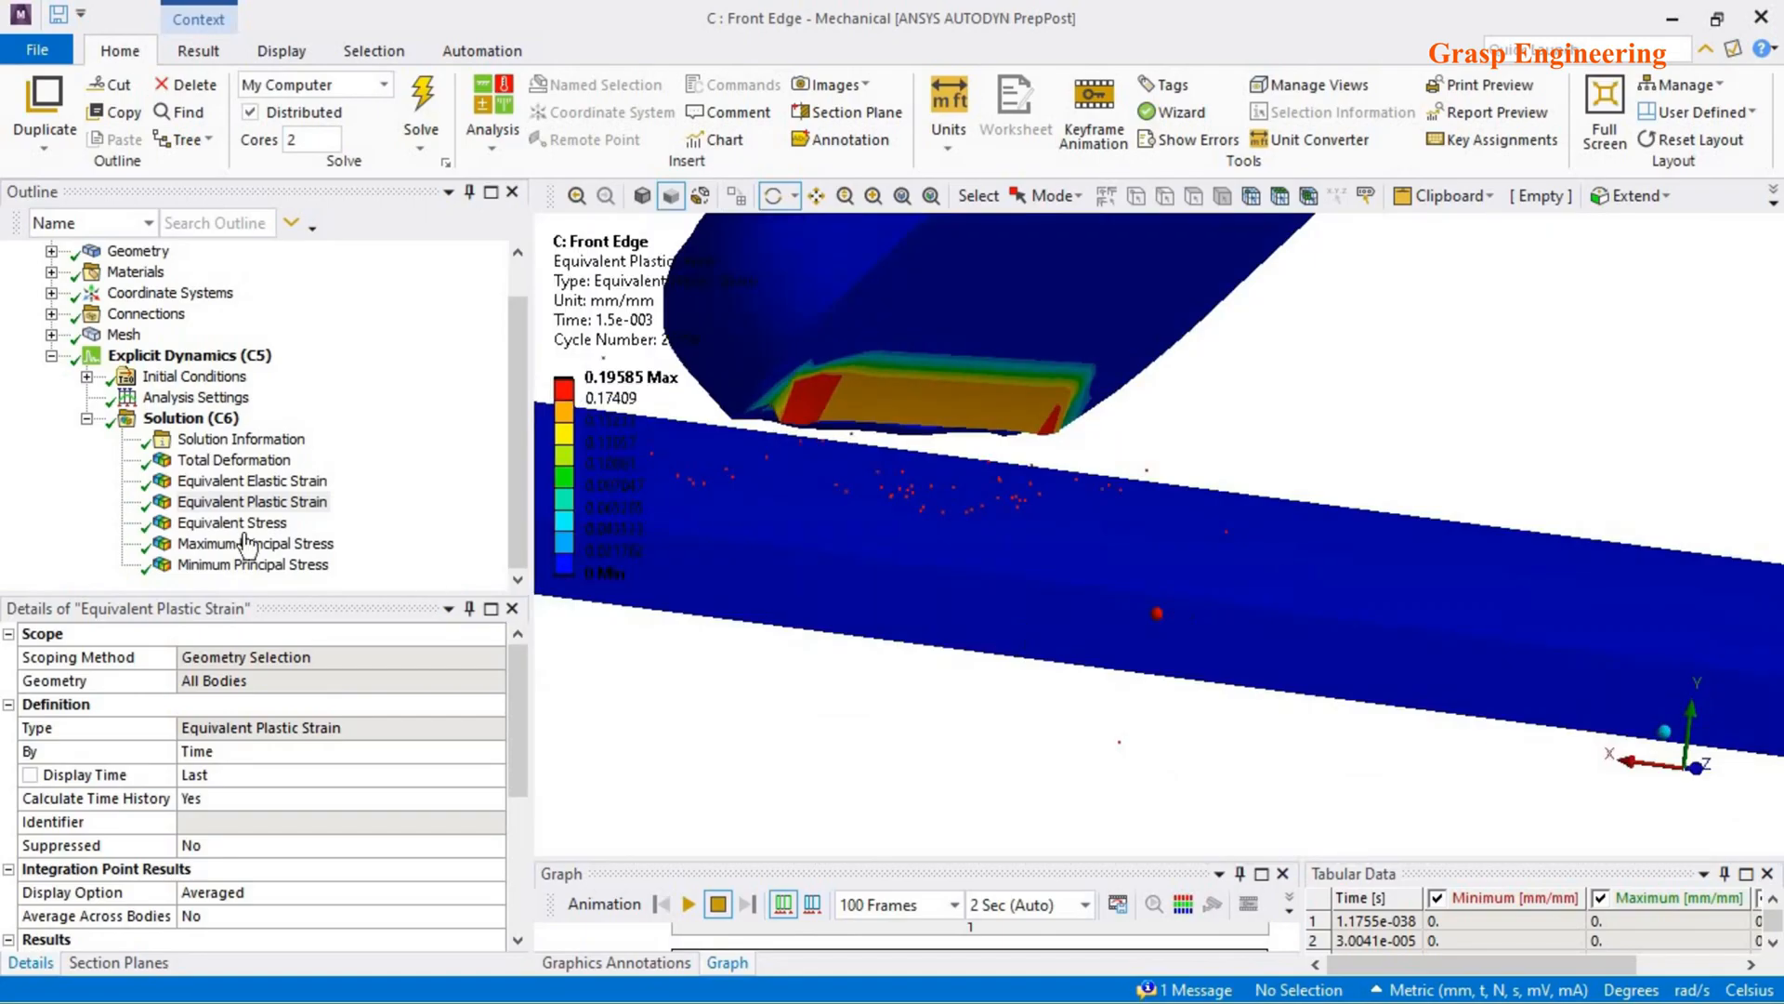
- Hide the floor plate body and inspect the Equivalent Plastic Strain on the underside of the phone's impacted edge
{"action": "left_click", "coordinate": [191, 417]}
{"action": "left_click", "coordinate": [860, 526]}
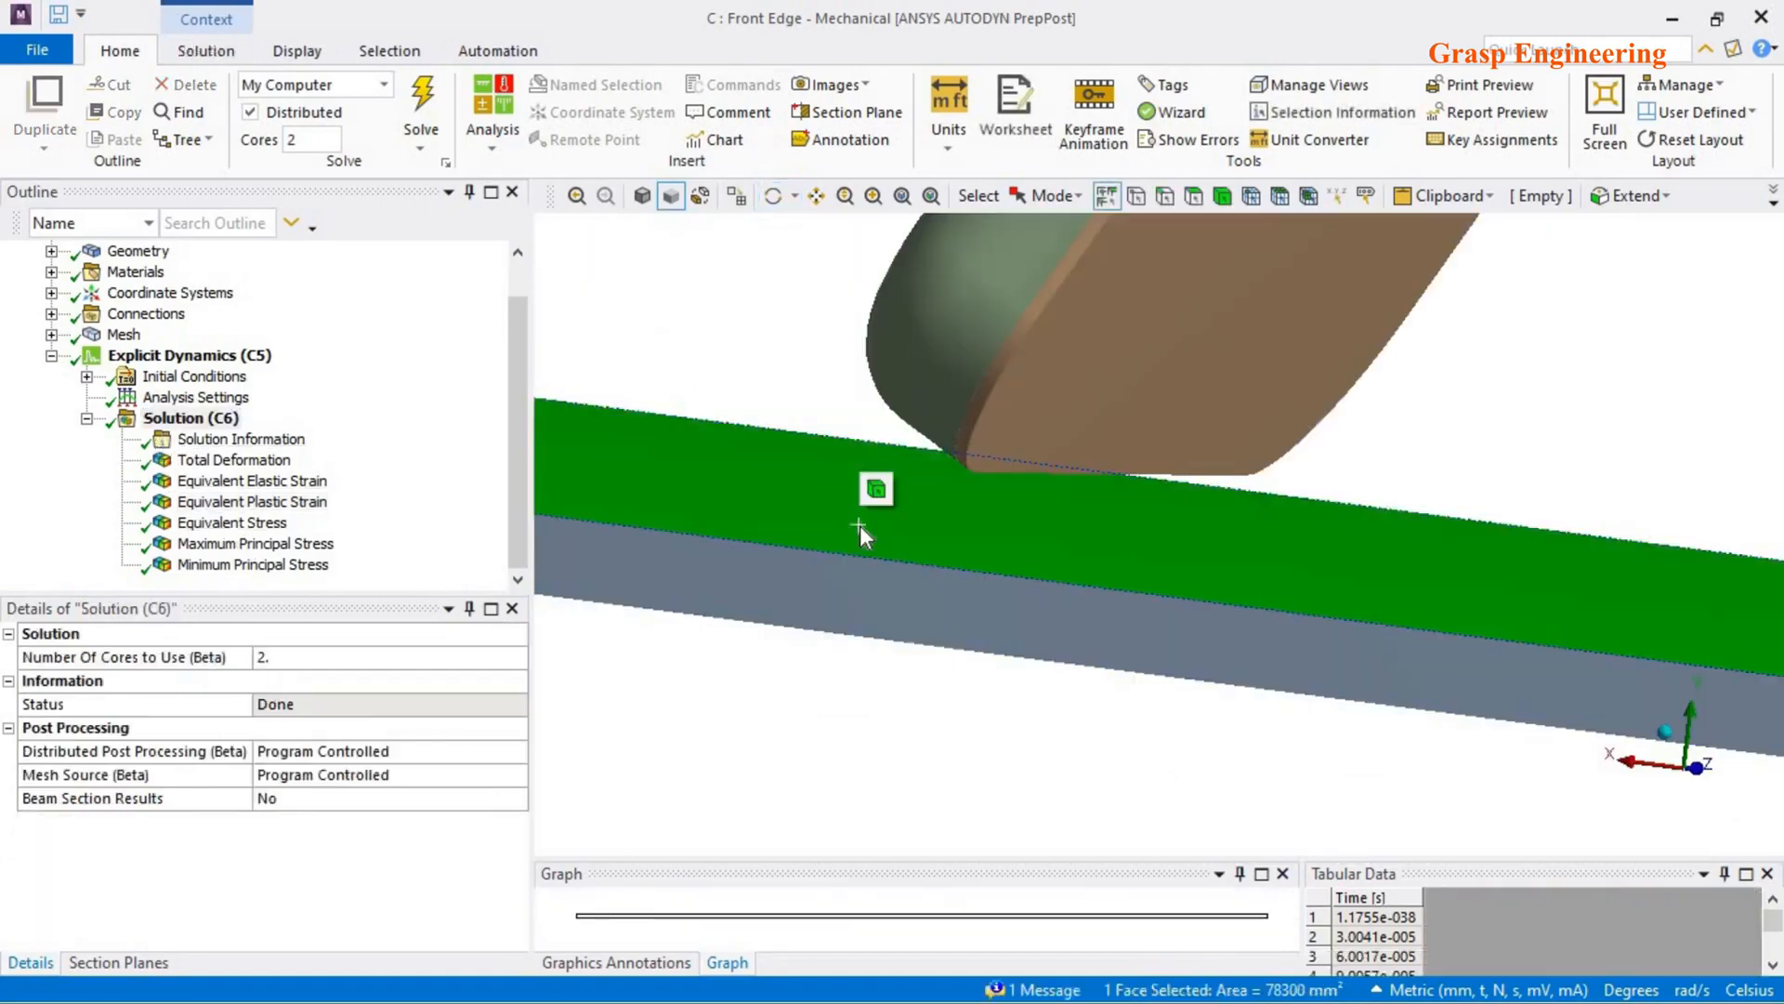
{"action": "right_click", "coordinate": [888, 480]}
{"action": "left_click", "coordinate": [948, 402]}
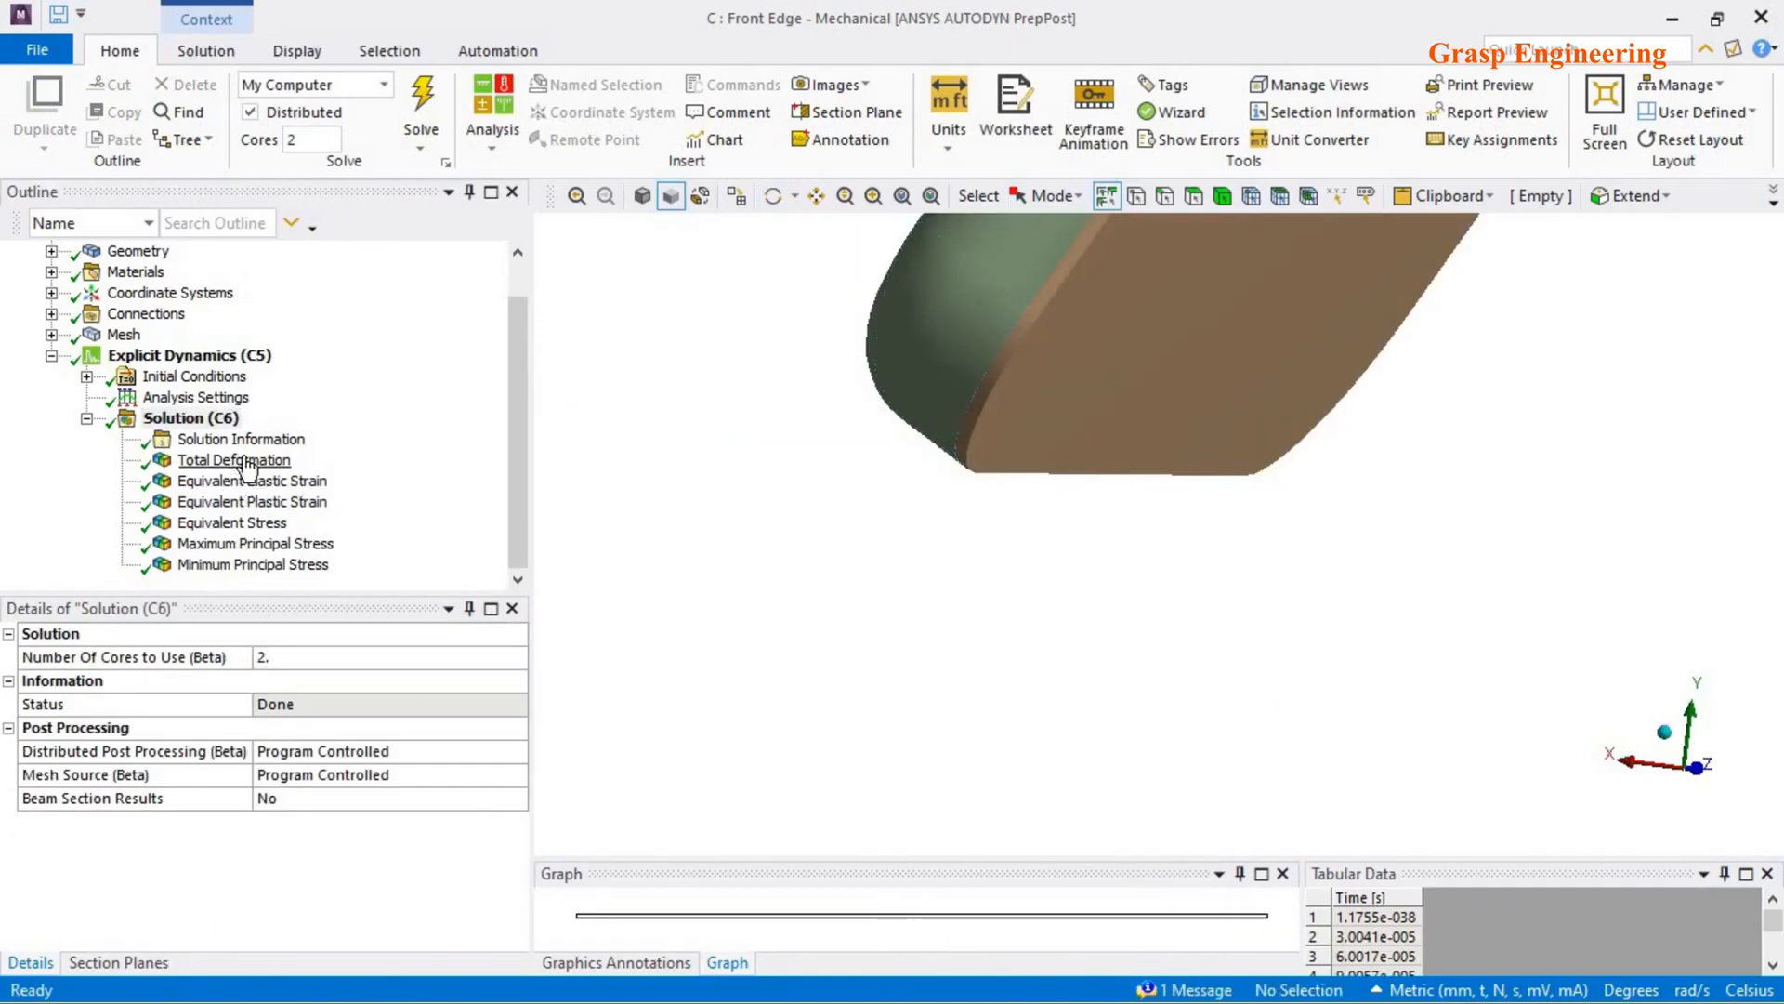
{"action": "left_click", "coordinate": [247, 502]}
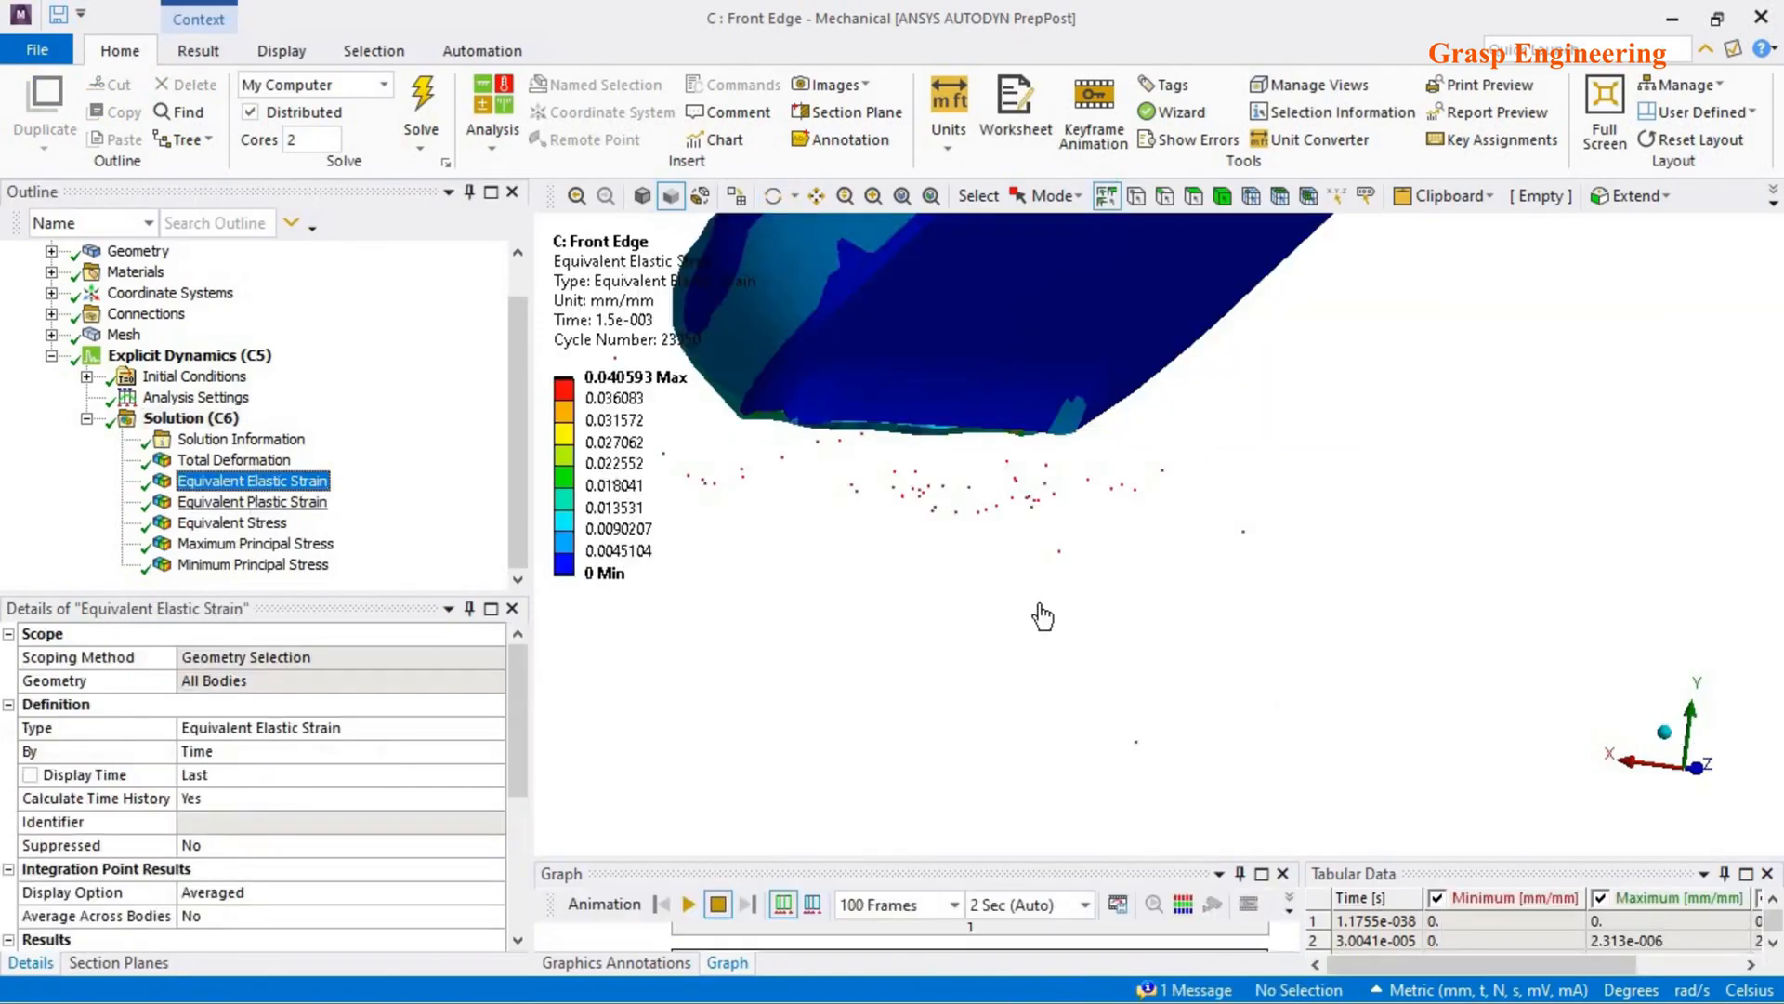
{"action": "left_click_drag", "start_coordinate": [1080, 581], "coordinate": [530, 609]}
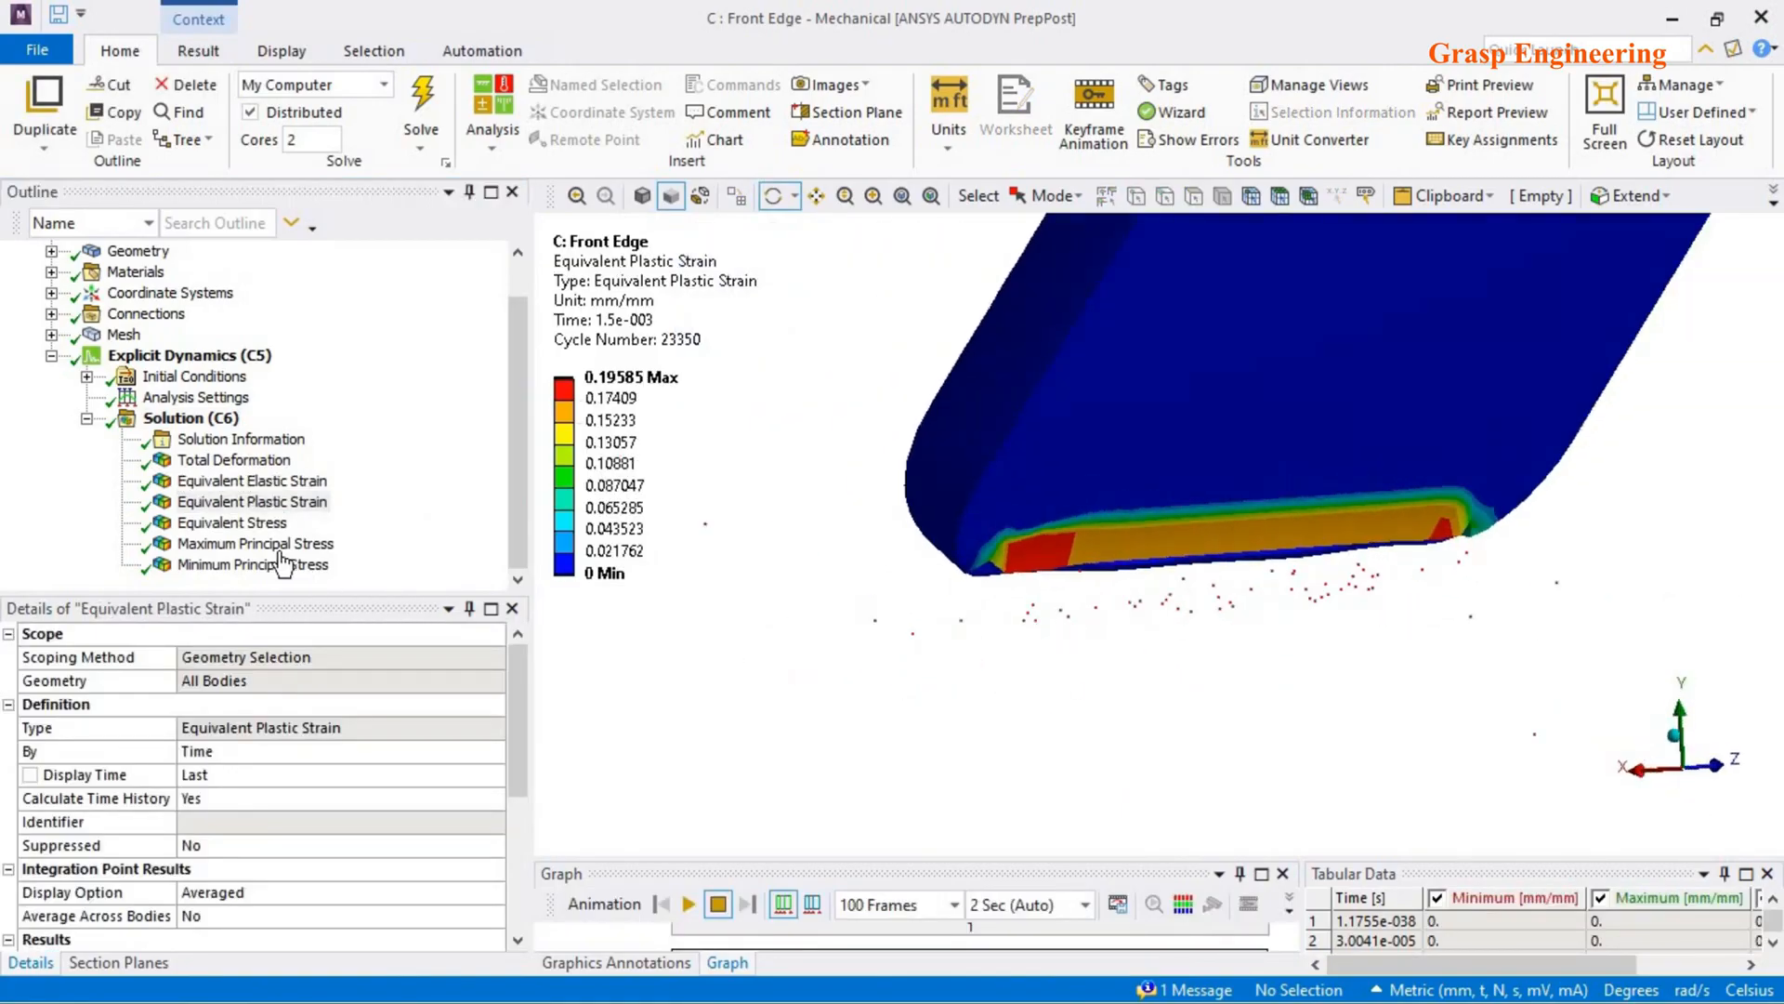
- Hide the phone's front glass and outer casing, and display the Equivalent Stress on the remaining inner body
{"action": "left_click", "coordinate": [232, 522]}
{"action": "left_click", "coordinate": [191, 417]}
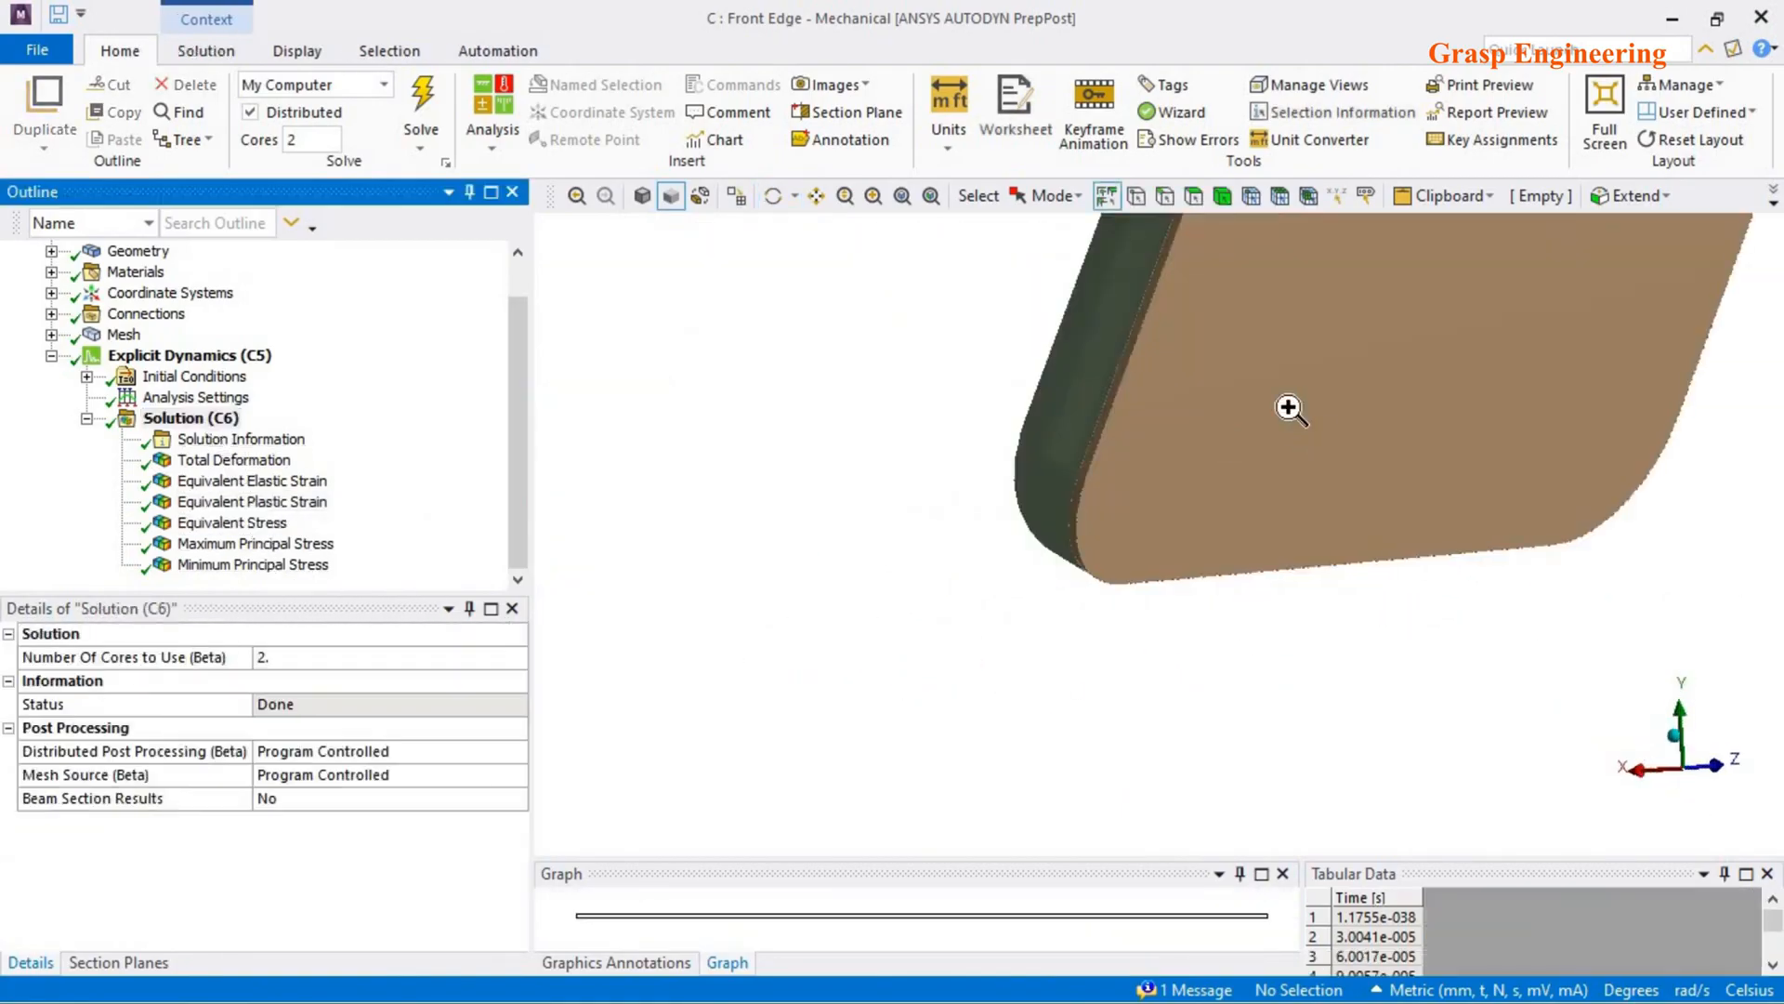
{"action": "right_click", "coordinate": [1288, 406]}
{"action": "left_click", "coordinate": [1067, 376]}
{"action": "left_click", "coordinate": [1066, 375]}
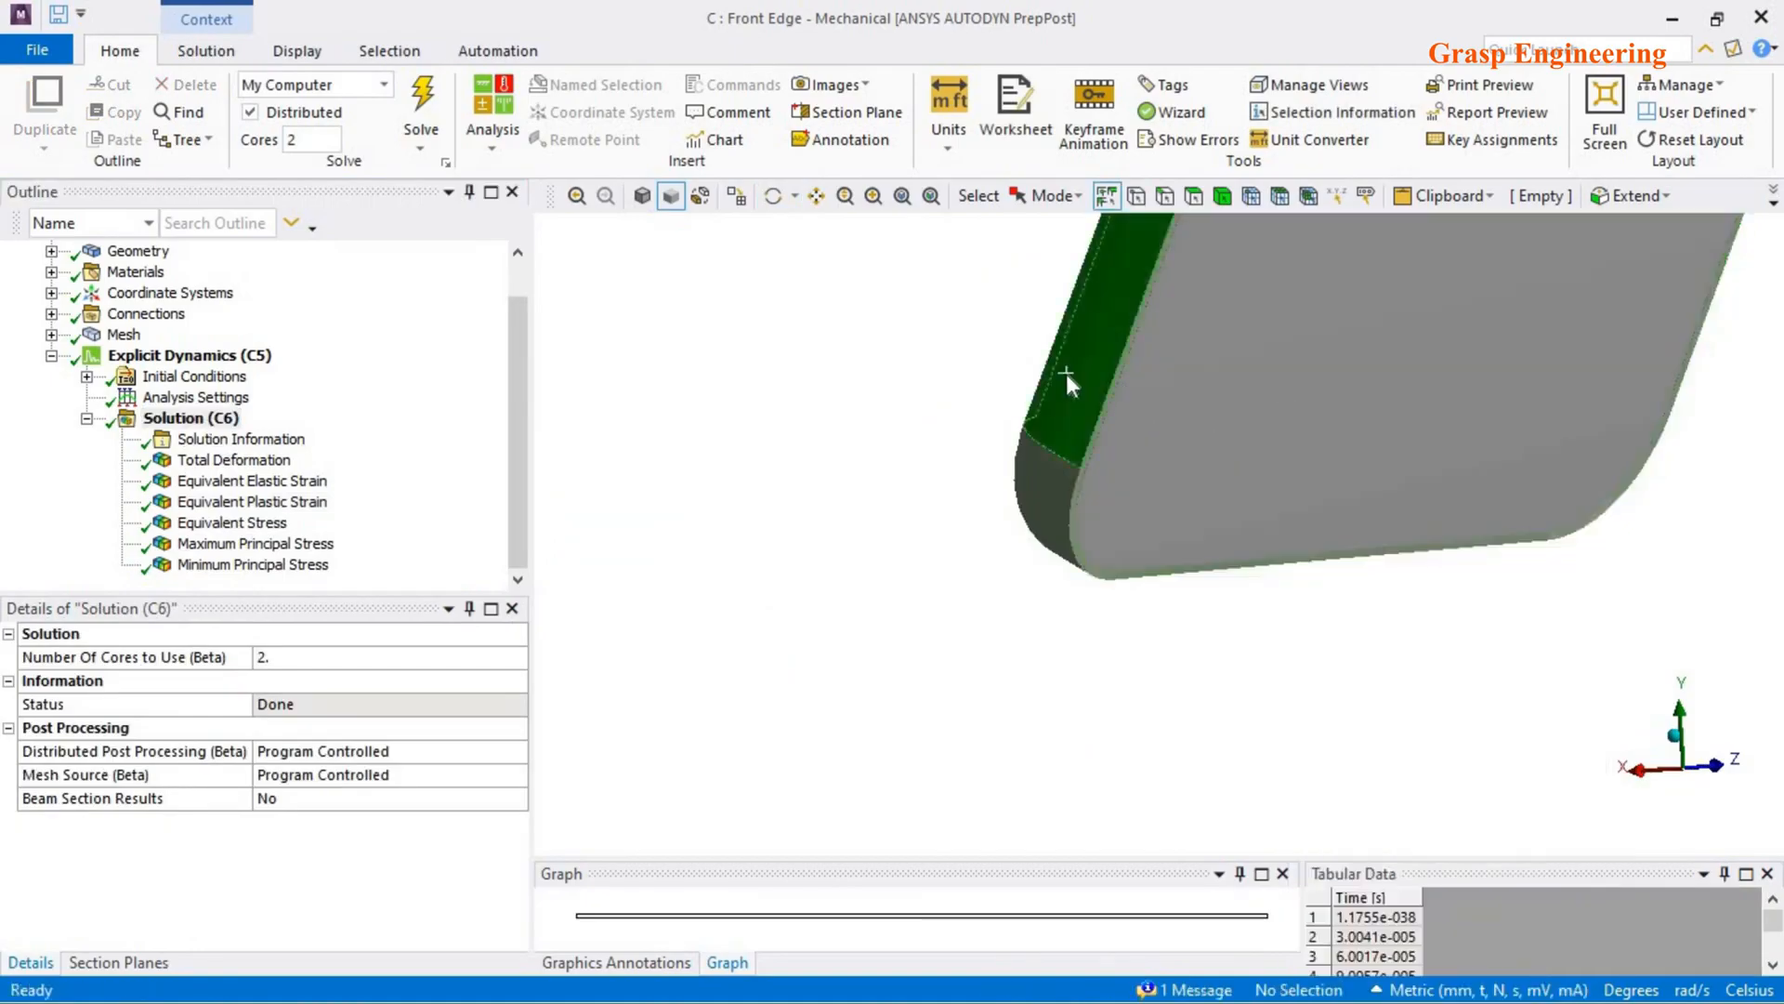
{"action": "right_click", "coordinate": [1067, 374]}
{"action": "left_click", "coordinate": [232, 522]}
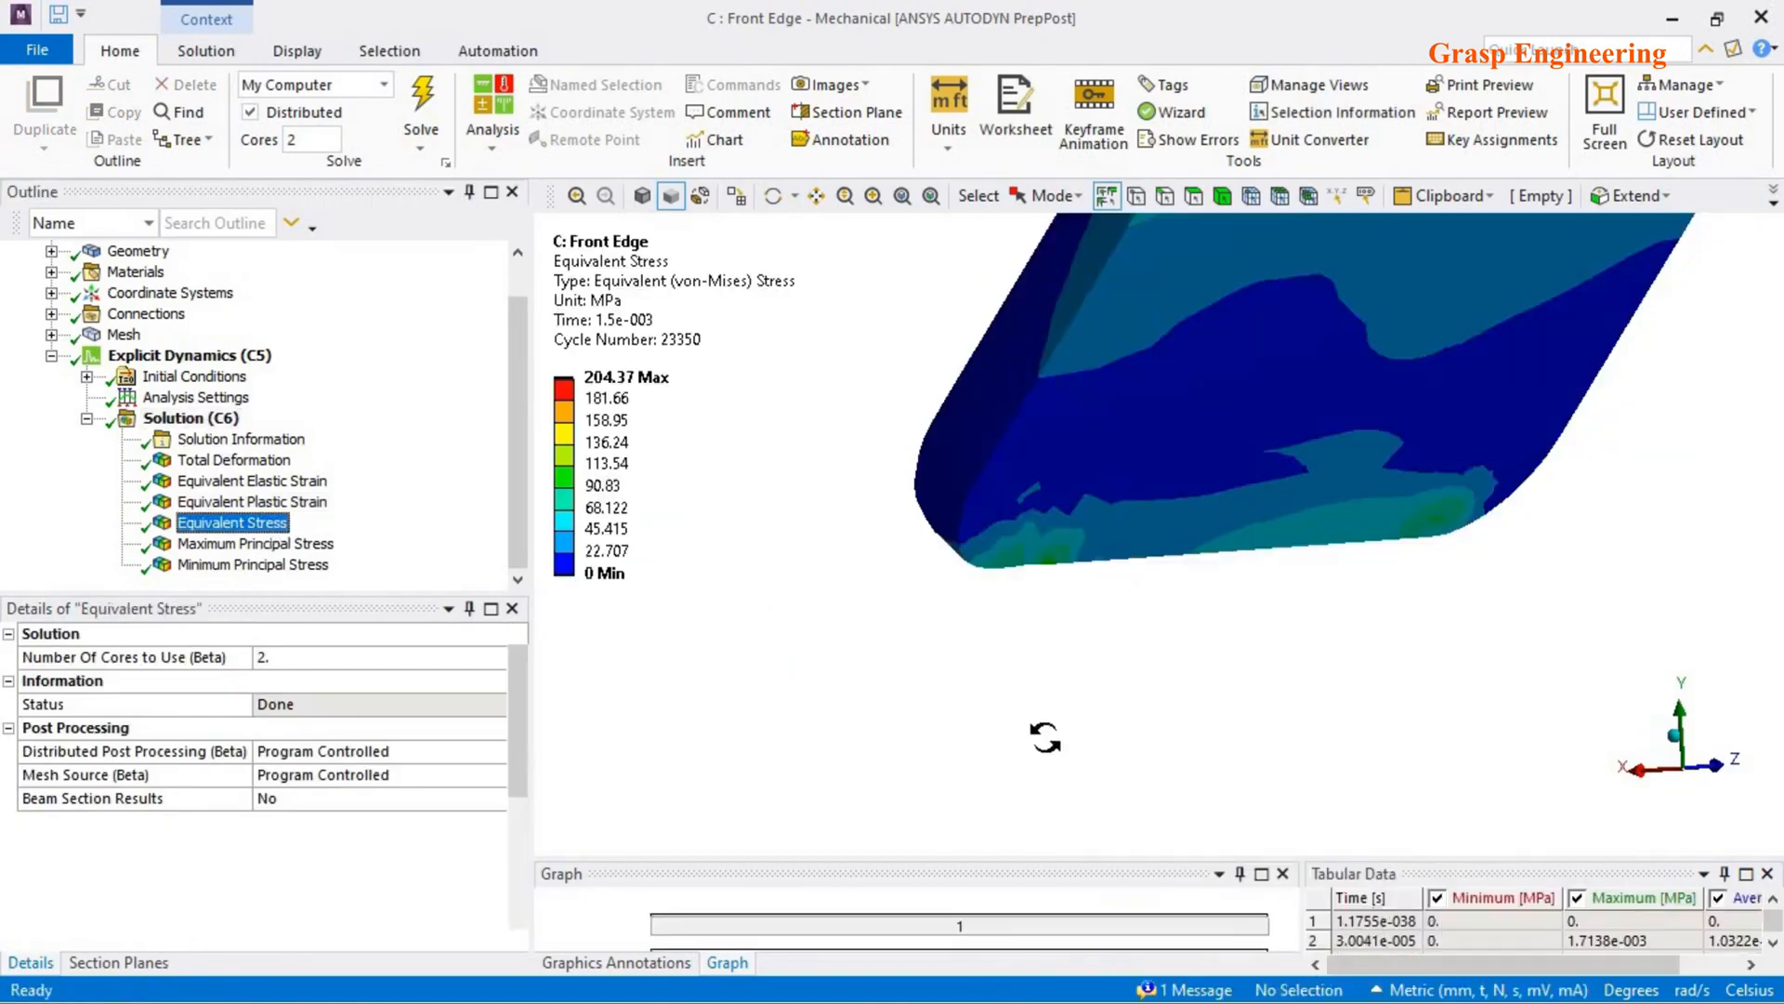
- Rescale the Equivalent Stress legend to the visible body and examine the stress distribution across the inner body
{"action": "scroll", "coordinate": [1143, 651], "scroll_direction": "down", "scroll_amount": 7}
{"action": "right_click", "coordinate": [641, 327]}
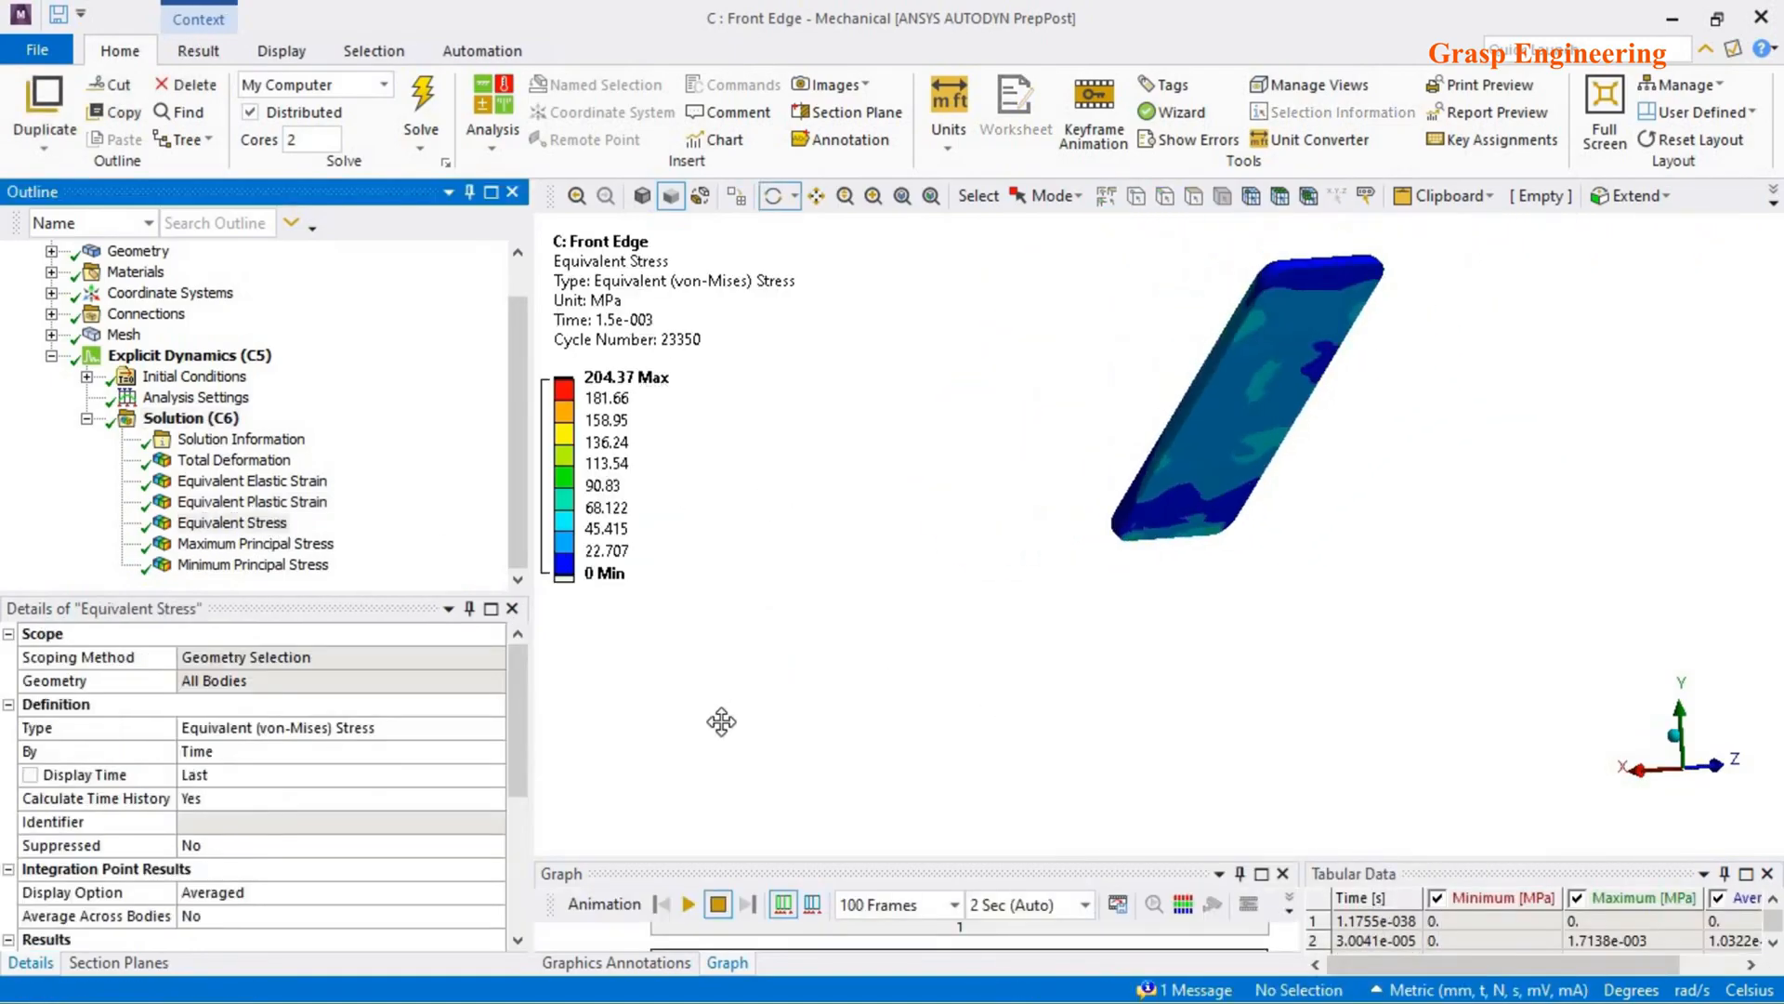
{"action": "left_click", "coordinate": [728, 783]}
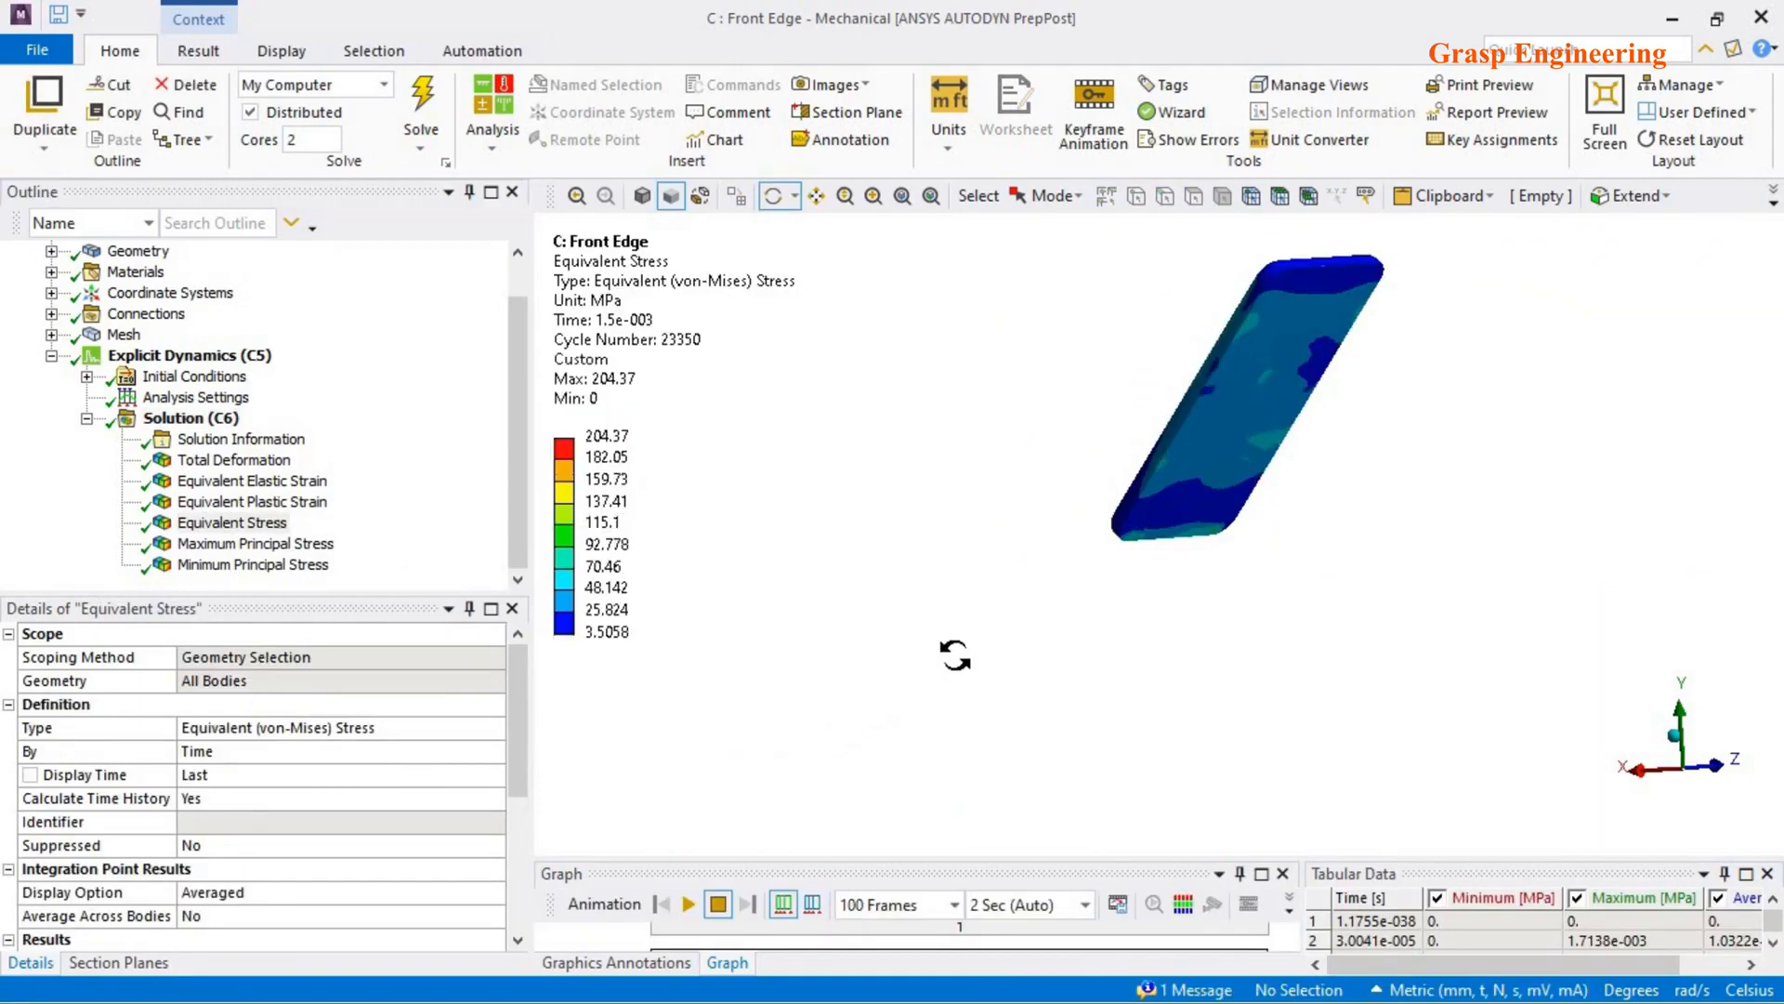
{"action": "left_click_drag", "start_coordinate": [1207, 577], "coordinate": [1251, 322]}
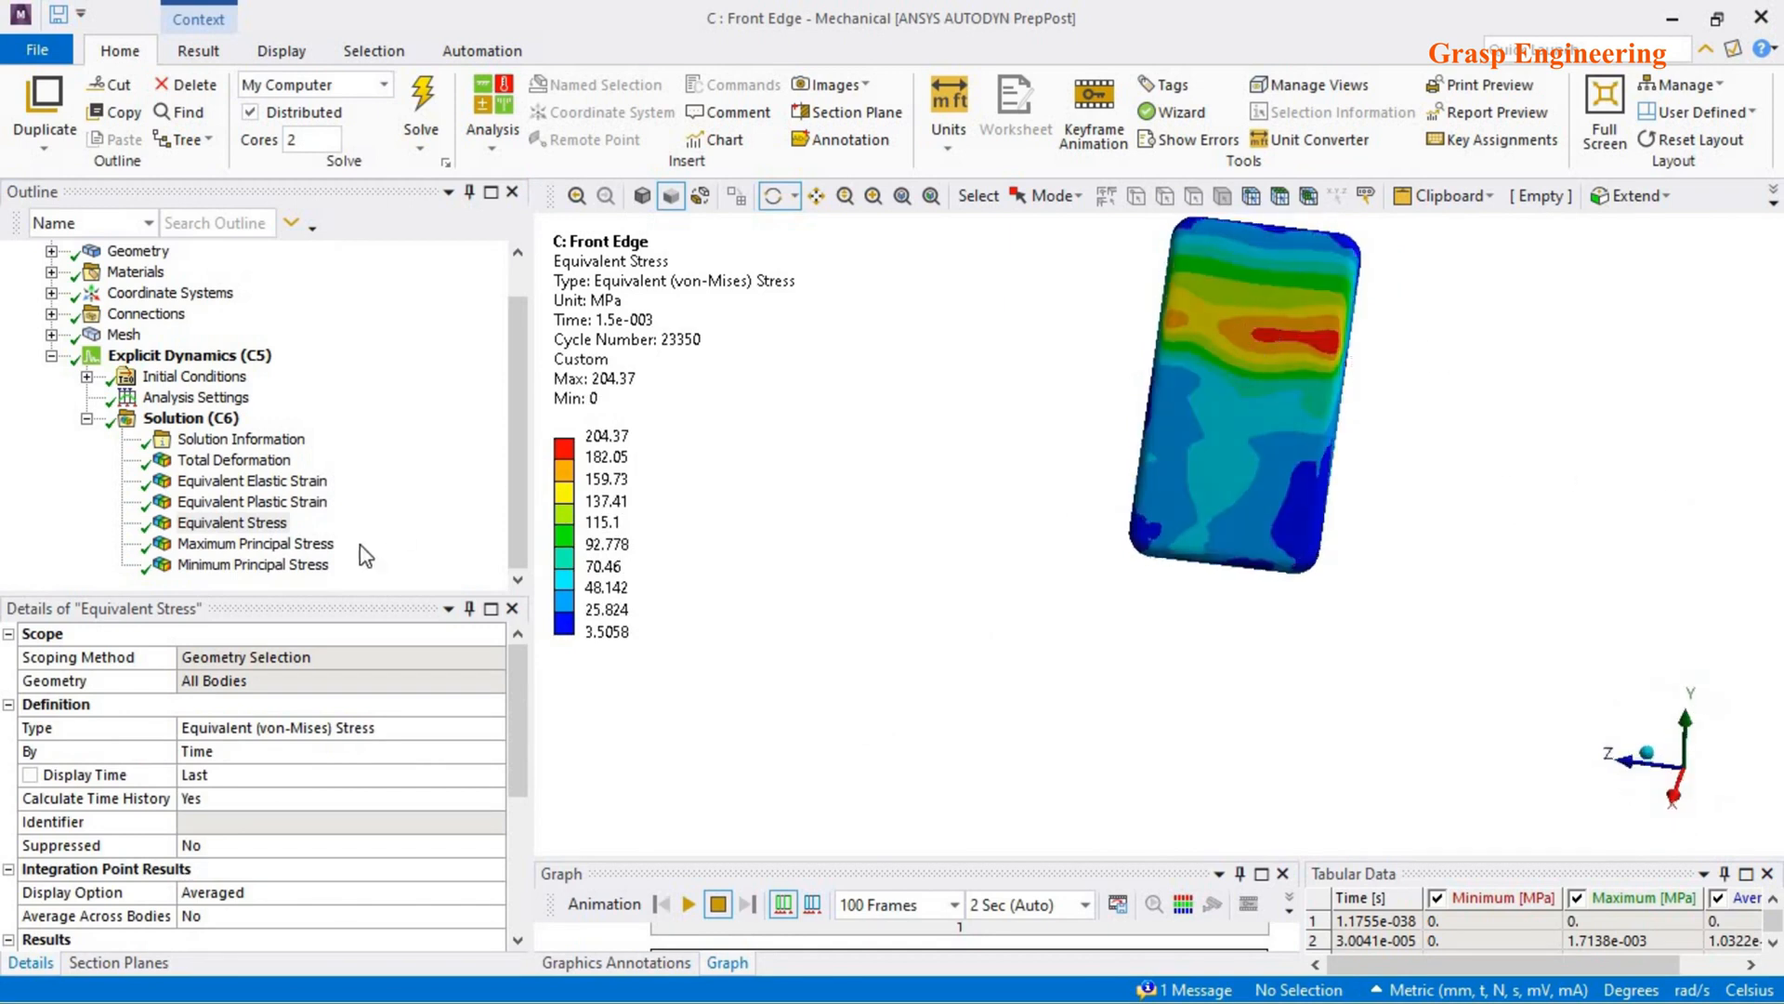
- View the Maximum Principal Stress, return to Equivalent Stress and probe the high-stress band near the upper end of the inner body
{"action": "left_click", "coordinate": [303, 549]}
{"action": "left_click_drag", "start_coordinate": [1215, 598], "coordinate": [1126, 586]}
{"action": "left_click", "coordinate": [259, 530]}
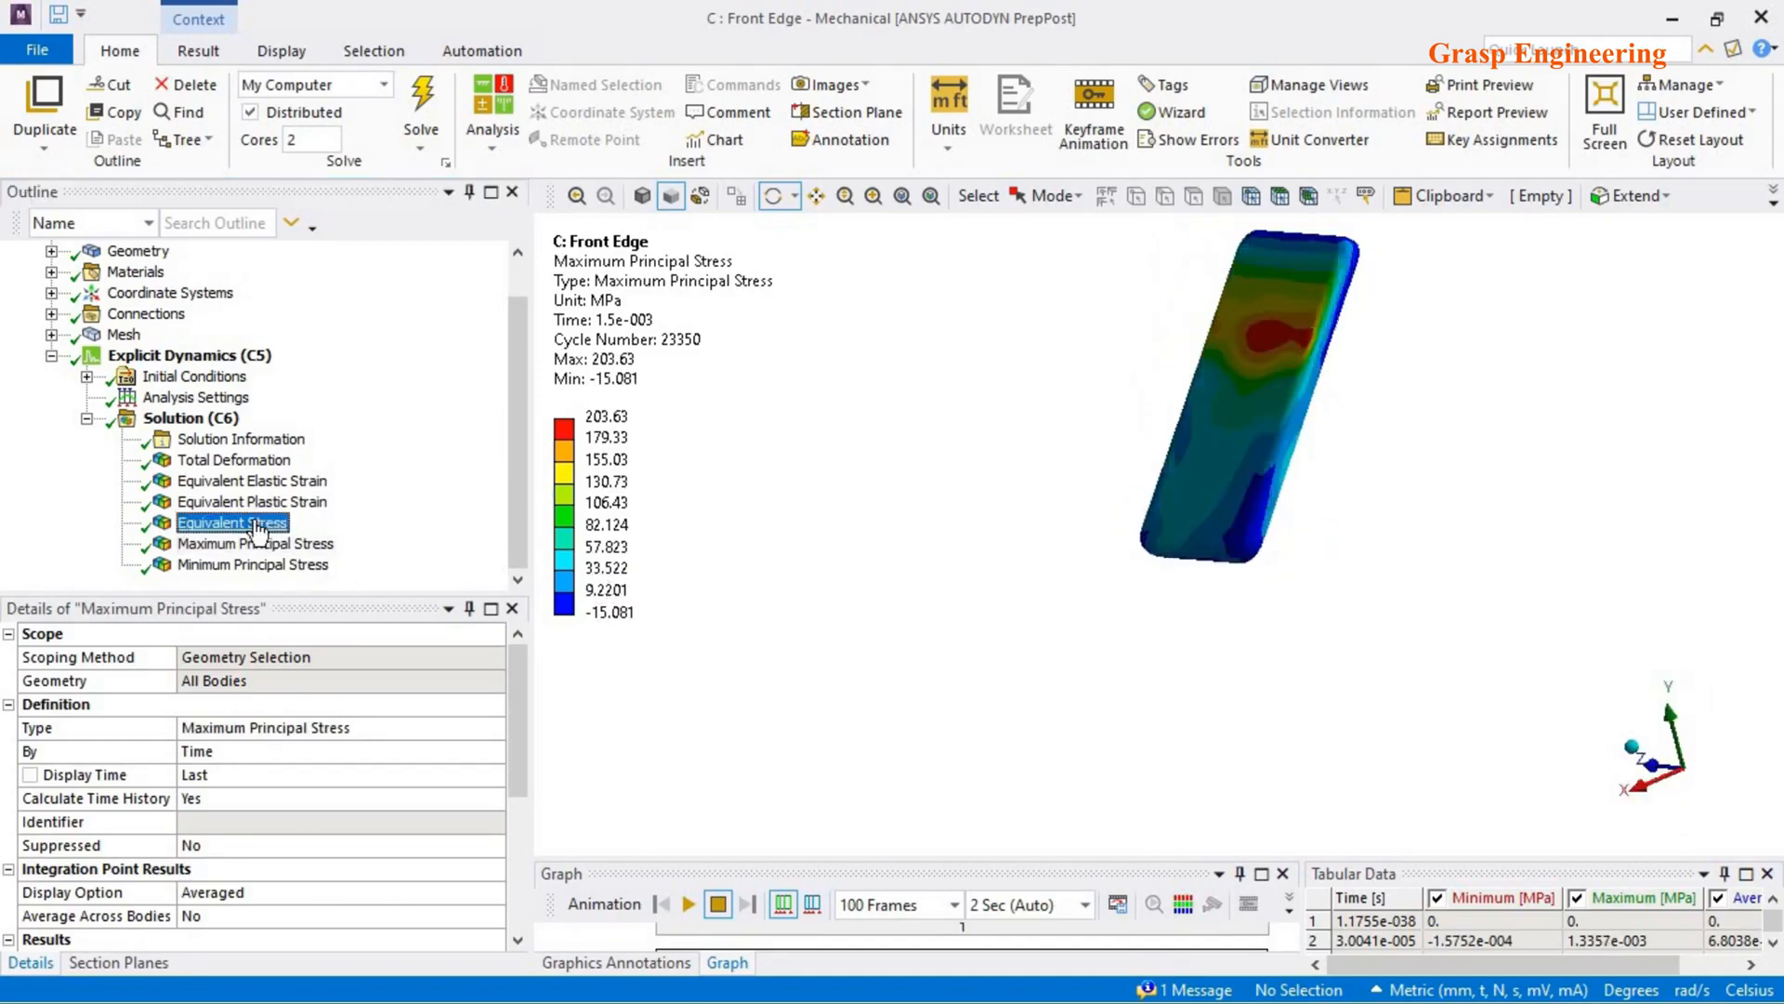
{"action": "left_click_drag", "start_coordinate": [1294, 591], "coordinate": [1452, 561]}
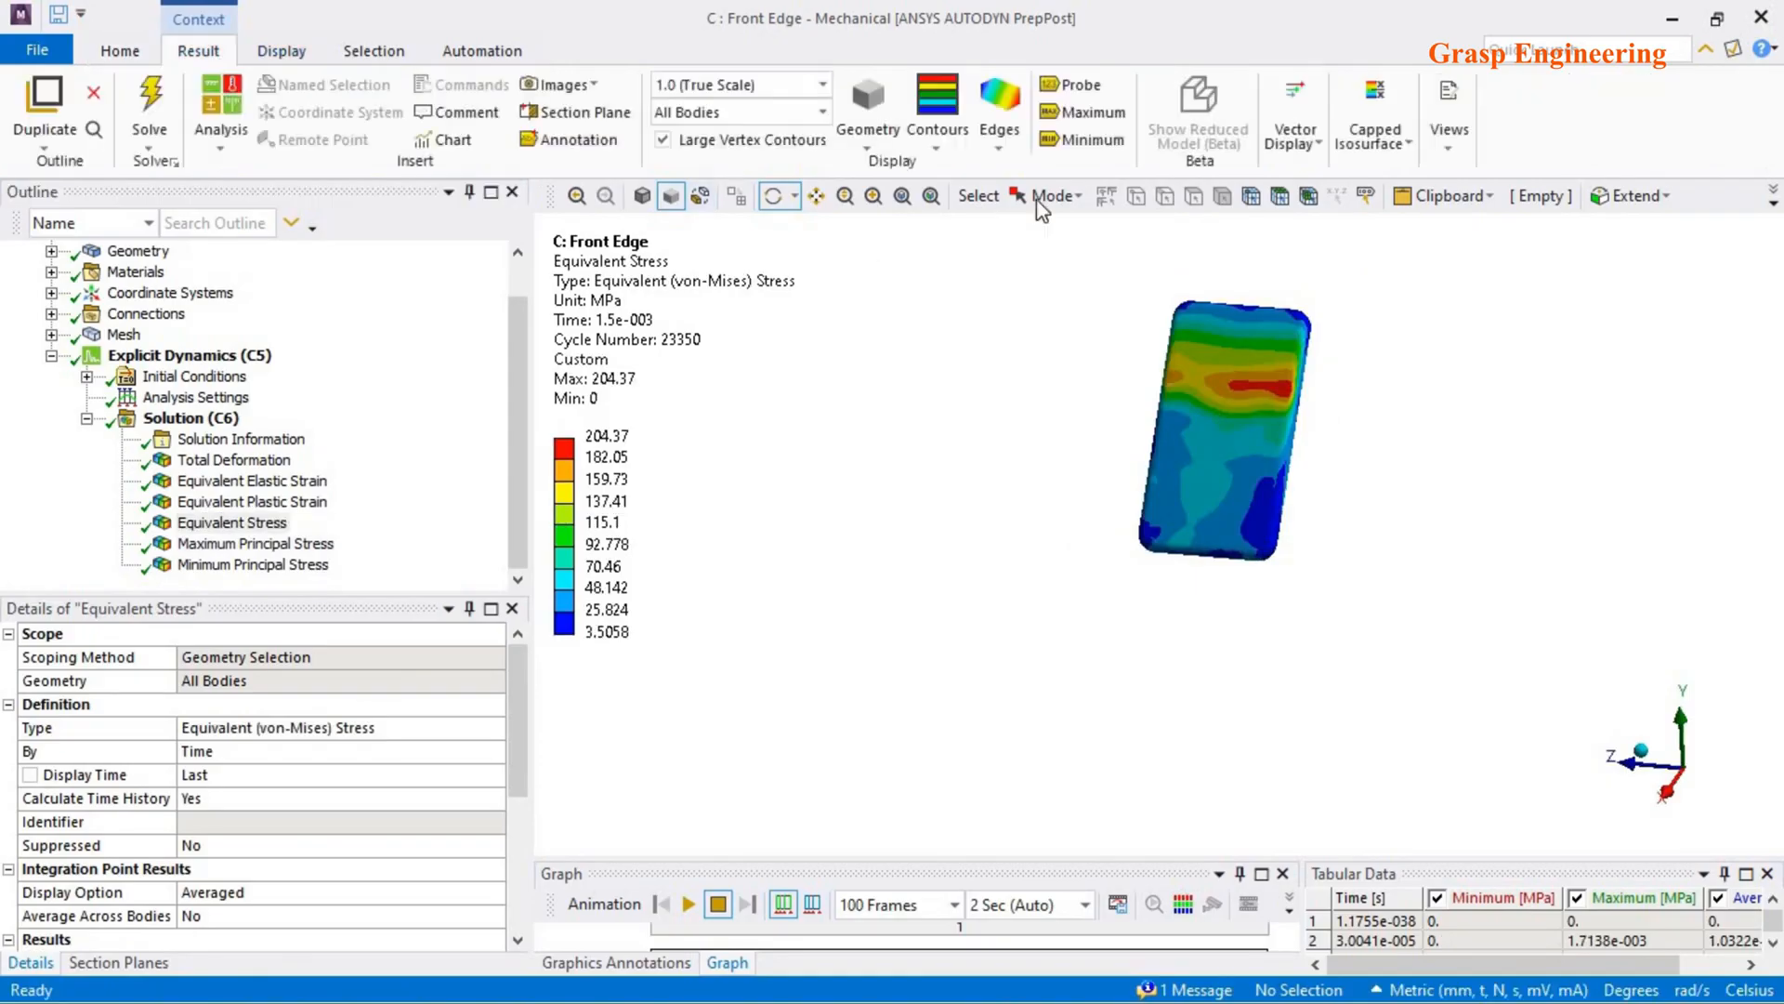
{"action": "left_click", "coordinate": [1068, 83]}
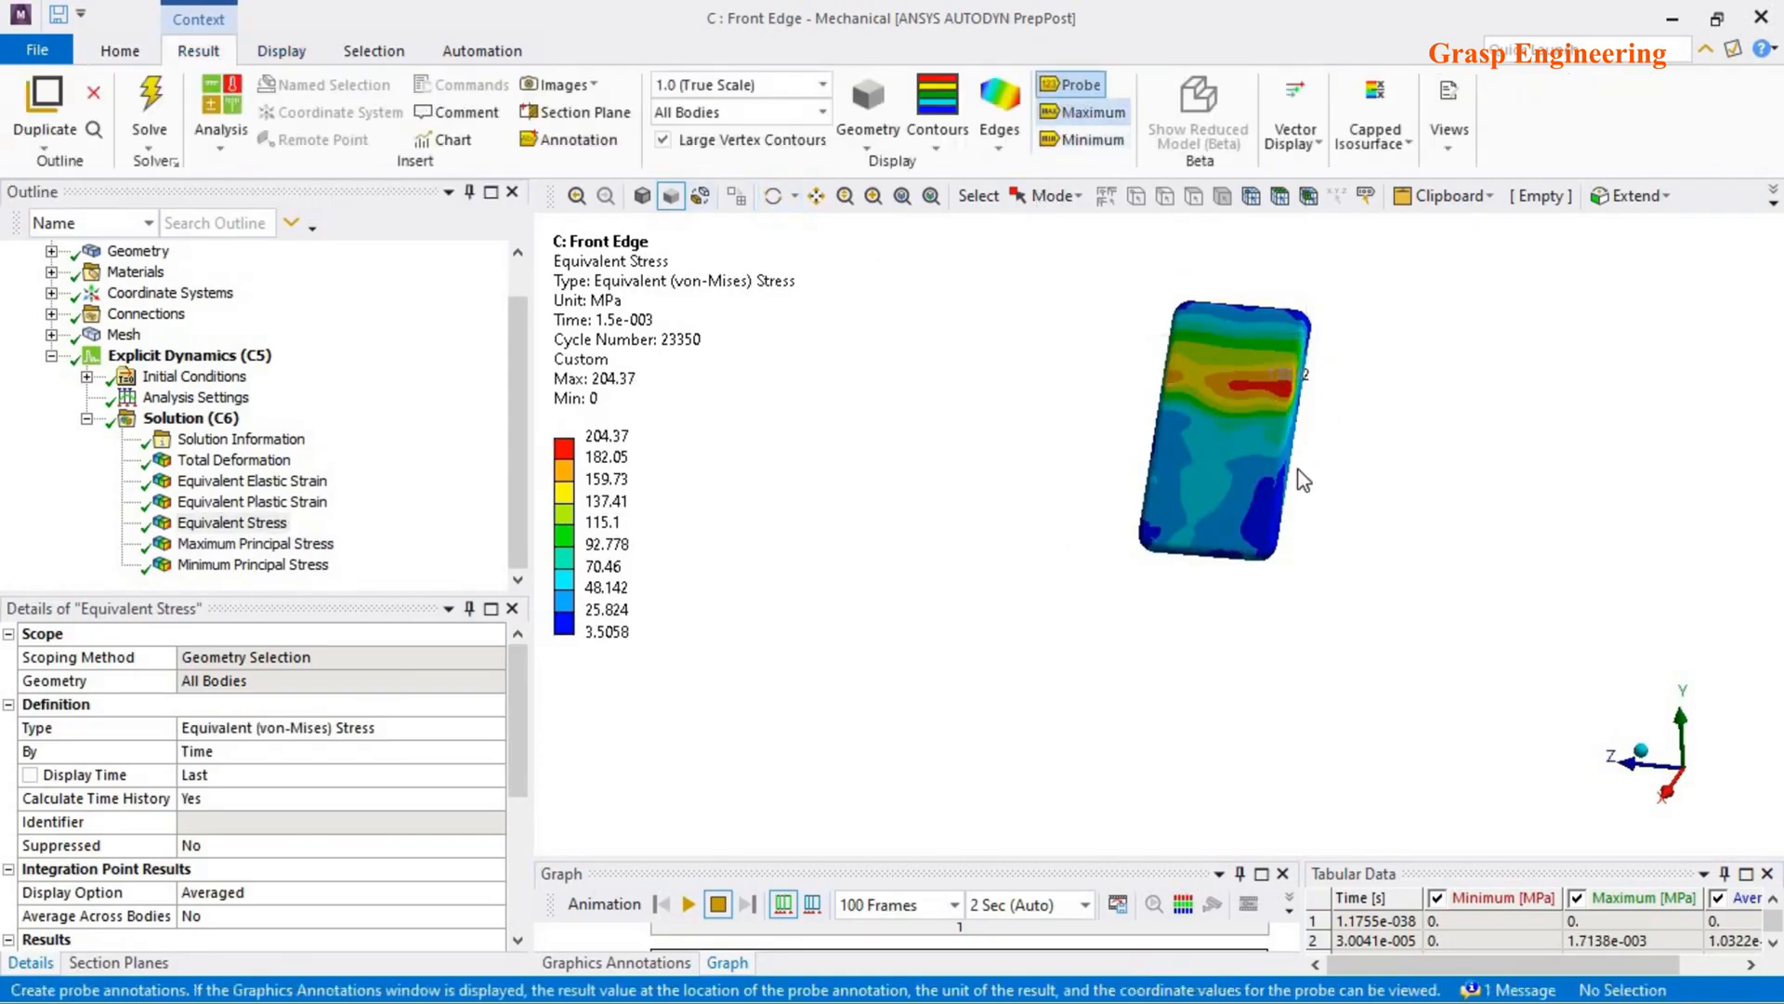
{"action": "left_click", "coordinate": [1281, 383]}
- Show all hidden bodies again and adjust the Equivalent Stress legend to the visible bodies
{"action": "middle_click_drag", "start_coordinate": [1283, 580], "coordinate": [876, 450]}
{"action": "right_click", "coordinate": [876, 438]}
{"action": "left_click", "coordinate": [946, 514]}
{"action": "middle_click_drag", "start_coordinate": [946, 514], "coordinate": [953, 662]}
{"action": "middle_click_drag", "start_coordinate": [1301, 590], "coordinate": [915, 435], "text": "ctrl"}
{"action": "scroll", "coordinate": [996, 573], "scroll_direction": "up", "scroll_amount": 3}
{"action": "right_click", "coordinate": [617, 283]}
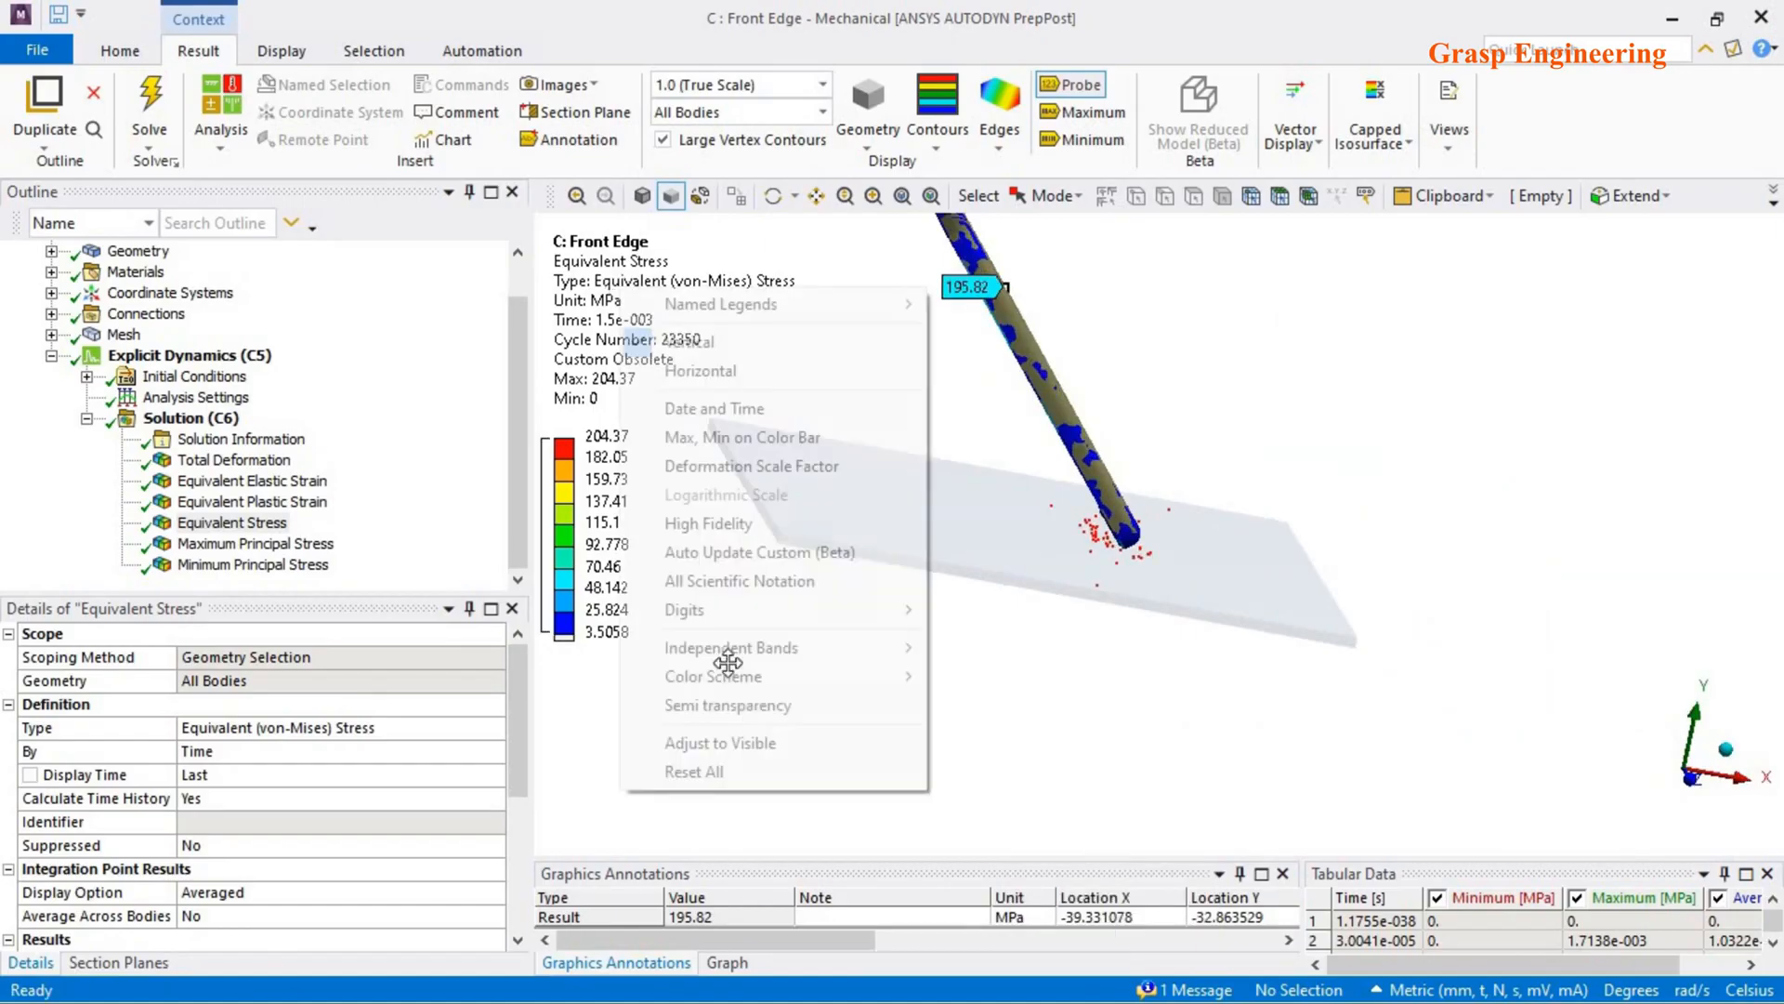
{"action": "left_click", "coordinate": [748, 744]}
{"action": "middle_click_drag", "start_coordinate": [1275, 689], "coordinate": [1143, 650]}
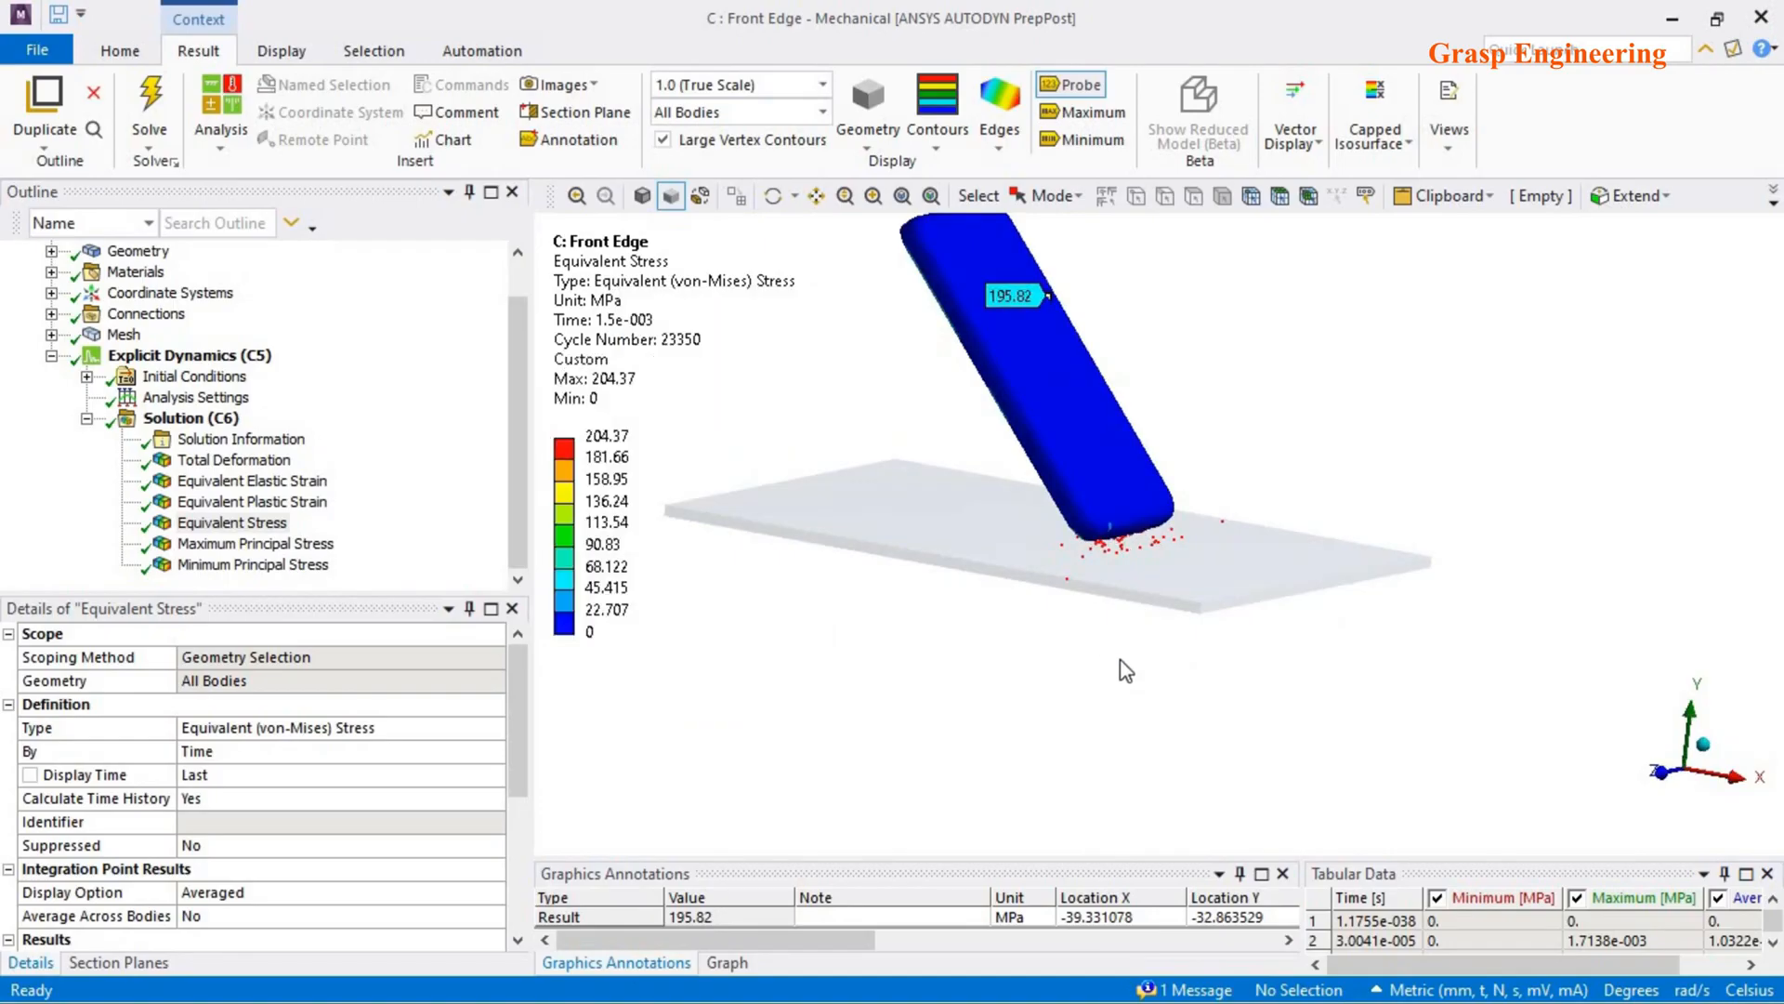
{"action": "scroll", "coordinate": [1394, 818], "scroll_direction": "down", "scroll_amount": 3}
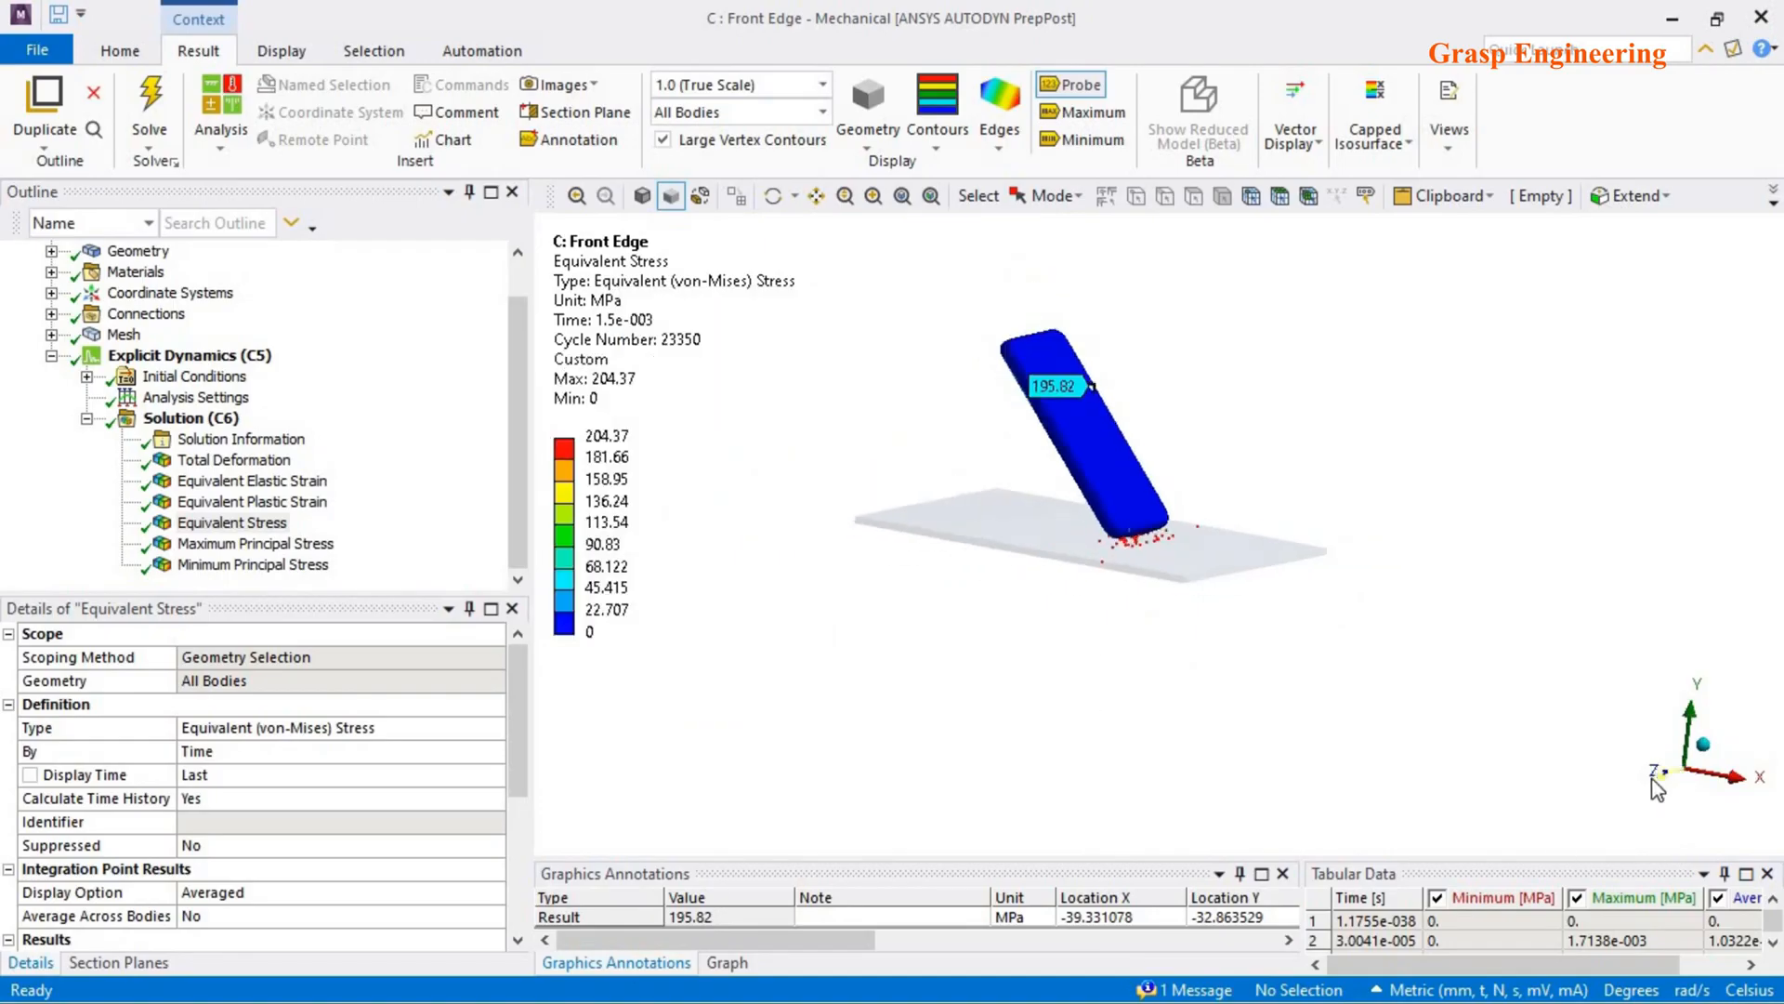
{"action": "left_click", "coordinate": [1654, 781]}
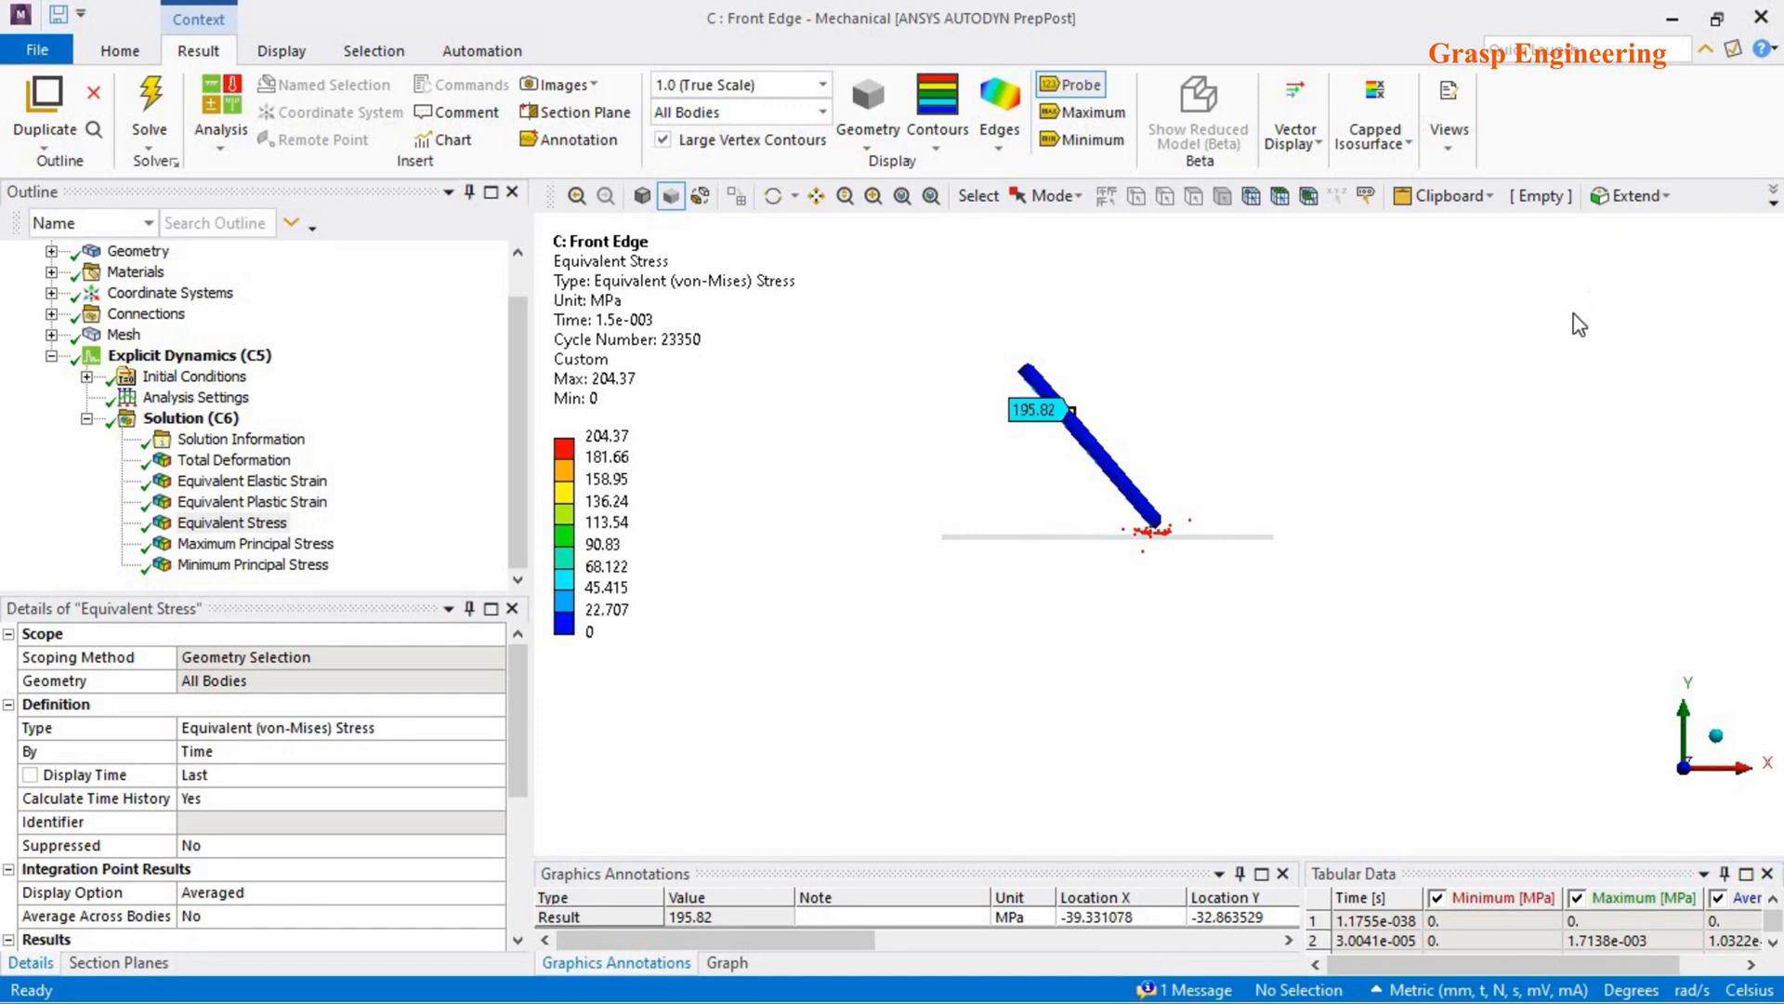
- Switch to Workbench and open the geometry of the duplicated Corner Imact system E
{"action": "key", "text": "alt+Tab"}
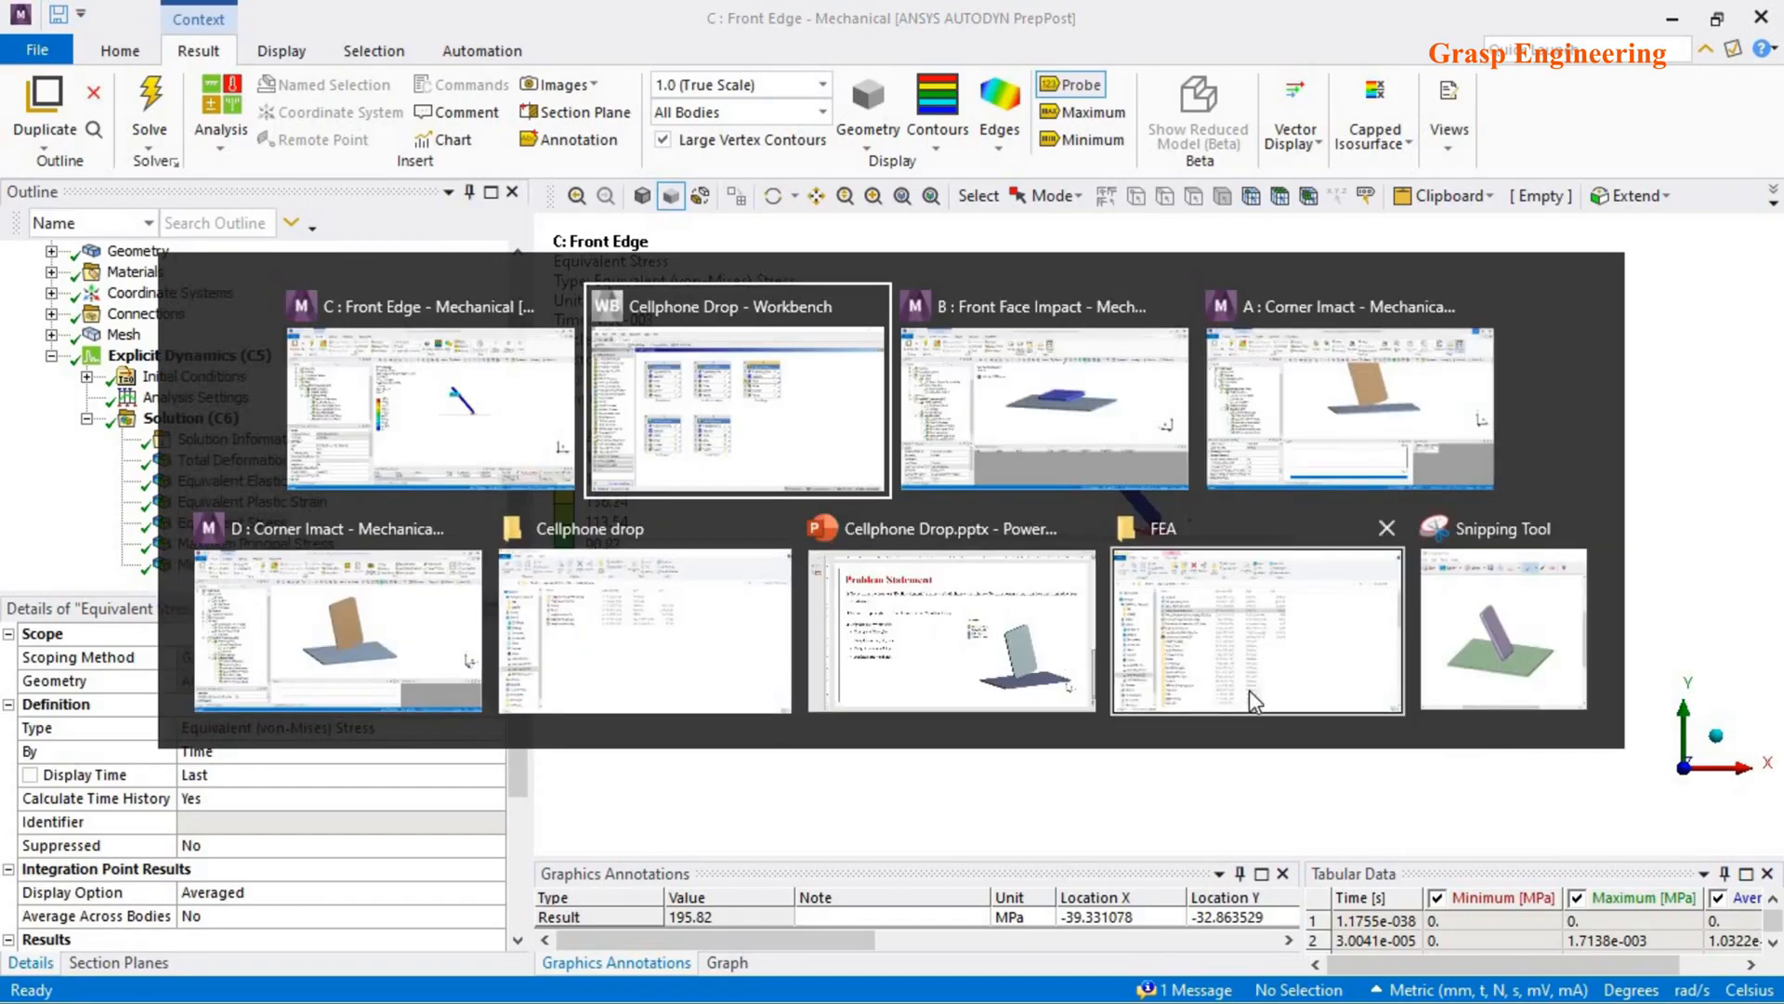
{"action": "left_click", "coordinate": [790, 452]}
{"action": "left_click", "coordinate": [1157, 734]}
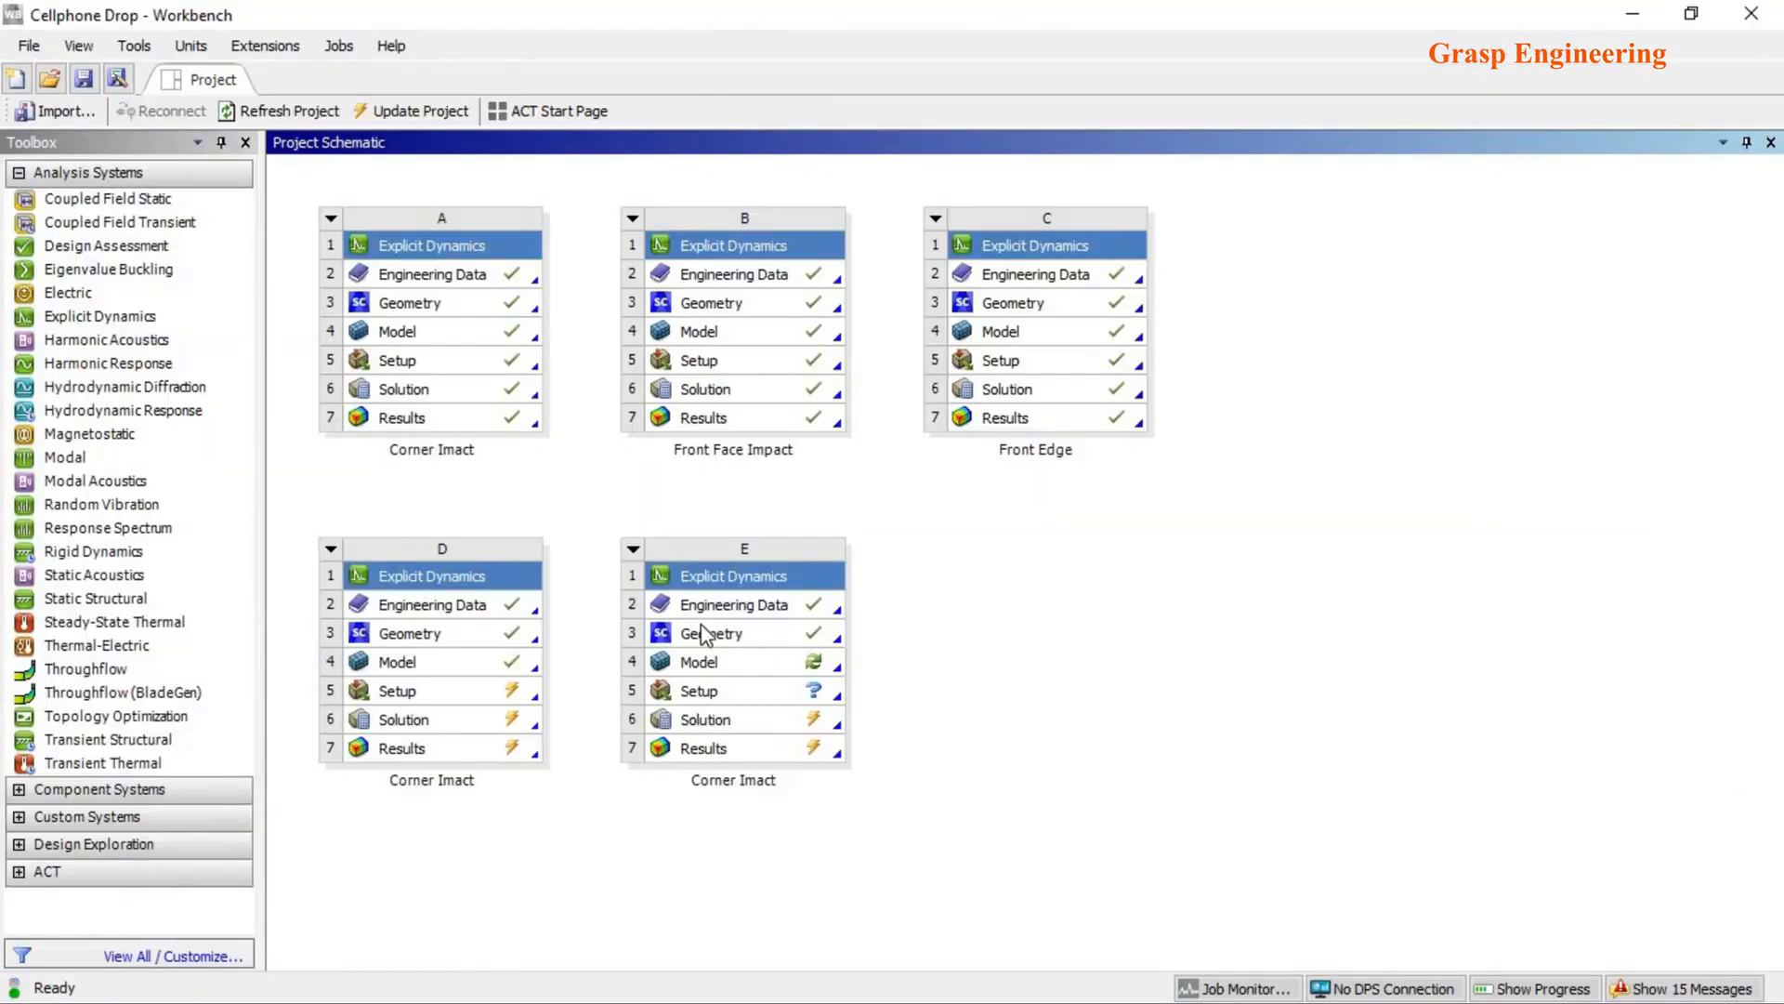
{"action": "double_click", "coordinate": [711, 637]}
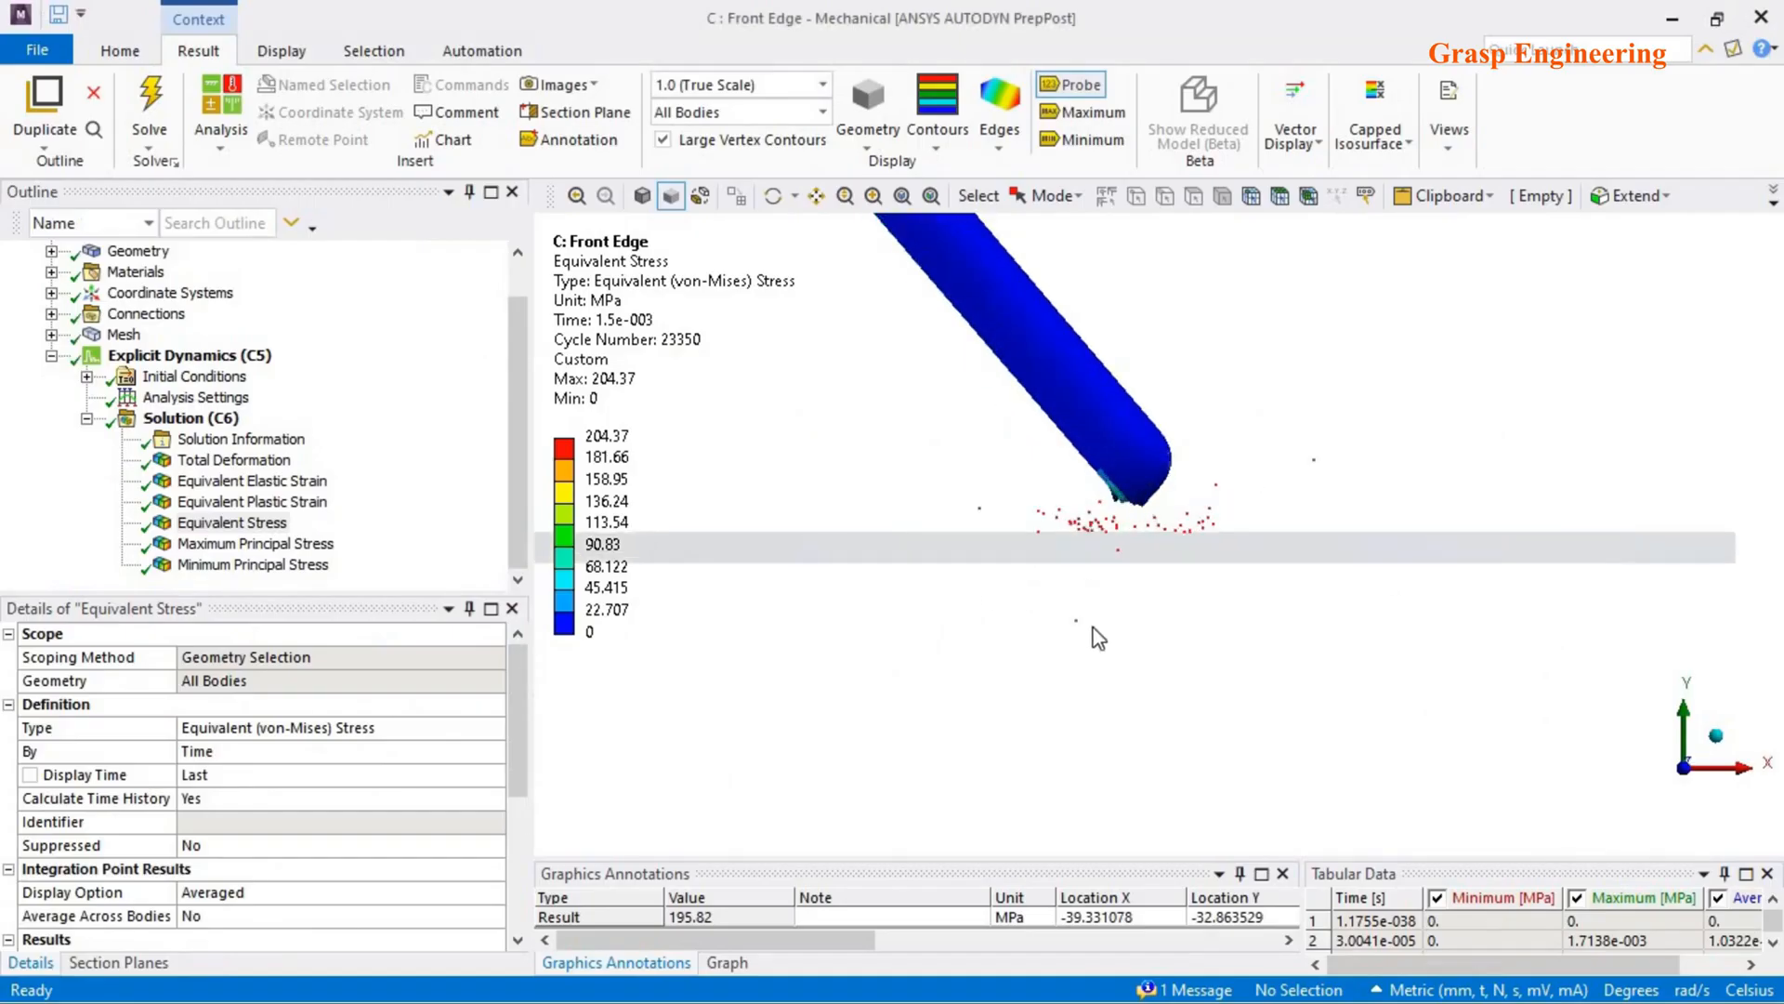
- Display the Maximum Principal Stress for the Front Edge drop in Mechanical and play its animation, pausing it with the impacted edge in close-up
{"action": "left_click_drag", "start_coordinate": [917, 860], "coordinate": [888, 755]}
{"action": "left_click", "coordinate": [260, 544]}
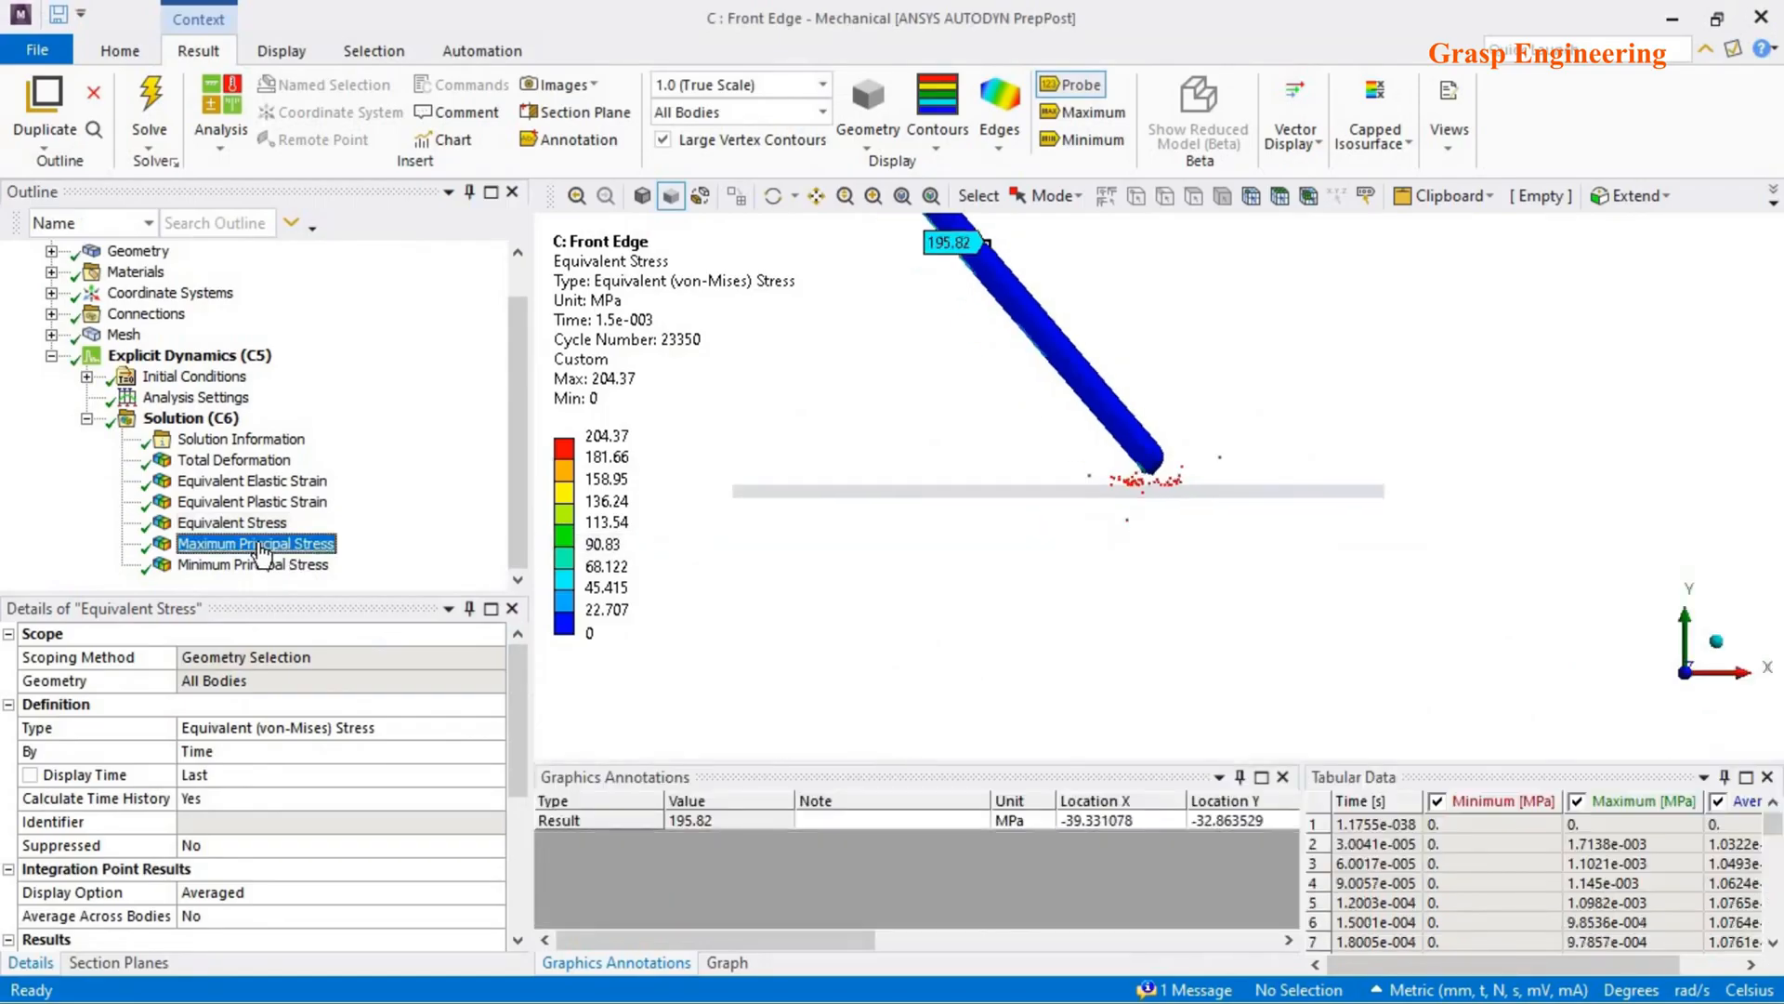
{"action": "left_click", "coordinate": [725, 962]}
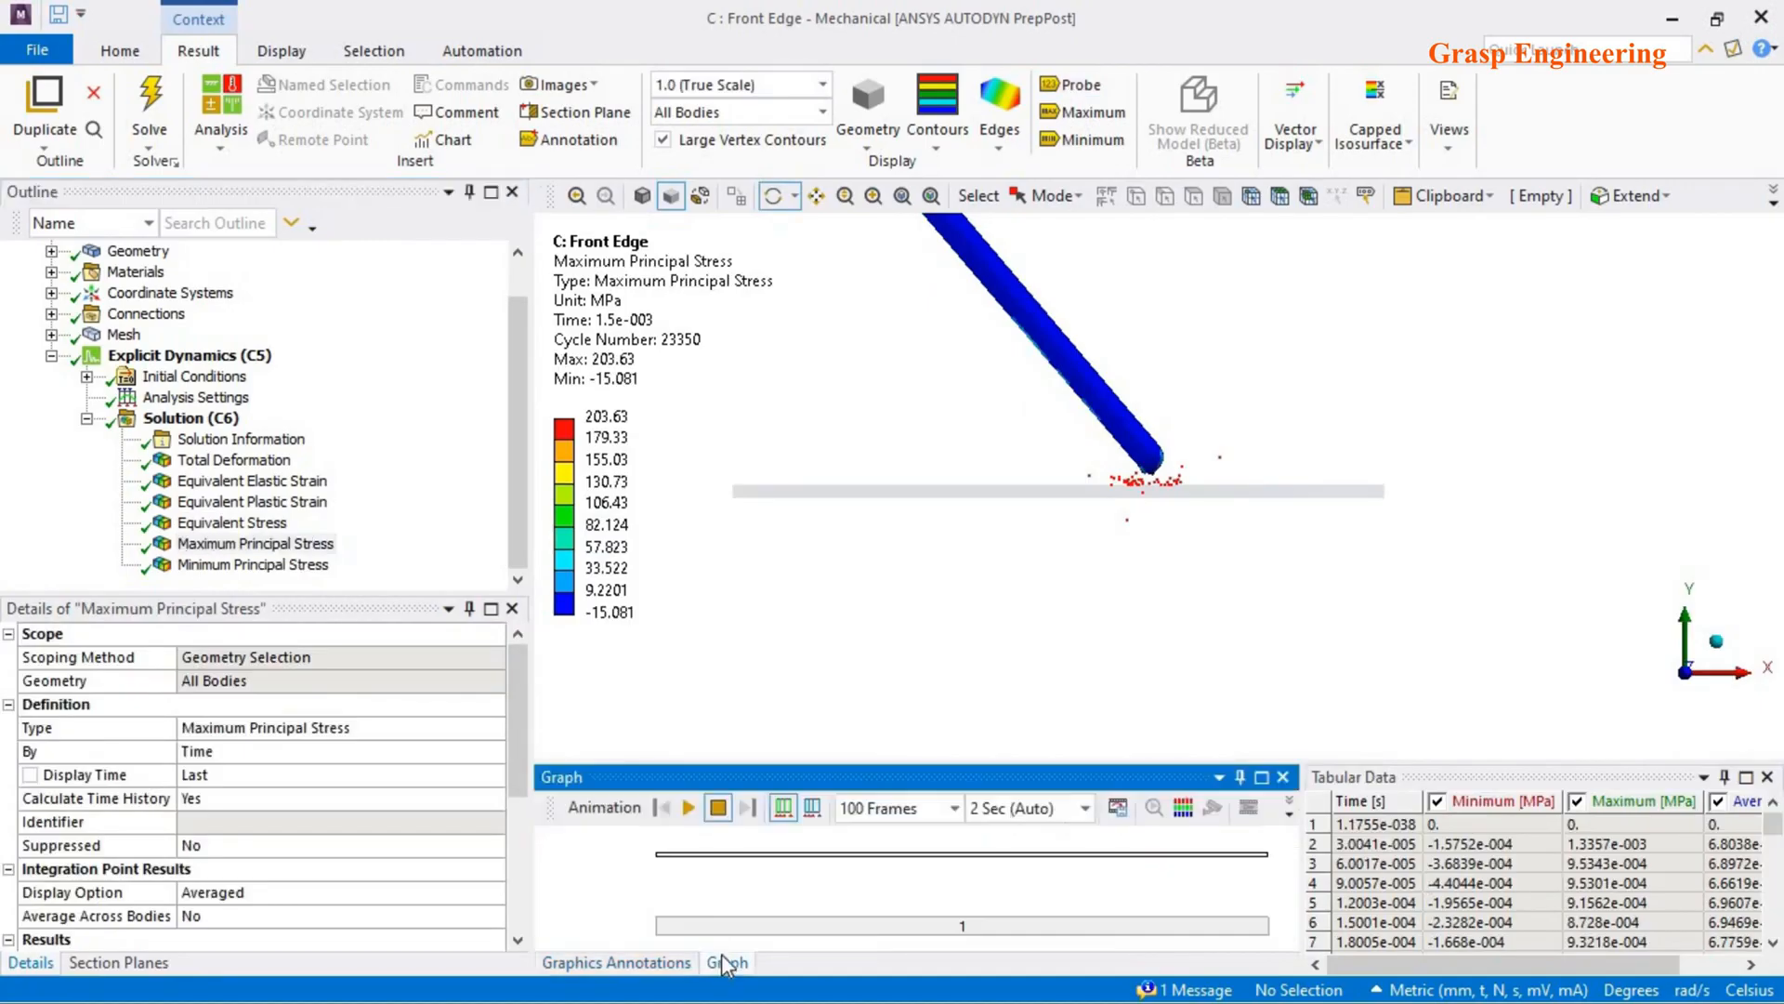
{"action": "left_click", "coordinate": [689, 807]}
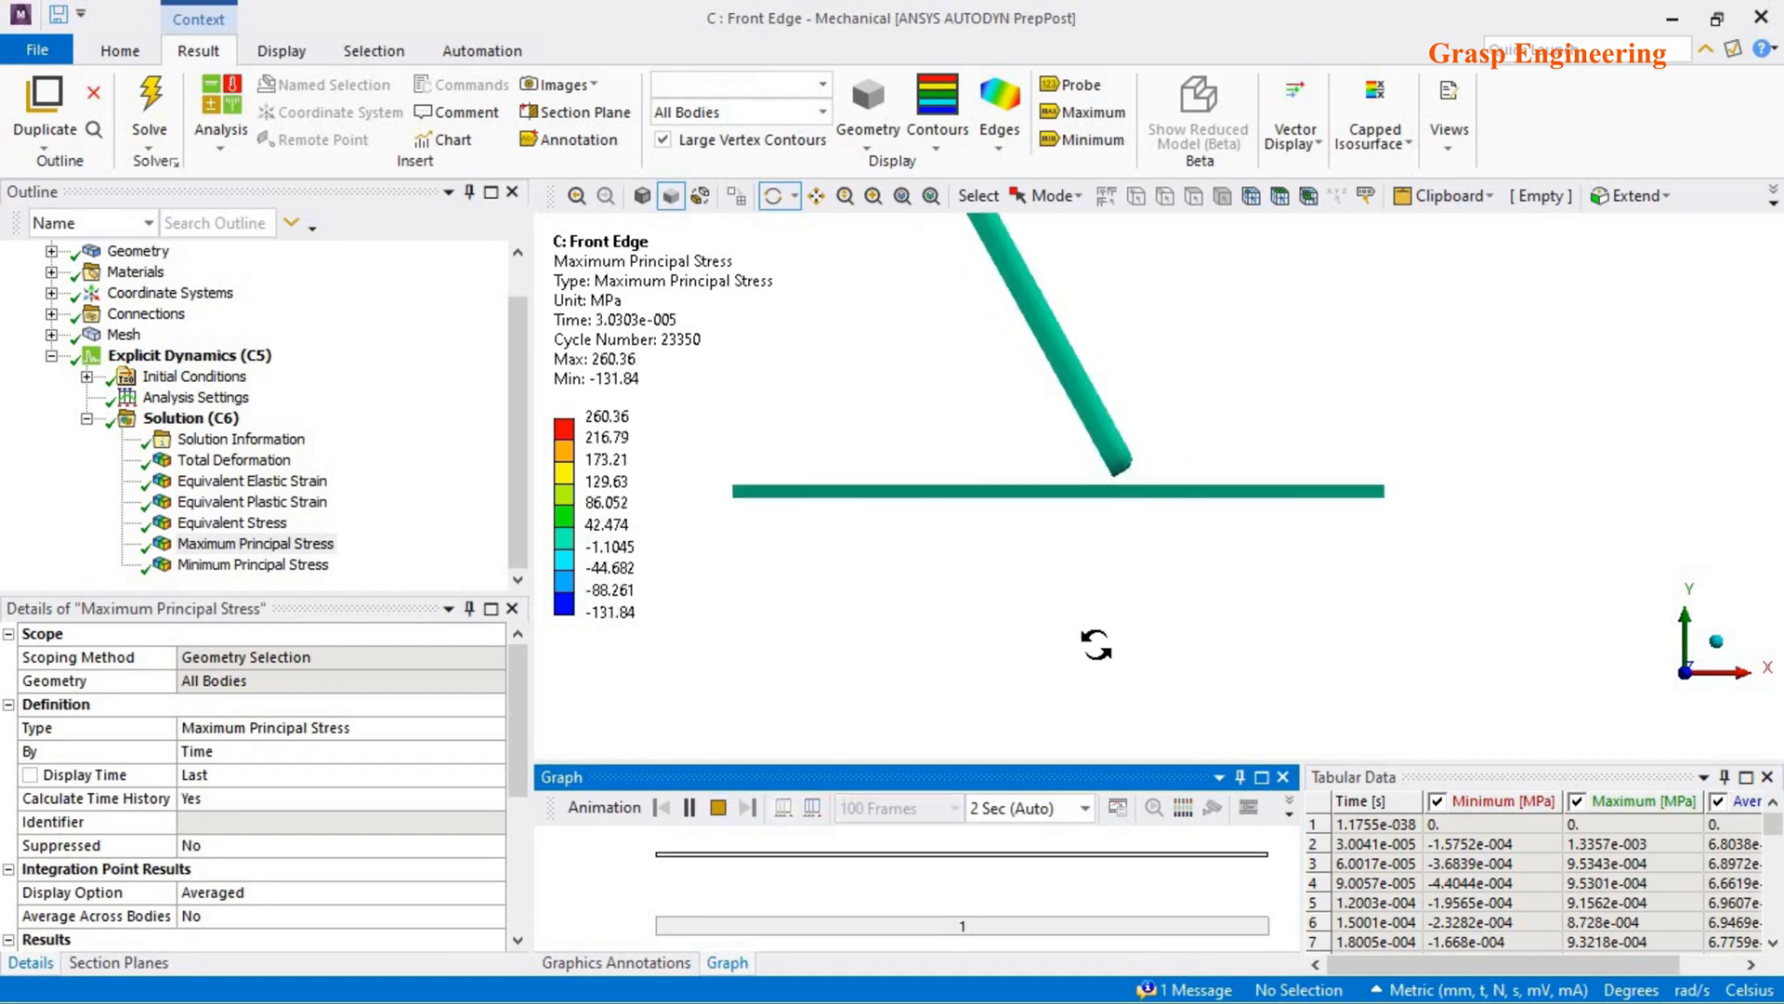
{"action": "scroll", "coordinate": [1101, 646], "scroll_direction": "up", "scroll_amount": 5}
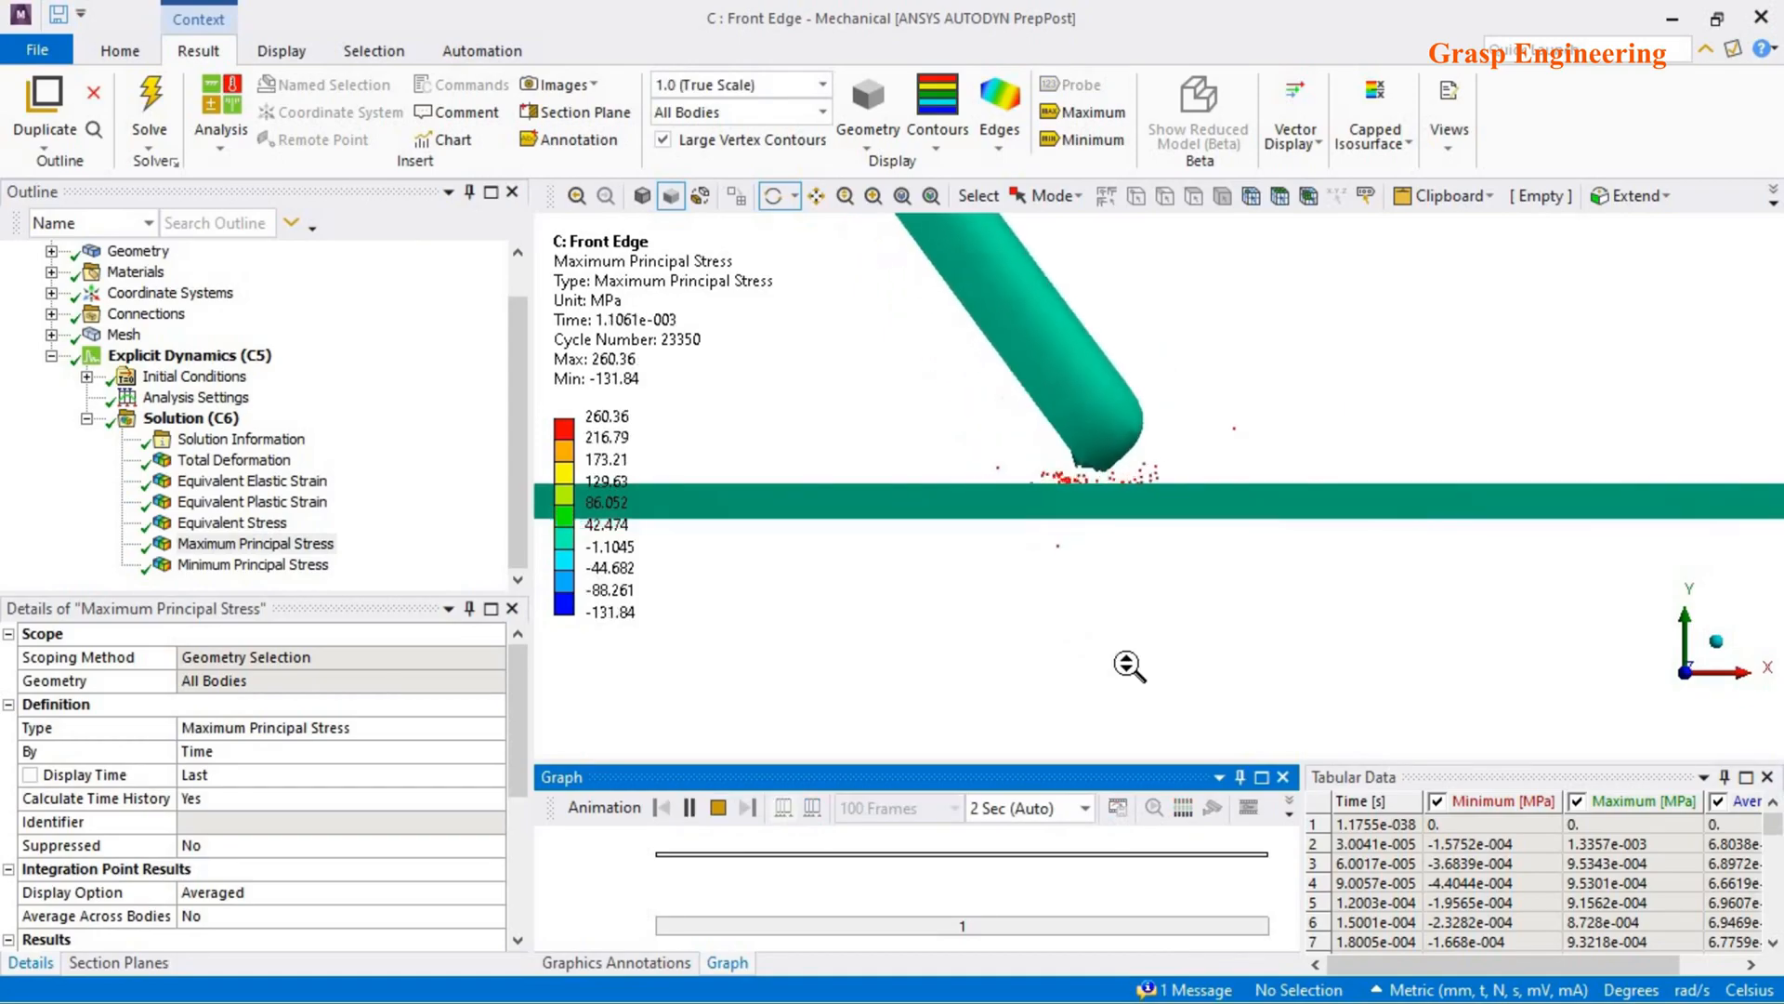
{"action": "left_click", "coordinate": [685, 808]}
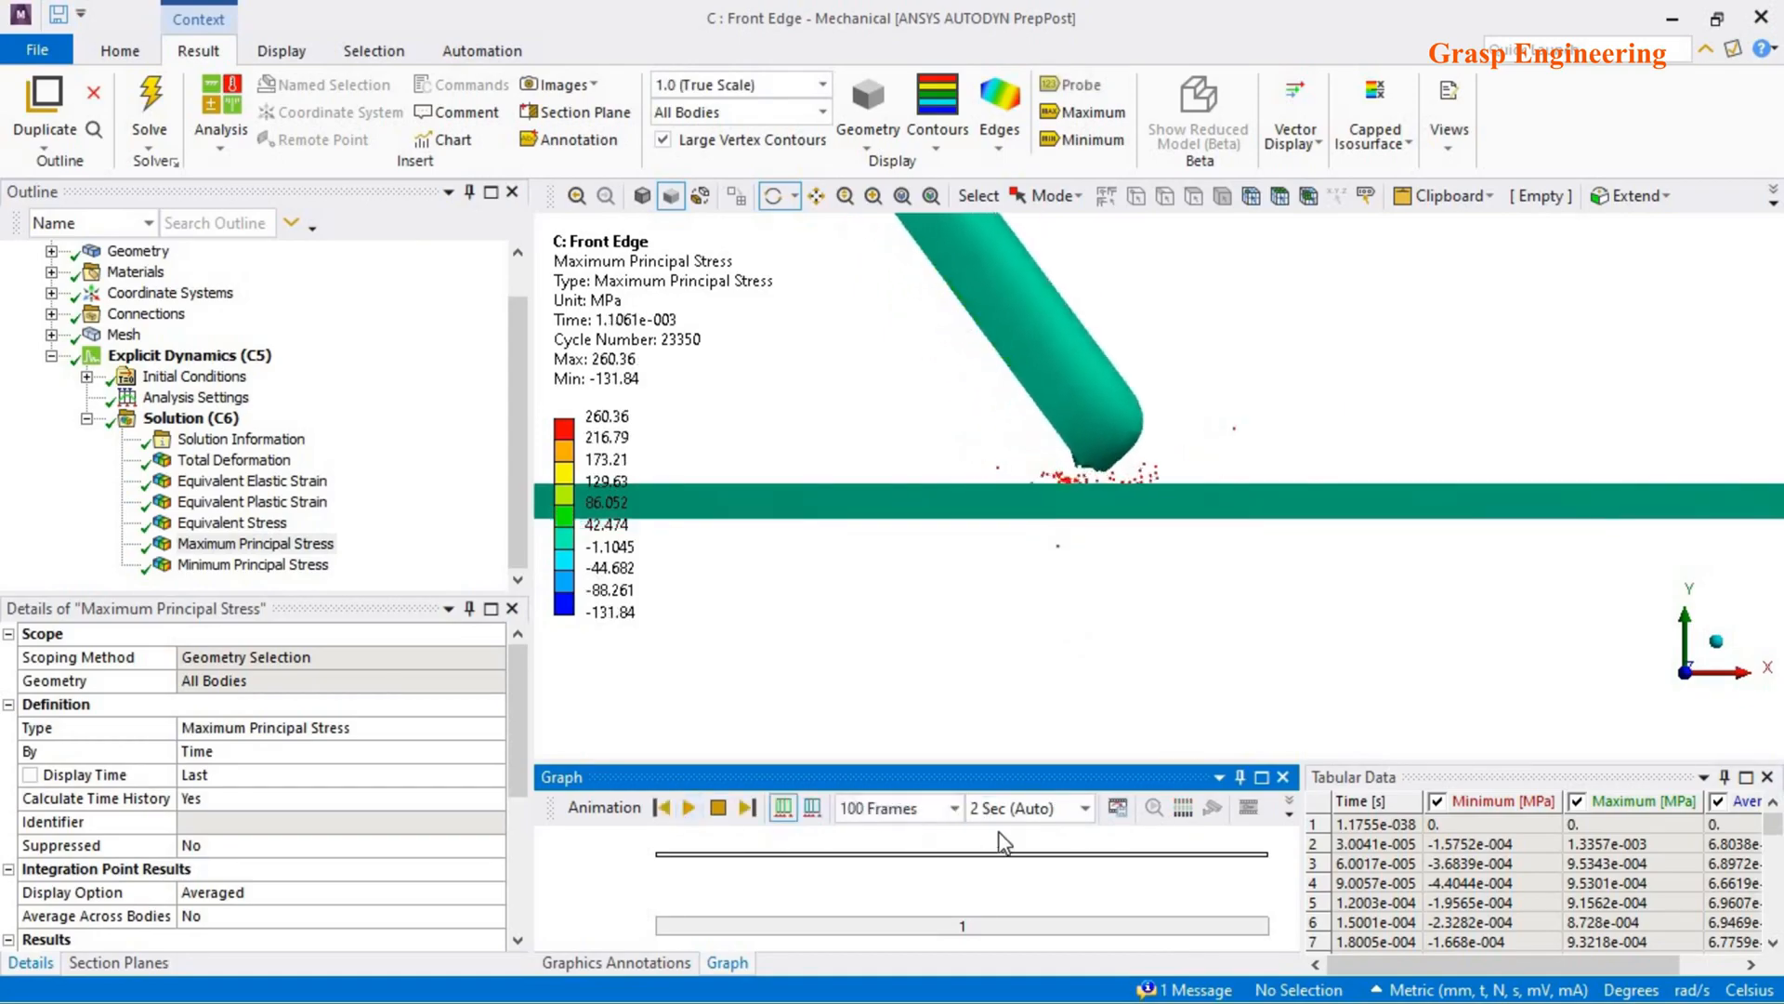
- Review the file formats offered for exporting the stress animation as a video, and leave without saving
{"action": "left_click", "coordinate": [1124, 811]}
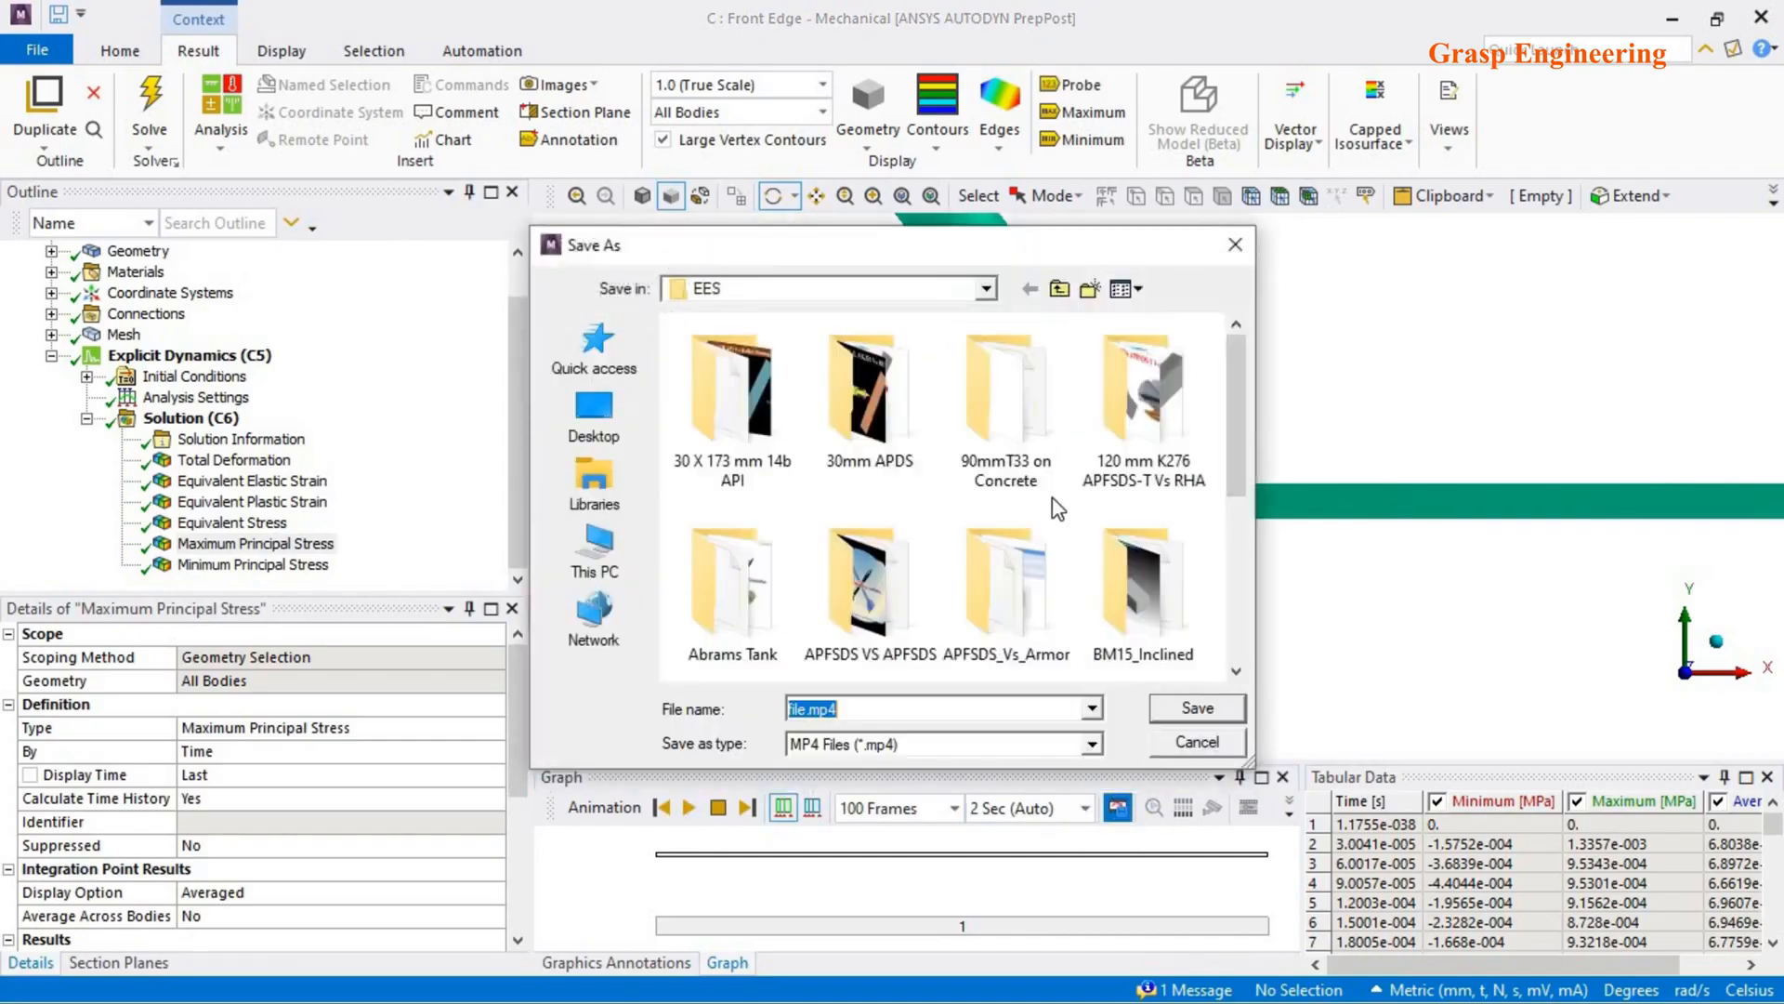
{"action": "scroll", "coordinate": [884, 535], "scroll_direction": "down", "scroll_amount": 5}
{"action": "scroll", "coordinate": [918, 558], "scroll_direction": "up", "scroll_amount": 3}
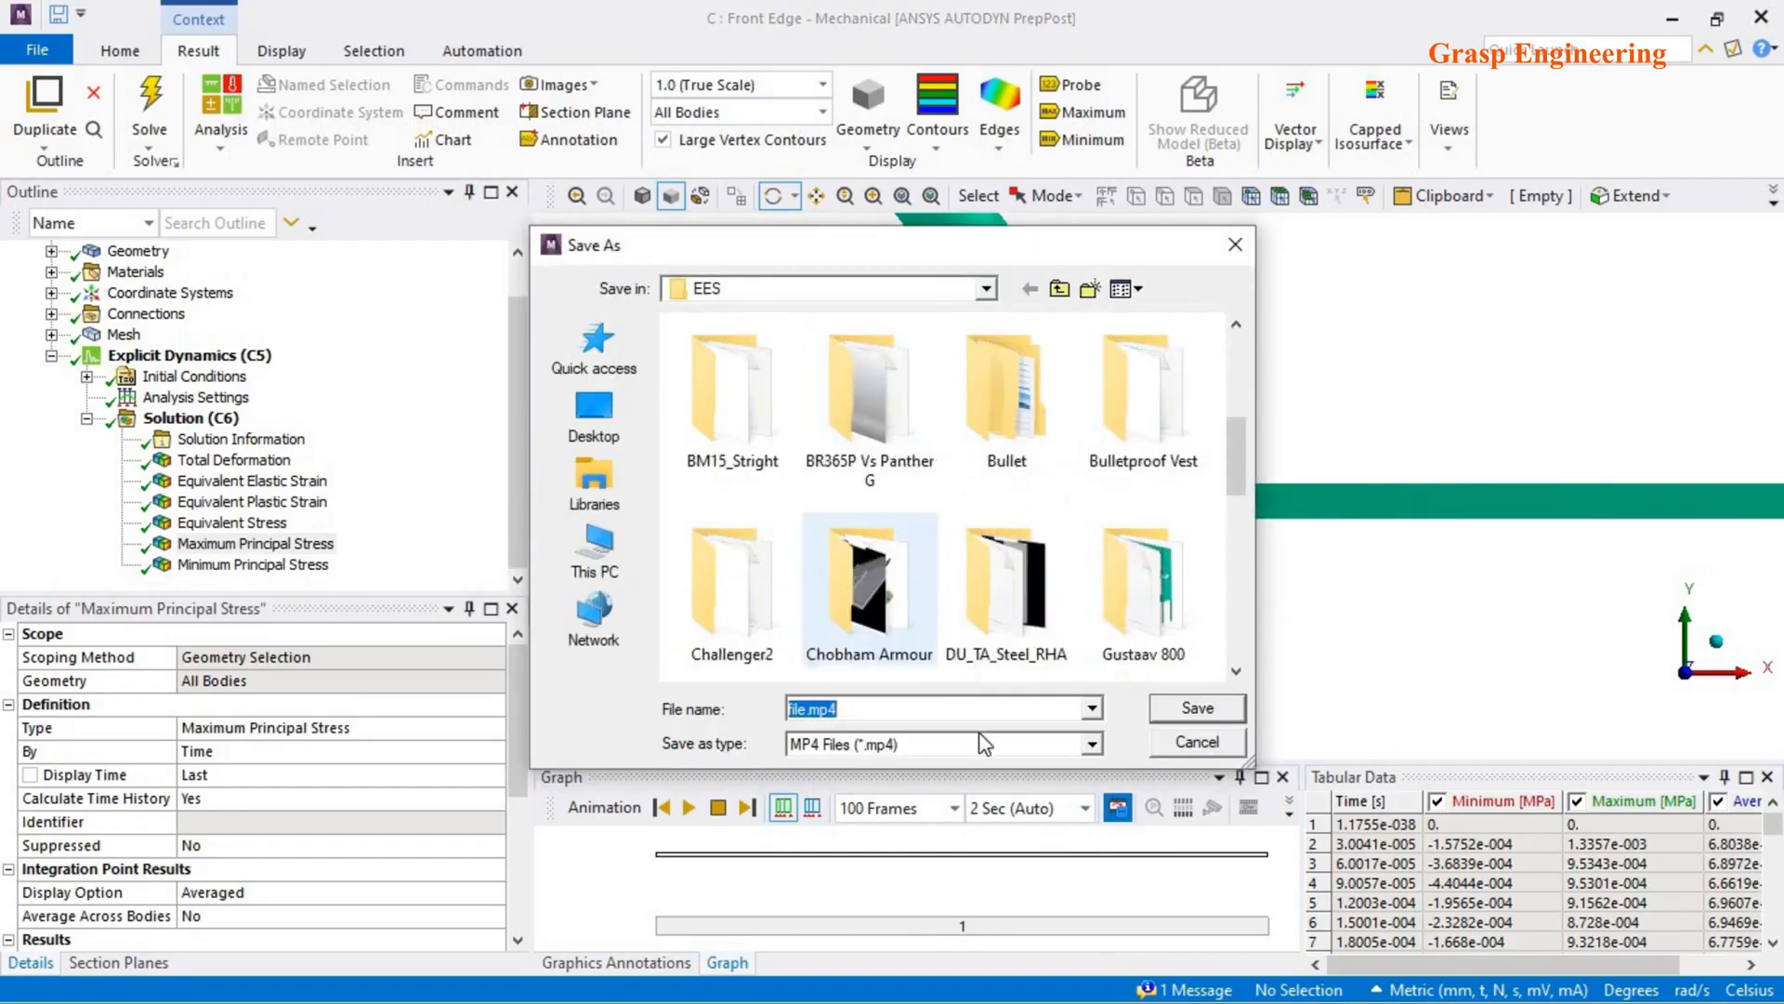
{"action": "left_click", "coordinate": [1093, 747]}
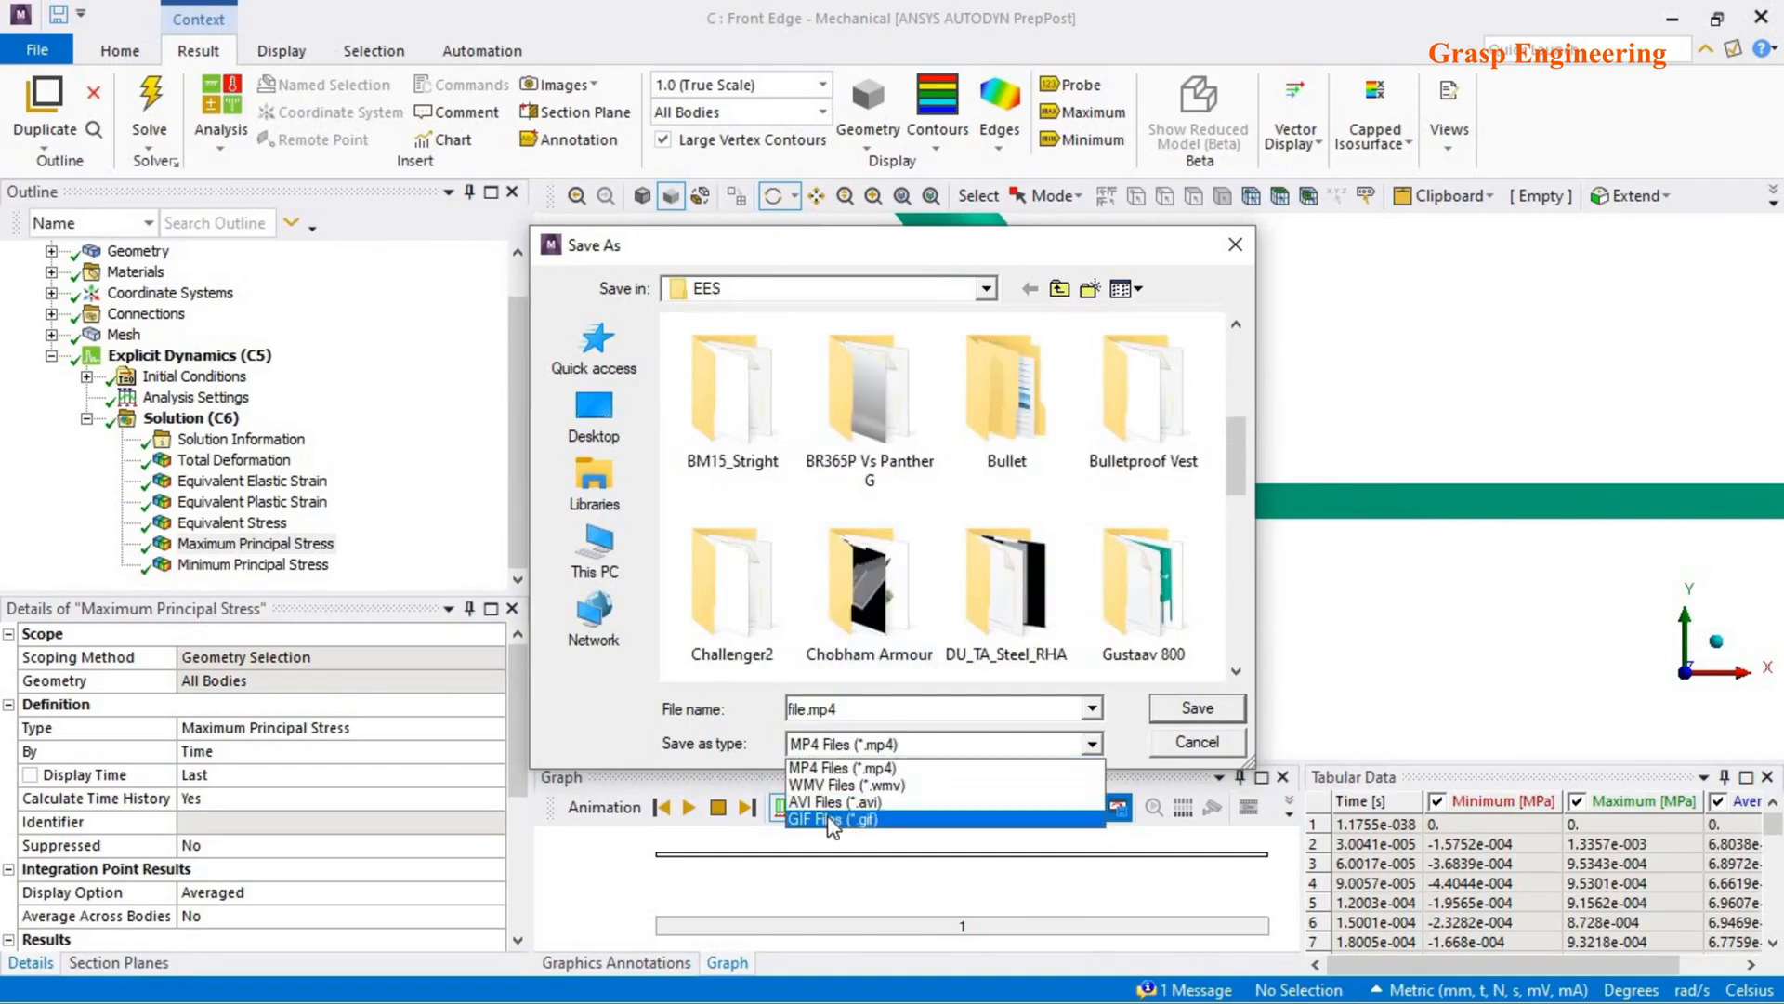
{"action": "left_click", "coordinate": [1208, 749]}
{"action": "left_click", "coordinate": [1199, 743]}
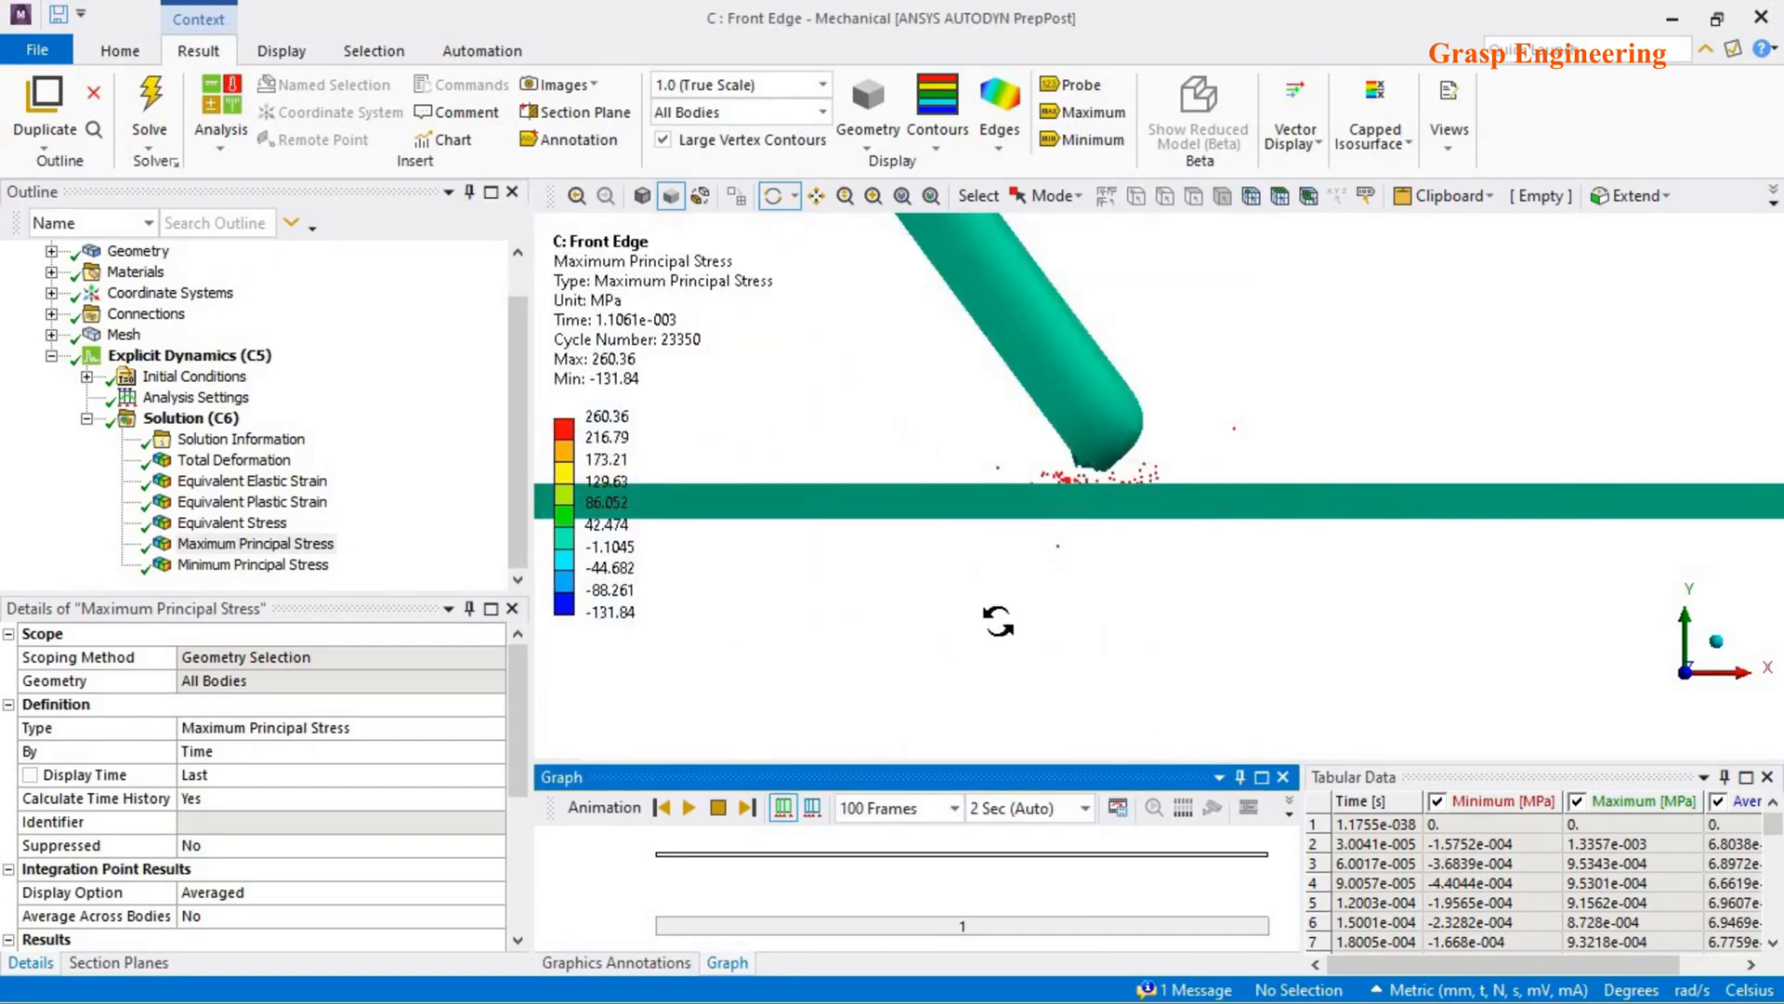
- Switch to SpaceClaim with the E:Corner Imact geometry and maximize its window
{"action": "left_click", "coordinate": [999, 621]}
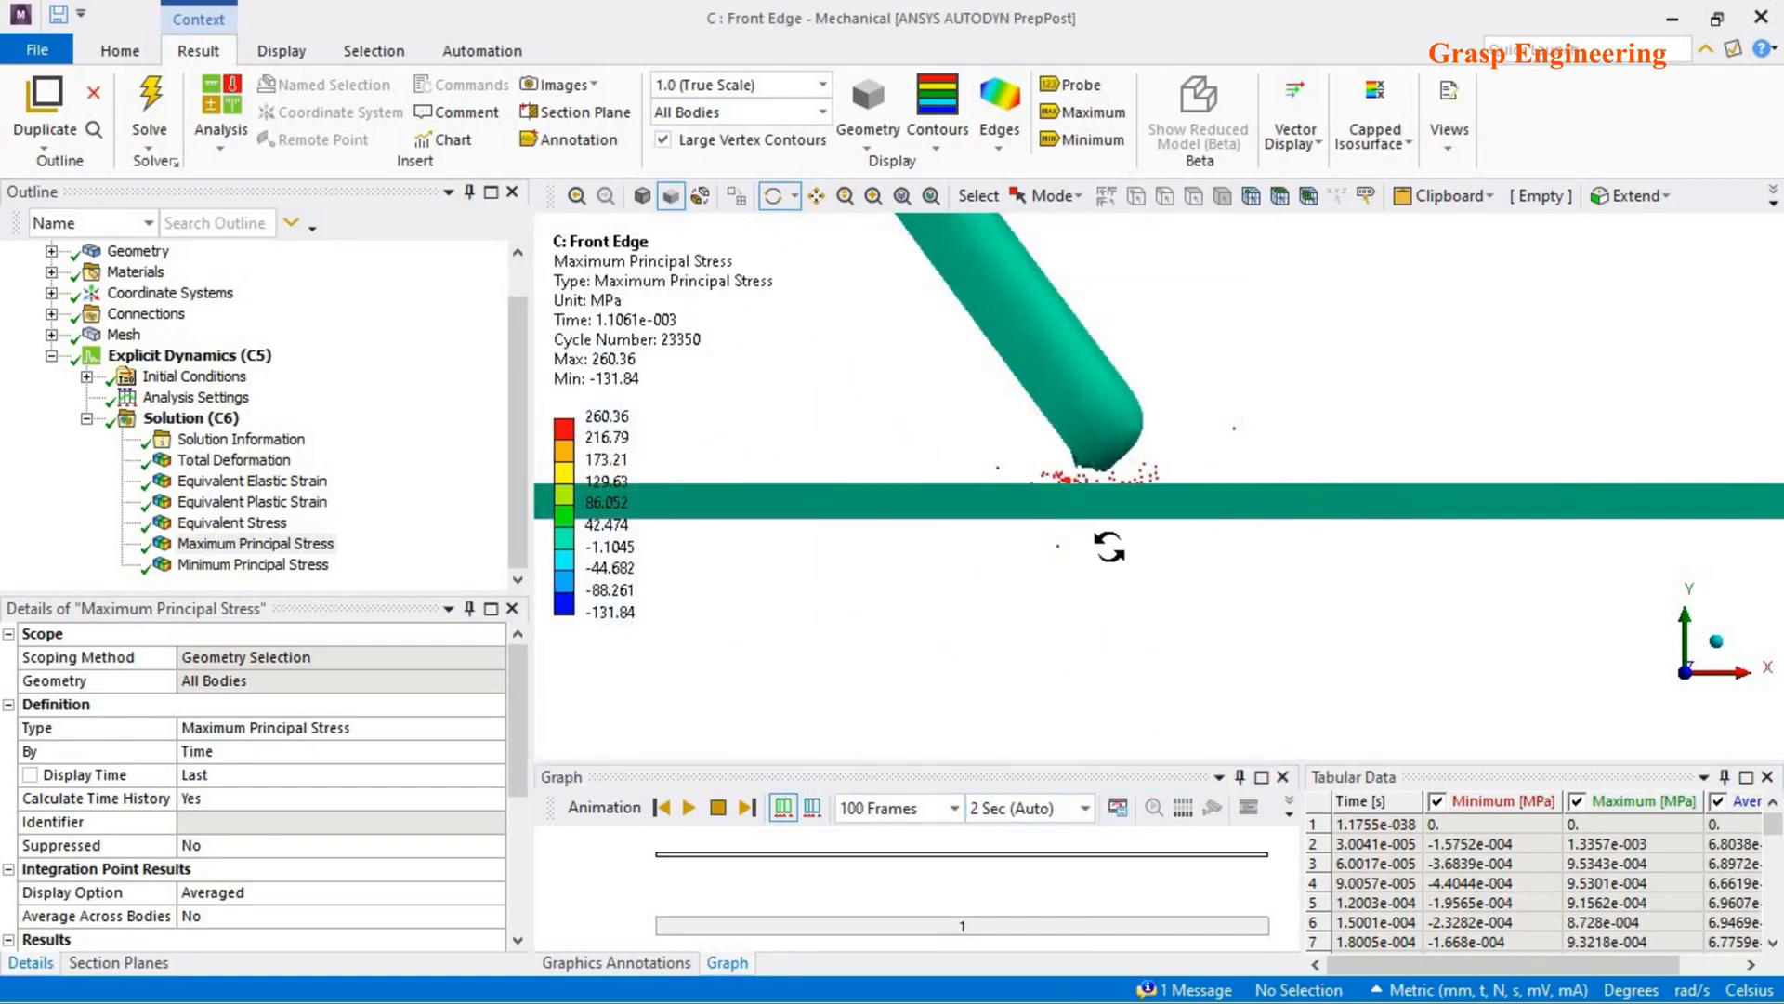
{"action": "key", "text": "alt+Tab"}
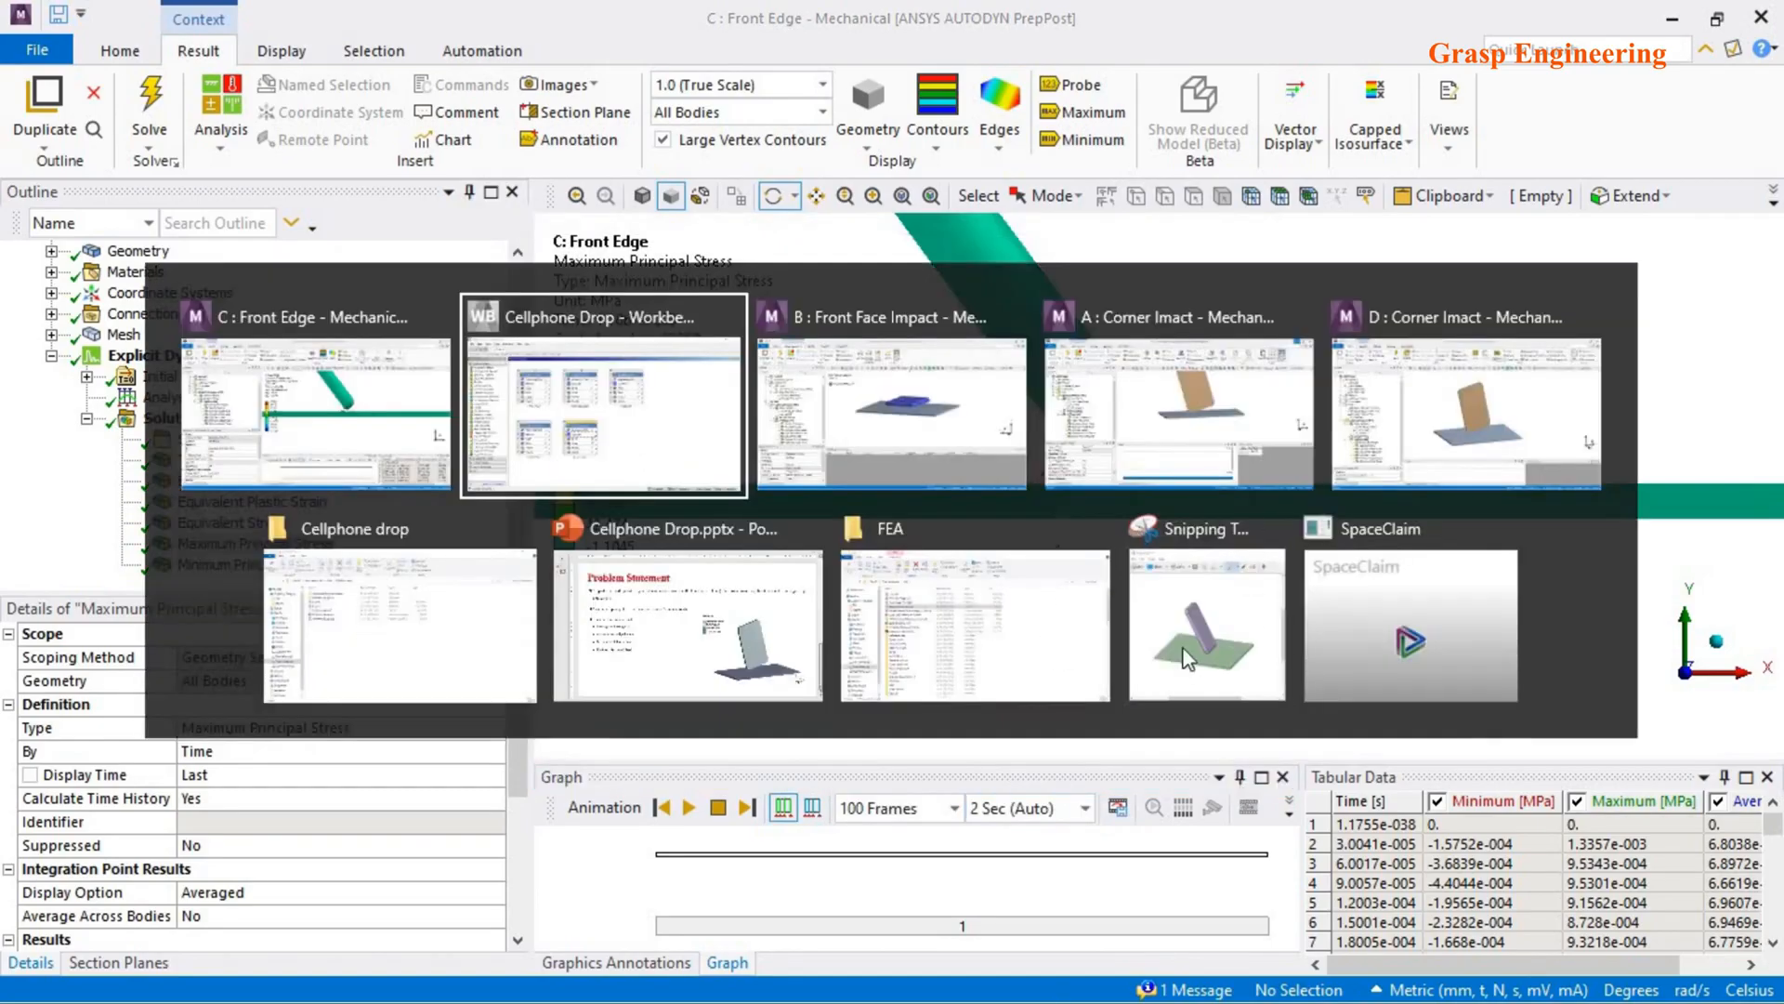
{"action": "left_click", "coordinate": [1355, 626]}
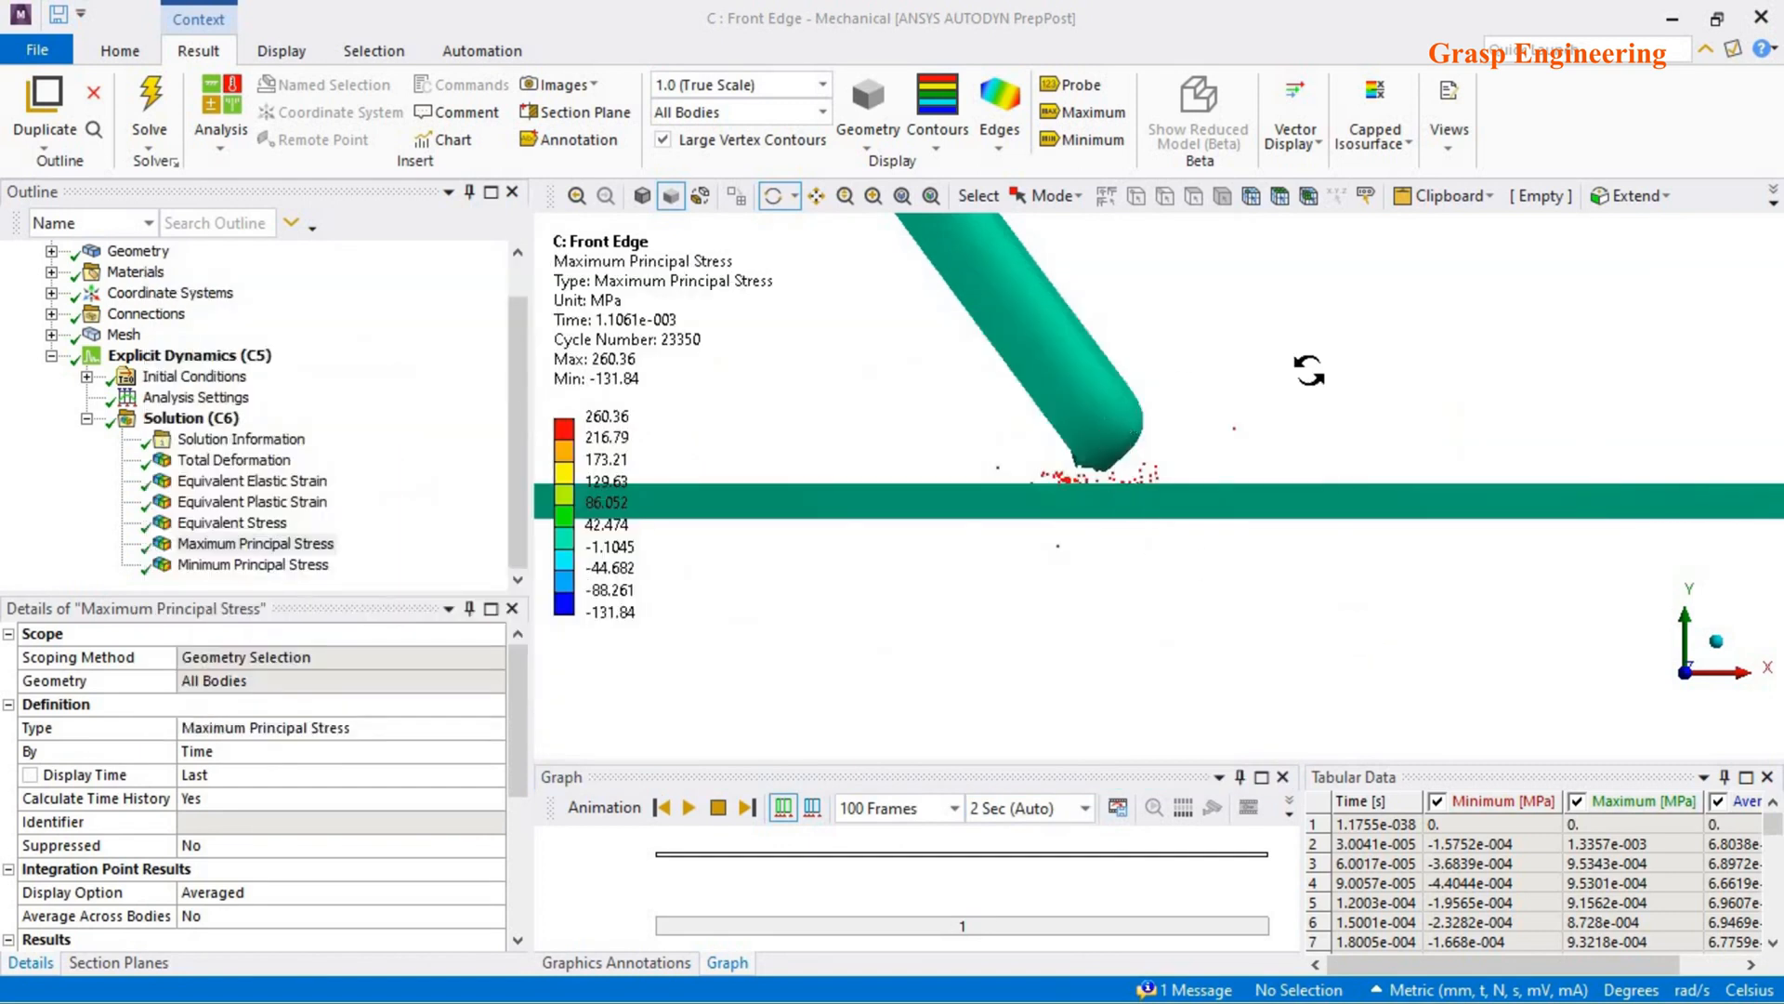
{"action": "left_click", "coordinate": [1312, 365]}
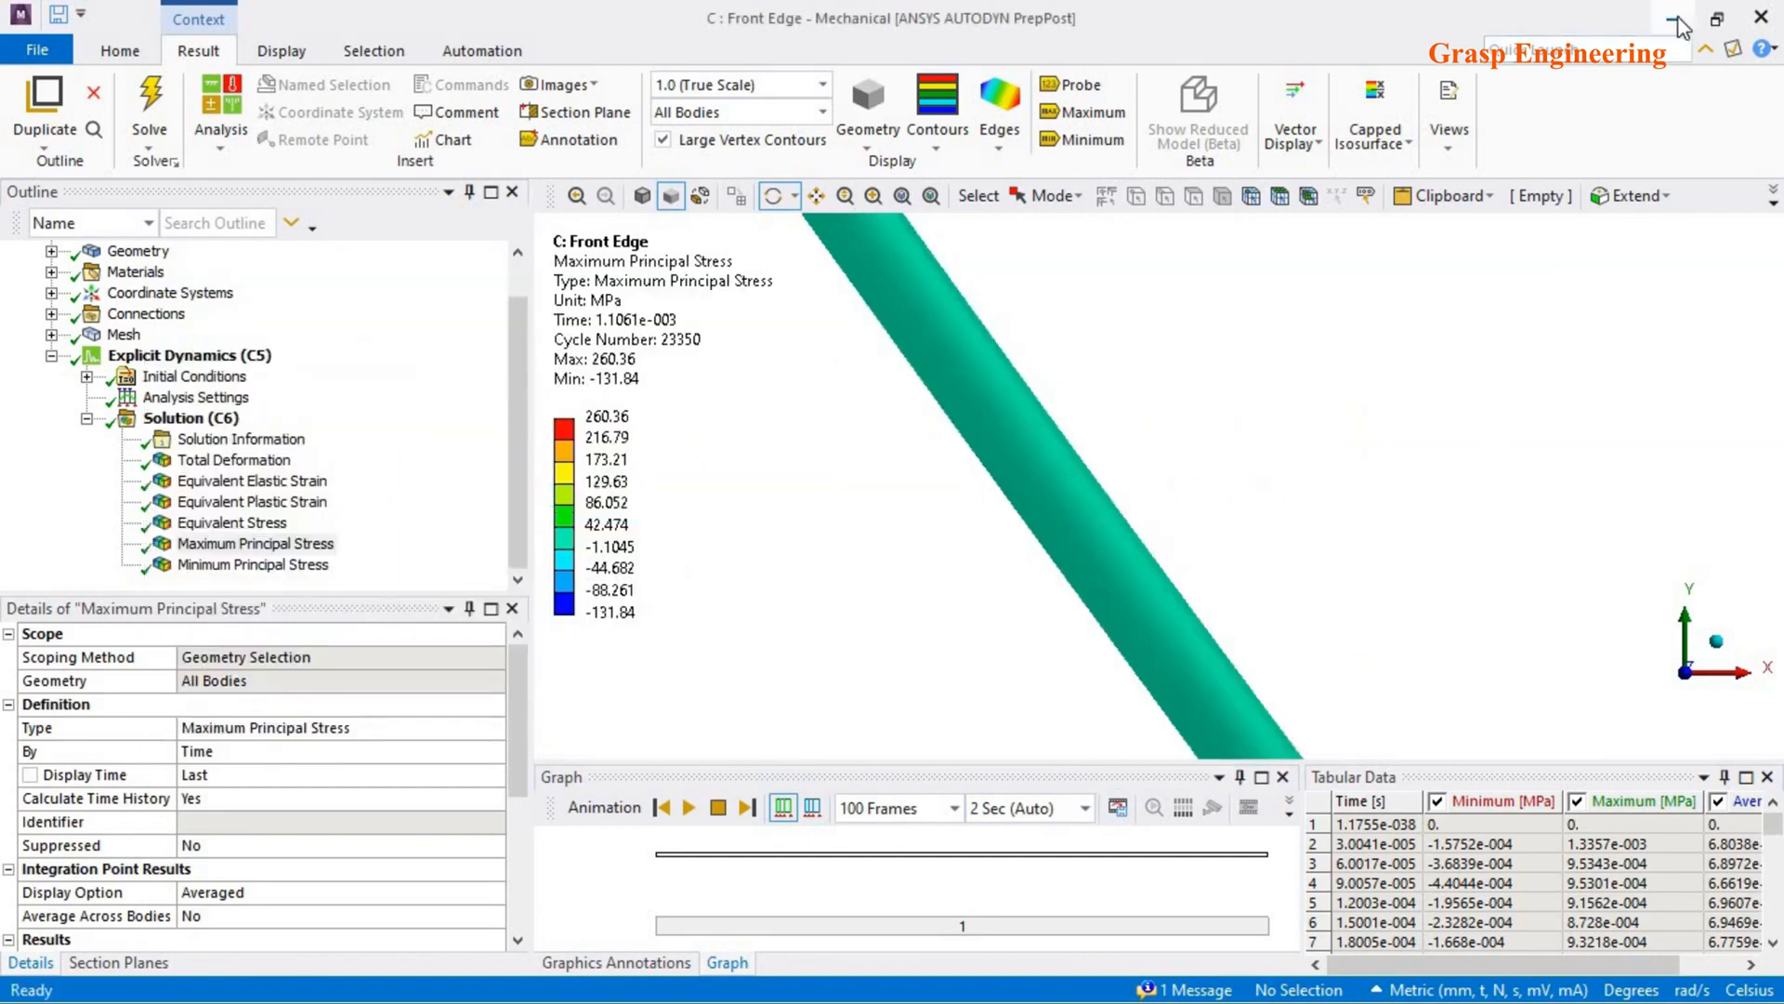
{"action": "left_click", "coordinate": [1677, 19]}
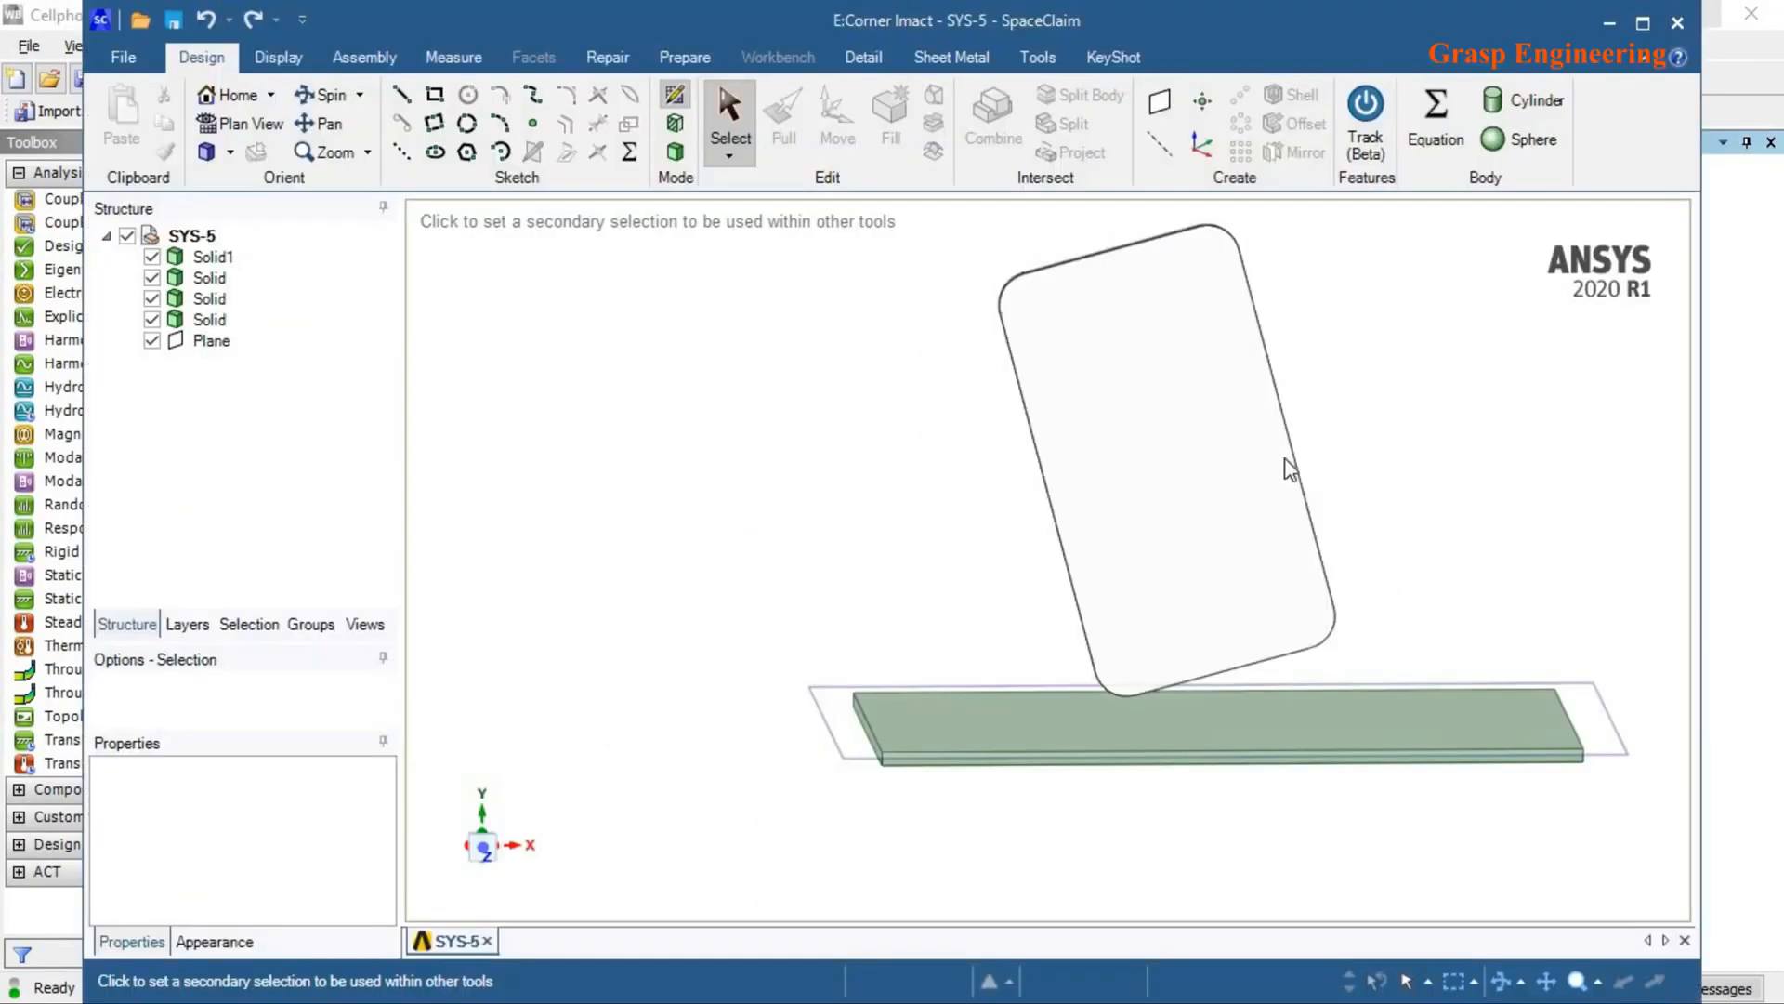
{"action": "left_click", "coordinate": [1638, 26]}
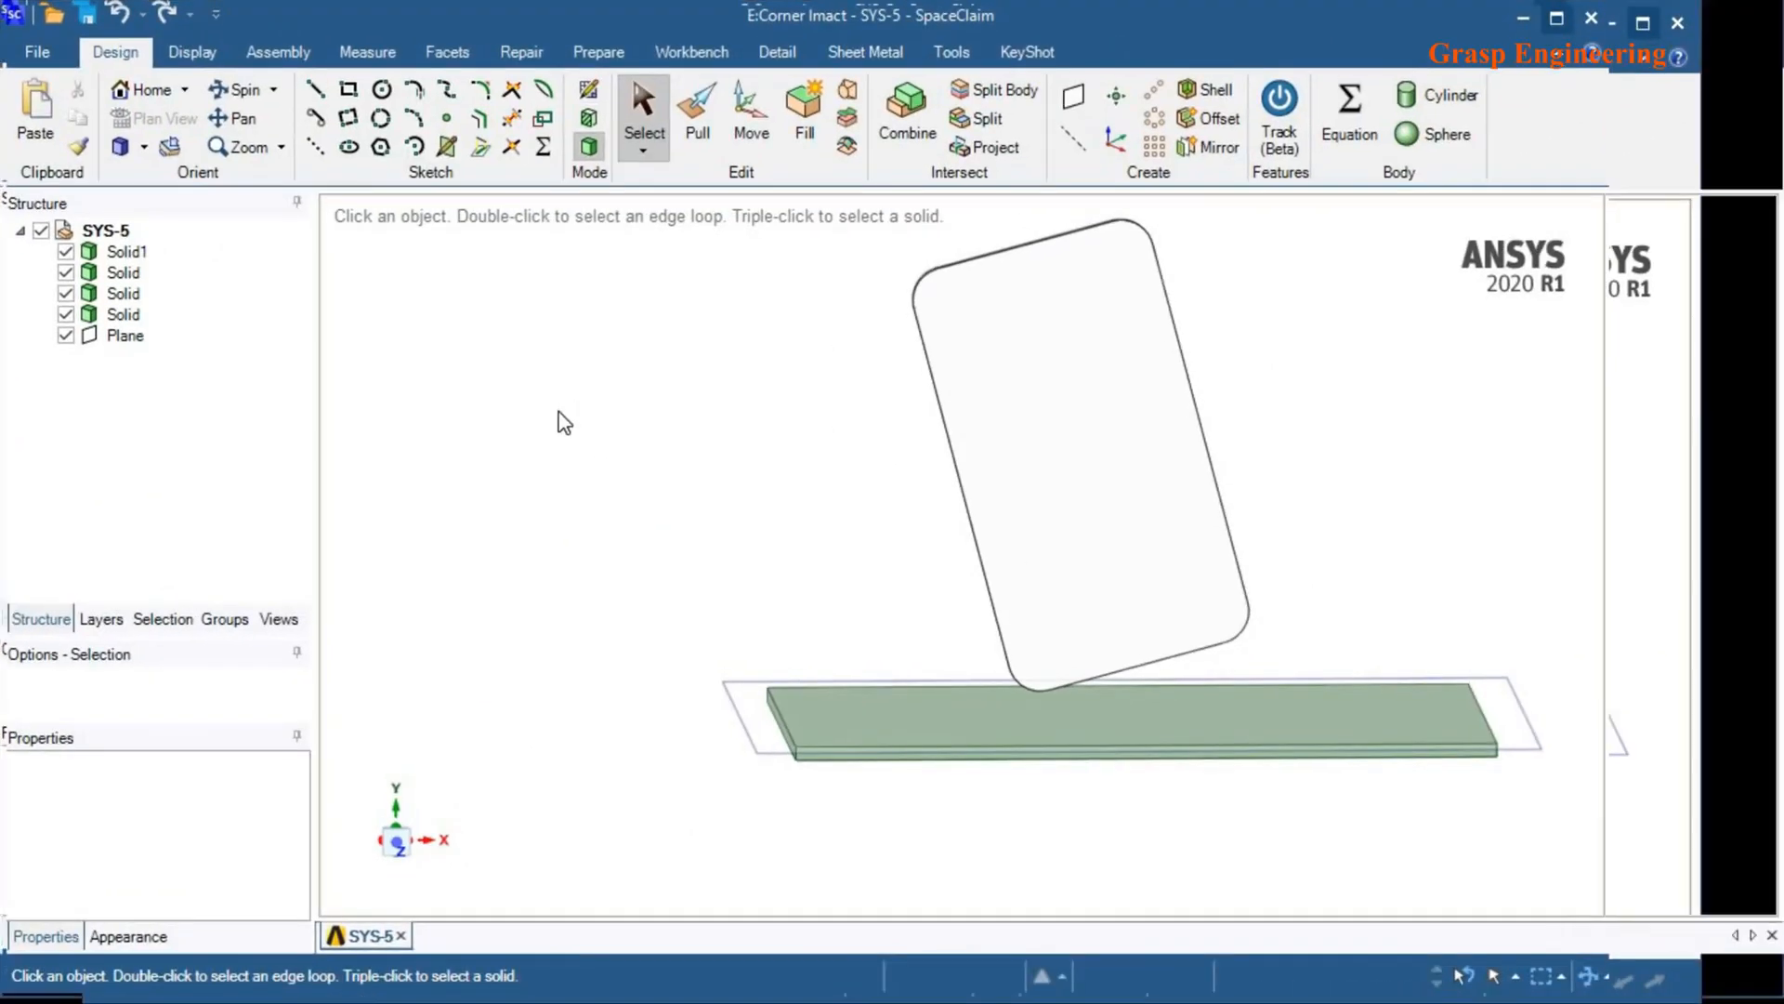
- Examine the tilted phone and floor plate from oblique, front and back views to check the phone's orientation
{"action": "middle_click_drag", "start_coordinate": [812, 524], "coordinate": [861, 528]}
{"action": "middle_click_drag", "start_coordinate": [908, 626], "coordinate": [550, 786]}
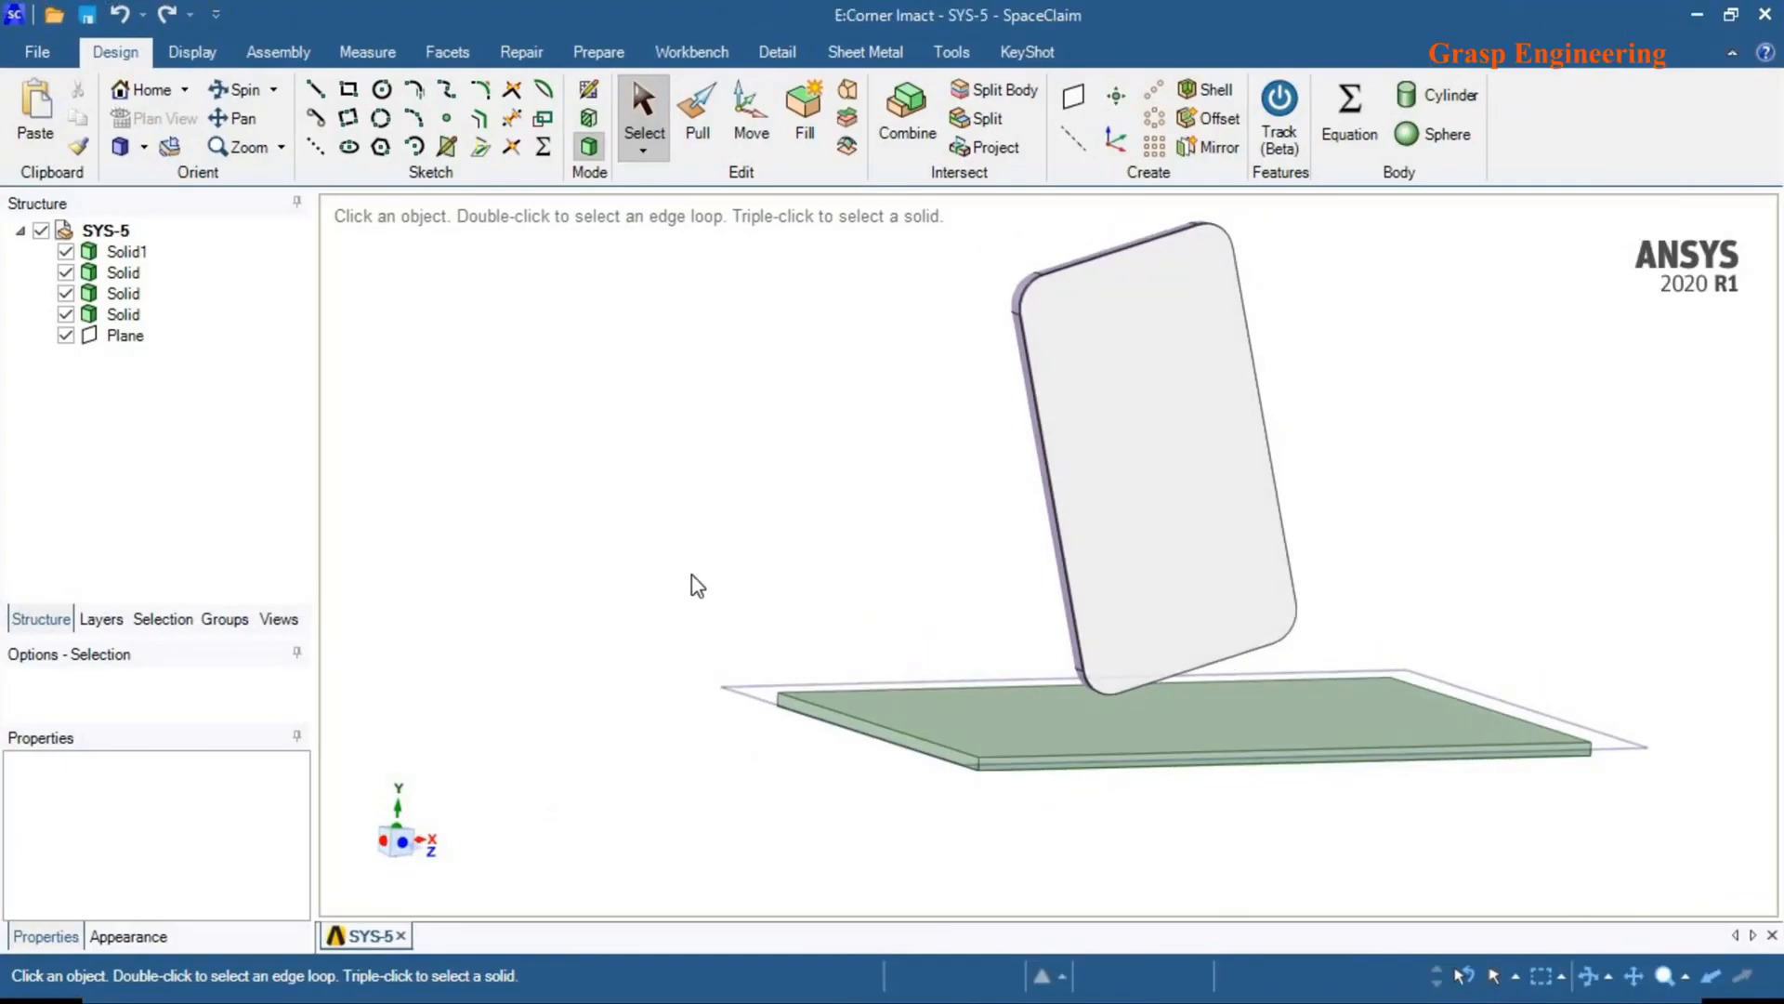
{"action": "scroll", "coordinate": [946, 730], "scroll_direction": "down", "scroll_amount": 2}
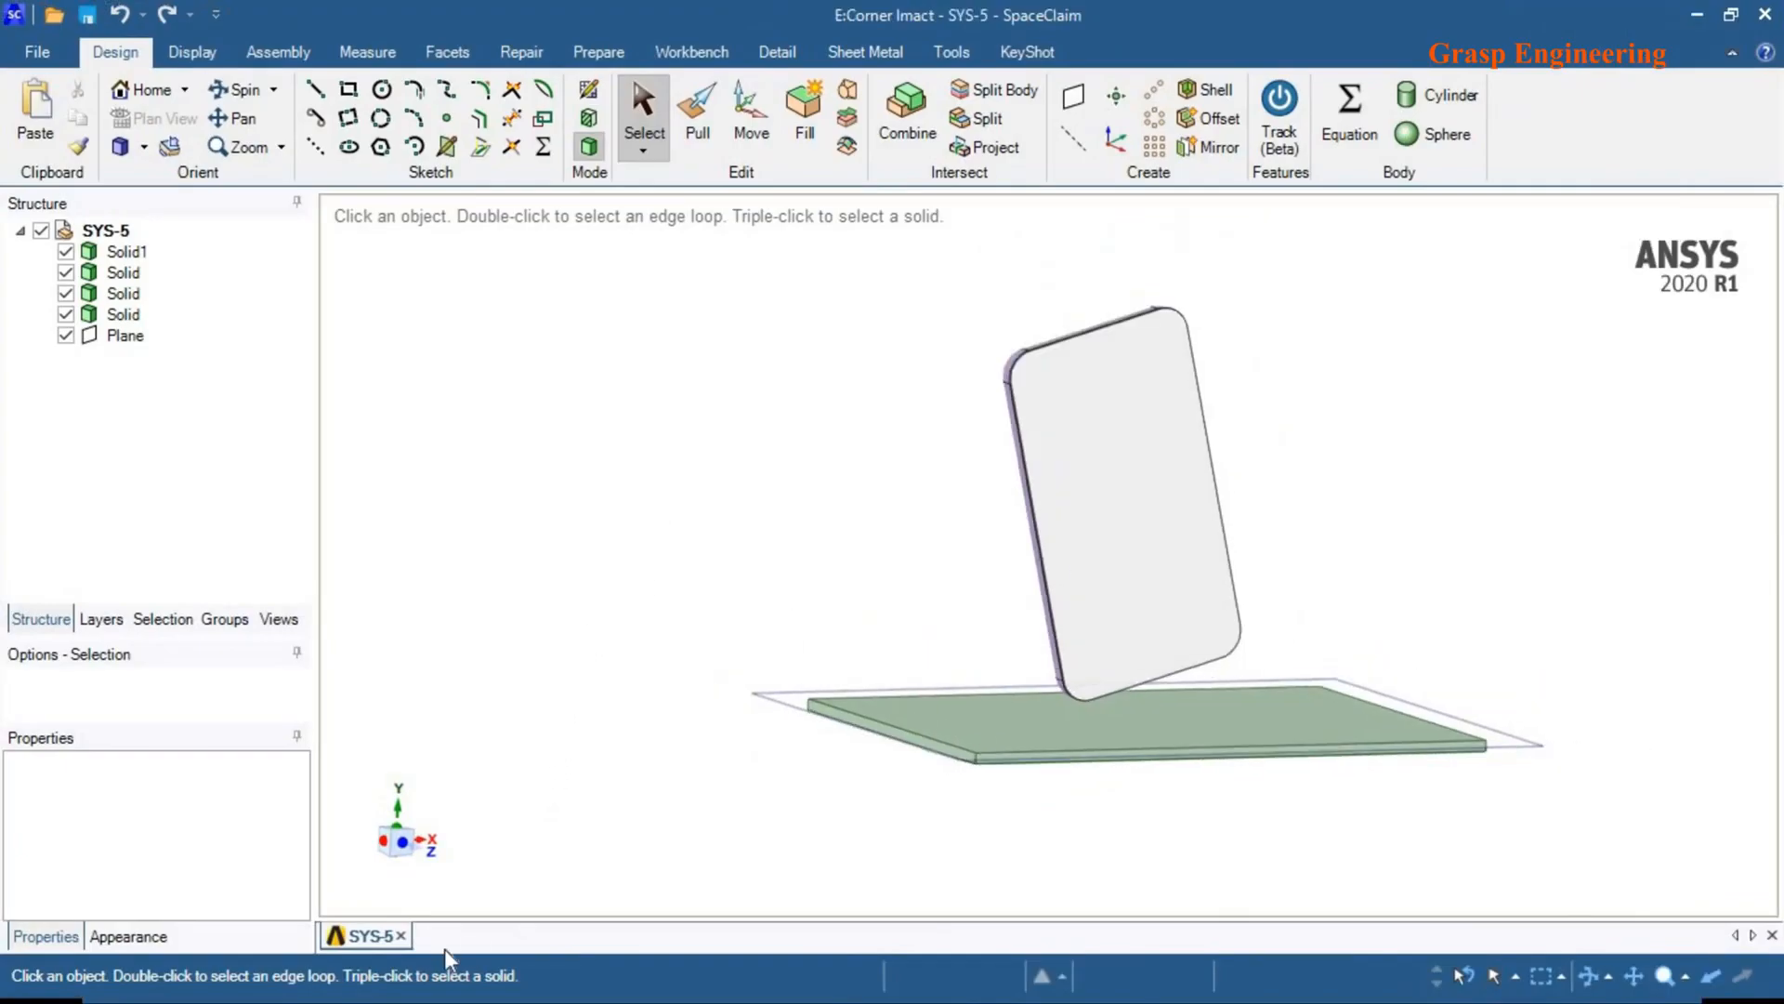
{"action": "left_click", "coordinate": [402, 842]}
{"action": "scroll", "coordinate": [1194, 641], "scroll_direction": "up", "scroll_amount": 1}
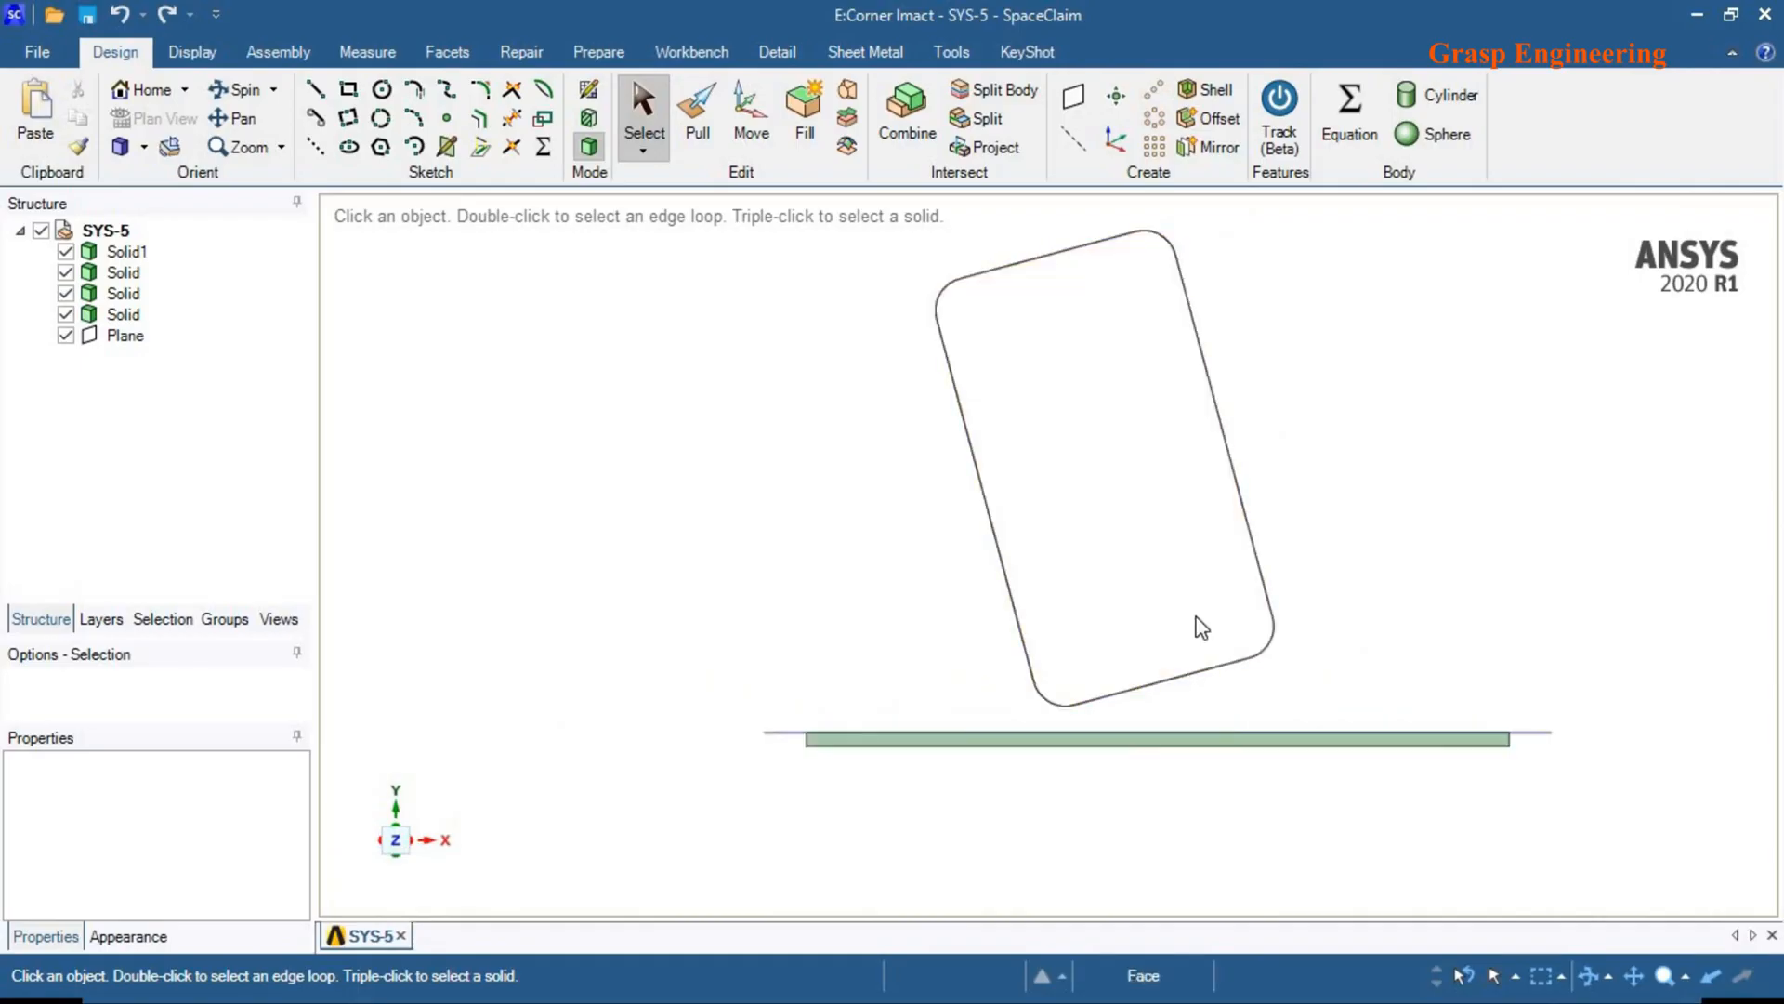
{"action": "left_click", "coordinate": [1118, 546]}
{"action": "left_click", "coordinate": [453, 247]}
{"action": "left_click", "coordinate": [1129, 625]}
{"action": "middle_click_drag", "start_coordinate": [1130, 625], "coordinate": [1173, 673]}
{"action": "left_click", "coordinate": [410, 850]}
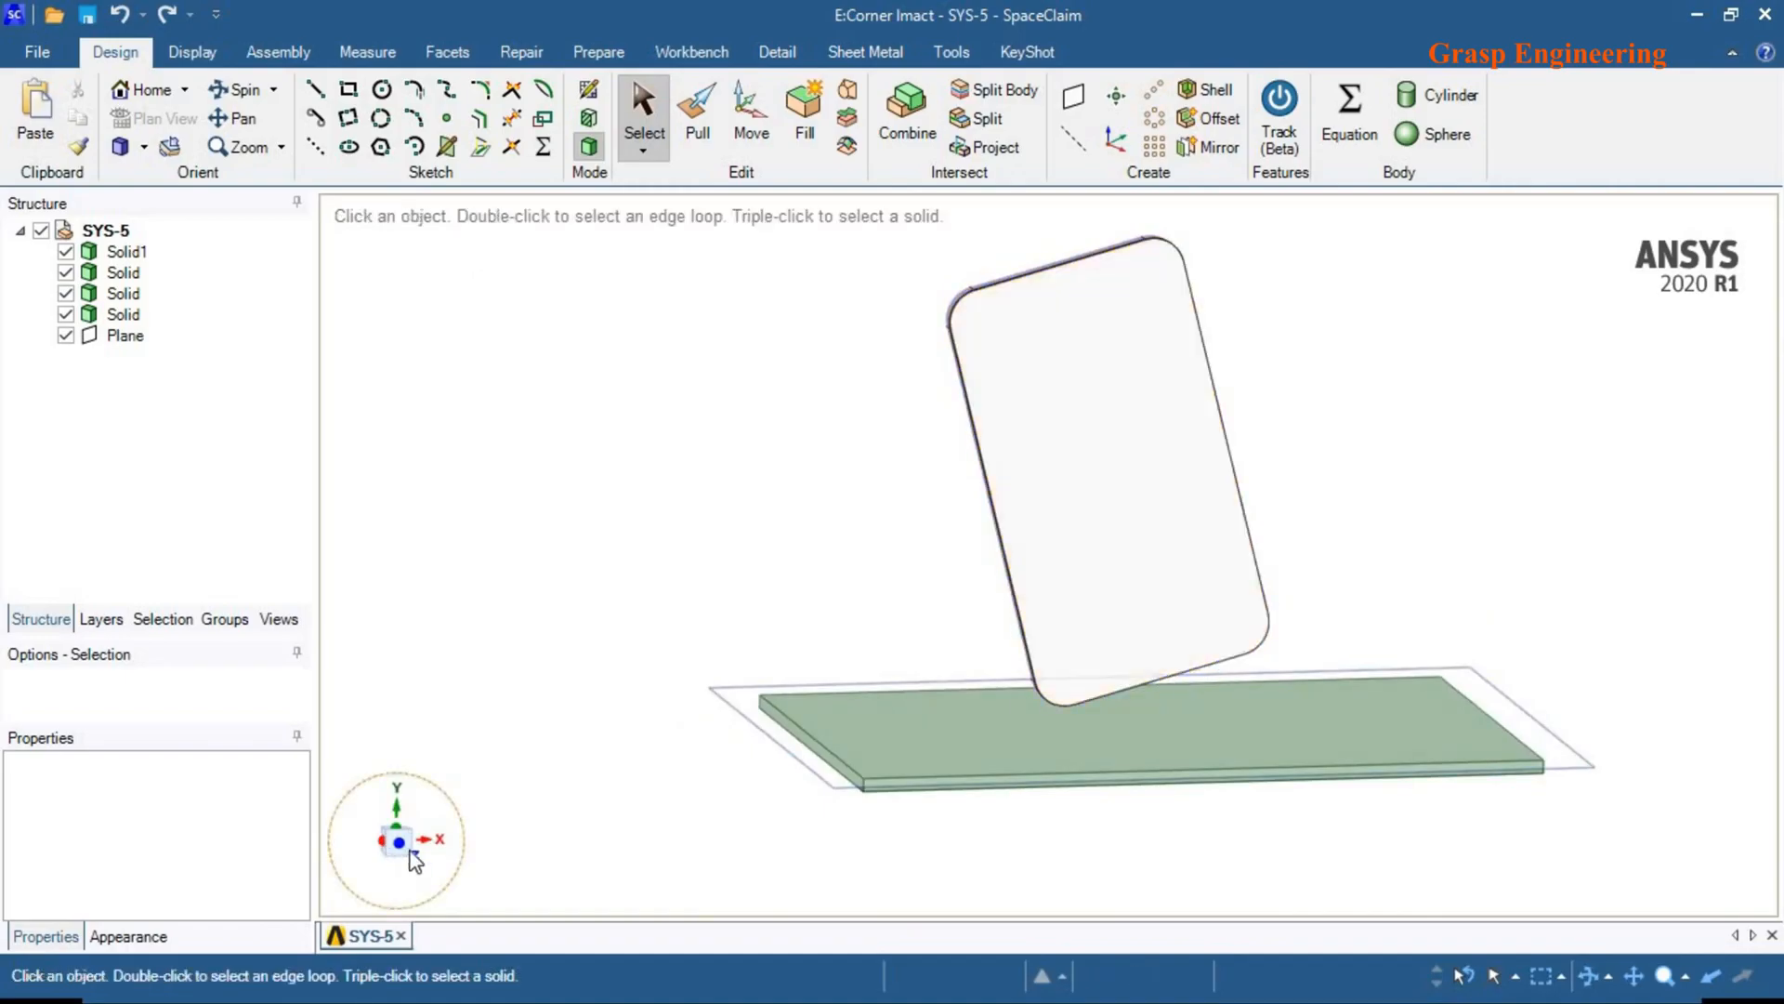
{"action": "left_click", "coordinate": [401, 842]}
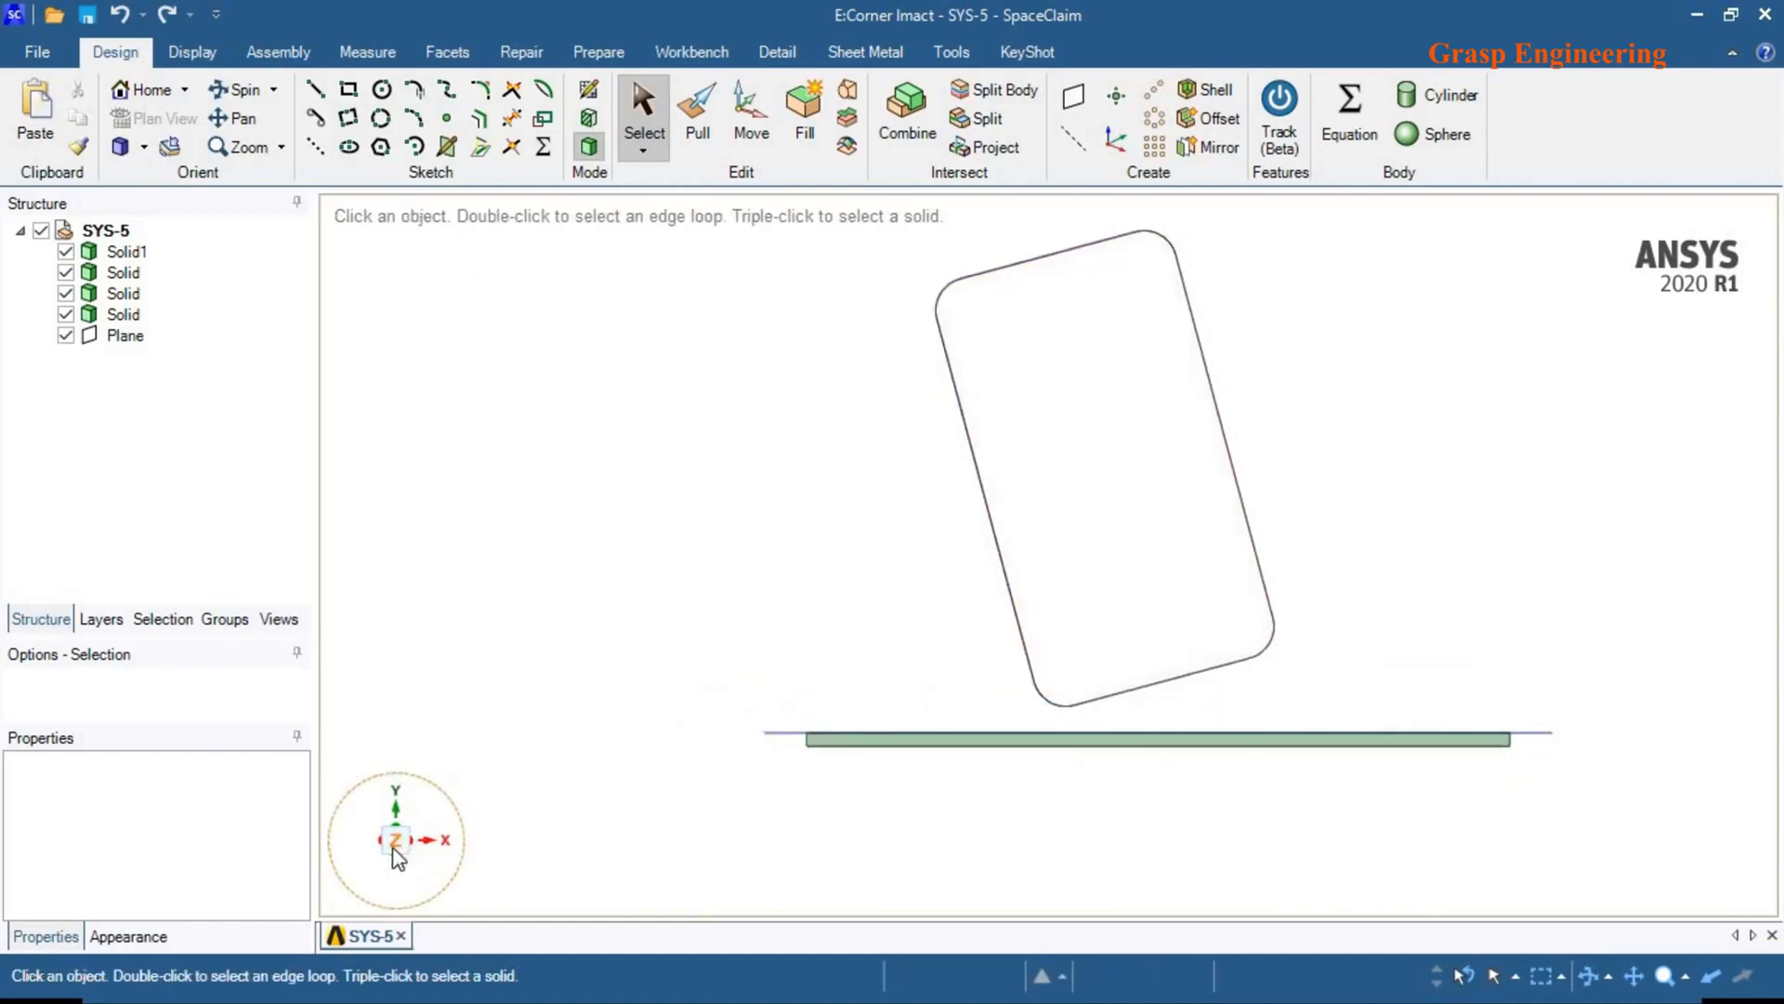
{"action": "left_click", "coordinate": [398, 845]}
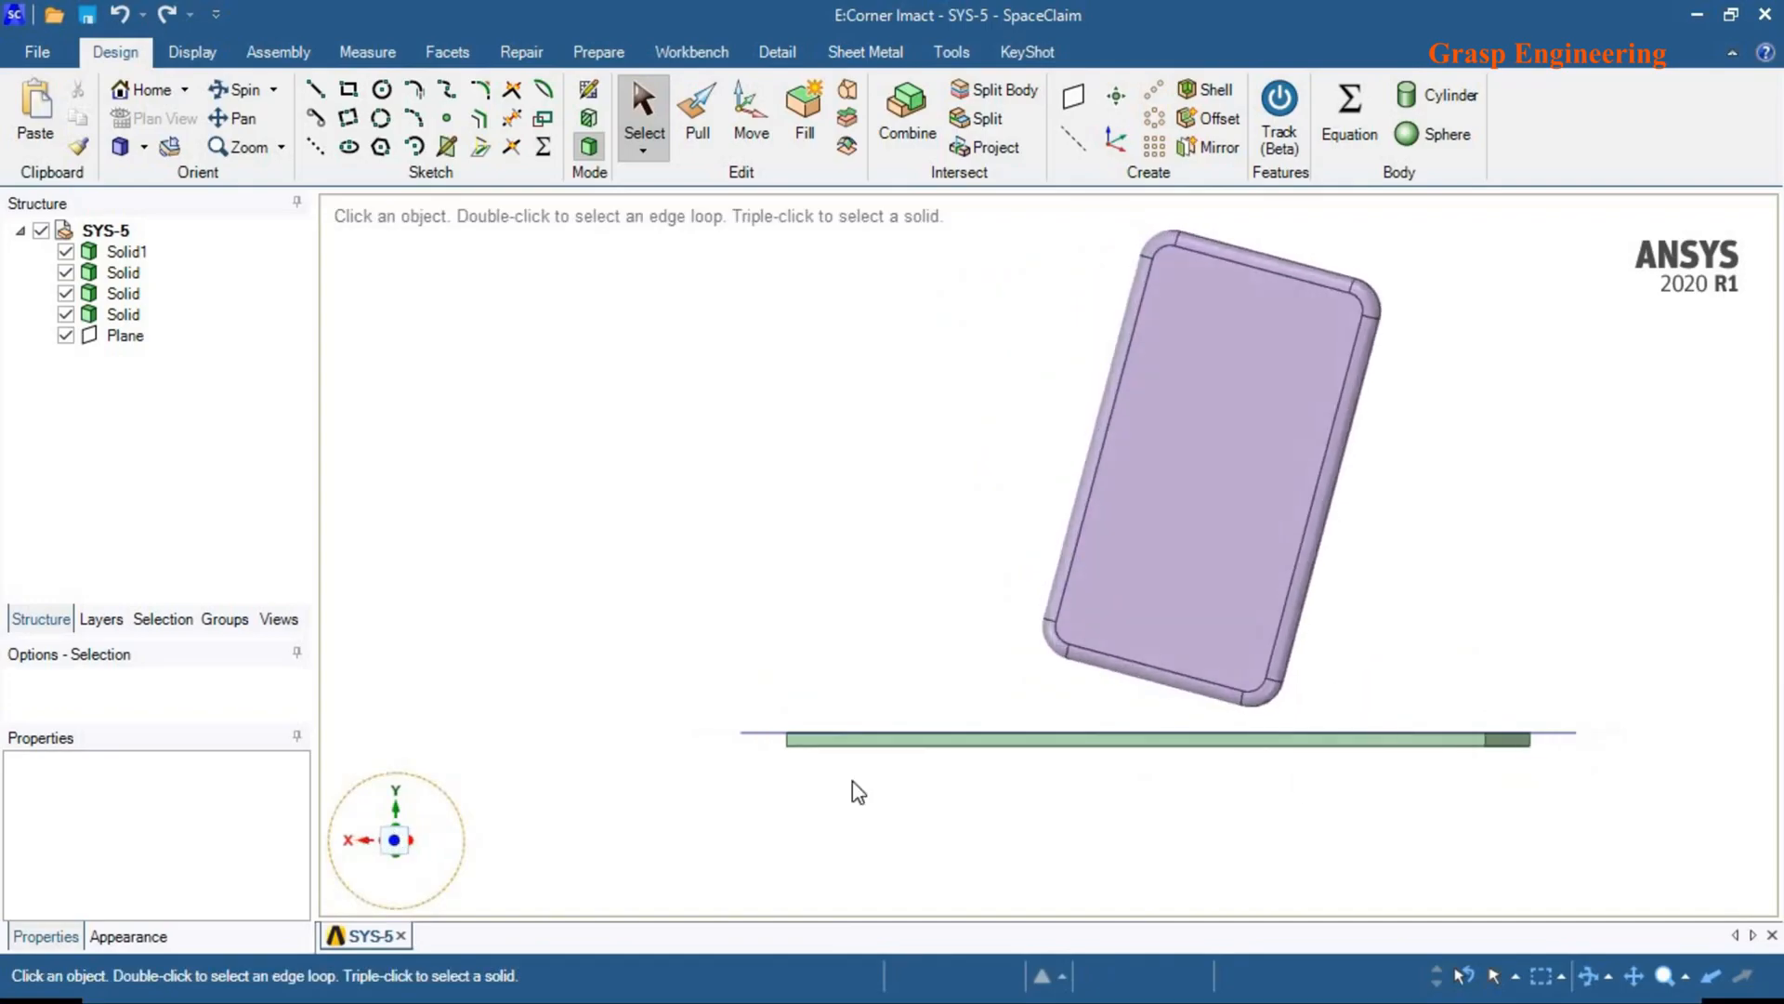
- Rotate the three phone bodies about the Z axis by about 344° with the Move tool so the phone stands upright above the plate
{"action": "left_click", "coordinate": [768, 121]}
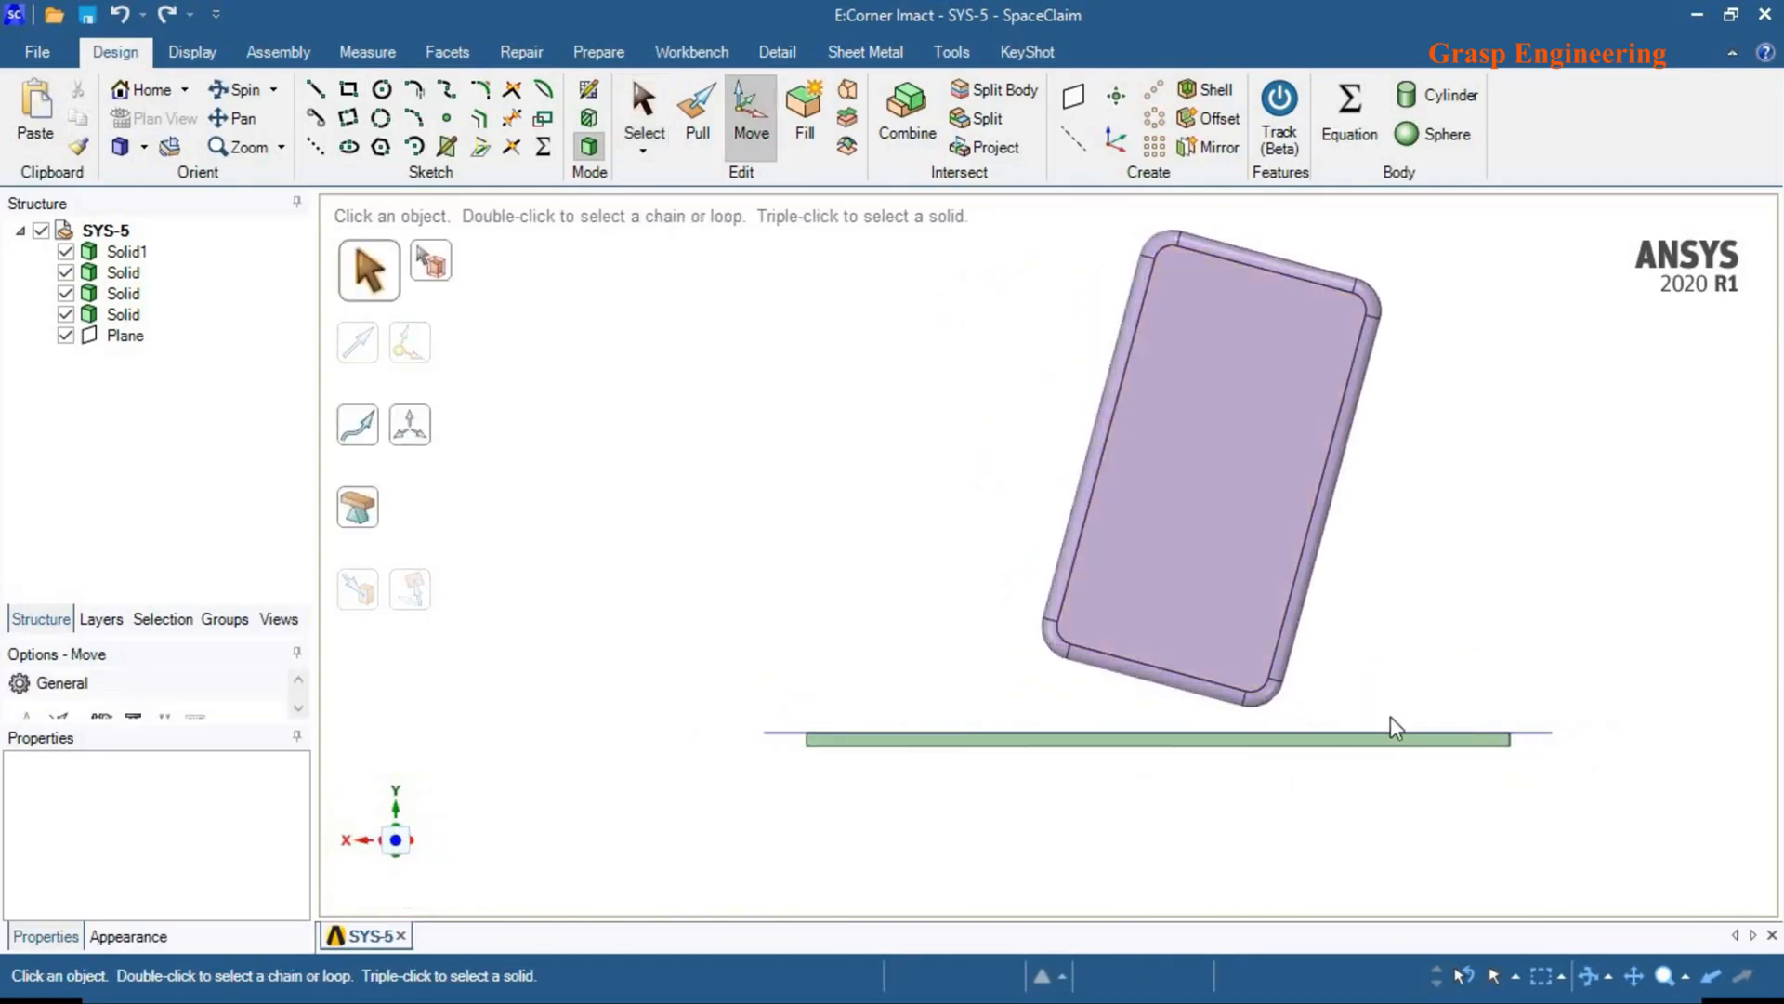
{"action": "left_click_drag", "start_coordinate": [1425, 717], "coordinate": [883, 235]}
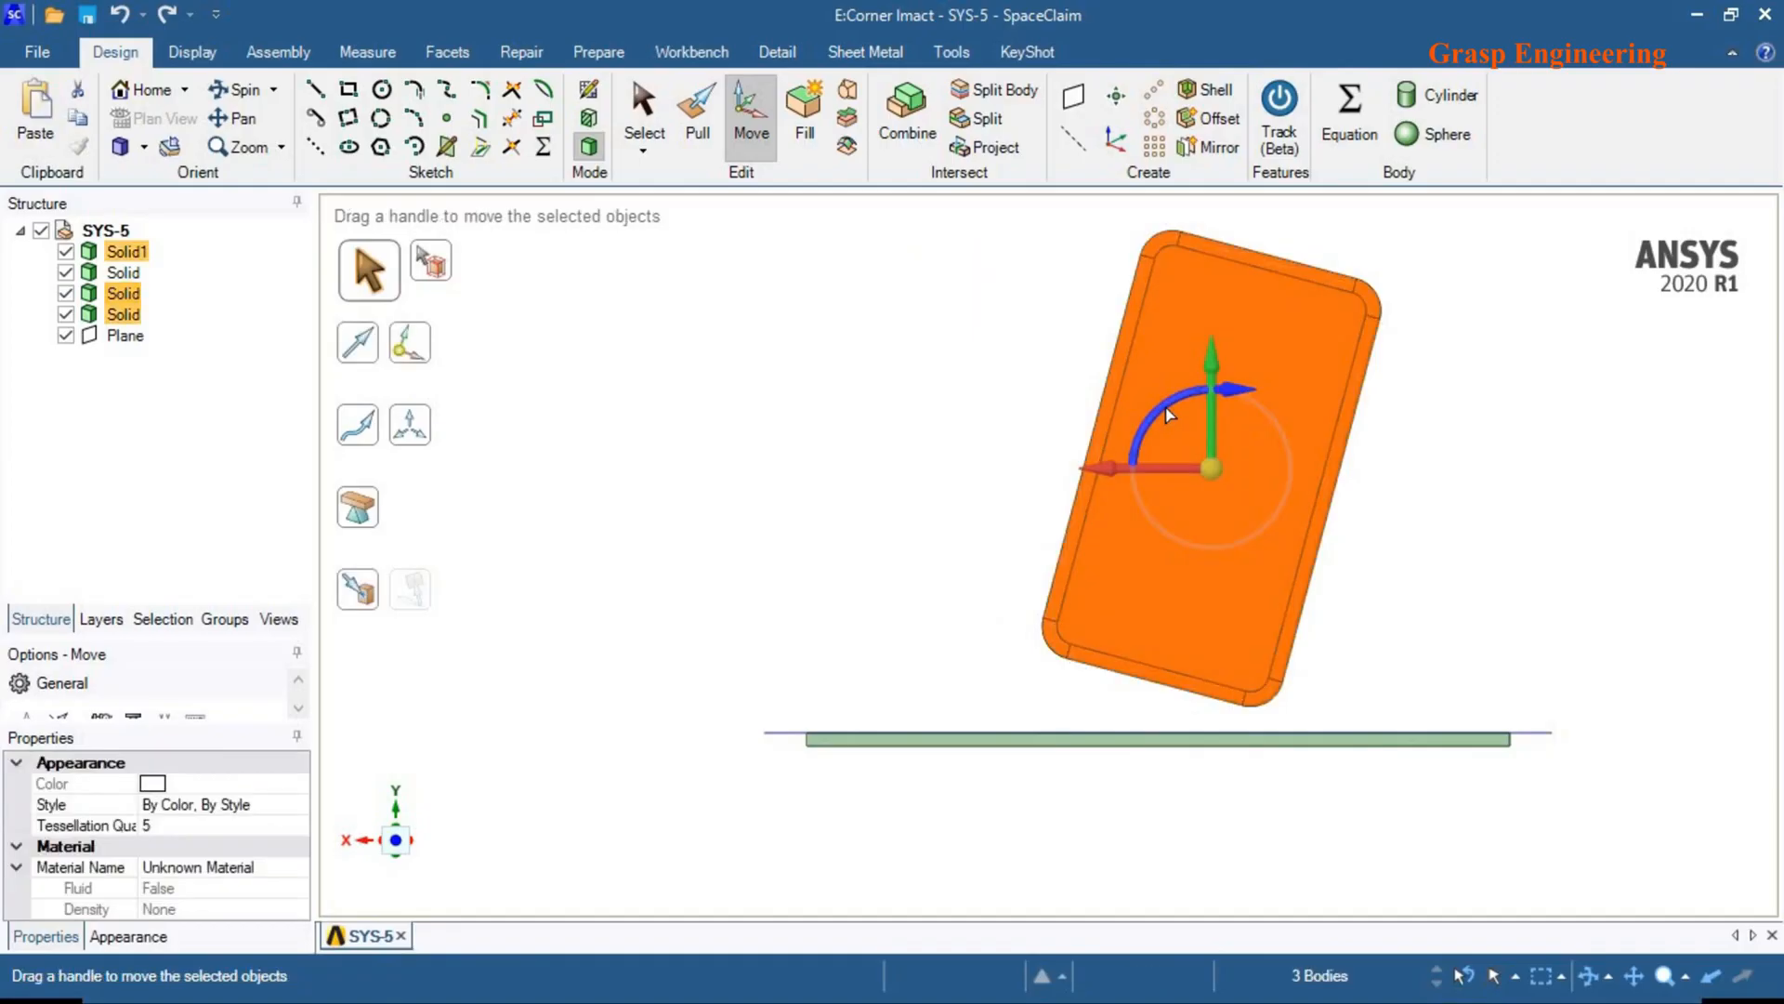
{"action": "left_click_drag", "start_coordinate": [1141, 438], "coordinate": [1165, 436]}
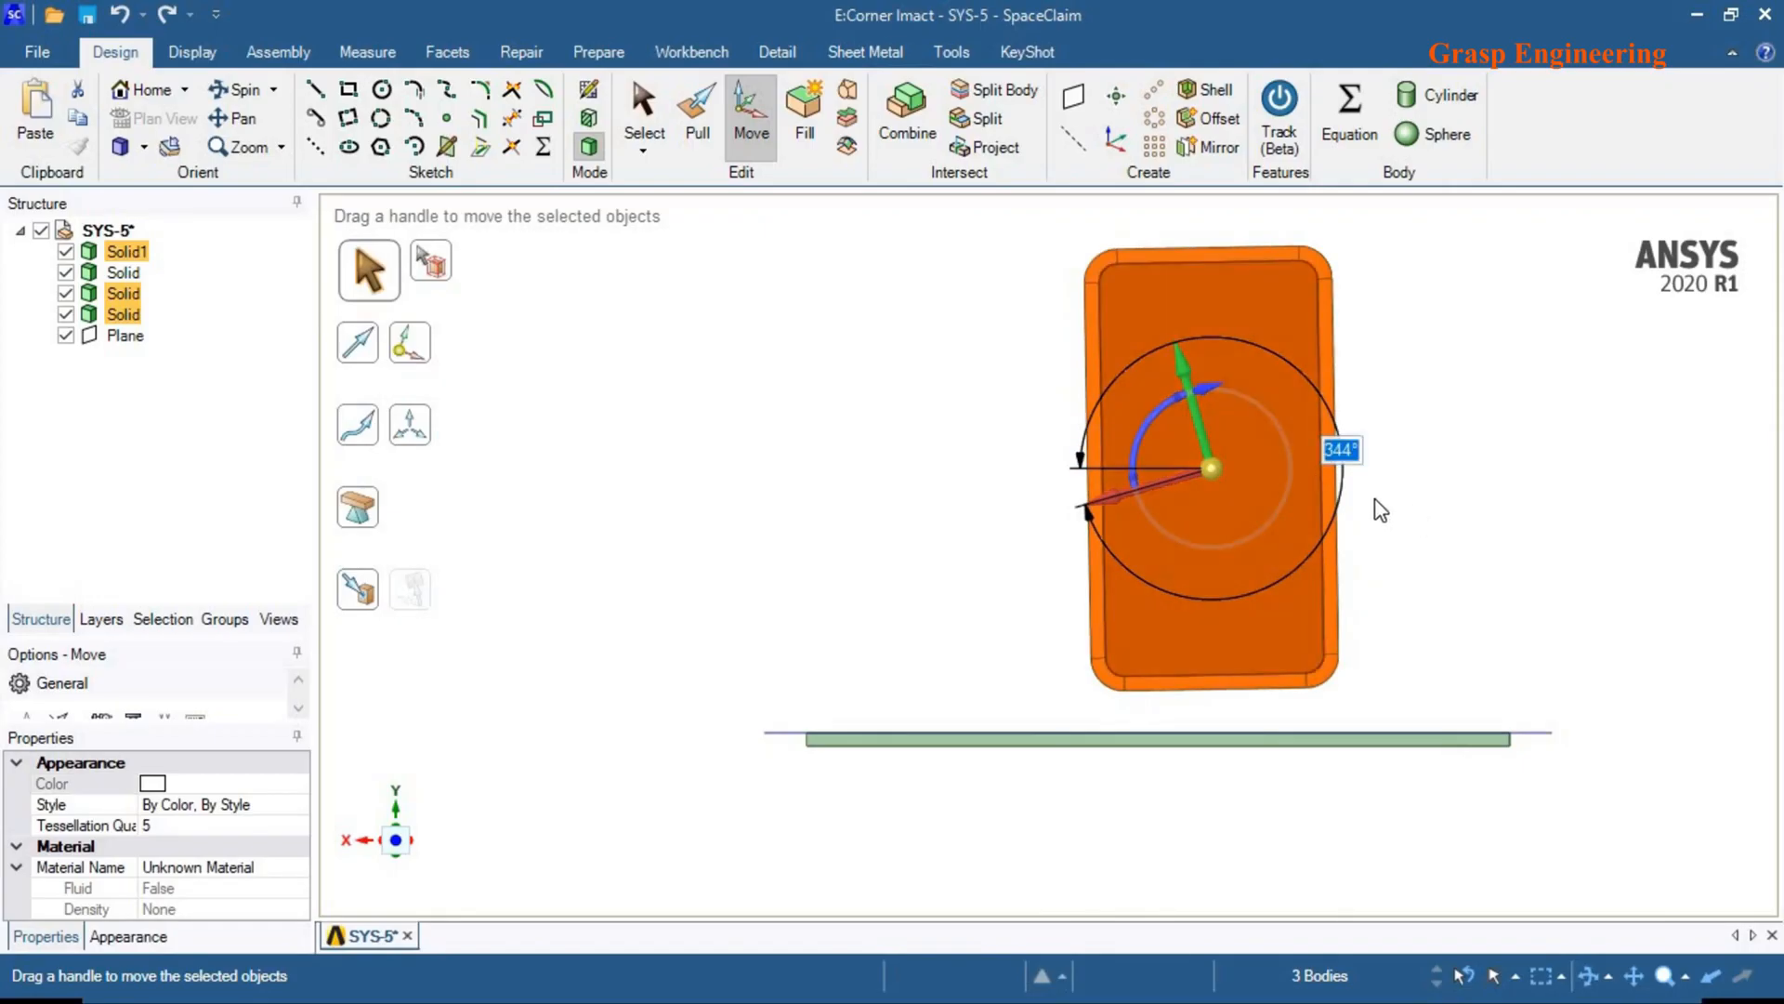
{"action": "key", "text": "ctrl+z"}
{"action": "left_click", "coordinate": [414, 846]}
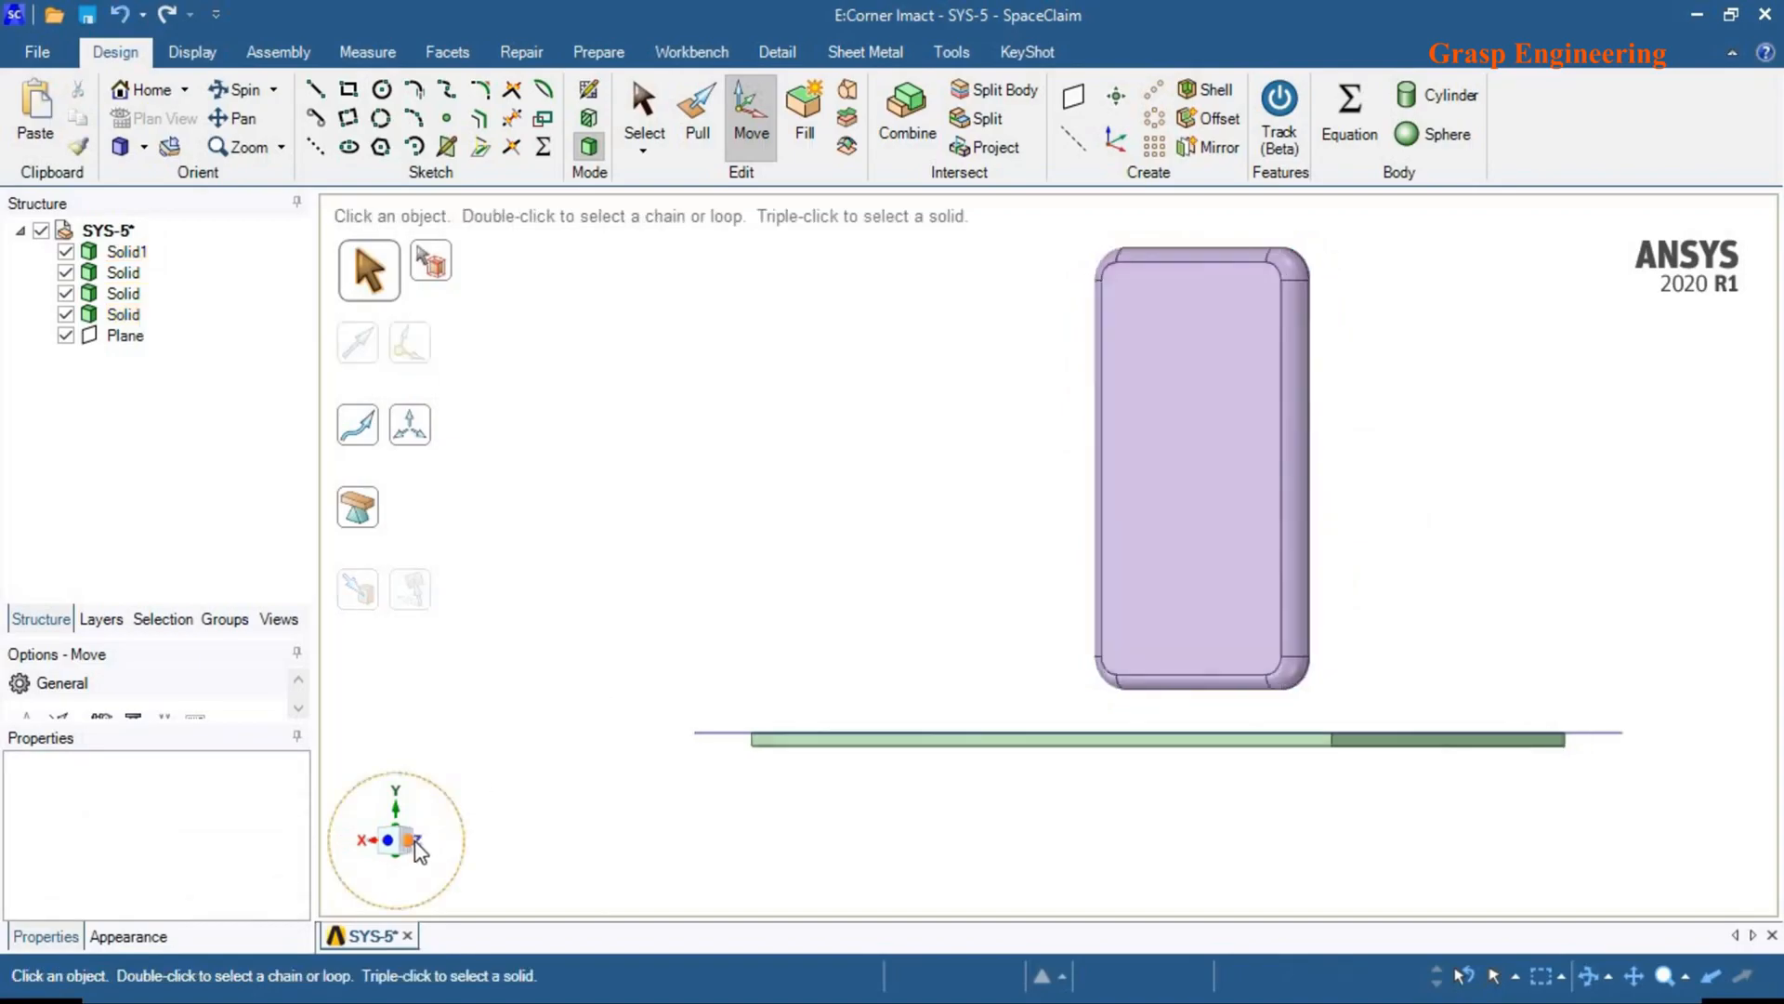
- Rotate the three phone bodies about the X axis by 30° with the Move tool so the phone leans over the plate
{"action": "left_click_drag", "start_coordinate": [1051, 440], "coordinate": [1076, 213]}
{"action": "left_click_drag", "start_coordinate": [1213, 423], "coordinate": [1244, 456]}
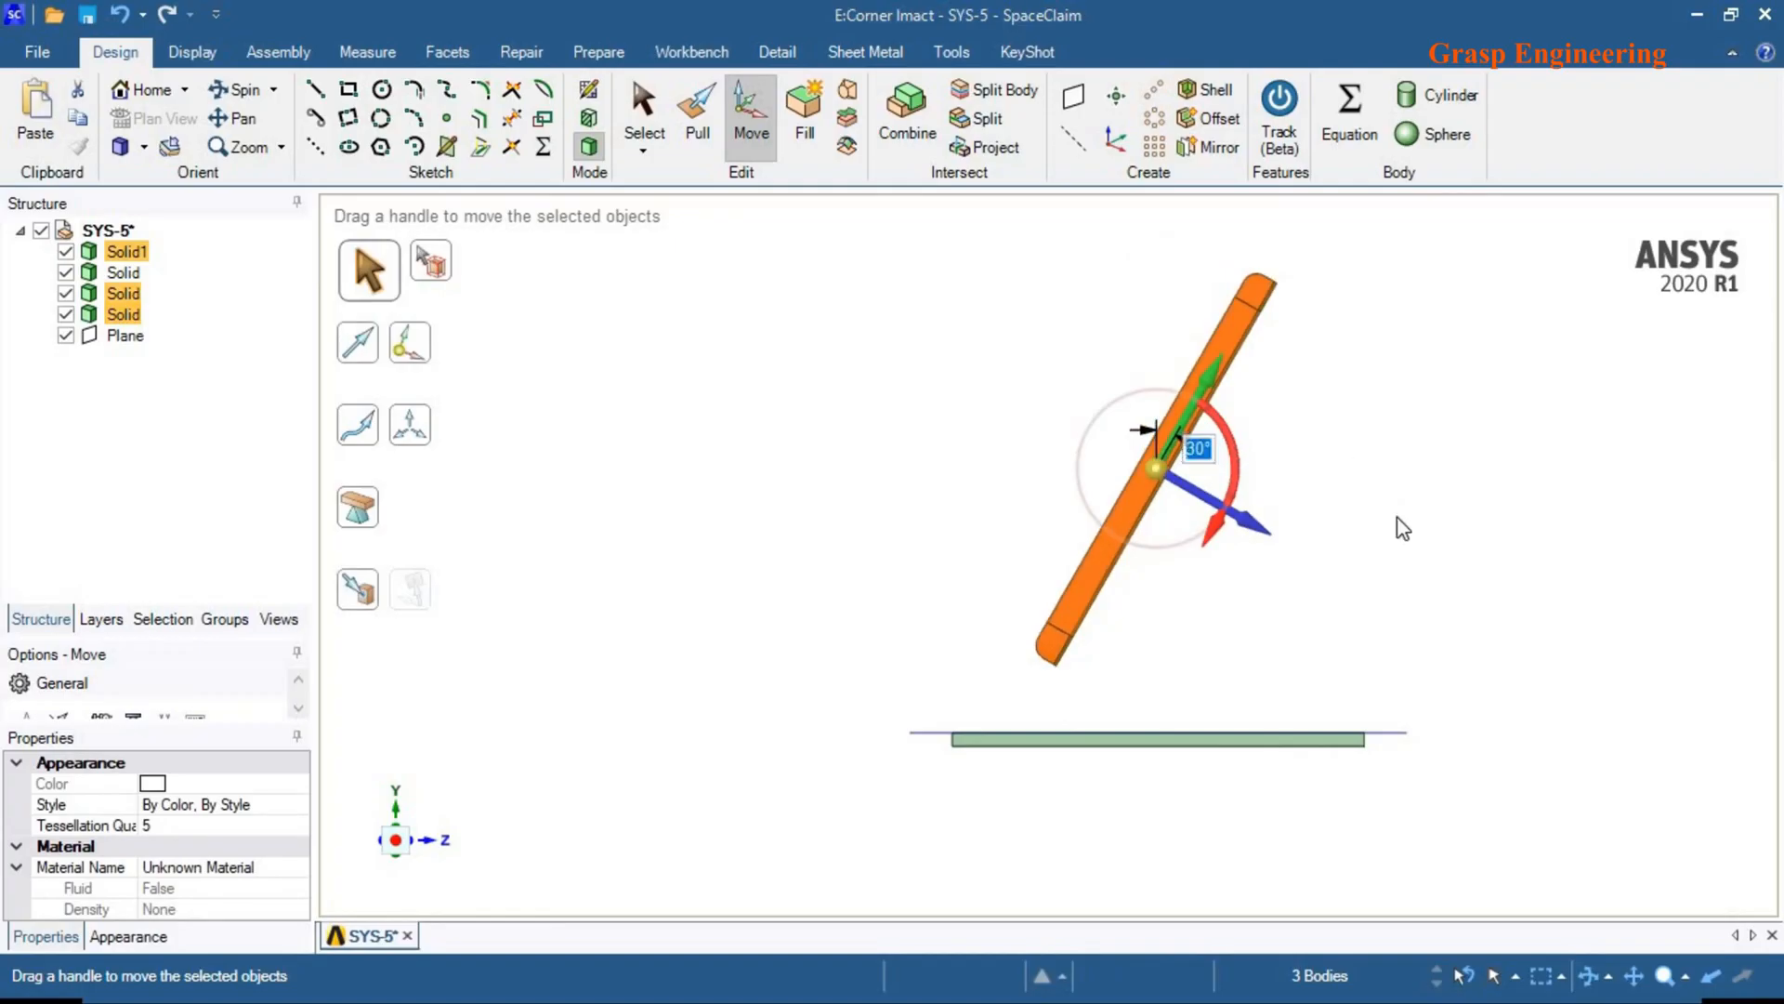
{"action": "left_click", "coordinate": [1280, 557]}
- Lower the tilted phone close to the floor plate, check the gap from side and oblique views, and undo the move
{"action": "scroll", "coordinate": [1280, 558], "scroll_direction": "down", "scroll_amount": 2}
{"action": "left_click_drag", "start_coordinate": [1343, 657], "coordinate": [946, 247]}
{"action": "left_click_drag", "start_coordinate": [1182, 376], "coordinate": [1193, 427]}
{"action": "left_click", "coordinate": [1212, 743]}
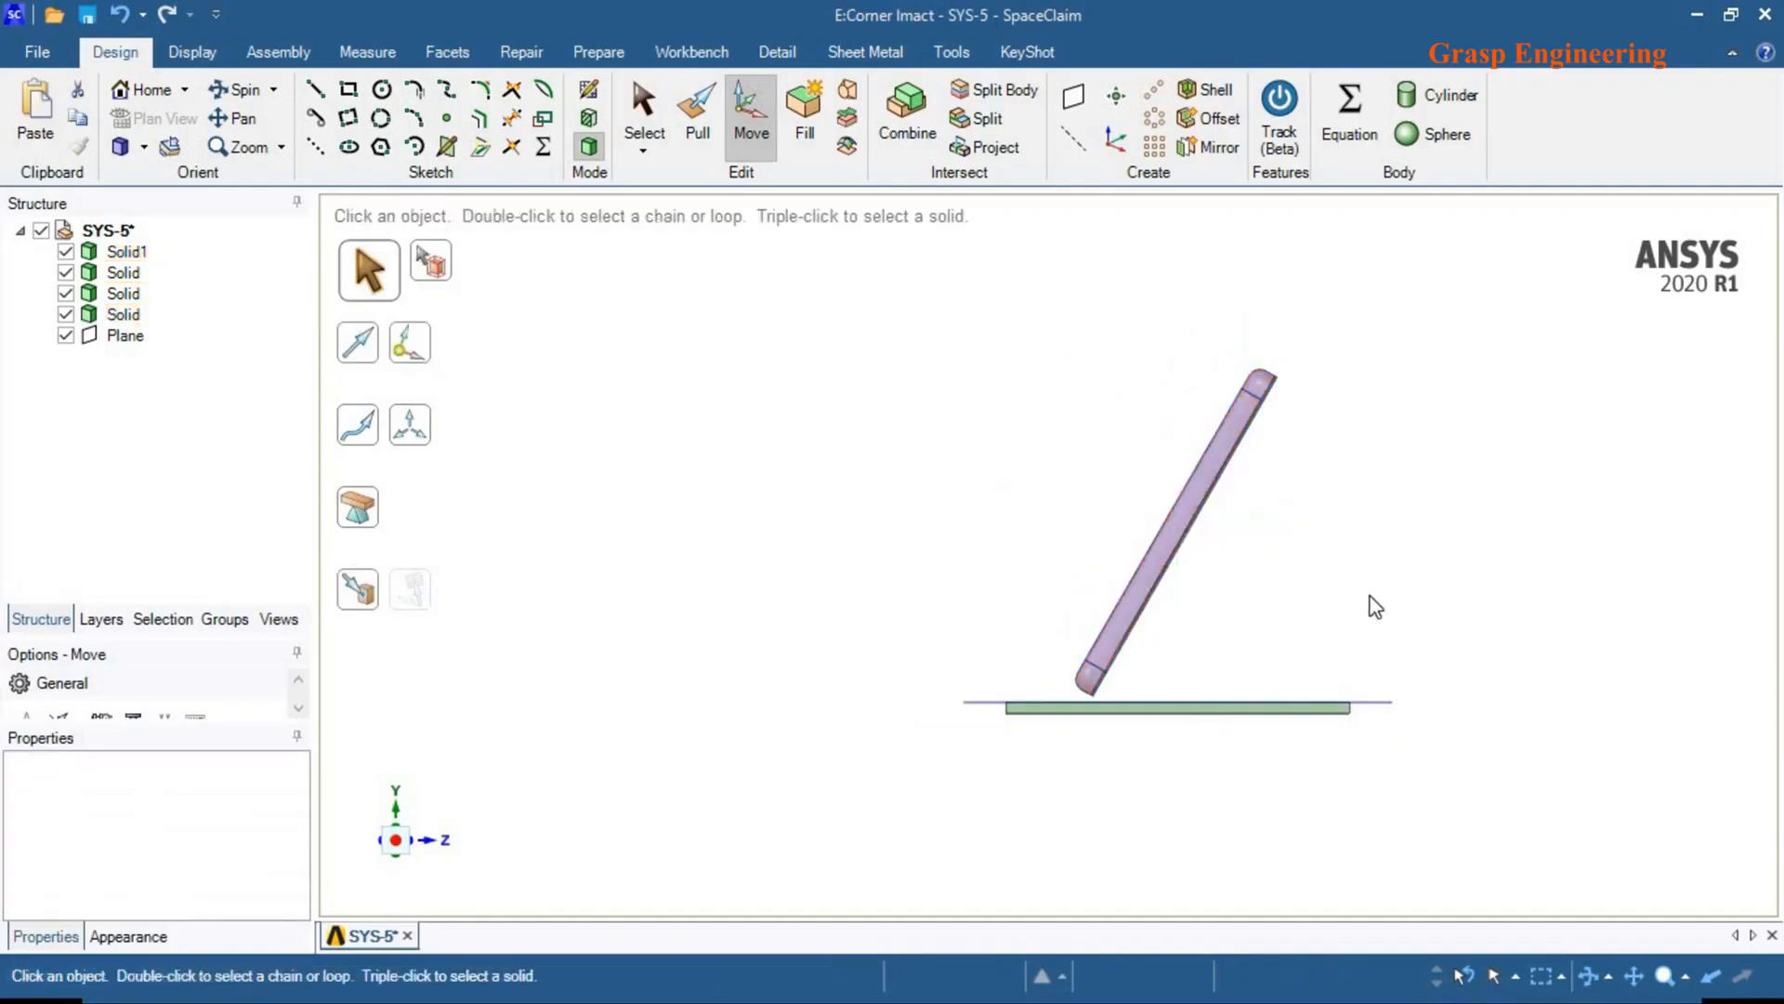
{"action": "middle_click_drag", "start_coordinate": [1124, 666], "coordinate": [1476, 736]}
{"action": "scroll", "coordinate": [1002, 683], "scroll_direction": "up", "scroll_amount": 3}
{"action": "scroll", "coordinate": [1027, 662], "scroll_direction": "down", "scroll_amount": 4}
{"action": "middle_click_drag", "start_coordinate": [1057, 507], "coordinate": [788, 517]}
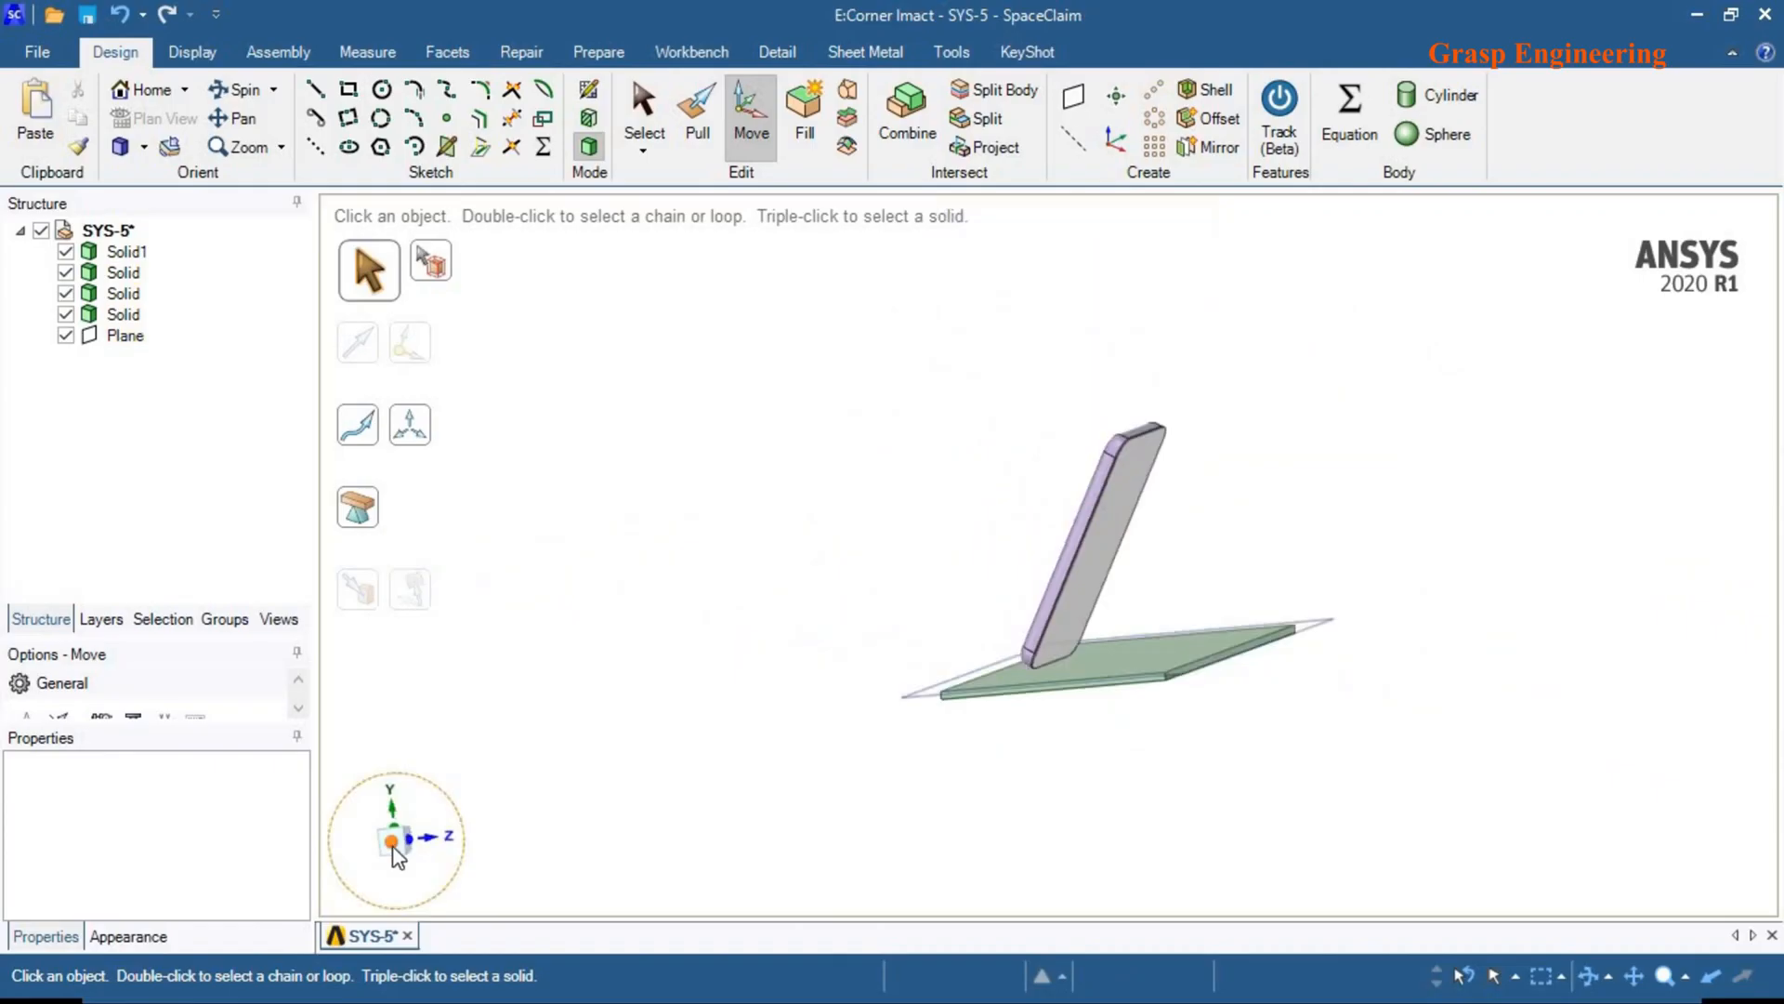
{"action": "left_click", "coordinate": [393, 842]}
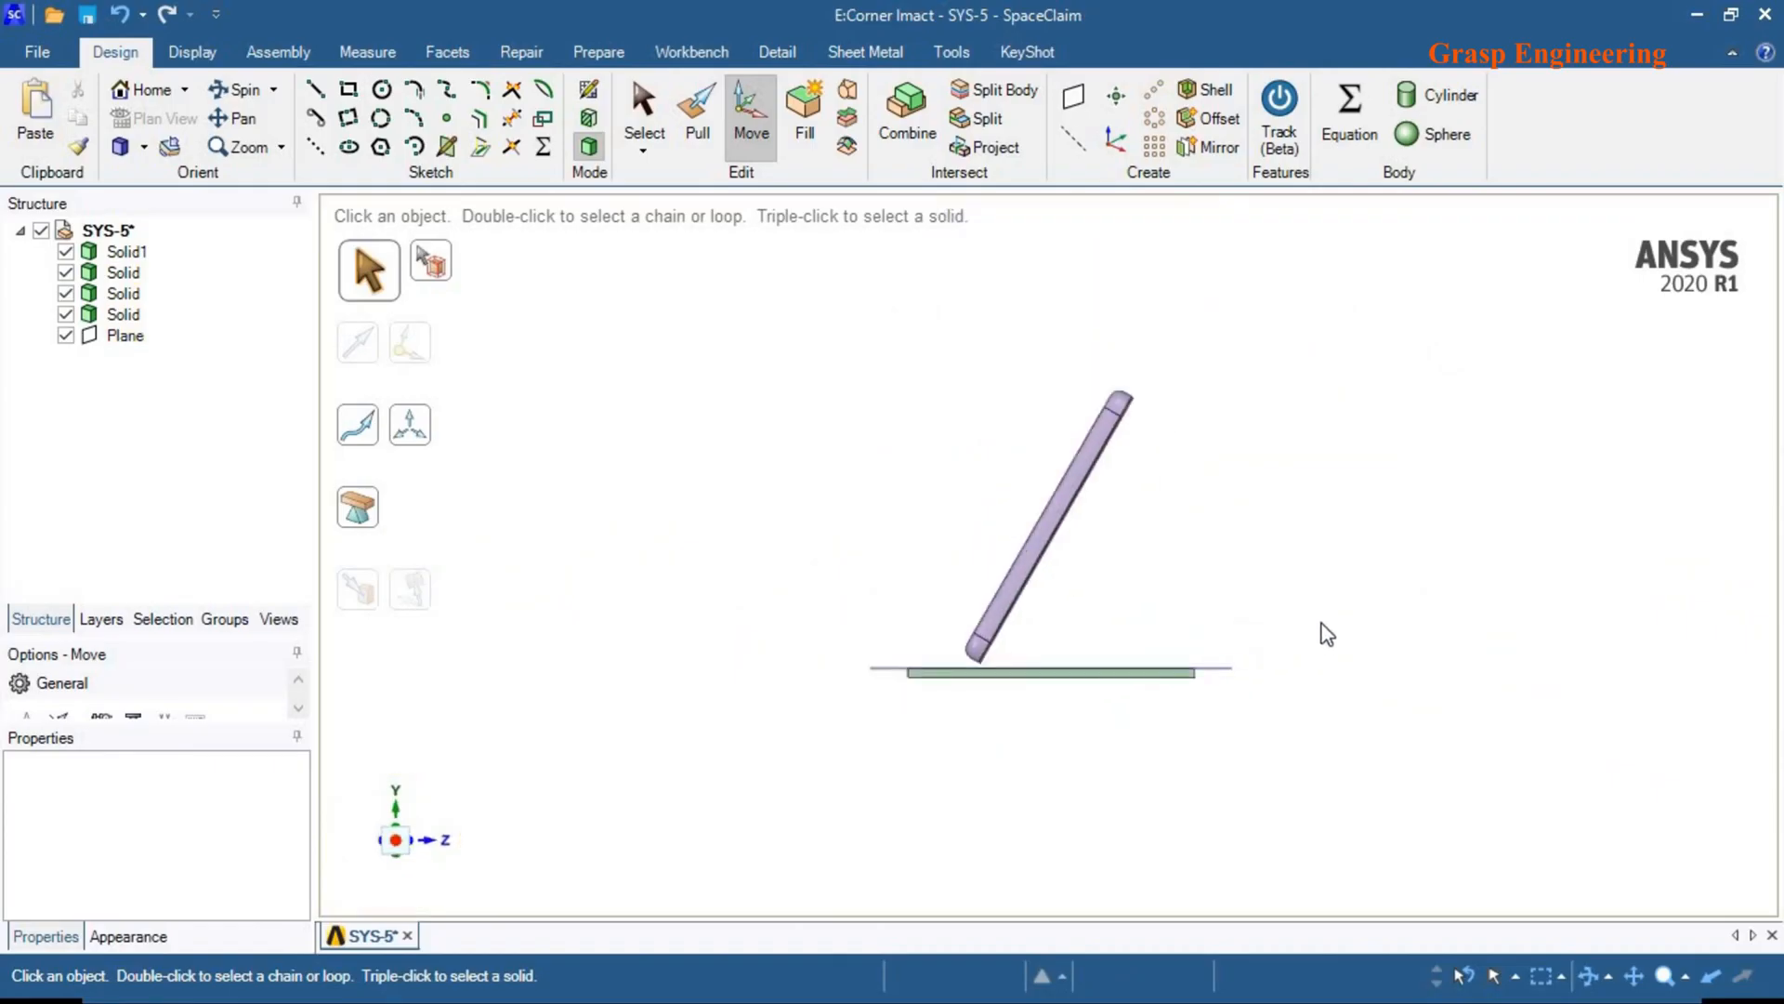
{"action": "key", "text": "ctrl+z"}
- Try to rotate two of the tilted phone's bodies about the X axis by about 61°, and undo the rotation
{"action": "left_click", "coordinate": [1321, 561]}
{"action": "left_click_drag", "start_coordinate": [1379, 645], "coordinate": [1199, 347]}
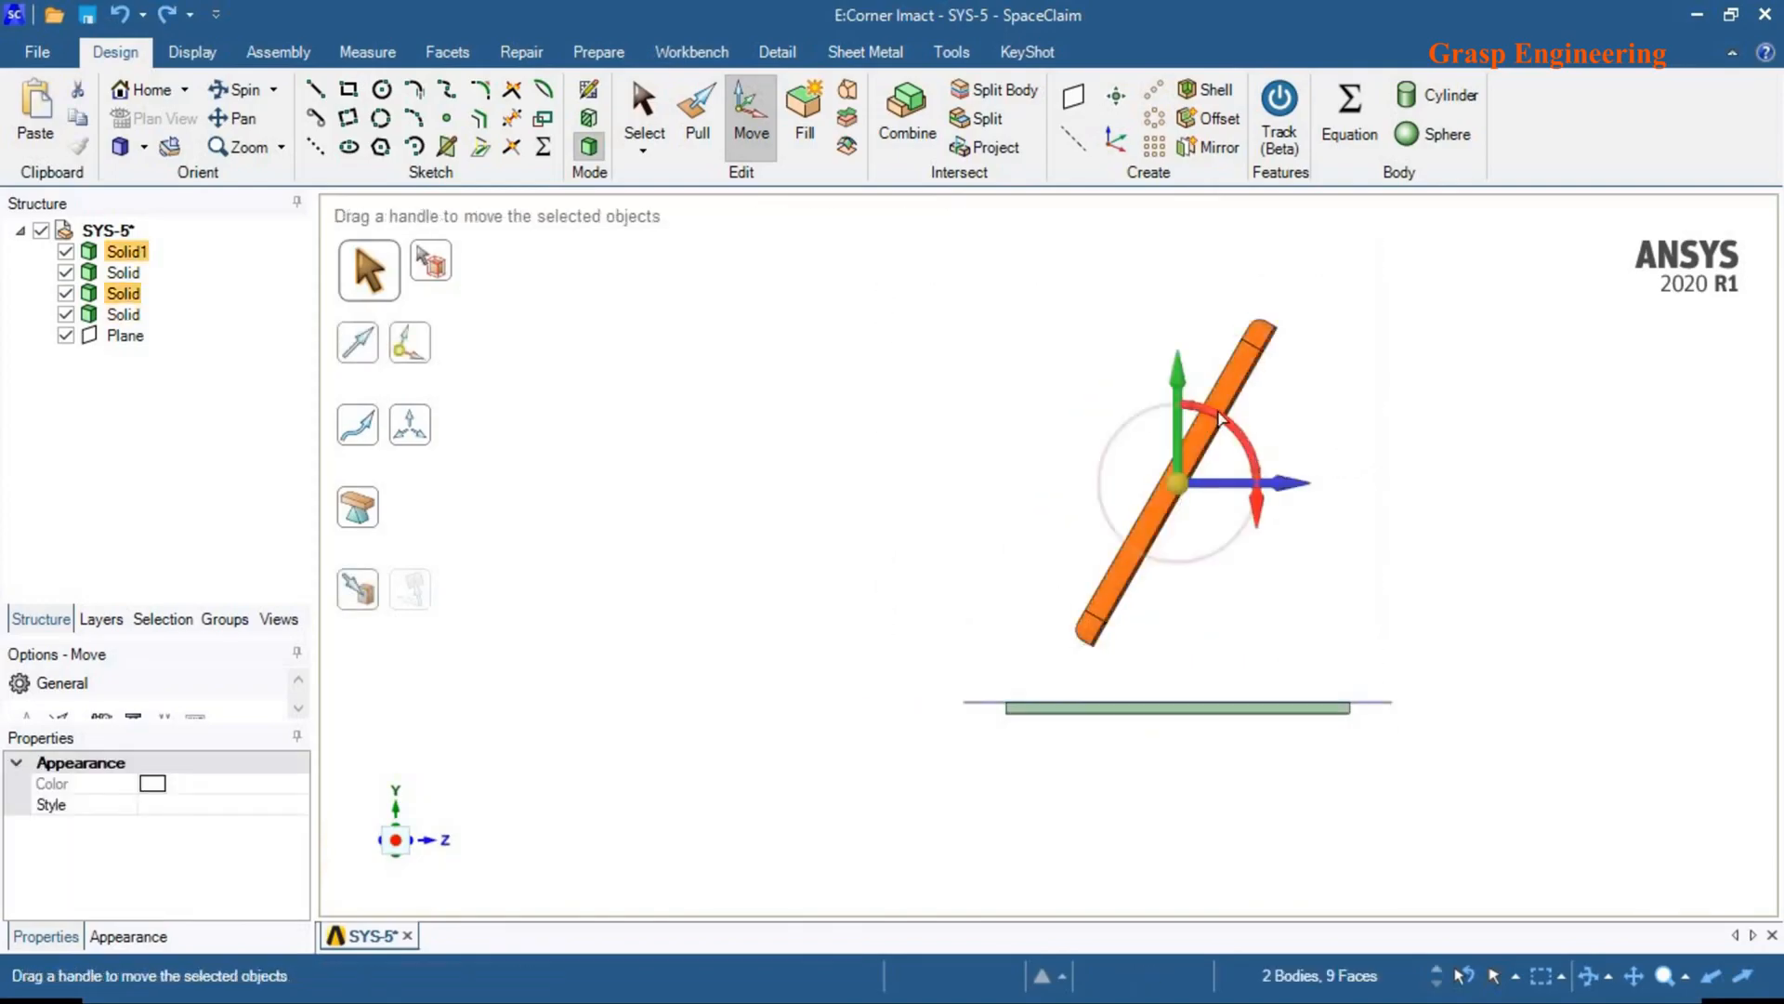
{"action": "left_click_drag", "start_coordinate": [1259, 470], "coordinate": [1255, 490]}
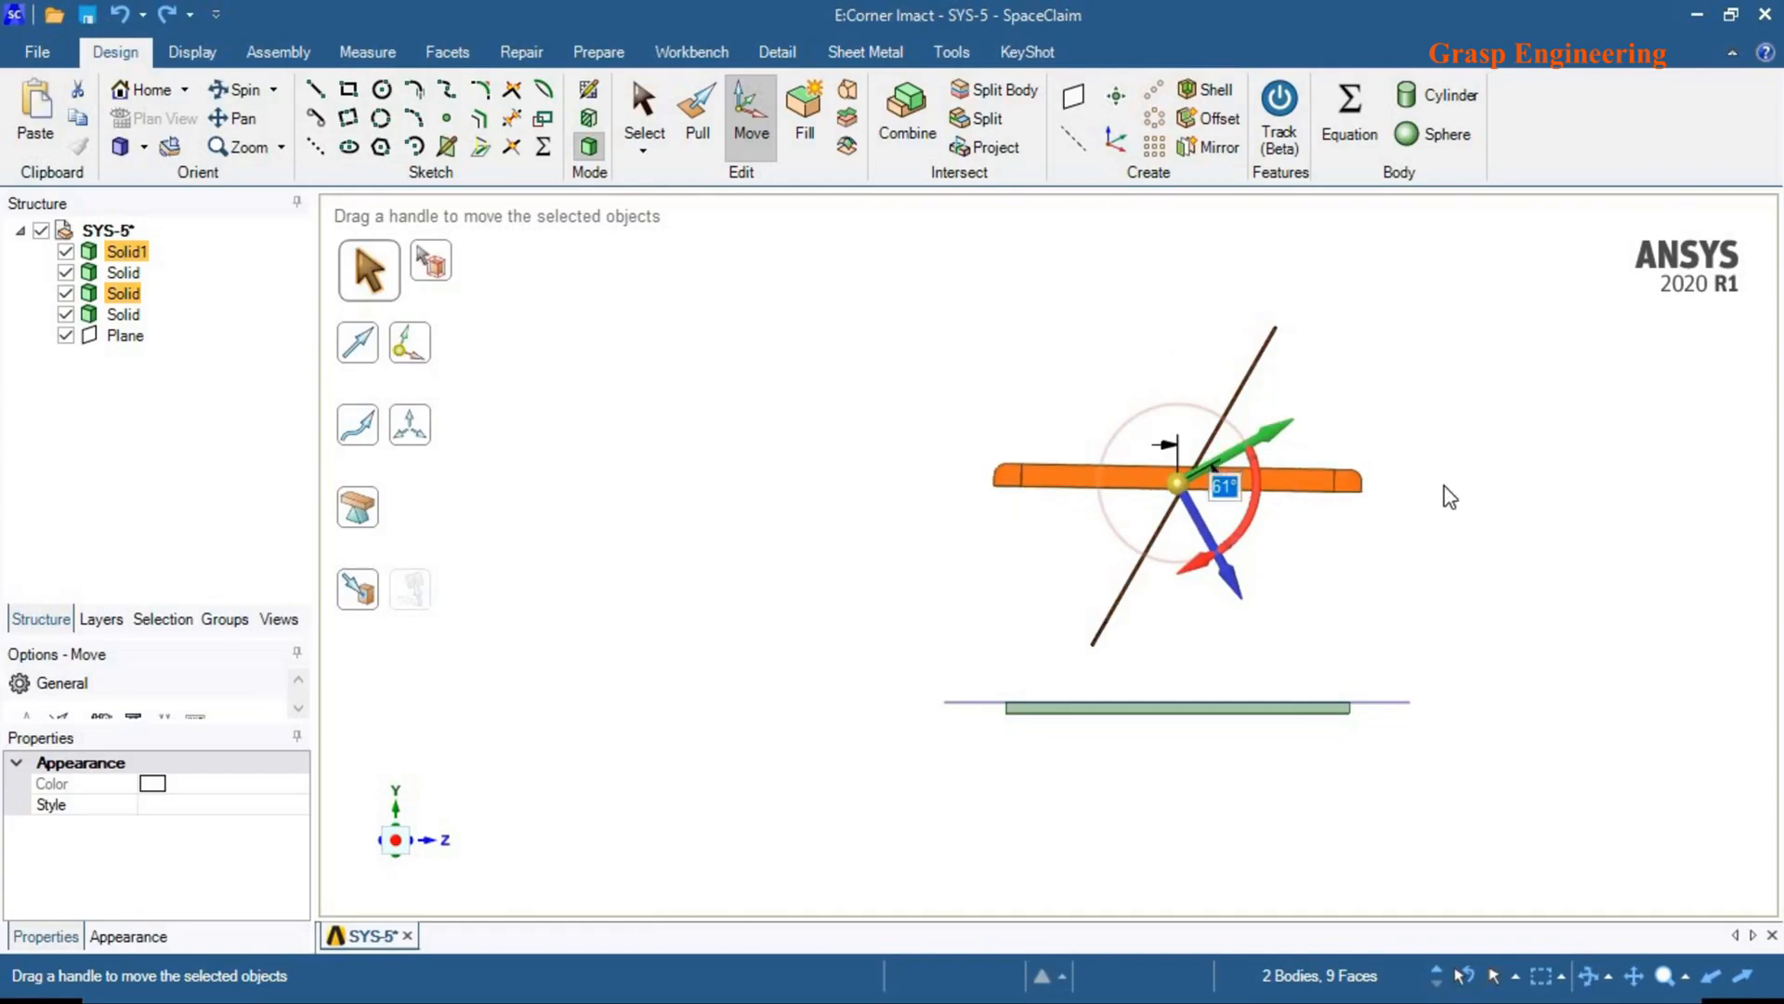
{"action": "left_click", "coordinate": [1417, 545]}
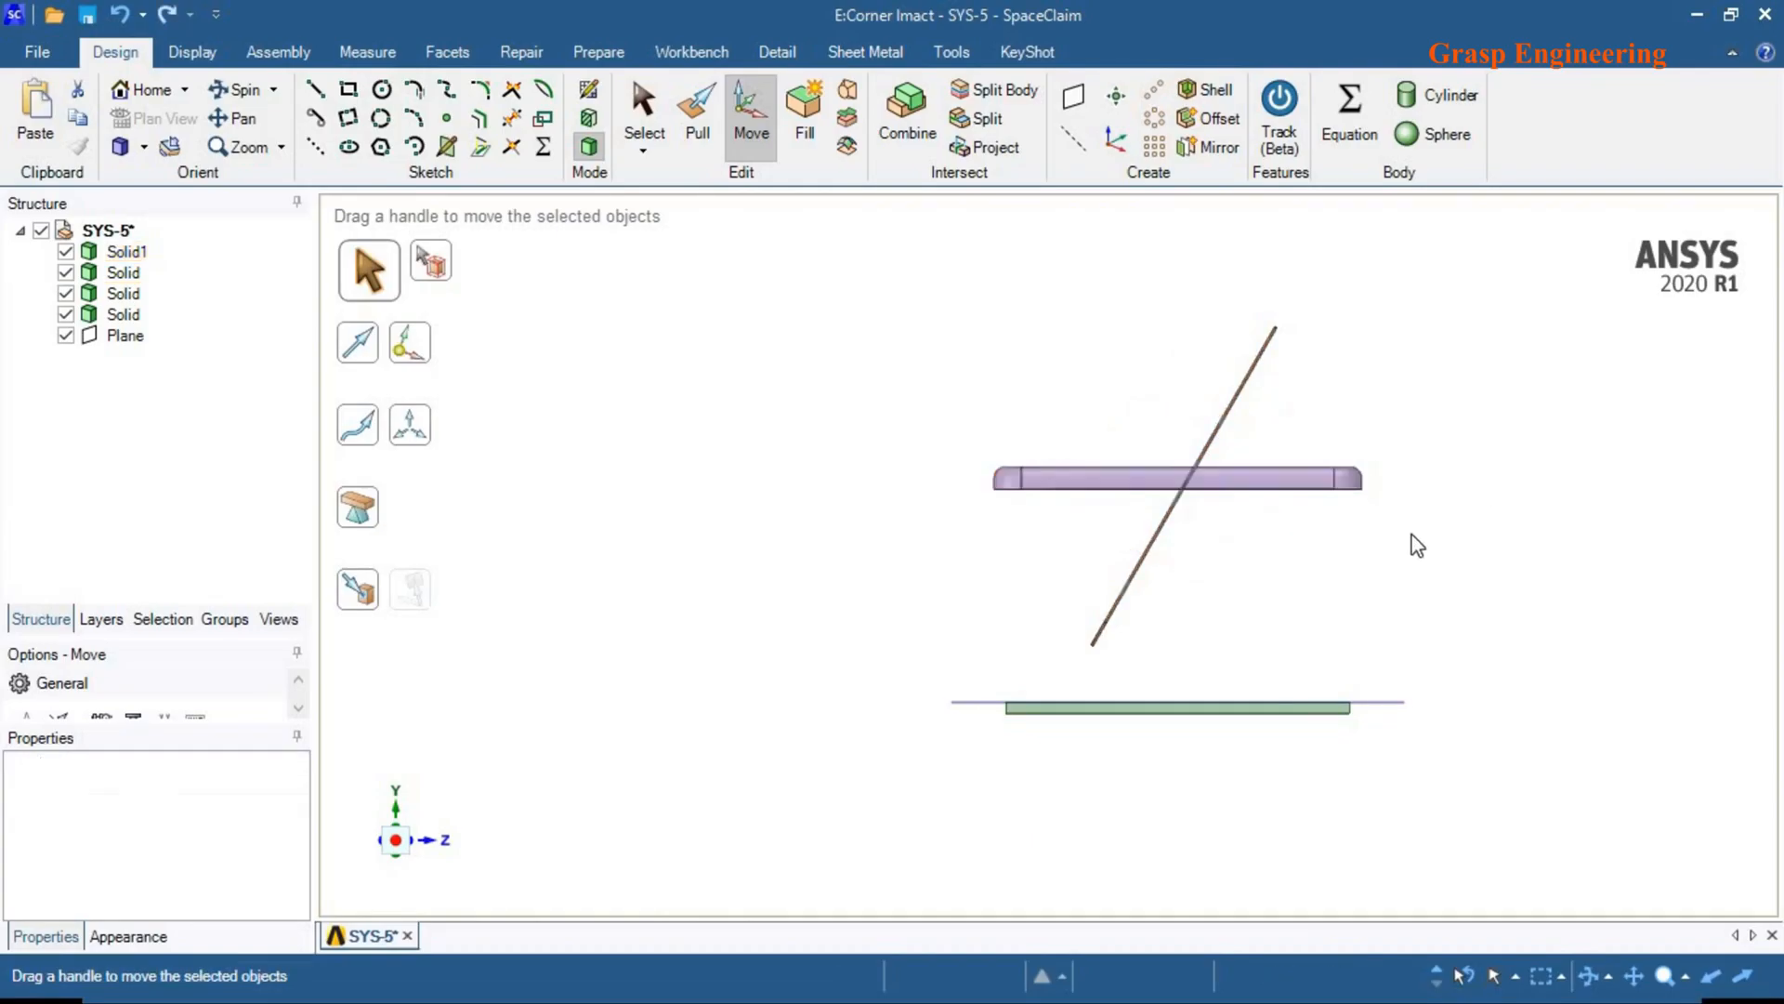
{"action": "left_click_drag", "start_coordinate": [1415, 565], "coordinate": [702, 419]}
{"action": "left_click", "coordinate": [1281, 417]}
{"action": "scroll", "coordinate": [1246, 359], "scroll_direction": "up", "scroll_amount": 8}
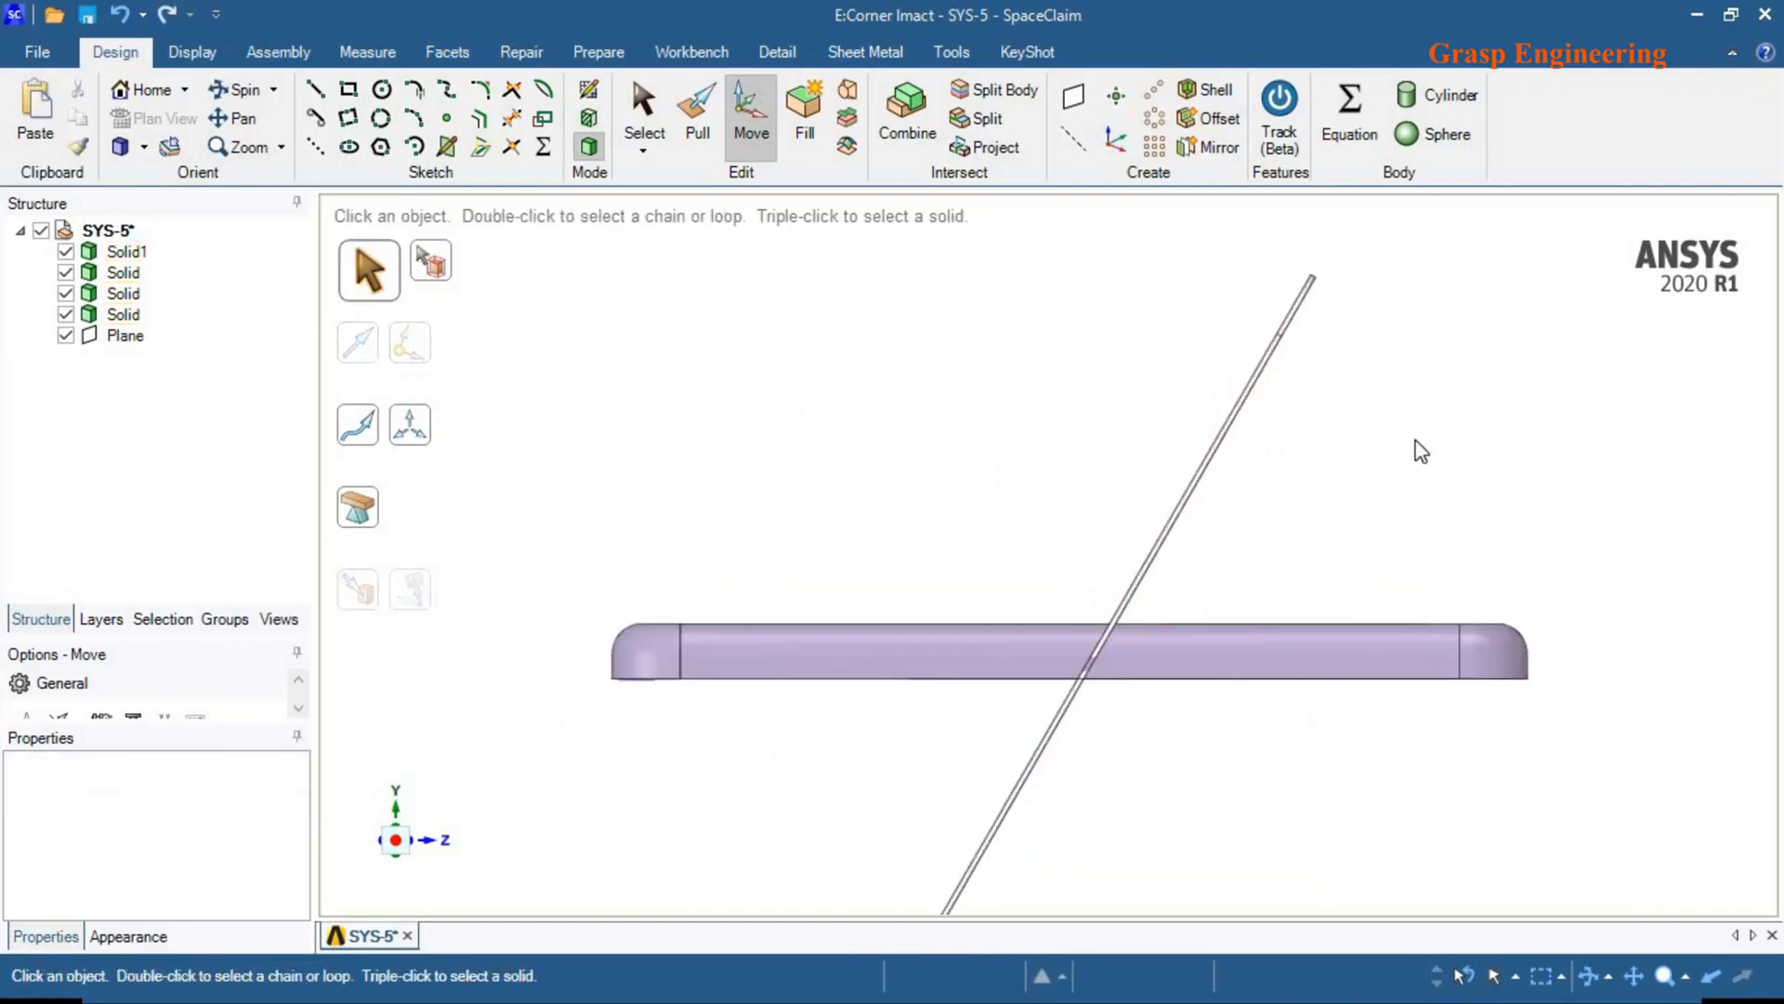
{"action": "key", "text": "ctrl+z"}
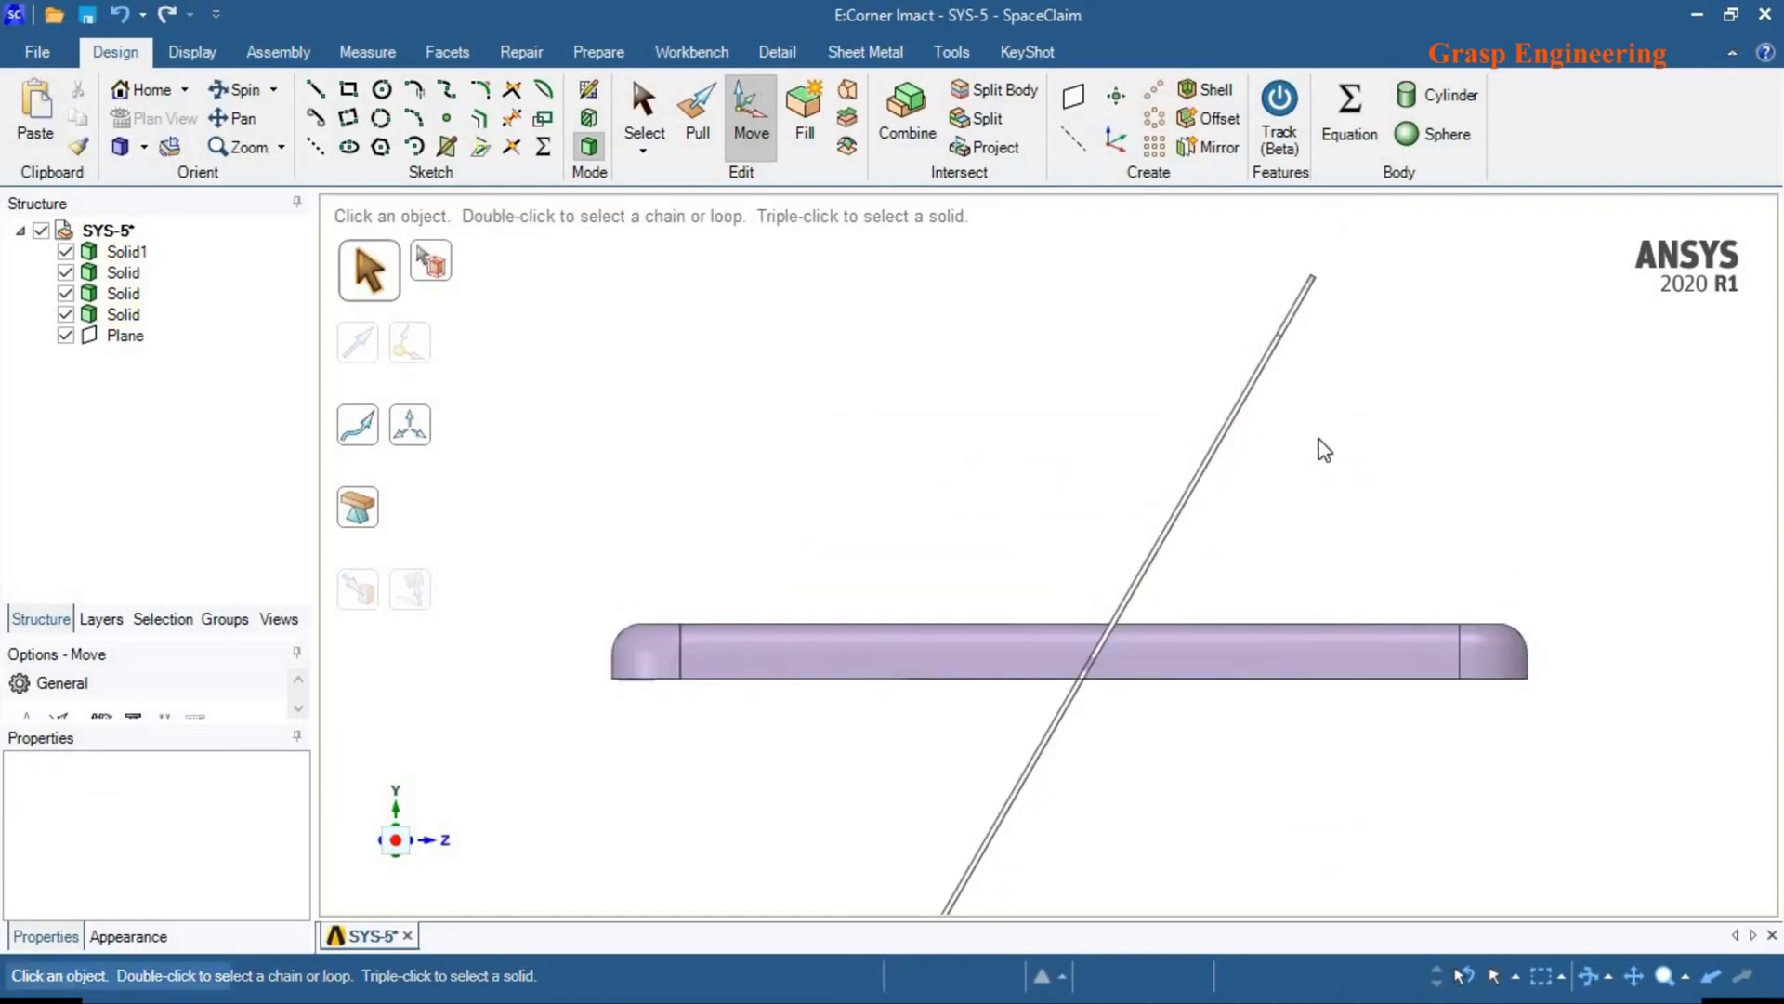
- Rotate all three phone bodies about the X axis by 60° so the phone lies parallel to the plate
{"action": "left_click", "coordinate": [1375, 601]}
{"action": "left_click_drag", "start_coordinate": [1376, 600], "coordinate": [1020, 277]}
{"action": "left_click_drag", "start_coordinate": [1307, 432], "coordinate": [1303, 464]}
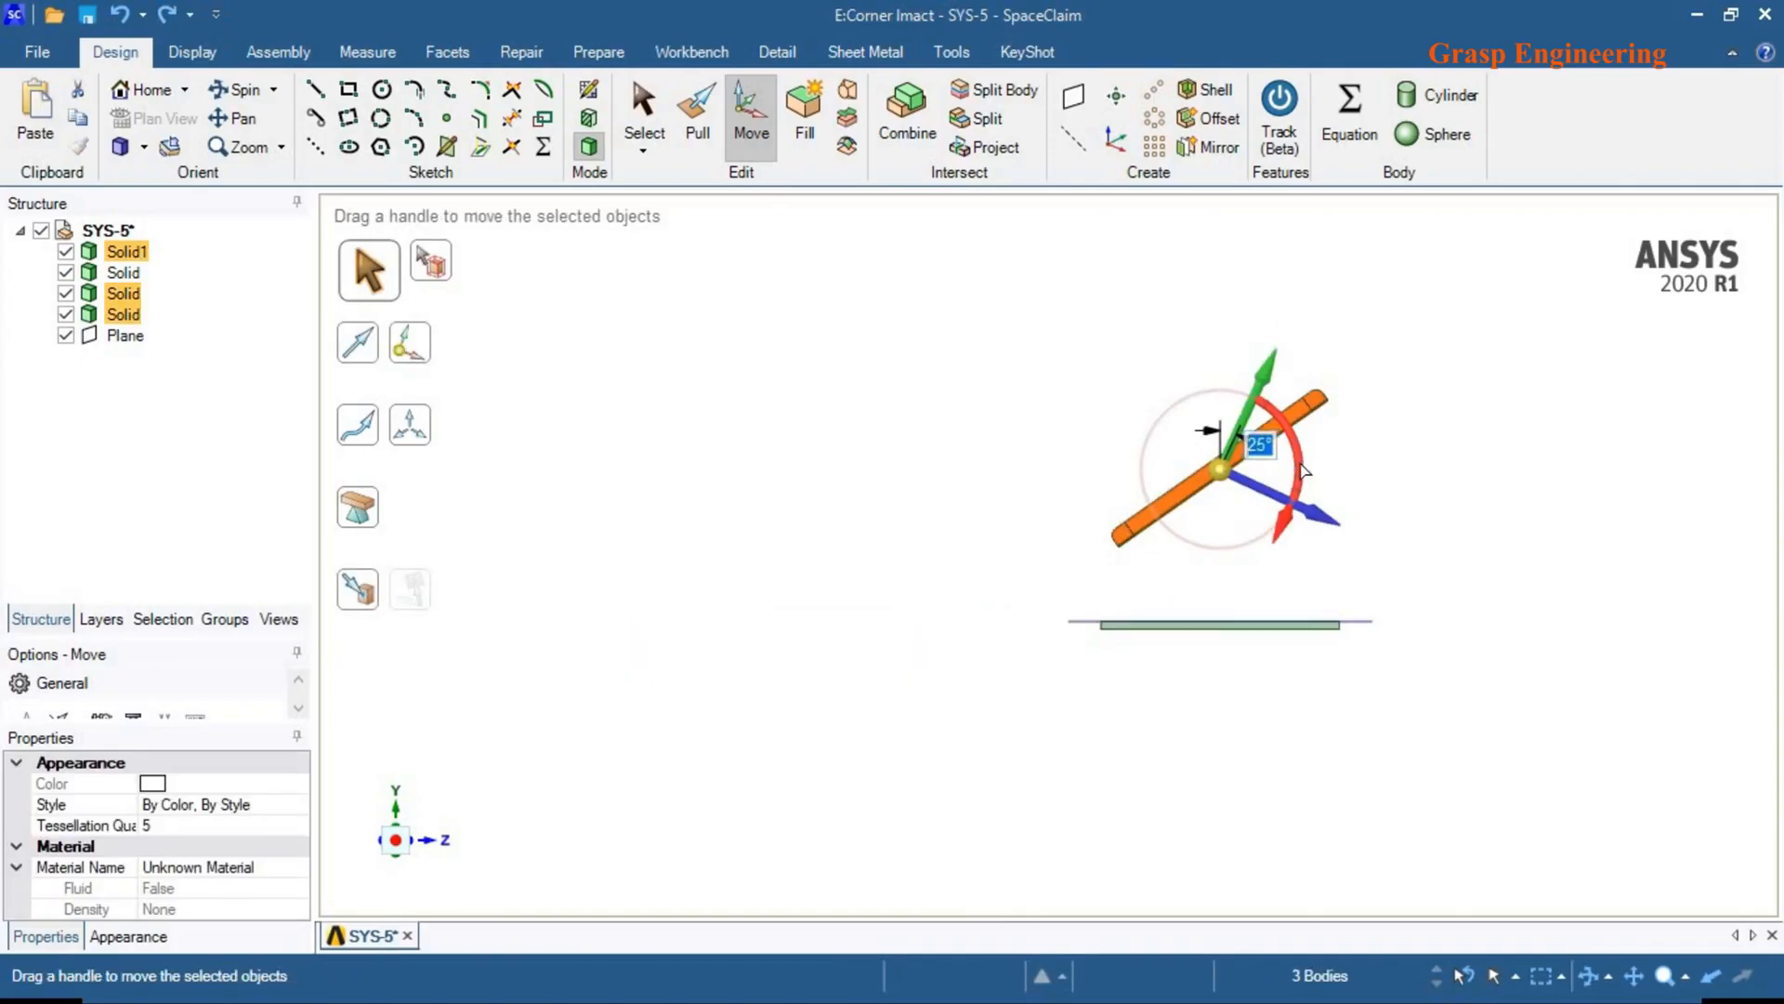
{"action": "key", "text": "ctrl+z"}
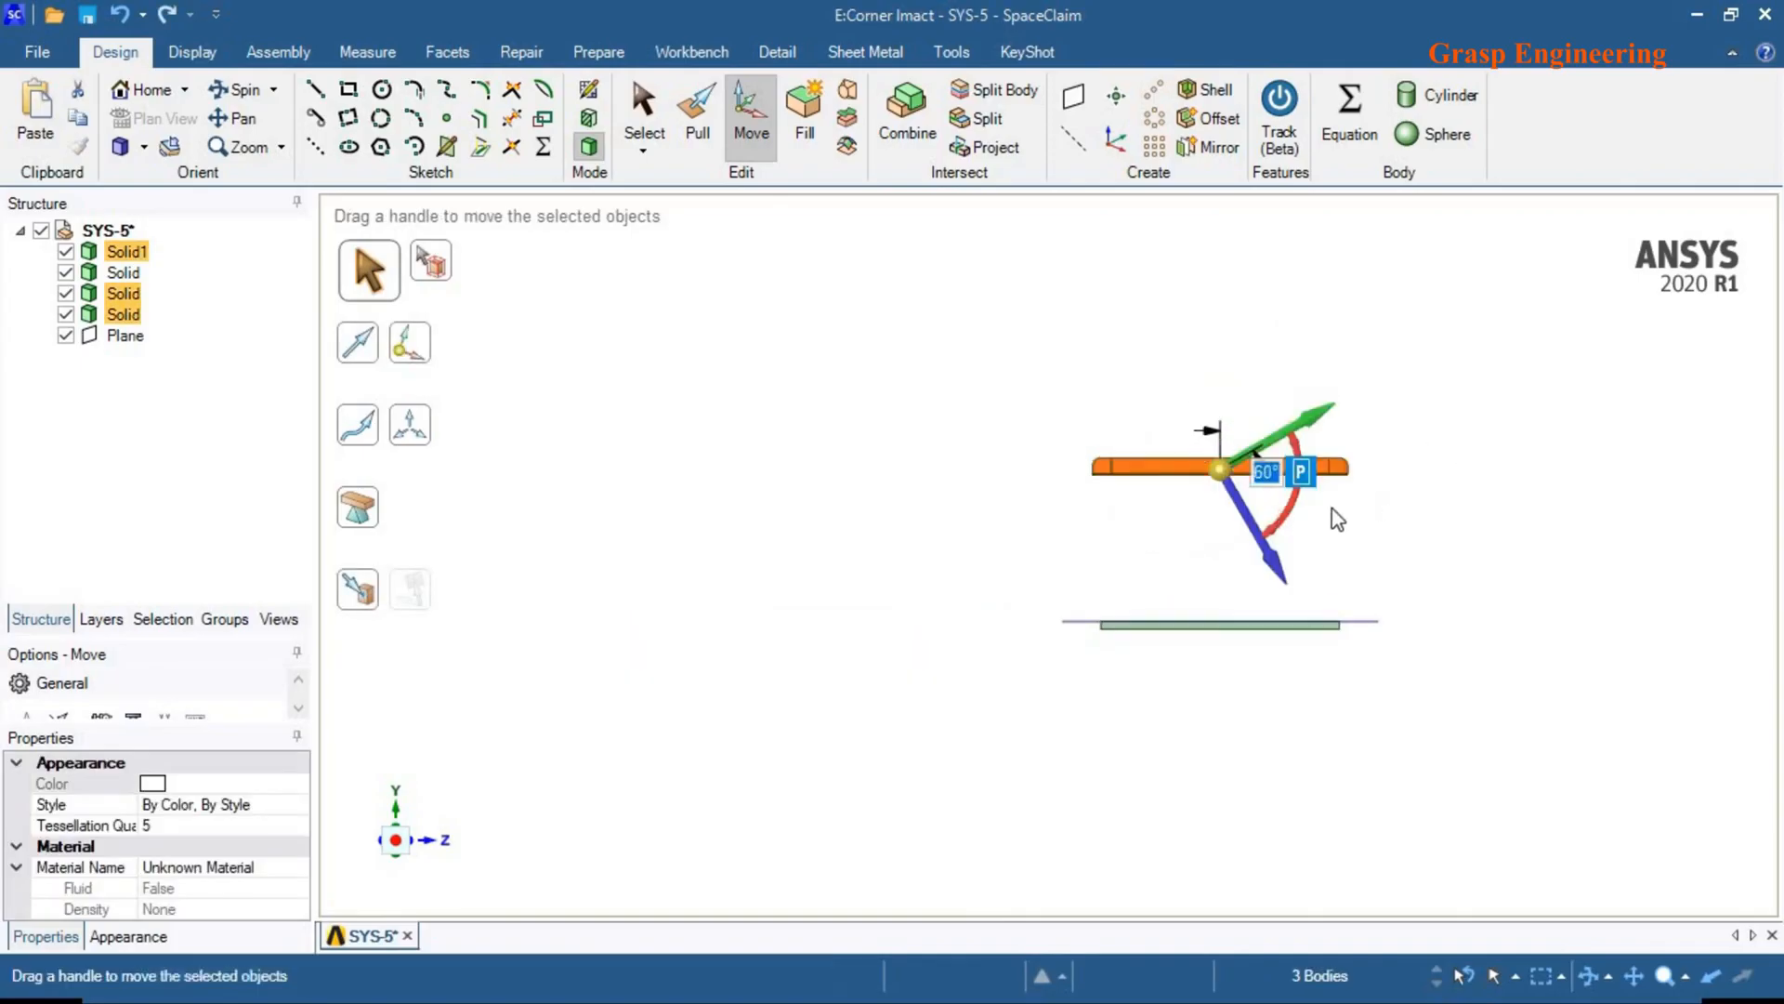
- Move the three phone bodies down the Y axis by about 96.86 mm to just above the floor plate
{"action": "left_click", "coordinate": [1452, 556]}
{"action": "left_click_drag", "start_coordinate": [1453, 557], "coordinate": [952, 351]}
{"action": "left_click_drag", "start_coordinate": [1220, 407], "coordinate": [1222, 504]}
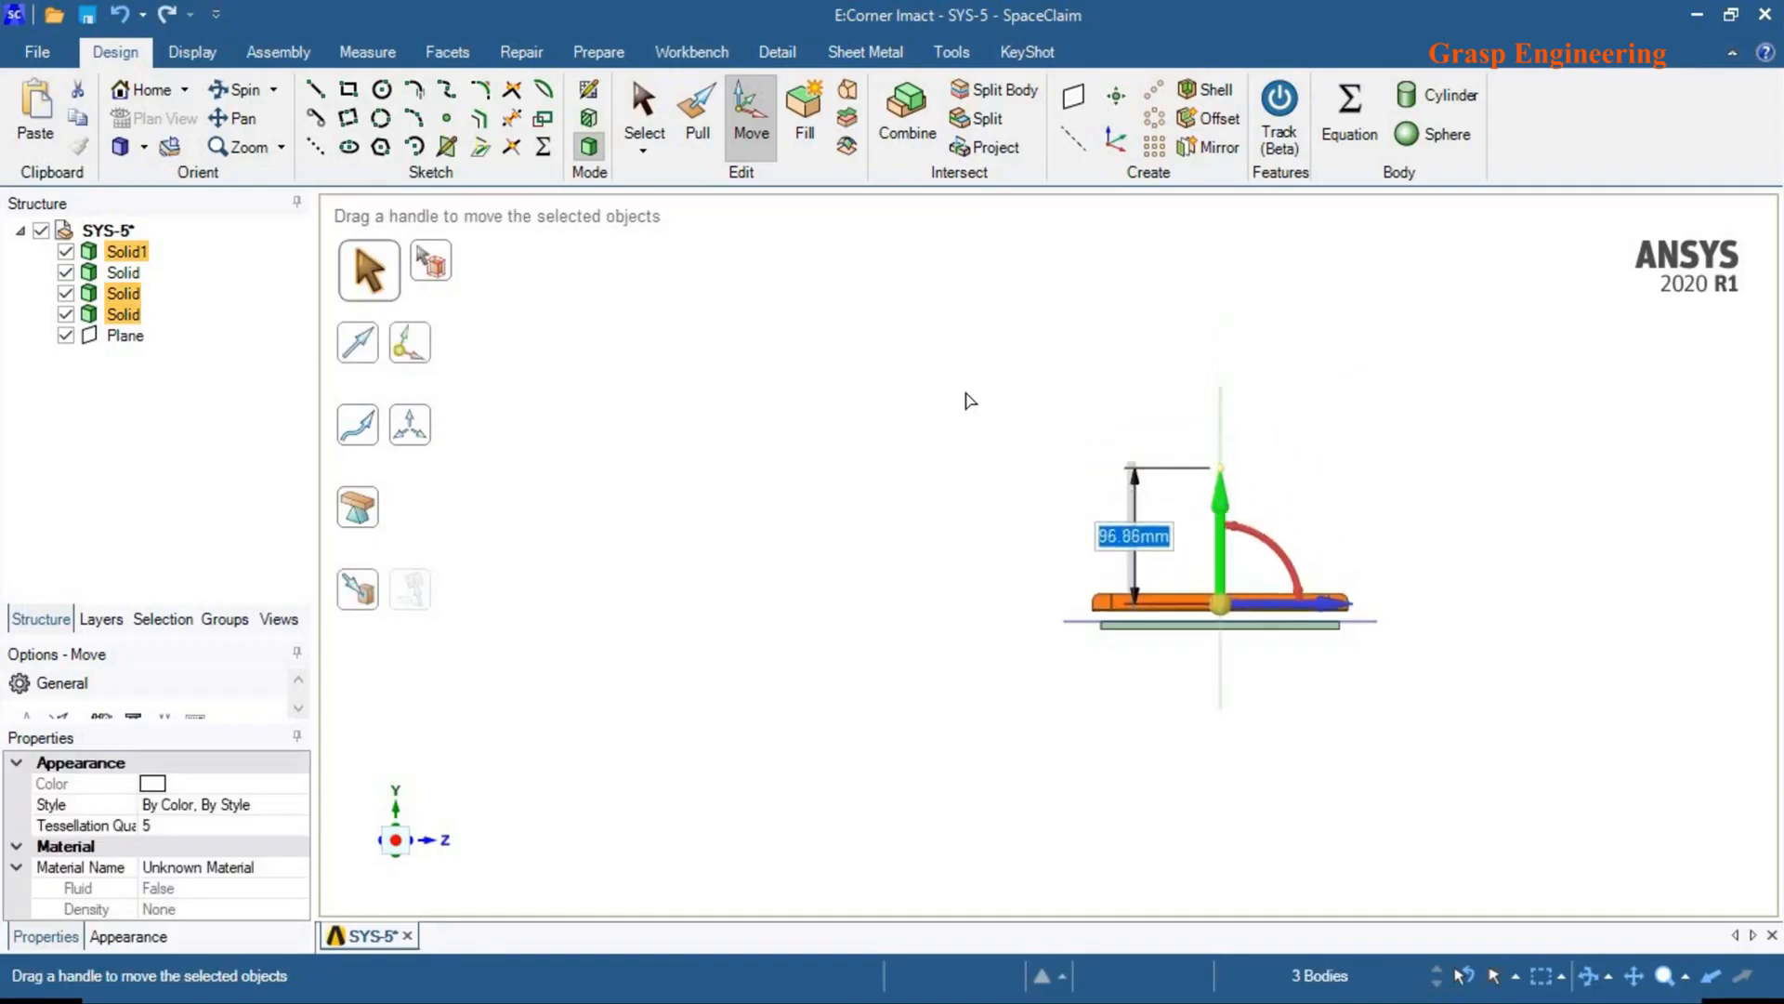
{"action": "left_click", "coordinate": [1052, 651]}
- Rotate the three phone bodies about the Y axis by about 272° so the phone's long side runs along the plate
{"action": "middle_click_drag", "start_coordinate": [1006, 611], "coordinate": [1159, 643]}
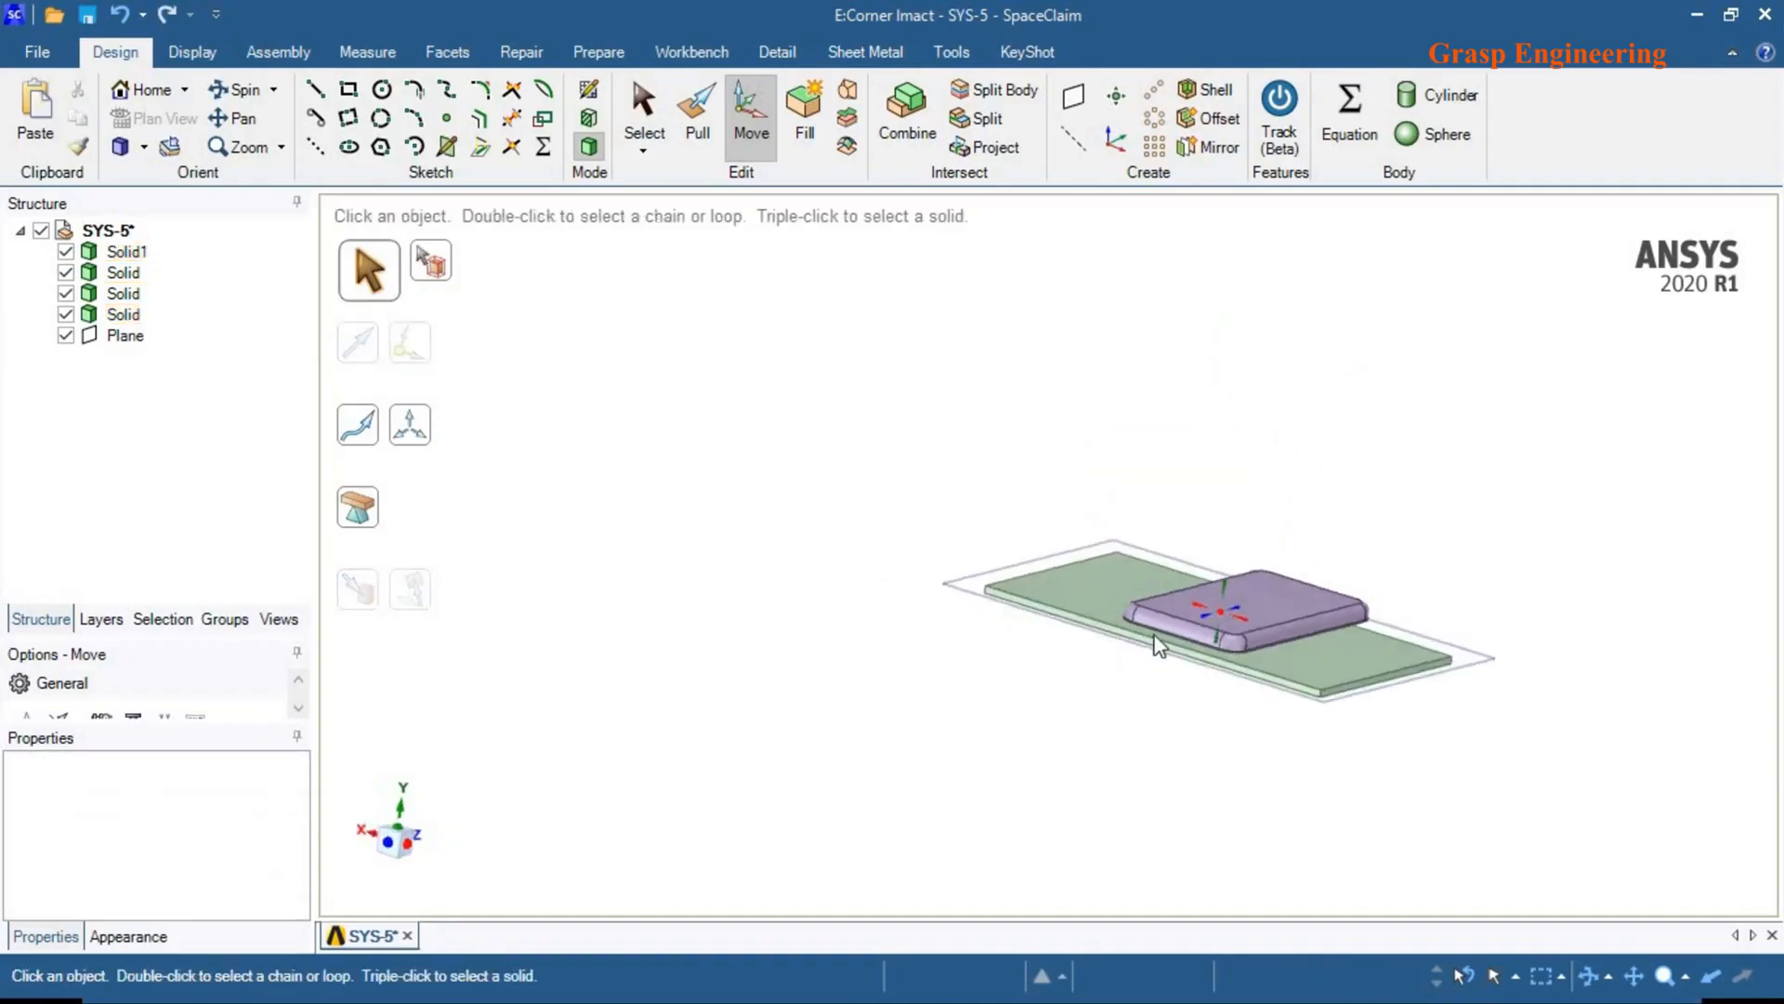
{"action": "scroll", "coordinate": [1307, 642], "scroll_direction": "up", "scroll_amount": 8}
{"action": "middle_click_drag", "start_coordinate": [1307, 641], "coordinate": [529, 829]}
{"action": "left_click", "coordinate": [403, 841]}
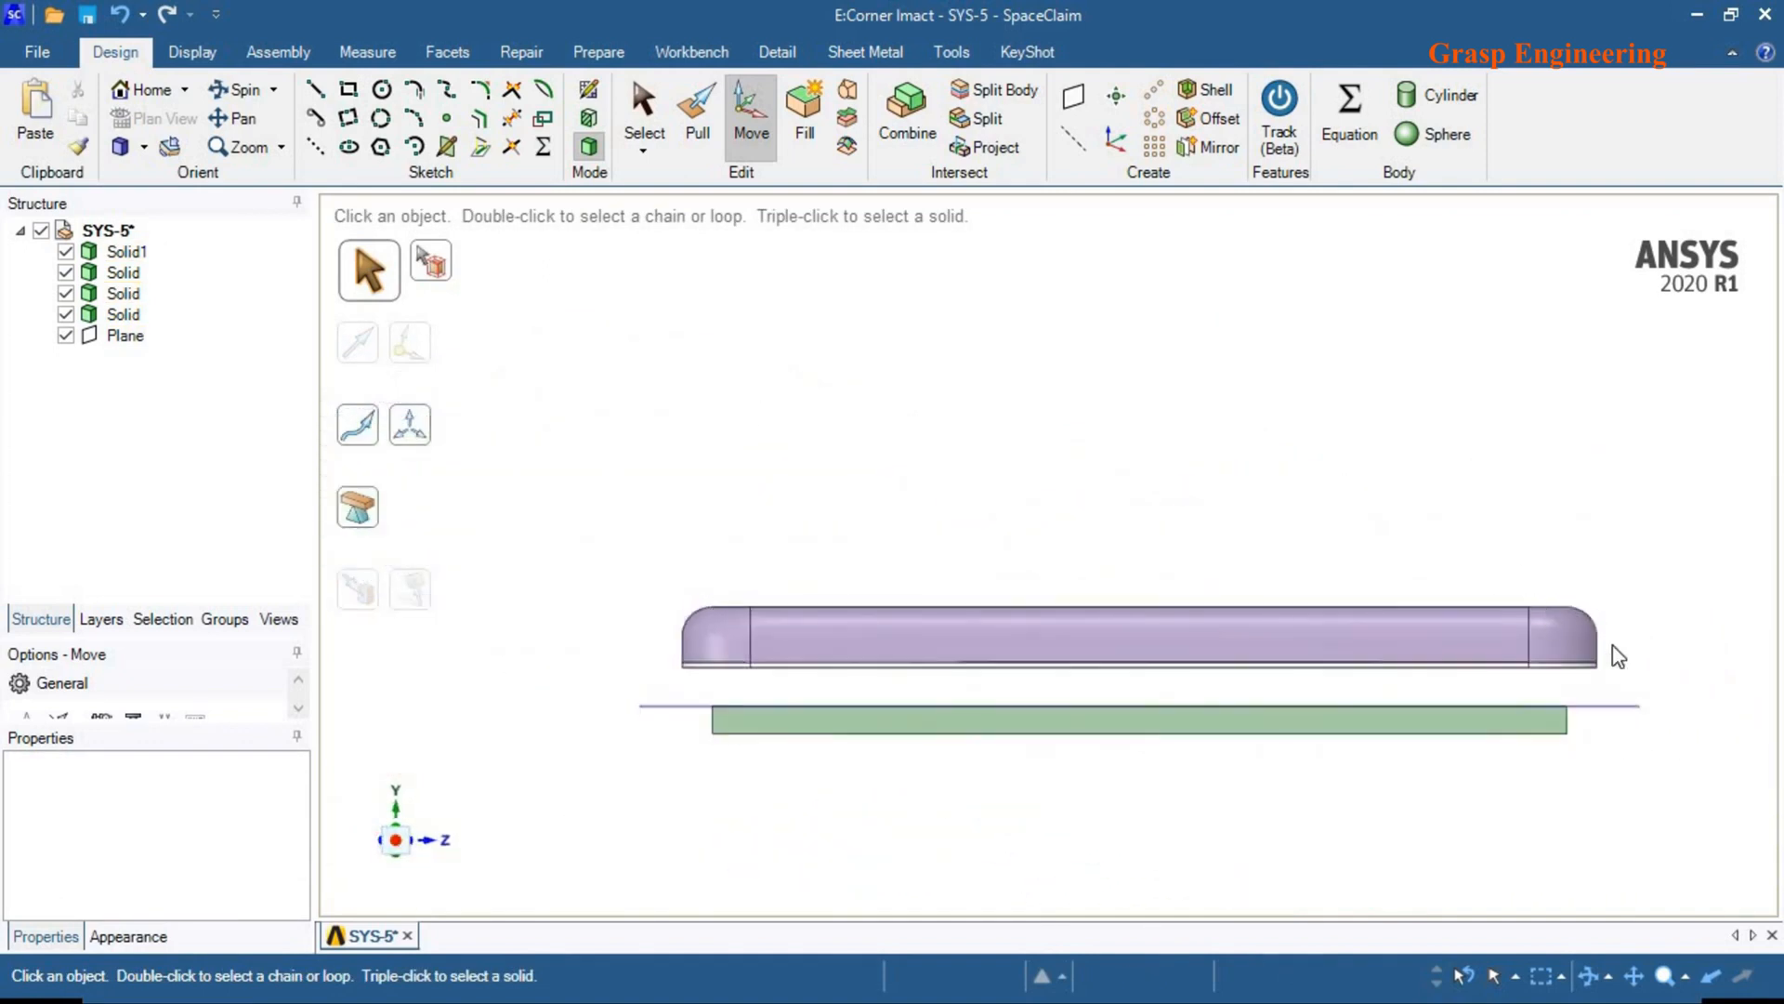
{"action": "left_click_drag", "start_coordinate": [1521, 688], "coordinate": [564, 467]}
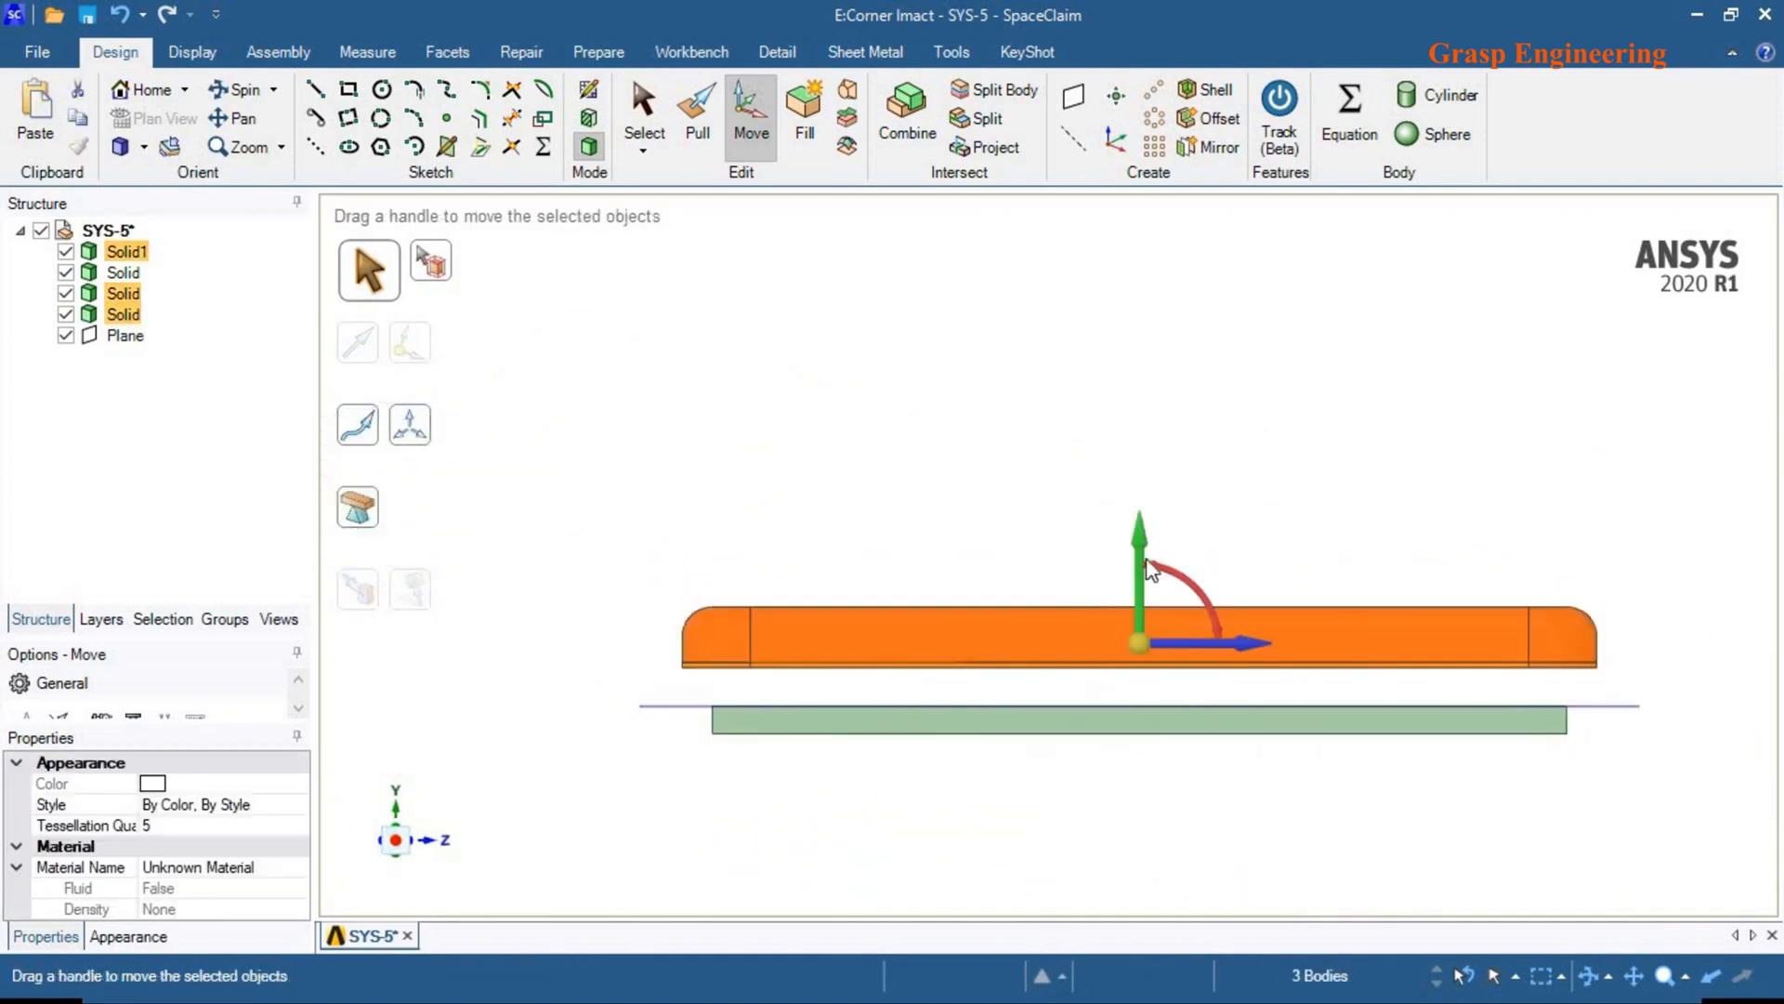
{"action": "left_click", "coordinate": [398, 809]}
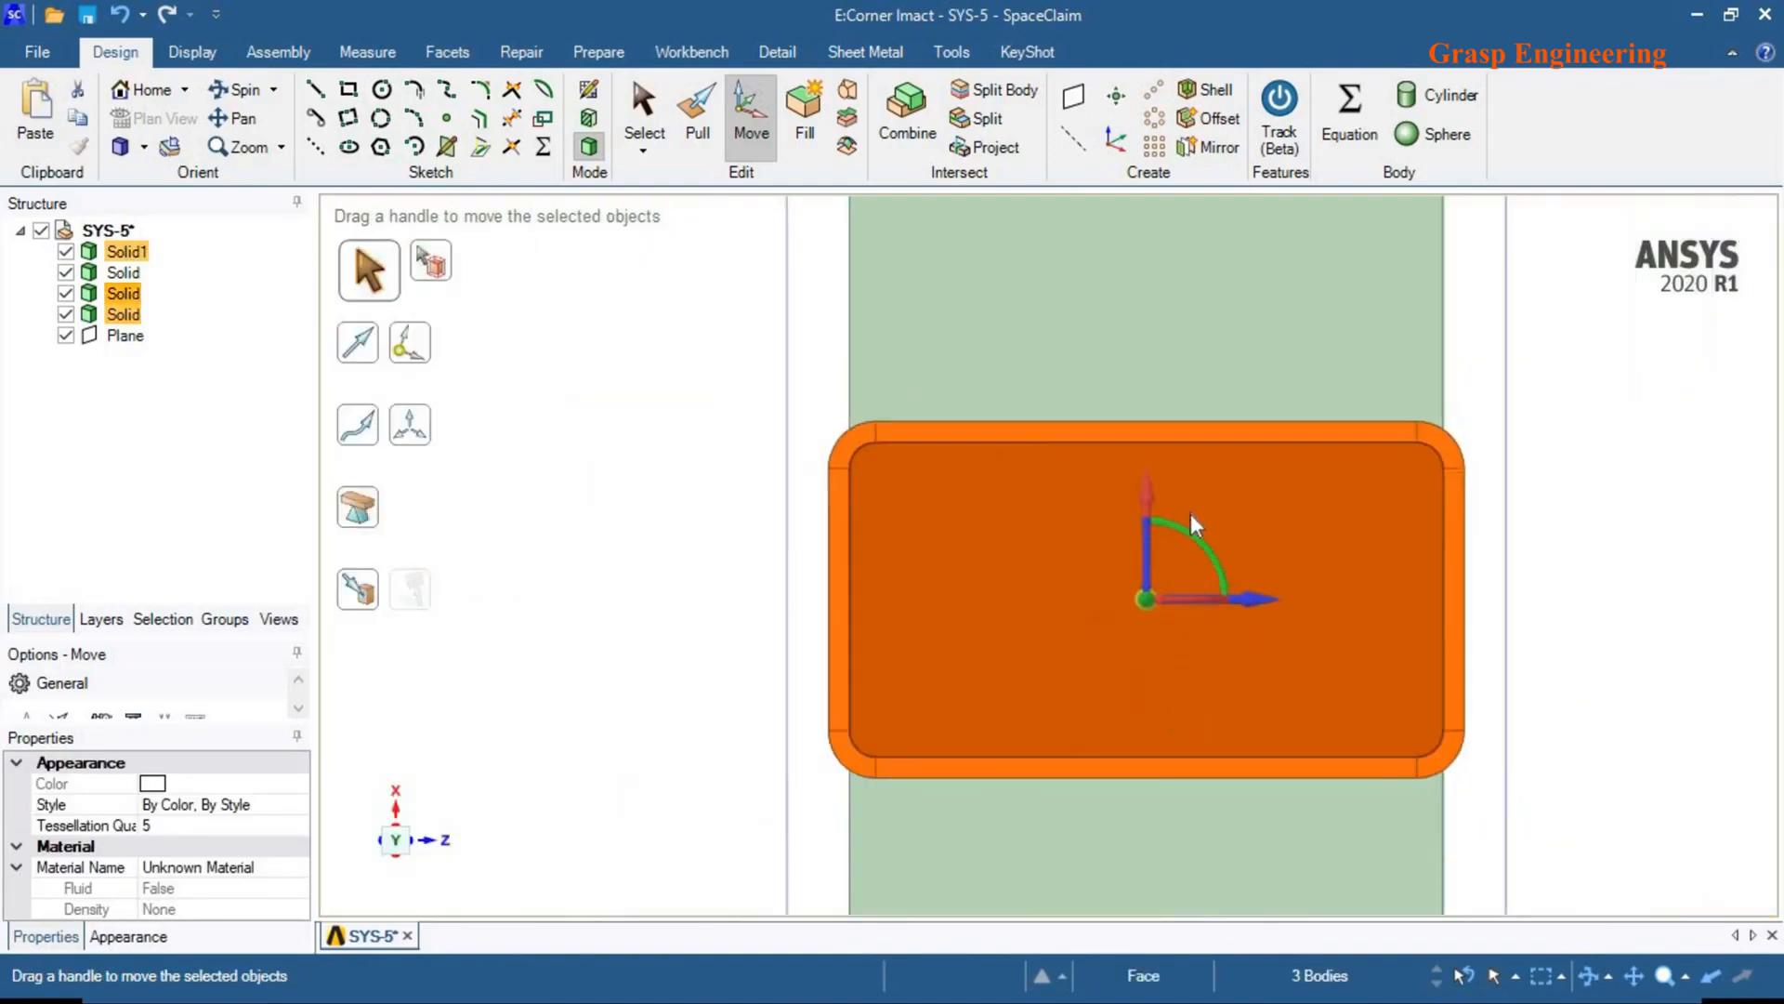
{"action": "left_click_drag", "start_coordinate": [1196, 526], "coordinate": [1206, 615]}
{"action": "type", "text": "270"}
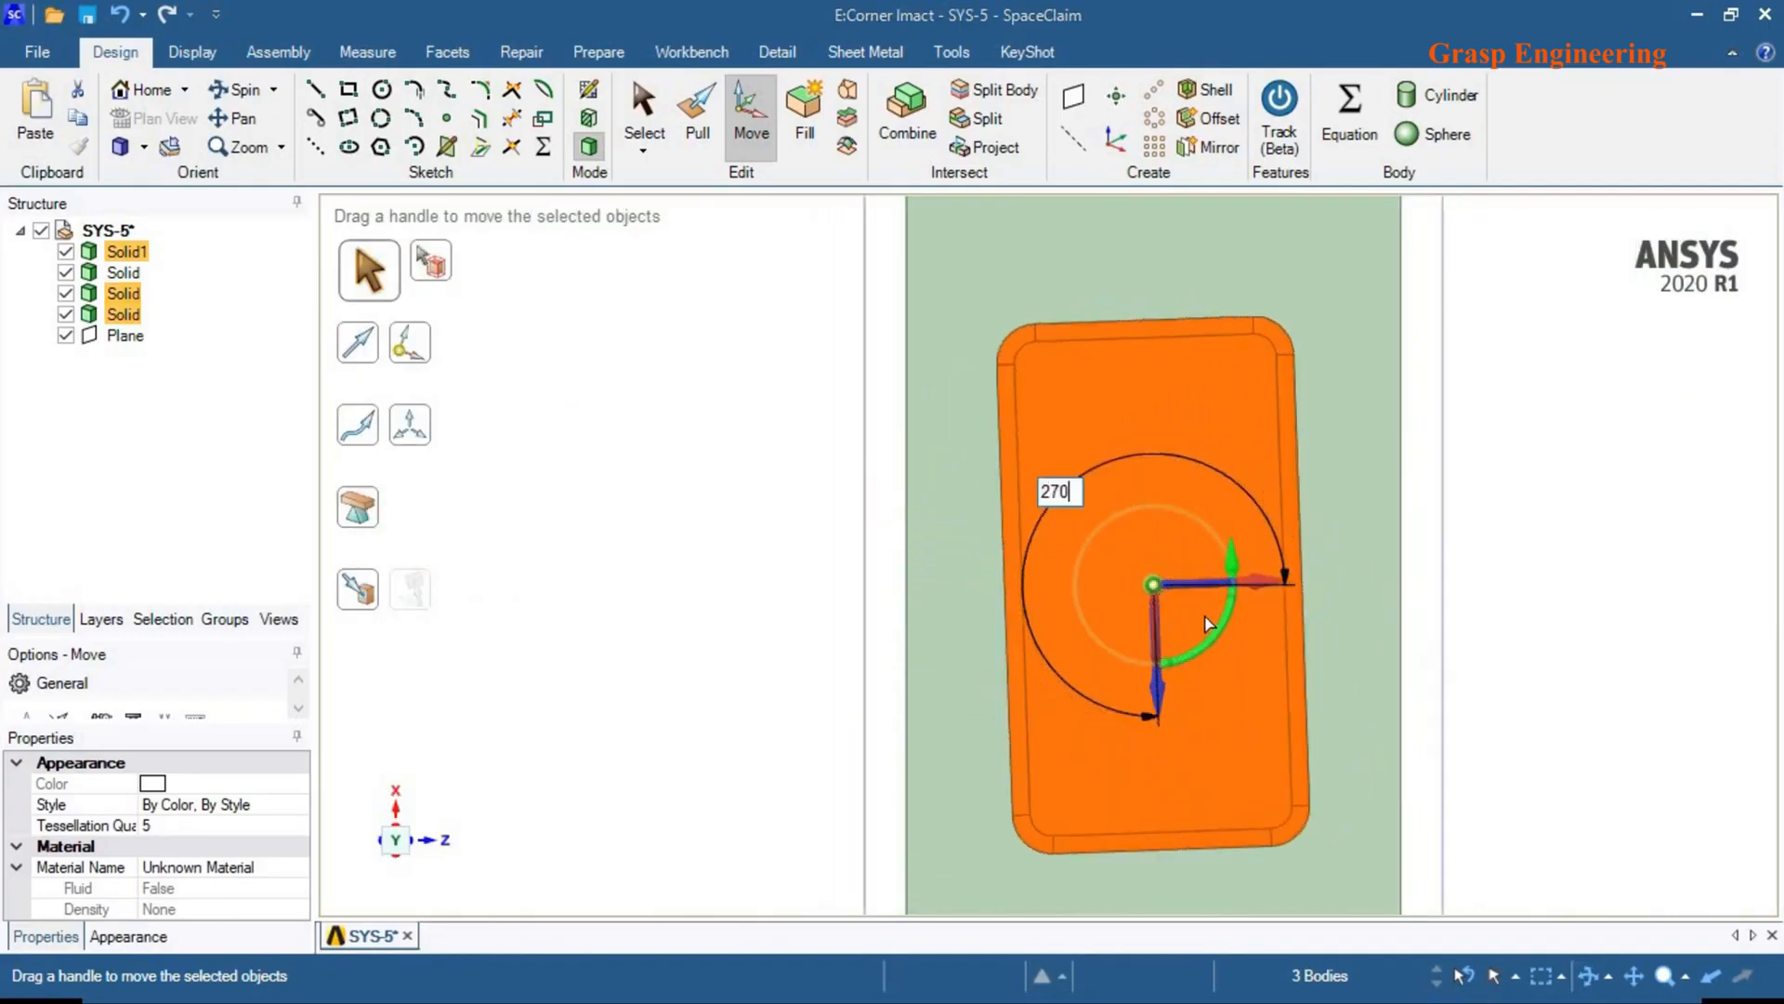
{"action": "key", "text": "Escape"}
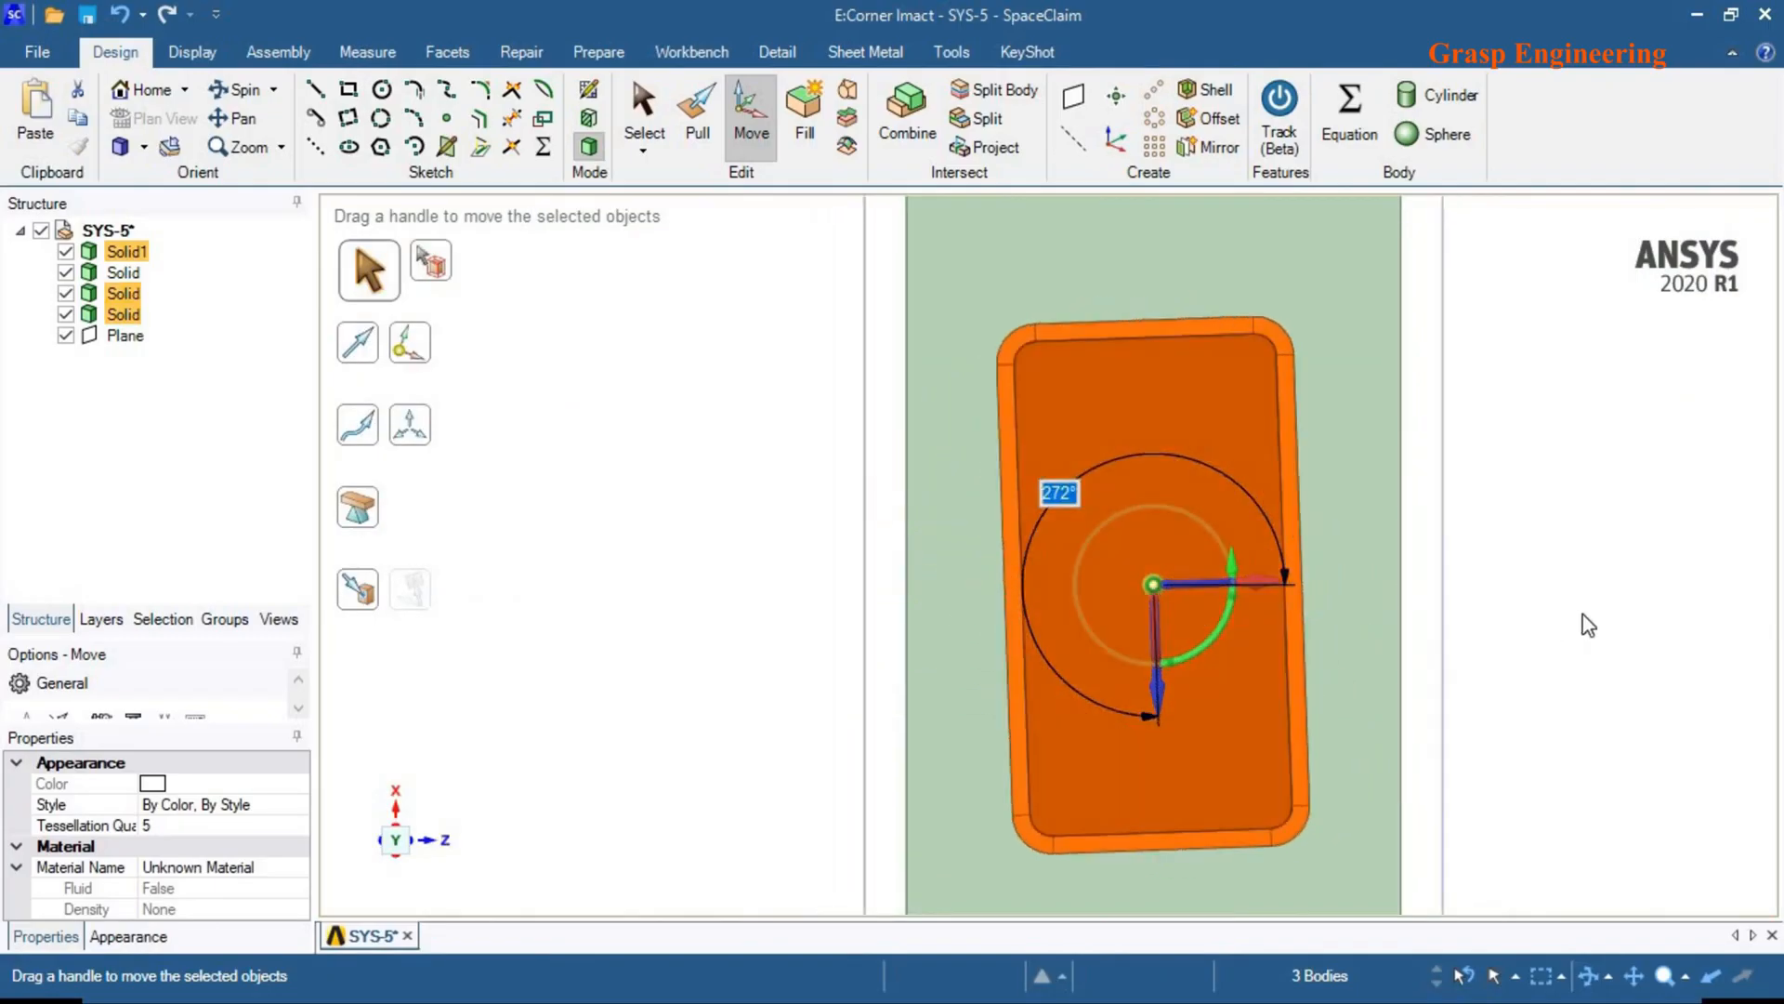
{"action": "left_click", "coordinate": [1576, 610]}
{"action": "middle_click_drag", "start_coordinate": [1135, 530], "coordinate": [1236, 641]}
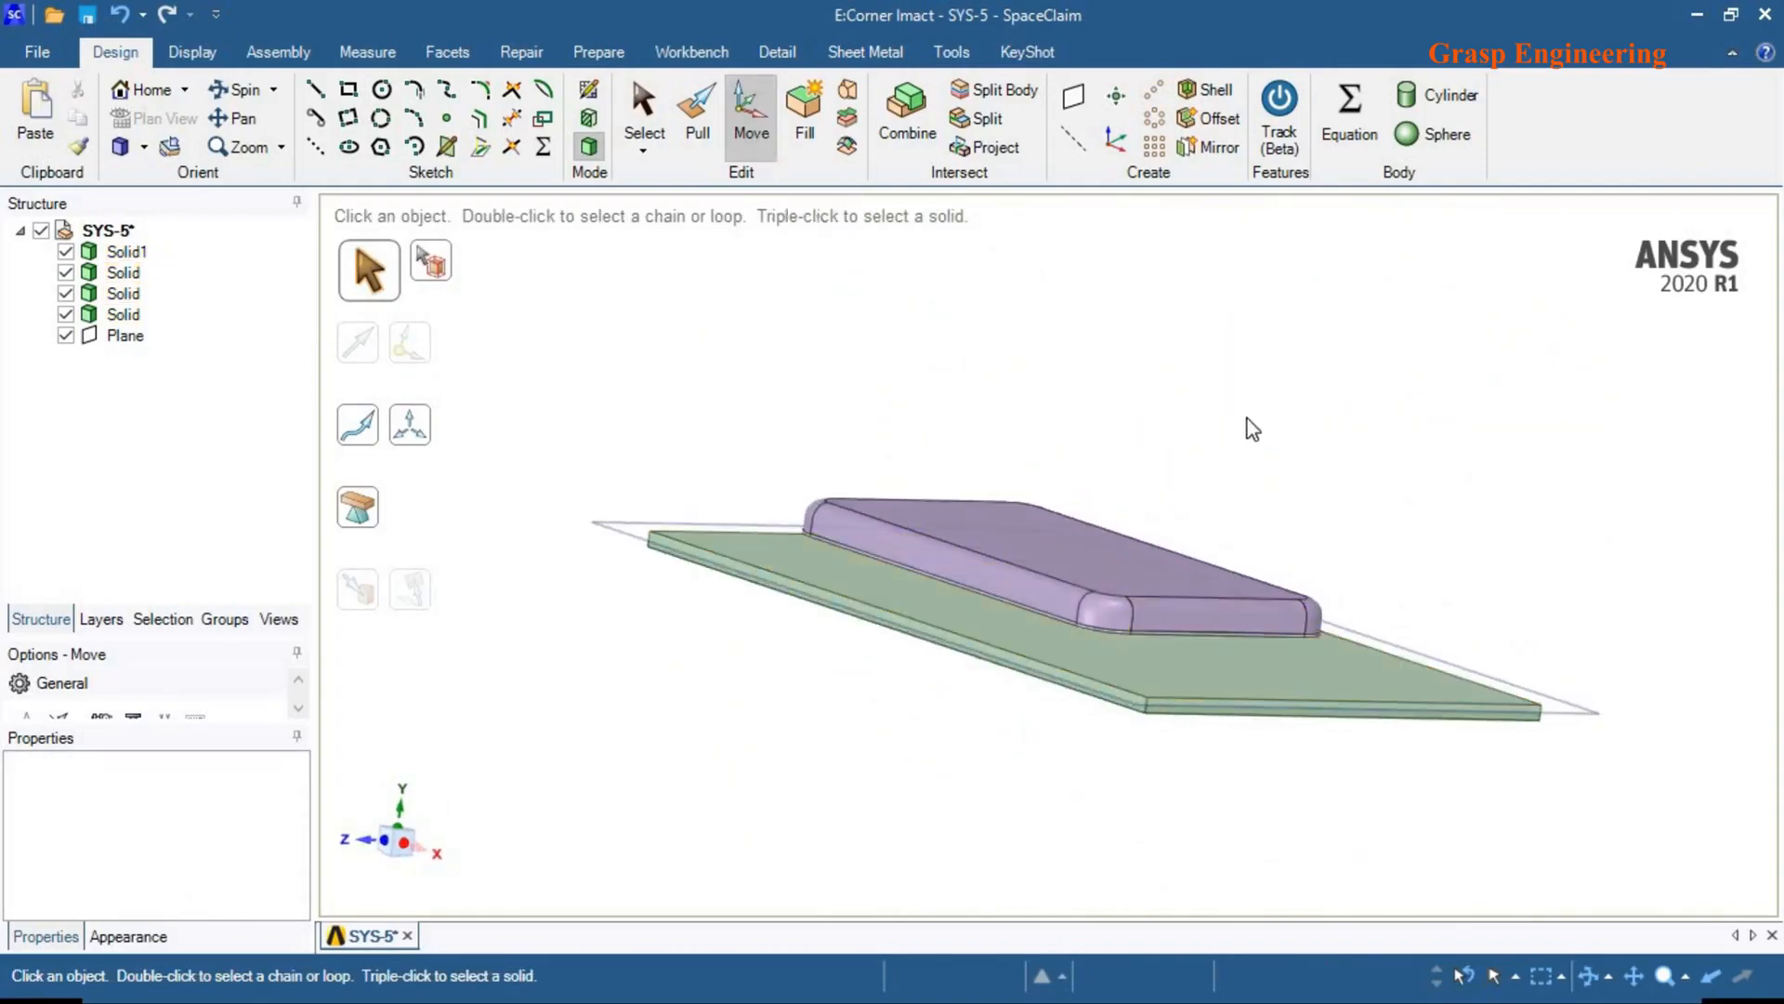
- Switch to Mechanical and compare the phone's orientation in system A's Corner Imact model and system C's Front Edge result
{"action": "key", "text": "alt+Tab"}
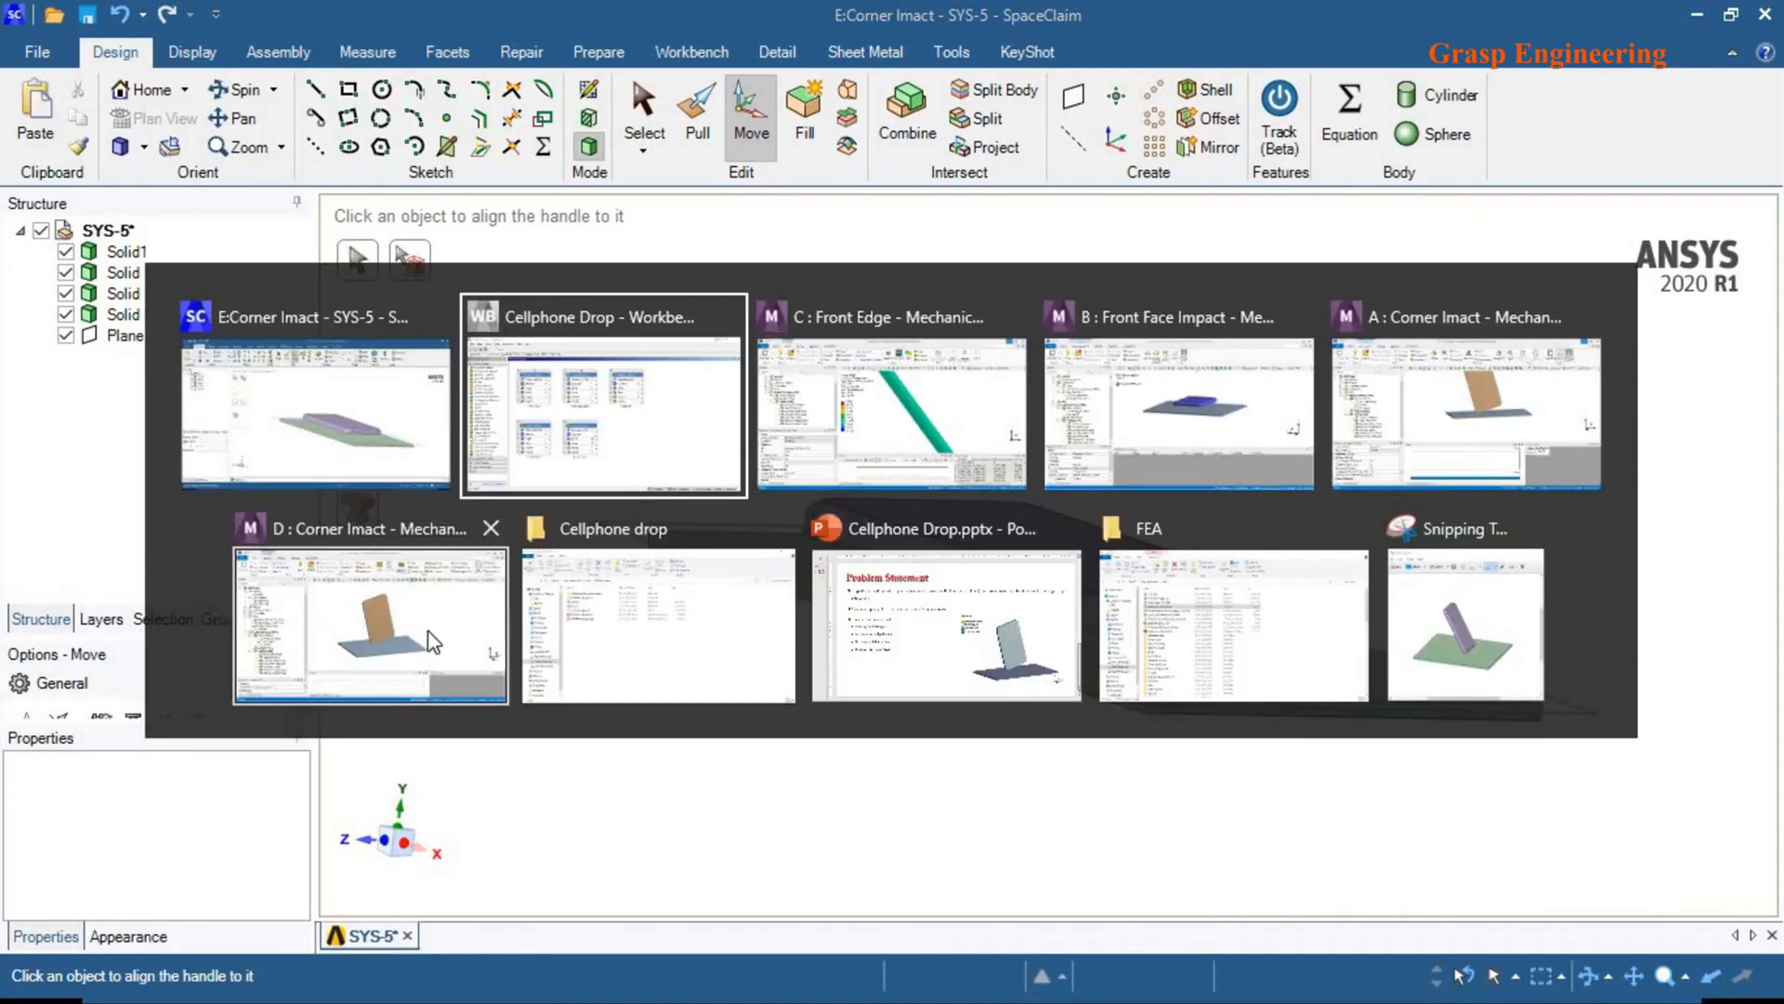
{"action": "key", "text": "alt+Tab"}
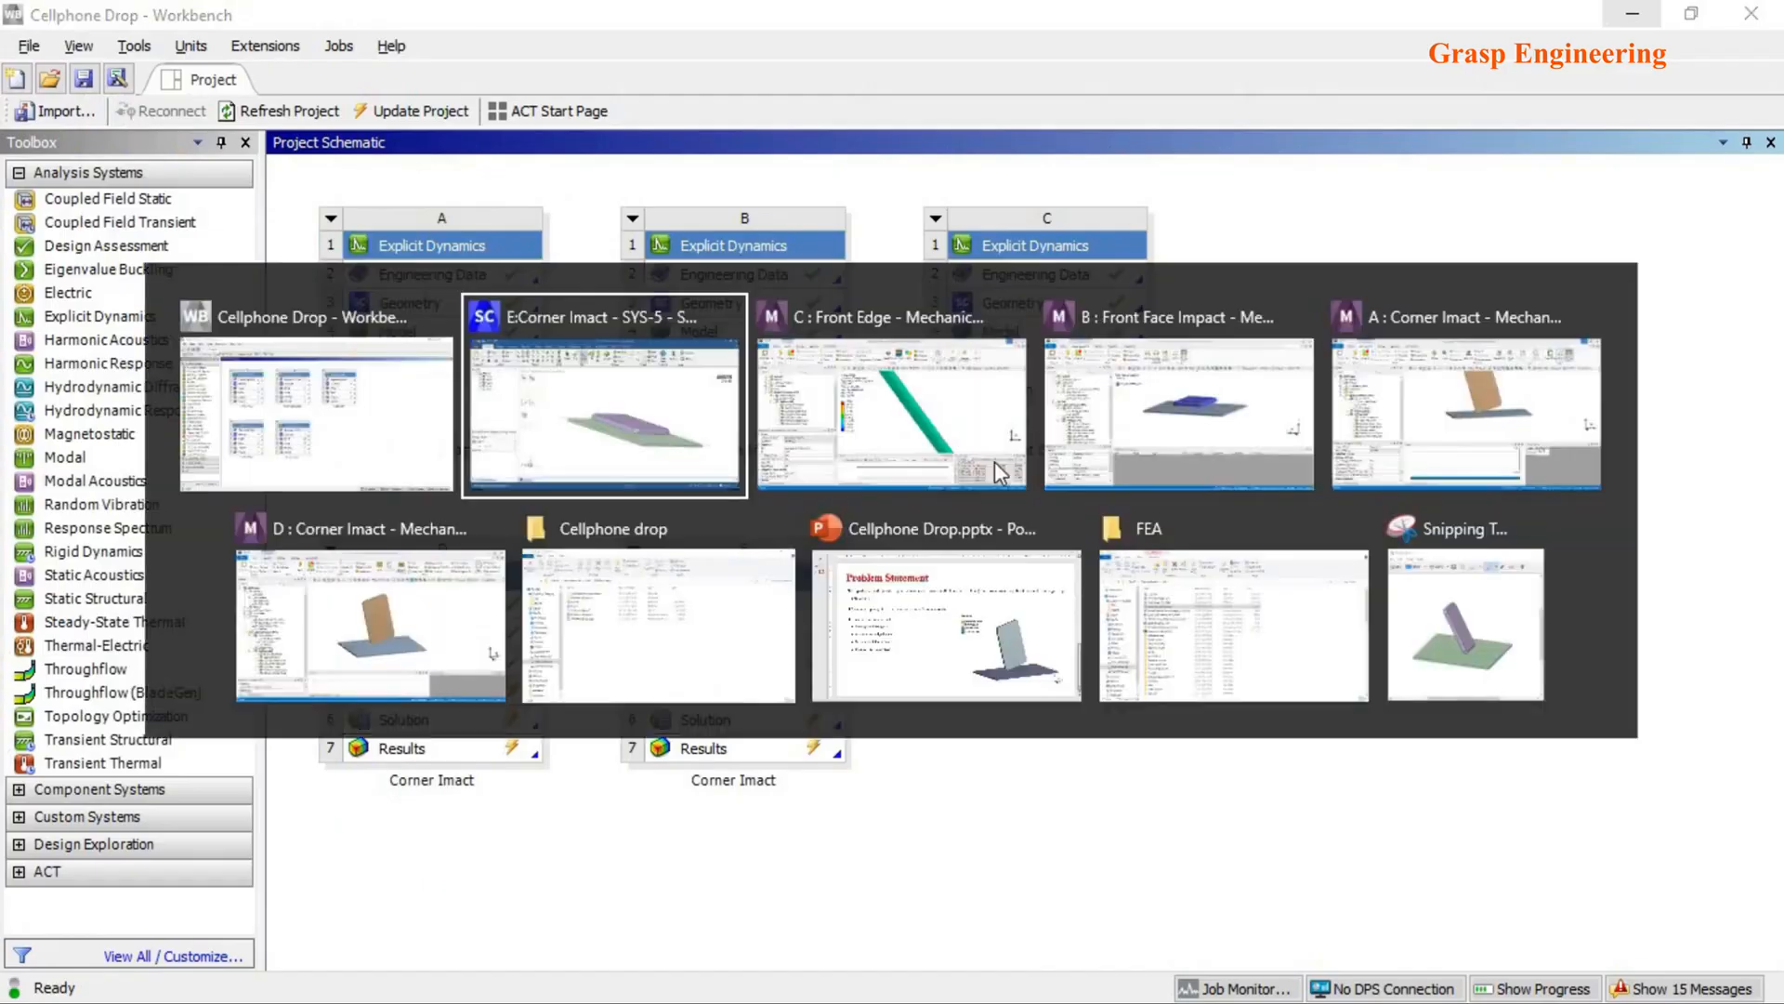
{"action": "left_click", "coordinate": [1430, 445]}
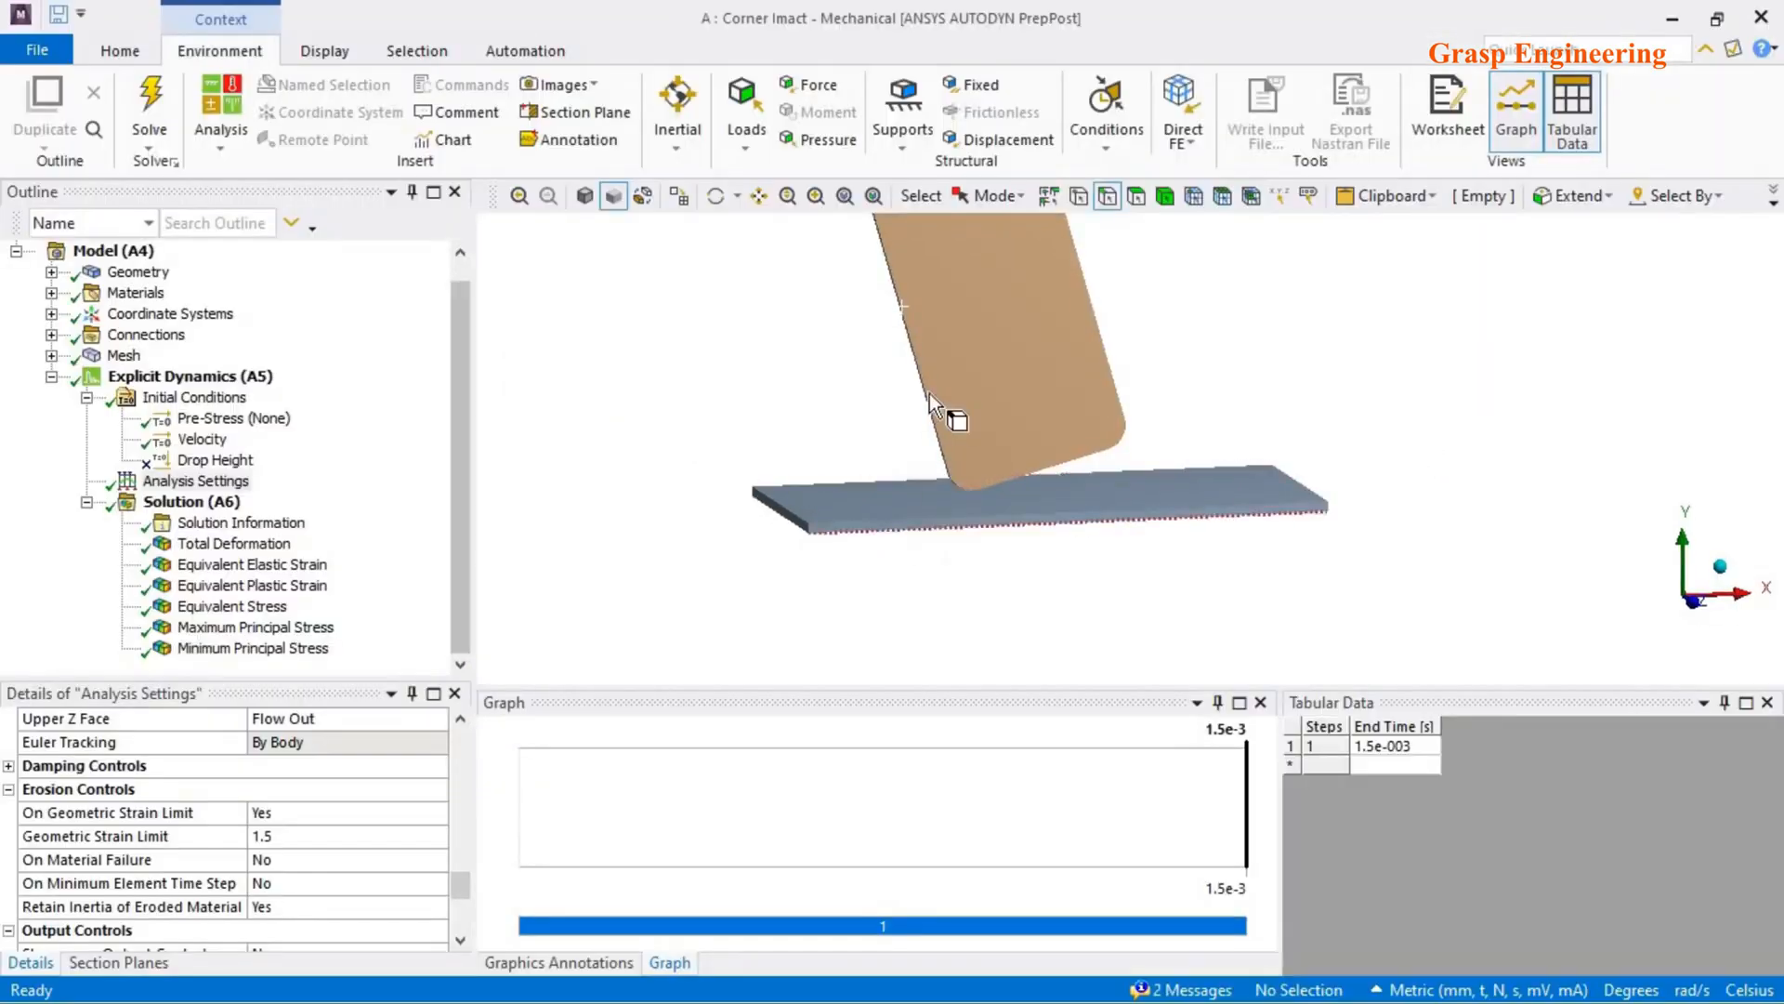
{"action": "key", "text": "alt+Tab"}
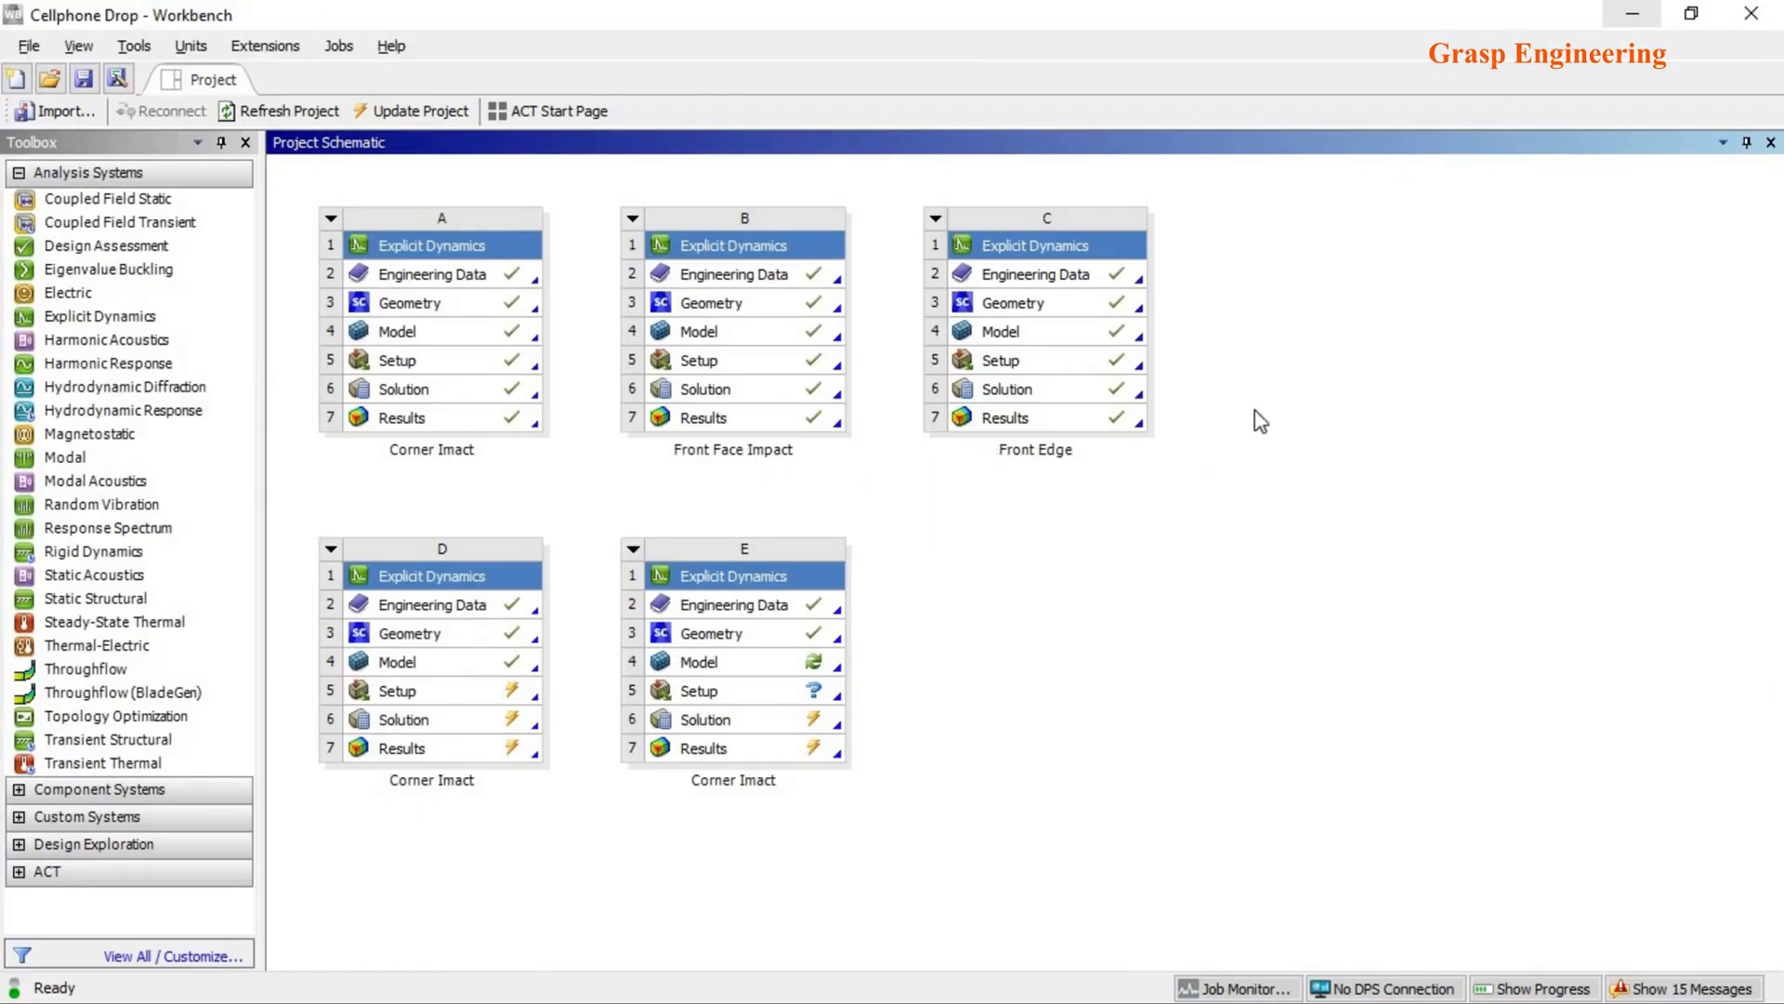
{"action": "key", "text": "alt+Tab"}
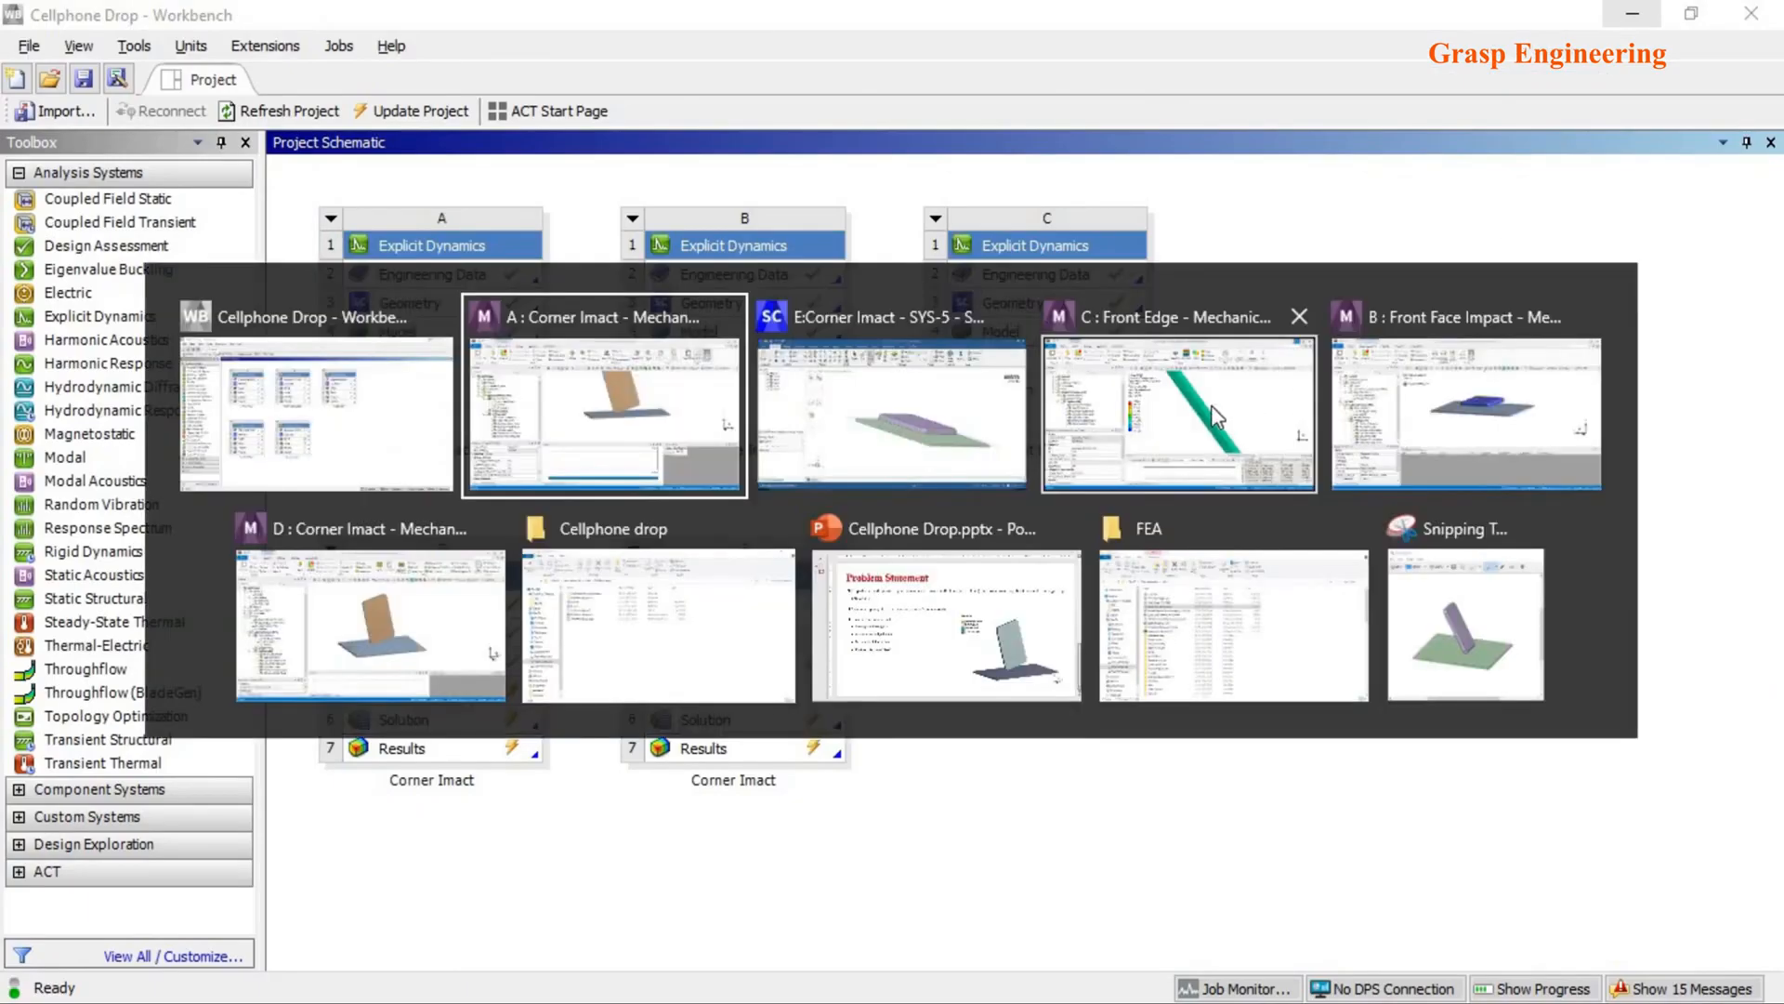
{"action": "left_click", "coordinate": [1212, 405]}
{"action": "scroll", "coordinate": [956, 561], "scroll_direction": "down", "scroll_amount": 5}
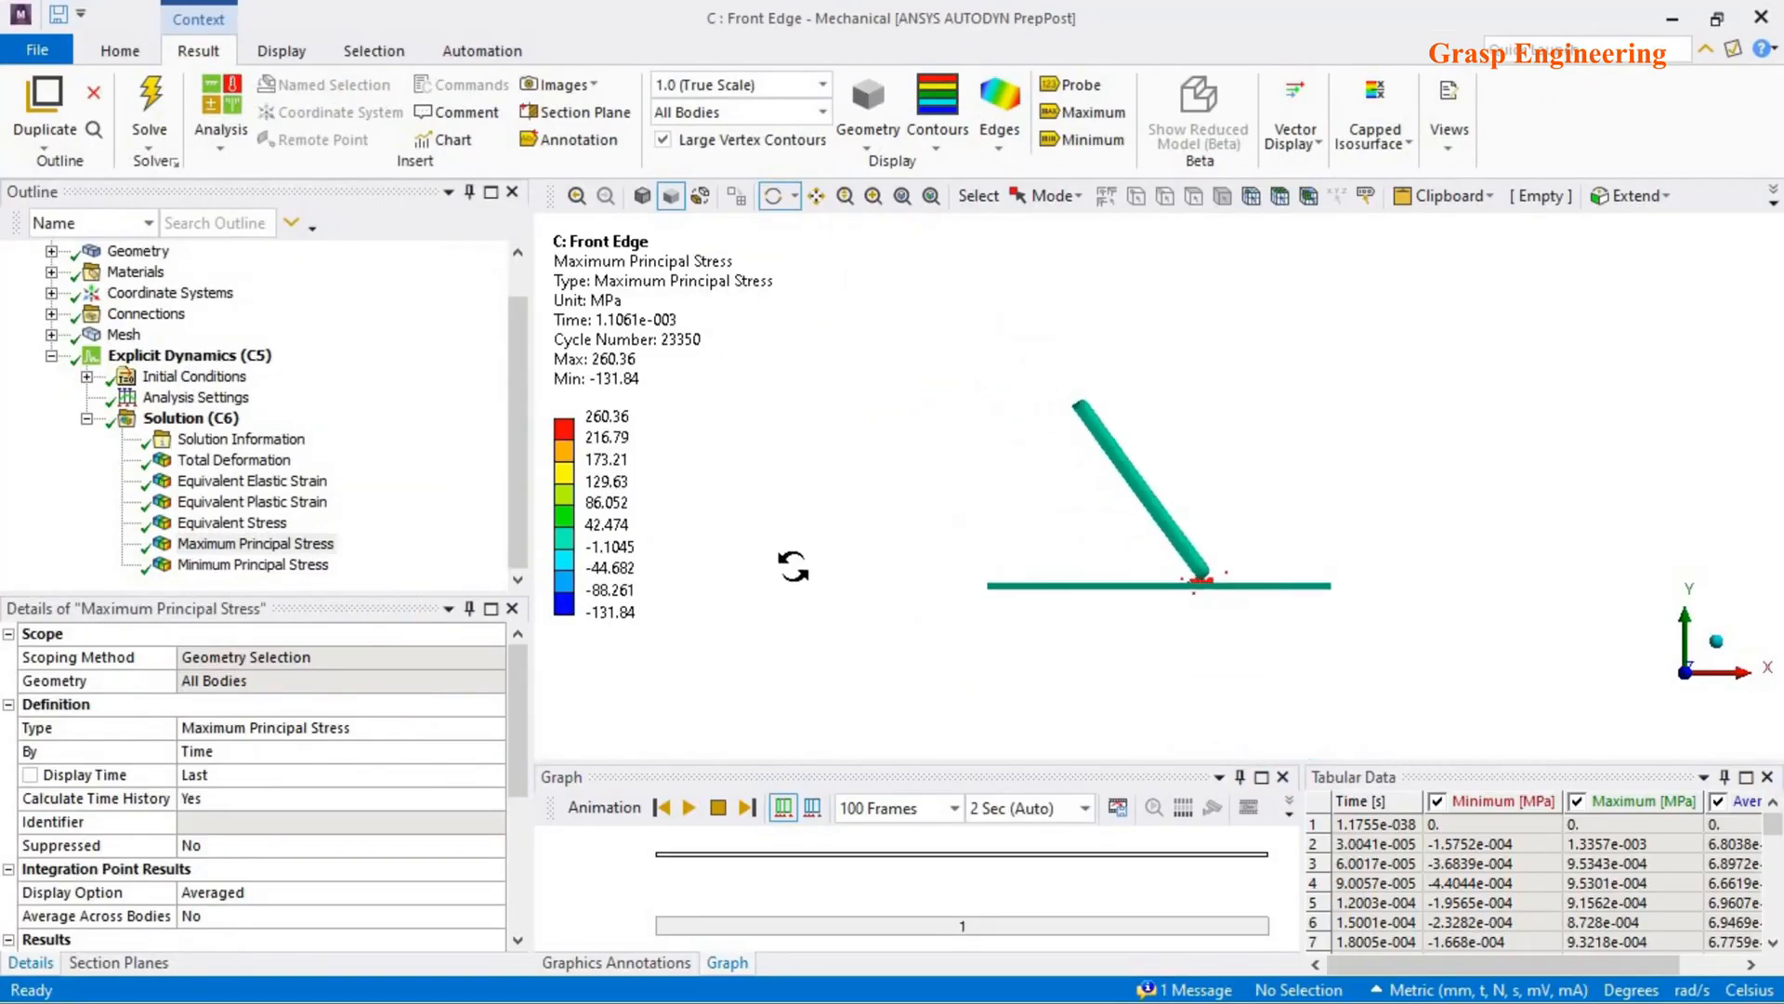